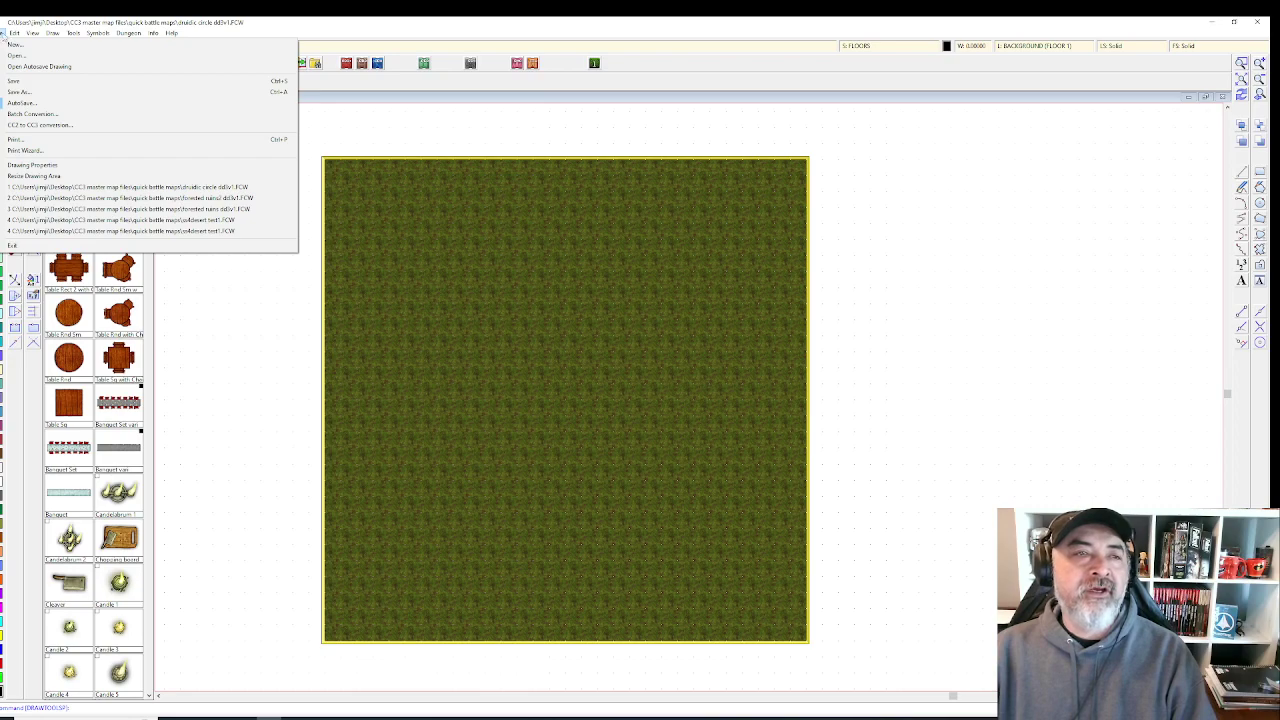
- Activate sheet effects, load the custom outdoor effects preset and add its missing sheets to the drawing
click(854, 47)
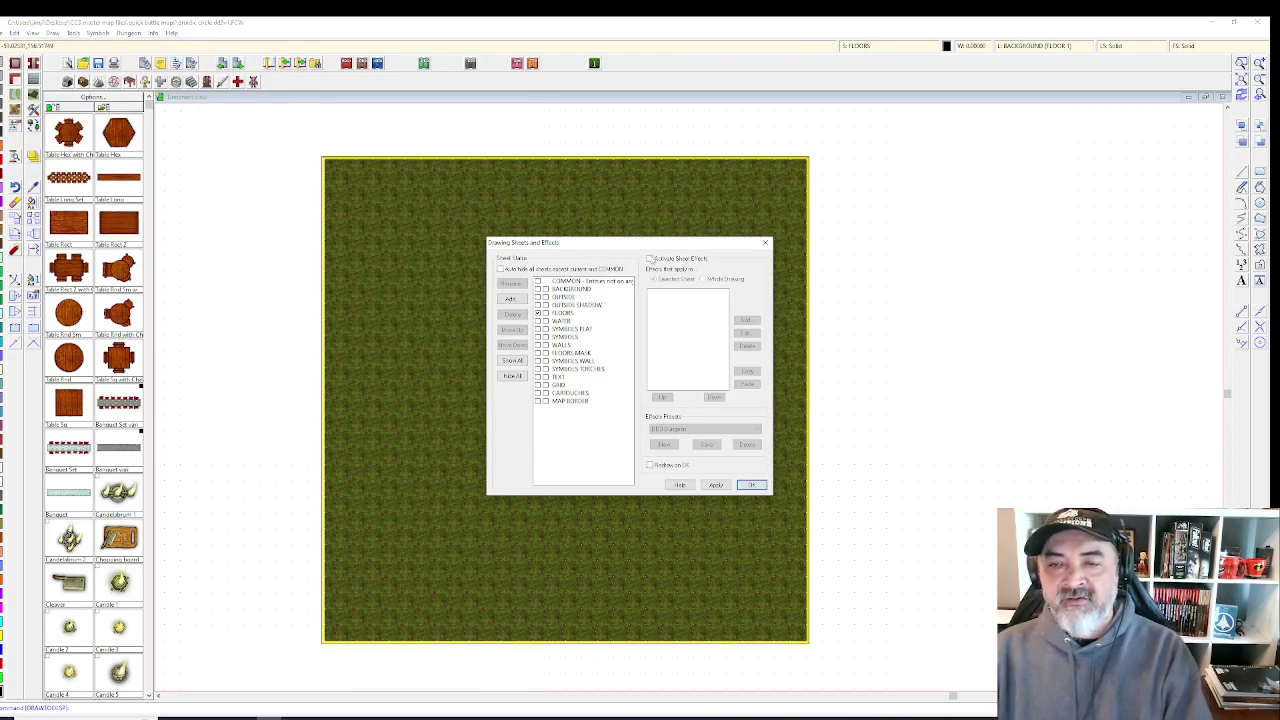
click(563, 297)
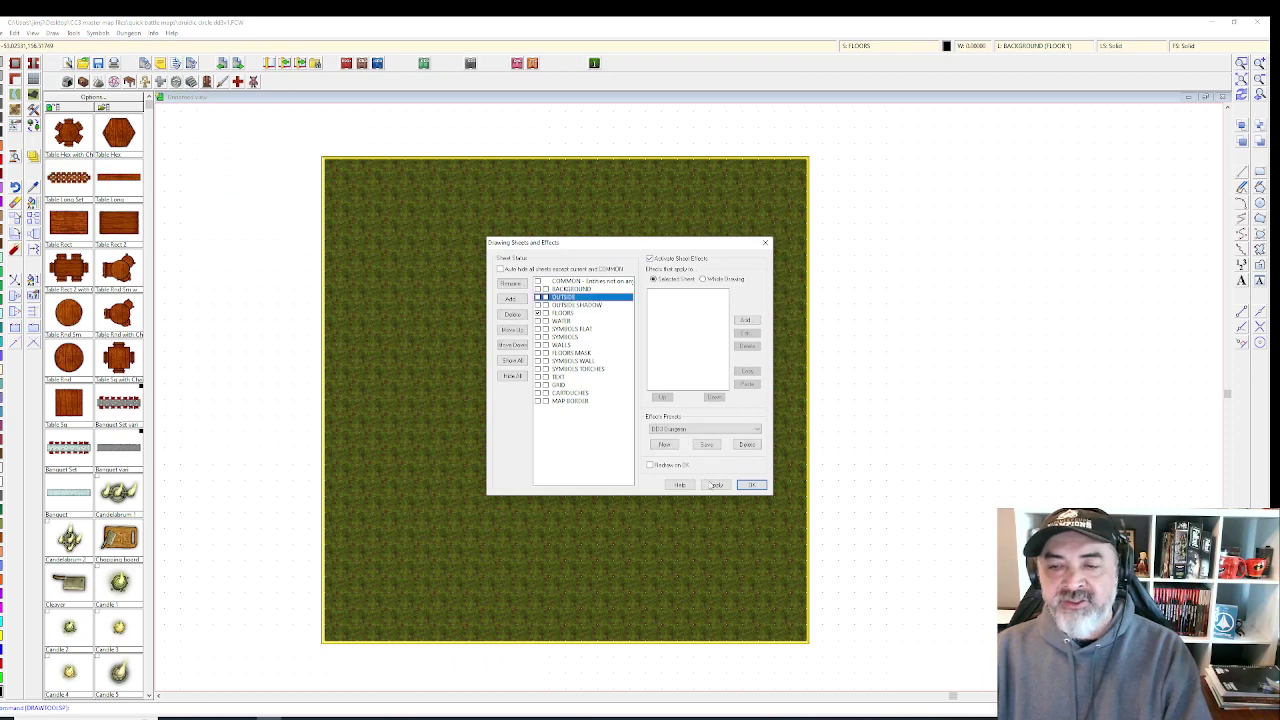
click(717, 430)
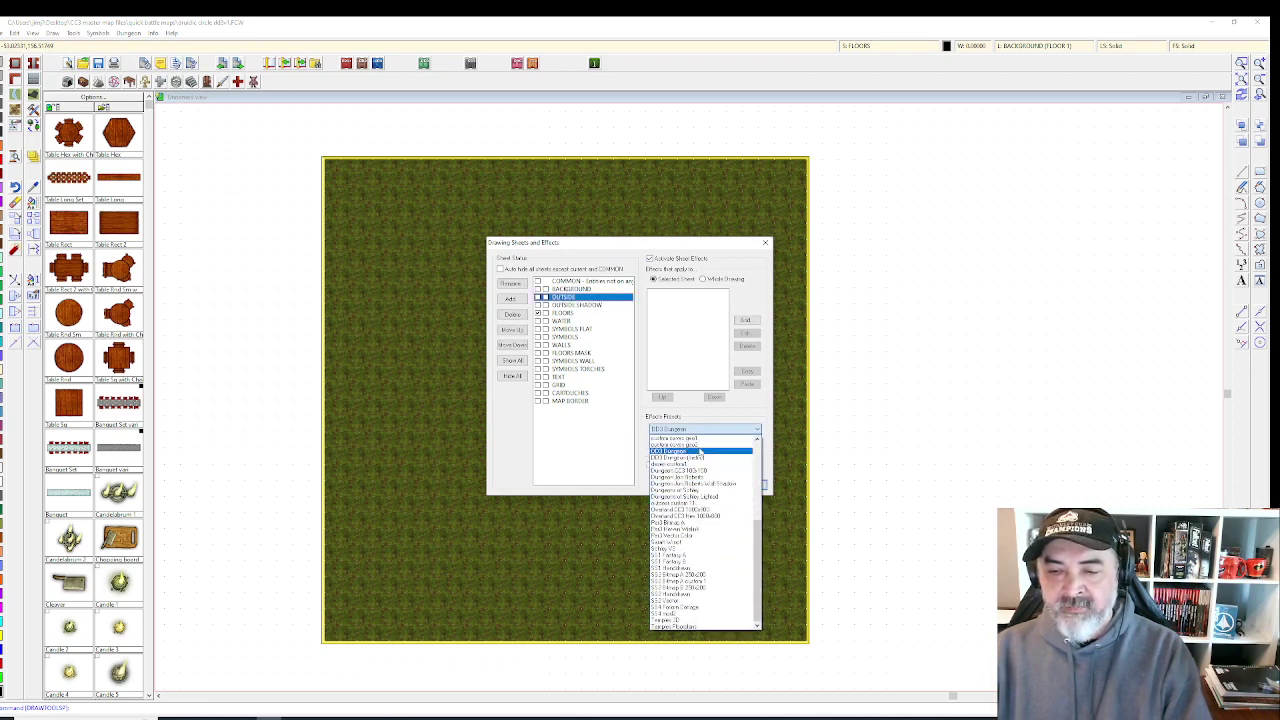
click(700, 500)
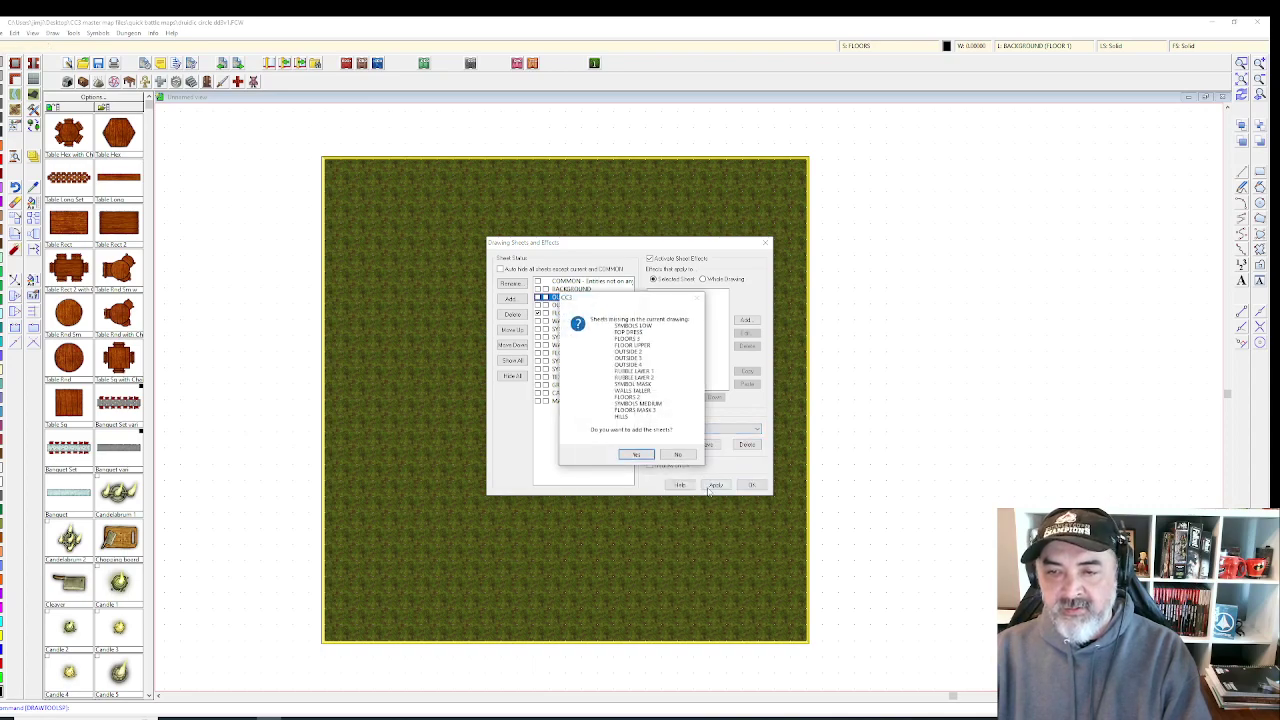
click(636, 455)
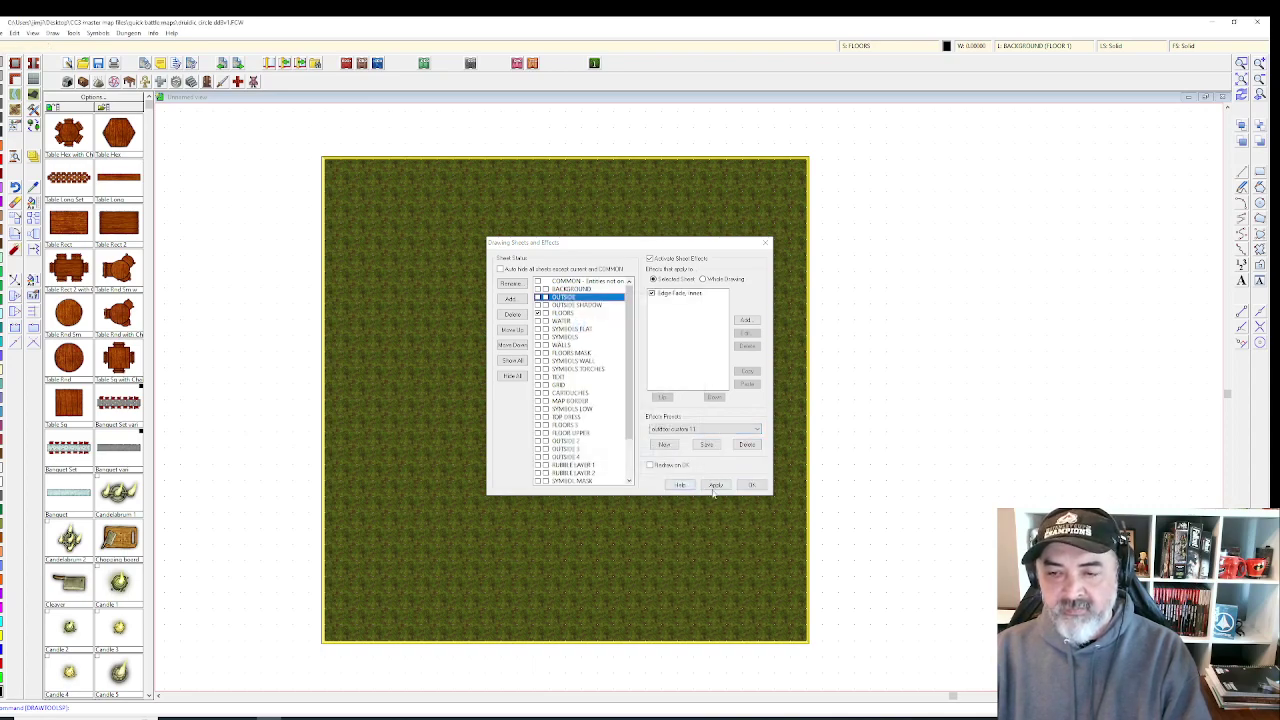
click(716, 485)
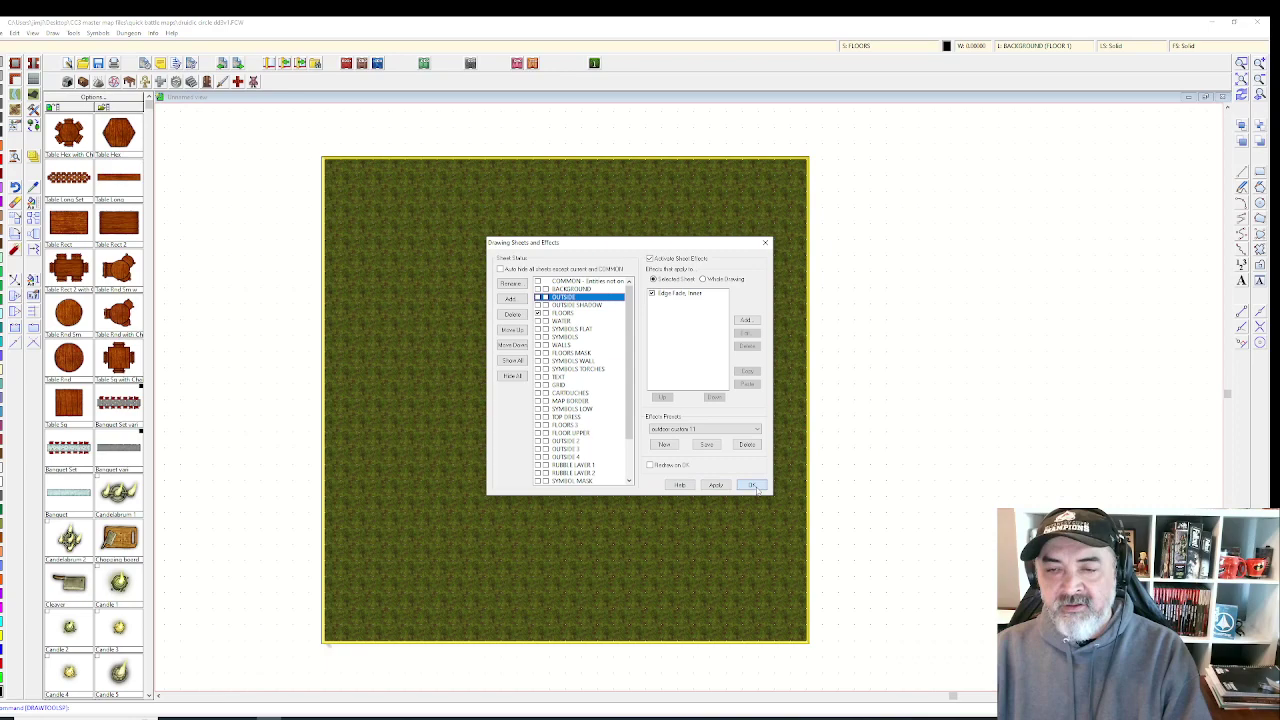
click(751, 485)
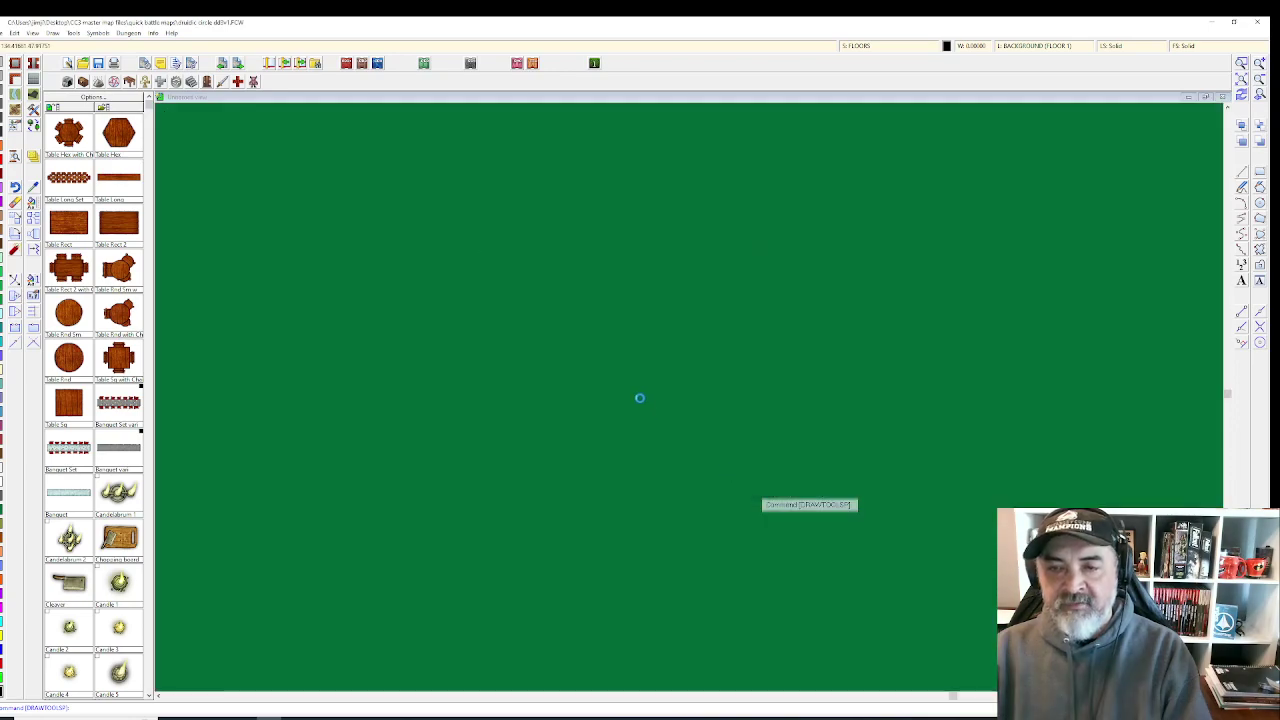
- Move the OUTSIDE 2, OUTSIDE 3 and OUTSIDE 4 sheets up the sheet order to directly after OUTSIDE
right_click(889, 49)
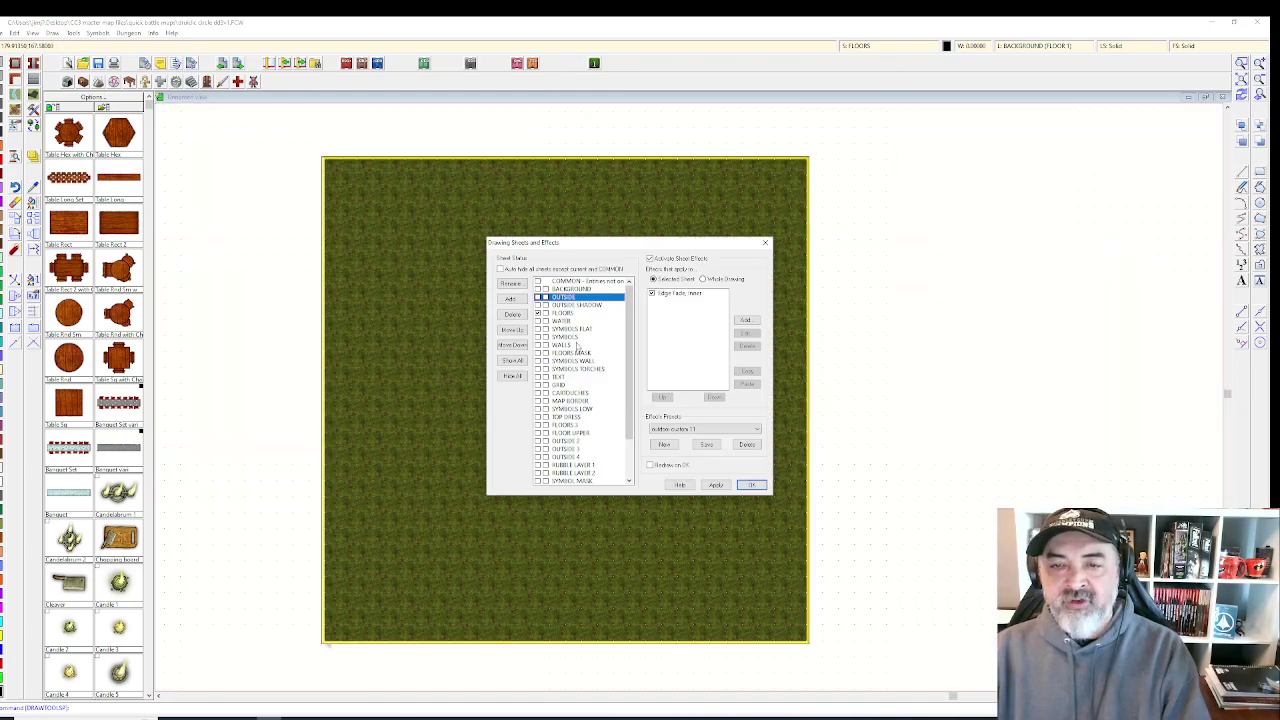
click(598, 442)
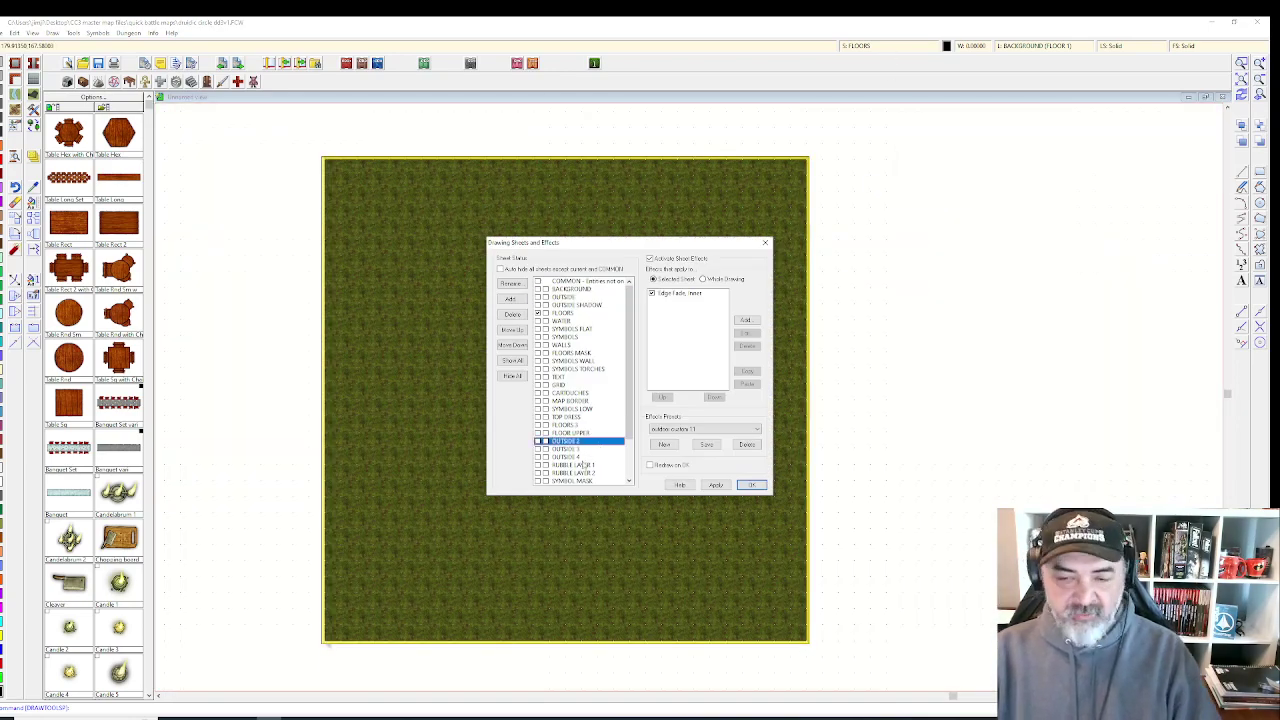
shift+click(576, 457)
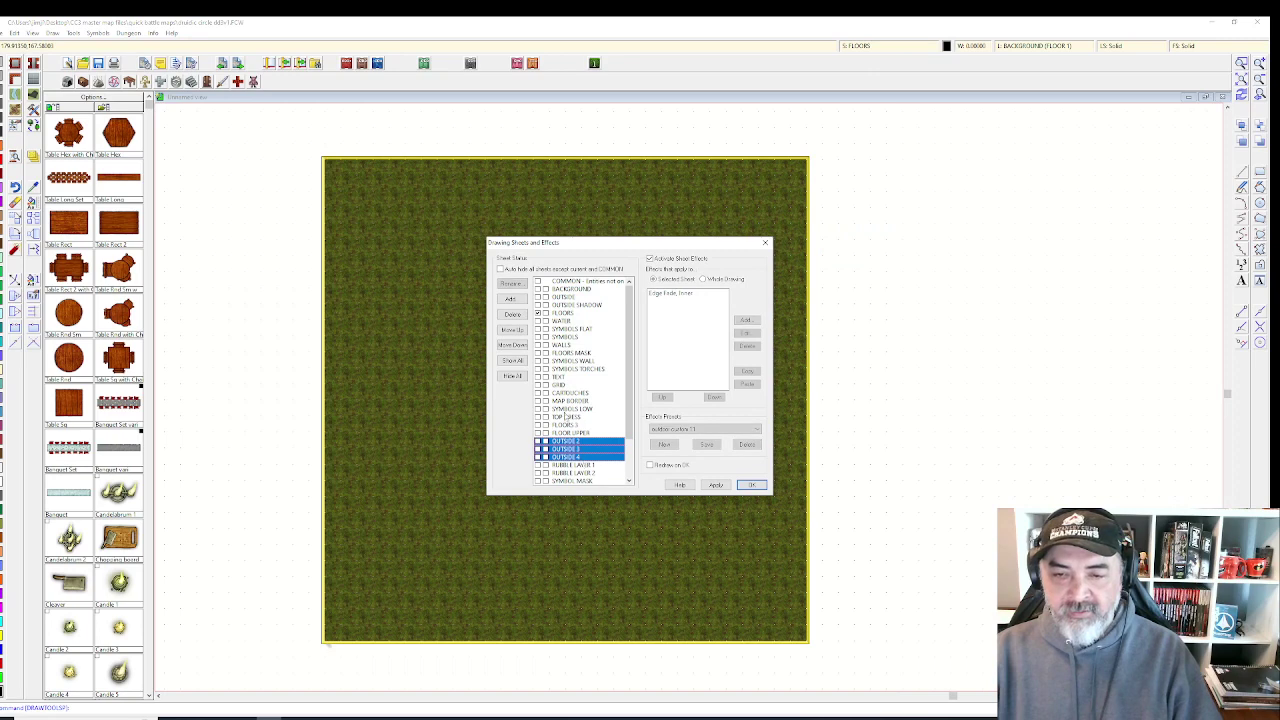
click(513, 331)
click(513, 331)
click(513, 331)
click(513, 331)
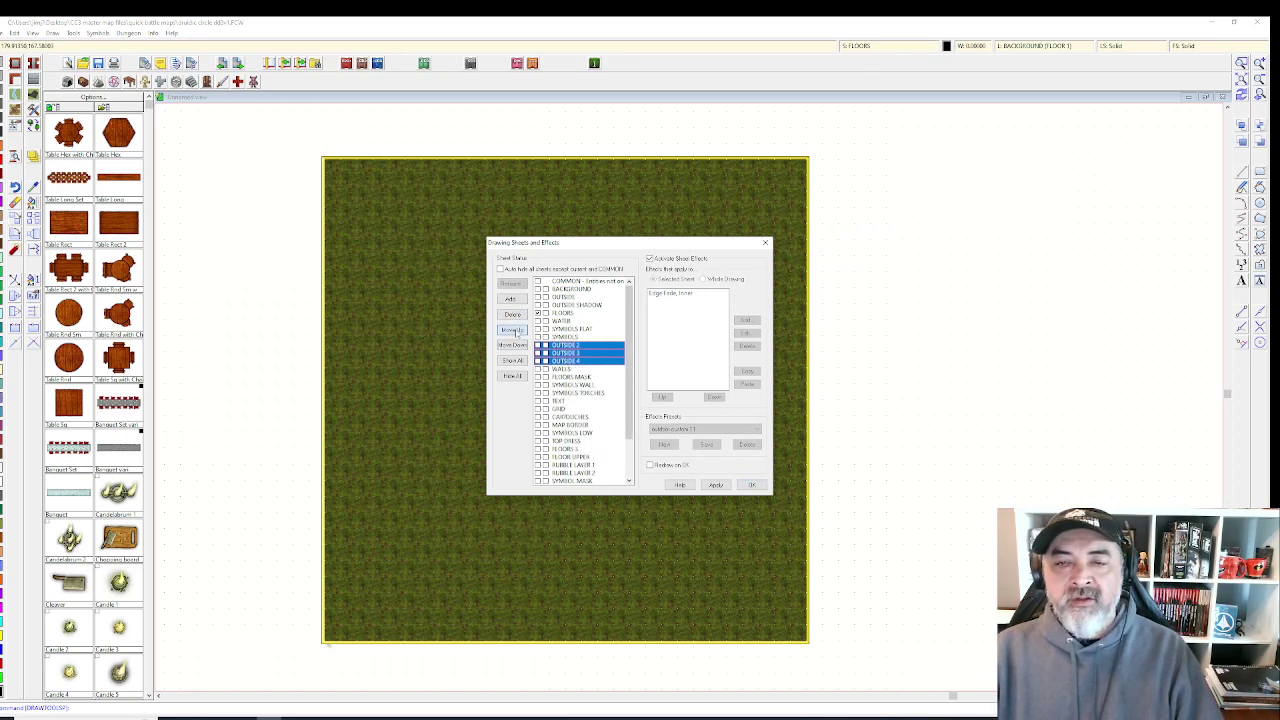
click(513, 331)
click(513, 331)
click(513, 331)
click(513, 331)
click(513, 331)
- Move the HILLS sheet up the sheet order to between BACKGROUND and OUTSIDE
scroll(590, 449, down, 2)
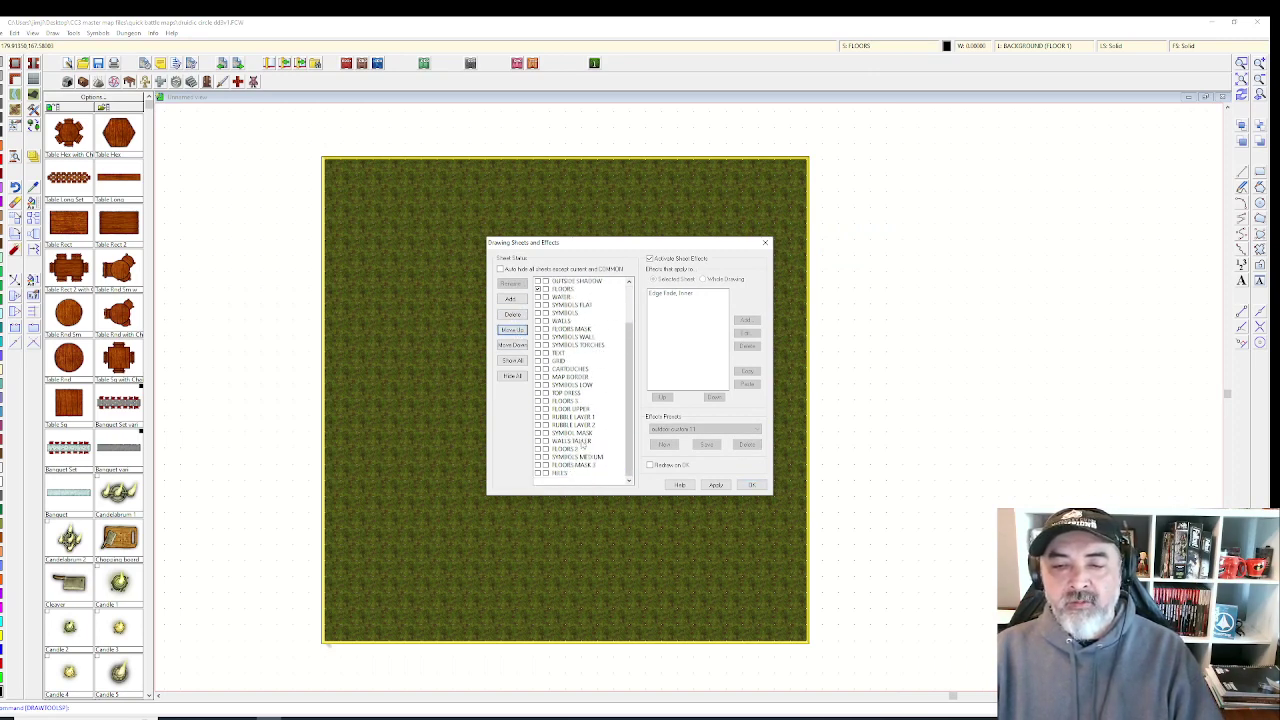
click(566, 473)
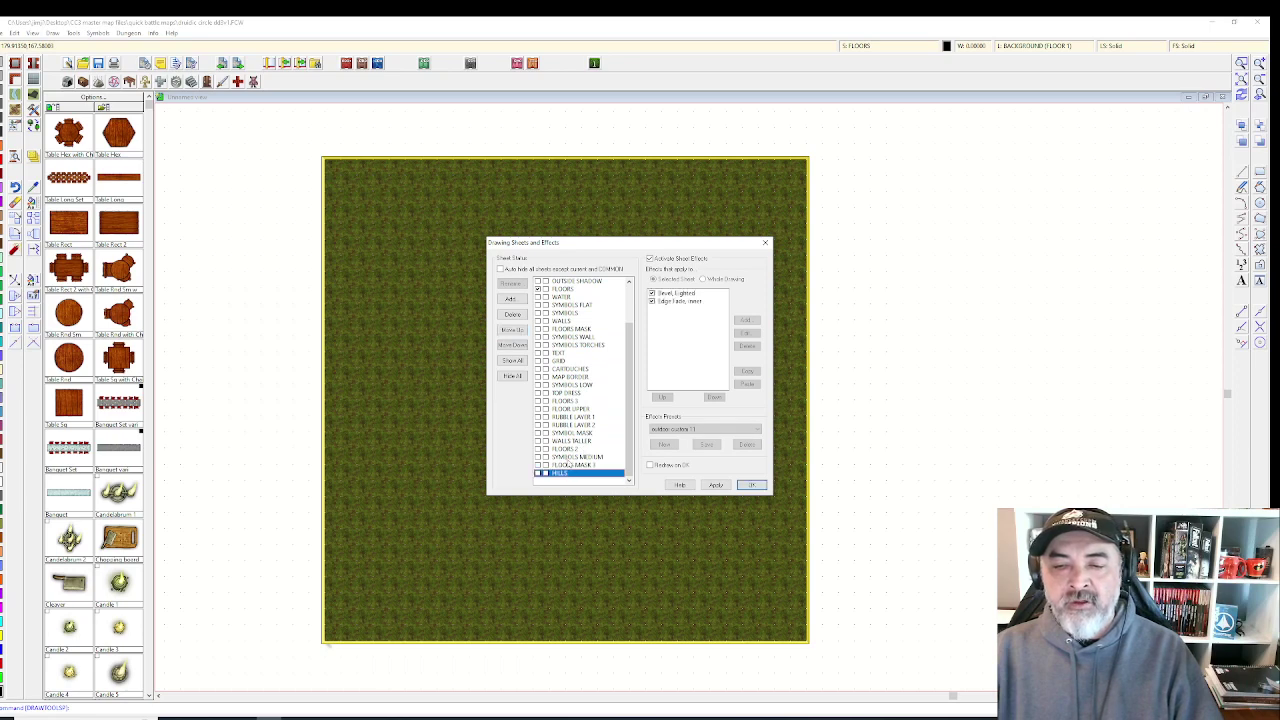
click(513, 331)
click(513, 331)
click(513, 331)
click(513, 331)
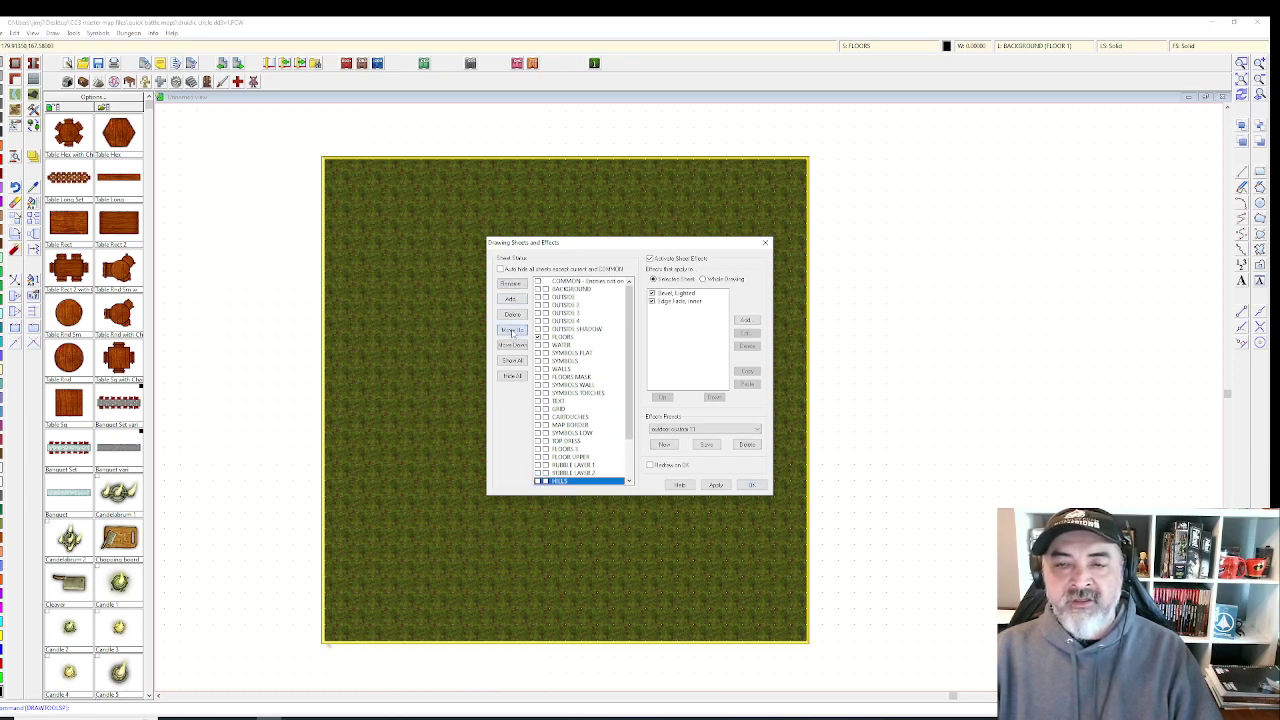
click(513, 331)
click(513, 331)
click(513, 331)
click(513, 331)
click(513, 331)
click(513, 331)
click(513, 331)
click(513, 331)
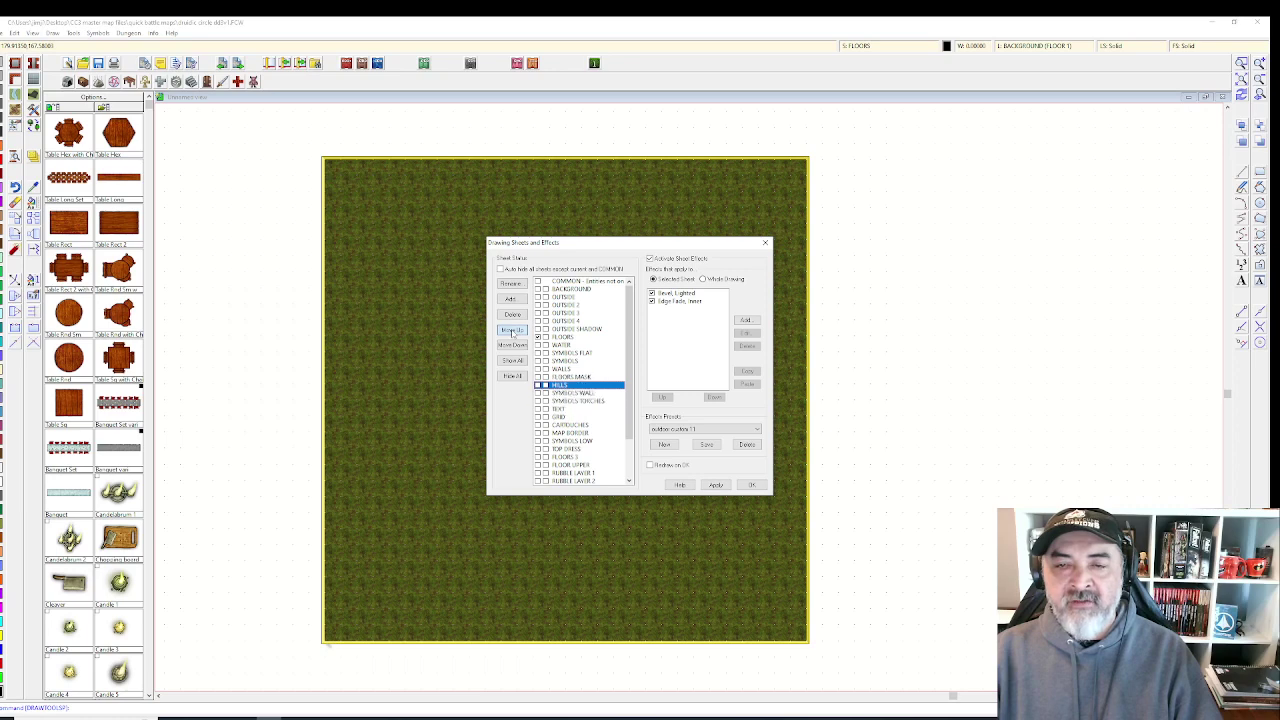
click(513, 331)
click(513, 331)
click(513, 331)
click(513, 331)
click(513, 331)
click(513, 331)
click(513, 331)
click(513, 331)
click(513, 331)
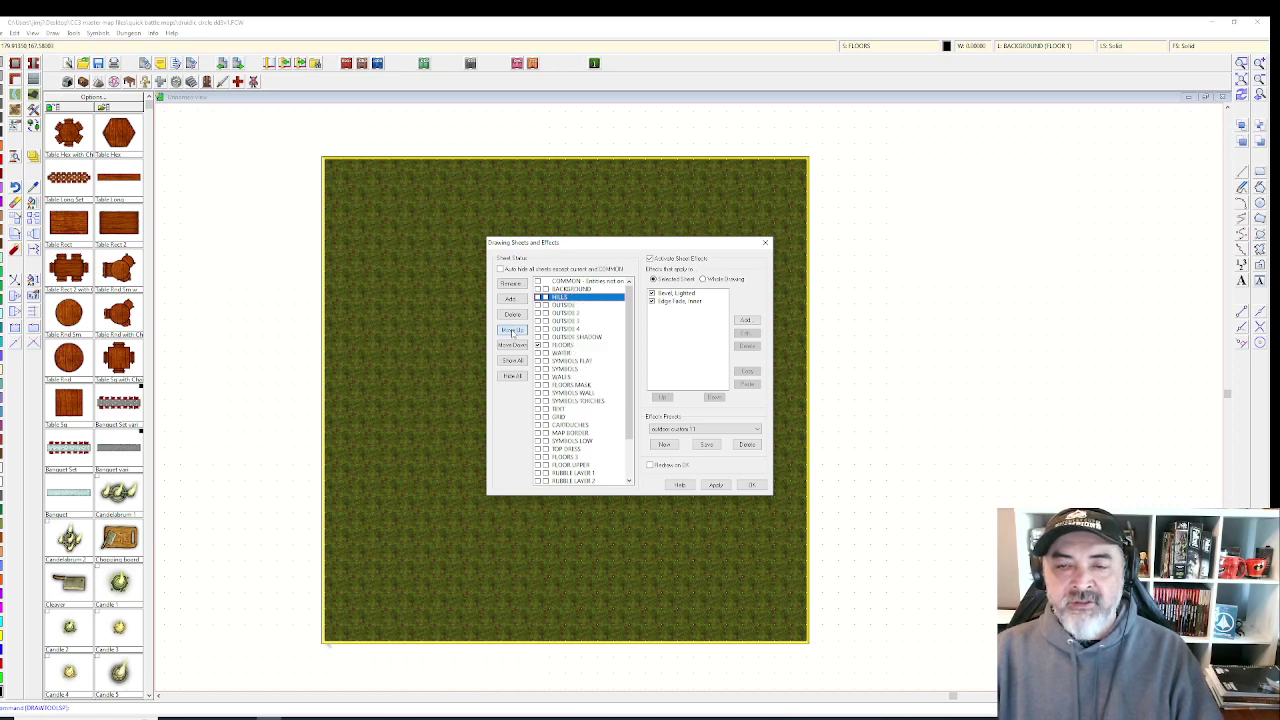
- Move the RUBBLE LAYER 1 and RUBBLE LAYER 2 sheets up to between OUTSIDE SHADOW and FLOORS
scroll(593, 457, down, 1)
scroll(593, 457, down, 1)
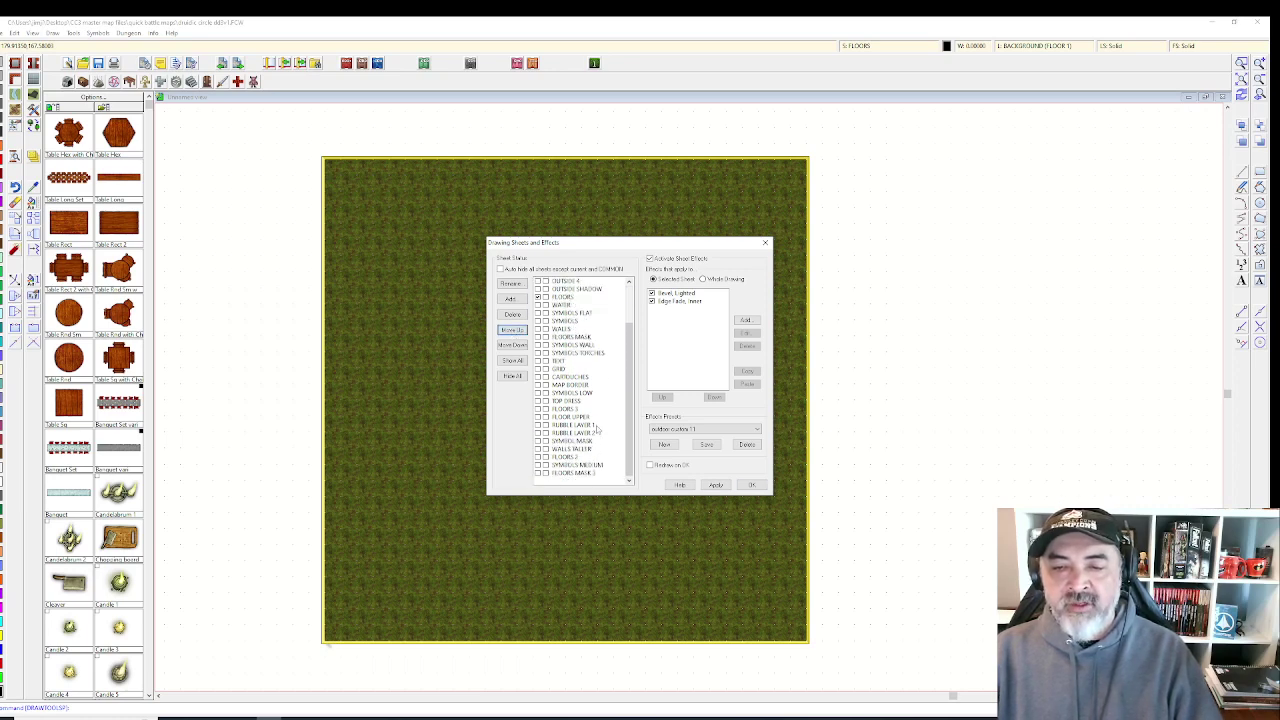
click(575, 425)
shift+click(575, 432)
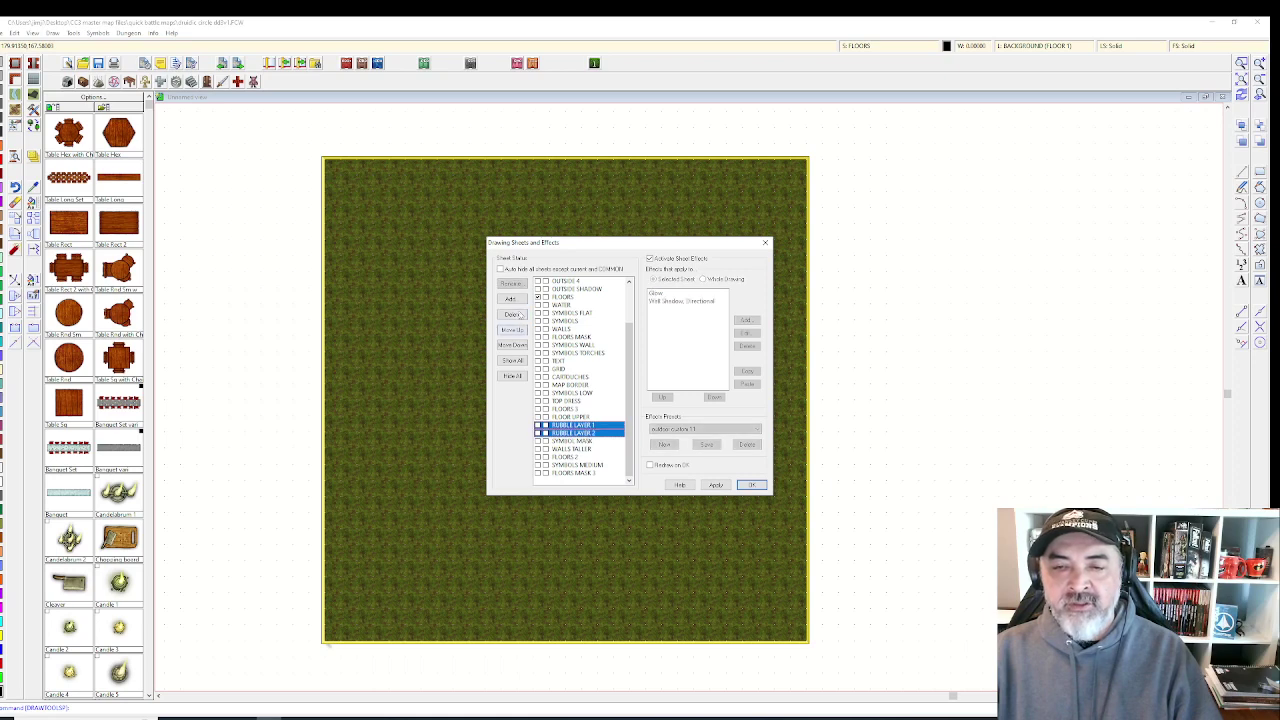
click(513, 330)
click(513, 330)
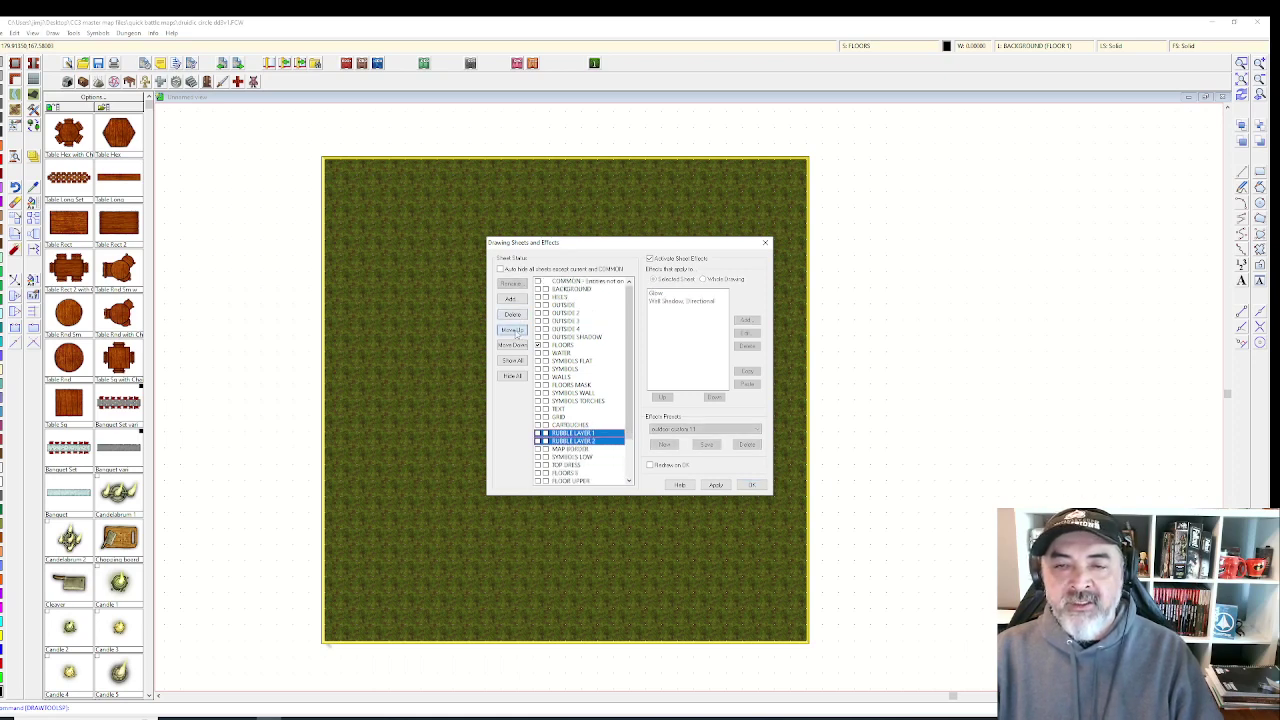
click(513, 330)
click(513, 330)
click(513, 330)
click(513, 330)
click(513, 330)
click(513, 330)
click(513, 330)
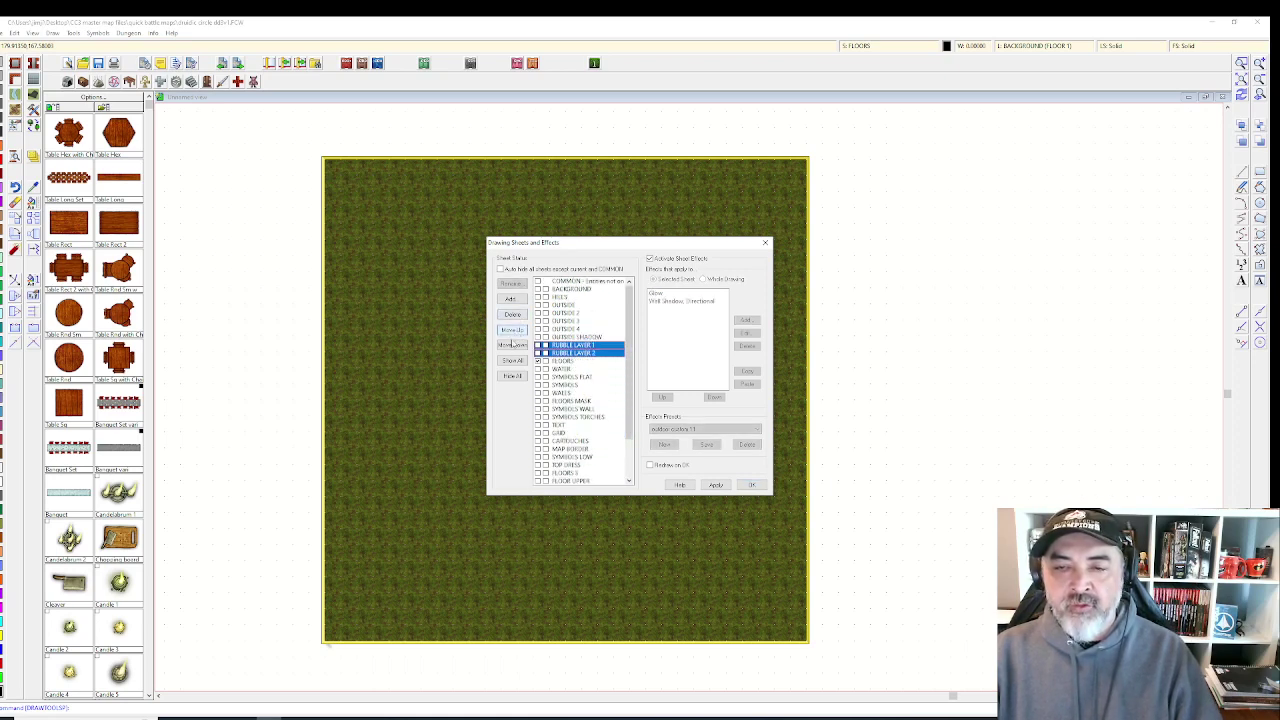
- Move the FLOORS 3 sheet up the sheet order to directly after FLOORS
scroll(630, 440, down, 2)
scroll(630, 440, down, 1)
click(575, 425)
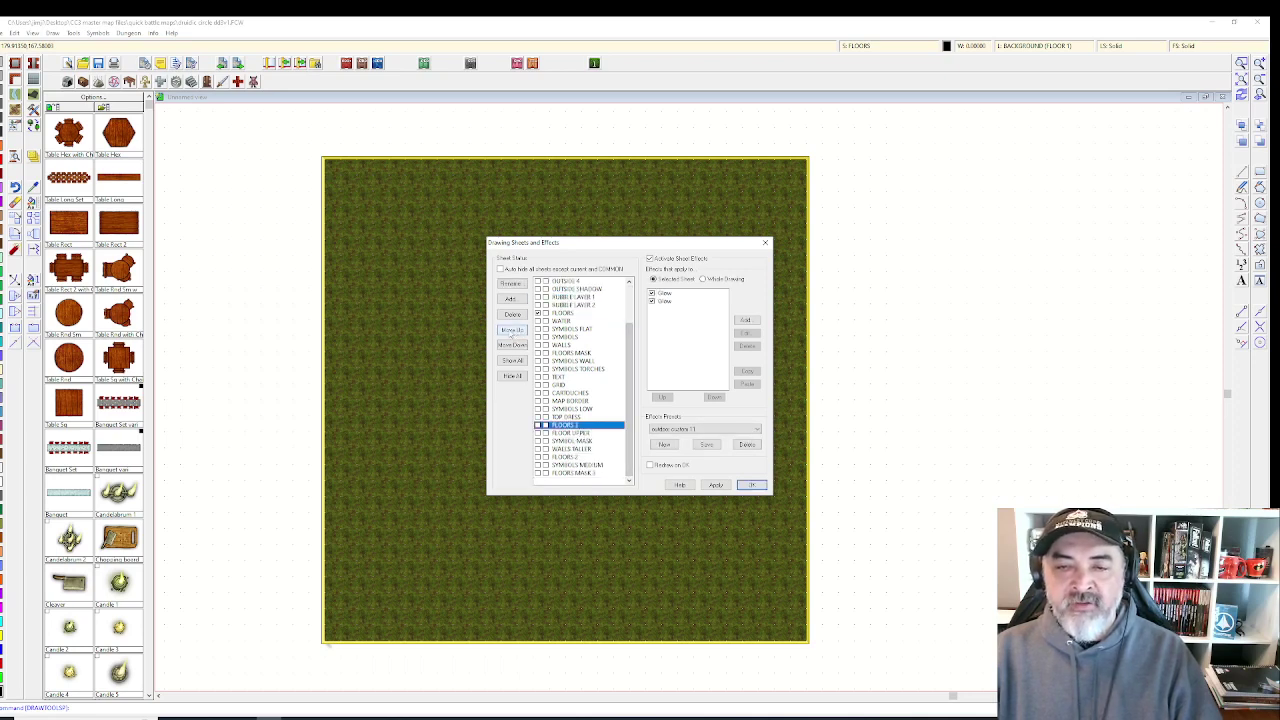
click(513, 330)
click(513, 330)
click(513, 330)
click(513, 330)
click(513, 330)
click(513, 330)
click(513, 330)
click(513, 330)
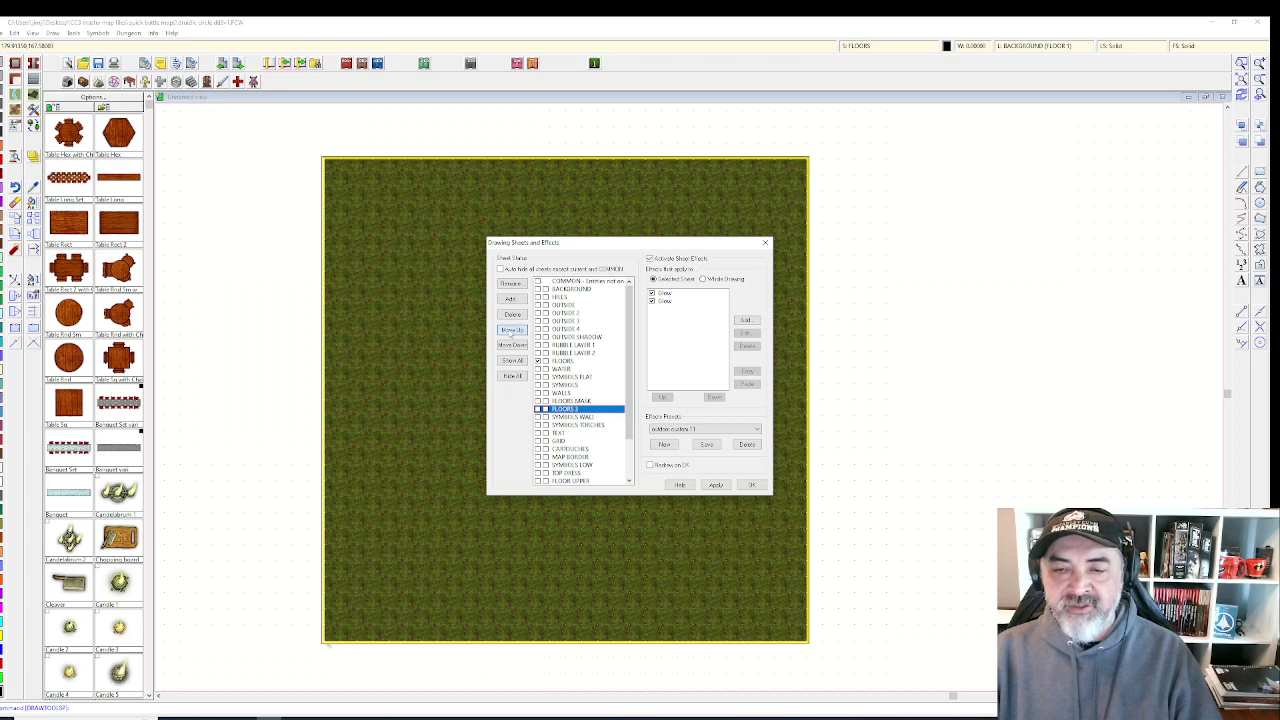
click(510, 335)
click(510, 335)
click(510, 335)
click(510, 335)
click(510, 335)
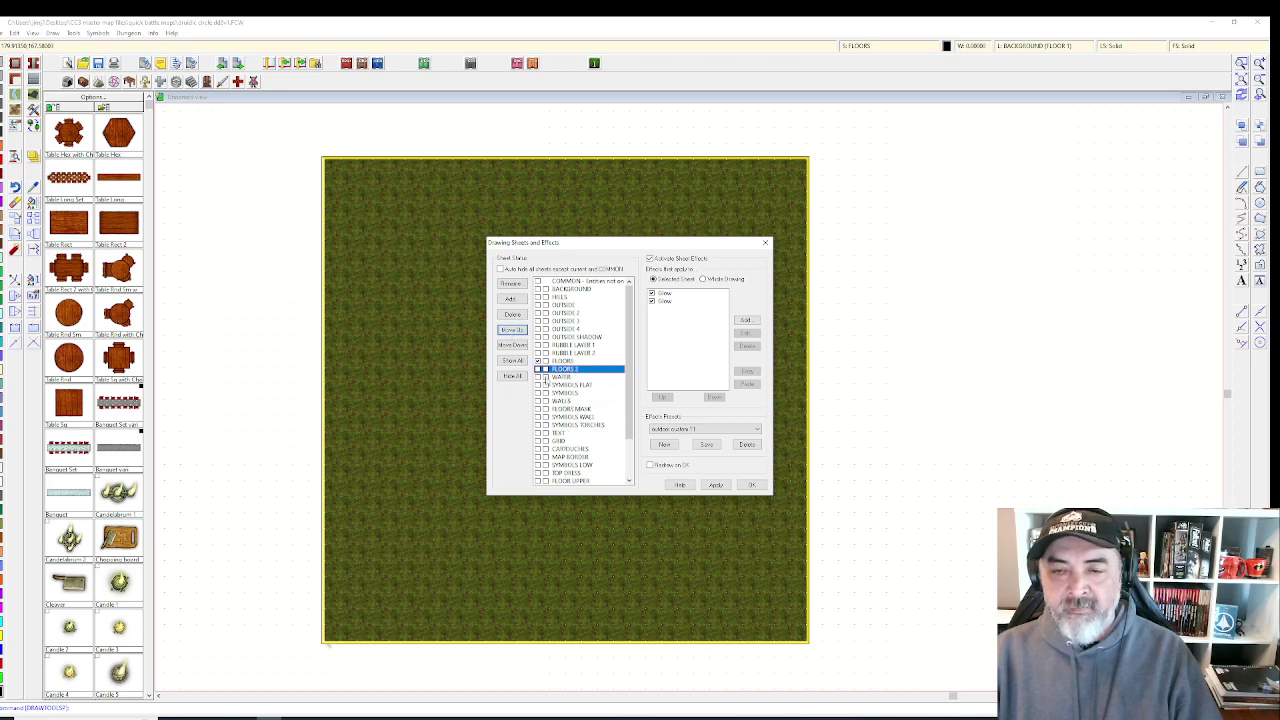
- Move the SYMBOLS FLAT sheet down the sheet order to directly after SYMBOLS TORCHES
click(566, 386)
click(513, 345)
click(513, 345)
click(513, 345)
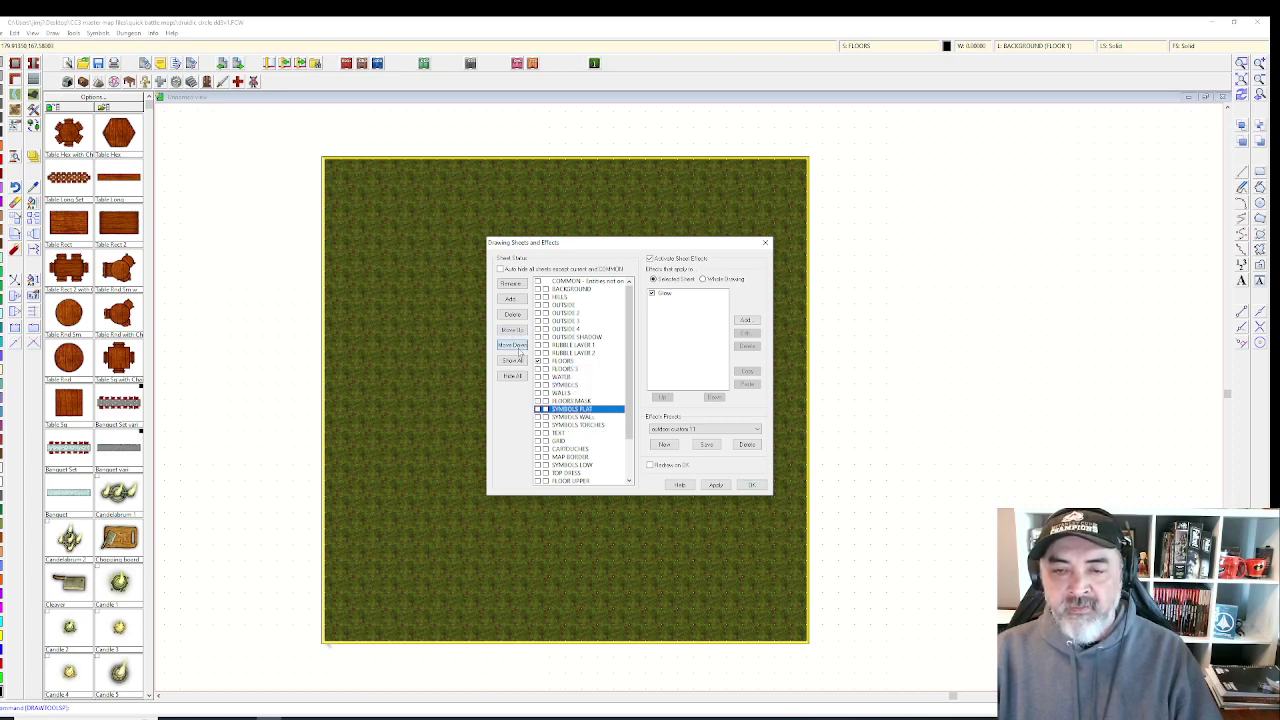
click(513, 345)
click(513, 345)
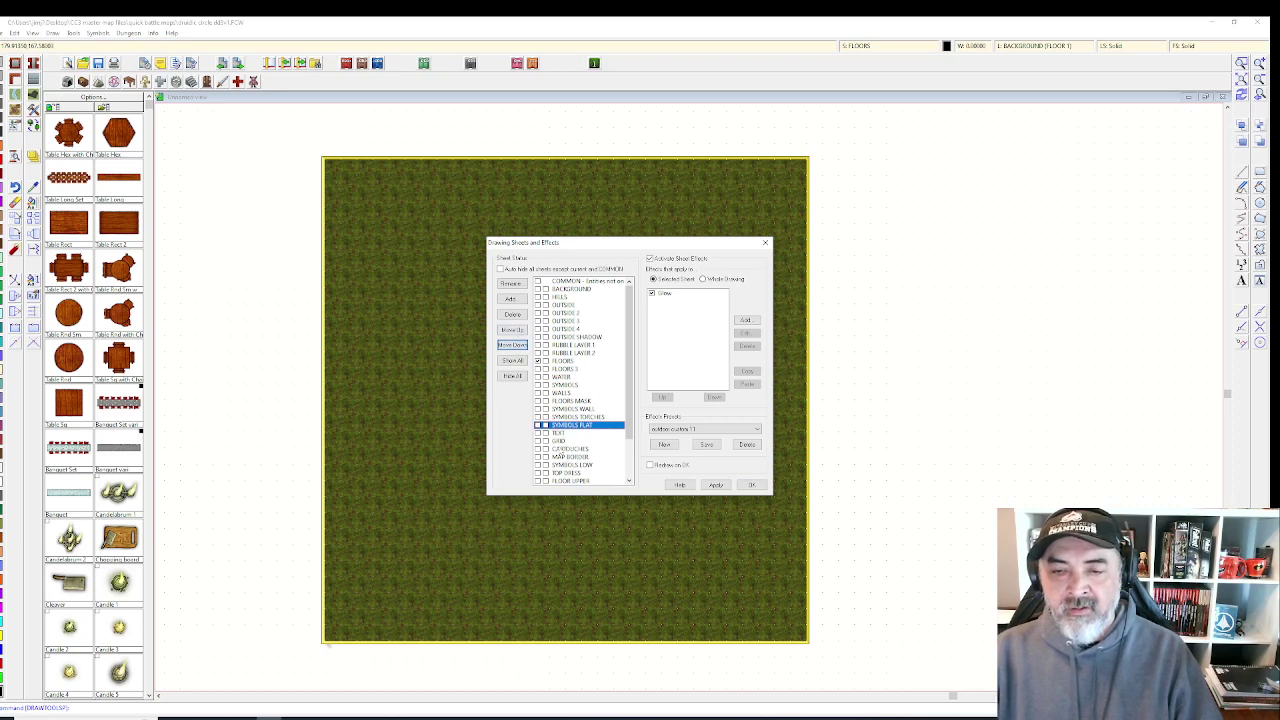
- Move the SYMBOLS LOW sheet up the sheet order to directly after SYMBOLS FLAT
click(570, 465)
click(511, 331)
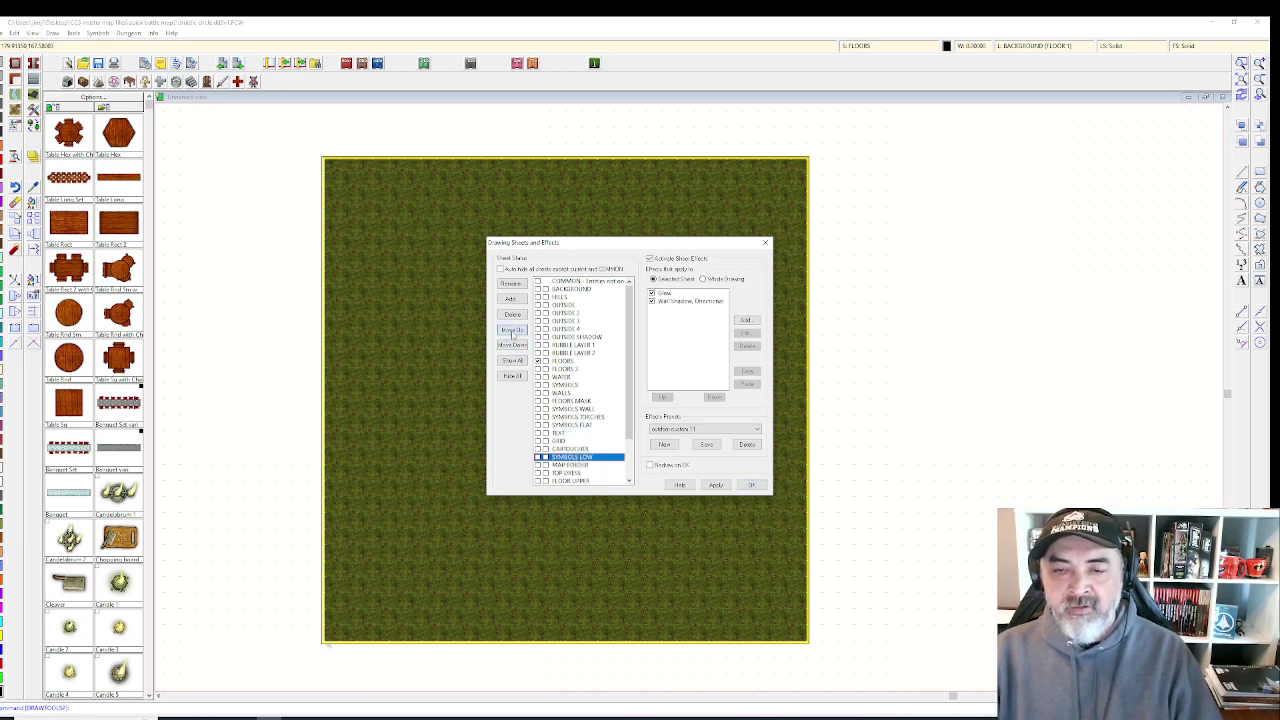
click(511, 331)
click(511, 331)
click(511, 331)
click(511, 331)
click(513, 345)
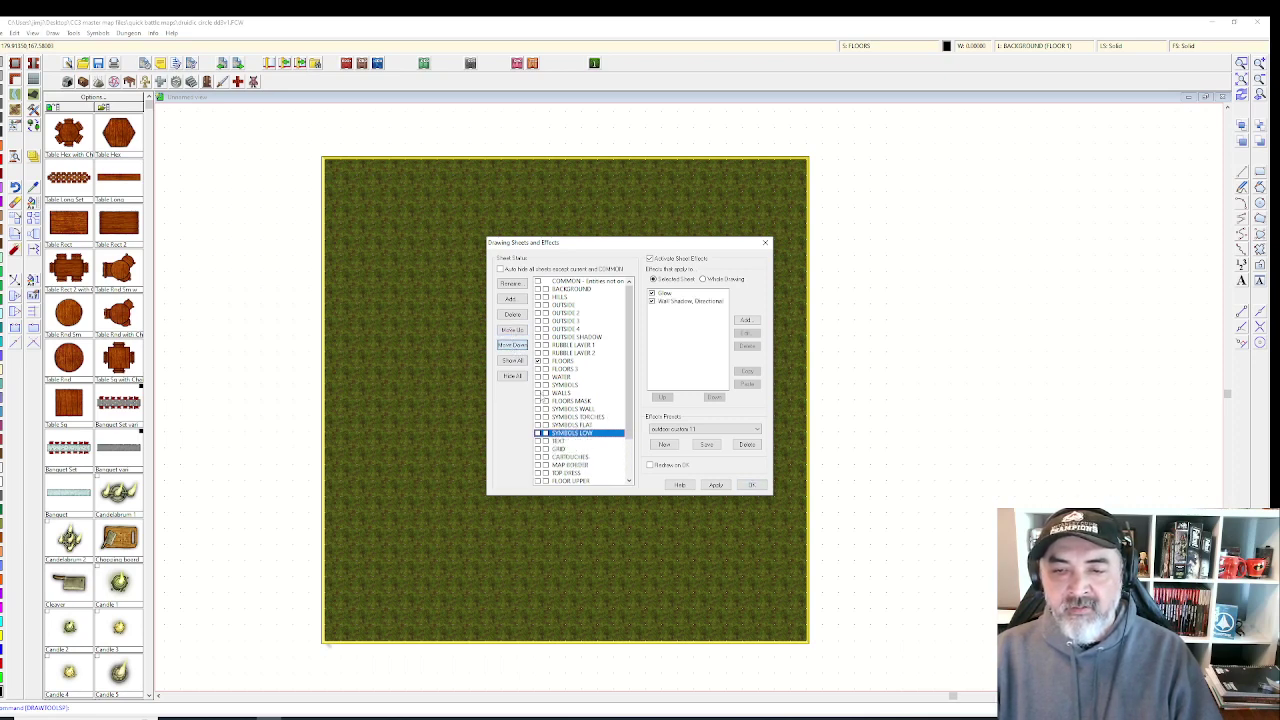
- Move the WATER, SYMBOLS and WALLS sheets together down the sheet order to directly after SYMBOLS LOW
click(556, 401)
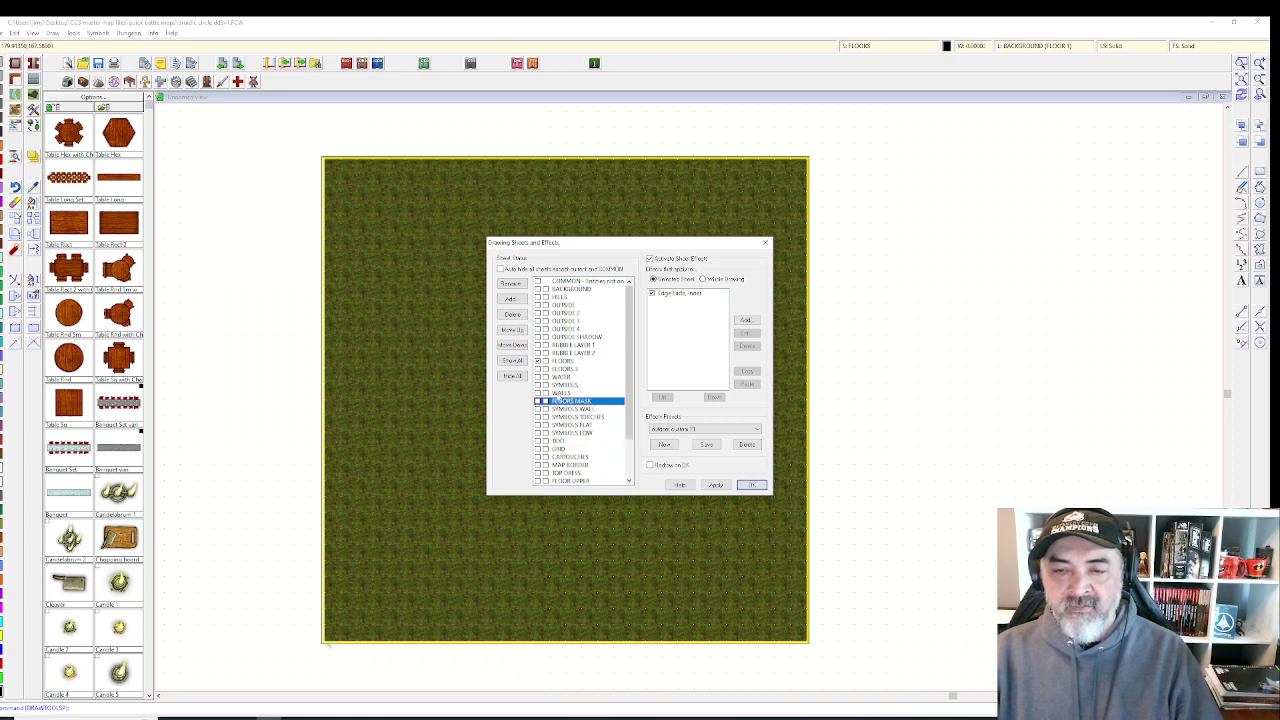
click(560, 393)
shift+click(560, 377)
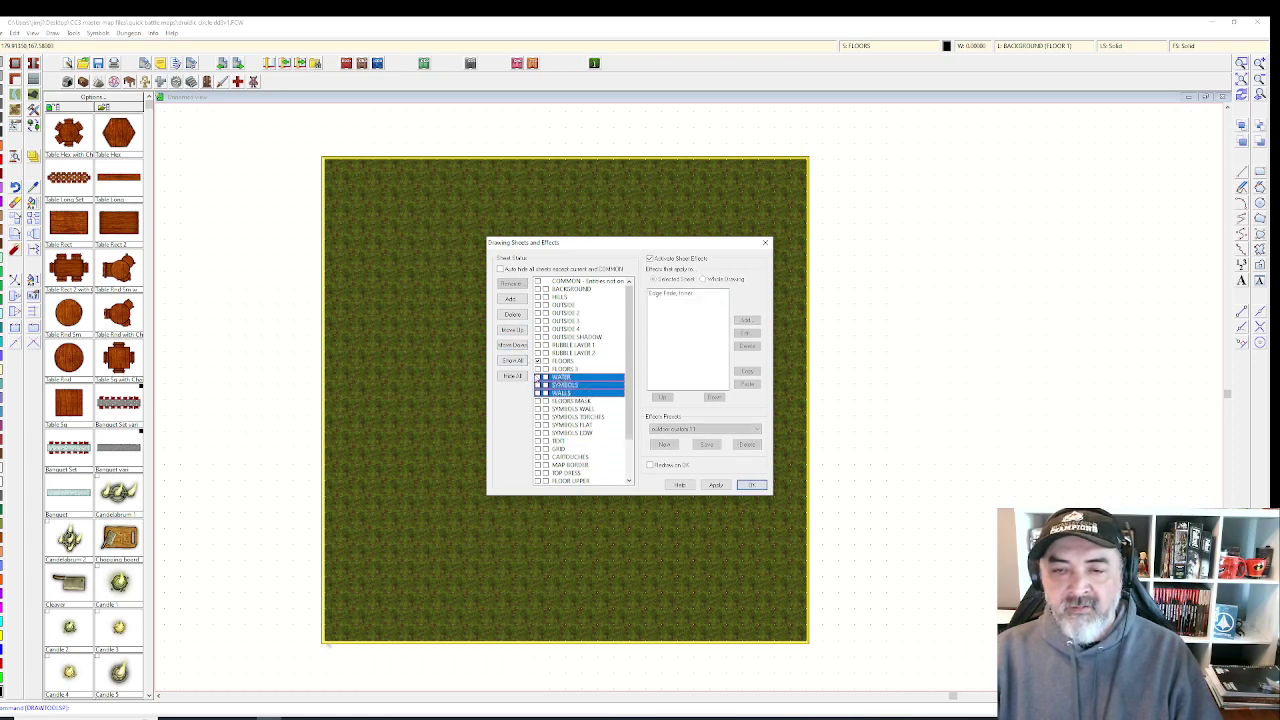
click(513, 346)
click(513, 346)
click(513, 346)
click(513, 346)
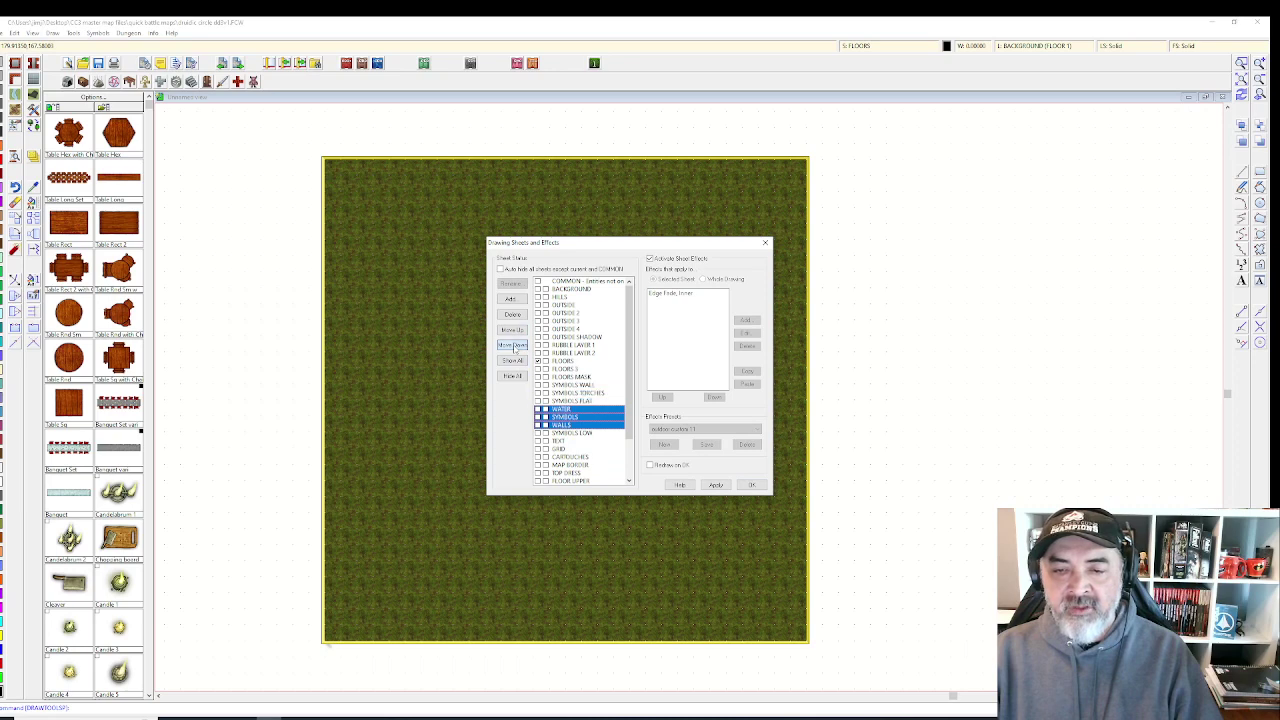
click(513, 346)
- Move the FLOORS 2 sheet up the sheet order to between FLOORS and FLOORS 3
scroll(583, 469, down, 1)
click(572, 481)
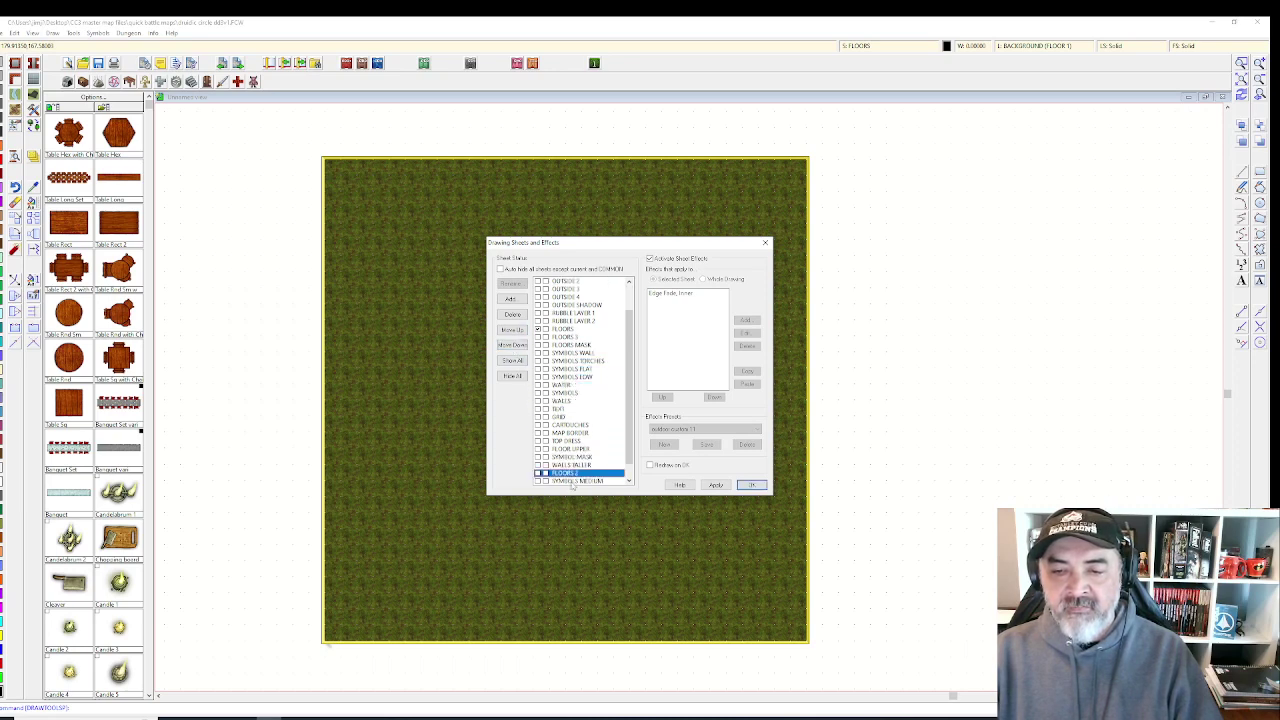
scroll(566, 450, down, 1)
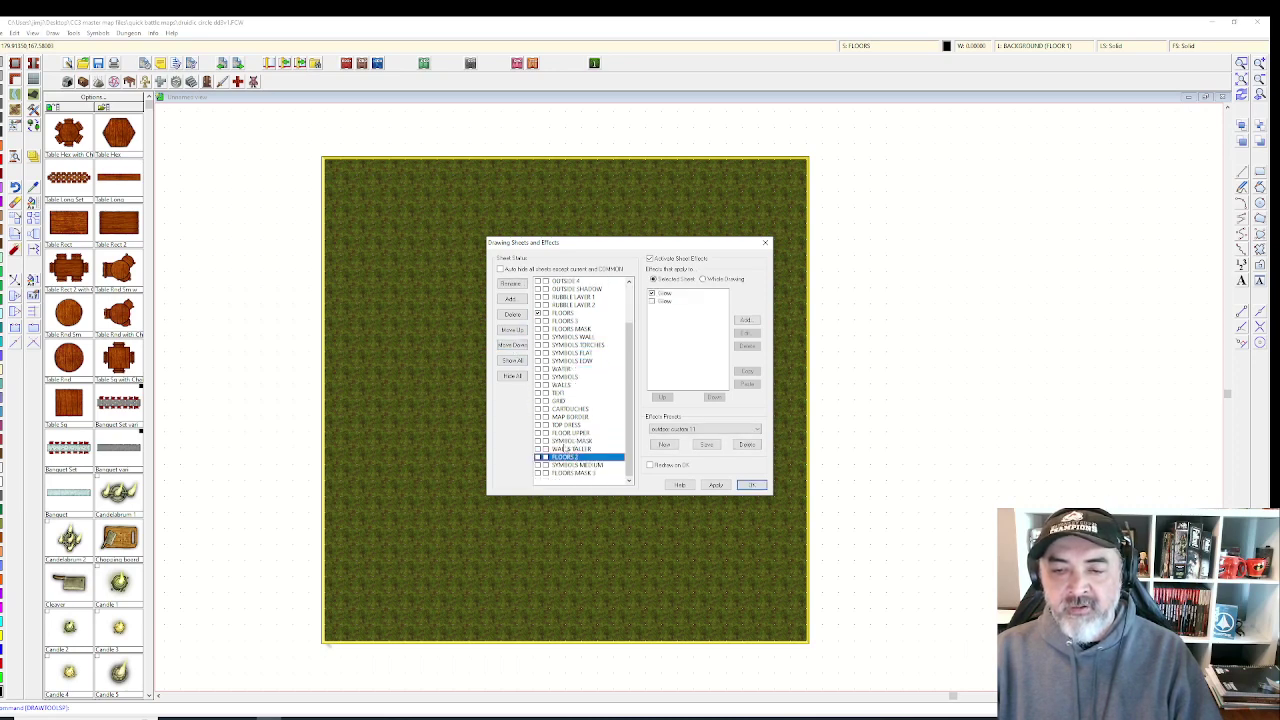
click(513, 331)
click(513, 331)
click(513, 331)
click(513, 331)
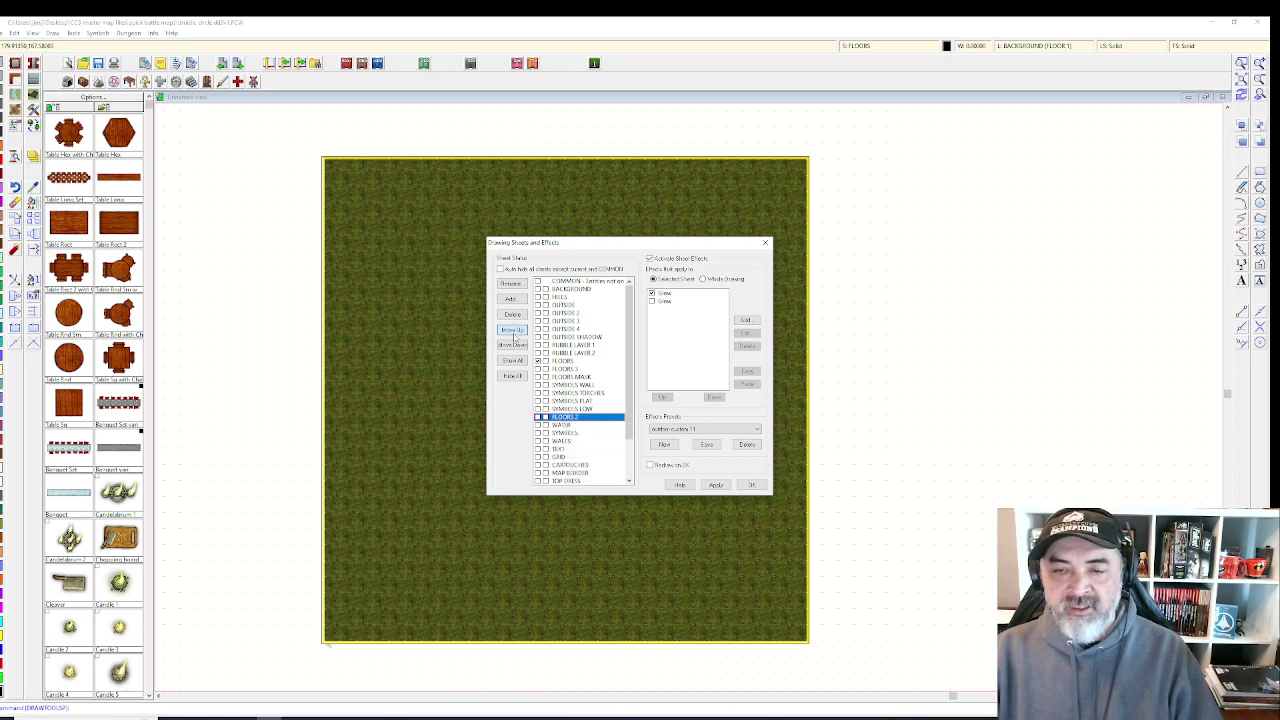
click(513, 331)
click(513, 331)
click(513, 331)
click(513, 331)
click(513, 331)
click(513, 331)
- Move the FLOORS MASK 3 sheet up the sheet order to directly after FLOORS MASK
scroll(600, 405, down, 2)
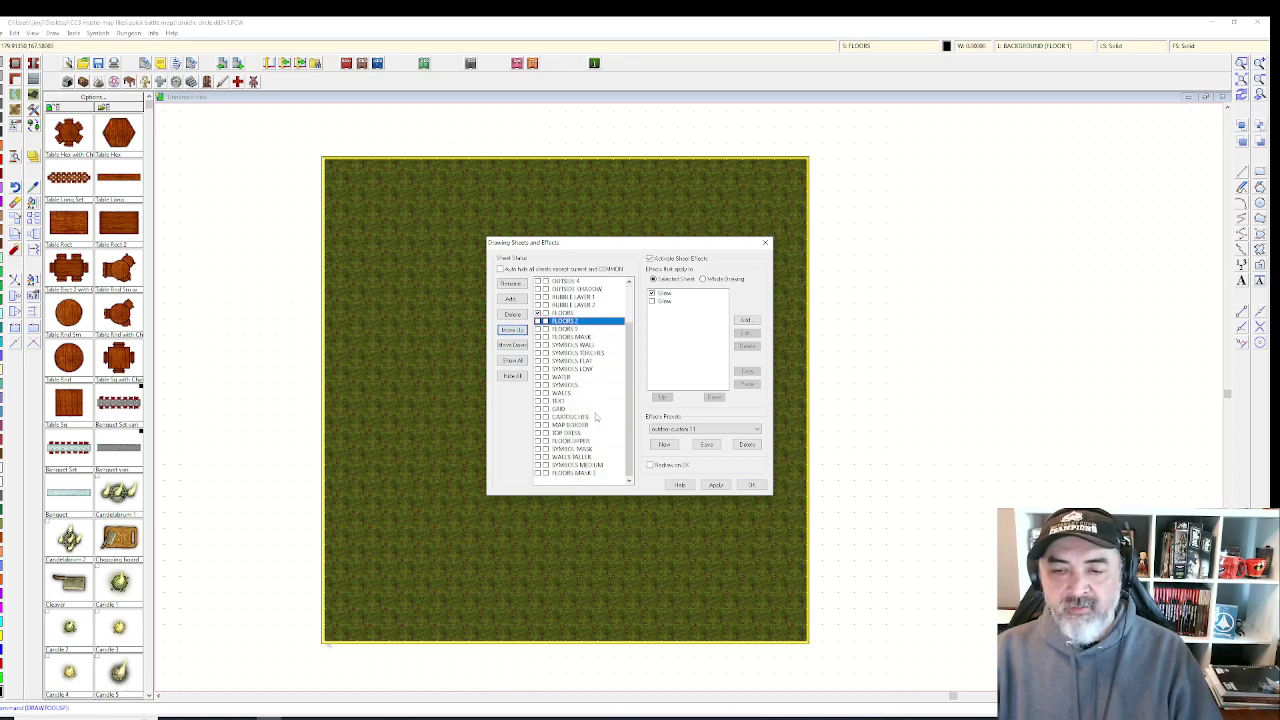
click(568, 473)
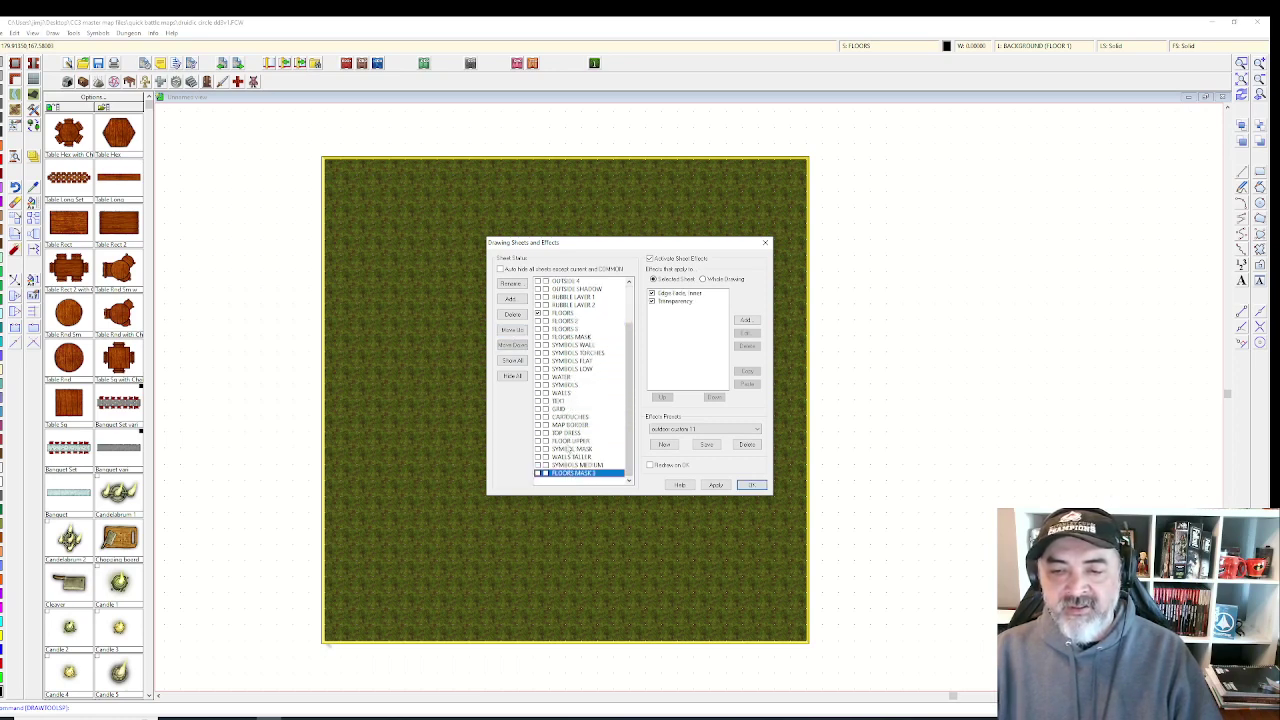
click(512, 331)
click(512, 331)
click(512, 331)
click(512, 331)
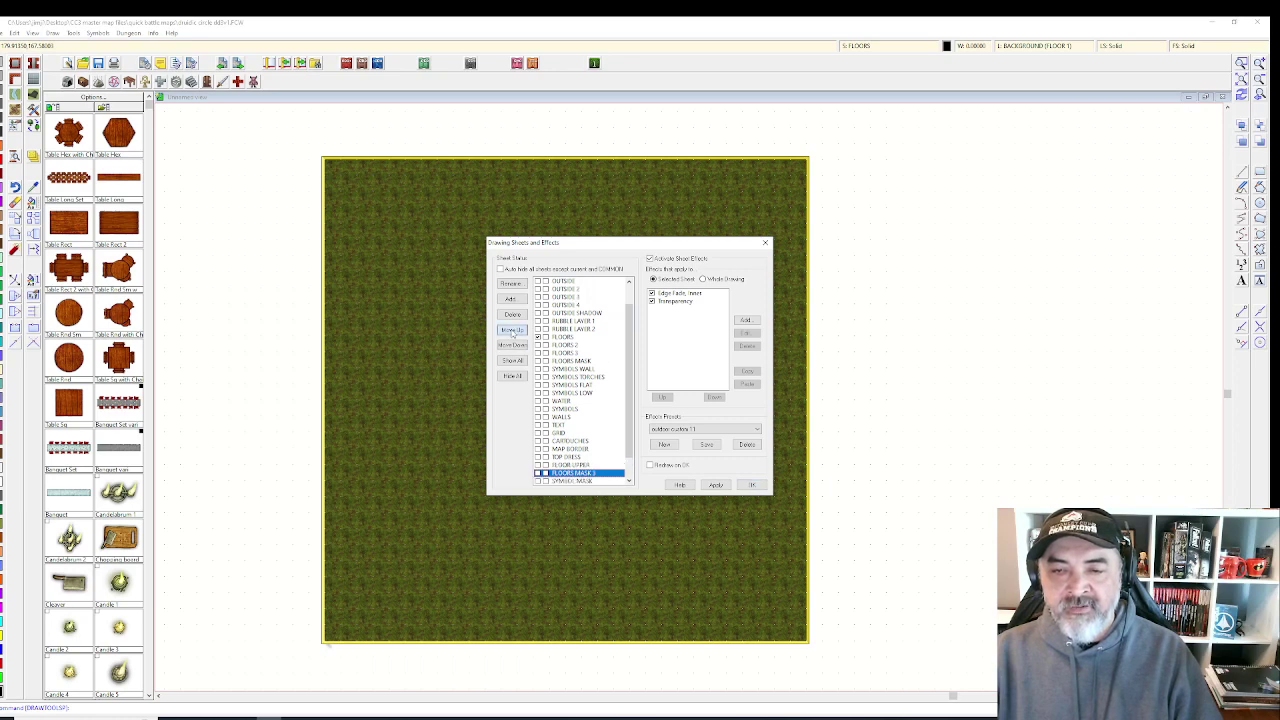
click(512, 331)
click(512, 331)
click(512, 331)
click(512, 331)
click(512, 331)
click(512, 331)
click(512, 331)
click(512, 331)
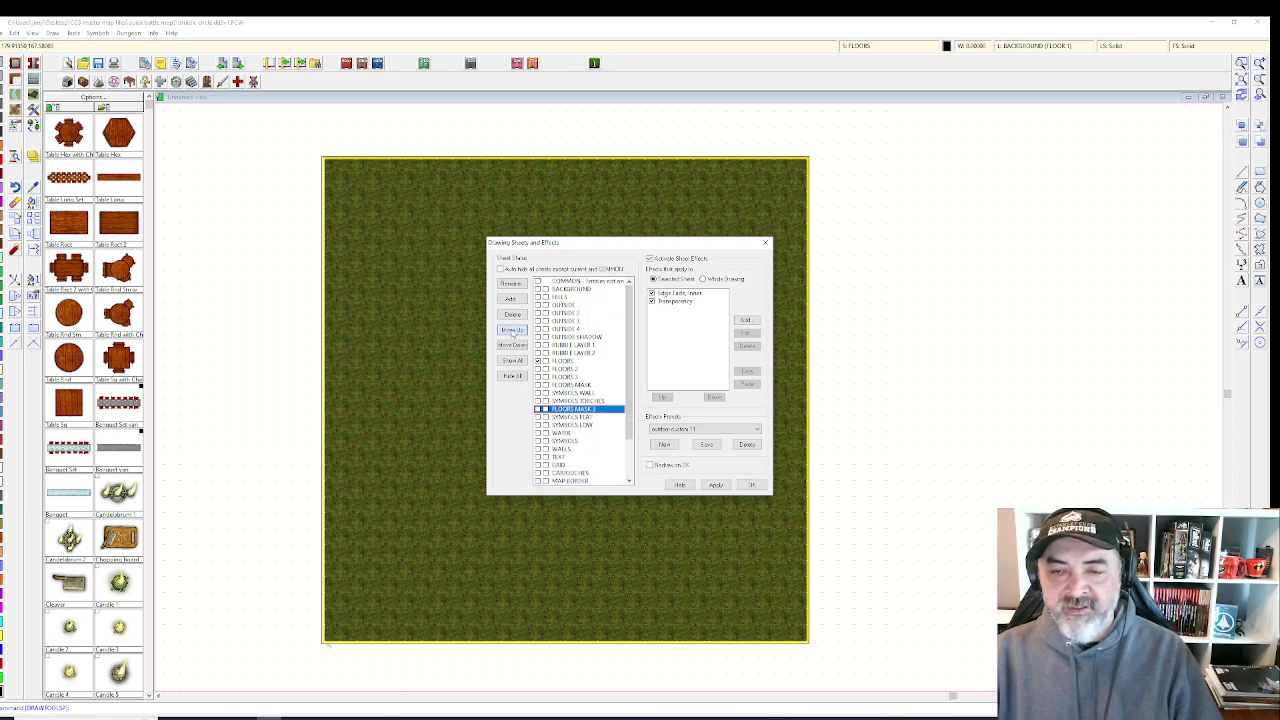
click(512, 331)
click(512, 331)
click(512, 331)
click(512, 331)
- Move the FLOOR UPPER sheet up the sheet order to directly after FLOORS 3
scroll(570, 430, down, 1)
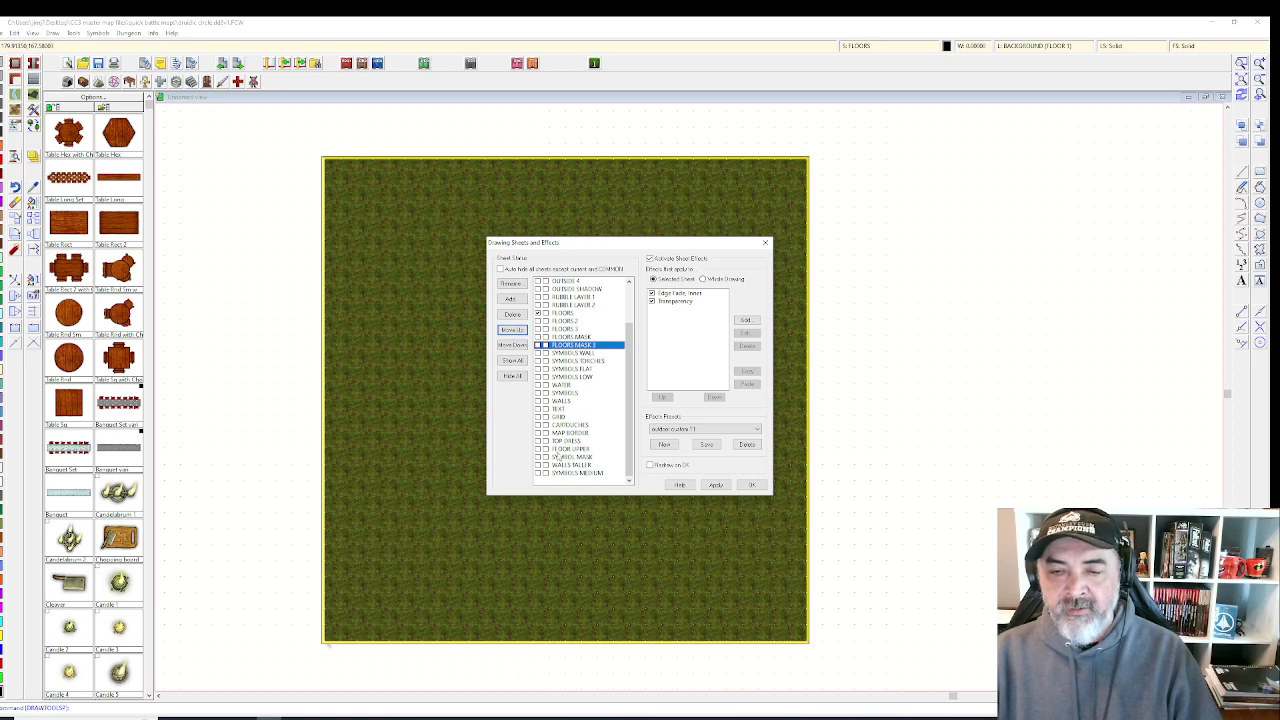
click(557, 450)
click(512, 331)
click(512, 331)
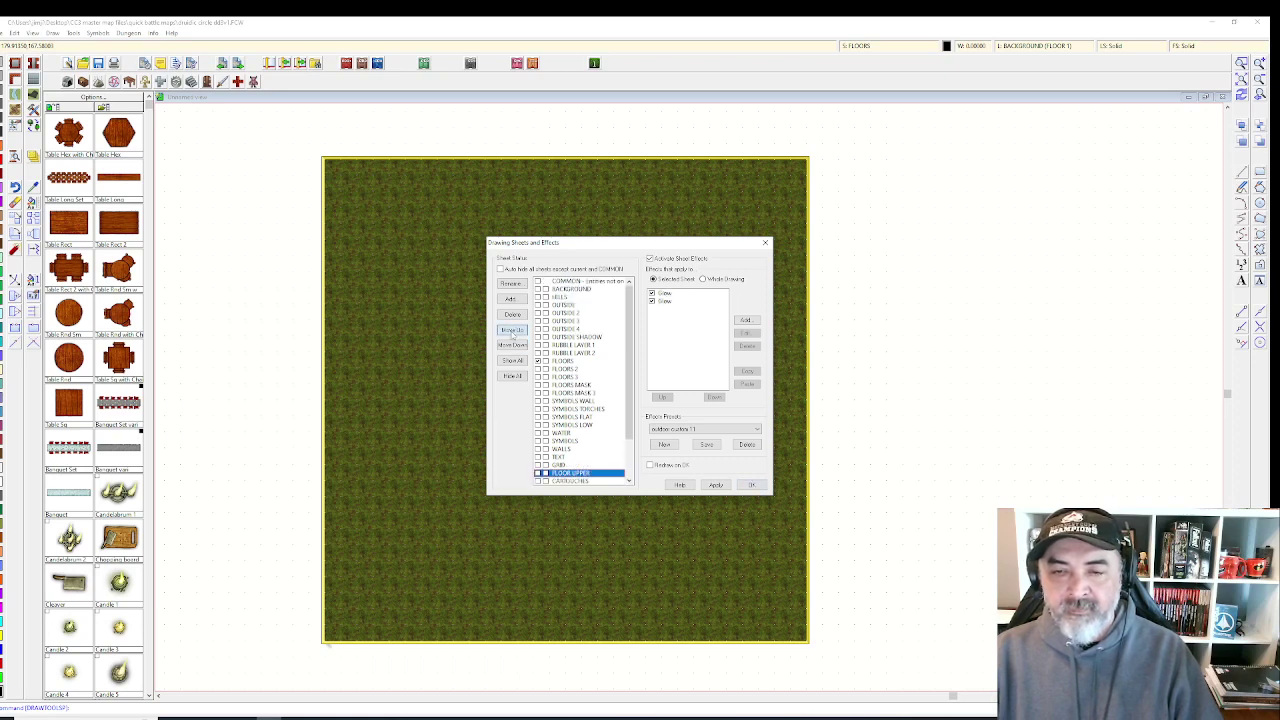
click(512, 331)
click(512, 331)
click(512, 331)
click(512, 331)
click(512, 331)
click(512, 331)
click(511, 331)
click(511, 331)
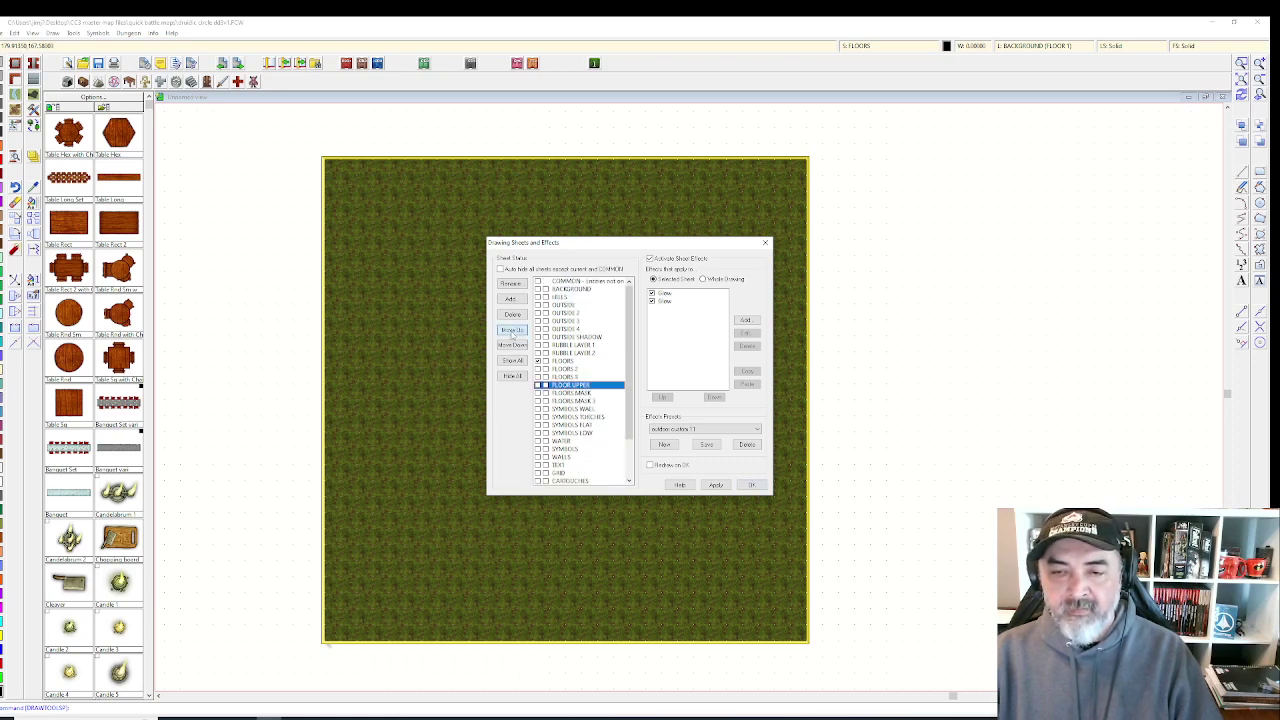
- Move the SYMBOLS WALL and SYMBOLS TORCHES sheets down to directly after WALLS, and move SYMBOLS up to directly before WATER
scroll(605, 392, down, 2)
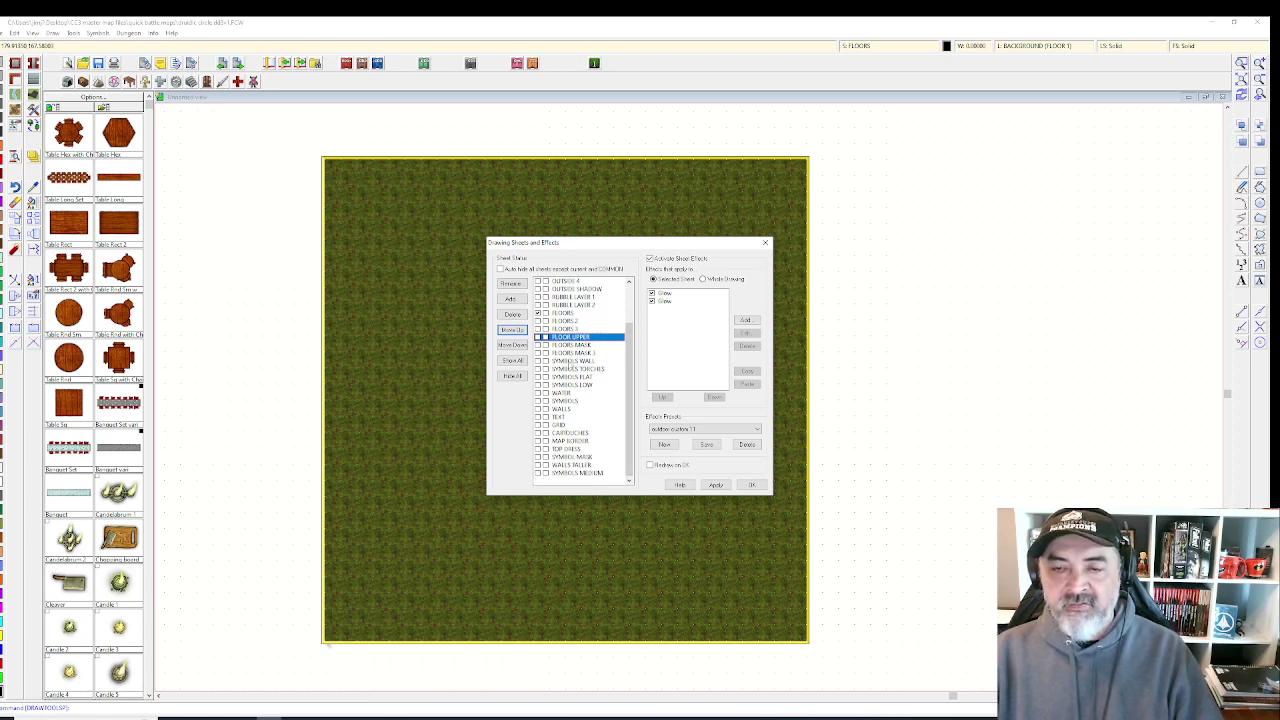
click(572, 360)
shift+click(575, 368)
click(512, 345)
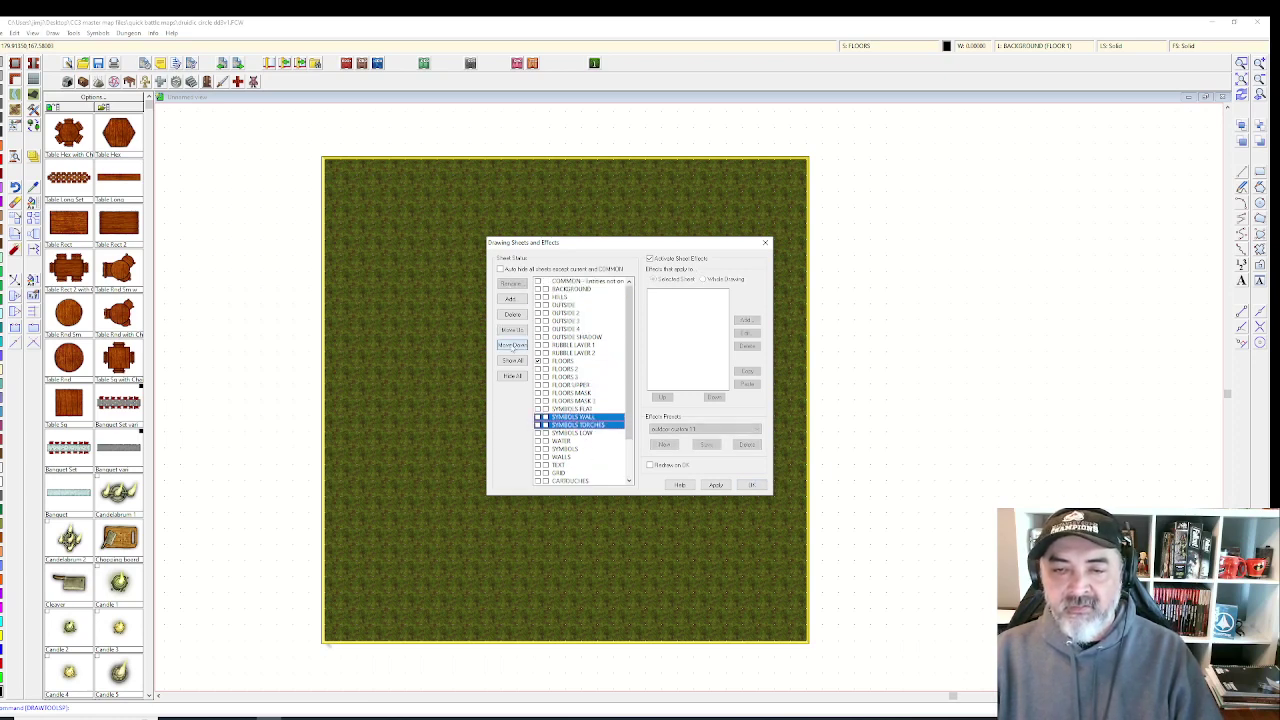
click(512, 345)
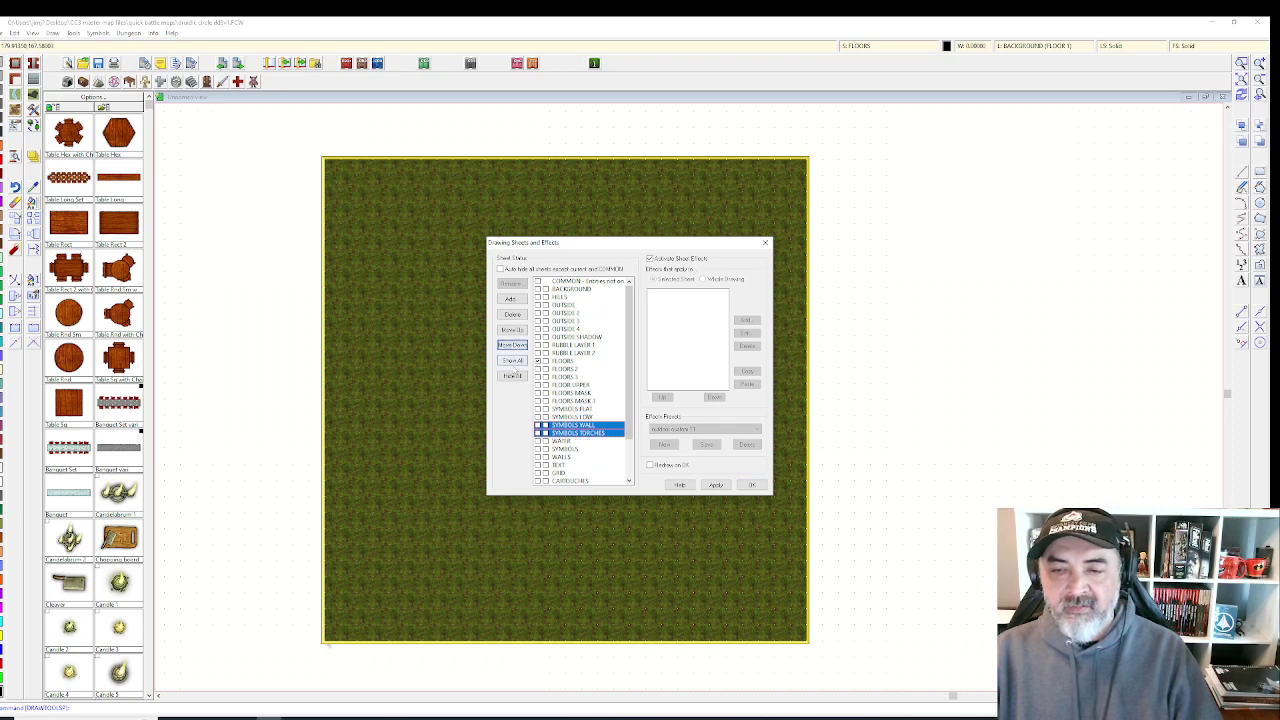
click(513, 346)
click(513, 346)
click(513, 346)
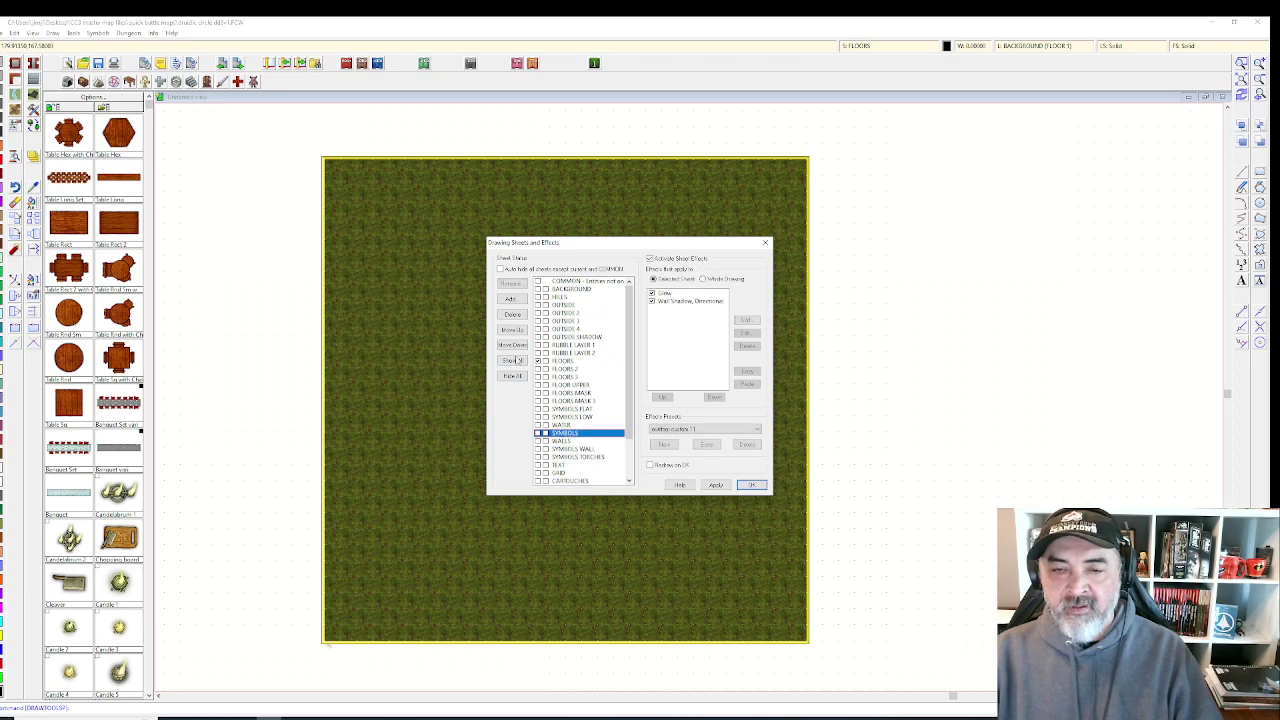
click(512, 332)
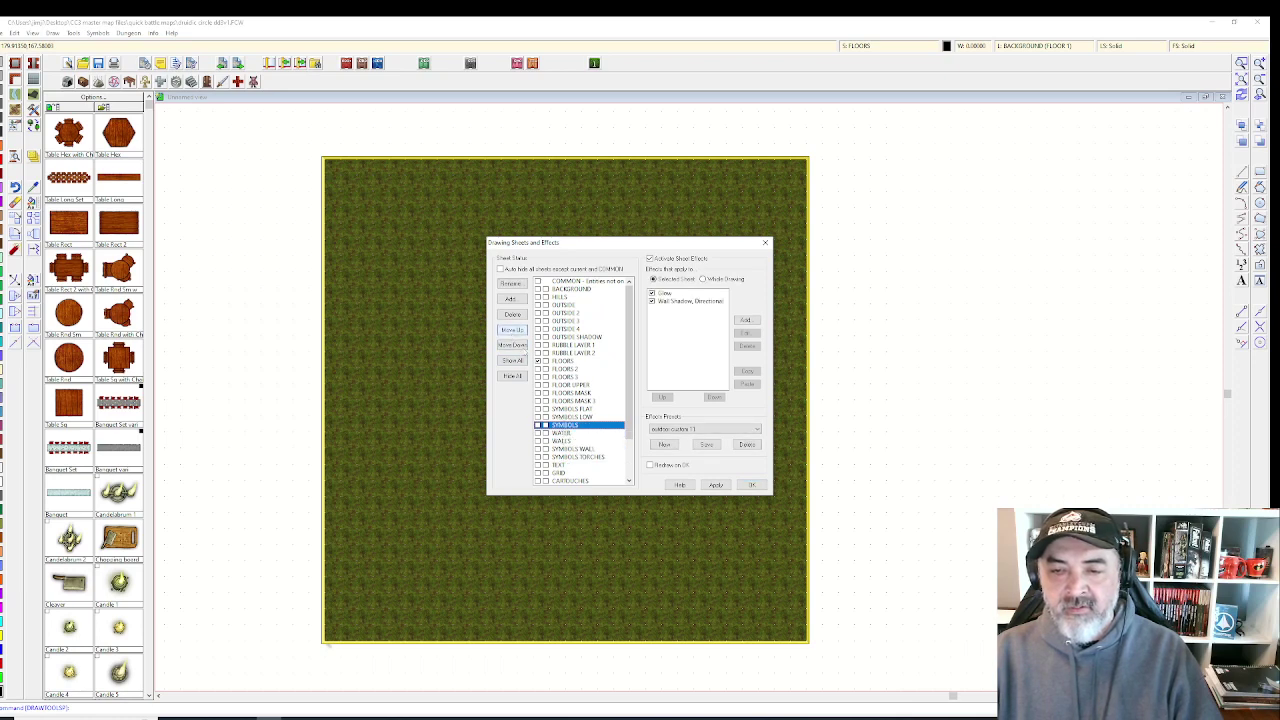
- Move the TOP DRESS, SYMBOL MASK, WALLS TALLER and SYMBOLS MEDIUM sheets together up the sheet order to directly after SYMBOLS
scroll(572, 418, down, 2)
click(573, 465)
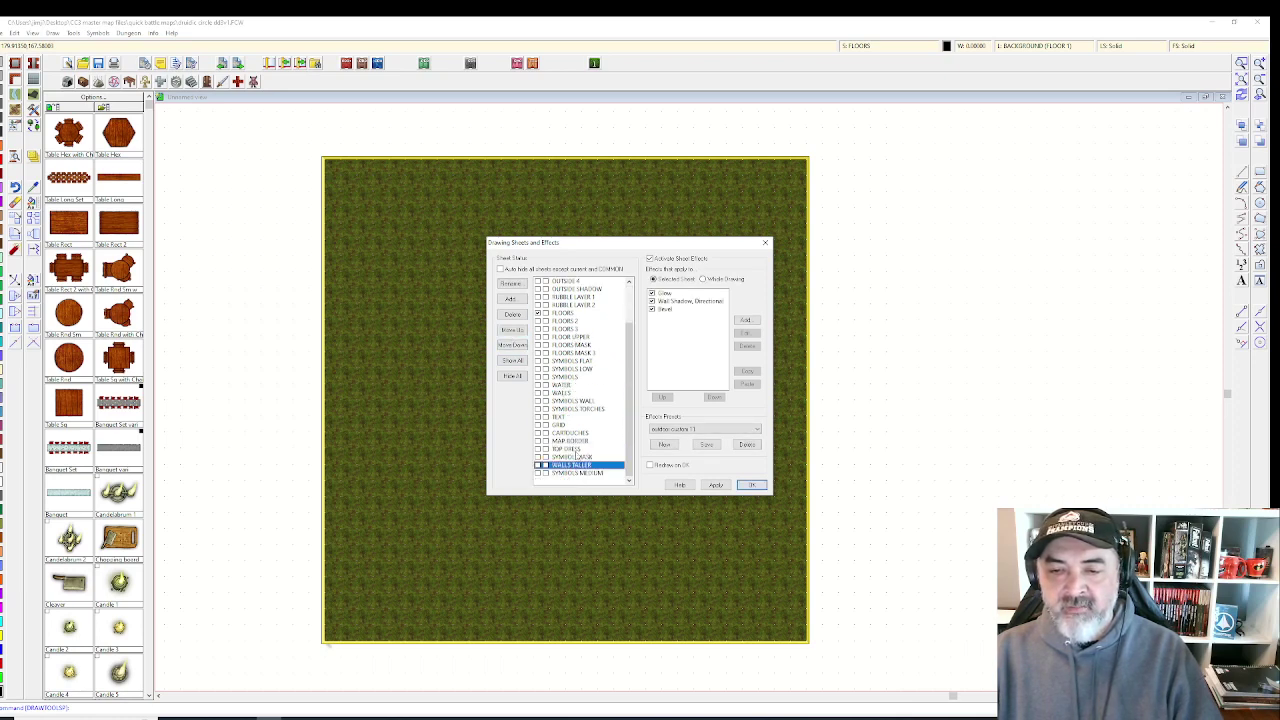
click(575, 449)
shift+click(575, 473)
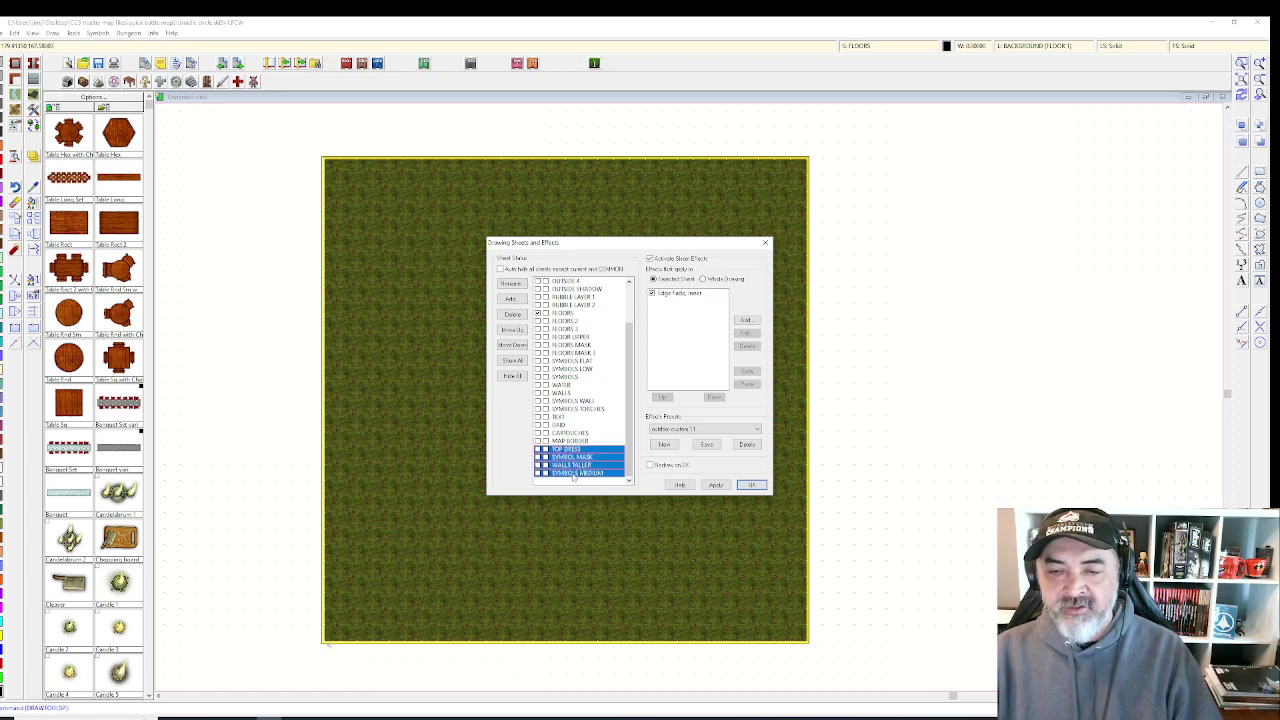
click(510, 334)
click(510, 334)
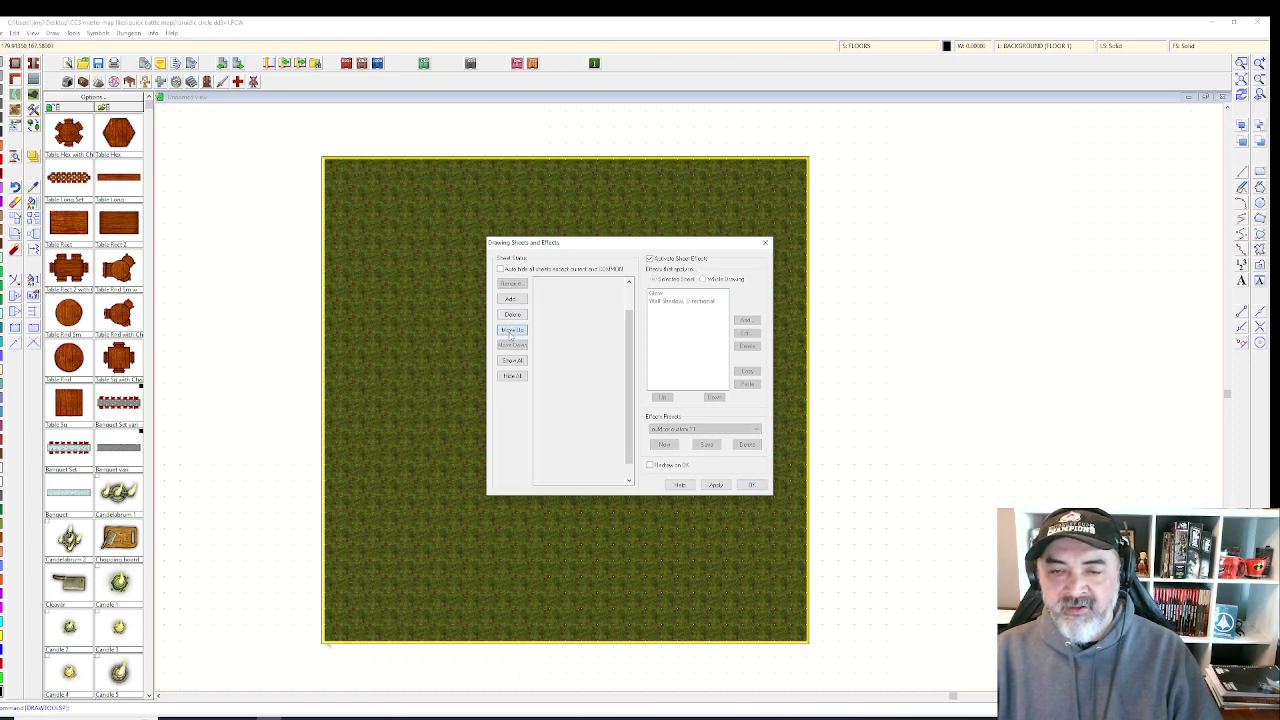
click(510, 334)
click(510, 334)
click(510, 334)
click(510, 334)
click(511, 331)
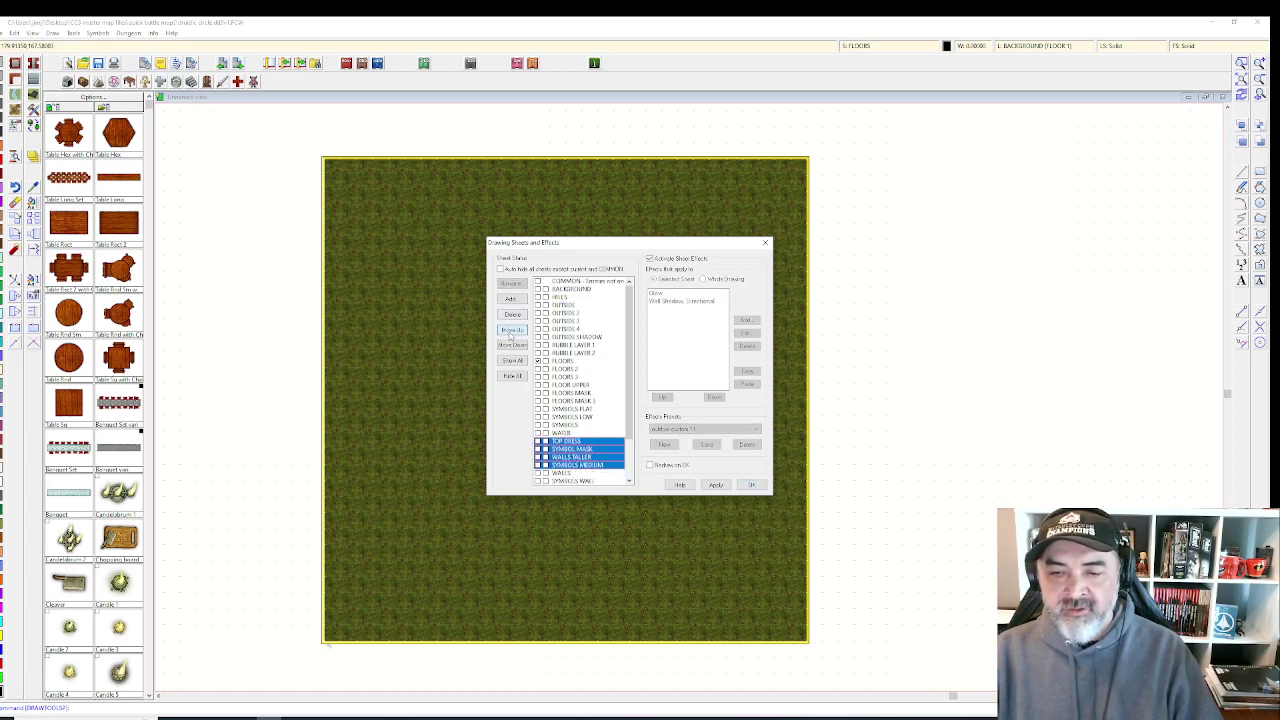
click(511, 331)
- Move the TOP DRESS sheet down the sheet order to directly after SYMBOLS WALL
scroll(577, 425, down, 2)
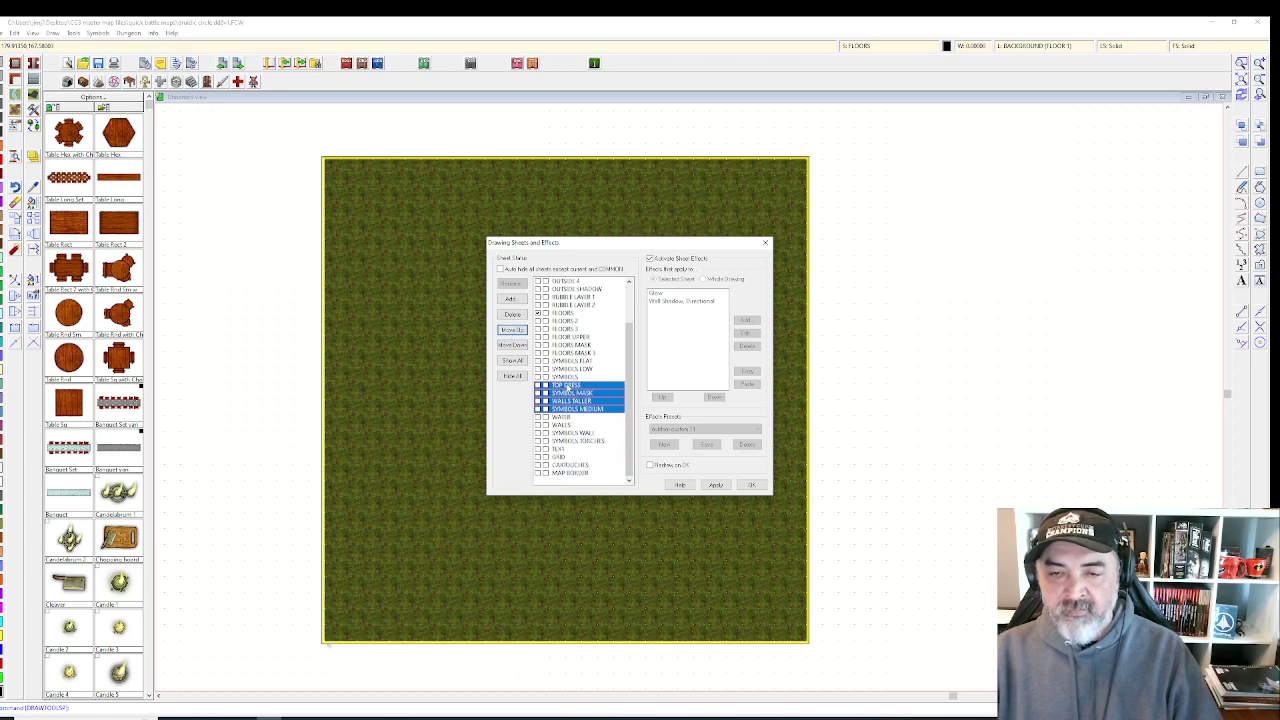
click(567, 386)
click(513, 345)
click(513, 345)
click(513, 345)
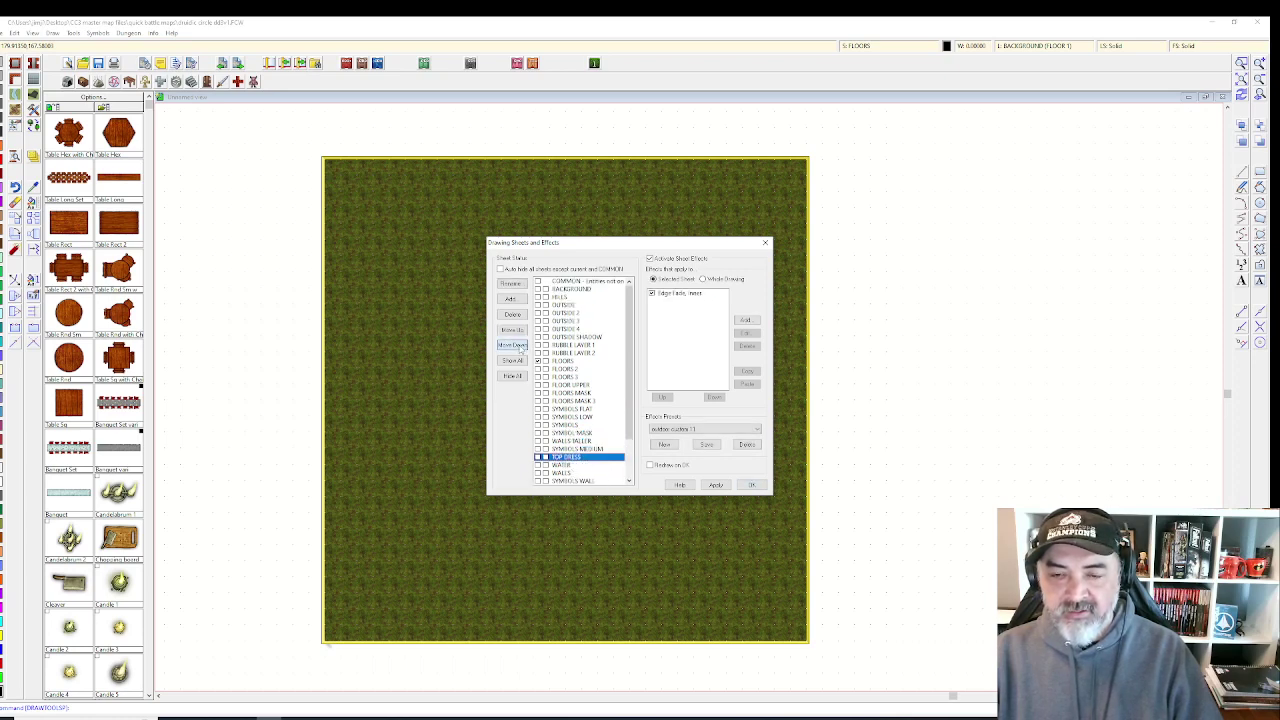
click(520, 347)
scroll(568, 465, down, 2)
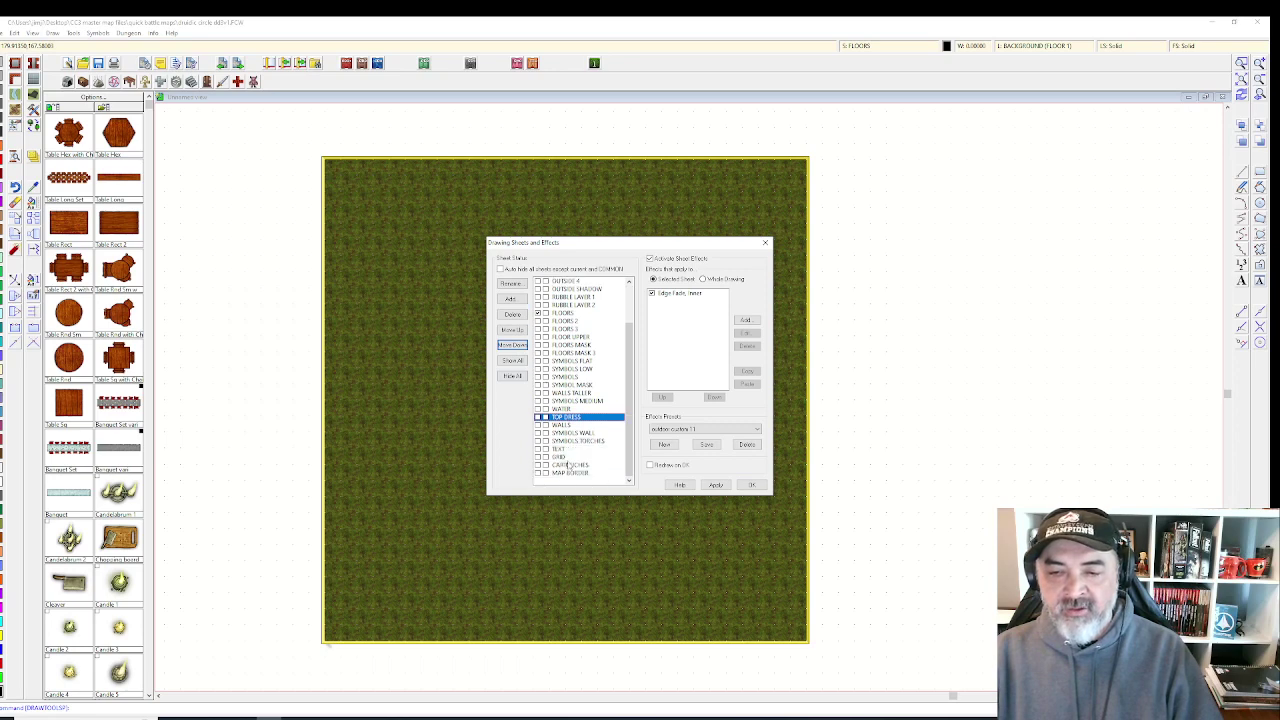
click(513, 346)
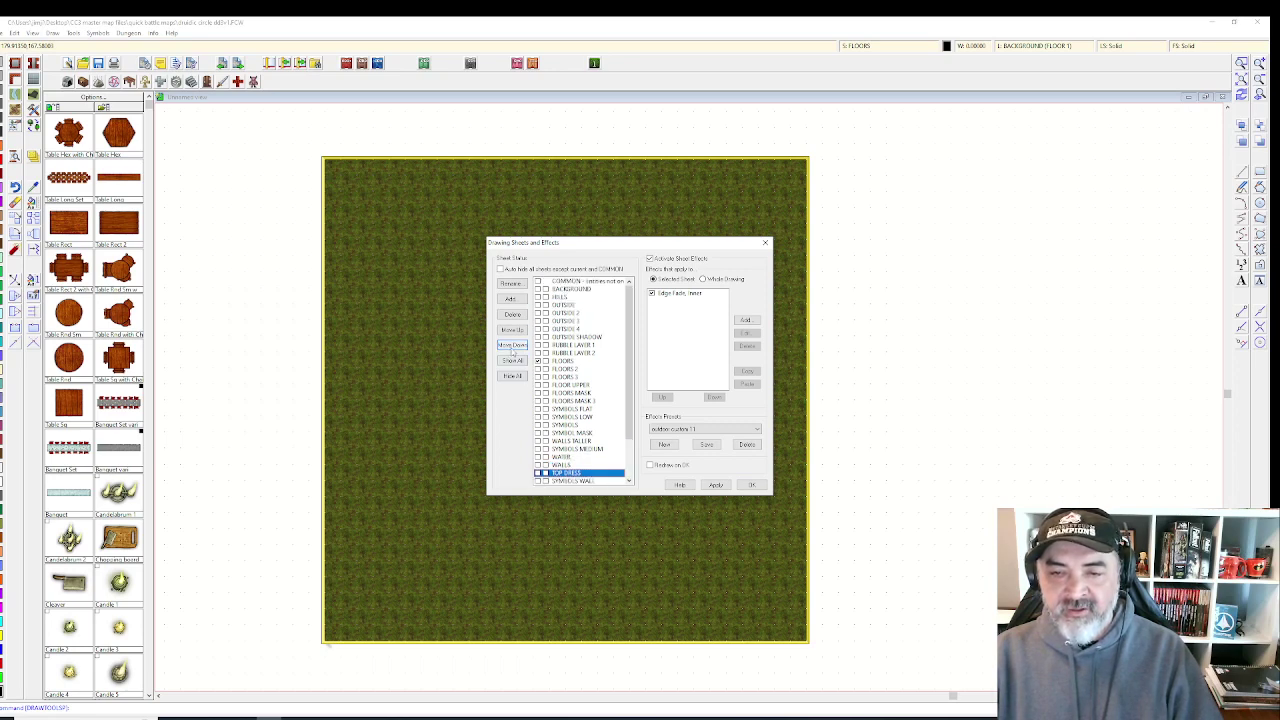
click(513, 346)
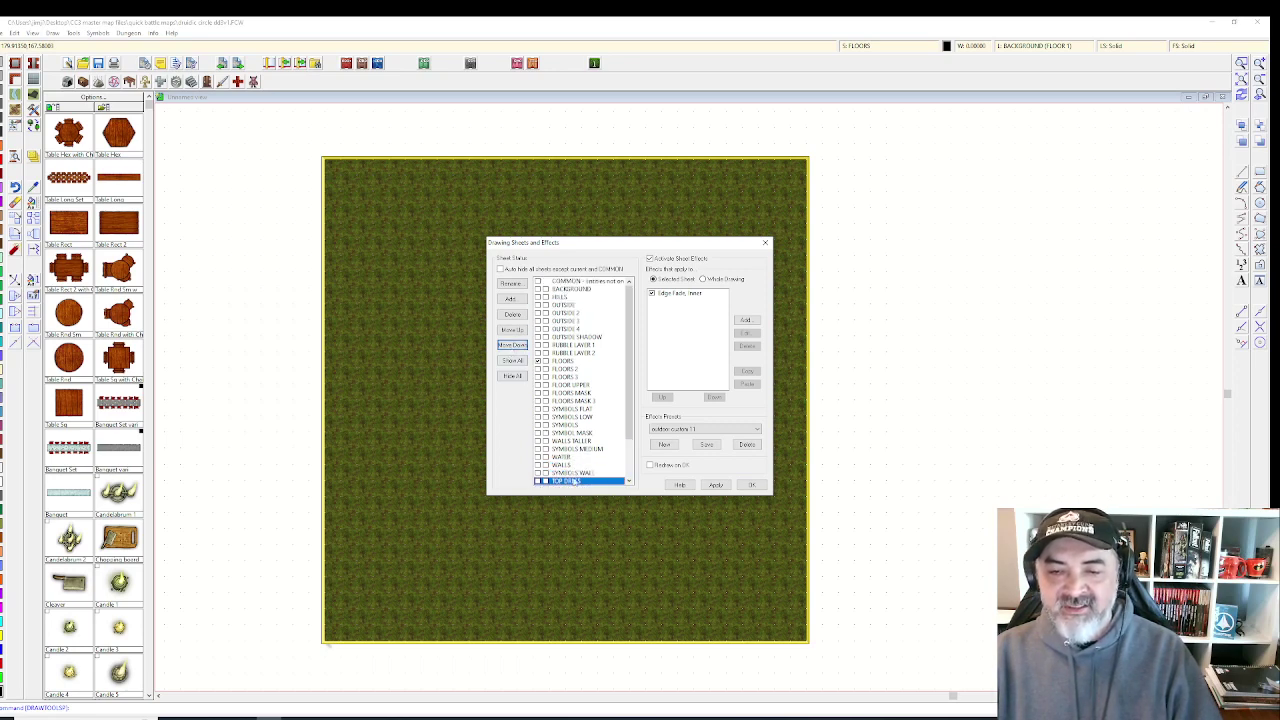
- Move the WALLS TALLER sheet down the sheet order to directly after WALLS
click(579, 441)
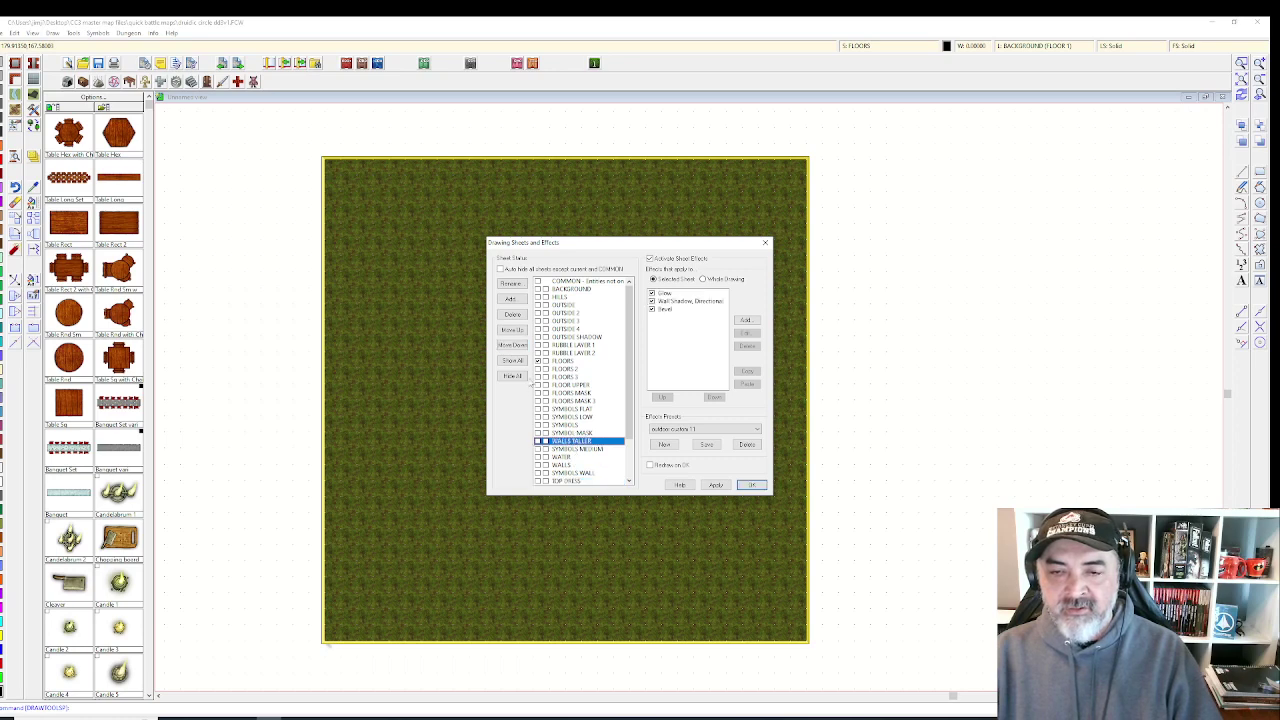
click(513, 346)
click(513, 346)
click(513, 346)
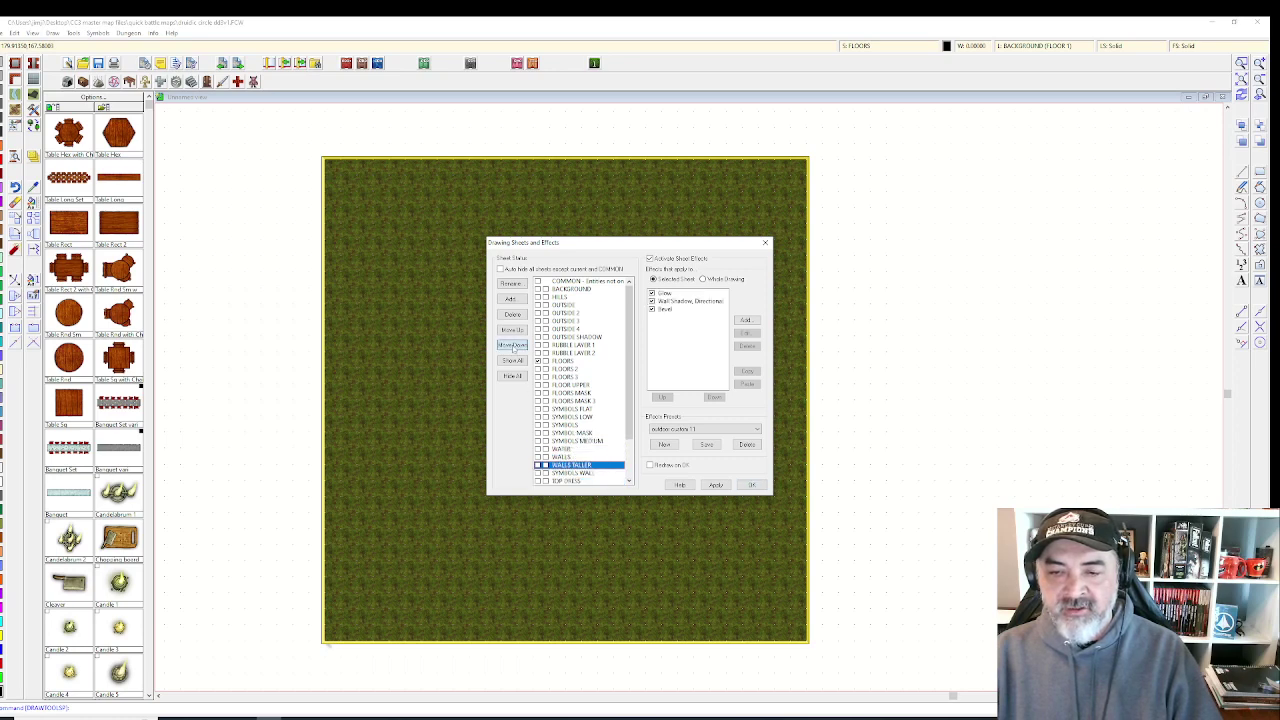
- Move the SYMBOLS MEDIUM sheet up the sheet order to directly after SYMBOLS LOW
click(586, 442)
click(512, 331)
click(512, 331)
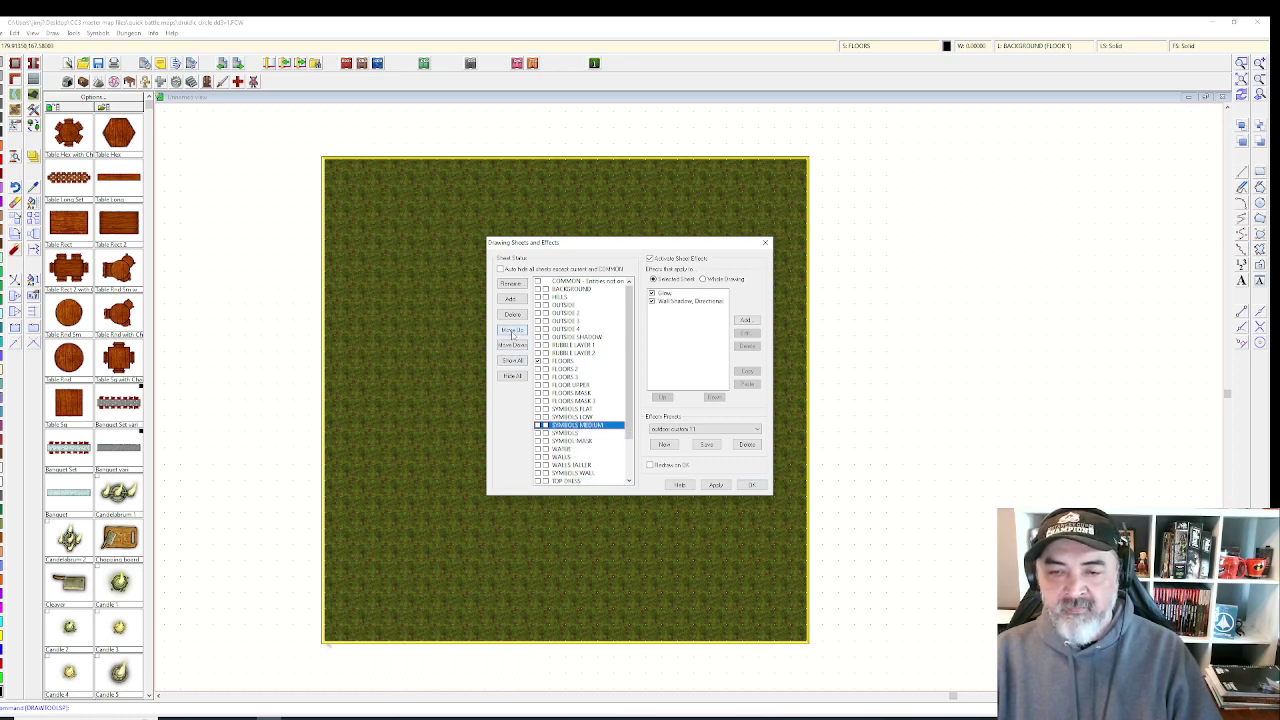
- Apply the new sheet order and close the sheets and effects settings
scroll(565, 441, down, 2)
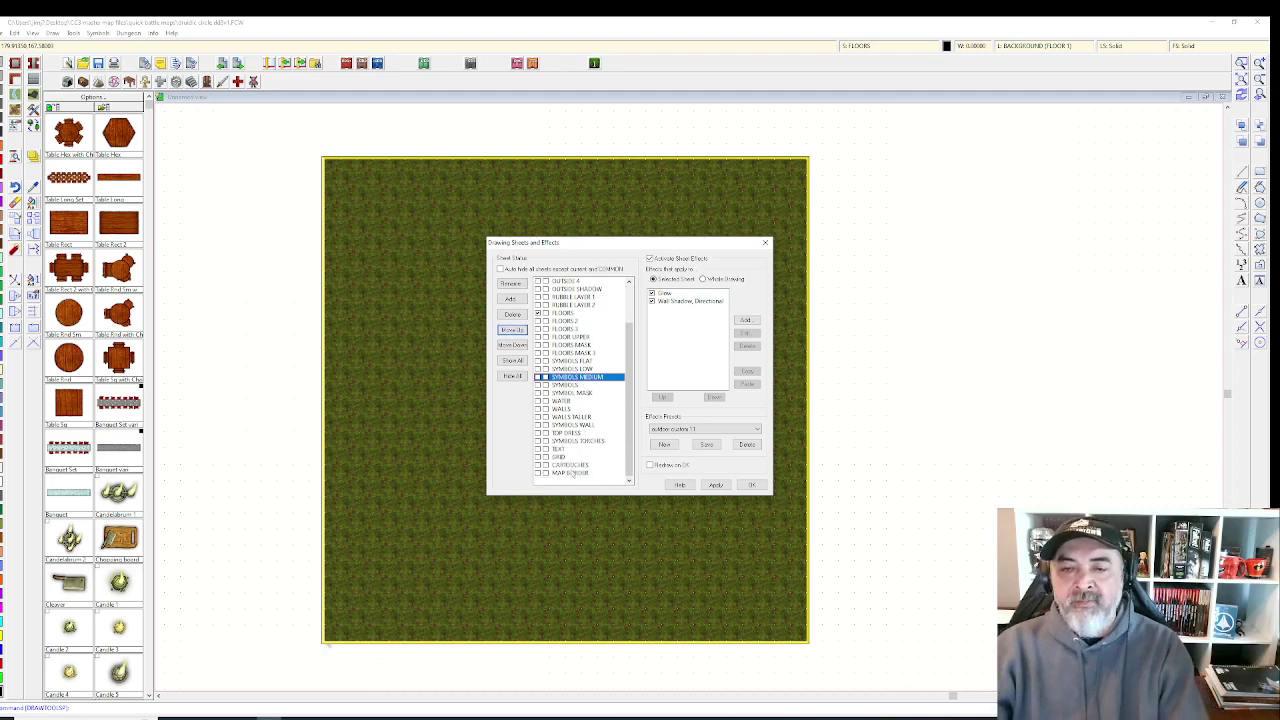
click(716, 485)
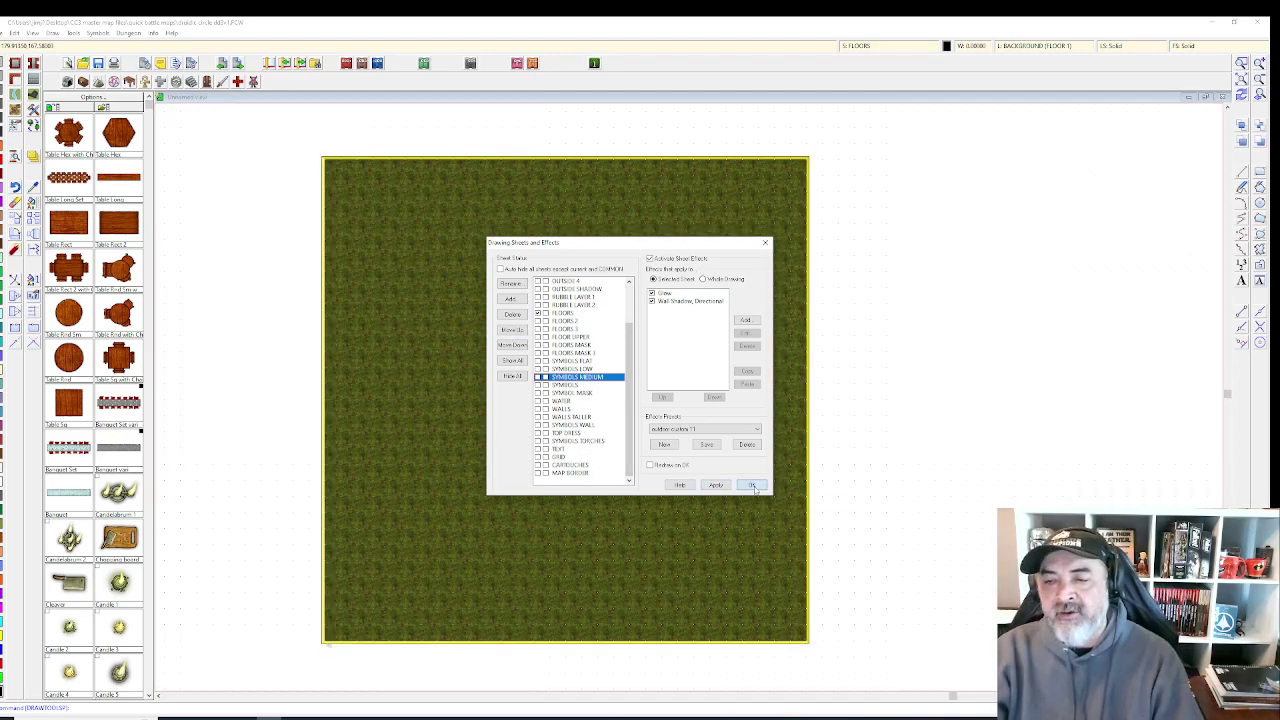
click(752, 485)
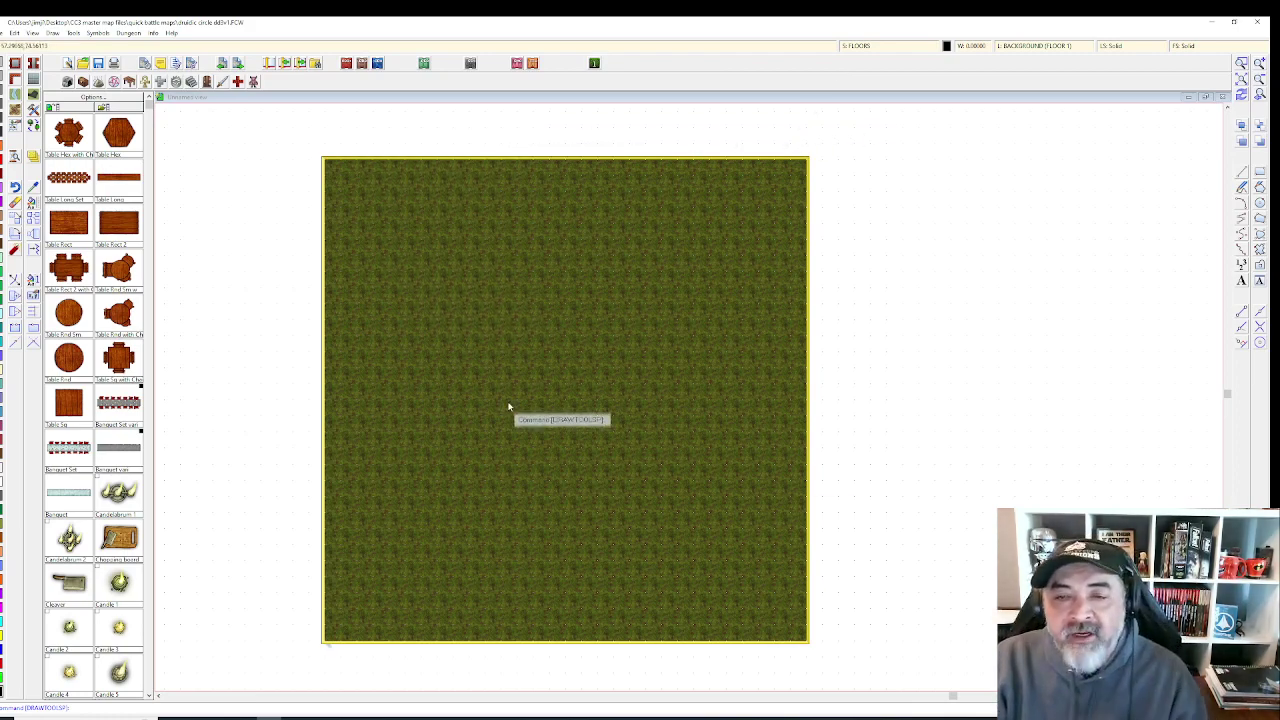
- Deactivate the sheet effects for the drawing
scroll(504, 376, up, 2)
click(858, 46)
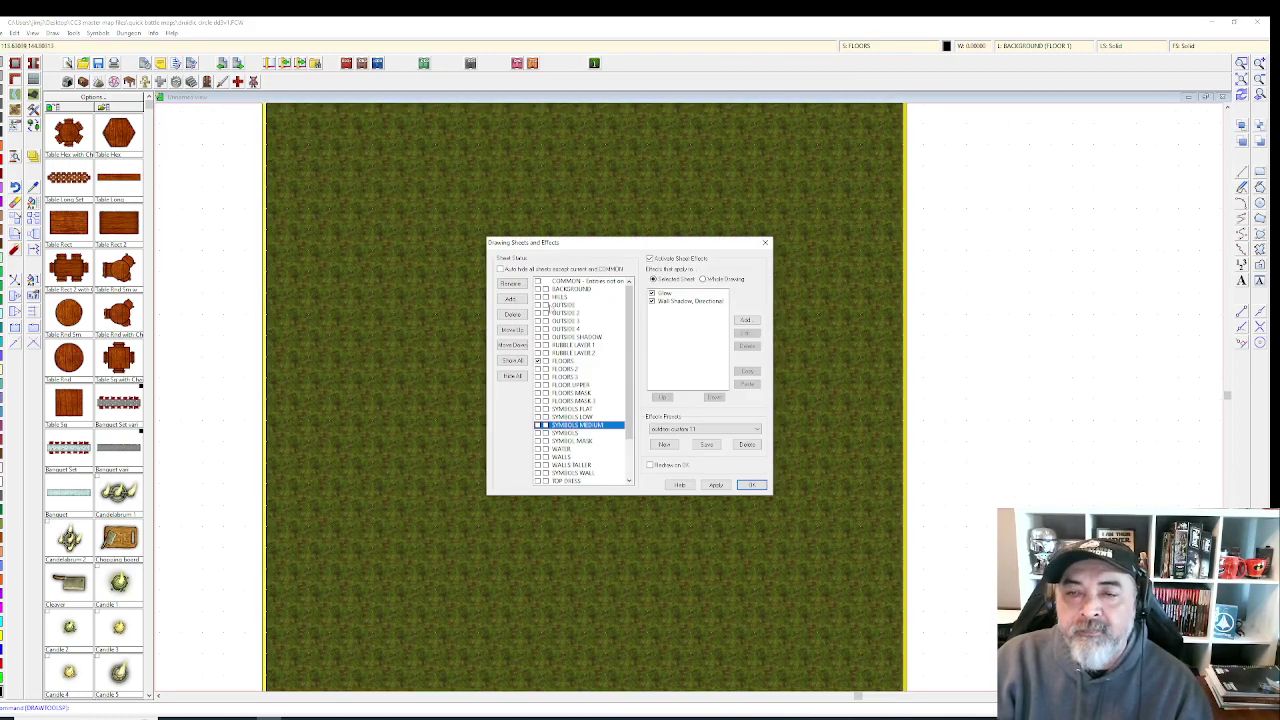
click(650, 259)
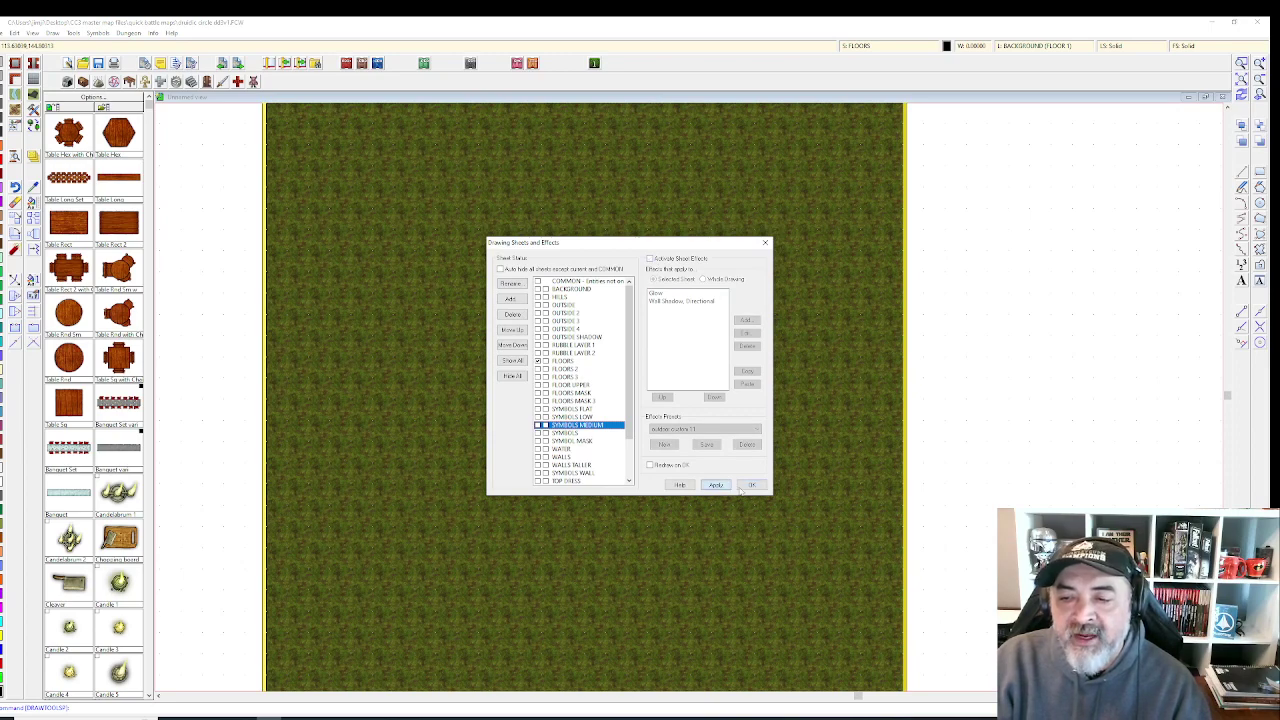
click(751, 485)
- Overlay a square grid on the map with labeling turned off
scroll(586, 377, down, 3)
scroll(586, 377, up, 1)
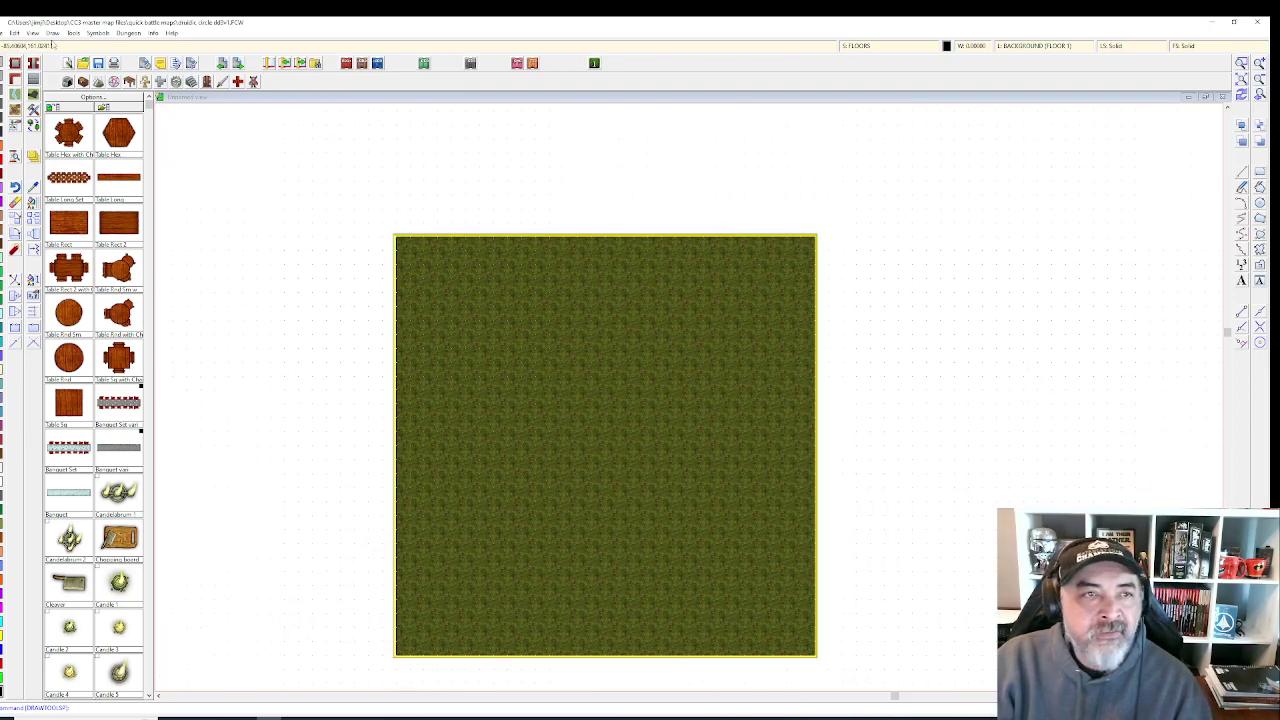
click(52, 33)
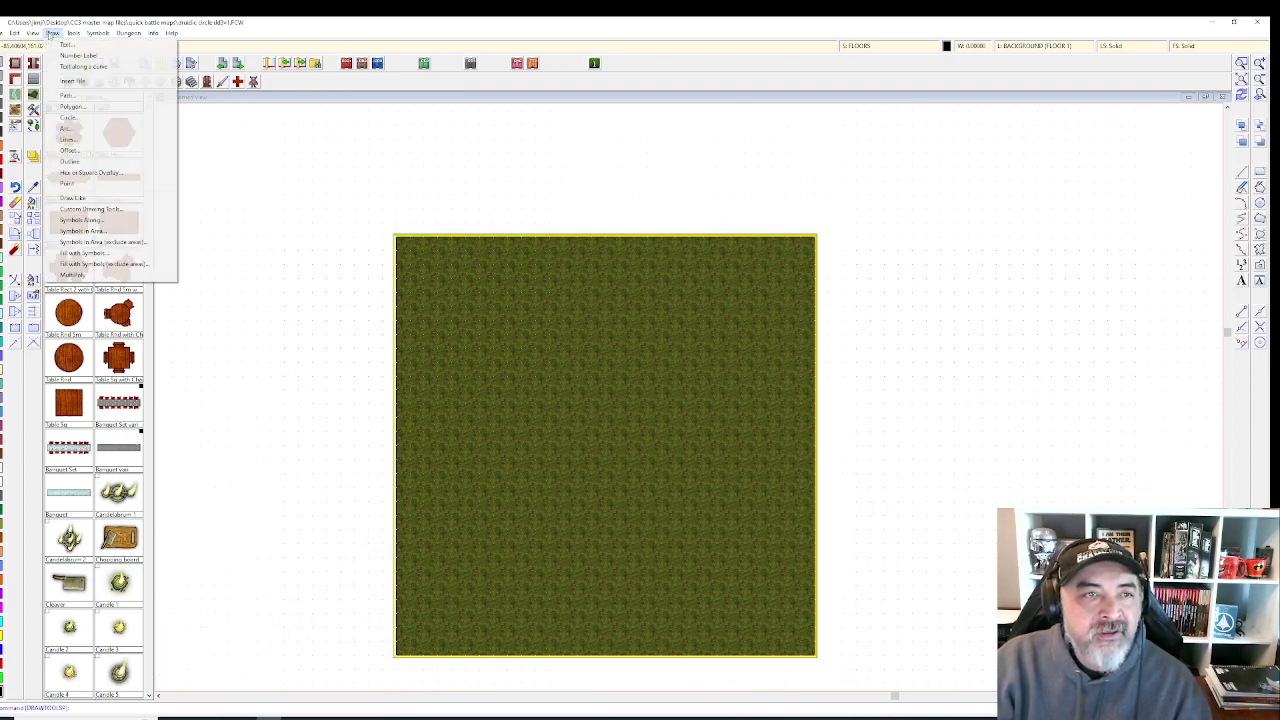
click(100, 172)
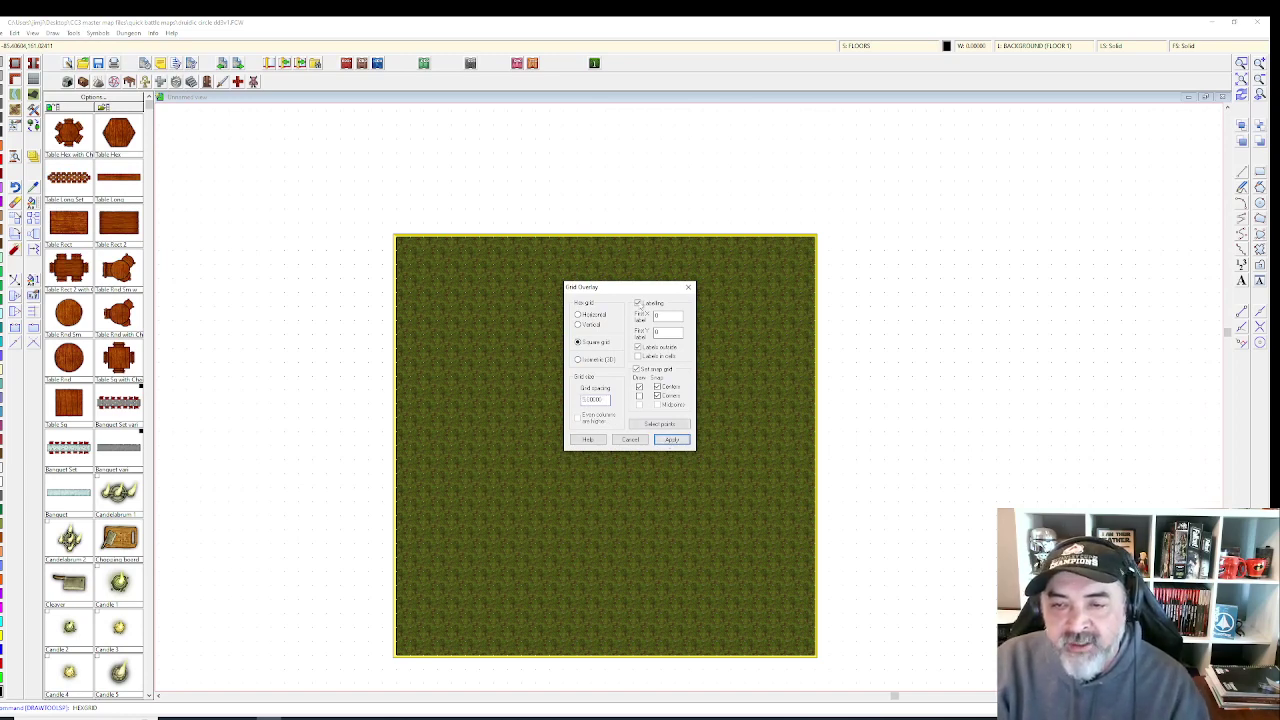
click(638, 303)
click(672, 441)
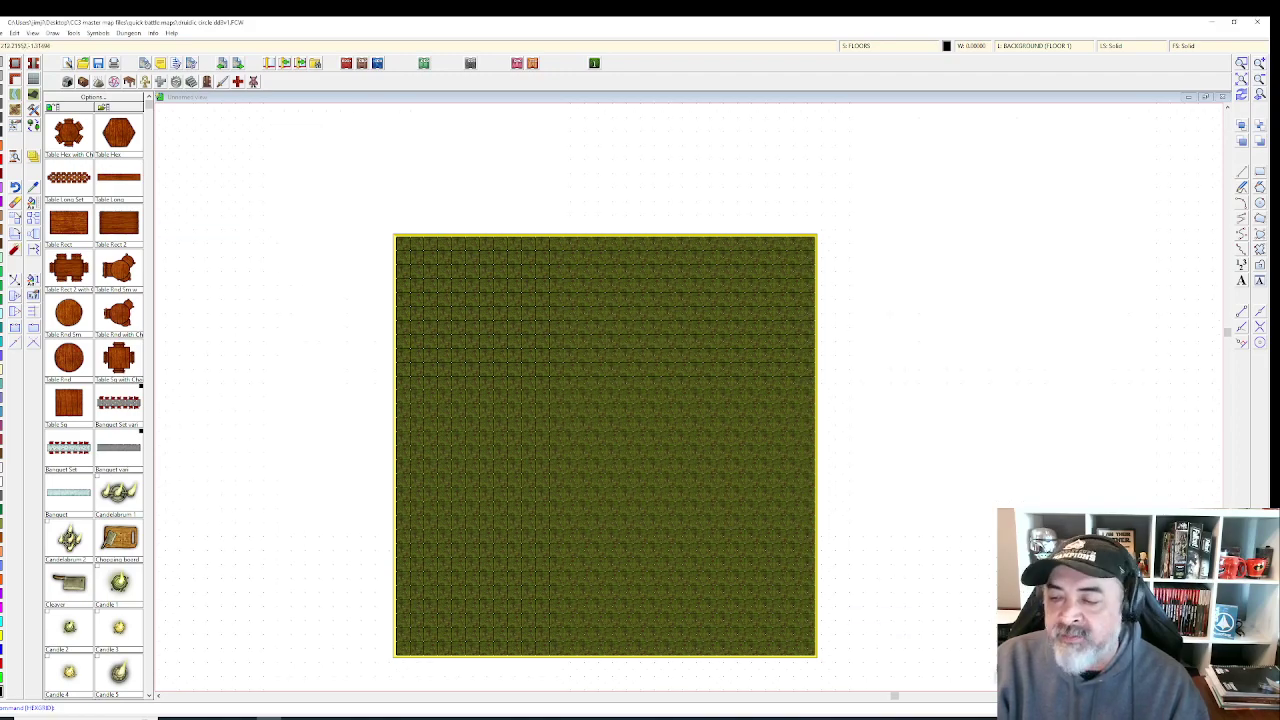
scroll(749, 482, up, 2)
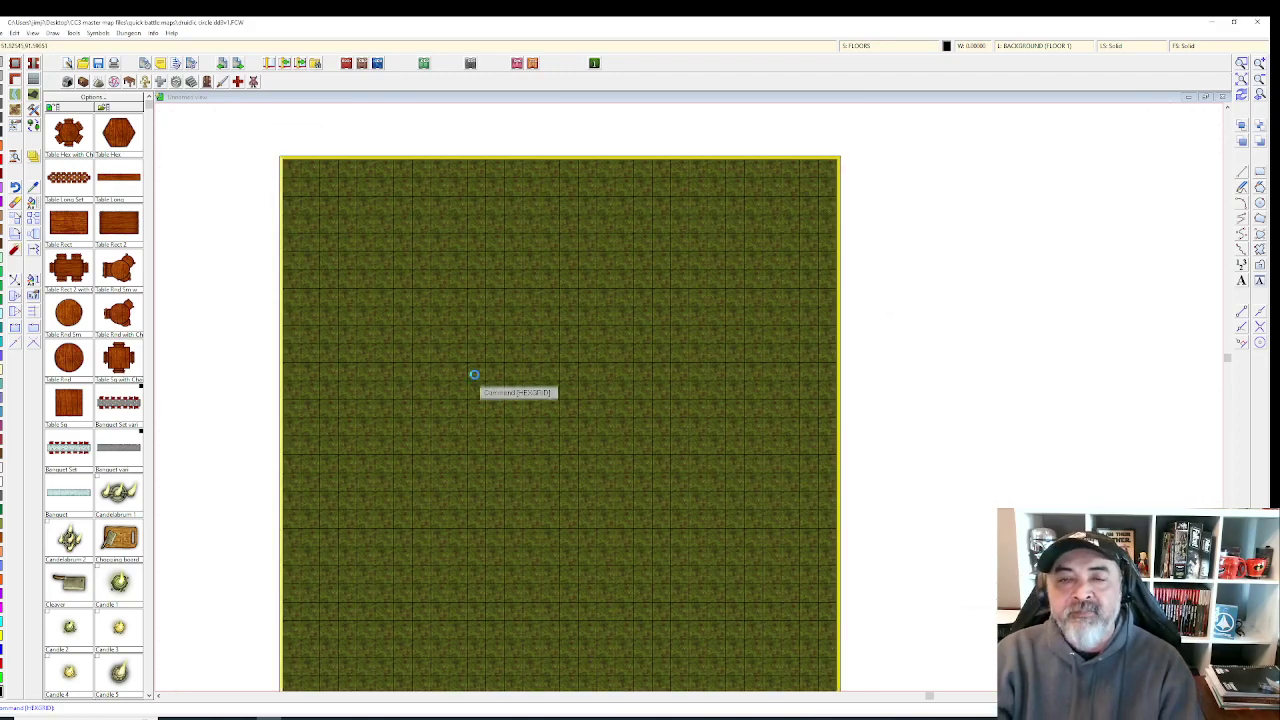
drag(474, 374, 525, 352)
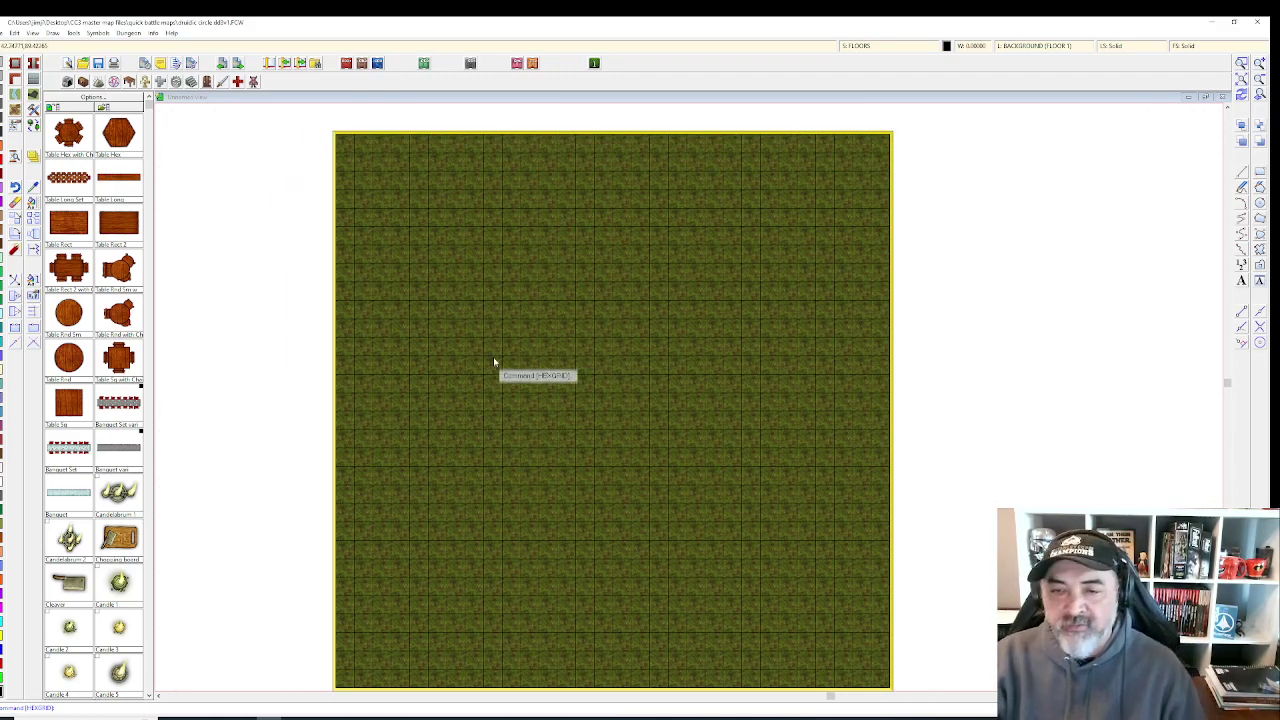
- Freeze the HEX/SQUARE GRID layer in the layer list and apply the change
click(1050, 54)
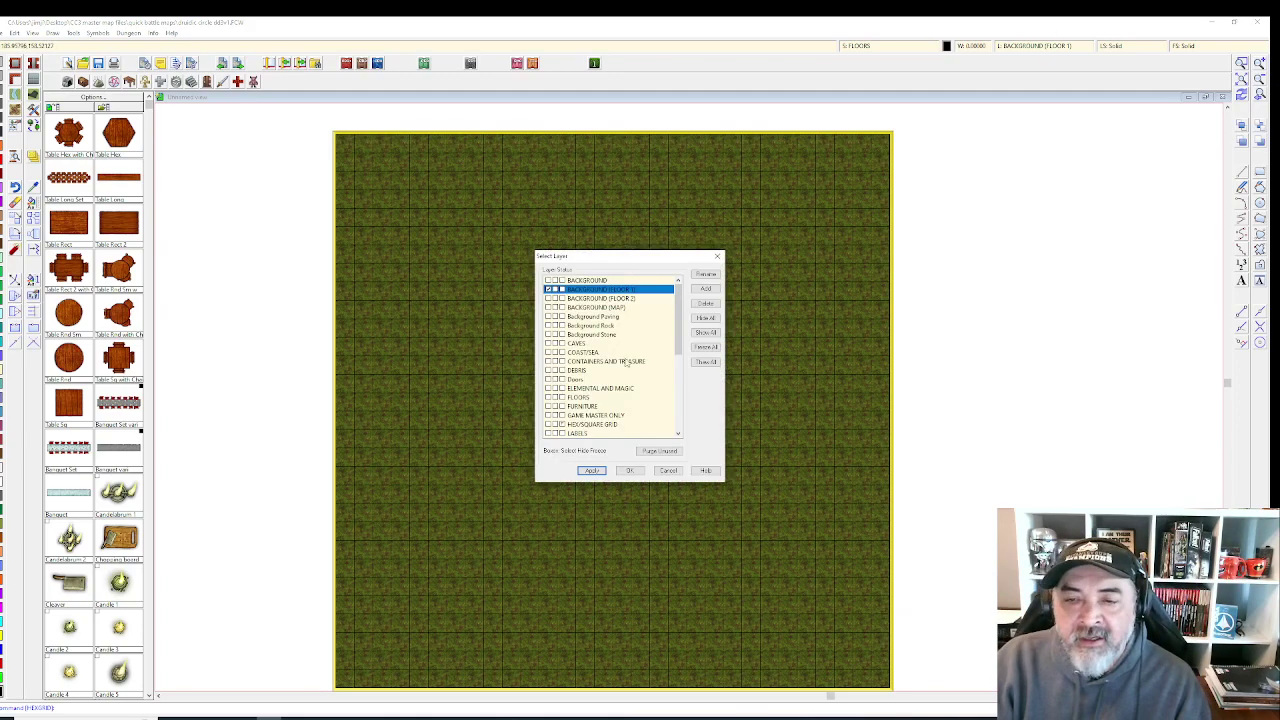
click(592, 471)
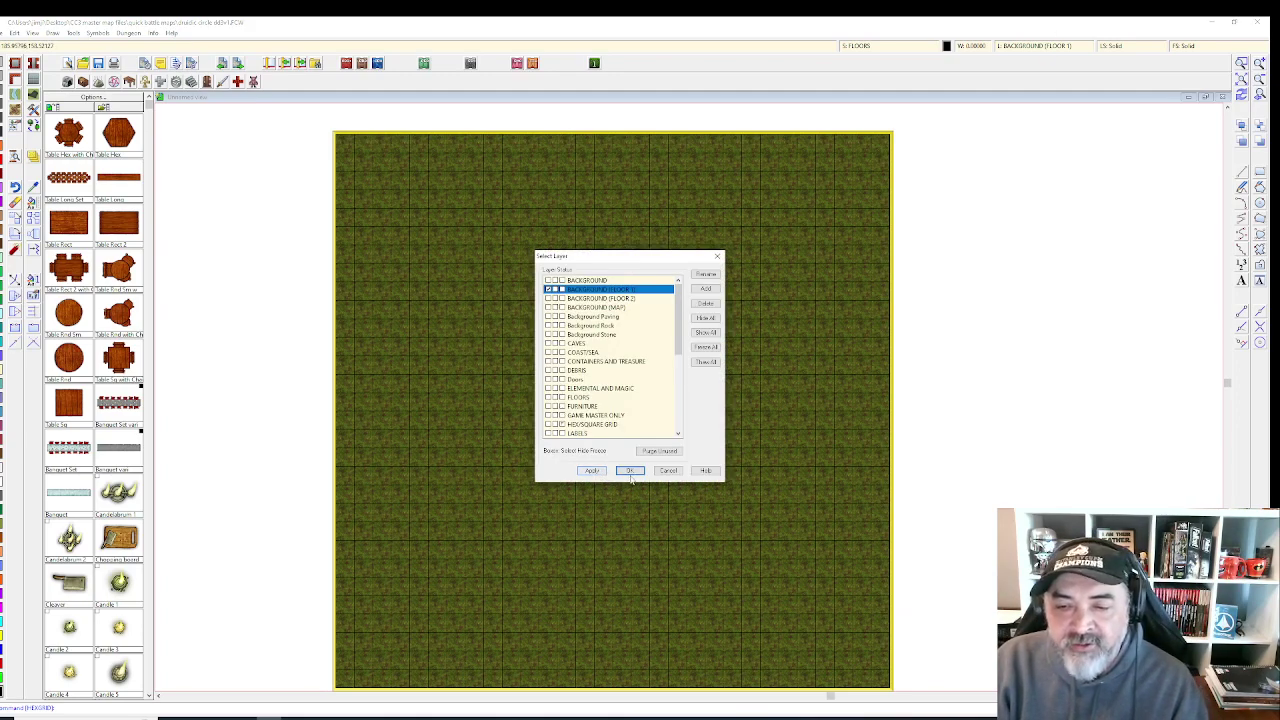
click(630, 471)
scroll(631, 449, up, 1)
scroll(562, 412, down, 1)
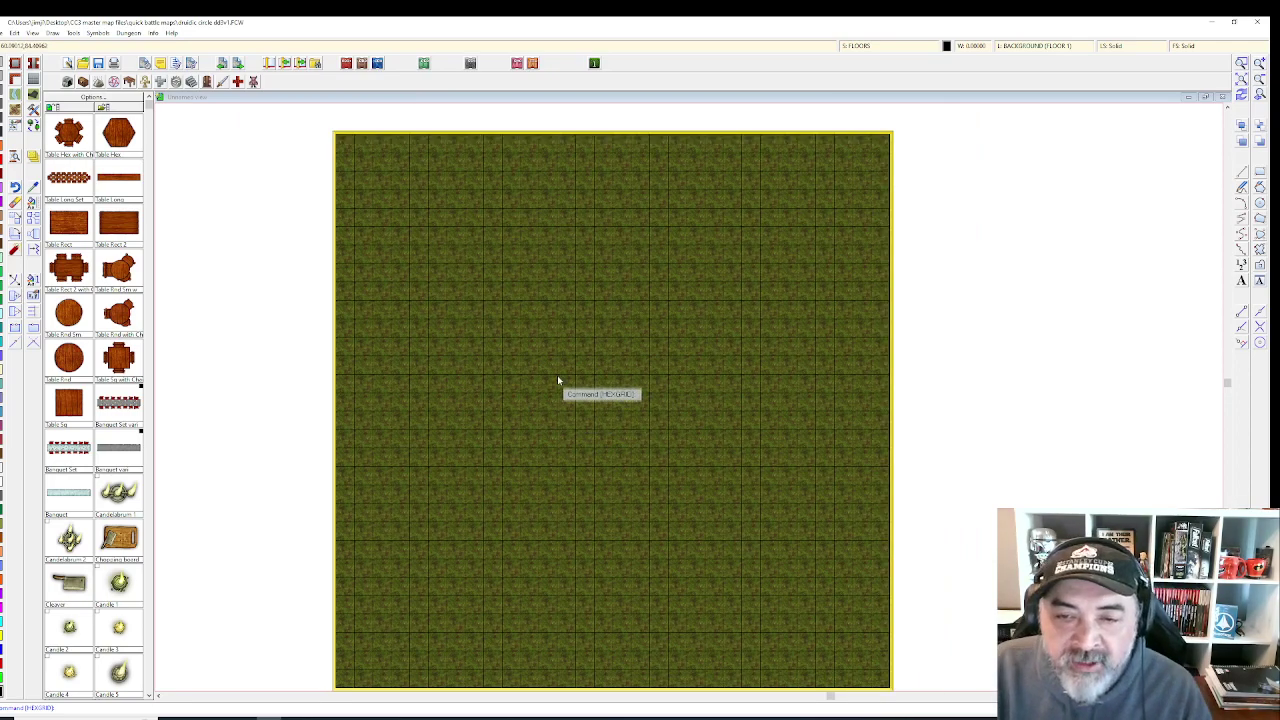
scroll(557, 378, down, 1)
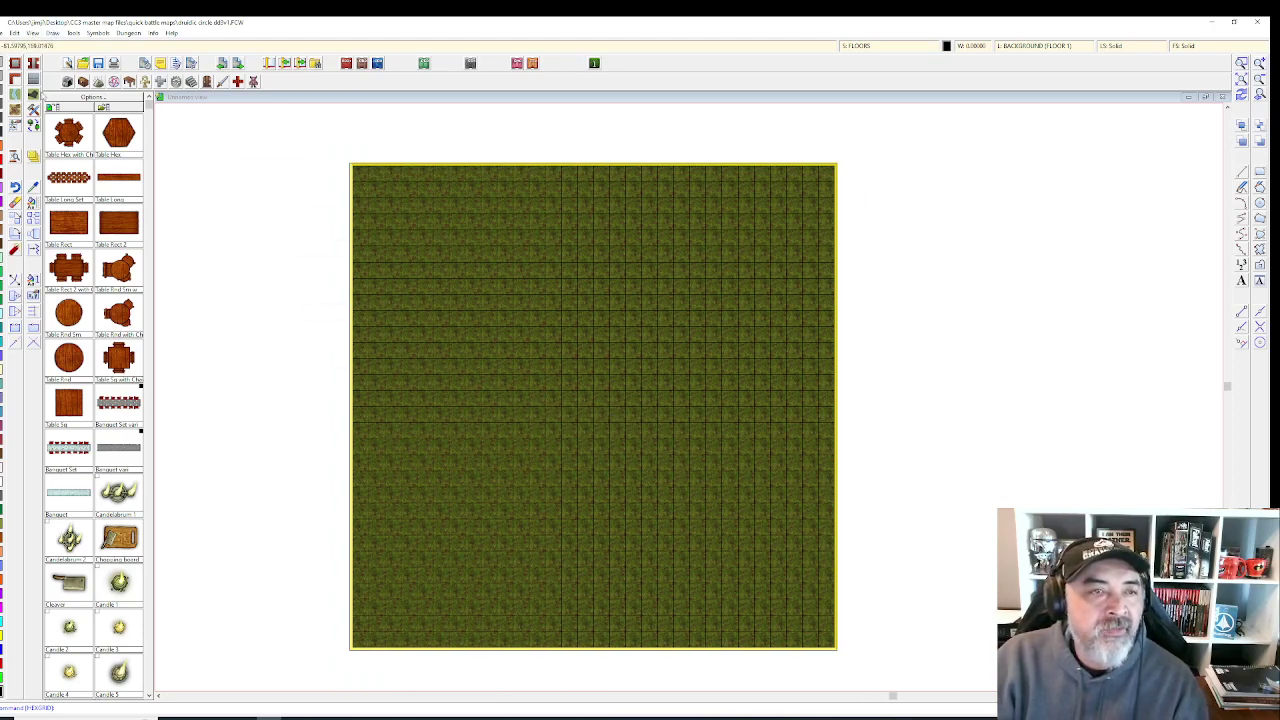
- Draw a large, roughly circular patch of curved Dirt Brown 3 terrain in the upper middle of the map
right_click(13, 114)
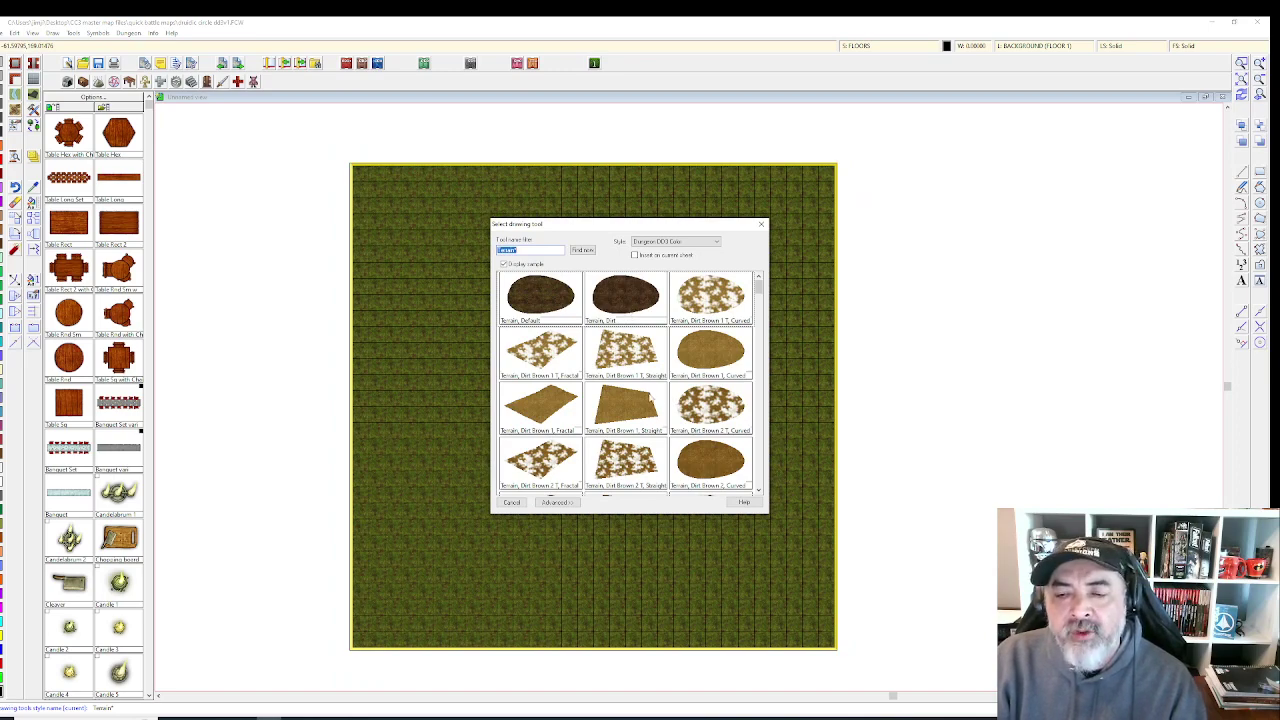
scroll(653, 398, down, 1)
double_click(702, 404)
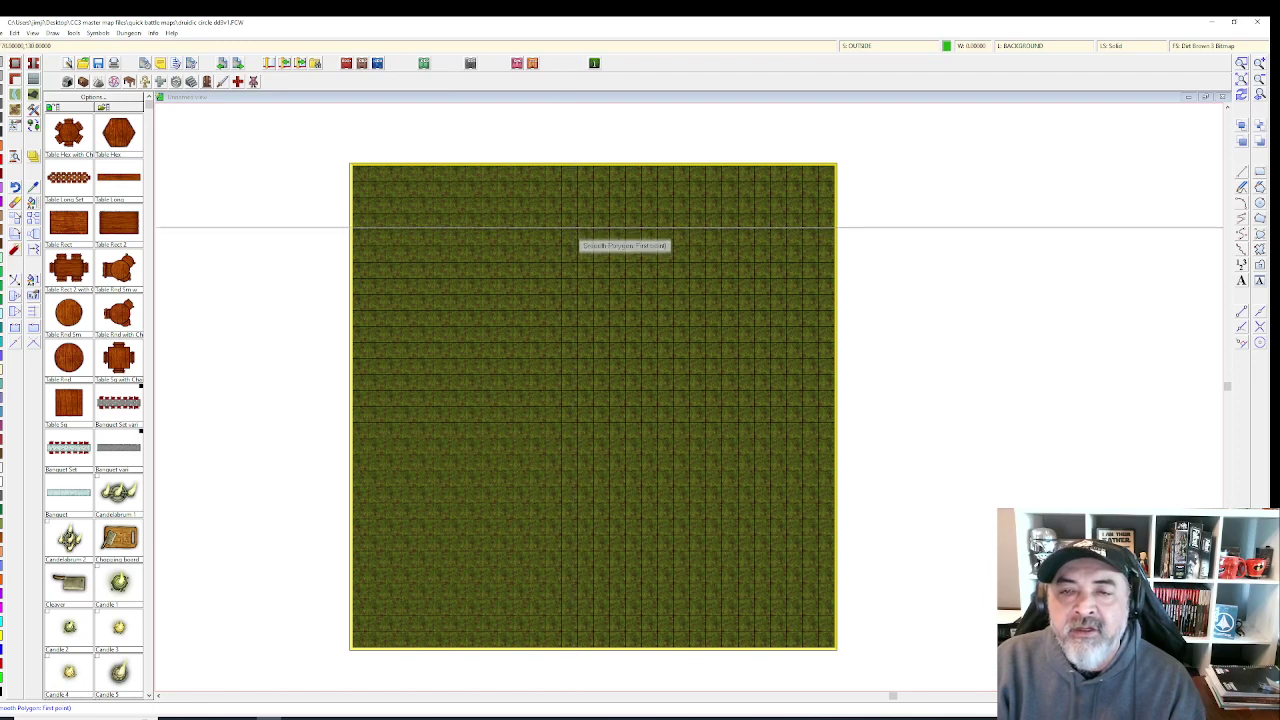
click(565, 230)
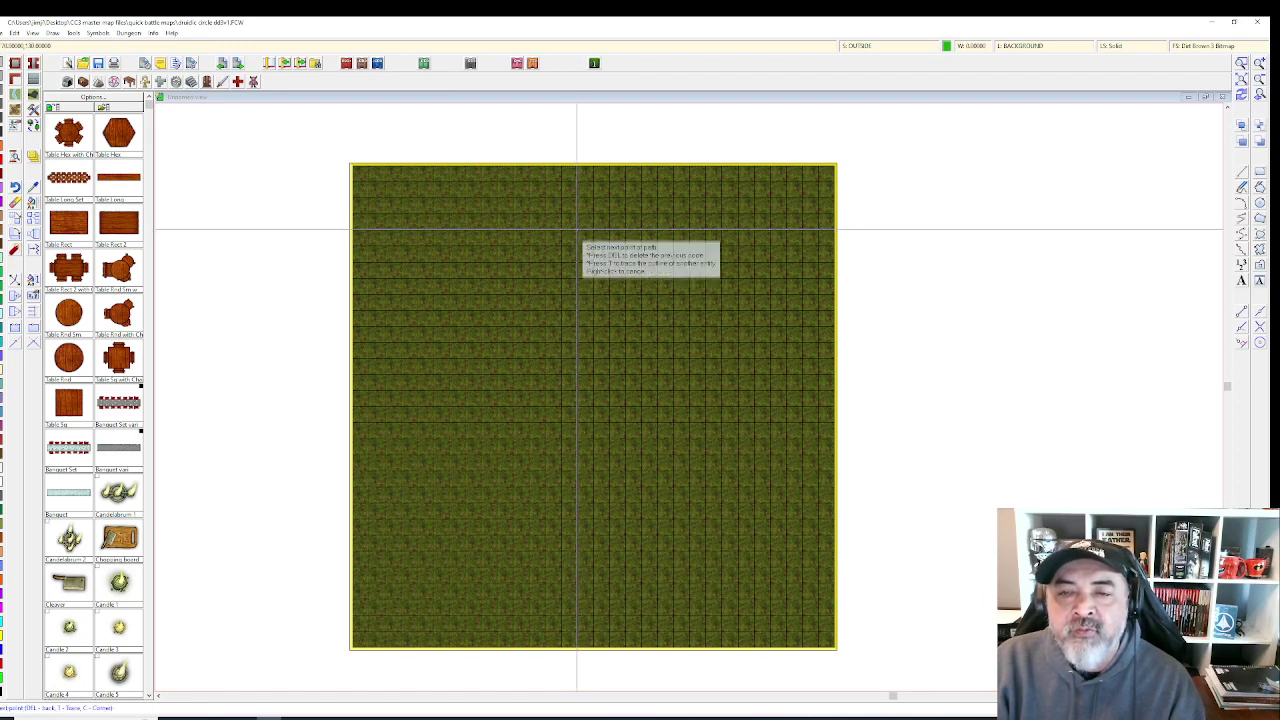
click(514, 239)
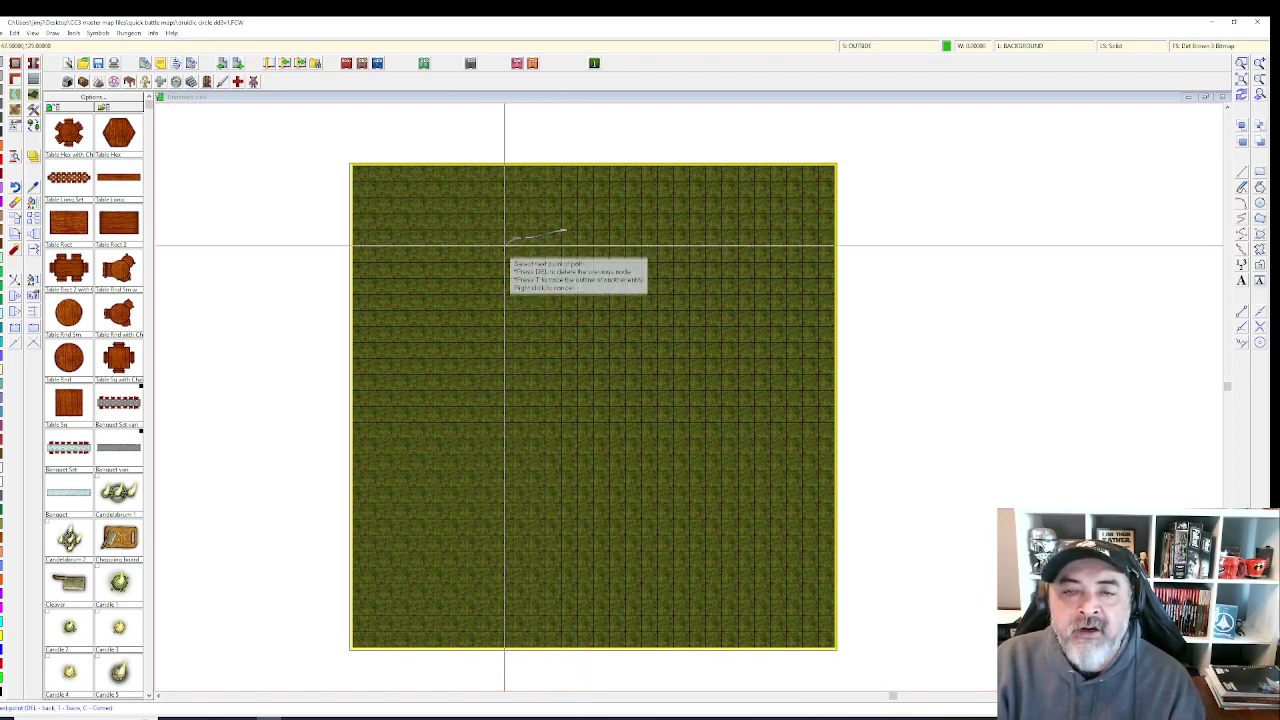
click(488, 256)
click(465, 277)
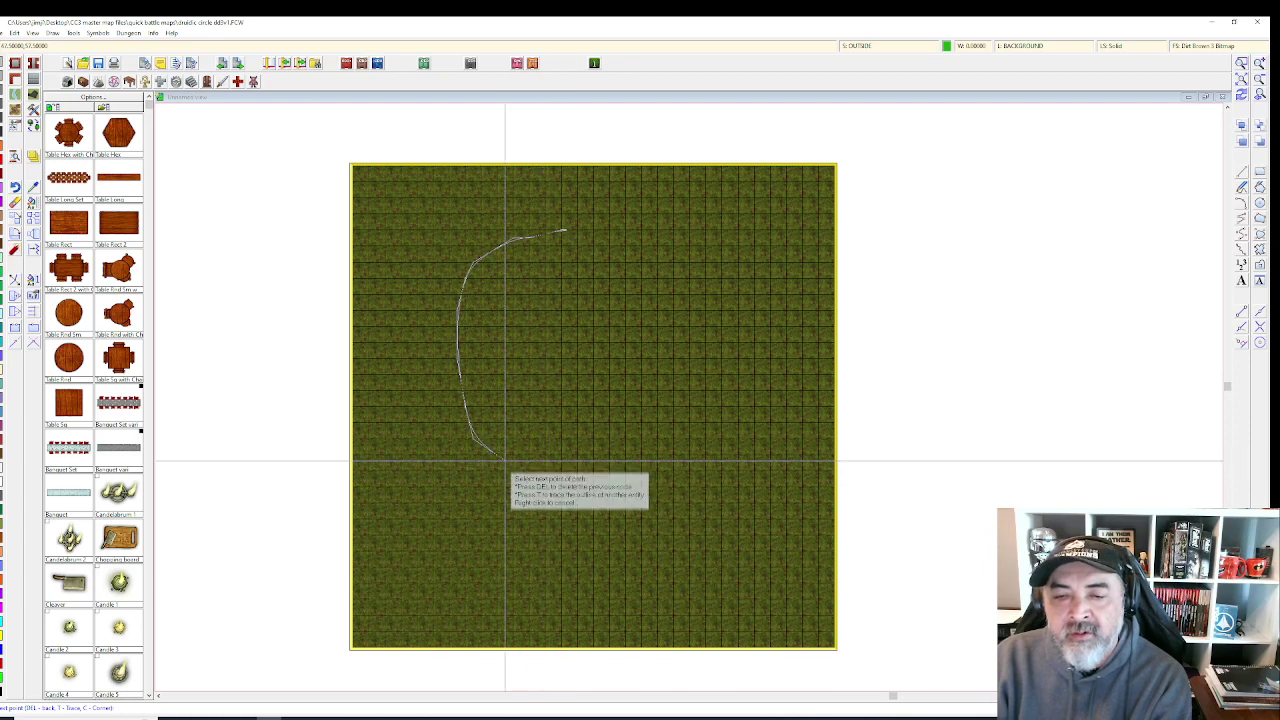
click(690, 454)
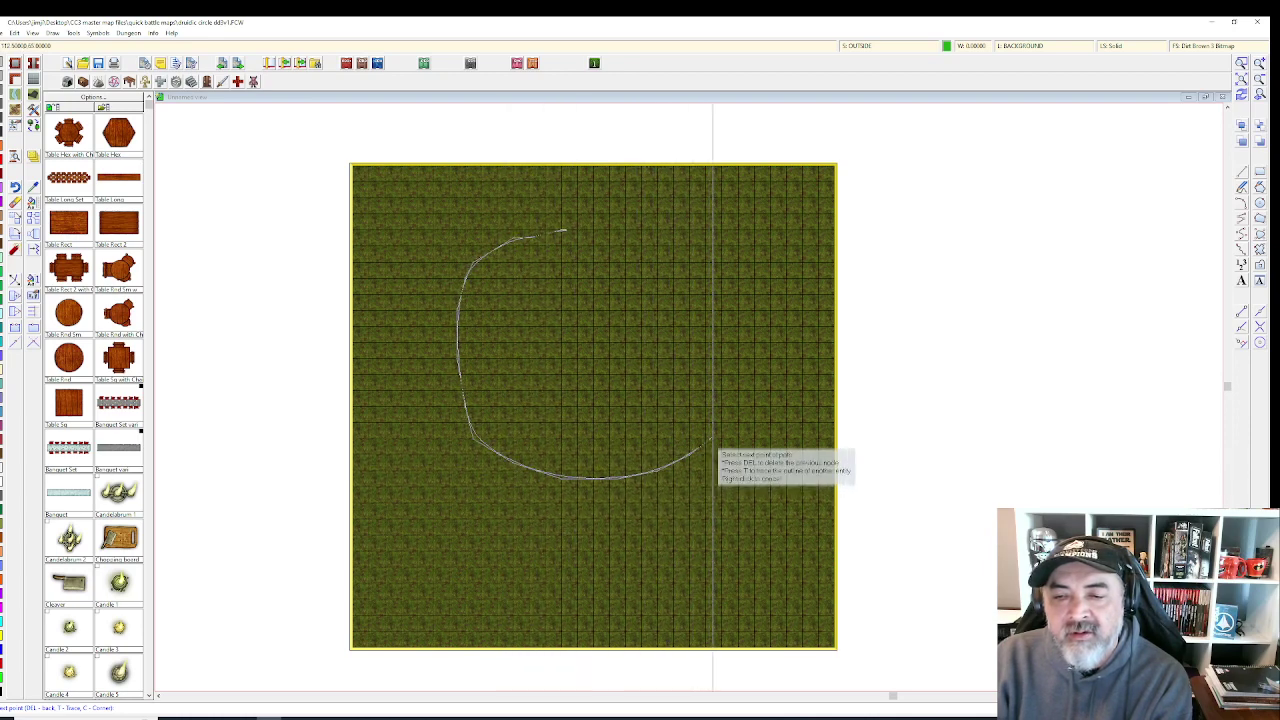
click(730, 430)
click(738, 407)
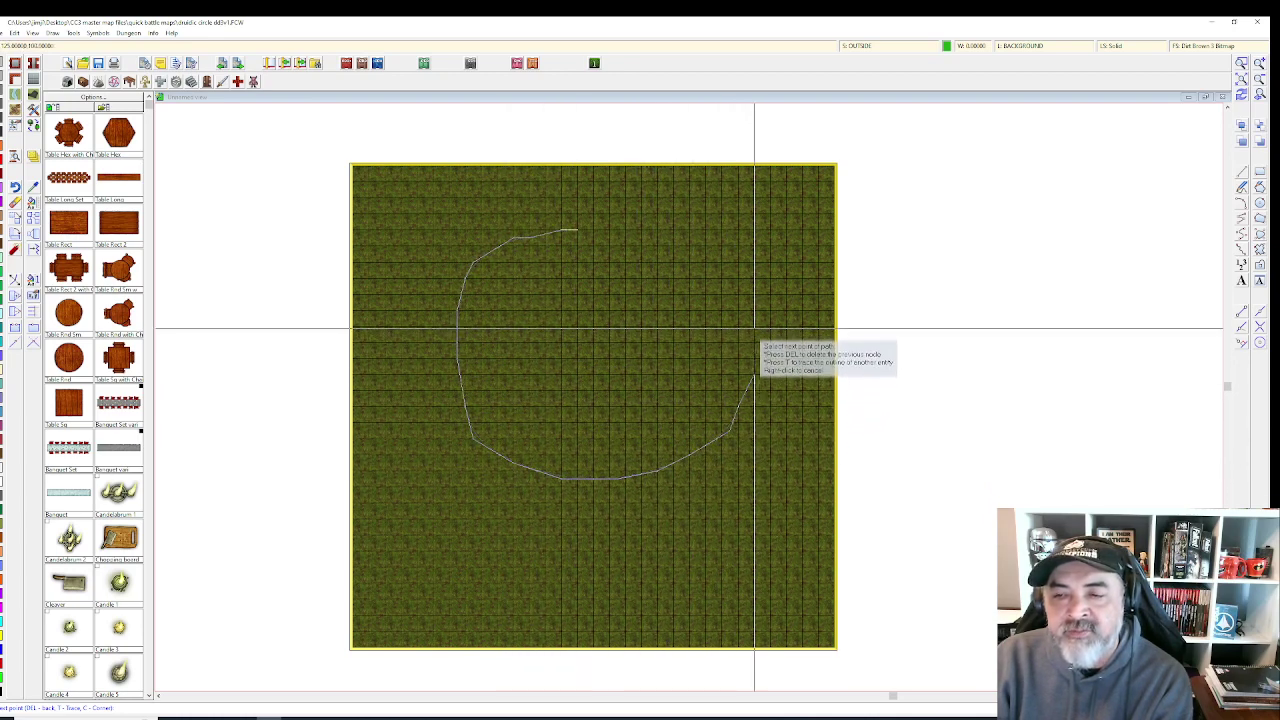
click(736, 237)
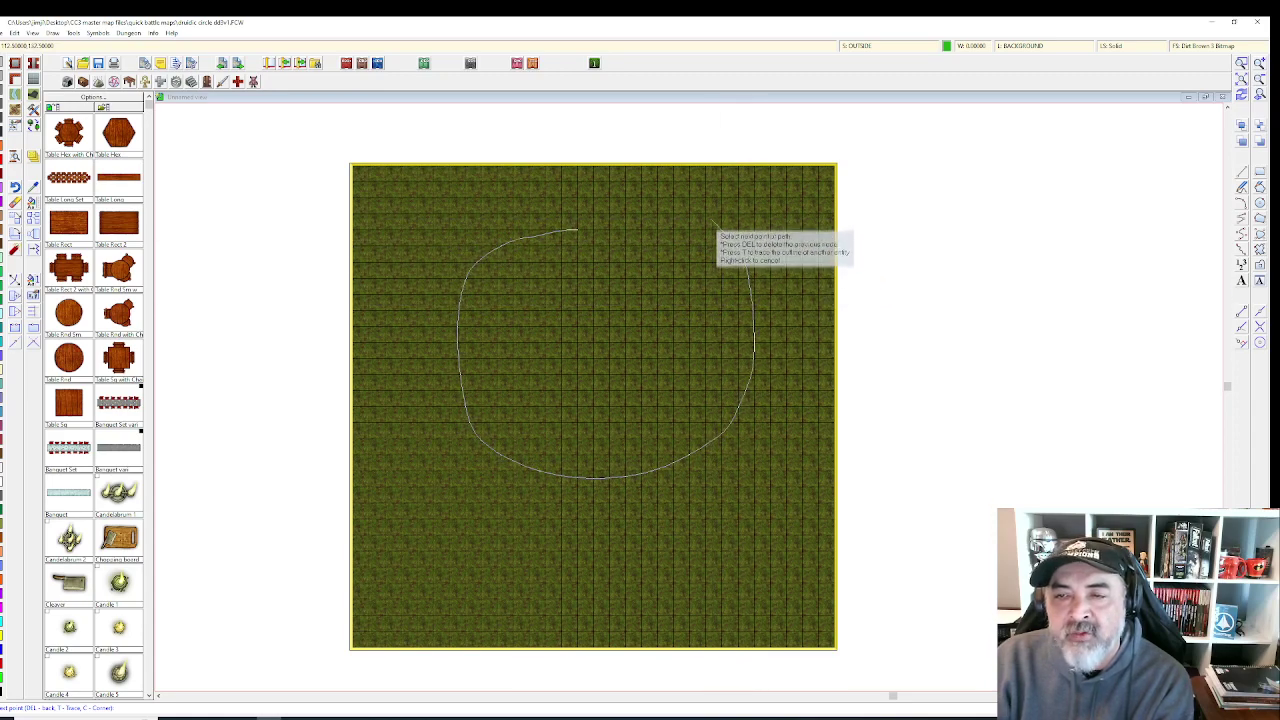
click(706, 216)
click(673, 210)
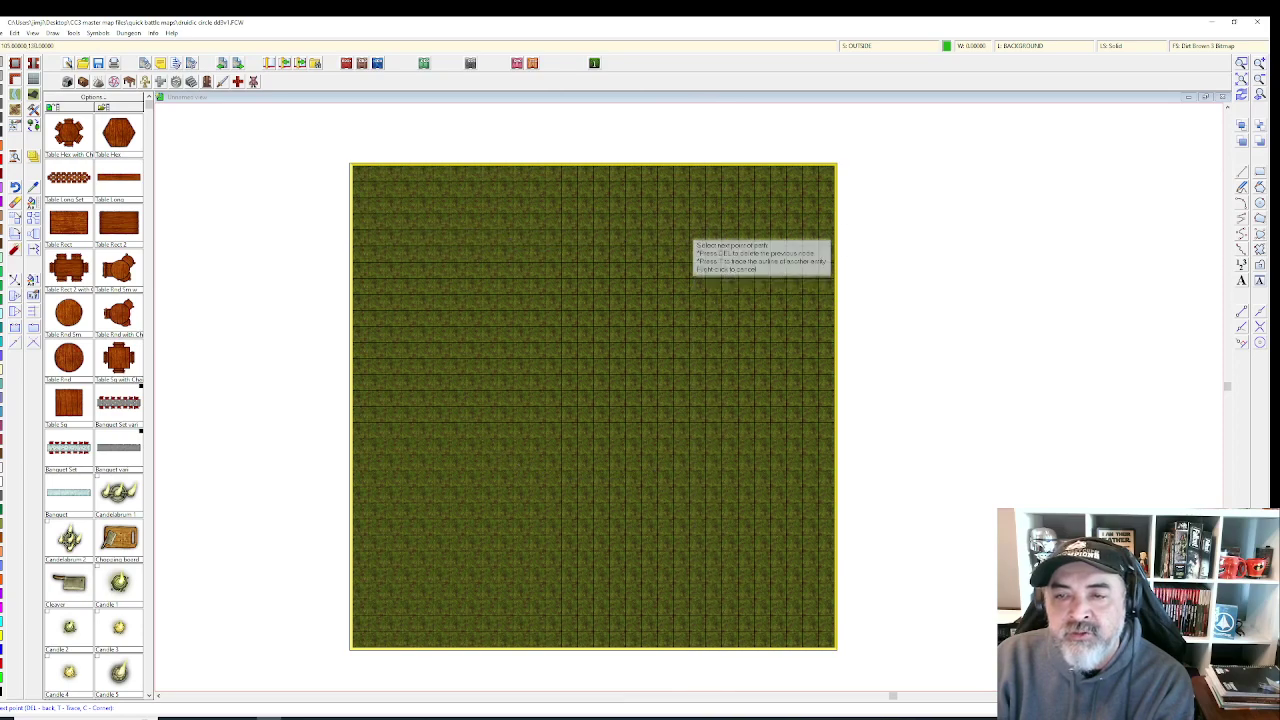
right_click(591, 220)
- Rotate, enlarge and reposition the dirt patch so it covers the middle of the map
scroll(592, 290, up, 1)
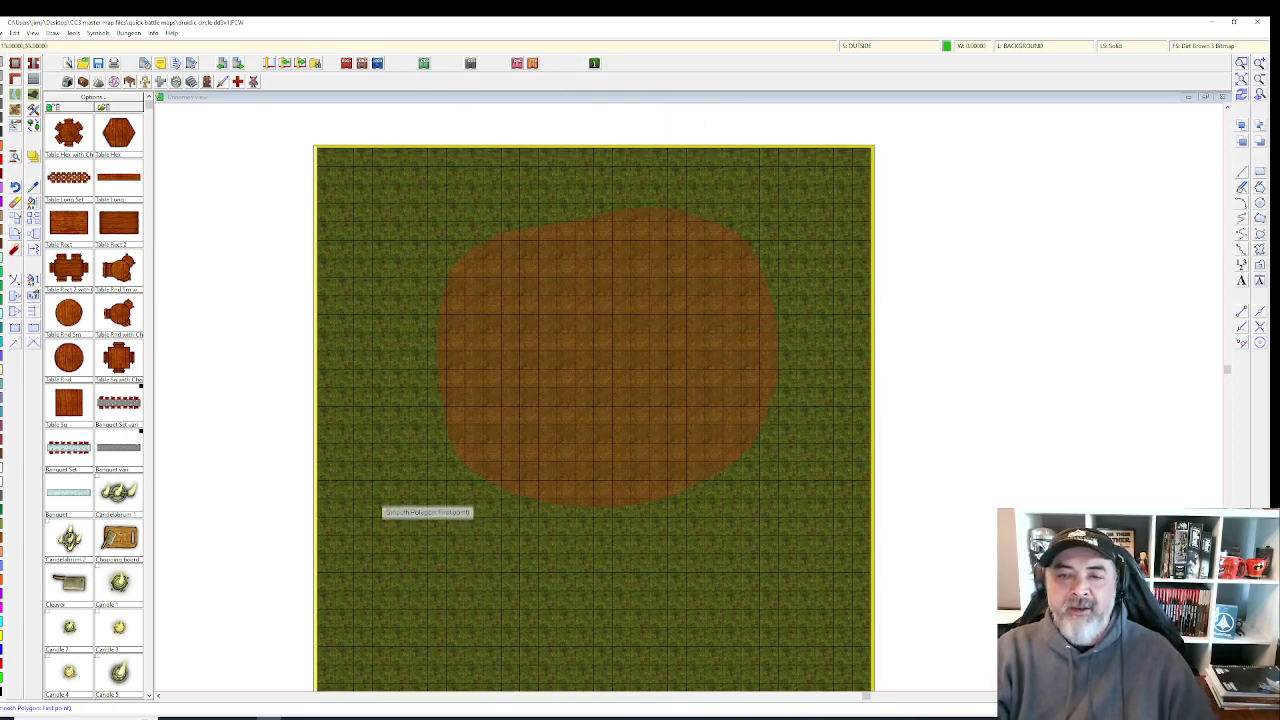
scroll(326, 424, down, 1)
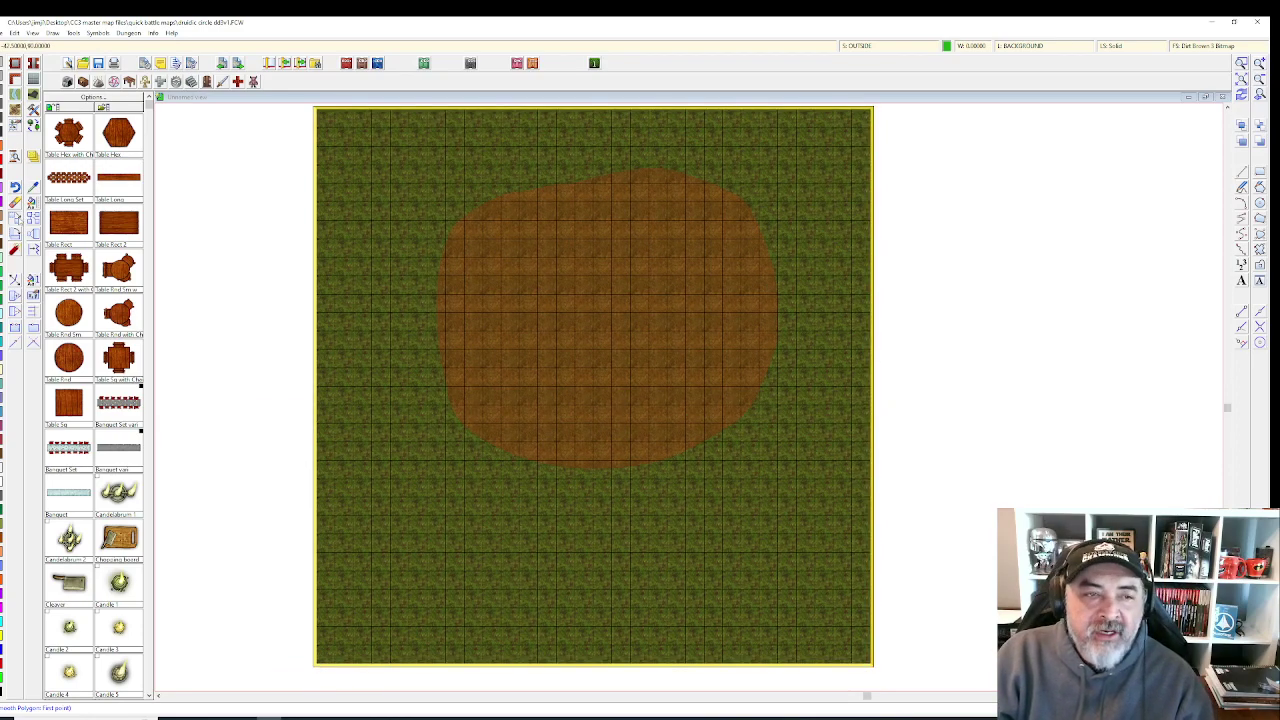
click(16, 219)
click(594, 466)
right_click(578, 495)
click(593, 502)
click(609, 468)
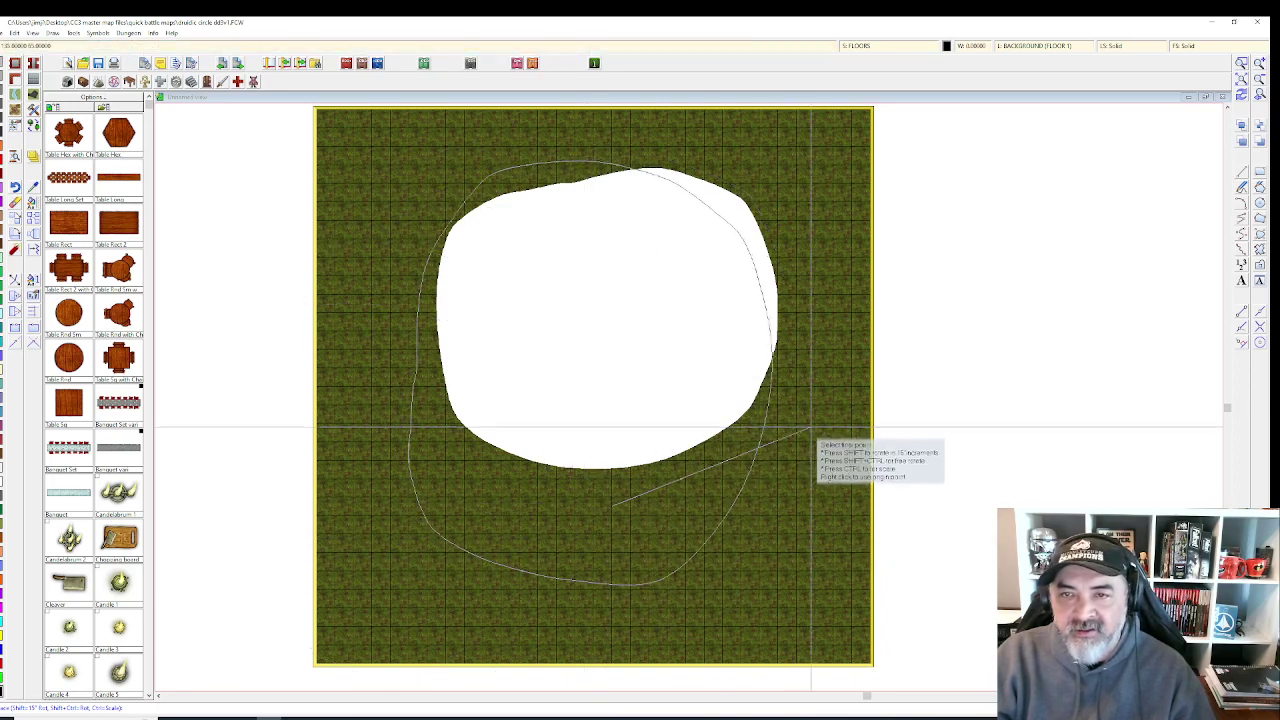
key(shift)
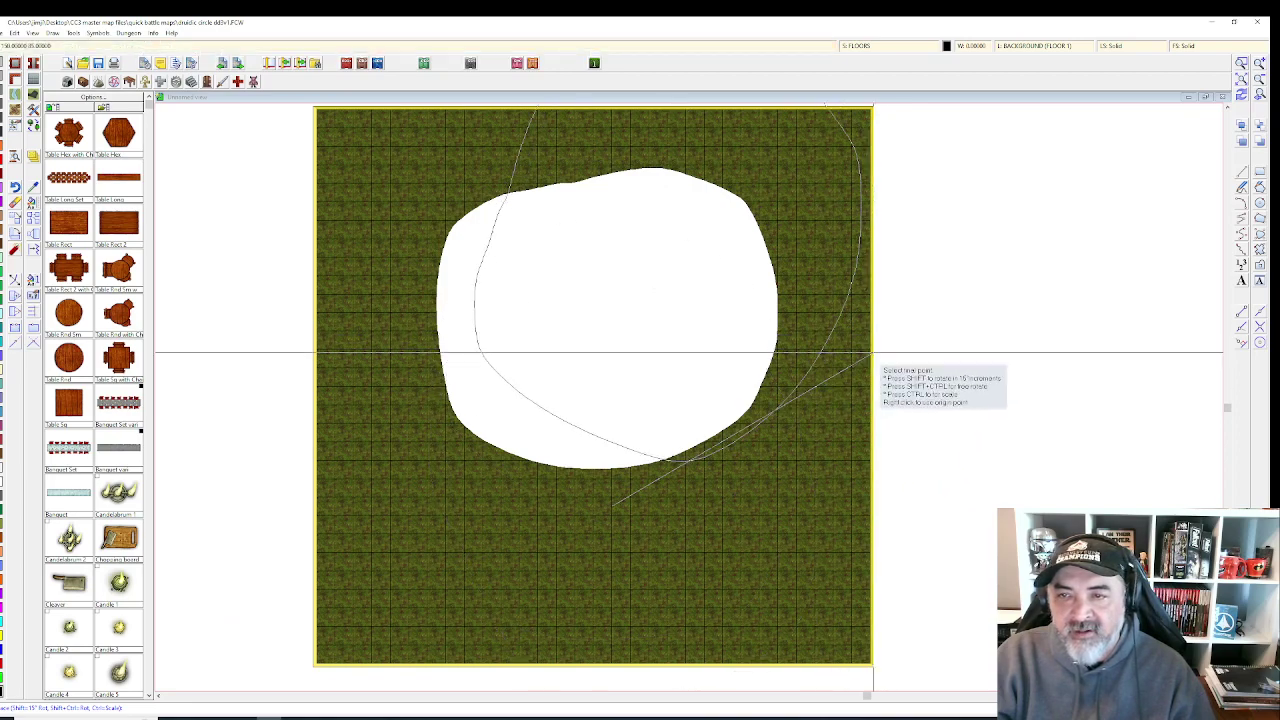
click(810, 493)
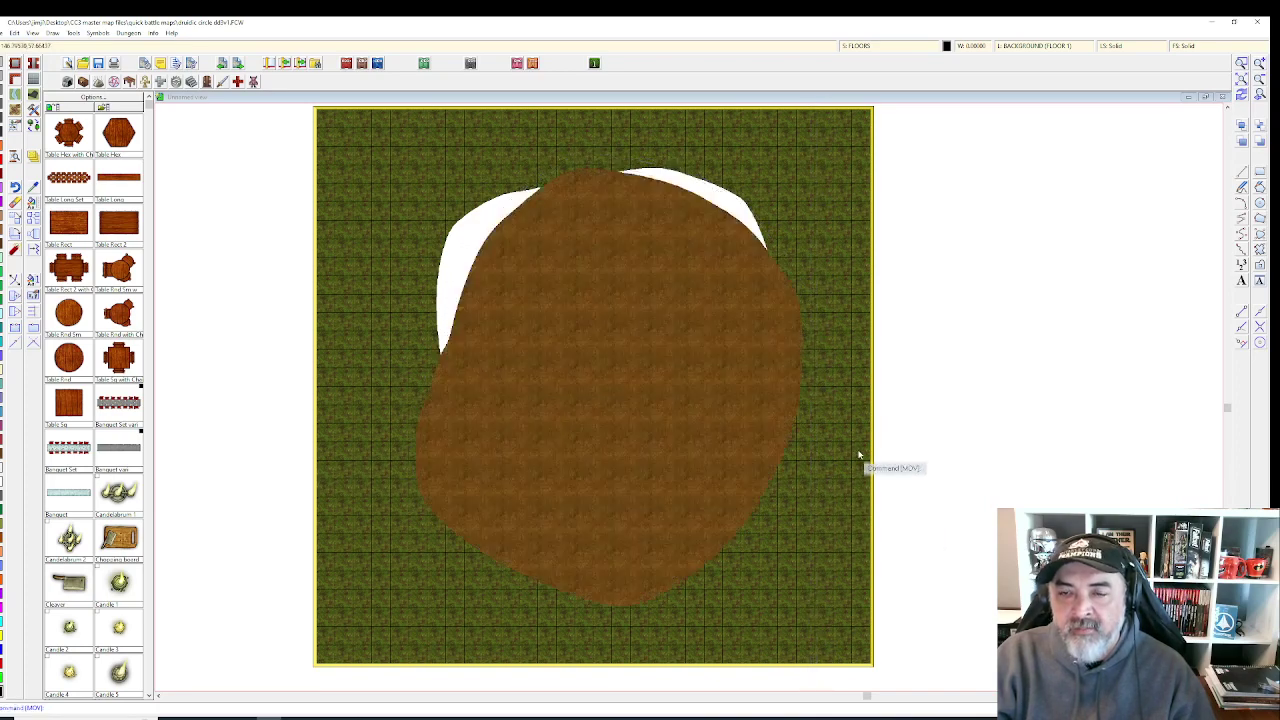
scroll(829, 418, down, 1)
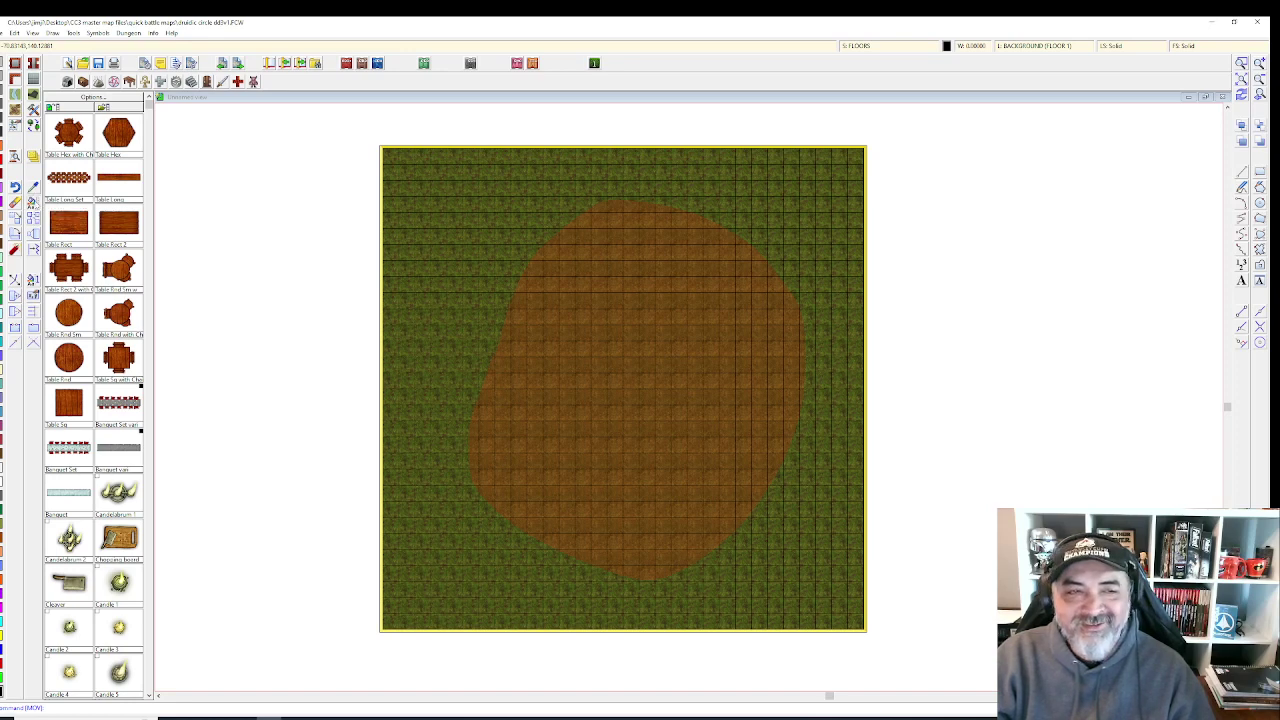
- Change the dirt patch's properties to place it on the HILLS sheet
click(31, 201)
click(779, 468)
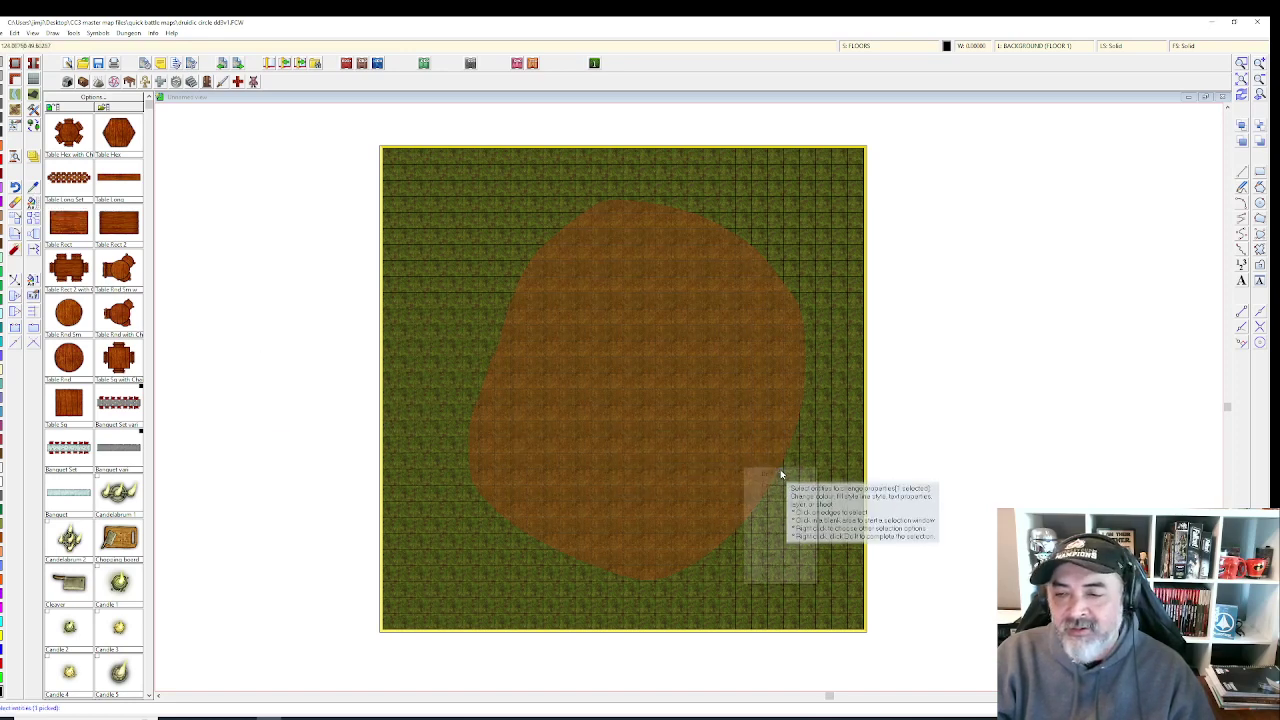
right_click(731, 486)
click(695, 392)
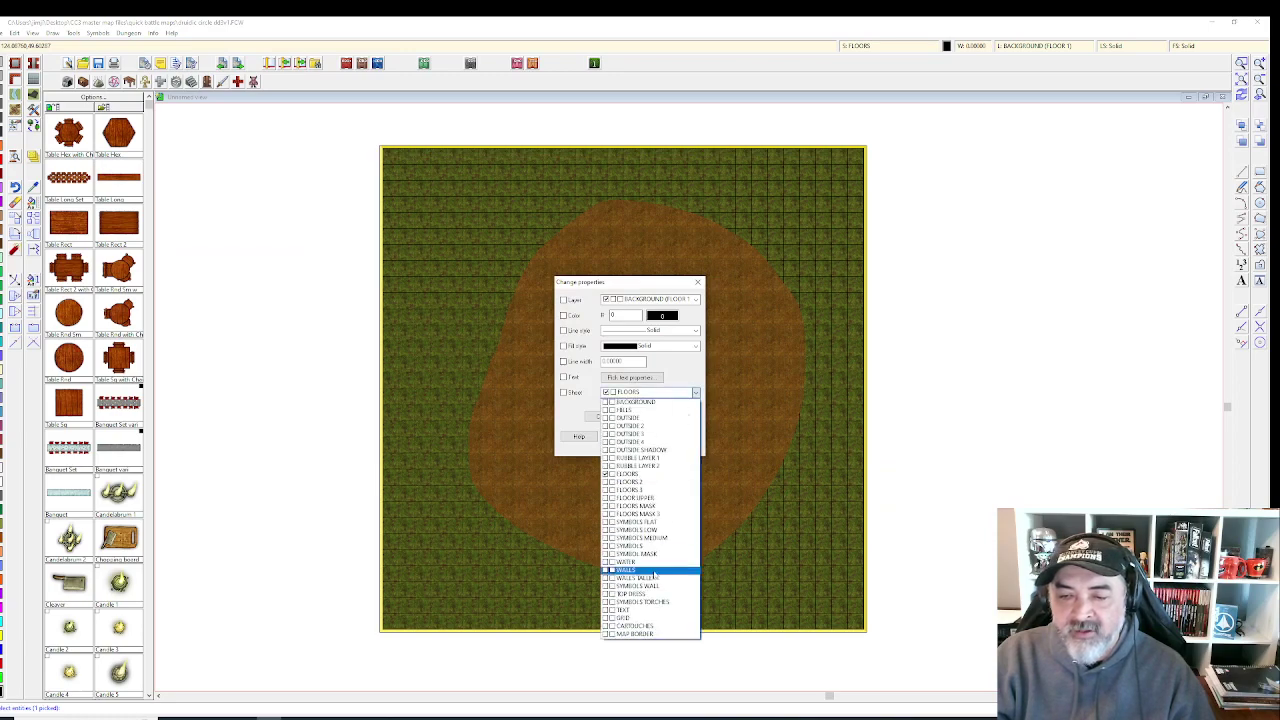
click(645, 410)
click(678, 439)
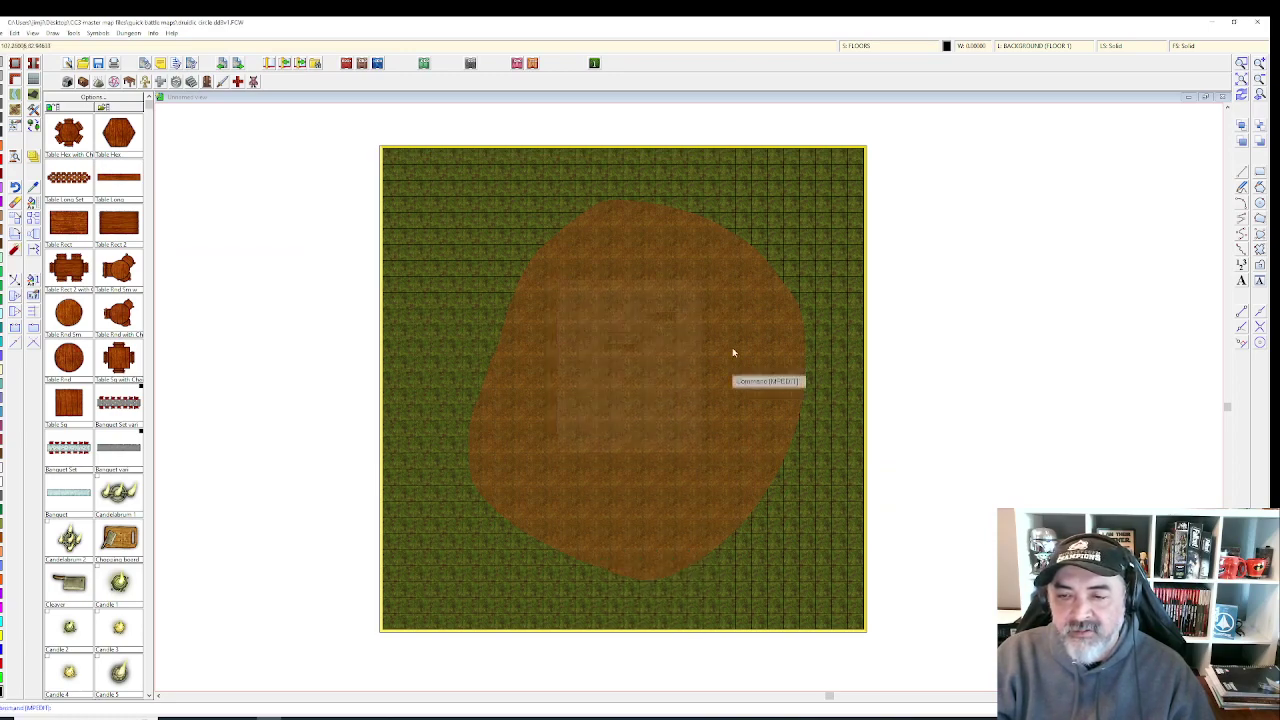
scroll(799, 240, up, 1)
- Activate the sheet effects for the drawing and apply them
click(868, 46)
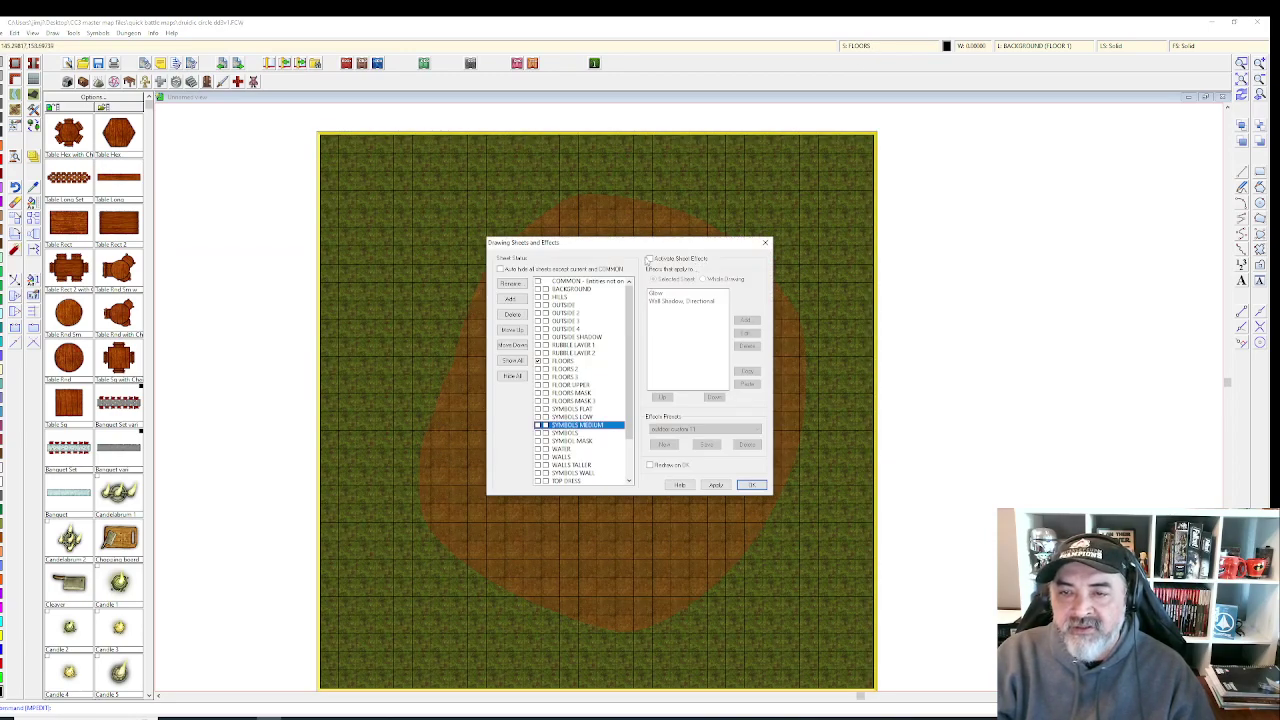
click(717, 485)
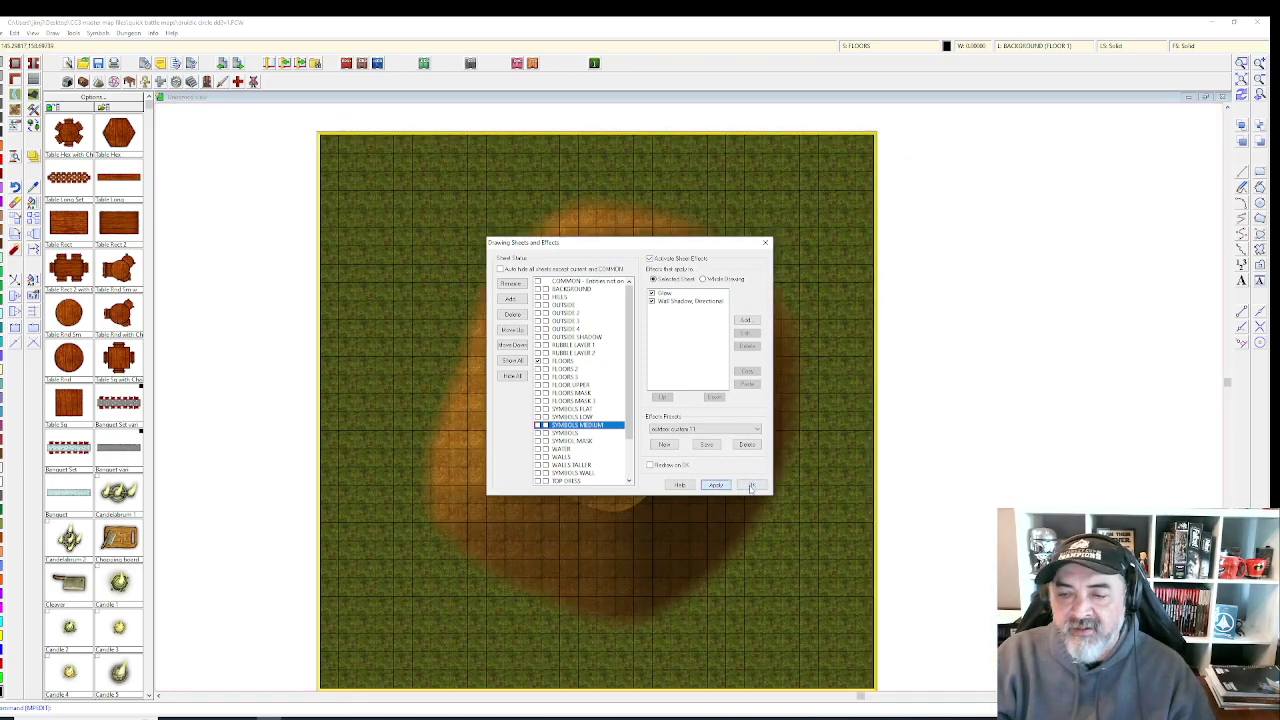
click(751, 485)
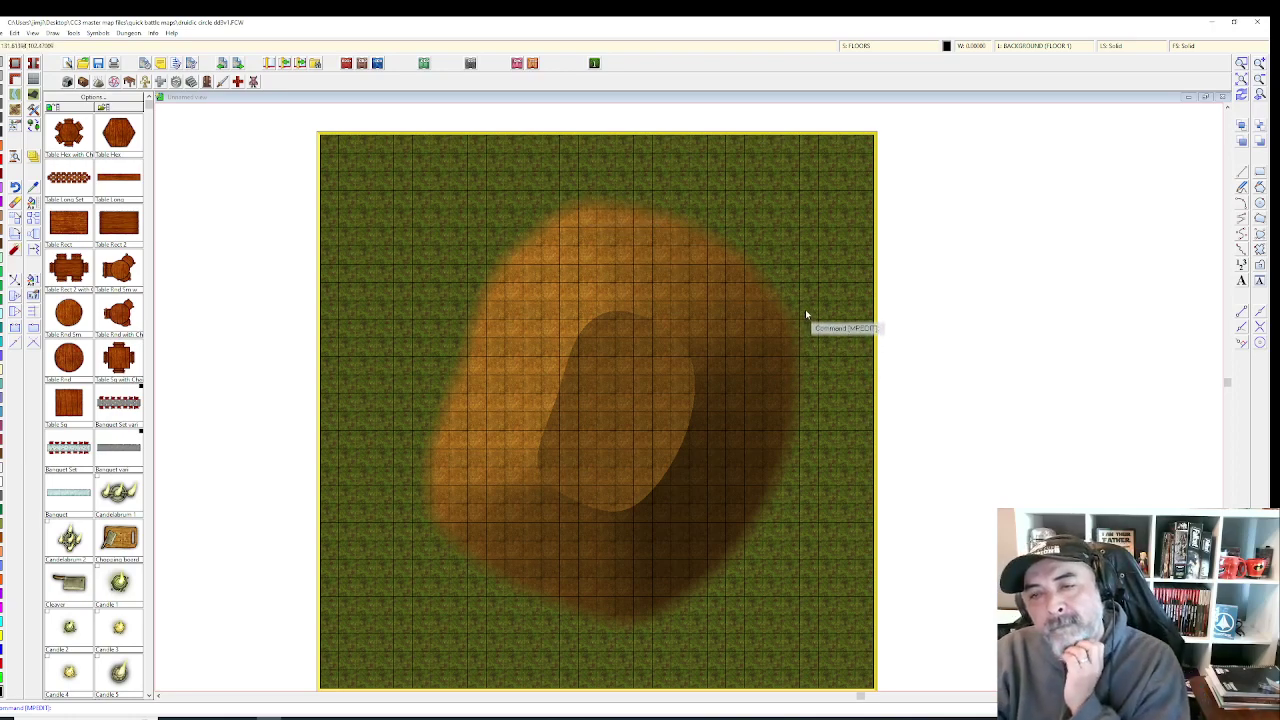
scroll(805, 309, up, 1)
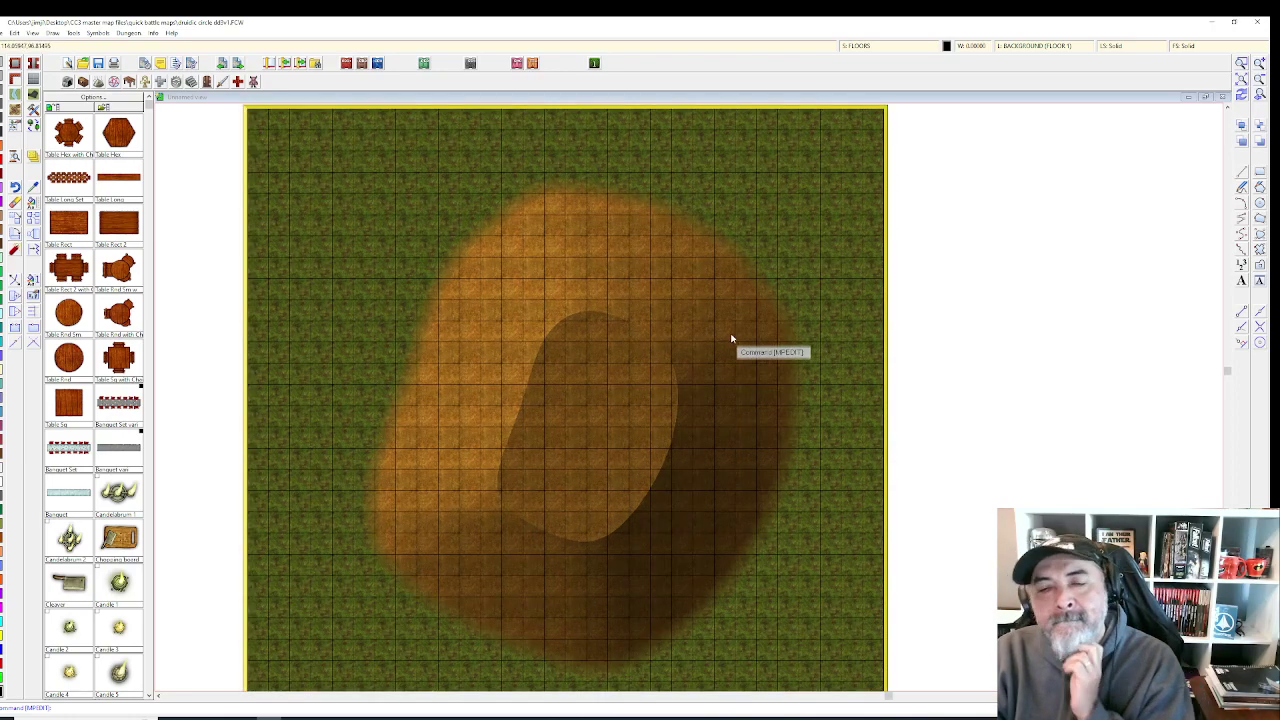
- Set the bevel size of the HILLS sheet's Bevel, Lighted effect to 20 map units and apply it
click(888, 46)
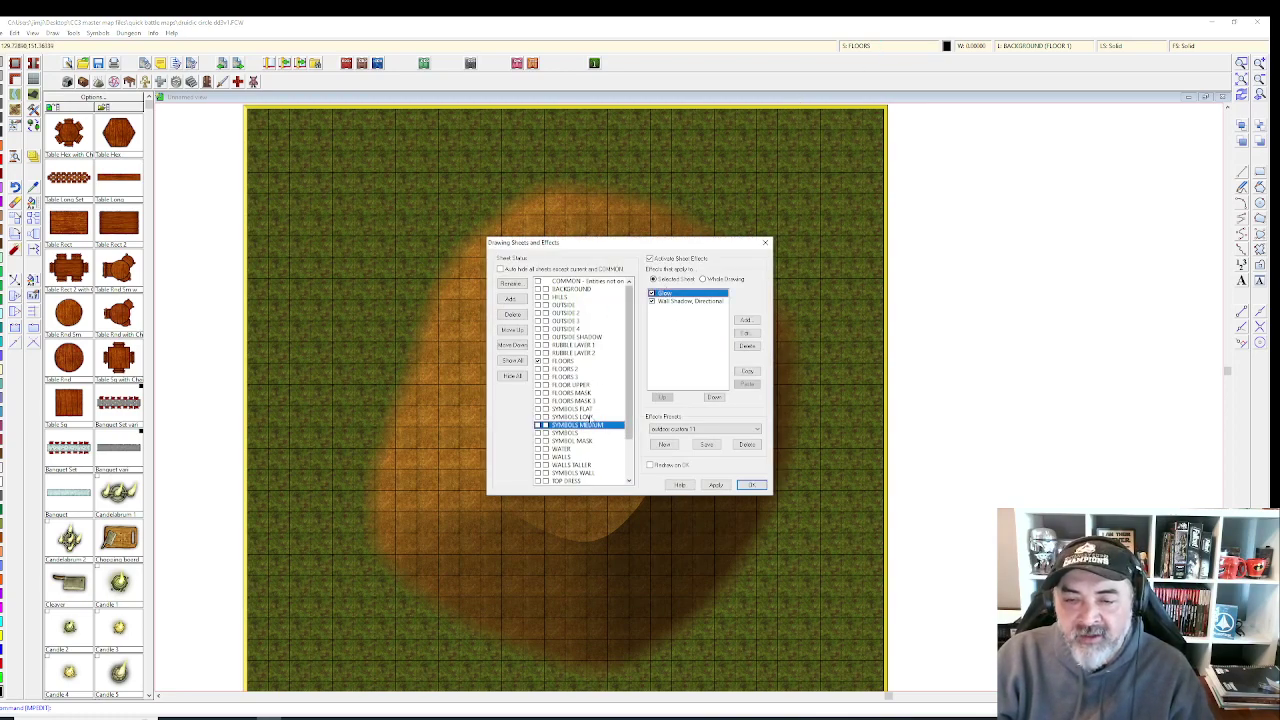
click(560, 297)
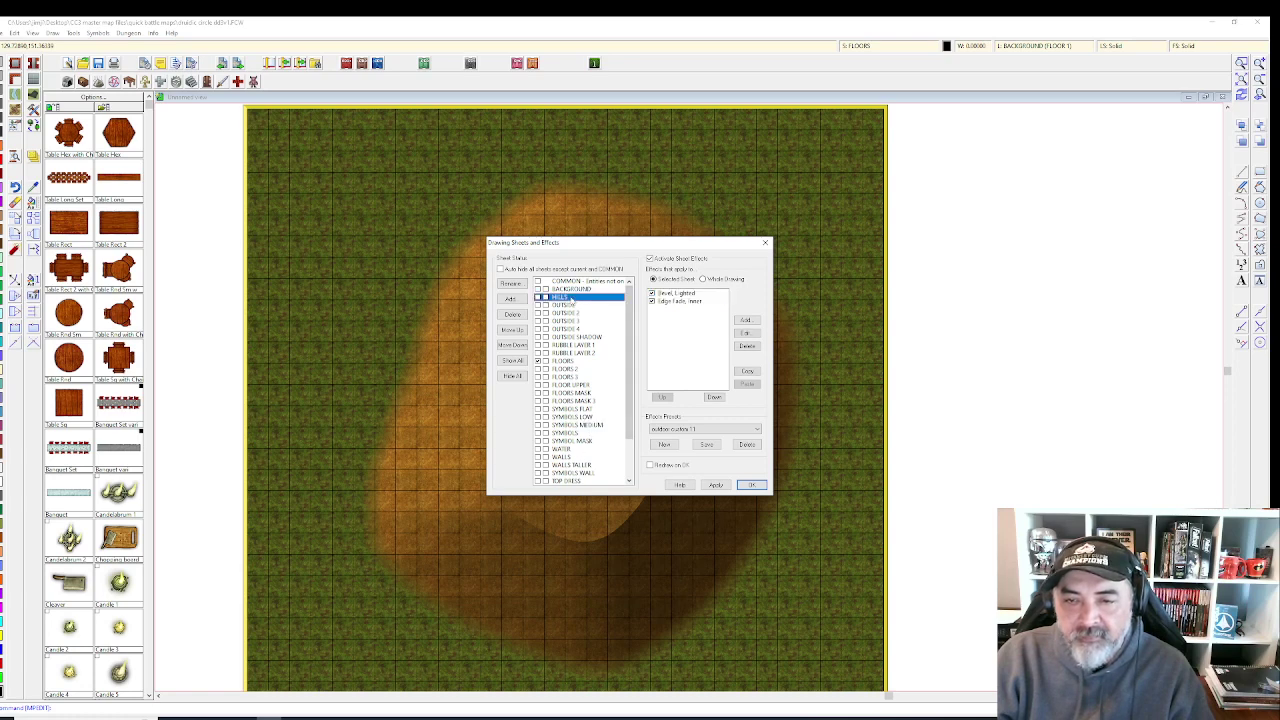
click(745, 333)
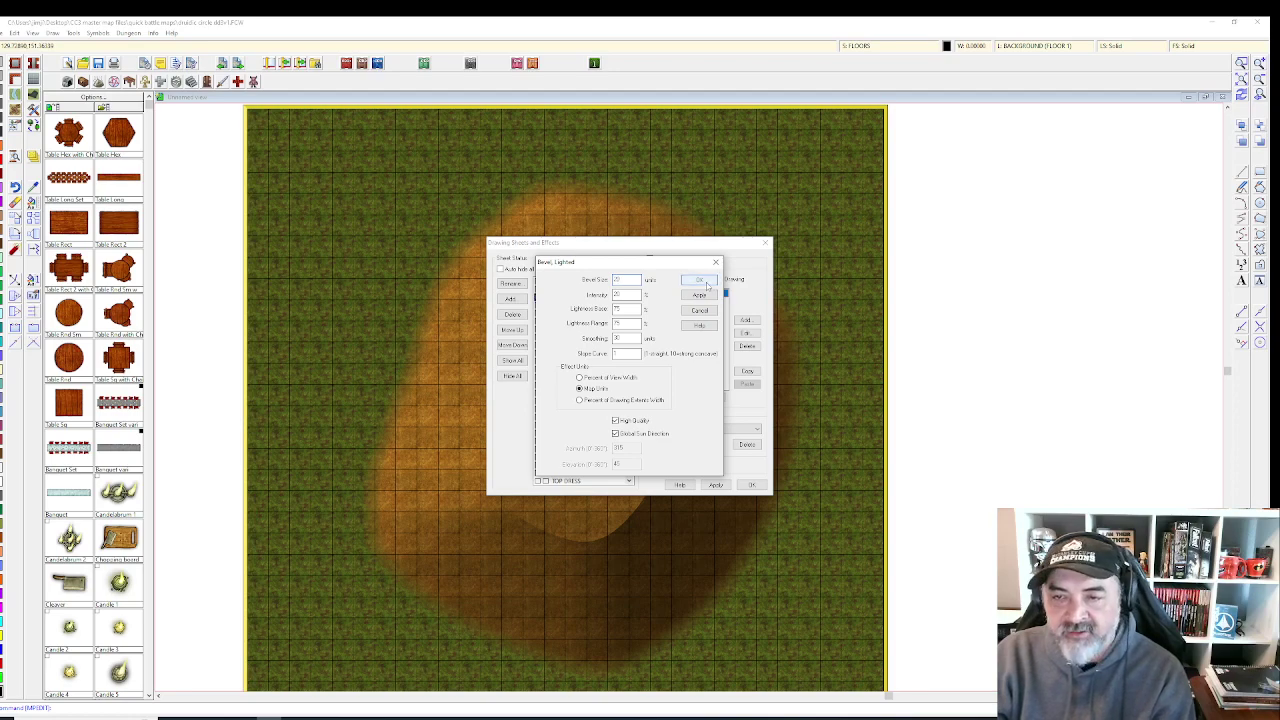
click(699, 296)
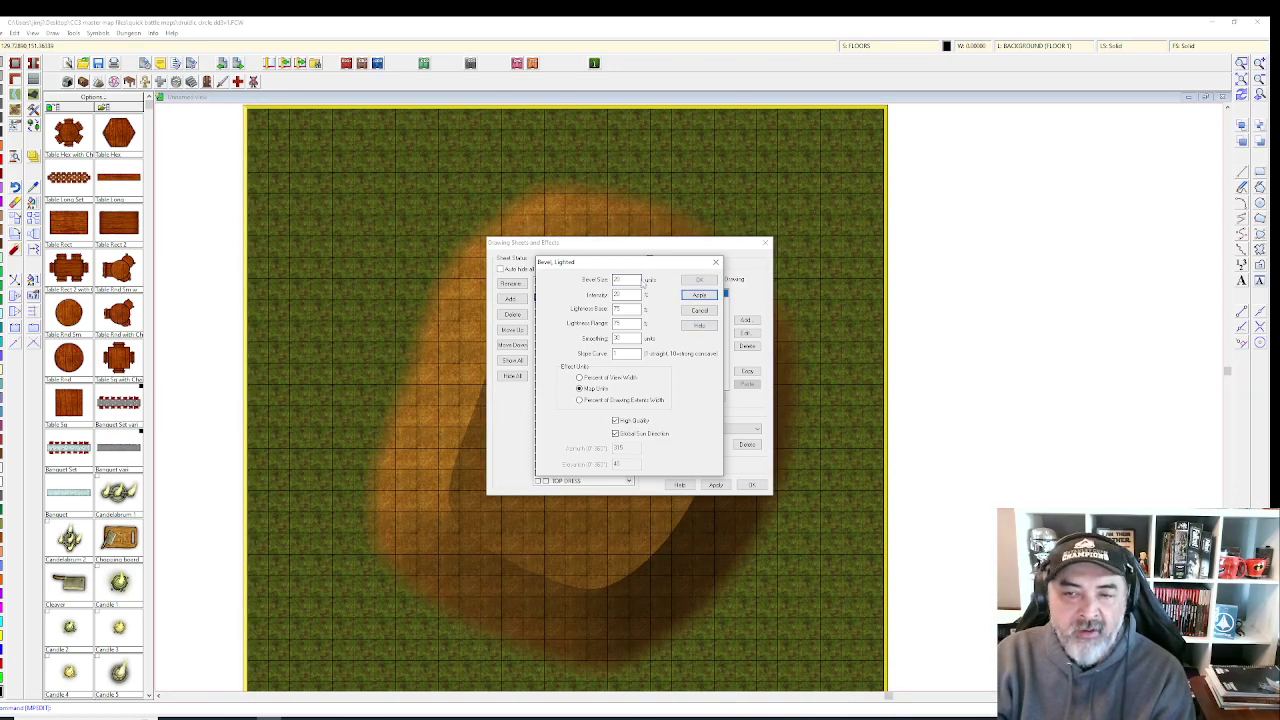
click(700, 280)
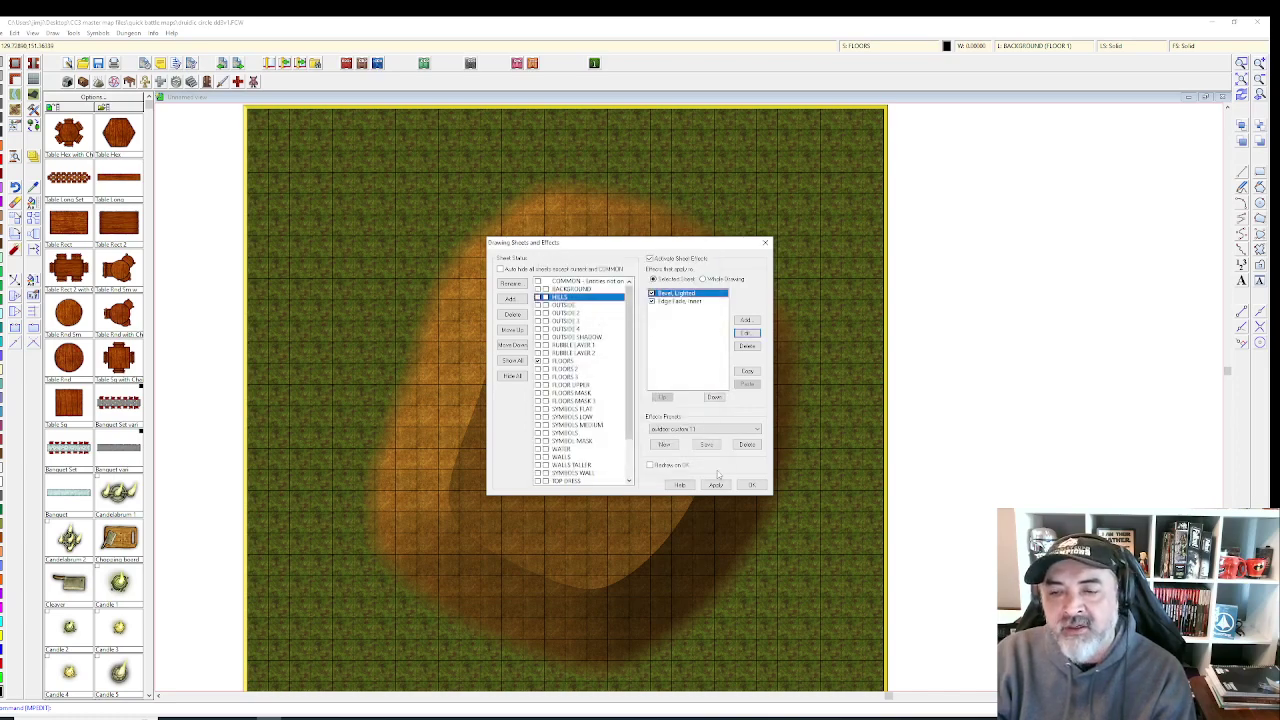
click(724, 487)
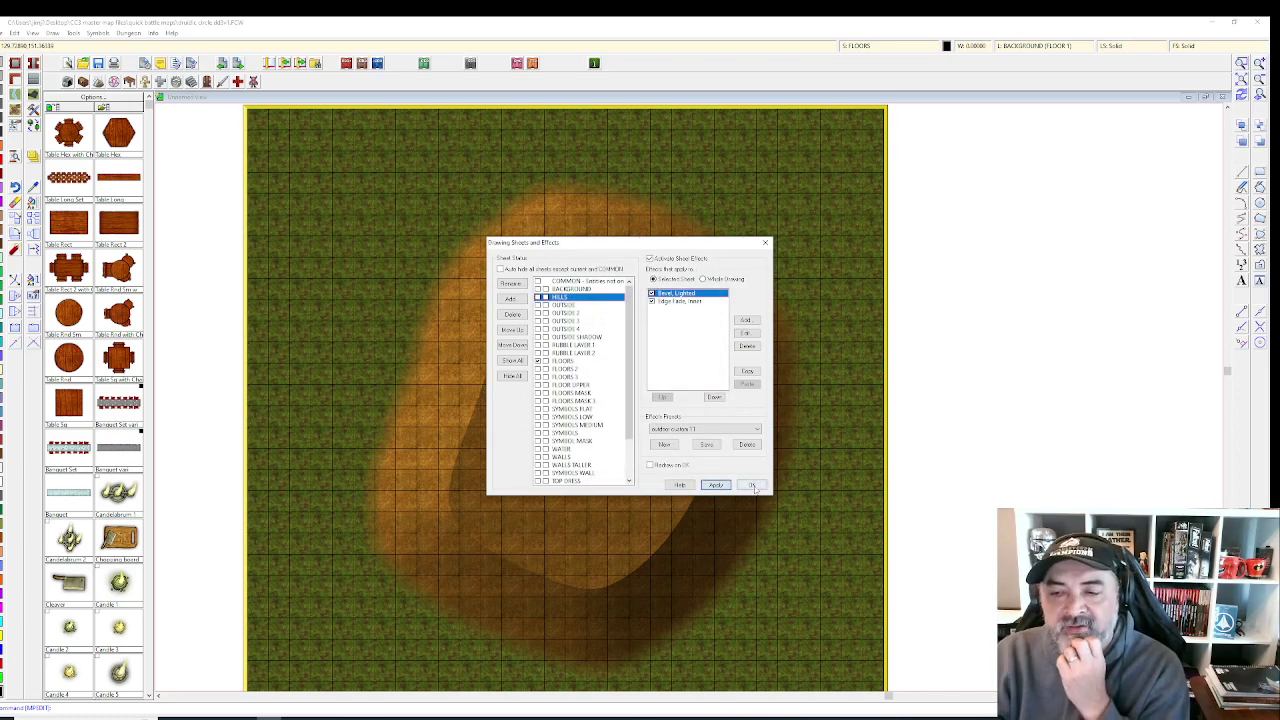
click(752, 485)
scroll(745, 466, up, 1)
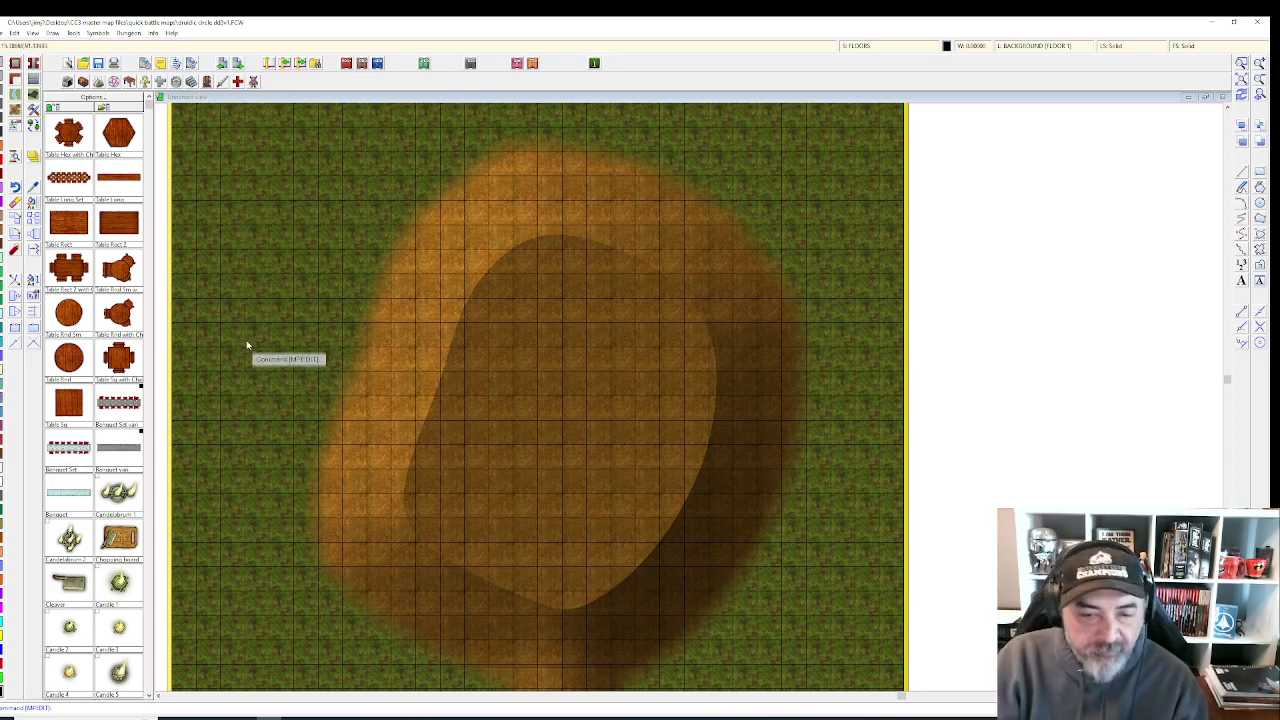
click(18, 112)
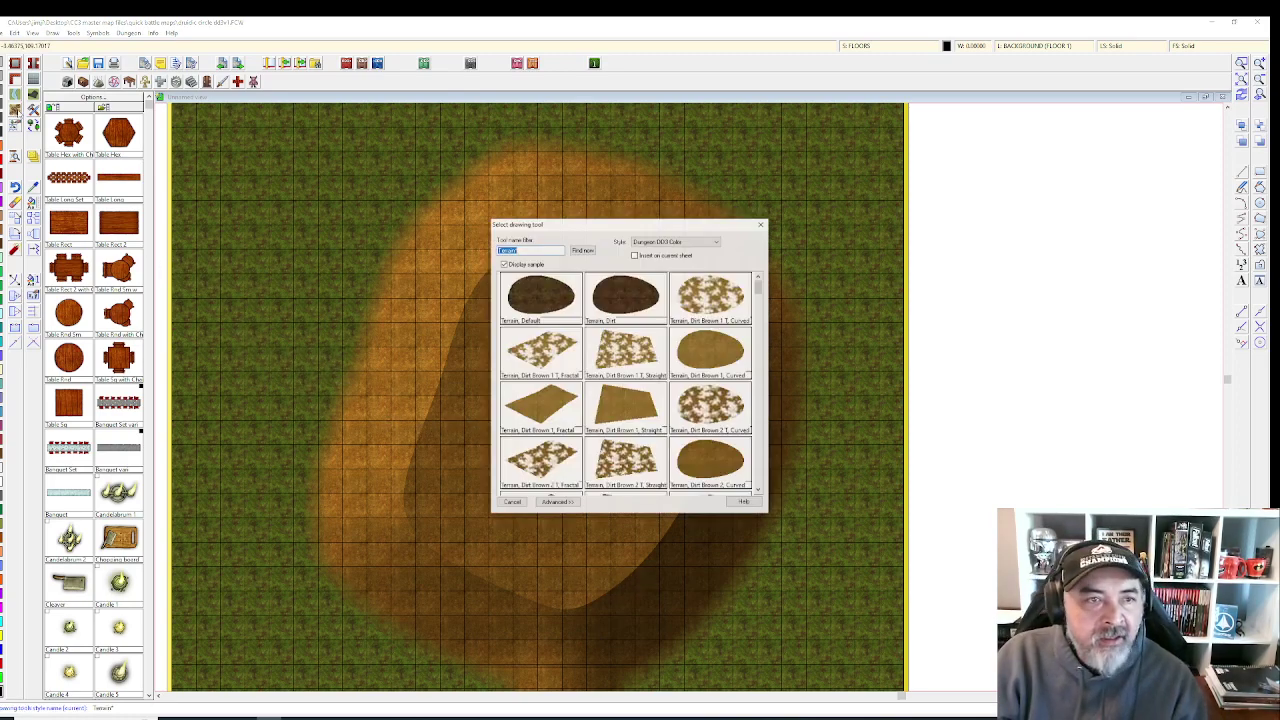
key(Escape)
scroll(295, 245, down, 1)
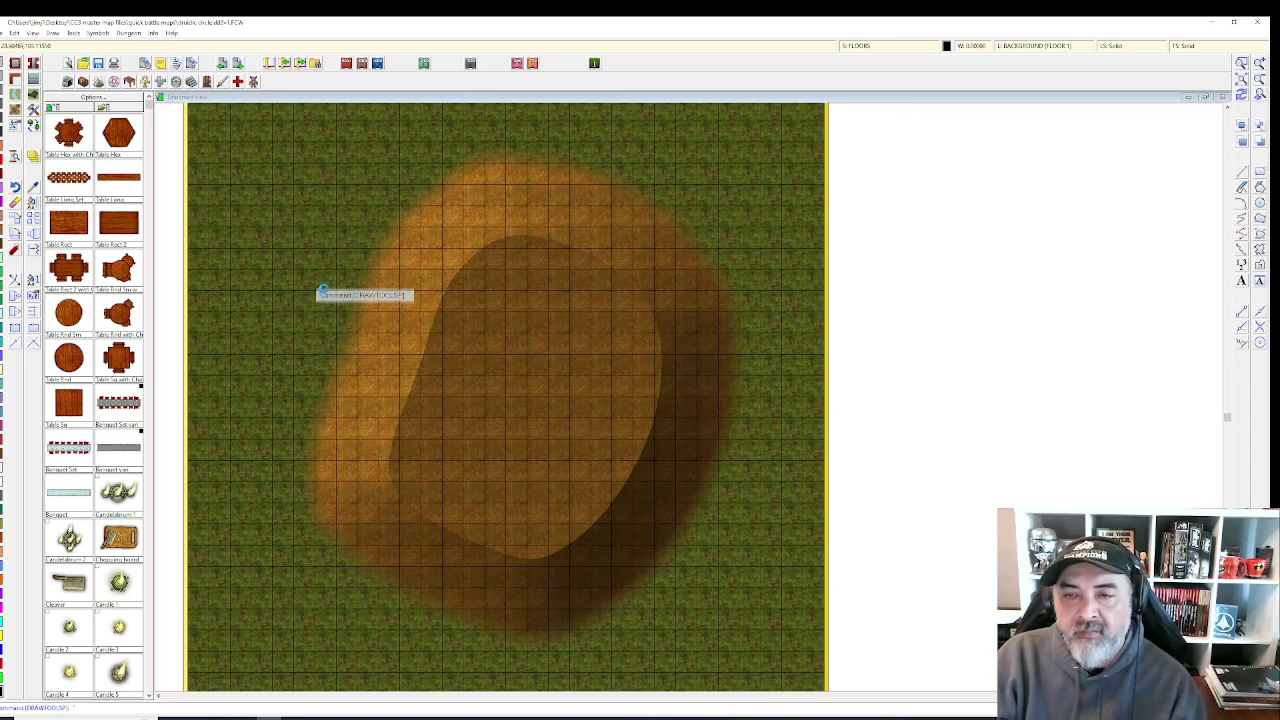
- Switch the drawing's sheet effects off and back on to compare the flat dirt patch with the beveled hill
drag(426, 283, 494, 311)
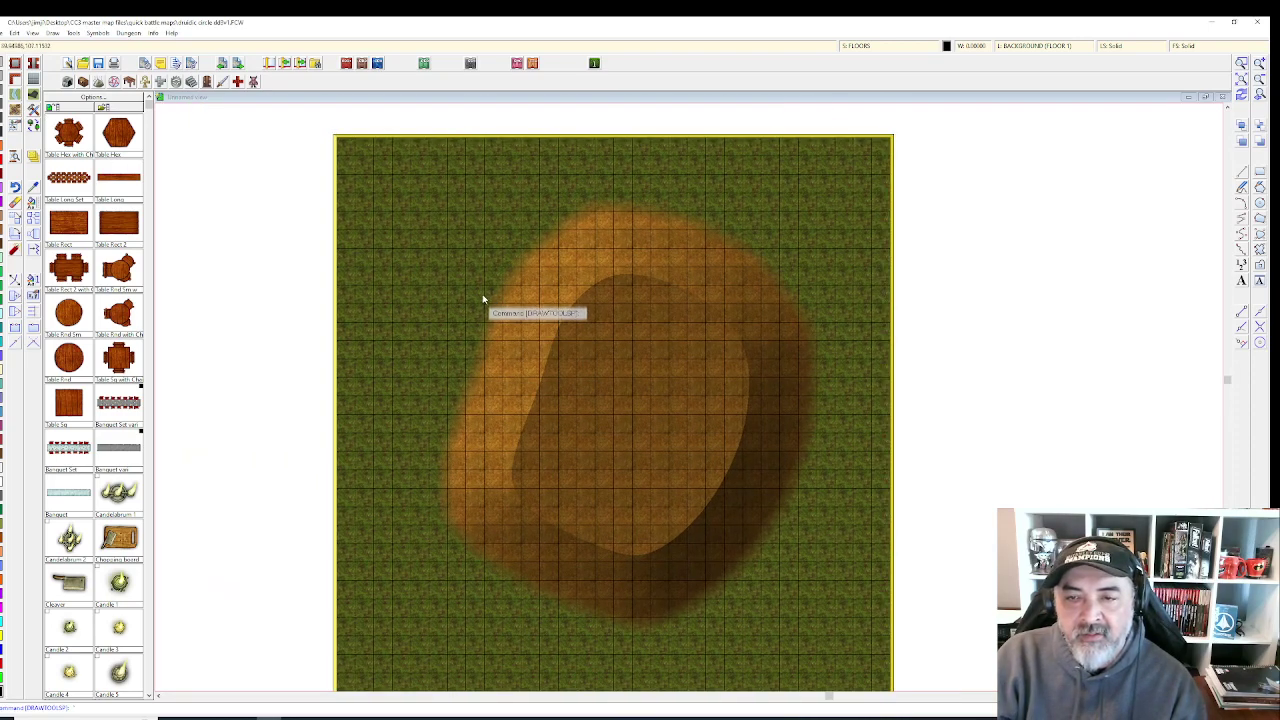
right_click(882, 46)
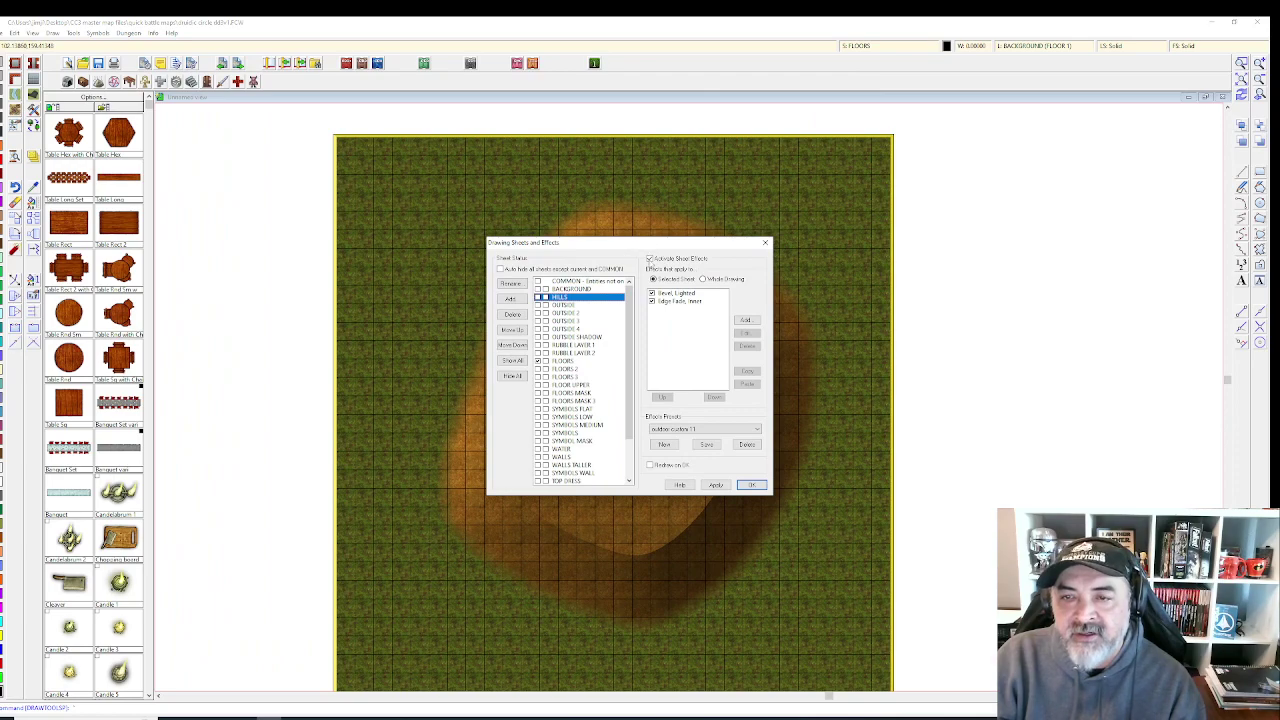
click(650, 259)
click(712, 485)
click(752, 485)
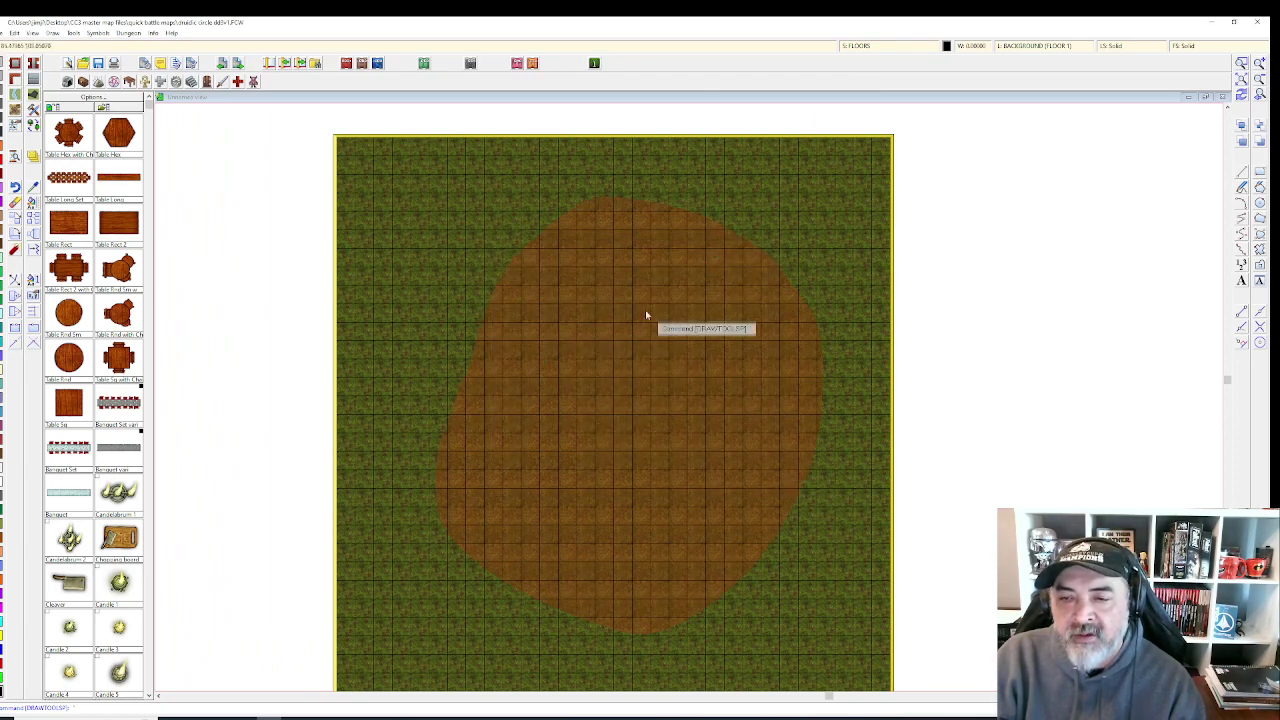
right_click(887, 46)
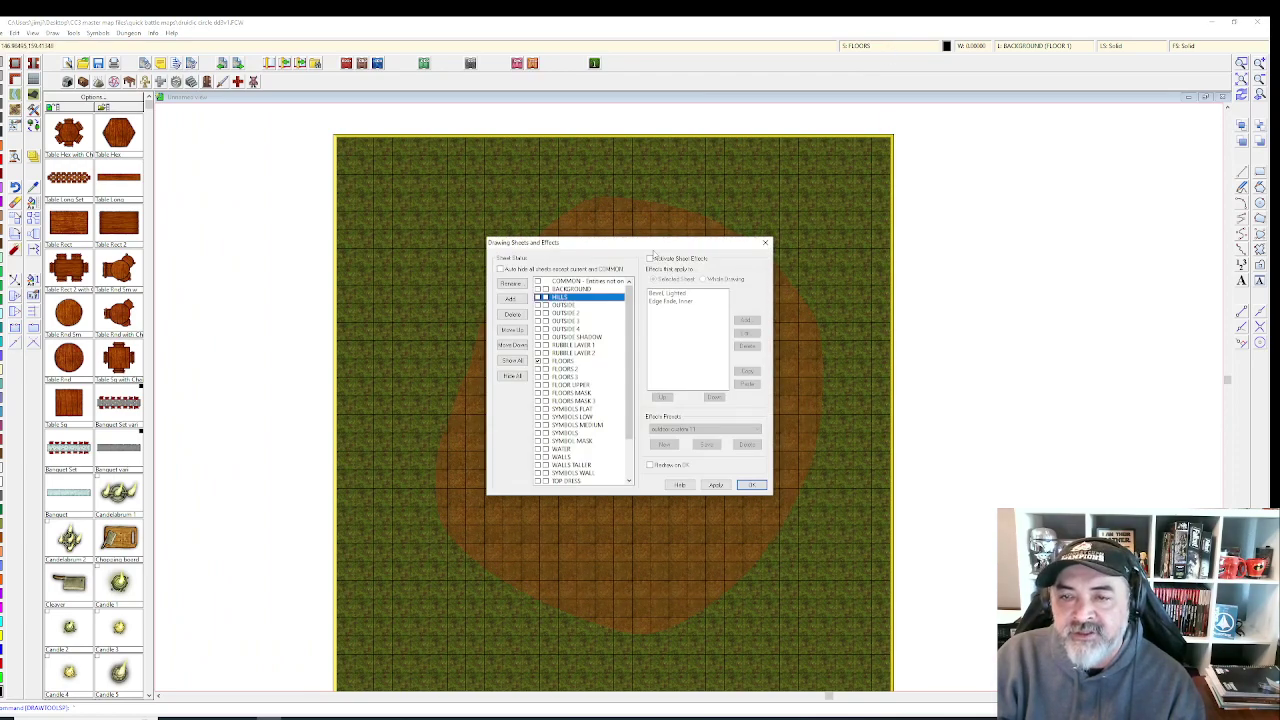
click(716, 485)
click(752, 485)
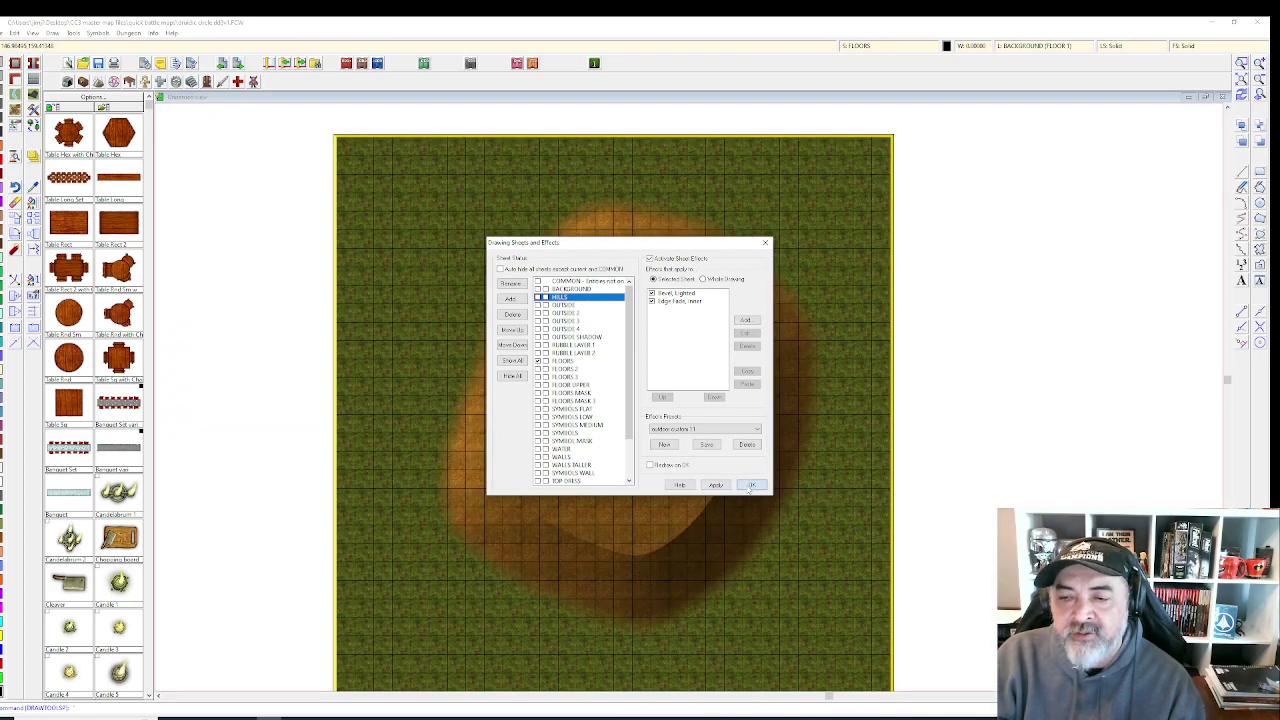
- Browse the floor drawing tools and choose the solid Floor, Dirt Grey 1, Straight tool
right_click(34, 82)
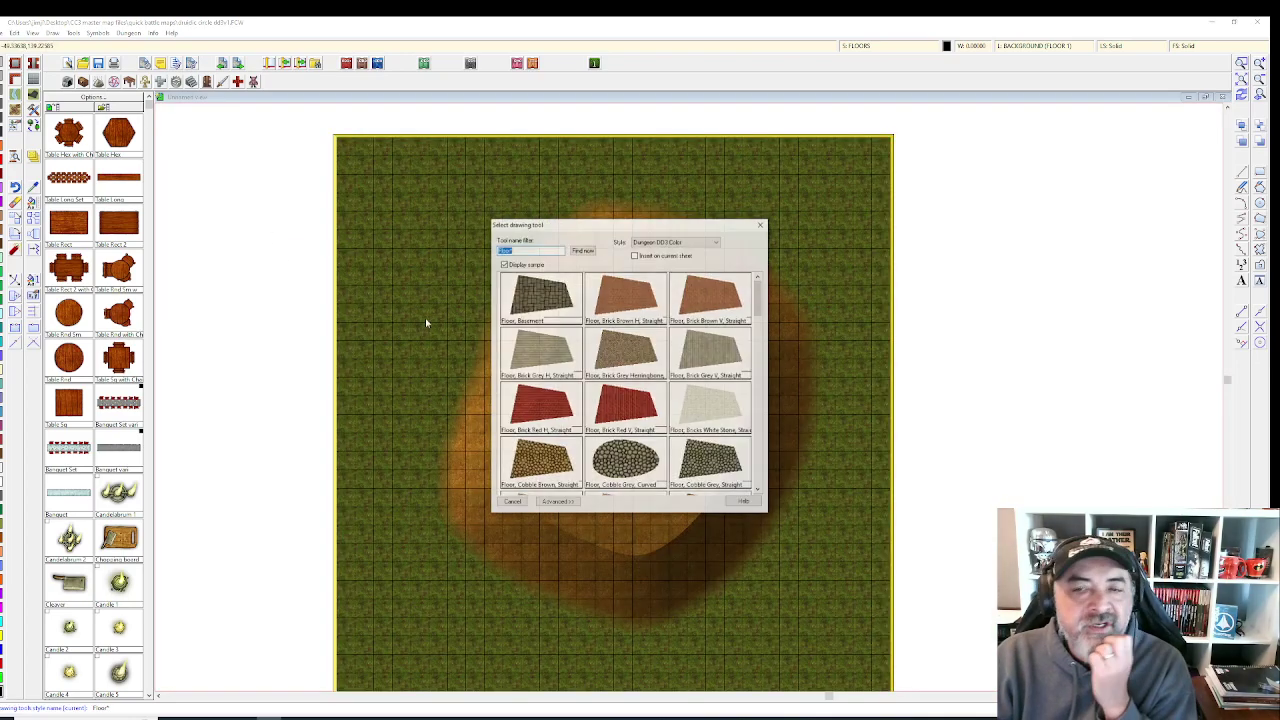
scroll(585, 376, down, 4)
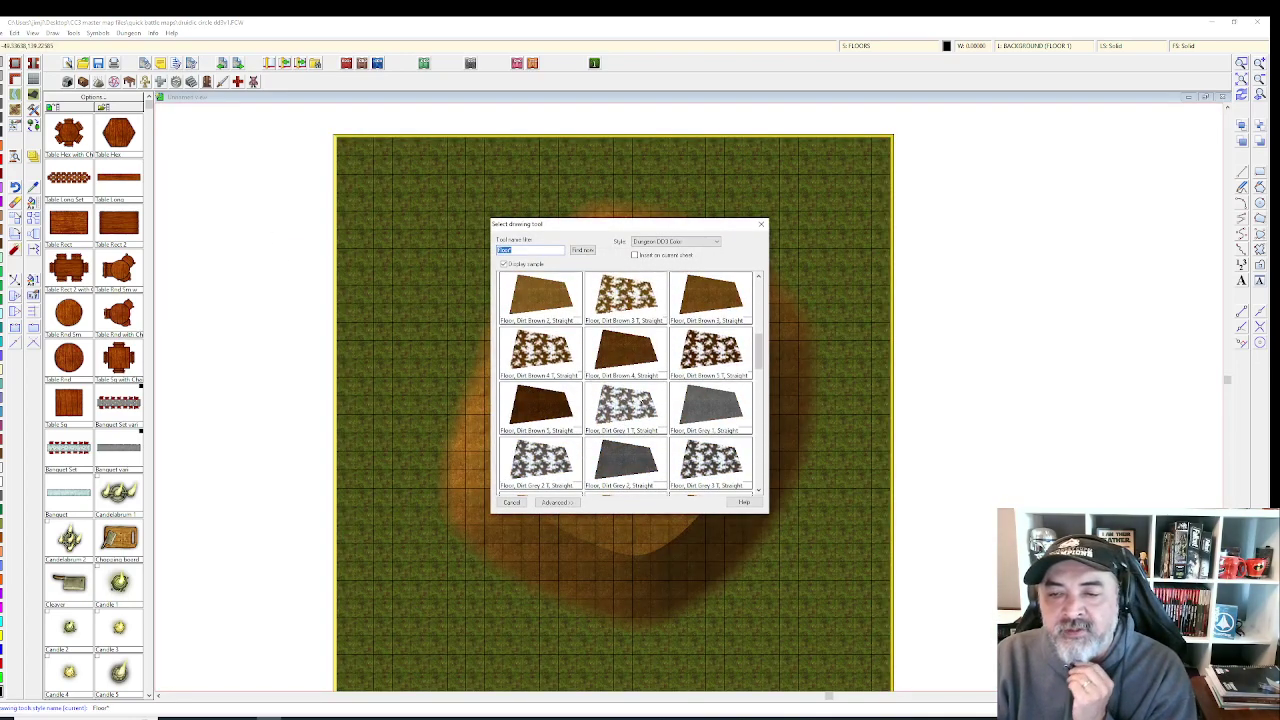
scroll(680, 408, down, 3)
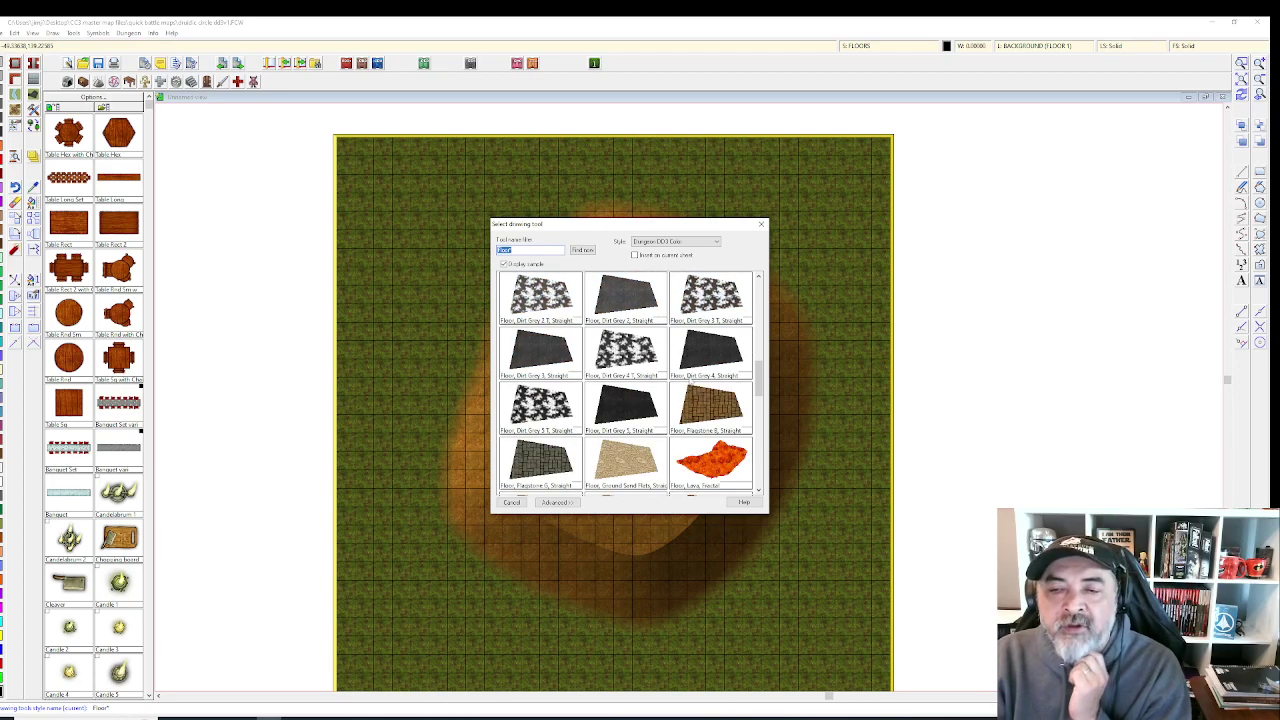
scroll(690, 378, up, 3)
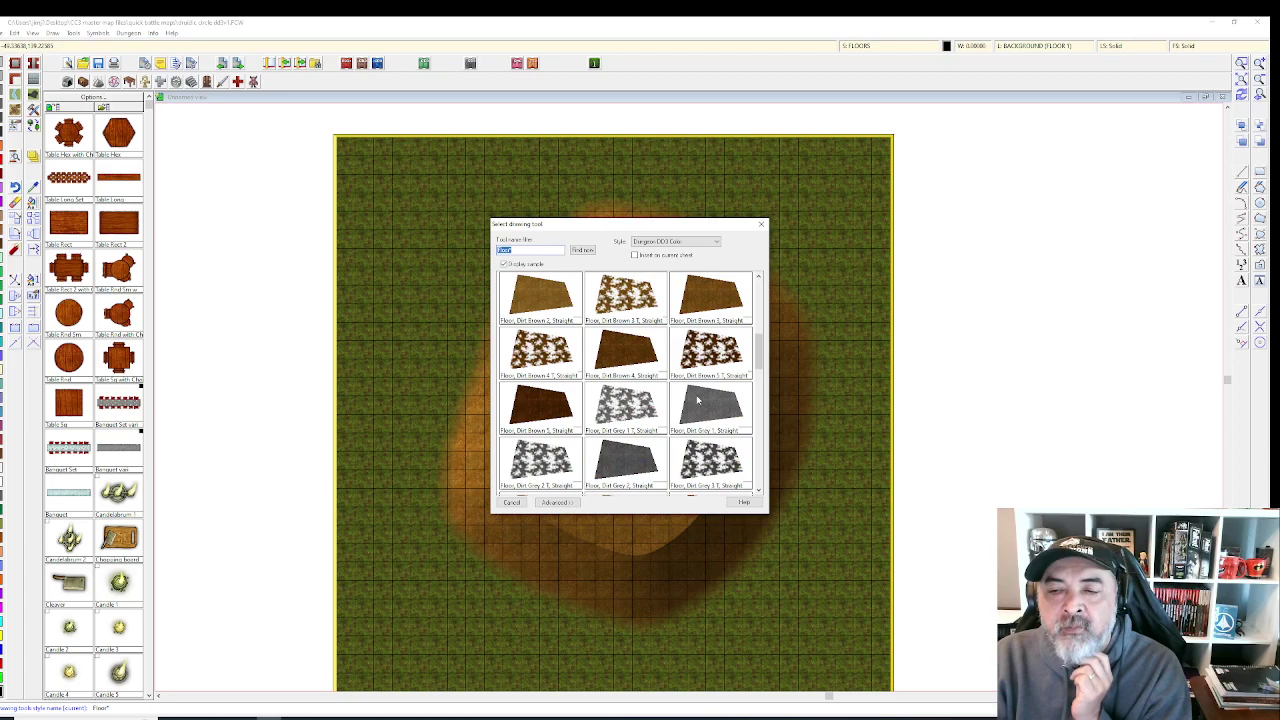
double_click(710, 403)
- Switch the snap grid to 5' Grid, 5 Snap and draw a grey rectangular stone about 5 by 4 map units on the hill's upper part
scroll(603, 309, up, 1)
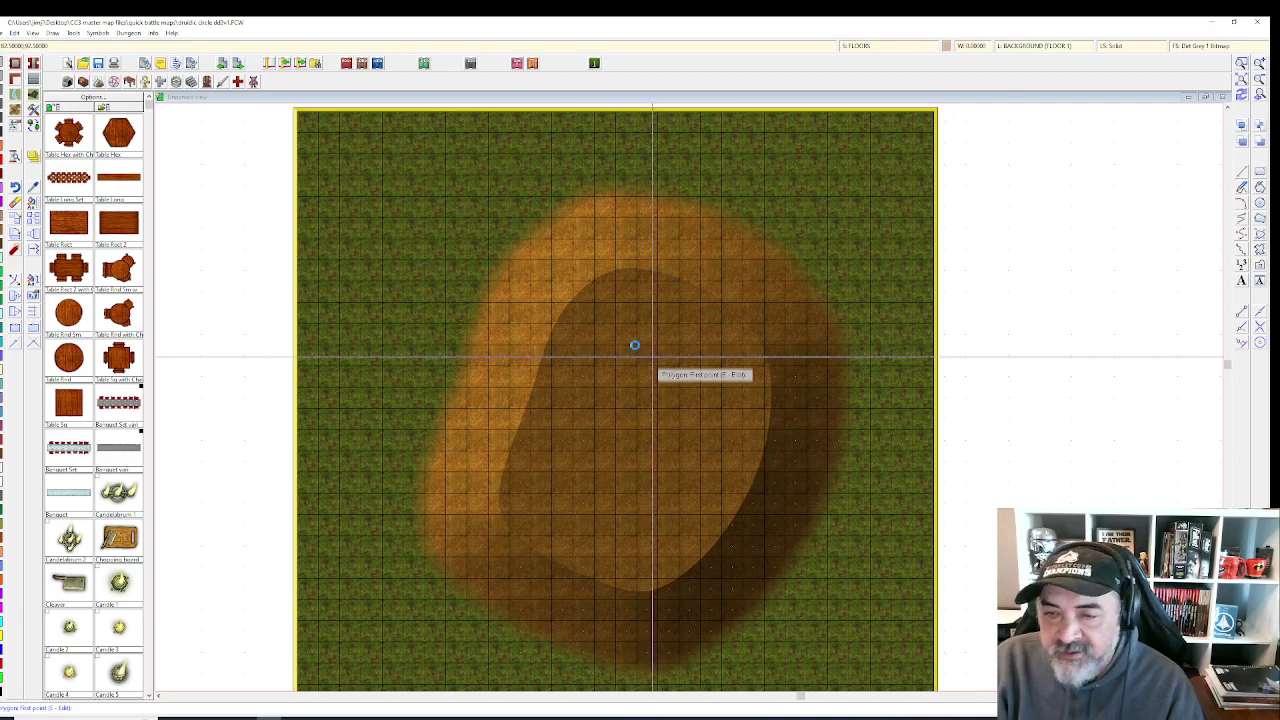
scroll(611, 309, up, 3)
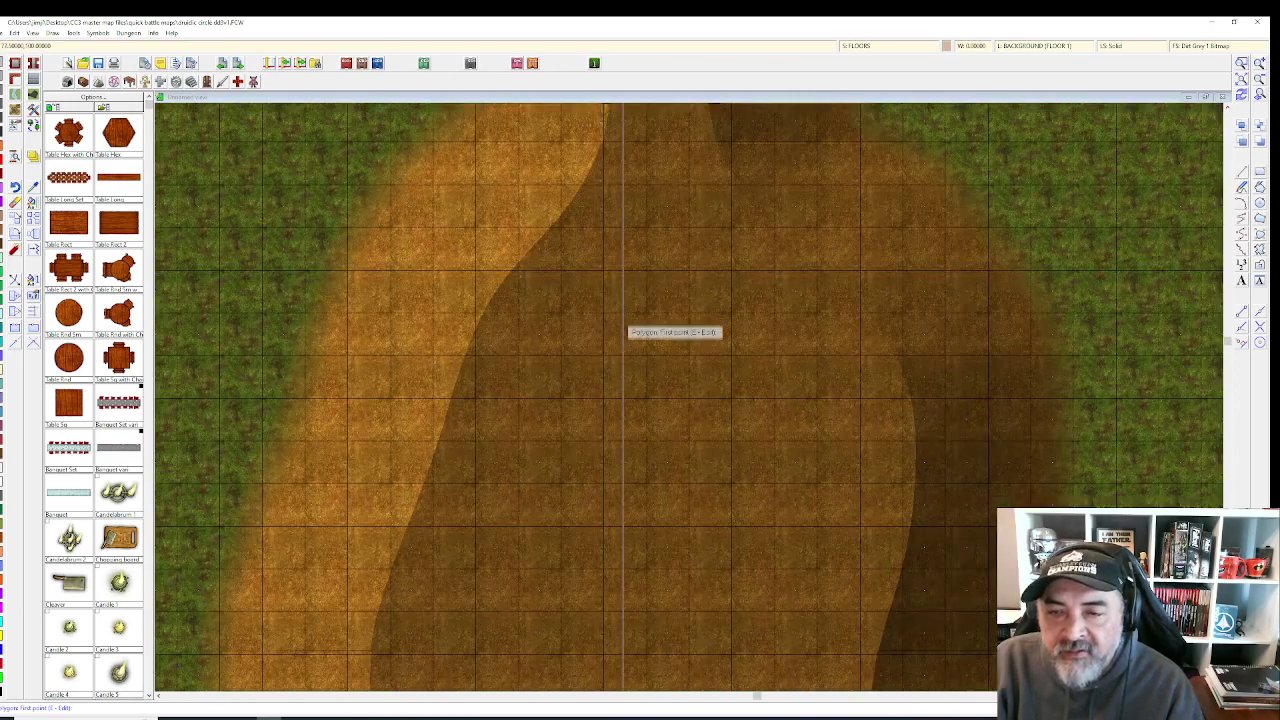
right_click(1116, 708)
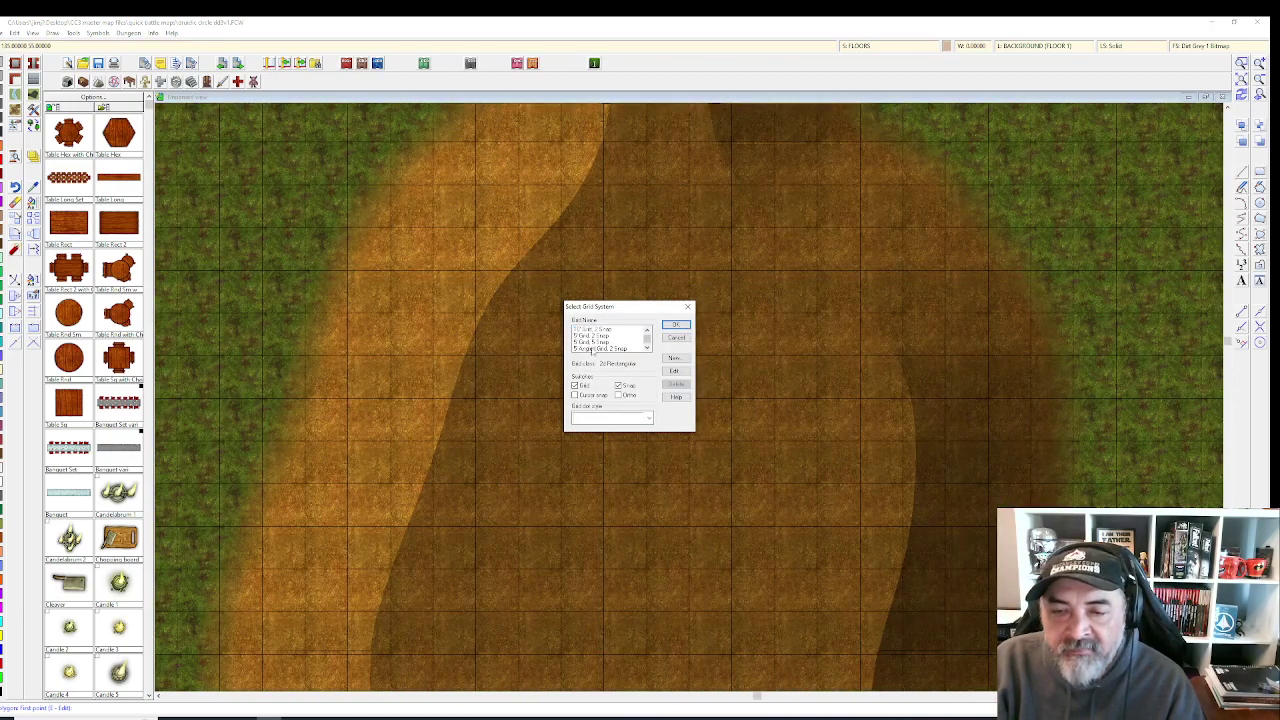
click(675, 327)
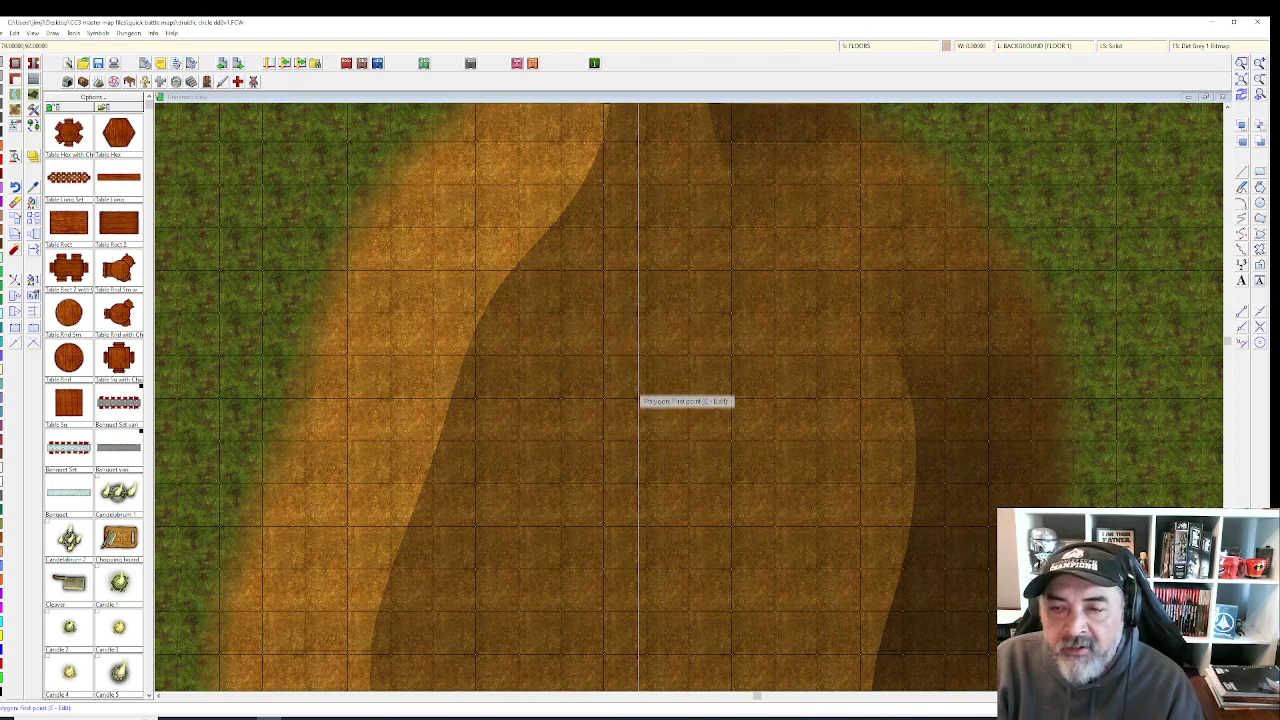
click(604, 237)
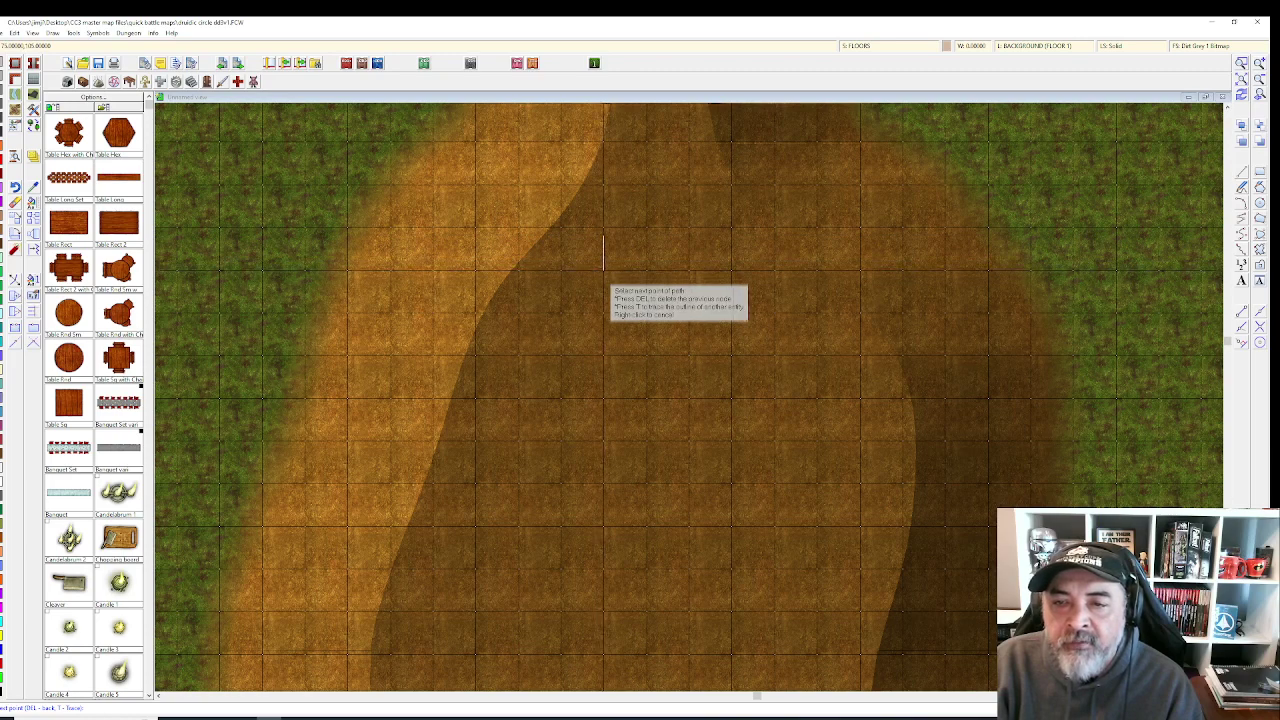
click(647, 270)
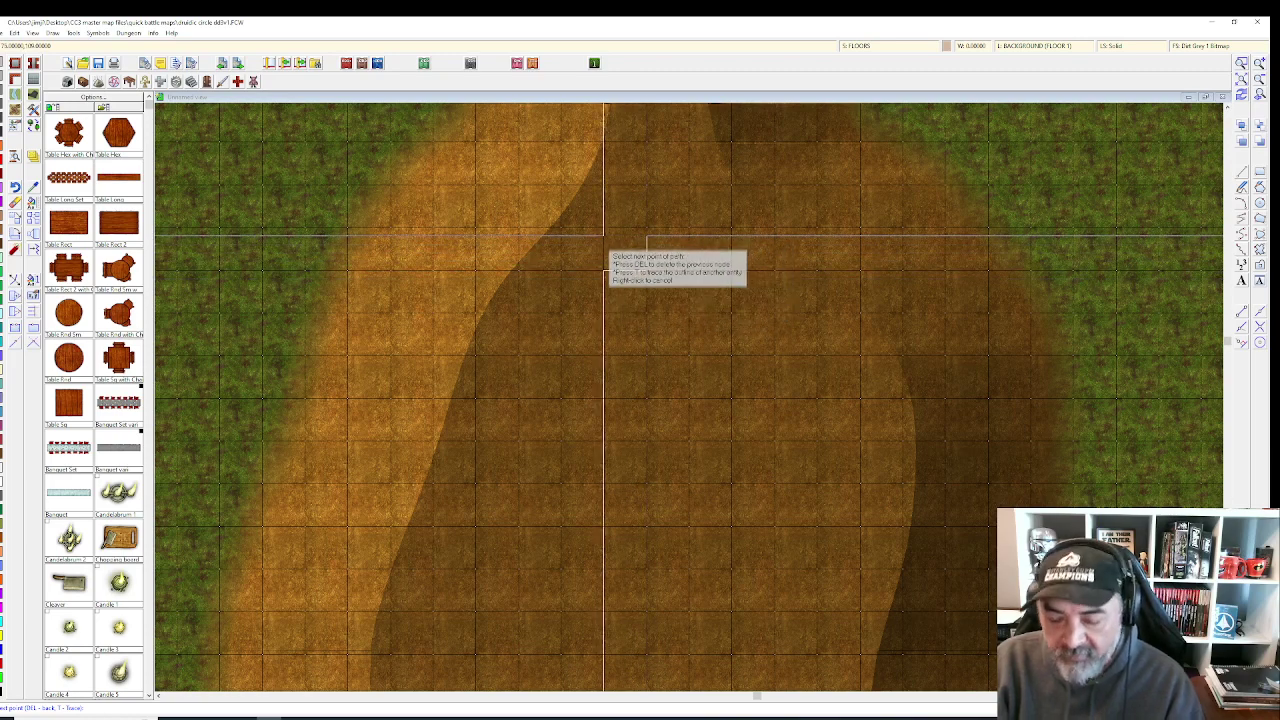
right_click(604, 237)
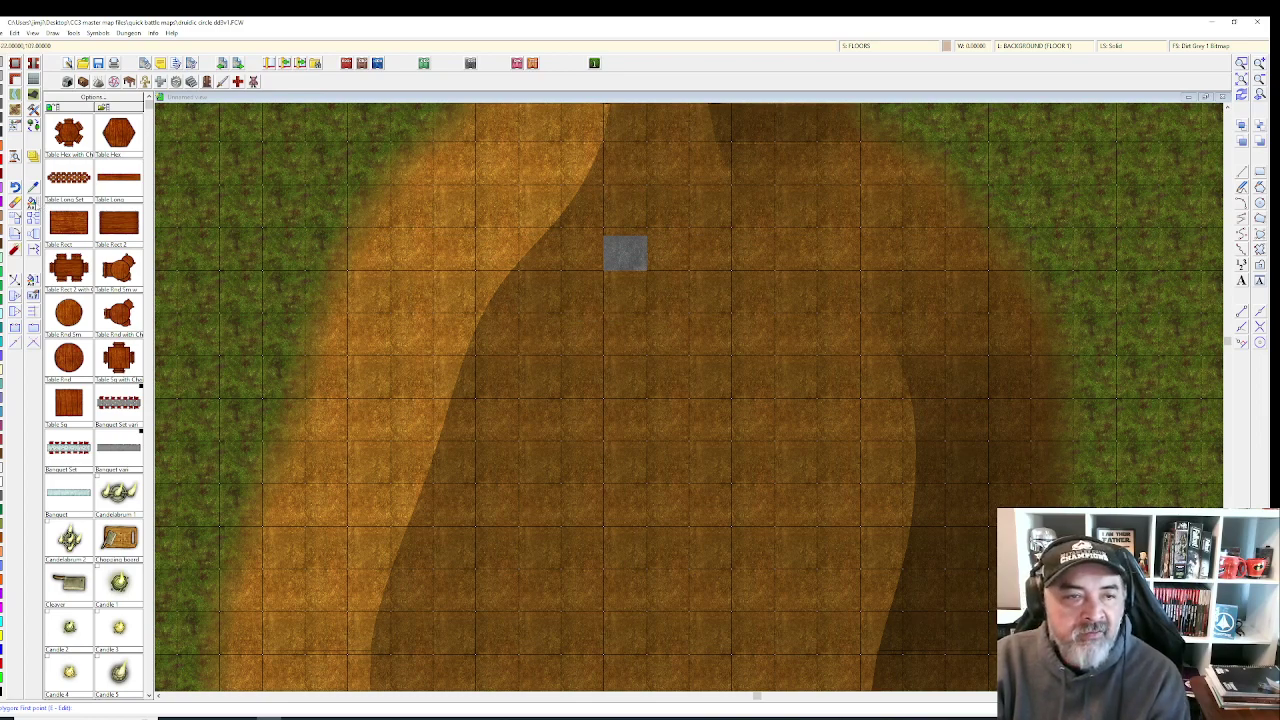
- Change the grey stone's properties to place it on the WALLS sheet, and save the drawing
click(33, 203)
click(645, 268)
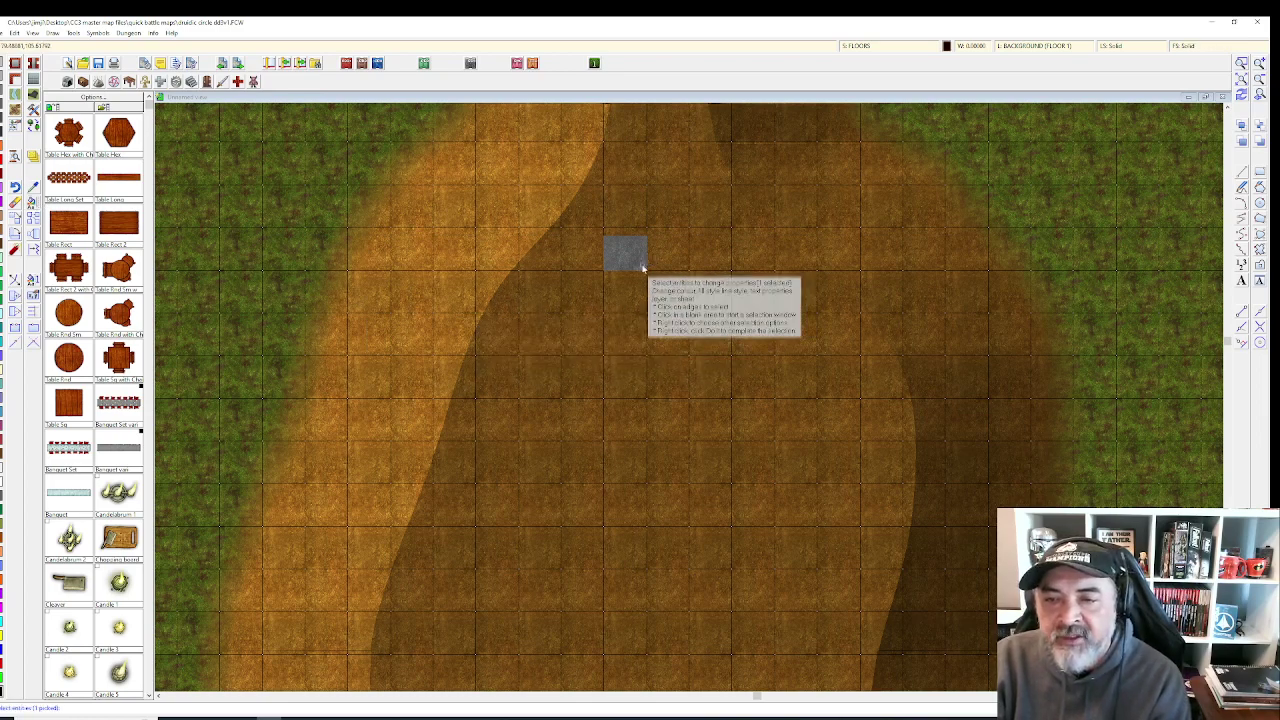
right_click(643, 268)
click(640, 272)
click(655, 393)
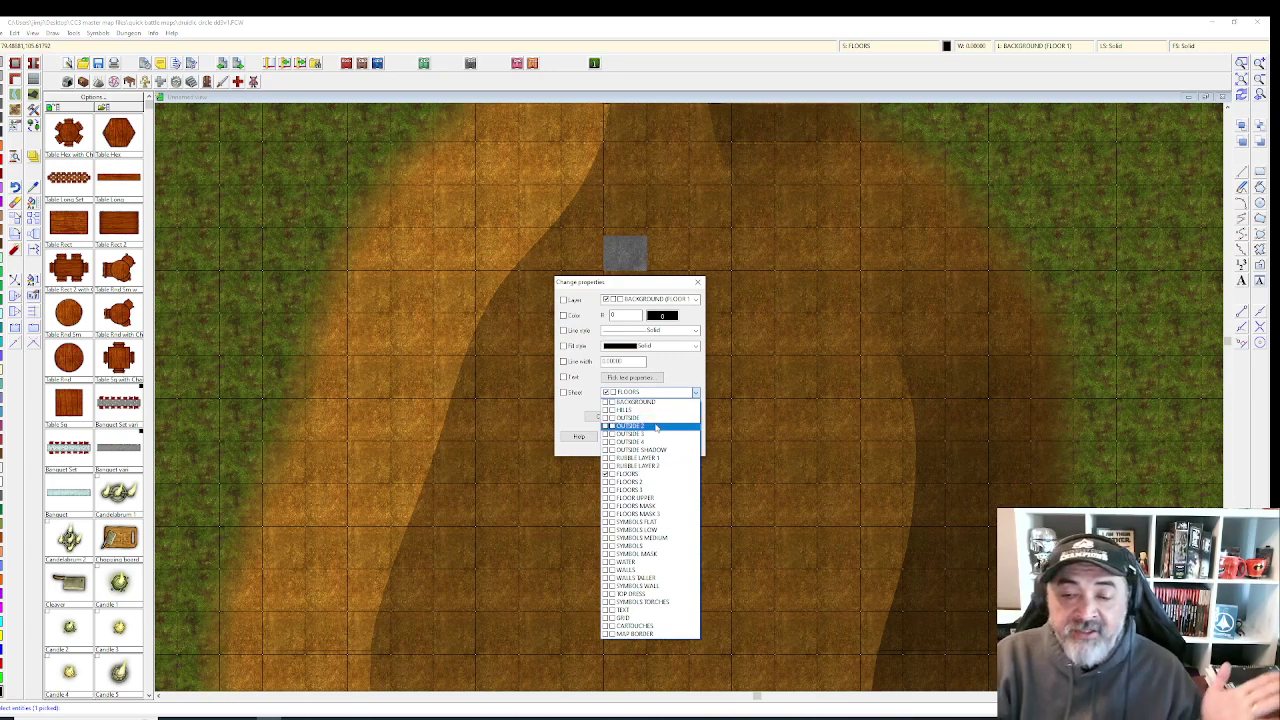
click(645, 571)
click(680, 437)
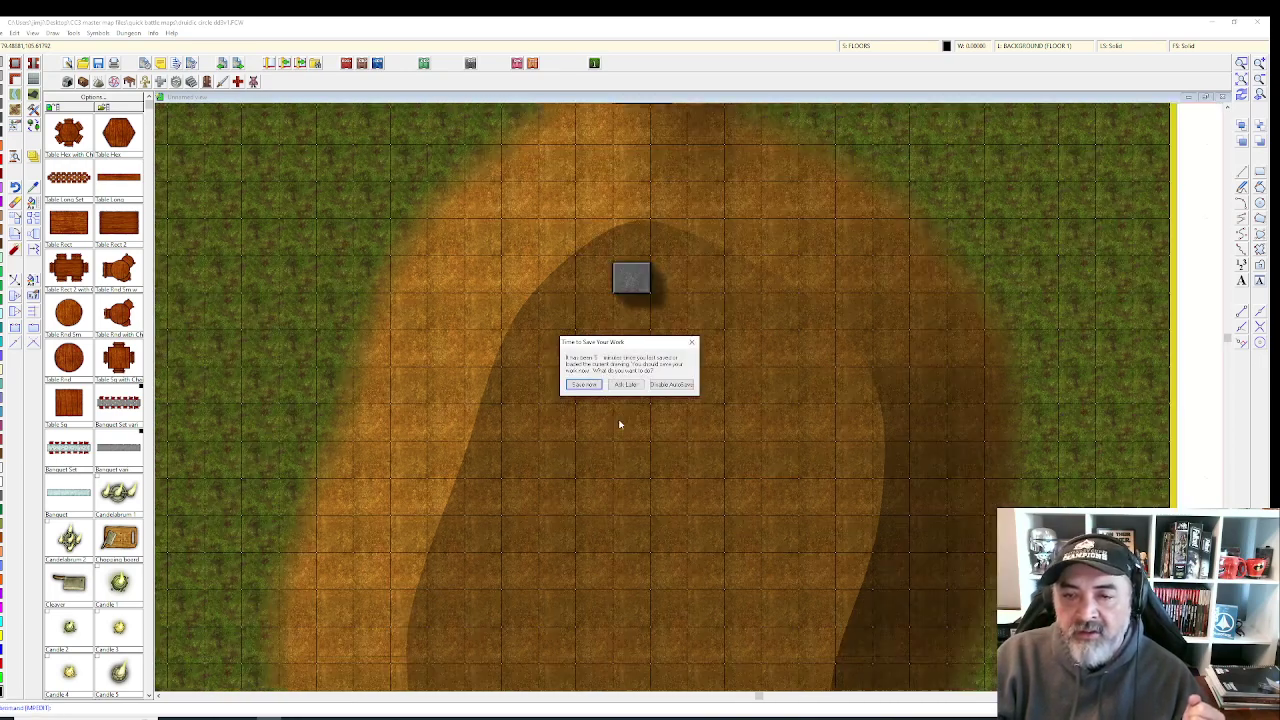
click(593, 387)
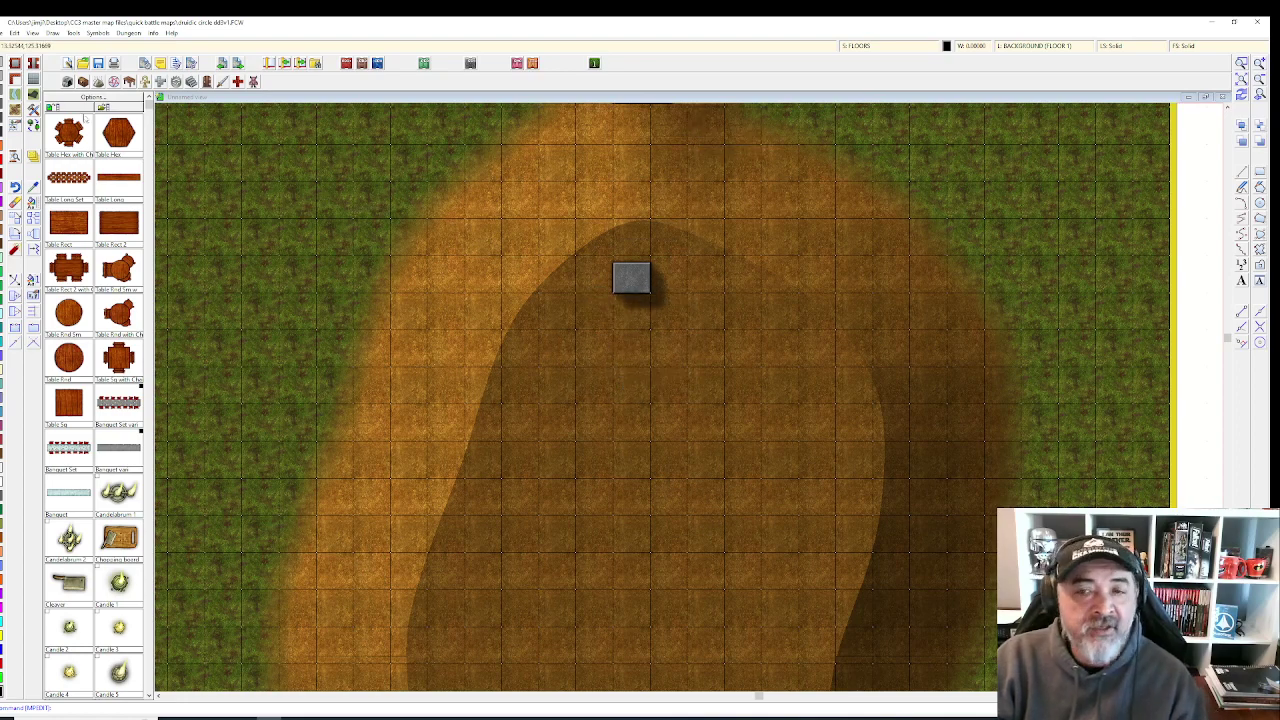
- Set the length of the WALLS sheet's Wall Shadow, Directional effect to 6 map units and apply it
click(904, 48)
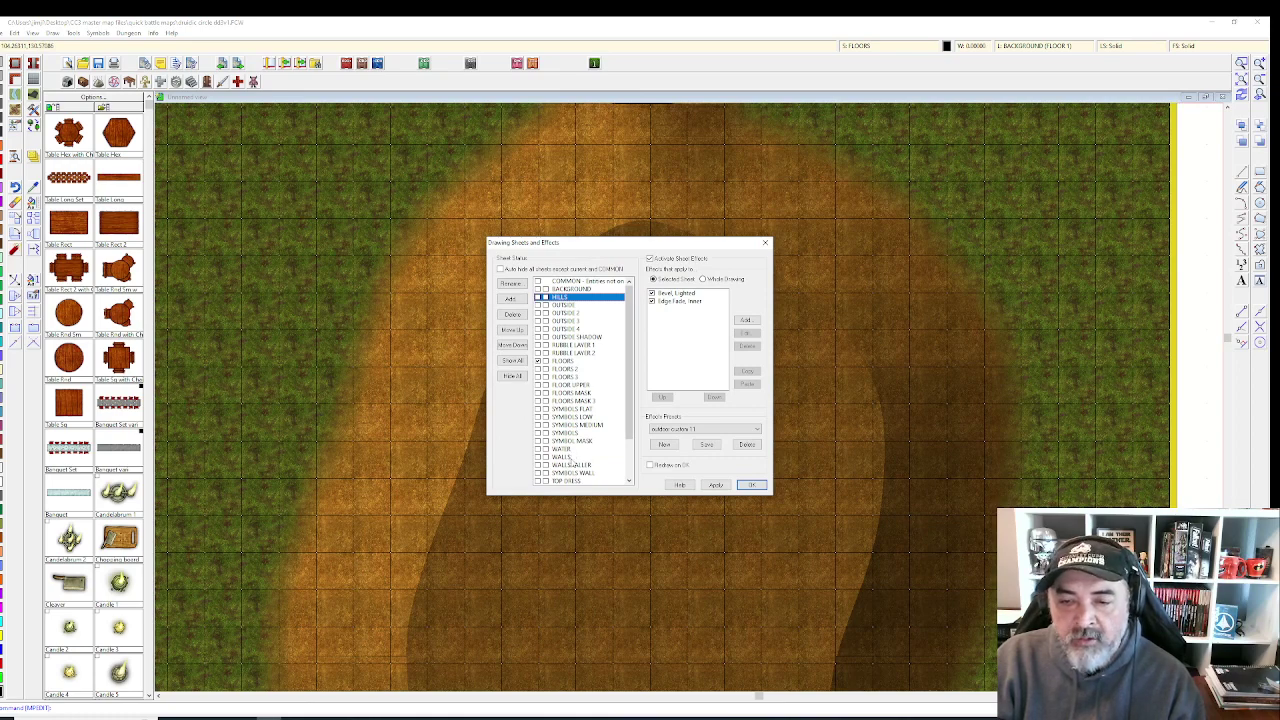
click(566, 457)
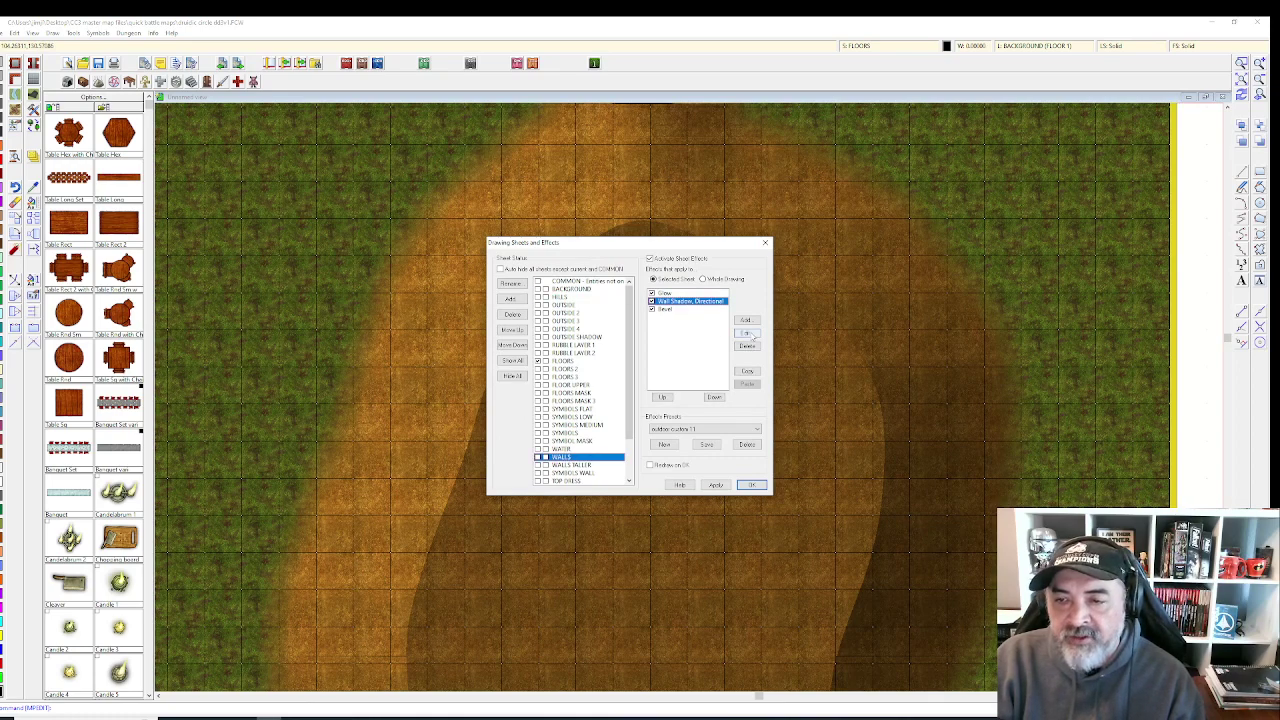
click(748, 333)
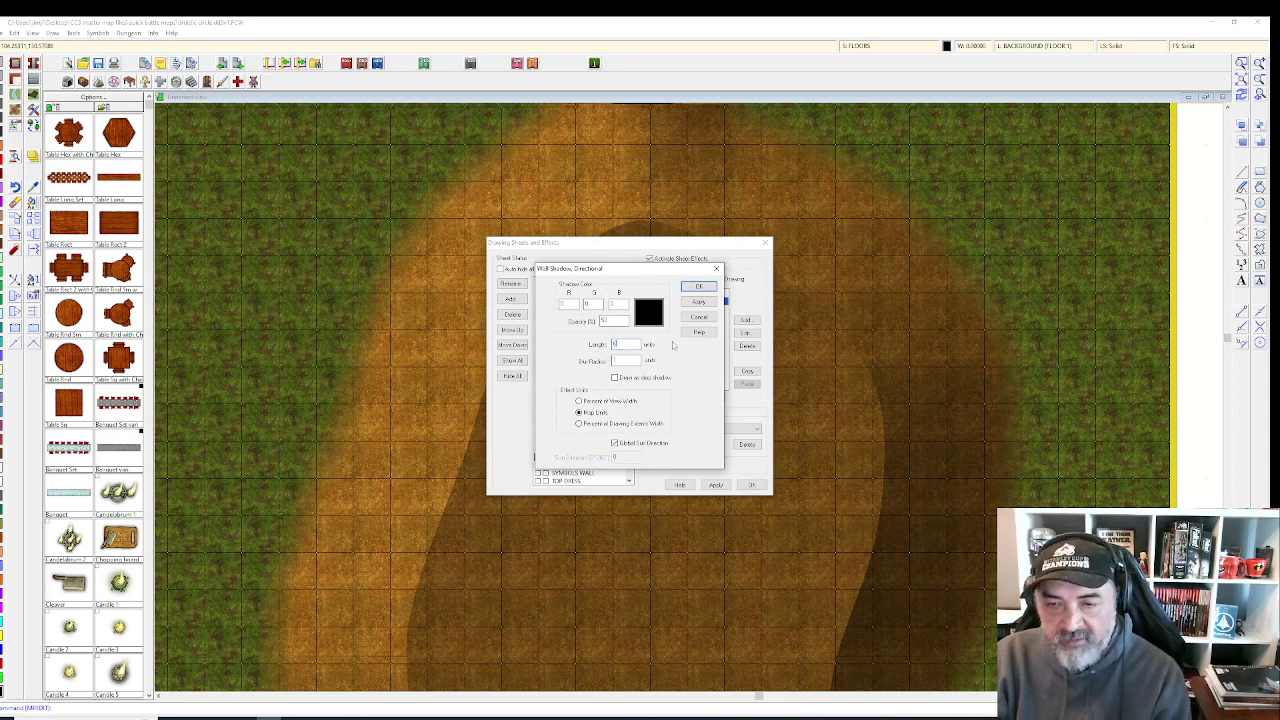
click(703, 302)
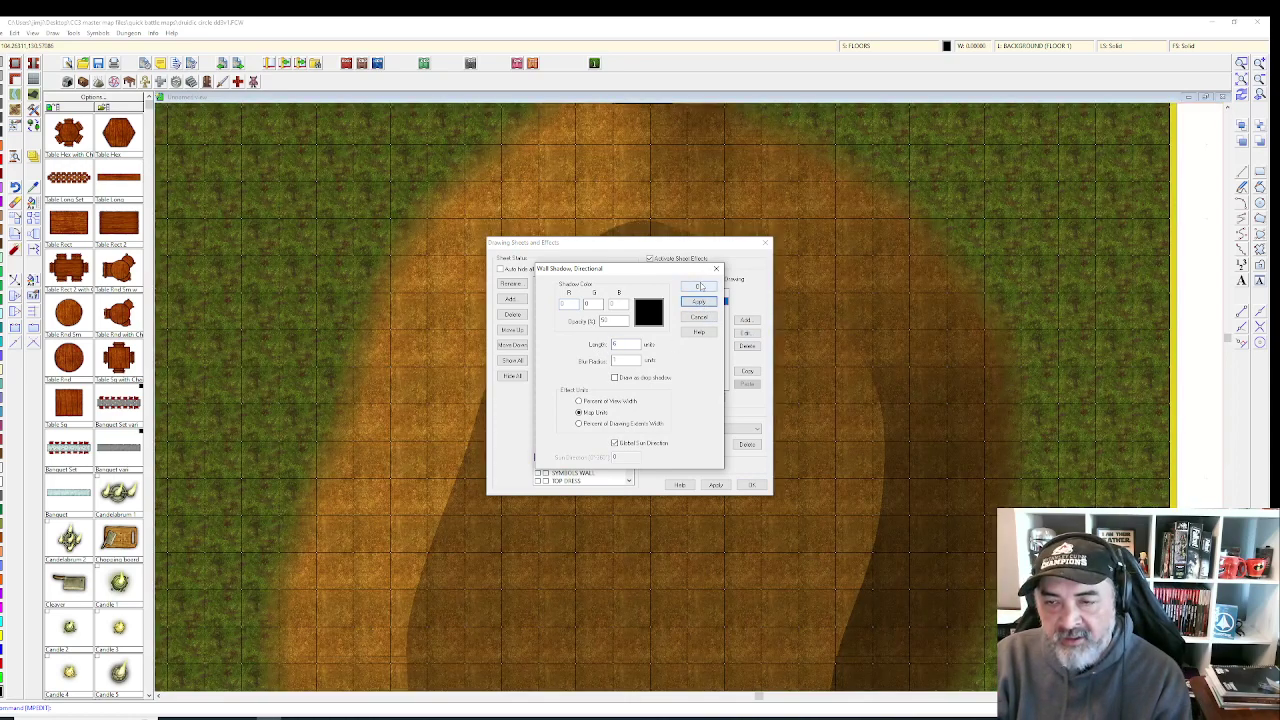
click(699, 287)
click(714, 486)
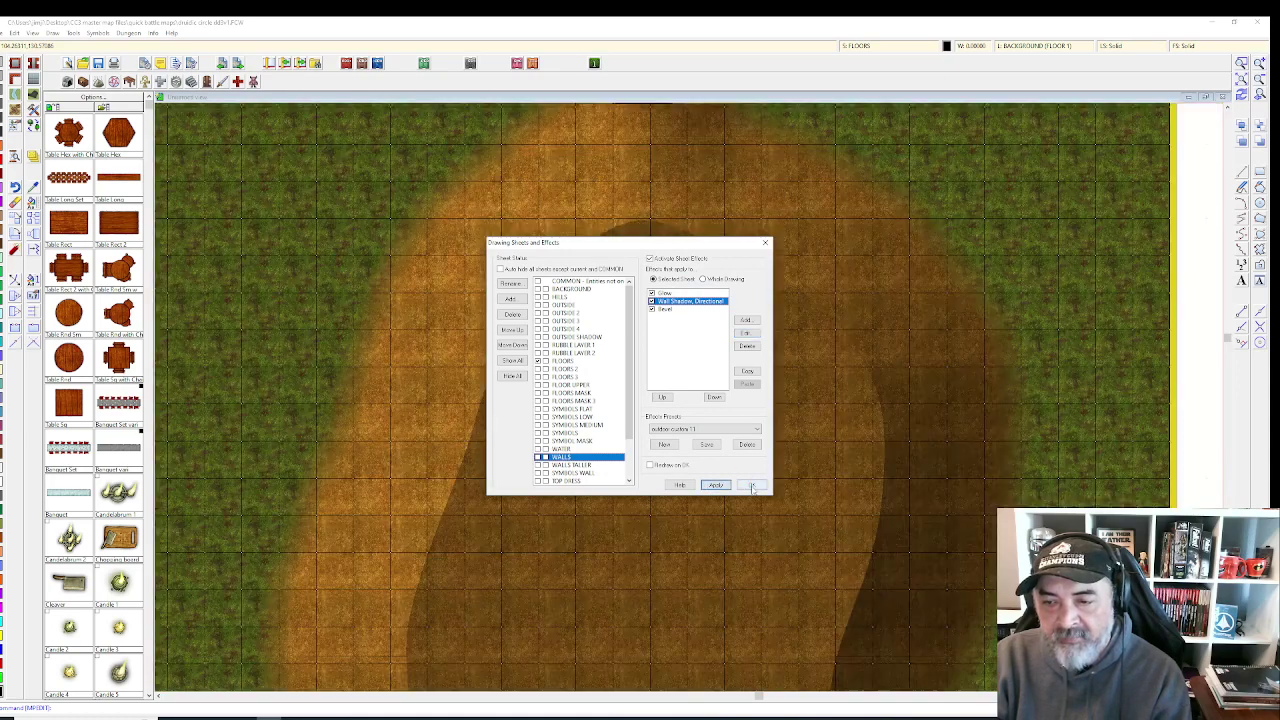
click(750, 485)
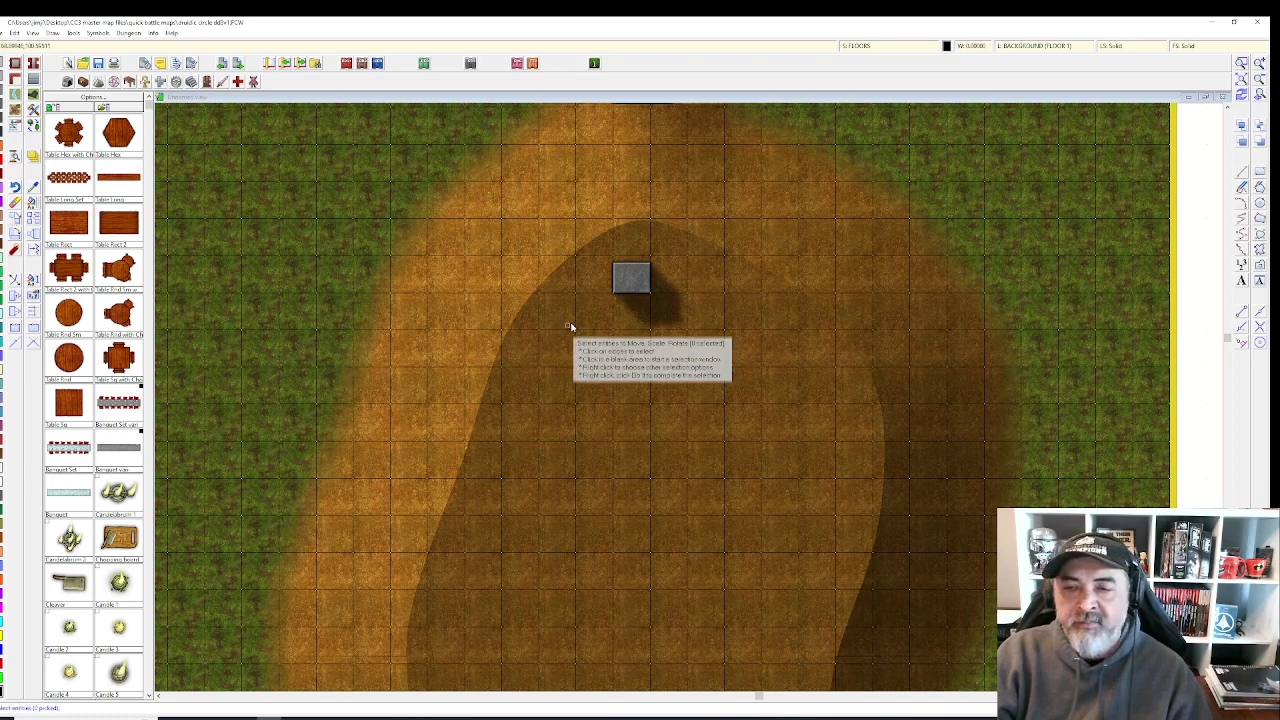
- Rotate the grey stone about 45 degrees and move it down to the upper-left edge of the hill's flat top
click(604, 293)
click(634, 298)
right_click(634, 300)
click(632, 302)
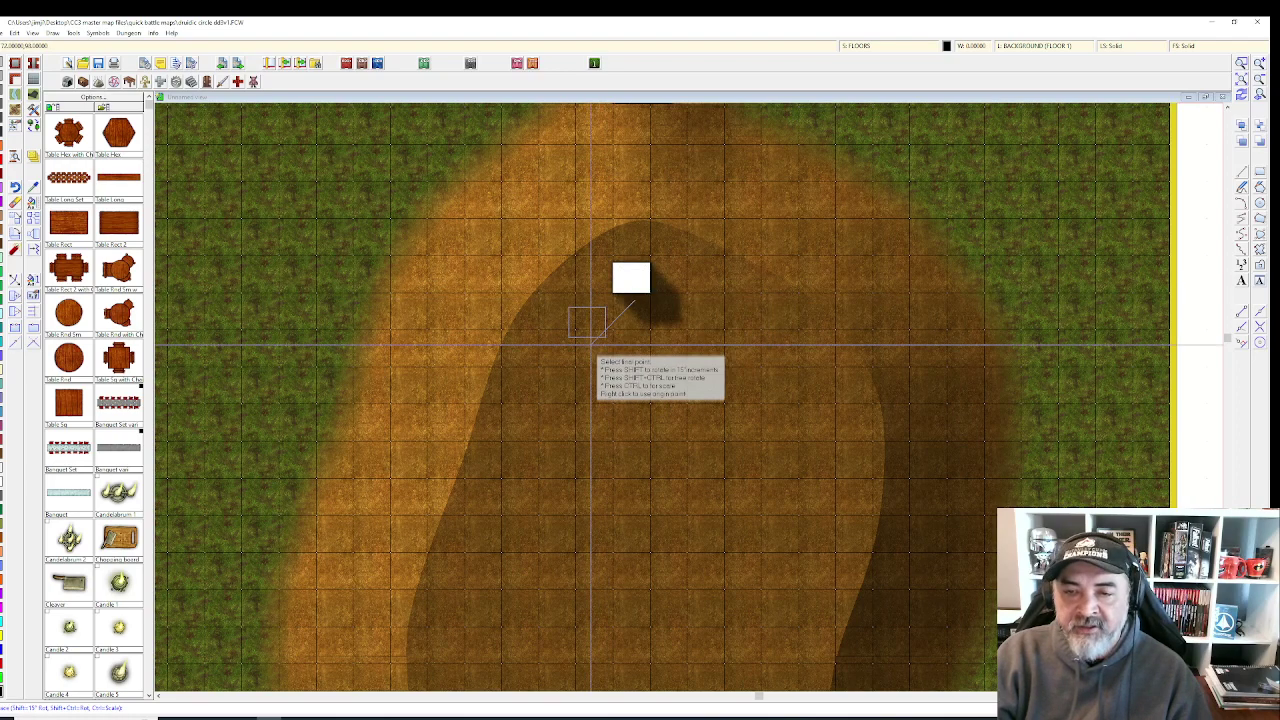
key(shift)
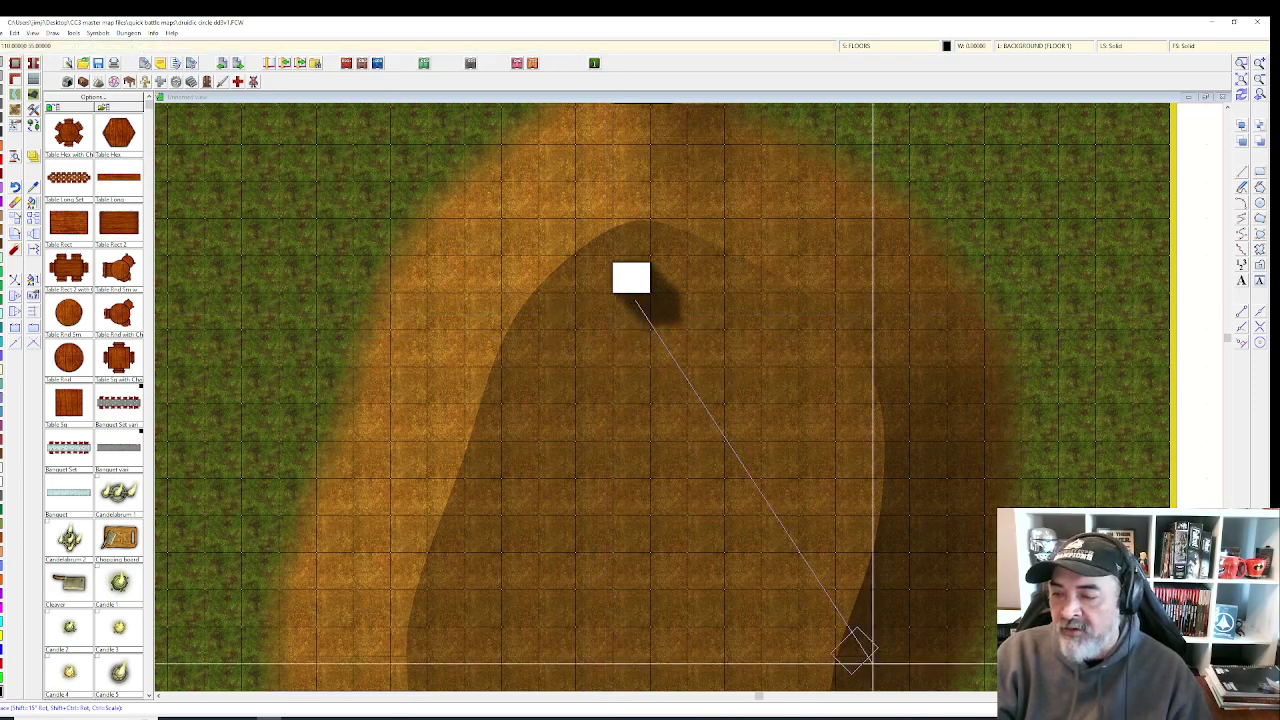
click(855, 650)
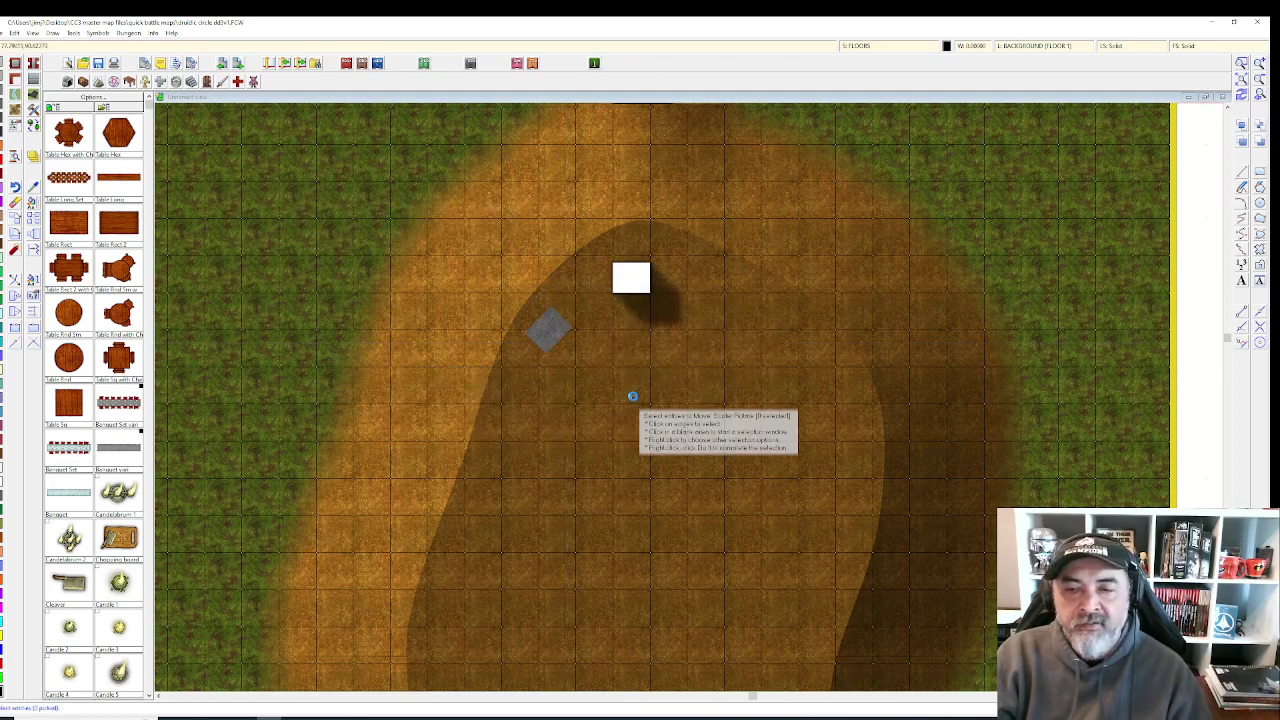
- Copy the grey stone and place the copy, rotated to follow the circle, just above and to the right of the original
scroll(634, 395, up, 1)
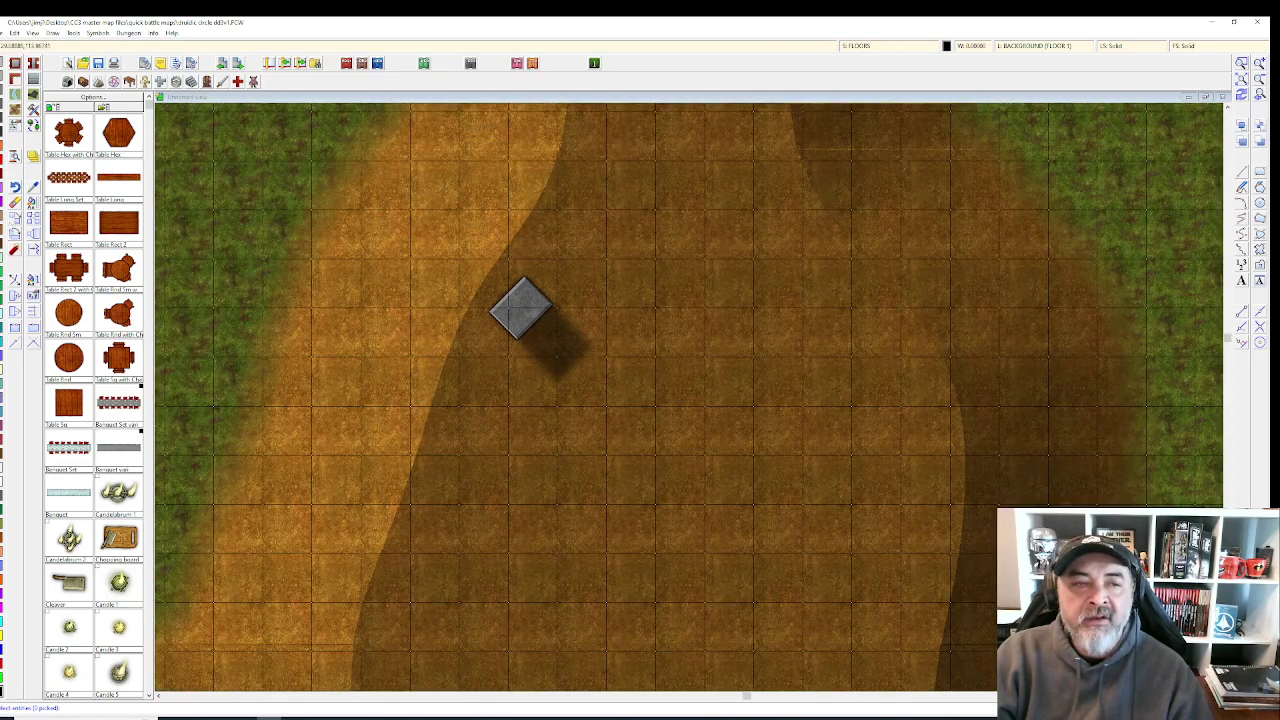
click(508, 304)
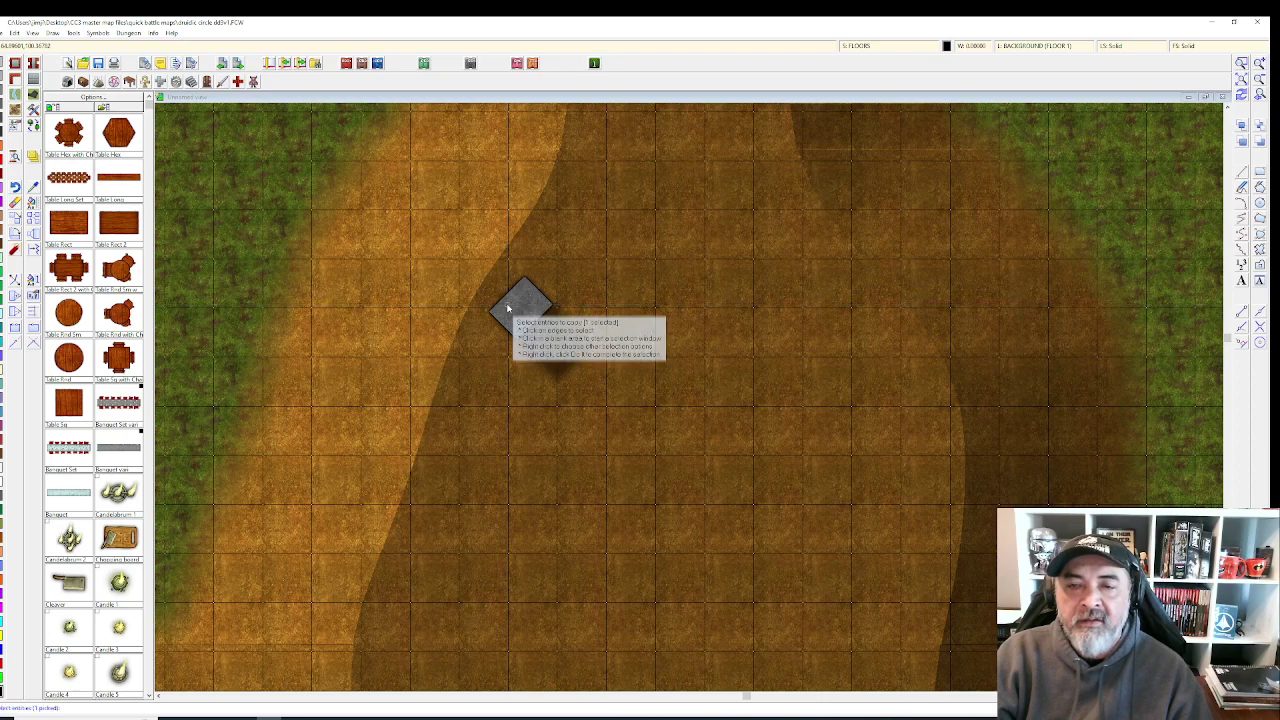
key(d)
click(508, 305)
key(shift)
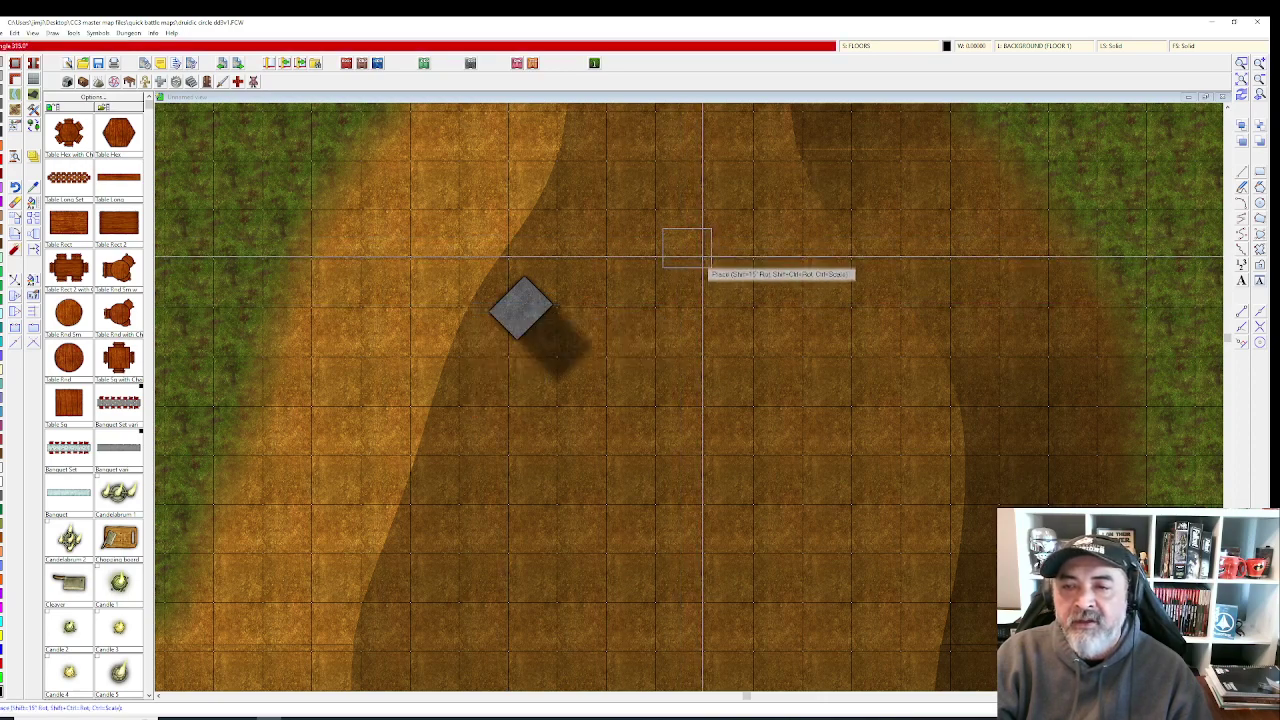
key(shift)
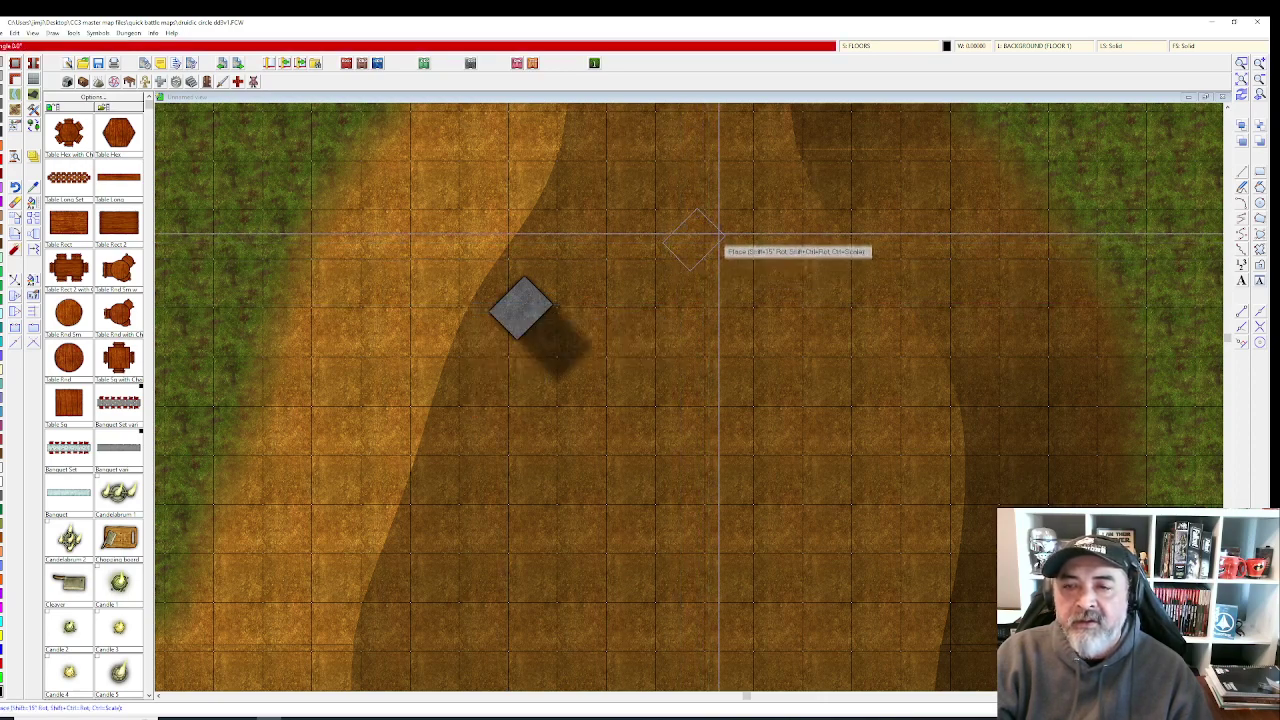
key(shift)
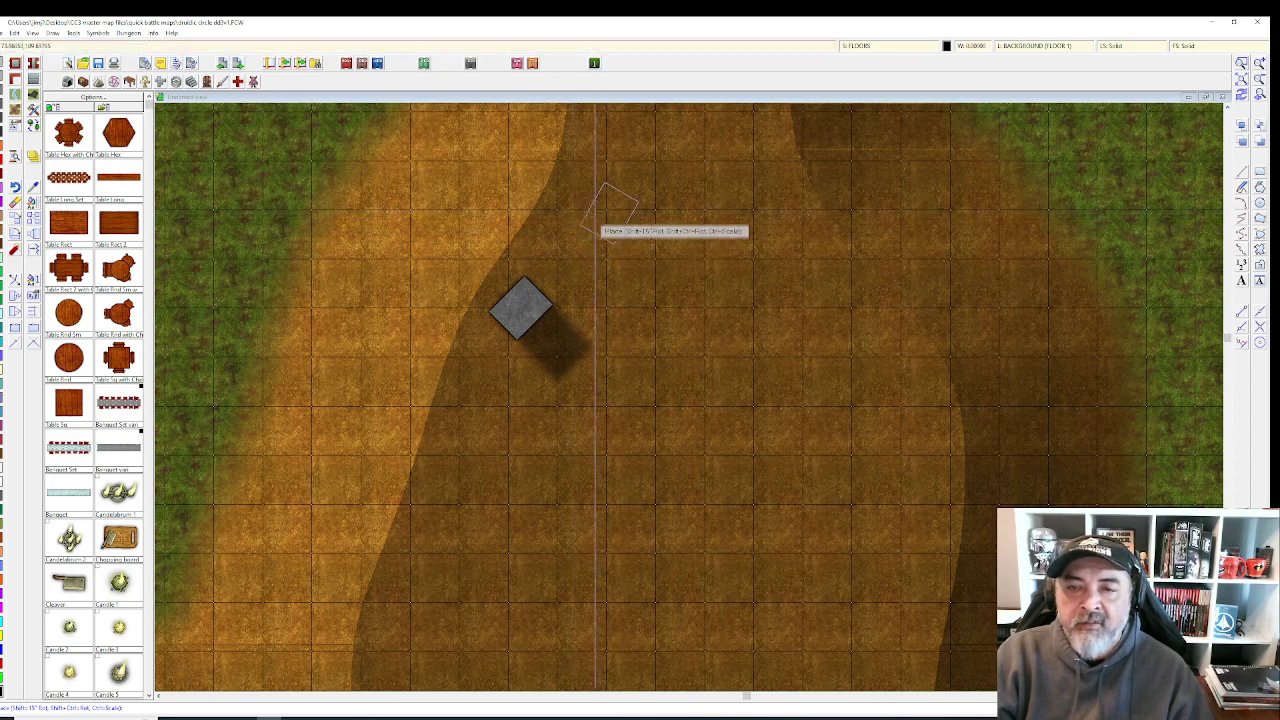
click(573, 208)
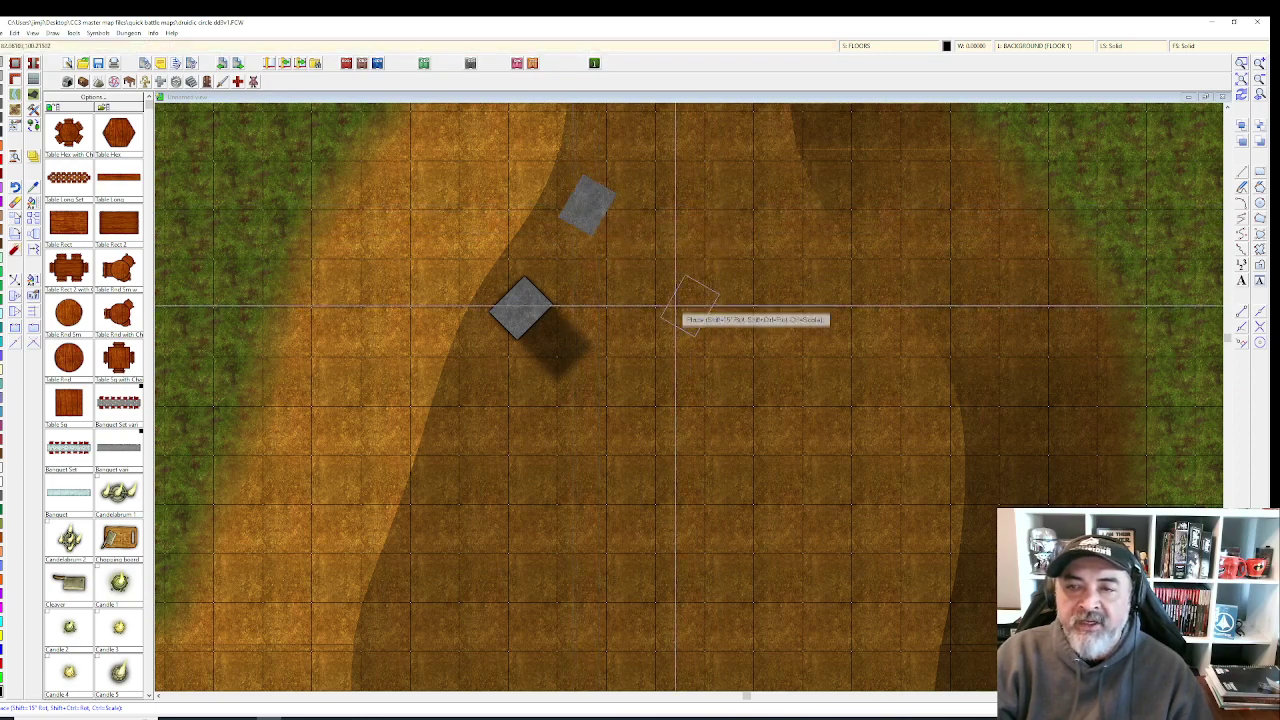
- Place two more copies of the grey stone along the upper-right arc of the circle, rotated to follow the curve
scroll(668, 308, up, 2)
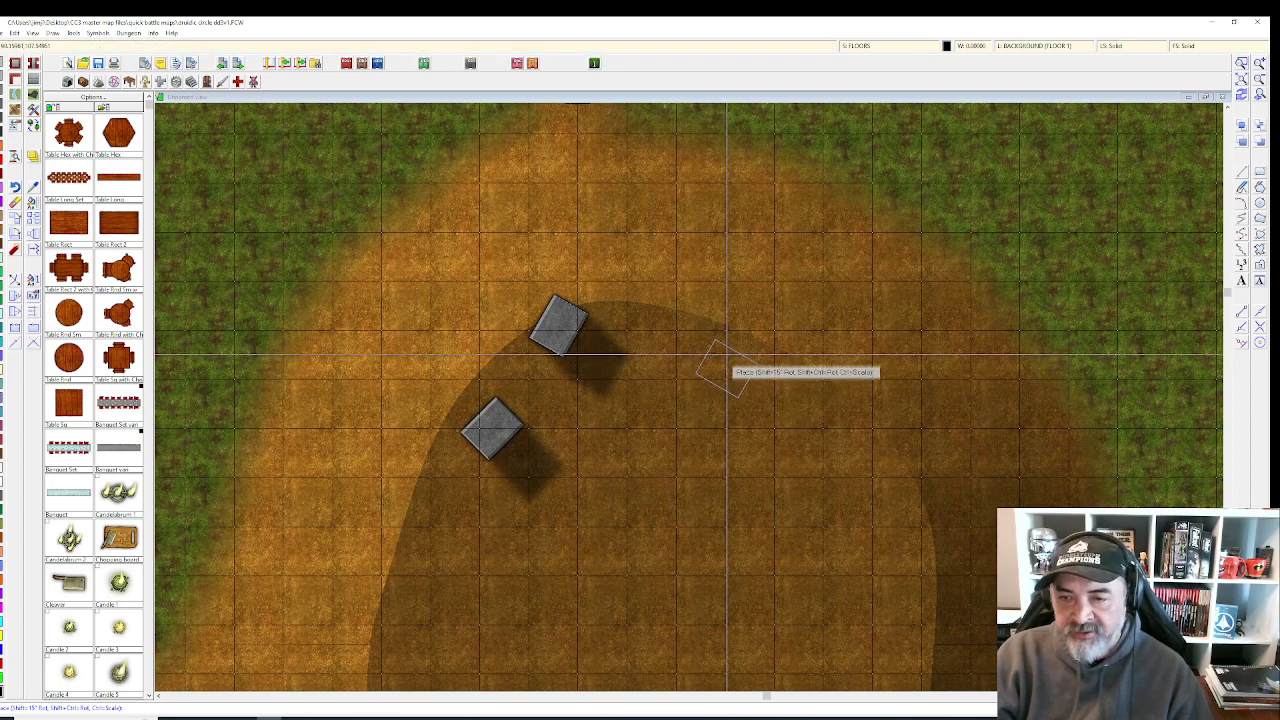
key(shift)
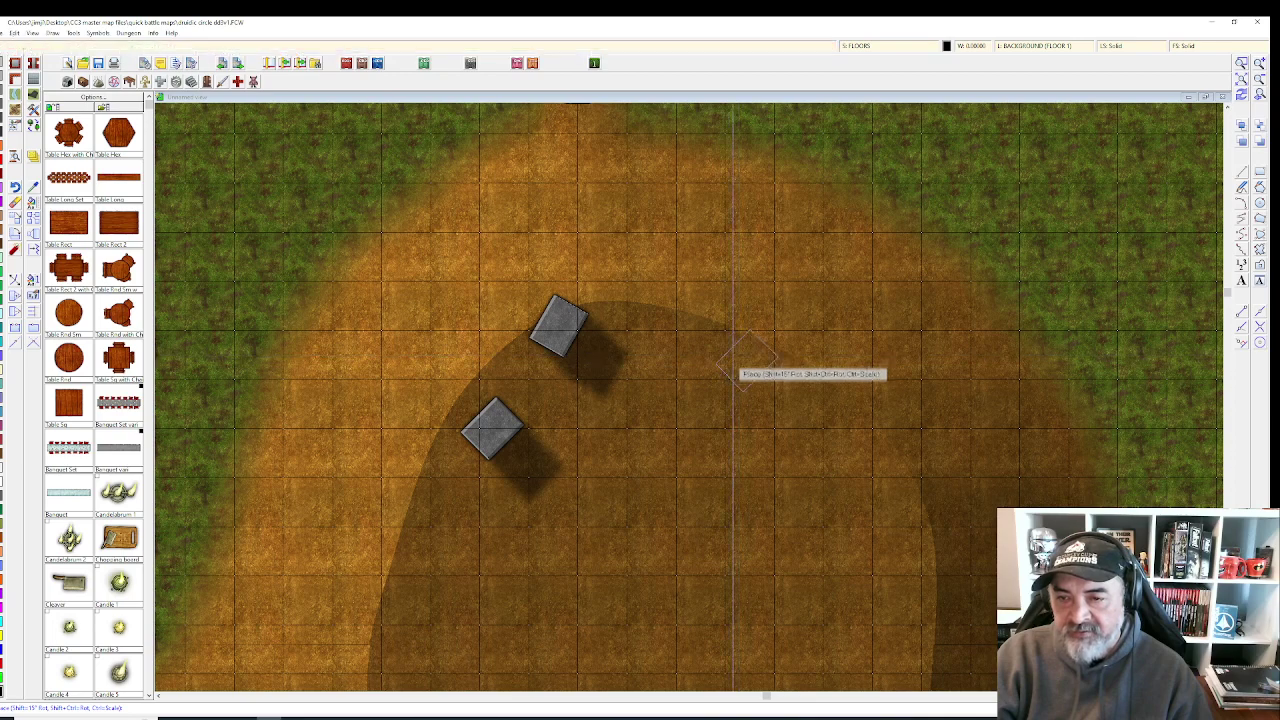
key(shift)
key(shift)
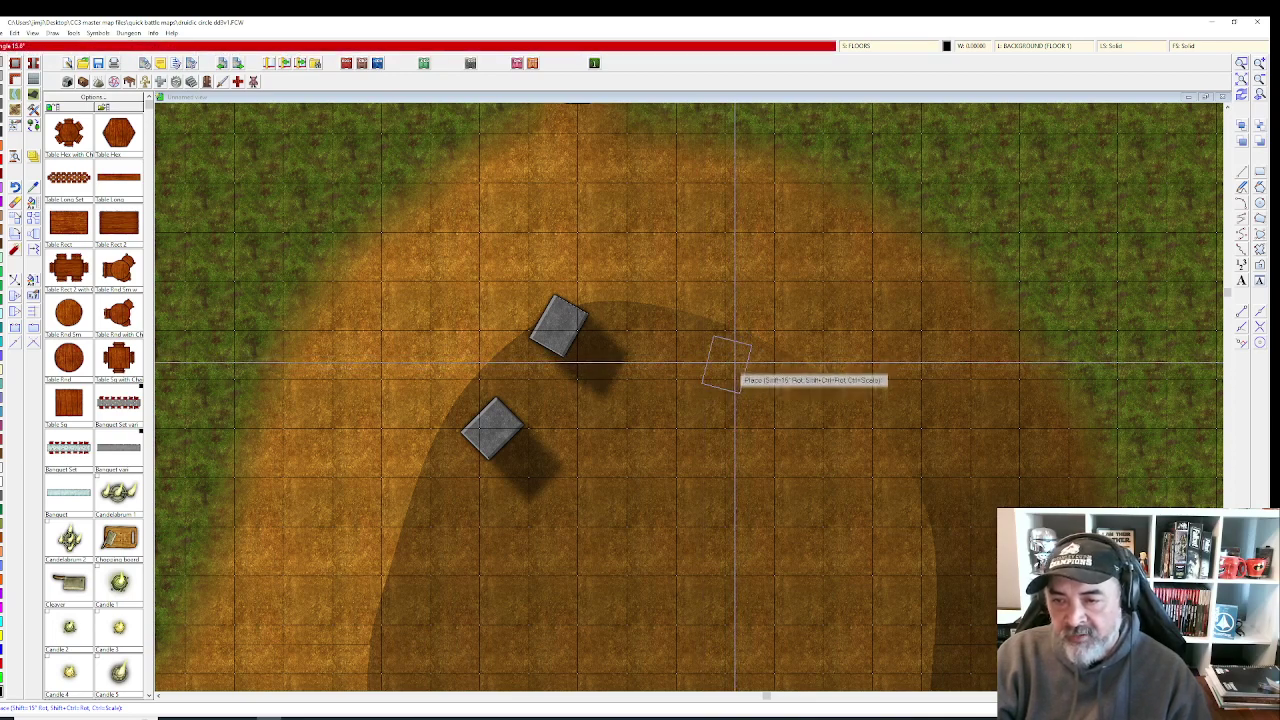
click(727, 370)
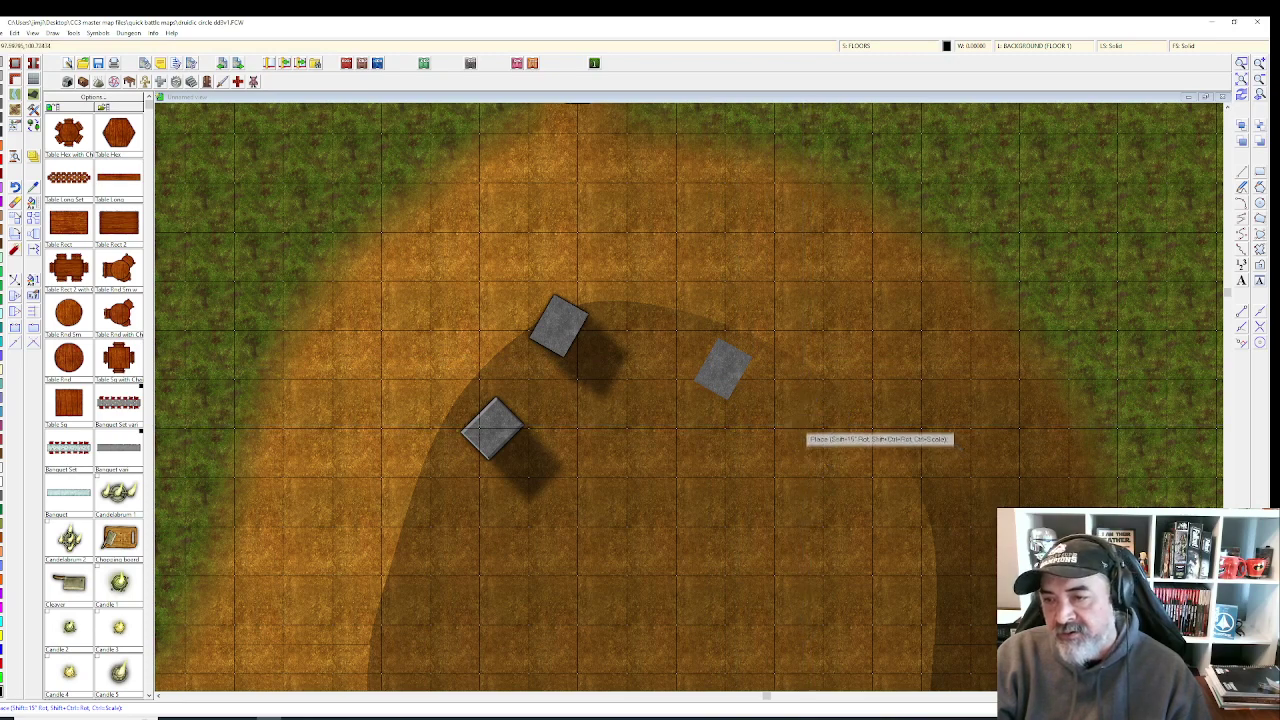
click(800, 425)
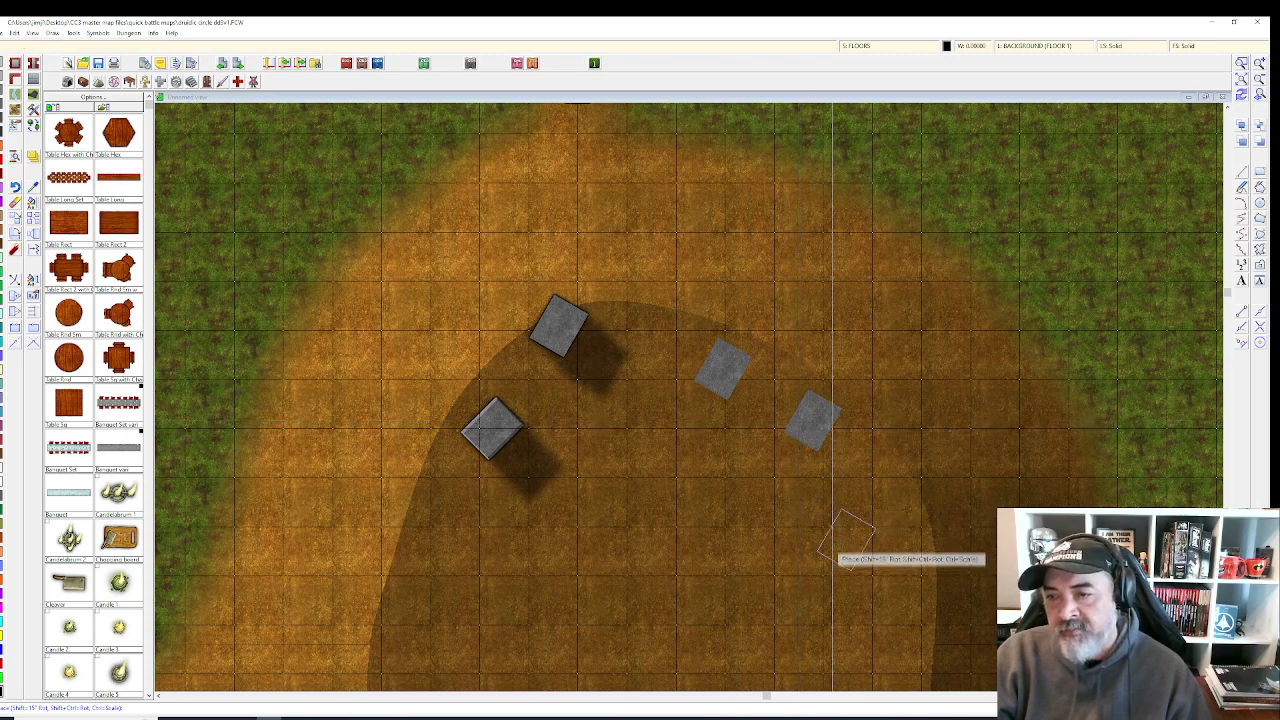
- Place two further rotated copies of the stone, one below the other, on the right side of the circle and finish copying
scroll(790, 395, down, 3)
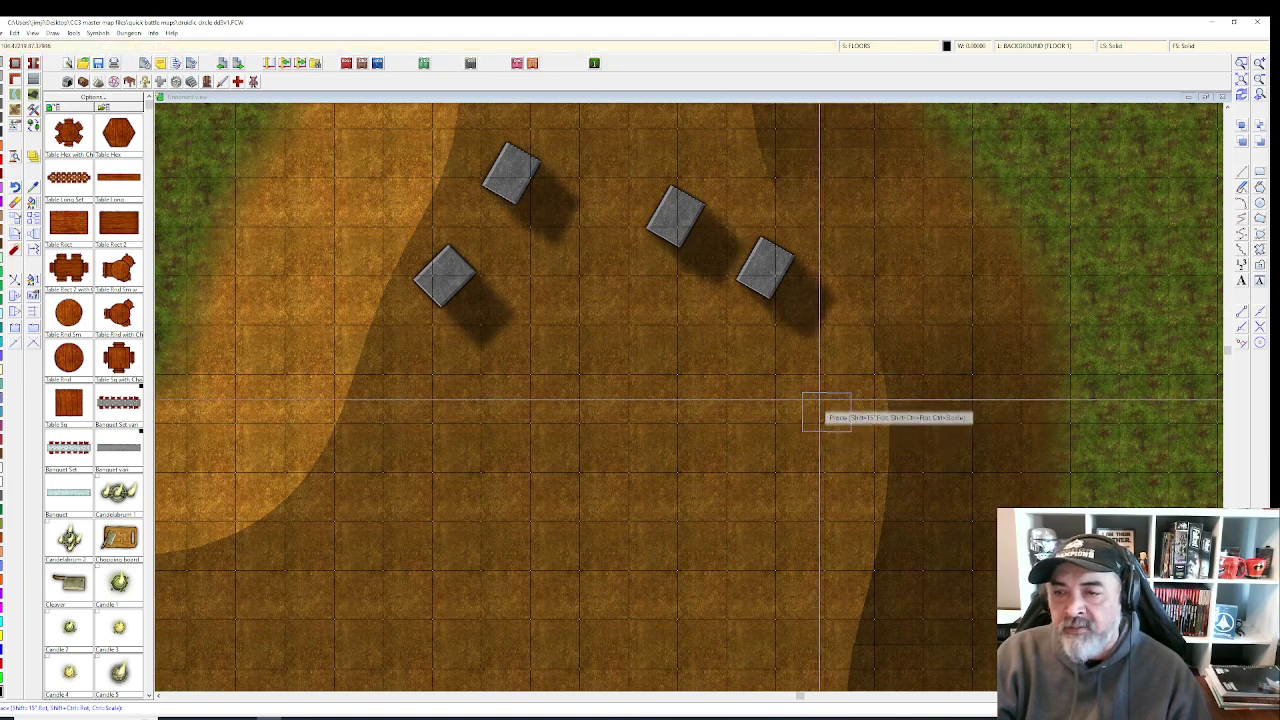
key(ctrl+shift)
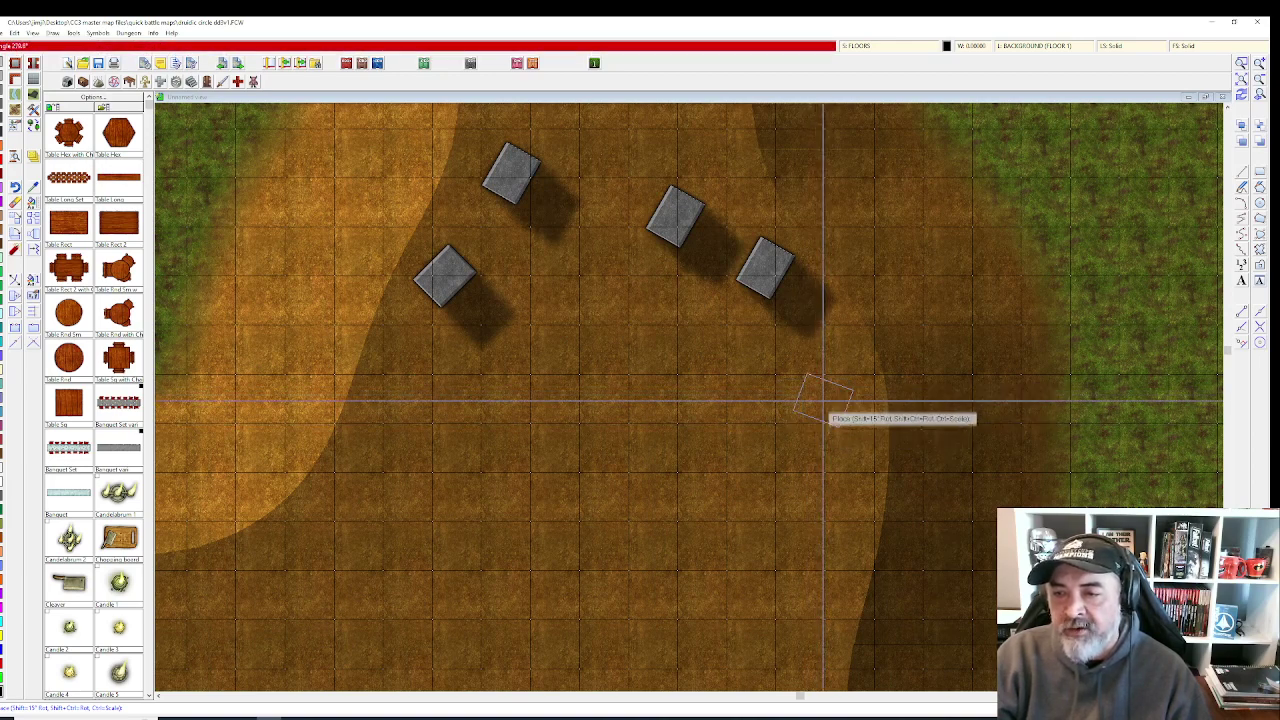
click(826, 400)
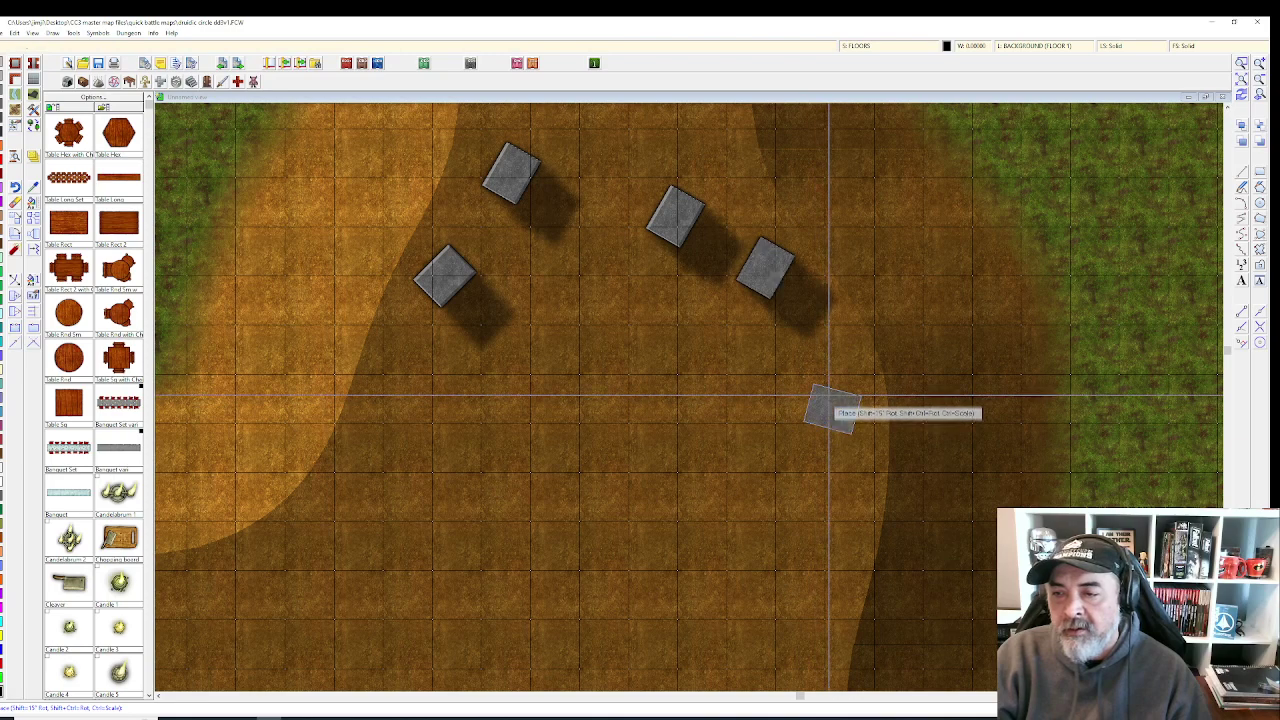
click(811, 490)
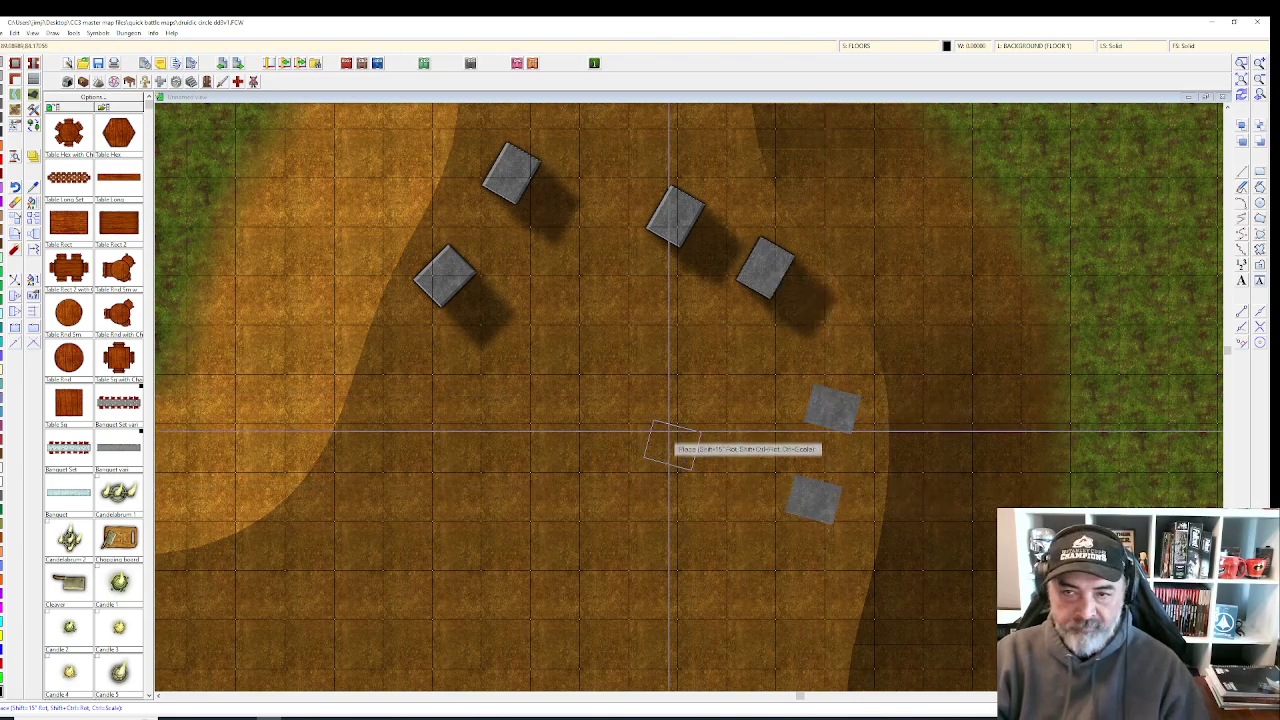
right_click(669, 432)
scroll(669, 430, down, 1)
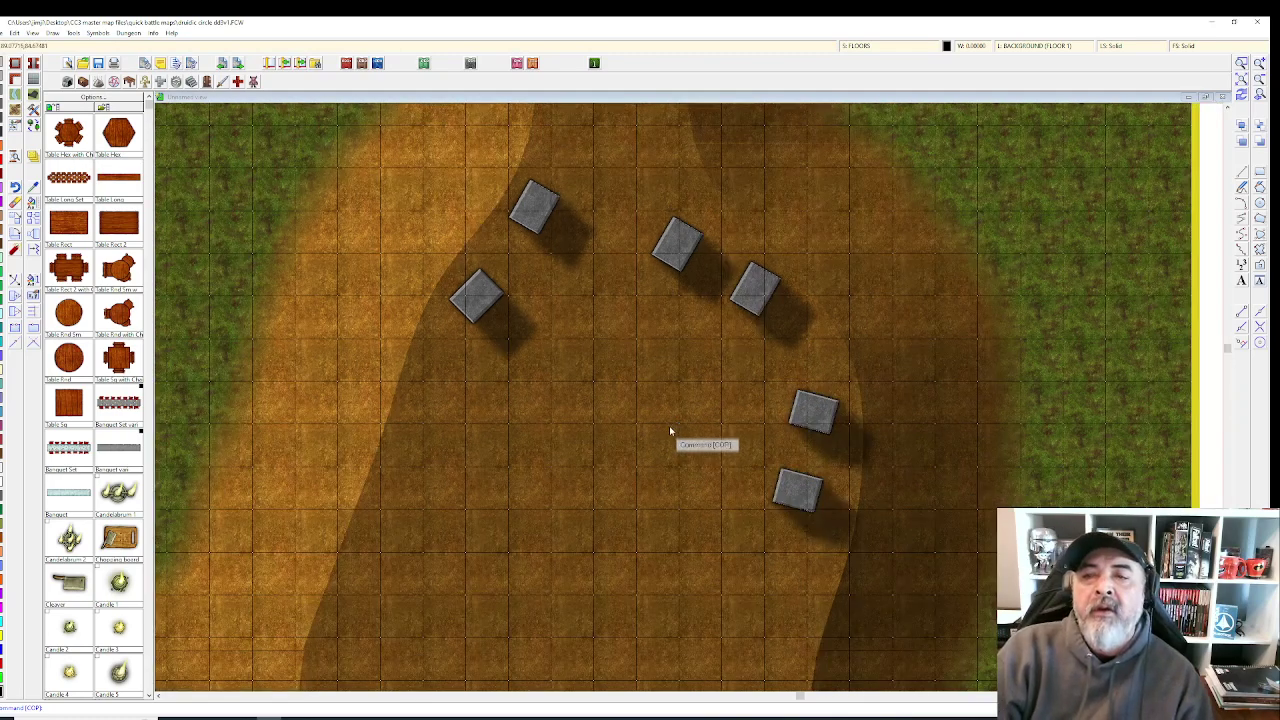
- Rotate the uppermost stone on the circle's upper-left arc so that it follows the curve, keeping it near its original spot
click(15, 222)
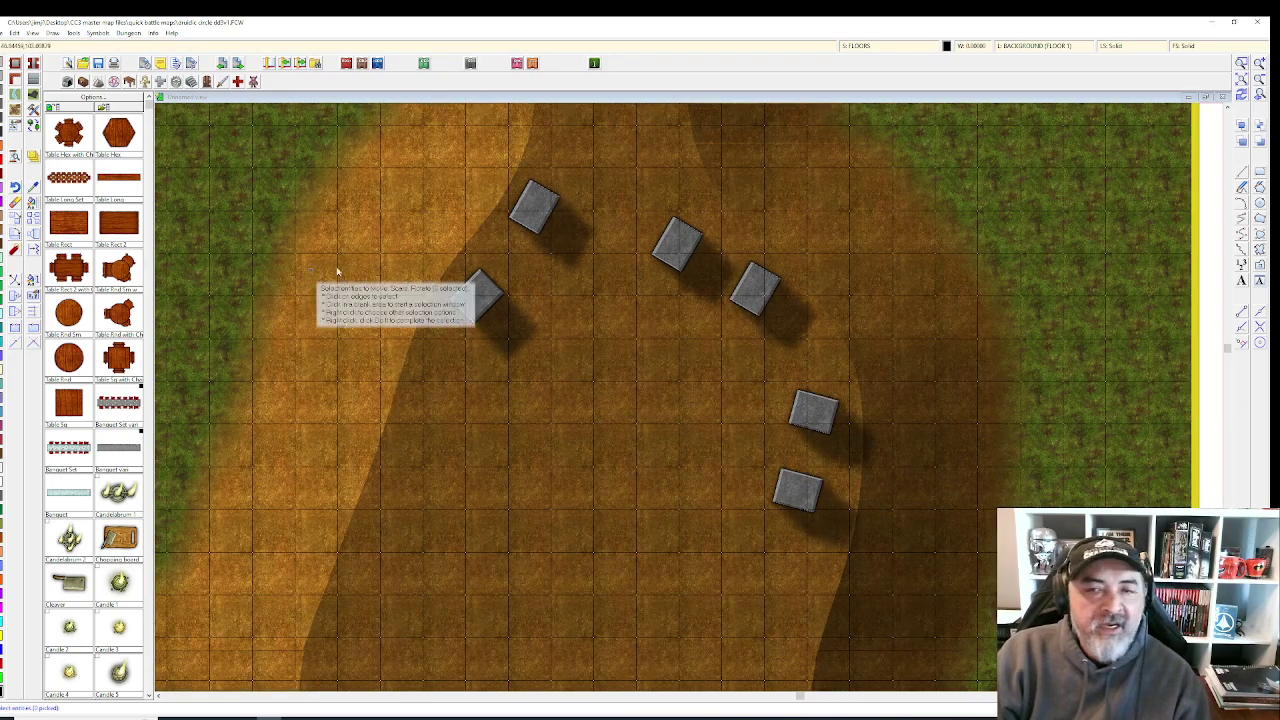
click(560, 199)
right_click(560, 199)
click(561, 200)
click(562, 201)
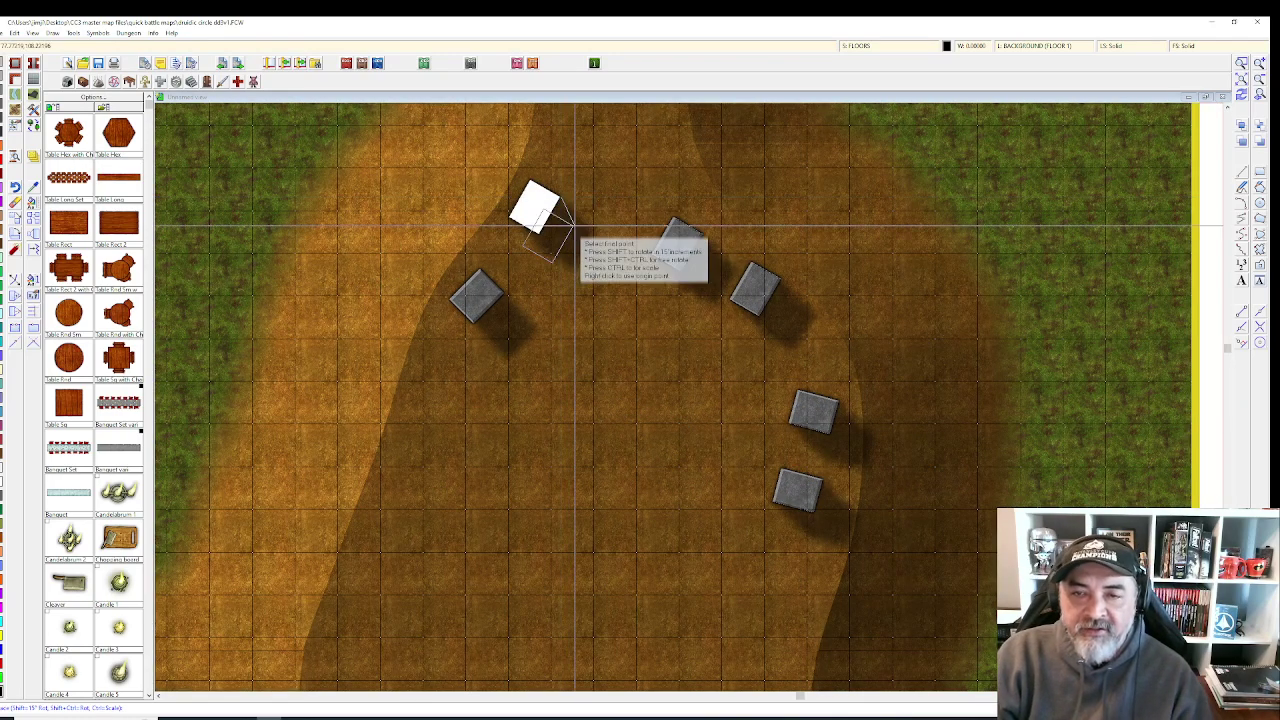
key(shift)
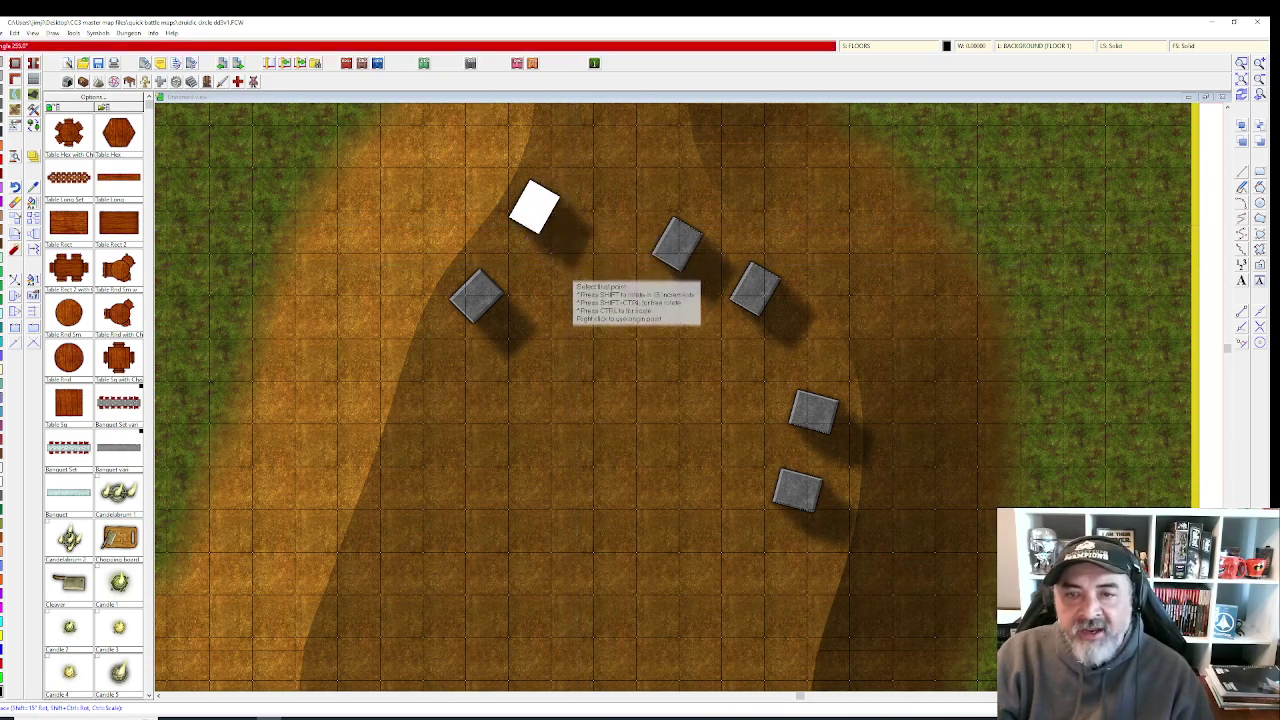
click(541, 240)
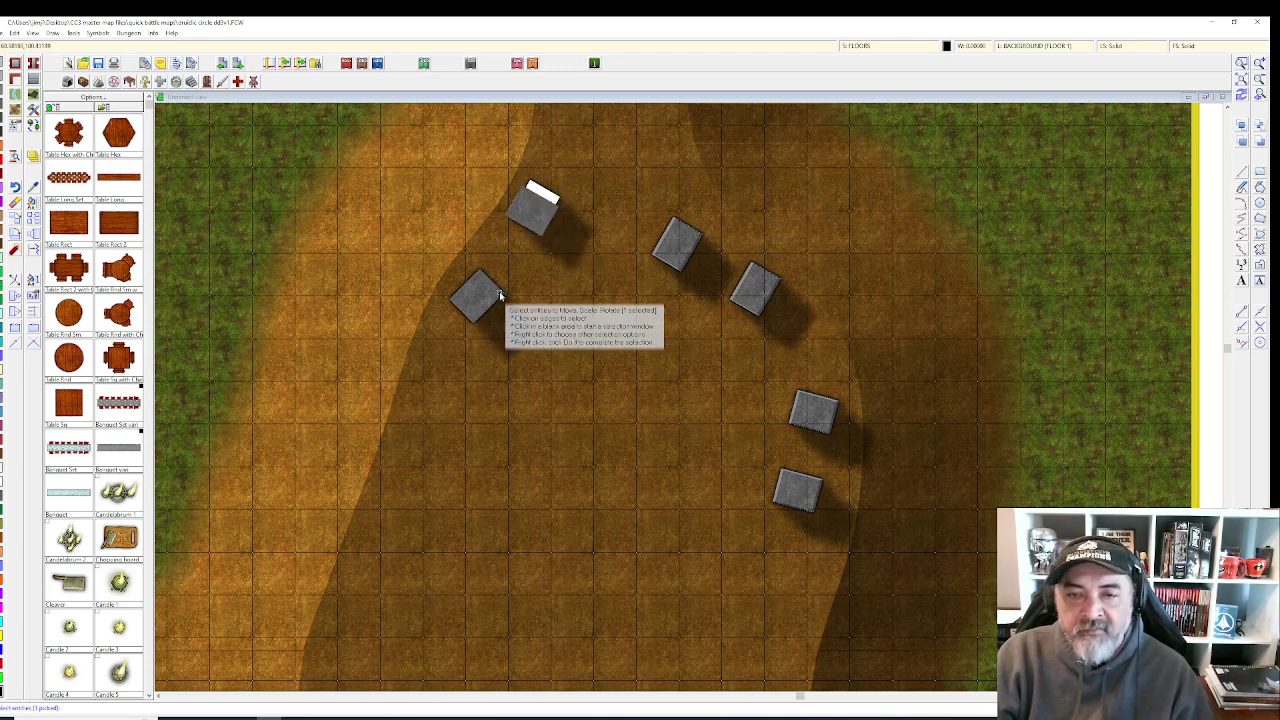
- Rotate the lower stone of the upper-left pair to follow the circle and move it slightly up
click(500, 295)
click(495, 266)
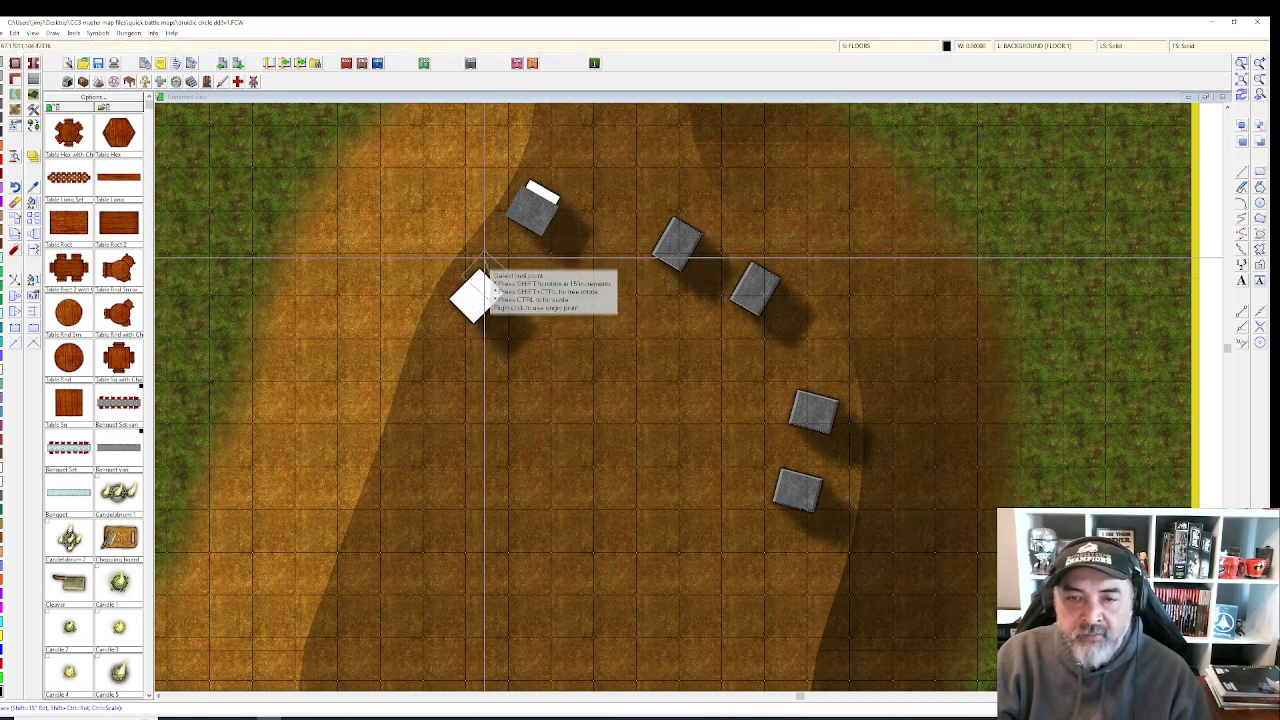
click(474, 268)
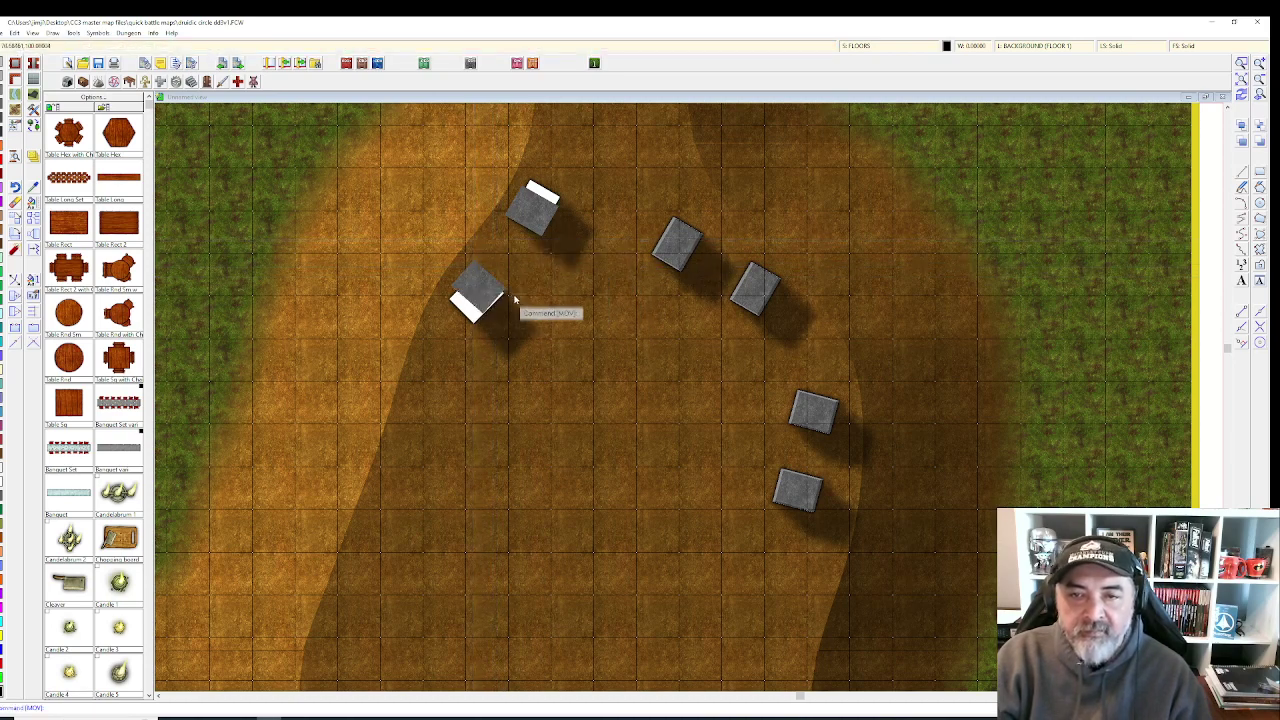
scroll(531, 265, down, 1)
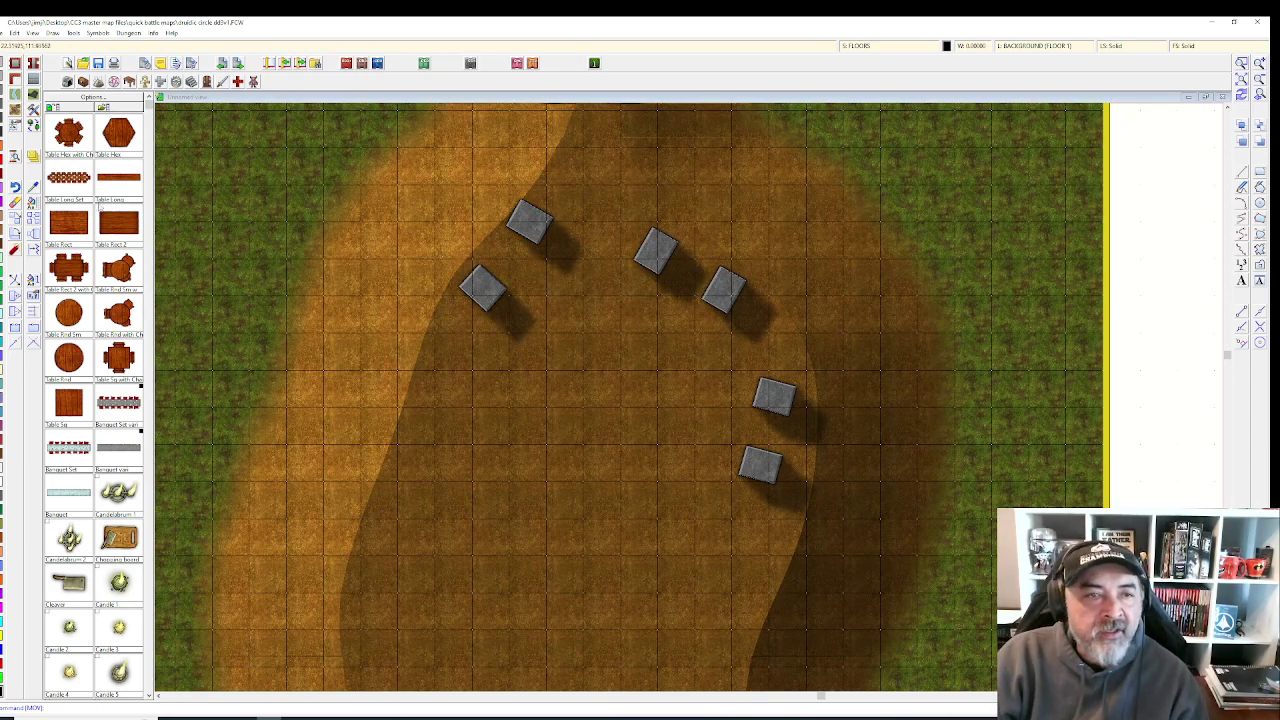
- Deactivate the sheet effects for the drawing
click(868, 45)
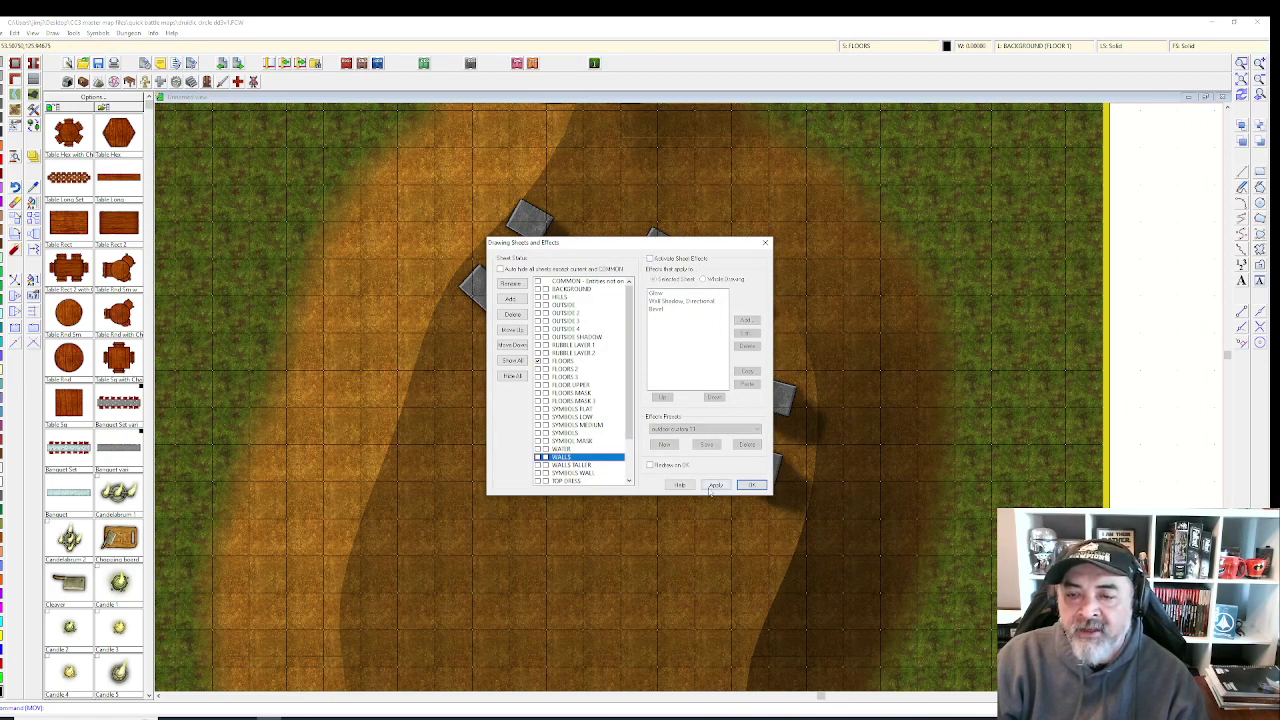
click(715, 485)
key(Return)
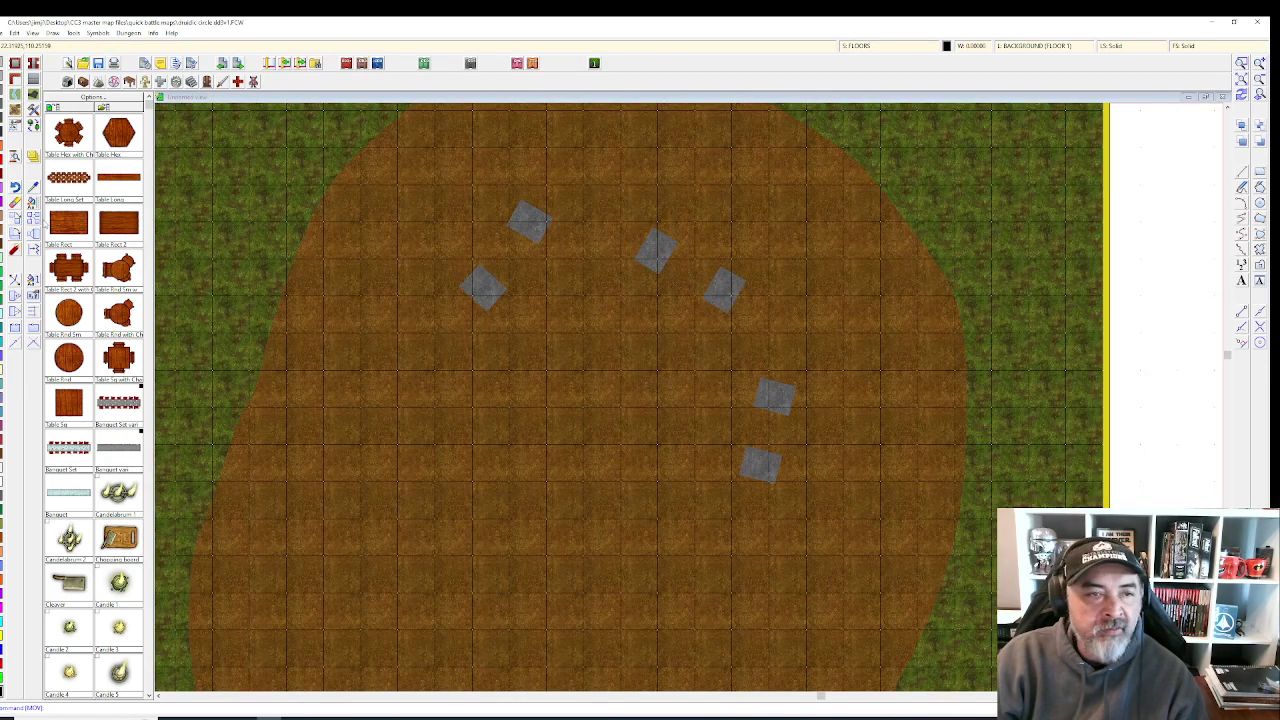
- Copy the lower stone of the upper-left pair and place two nearly level copies down the left side of the circle
right_click(506, 320)
click(496, 309)
click(481, 303)
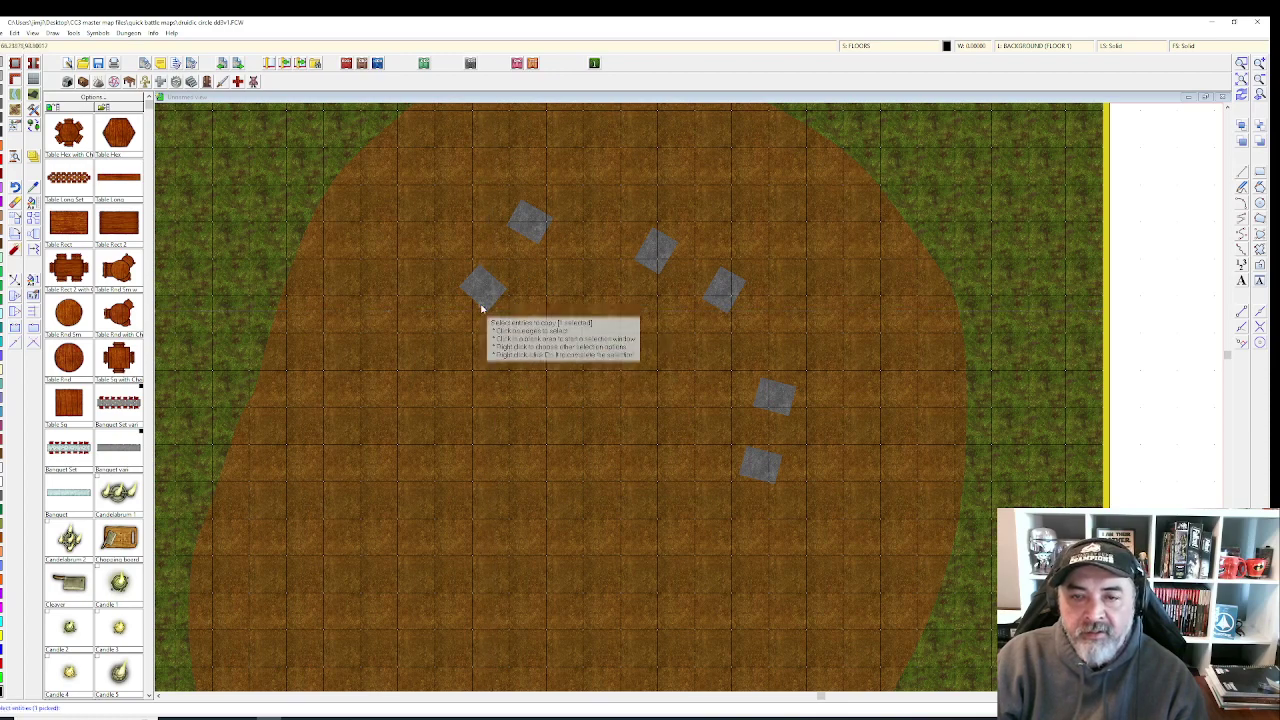
right_click(481, 306)
click(481, 307)
click(478, 306)
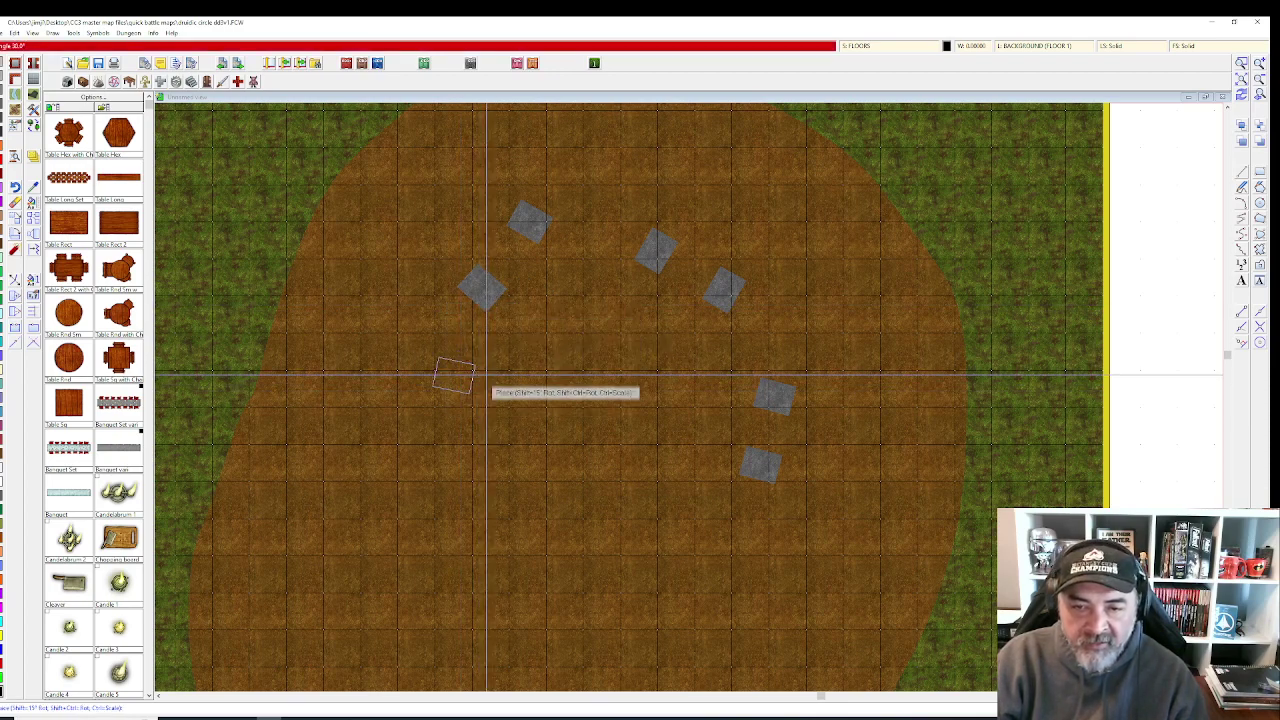
key(ctrl+shift)
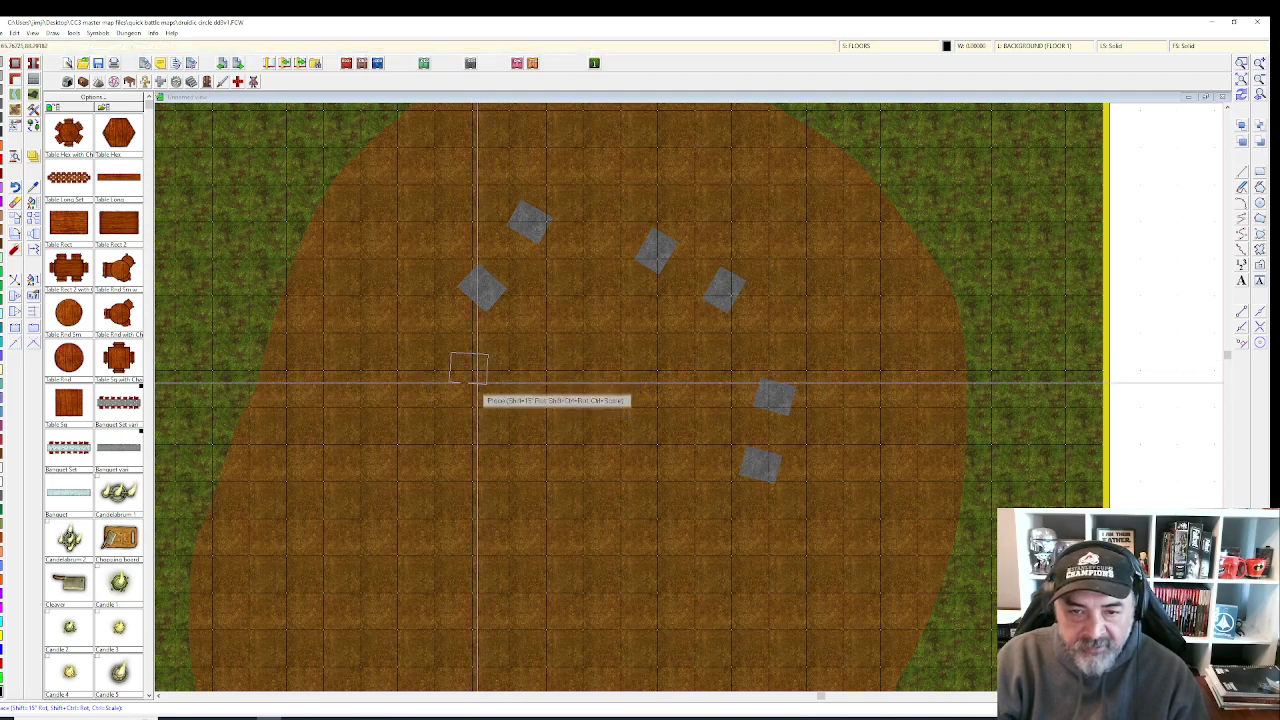
click(465, 395)
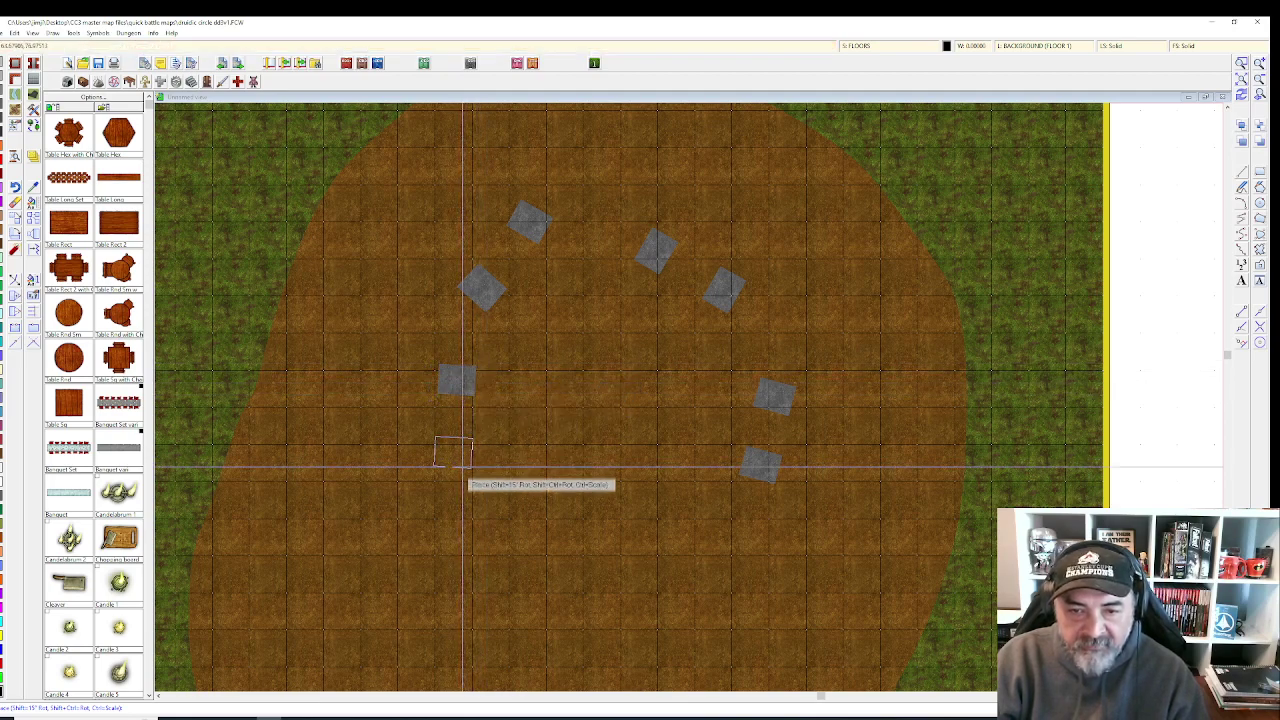
click(465, 467)
- Place four more rotated copies to close the ring, two on the lower-left arc and two on the lower-right arc
key(shift)
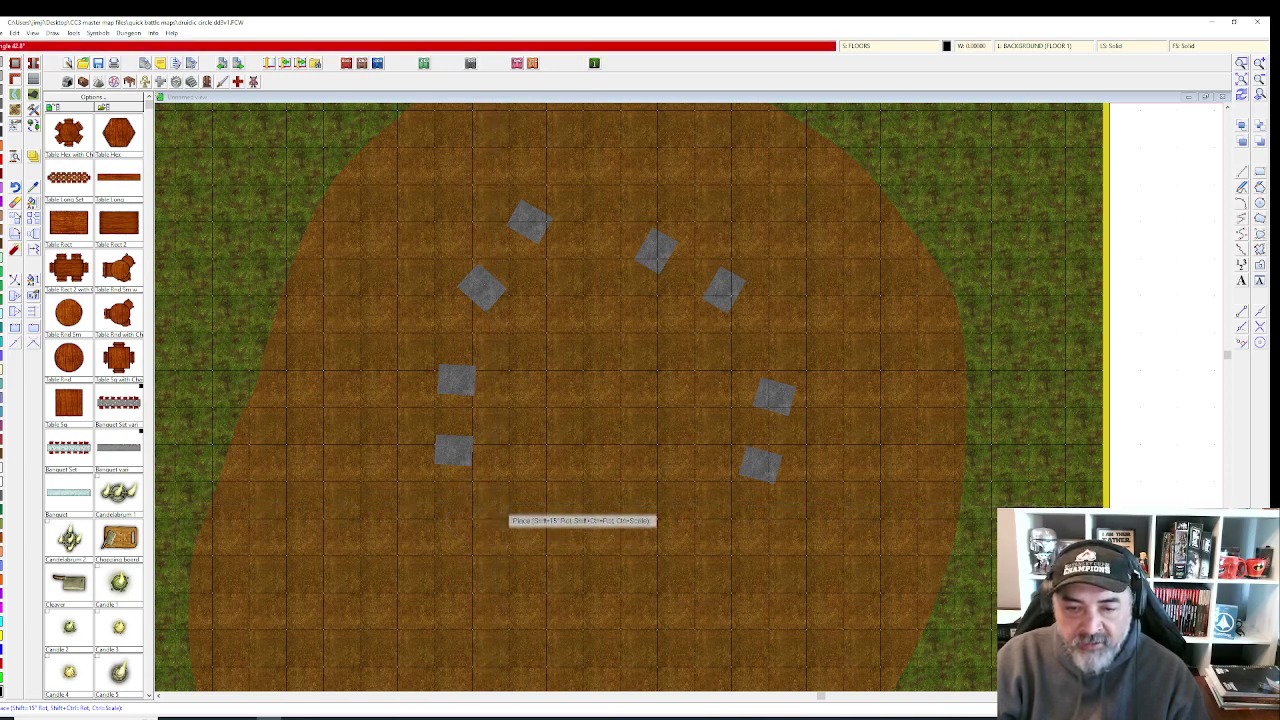
click(500, 545)
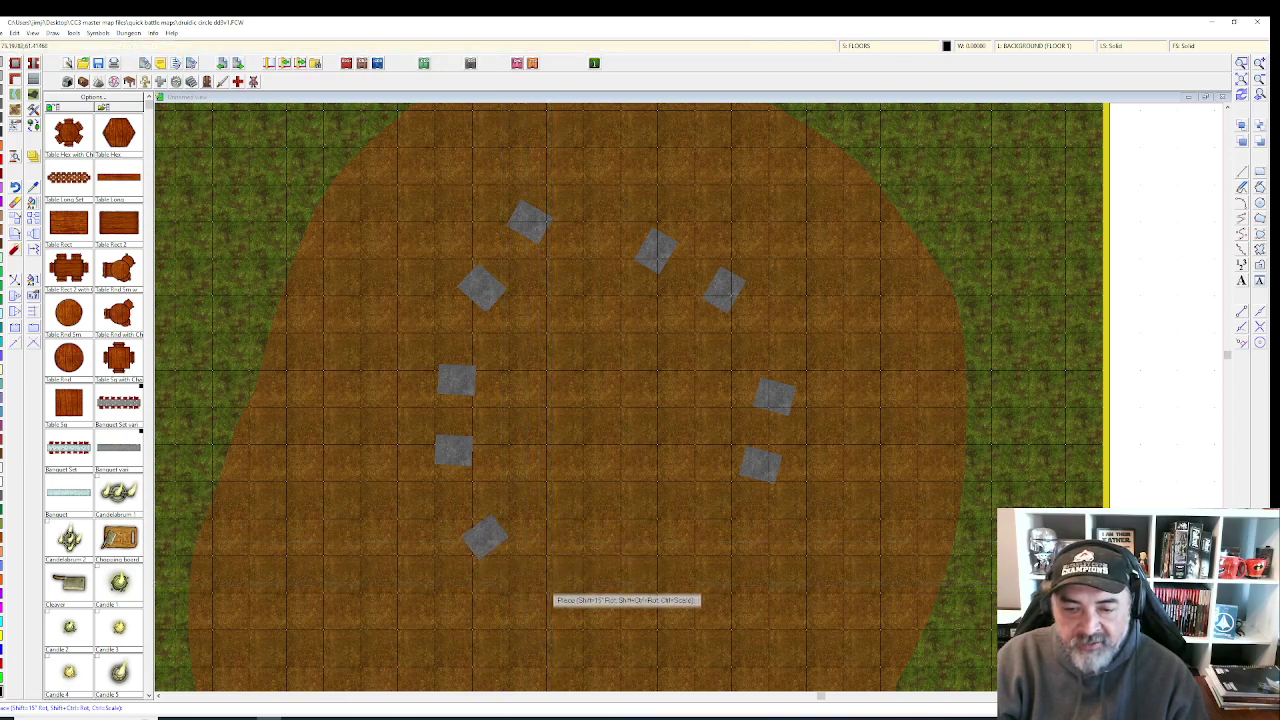
click(550, 585)
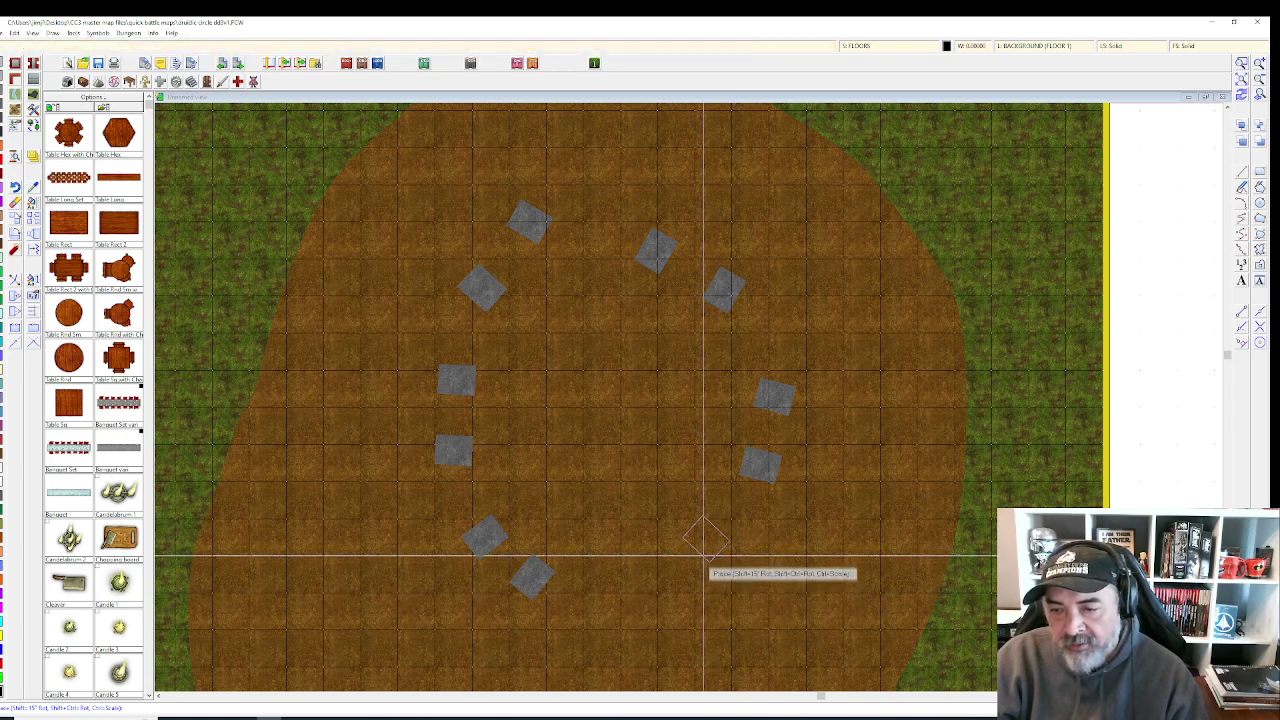
click(697, 550)
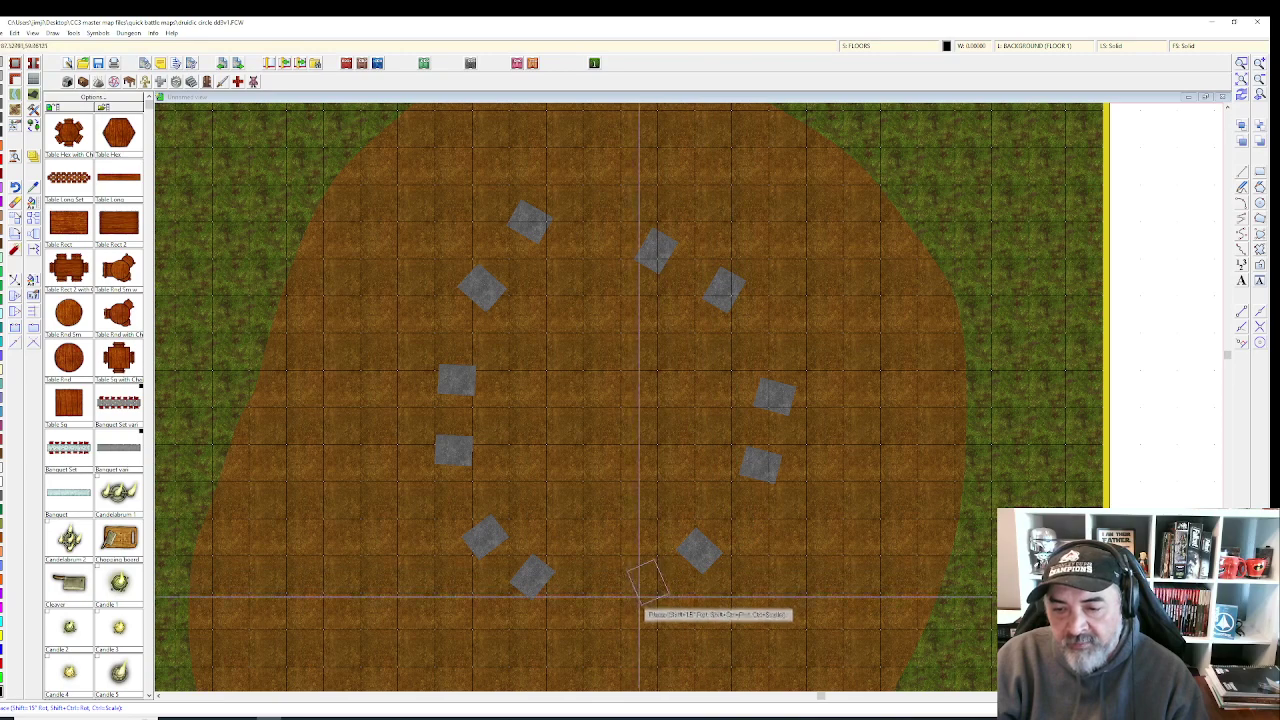
key(ctrl+shift)
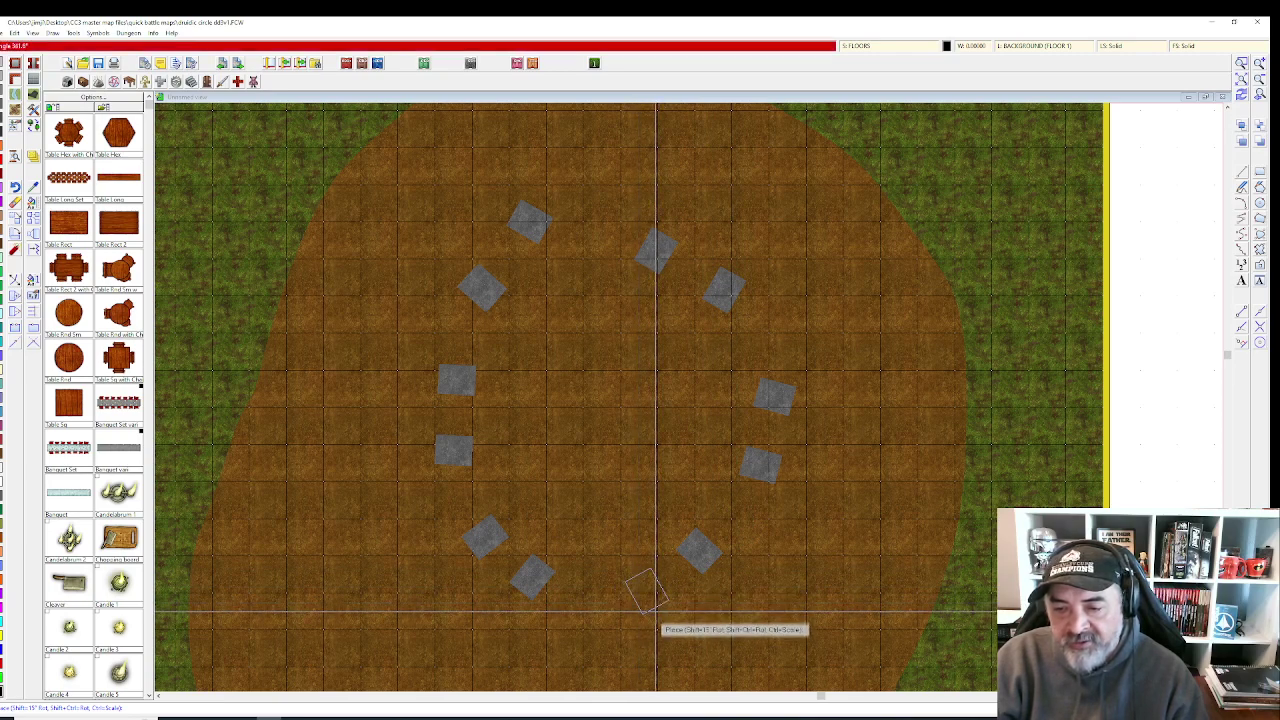
click(655, 607)
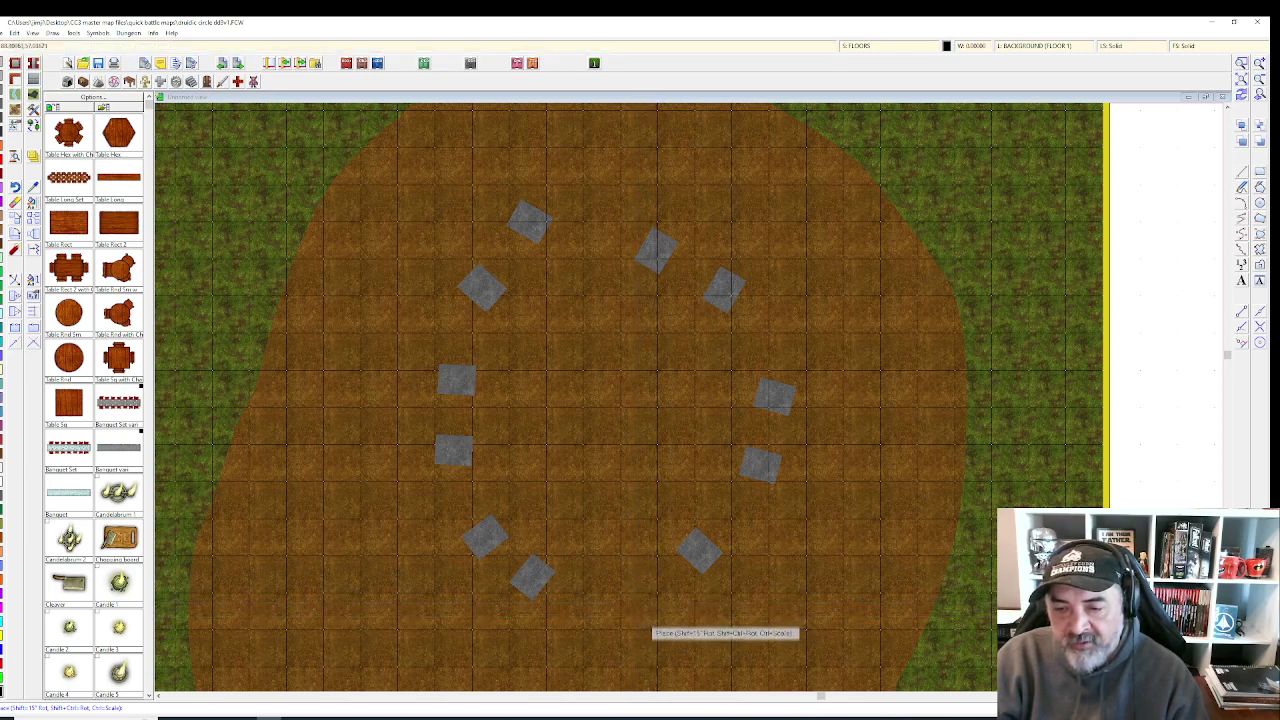
- Activate the sheet effects again and apply them to the drawing
click(886, 48)
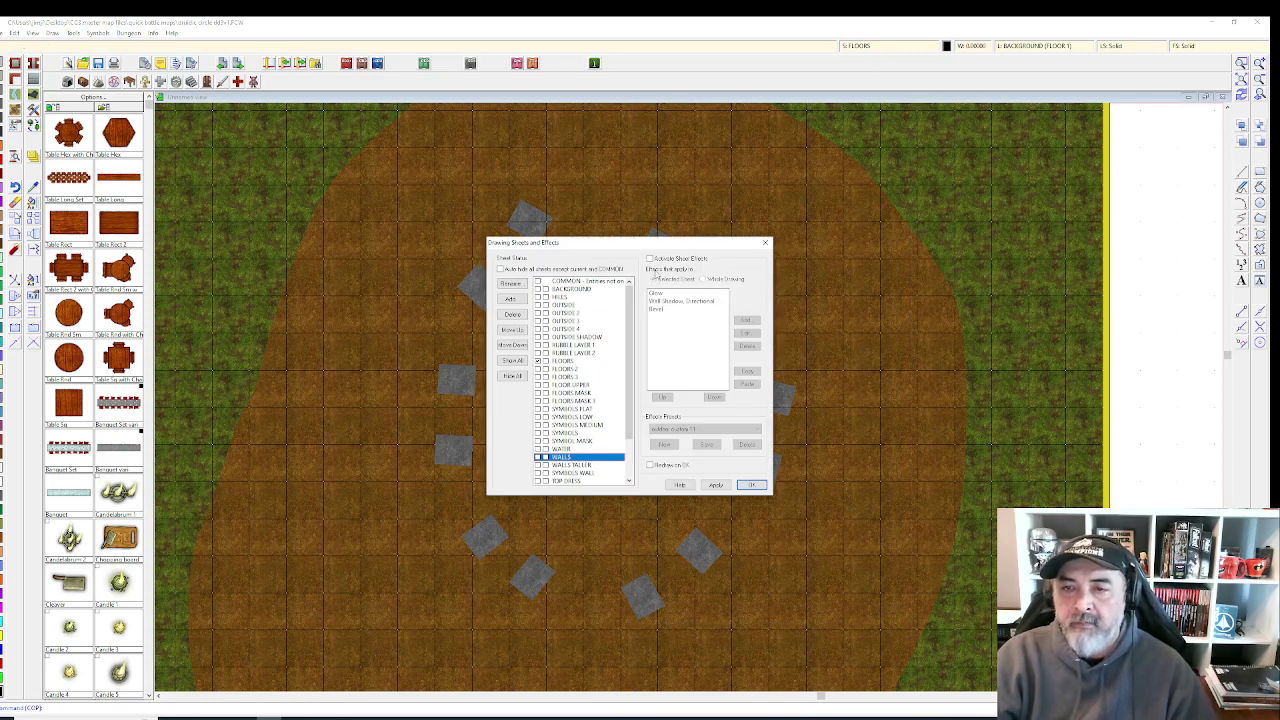
click(716, 485)
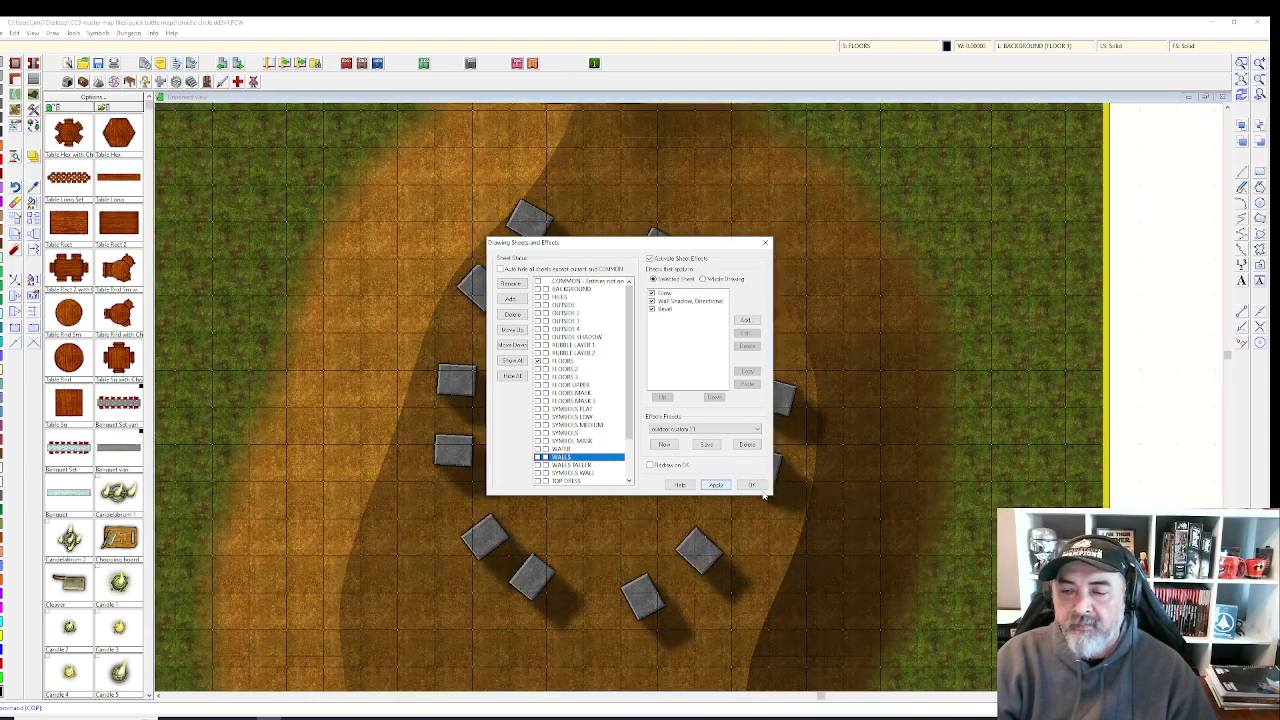
click(753, 485)
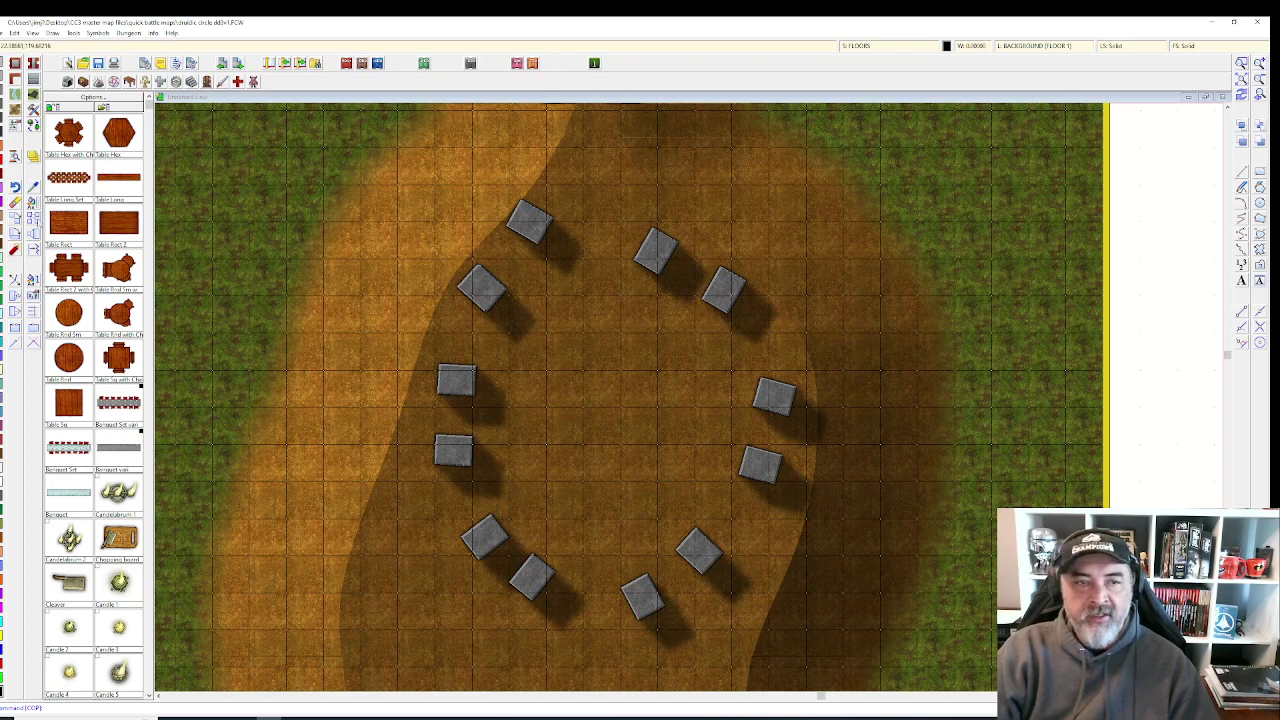
- Move the upper stone of the circle's upper-left pair slightly downward
click(15, 218)
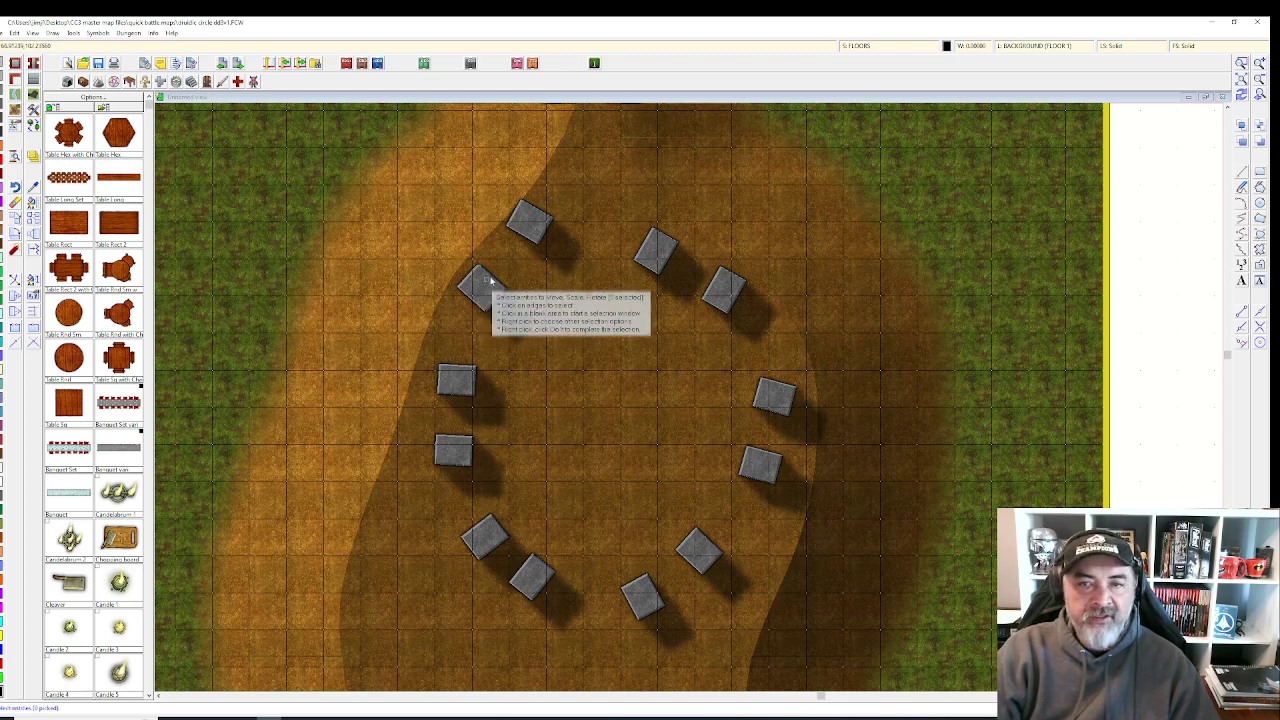
right_click(549, 227)
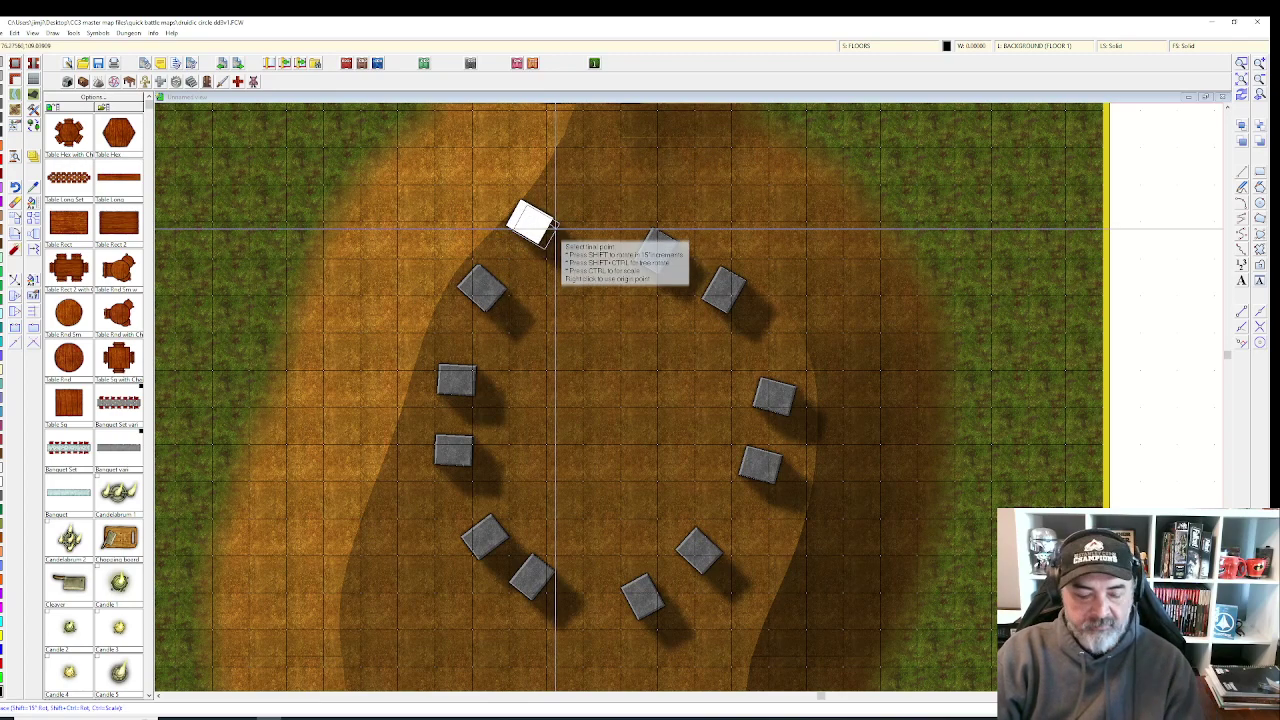
key(ctrl+shift)
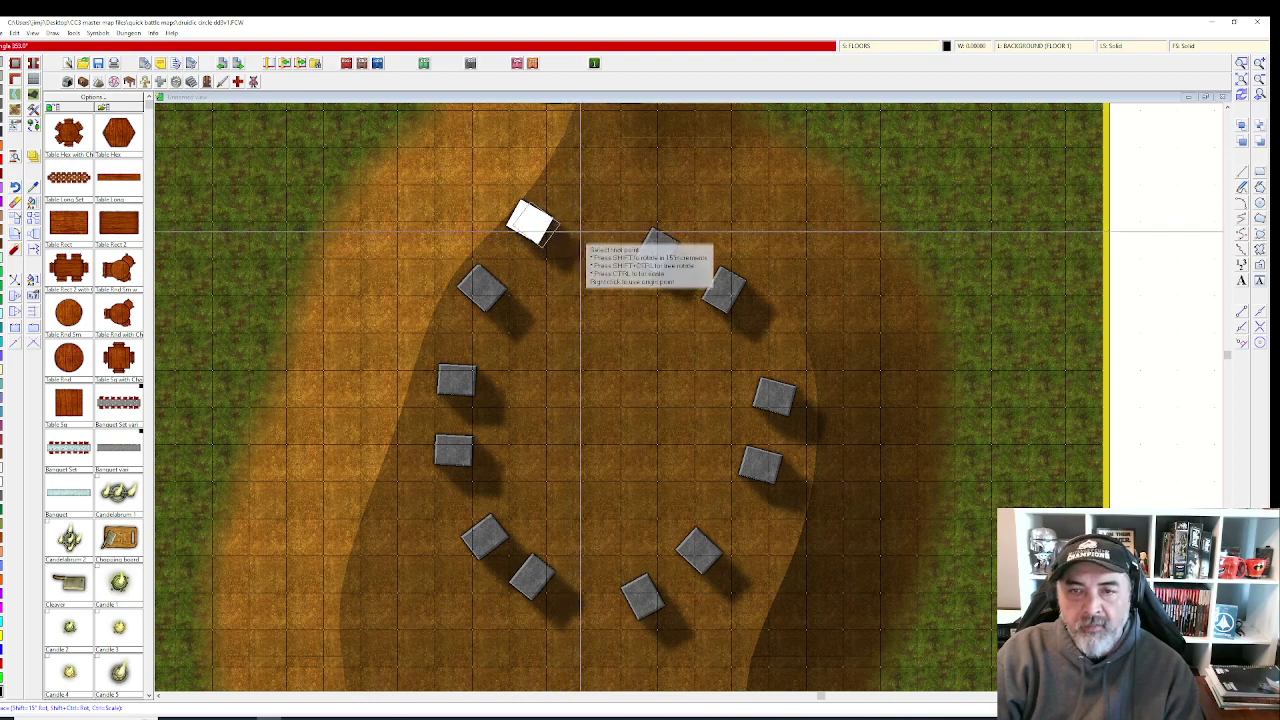
click(555, 236)
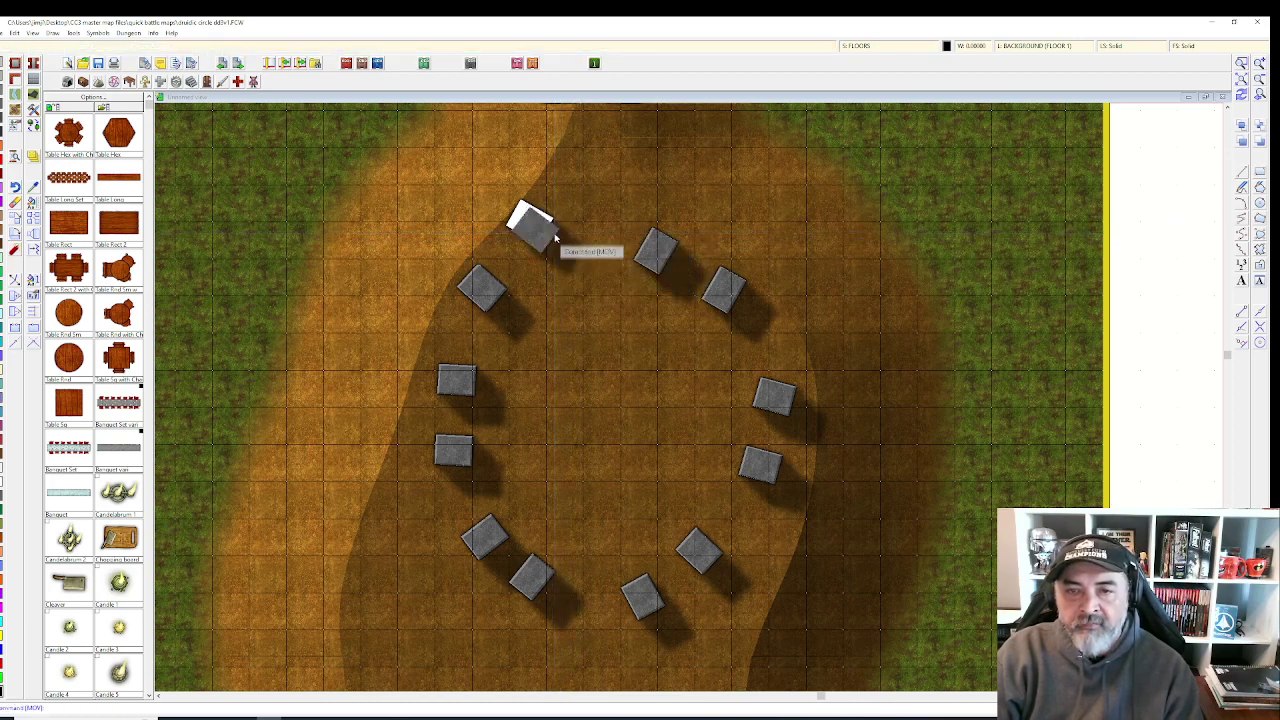
- Draw a lintel slab across the upper-left pair of stones with the Floor, Dirt Grey 3, Straight drawing tool
scroll(823, 349, down, 1)
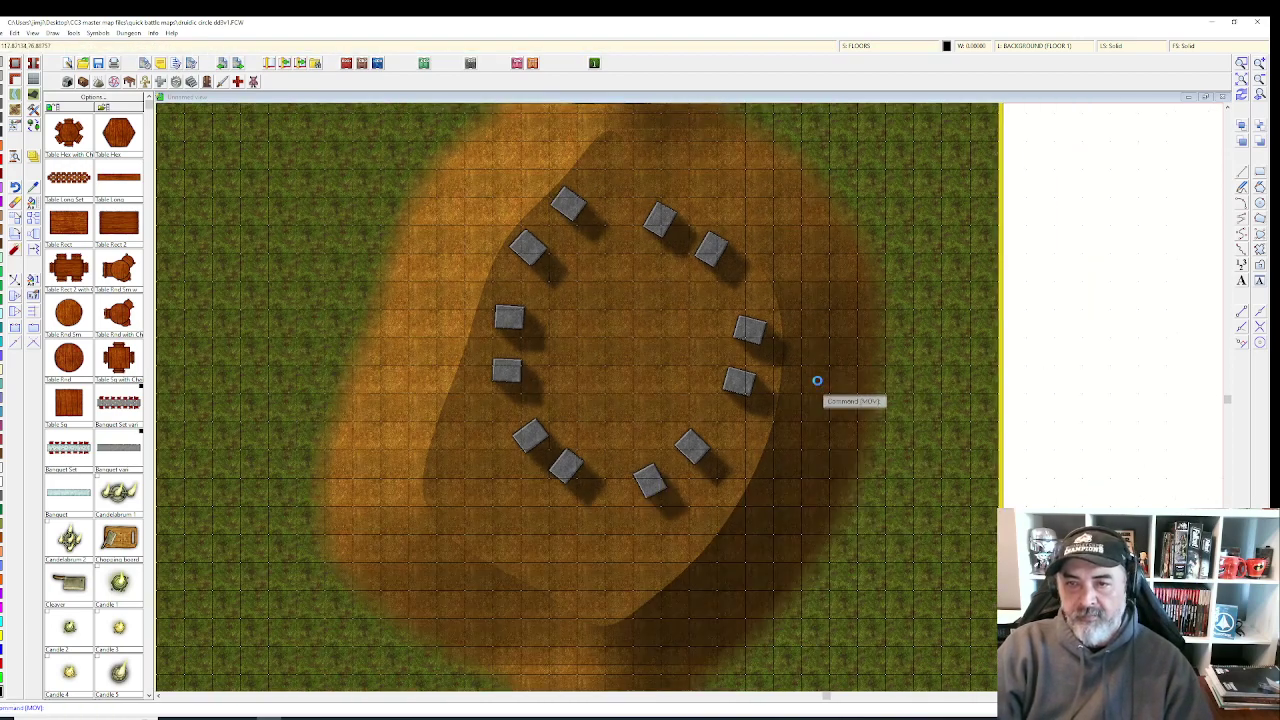
scroll(816, 342, down, 1)
scroll(817, 344, down, 1)
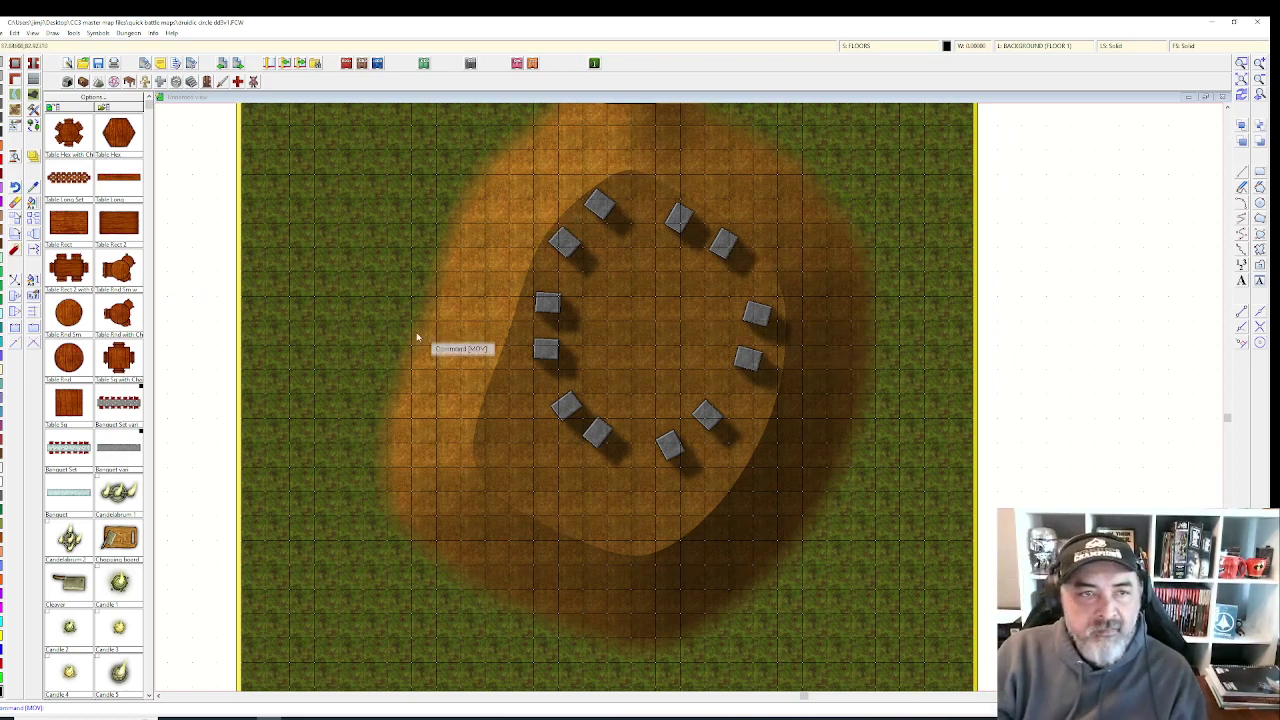
right_click(876, 50)
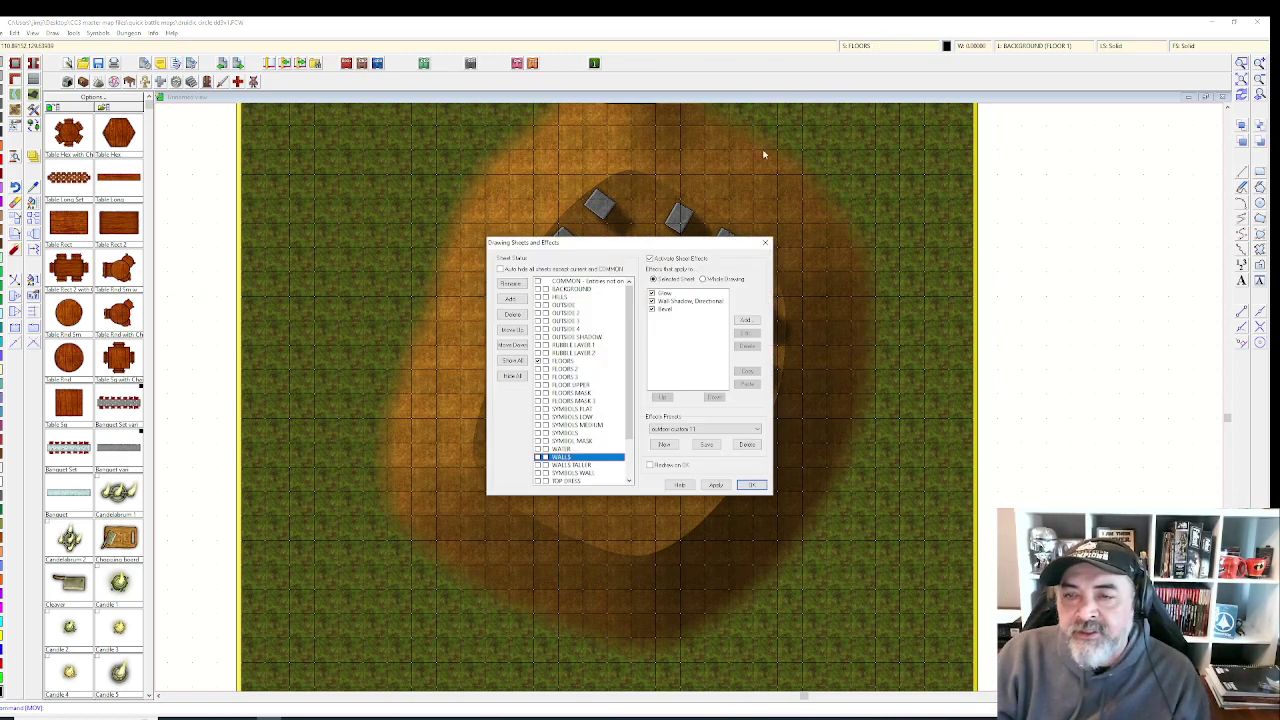
key(Return)
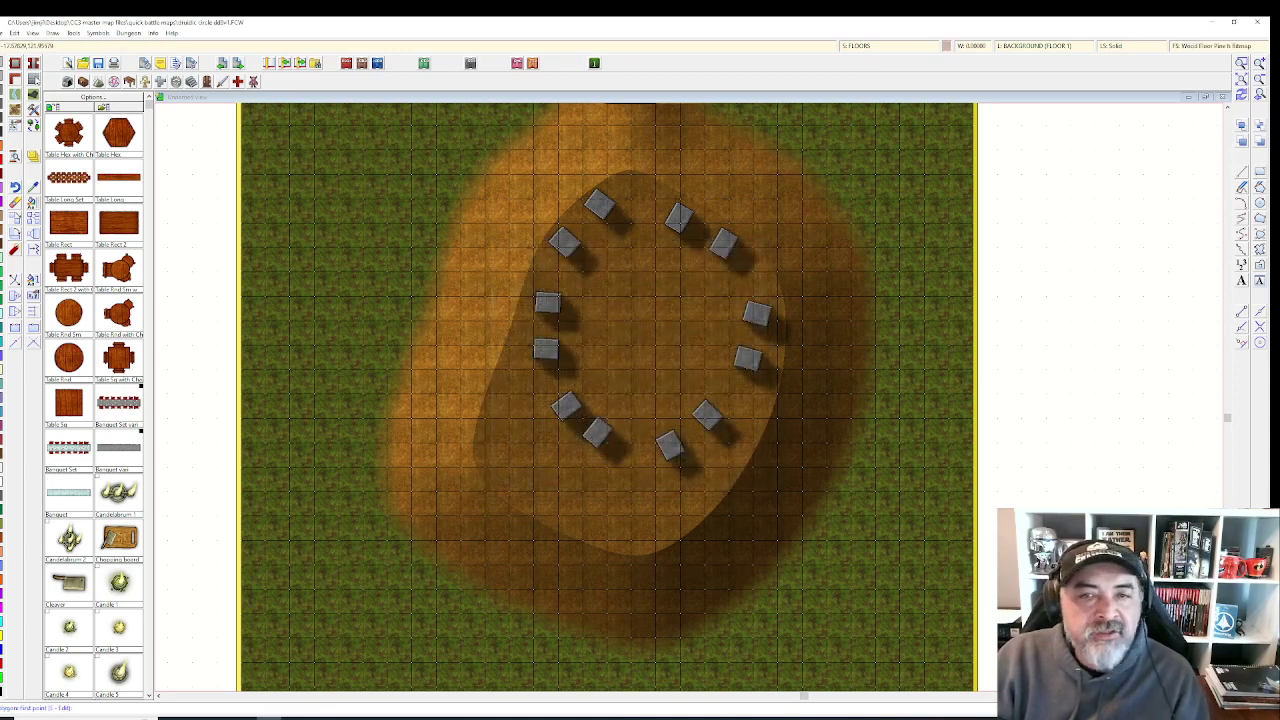
right_click(440, 272)
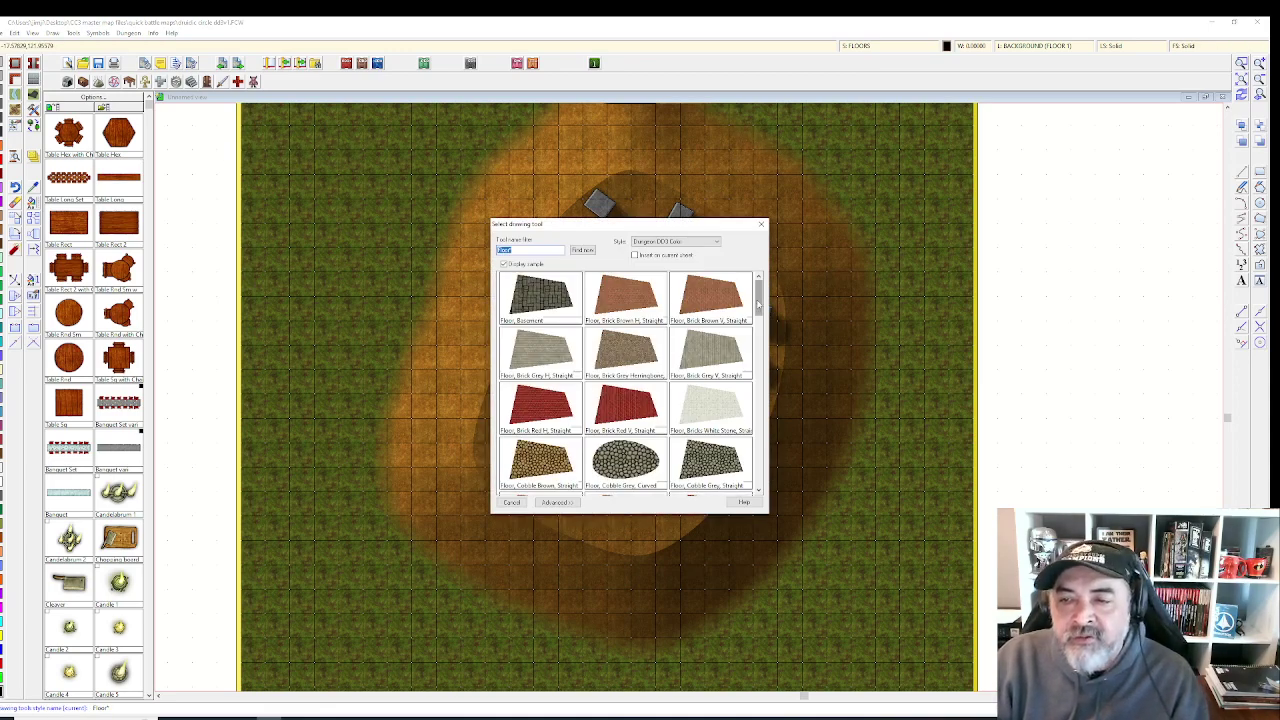
drag(758, 305, 768, 368)
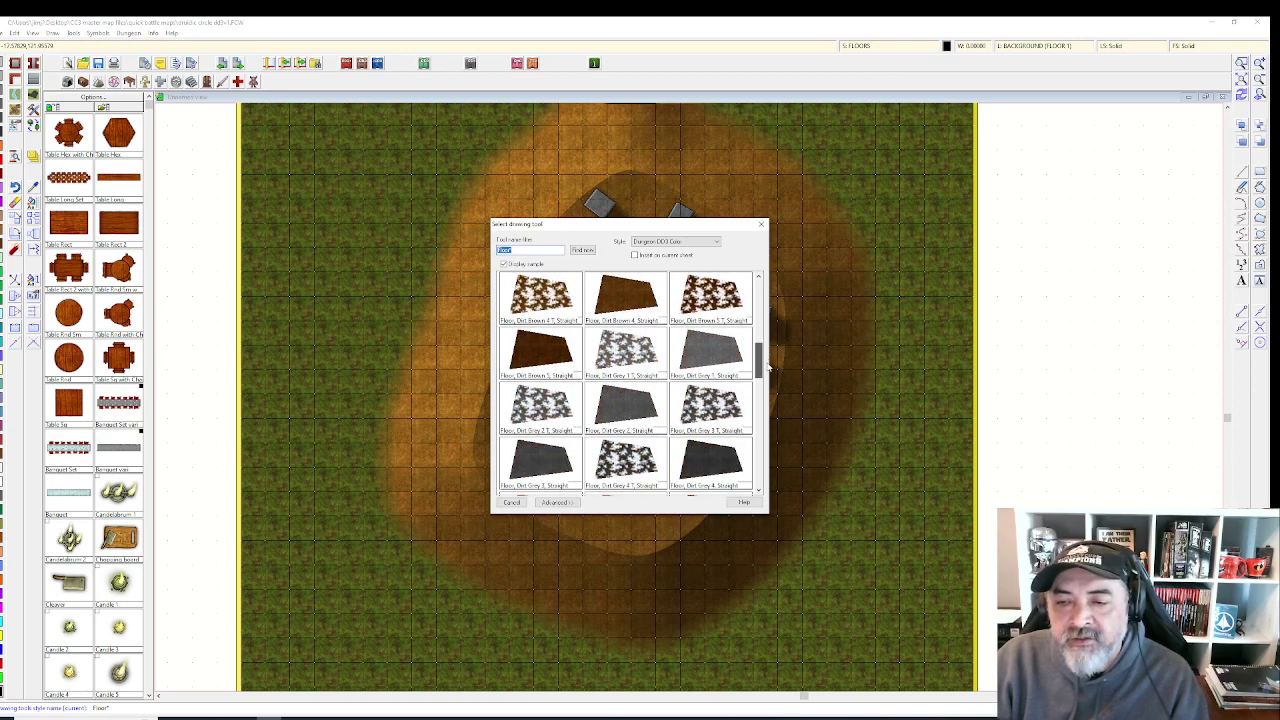
click(535, 477)
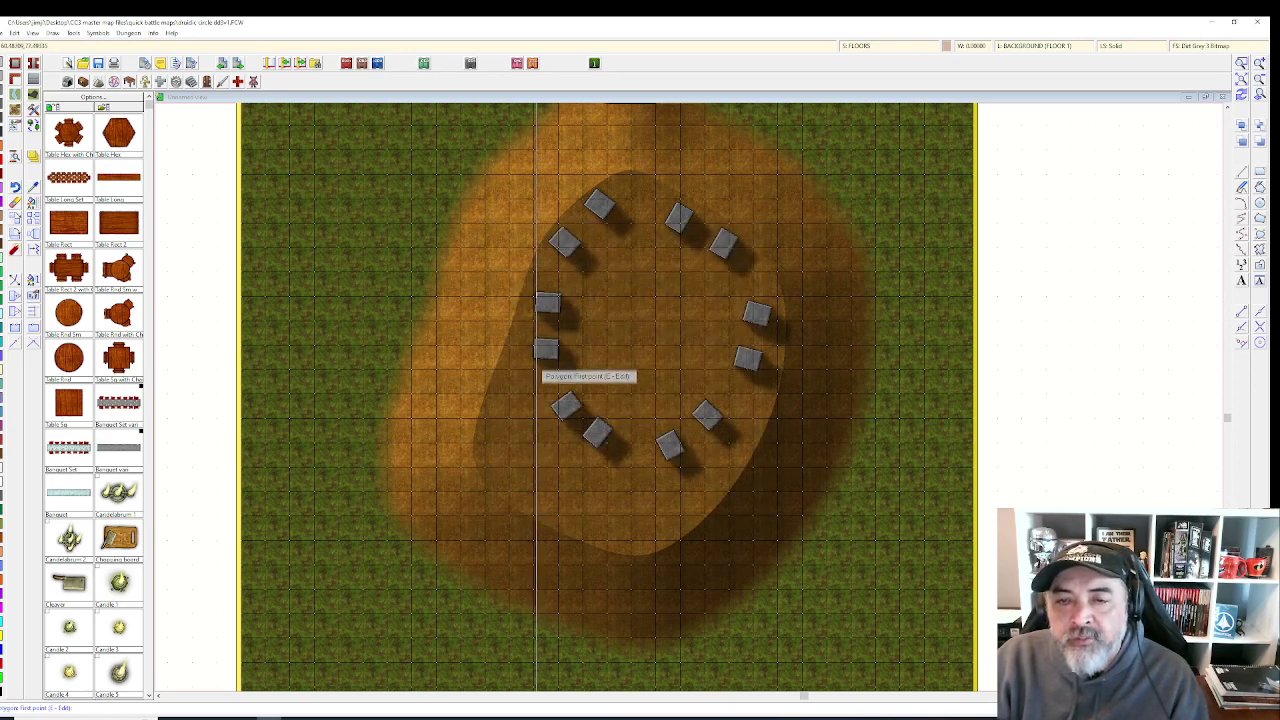
click(596, 200)
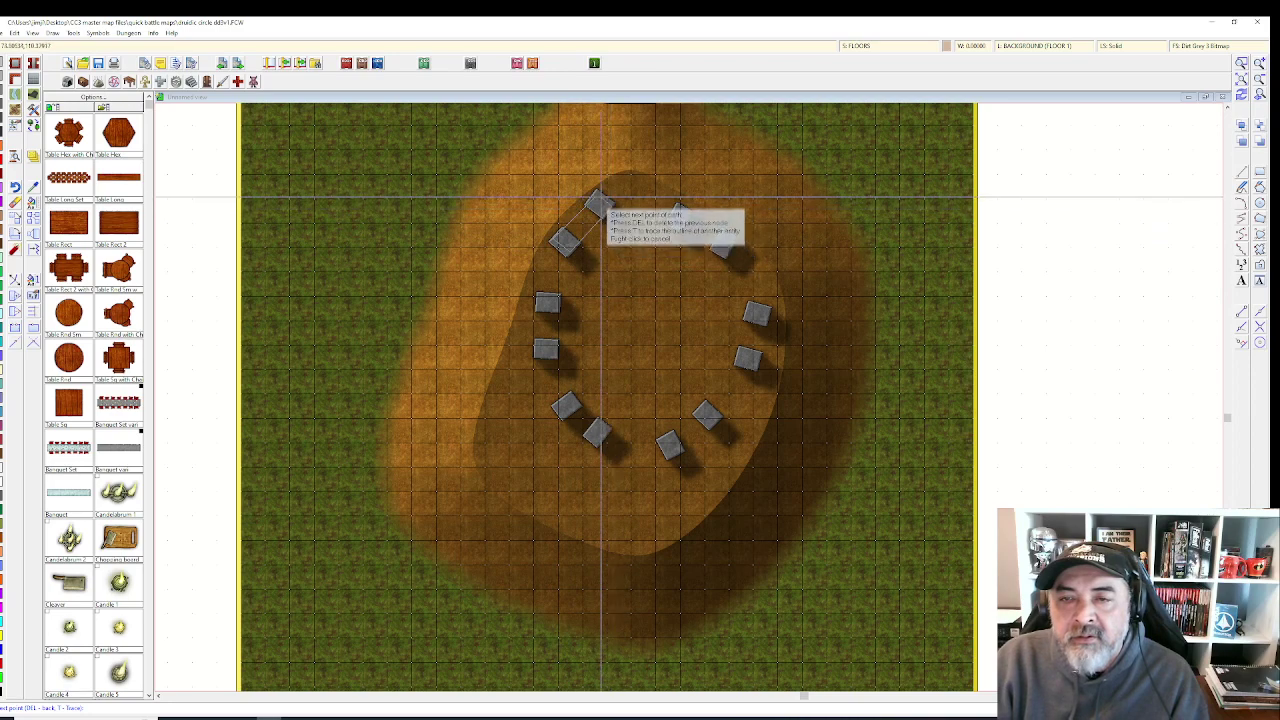
right_click(598, 200)
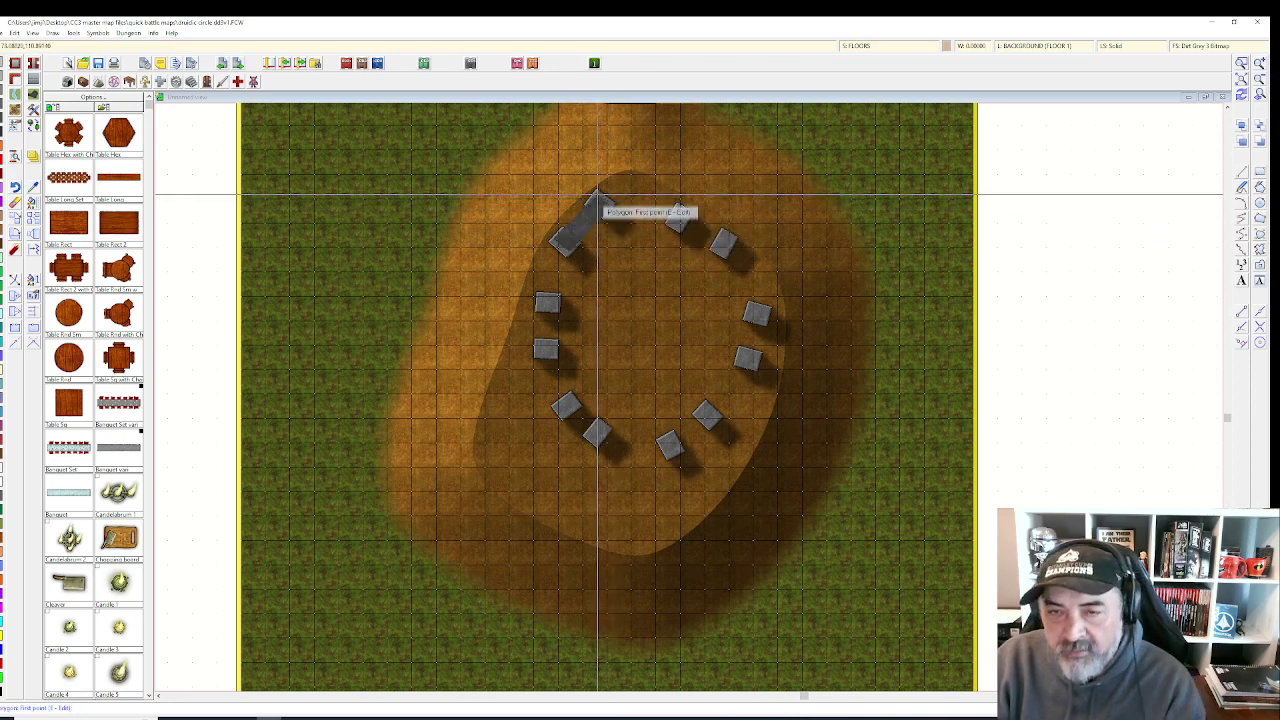
- Change the new lintel slab's sheet from FLOORS to WALLS TALLER
scroll(578, 245, up, 1)
scroll(578, 252, up, 1)
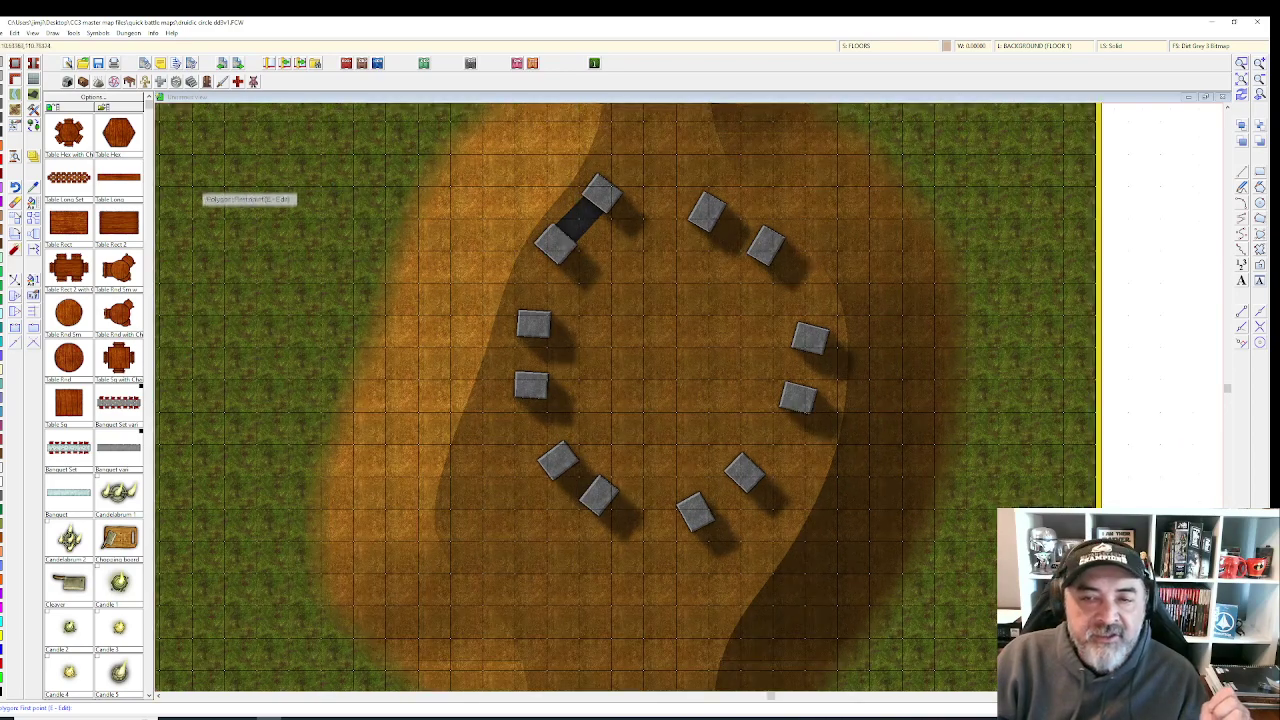
click(33, 202)
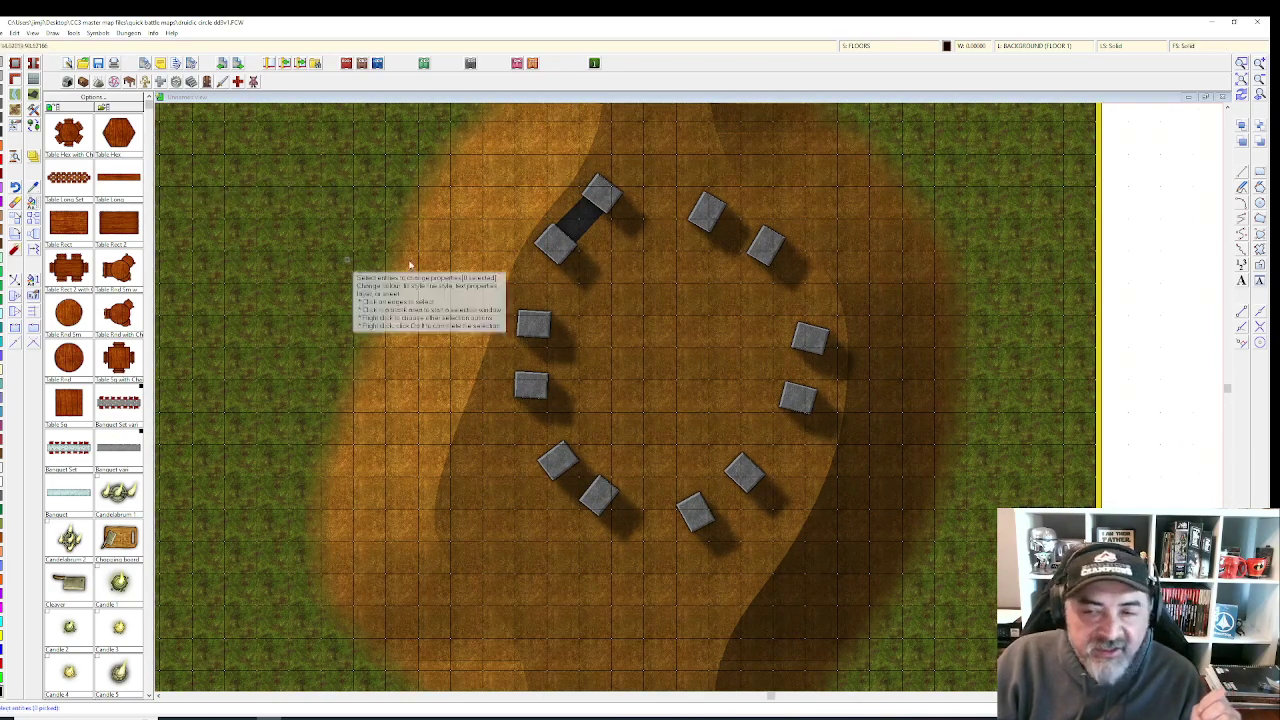
click(594, 223)
right_click(594, 222)
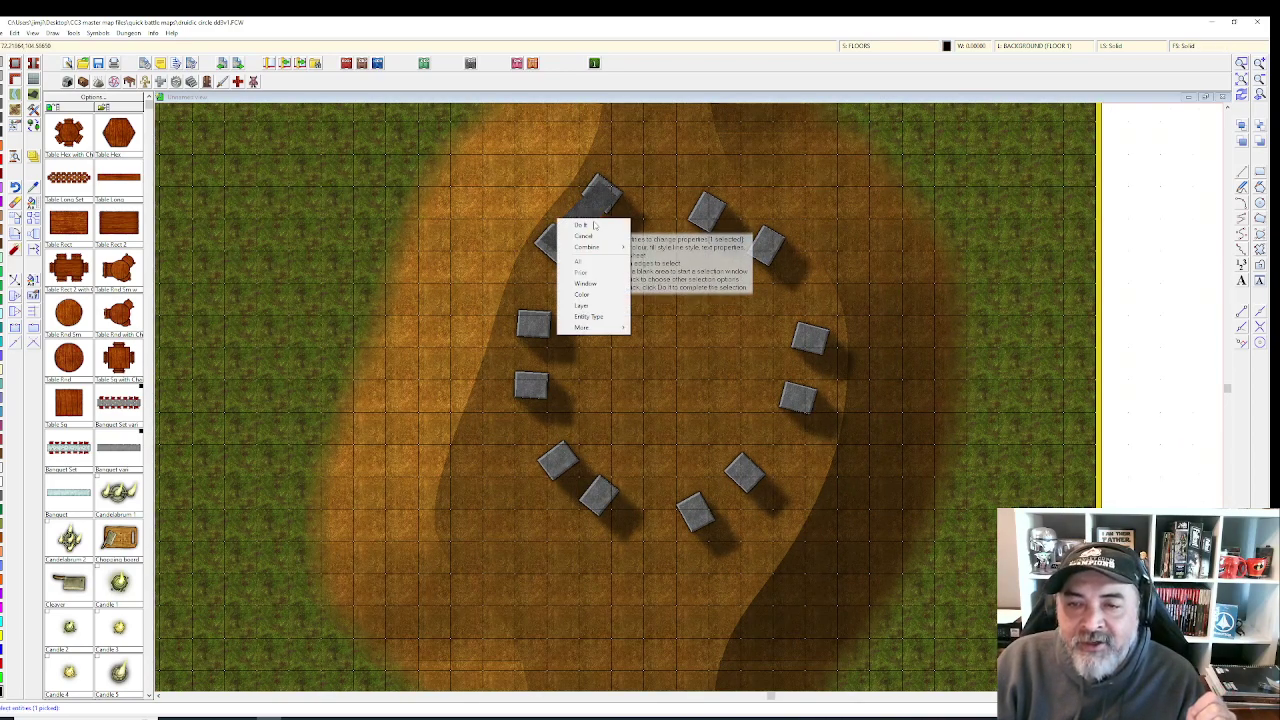
click(600, 226)
click(677, 394)
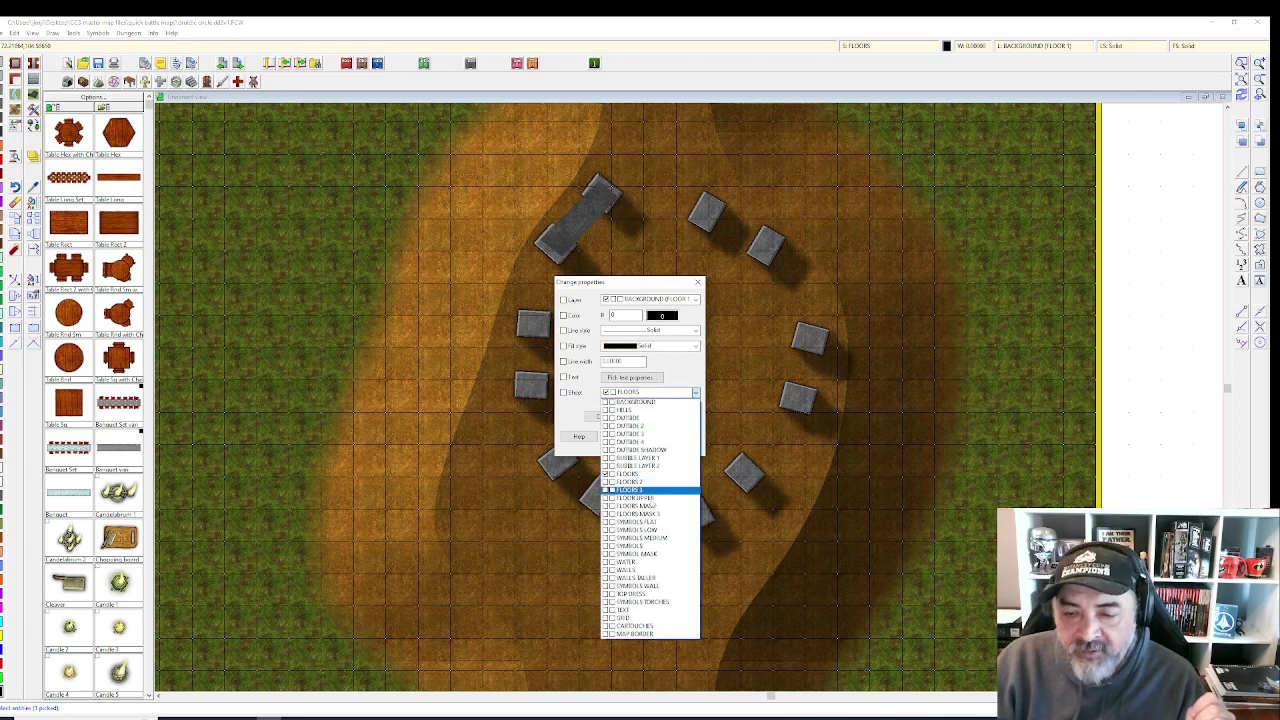
click(657, 578)
click(681, 437)
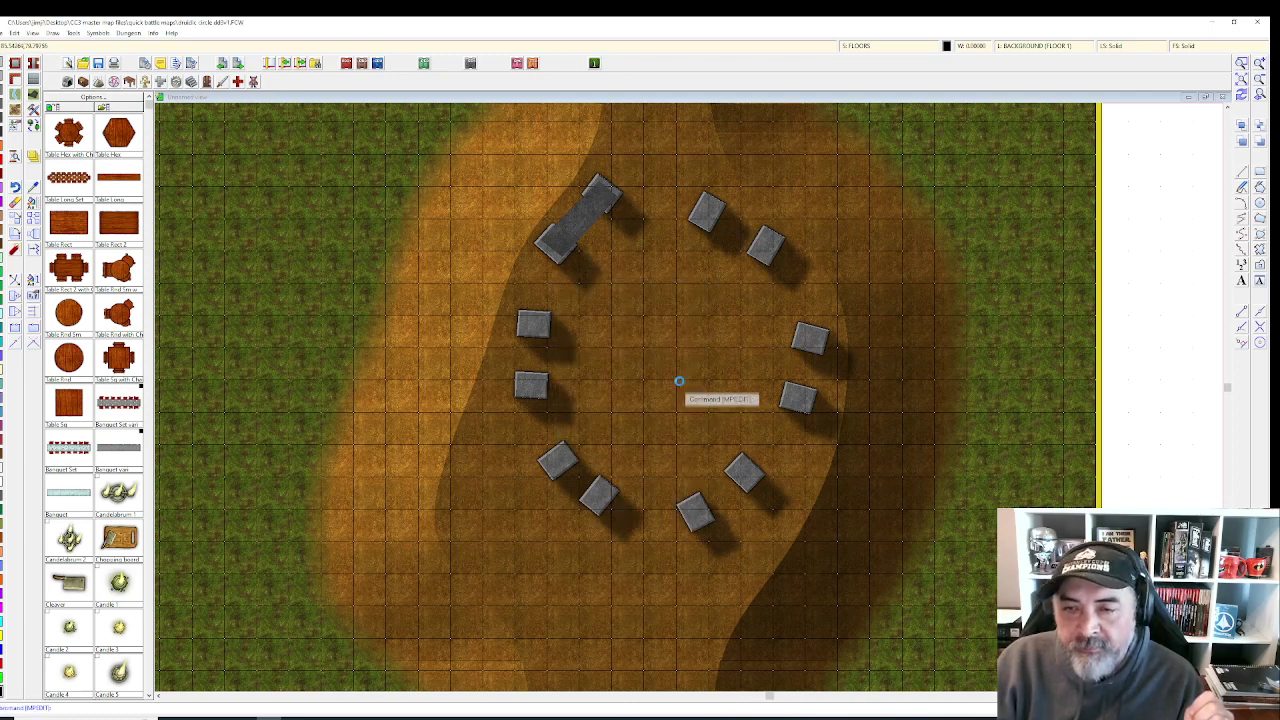
scroll(679, 381, up, 1)
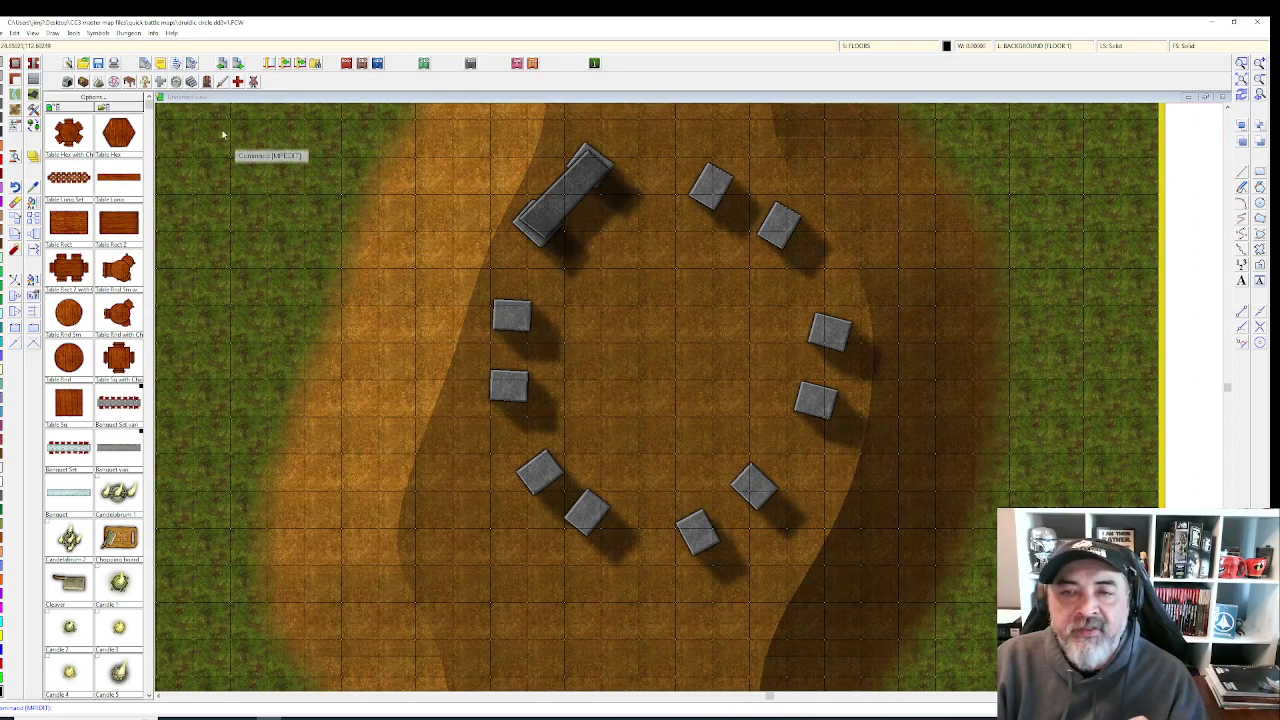
- Save the druidic circle drawing
click(12, 33)
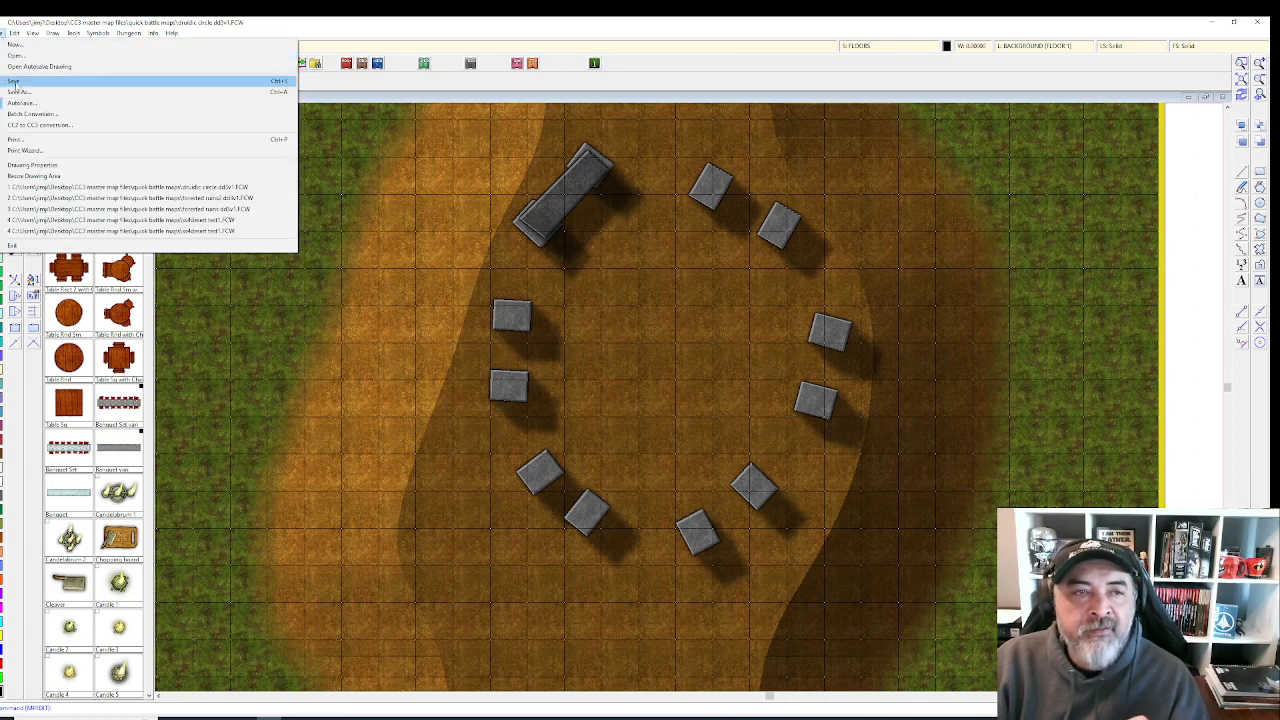
click(14, 81)
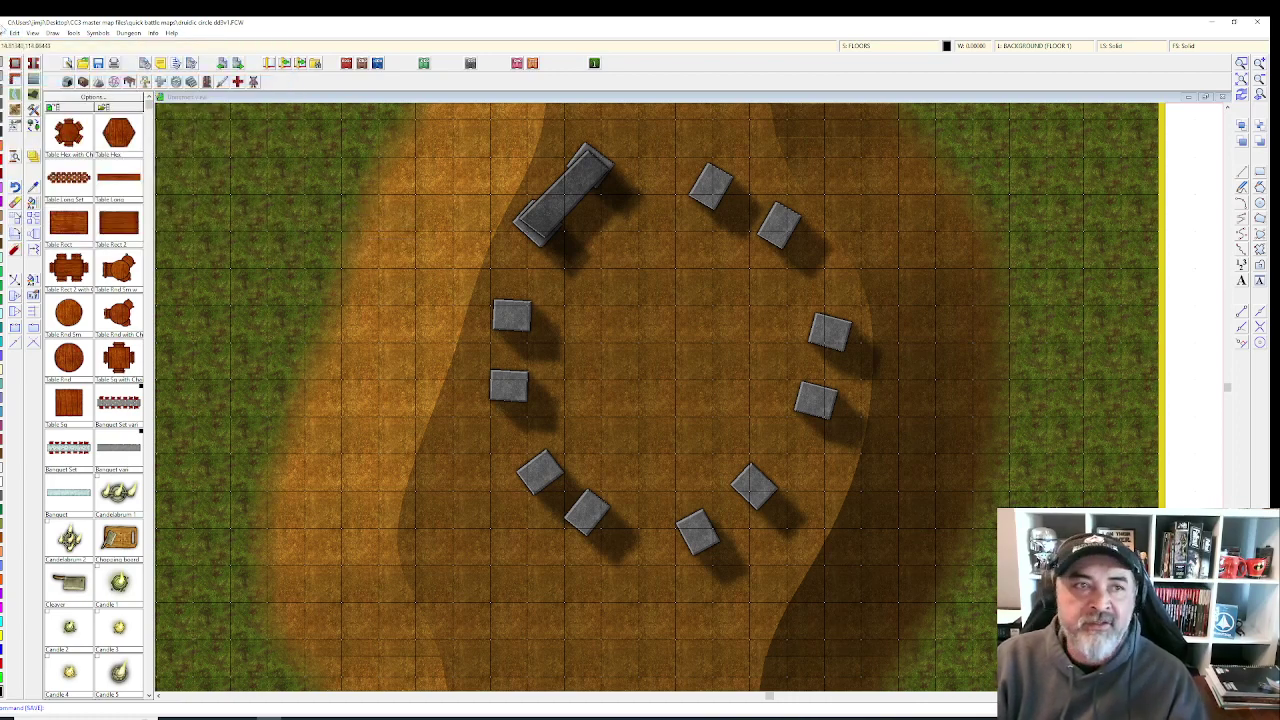
click(5, 33)
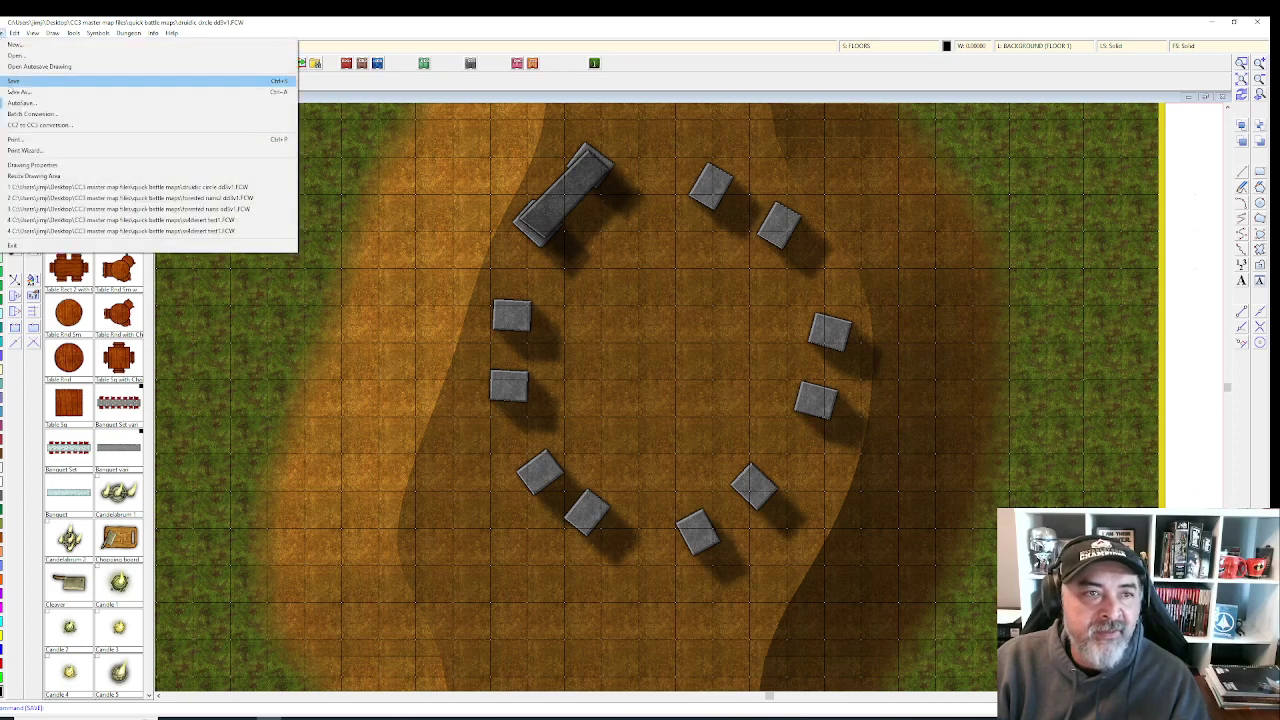
click(10, 92)
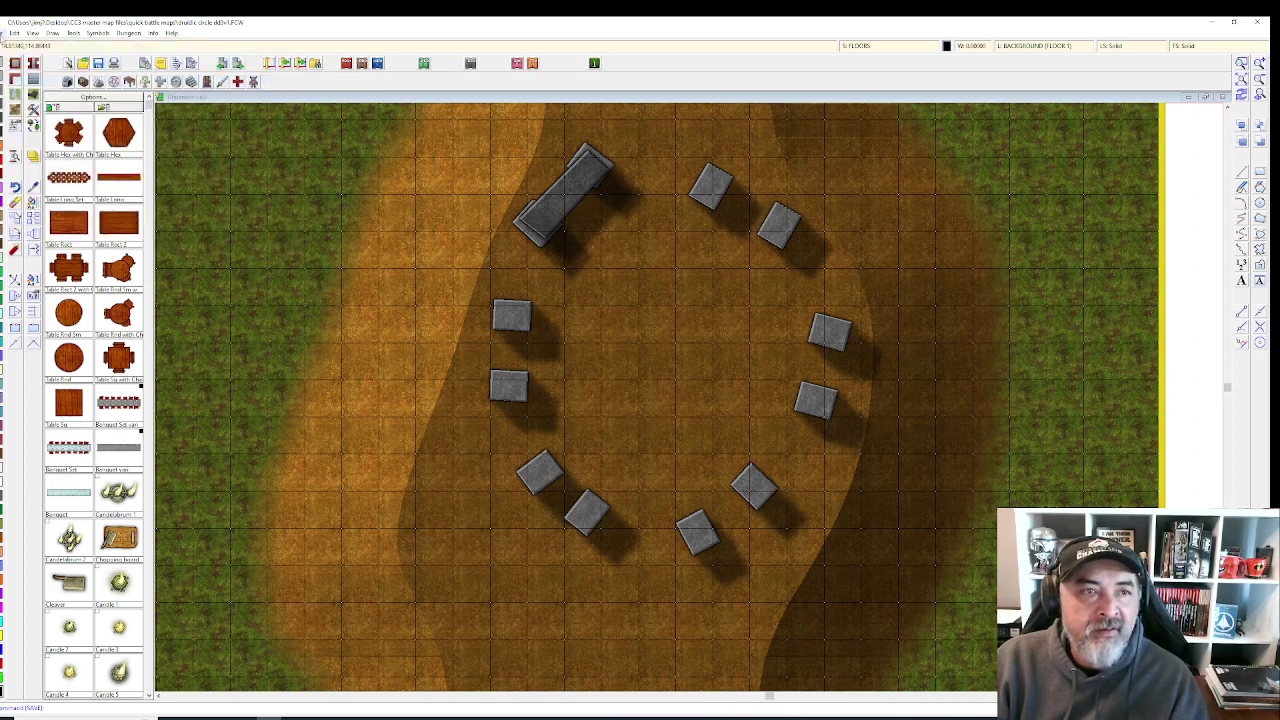
click(2, 34)
click(12, 84)
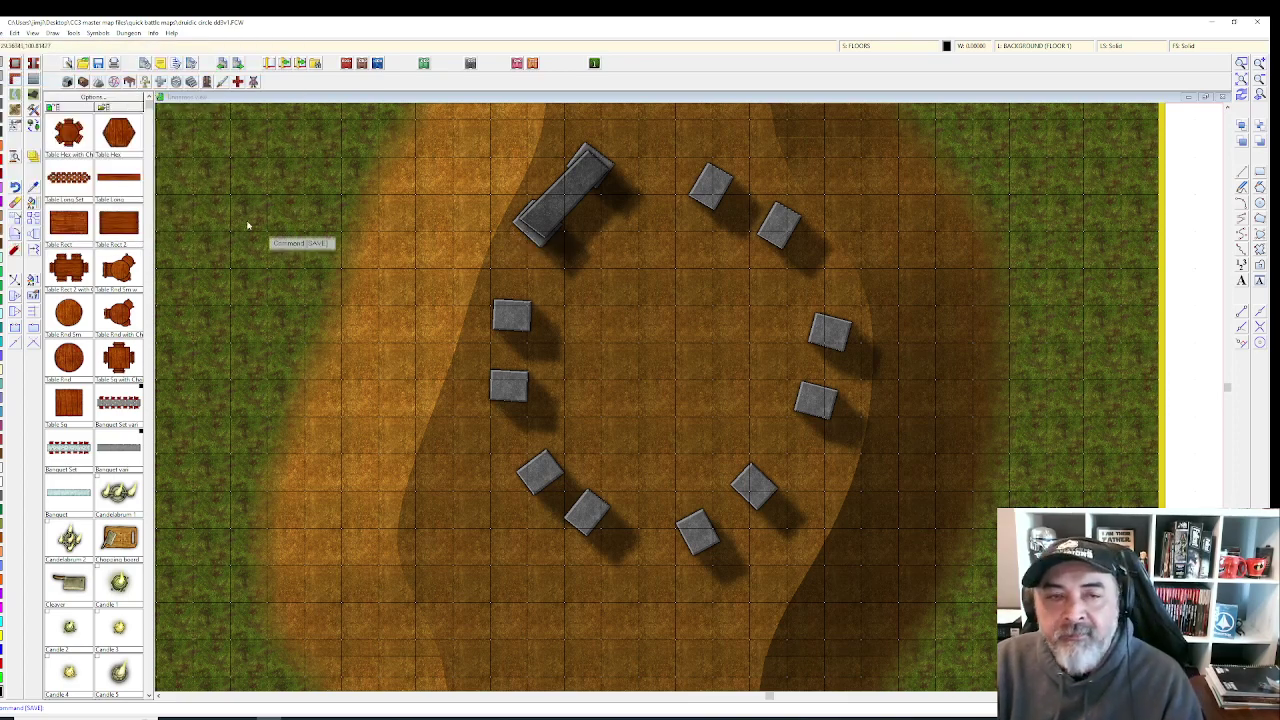
- Change the fill style of the upper-left lintel to Dirt Grey 2 Bitmap
click(33, 202)
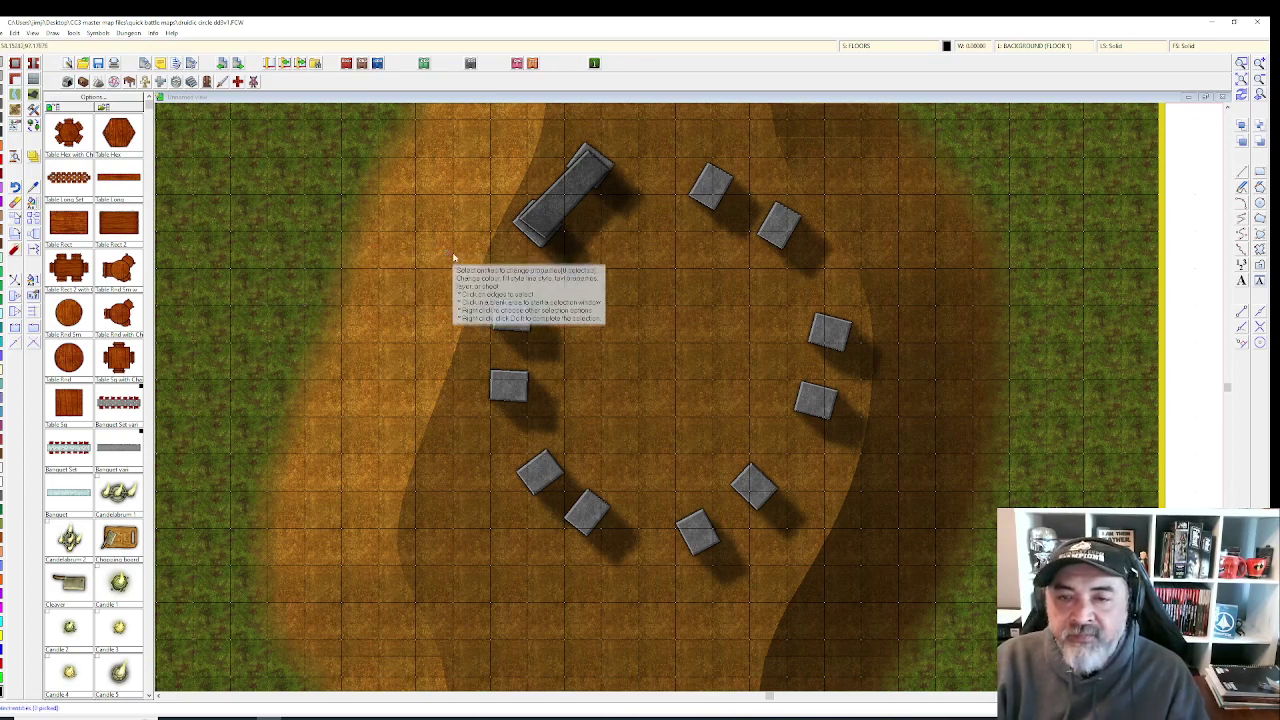
click(614, 168)
right_click(614, 168)
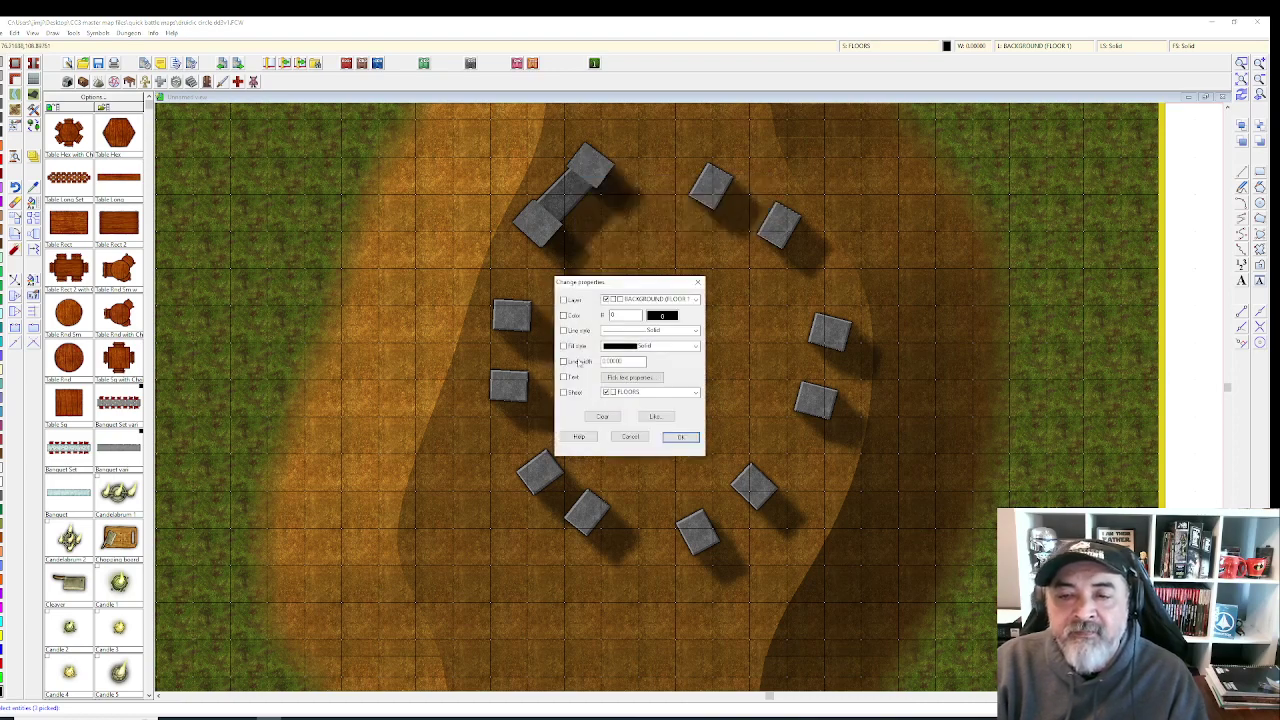
click(695, 347)
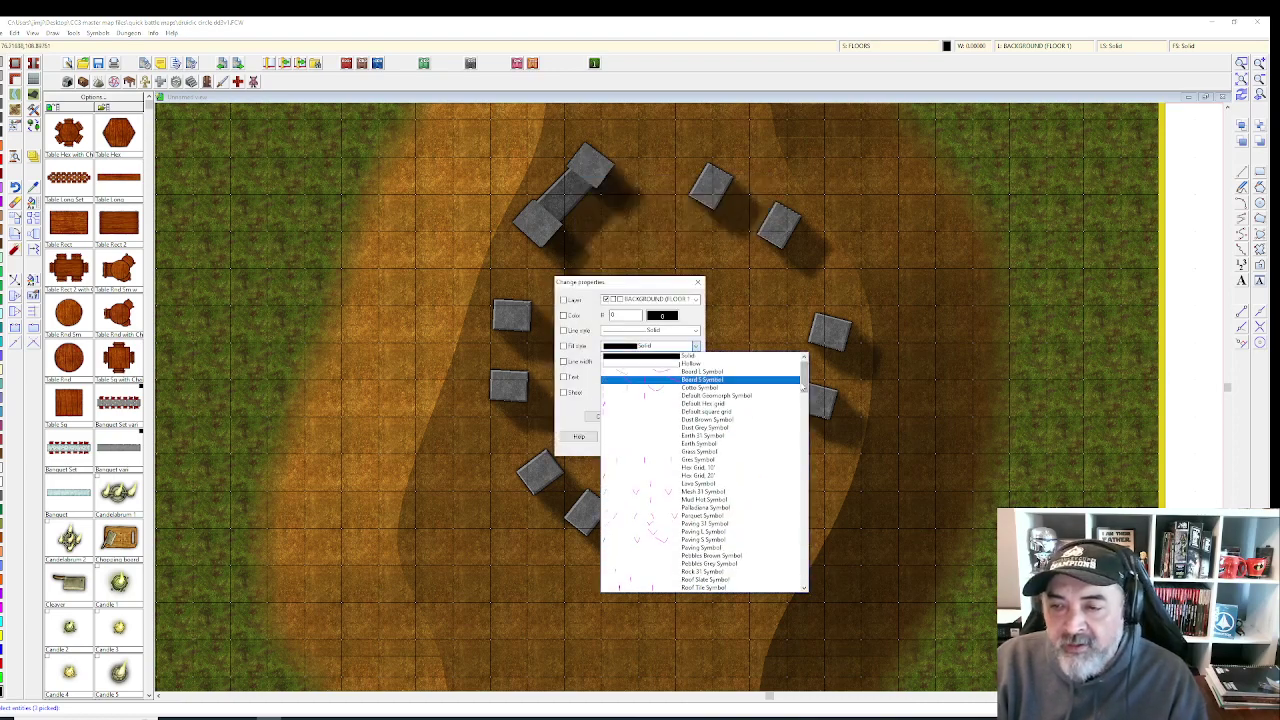
drag(804, 378, 805, 435)
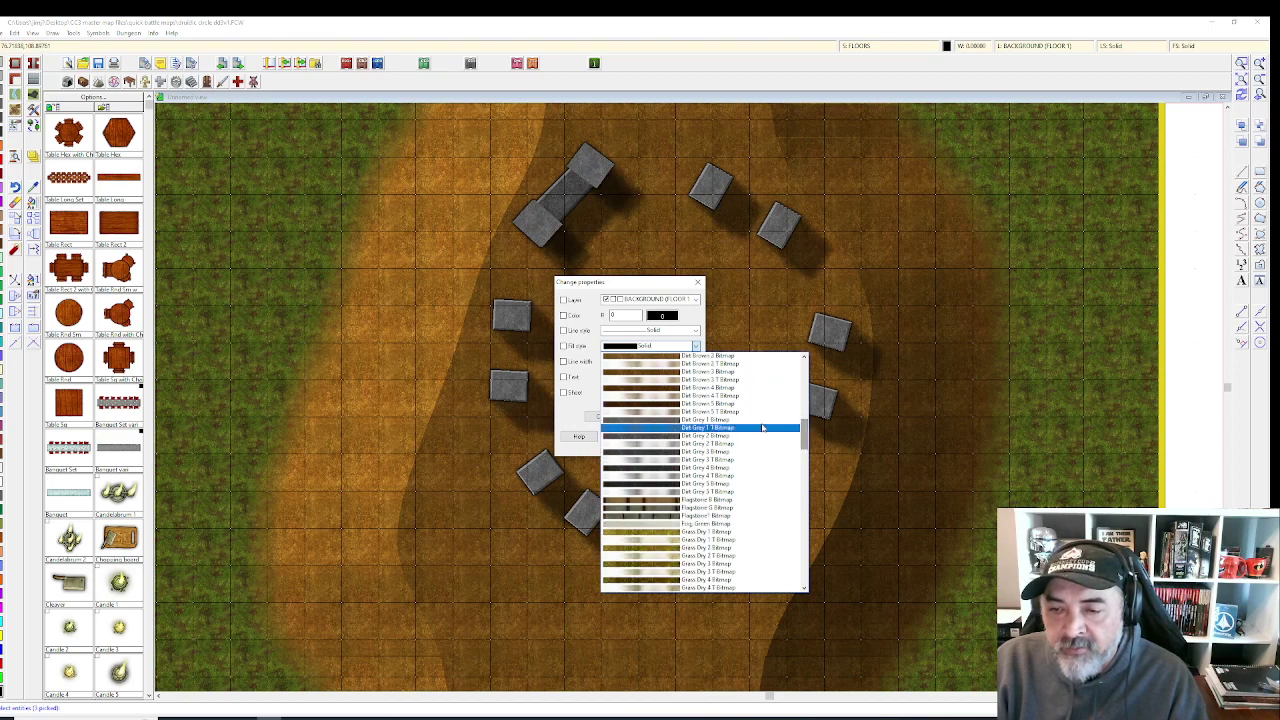
click(723, 437)
click(680, 437)
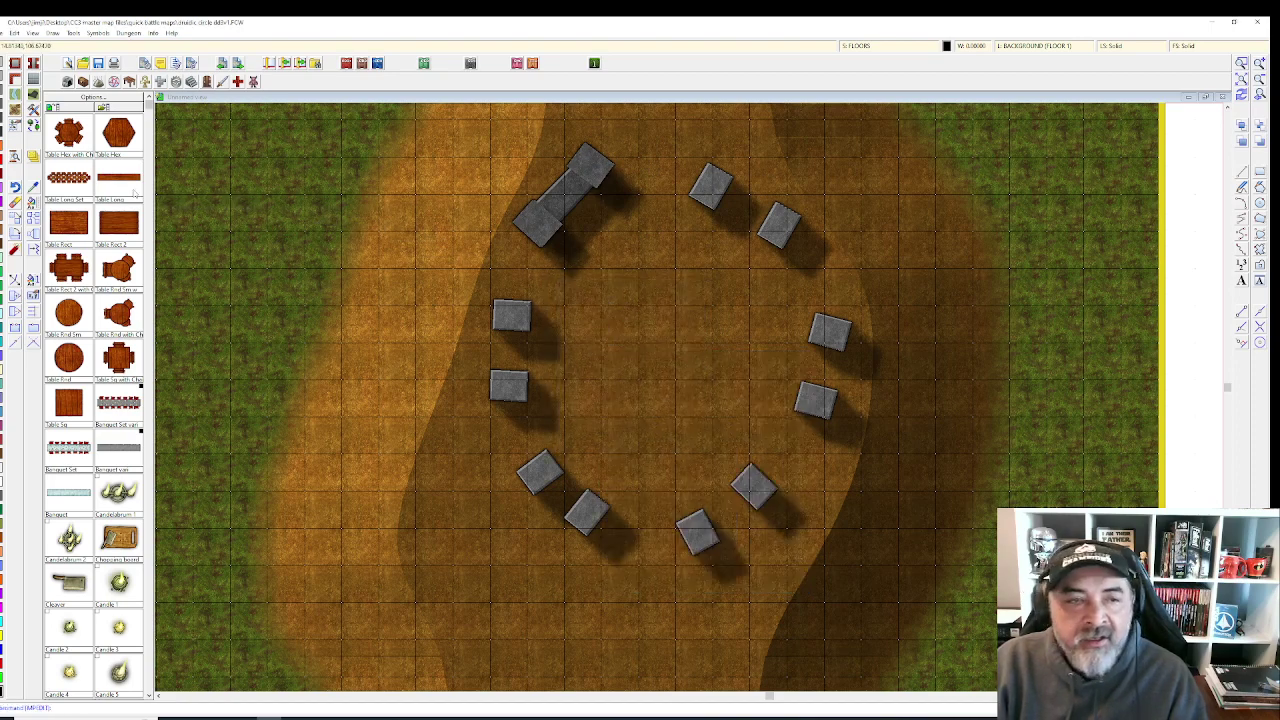
- Change the fill style of the upper-left lintel slab to Dirt Grey 1 Bitmap
click(572, 205)
right_click(576, 208)
click(576, 208)
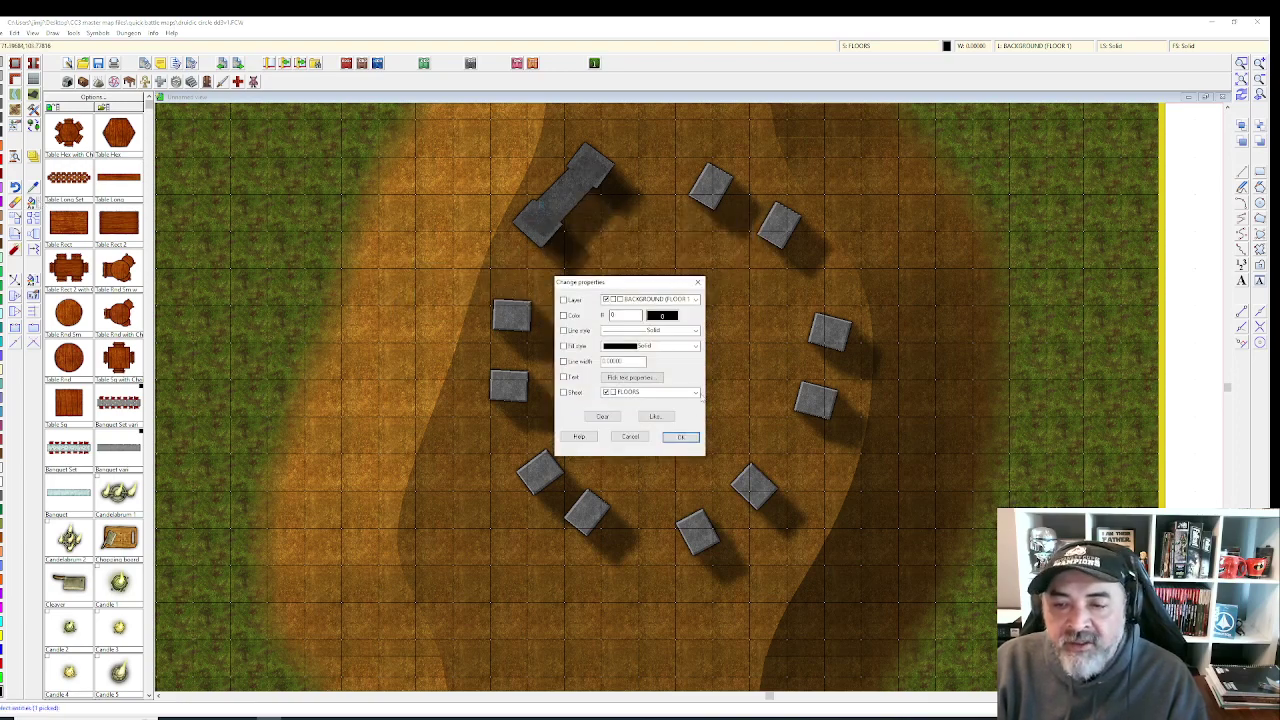
click(701, 394)
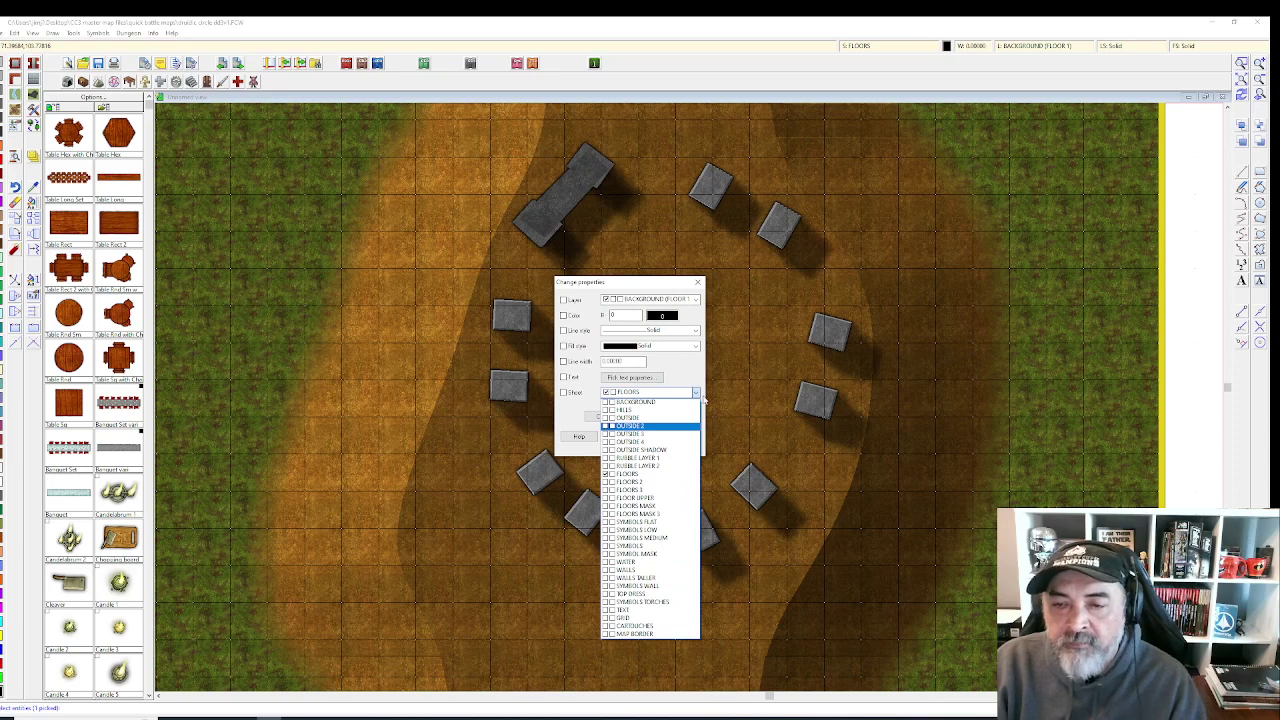
click(698, 393)
click(696, 346)
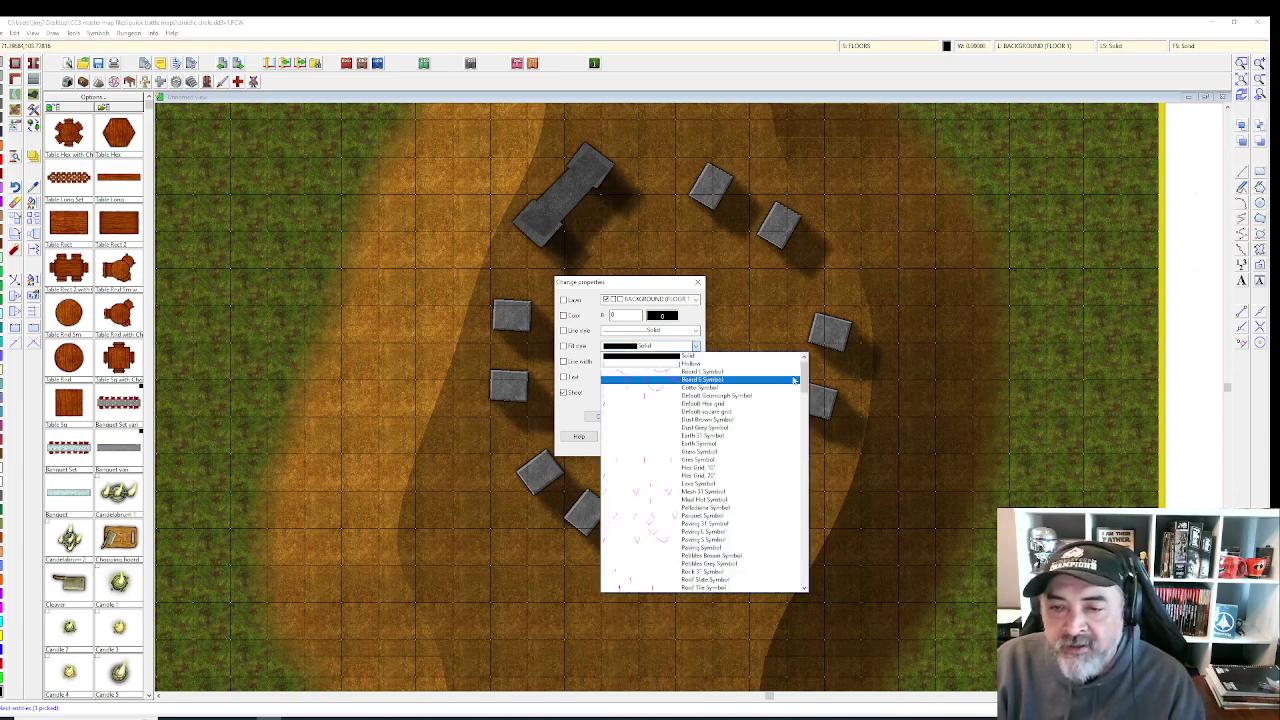
click(563, 396)
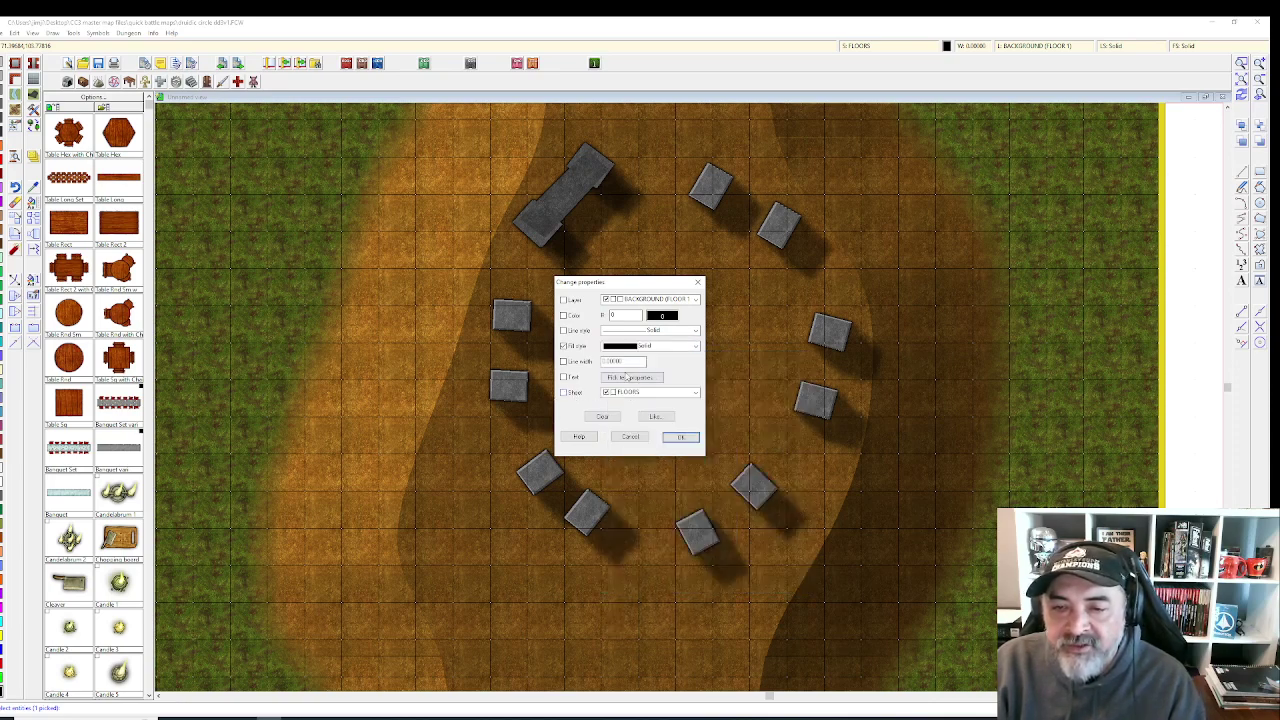
click(696, 346)
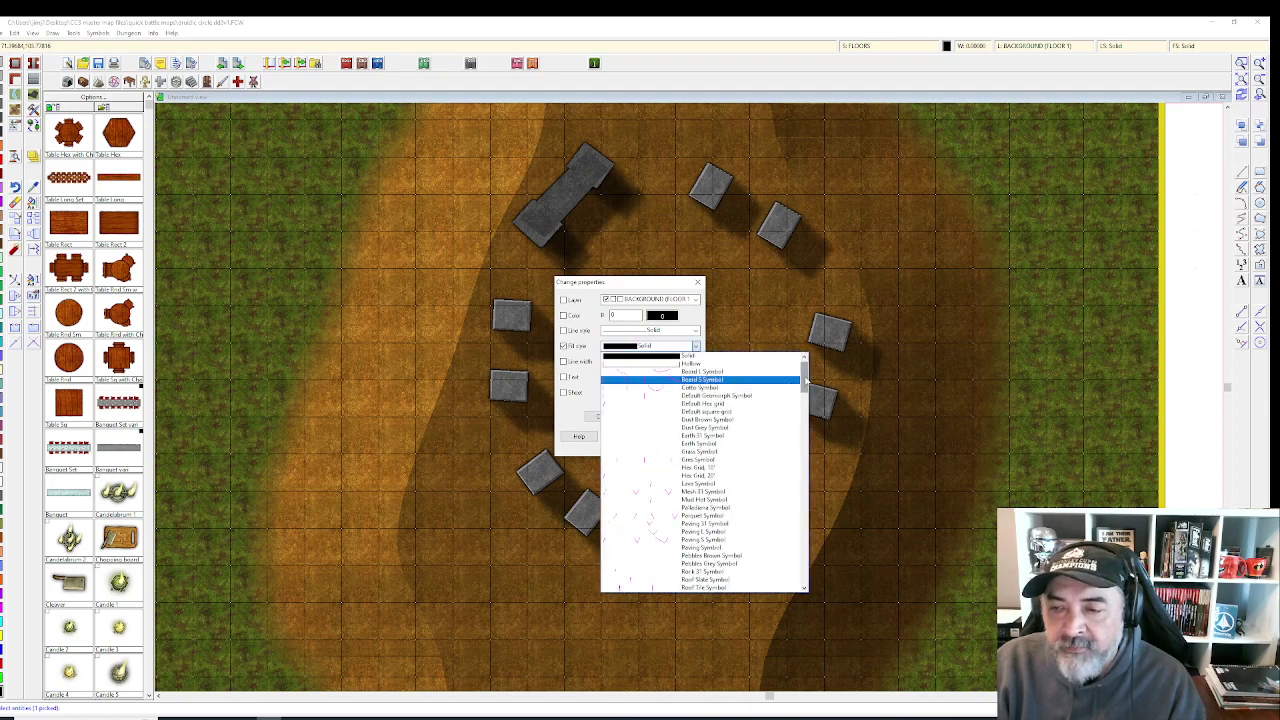
drag(805, 381, 804, 440)
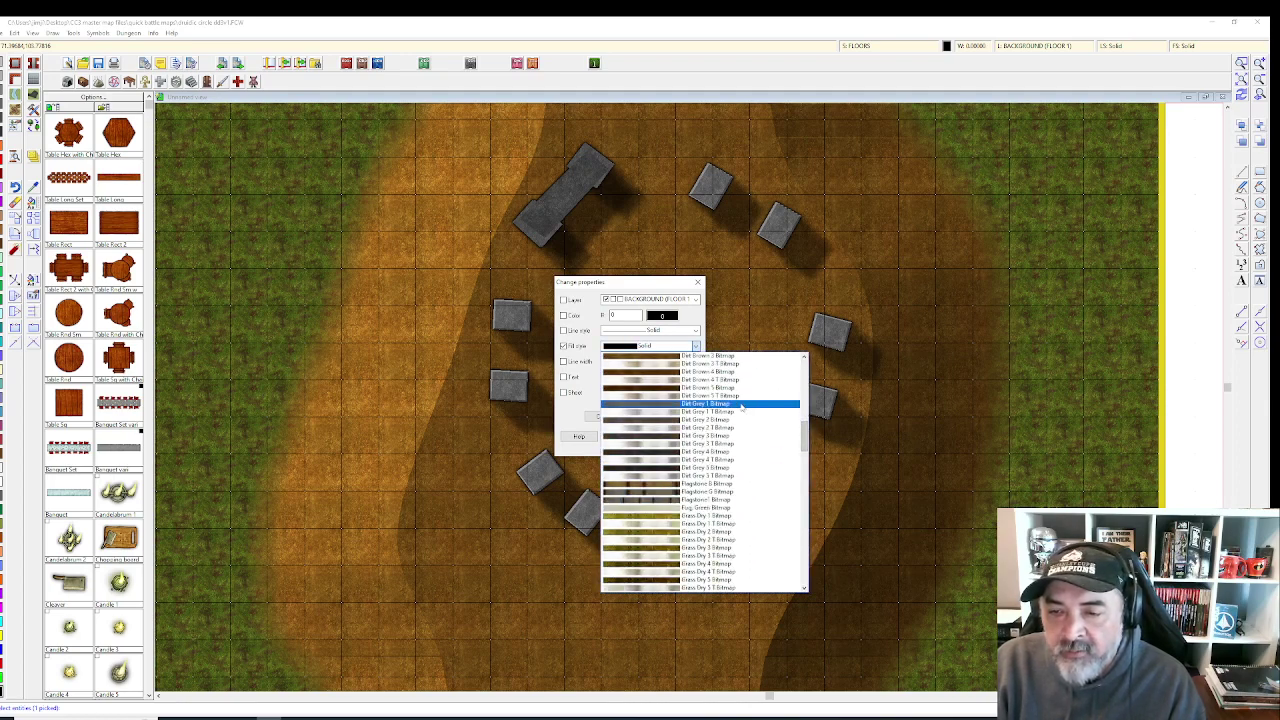
click(710, 404)
click(678, 437)
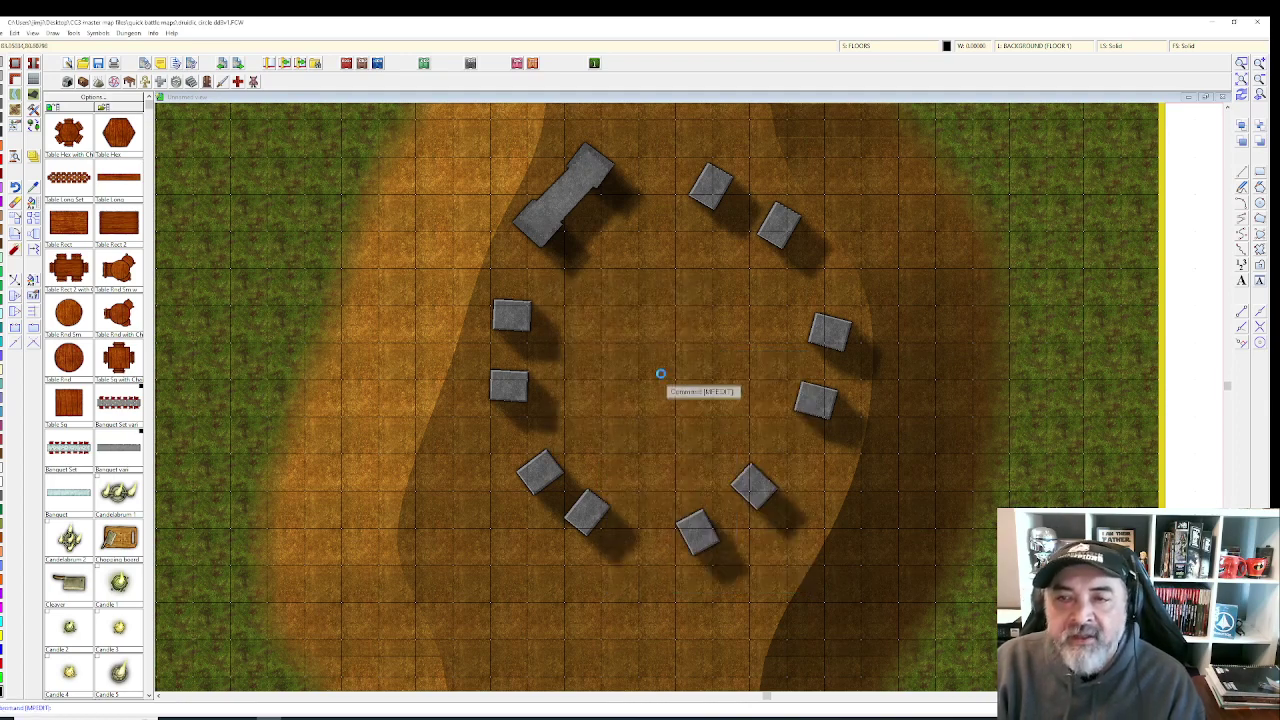
- Change the fill style of the ten uncovered standing stones around the ring to Dirt Grey 1 Bitmap
scroll(660, 373, up, 1)
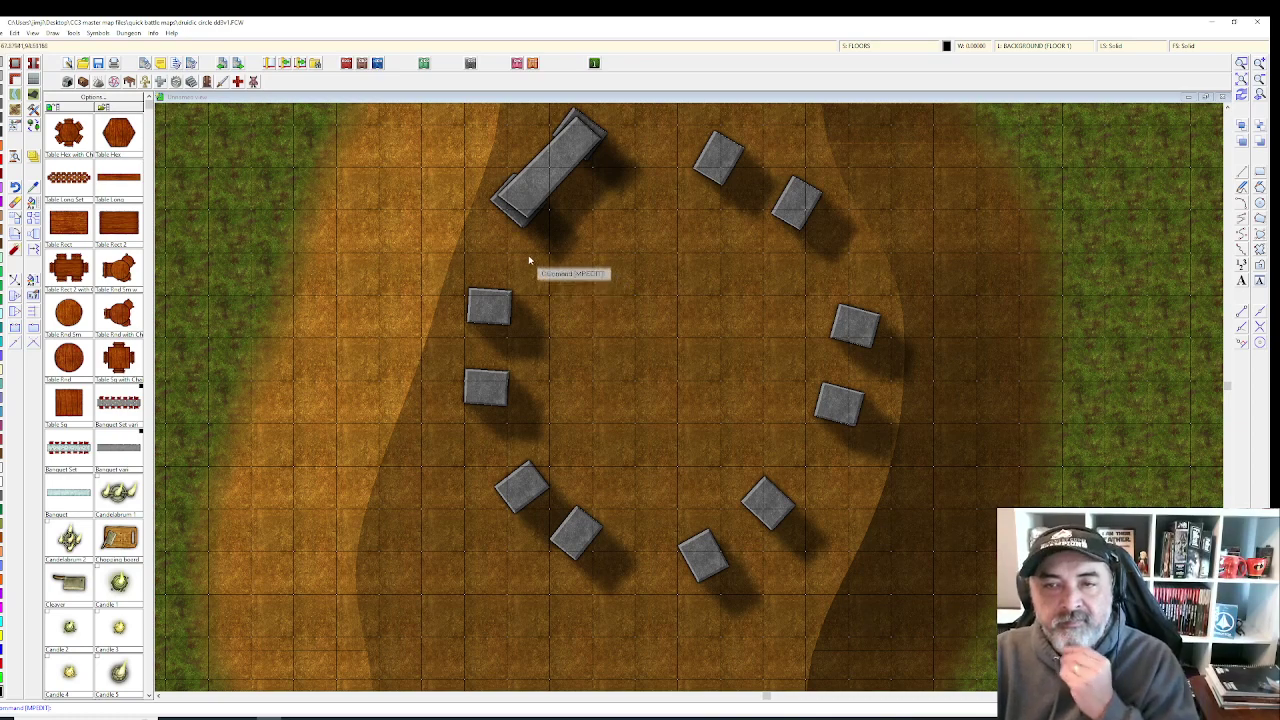
click(33, 202)
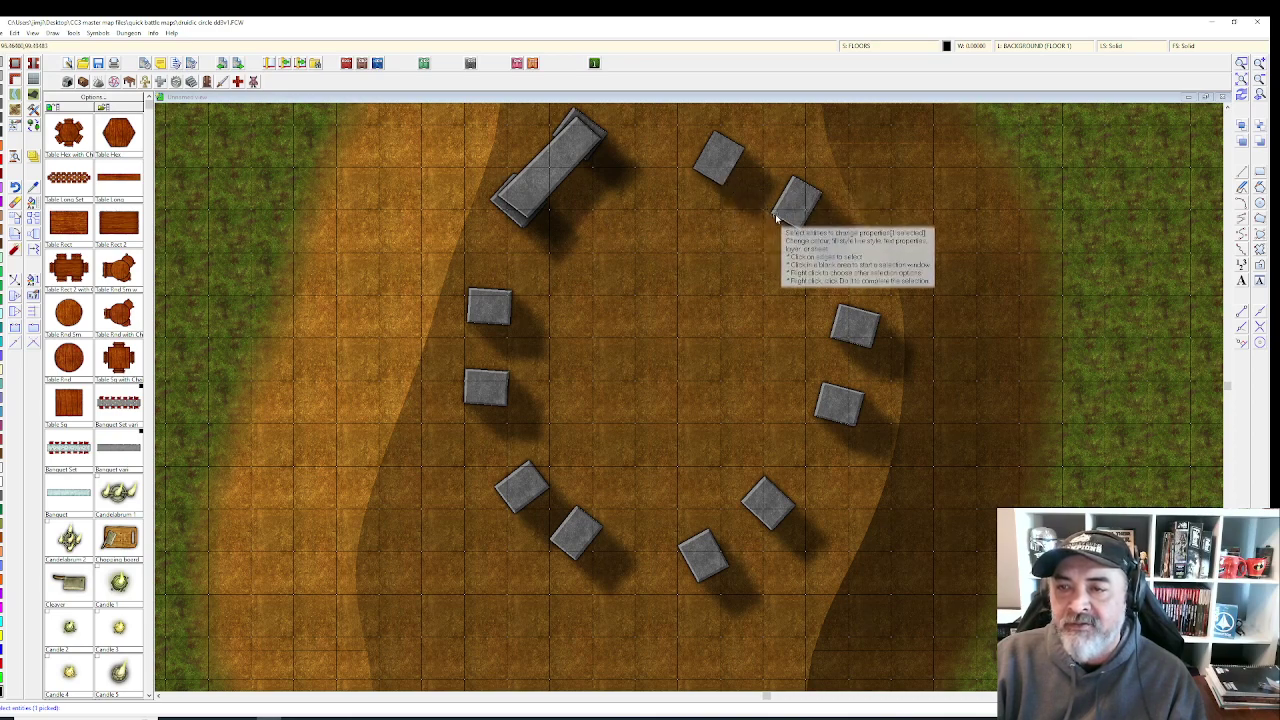
click(826, 385)
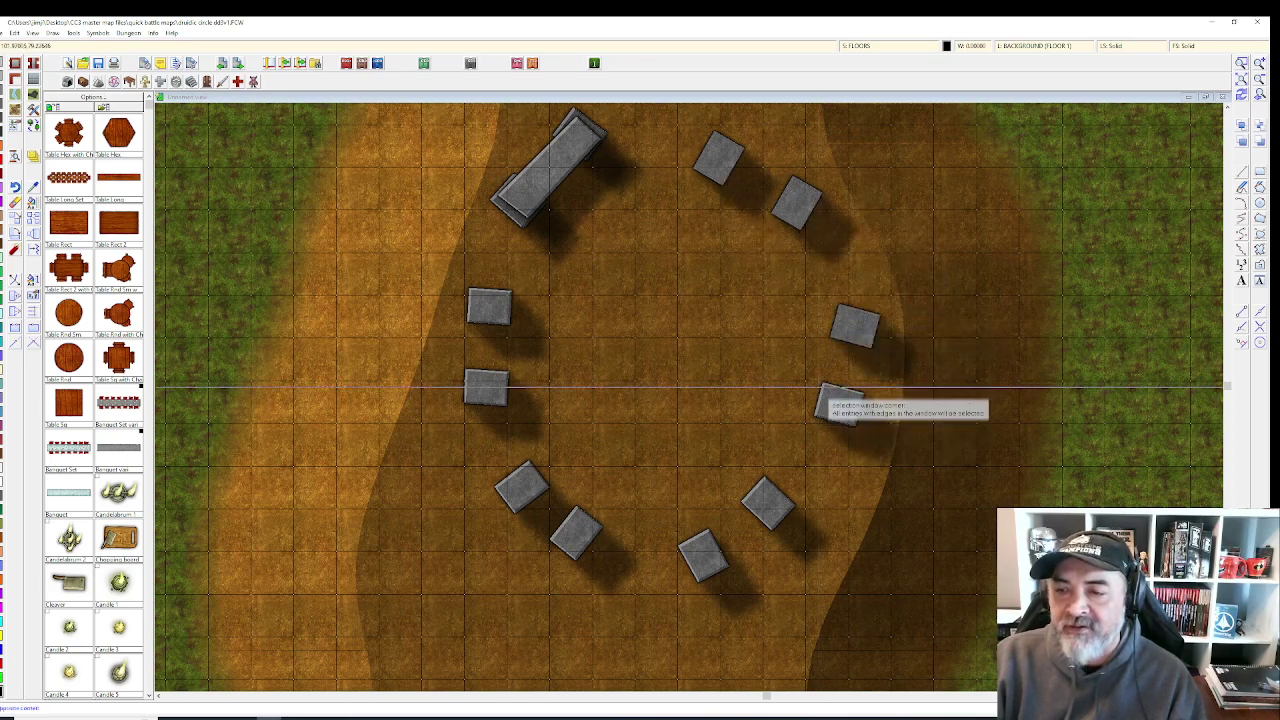
click(766, 549)
click(683, 535)
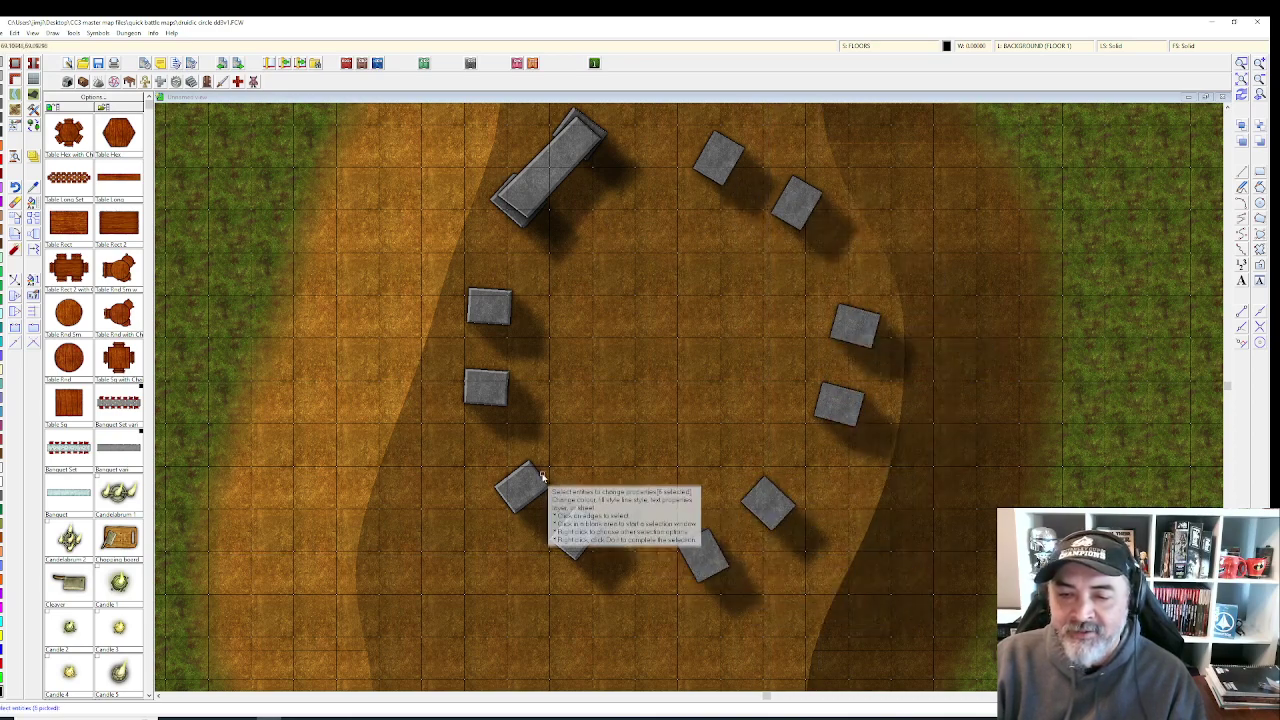
click(542, 475)
click(594, 517)
click(505, 325)
click(507, 390)
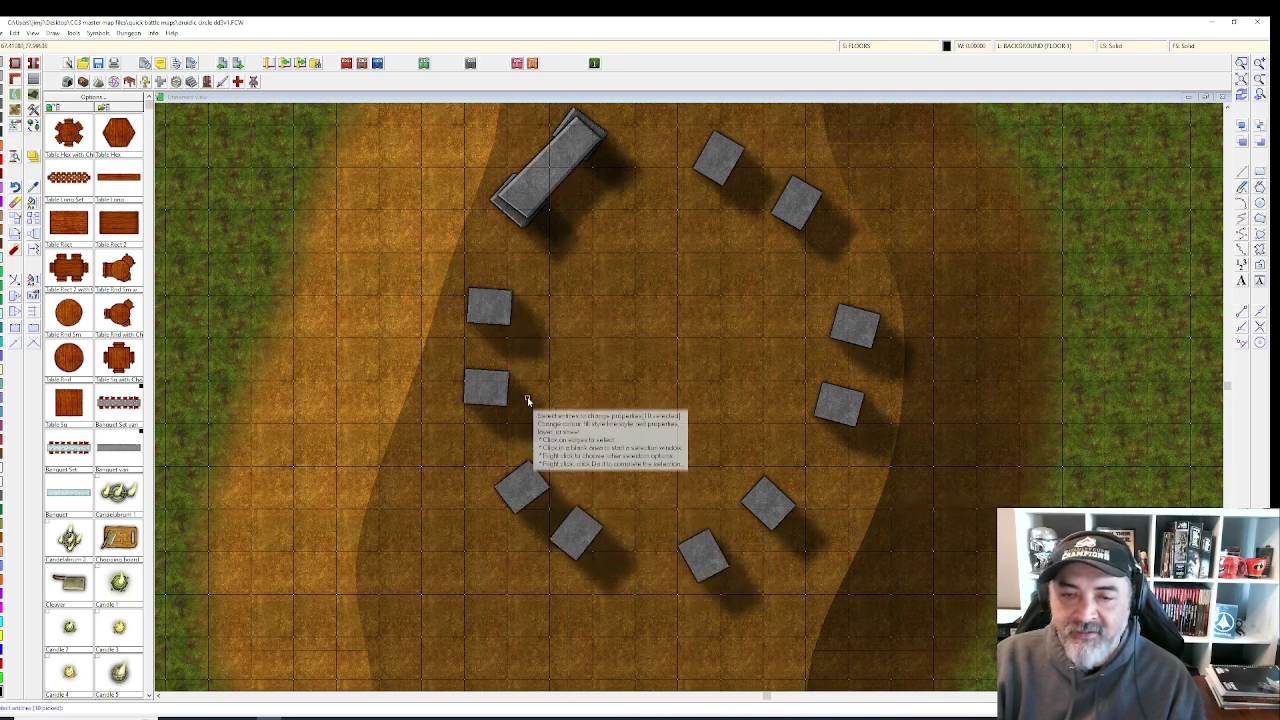
right_click(528, 400)
click(528, 400)
click(696, 347)
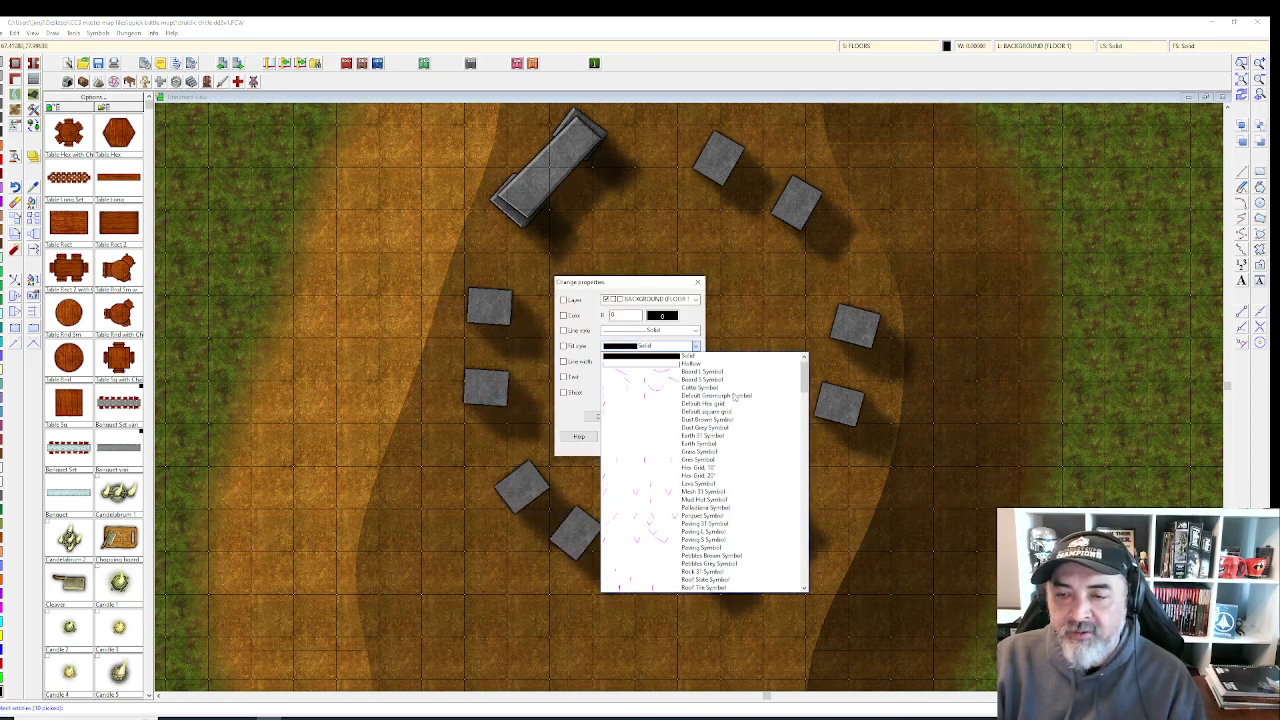
drag(803, 375, 803, 428)
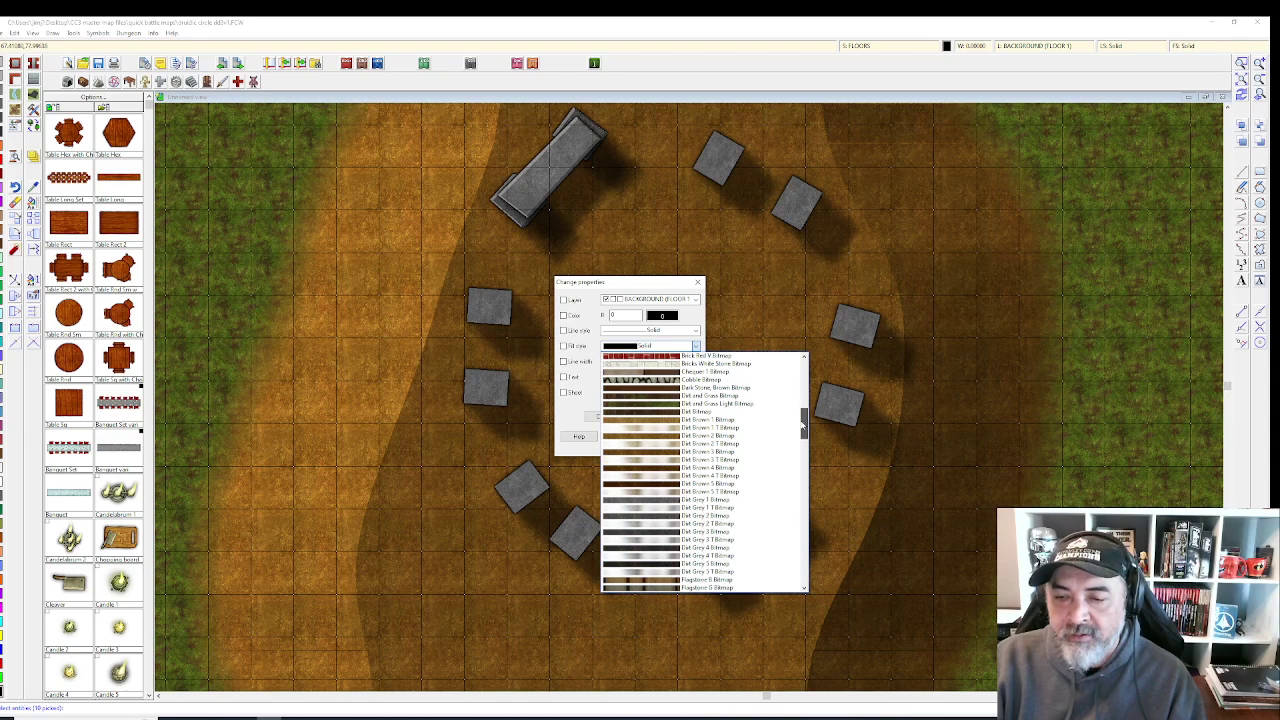
click(713, 501)
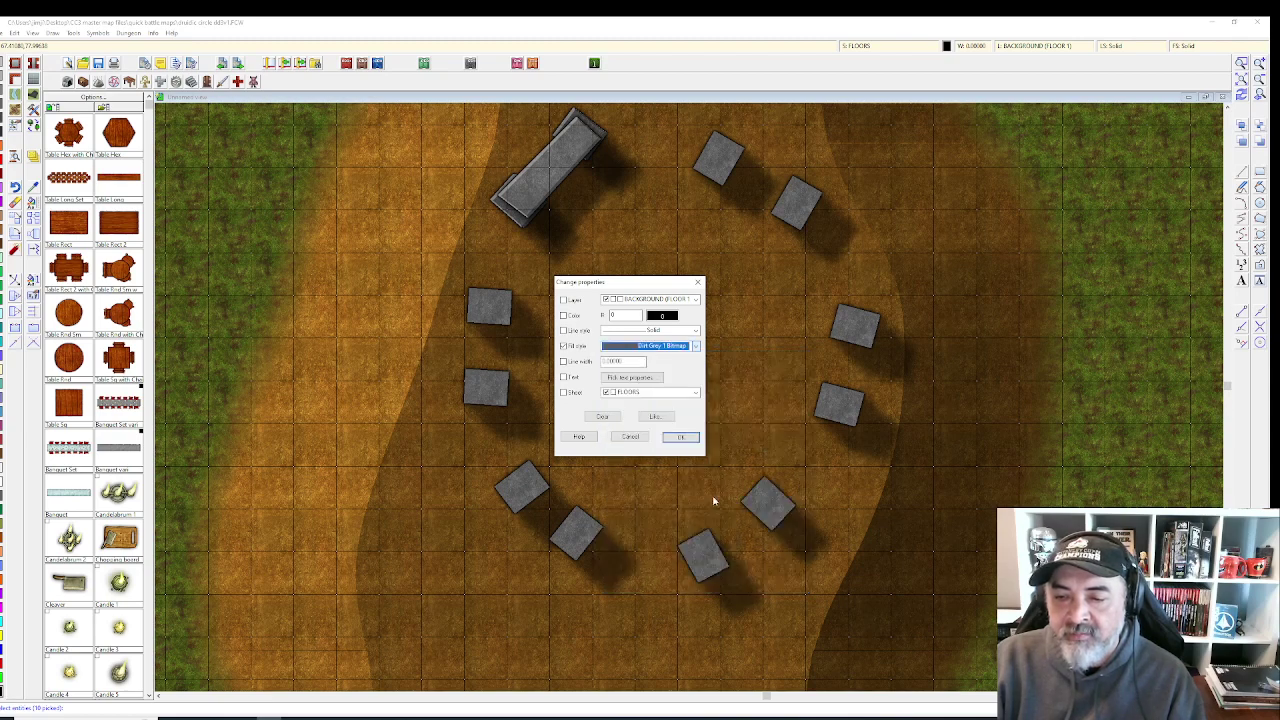
click(681, 437)
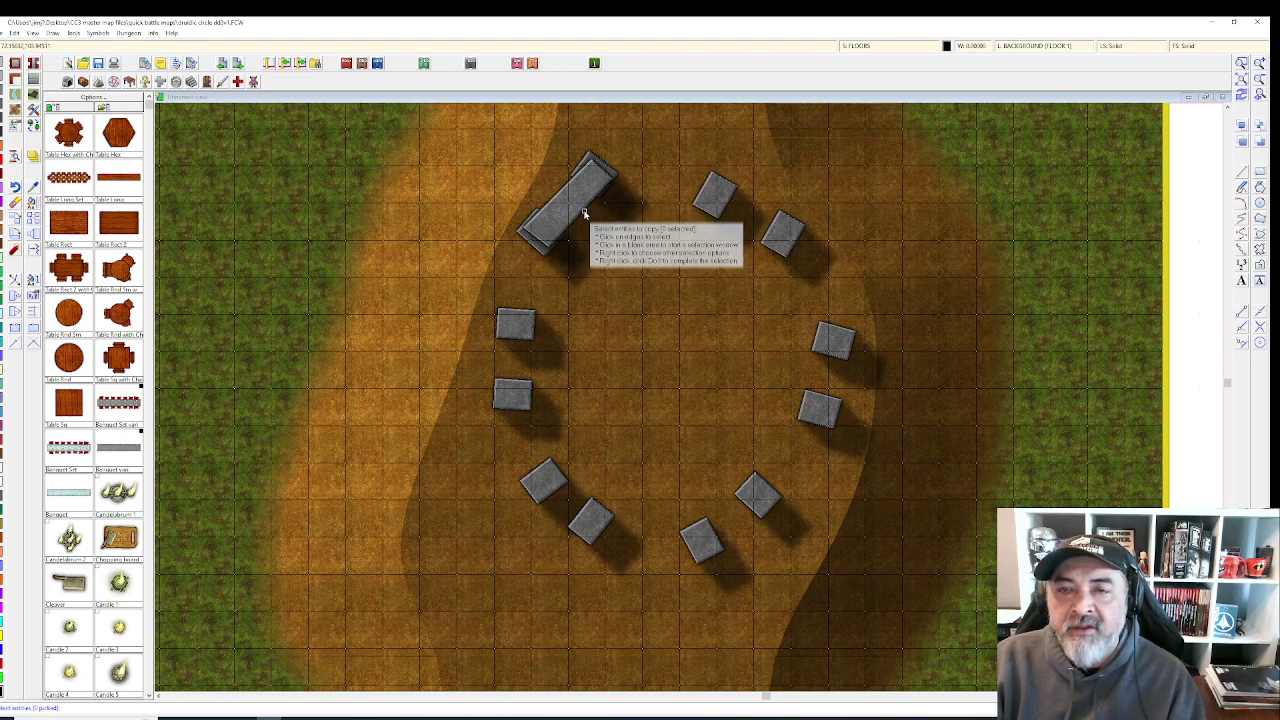
- Set the fill style of the ten uncovered standing stones to Dirt Grey 2 Bitmap
click(34, 202)
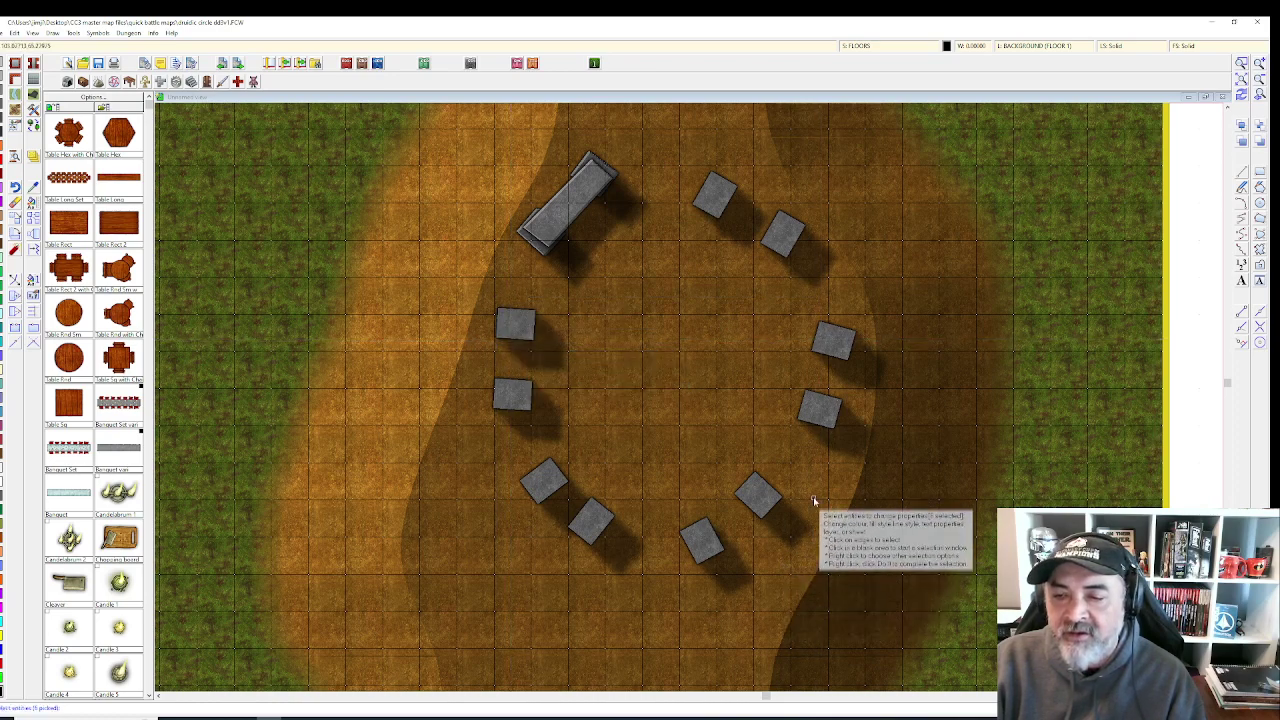
click(717, 187)
click(775, 262)
right_click(773, 262)
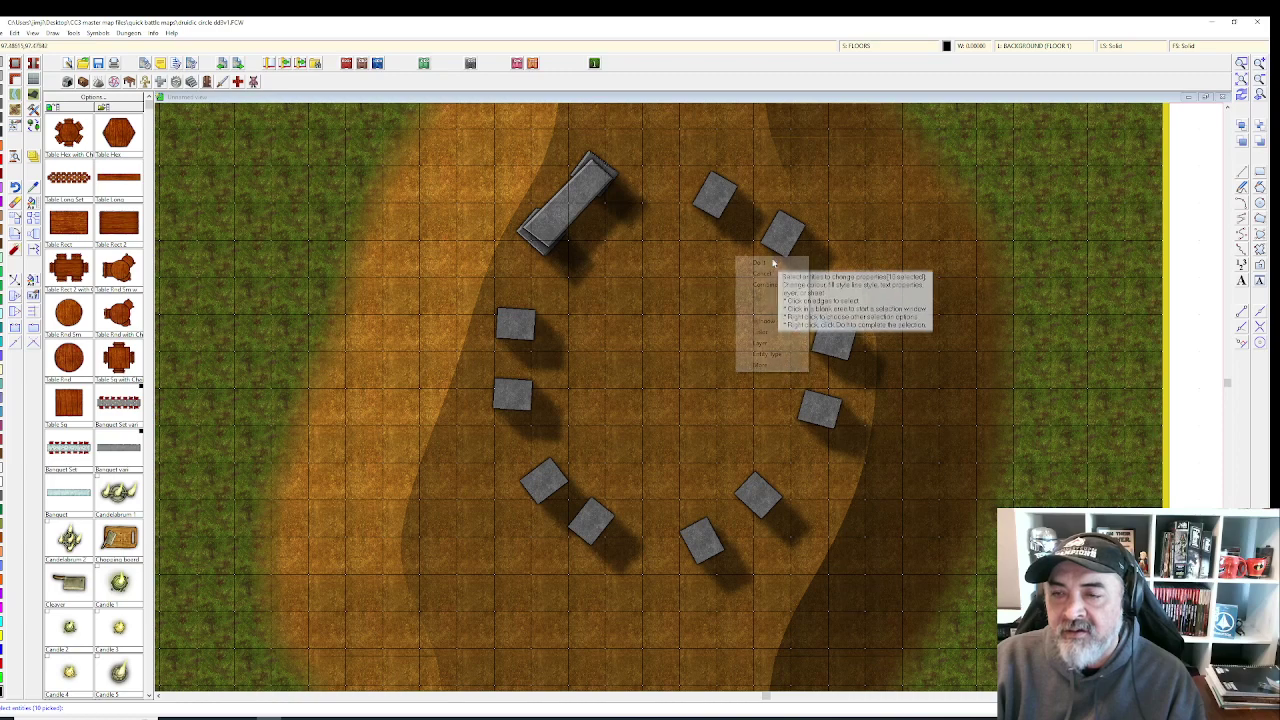
click(772, 262)
click(697, 398)
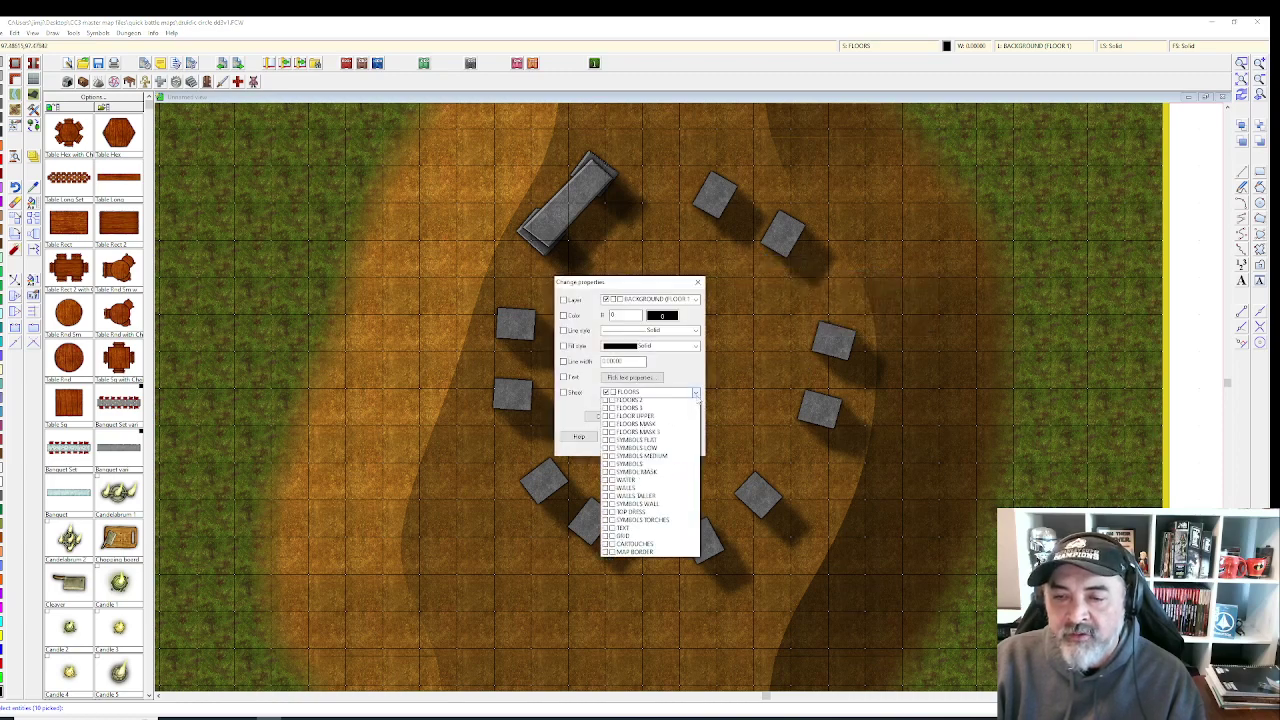
click(695, 421)
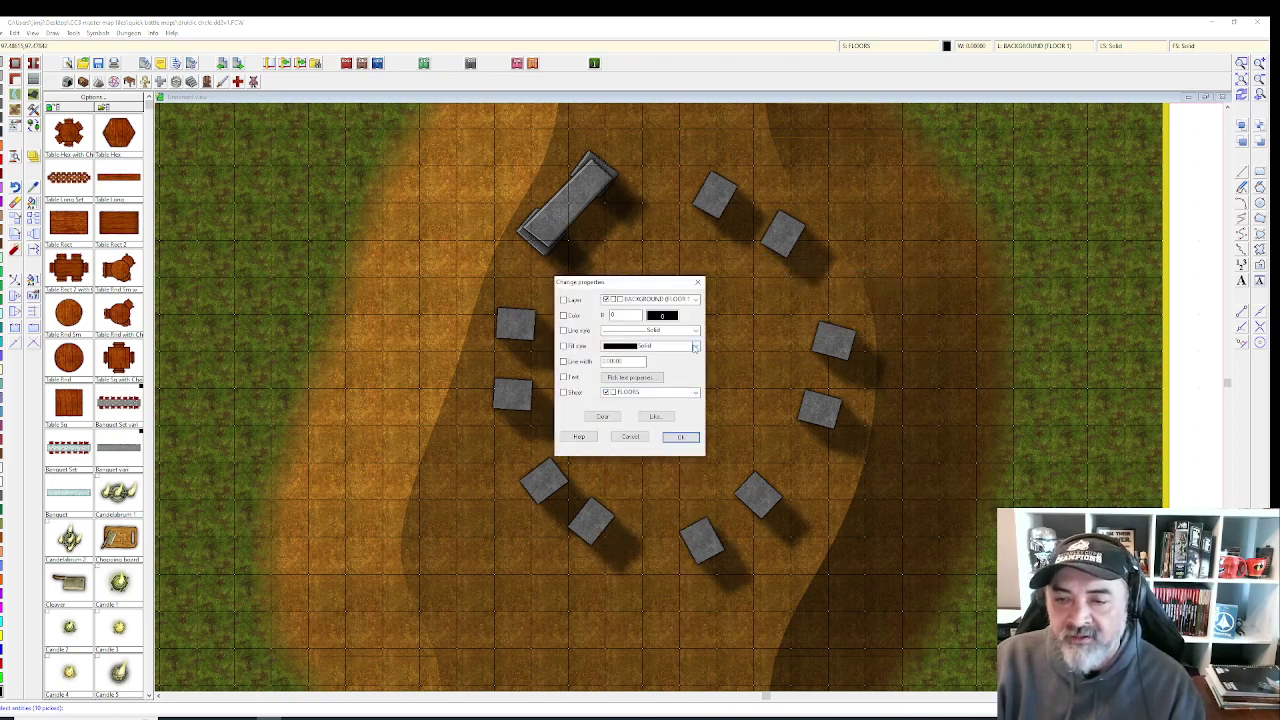
click(695, 346)
click(634, 376)
click(563, 392)
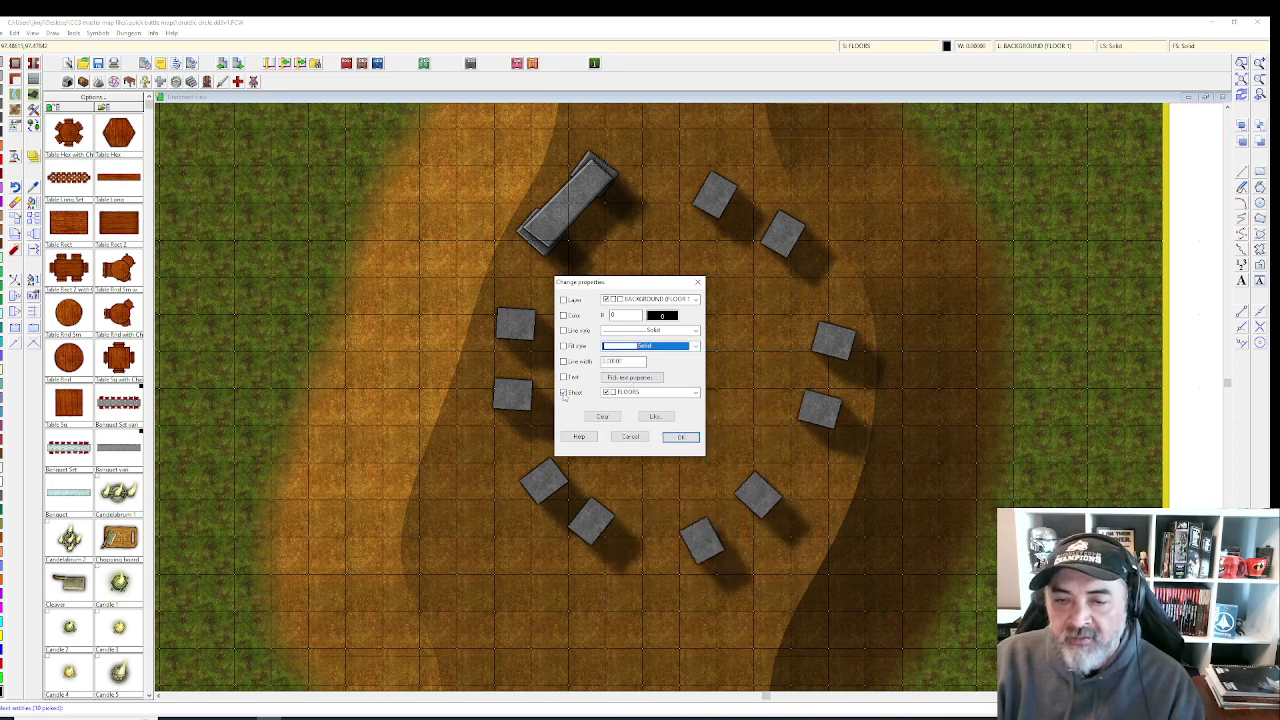
click(694, 346)
scroll(760, 430, down, 10)
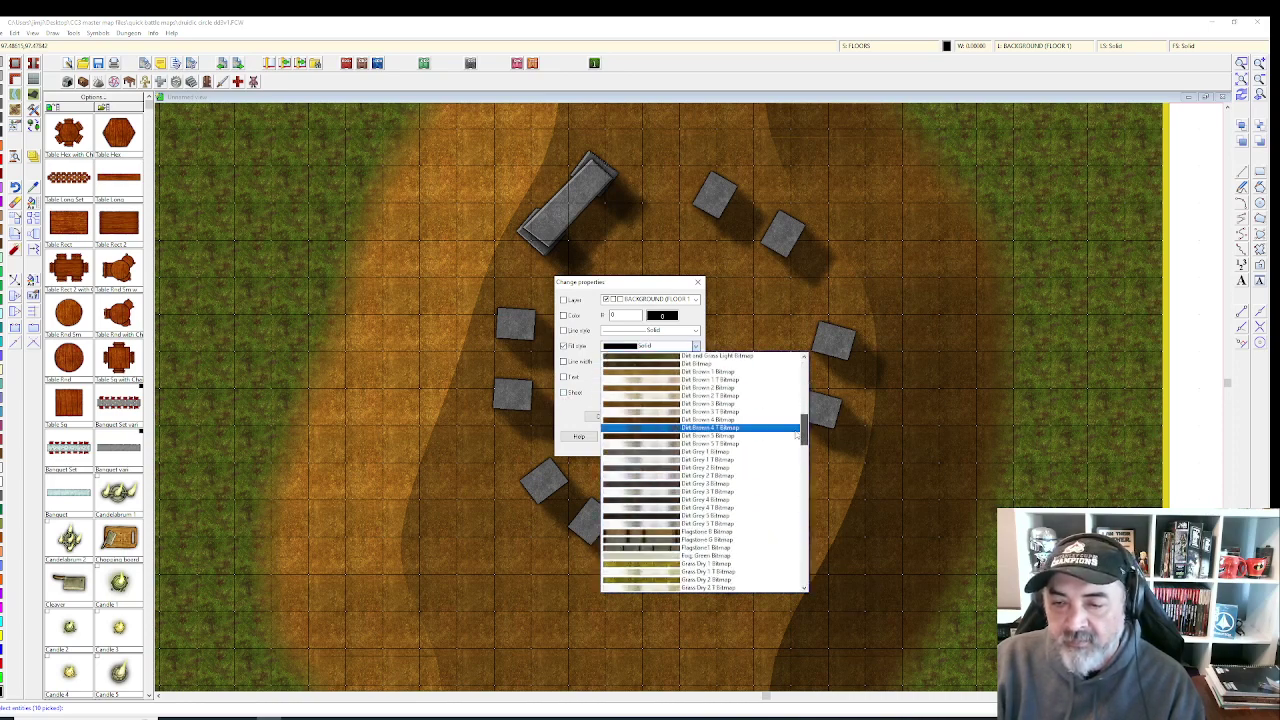
click(706, 468)
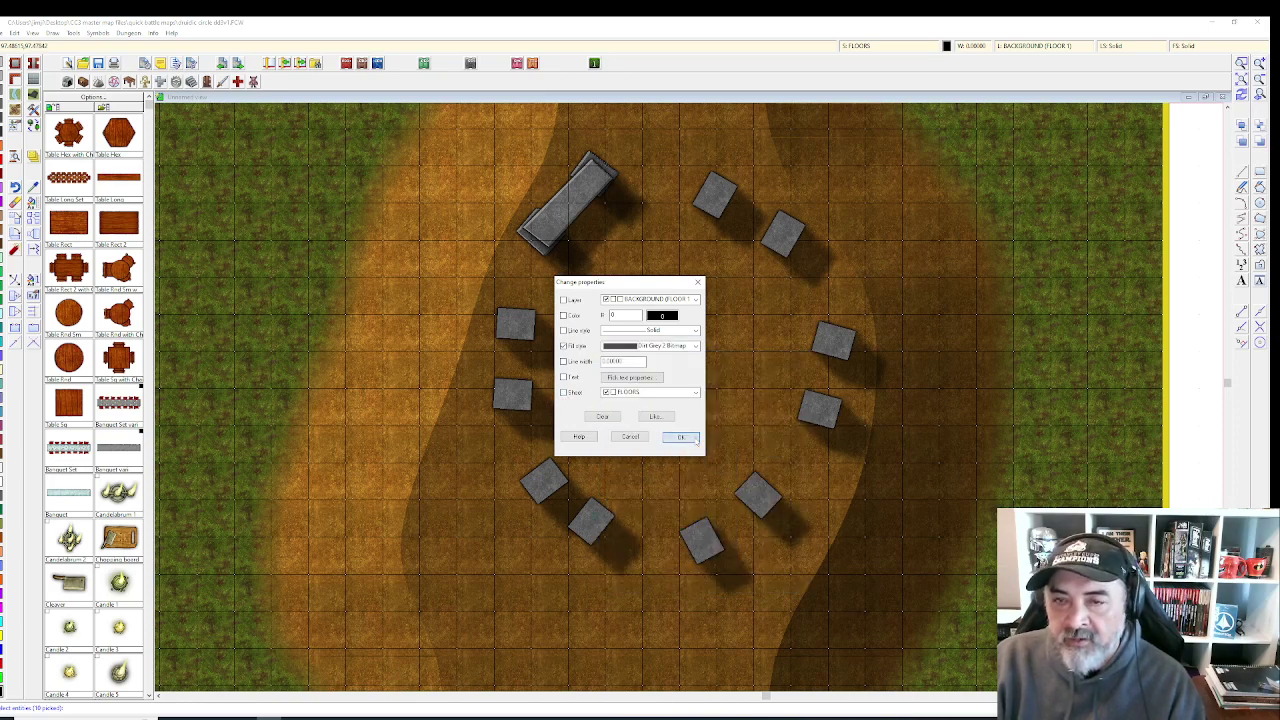
click(695, 438)
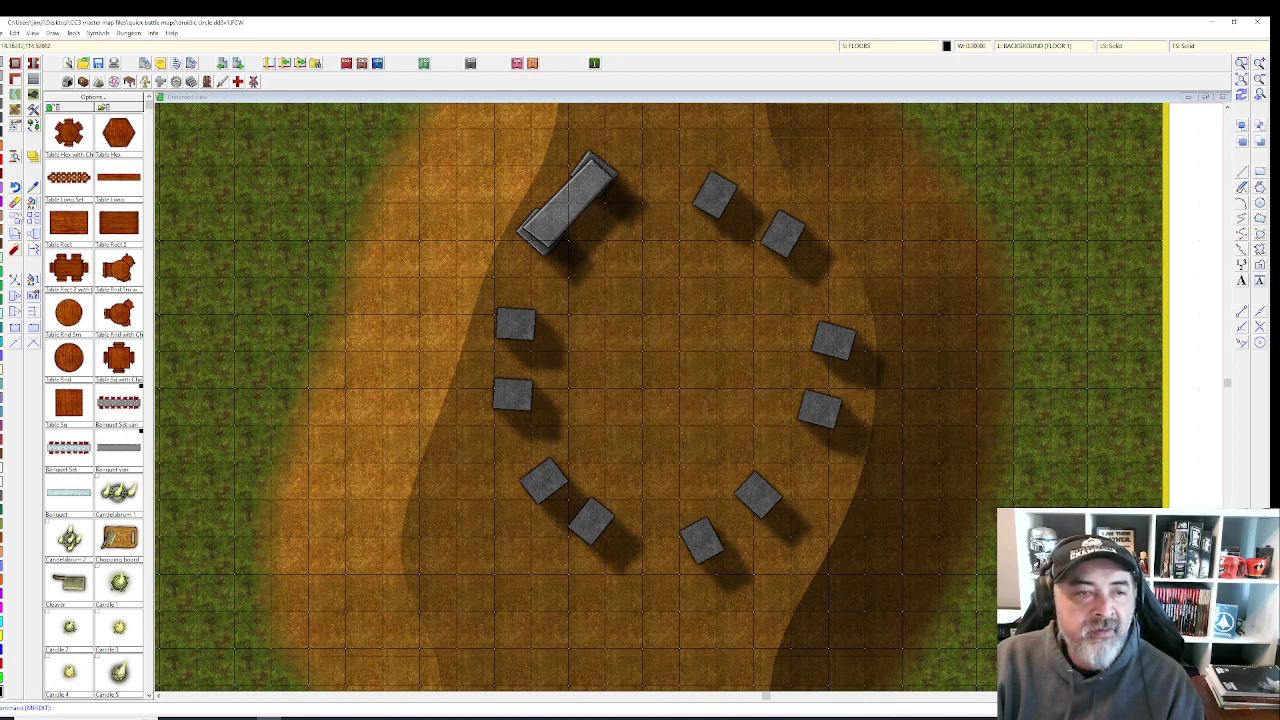
- Copy the upper-left lintel and place a rotated copy across the left pair of standing stones
click(577, 218)
right_click(577, 218)
click(577, 220)
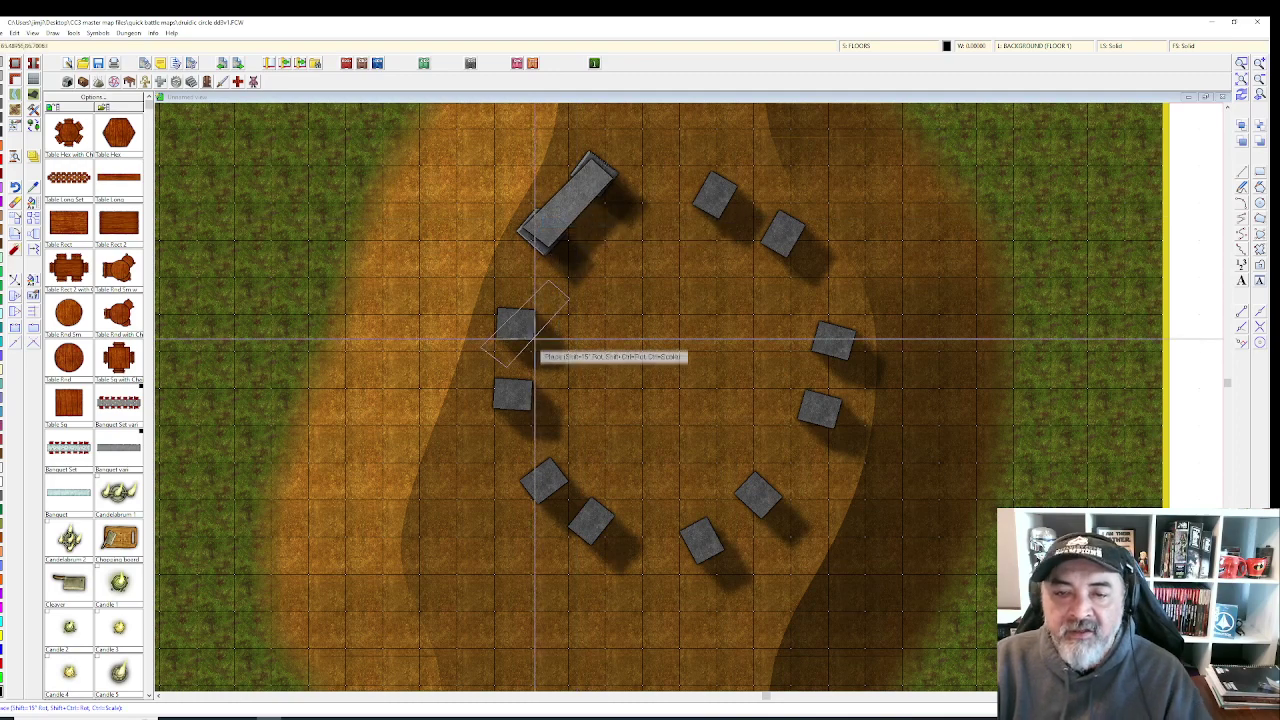
key(shift)
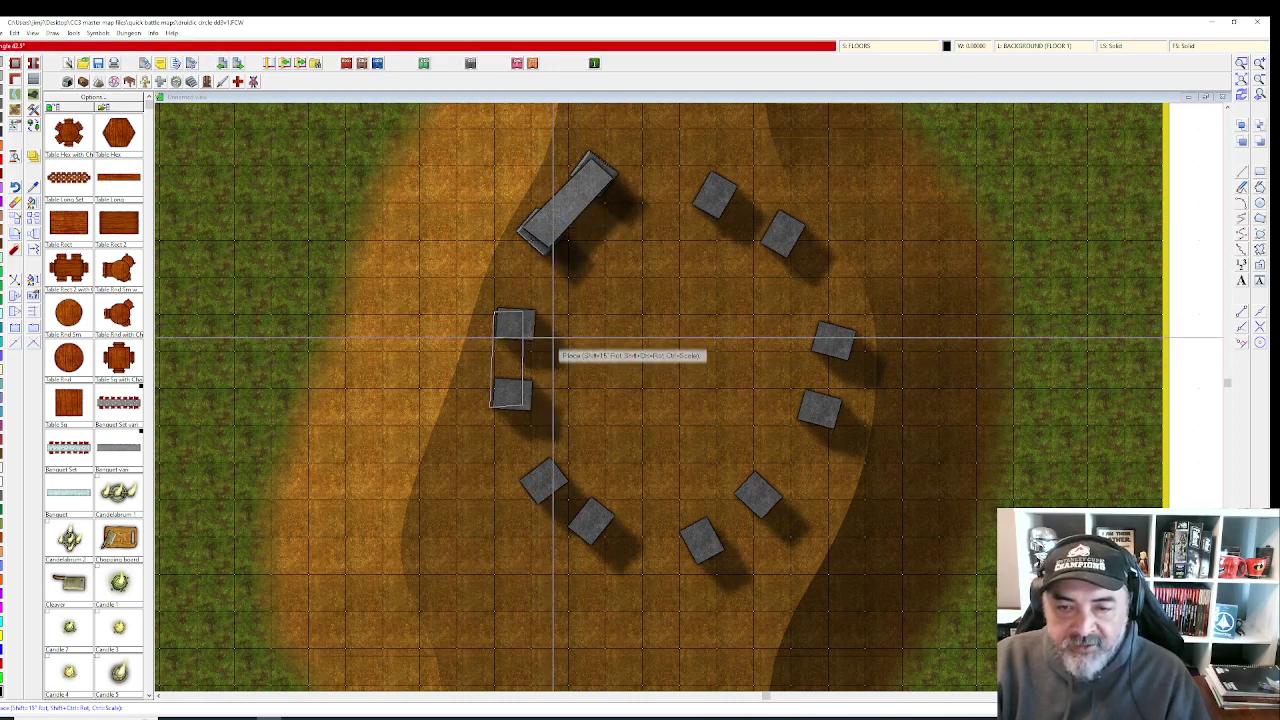
click(553, 340)
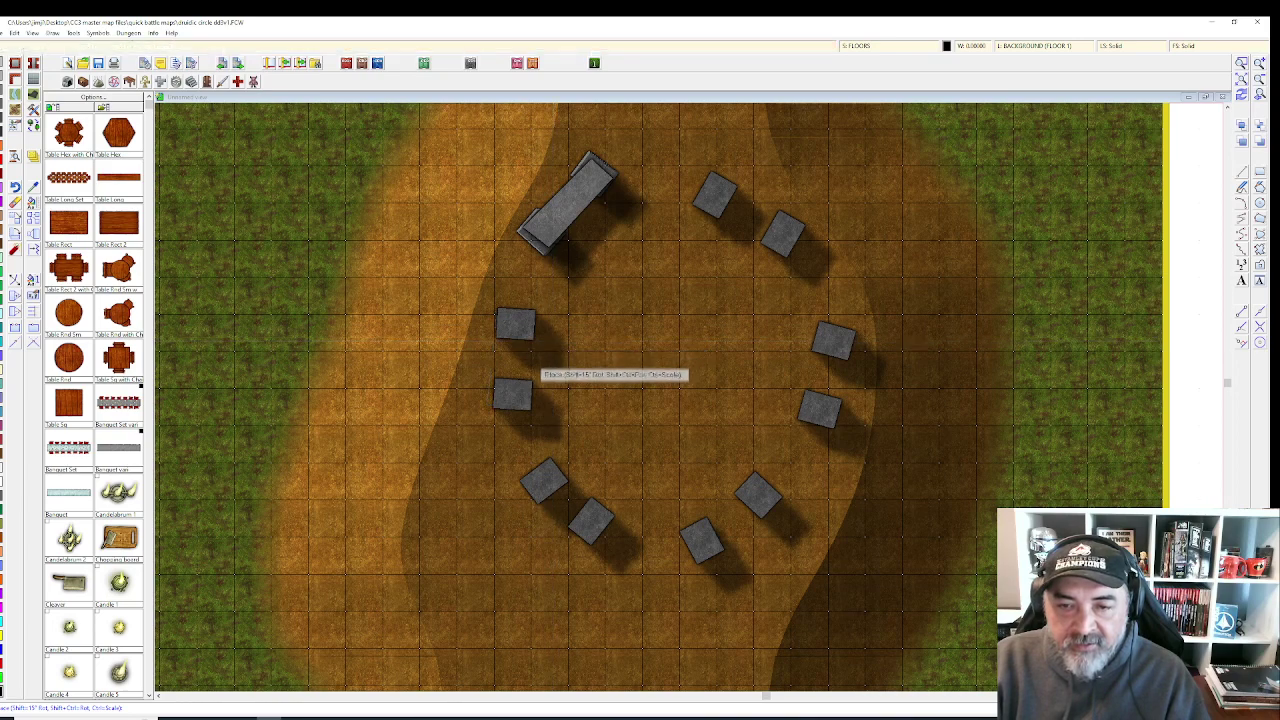
click(529, 383)
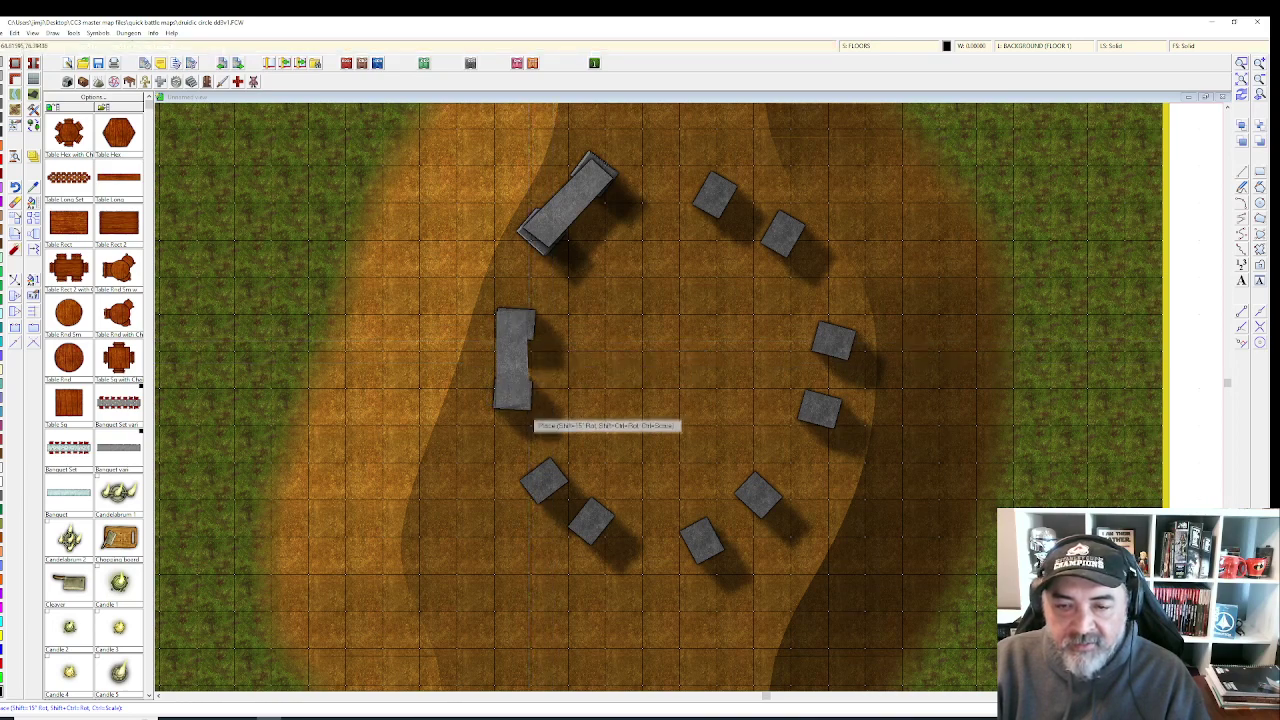
- Place rotated lintel copies across the lower-left and lower-right pairs of standing stones
click(584, 466)
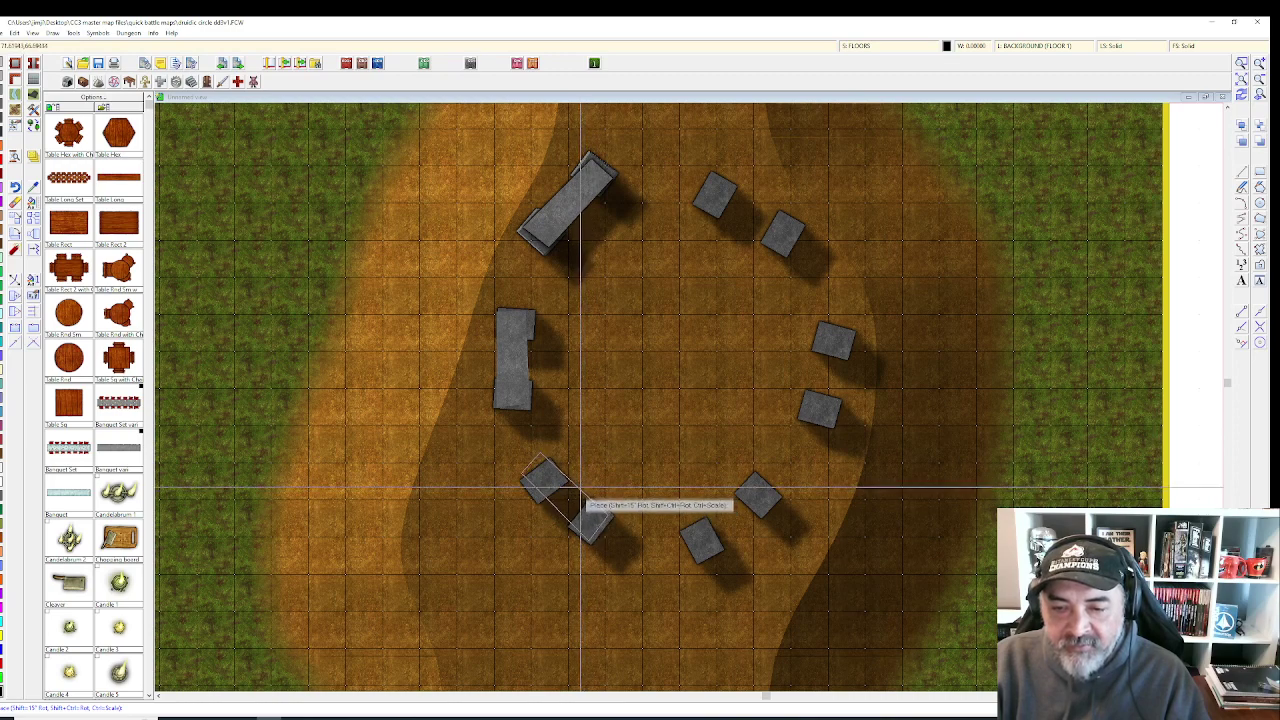
click(583, 498)
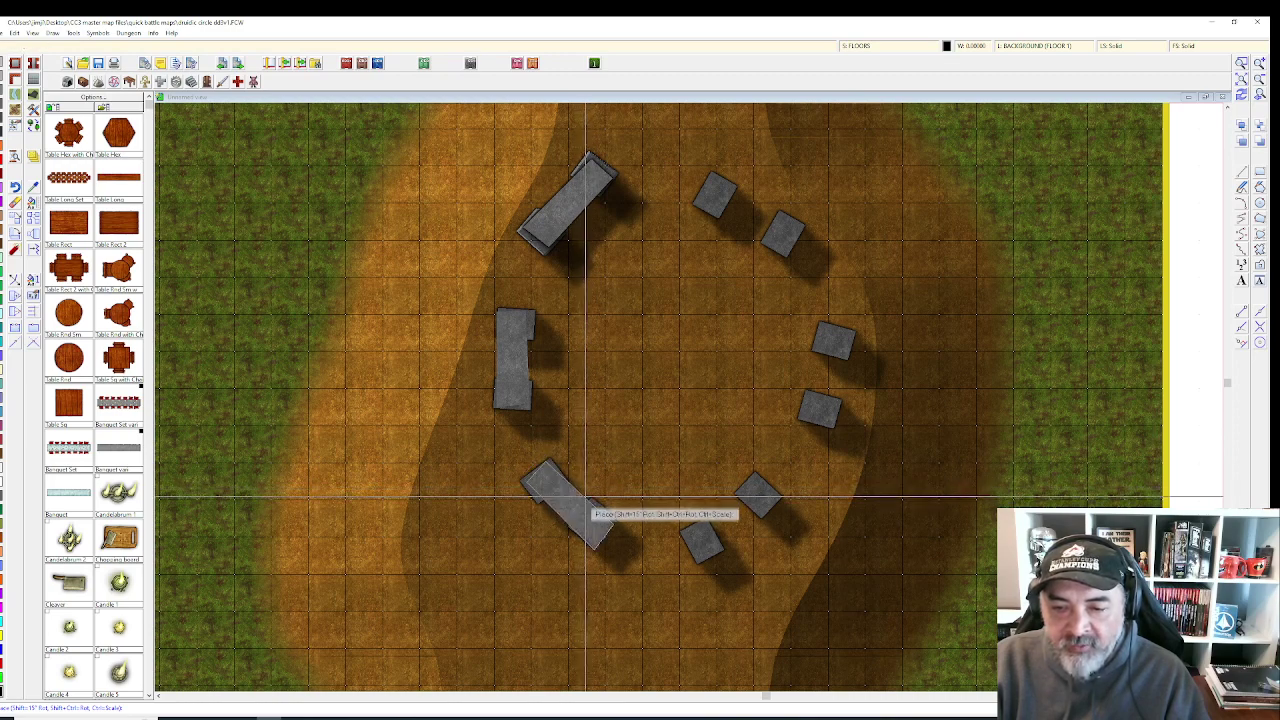
click(748, 535)
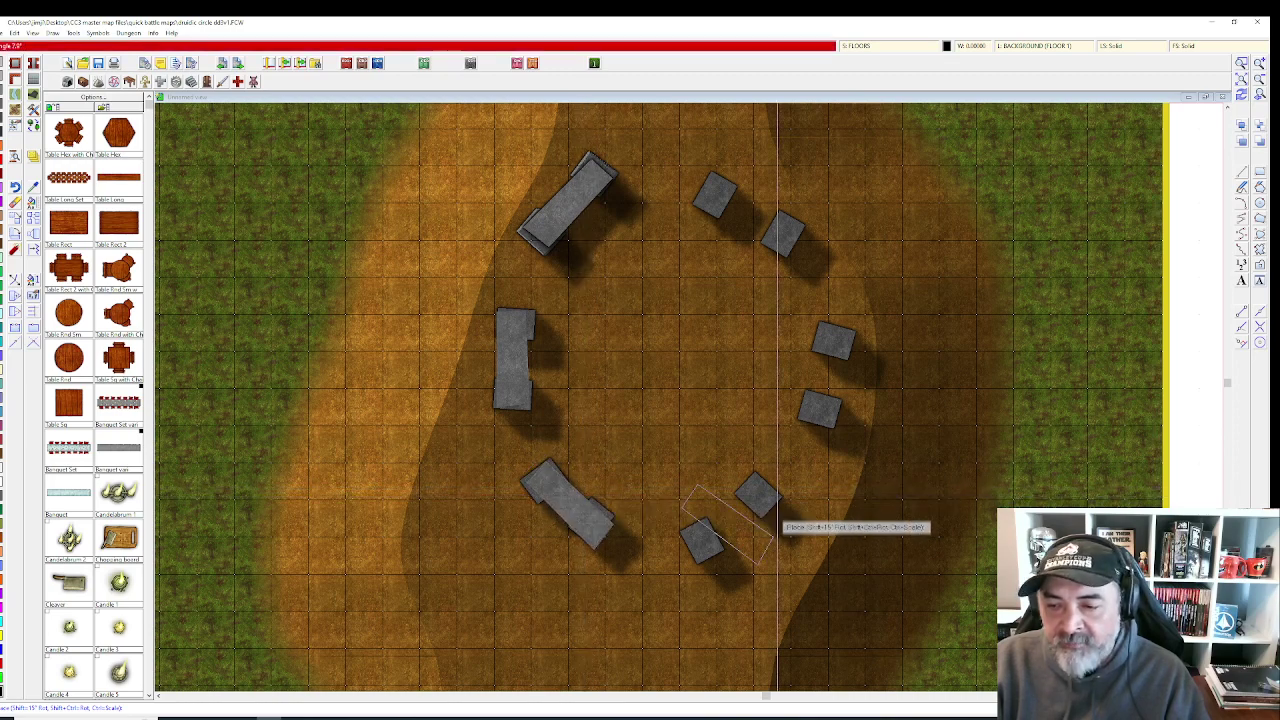
click(745, 465)
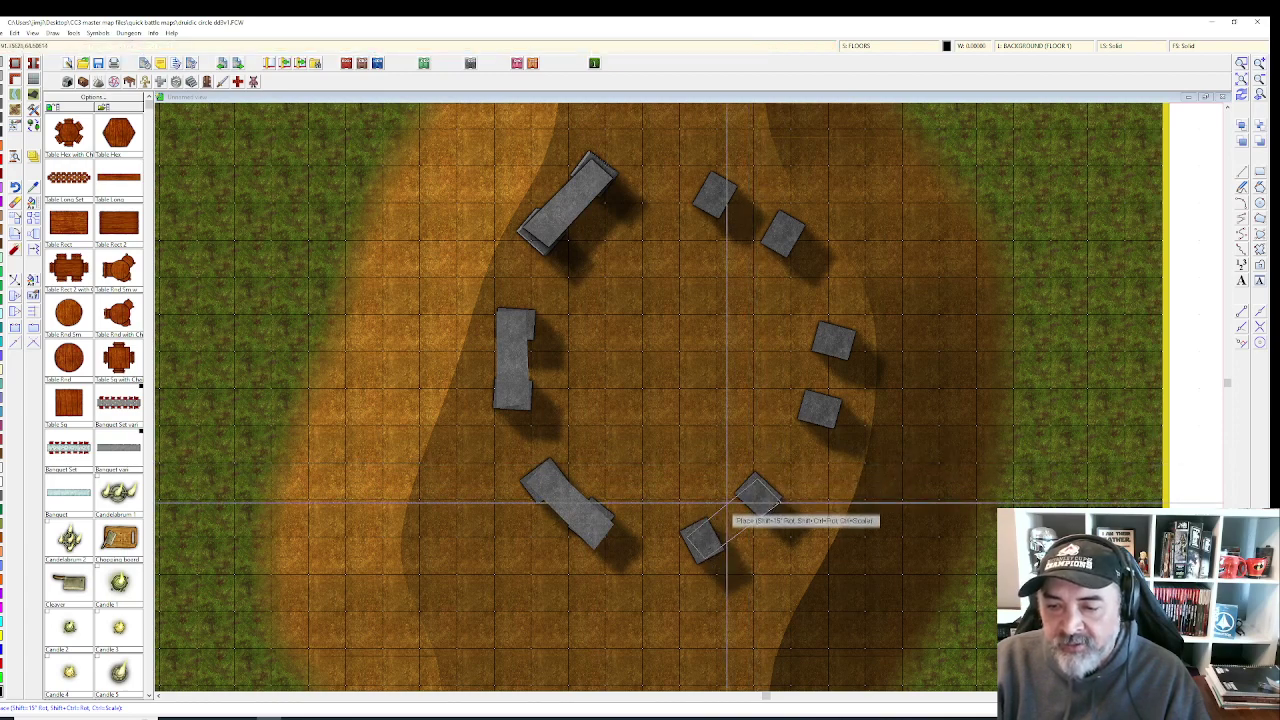
- Place rotated lintel copies across the right and upper-right pairs of standing stones
click(832, 400)
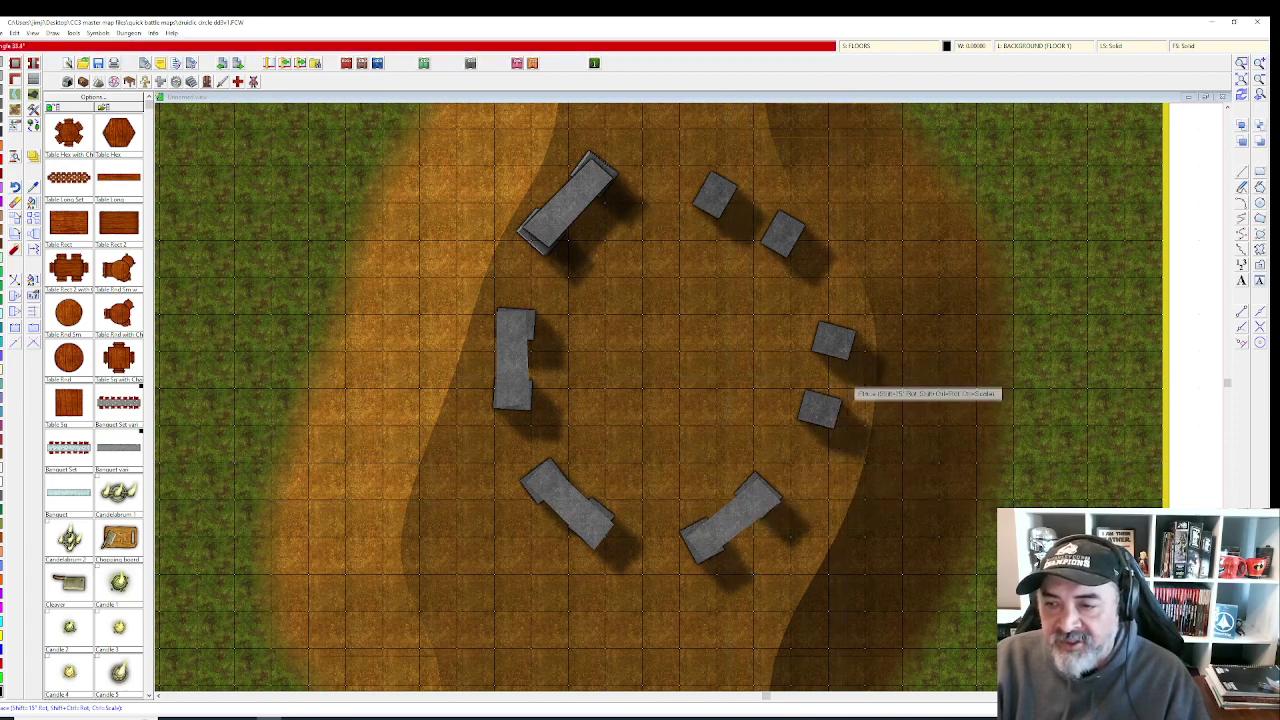
click(832, 374)
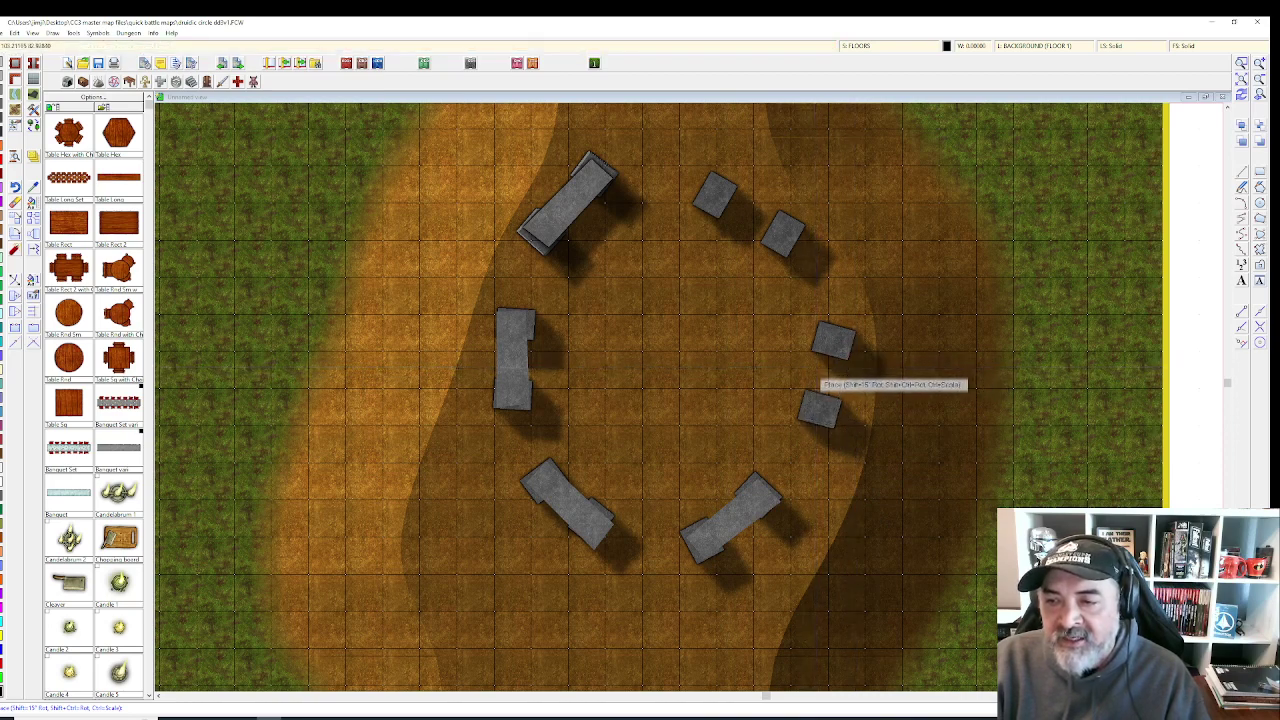
click(814, 367)
click(775, 235)
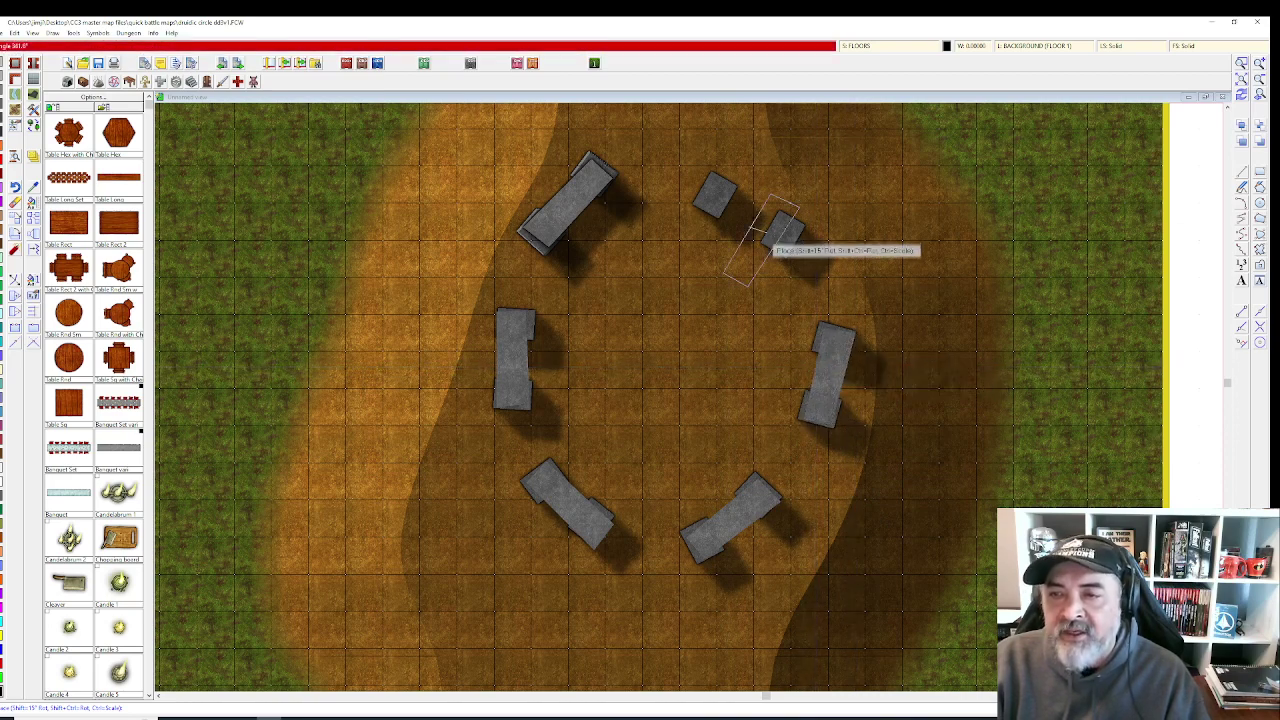
click(756, 202)
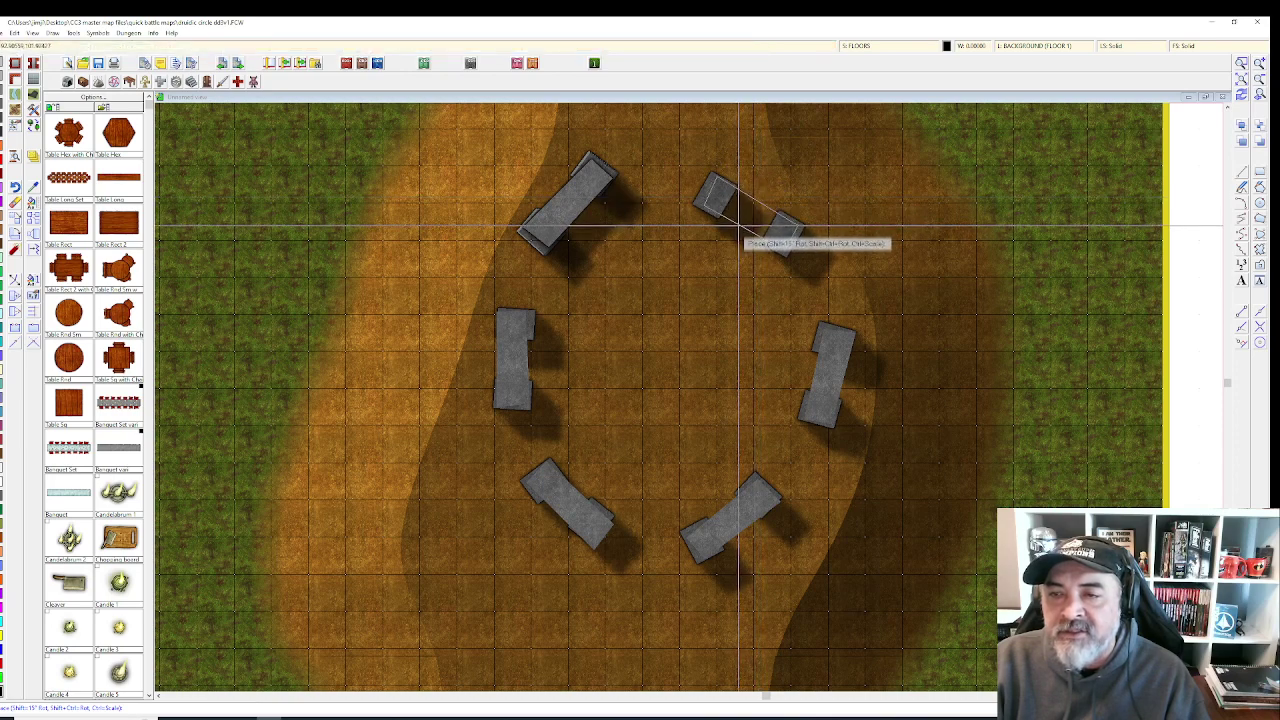
right_click(632, 358)
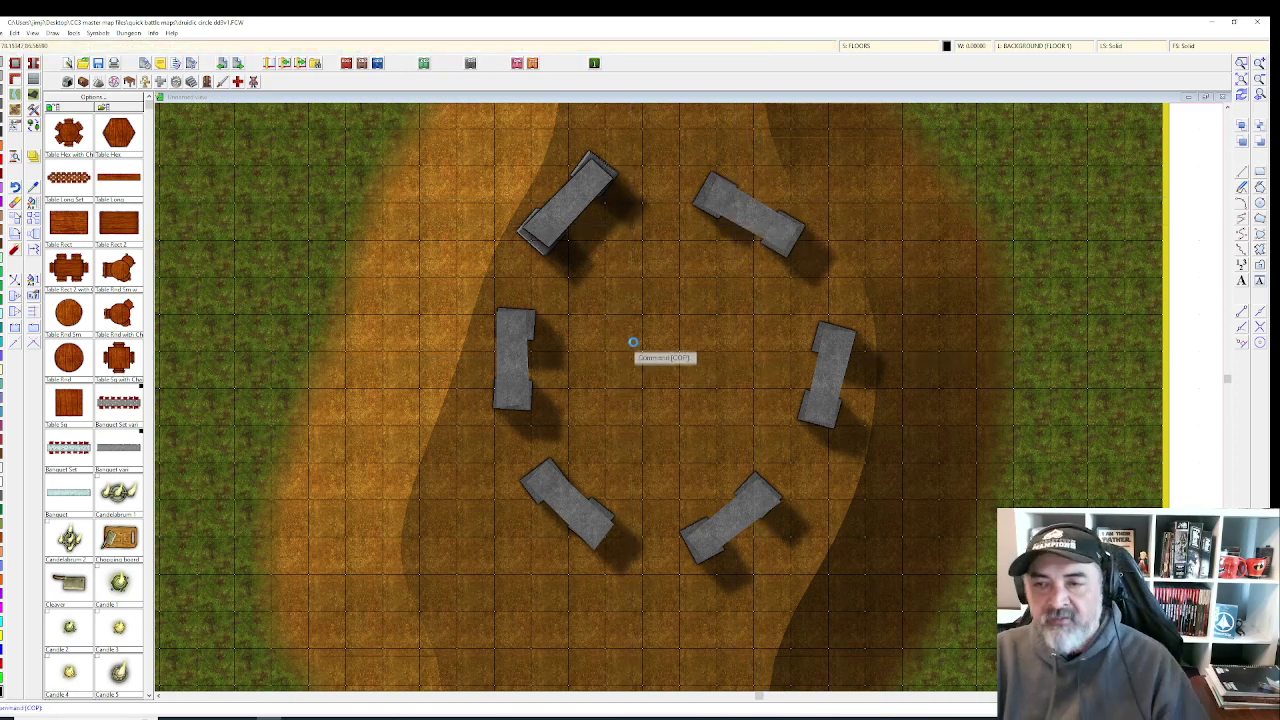
- Move the two standing stones of the left pair slightly outward so they sit offset beneath their lintel
scroll(633, 342, up, 1)
scroll(463, 317, up, 1)
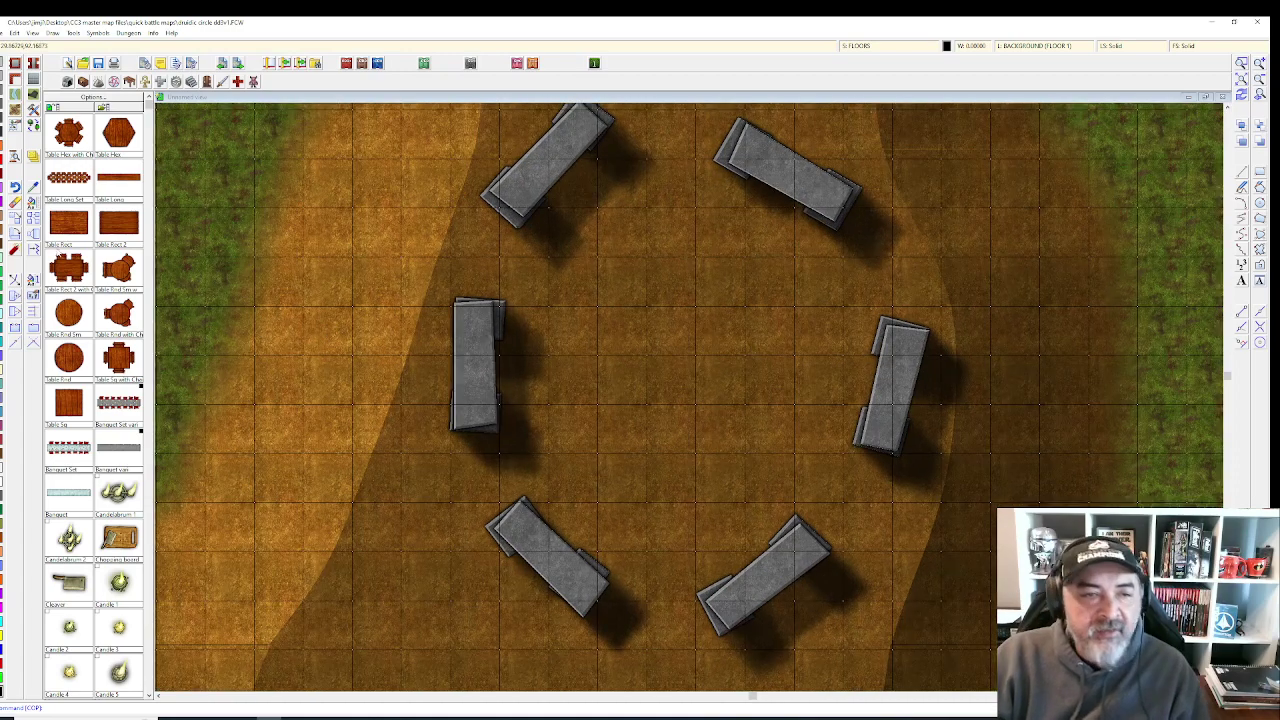
click(15, 218)
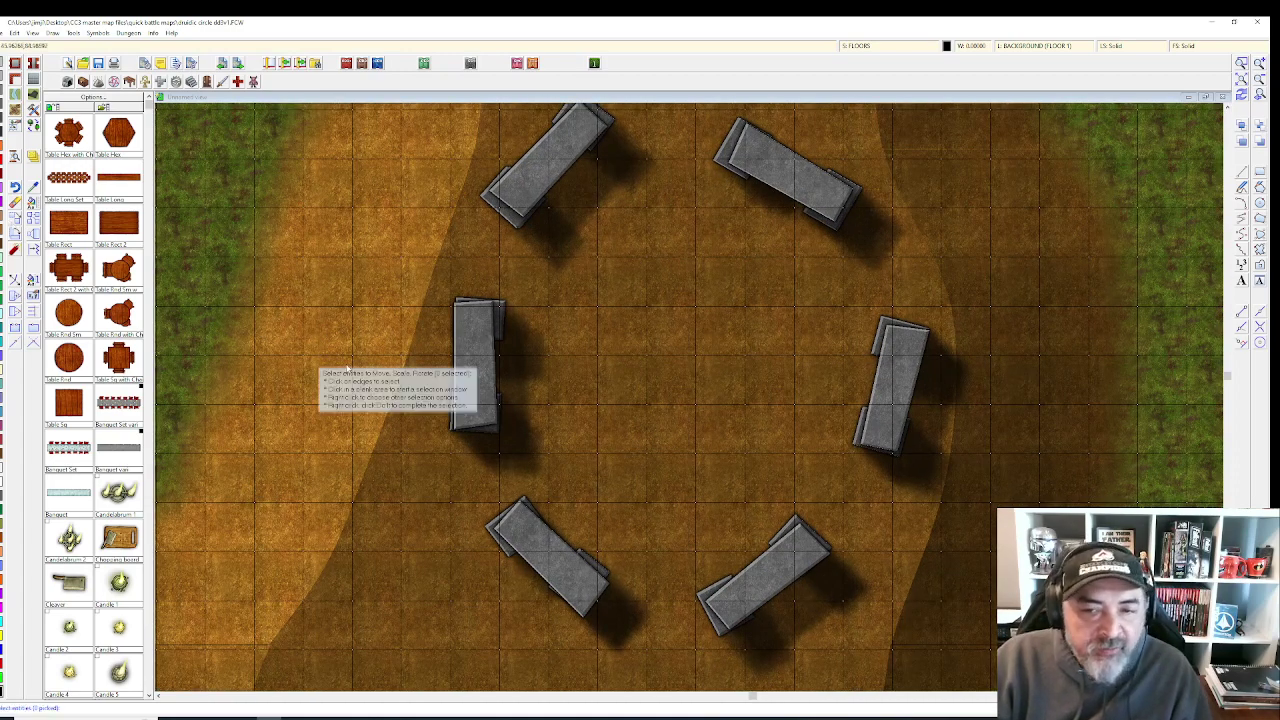
click(501, 303)
right_click(501, 303)
click(501, 303)
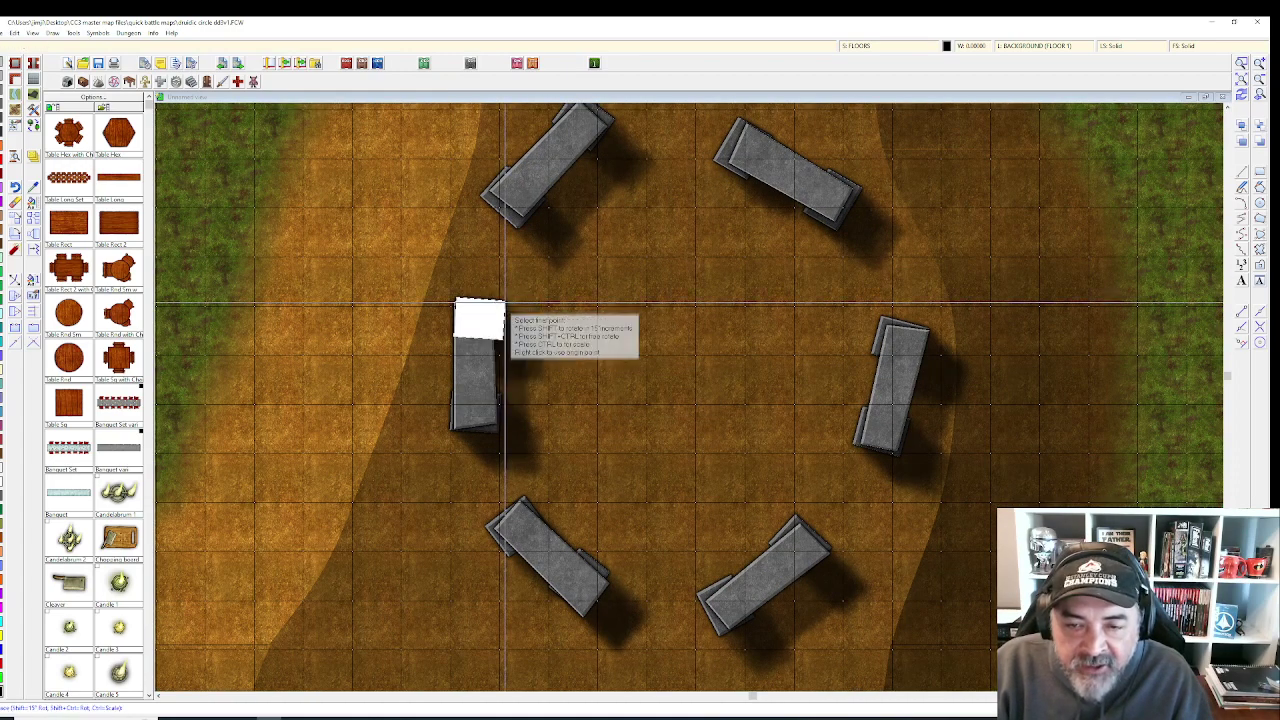
click(502, 295)
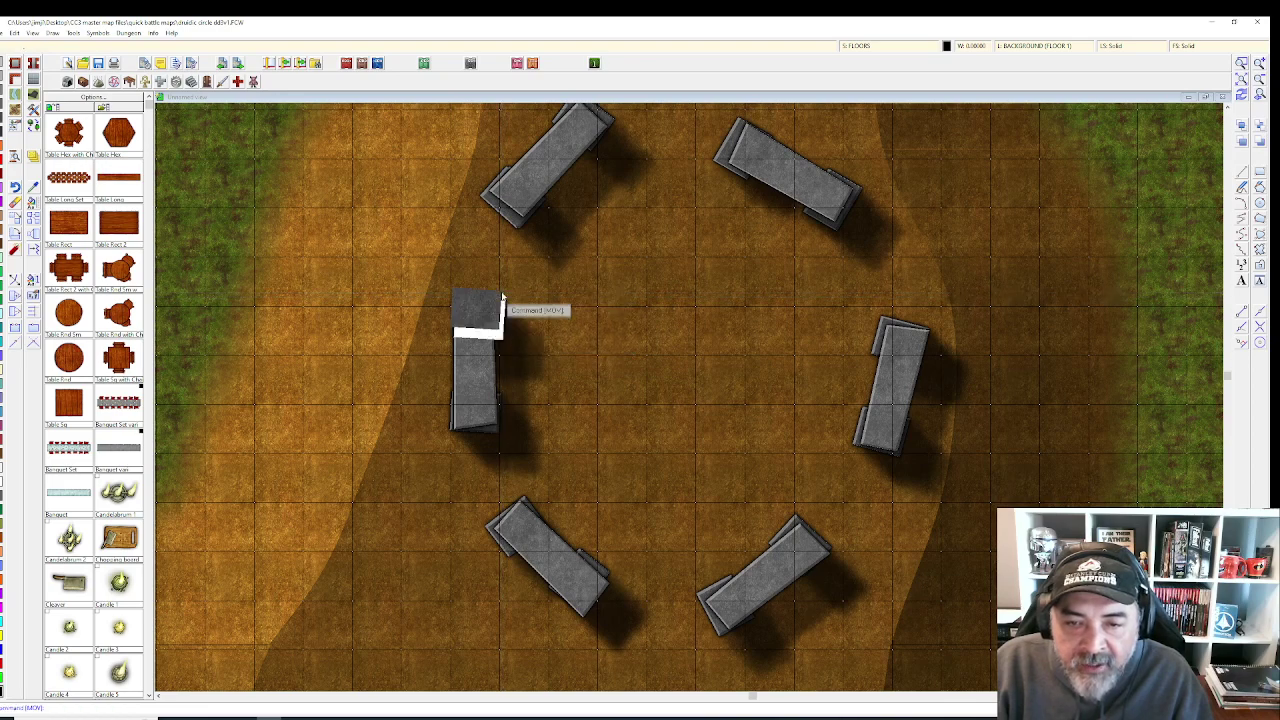
click(499, 435)
right_click(500, 435)
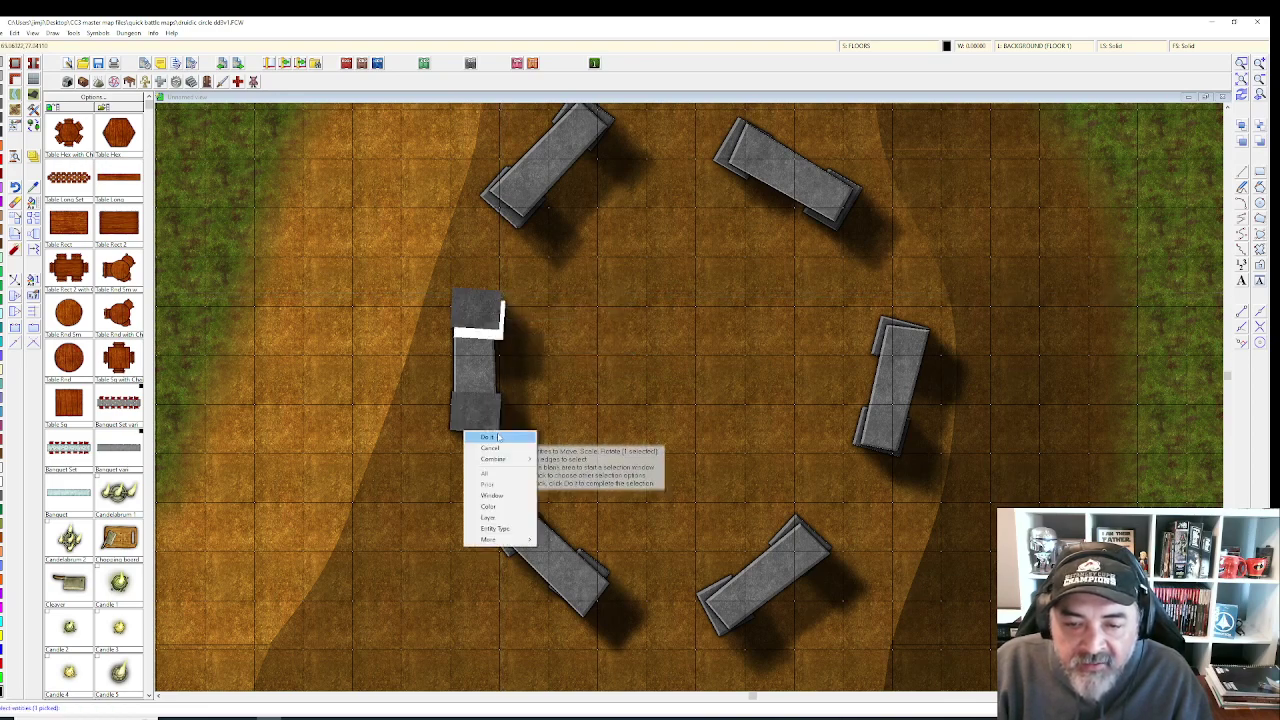
click(500, 435)
click(499, 435)
click(499, 439)
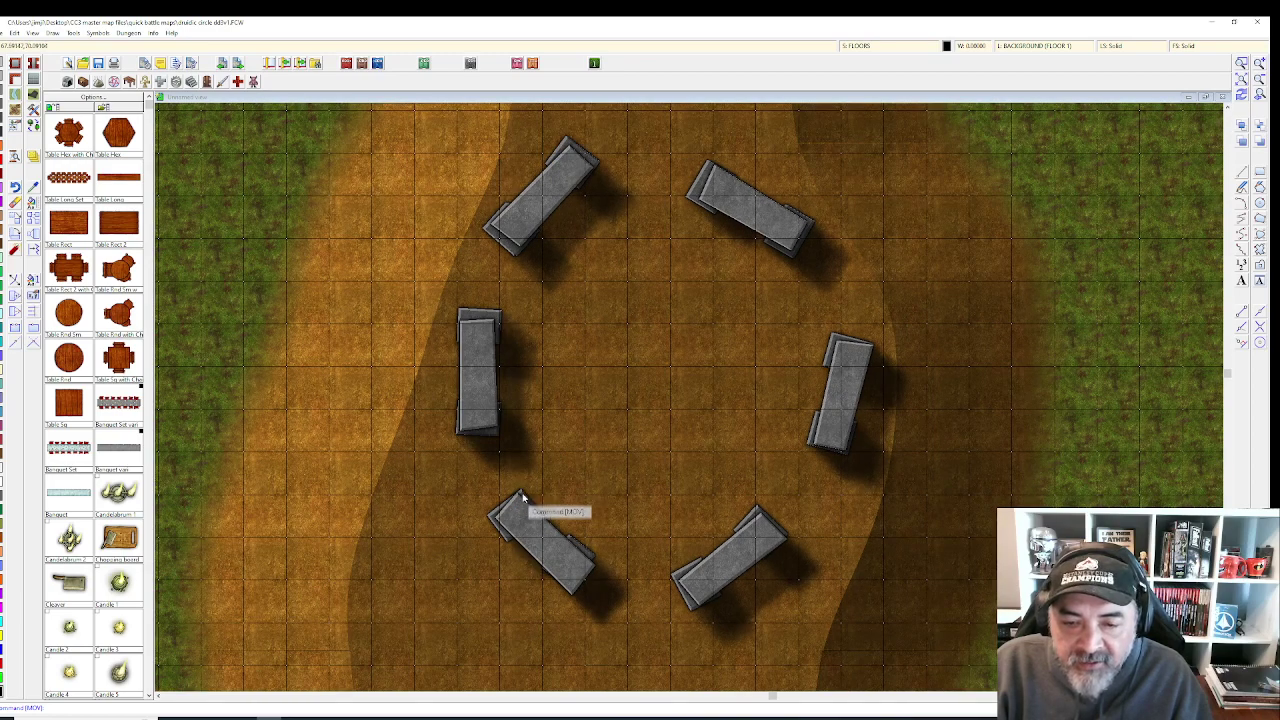
- Shift both standing stones of the lower-left pair slightly outward from the ends of their lintel
right_click(524, 494)
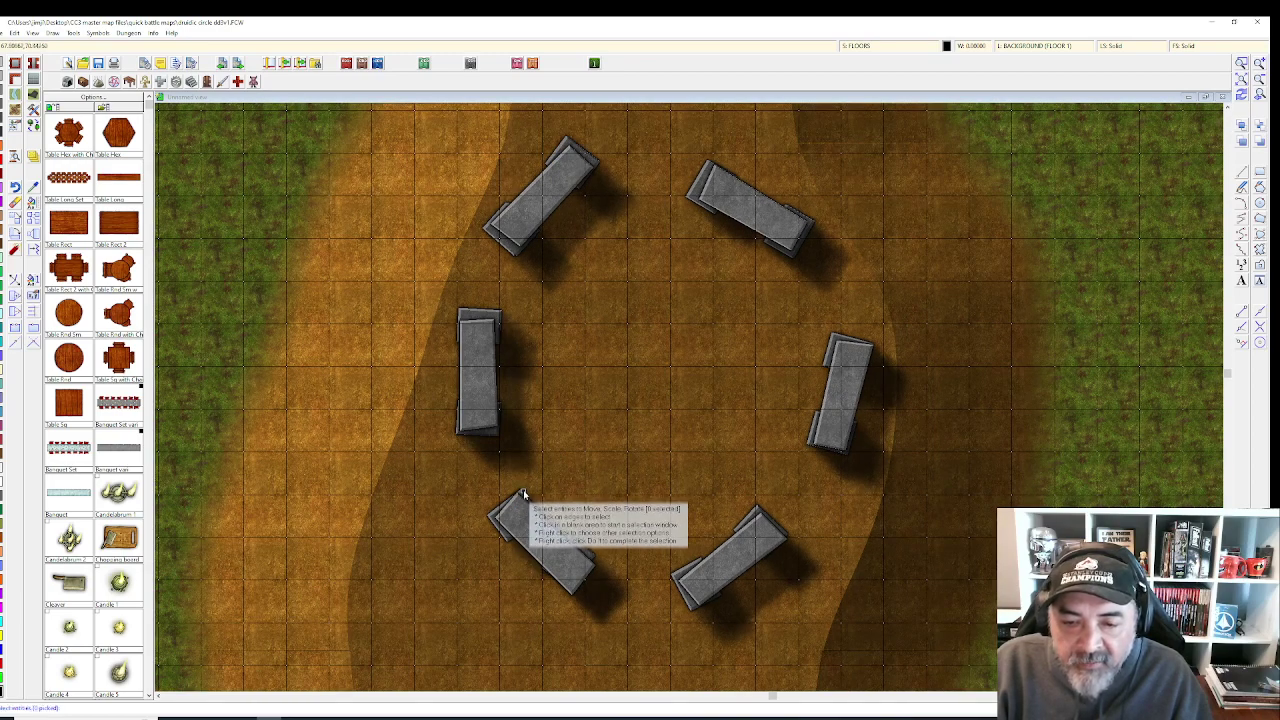
click(523, 492)
right_click(523, 492)
click(523, 492)
click(523, 489)
click(526, 484)
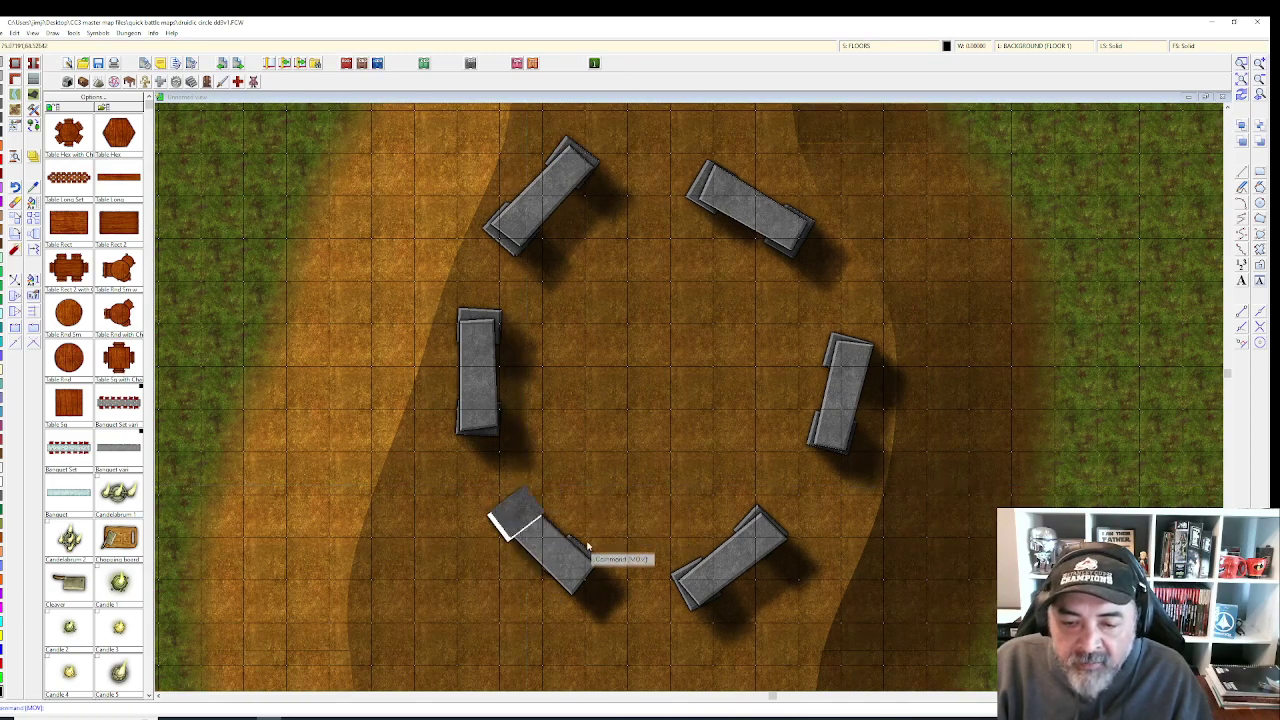
right_click(560, 551)
click(597, 556)
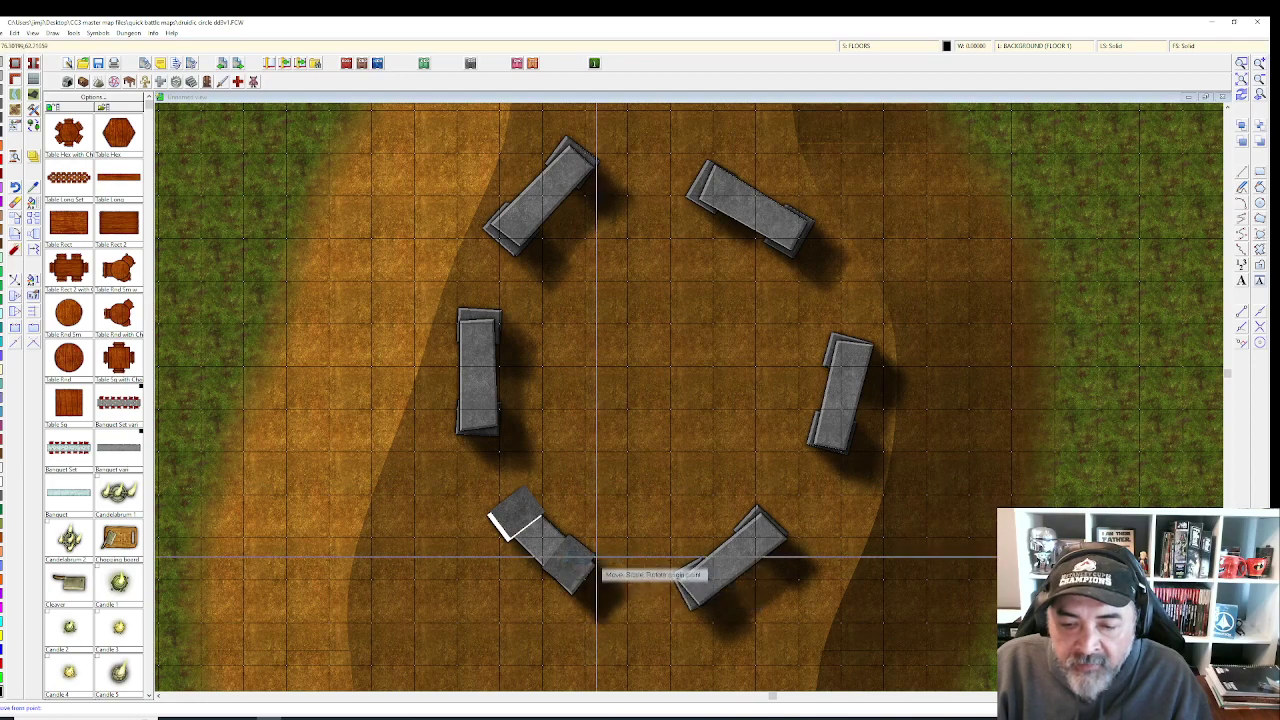
click(596, 556)
click(609, 568)
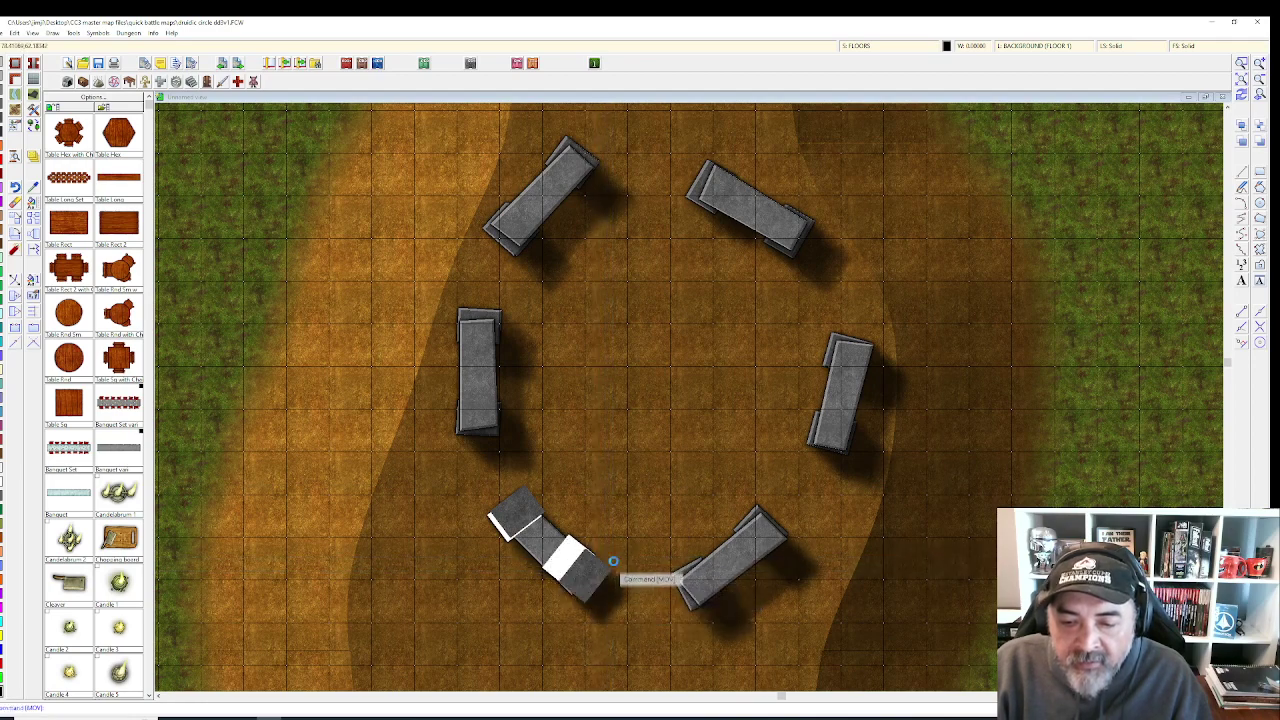
click(613, 561)
- Deactivate the sheet effects and examine the whole map without them
scroll(634, 480, down, 1)
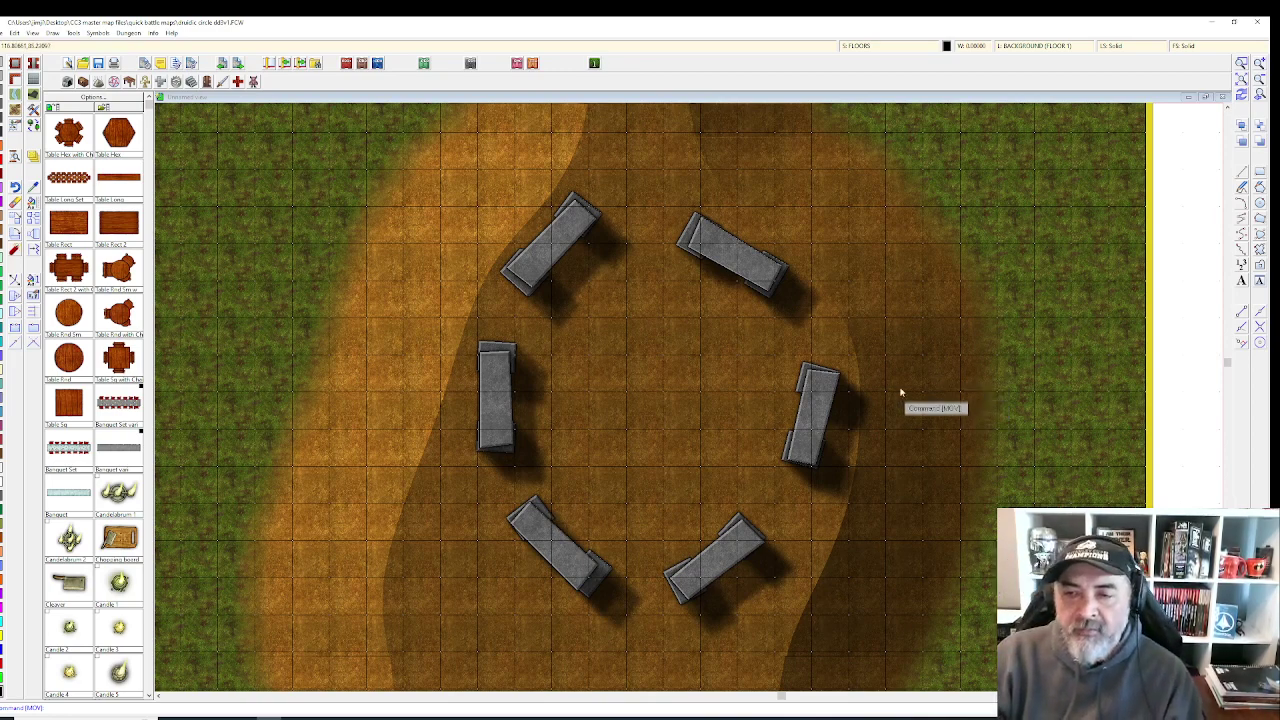
click(884, 45)
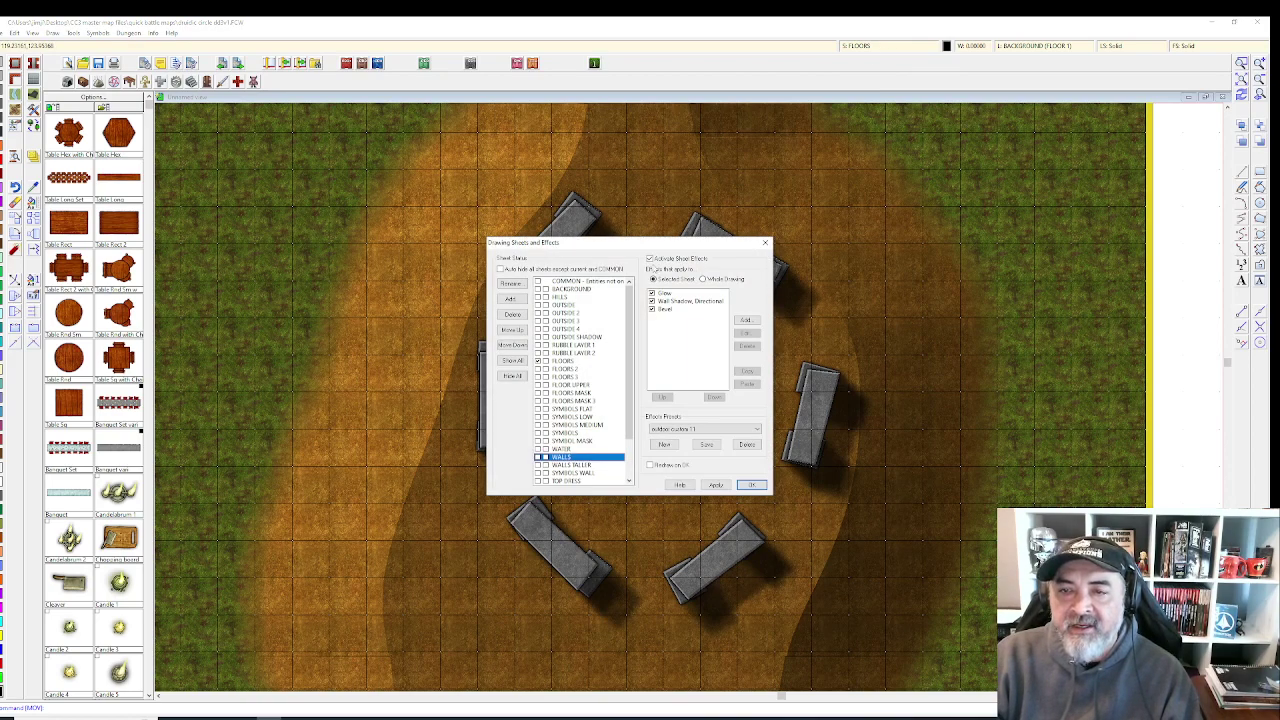
click(649, 258)
click(716, 484)
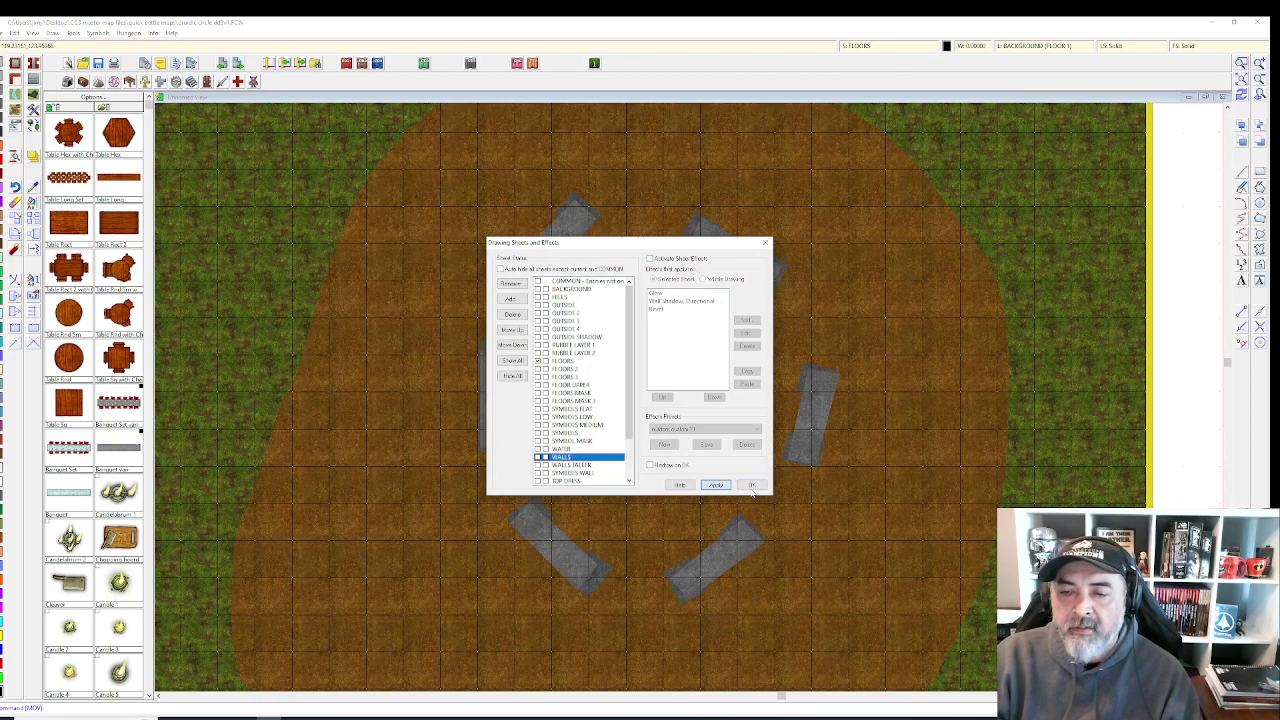
click(751, 484)
drag(627, 270, 631, 375)
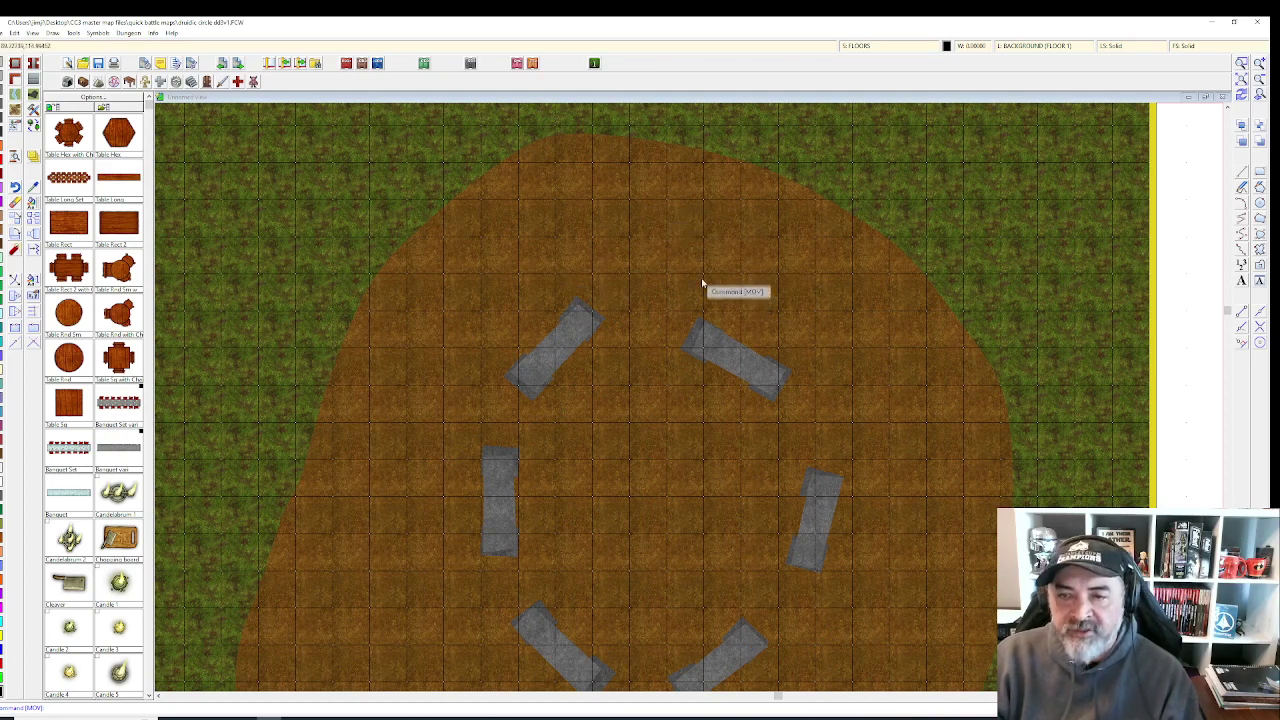
scroll(785, 249, down, 1)
drag(784, 398, 762, 305)
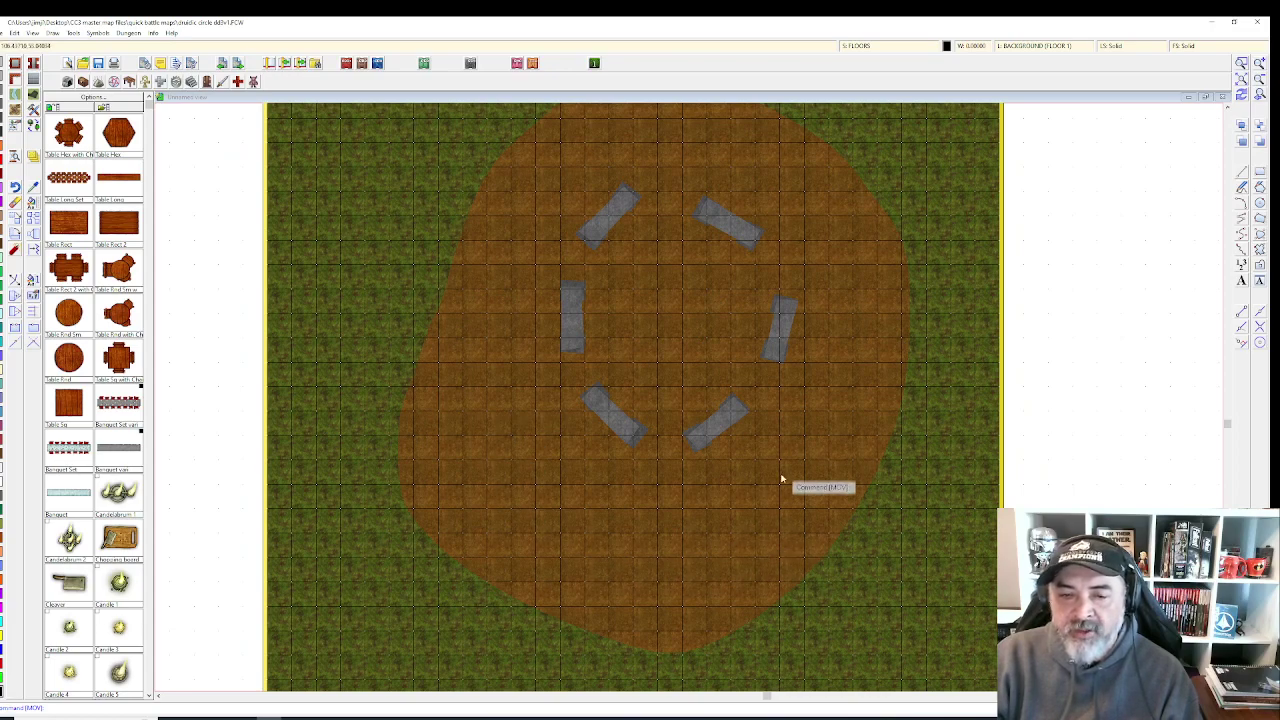
drag(732, 530, 769, 404)
scroll(725, 494, down, 2)
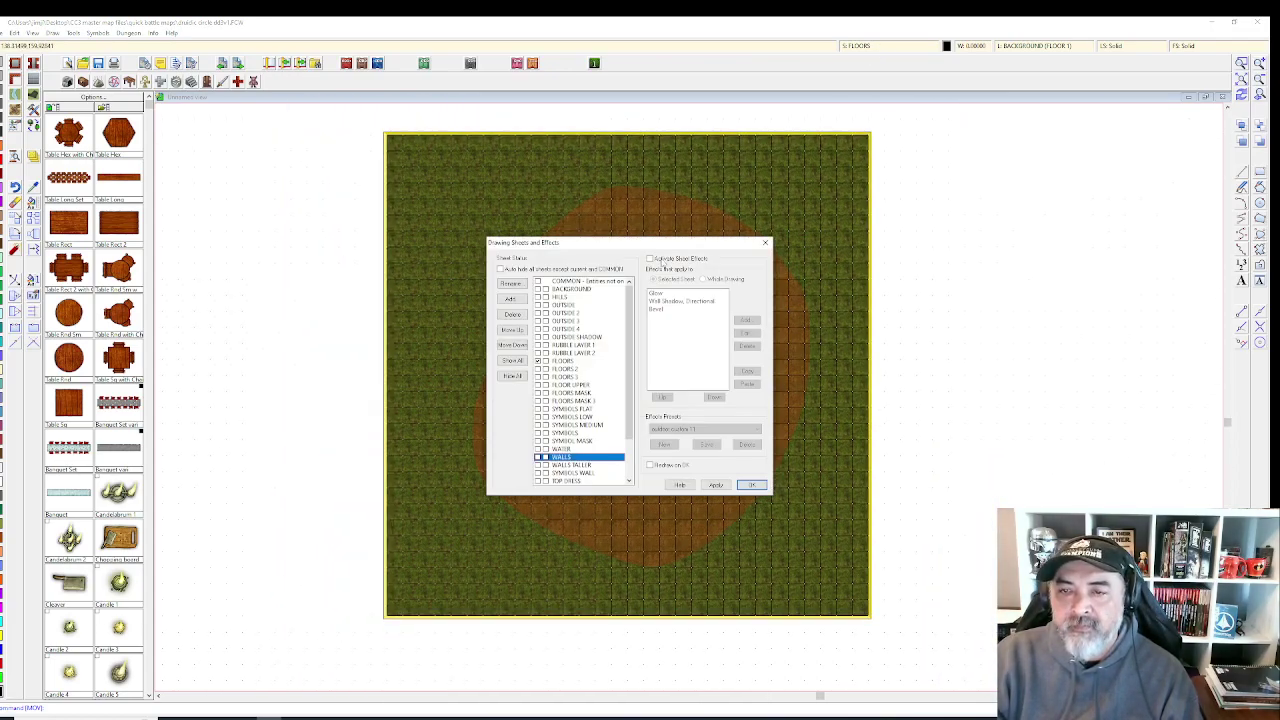
- Reactivate the sheet effects for the map
click(651, 259)
click(716, 484)
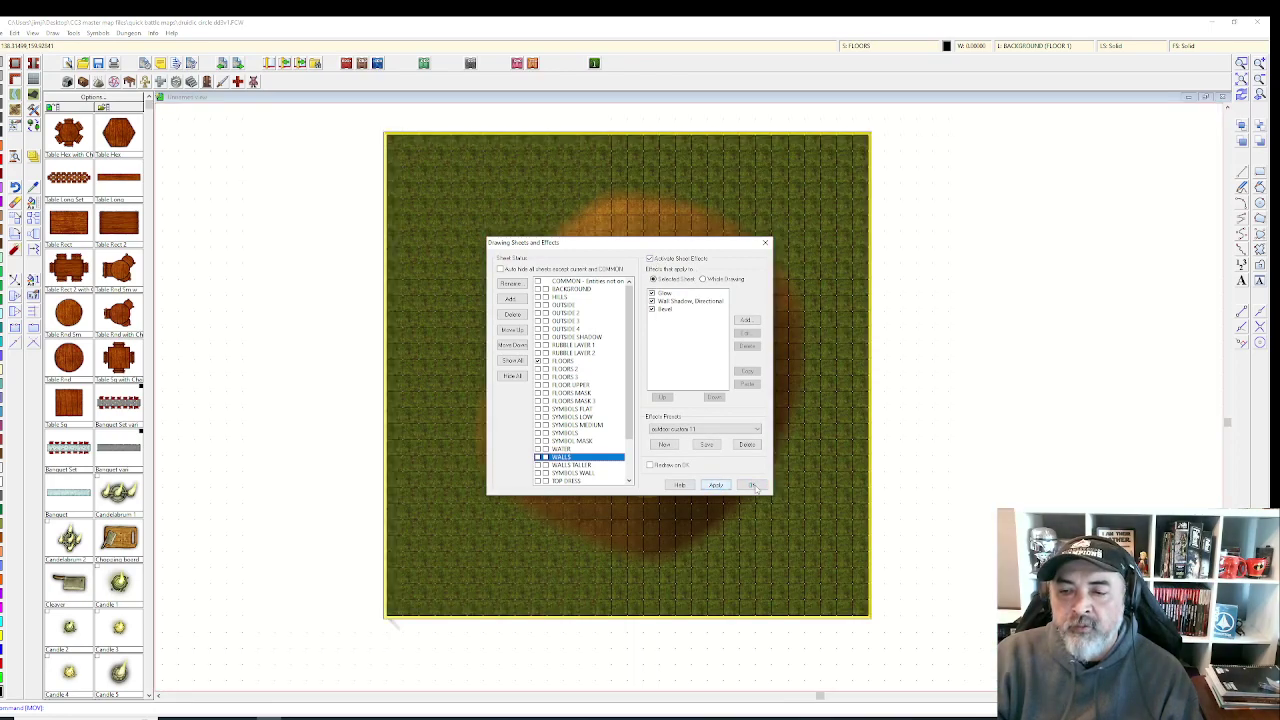
click(755, 485)
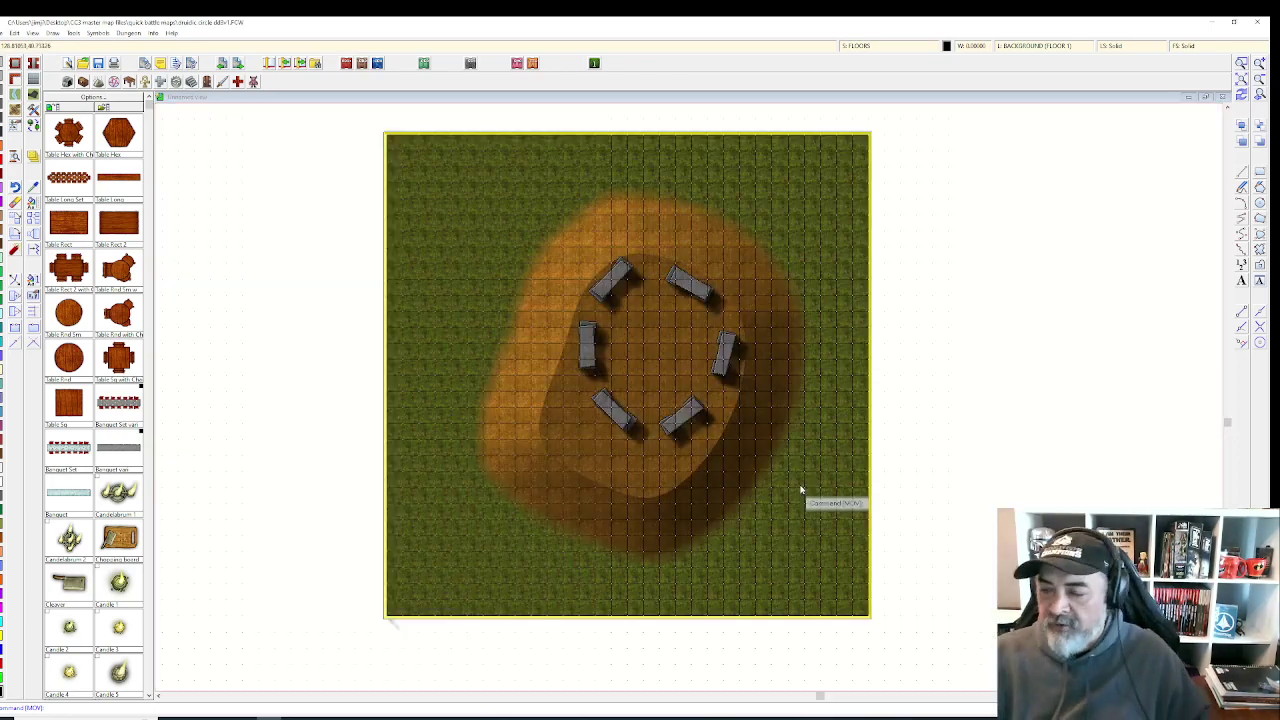
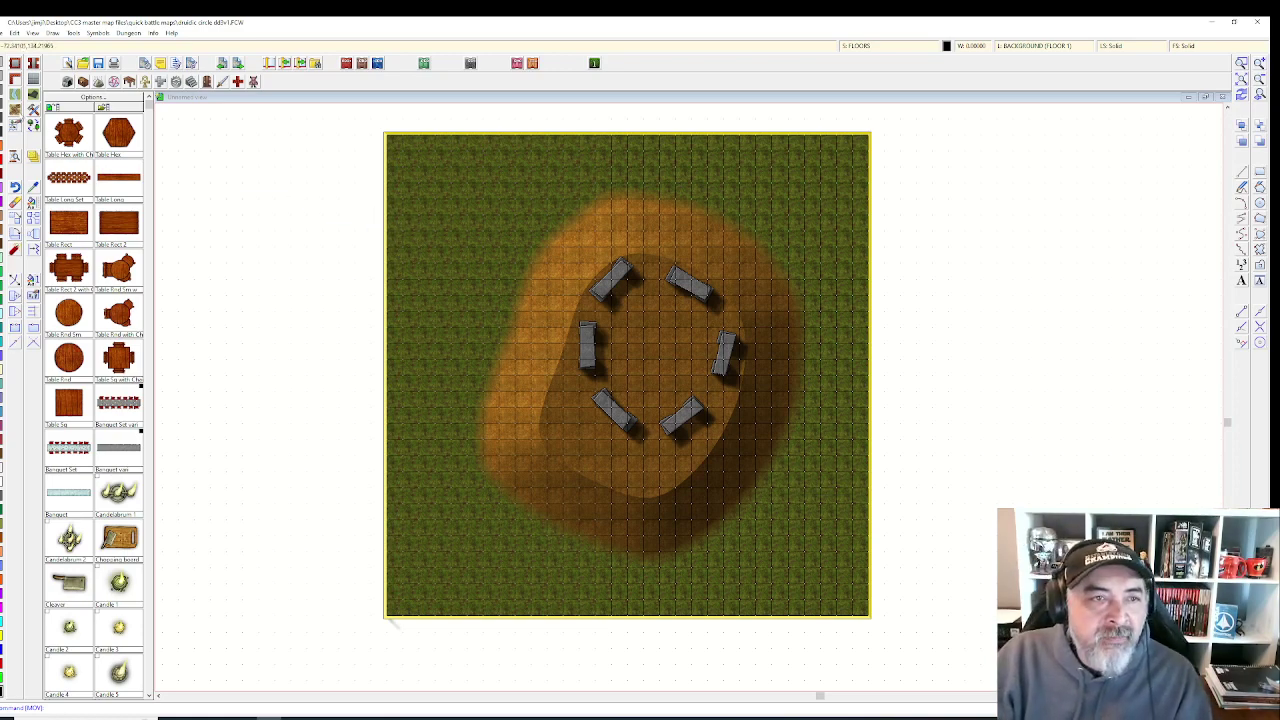
- Choose the curved Grass Green 4 terrain drawing tool
right_click(18, 113)
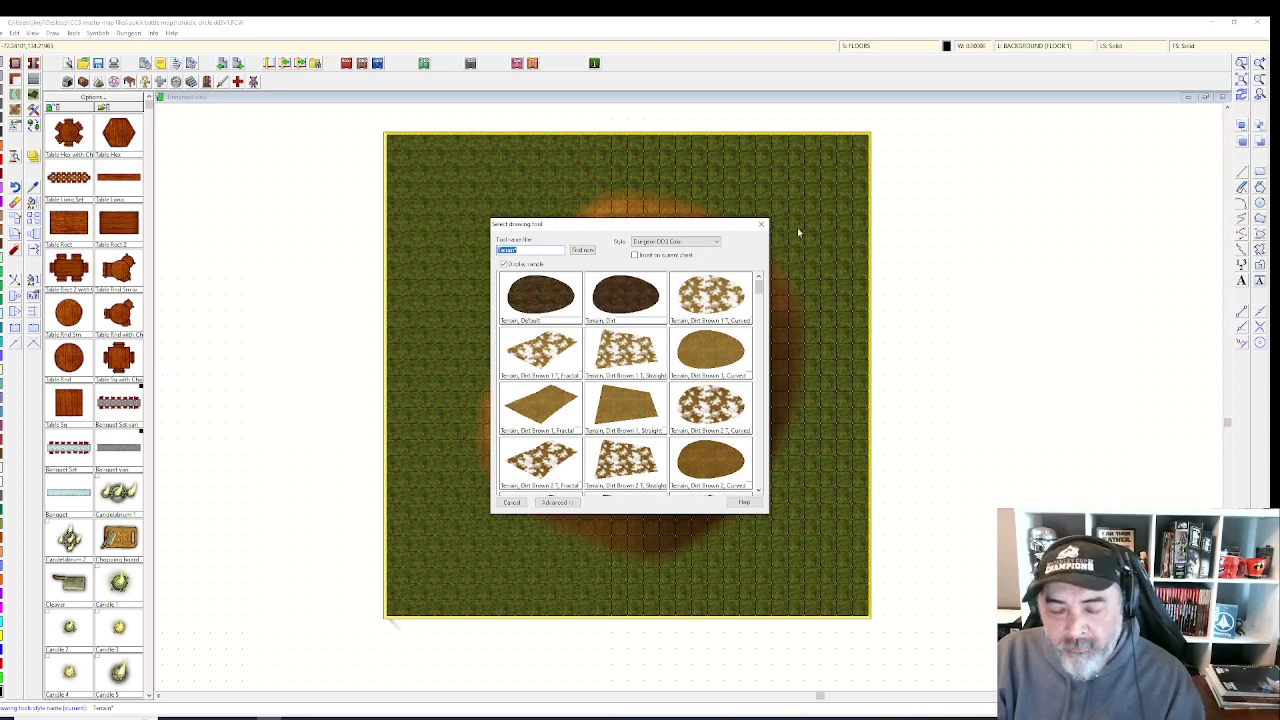
double_click(652, 304)
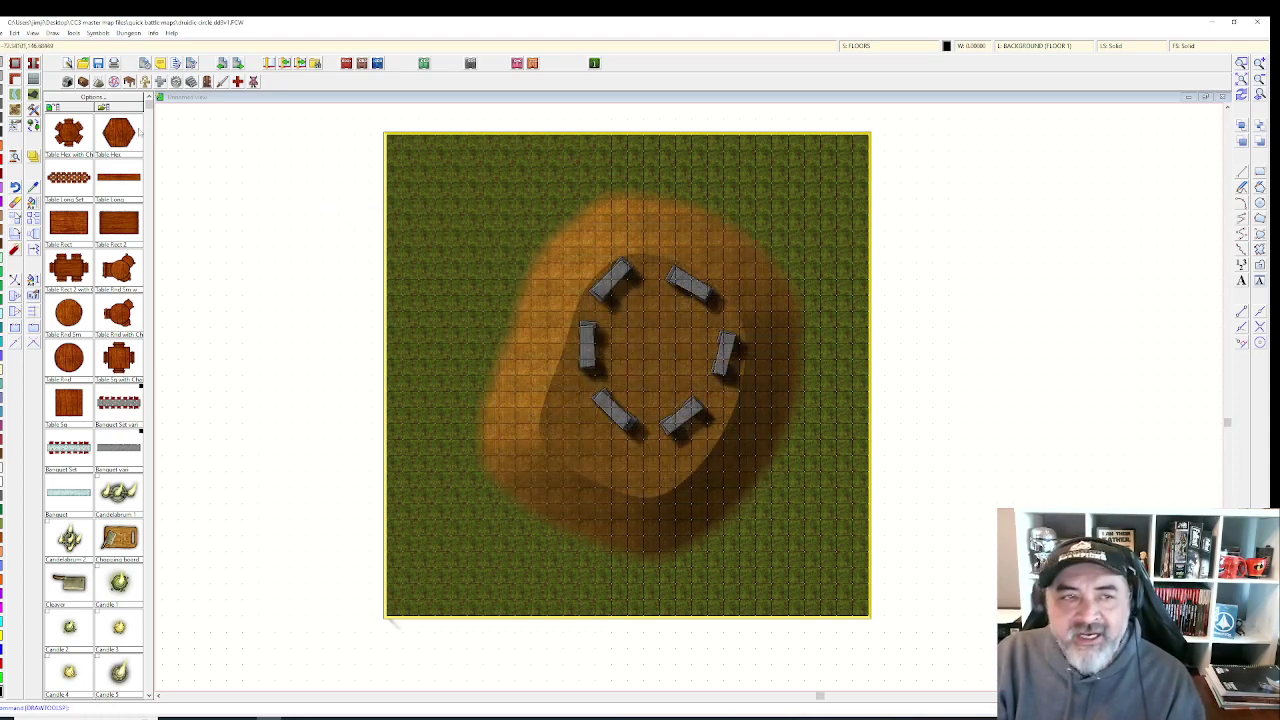
right_click(18, 113)
scroll(640, 334, down, 4)
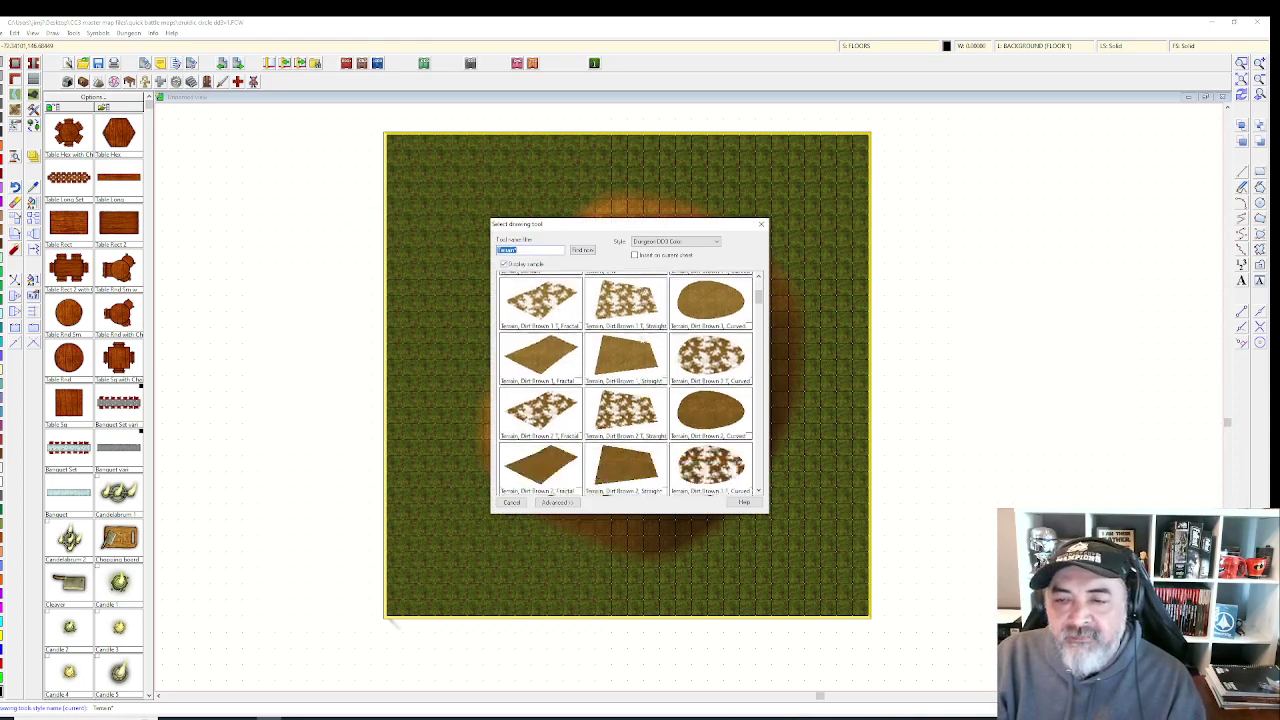
scroll(641, 340, down, 10)
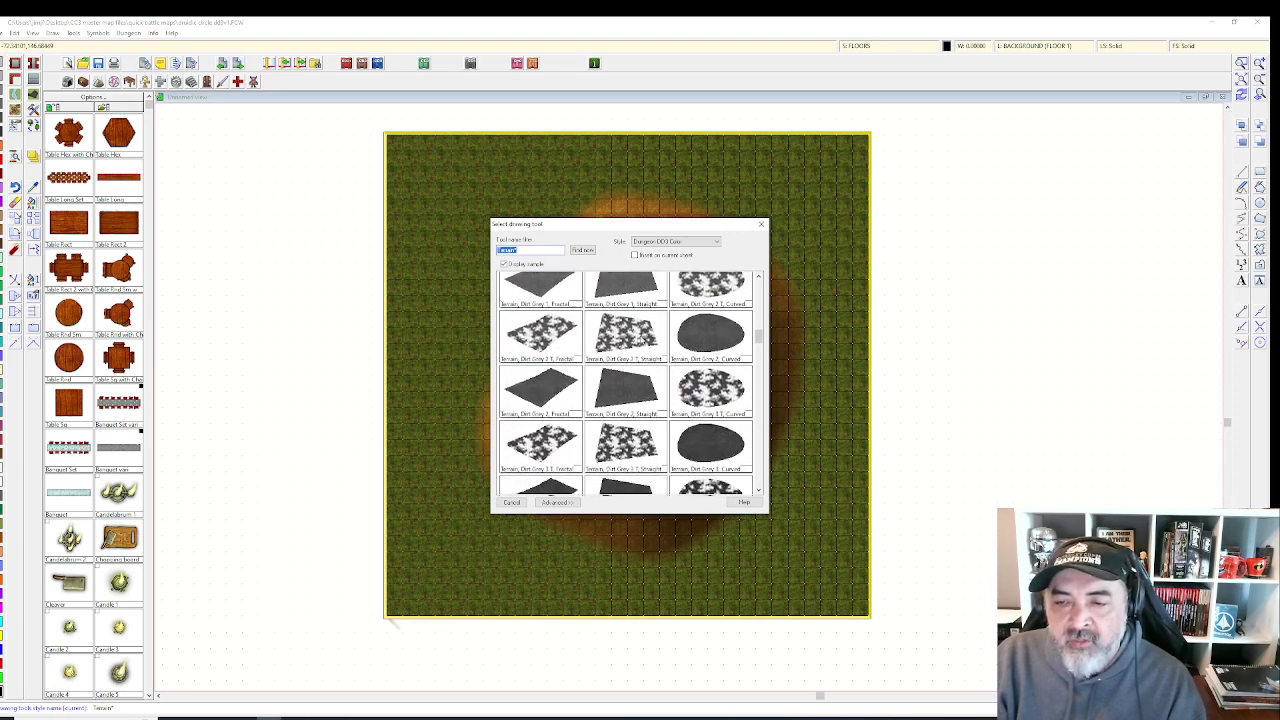
scroll(641, 340, down, 5)
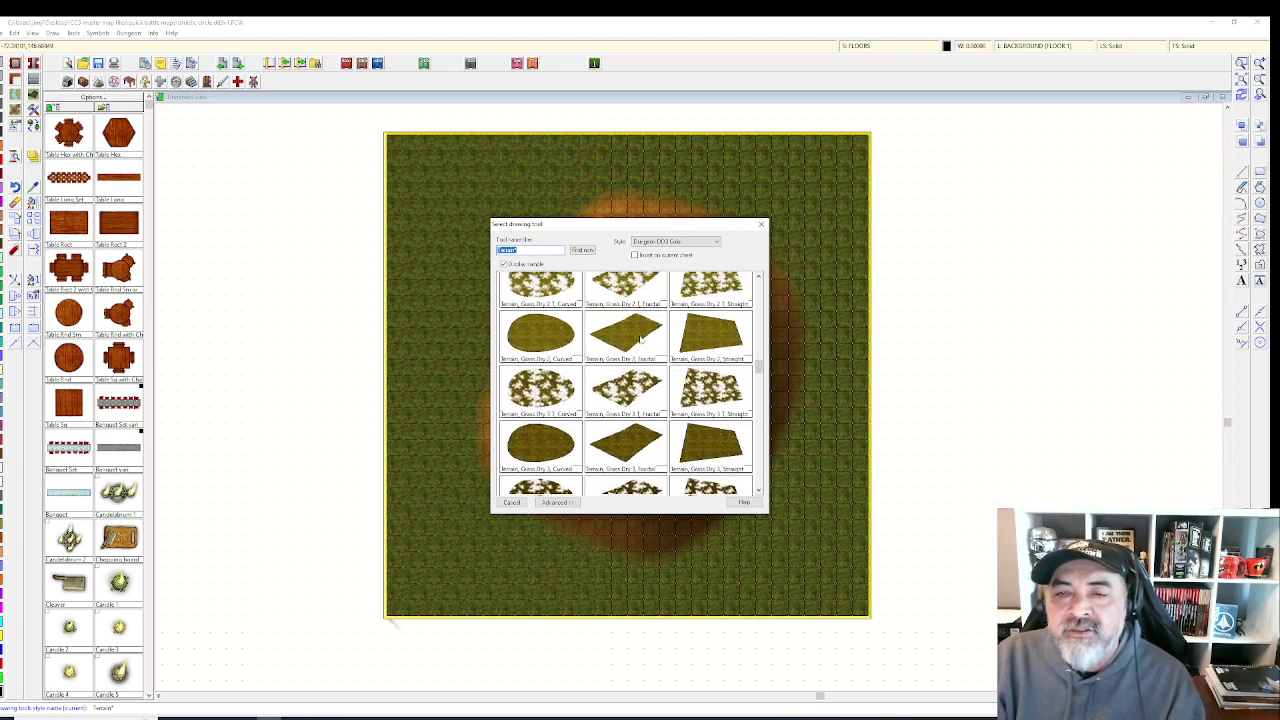
scroll(583, 385, down, 3)
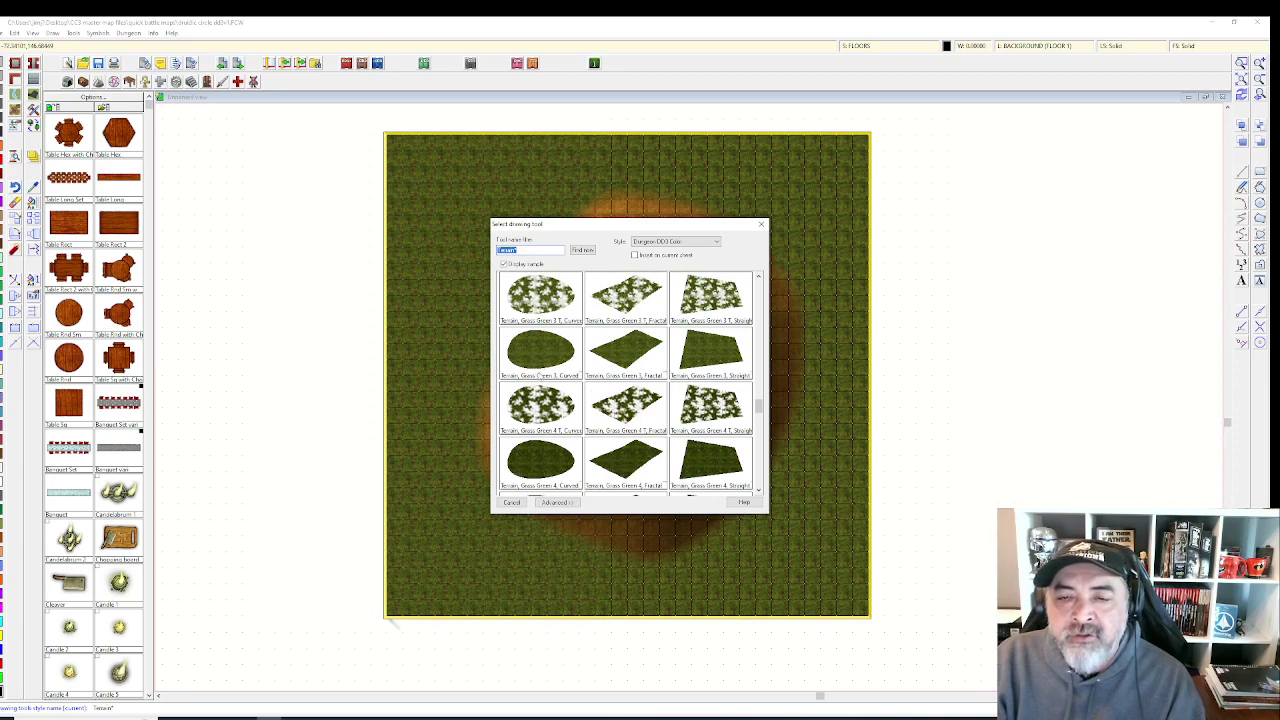
double_click(548, 463)
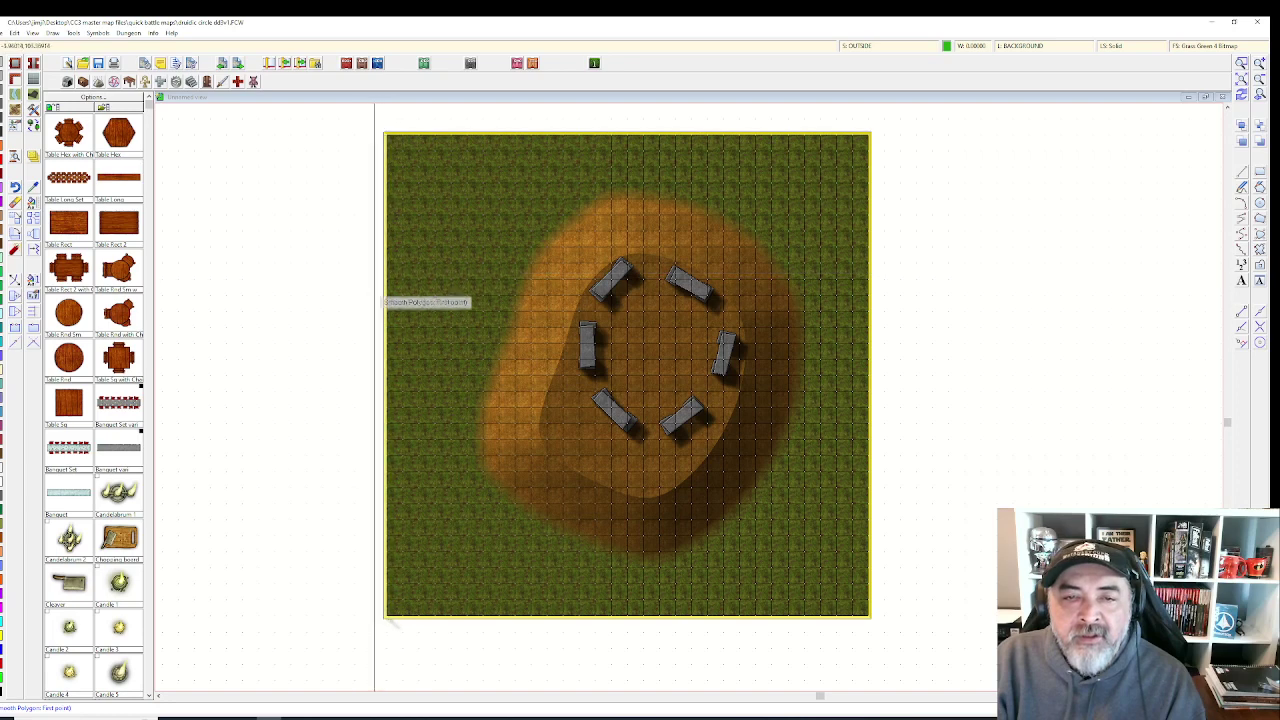
- Draw an irregular smooth Grass Green 4 patch extending inward from the map's left edge toward the hill
click(373, 311)
click(387, 326)
click(394, 351)
click(424, 354)
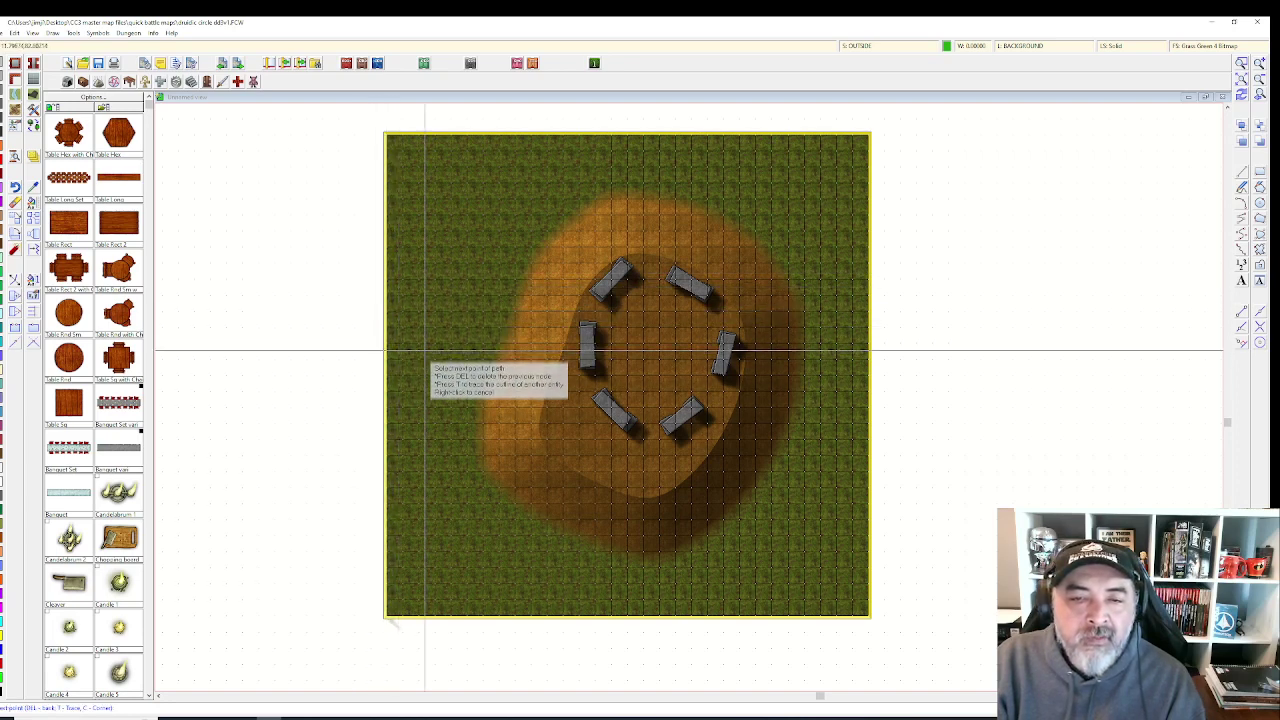
click(426, 339)
click(434, 335)
click(452, 342)
click(473, 339)
click(477, 320)
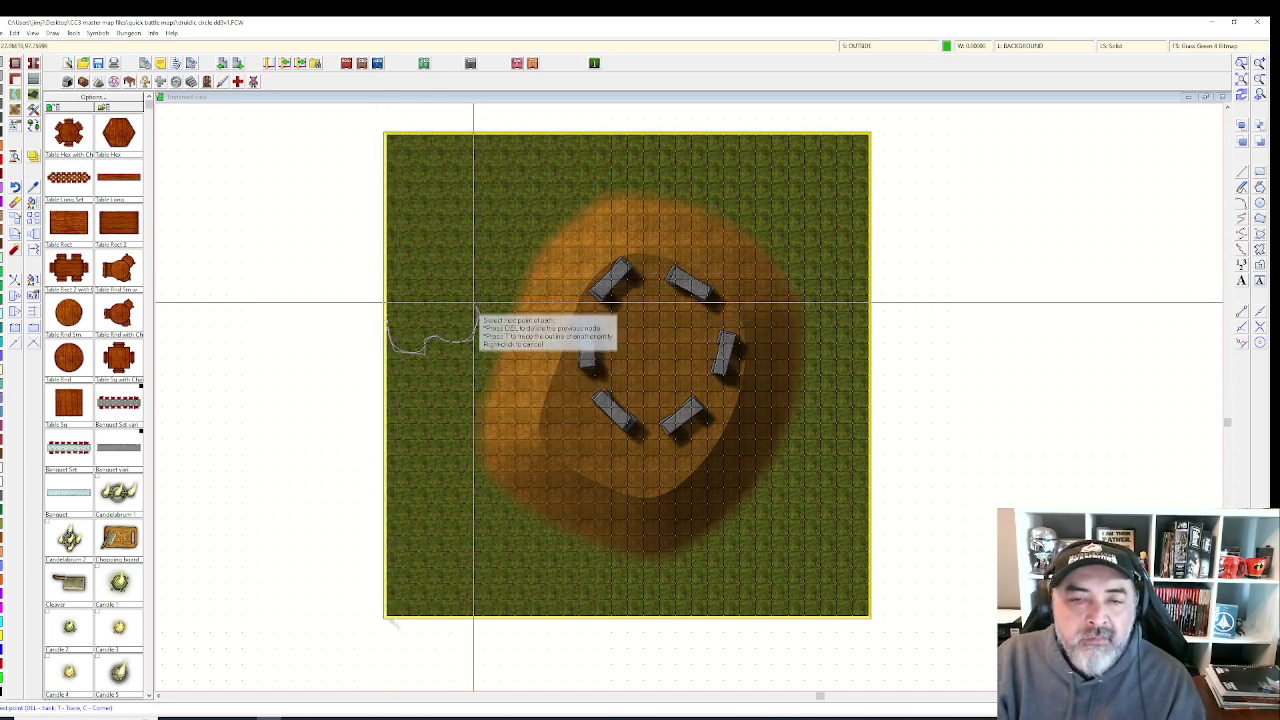
click(474, 300)
click(450, 295)
click(436, 288)
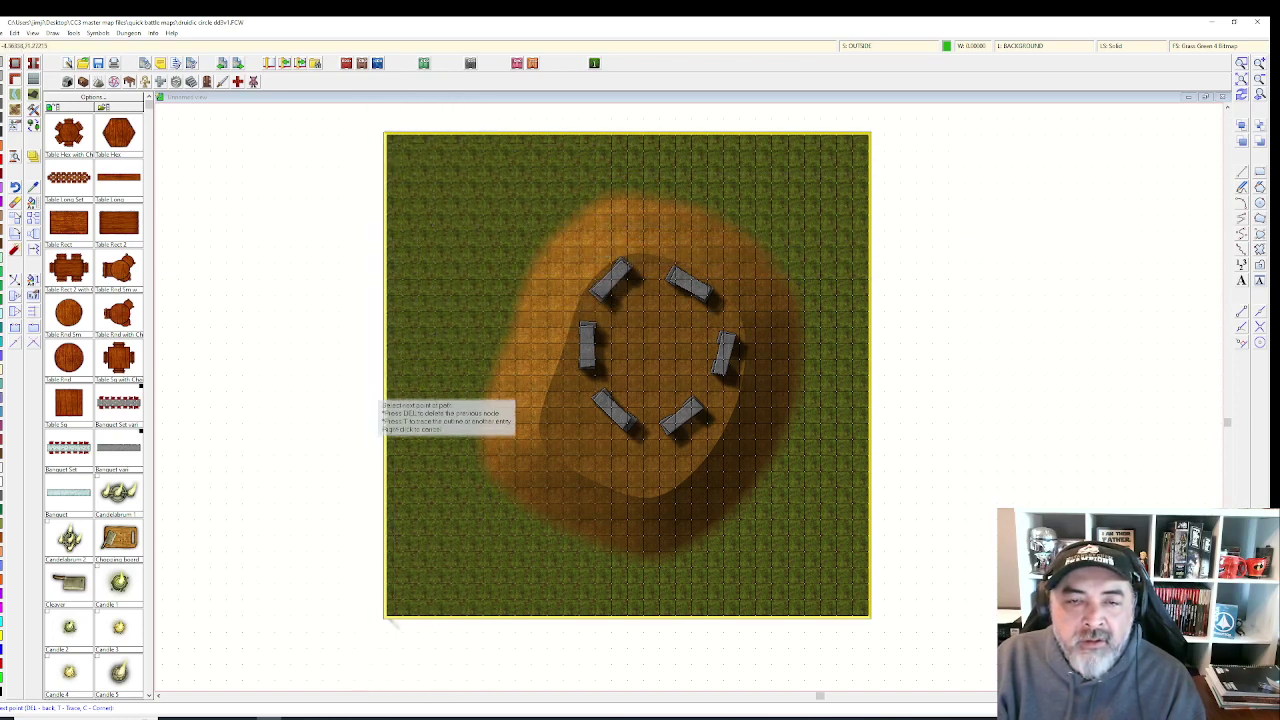
right_click(372, 398)
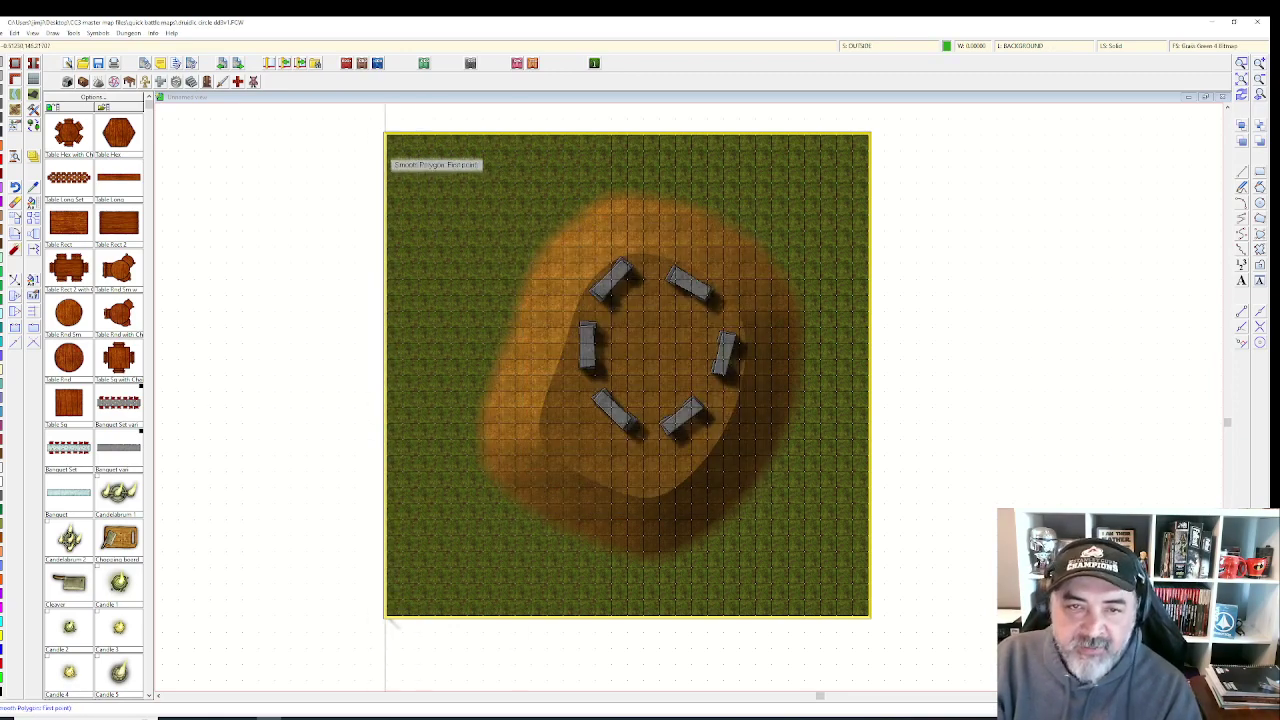
- Outline a winding smooth Grass Green 4 patch with several lobes down the upper-left side of the map and finish it
click(386, 160)
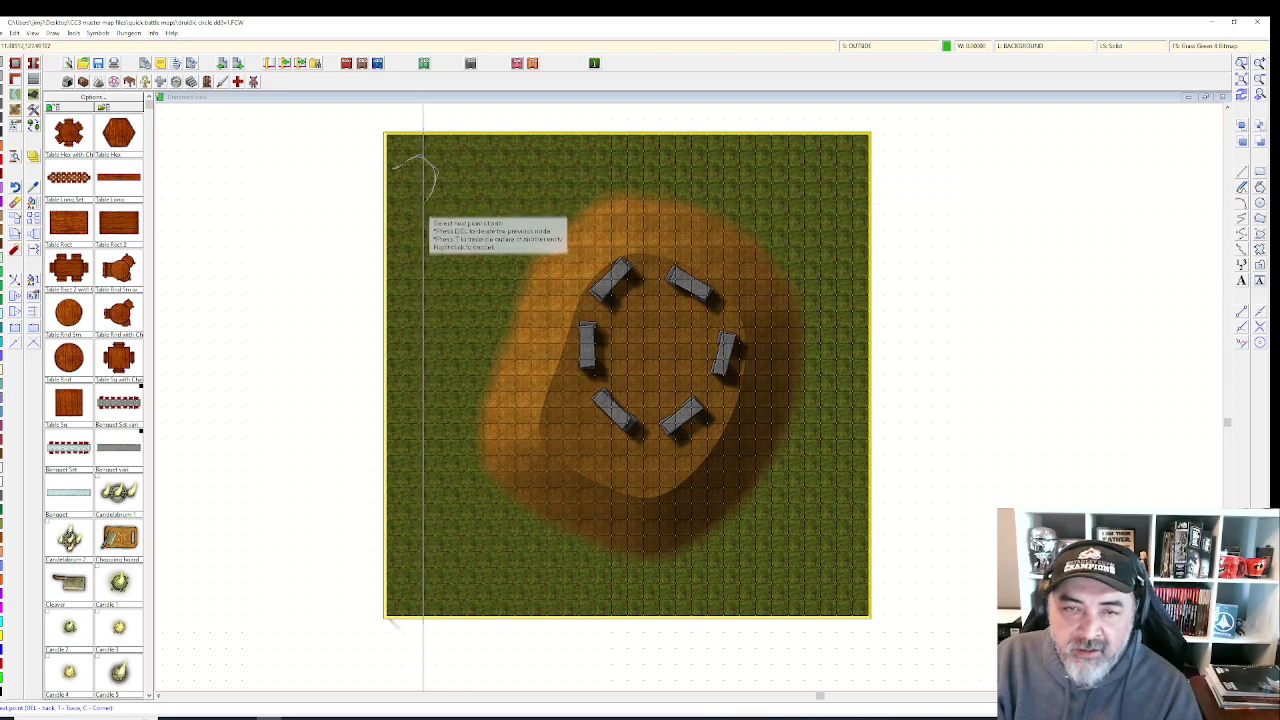
click(483, 255)
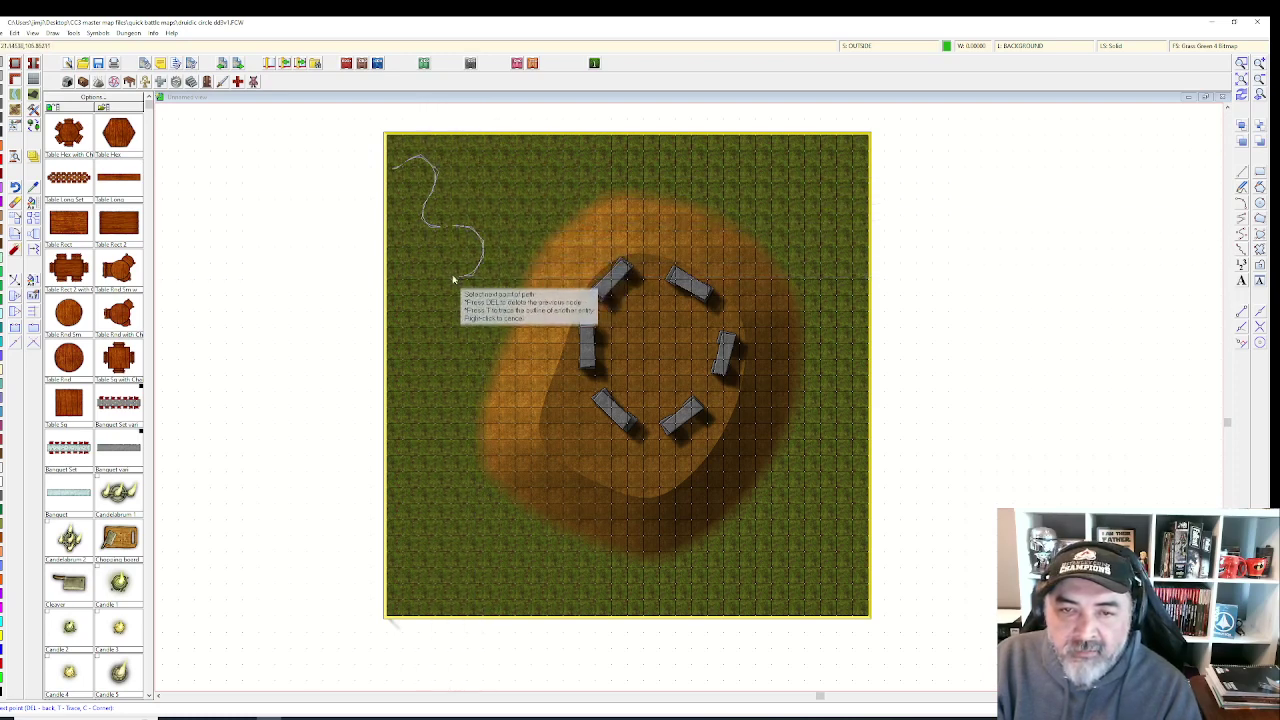
click(453, 275)
click(414, 264)
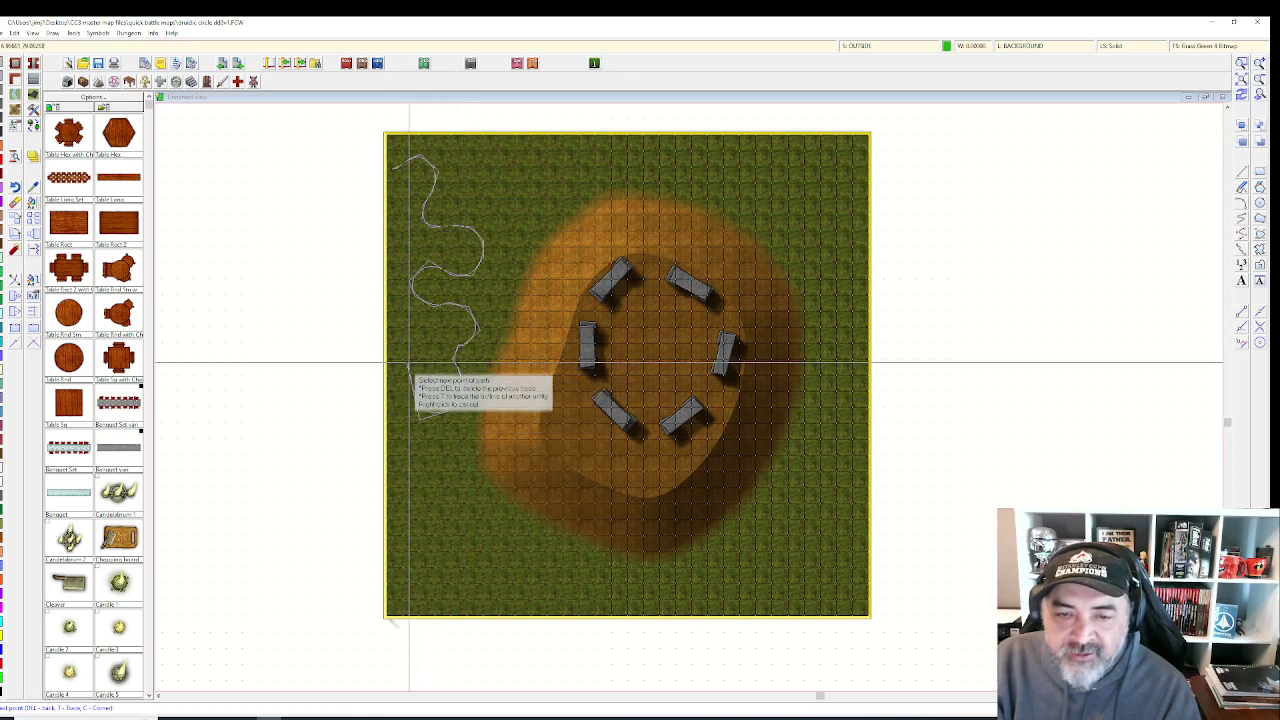
right_click(366, 368)
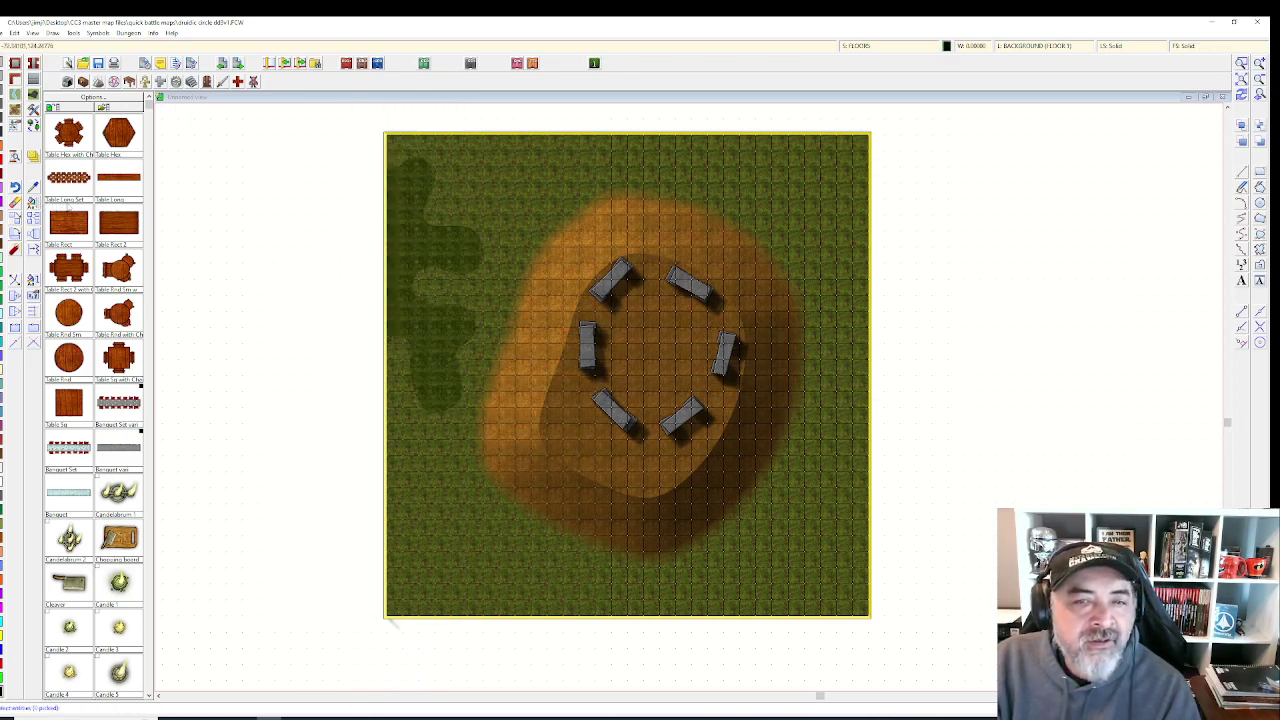
- Change the properties of the new grass patch so its edges blend softly into the surrounding grass
click(476, 238)
right_click(476, 238)
click(470, 241)
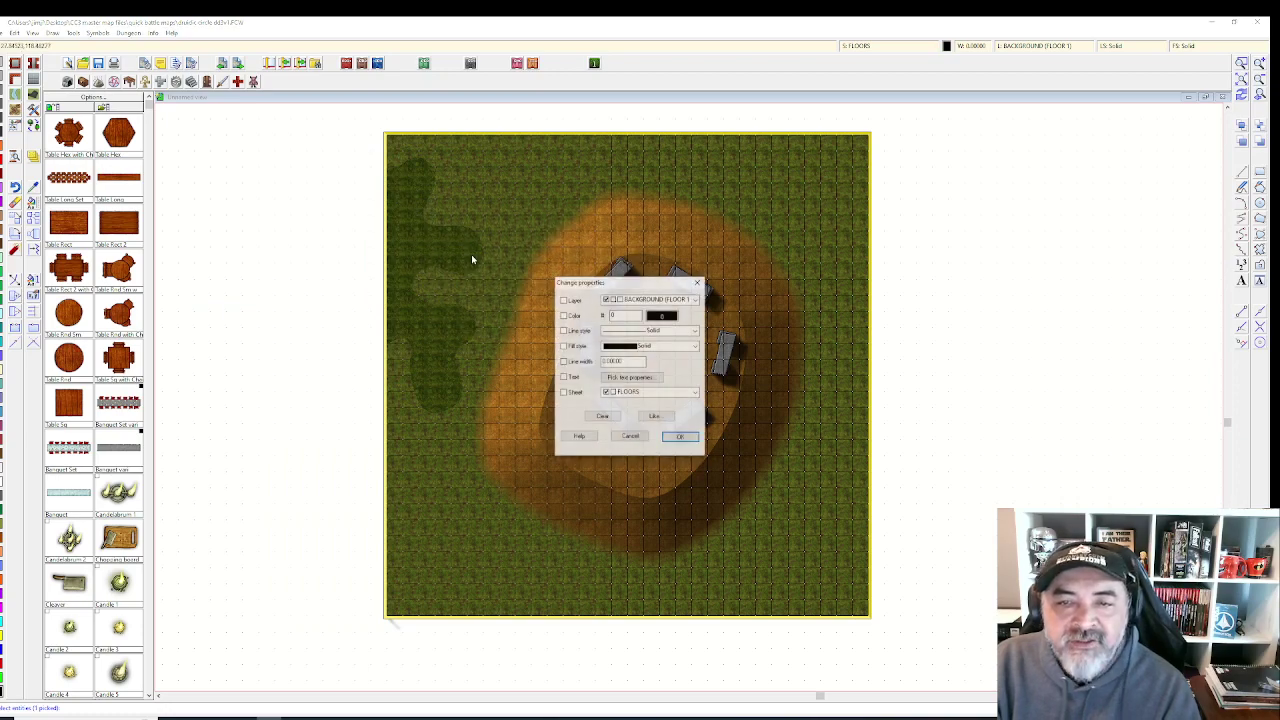
key(Return)
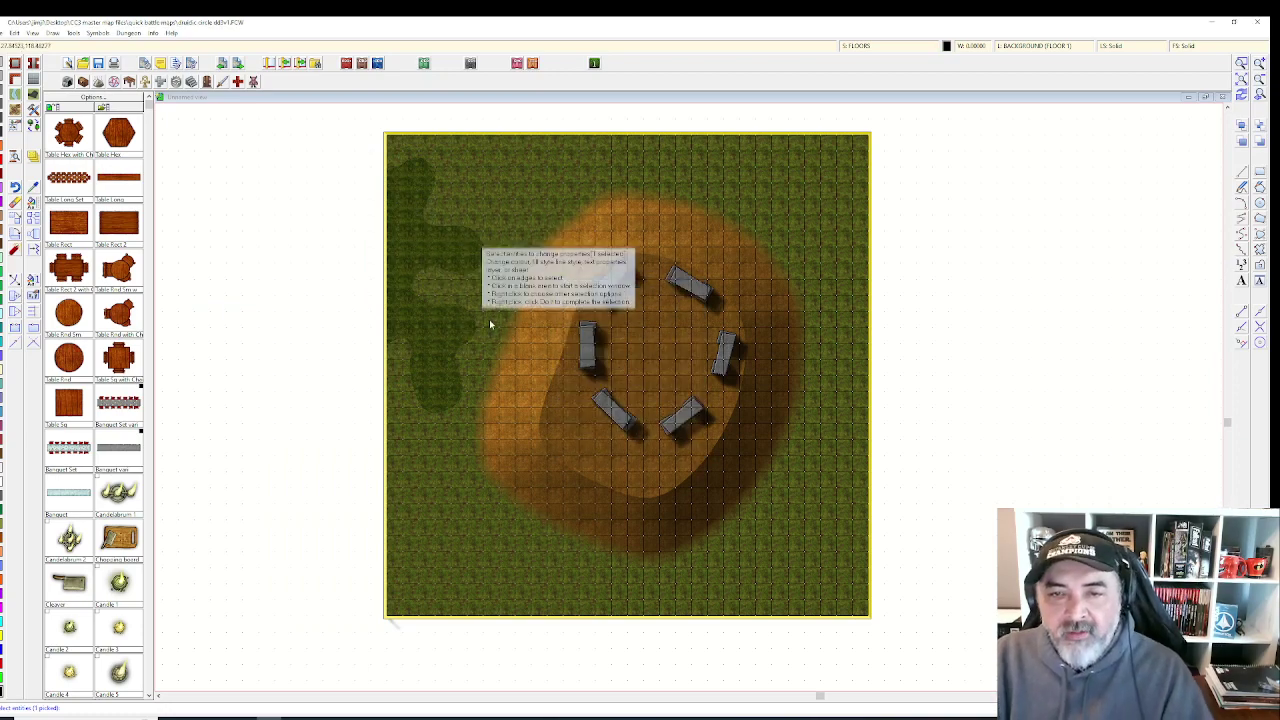
right_click(463, 235)
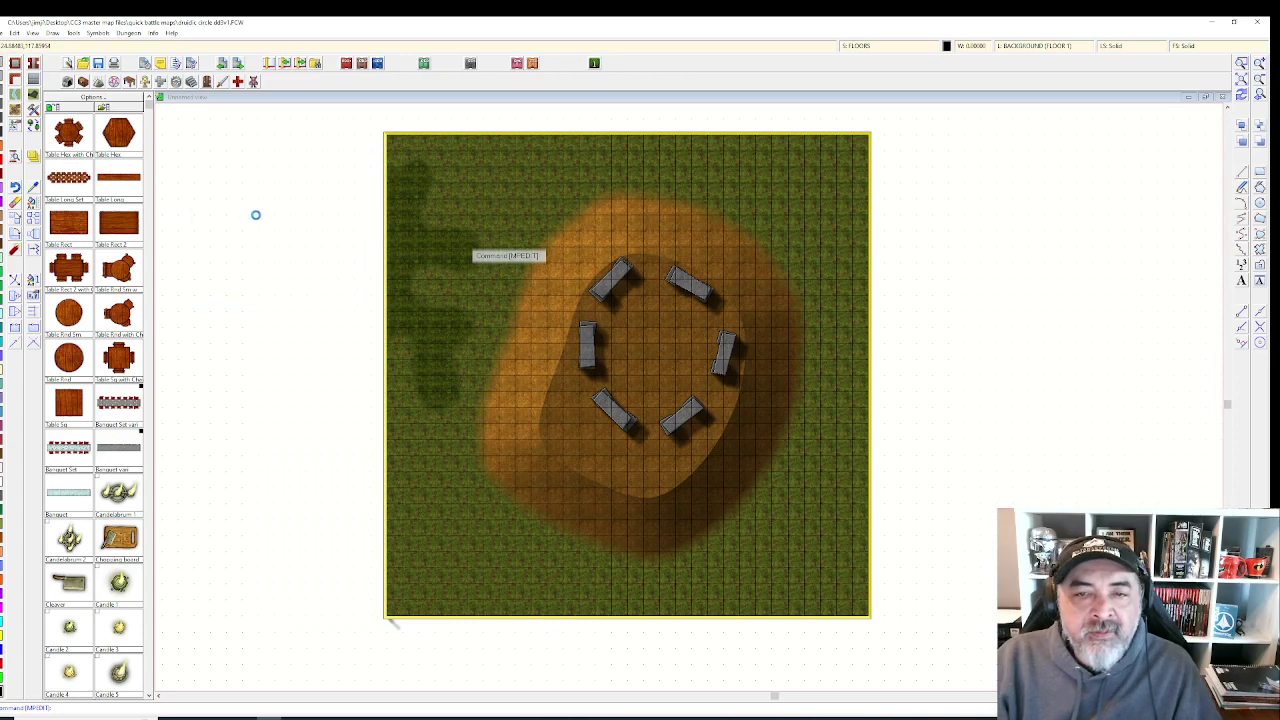
- Scale up the dark grass patch so it reaches beyond the map's left border and further down beside the hill
scroll(256, 215, up, 1)
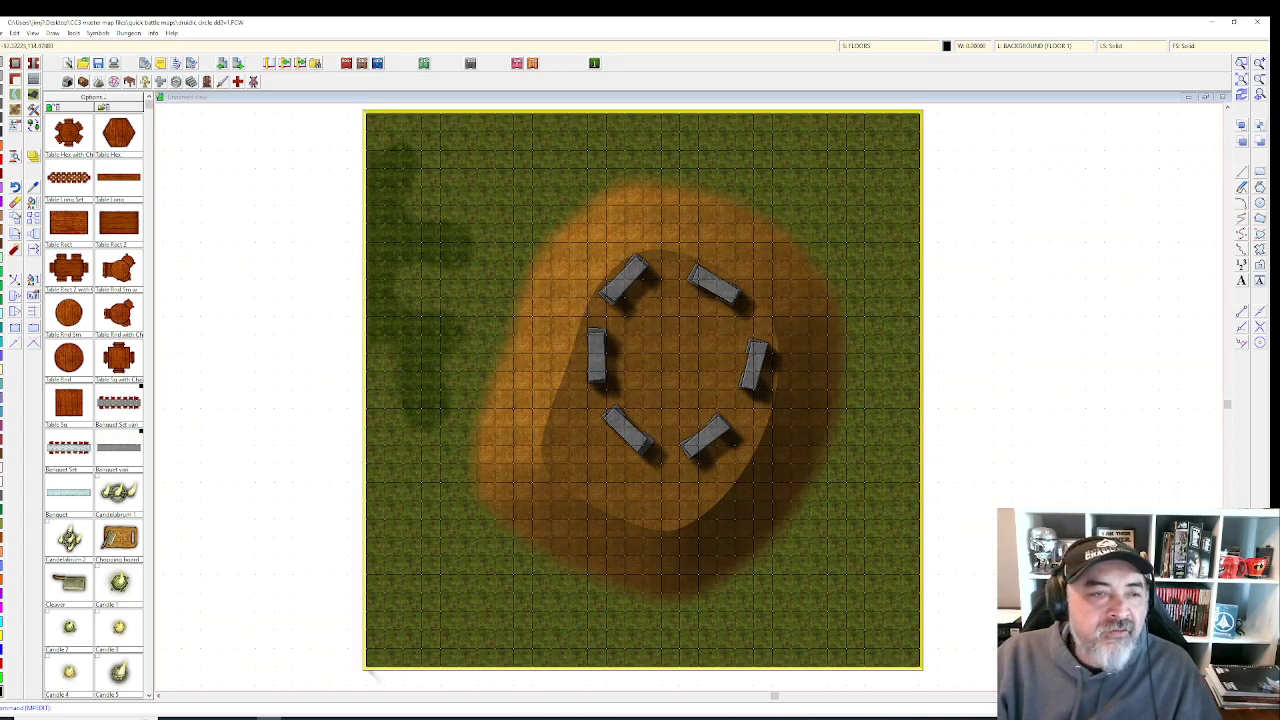
click(15, 220)
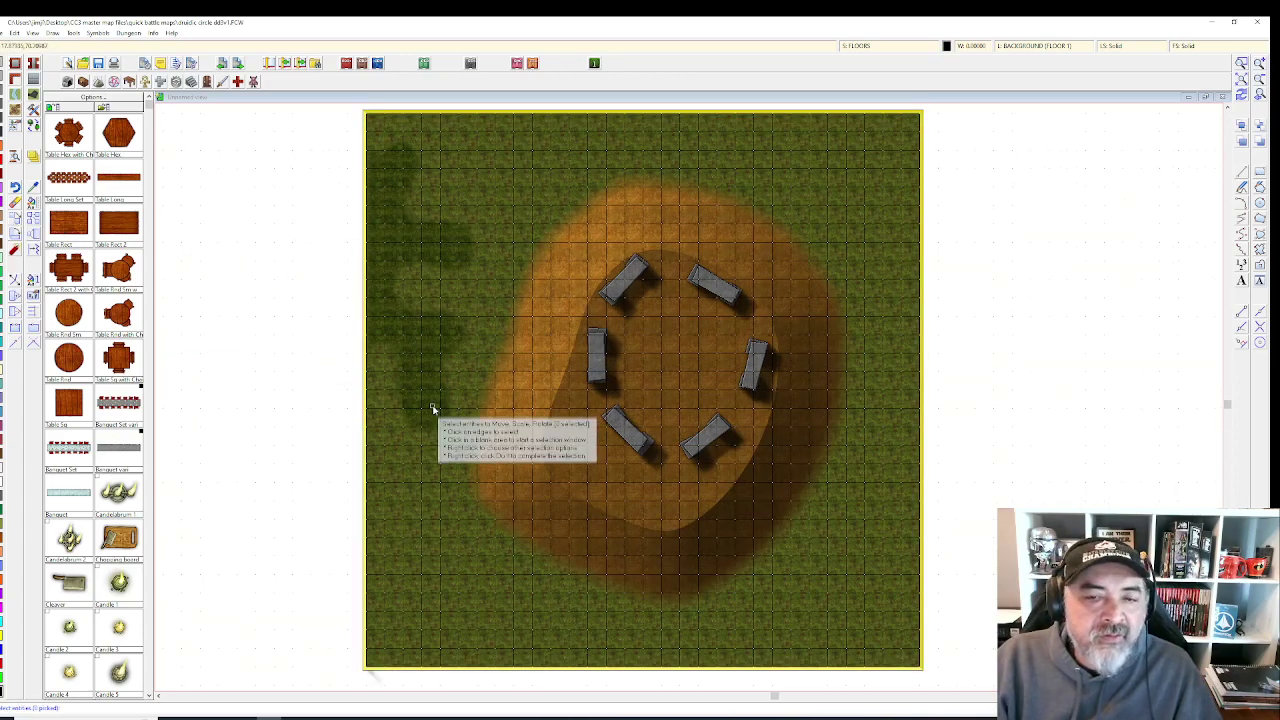
click(431, 438)
right_click(420, 432)
click(421, 432)
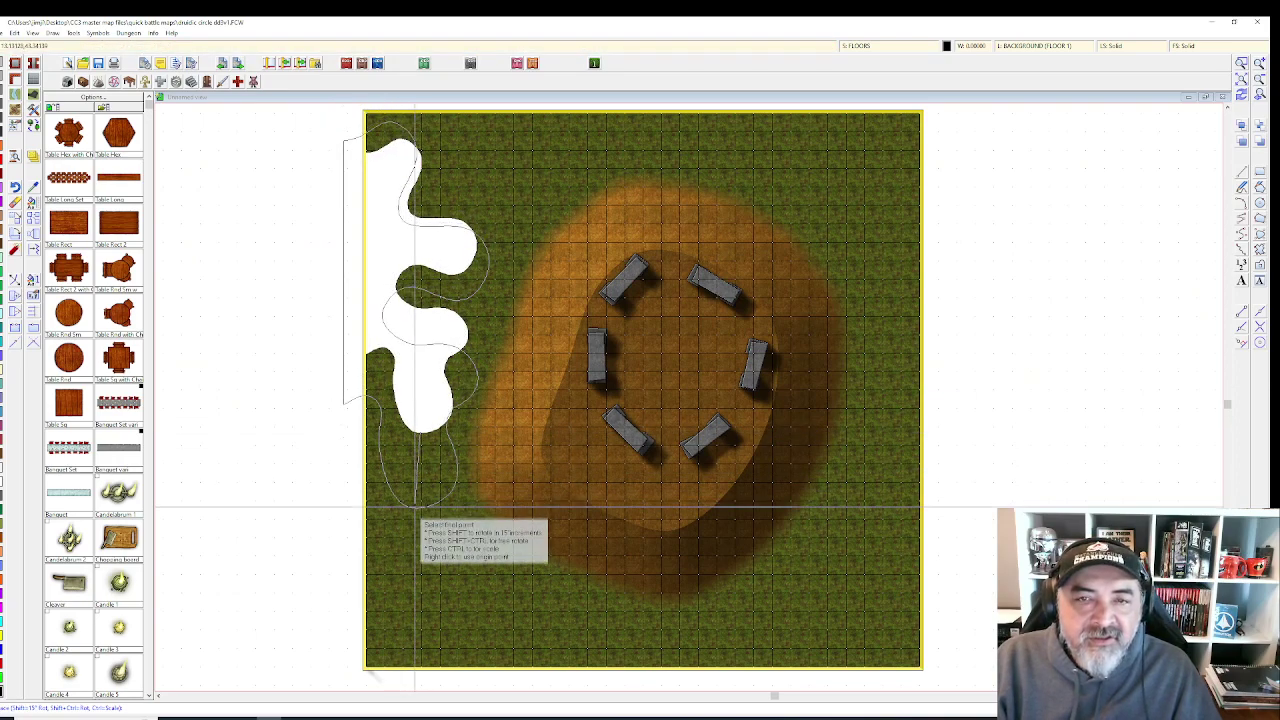
click(415, 510)
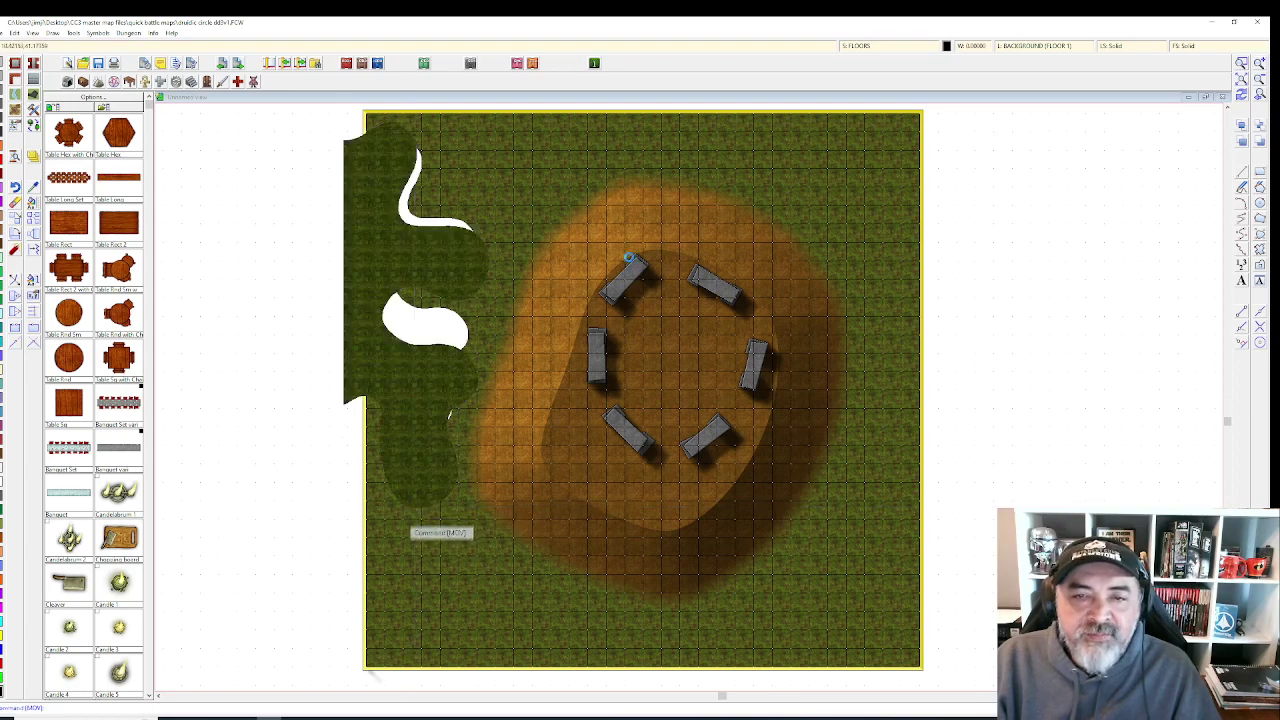
scroll(658, 218, up, 1)
scroll(636, 392, up, 1)
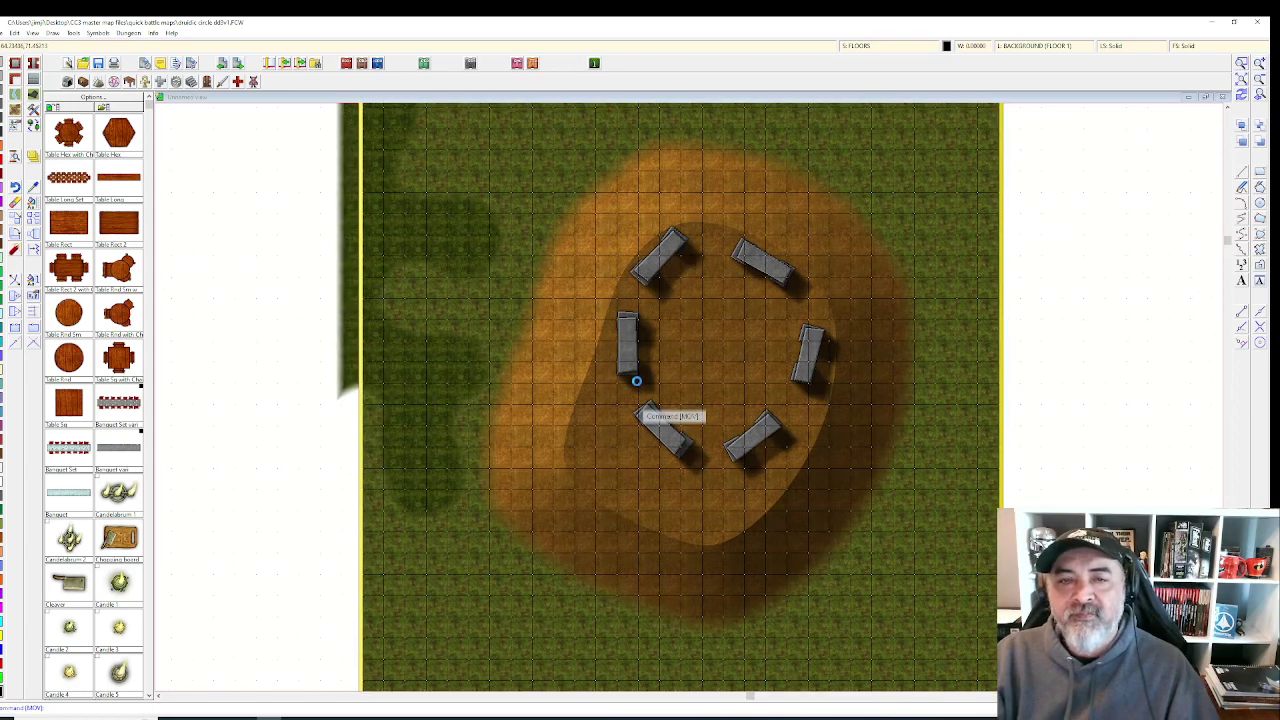
scroll(638, 381, up, 3)
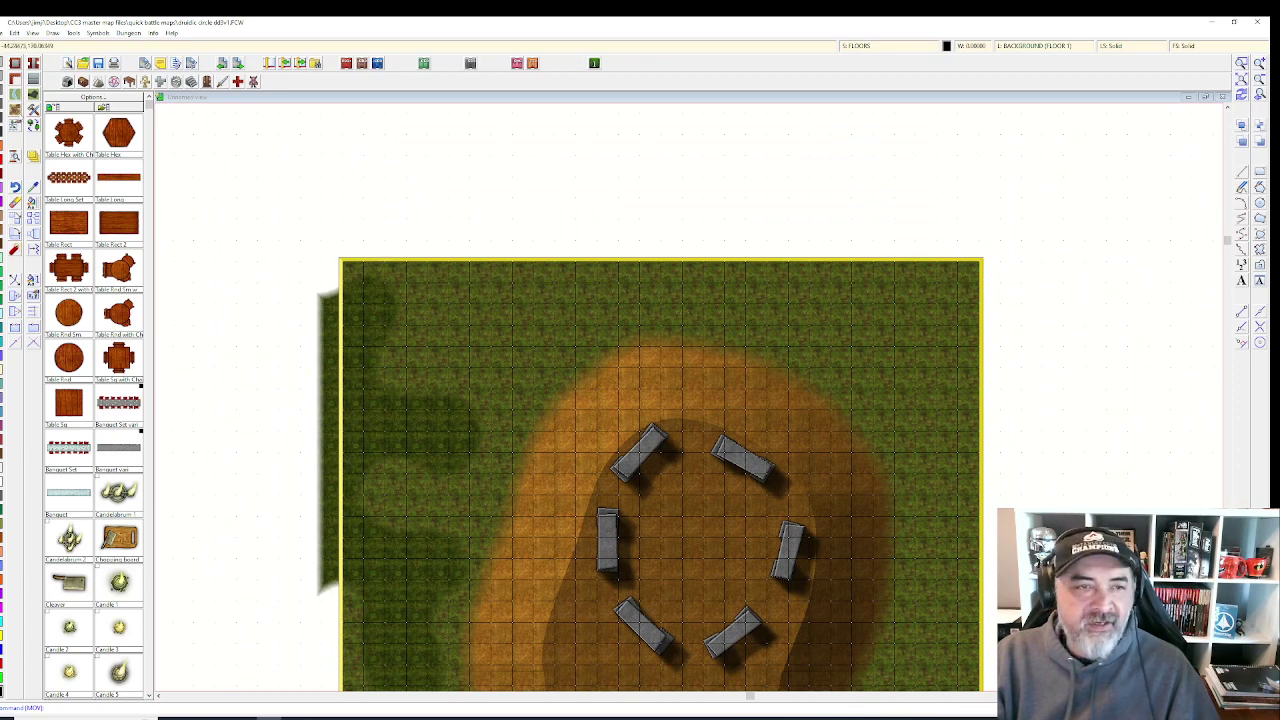
- Start a new text label and enter its content
click(1241, 283)
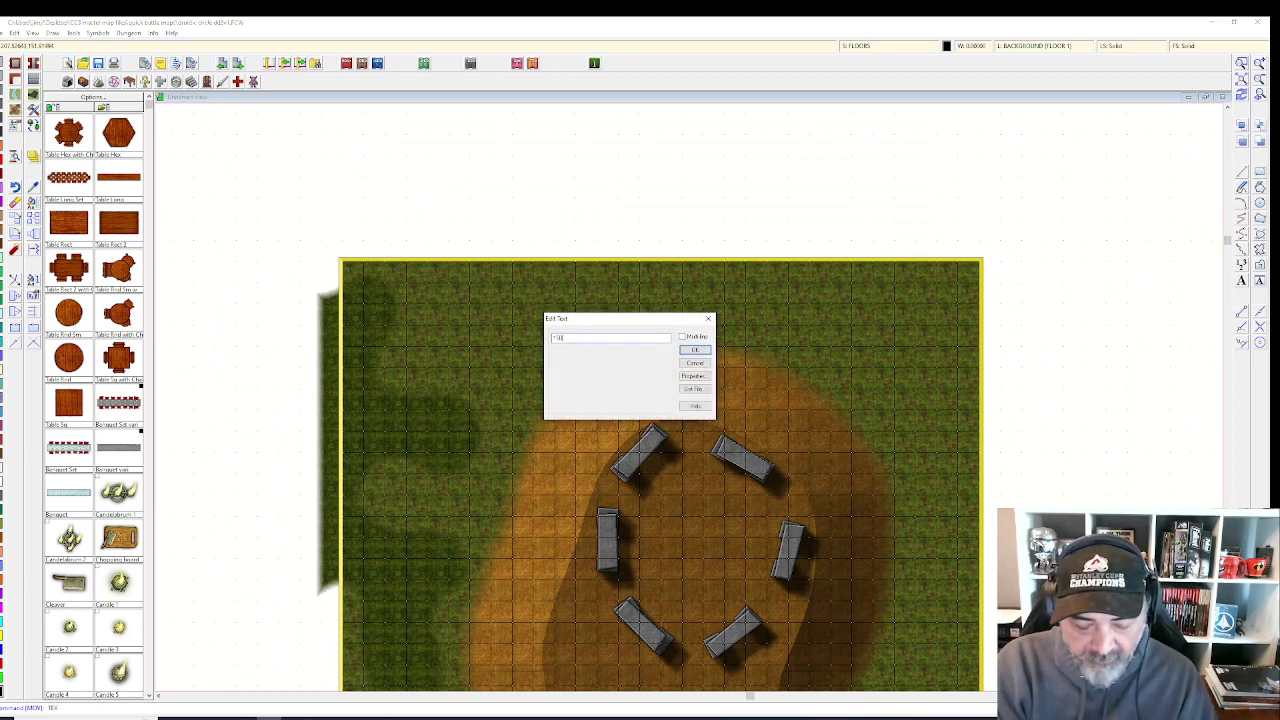
key(Return)
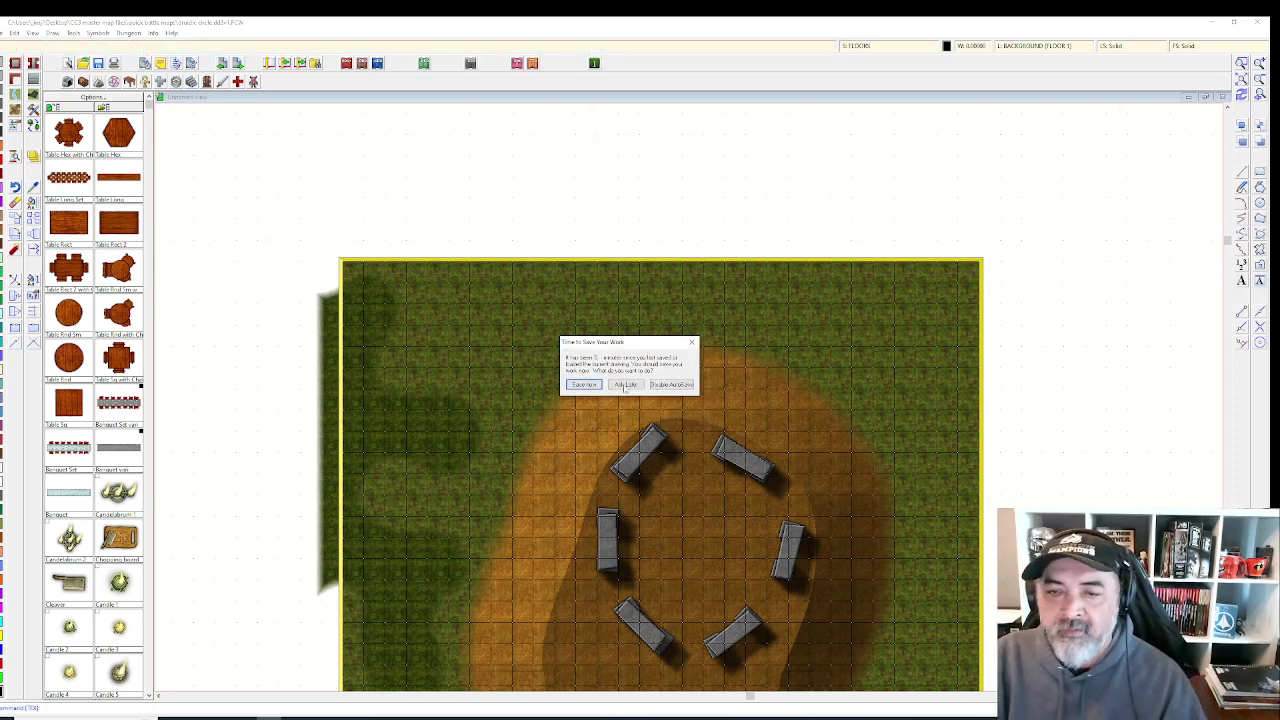
- Save the map and accept the text properties for a new label
click(578, 385)
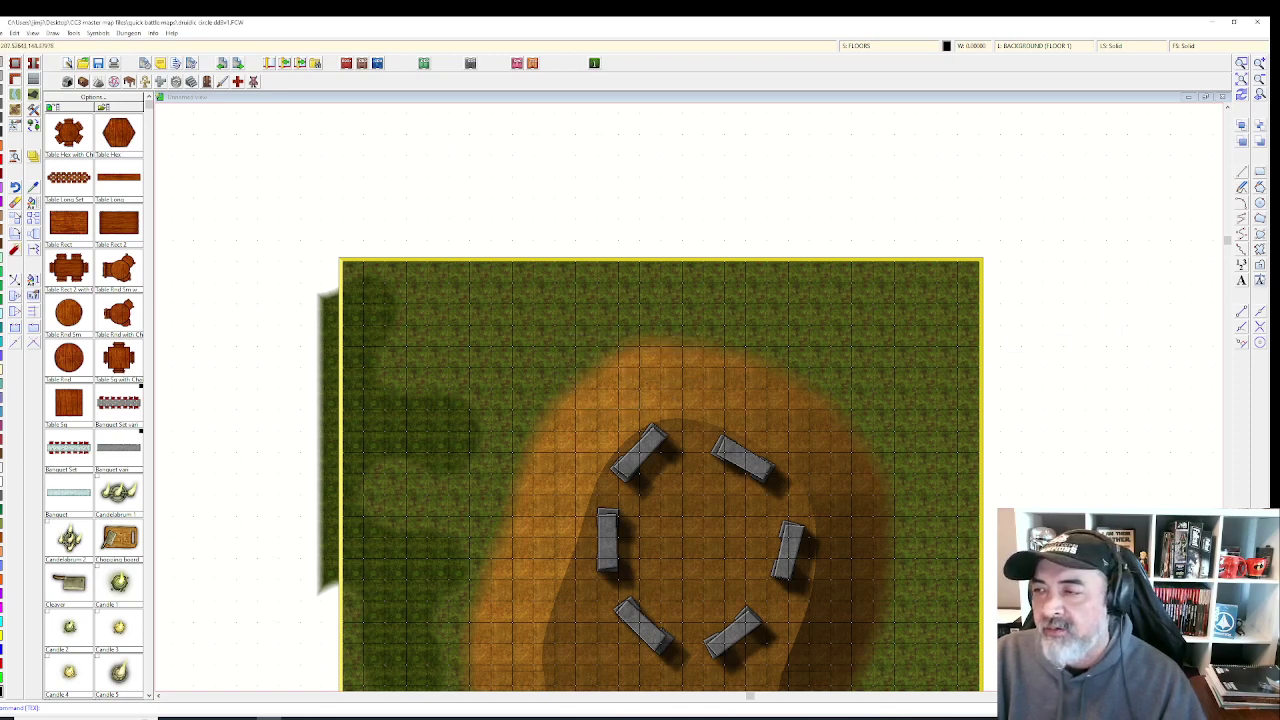
click(1261, 280)
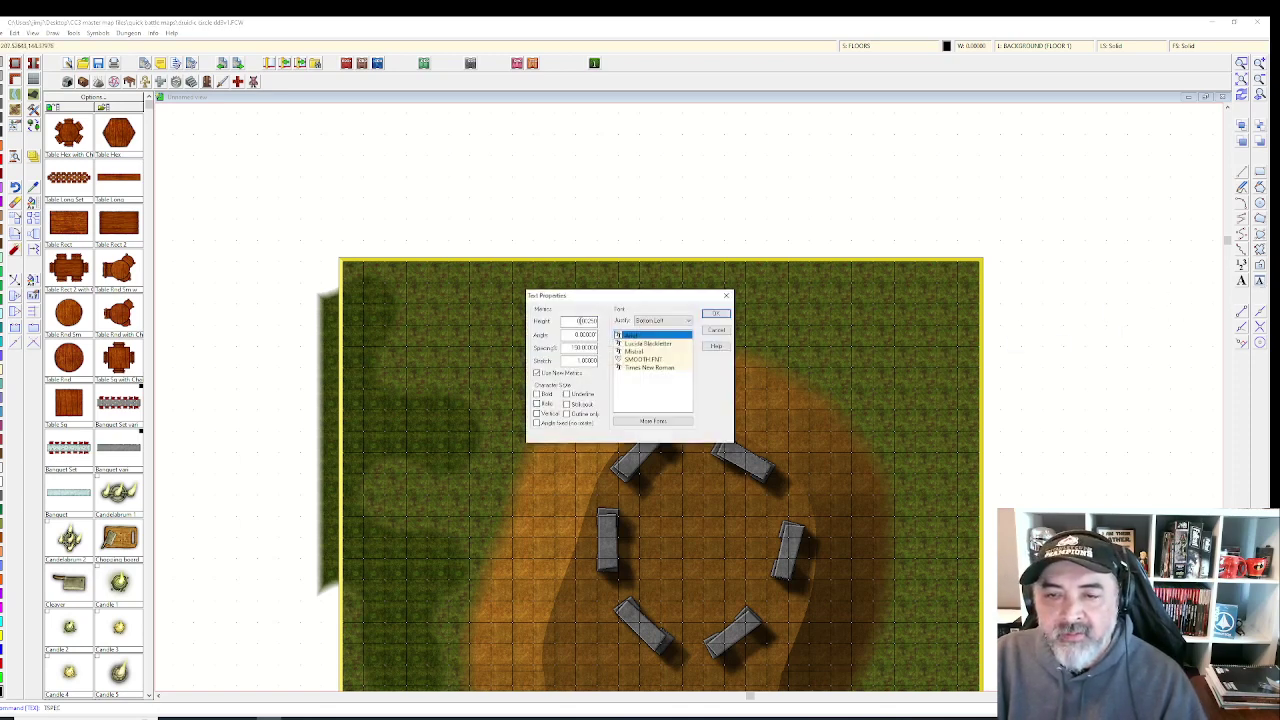
click(716, 315)
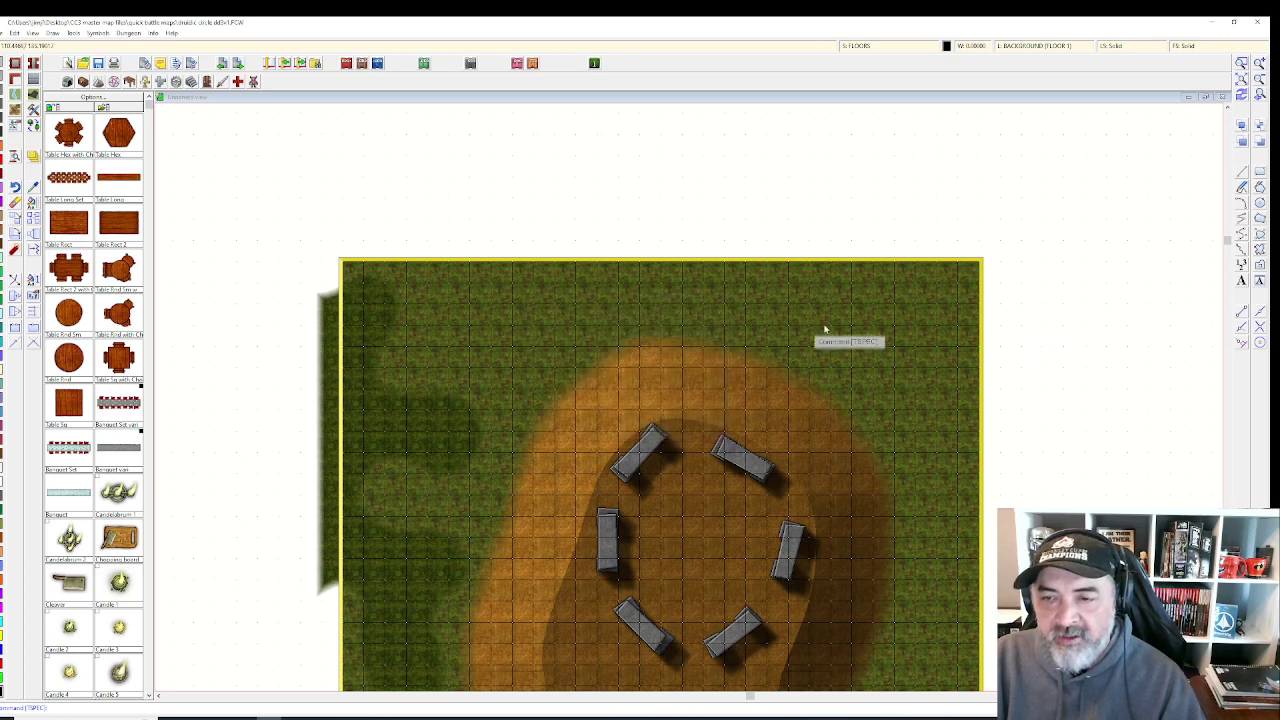
click(1178, 301)
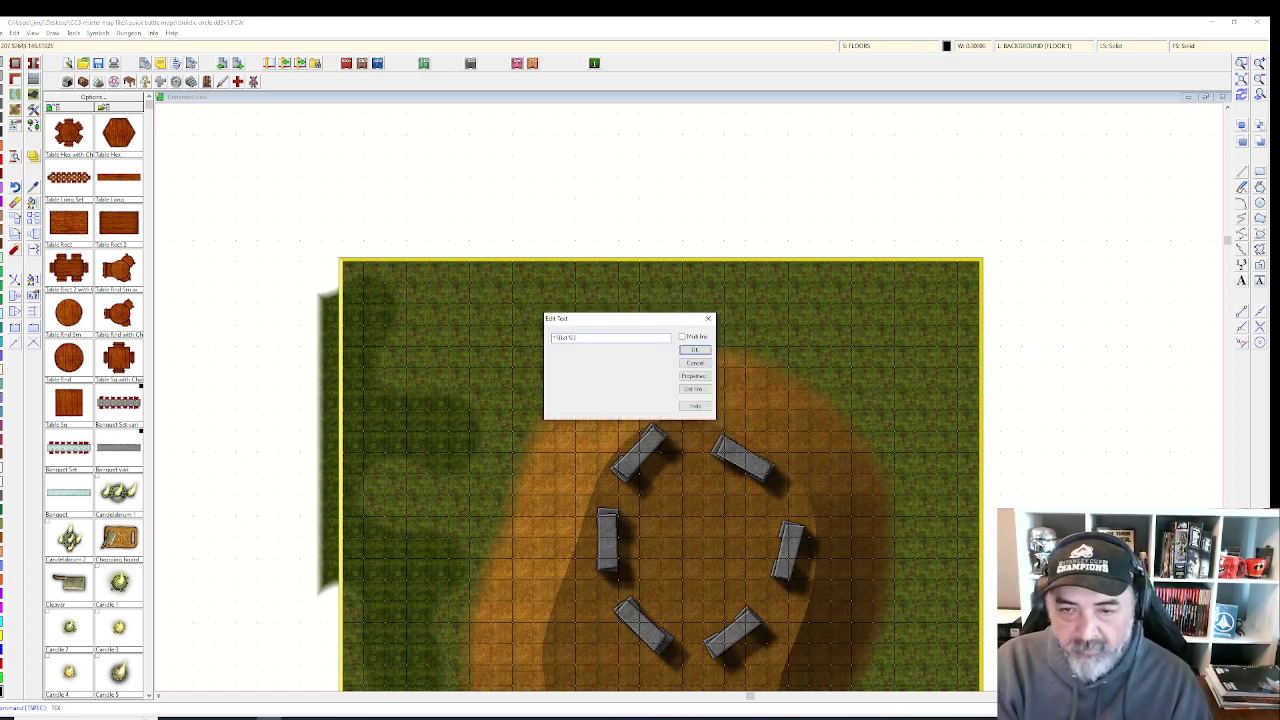
key(Return)
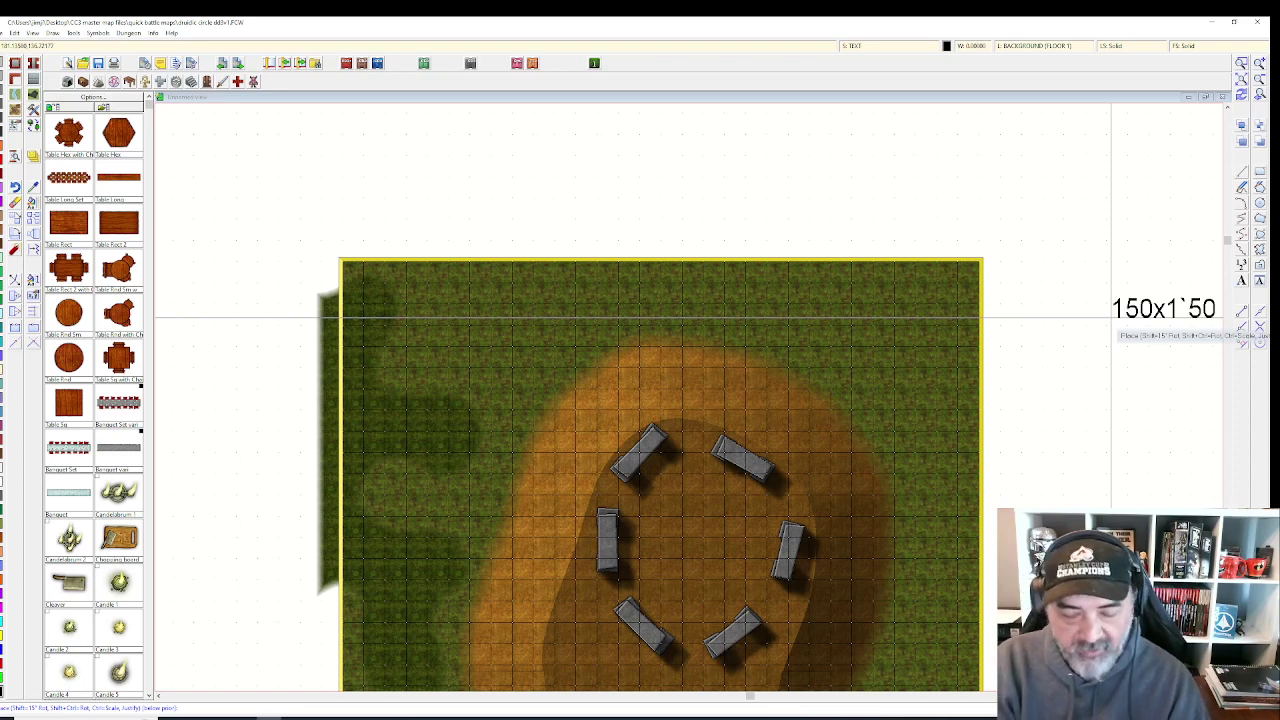
key(Escape)
- Add the text label 150x150 in the map's upper-left corner
key(Return)
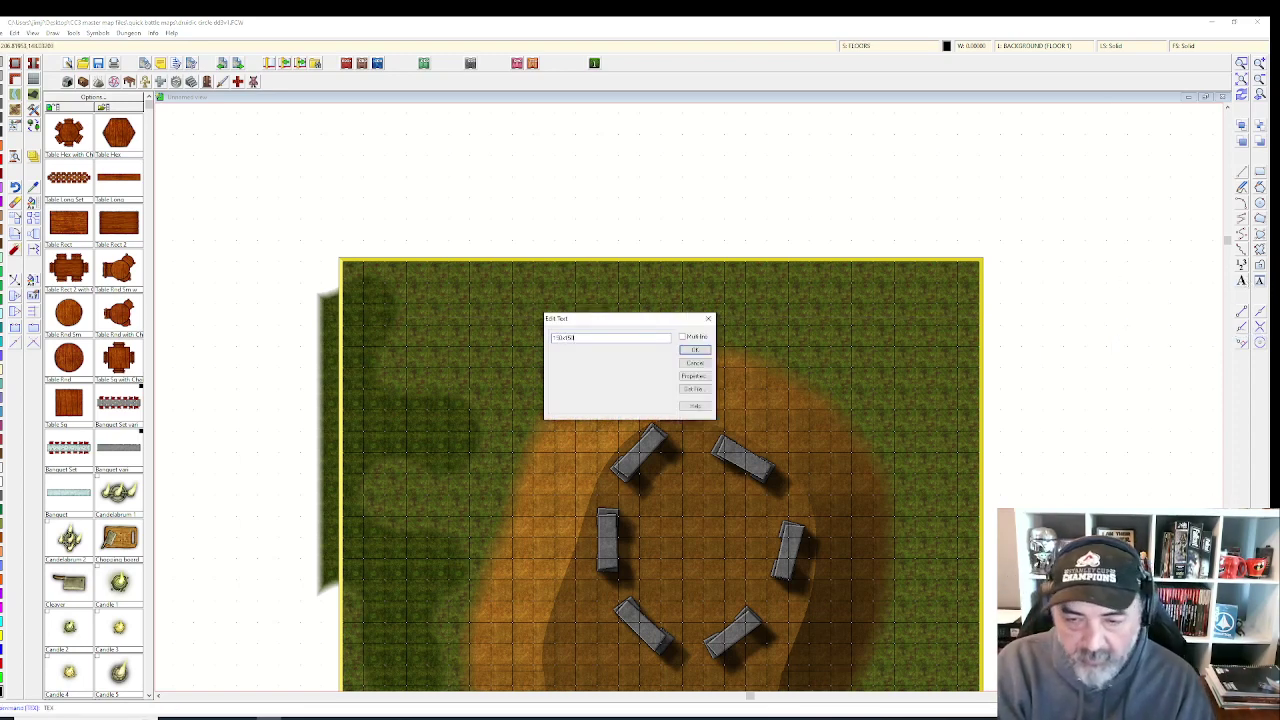
key(Return)
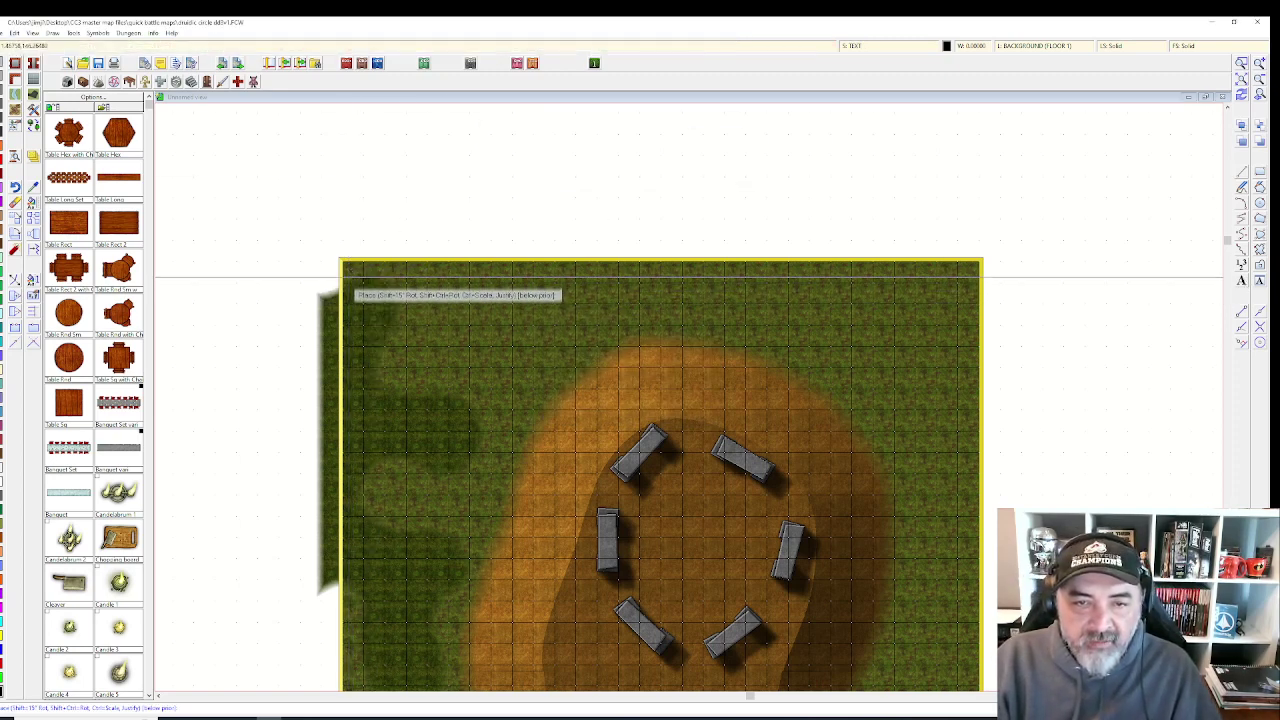
click(342, 292)
- Draw an irregular dark grass patch with the Terrain, Grass Green 4, Curved tool along the map's upper edge, reaching onto the hill's top
scroll(399, 212, down, 1)
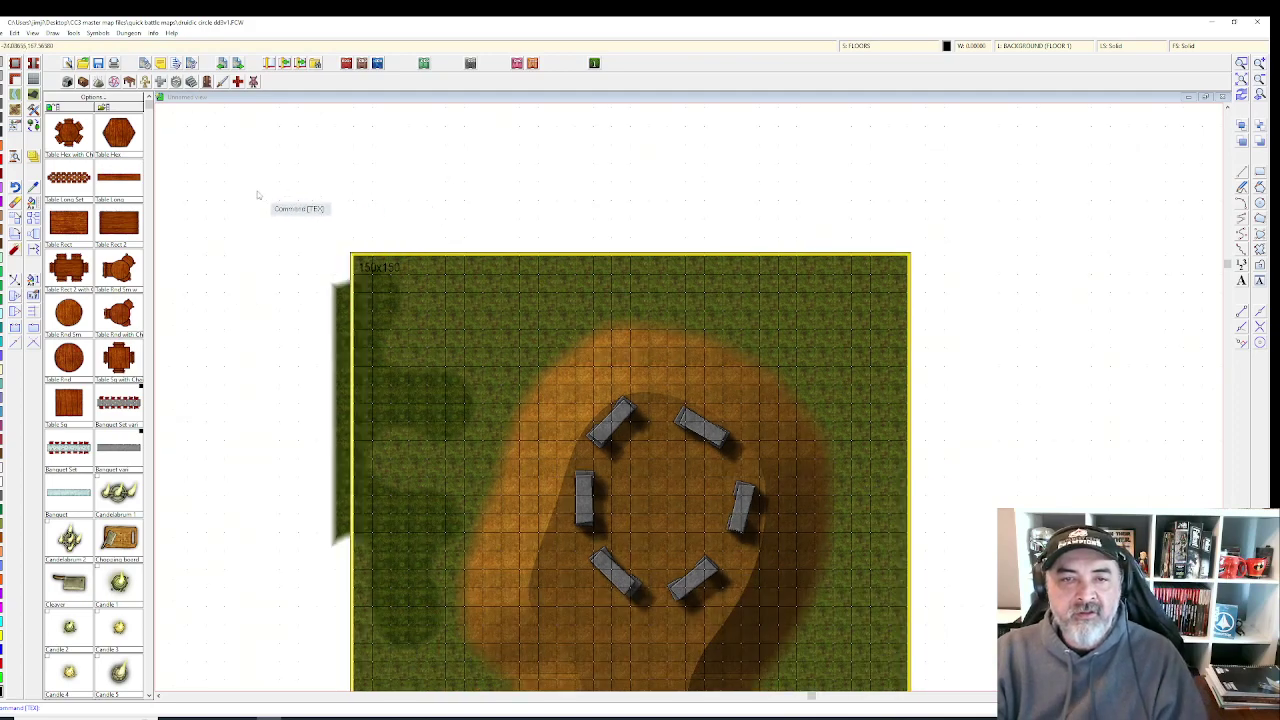
right_click(14, 98)
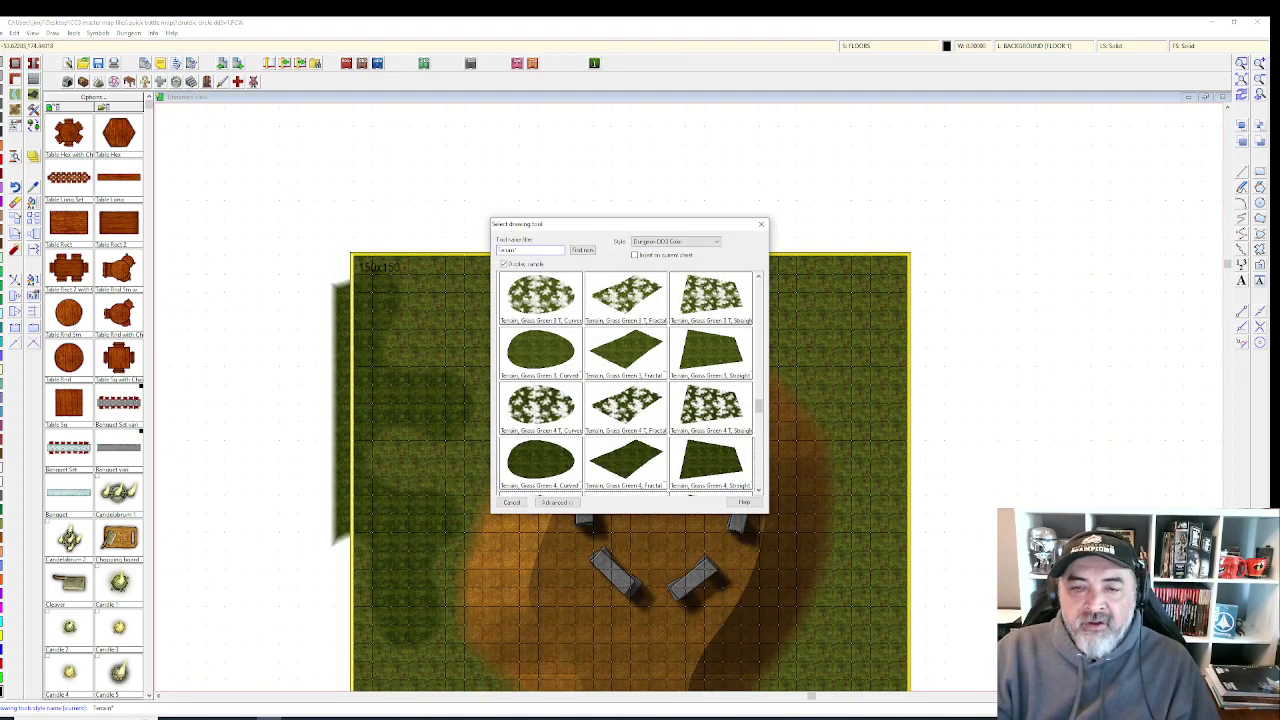
click(539, 457)
click(454, 257)
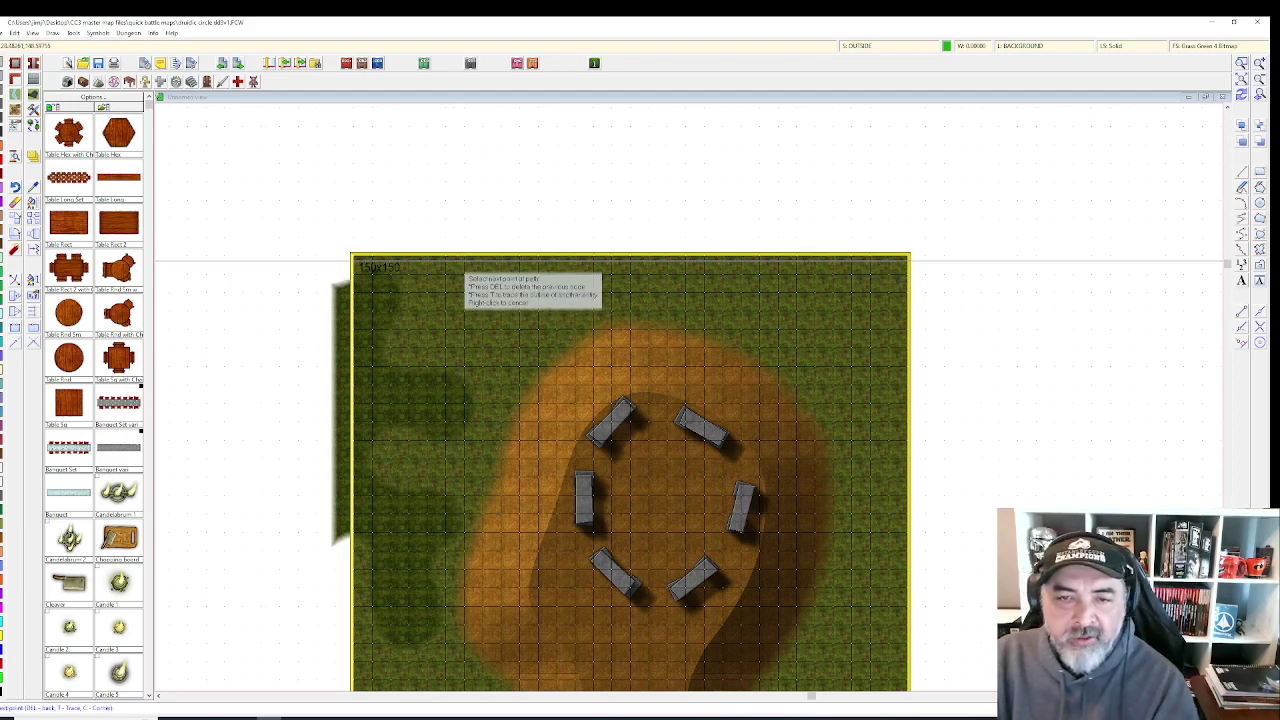
click(444, 285)
click(437, 316)
click(455, 331)
click(482, 318)
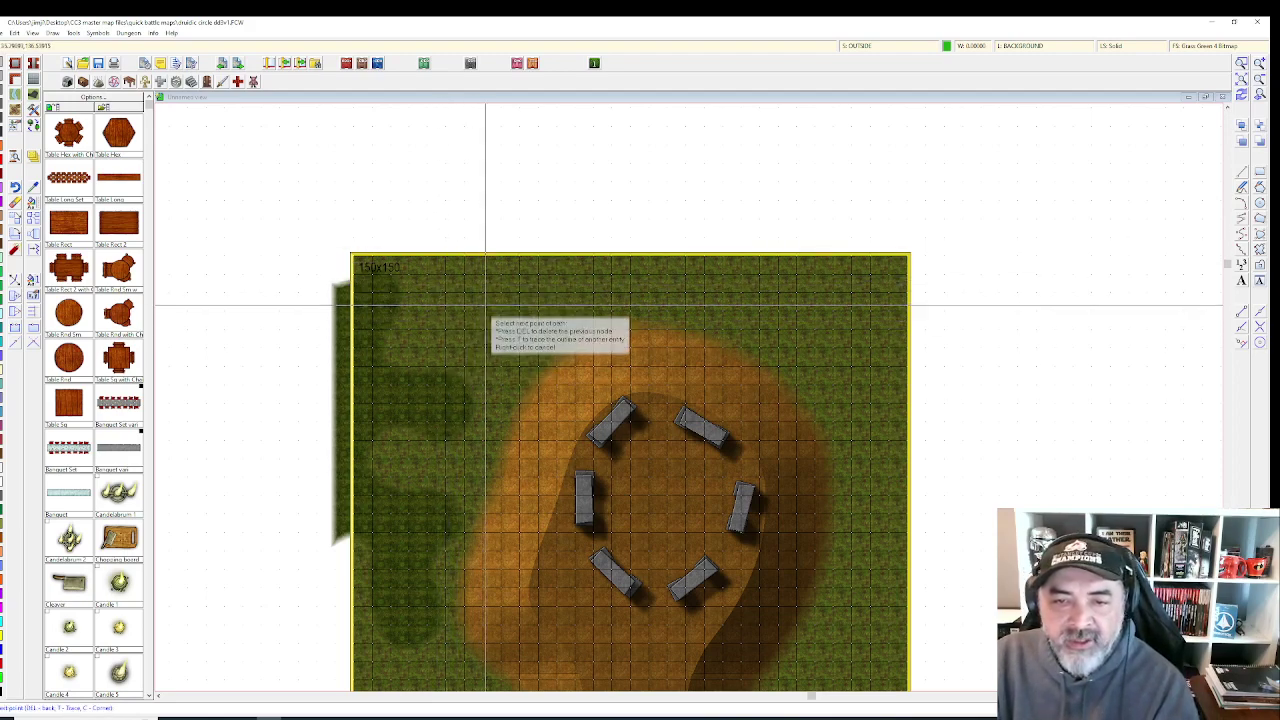
click(488, 302)
click(514, 296)
click(522, 310)
click(519, 333)
click(549, 346)
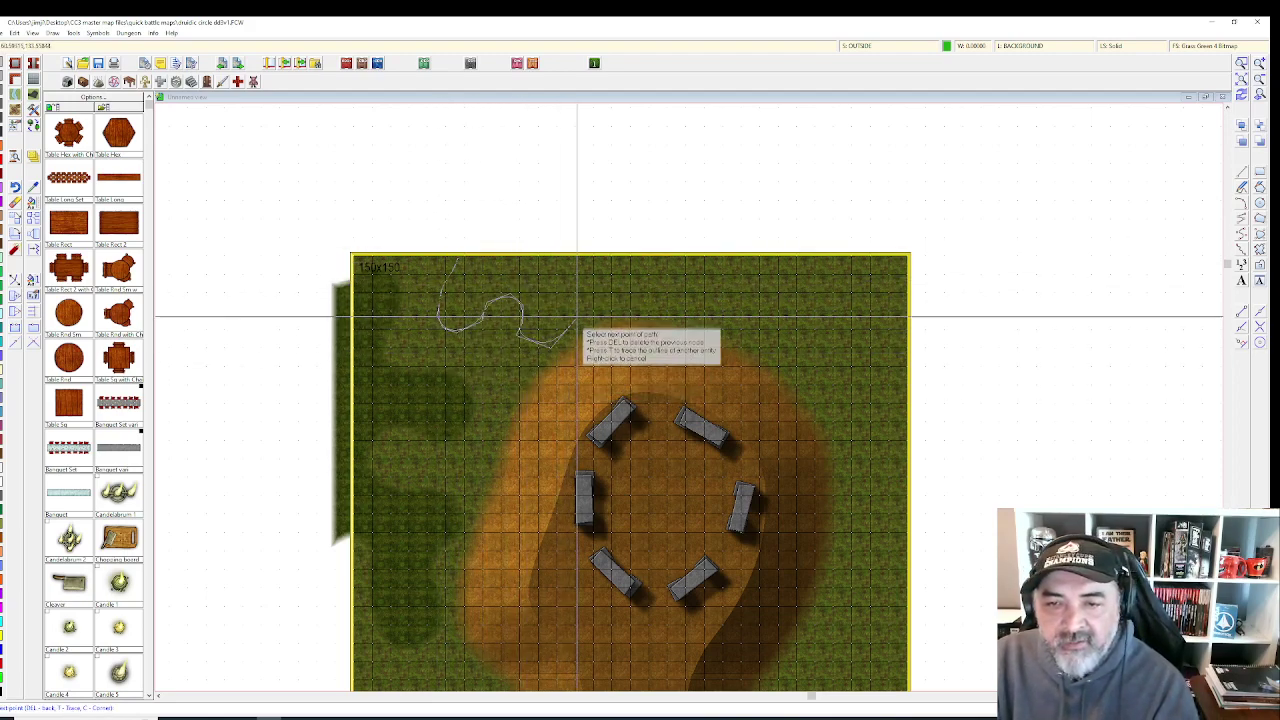
click(597, 309)
click(625, 356)
click(668, 354)
click(655, 309)
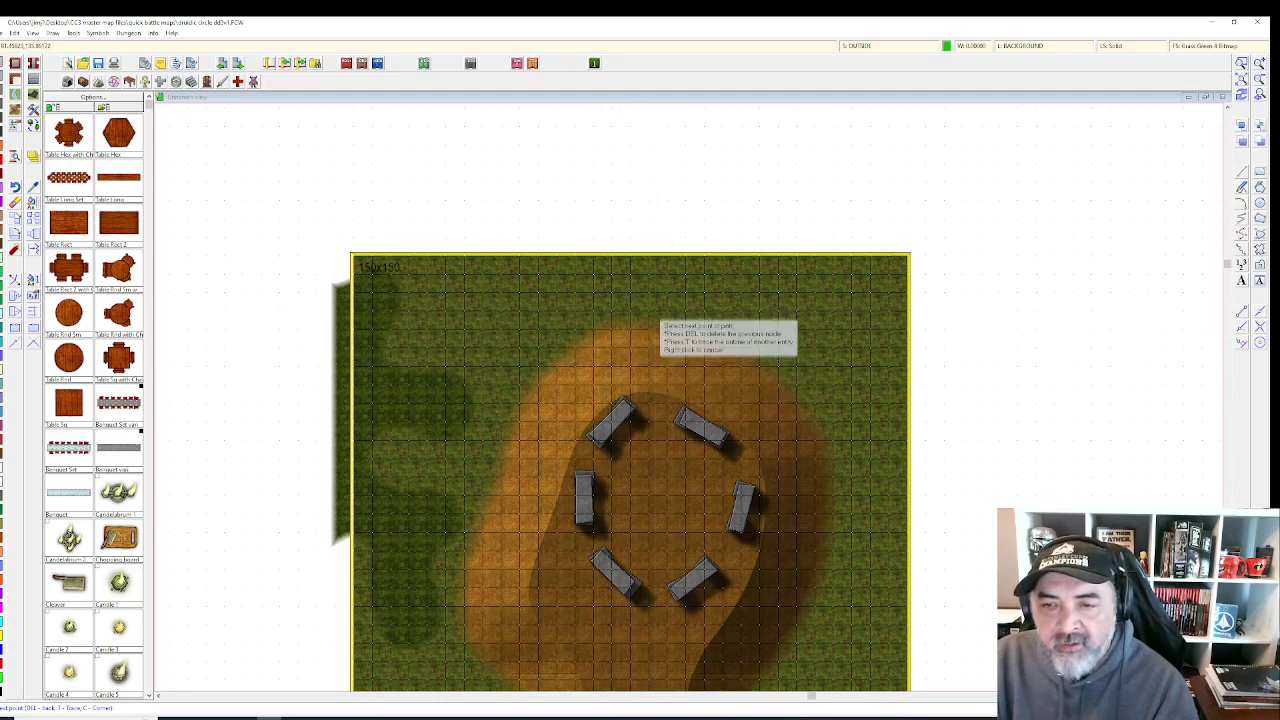
click(714, 280)
click(715, 267)
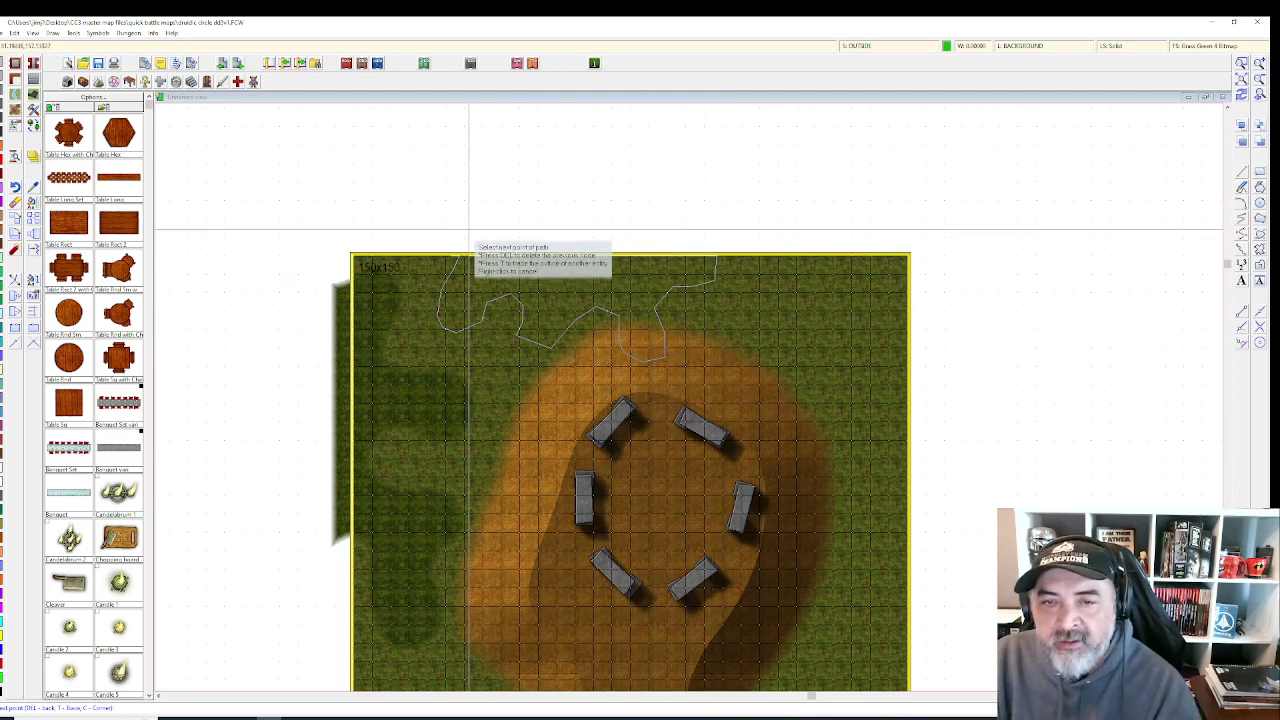
right_click(444, 228)
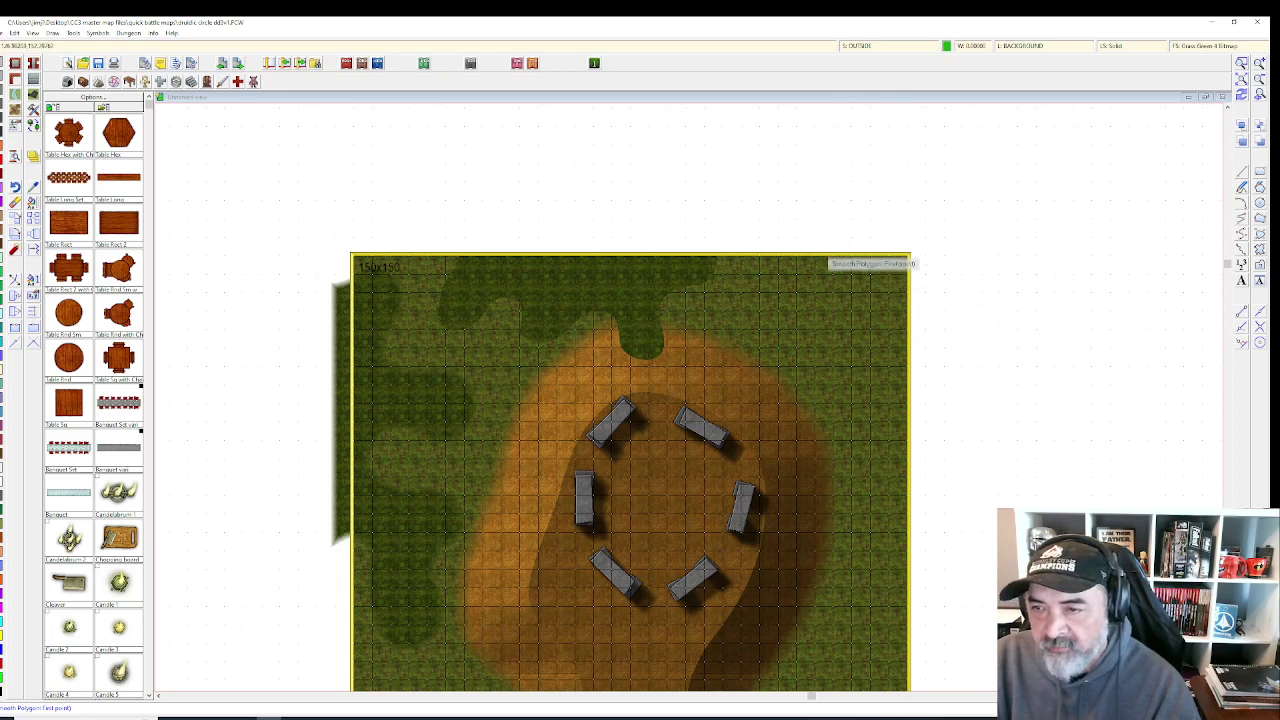
- Draw another curved Grass Green 4 patch over the map's upper-right corner, extending down the right border
click(816, 254)
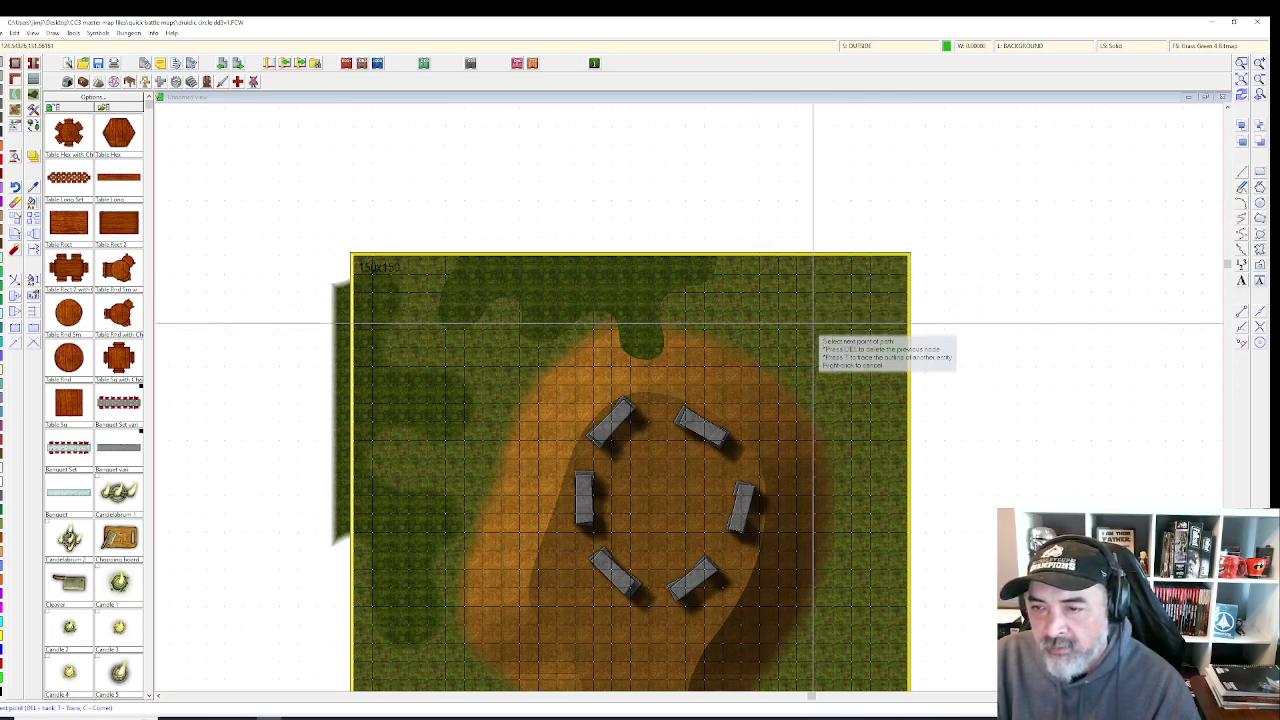
mouse_move(760, 278)
mouse_down()
mouse_move(802, 358)
mouse_move(828, 376)
mouse_move(858, 350)
mouse_move(864, 299)
mouse_move(900, 325)
mouse_move(880, 392)
mouse_move(888, 433)
mouse_move(927, 458)
mouse_up()
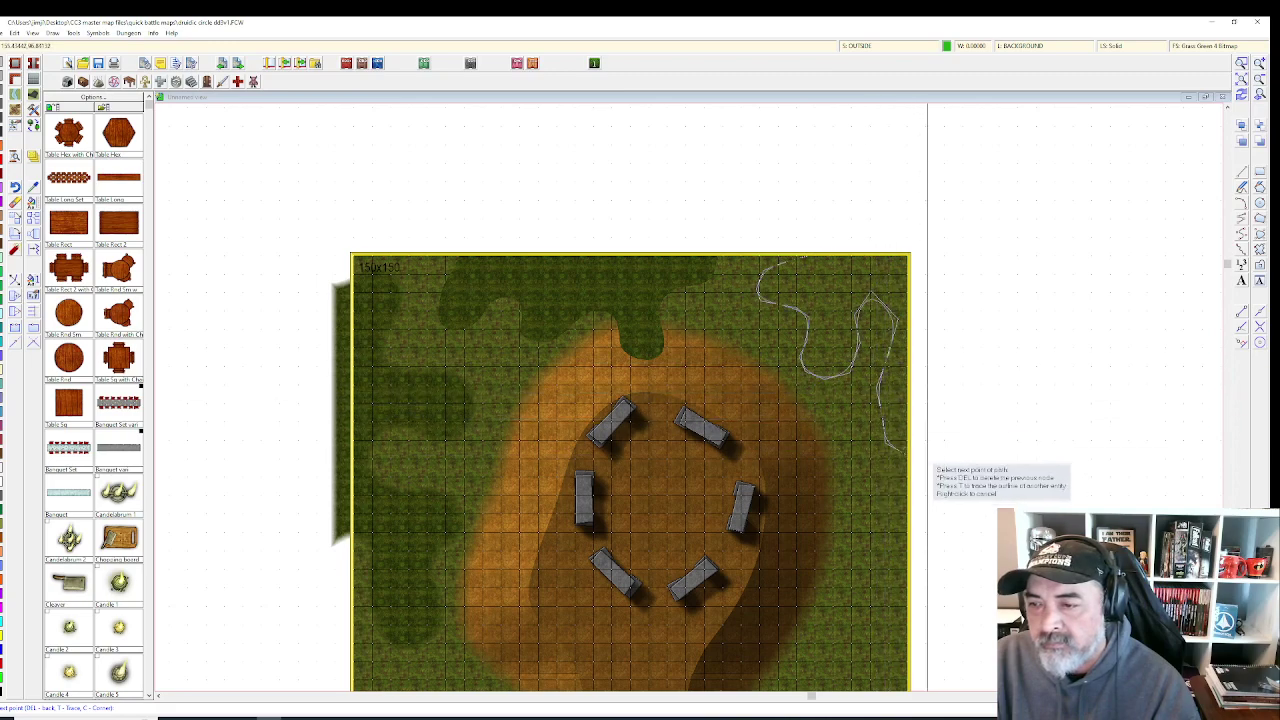
right_click(801, 243)
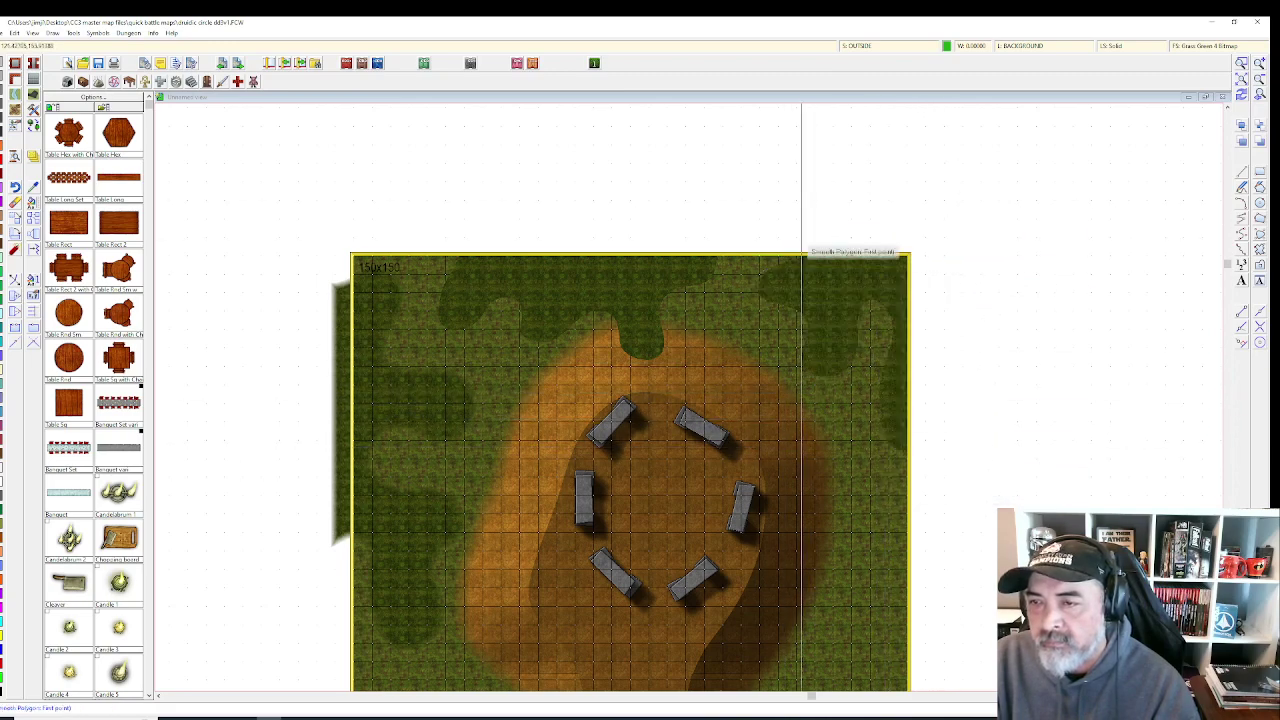
- Draw a curved Grass Green 4 patch along the map's lower right border, overlapping the hill's right slope
scroll(904, 450, down, 3)
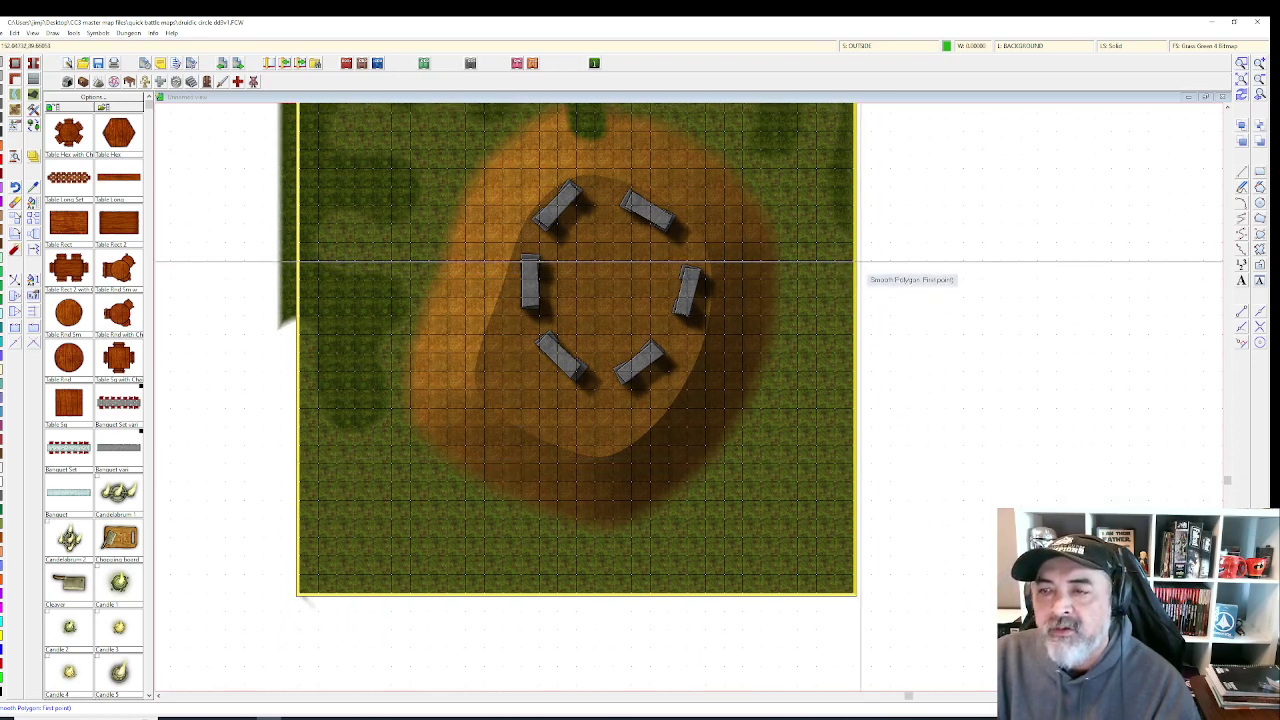
click(778, 278)
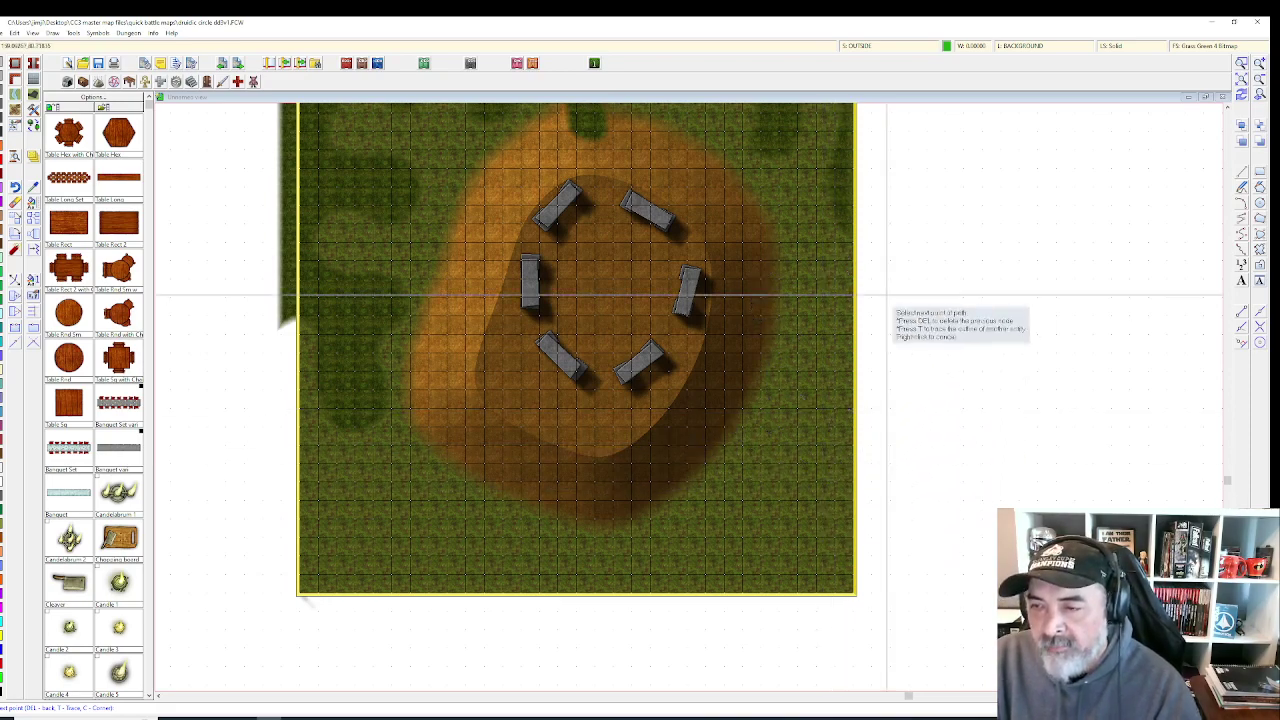
right_click(880, 292)
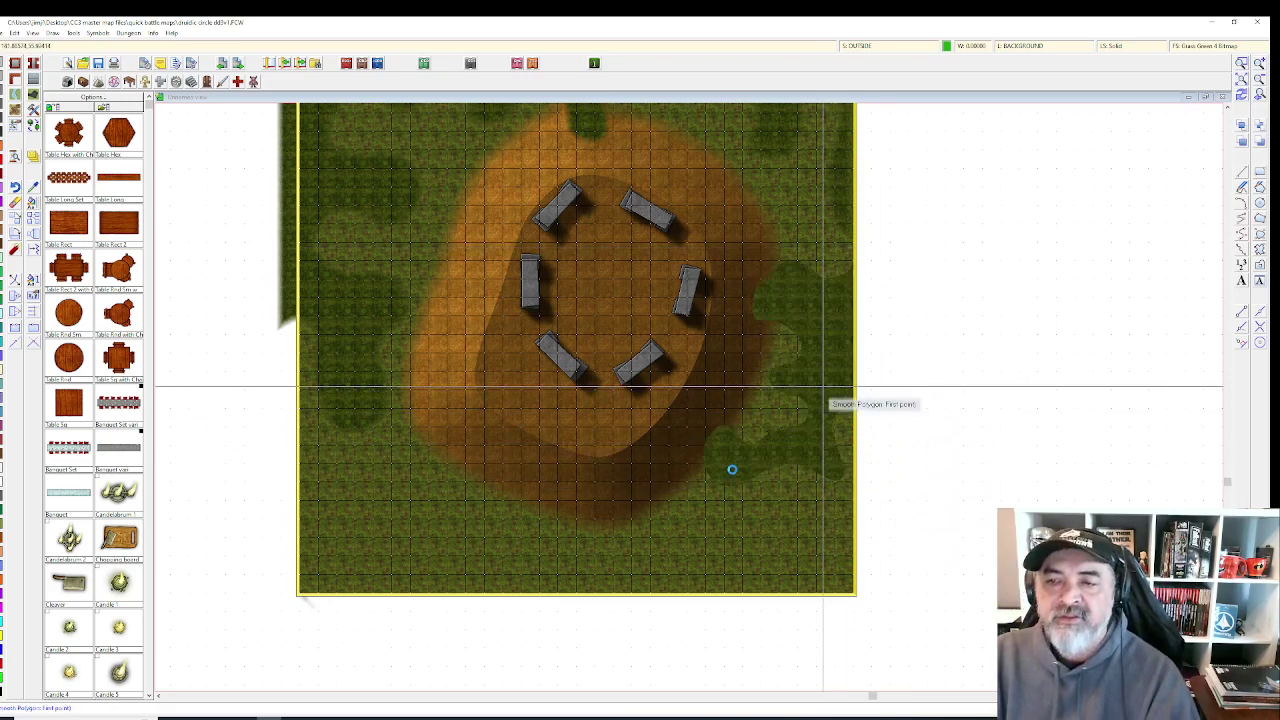
- Draw a winding Grass Green 4 patch in the map's lower-left corner, running along the left and lower borders
scroll(732, 469, down, 1)
scroll(519, 516, down, 1)
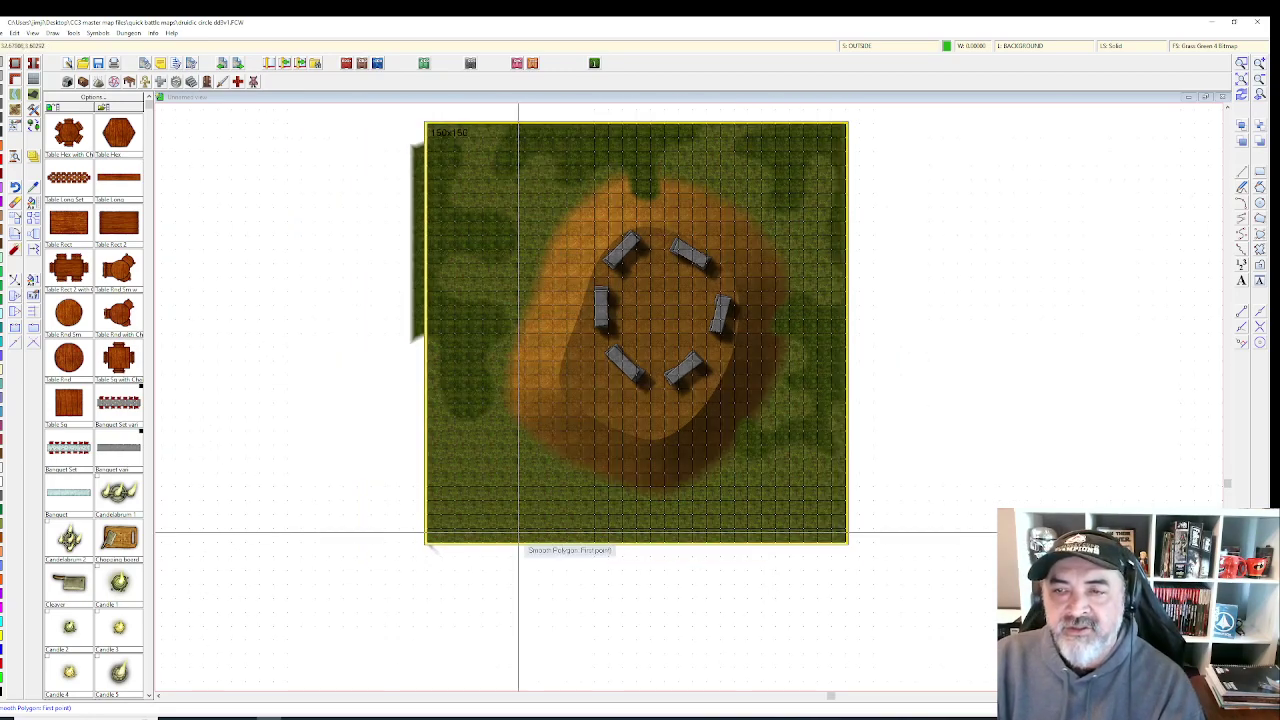
click(418, 407)
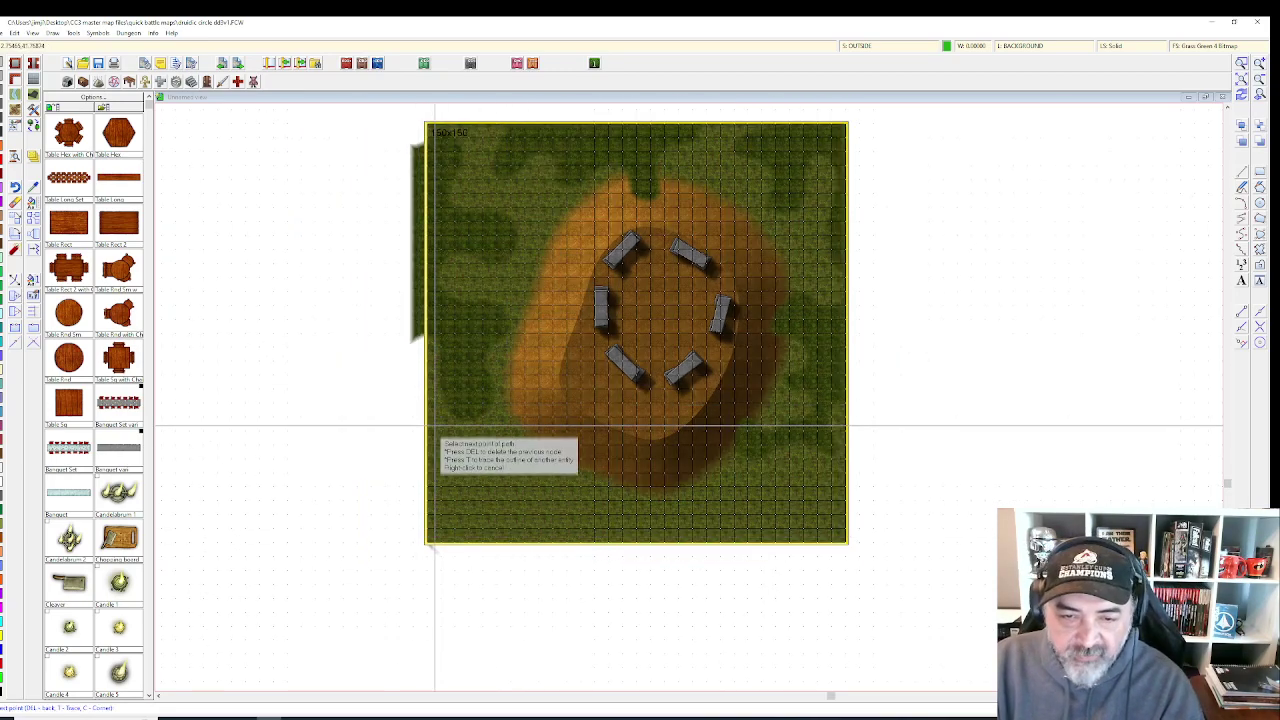
click(440, 445)
click(472, 439)
click(503, 462)
click(489, 481)
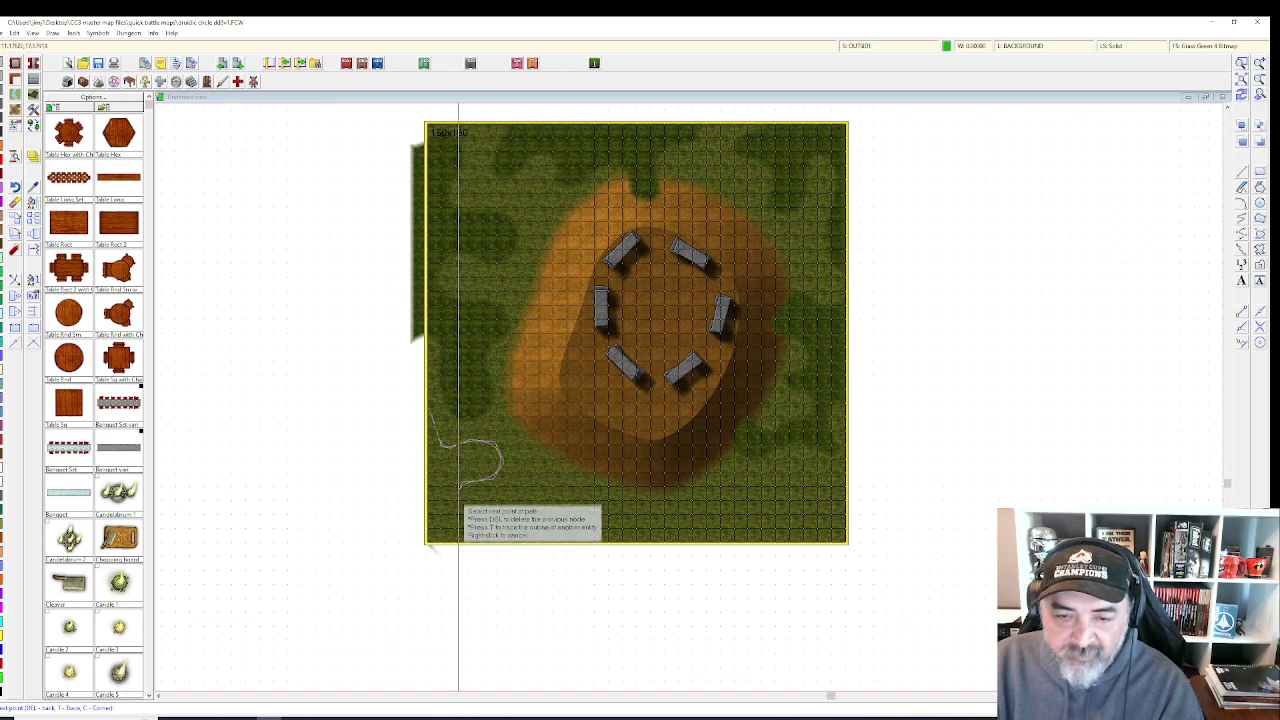
click(459, 492)
click(509, 494)
click(544, 487)
click(549, 515)
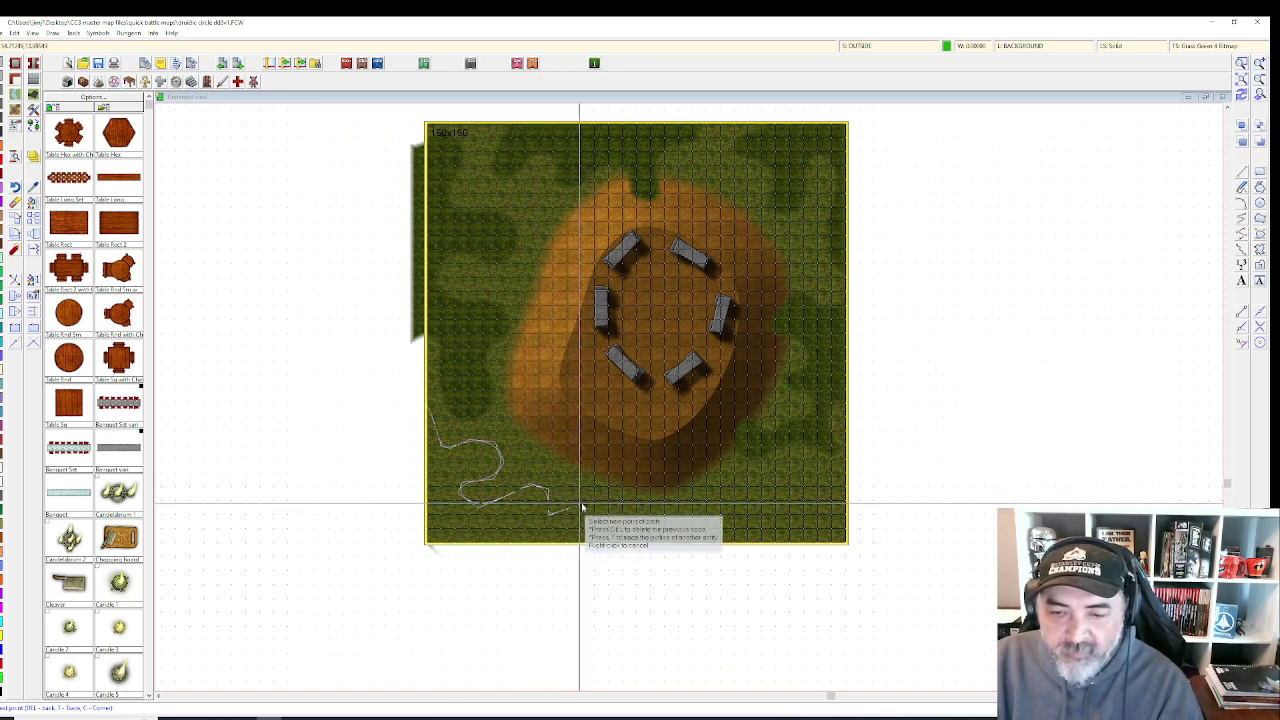
click(581, 505)
click(594, 537)
click(531, 542)
click(523, 523)
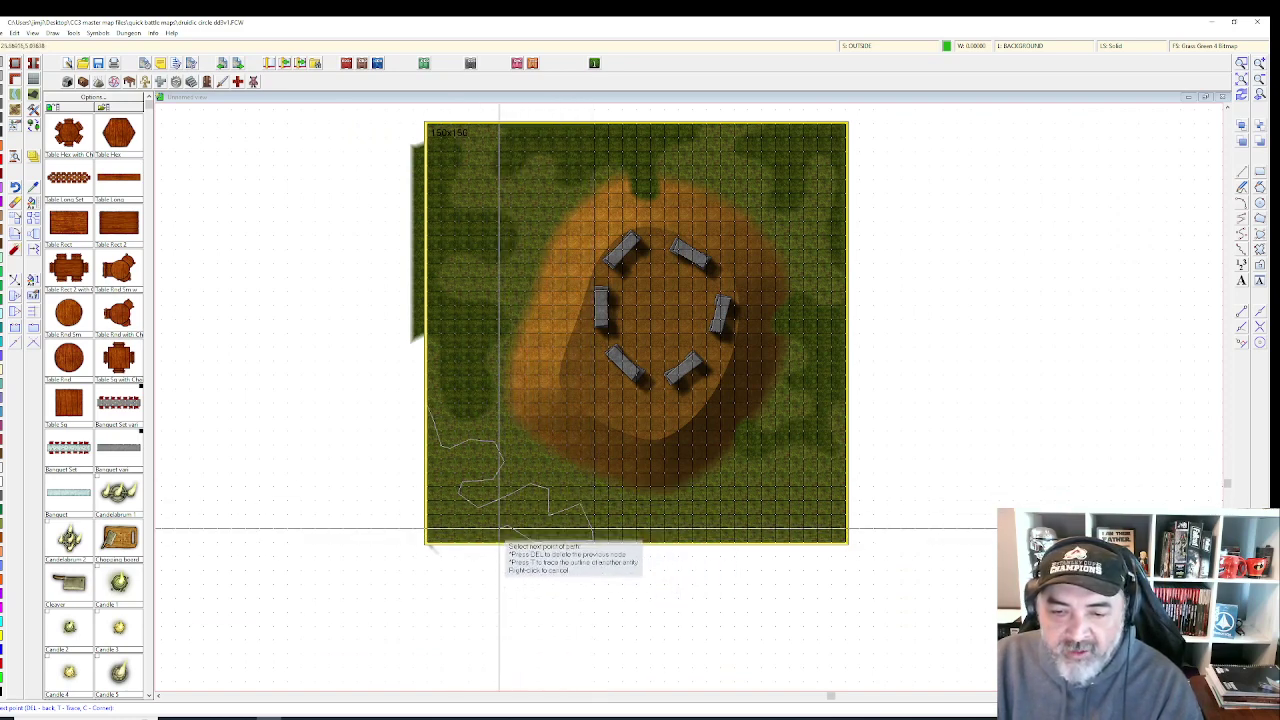
click(497, 527)
click(483, 538)
click(427, 548)
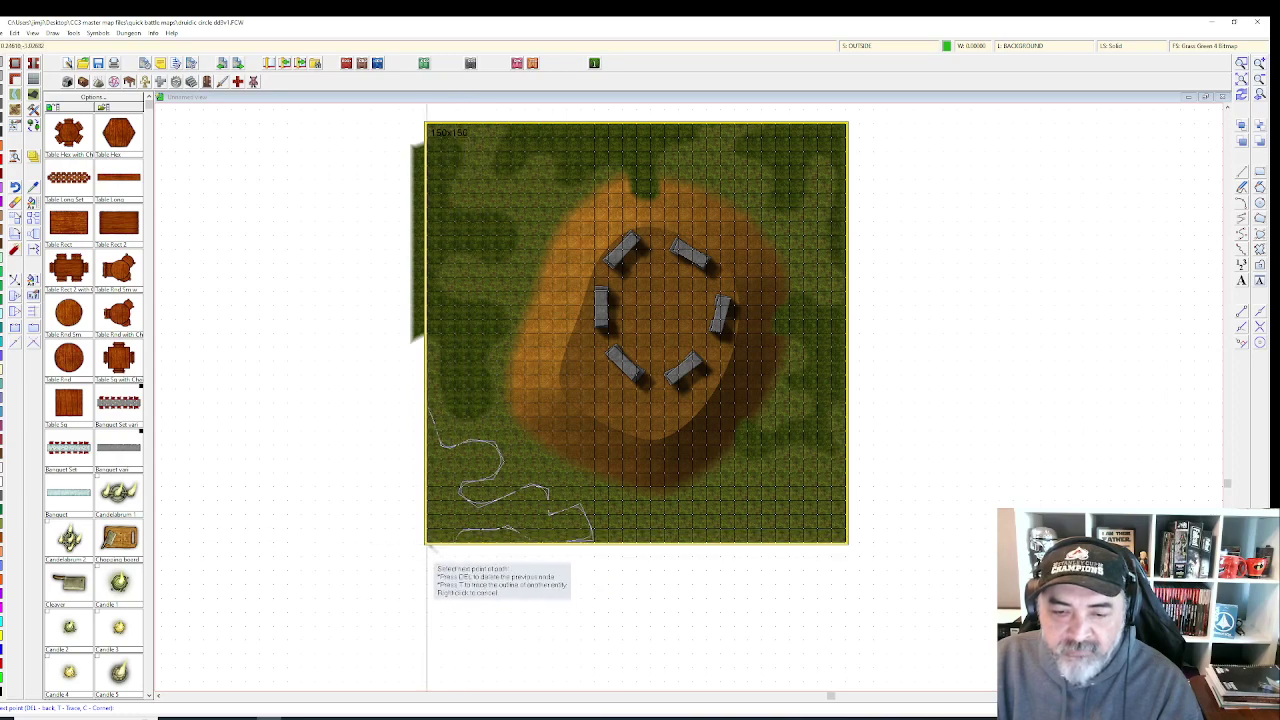
click(411, 428)
right_click(406, 392)
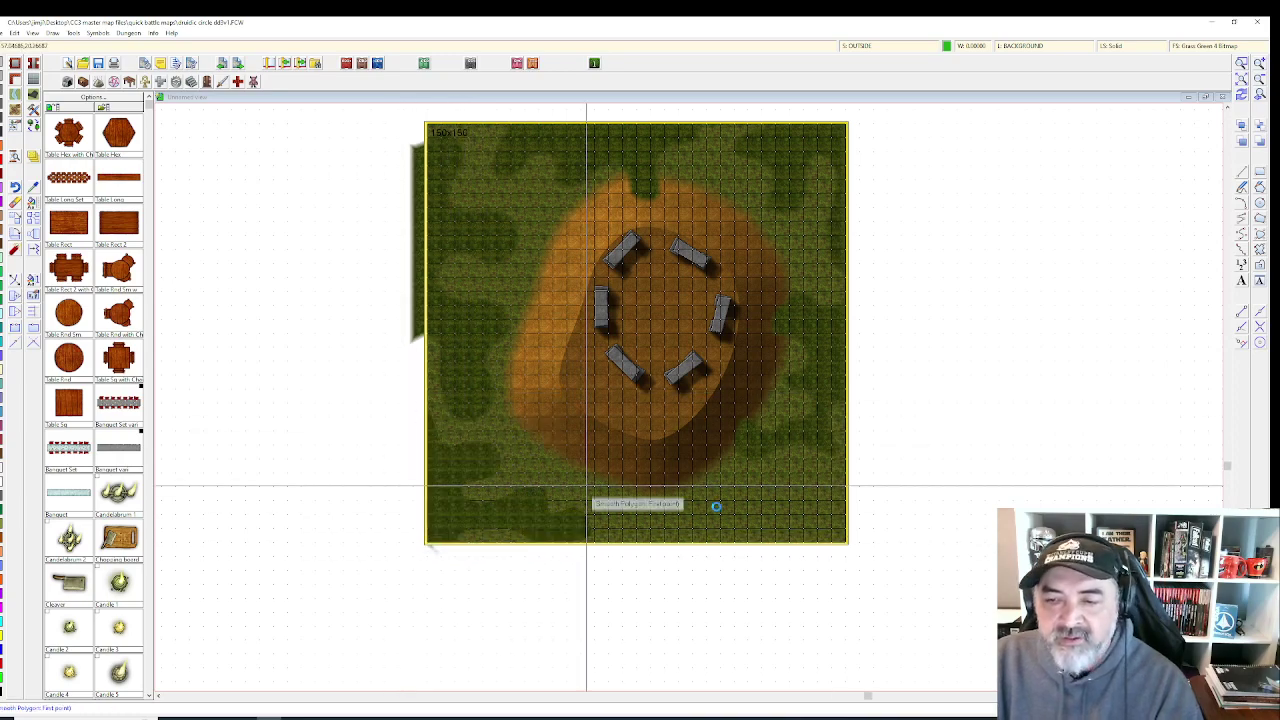
- Draw a curved Grass Green 4 patch along the right part of the map's lower border and end the drawing tool
scroll(586, 487, down, 1)
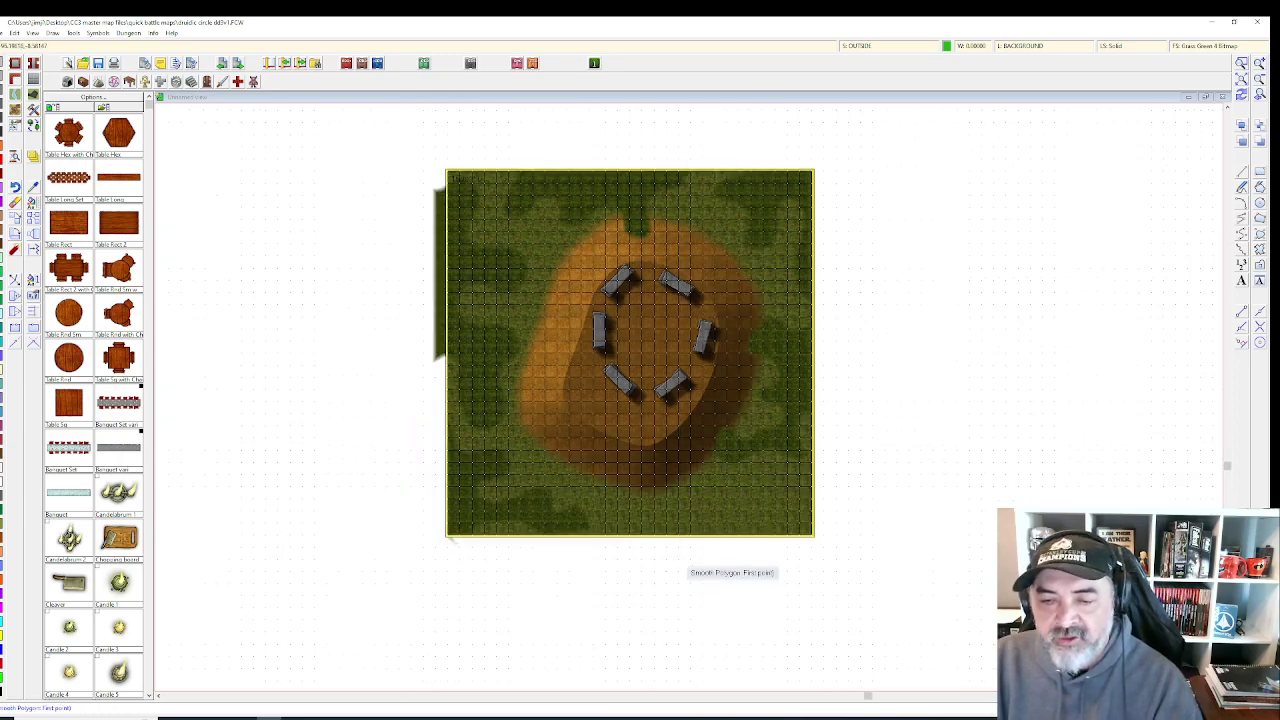
click(630, 525)
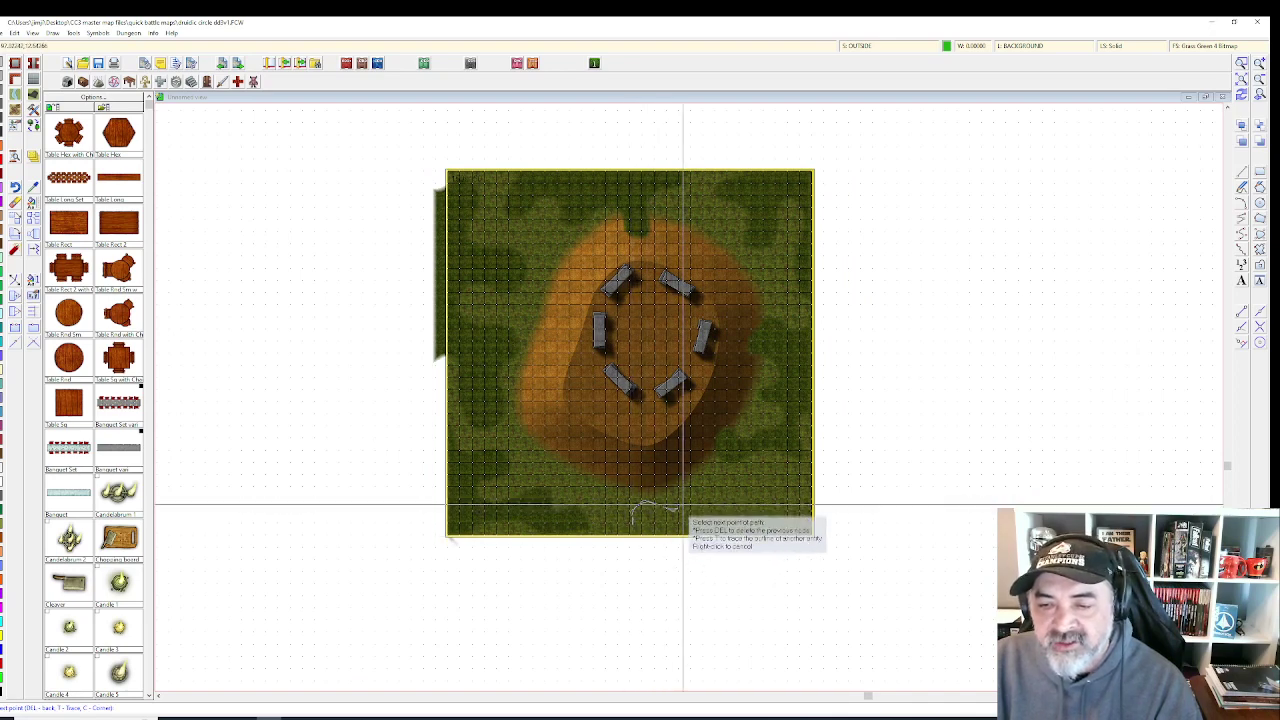
click(697, 485)
click(720, 504)
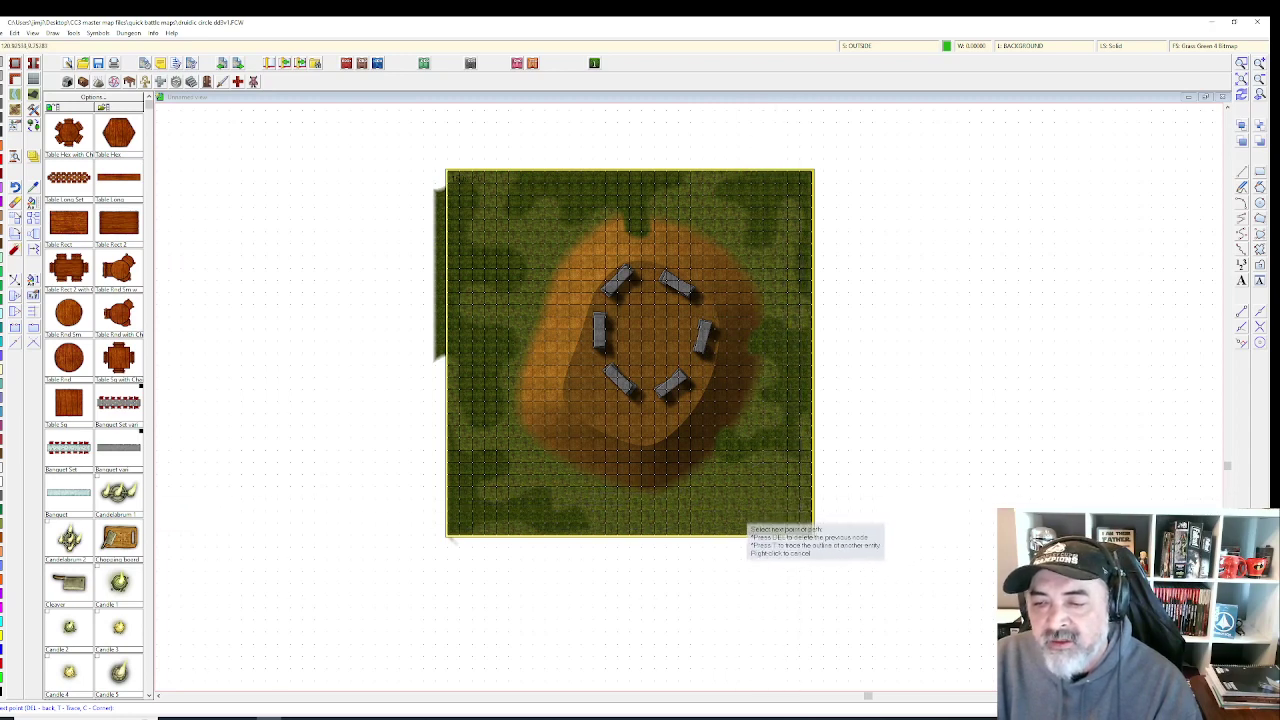
right_click(627, 565)
scroll(632, 553, up, 1)
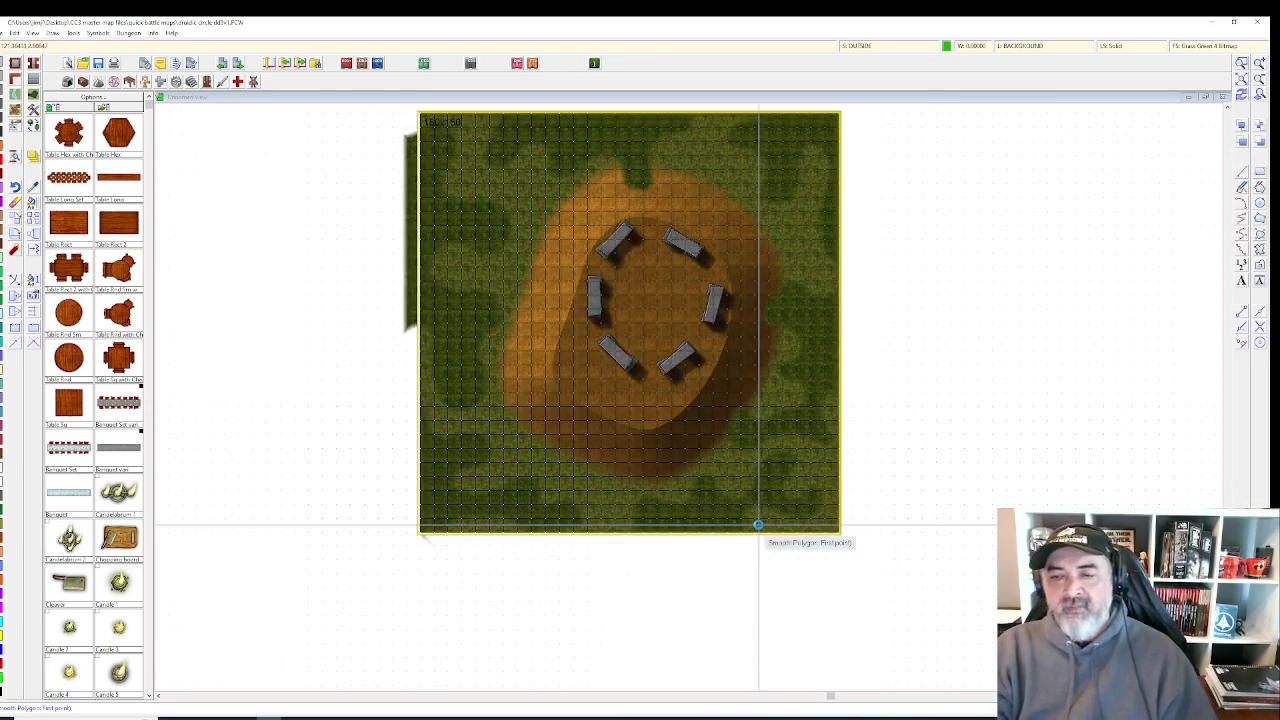
scroll(631, 545, up, 1)
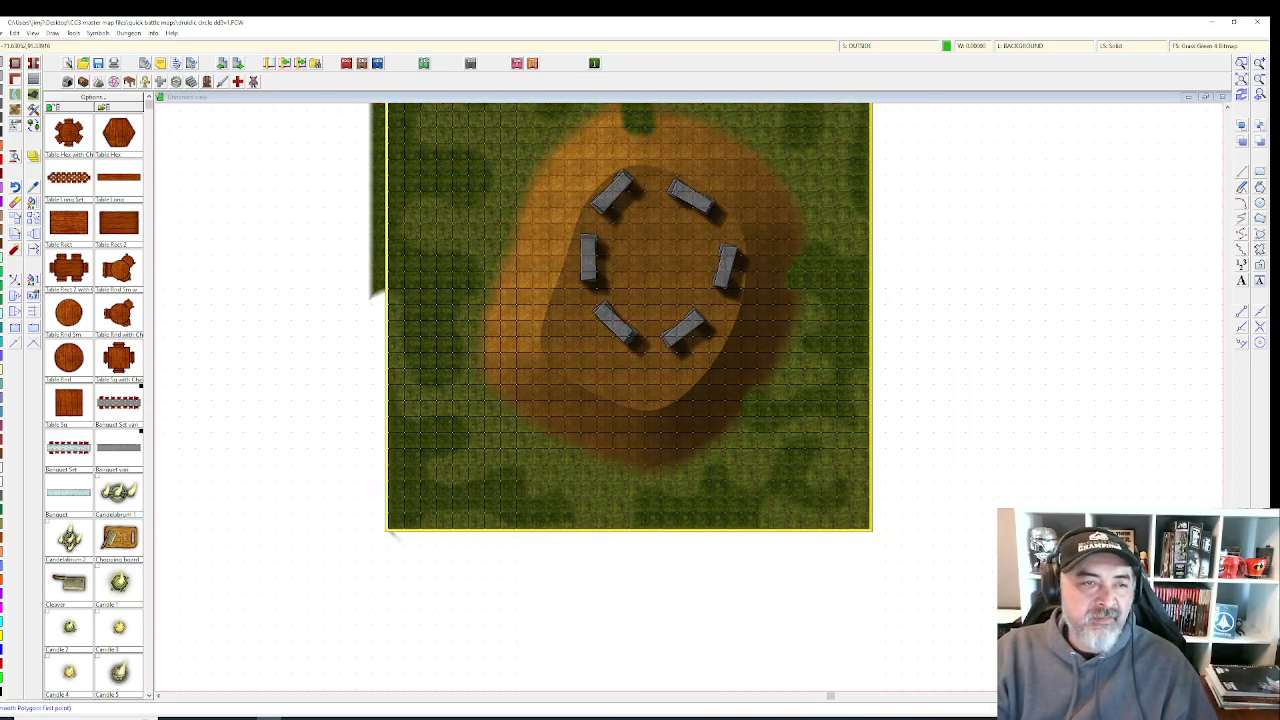
key(Escape)
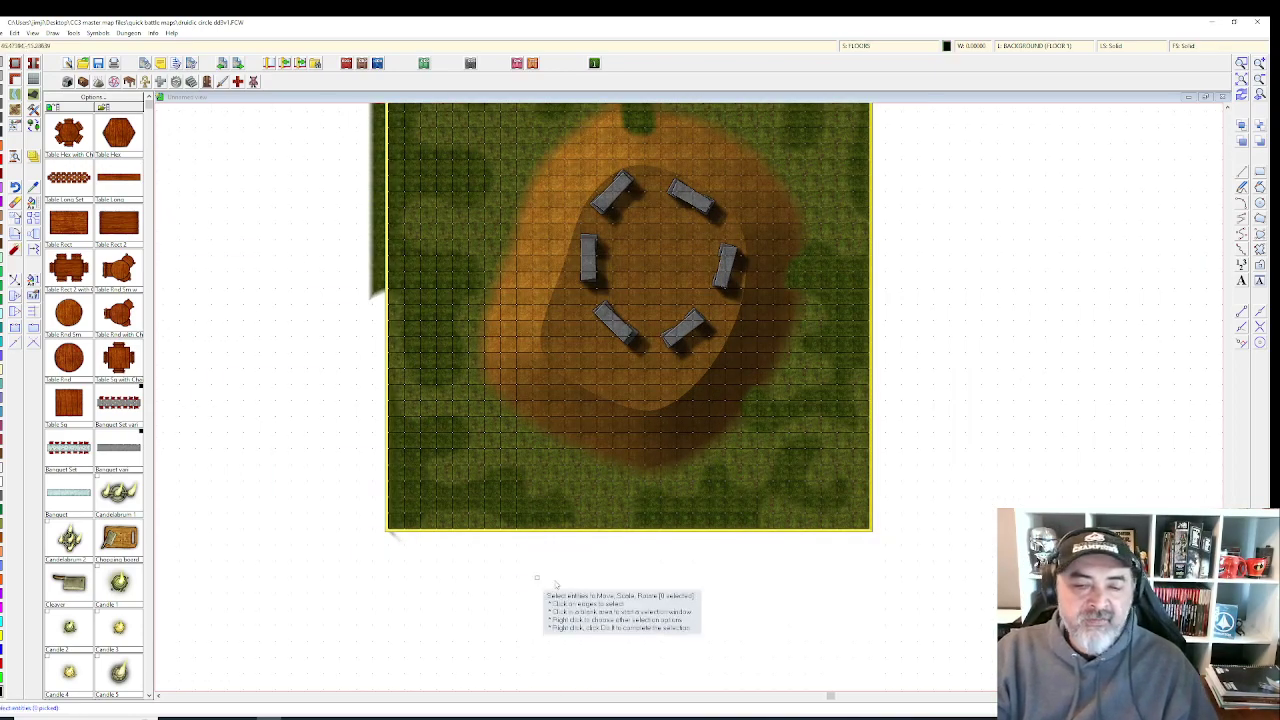
- Move the dark grass patch in the map's lower-left corner outward so it overhangs the left border
right_click(518, 472)
click(514, 470)
click(513, 473)
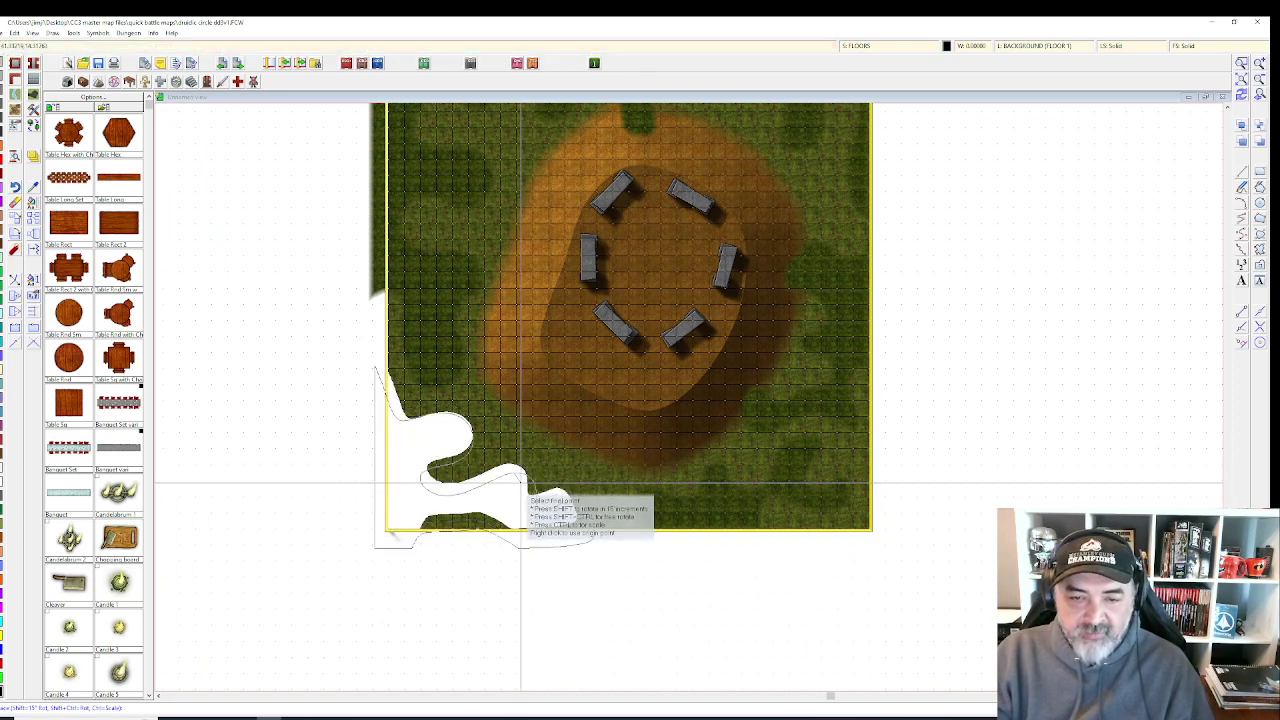
click(522, 470)
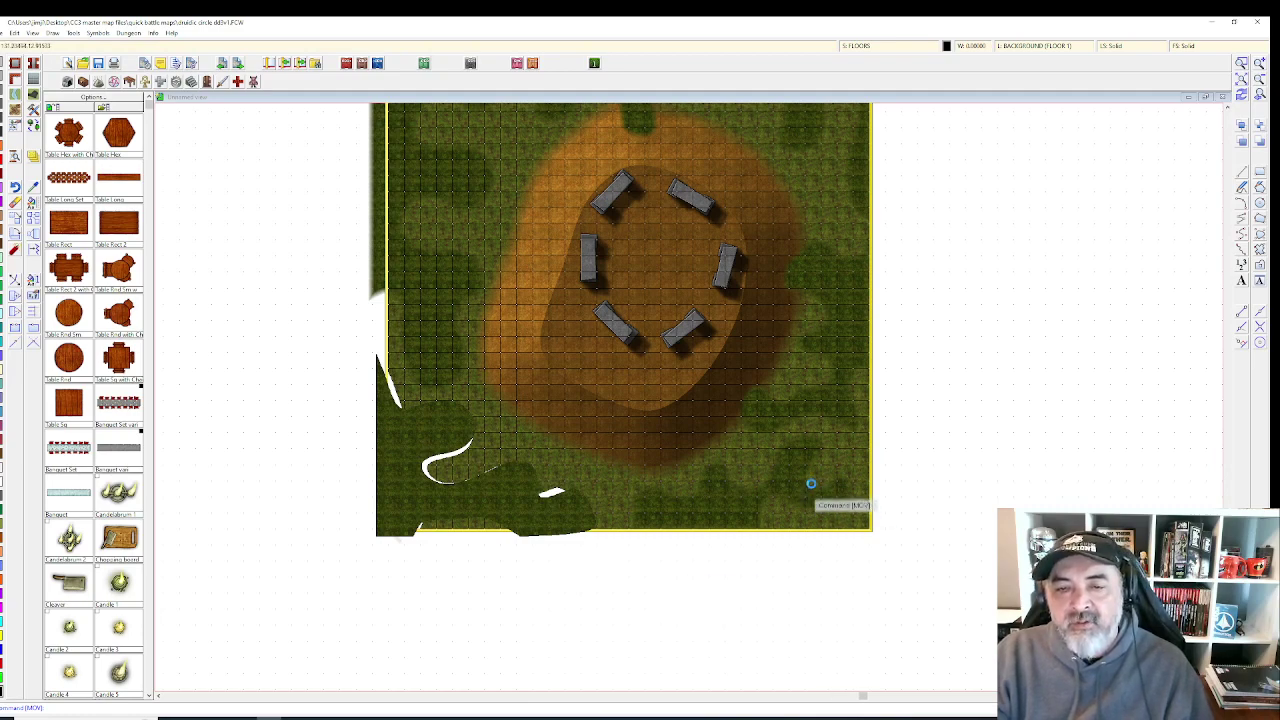
- Move the dark grass patch on the hill's right slope up and outward, slightly past the map's right border
scroll(813, 481, up, 1)
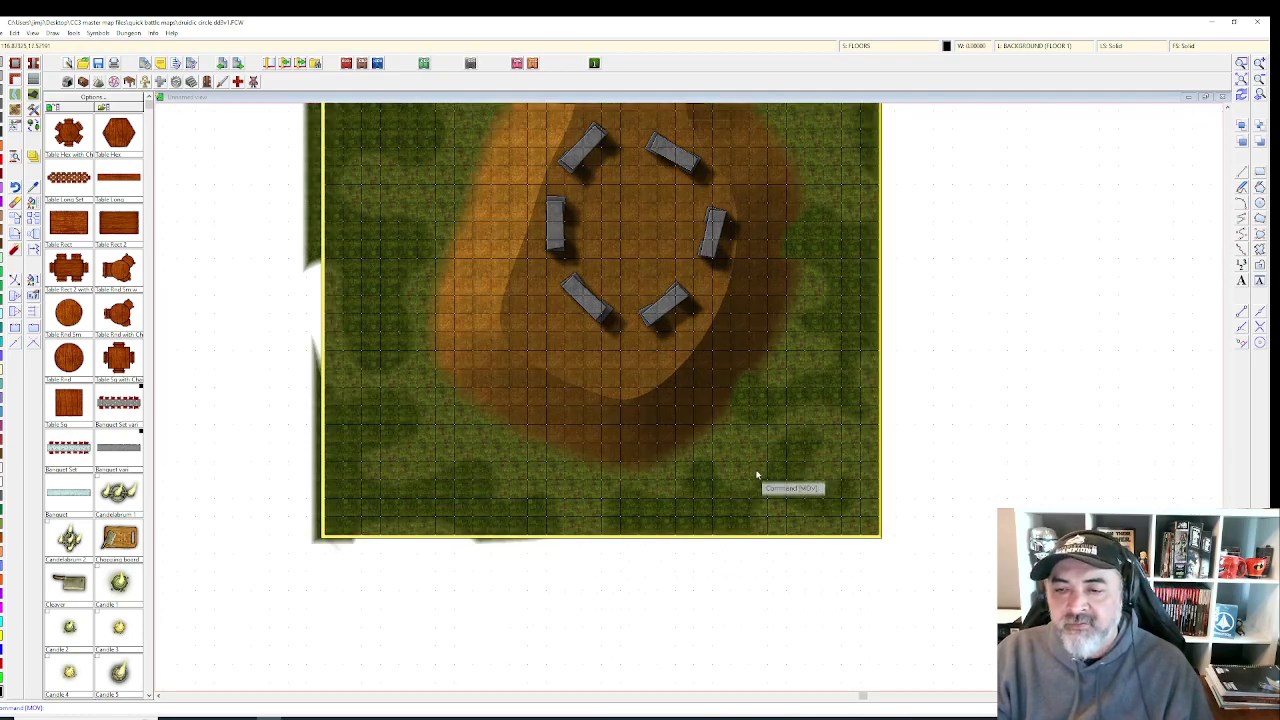
click(851, 229)
right_click(846, 216)
click(851, 225)
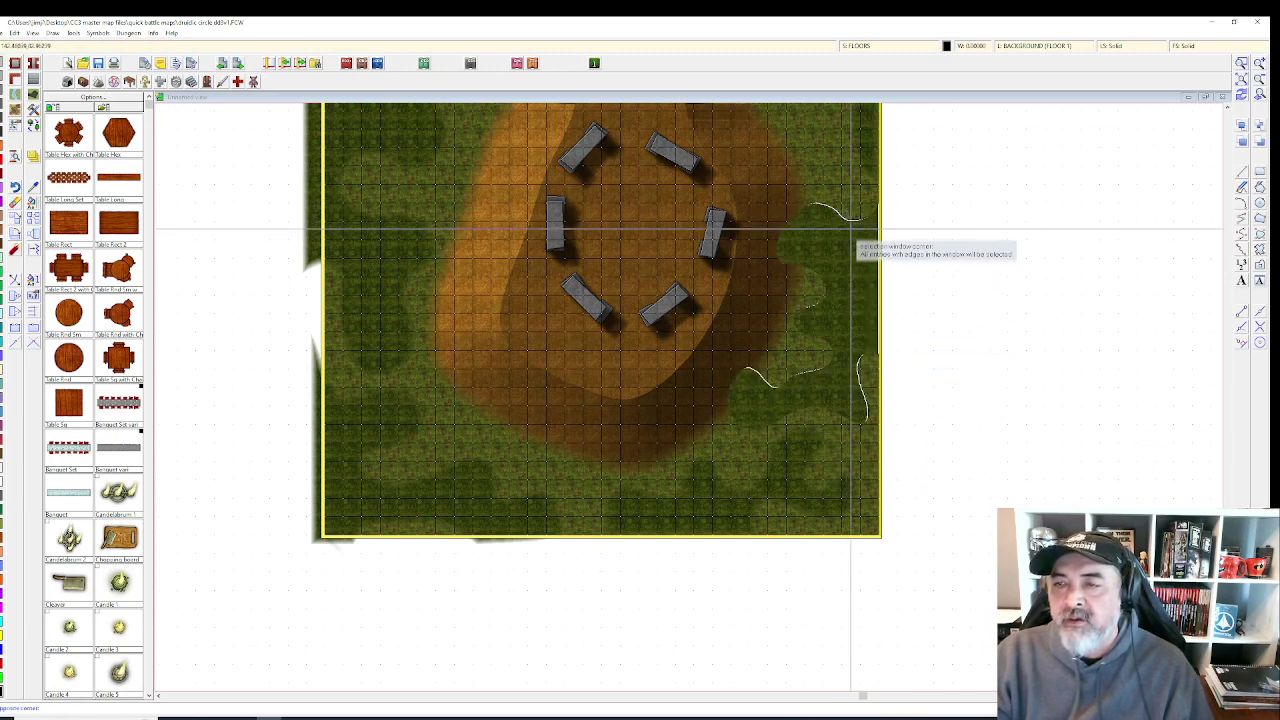
click(855, 240)
right_click(857, 243)
click(855, 247)
click(854, 245)
click(852, 243)
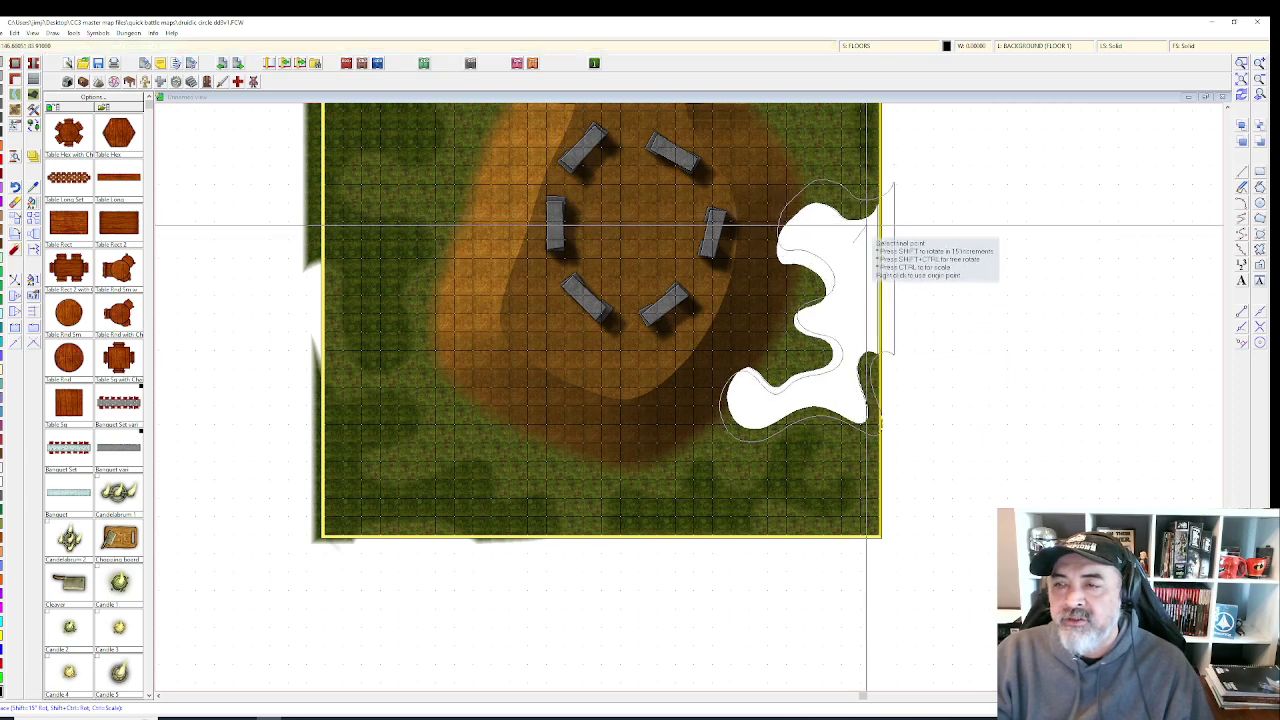
click(861, 218)
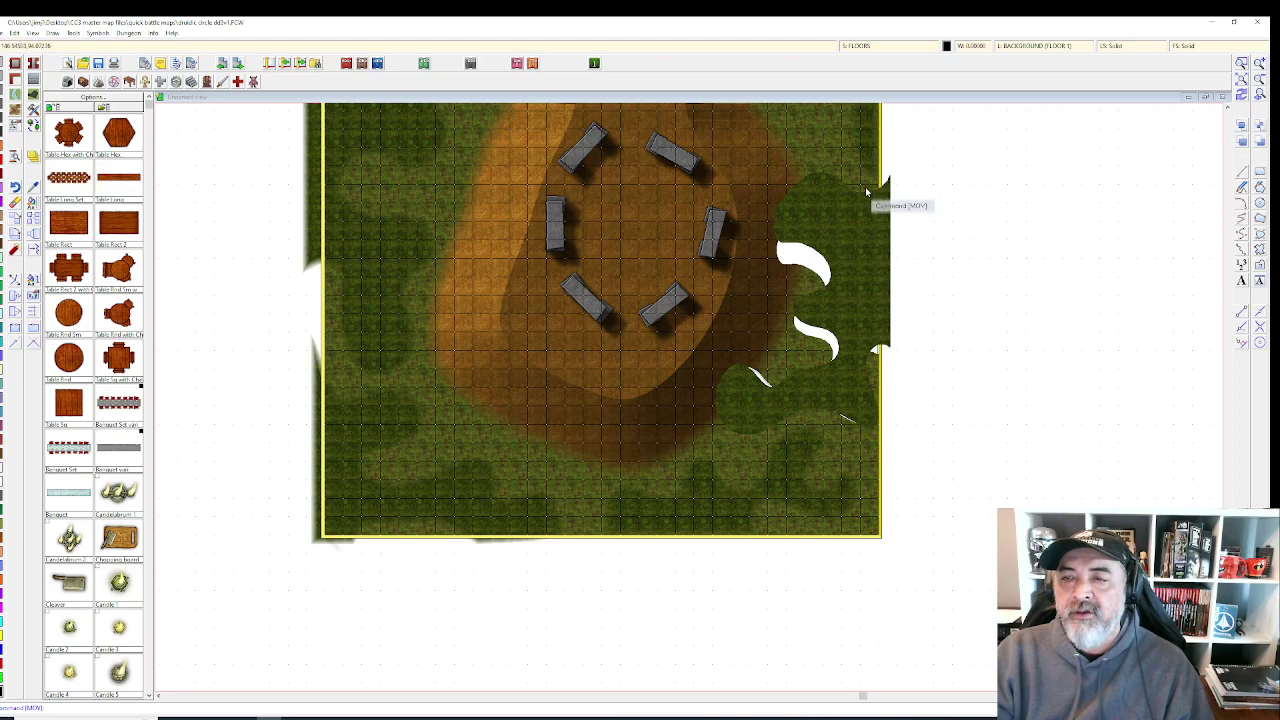
- Move the dark grass patch at the map's upper border up and left, clear of the hill's top edge
scroll(853, 197, down, 1)
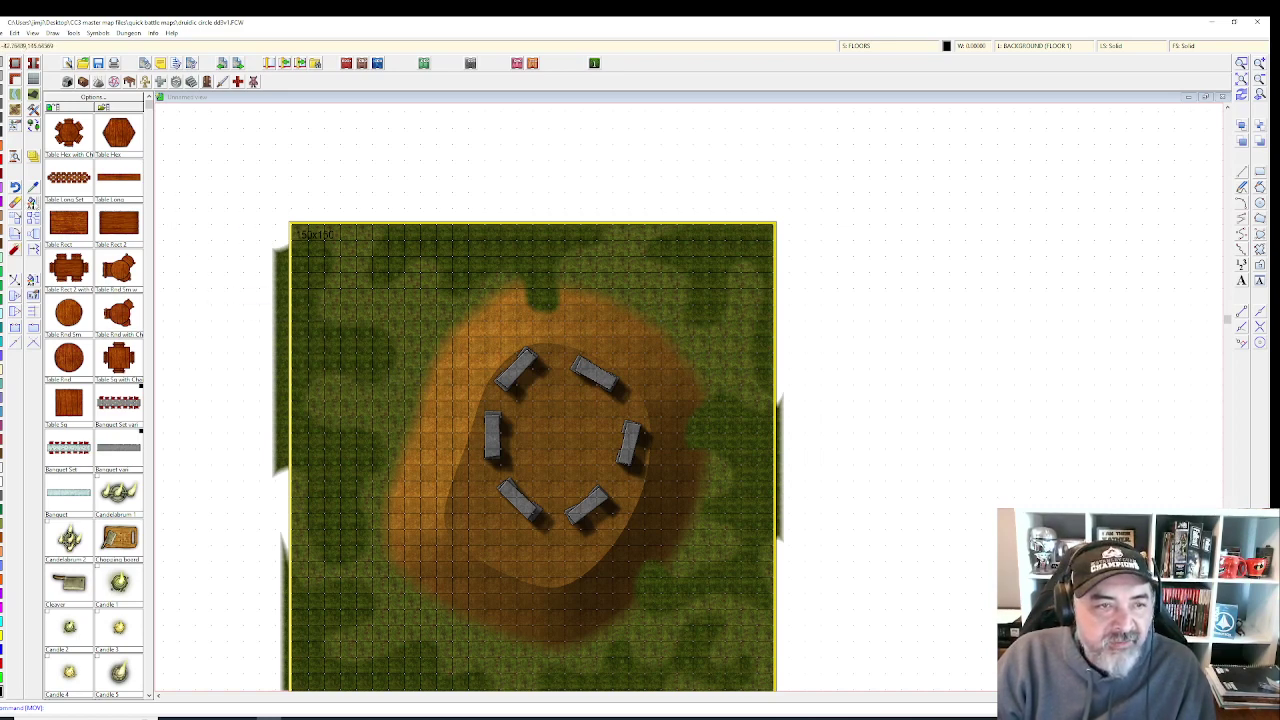
click(31, 201)
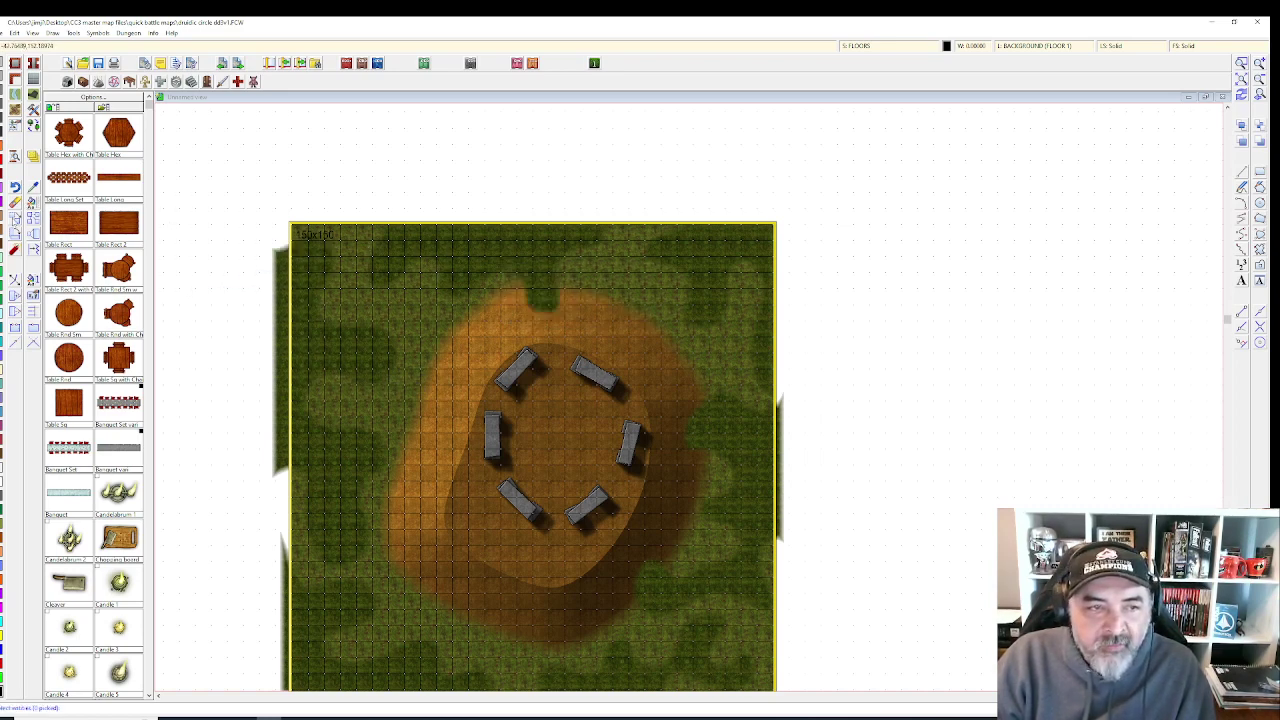
right_click(587, 265)
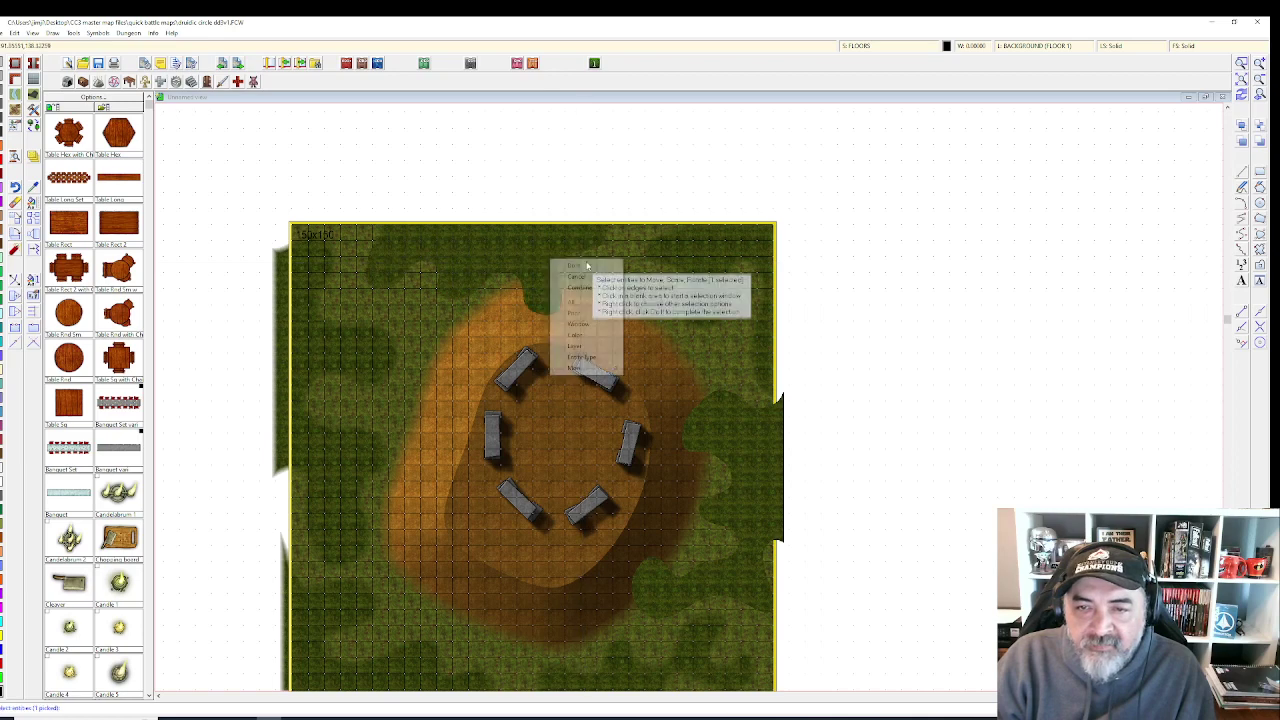
click(587, 265)
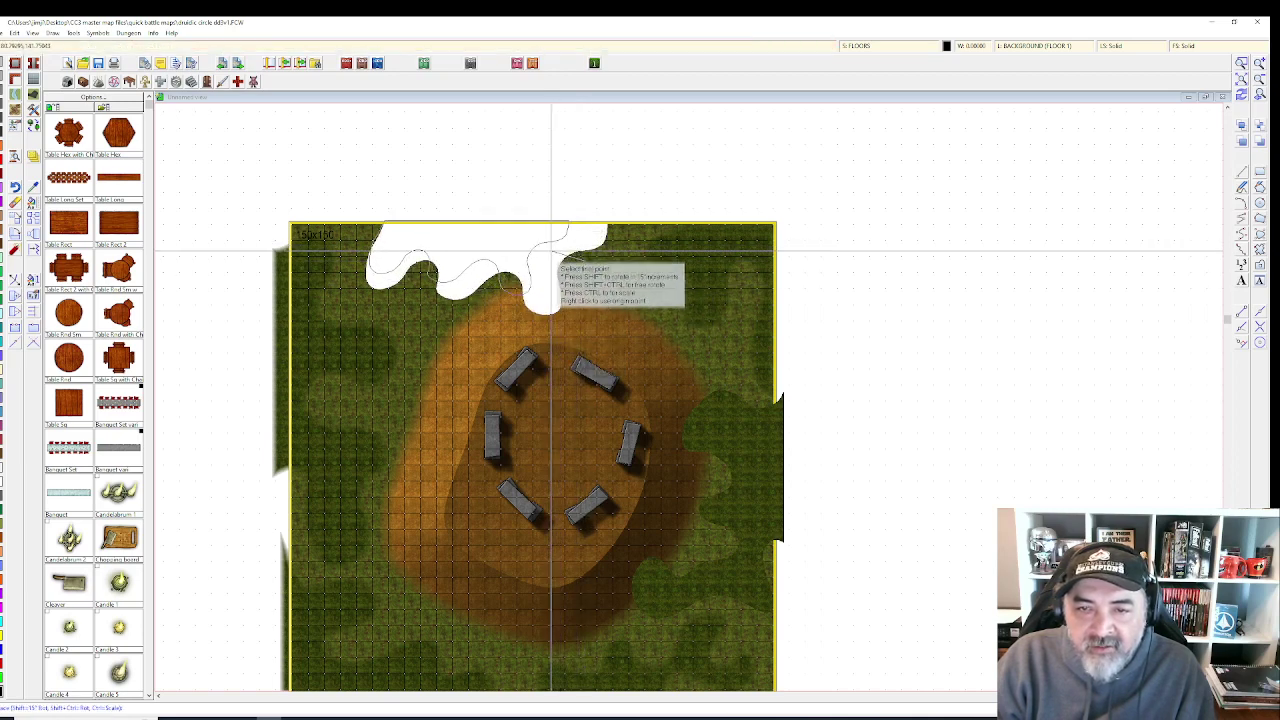
click(550, 249)
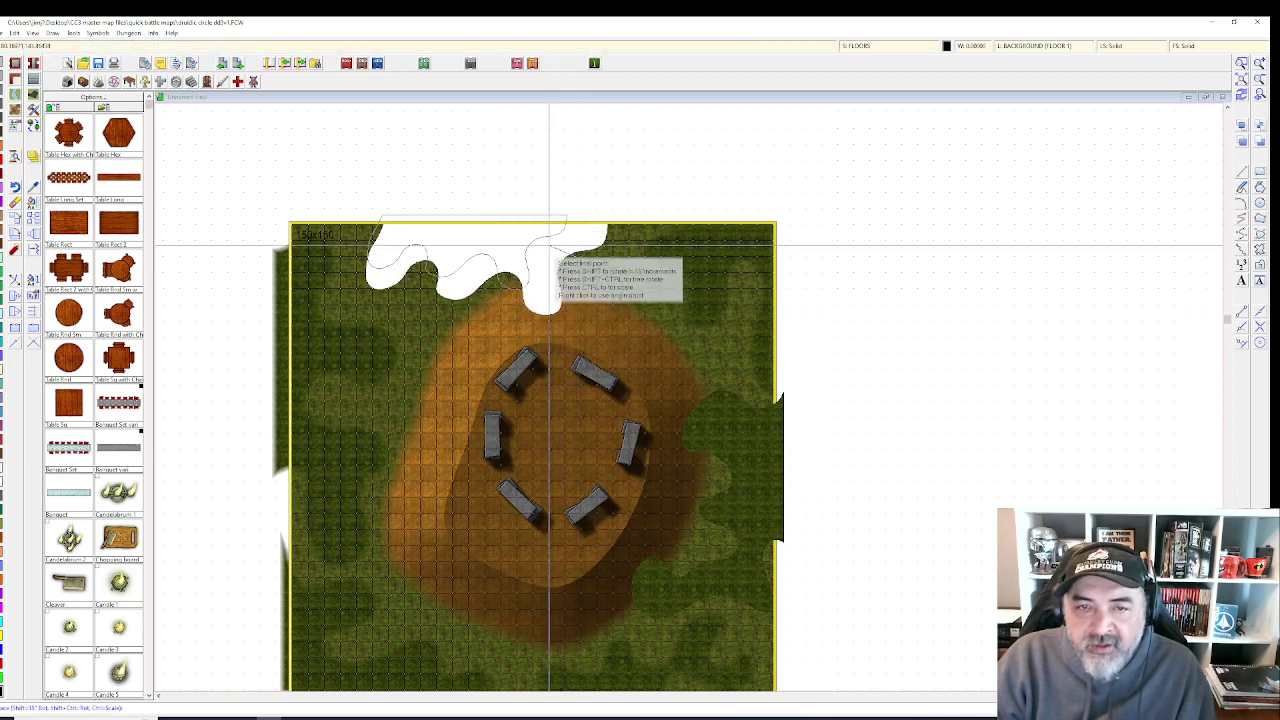
click(538, 247)
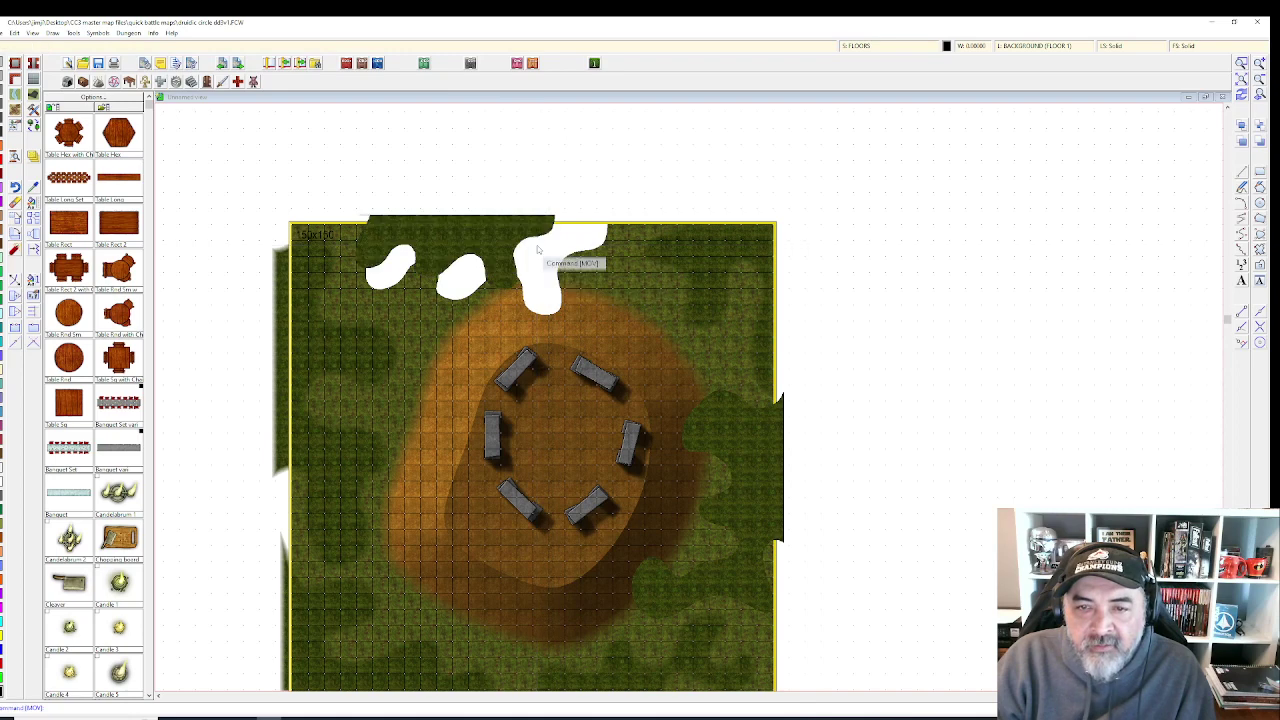
- Move the right border's dark grass patch farther right and down, away from the hill's slope
click(757, 410)
click(754, 389)
right_click(752, 389)
click(752, 389)
click(757, 393)
key(ctrl)
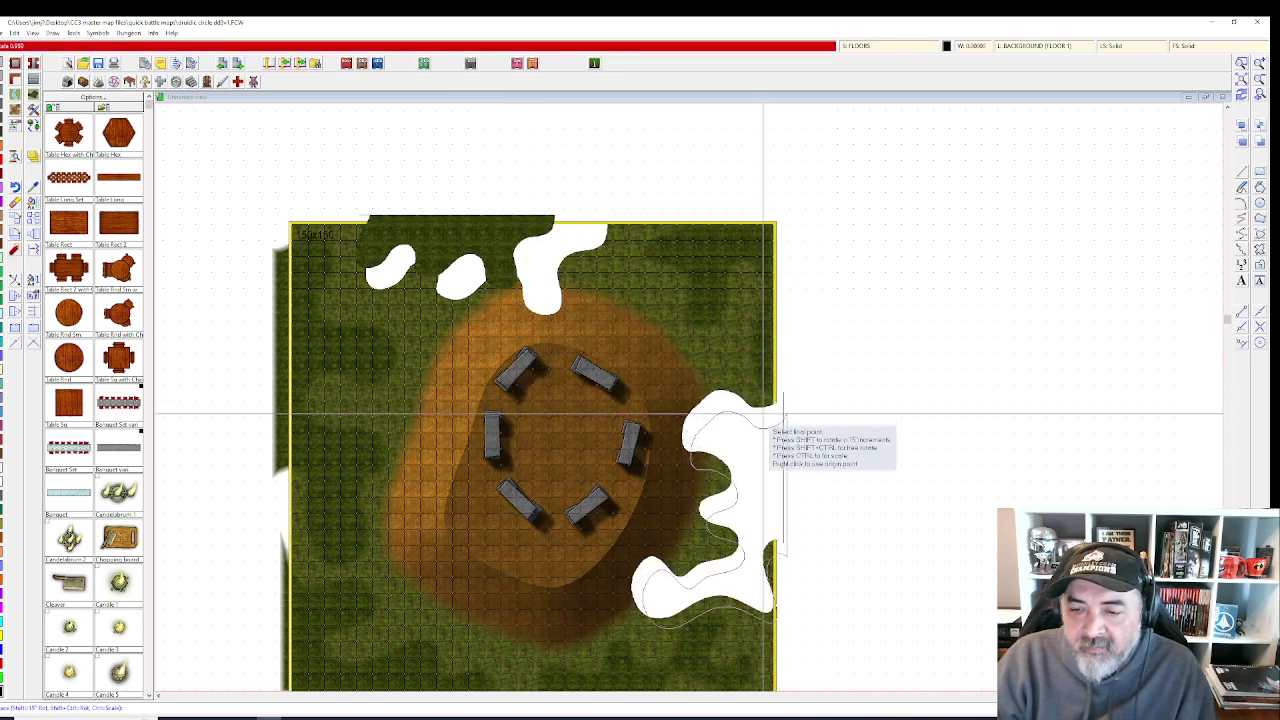
click(778, 418)
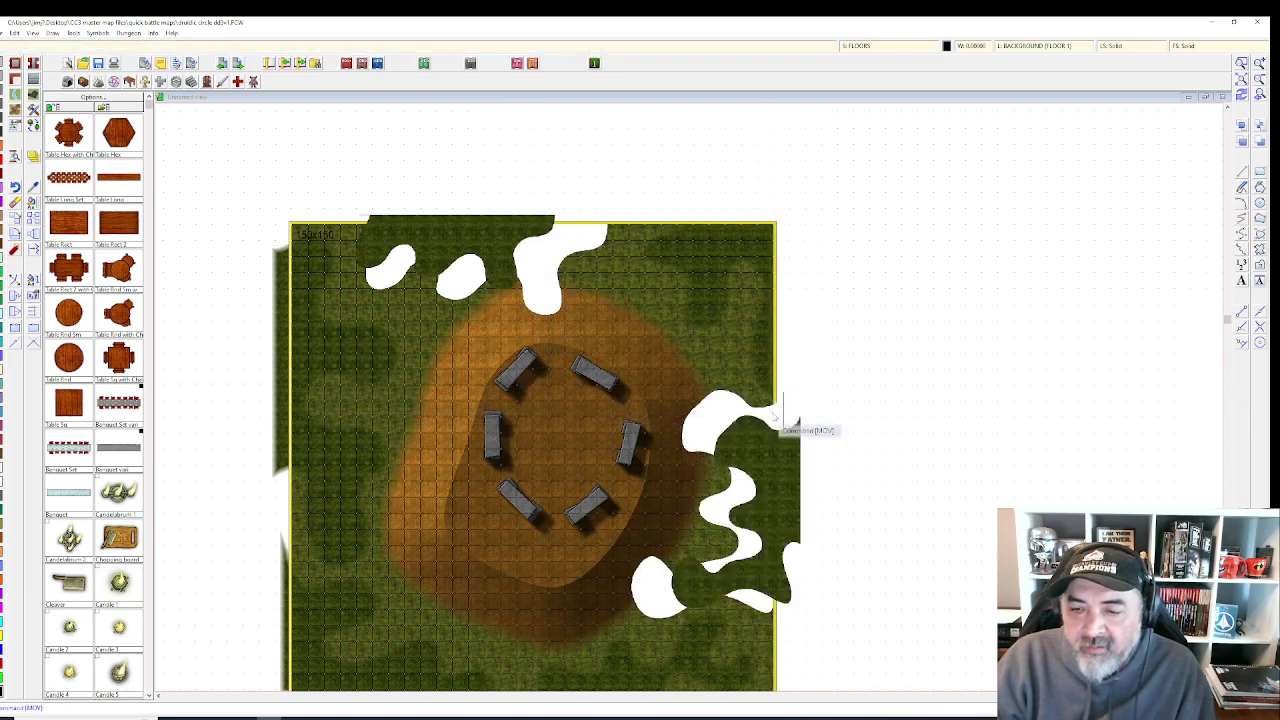
scroll(765, 370, down, 1)
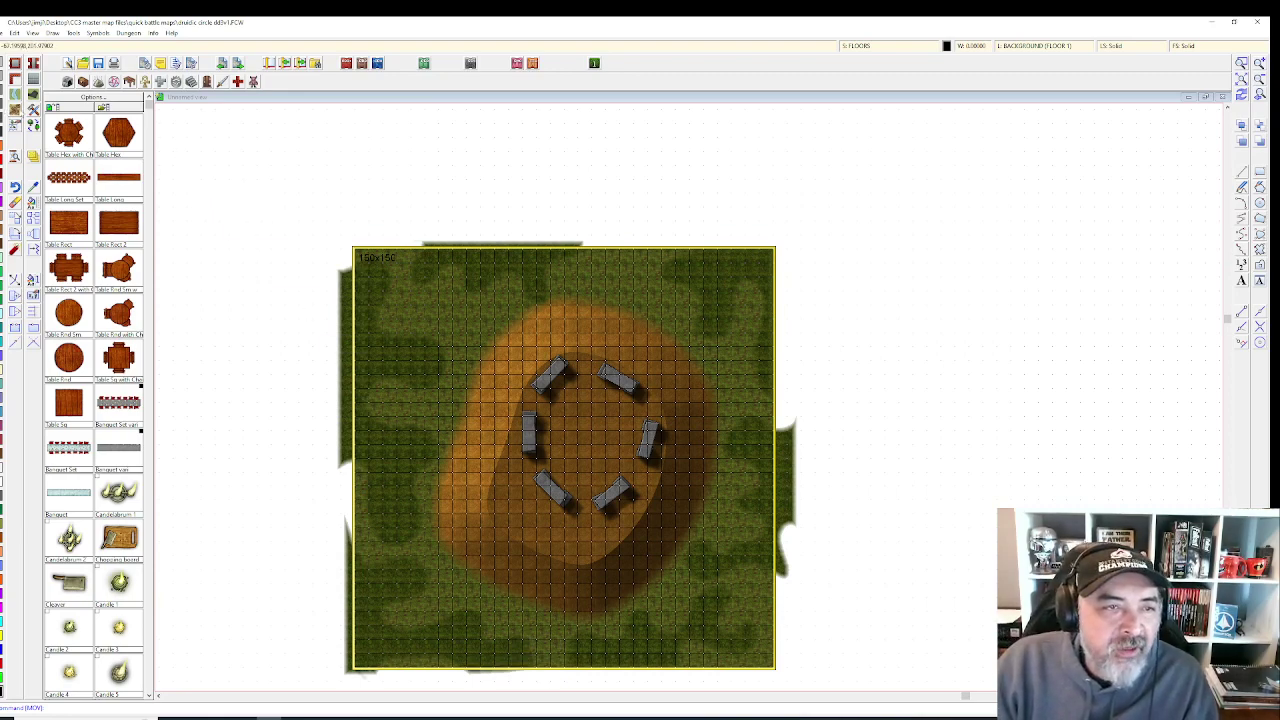
right_click(15, 110)
scroll(682, 368, down, 3)
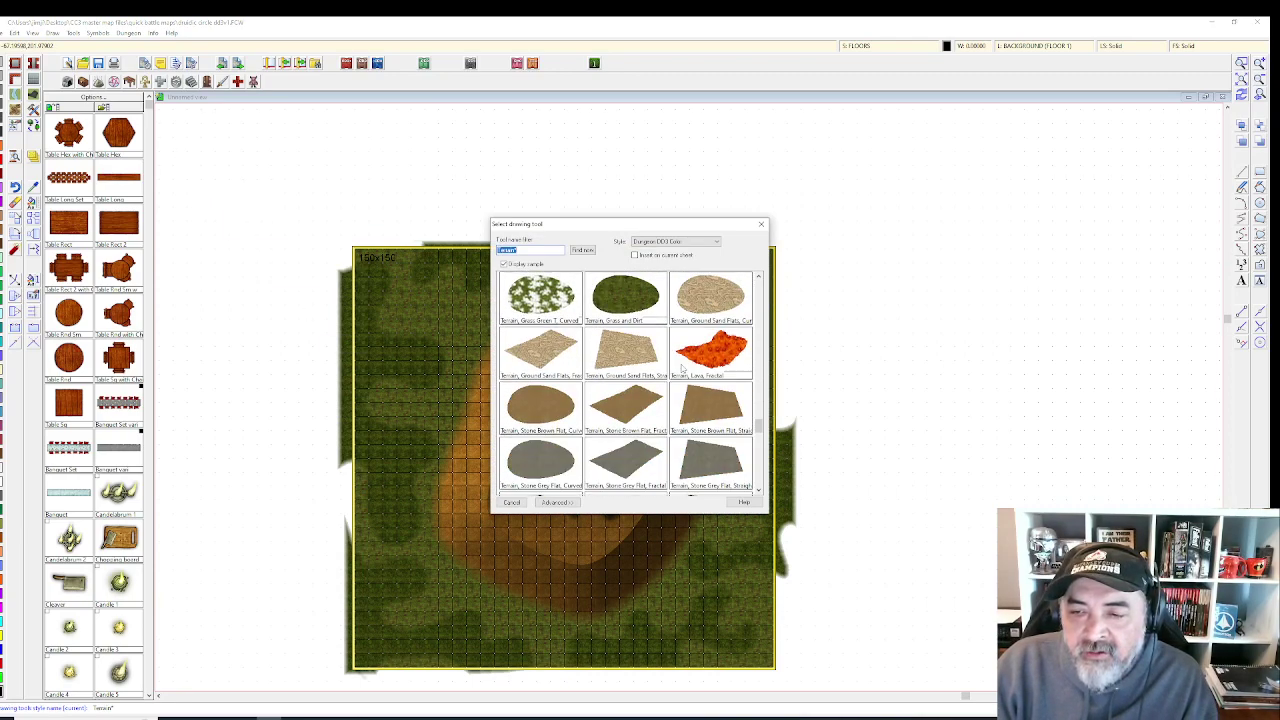
scroll(681, 368, up, 5)
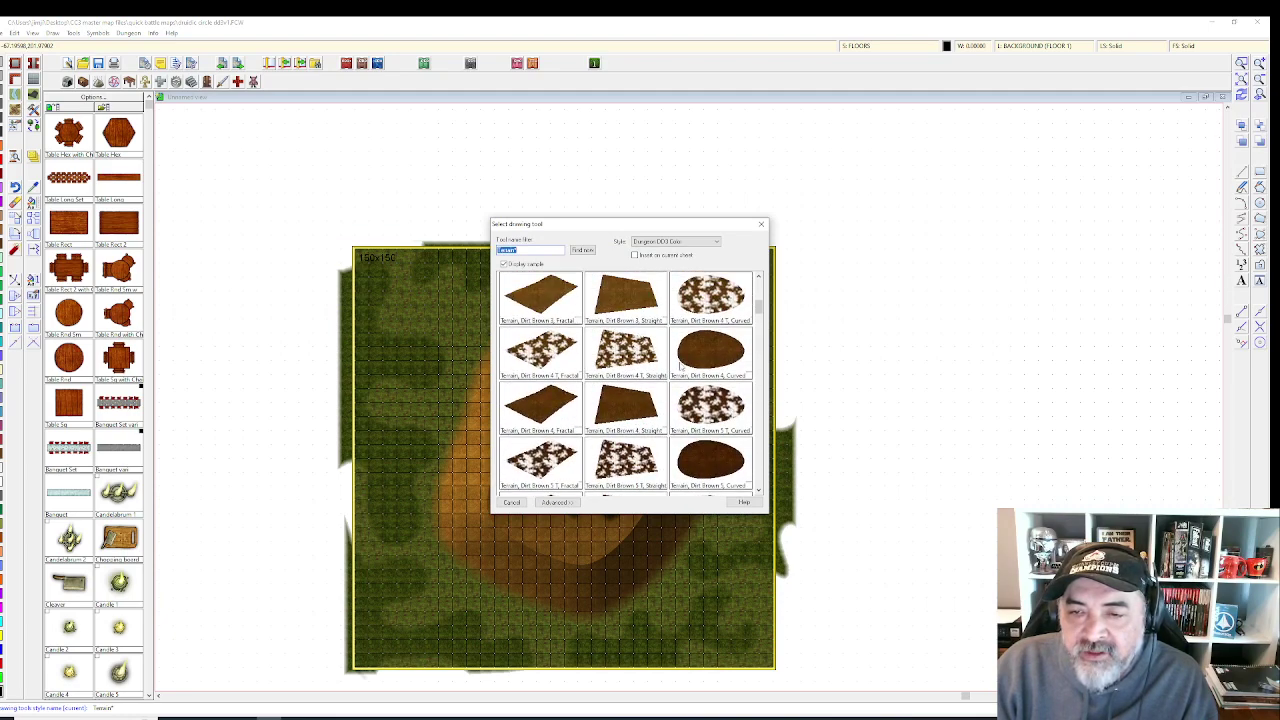
scroll(626, 383, up, 3)
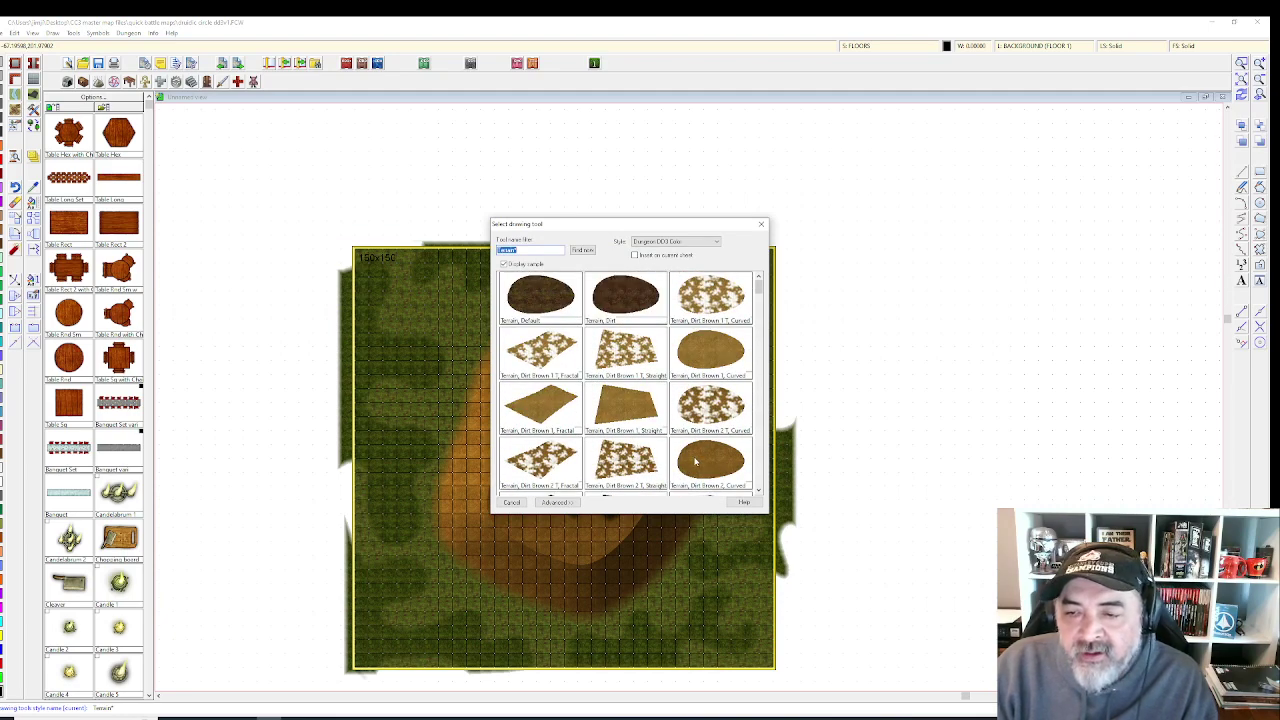
scroll(705, 425, down, 3)
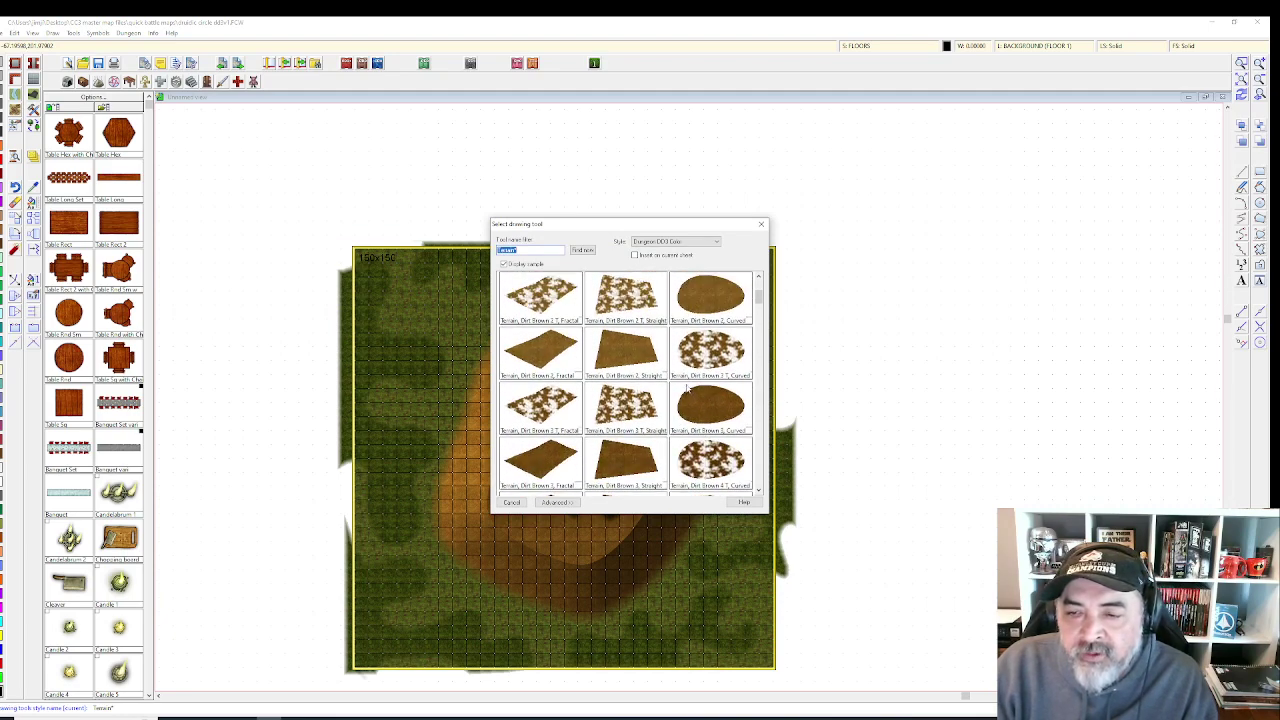
click(698, 410)
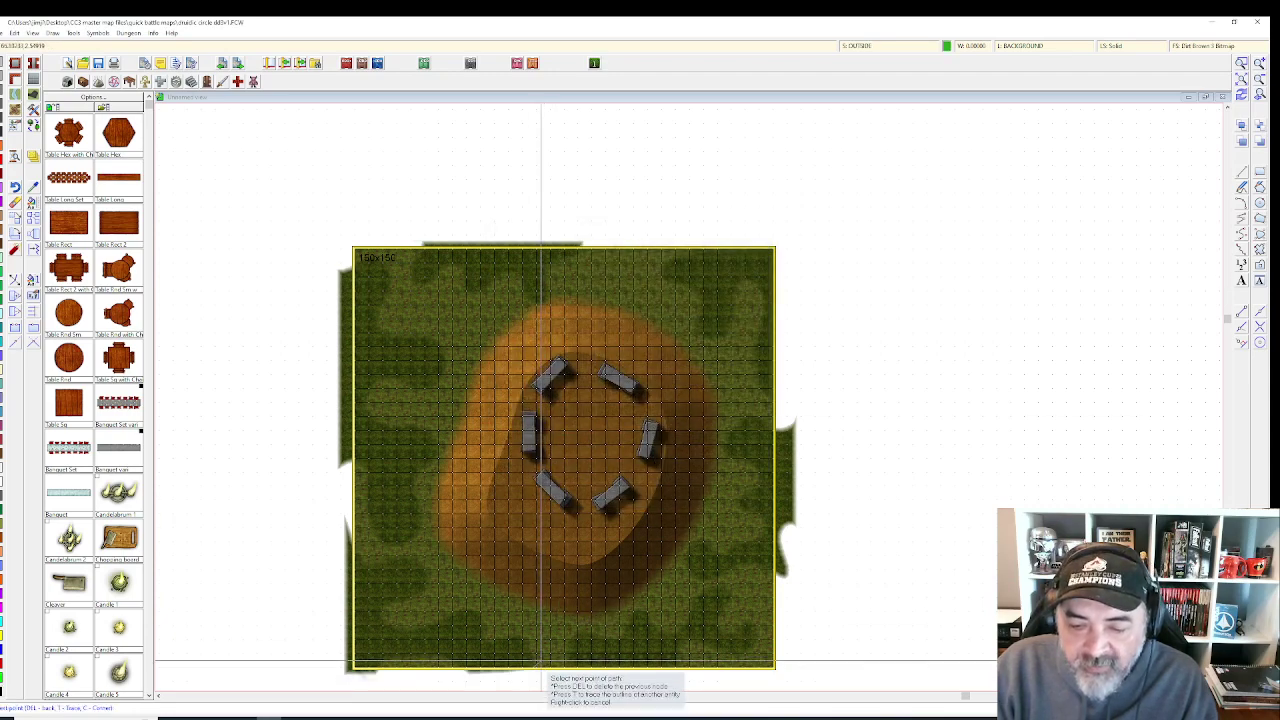
right_click(529, 576)
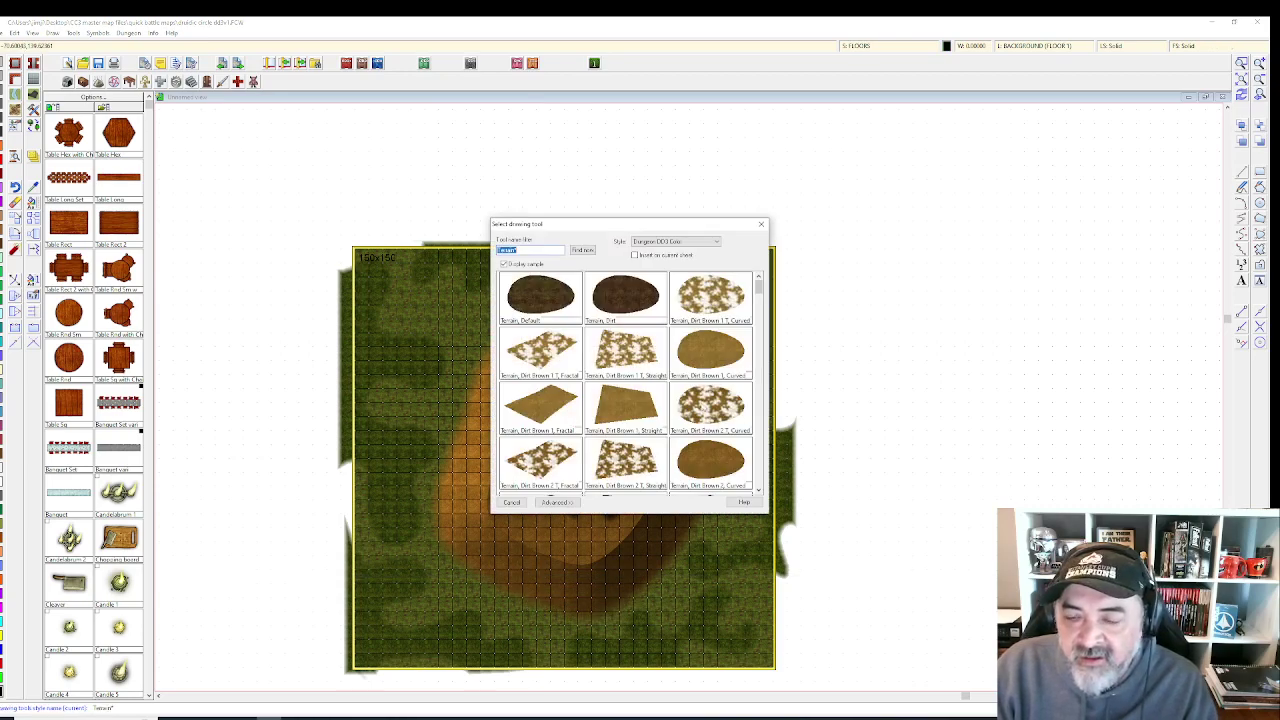
- Start a winding curved Dirt Brown 2 path from the lower border up to the stone circle, and begin tracing its return edge
click(710, 455)
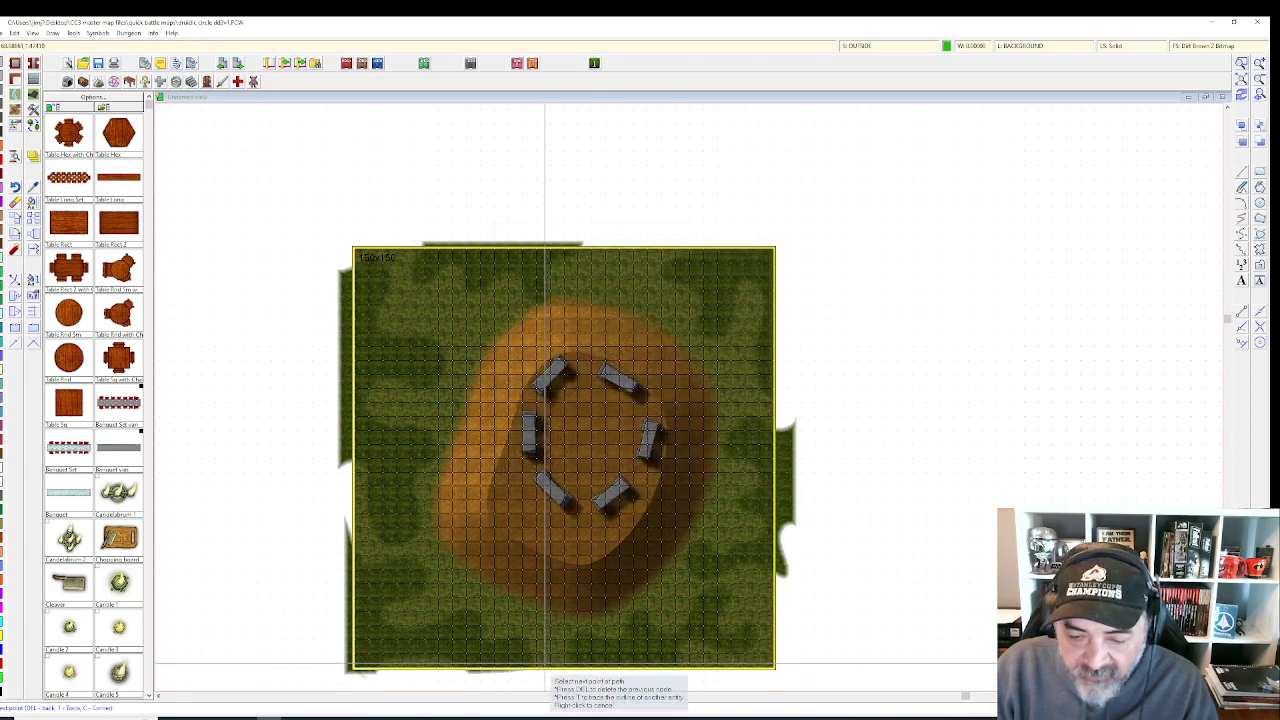
click(500, 596)
click(516, 560)
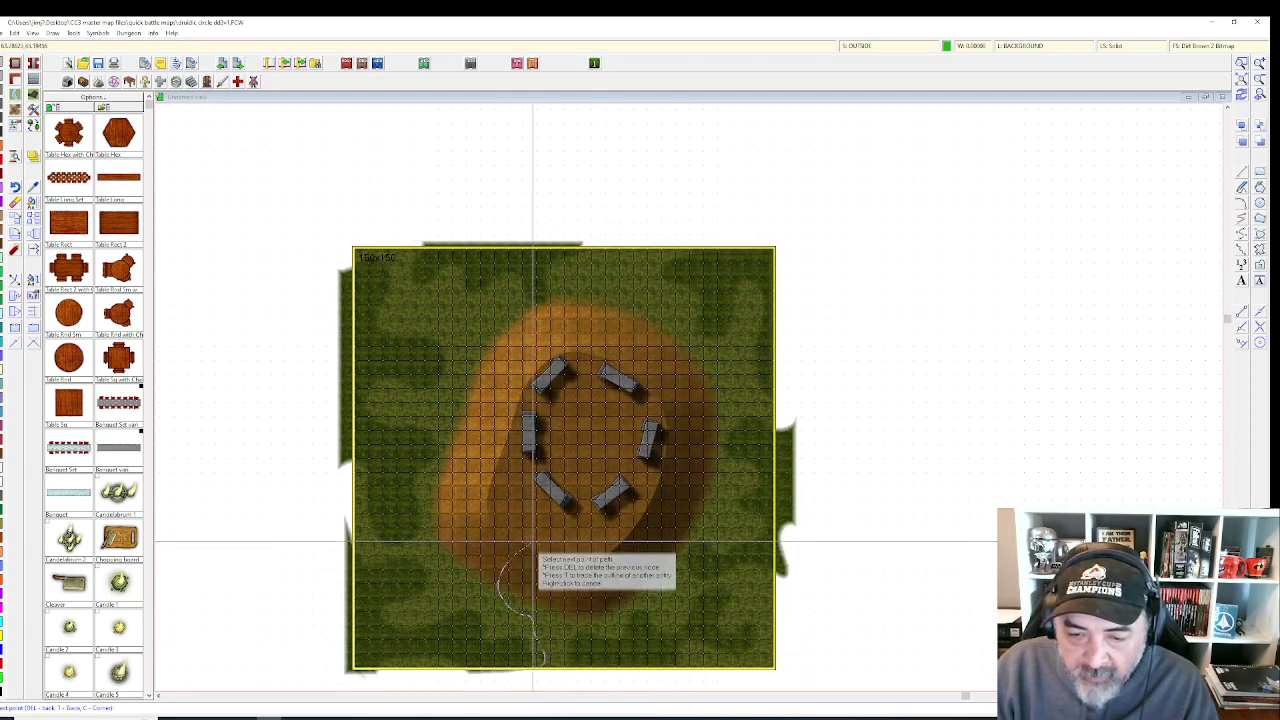
click(534, 543)
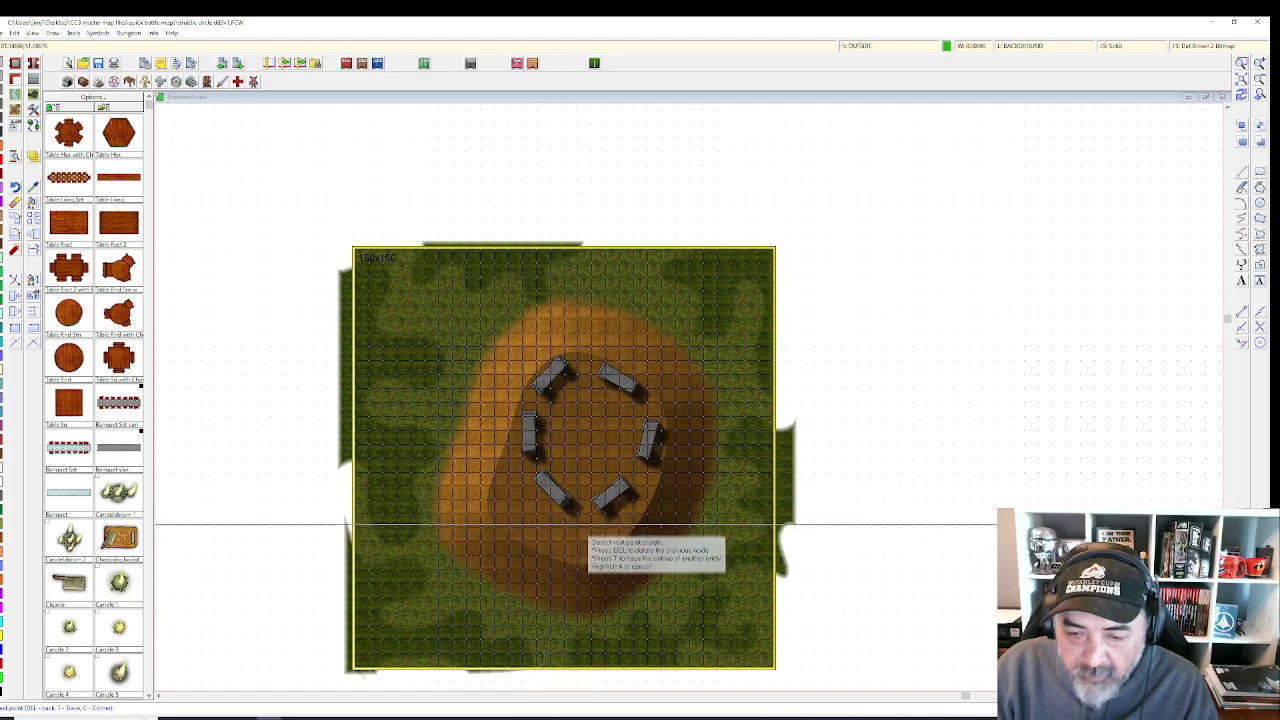
click(582, 526)
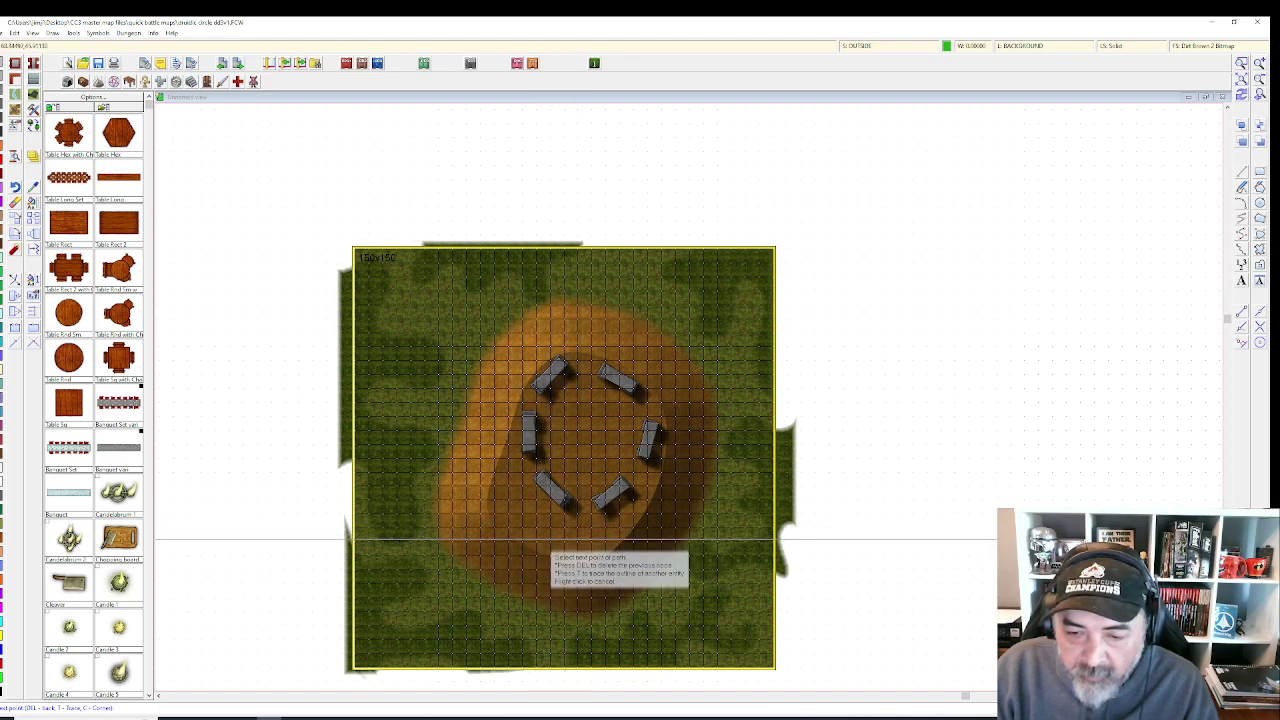
click(537, 549)
click(516, 584)
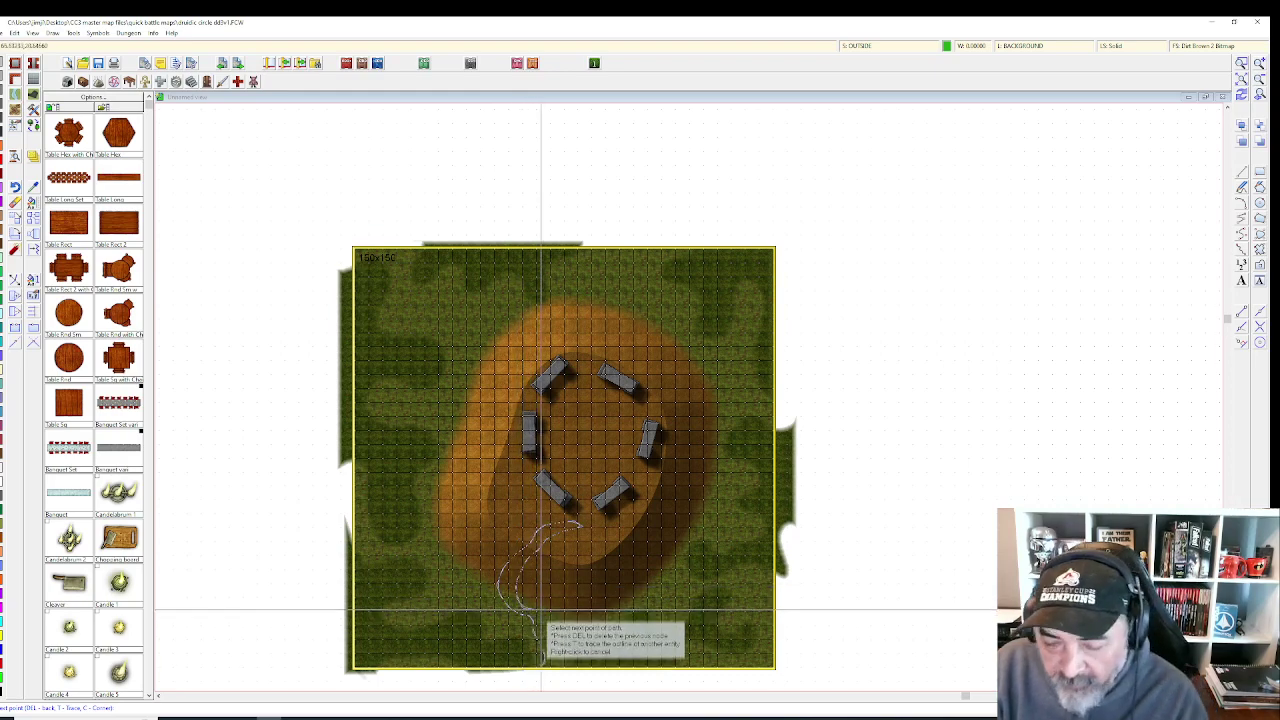
- Deactivate the sheet effects for the drawing while keeping the path outline in progress
scroll(541, 609, up, 1)
scroll(541, 607, up, 1)
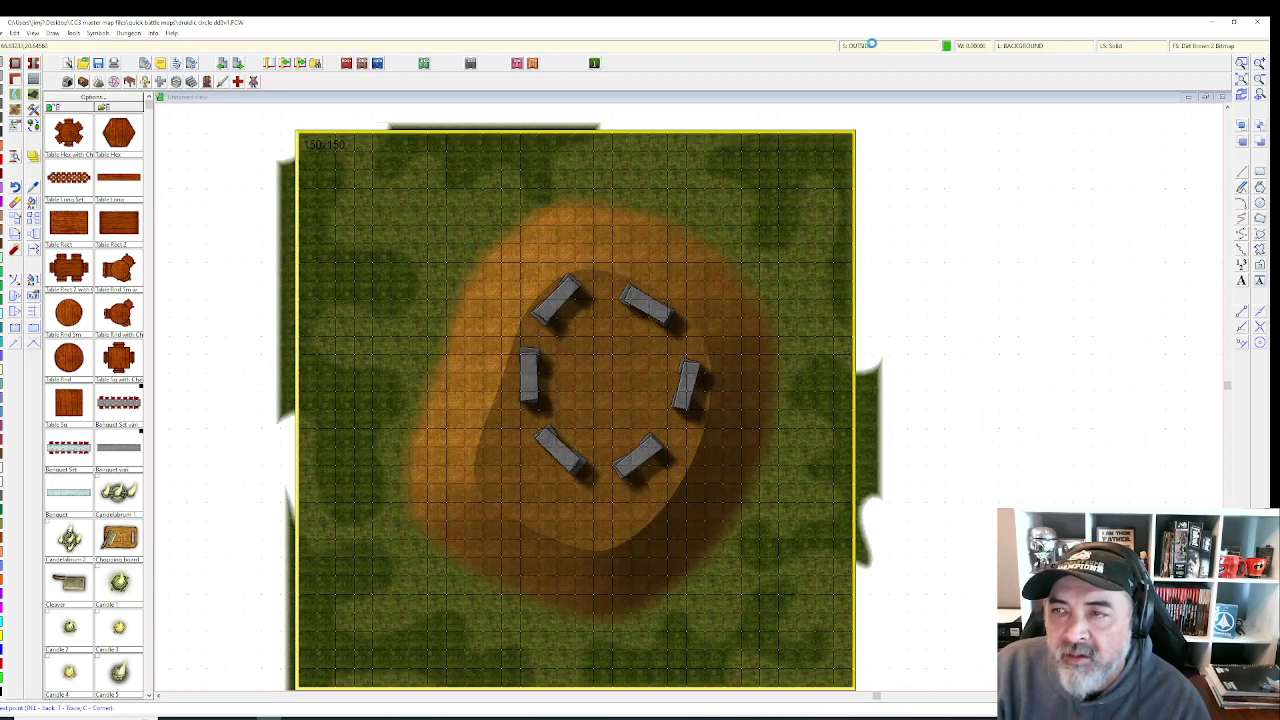
click(866, 45)
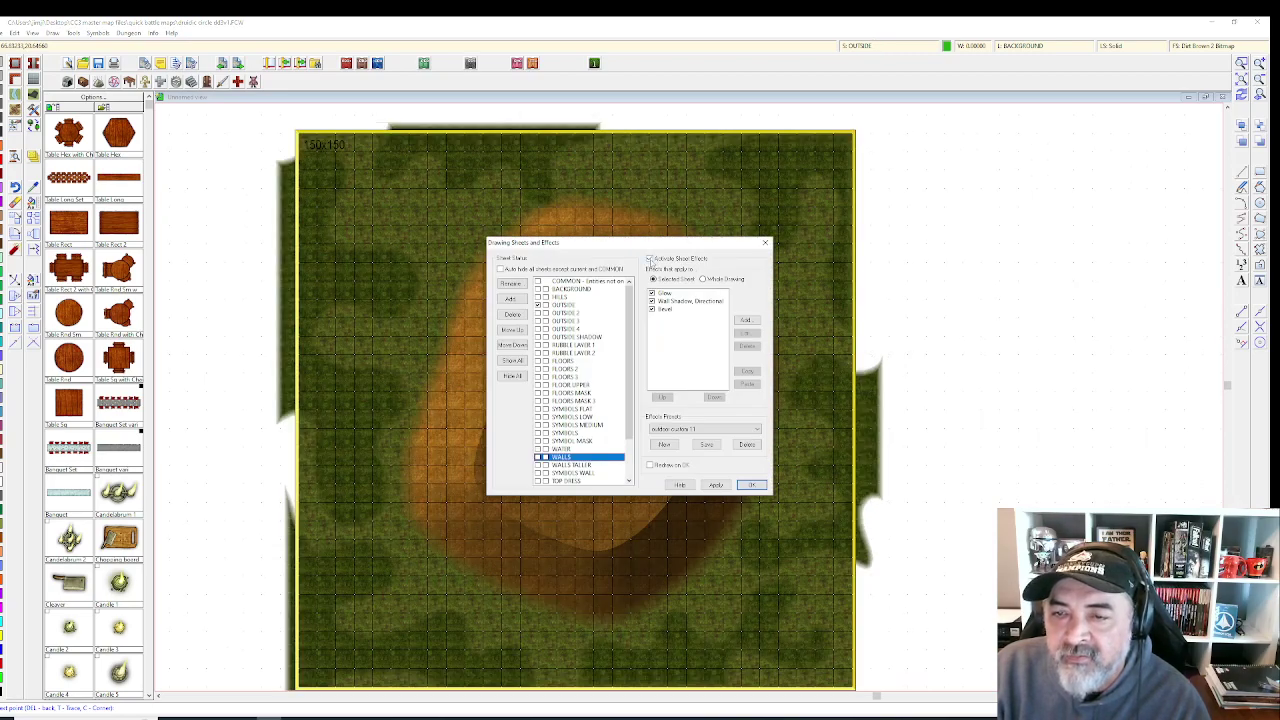
click(716, 485)
click(745, 485)
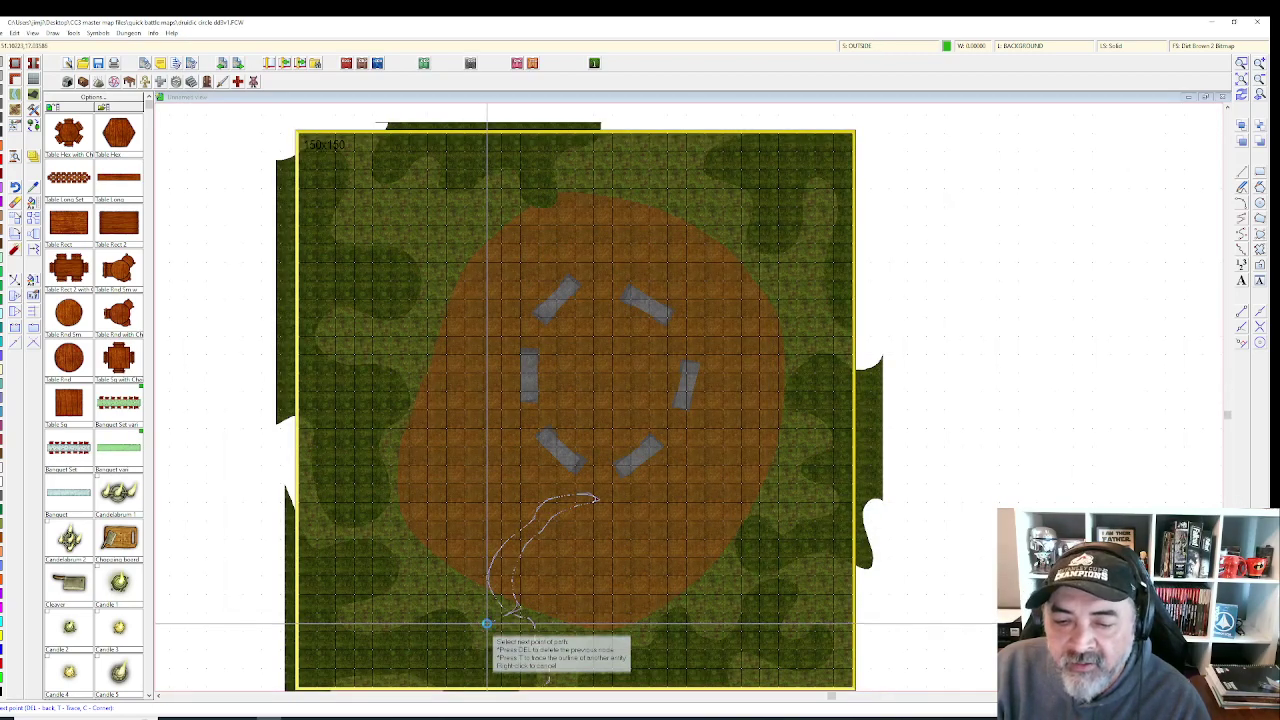
- Trace the rest of the dirt path's right edge down the hill to the map's lower border and complete the shape
scroll(488, 622, up, 3)
scroll(516, 577, up, 4)
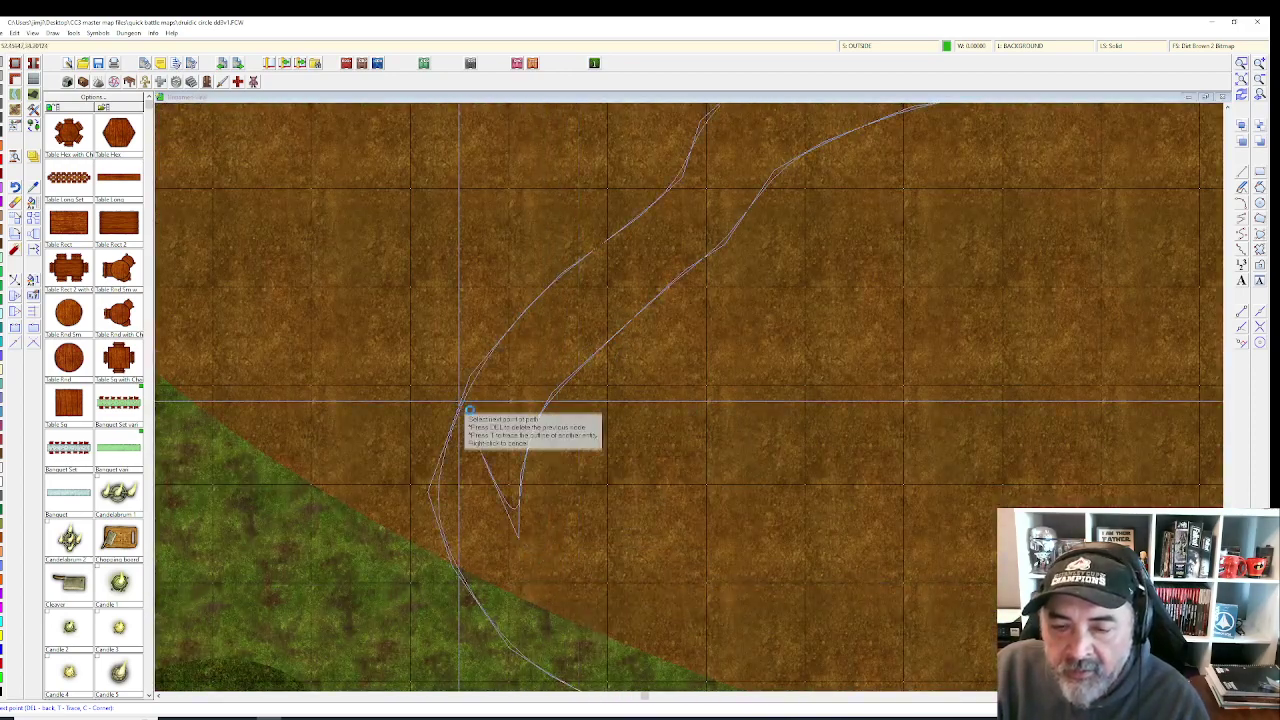
scroll(535, 460, down, 2)
click(552, 470)
click(597, 498)
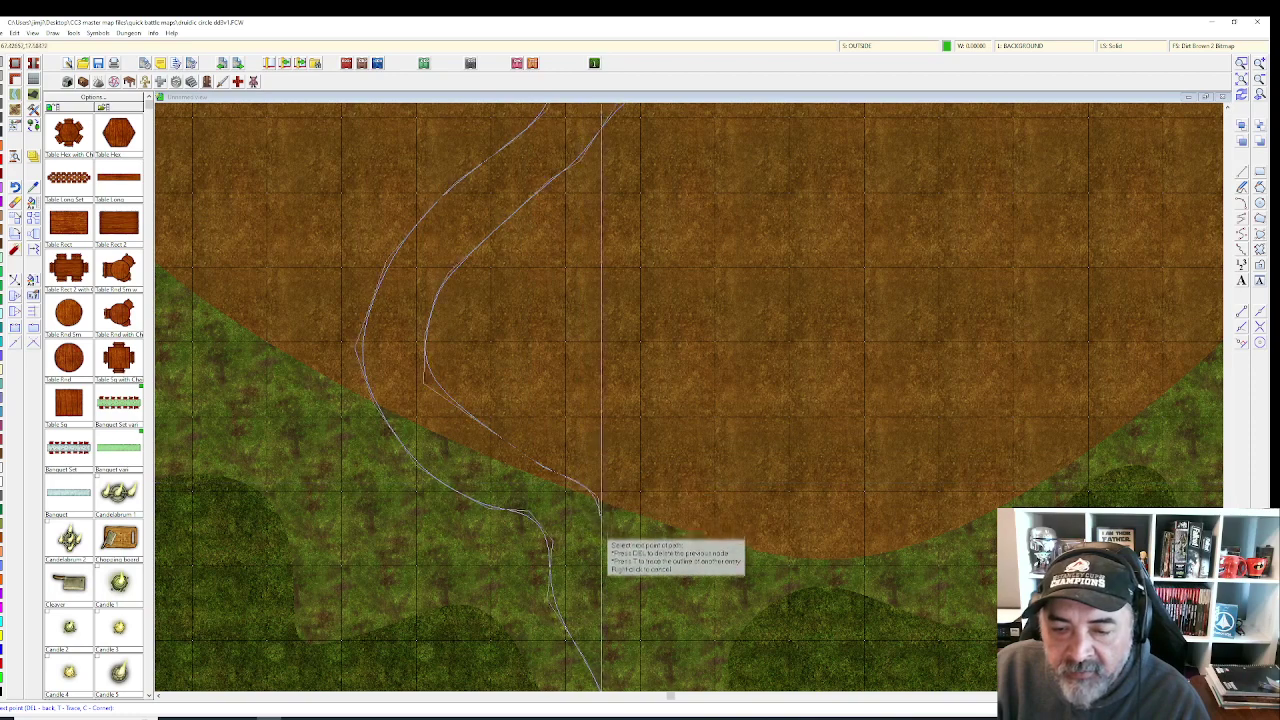
click(600, 548)
click(619, 573)
click(637, 584)
click(651, 624)
drag(651, 626, 598, 376)
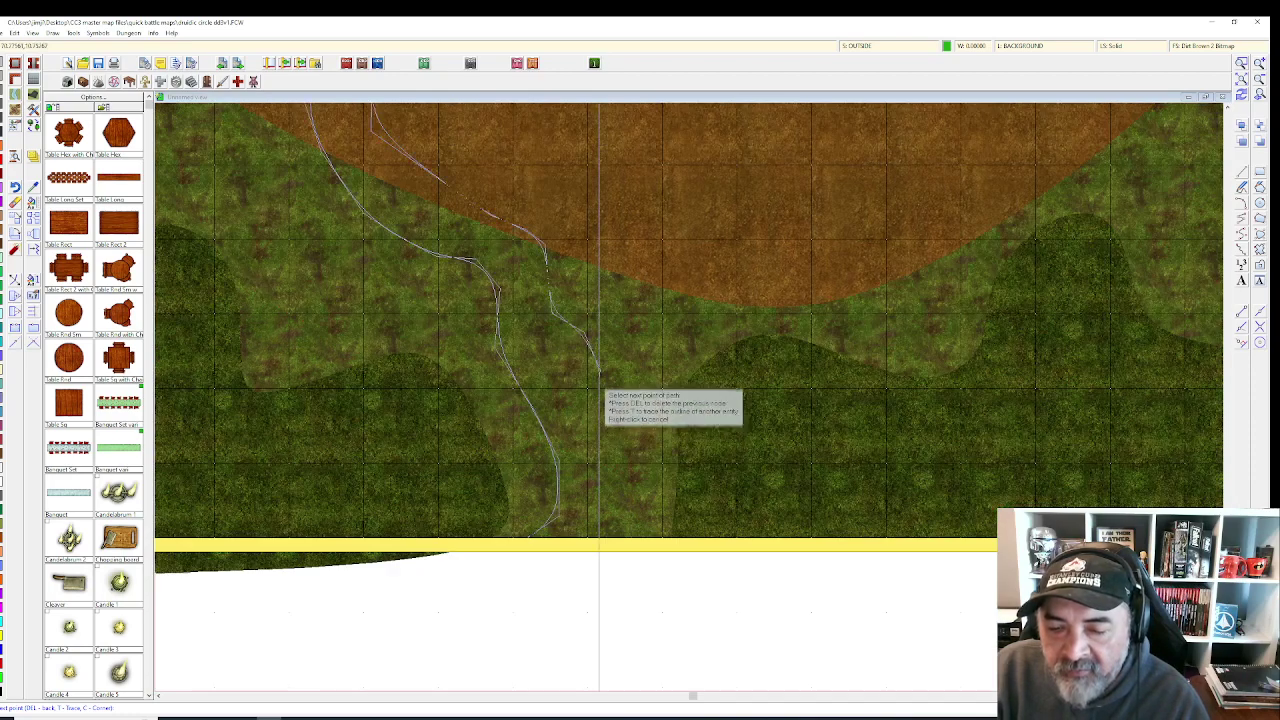
click(633, 504)
right_click(530, 577)
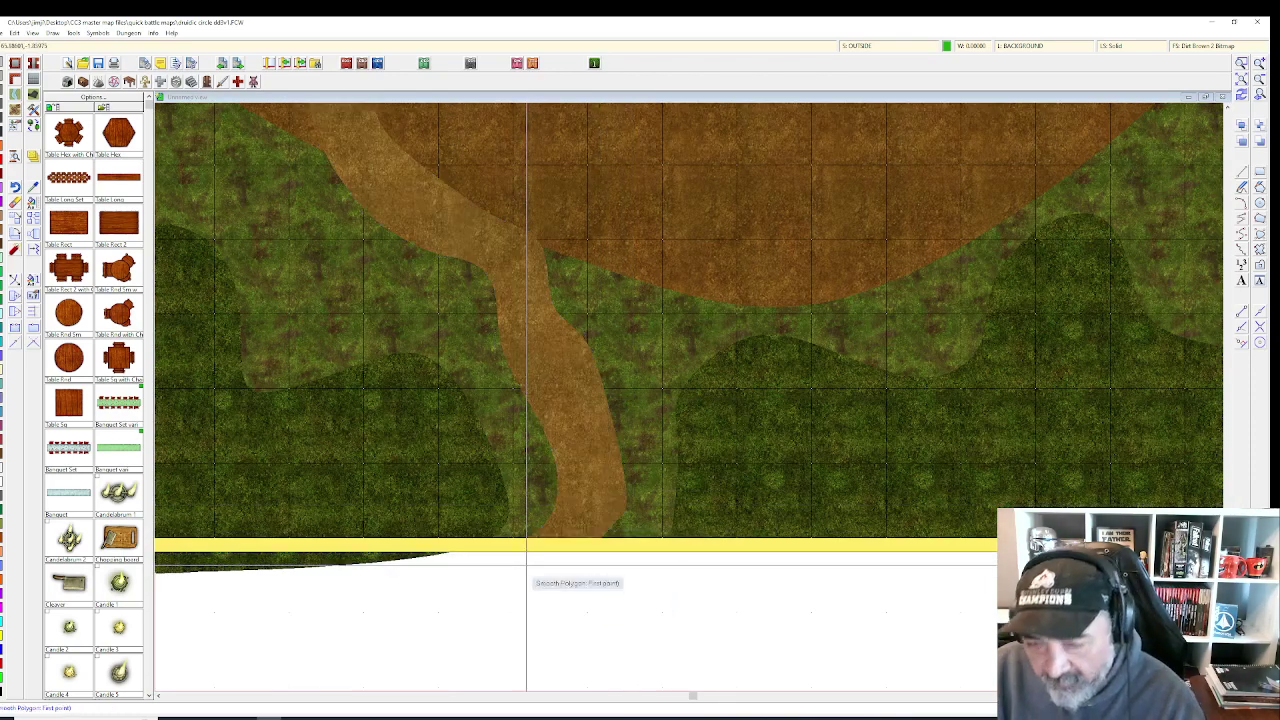
- Move the finished dirt path to the OUTSIDE 2 sheet
scroll(533, 563, up, 2)
scroll(533, 562, down, 4)
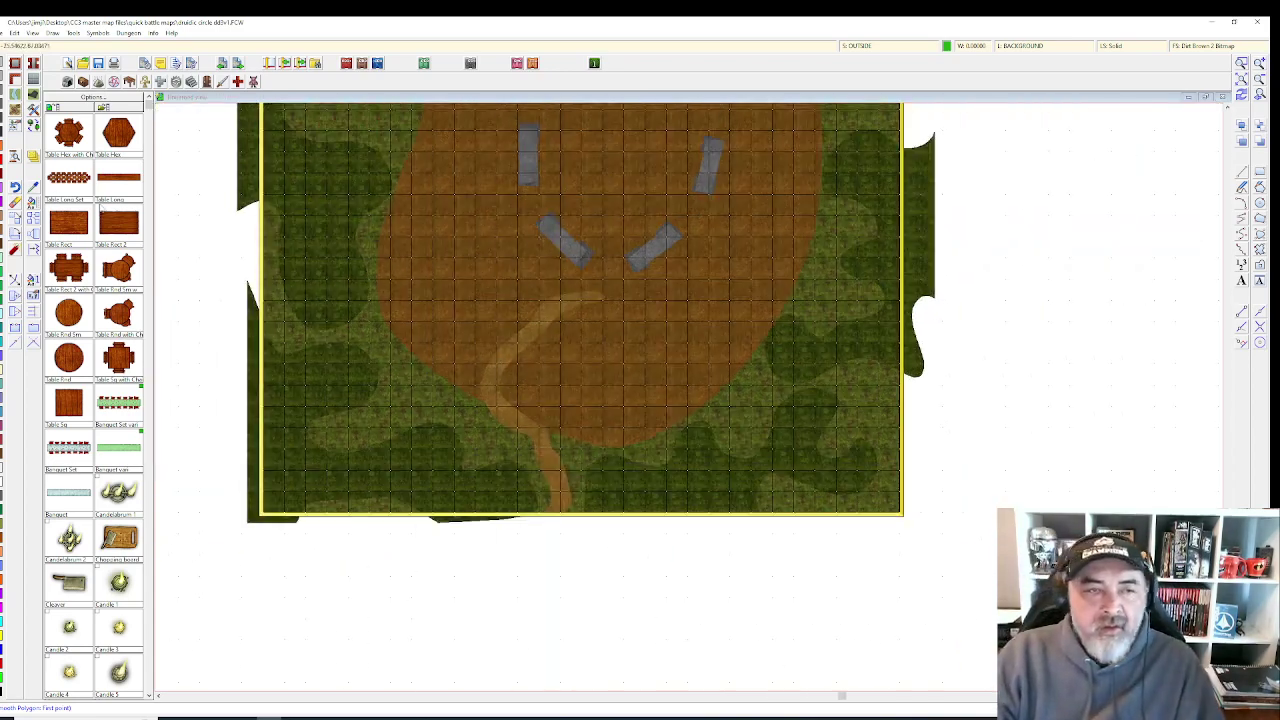
click(33, 203)
click(510, 350)
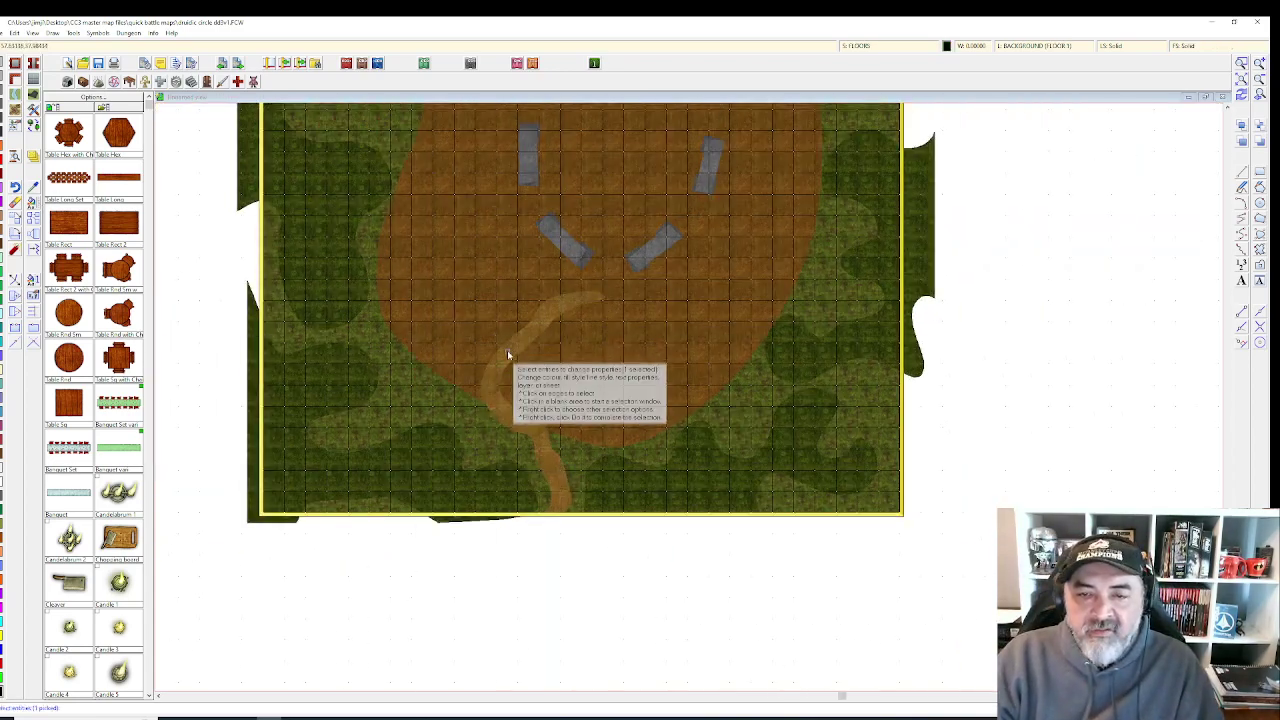
right_click(509, 354)
click(521, 357)
click(660, 392)
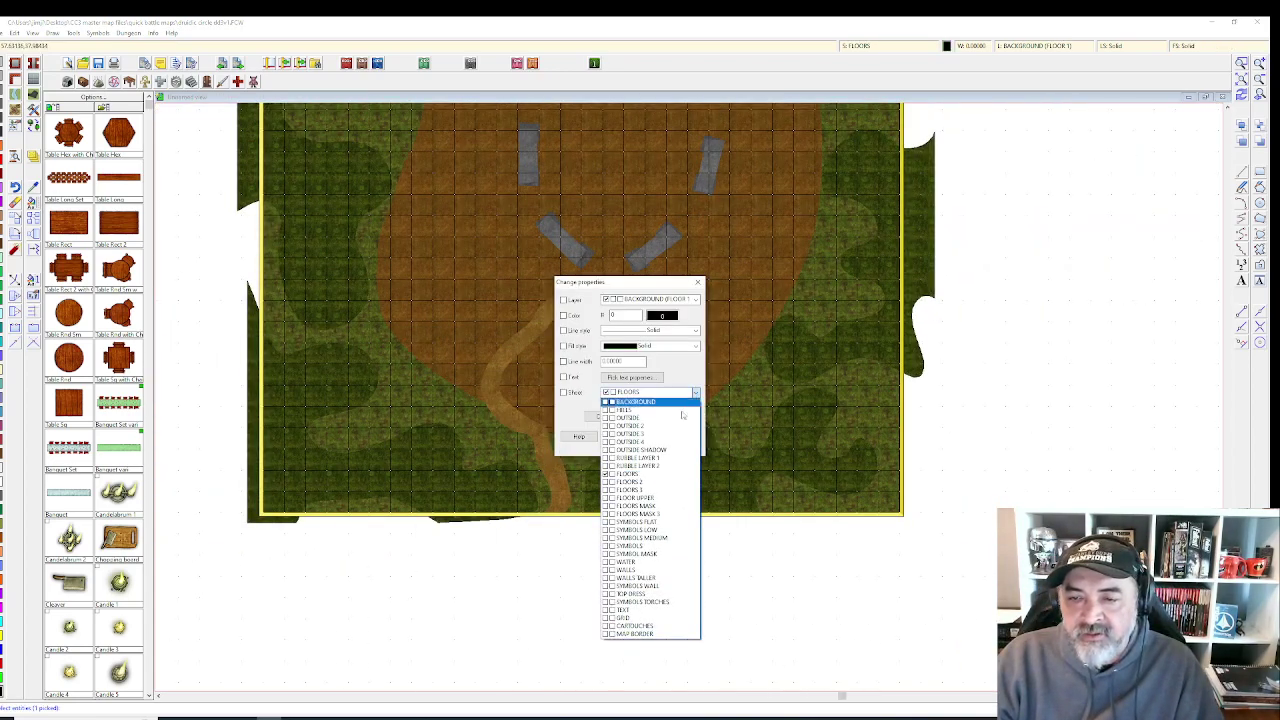
click(668, 428)
click(686, 437)
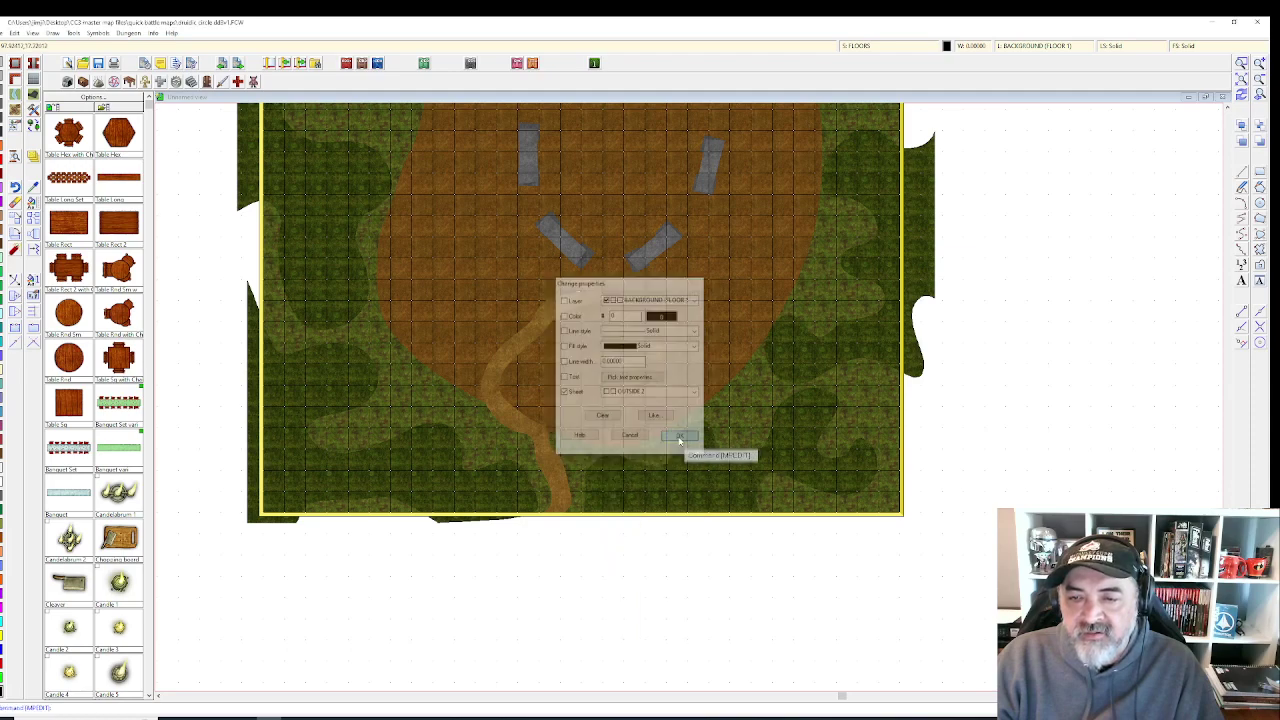
- Preview the map with the sheet effects activated and applied, and deactivate them again
scroll(686, 437, down, 1)
click(908, 46)
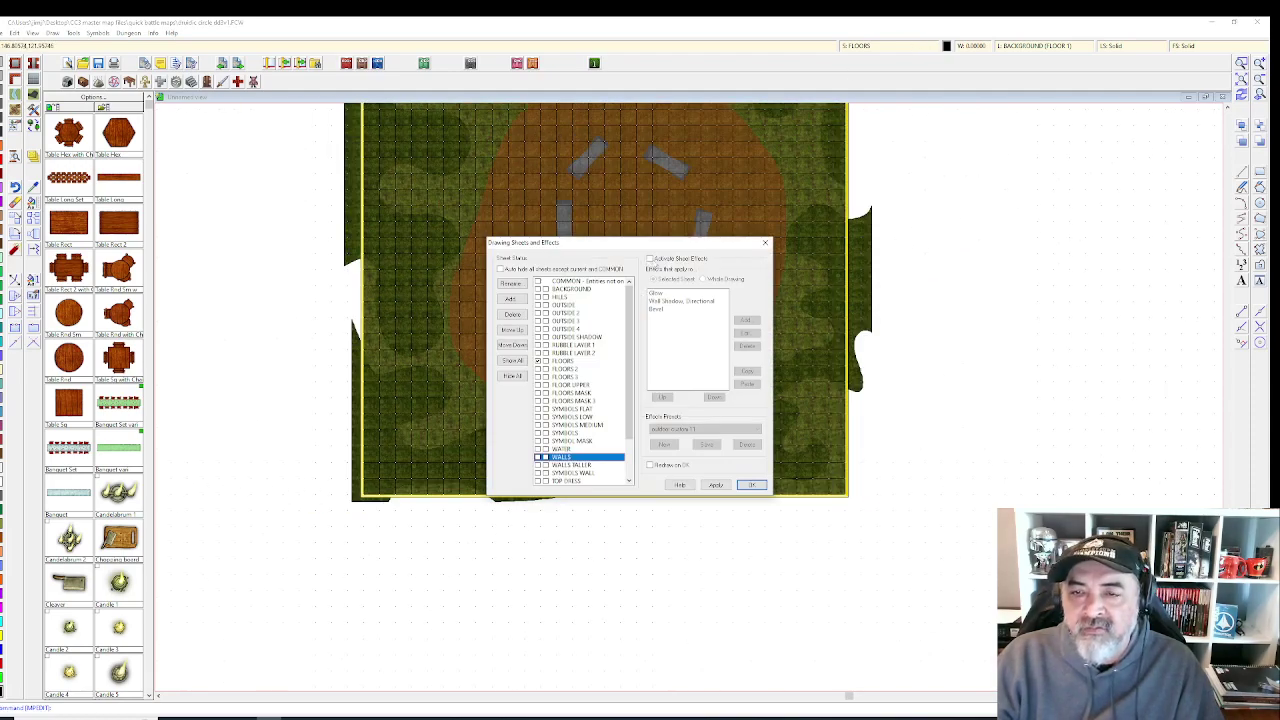
click(650, 259)
click(716, 485)
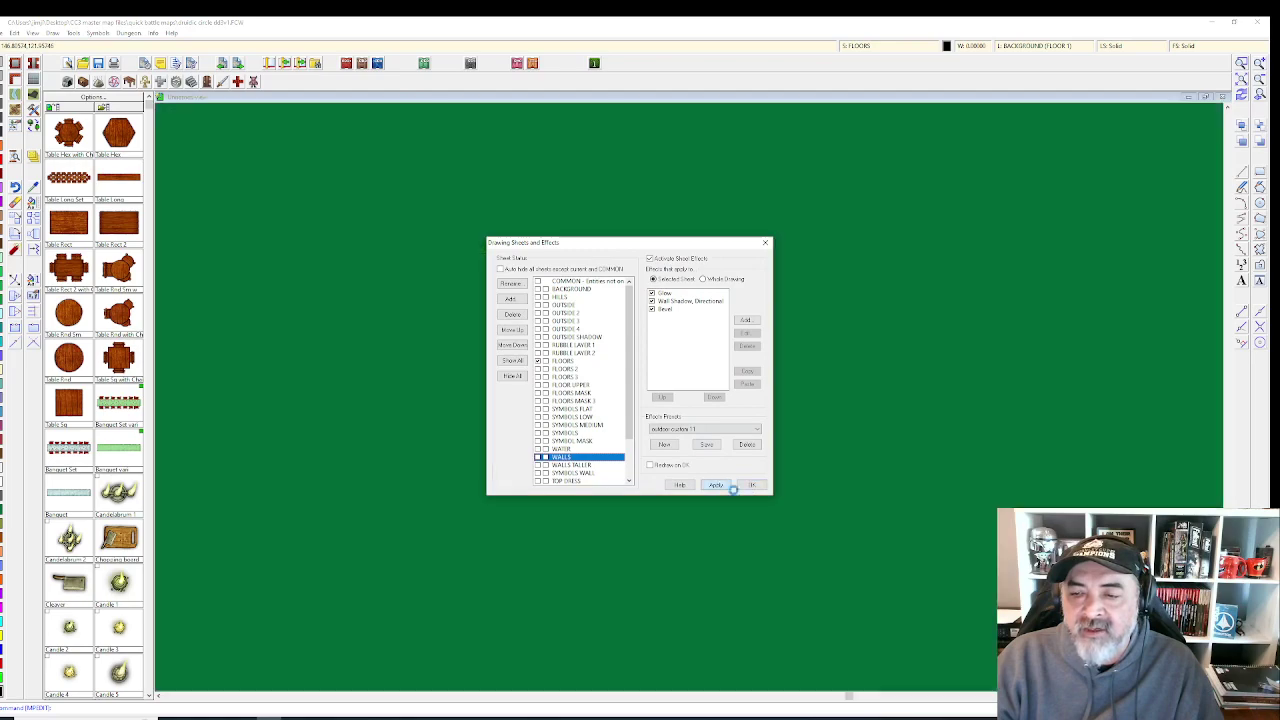
click(754, 485)
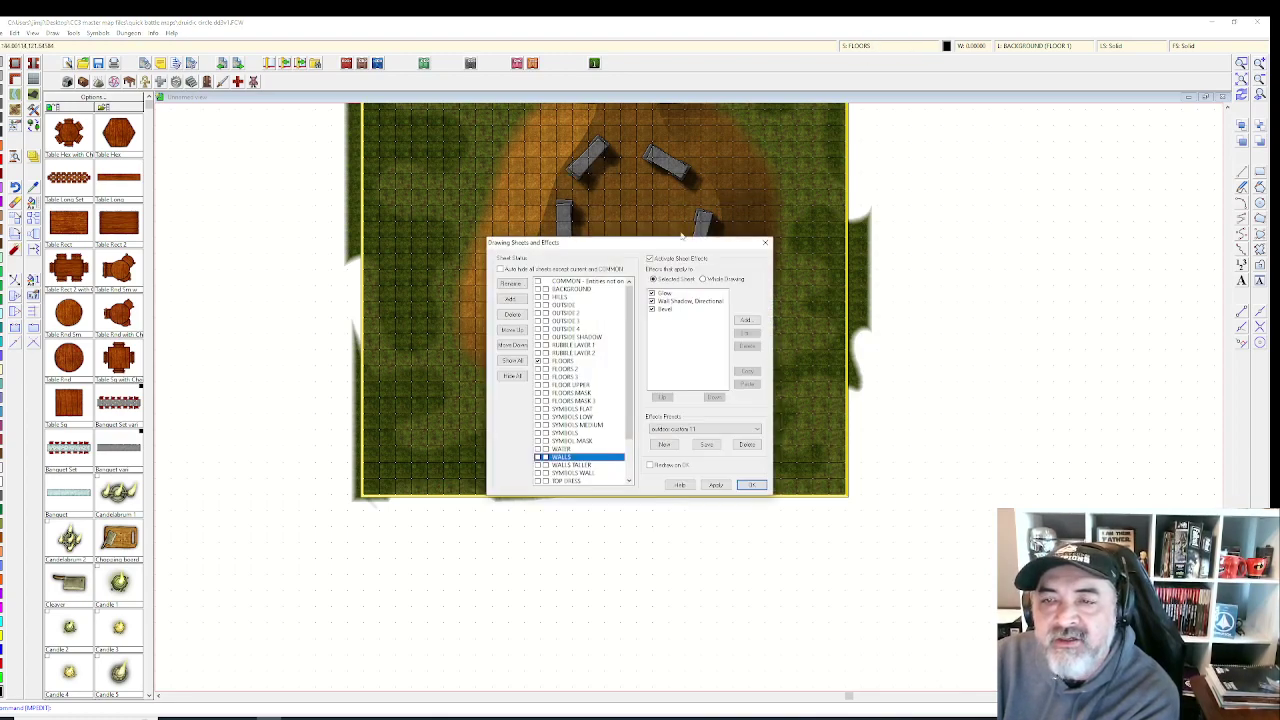
click(650, 259)
click(716, 484)
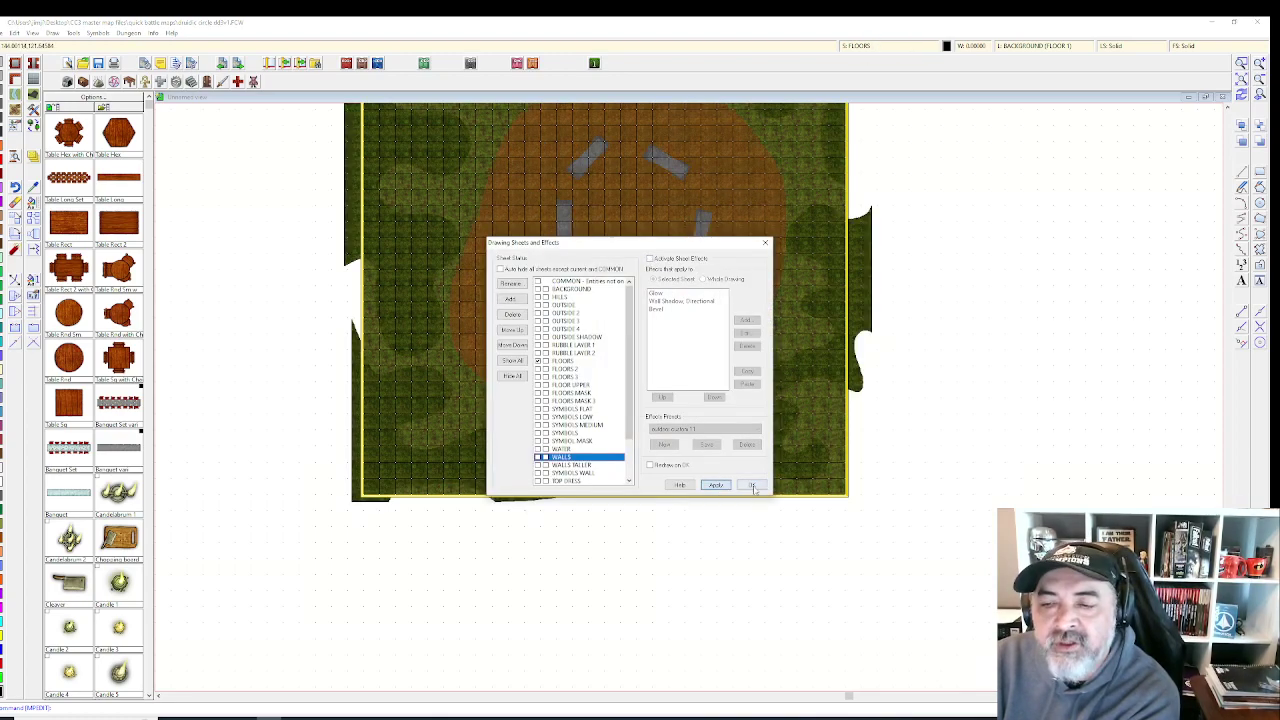
click(751, 484)
- Load the temple and statues symbols, and draw a curved Cobble Grey floor patch inside the ring of standing stones
drag(631, 219, 638, 291)
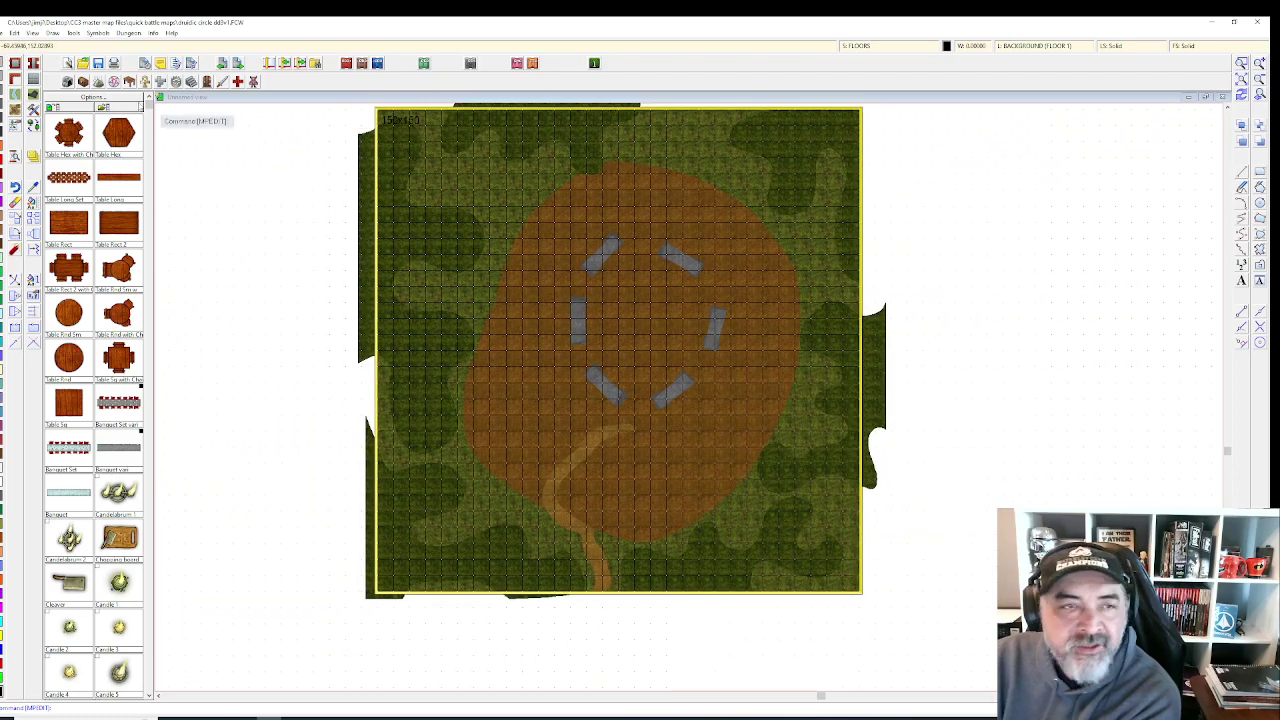
click(146, 82)
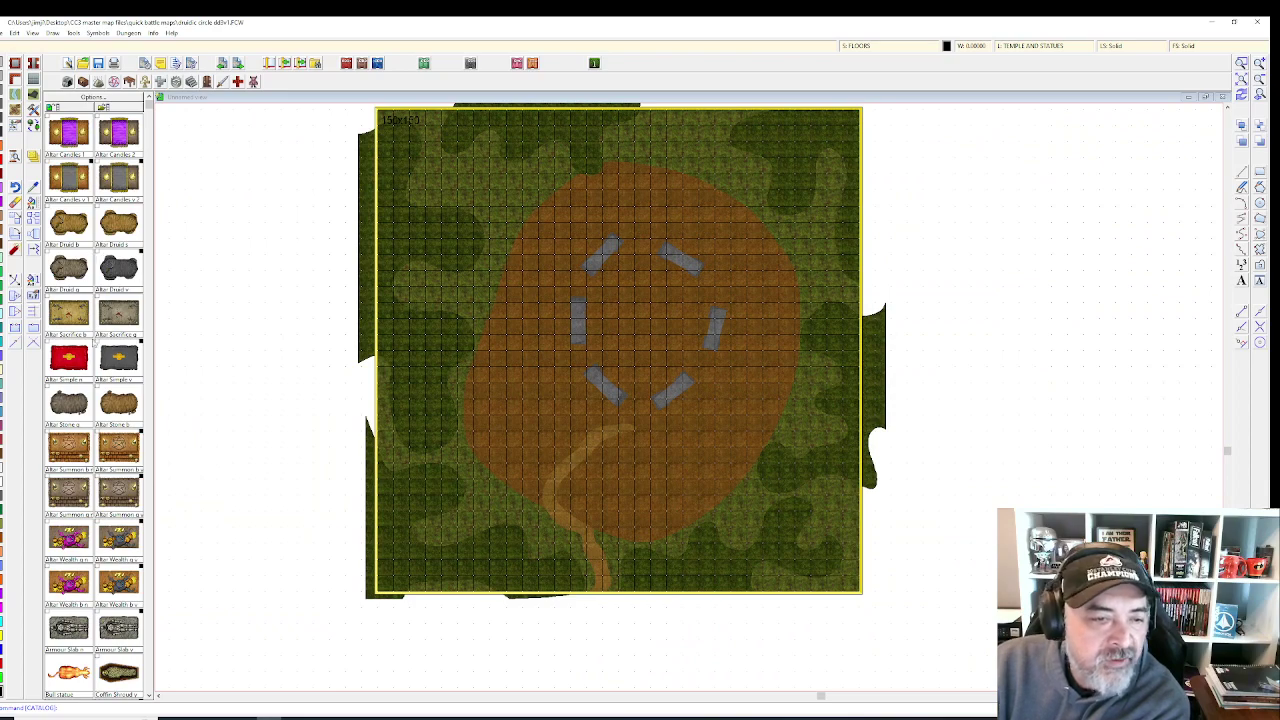
right_click(33, 79)
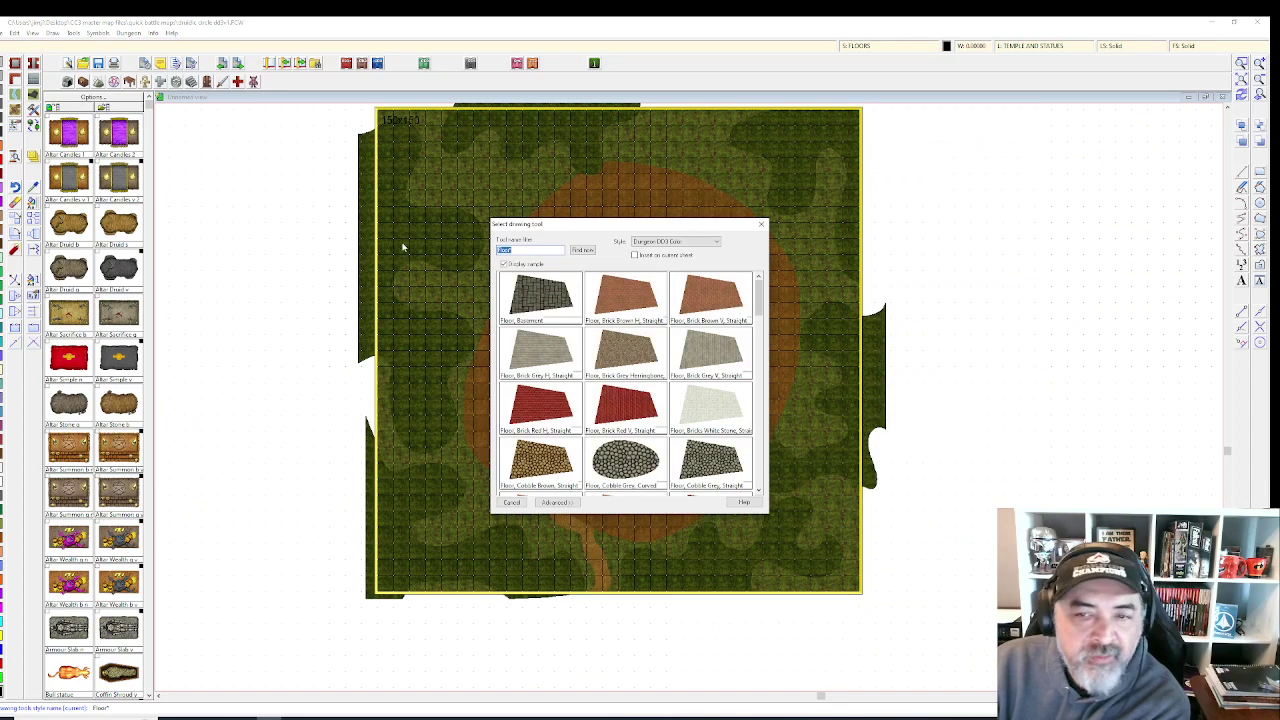
click(638, 482)
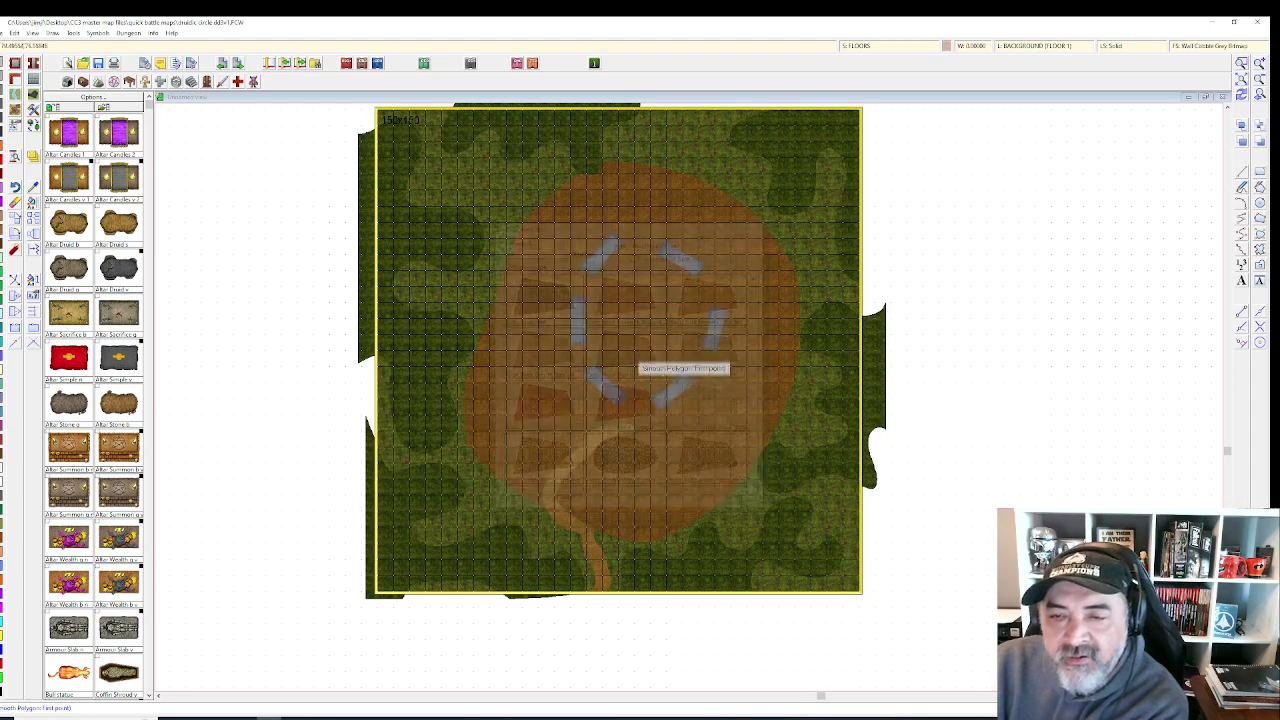
scroll(633, 345, up, 5)
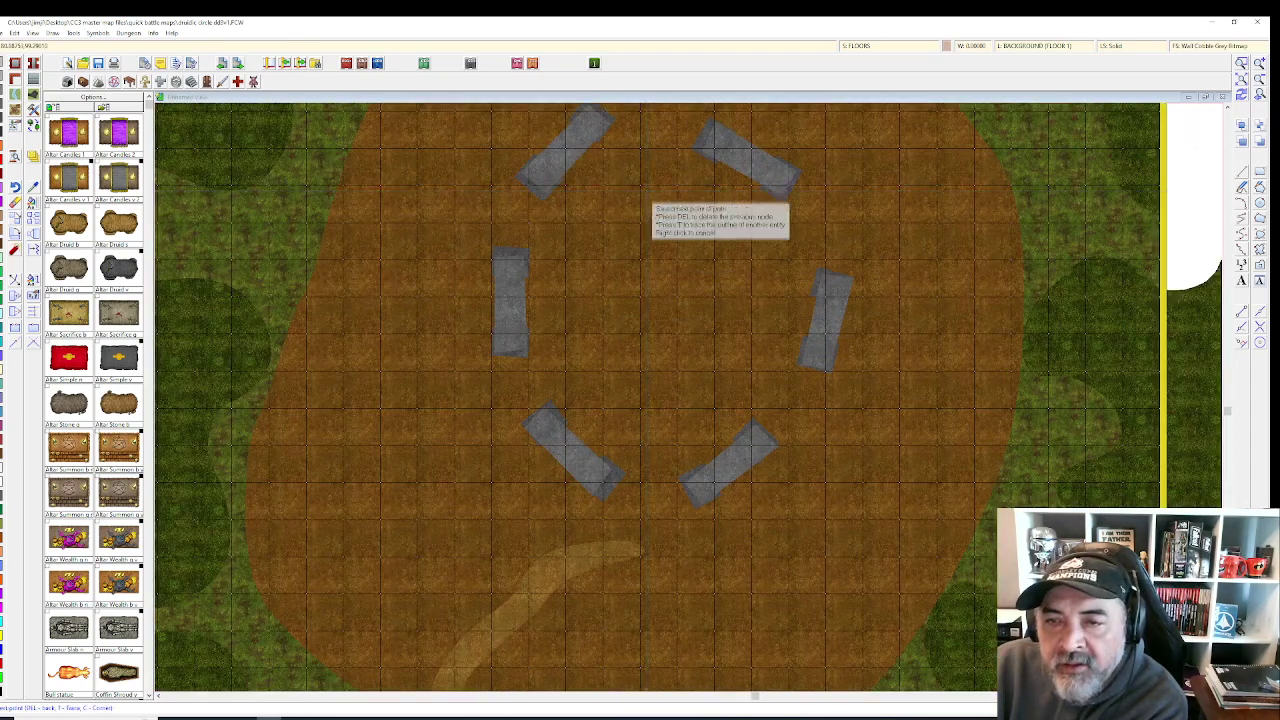
click(641, 193)
click(580, 320)
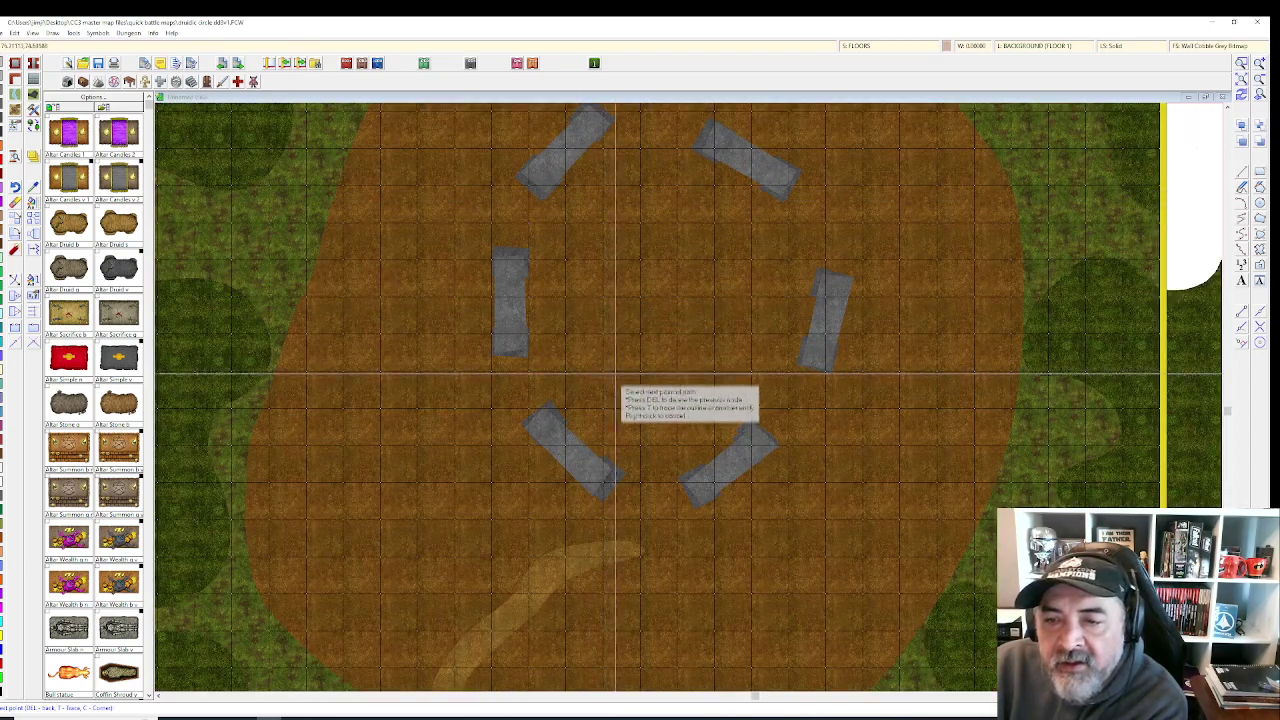
click(714, 387)
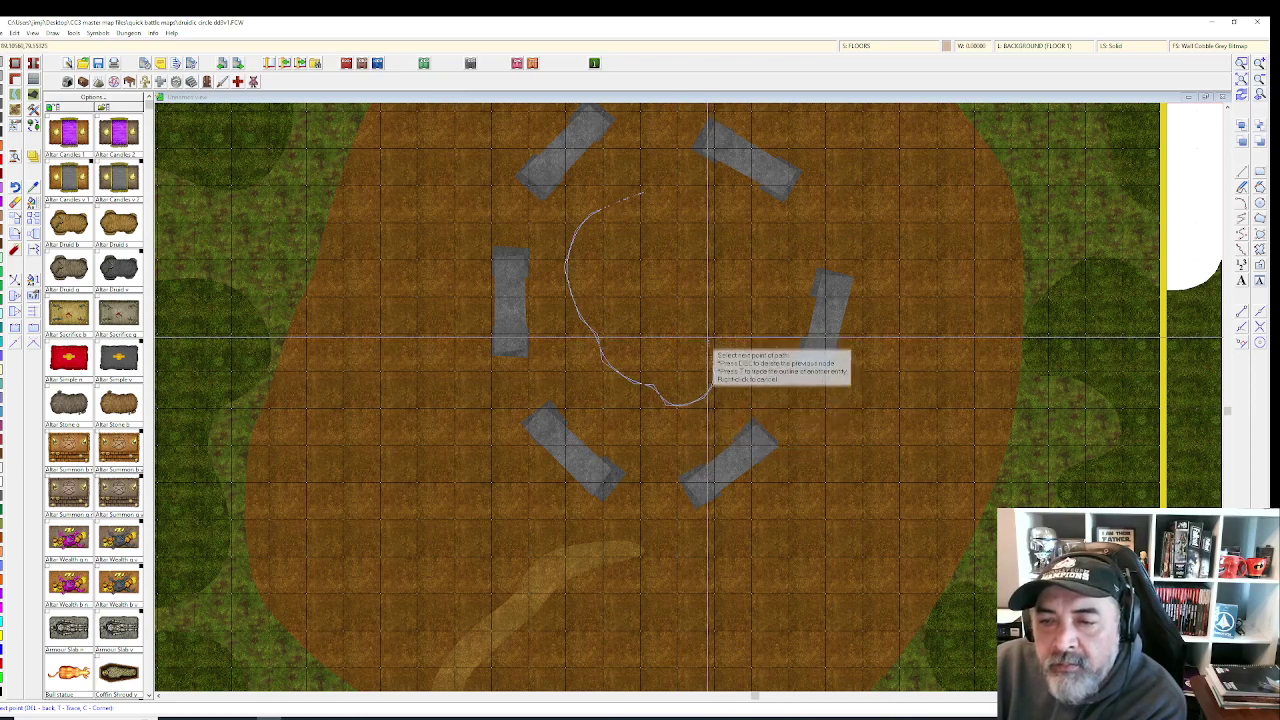
click(752, 232)
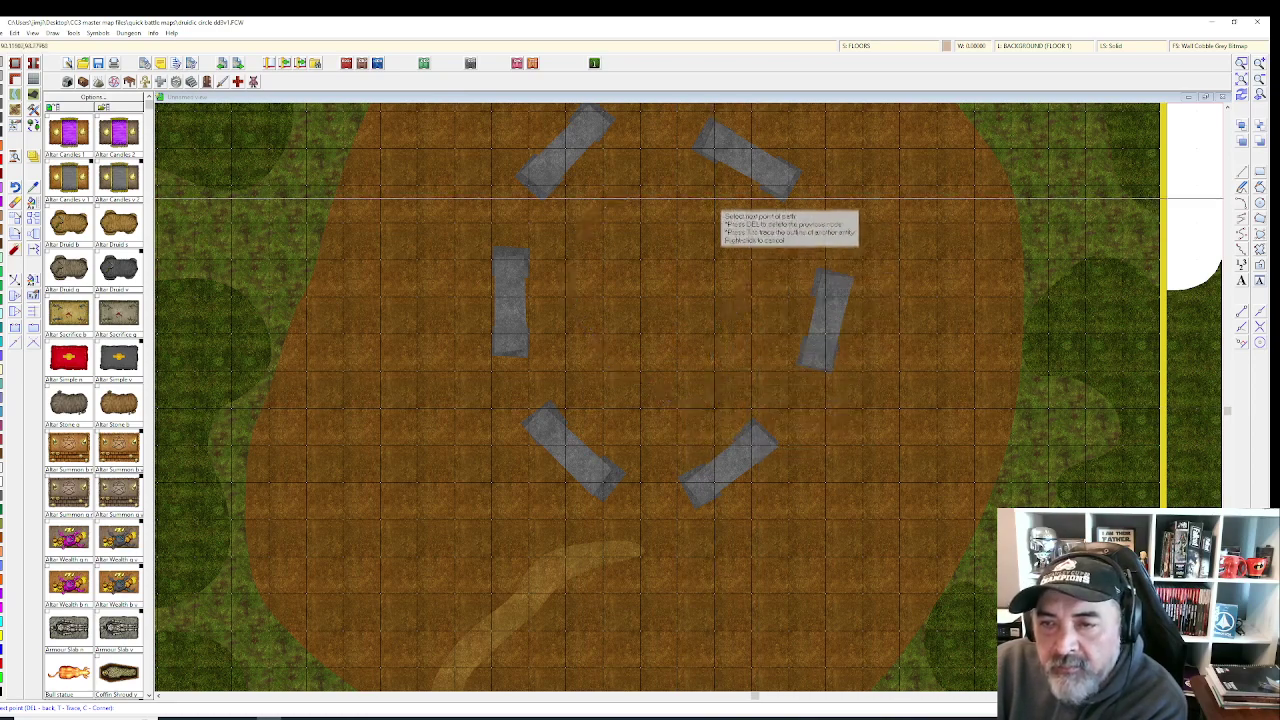
right_click(641, 200)
- Move the cobblestone patch to the OUTSIDE 3 sheet
click(35, 203)
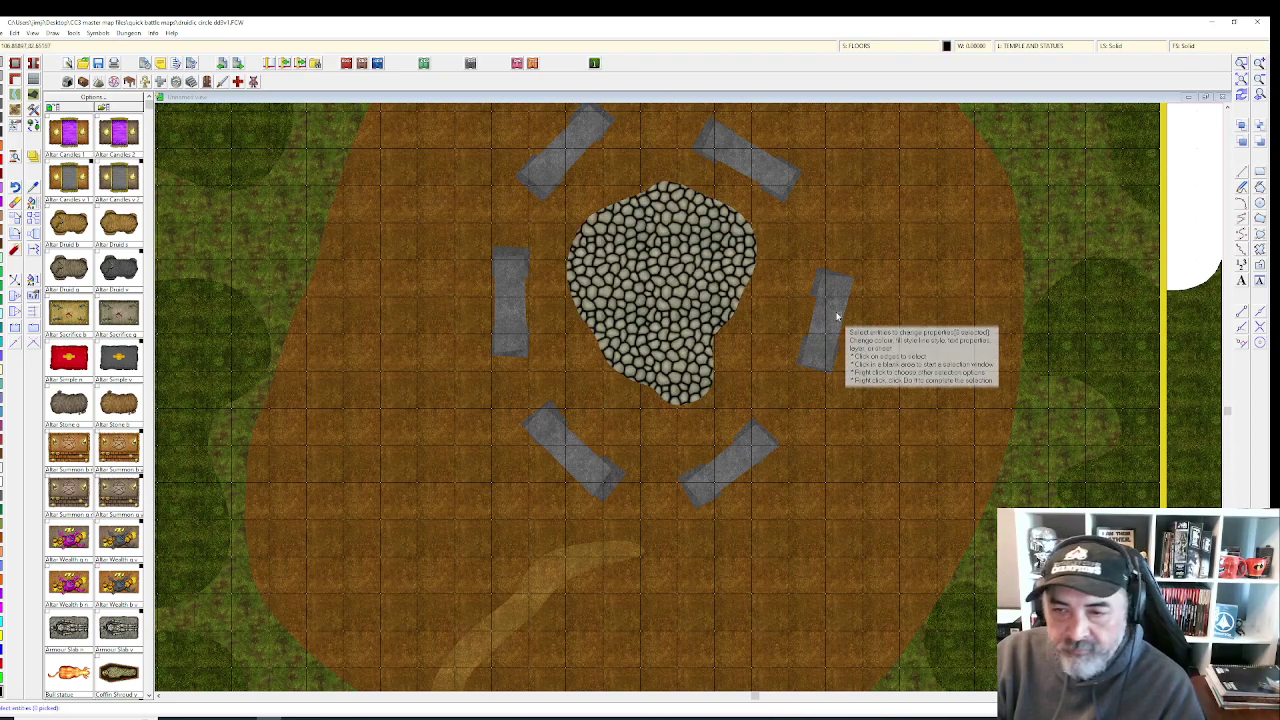
click(737, 312)
right_click(762, 337)
click(762, 339)
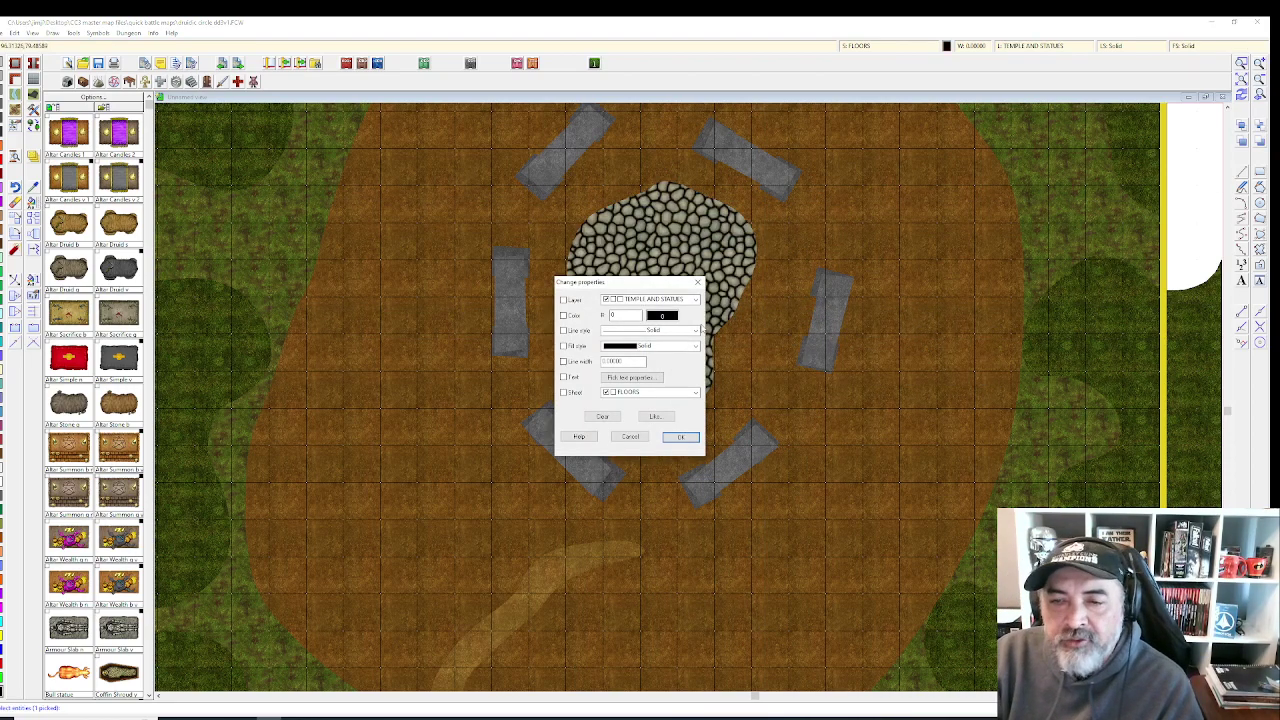
click(697, 392)
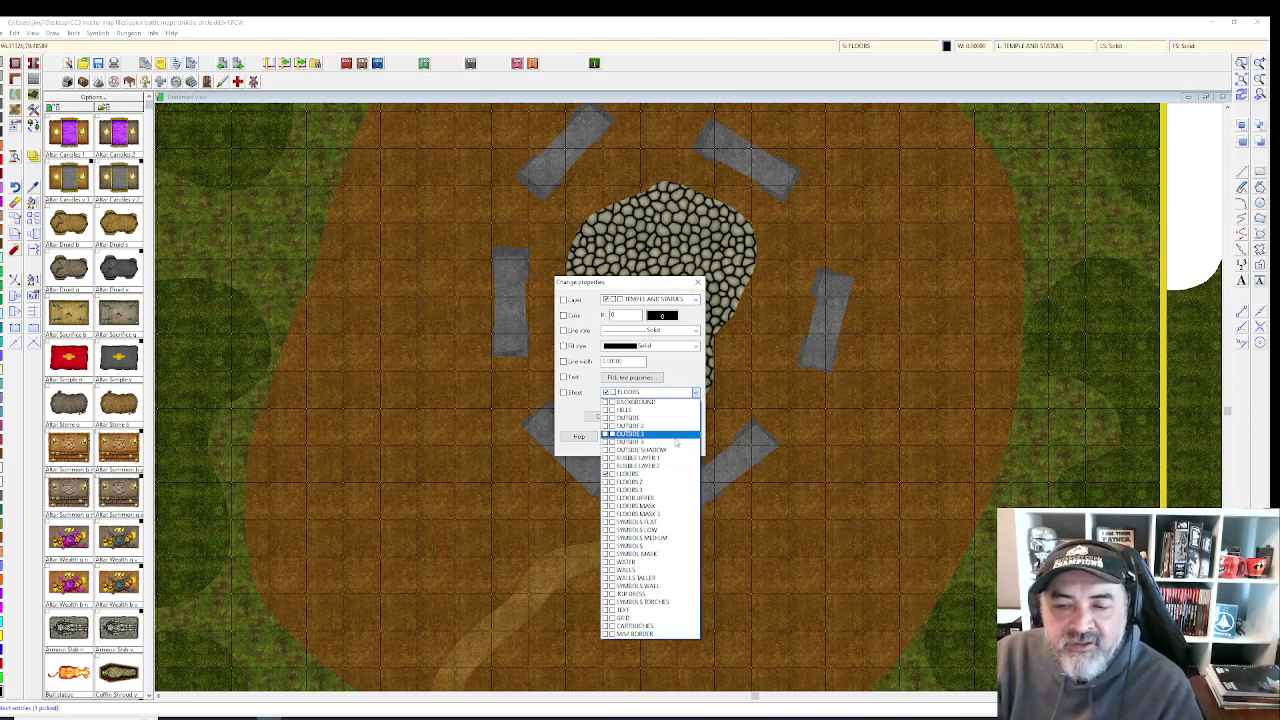
click(674, 438)
click(681, 438)
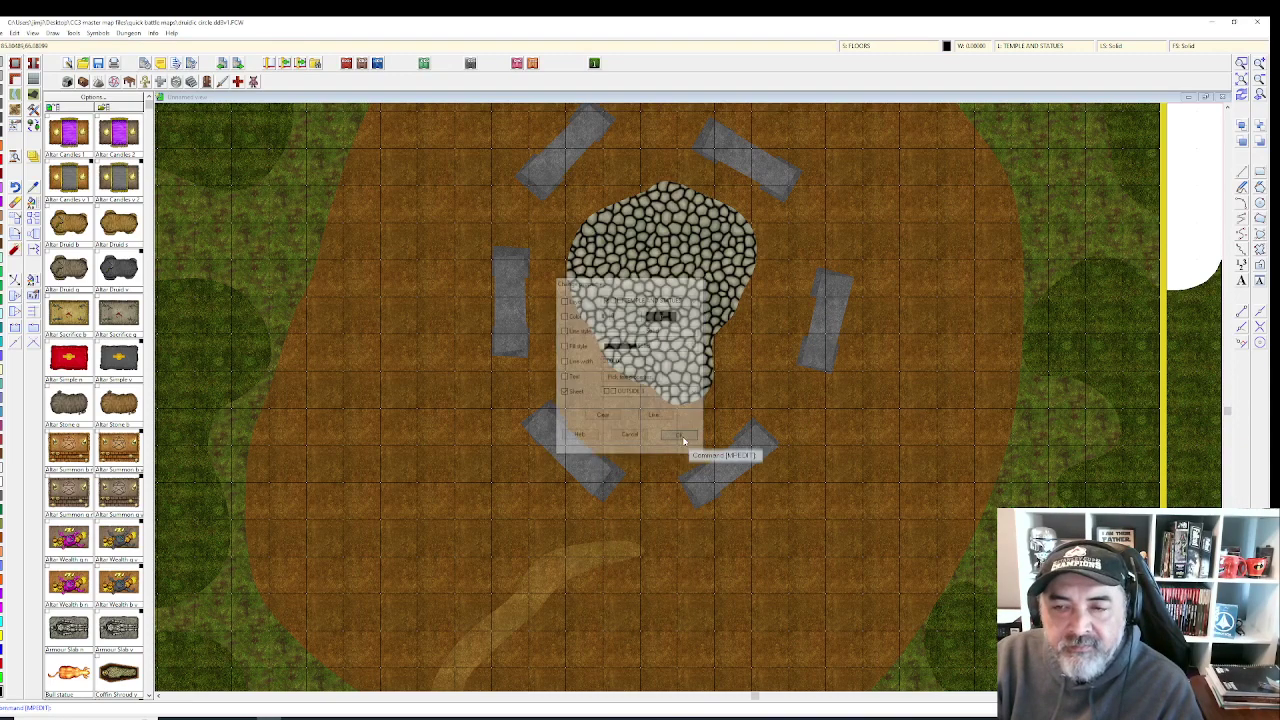
- Place the brown stone altar symbol, rotated to stand nearly vertical, at the middle of the cobblestone patch
scroll(729, 420, down, 1)
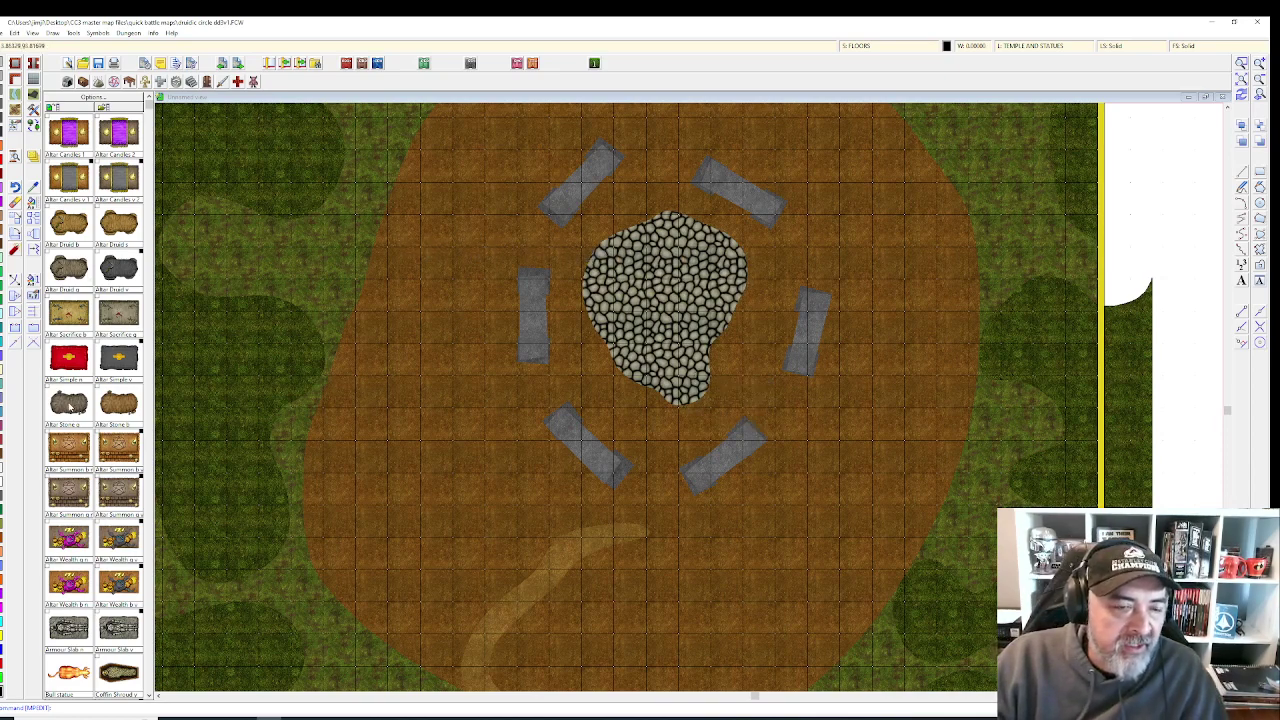
click(117, 404)
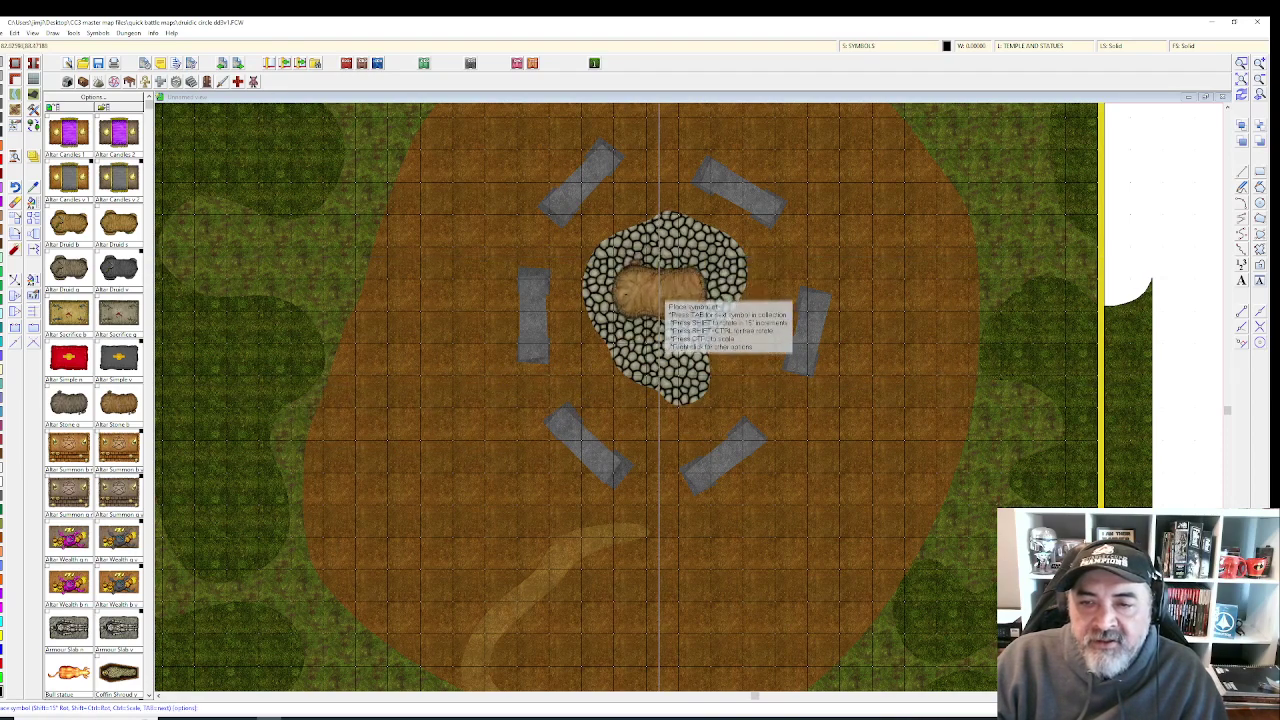
key(shift)
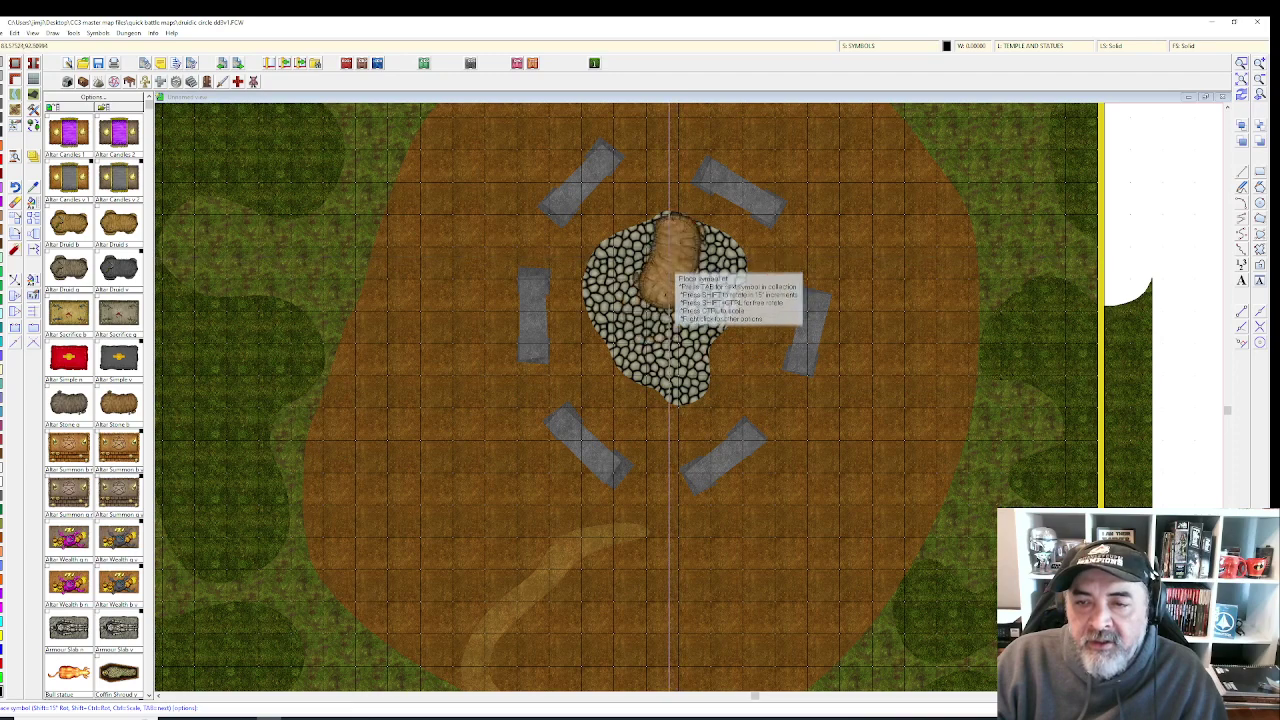
click(668, 295)
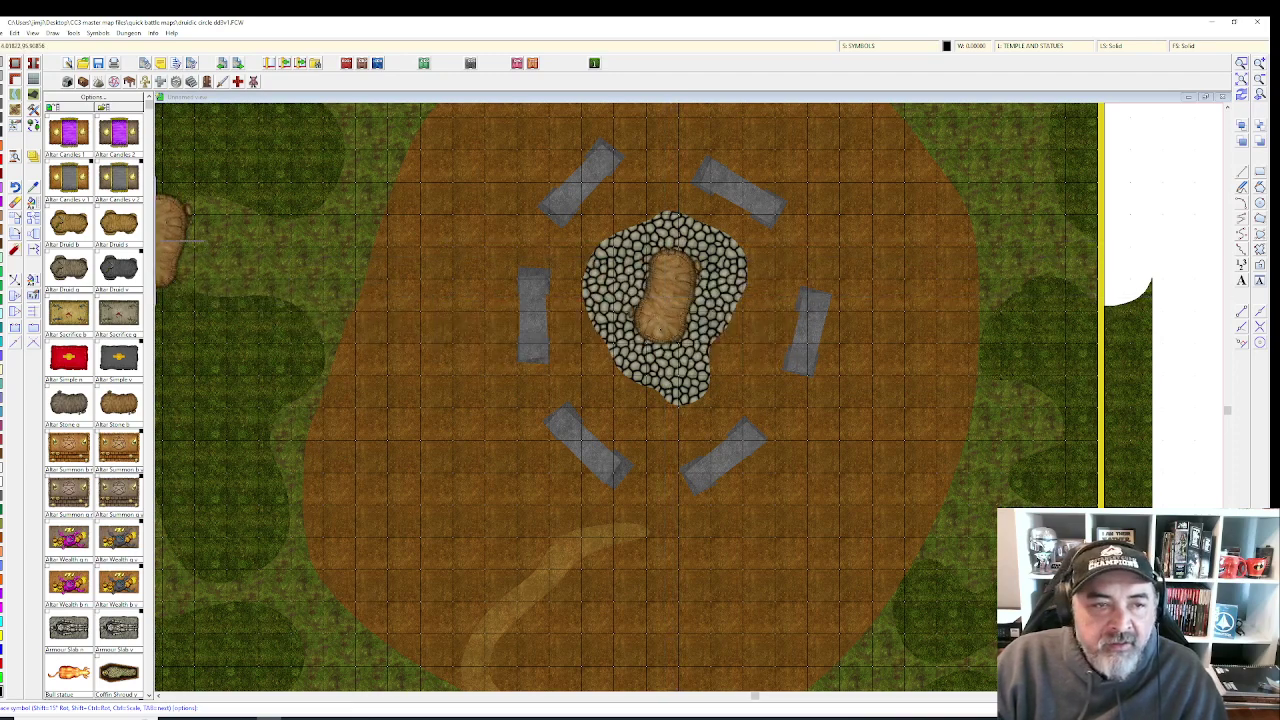
- Move the stone altar to the SYMBOLS sheet
click(34, 202)
click(700, 305)
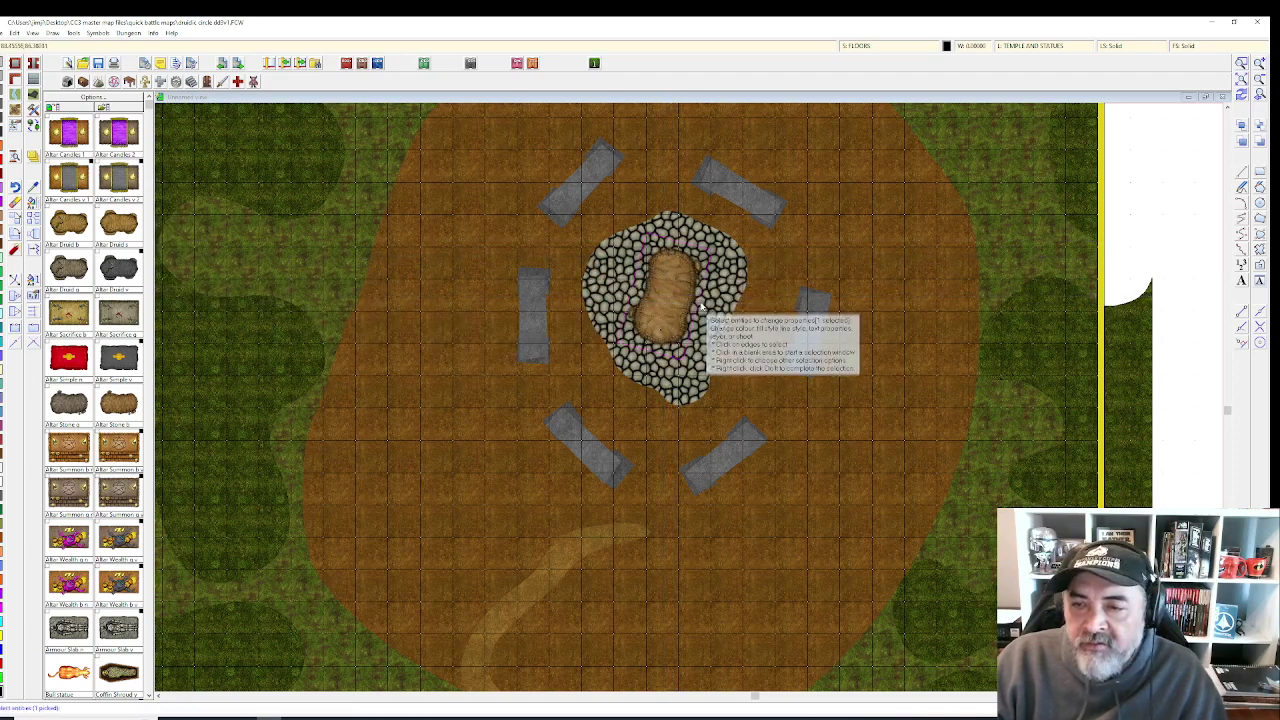
right_click(700, 305)
click(700, 304)
click(688, 393)
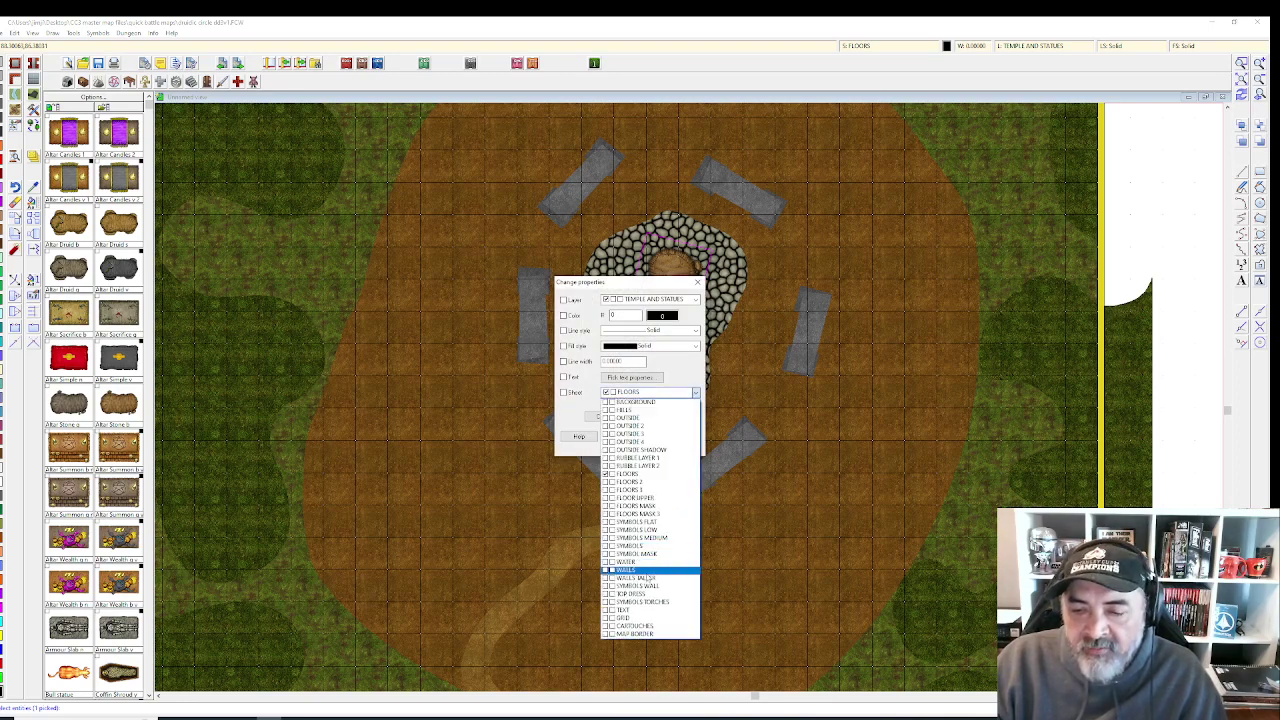
click(660, 545)
click(680, 437)
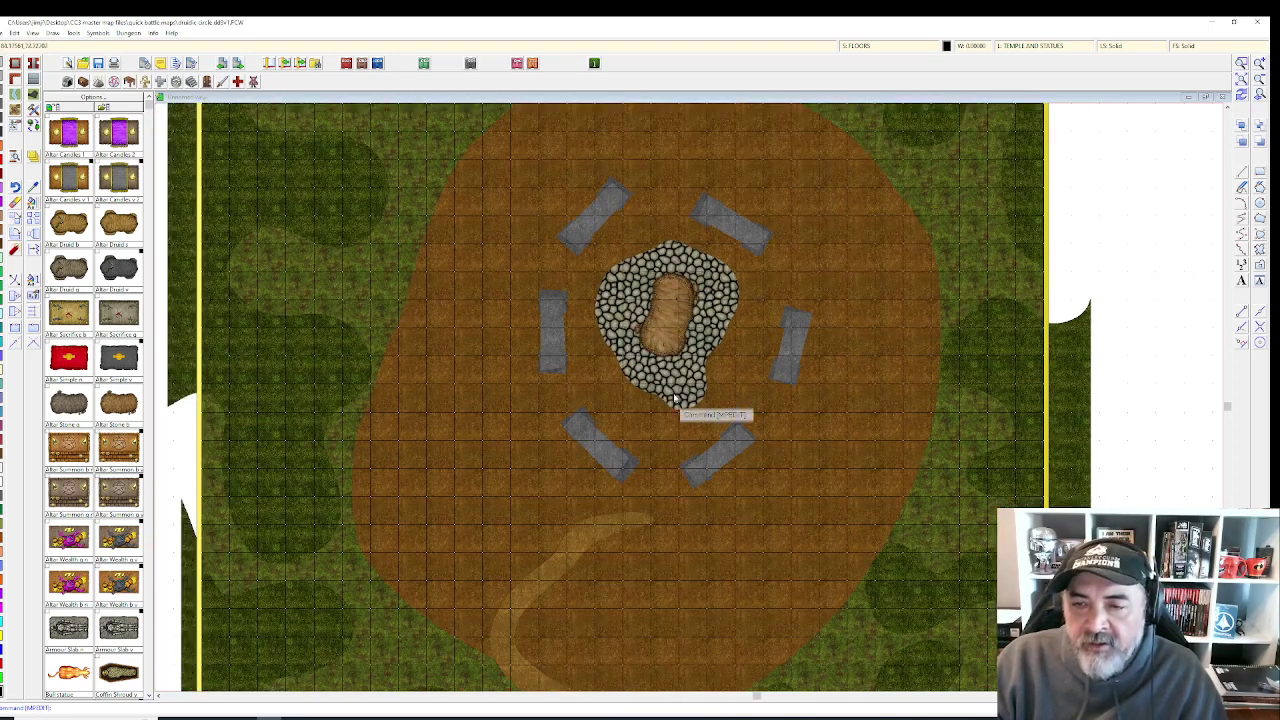
- Activate and apply the sheet effects, and inspect the altar and standing stones on the hill
click(870, 46)
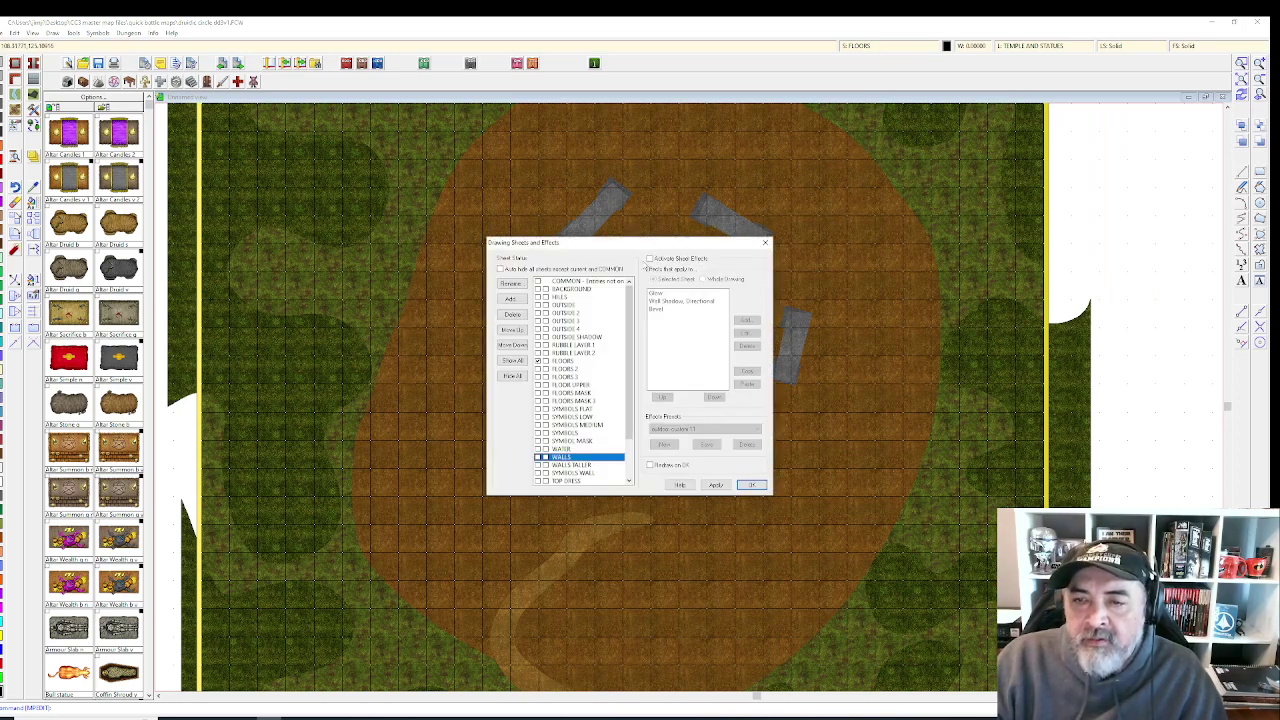
click(713, 485)
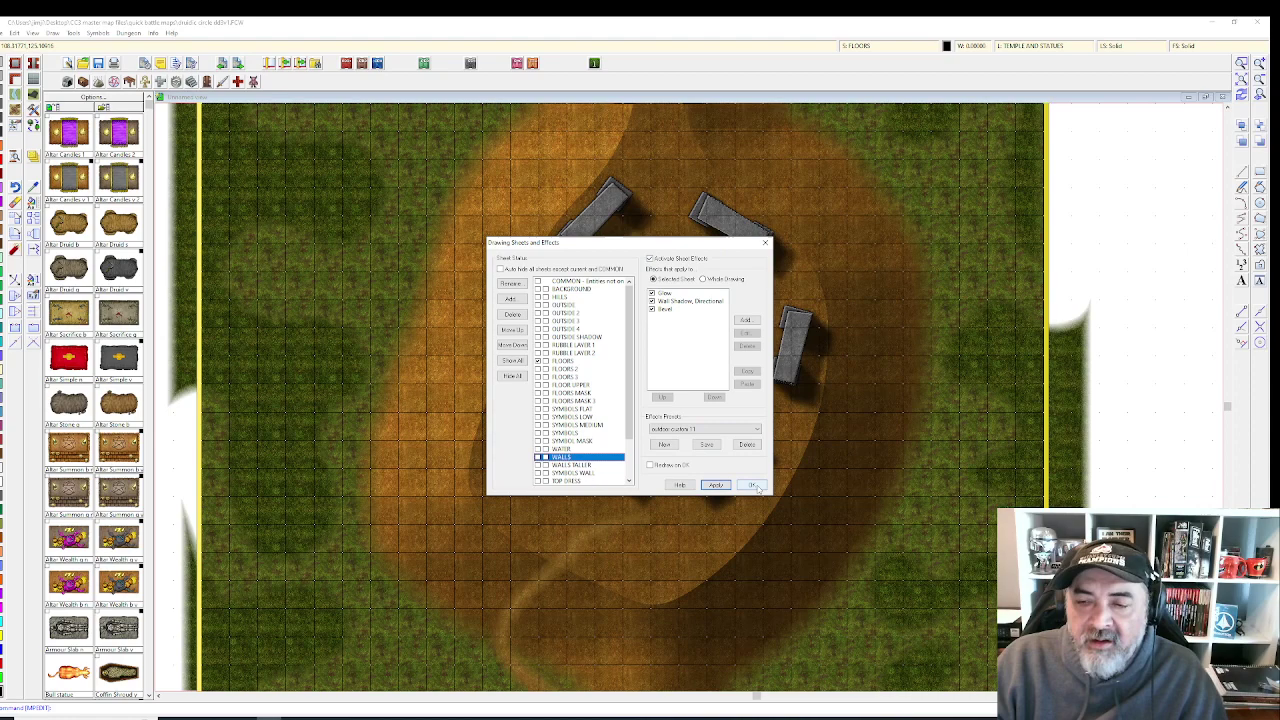
click(753, 485)
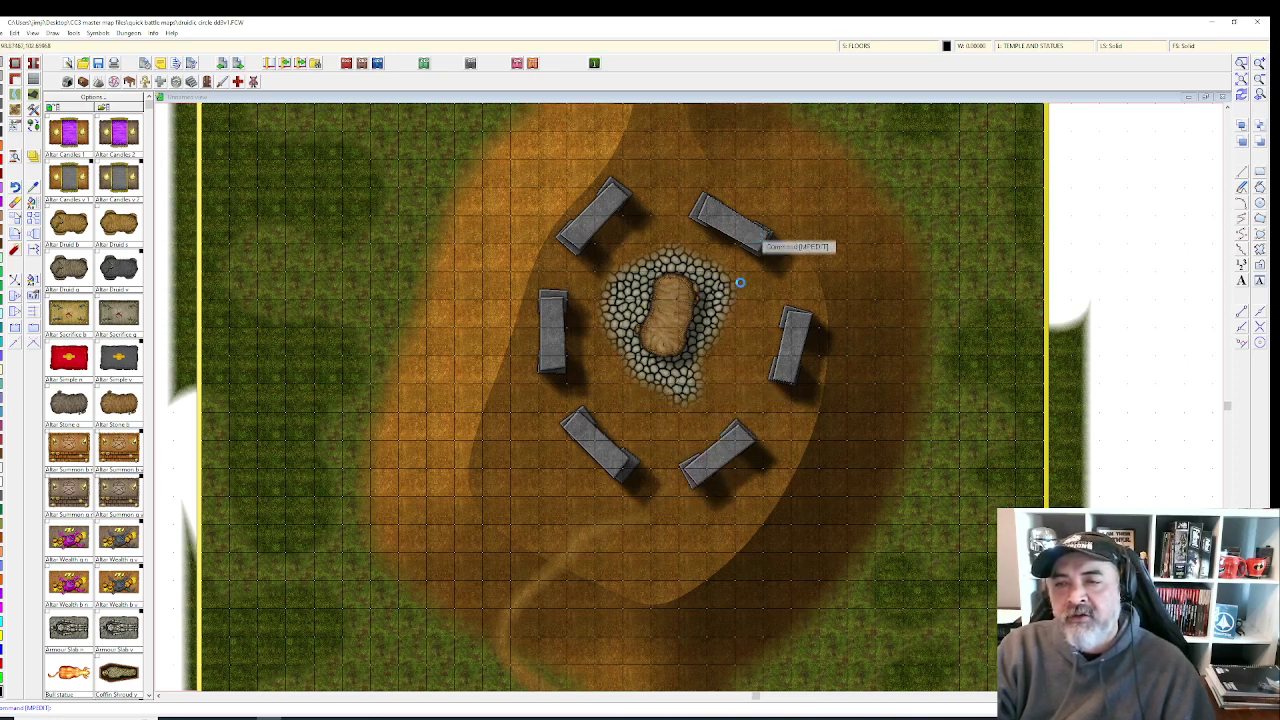
scroll(785, 201, up, 3)
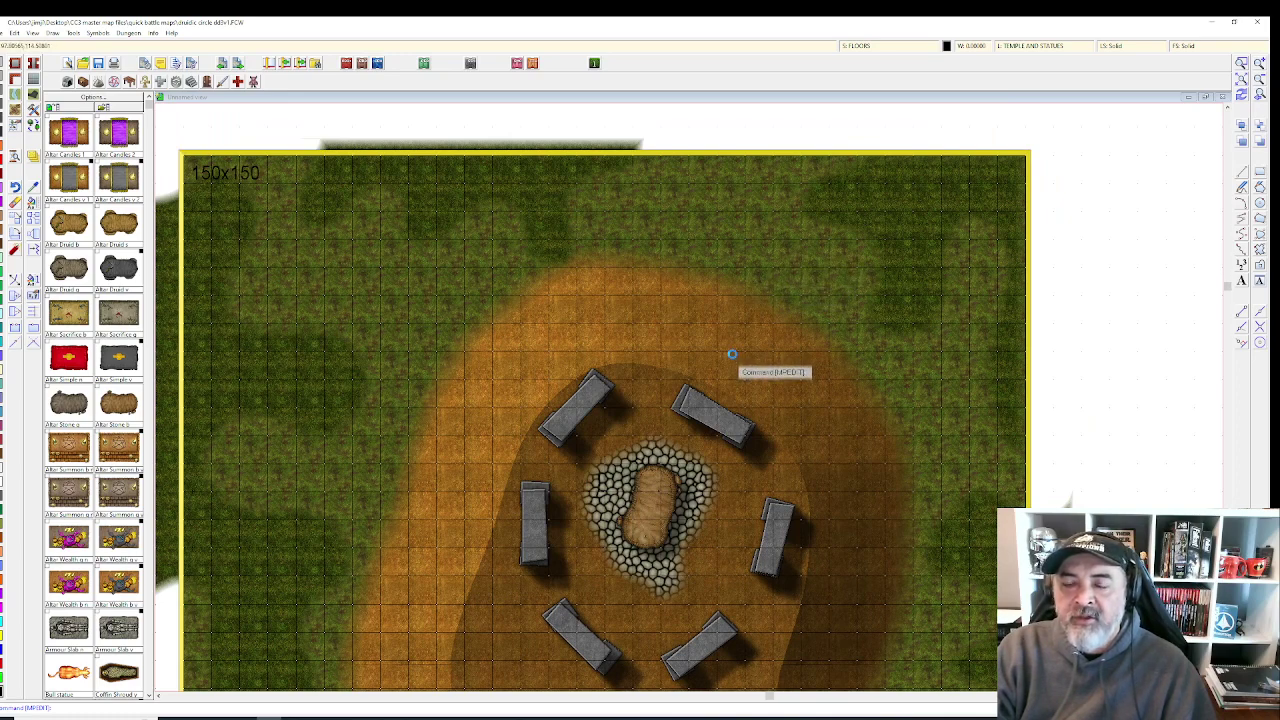
scroll(727, 349, down, 1)
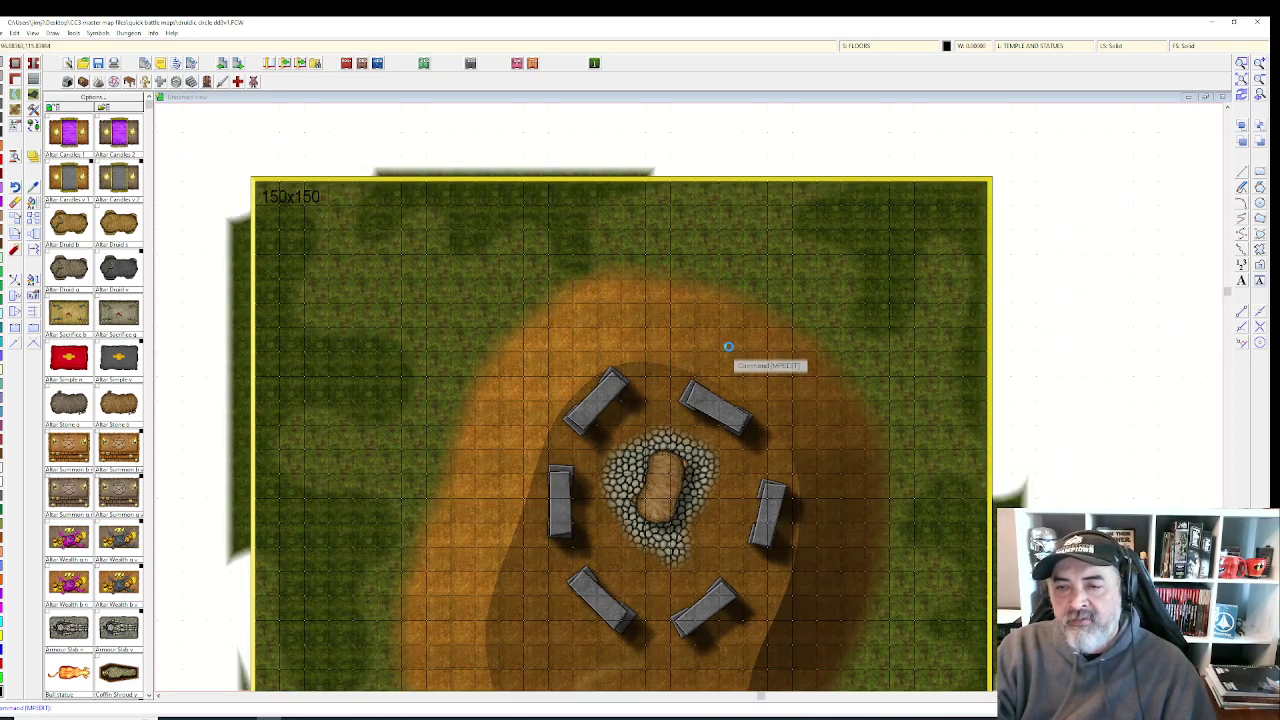
scroll(729, 349, down, 1)
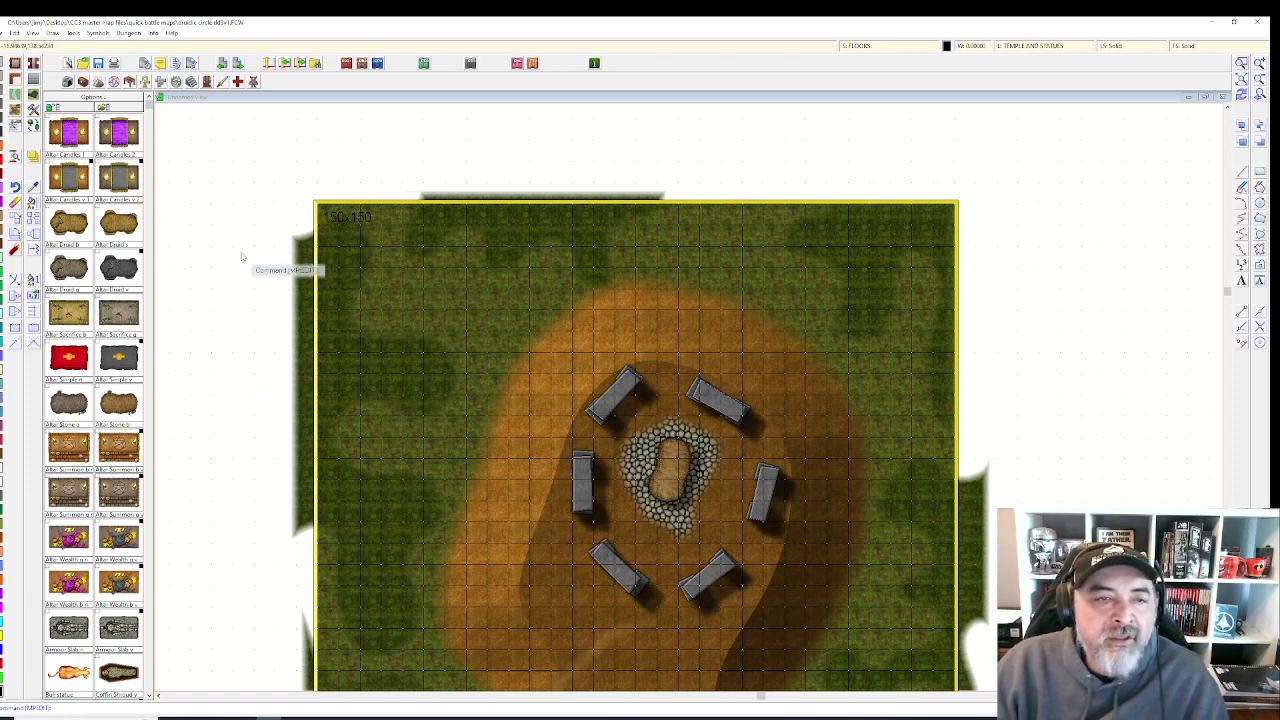
- Draw a kidney-shaped patch with the Terrain, Dirt Brown 1, Curved drawing tool on the grass near the map's upper-left corner
click(15, 110)
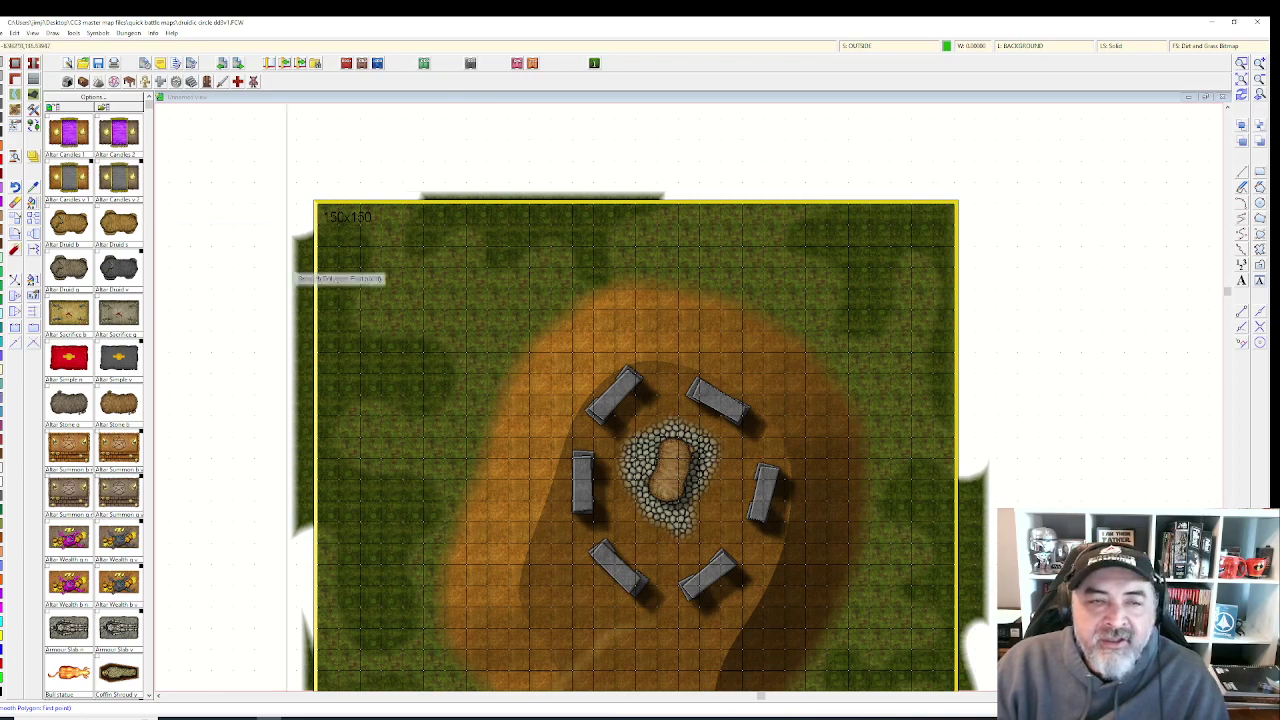
right_click(15, 110)
double_click(710, 350)
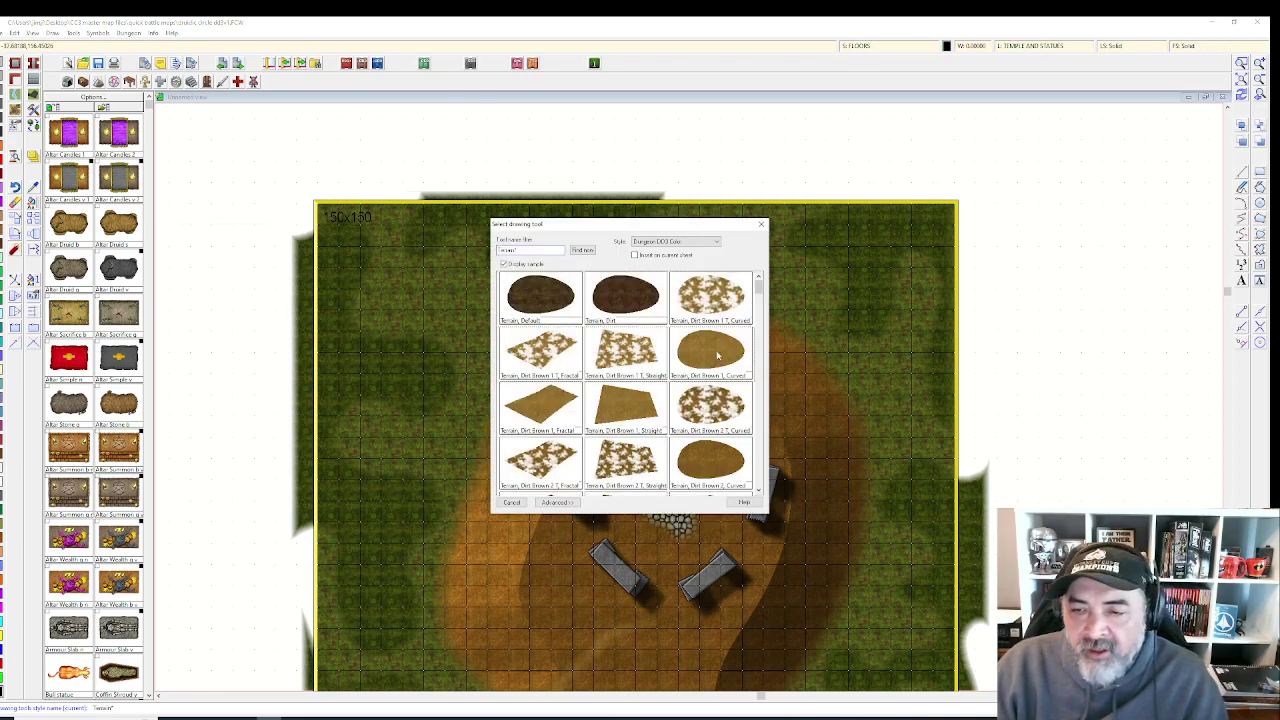
click(374, 291)
click(369, 311)
click(397, 368)
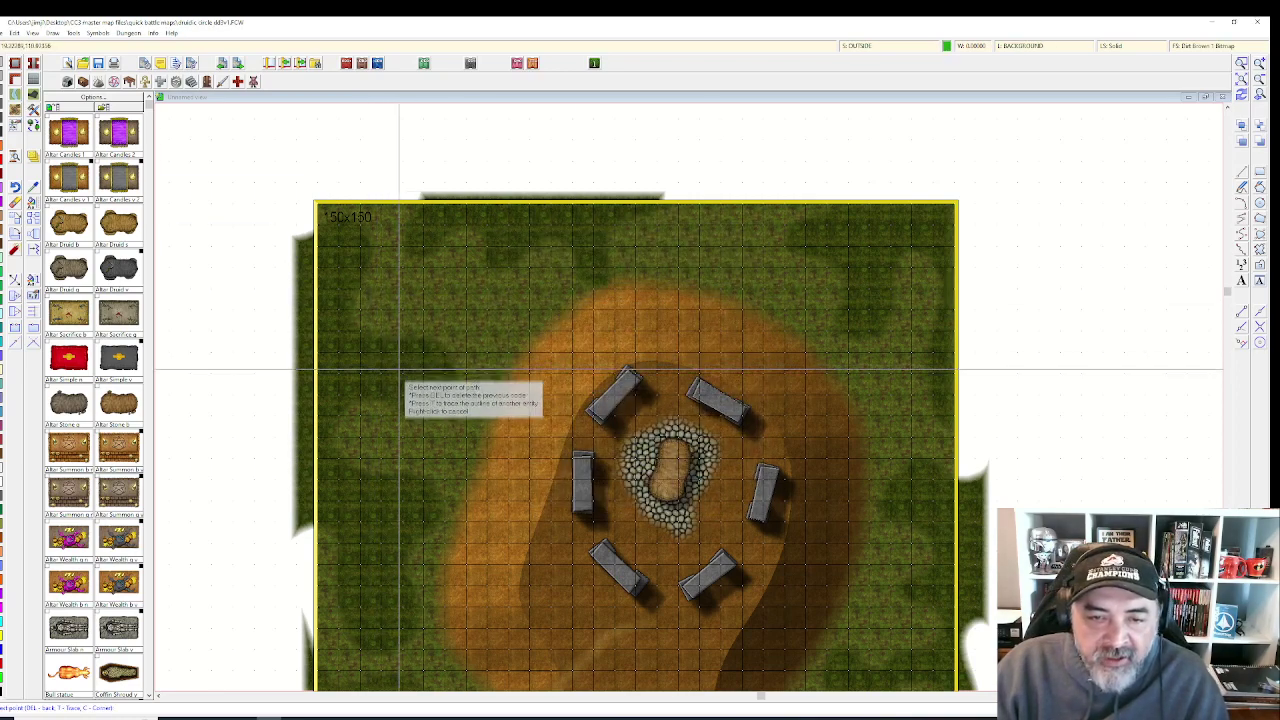
click(437, 380)
click(446, 359)
click(431, 318)
click(436, 291)
click(421, 268)
click(392, 277)
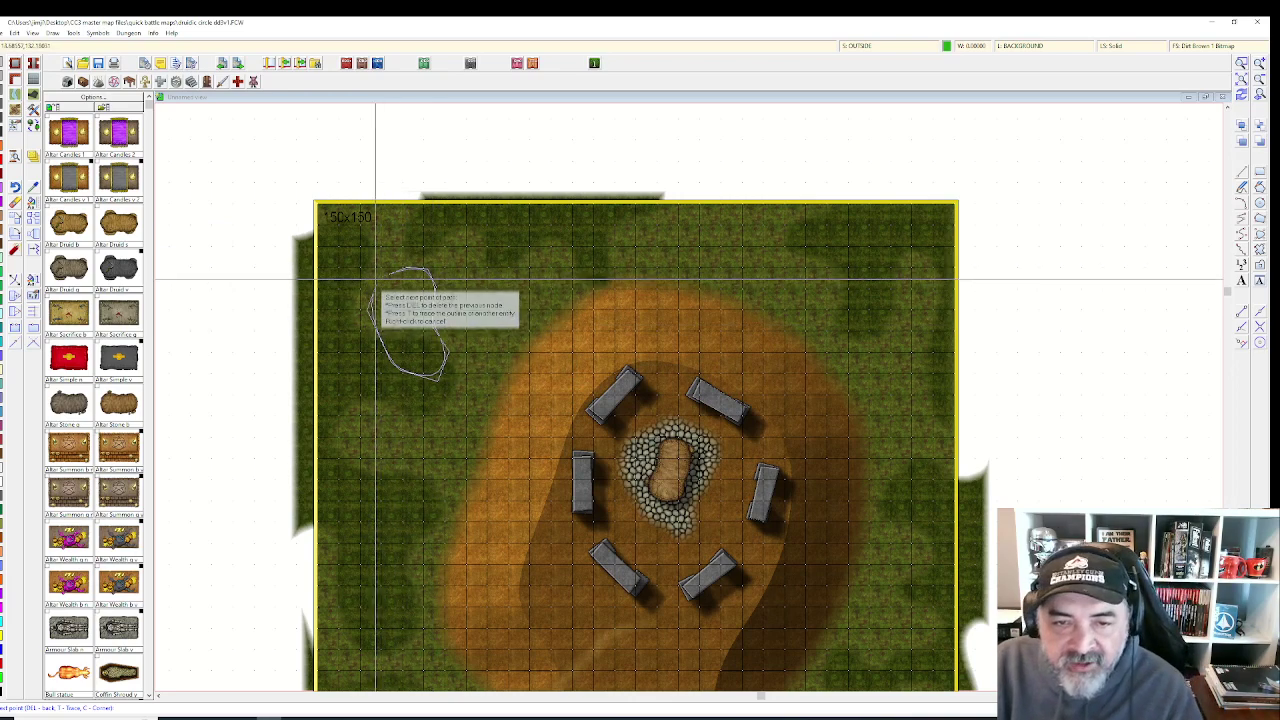
right_click(378, 285)
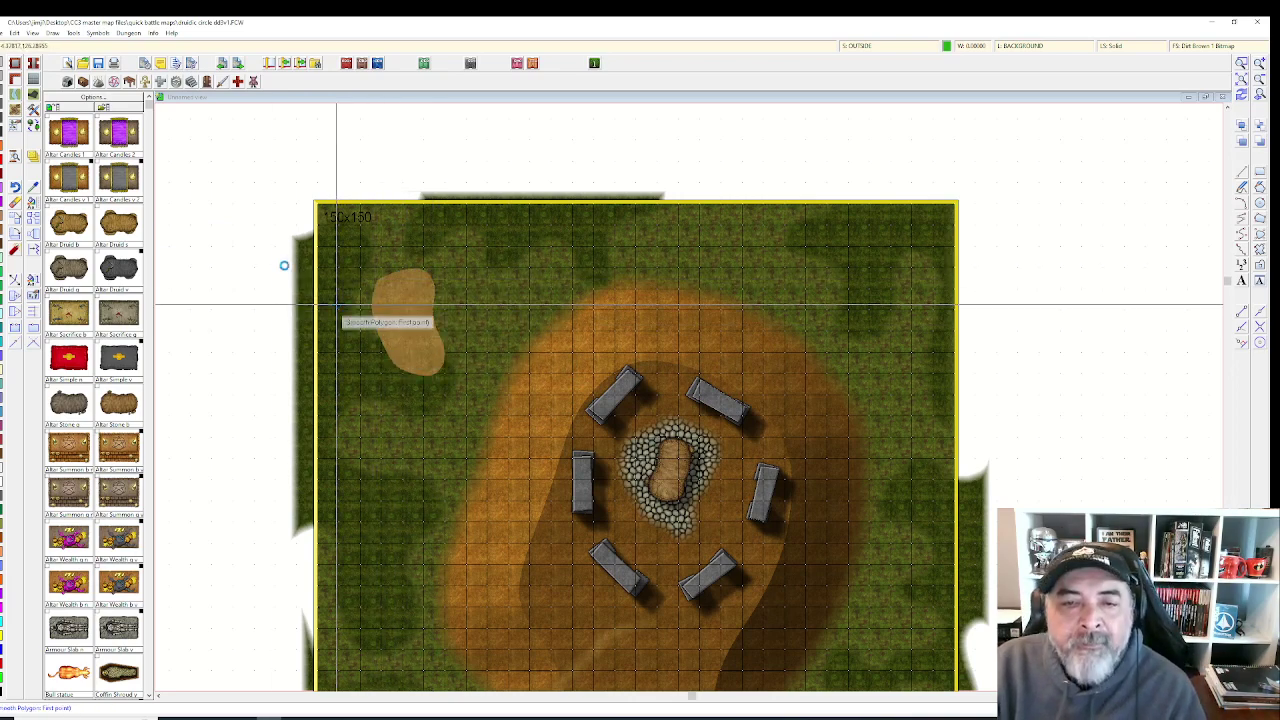
- Change the fill style of the new brown dirt patch to solid 20 Bitmap
scroll(336, 303, up, 1)
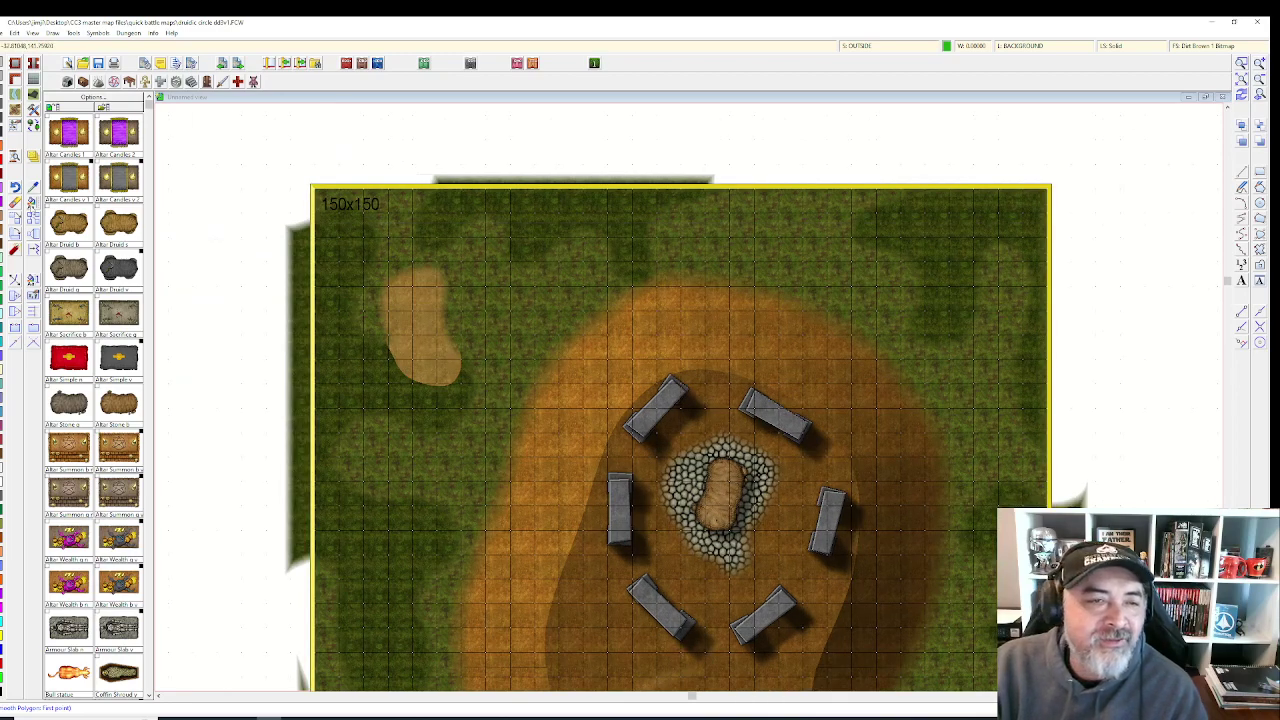
click(31, 203)
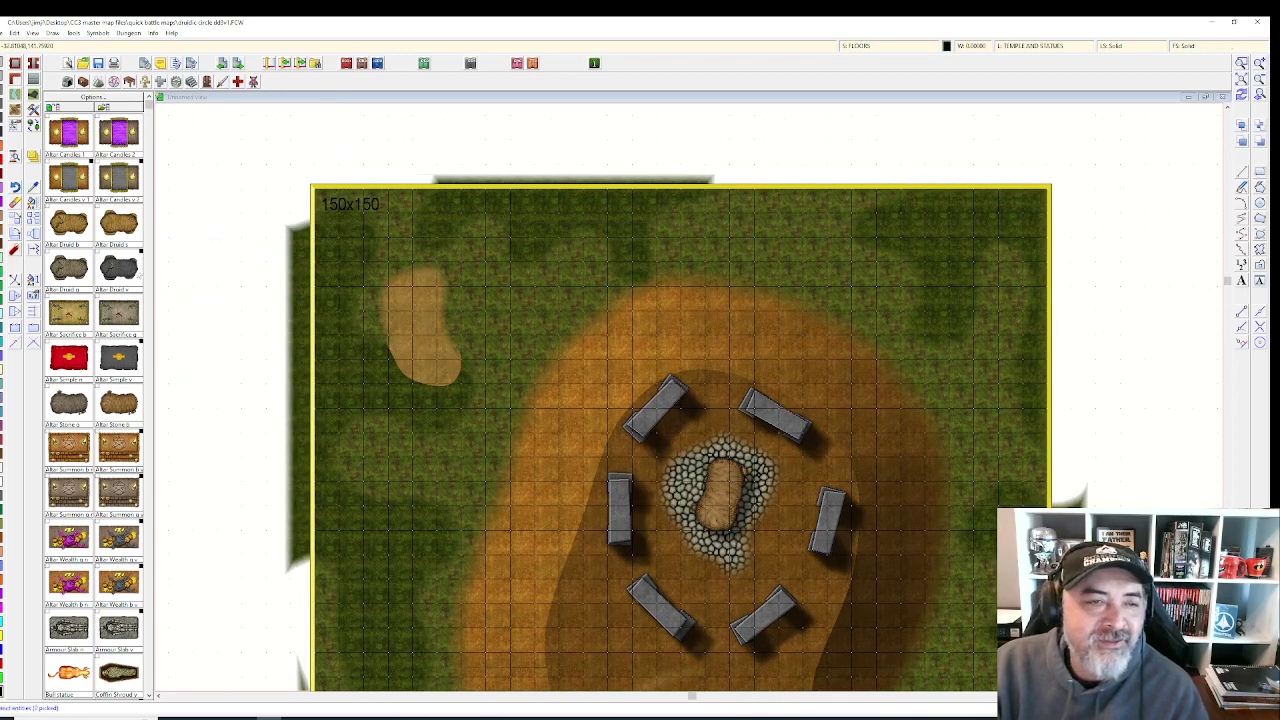
click(418, 385)
right_click(418, 385)
click(405, 384)
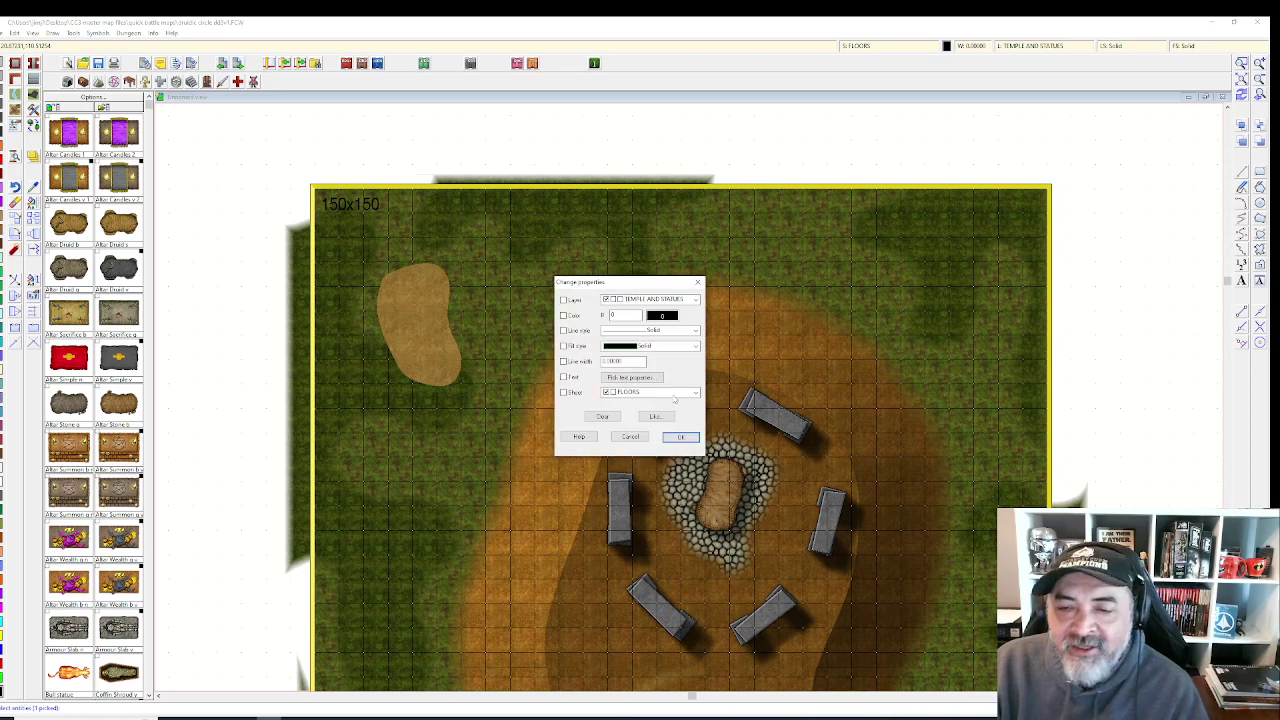
click(696, 346)
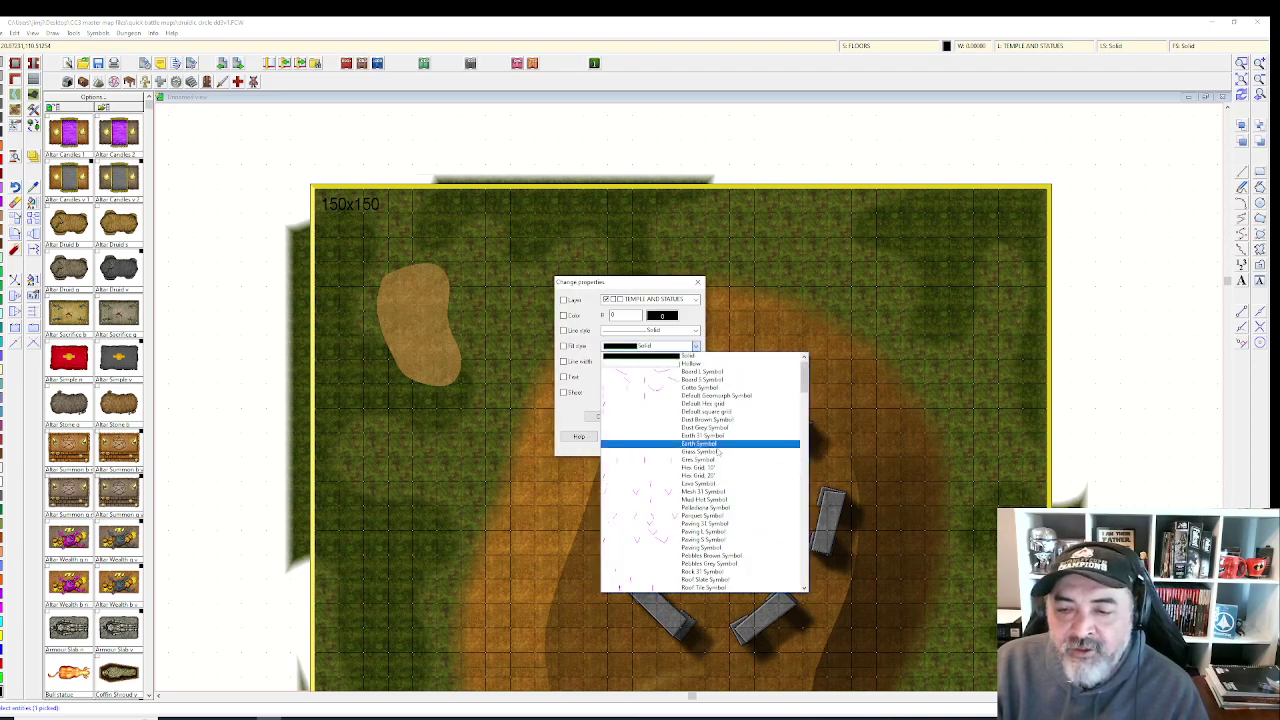
drag(803, 372, 803, 466)
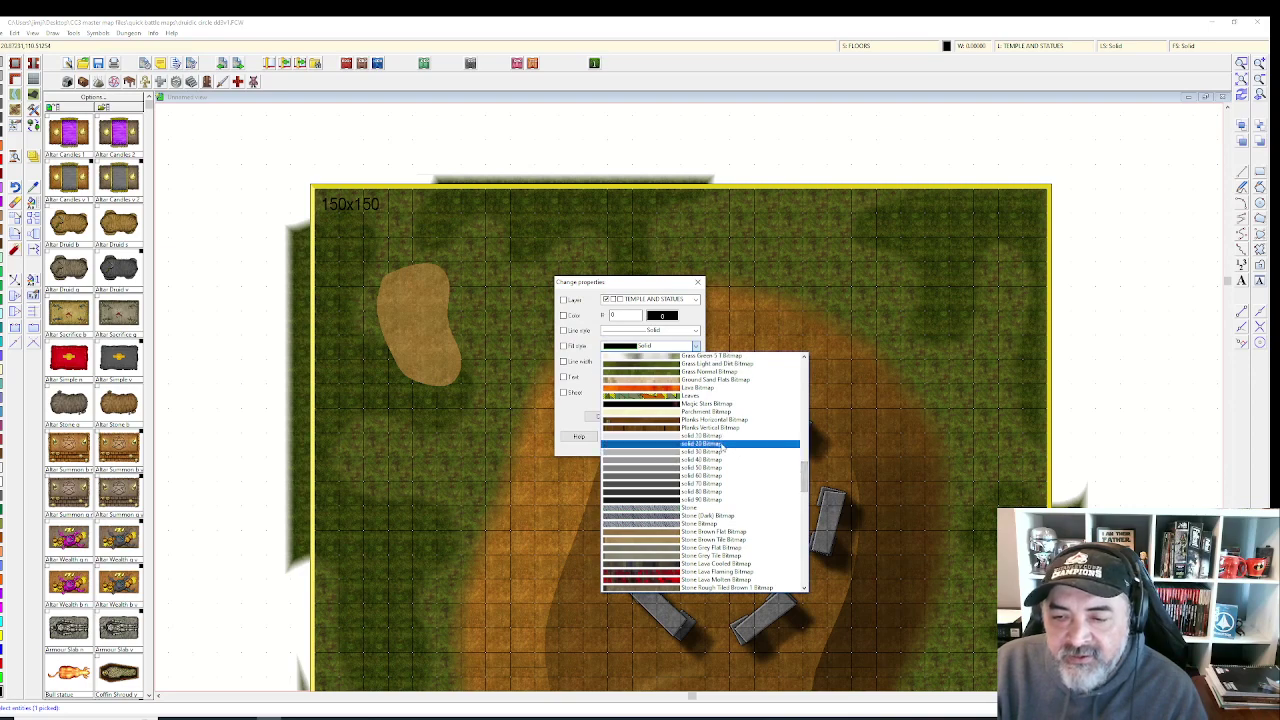
click(700, 449)
click(680, 438)
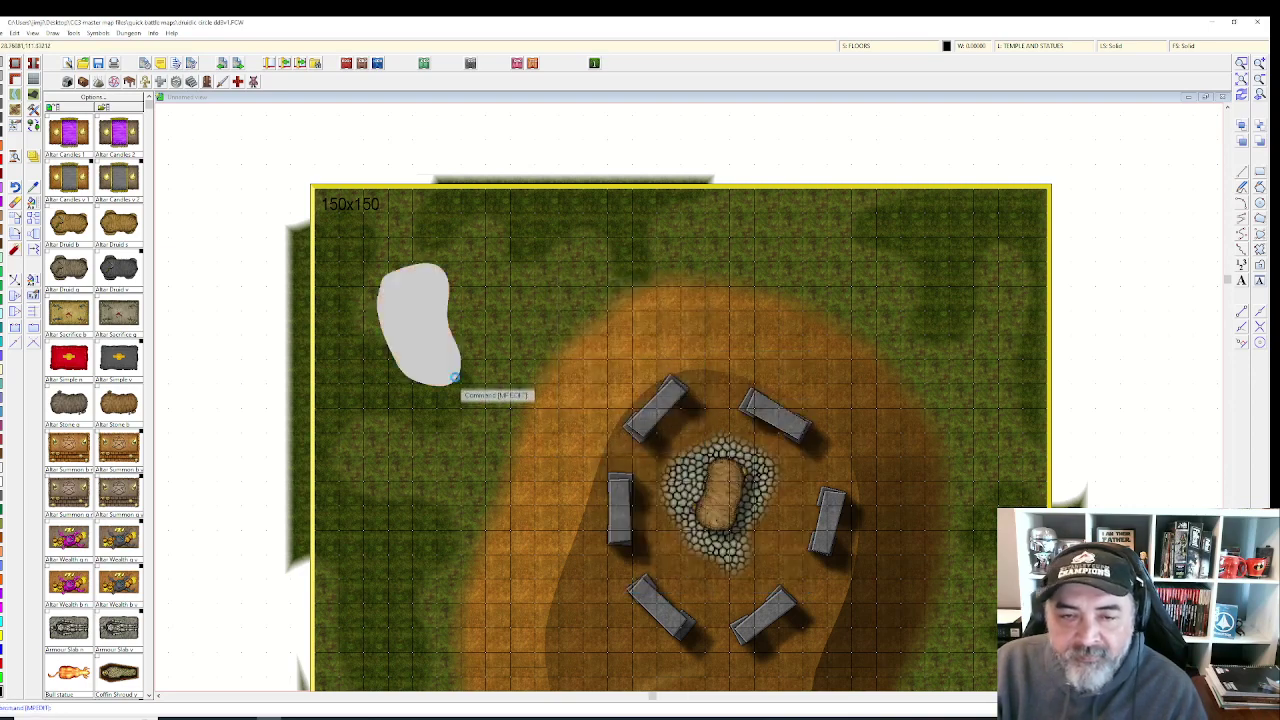
scroll(455, 378, up, 1)
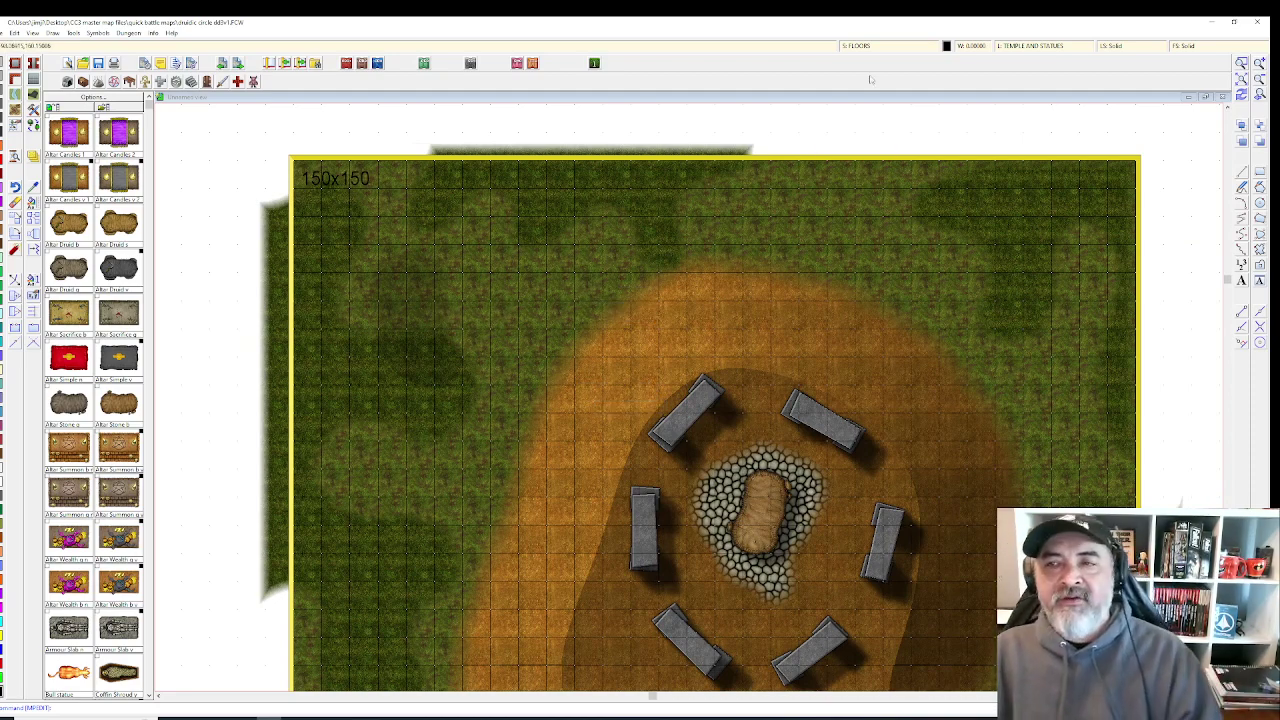
- Add a new sheet named BERMS directly after the HILLS sheet
click(886, 48)
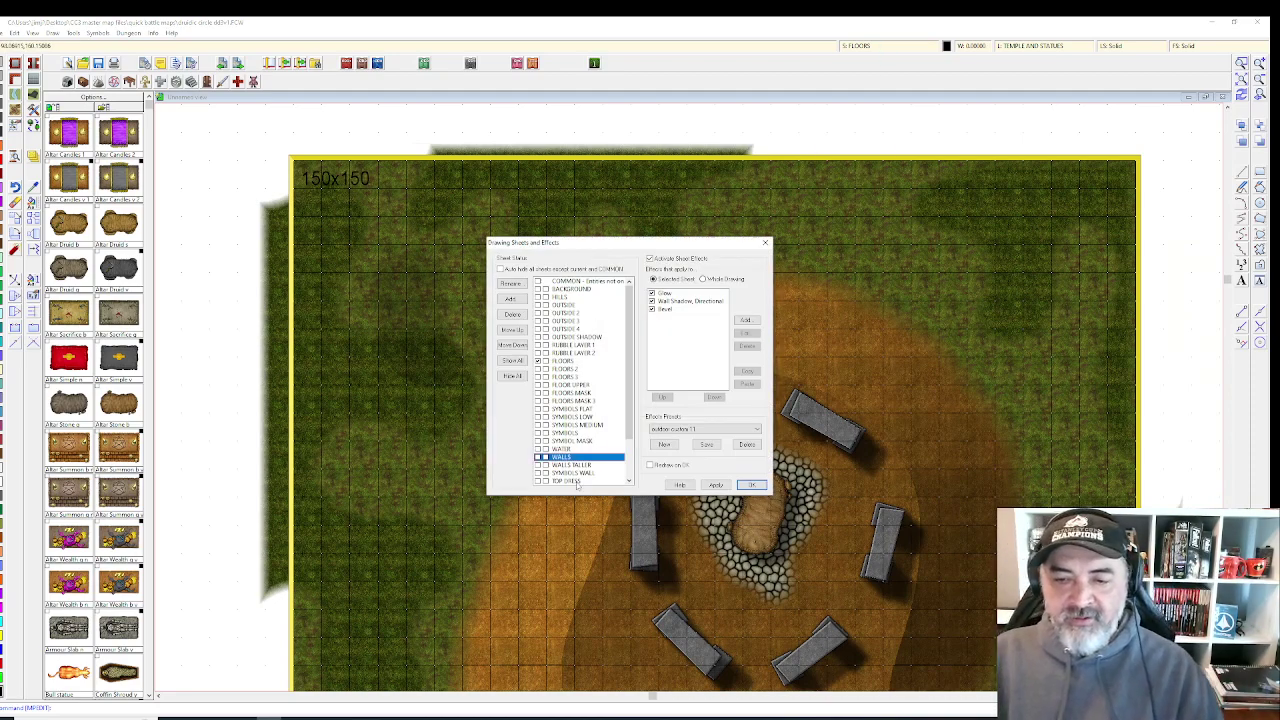
click(563, 298)
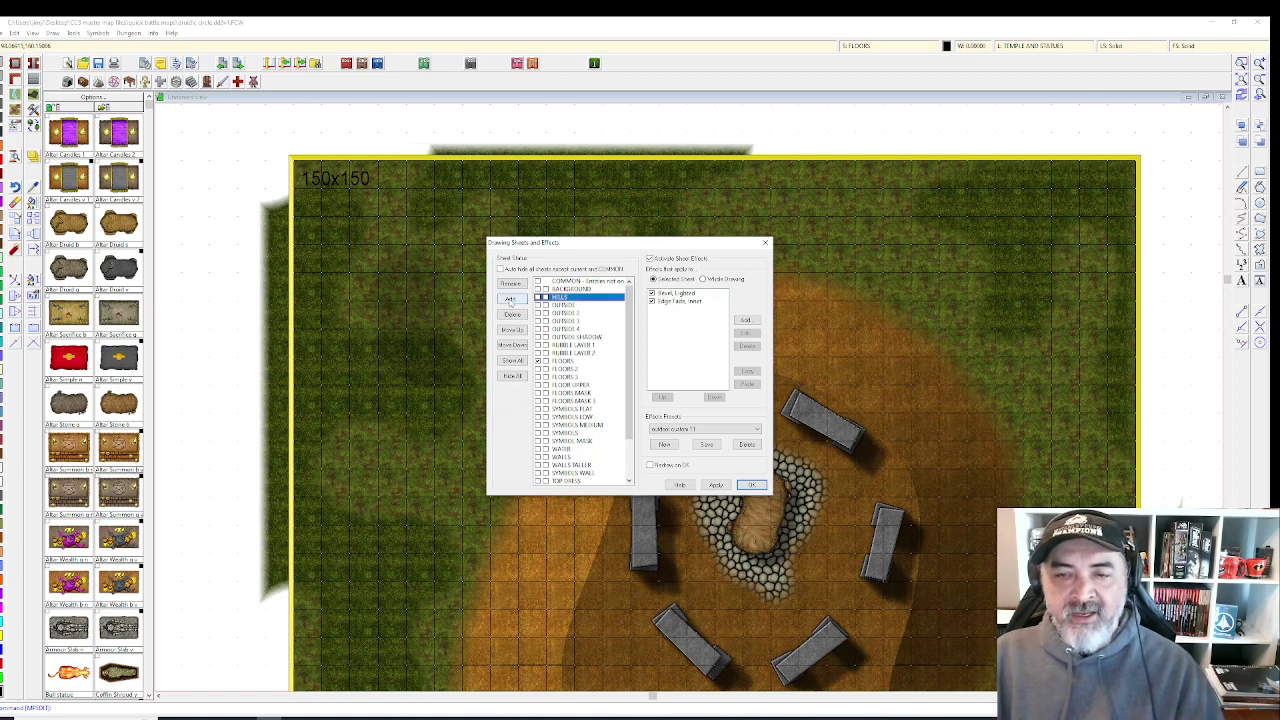
click(510, 299)
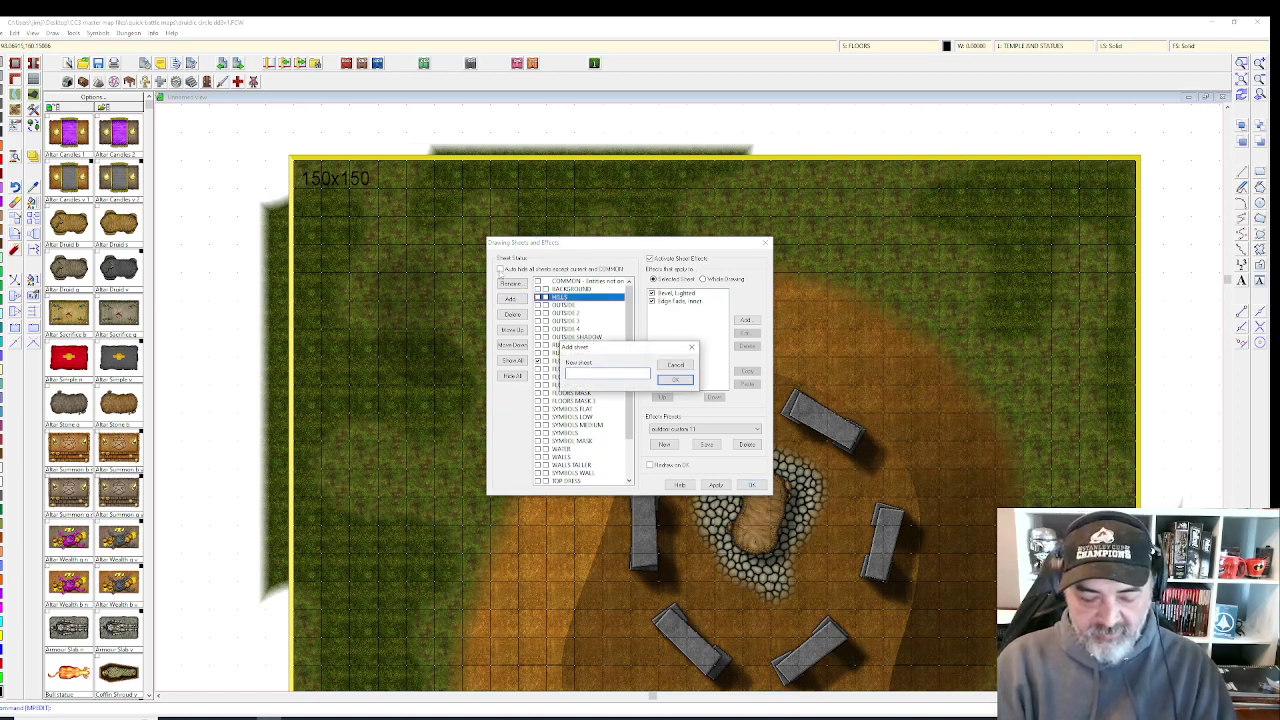
text(BER)
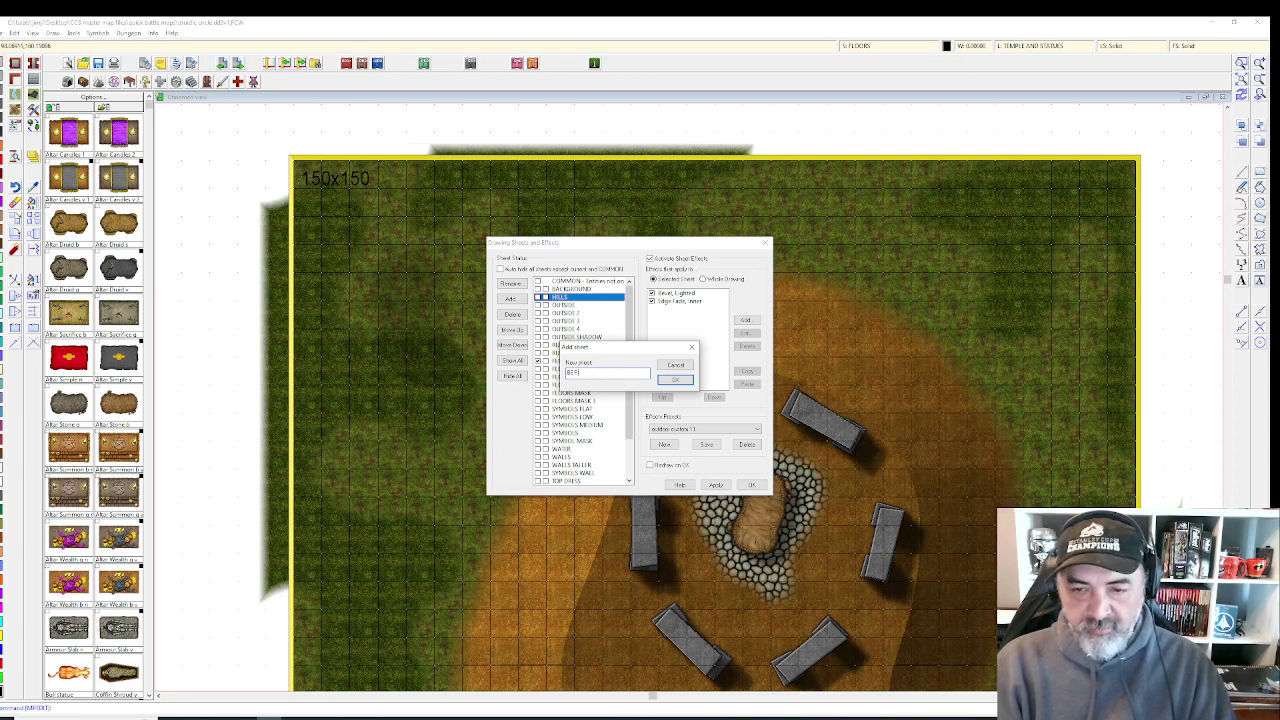
text(MS)
key(Return)
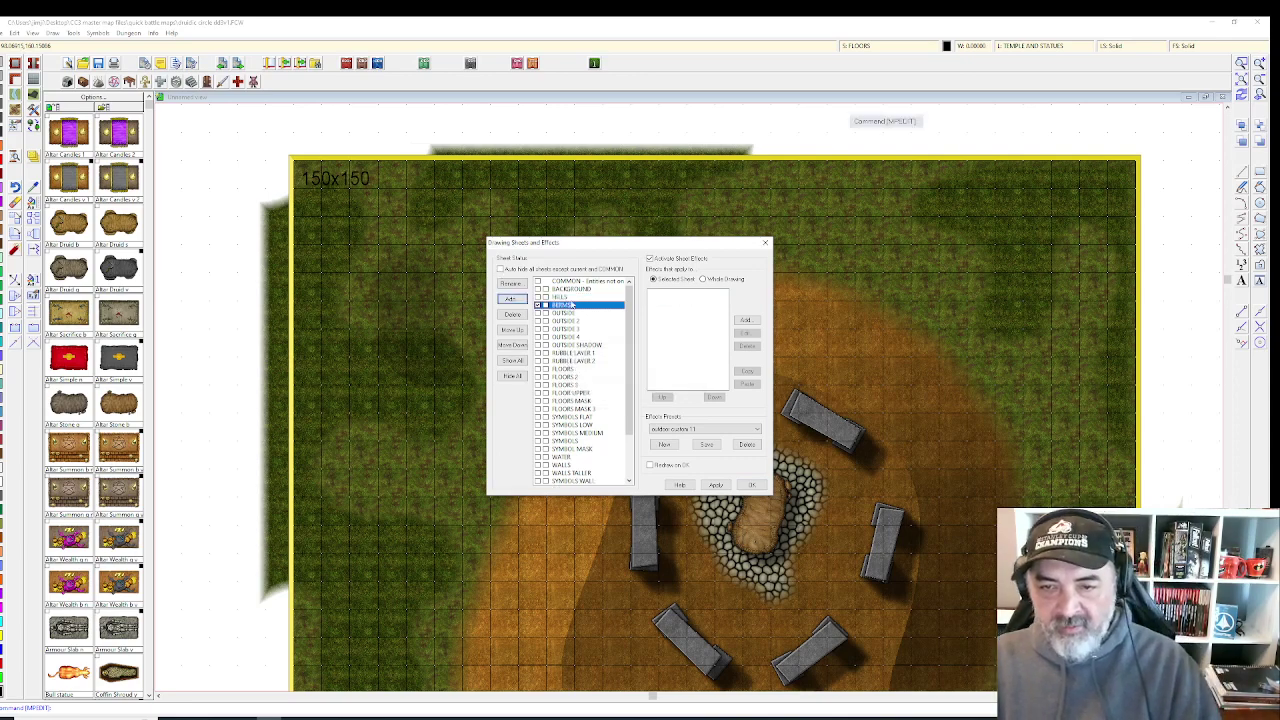
- Copy the Bevel, Lighted and Edge Fade, Inner effects from the HILLS sheet to the BERMS sheet
drag(706, 296, 682, 309)
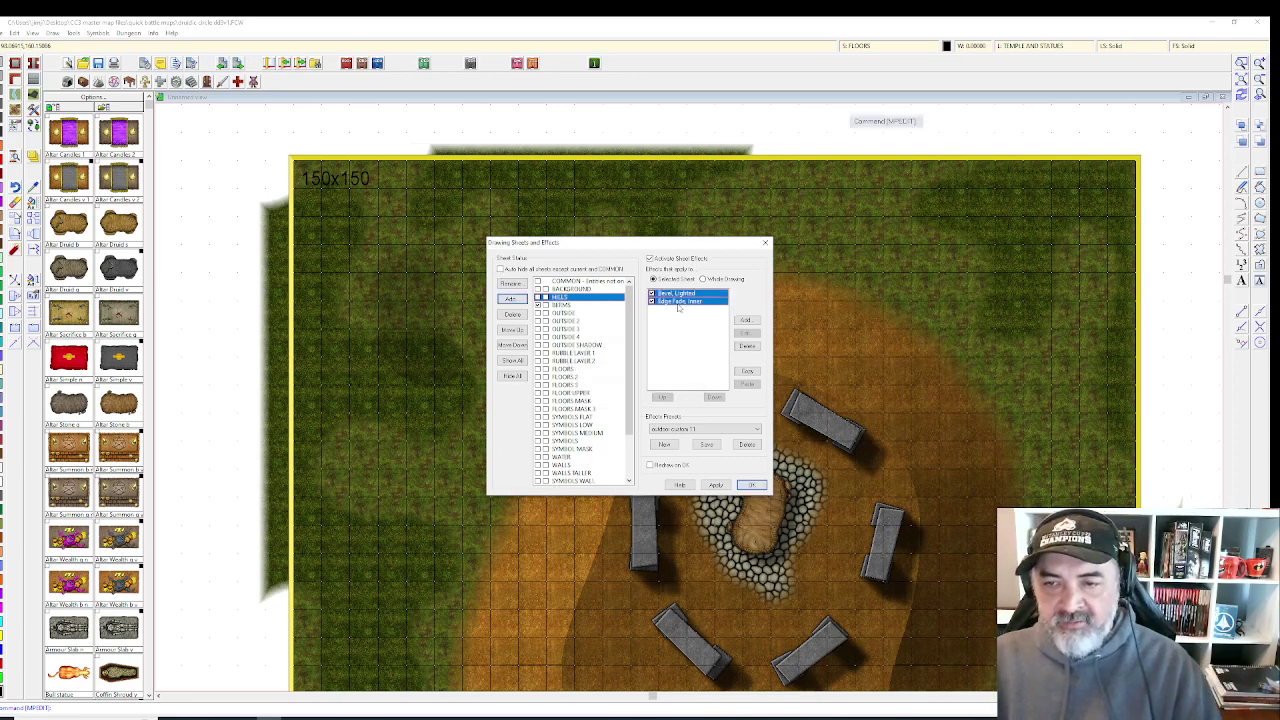
click(747, 371)
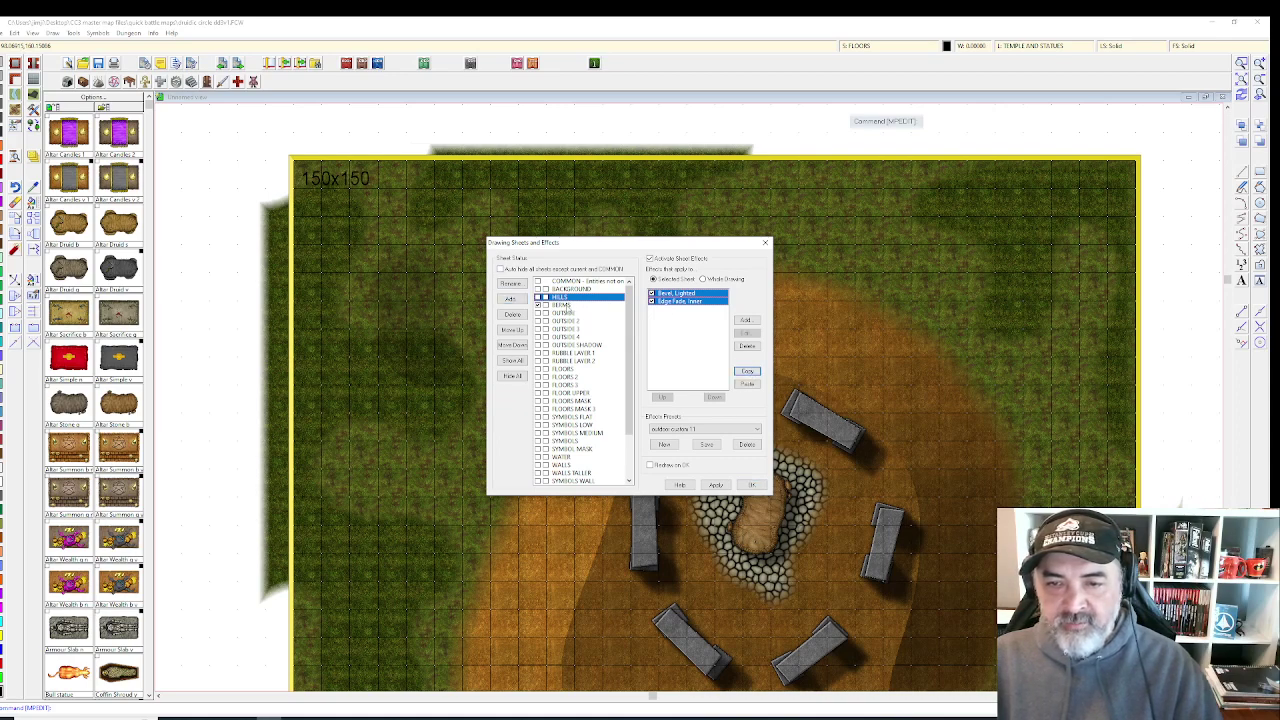
click(564, 305)
click(743, 383)
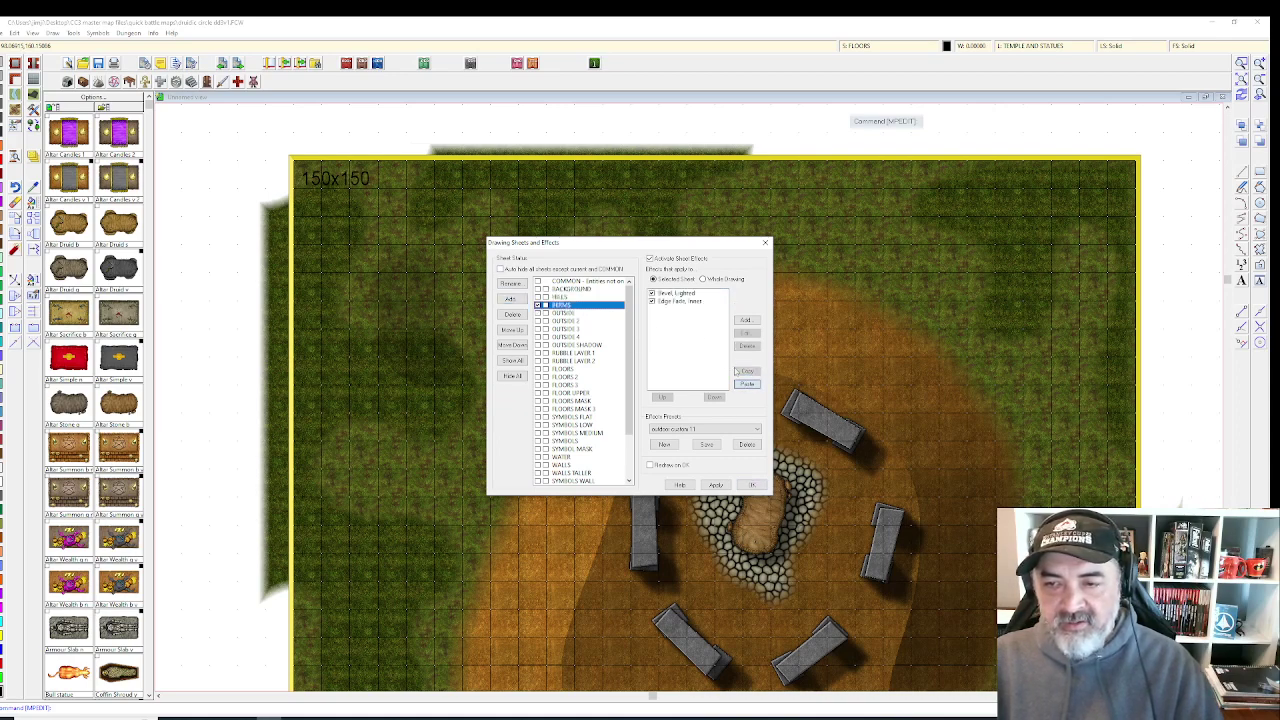
- Adjust the bevel size of the BERMS sheet's Bevel, Lighted effect and apply the sheet settings
double_click(677, 293)
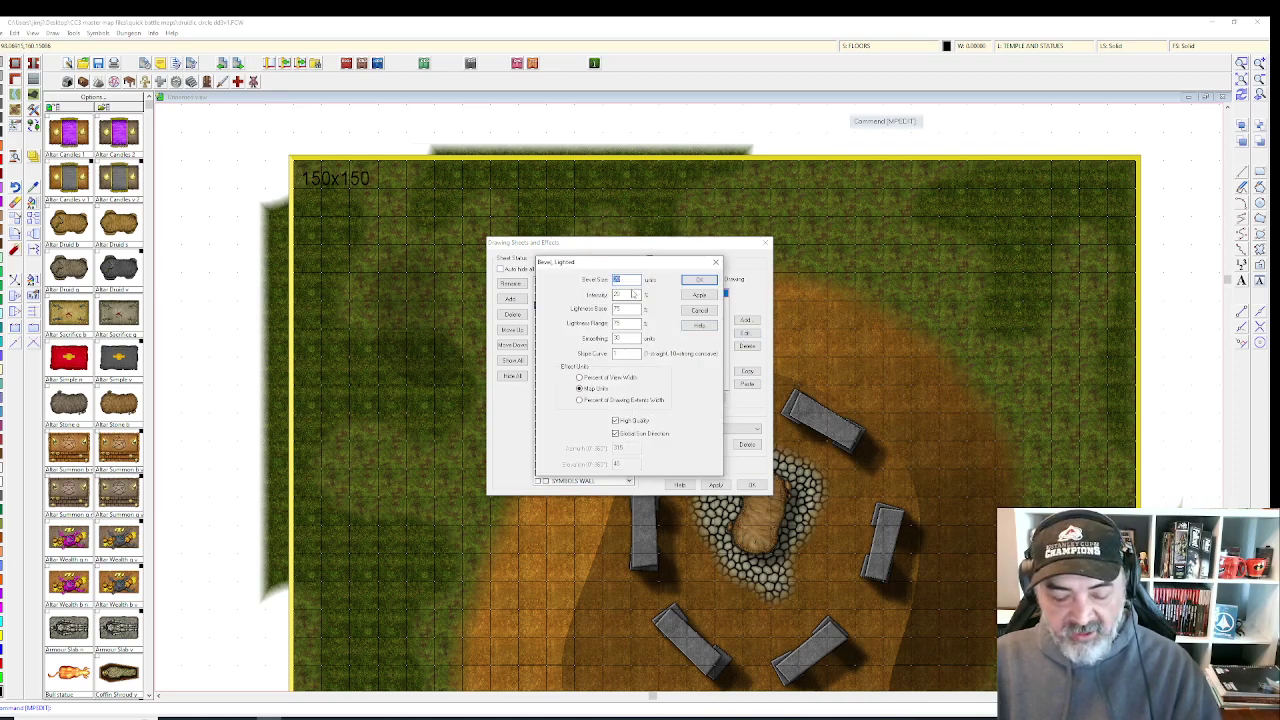
click(698, 296)
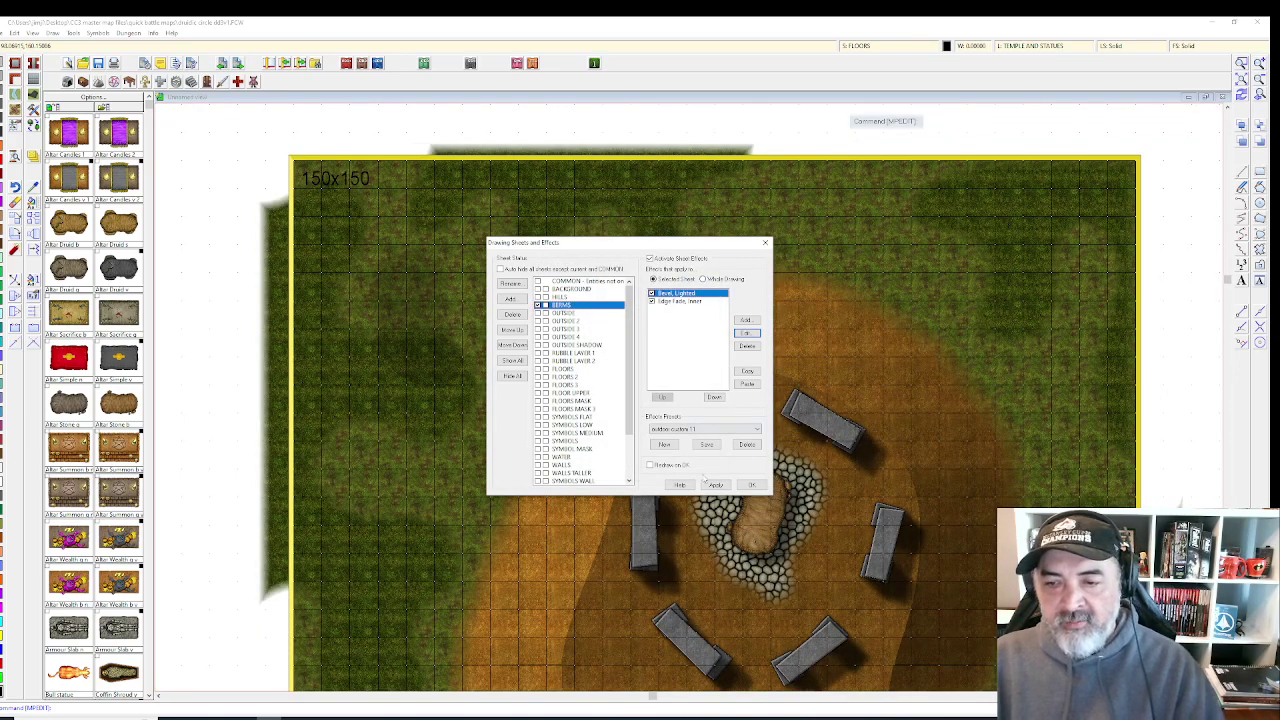
click(749, 484)
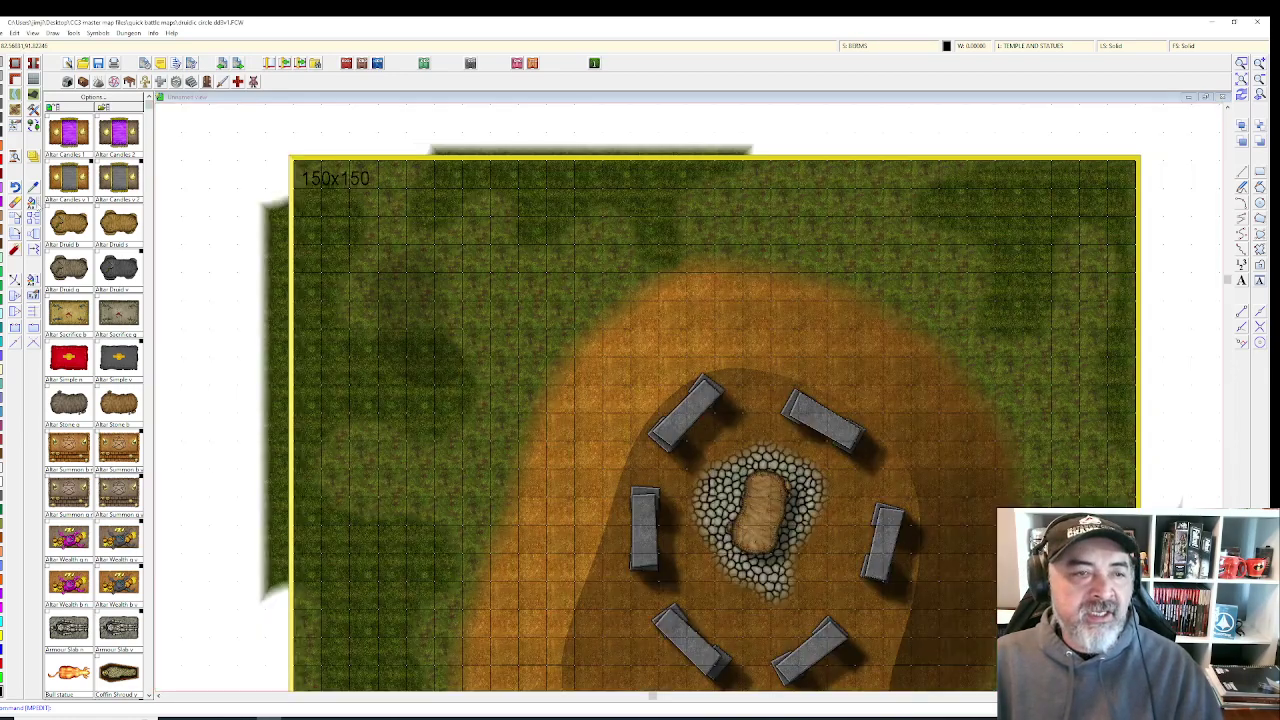
- Move the solid-filled patch near the map's upper-left corner to the BERMS sheet
click(35, 202)
click(423, 267)
right_click(417, 309)
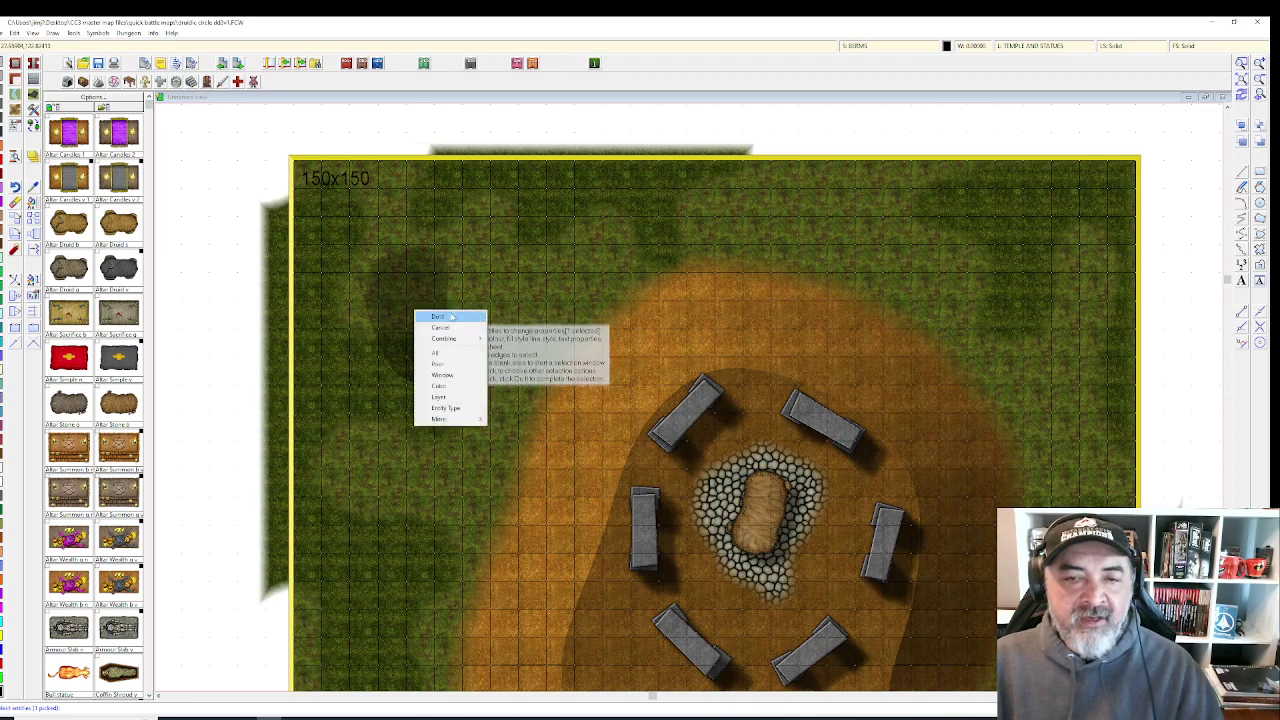
click(432, 322)
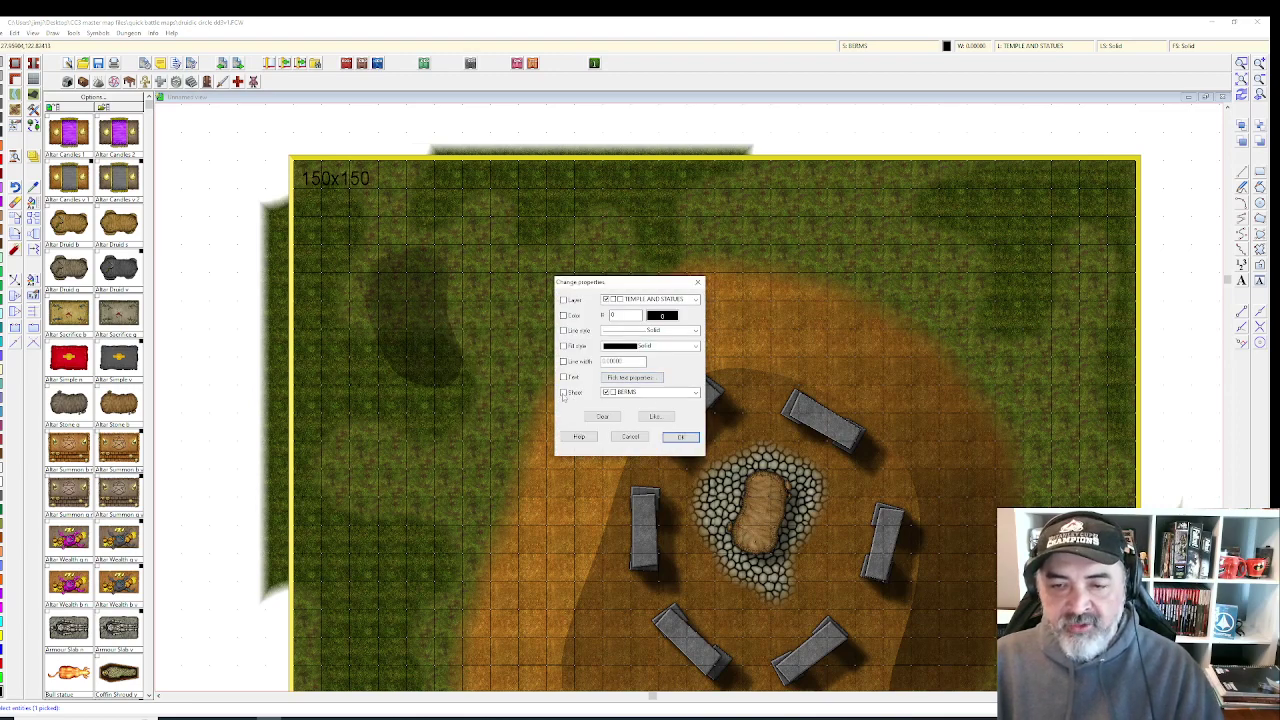
click(679, 437)
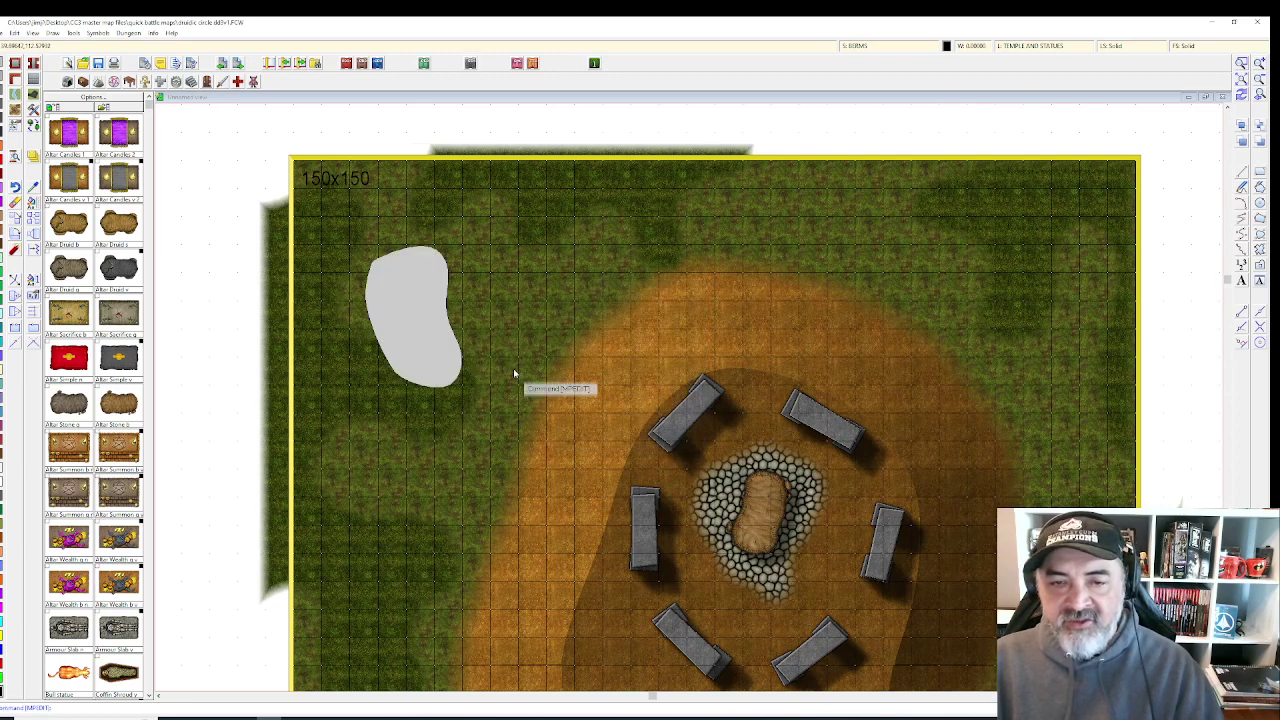
scroll(504, 368, up, 1)
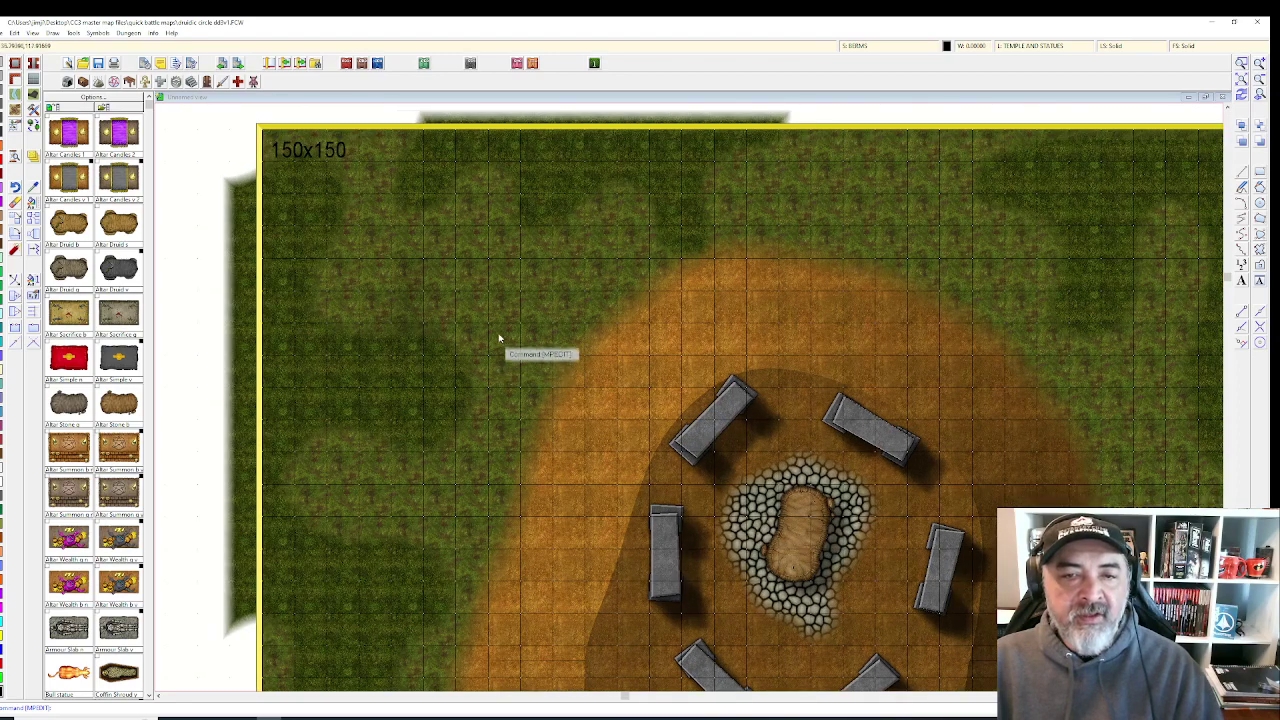
- Set the BERMS sheet's Bevel, Lighted effect to bevel size 10, intensity 50%, lightness range 50% and smoothing 5
click(868, 46)
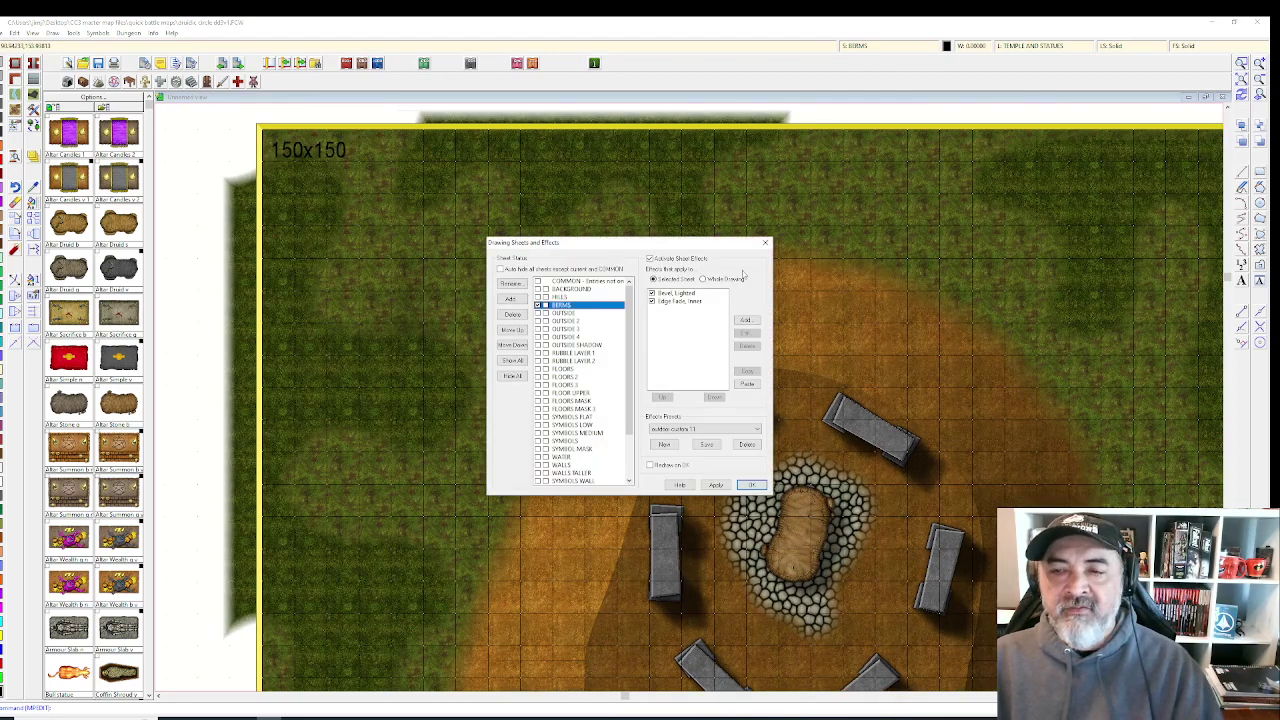
click(680, 292)
click(746, 332)
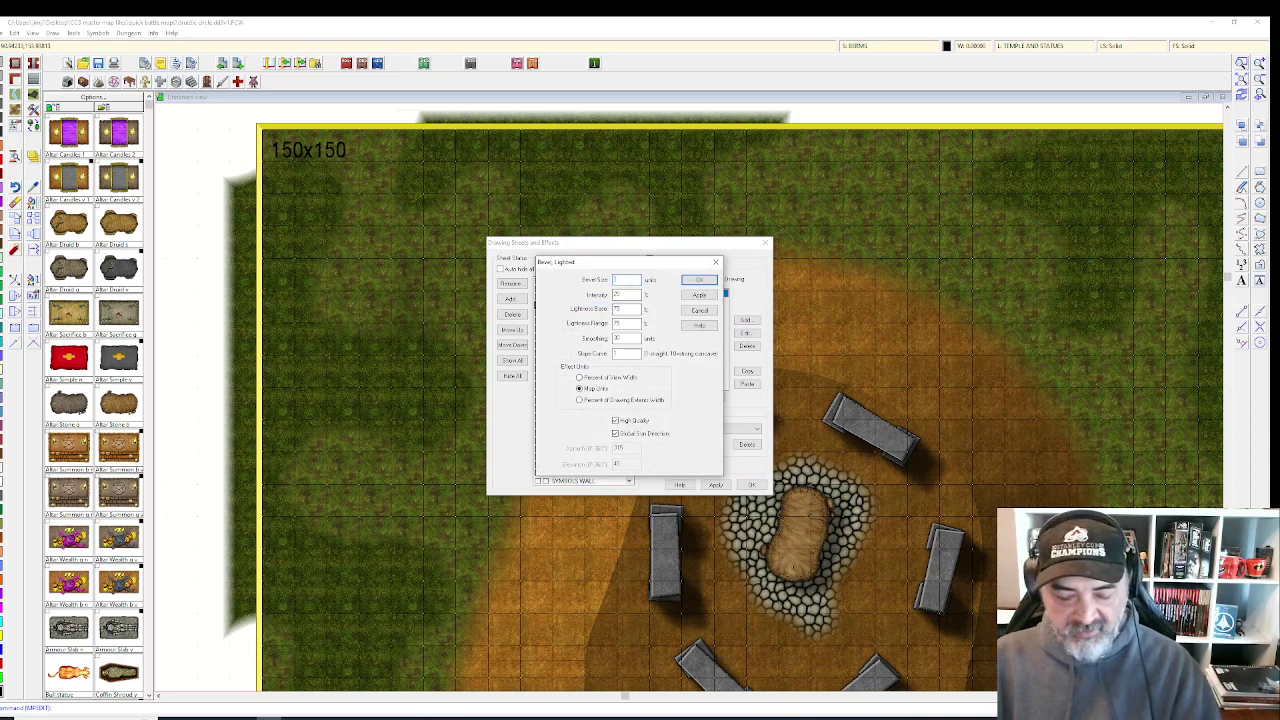
text(0)
key(BackSpace)
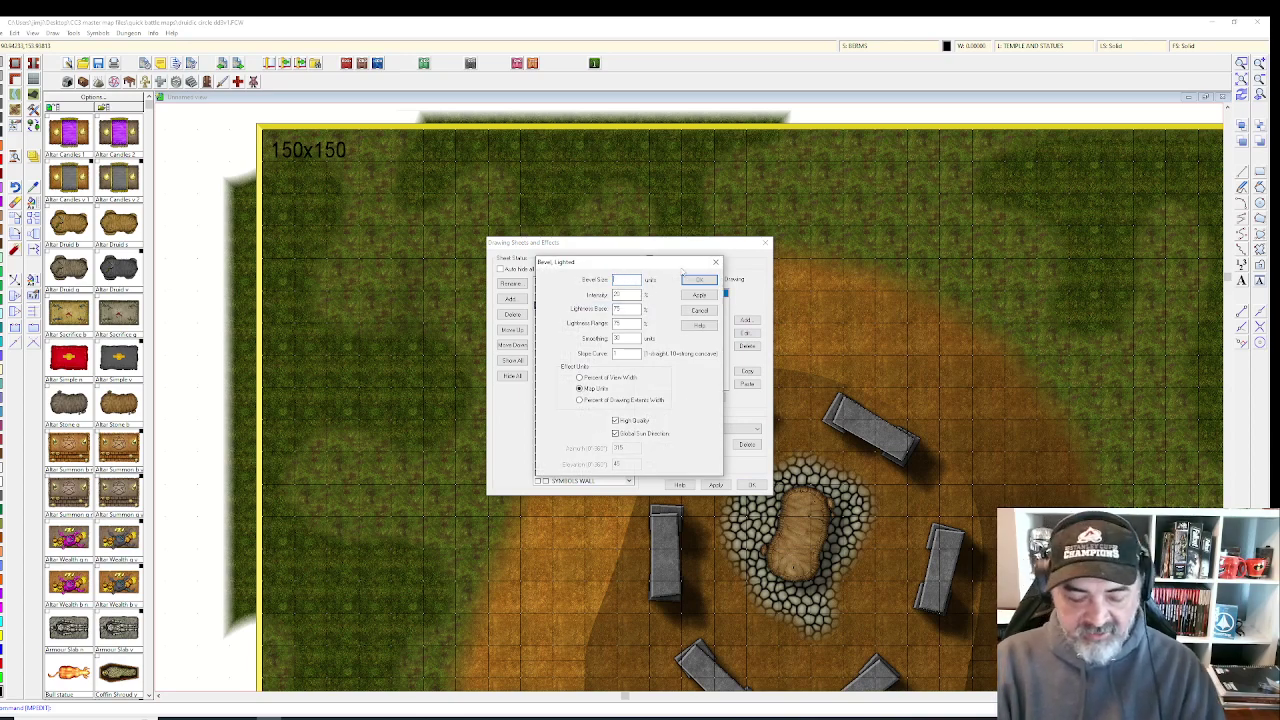
text(1)
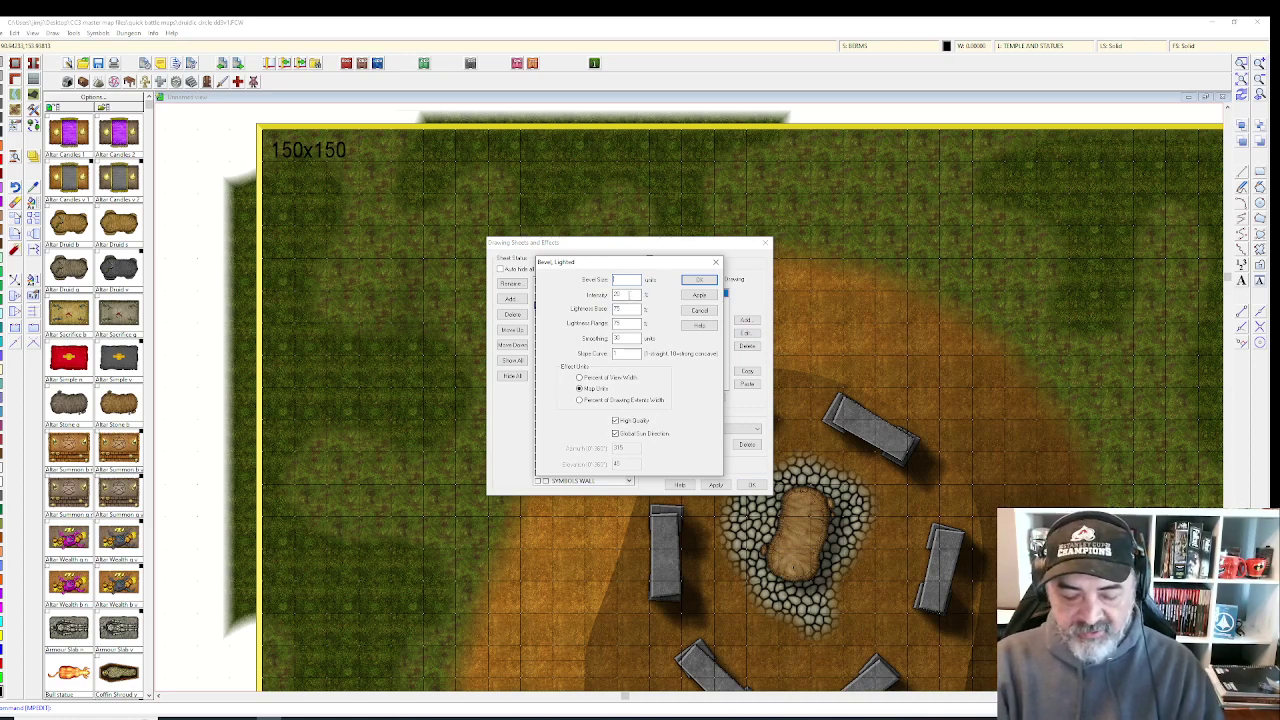
text(10)
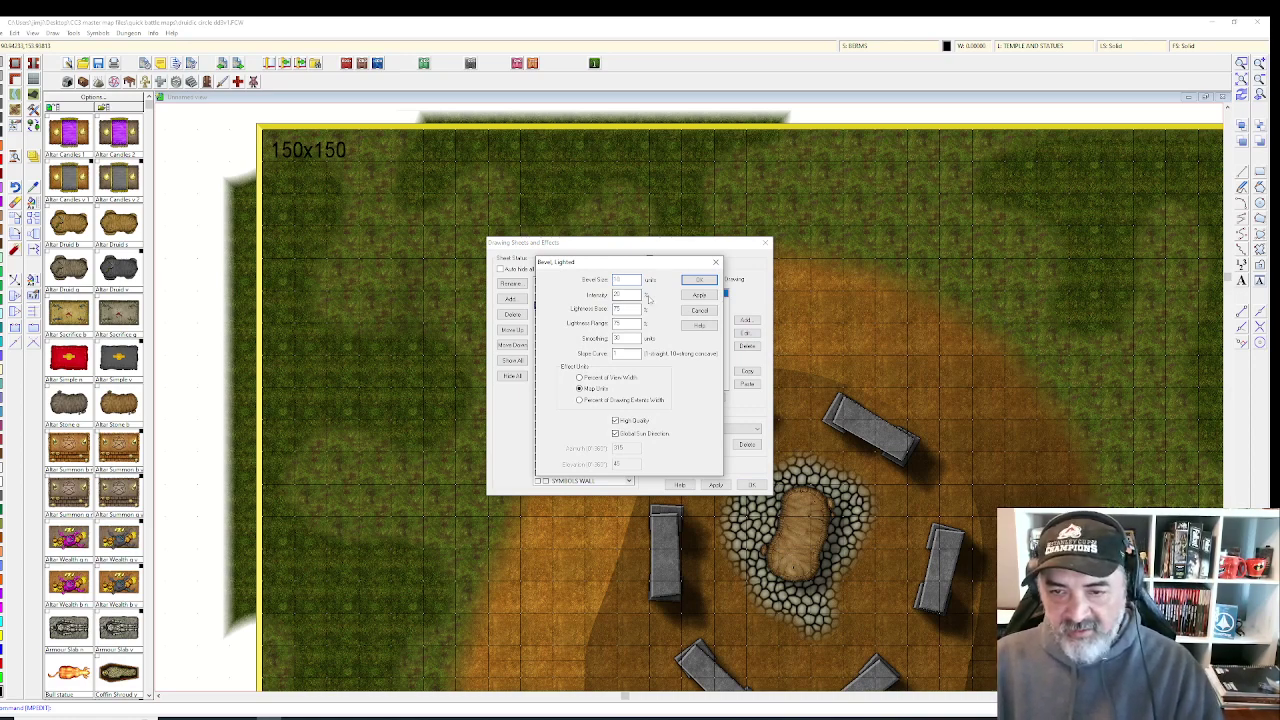
key(BackSpace)
key(BackSpace)
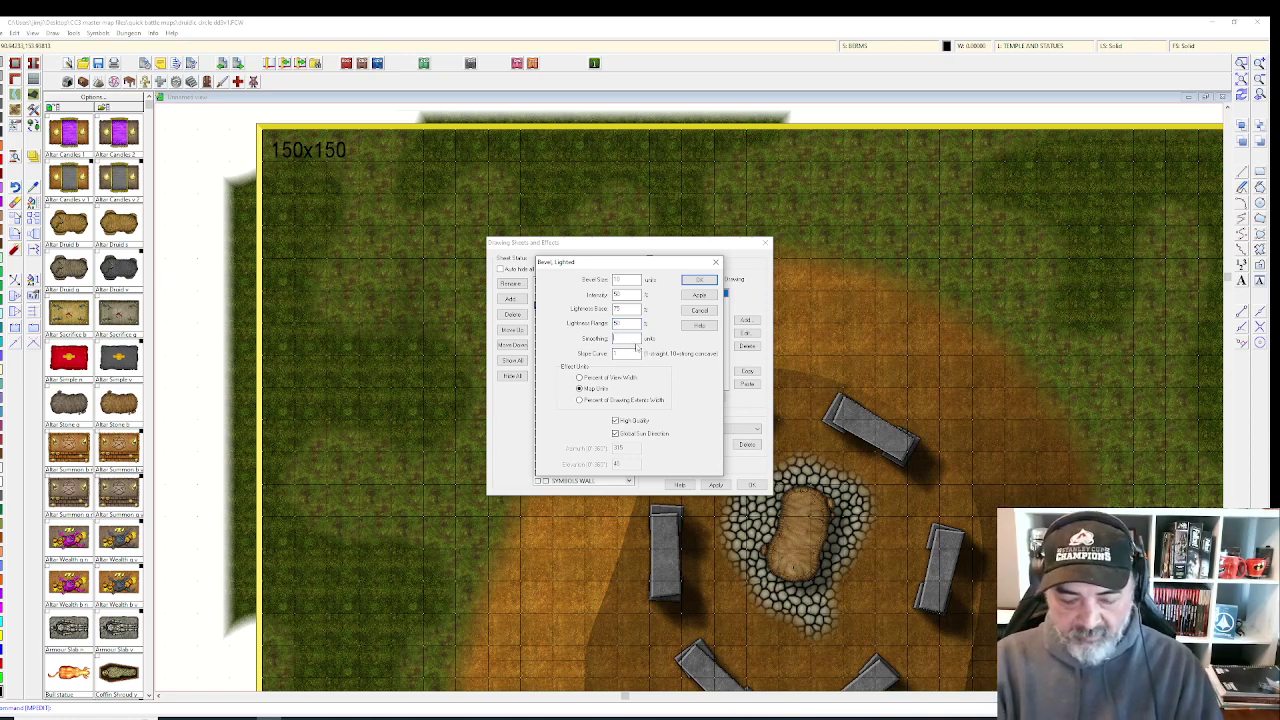
click(700, 295)
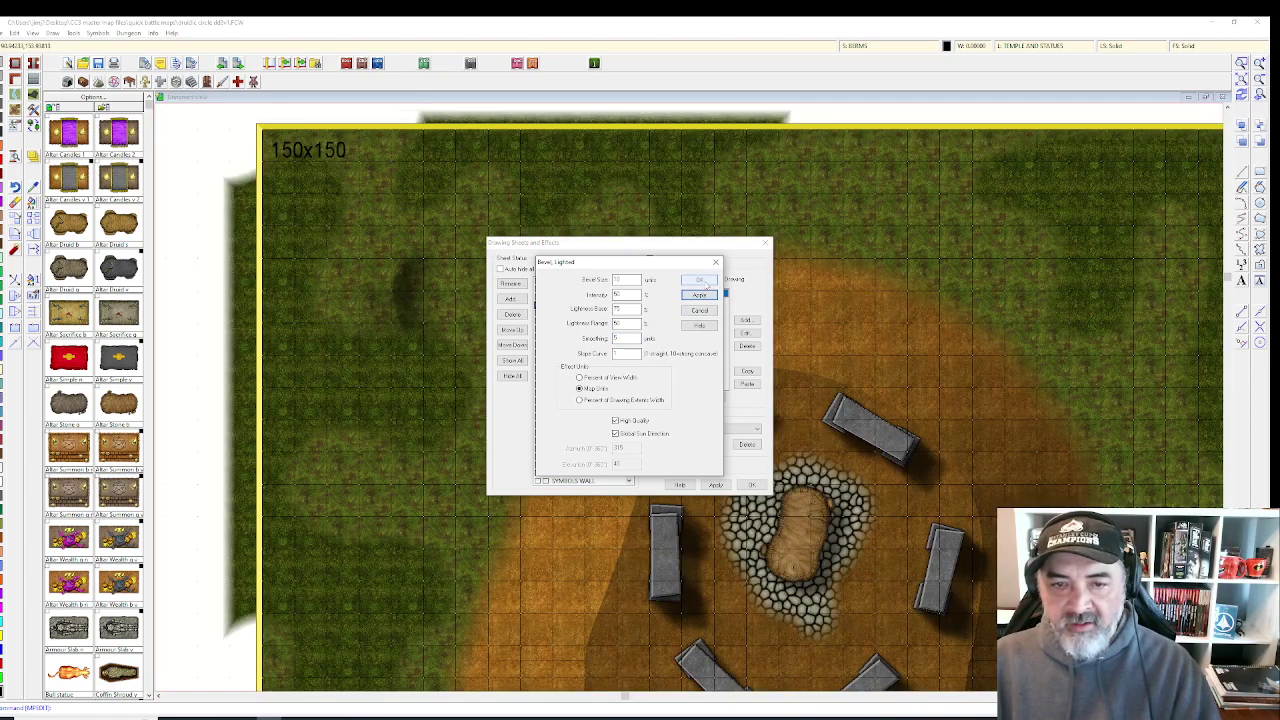
click(702, 280)
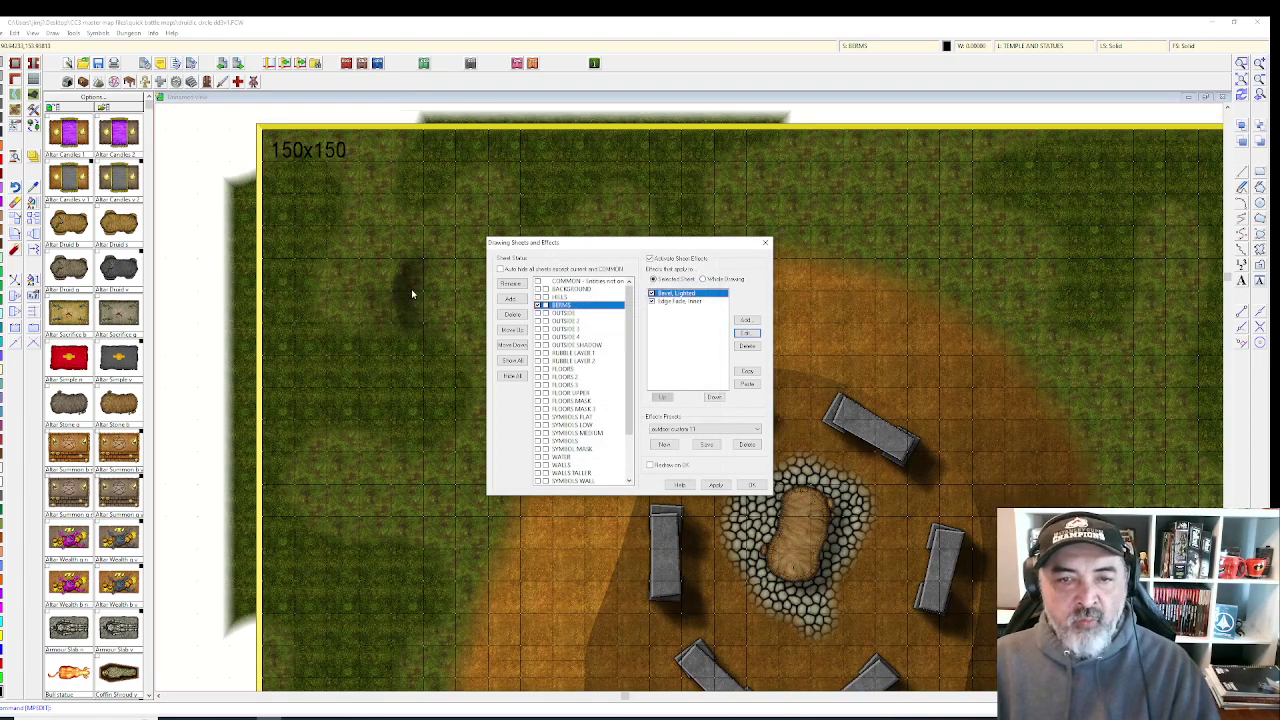
- Confirm the sheet settings and try to enlarge the berm patch near the map's upper-left corner
click(718, 487)
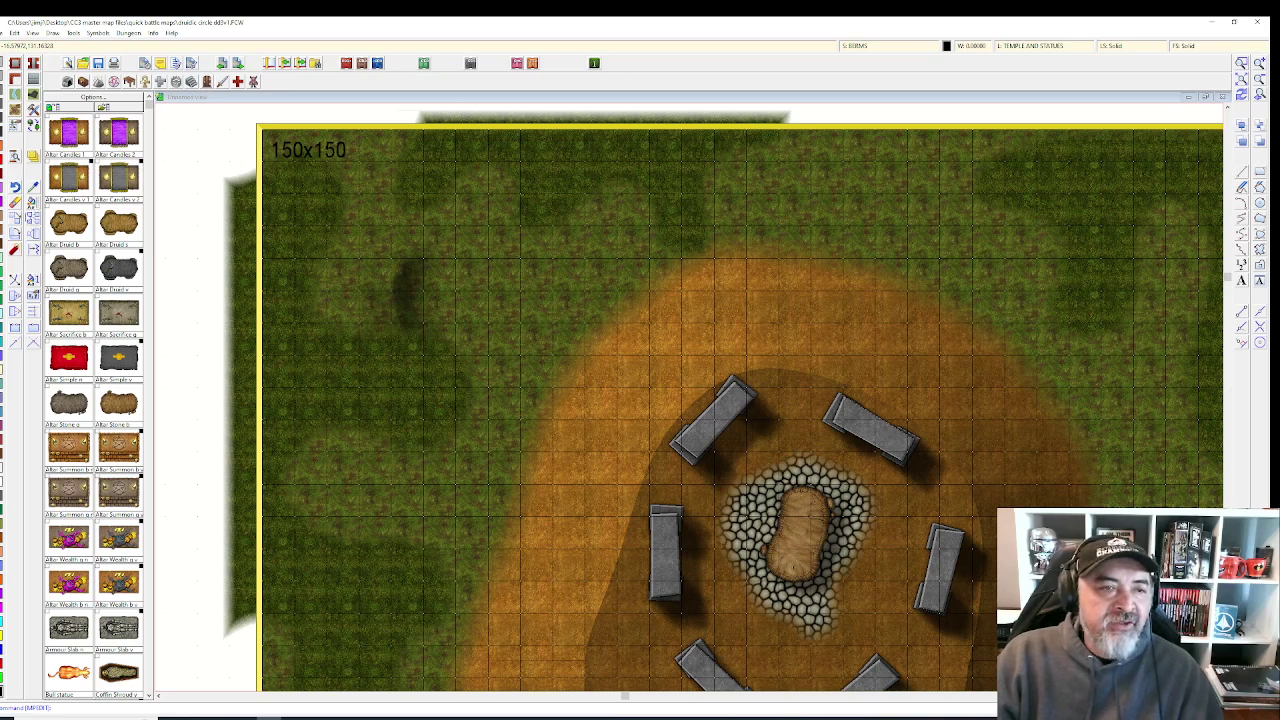
click(14, 218)
click(395, 254)
right_click(441, 275)
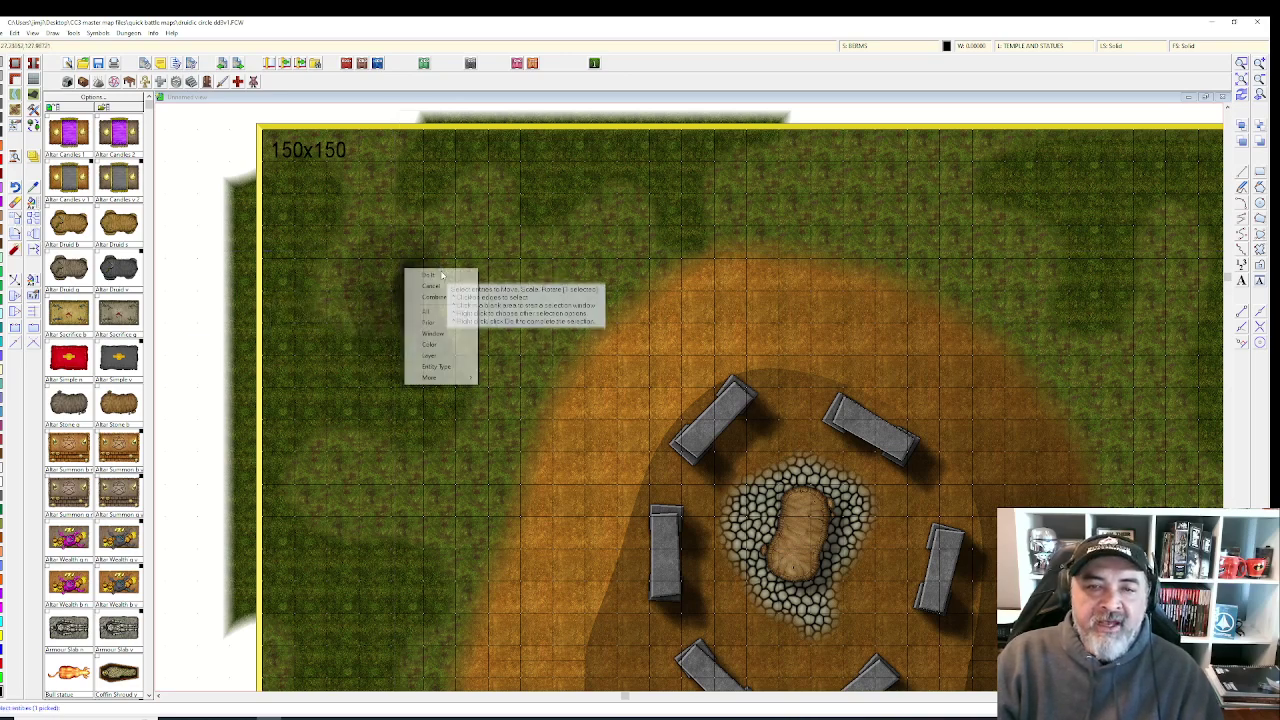
click(441, 274)
click(455, 276)
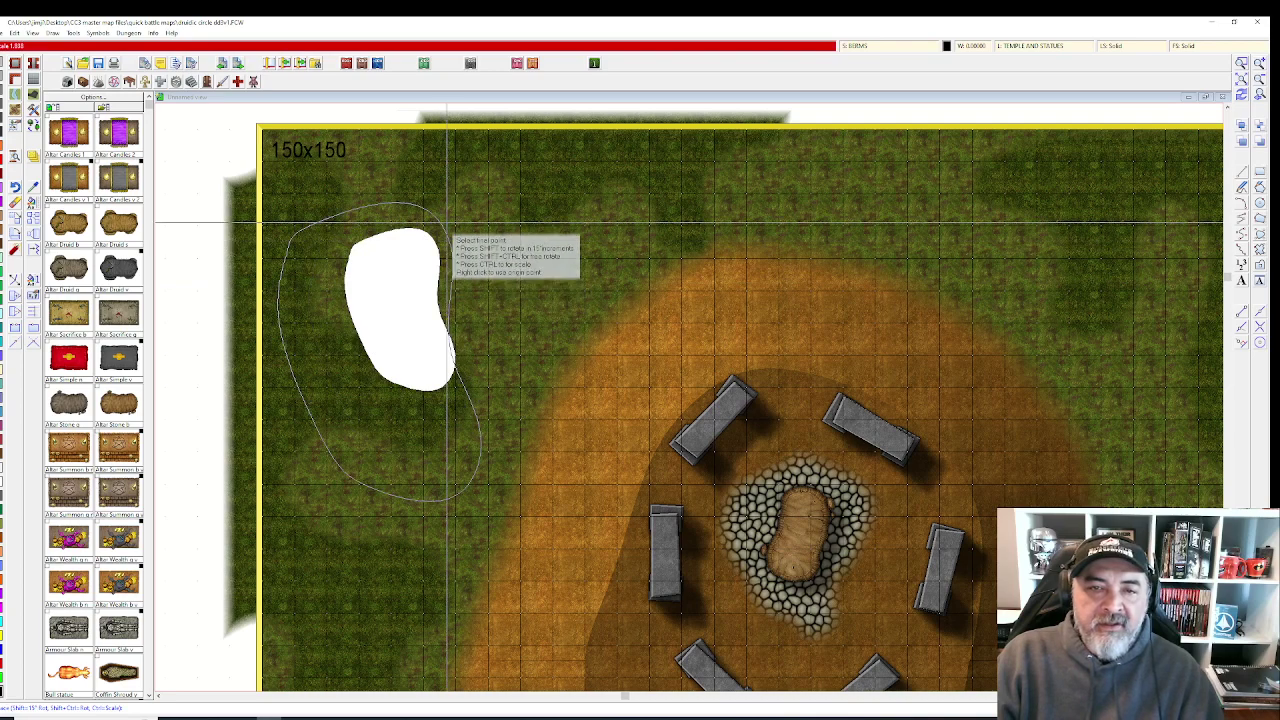
click(458, 251)
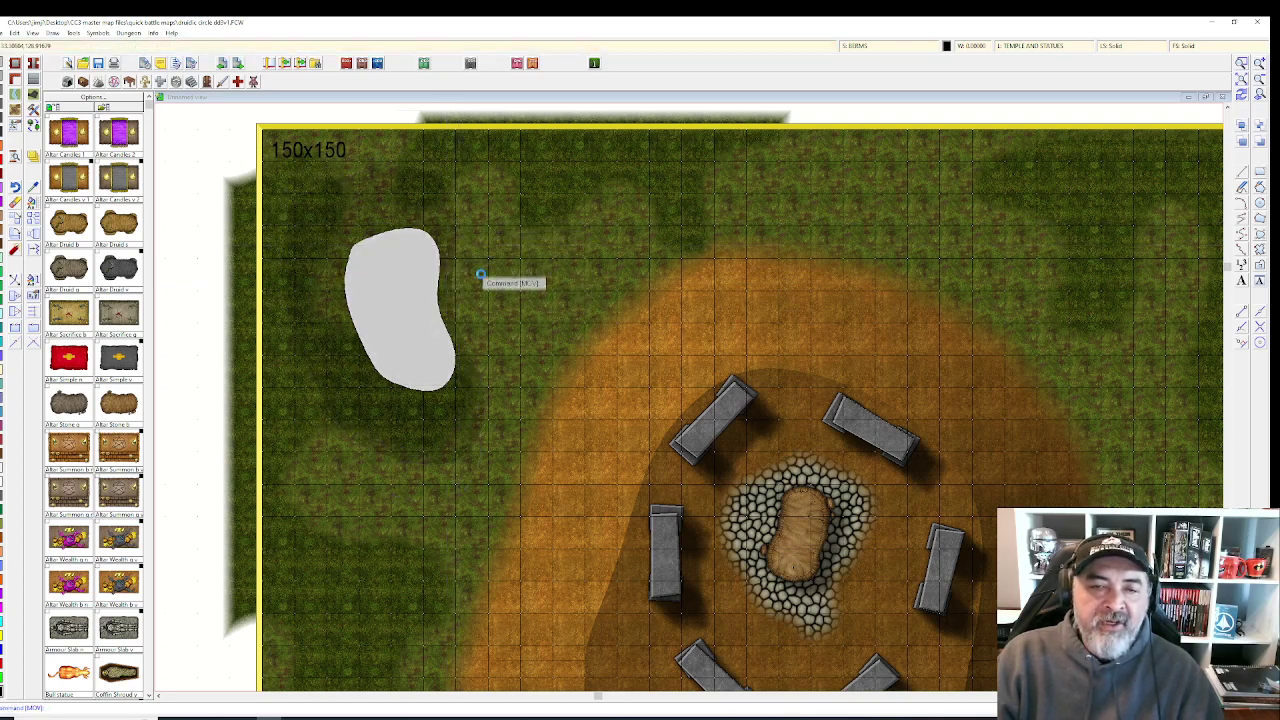
scroll(480, 274, up, 1)
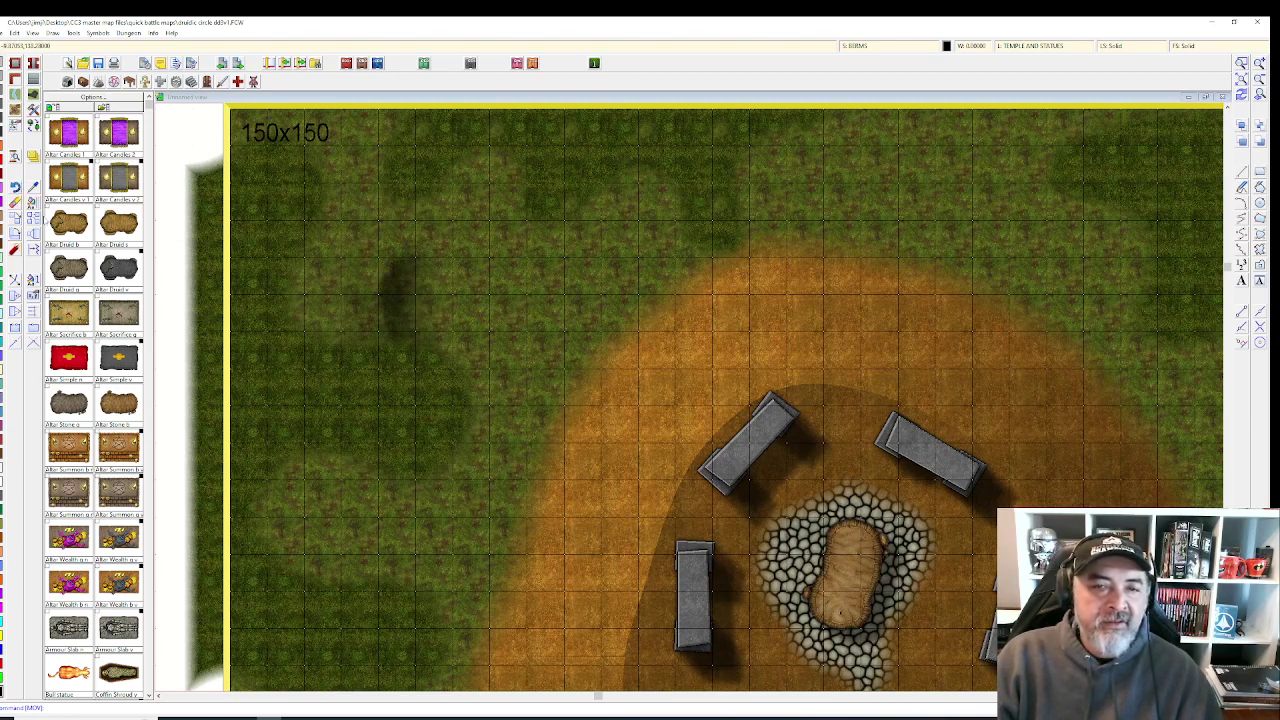
- Set the smoothing of the BERMS sheet's Bevel, Lighted effect to 3 map units and preview it
click(869, 50)
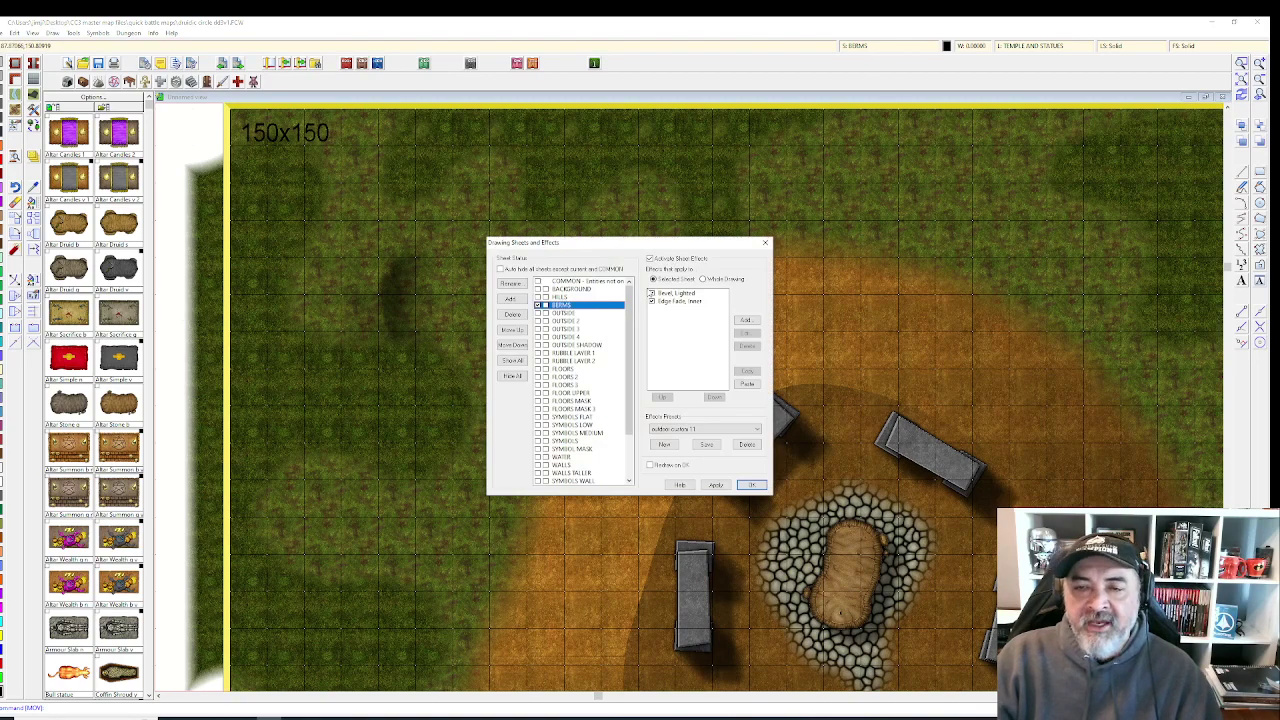
click(690, 293)
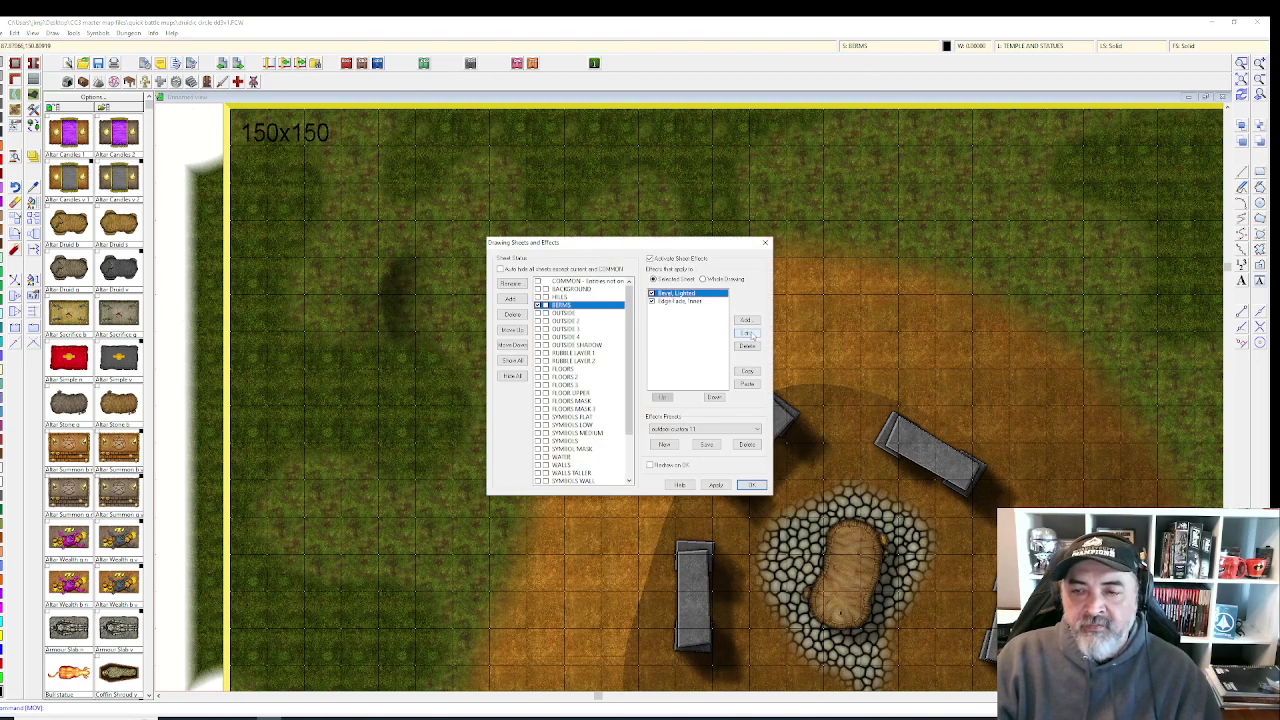
click(748, 333)
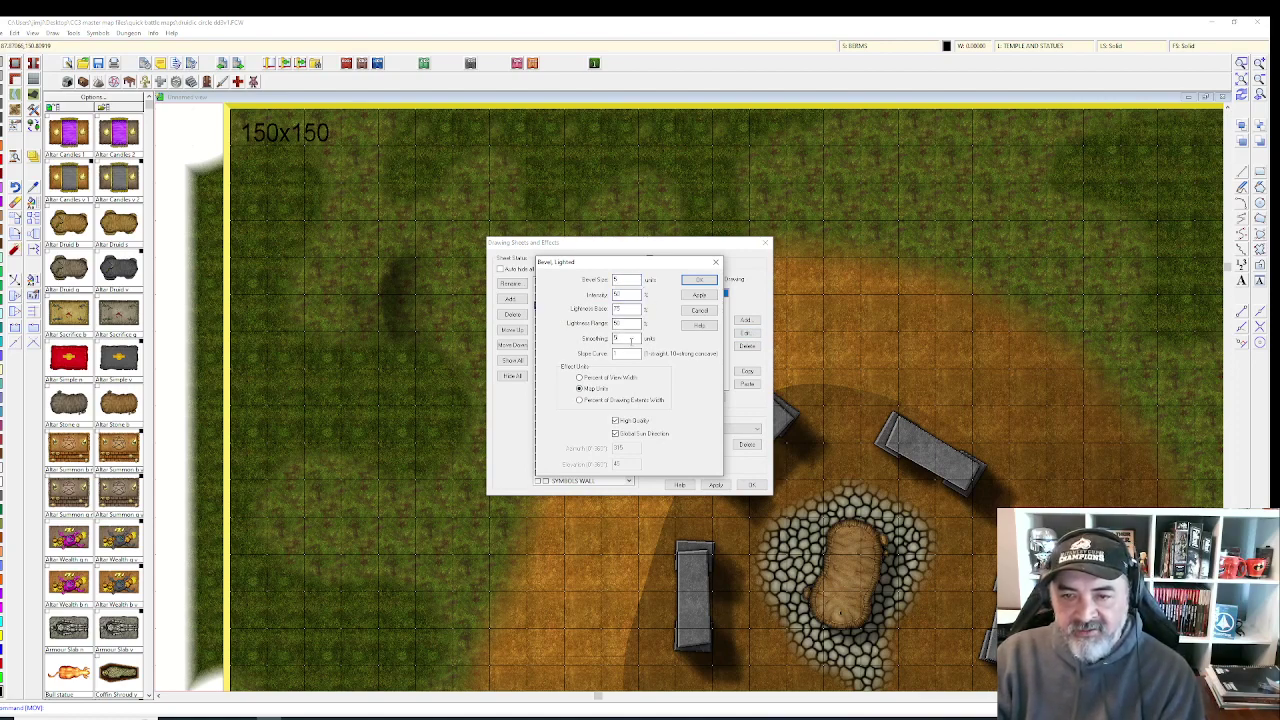
key(BackSpace)
text(3)
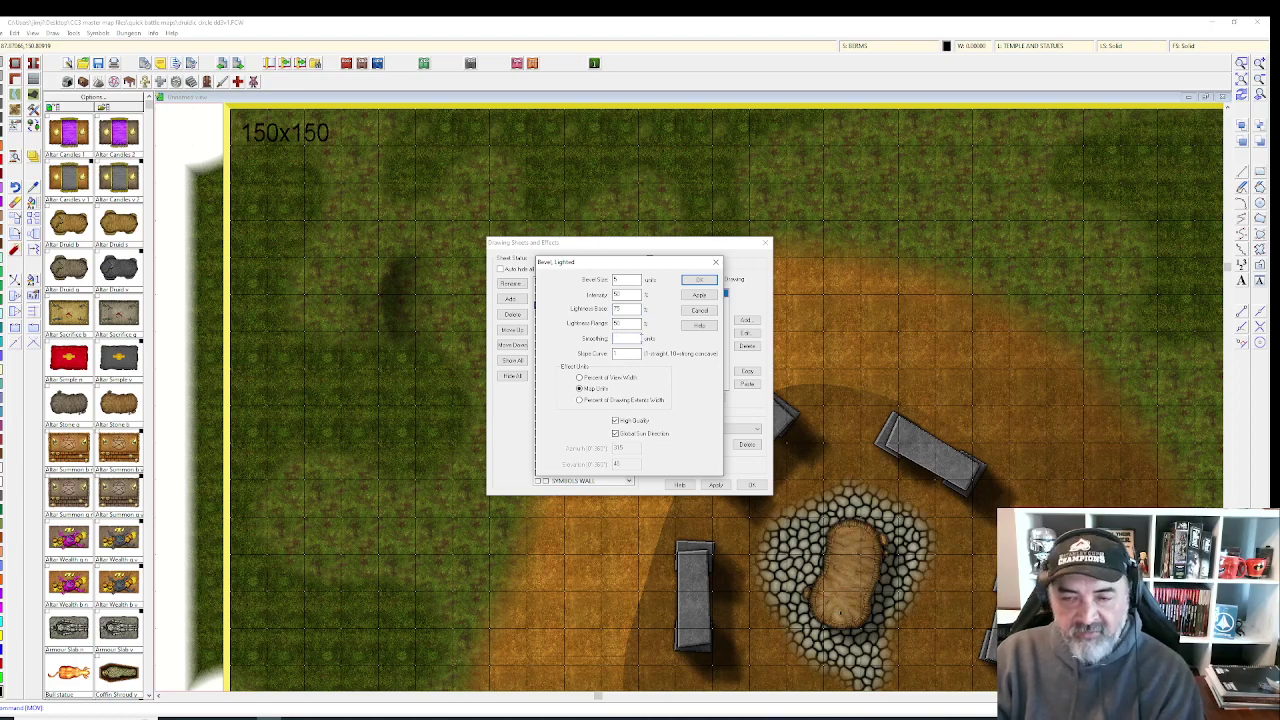
click(697, 293)
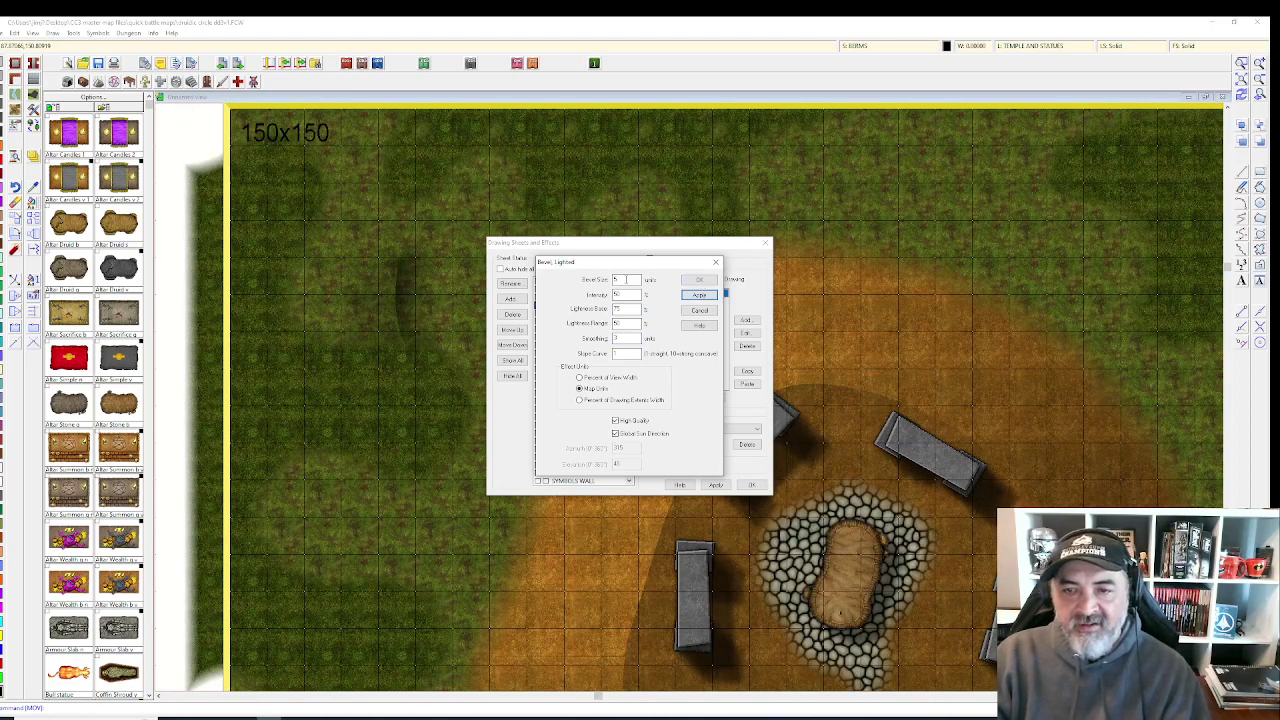
- Try a bevel size of 20 map units for the BERMS sheet's Bevel, Lighted effect
drag(626, 279, 590, 295)
text(20)
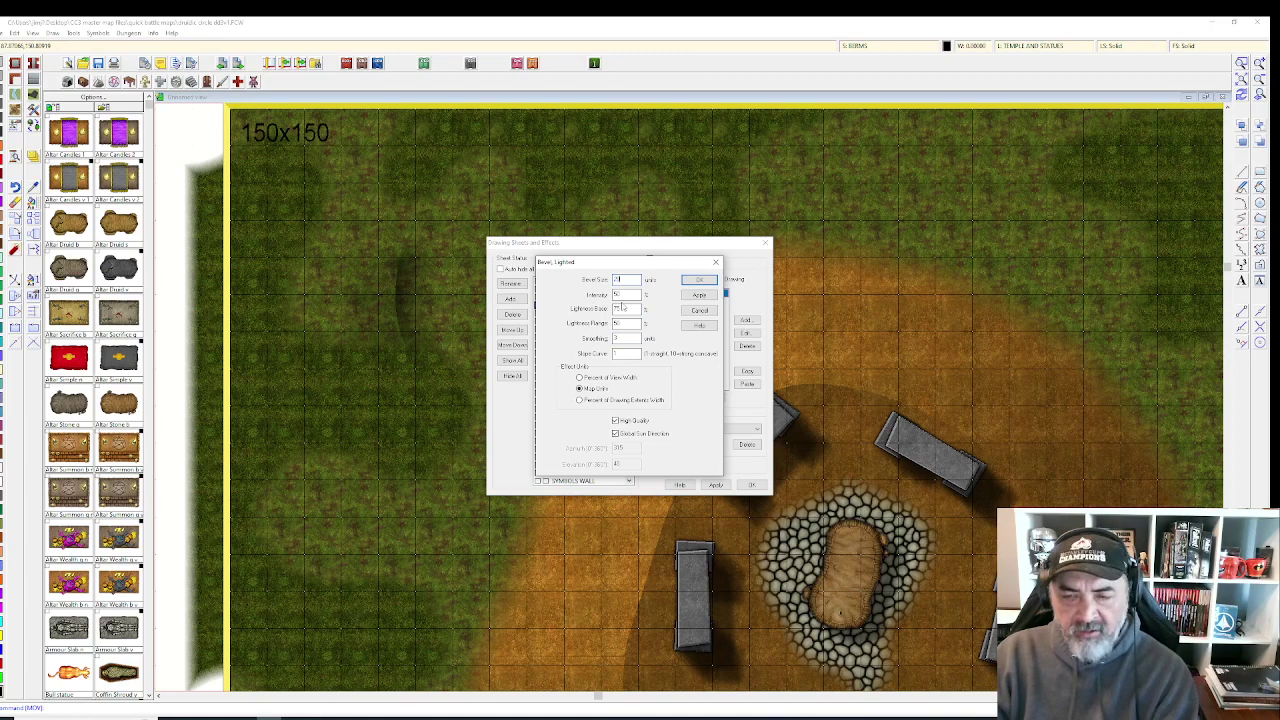
click(699, 295)
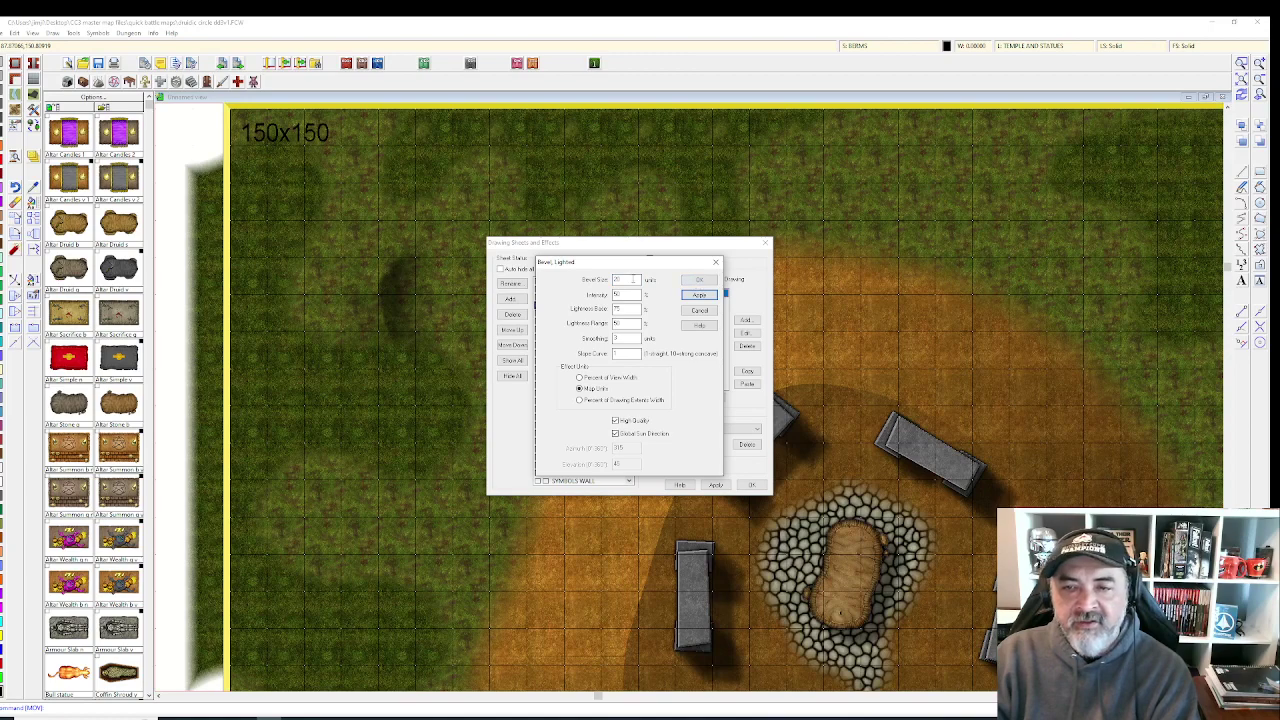
- Set the BERMS sheet's bevel size to 50 map units and confirm the effect and sheet settings
double_click(632, 280)
text(50)
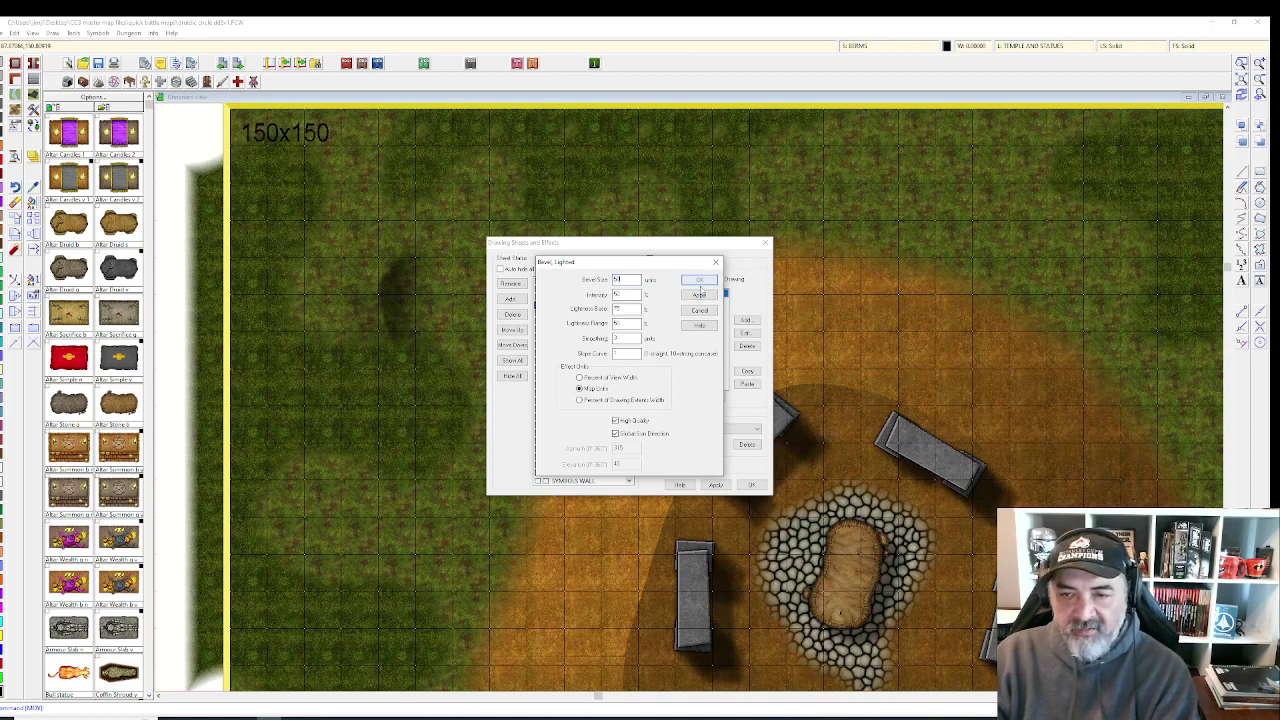
click(699, 293)
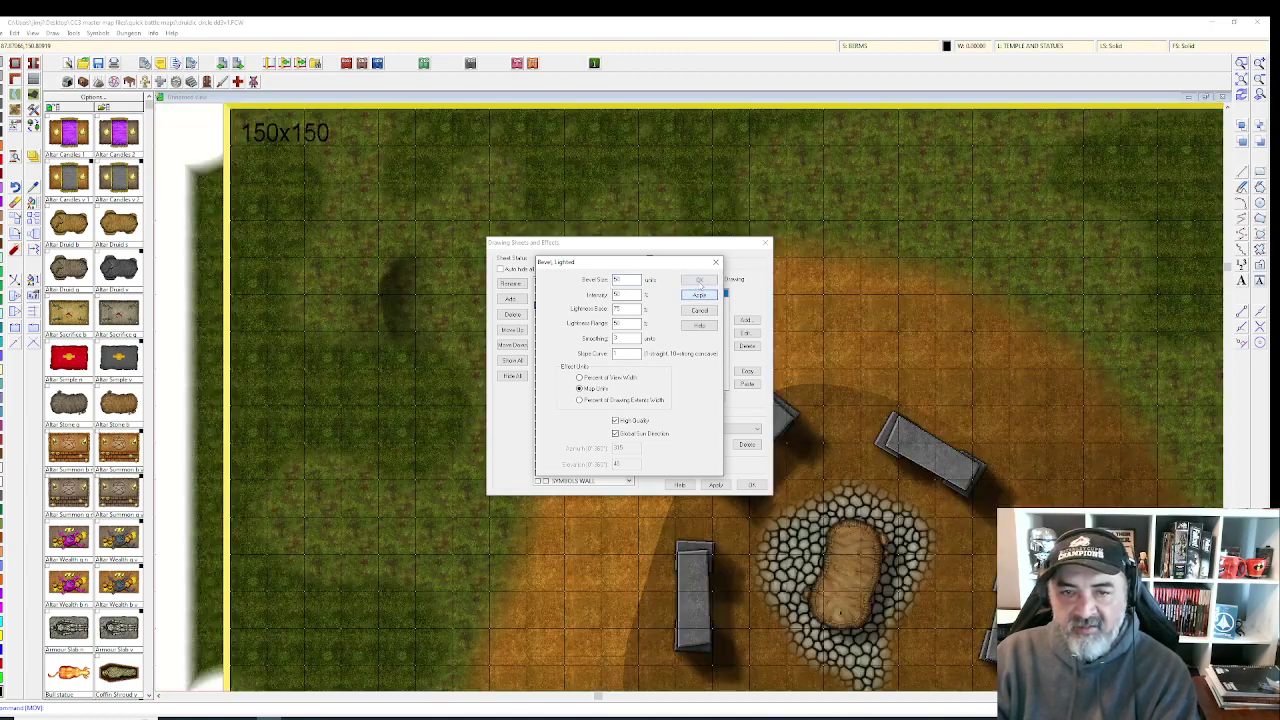
click(699, 280)
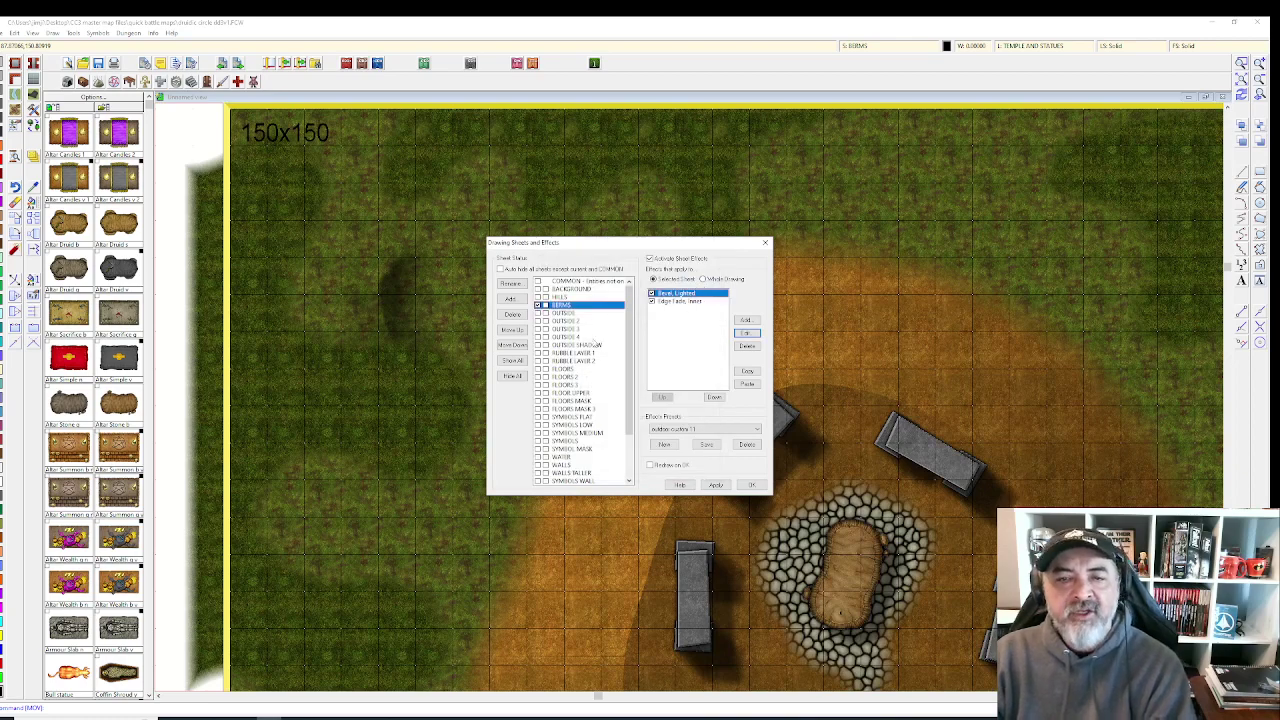
click(745, 484)
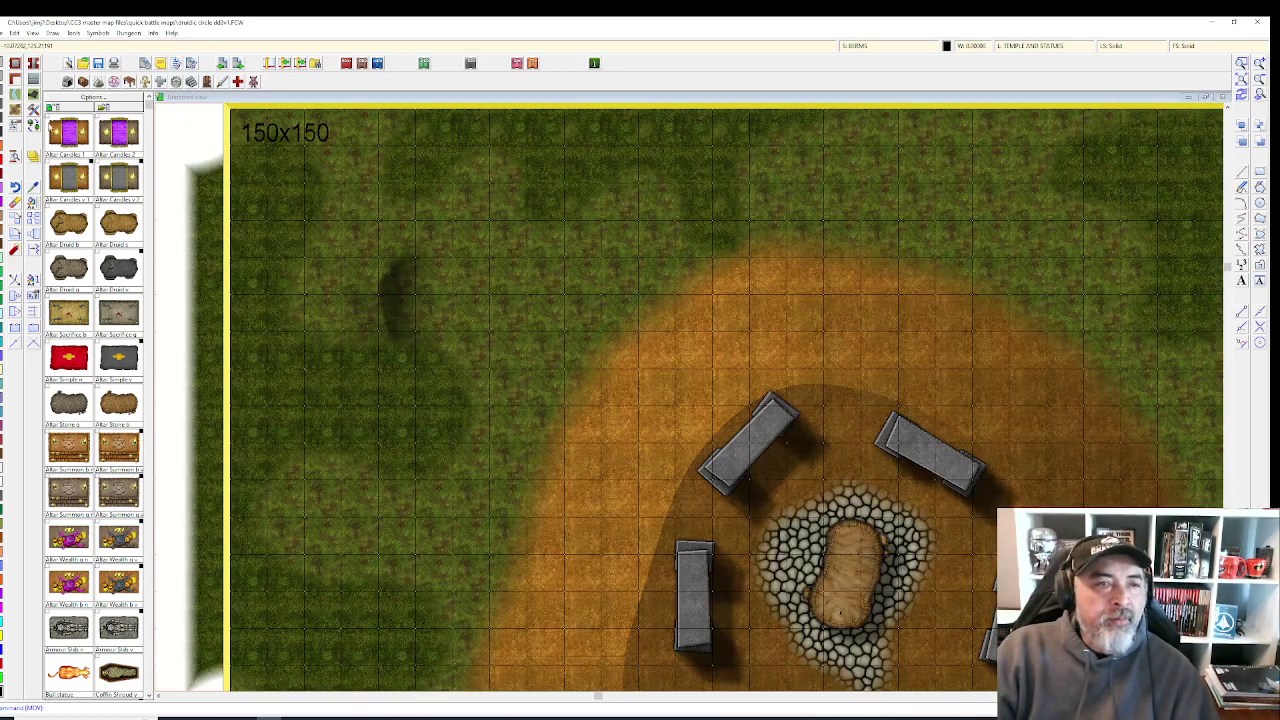
- Draw a smooth, irregular Dirt and Grass Bitmap patch on the grass west of the hill
click(16, 108)
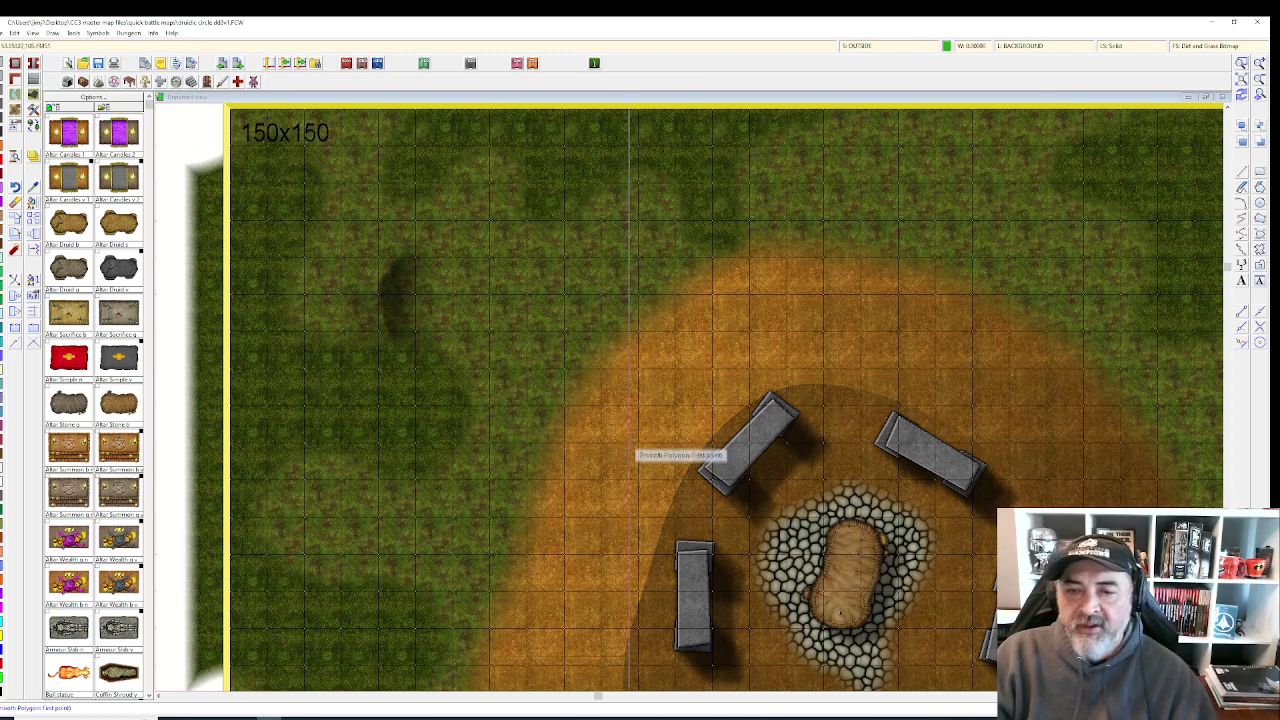
scroll(415, 493, down, 3)
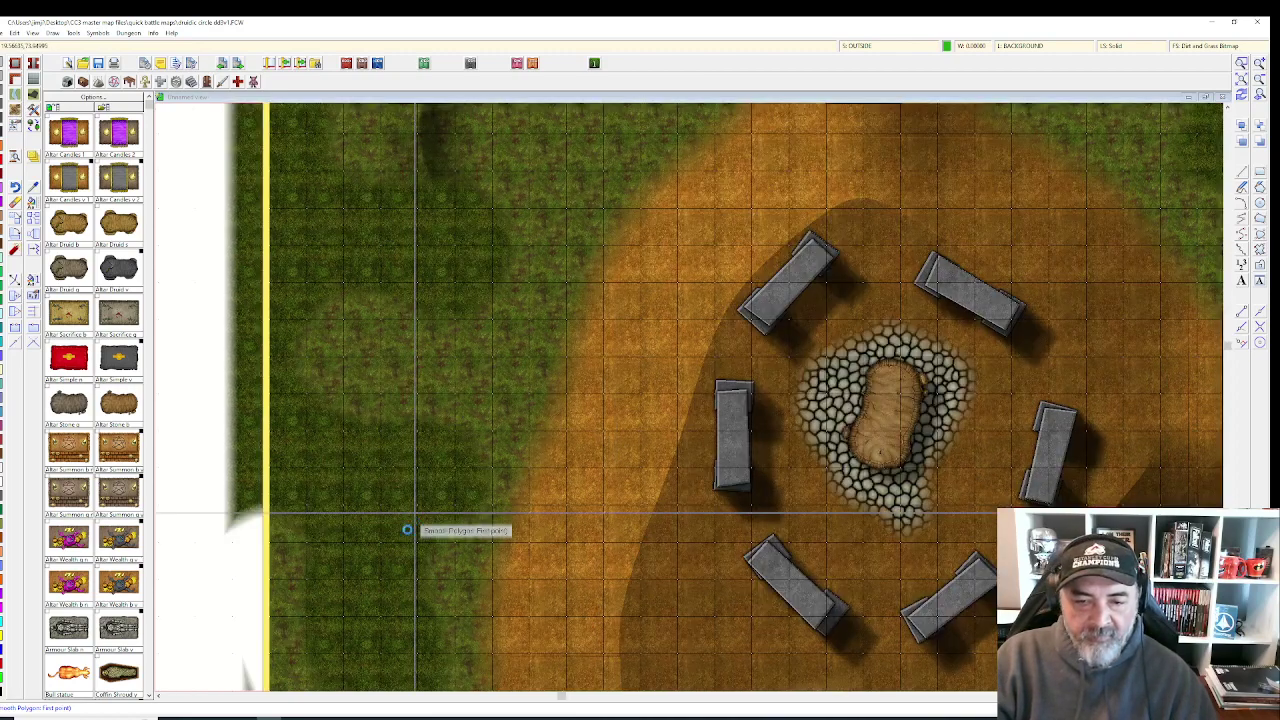
click(408, 471)
click(464, 414)
click(460, 353)
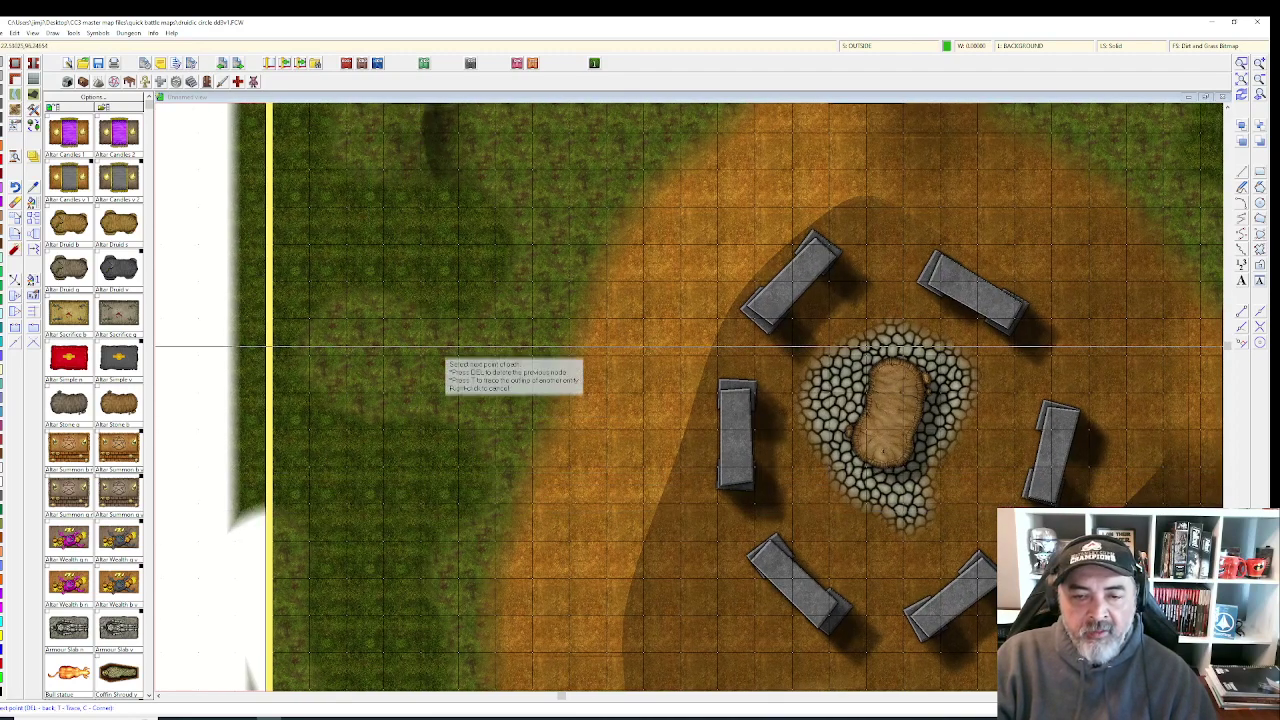
click(357, 345)
click(310, 405)
click(330, 498)
click(332, 540)
click(405, 541)
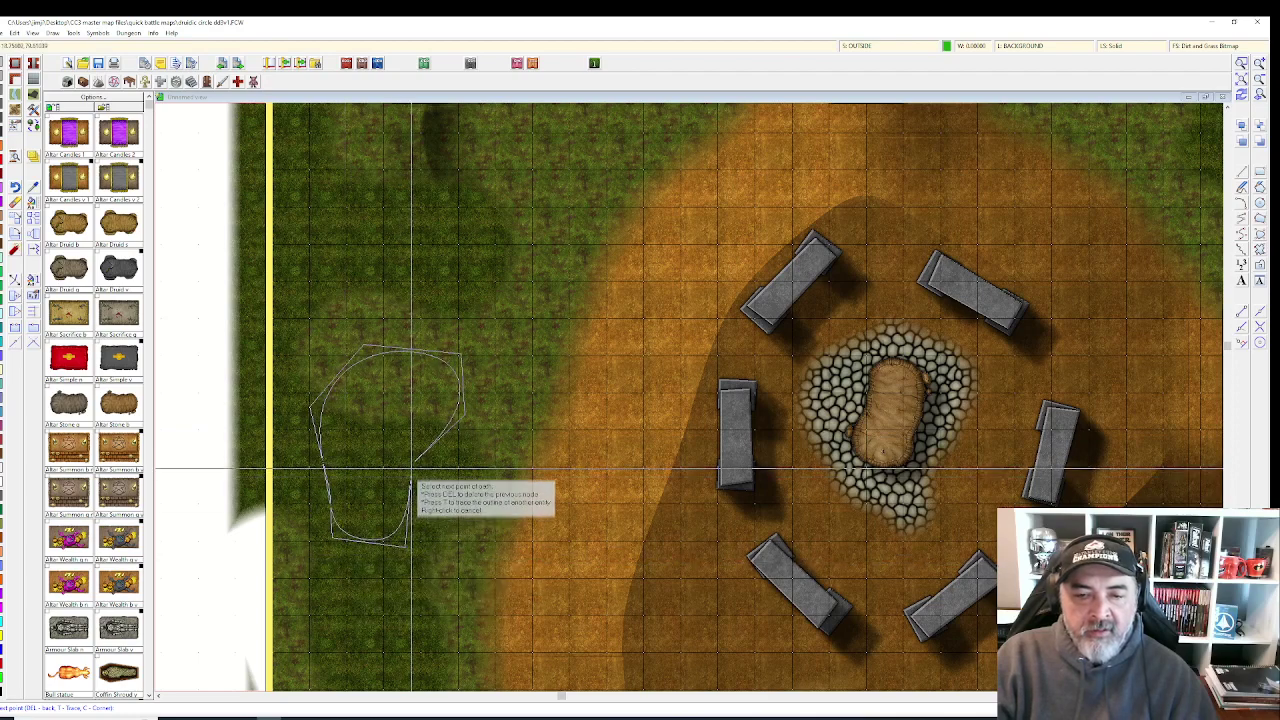
right_click(400, 466)
key(Escape)
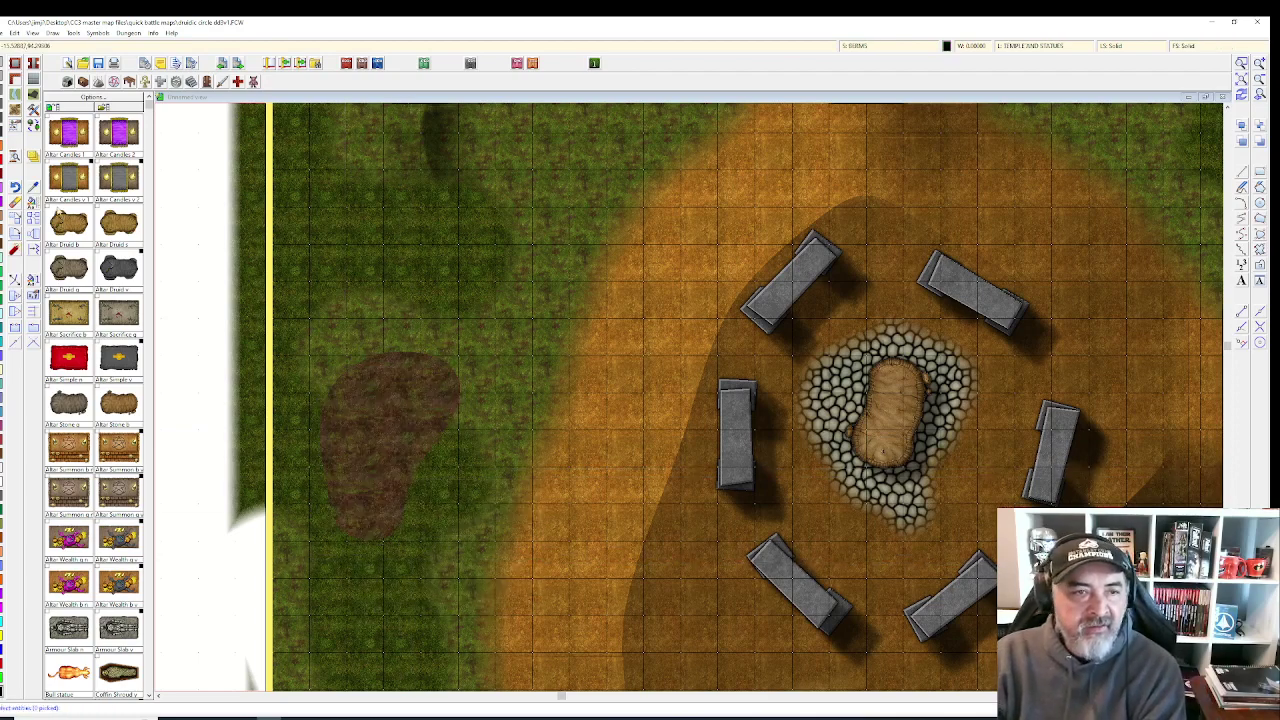
- Move the new dirt patch west of the hill to the BERMS sheet and change its fill to solid 20 Bitmap
click(433, 388)
right_click(441, 379)
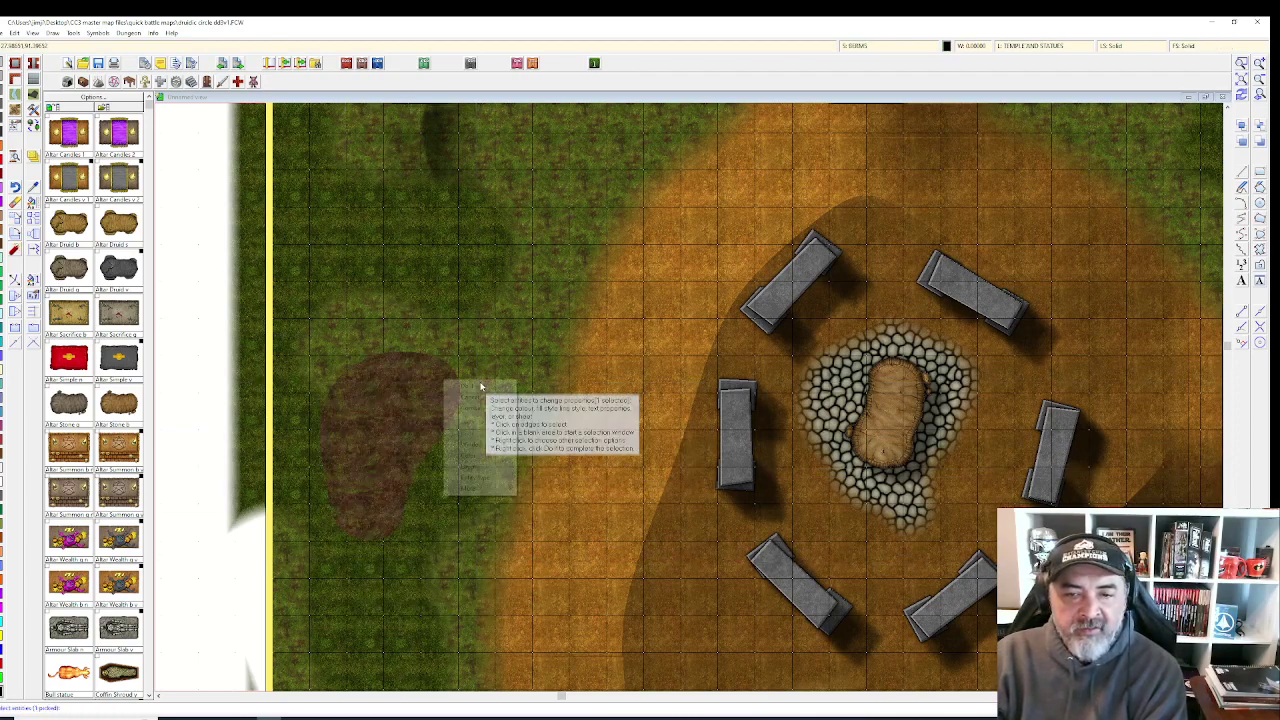
click(478, 384)
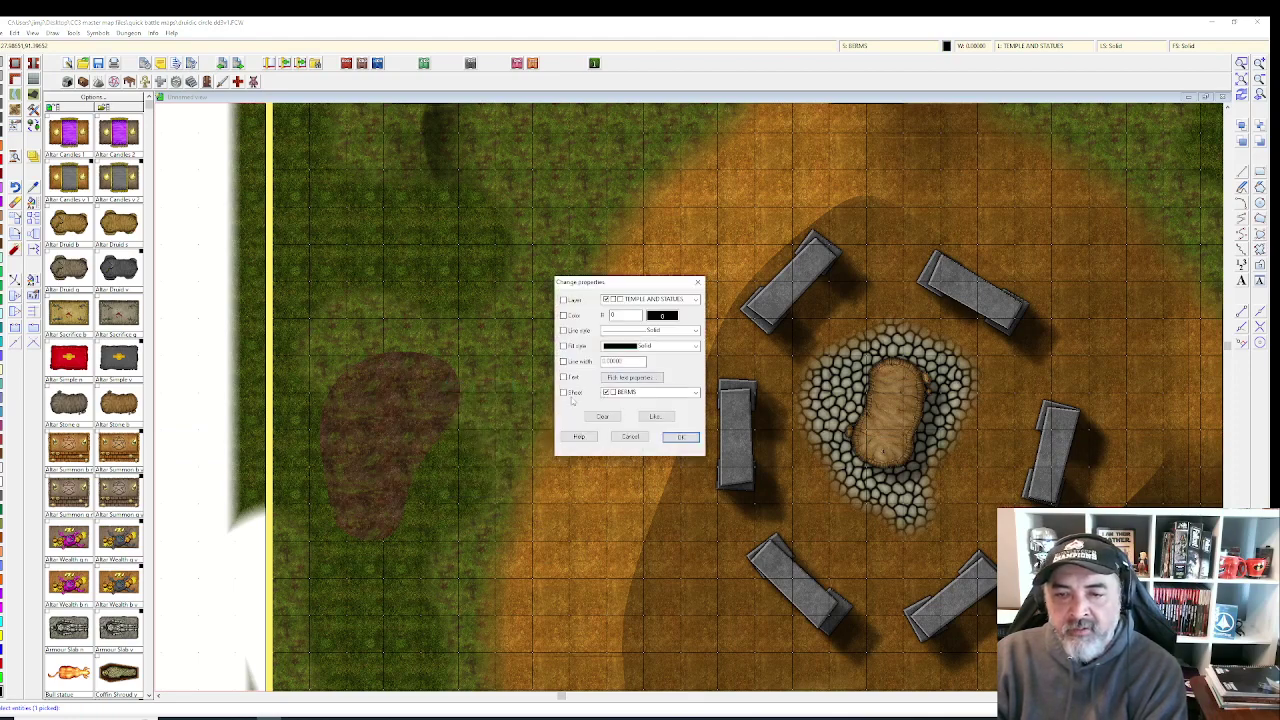
click(697, 347)
drag(801, 388, 801, 439)
scroll(802, 432, down, 10)
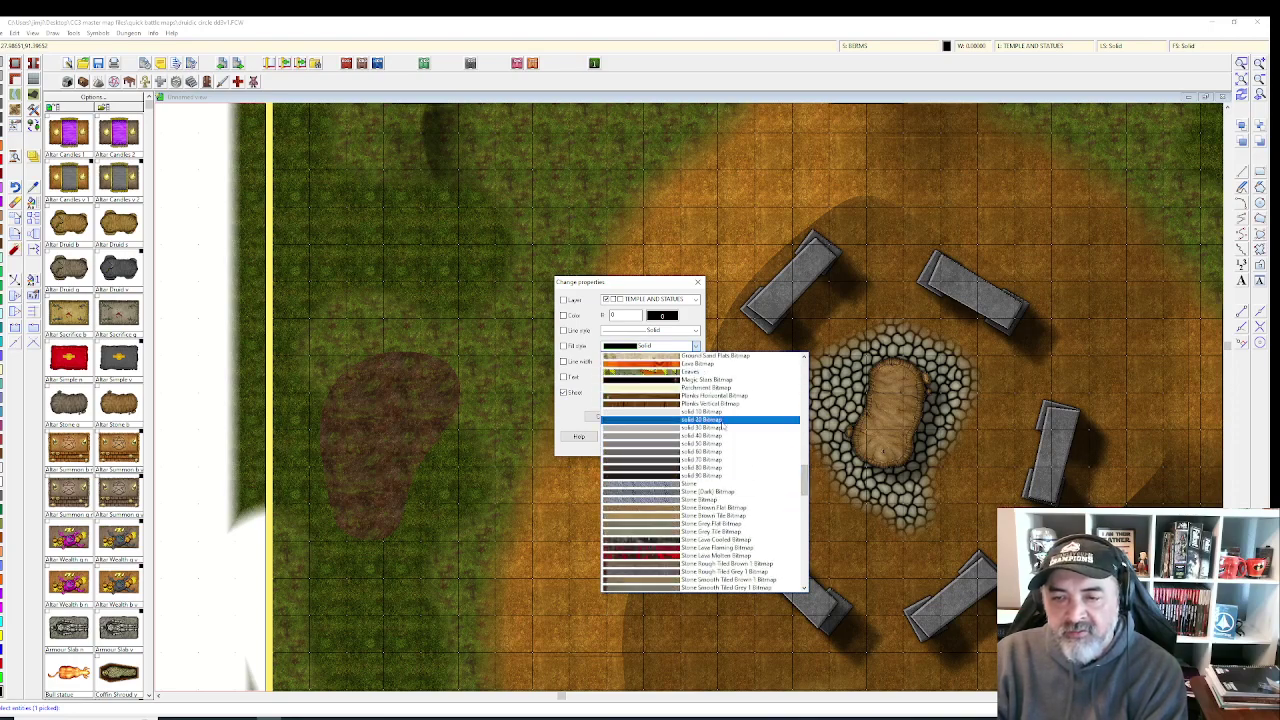
click(690, 424)
click(680, 437)
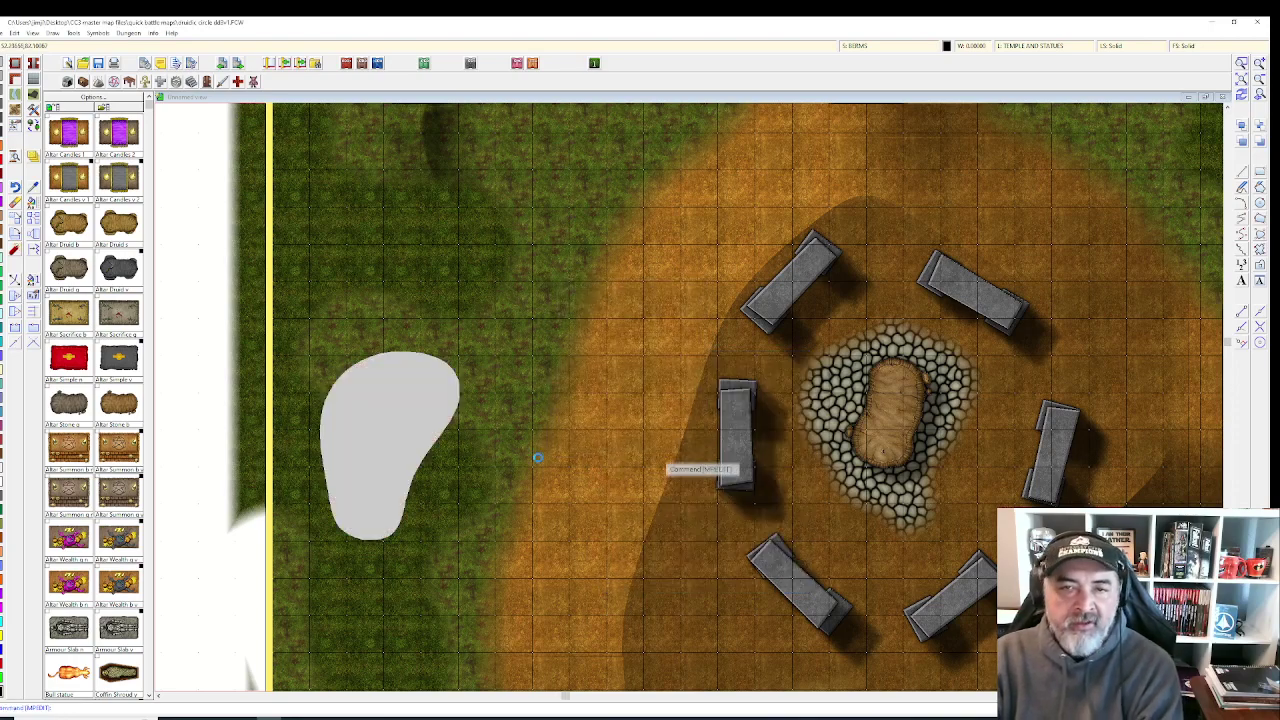
scroll(469, 496, down, 1)
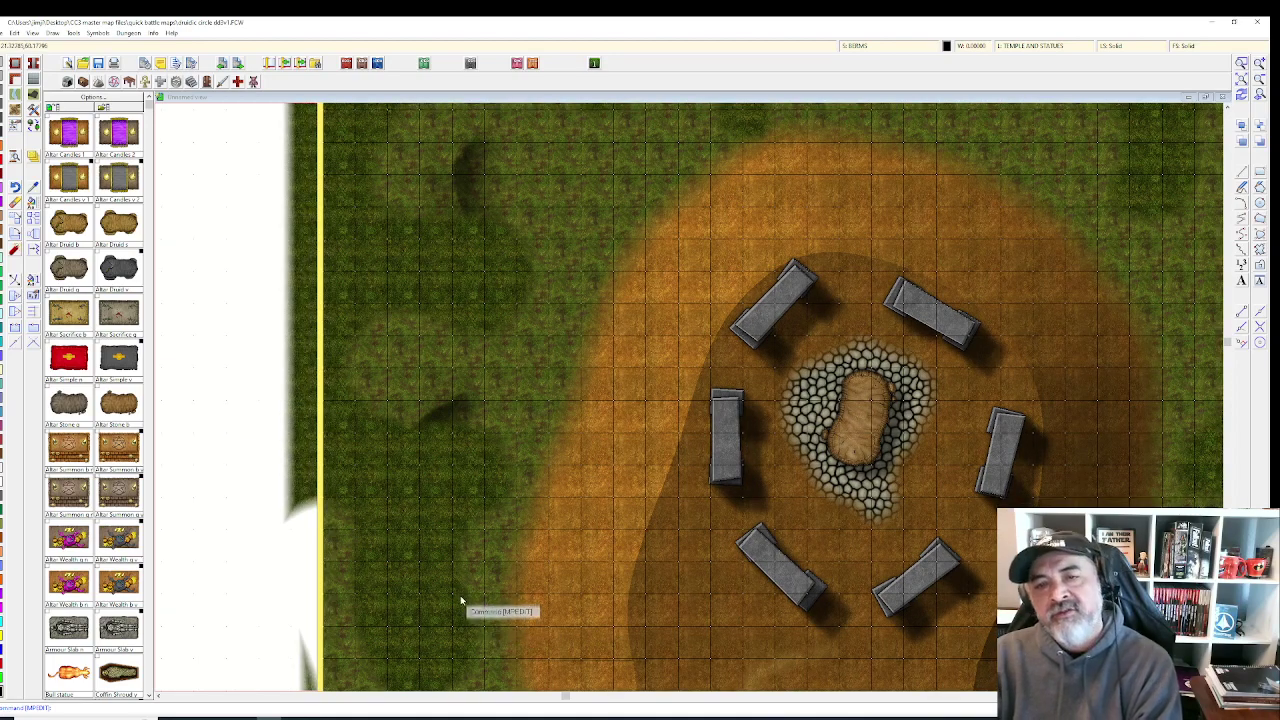
- Set the BERMS sheet's Bevel, Lighted effect to intensity 30%, lightness base 60% and lightness range 30%, and apply the sheet settings
click(899, 50)
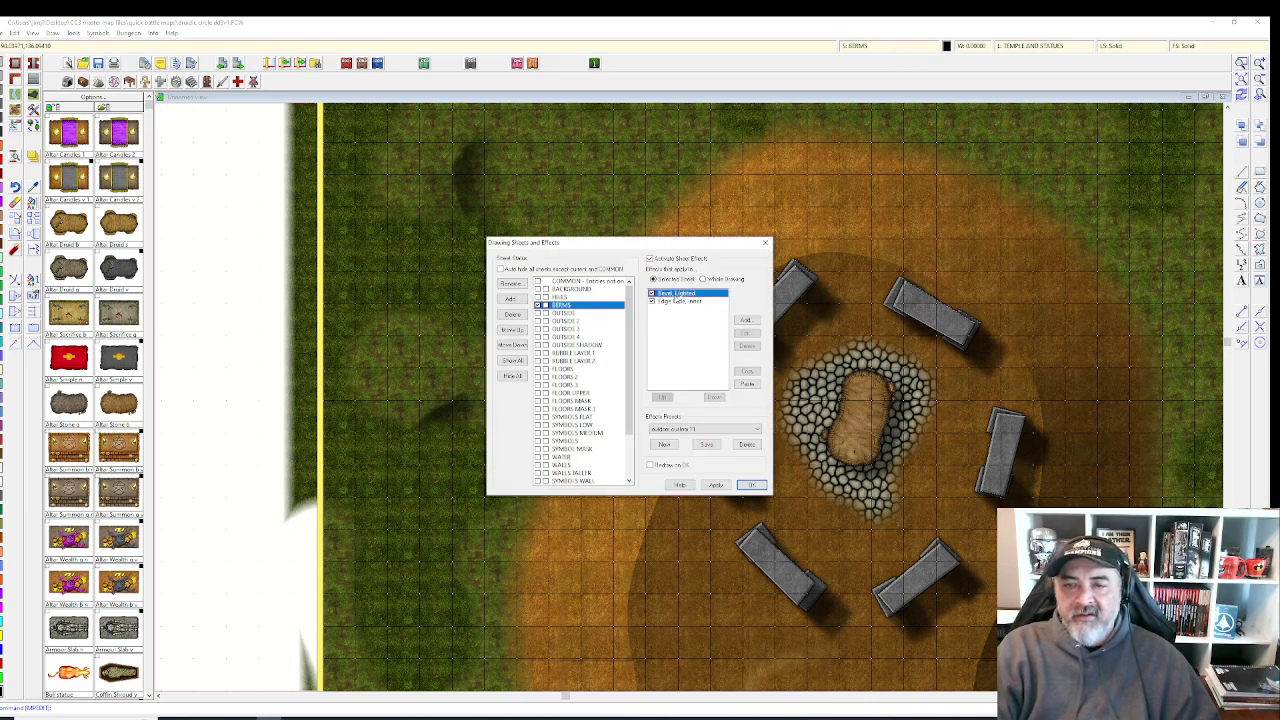
click(748, 333)
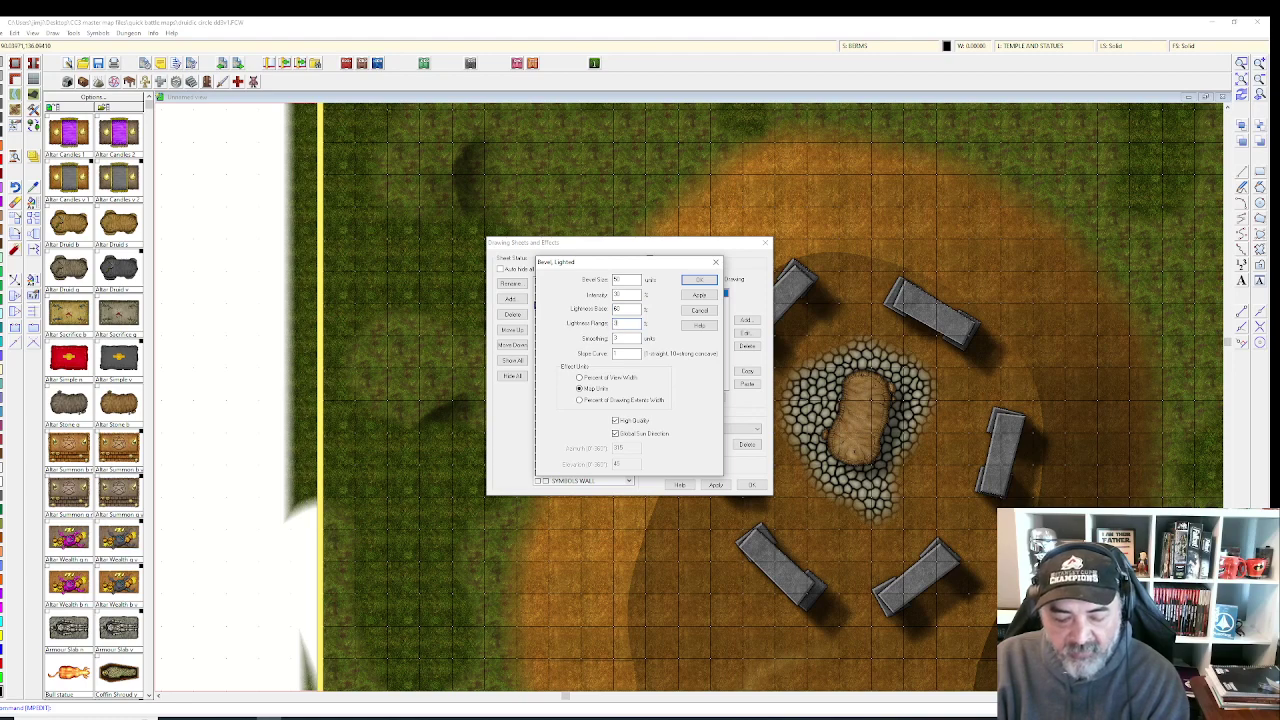
click(699, 296)
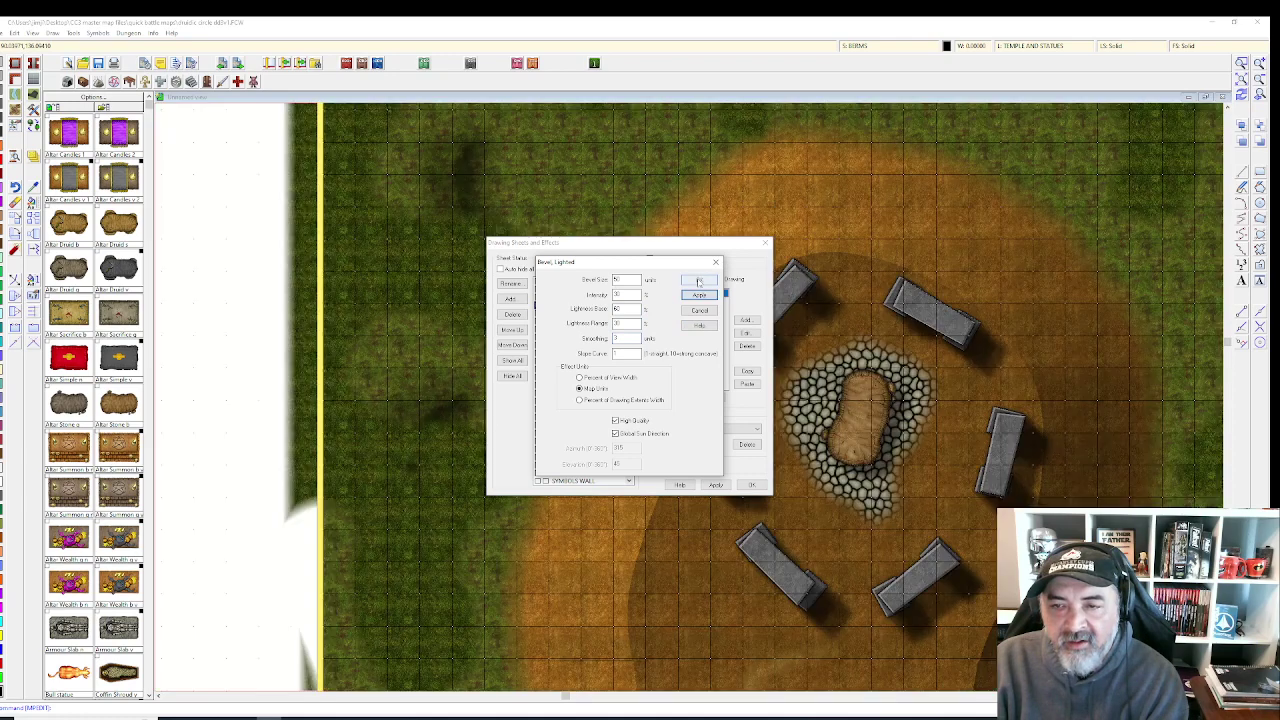
click(698, 280)
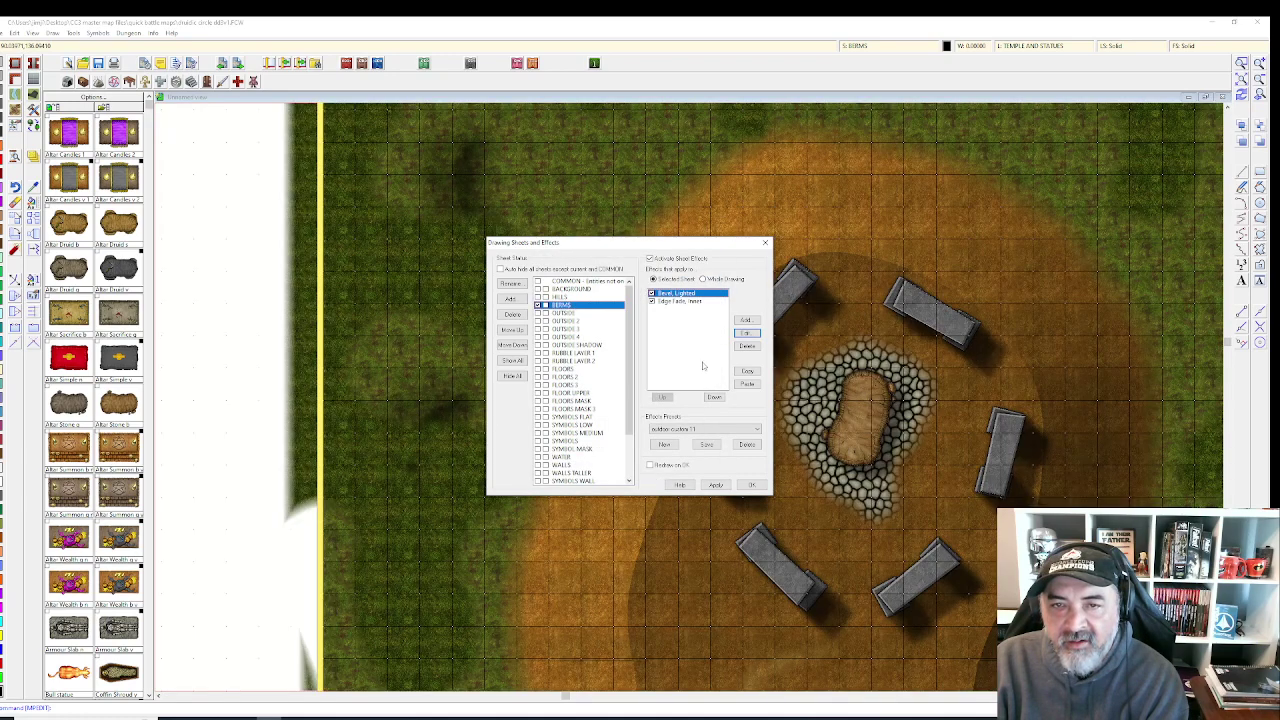
click(716, 484)
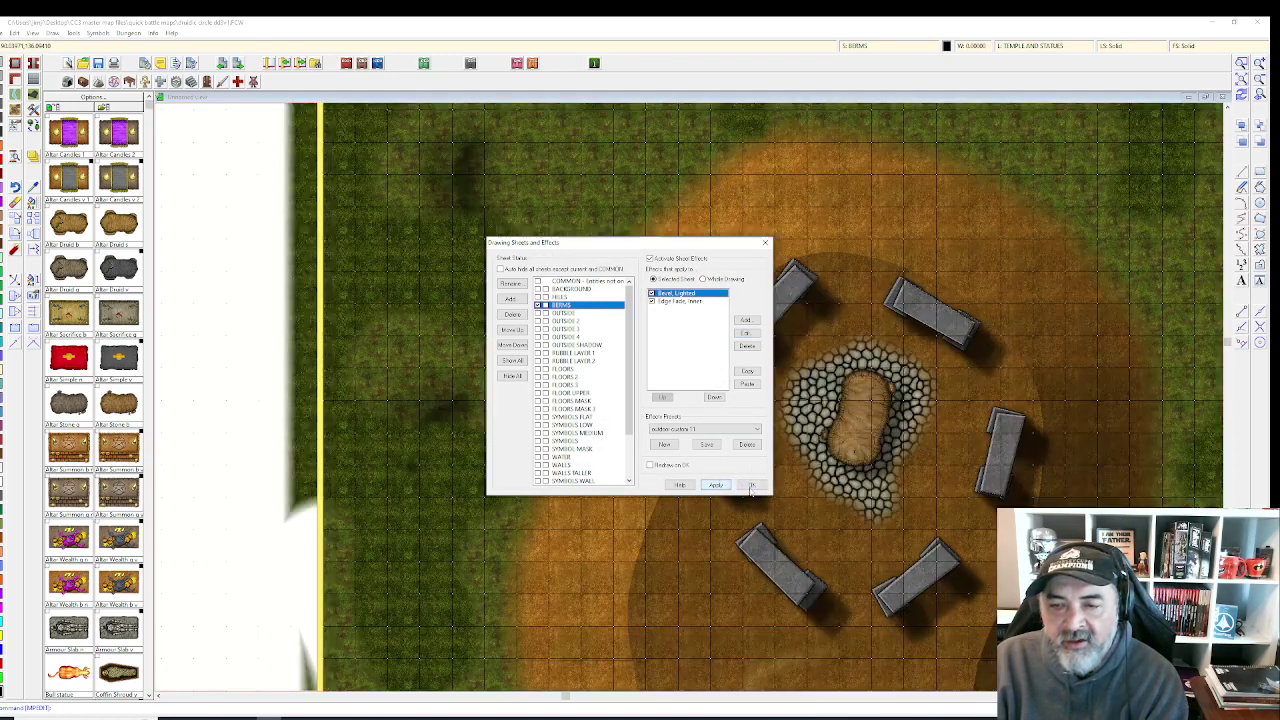
click(749, 485)
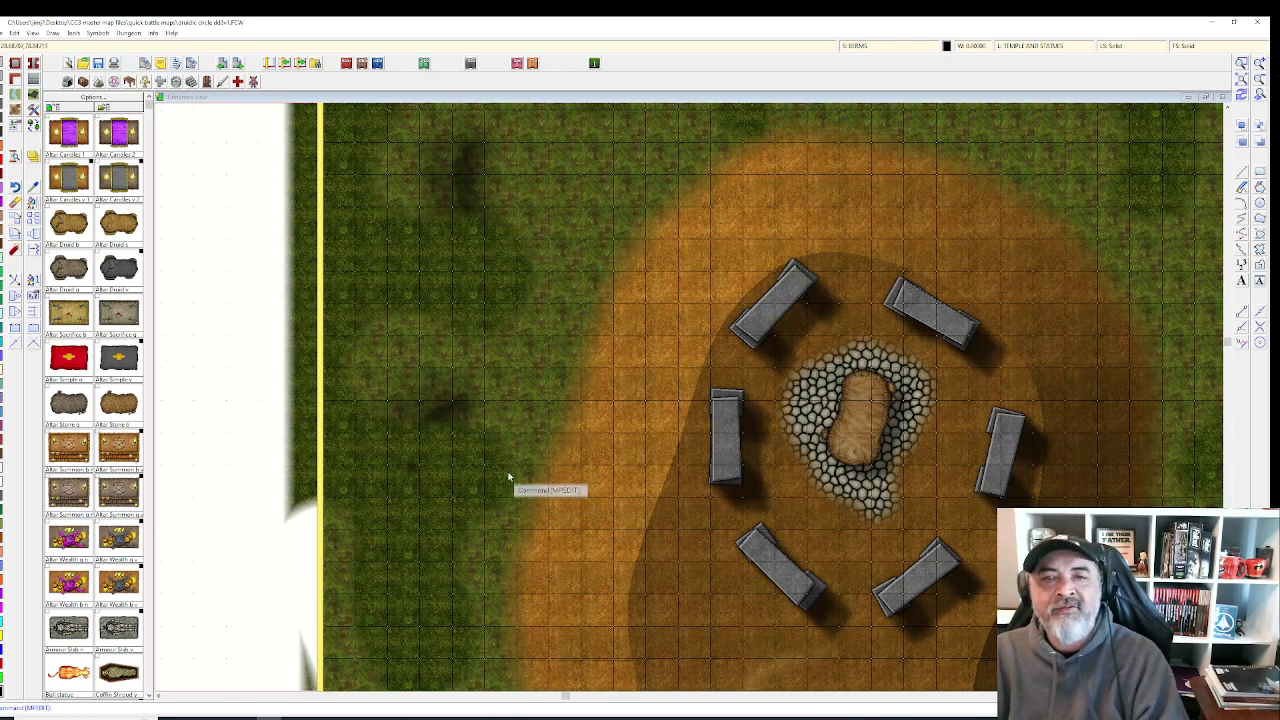
- Set the lightness base of the BERMS sheet's Bevel, Lighted effect to 80%
click(858, 47)
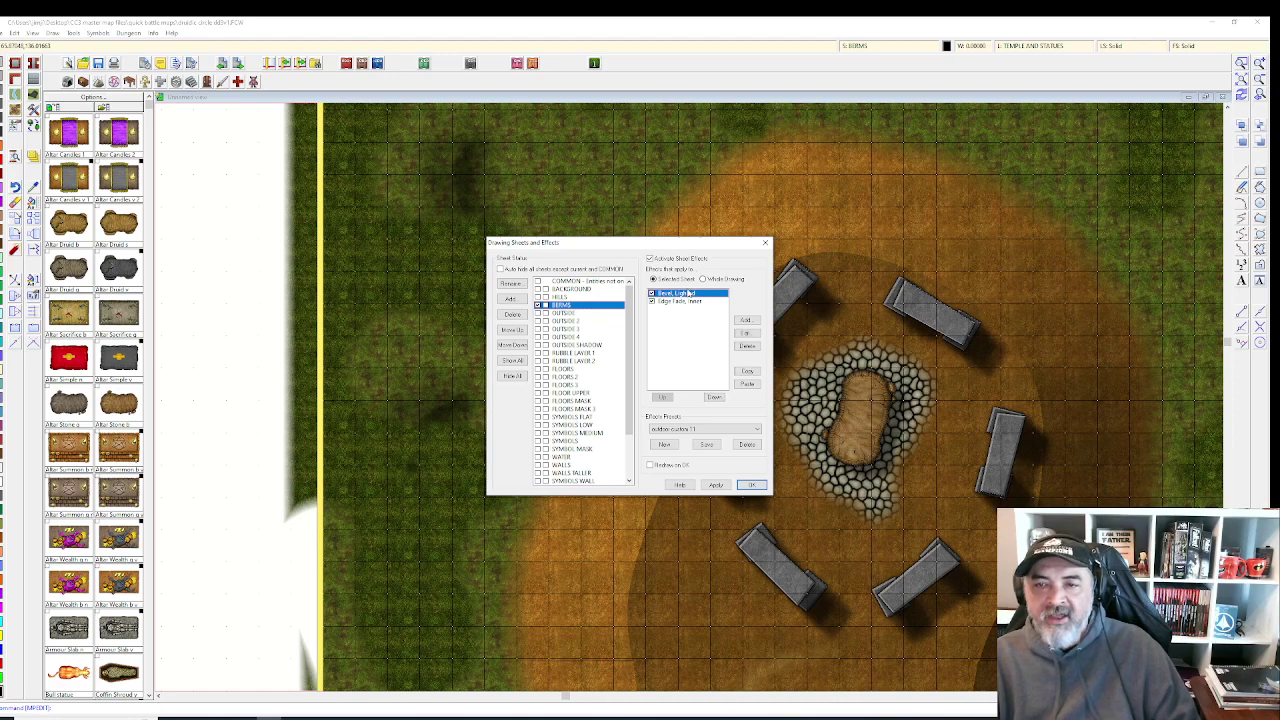
click(745, 332)
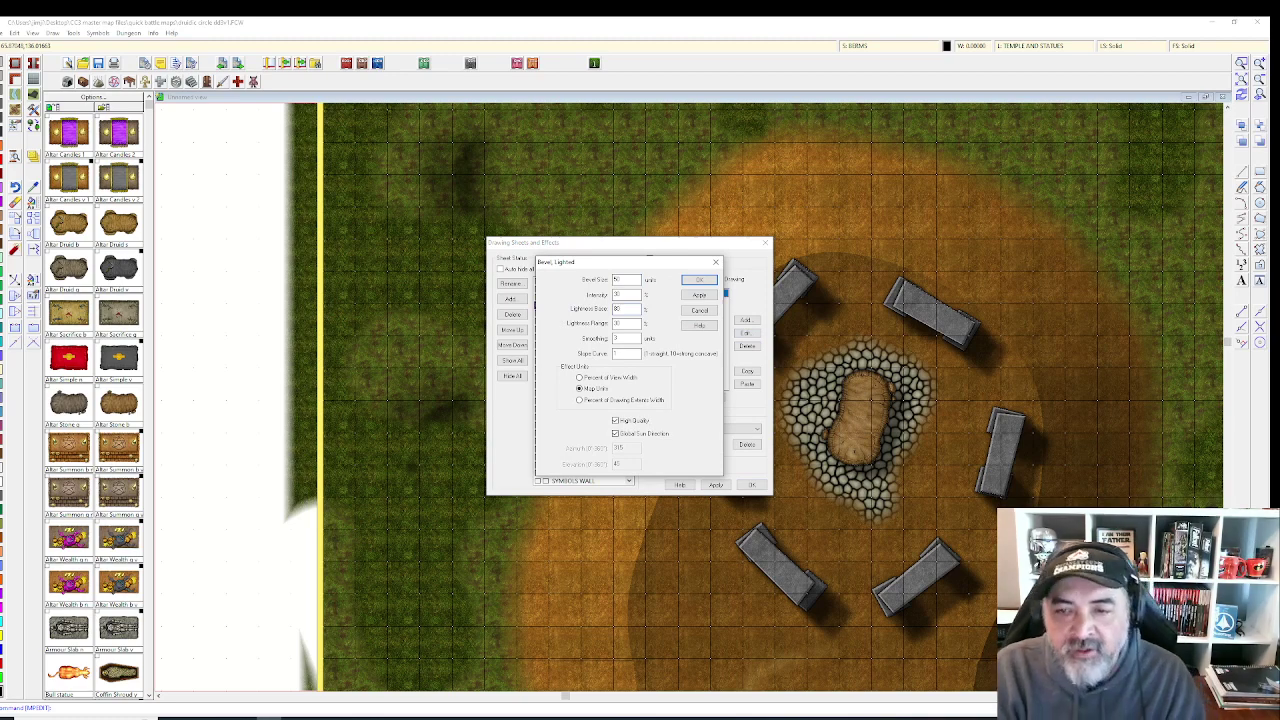
key(Return)
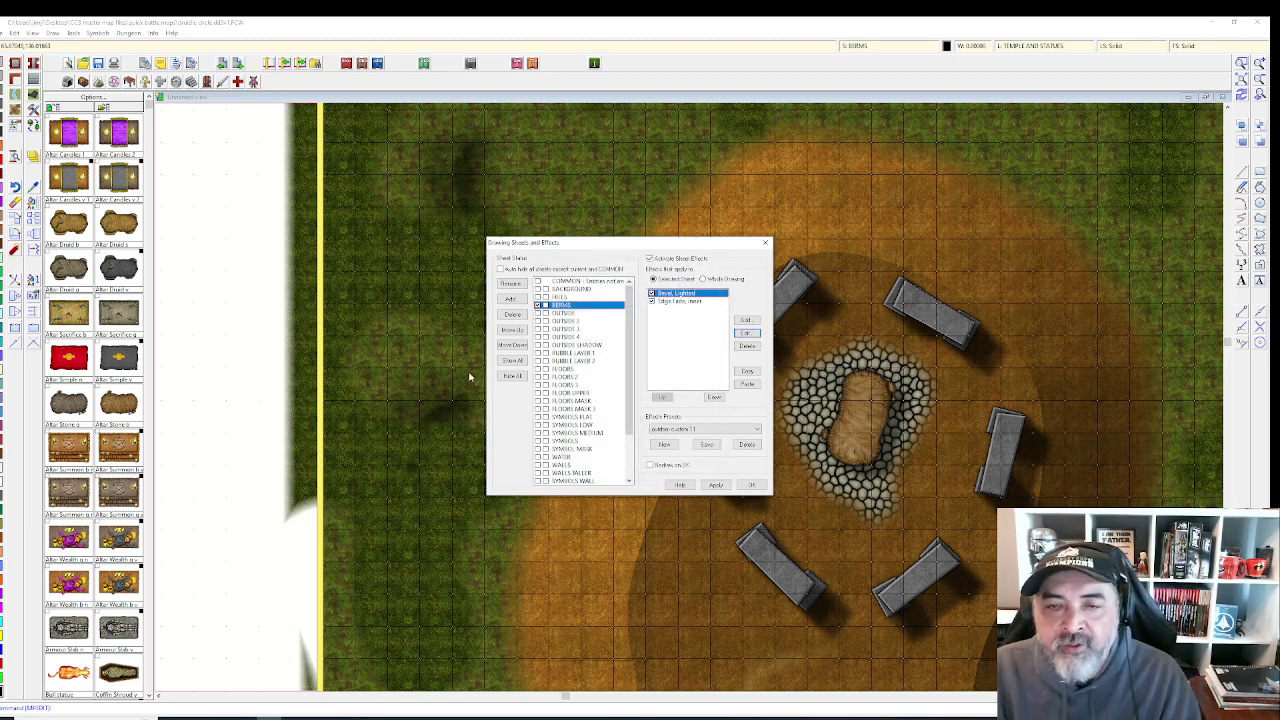
- Apply the BERMS sheet's updated bevel settings to the map
click(716, 485)
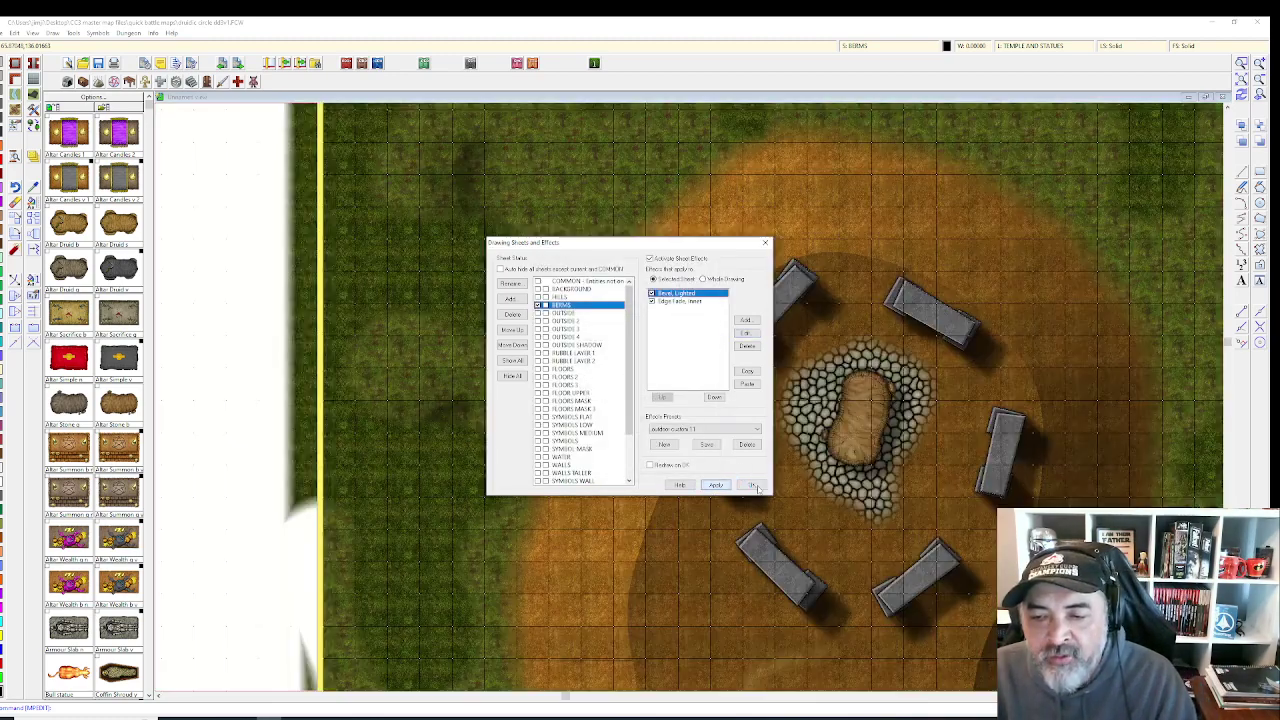
click(752, 485)
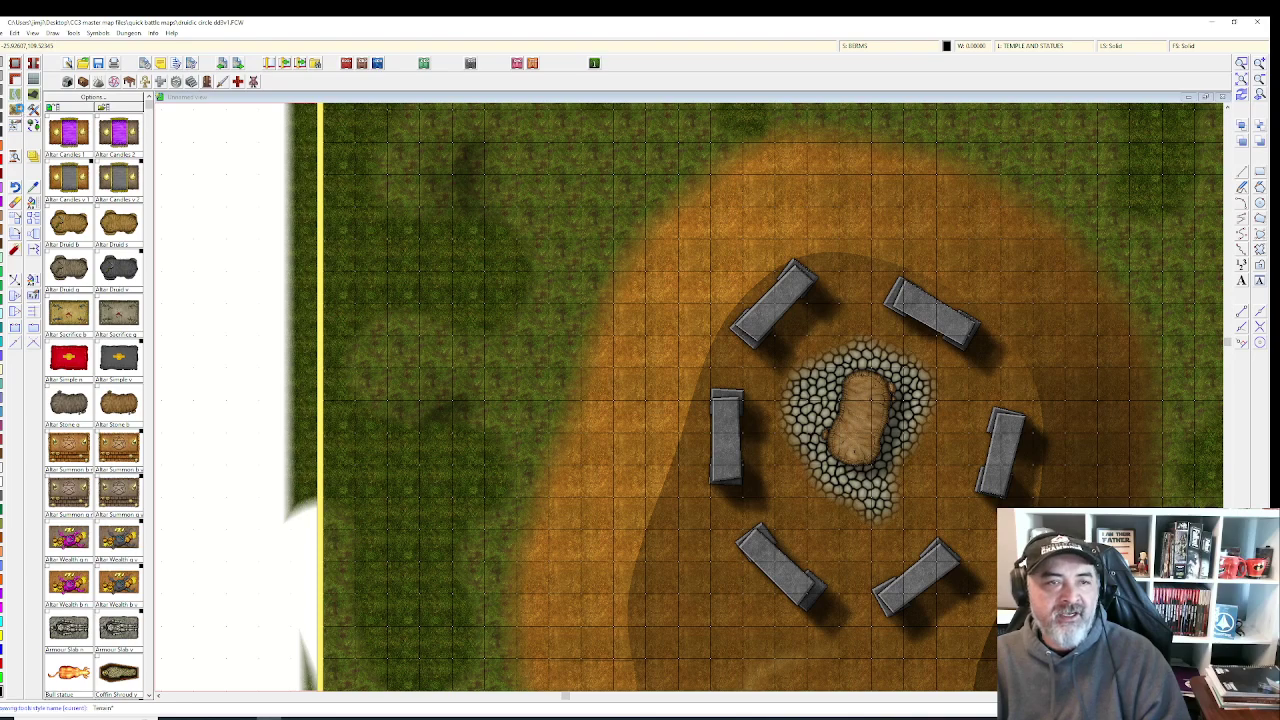
- Choose the smooth Dirt Brown 1 terrain drawing tool and deactivate the drawing's sheet effects
double_click(697, 353)
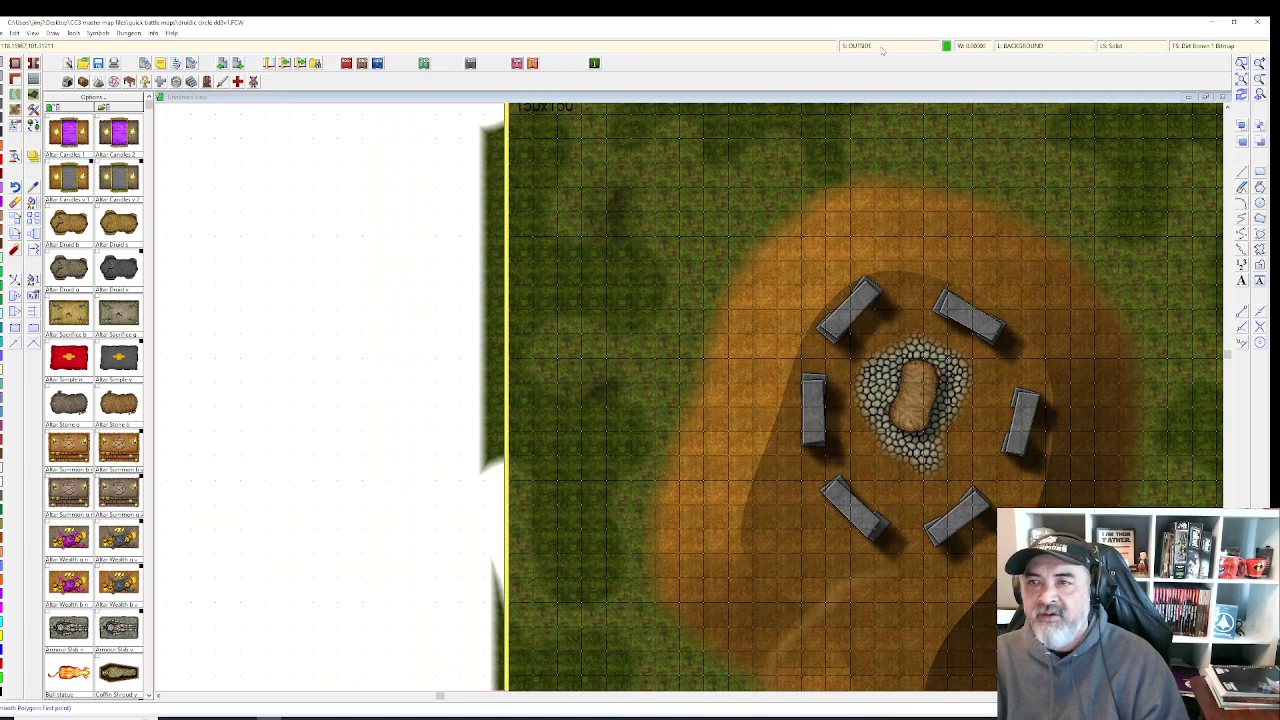
click(880, 46)
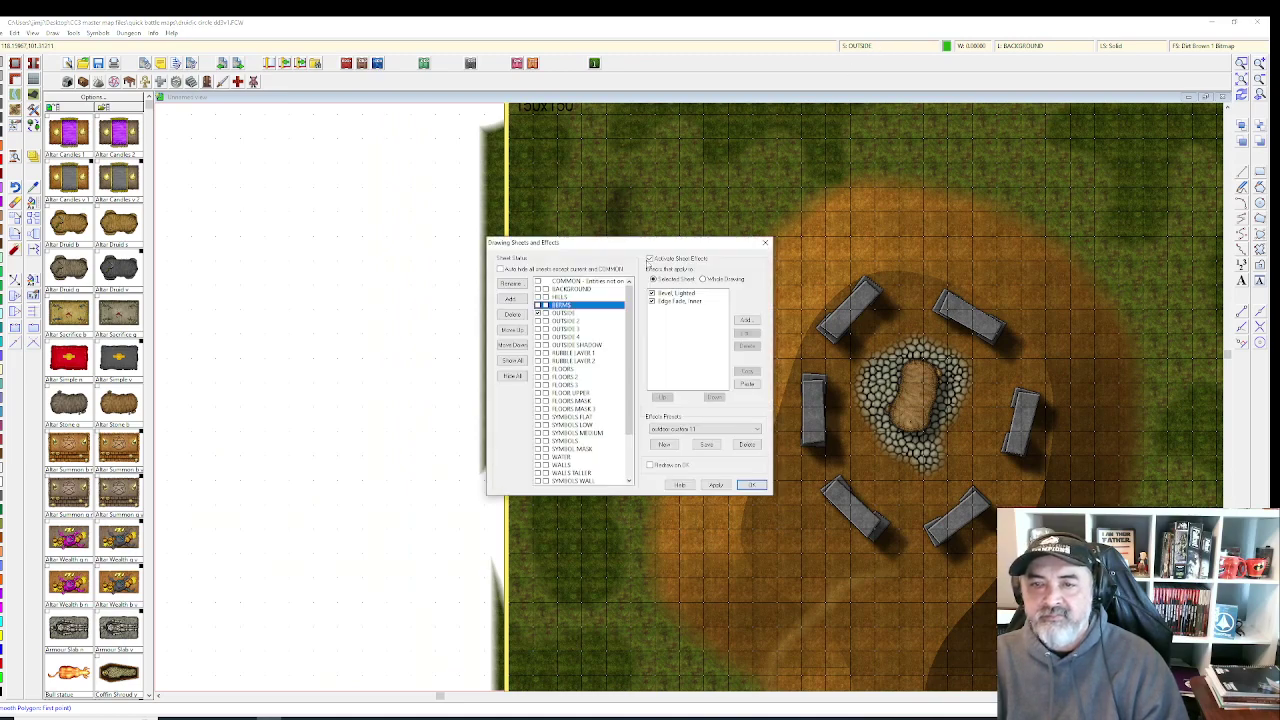
click(716, 484)
click(751, 484)
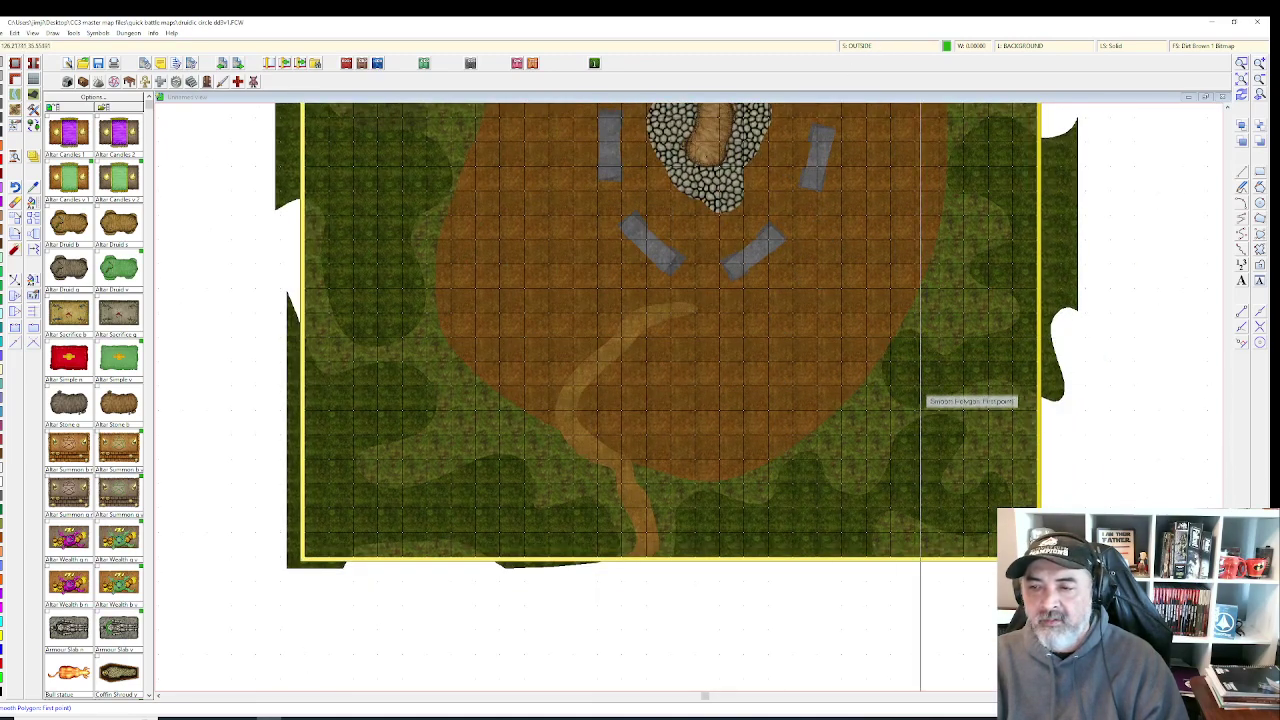
- Draw two smooth, elongated Dirt Brown 1 Bitmap patches on the grass, one southeast and one southwest of the hill
click(893, 420)
click(917, 485)
click(927, 513)
click(952, 516)
click(964, 455)
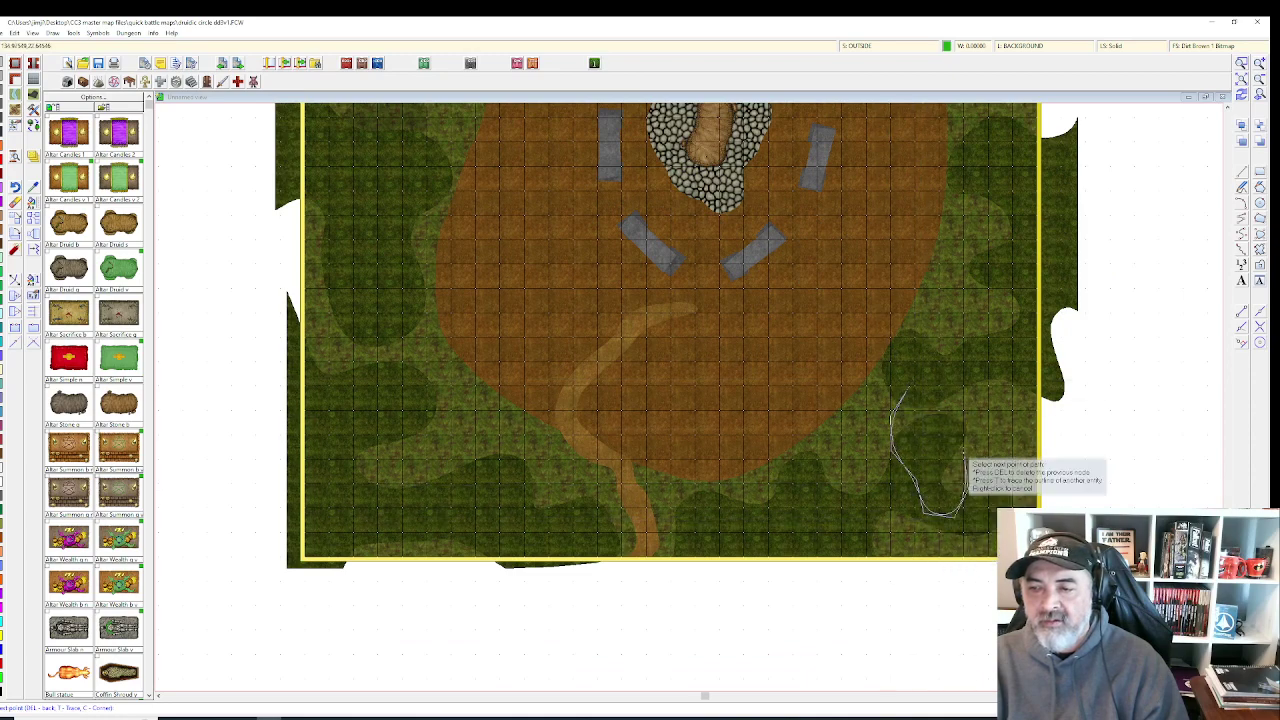
click(988, 400)
click(976, 350)
click(945, 344)
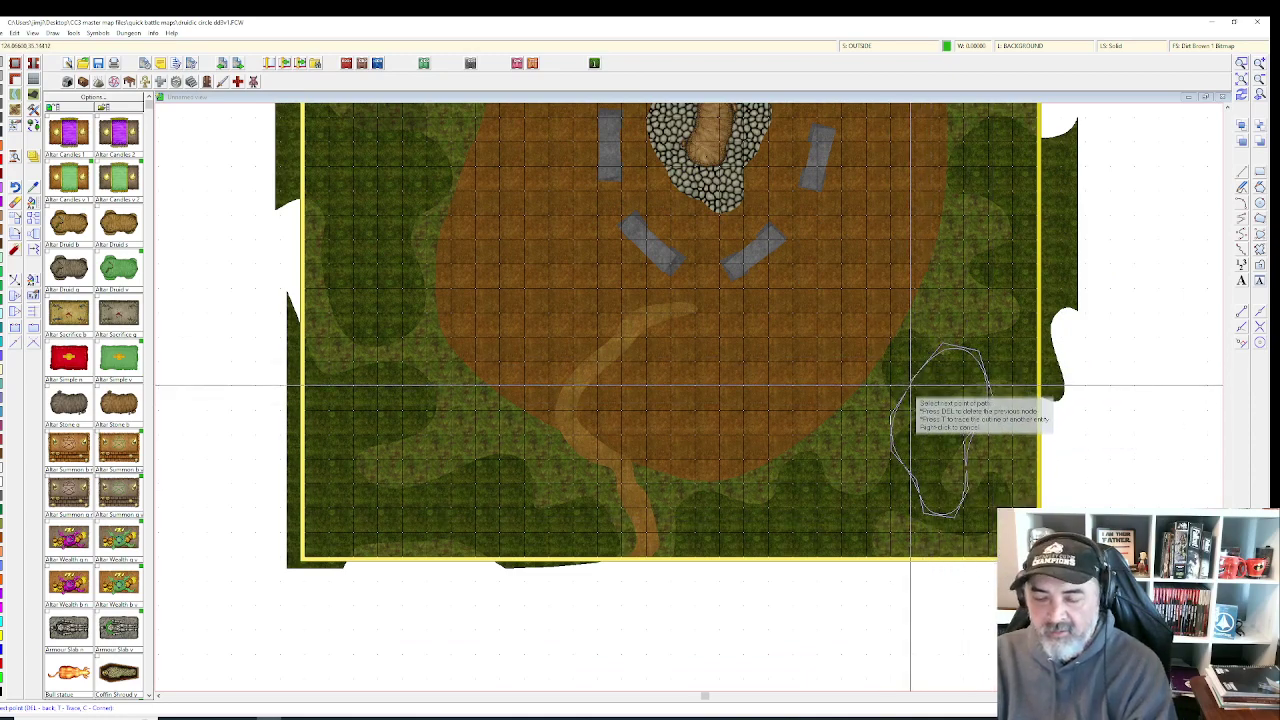
right_click(910, 385)
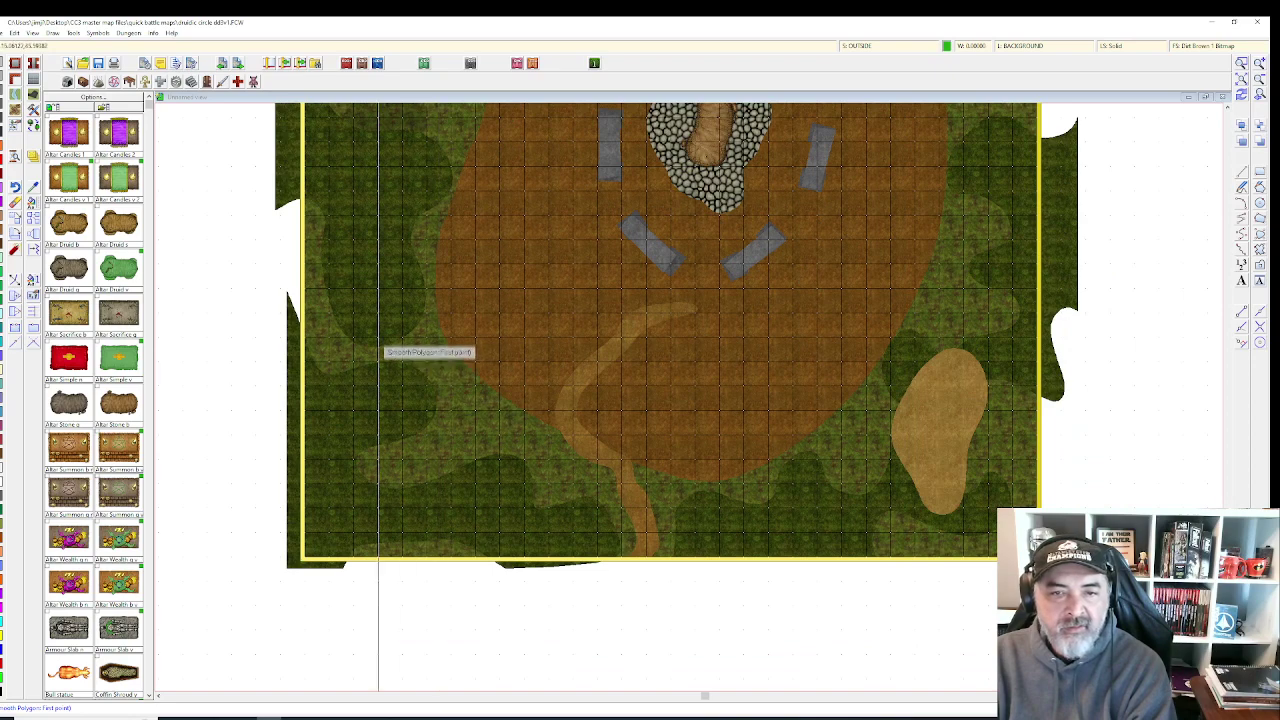
mouse_move(364, 342)
mouse_down()
mouse_move(393, 499)
mouse_move(427, 463)
mouse_move(398, 287)
mouse_up()
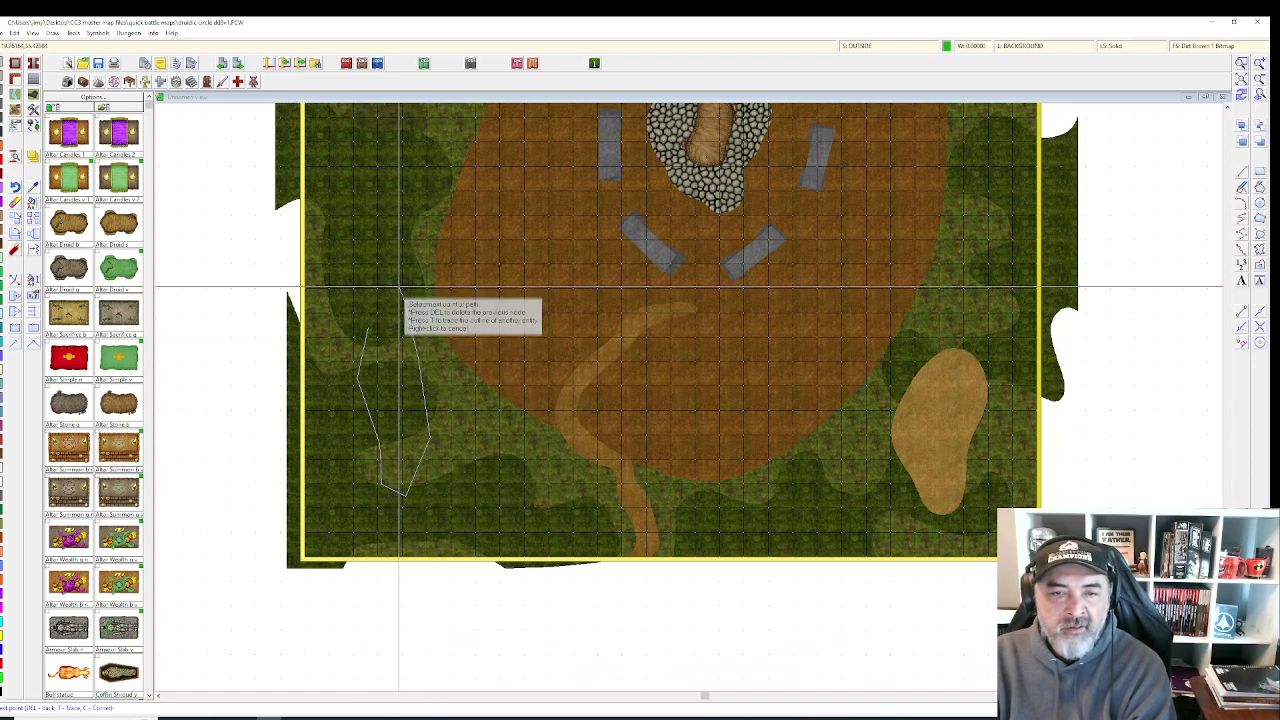
right_click(365, 325)
- Move both new dirt patches to the BERMS sheet with a solid 20 Bitmap fill, and save the drawing
click(35, 202)
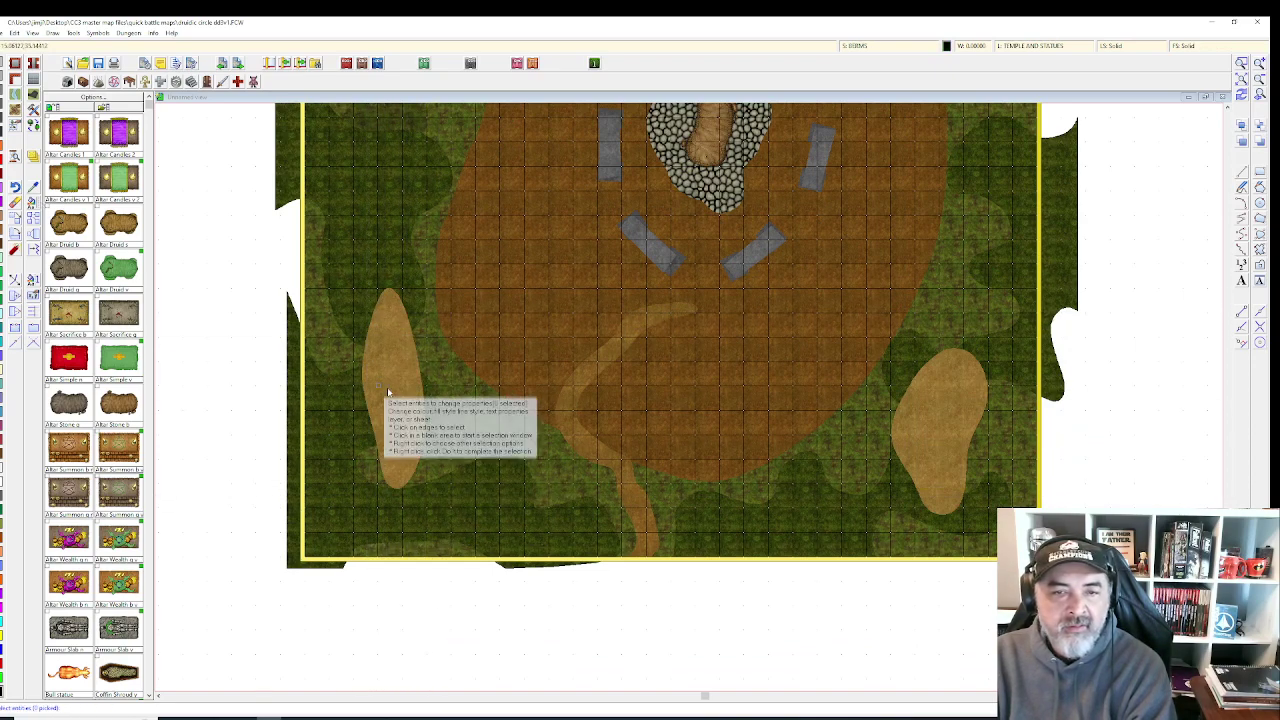
click(420, 364)
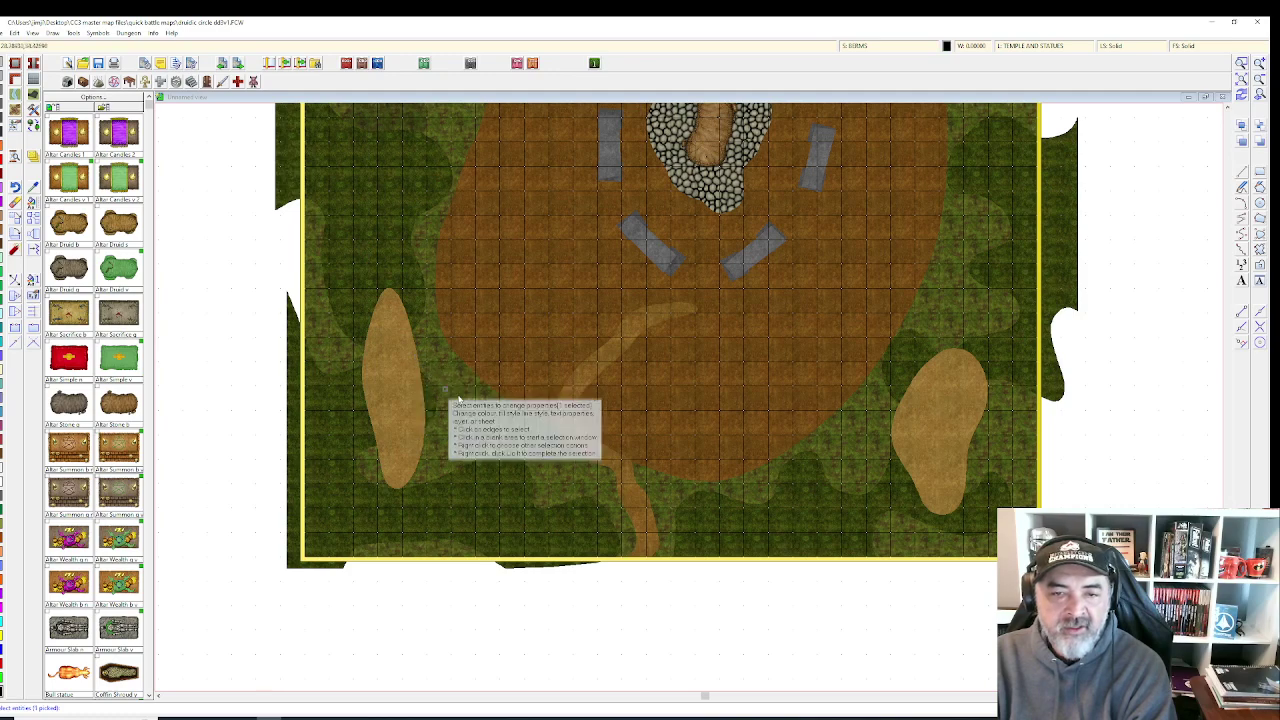
right_click(891, 429)
click(880, 426)
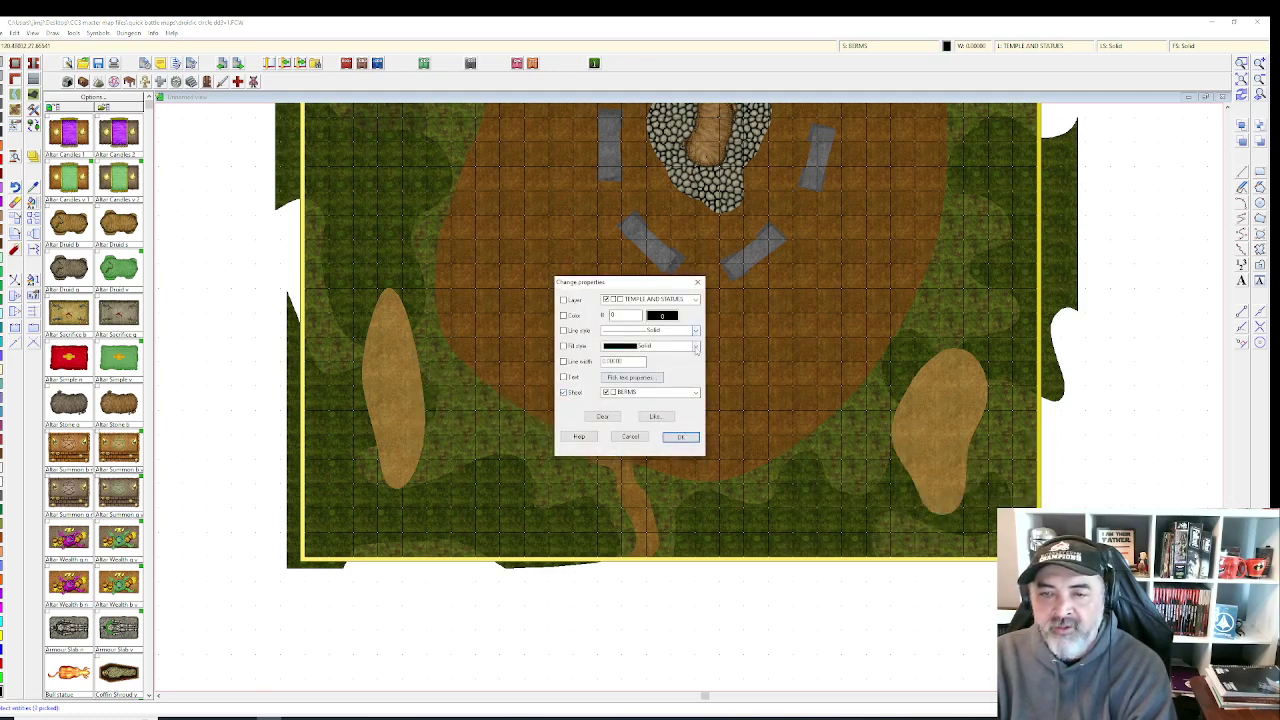
click(696, 347)
drag(804, 370, 804, 477)
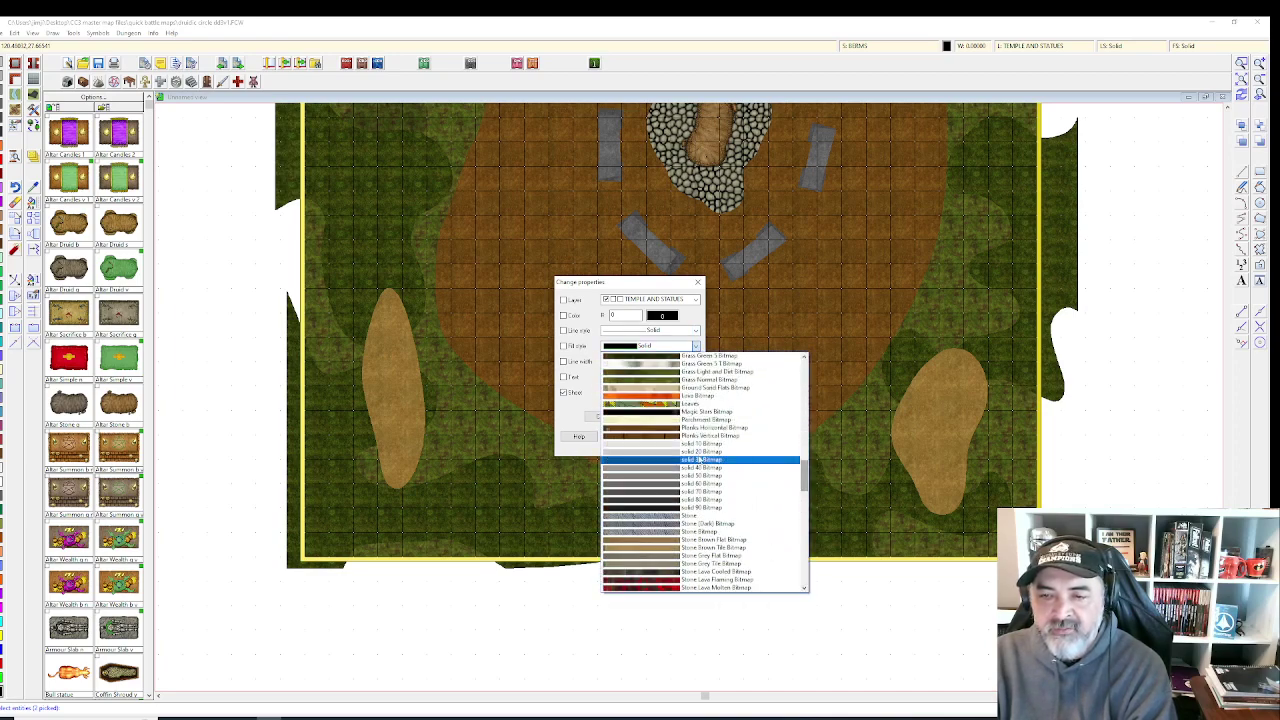
click(700, 451)
click(682, 438)
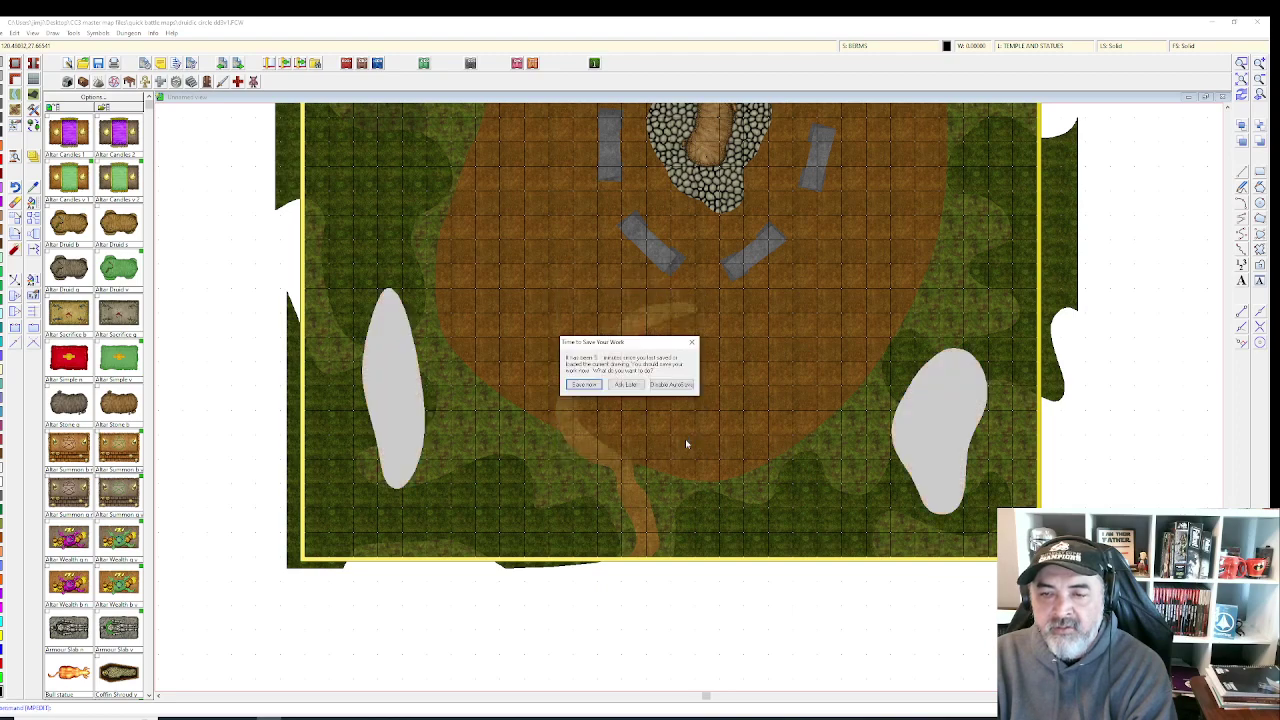
click(588, 390)
- Reactivate the sheet effects for the whole map
scroll(619, 391, down, 1)
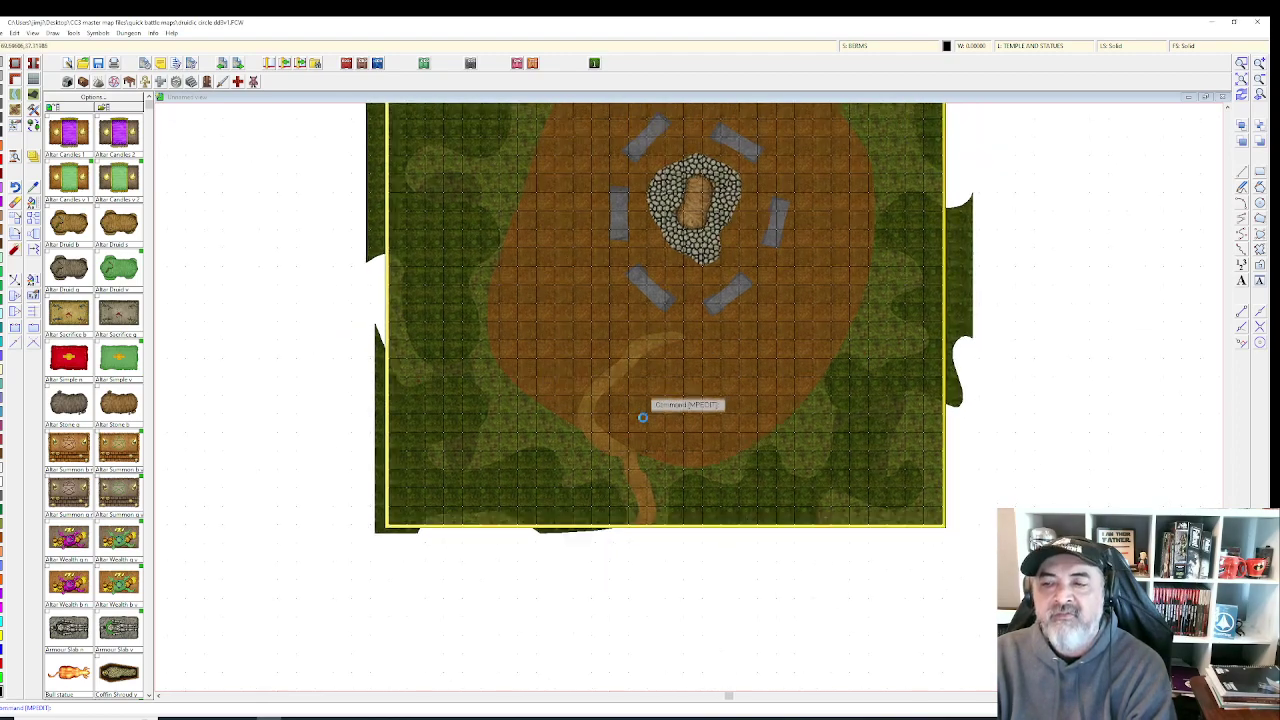
scroll(650, 400, up, 1)
click(875, 49)
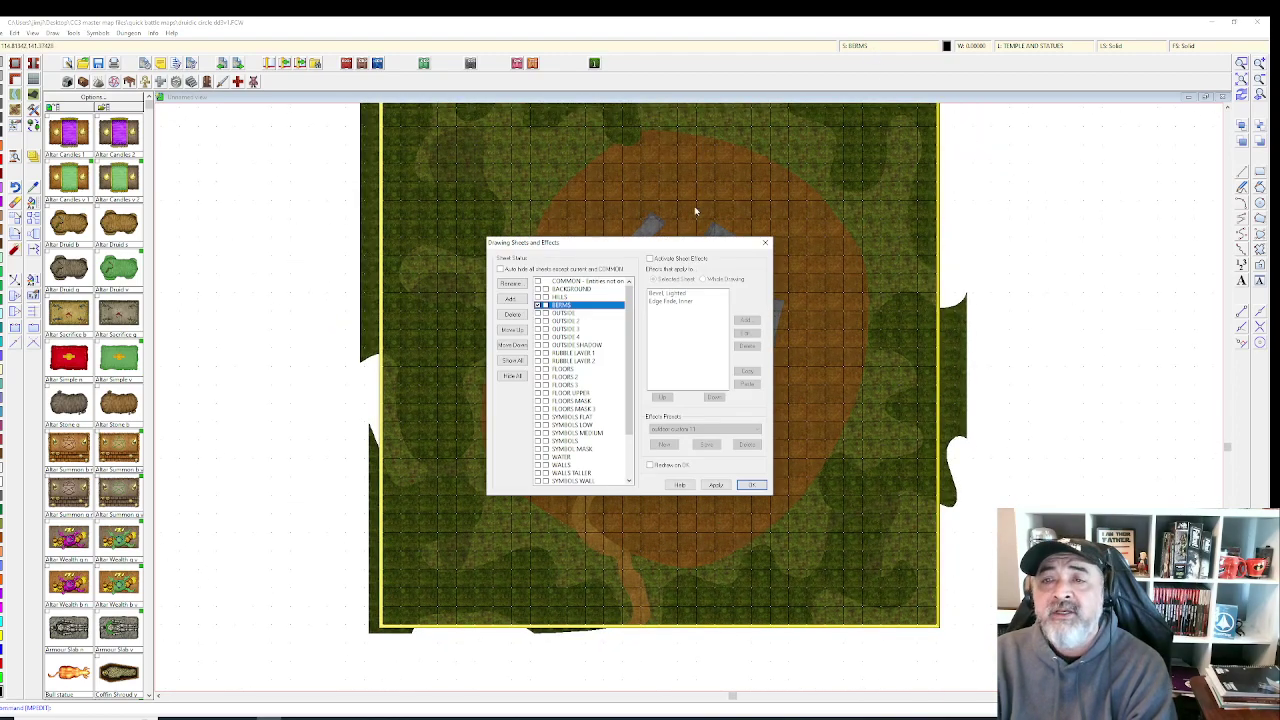
click(728, 486)
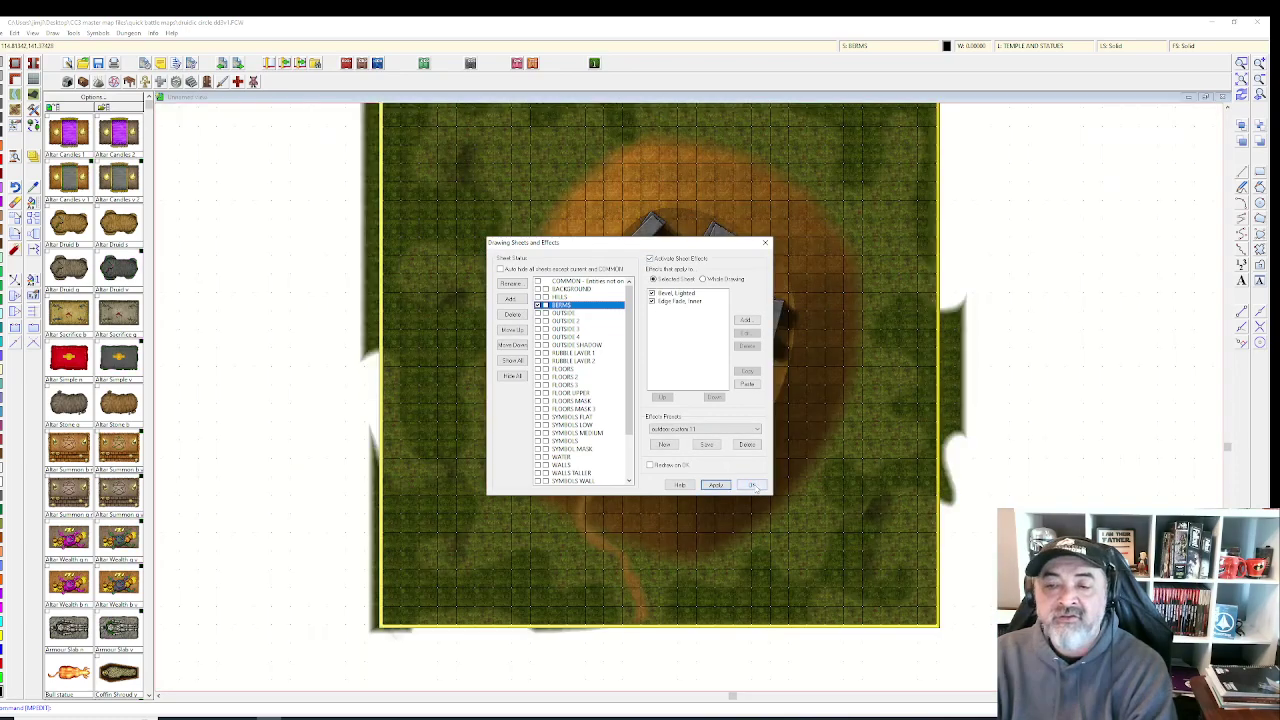
click(753, 484)
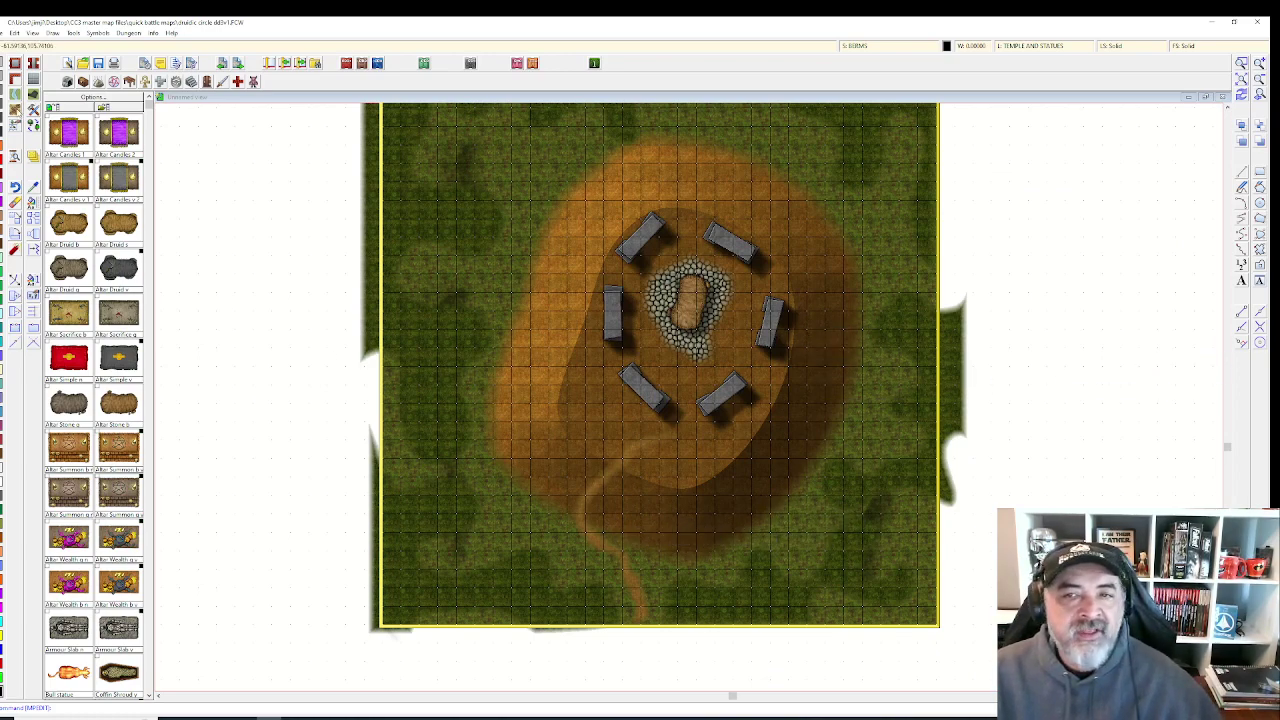
- Draw a small, curved Grass Green 1 Bitmap patch with the smooth terrain tool, north of the hill near the map border
right_click(33, 94)
scroll(666, 360, down, 5)
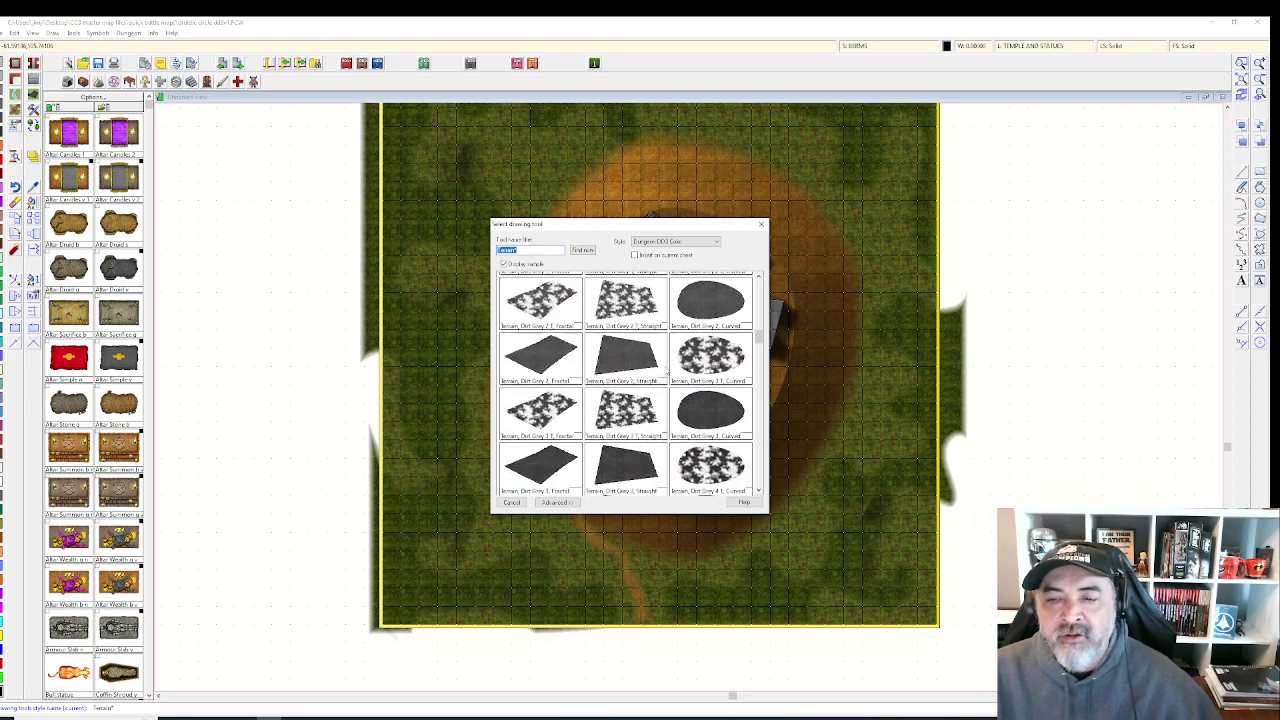
scroll(666, 372, down, 10)
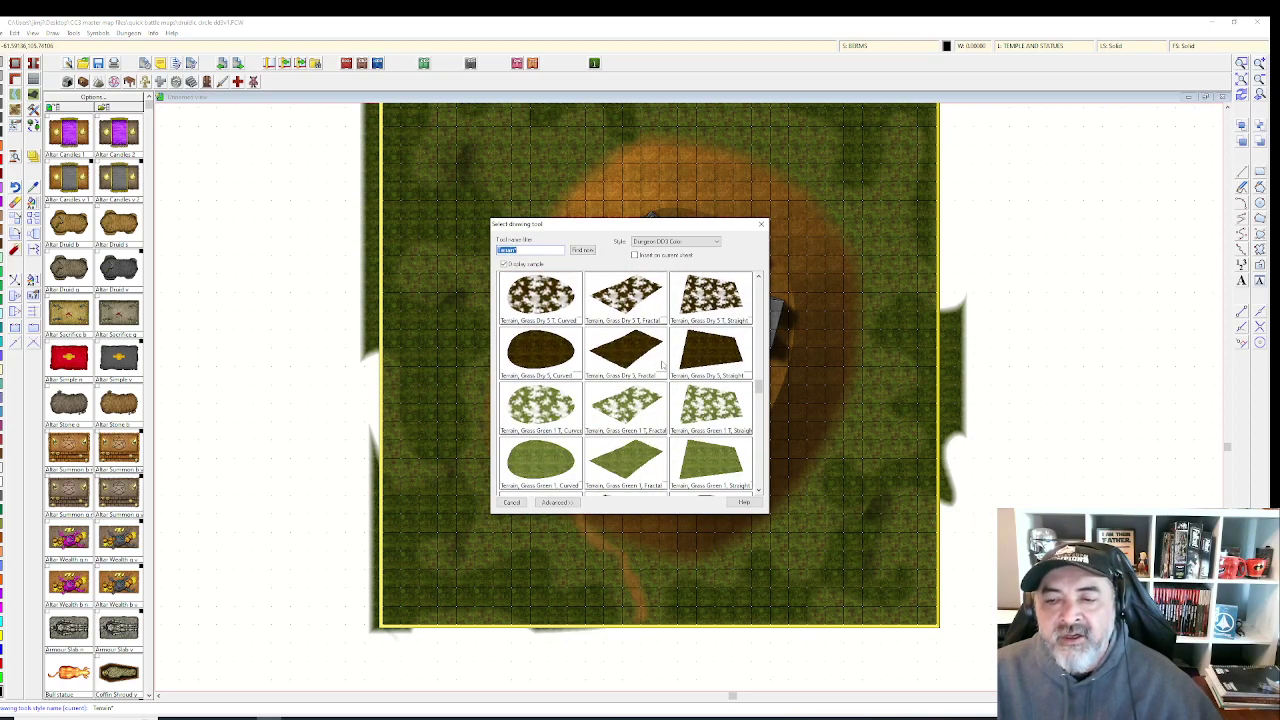
scroll(662, 366, down, 3)
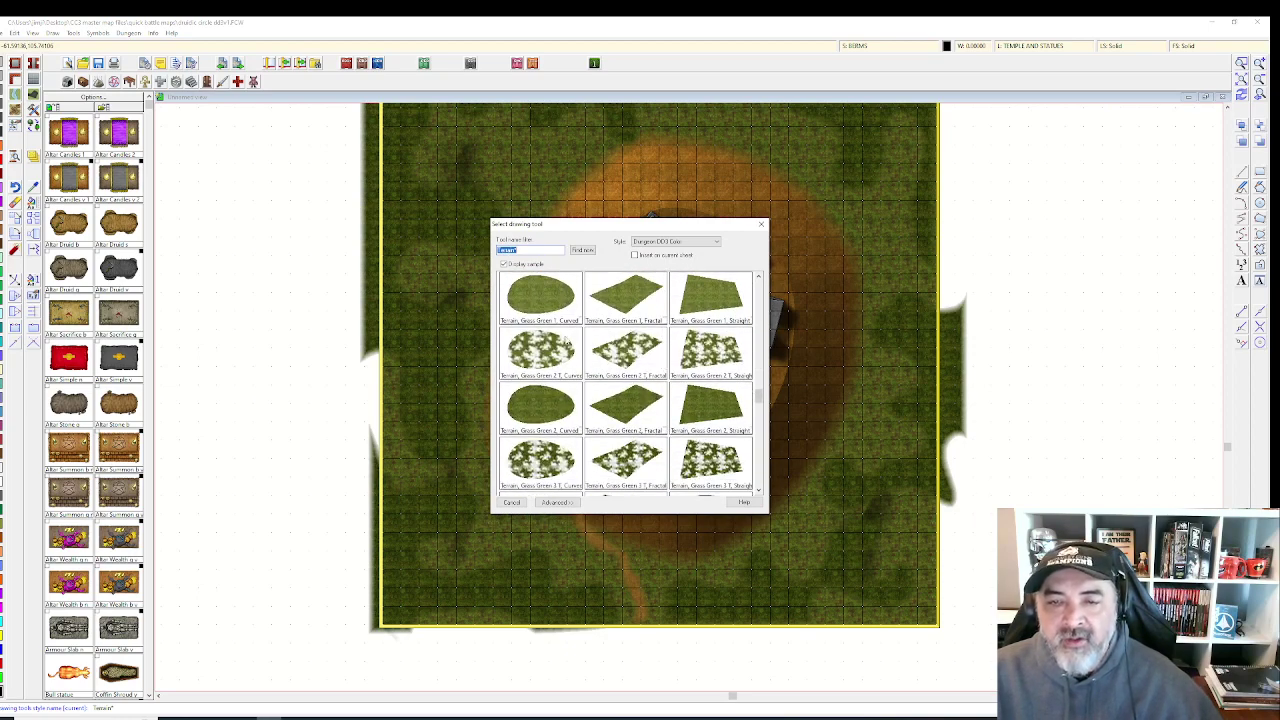
double_click(626, 300)
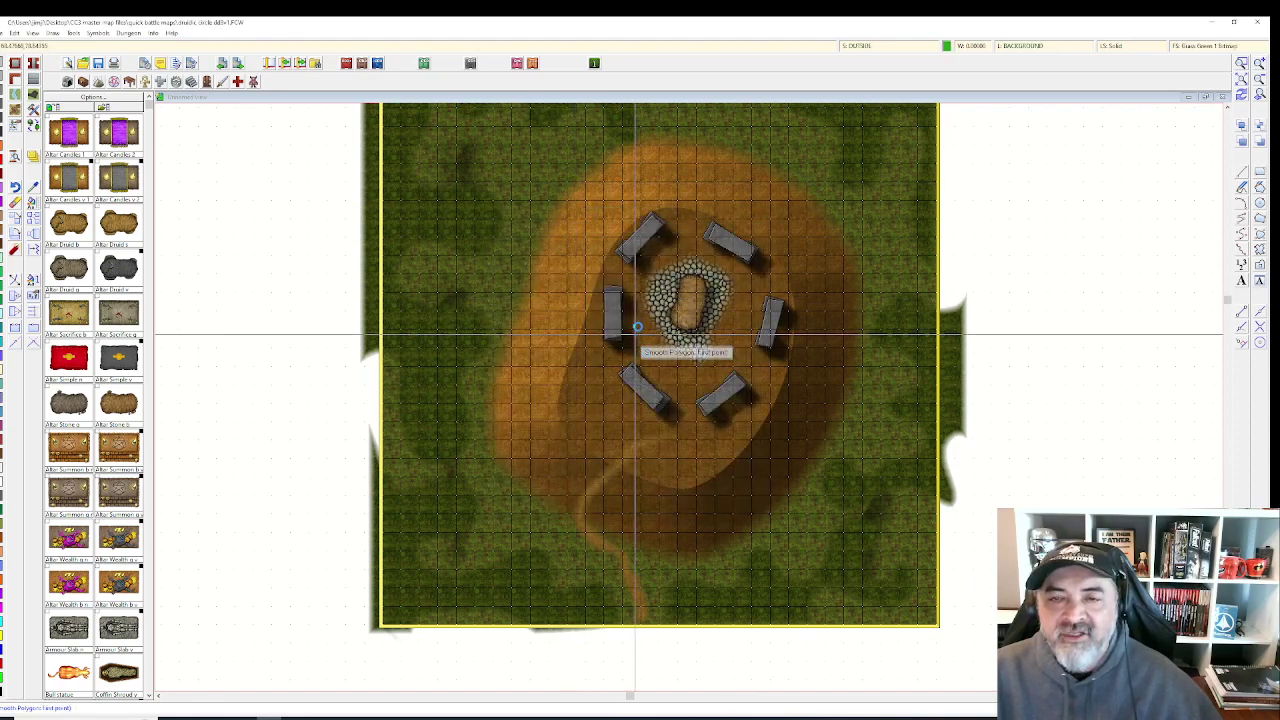
scroll(637, 326, up, 3)
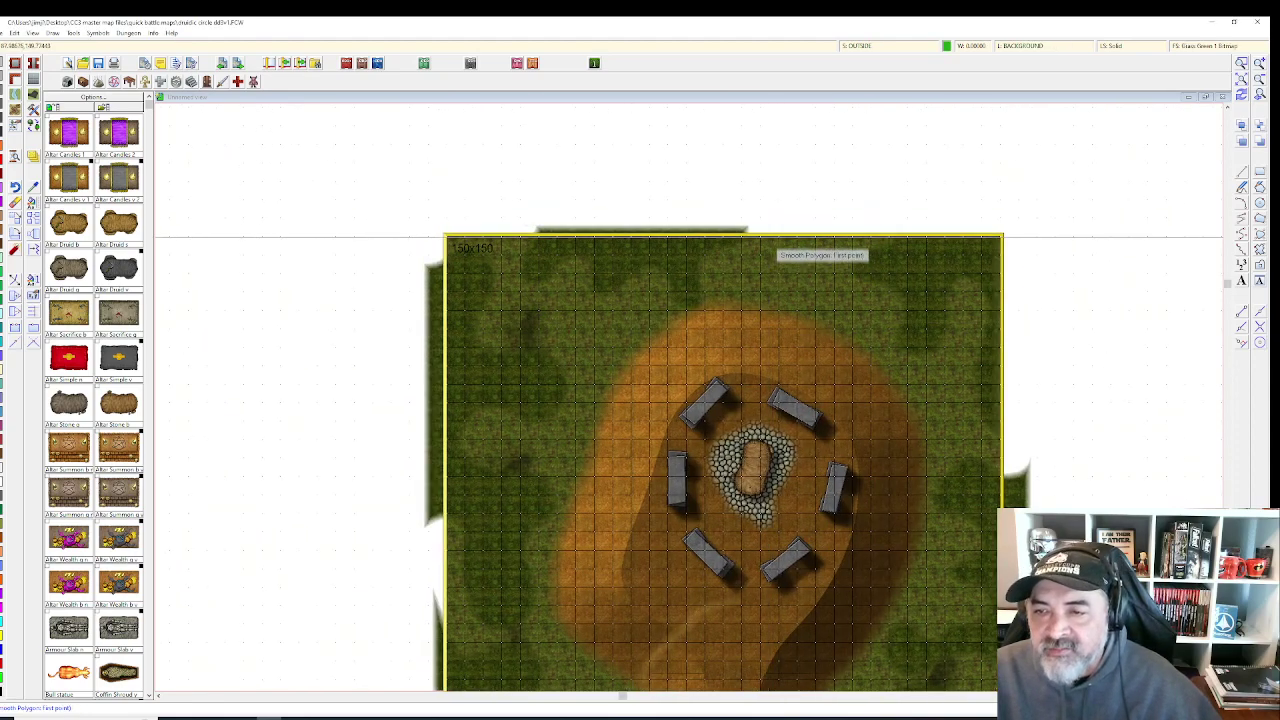
click(768, 240)
click(745, 254)
click(737, 272)
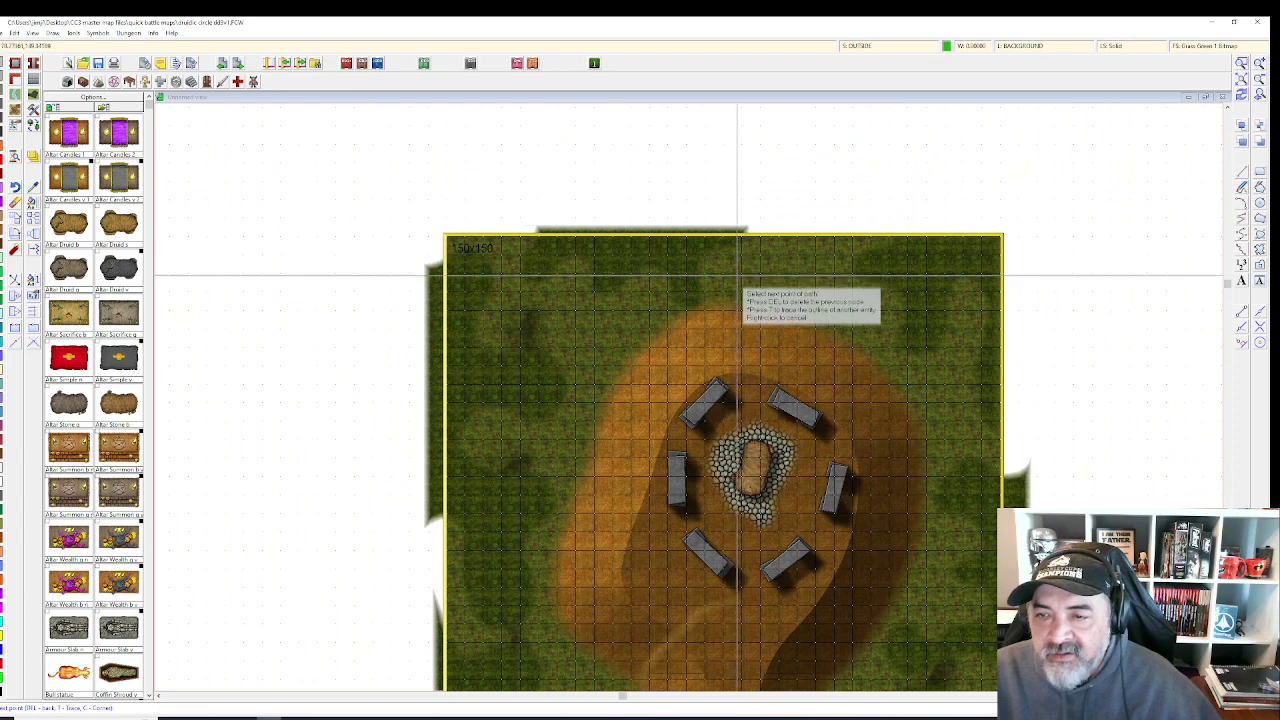
click(760, 288)
click(783, 280)
click(769, 252)
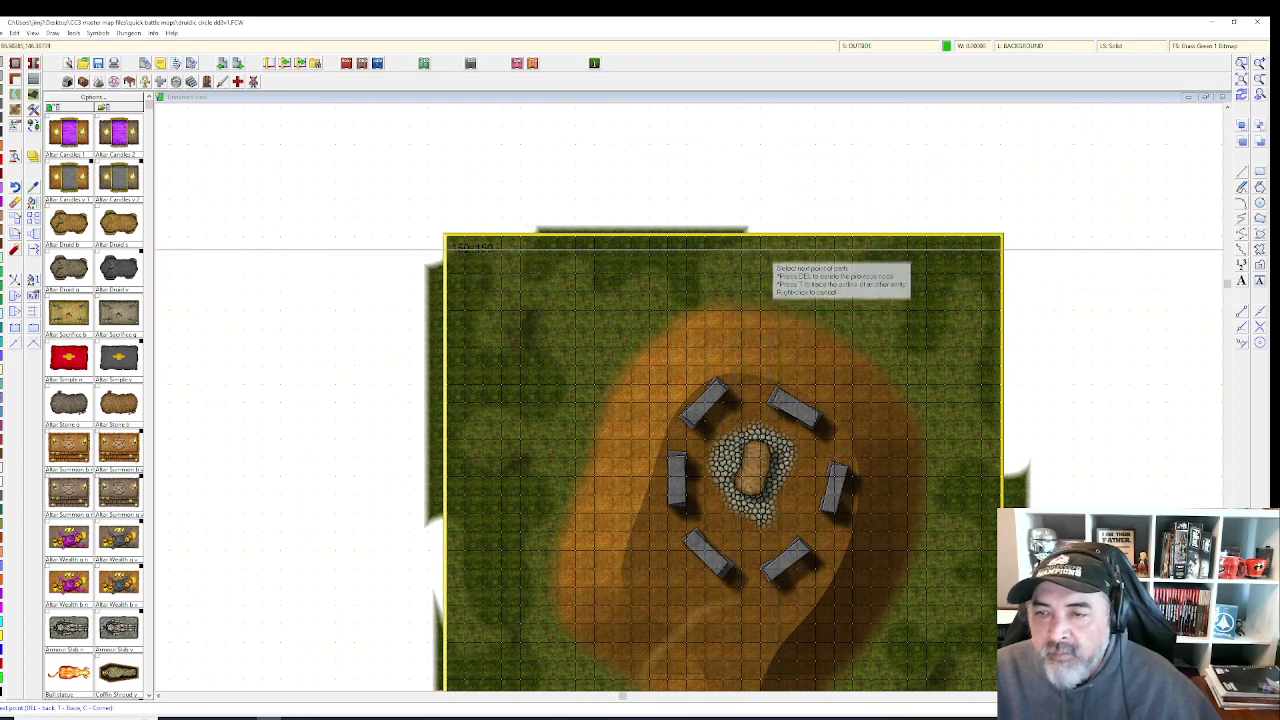
click(791, 234)
right_click(790, 255)
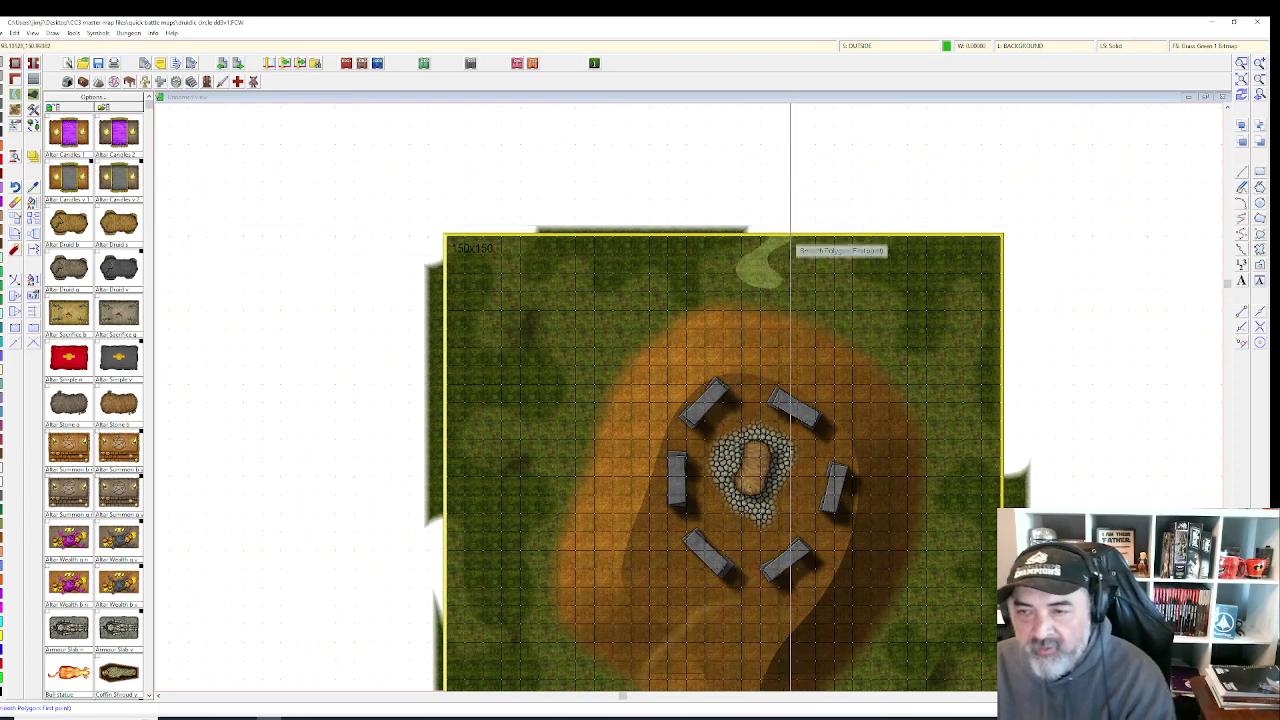
- Draw a narrow, smooth Grass Green 1 Bitmap strip running north to south on the grass east of the hill
scroll(797, 257, up, 1)
click(966, 402)
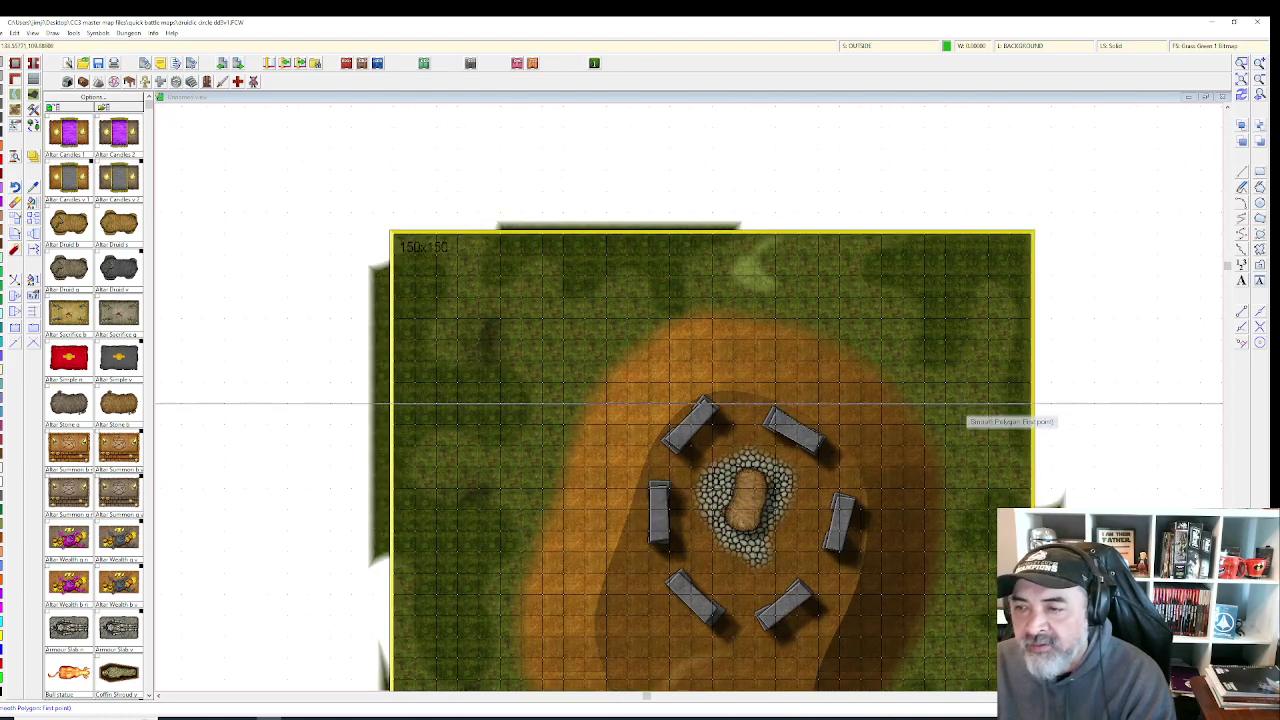
click(974, 415)
click(963, 446)
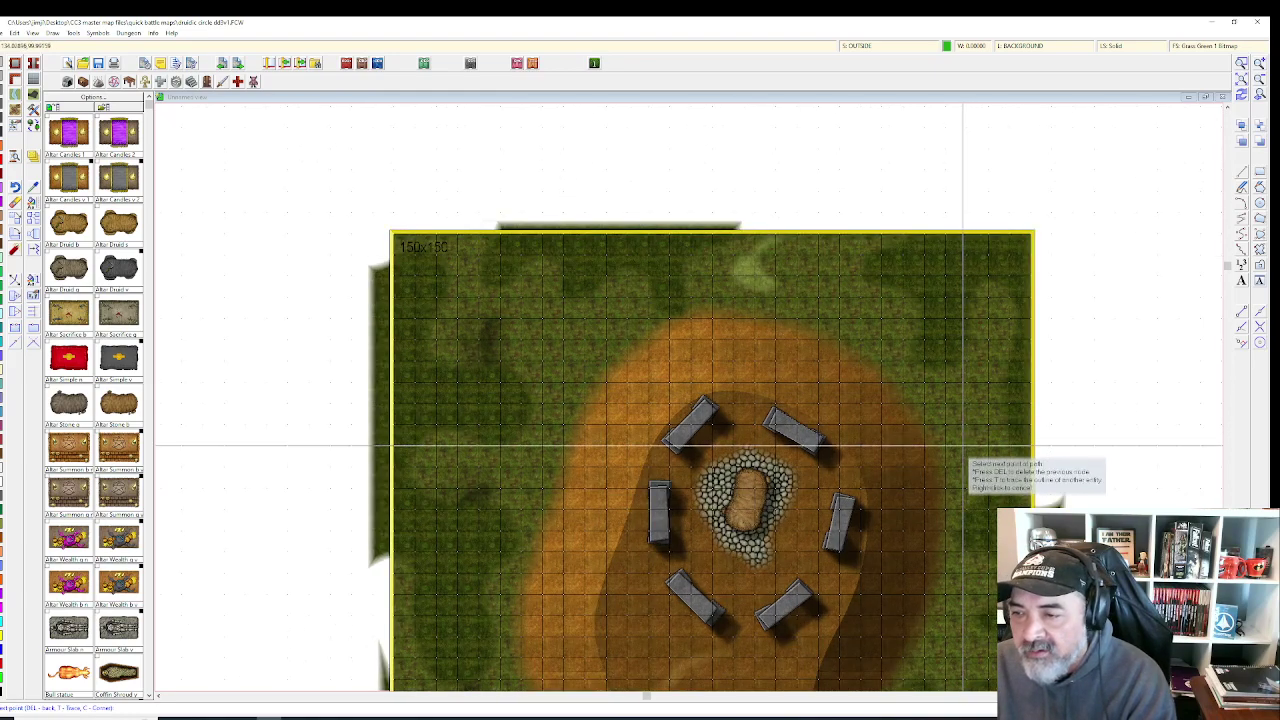
click(980, 462)
click(988, 408)
click(982, 376)
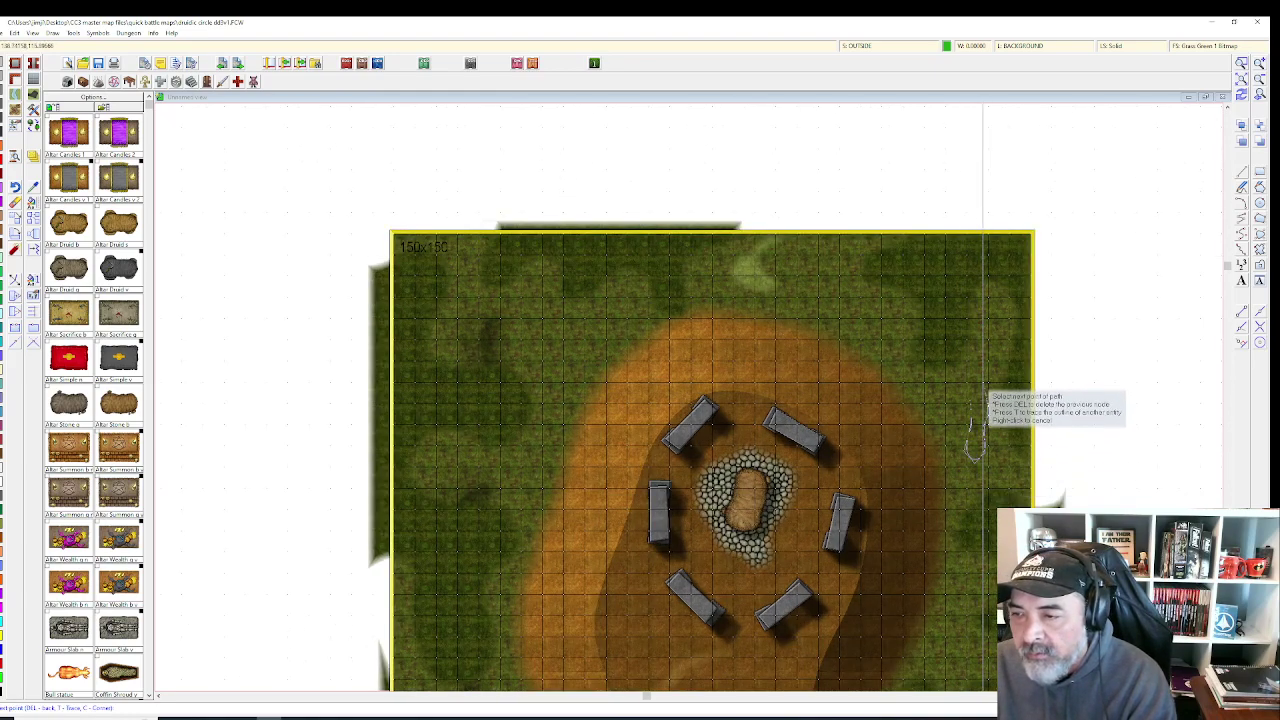
click(991, 343)
right_click(970, 386)
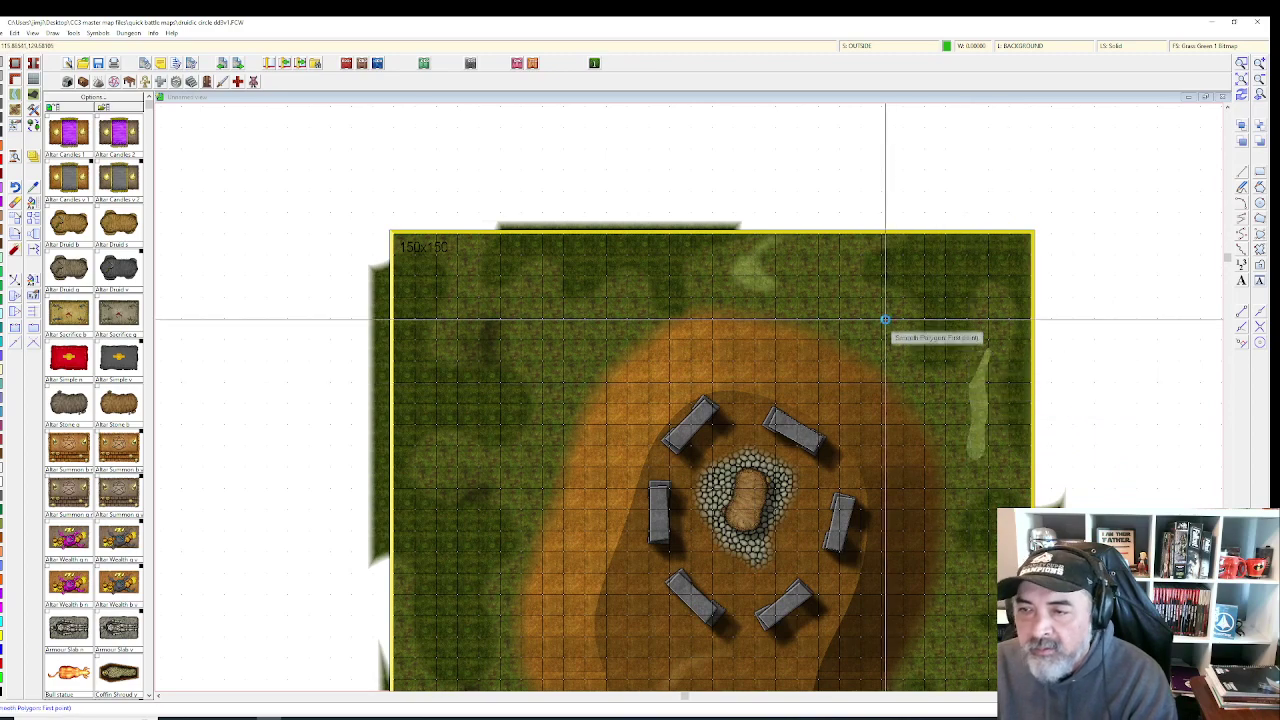
- Draw an irregular, winding Grass Green 1 Bitmap patch along the hill's northeast edge
scroll(857, 296, up, 1)
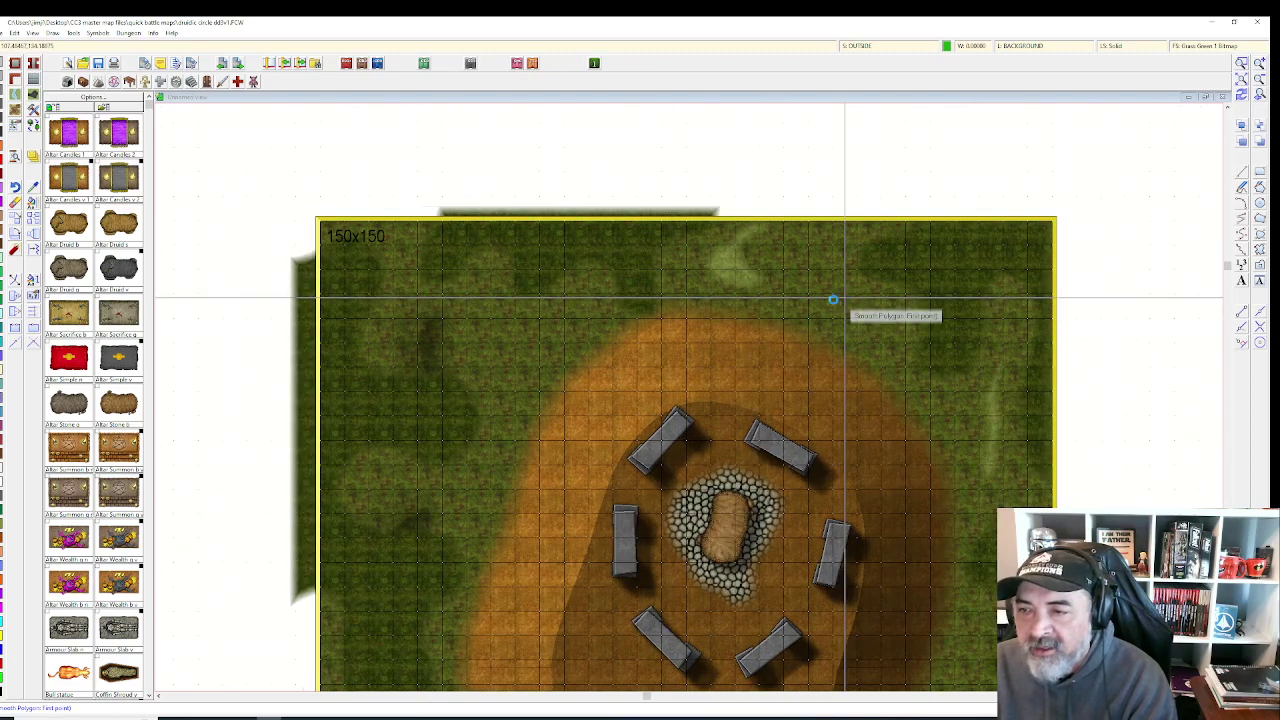
scroll(832, 299, down, 1)
click(824, 294)
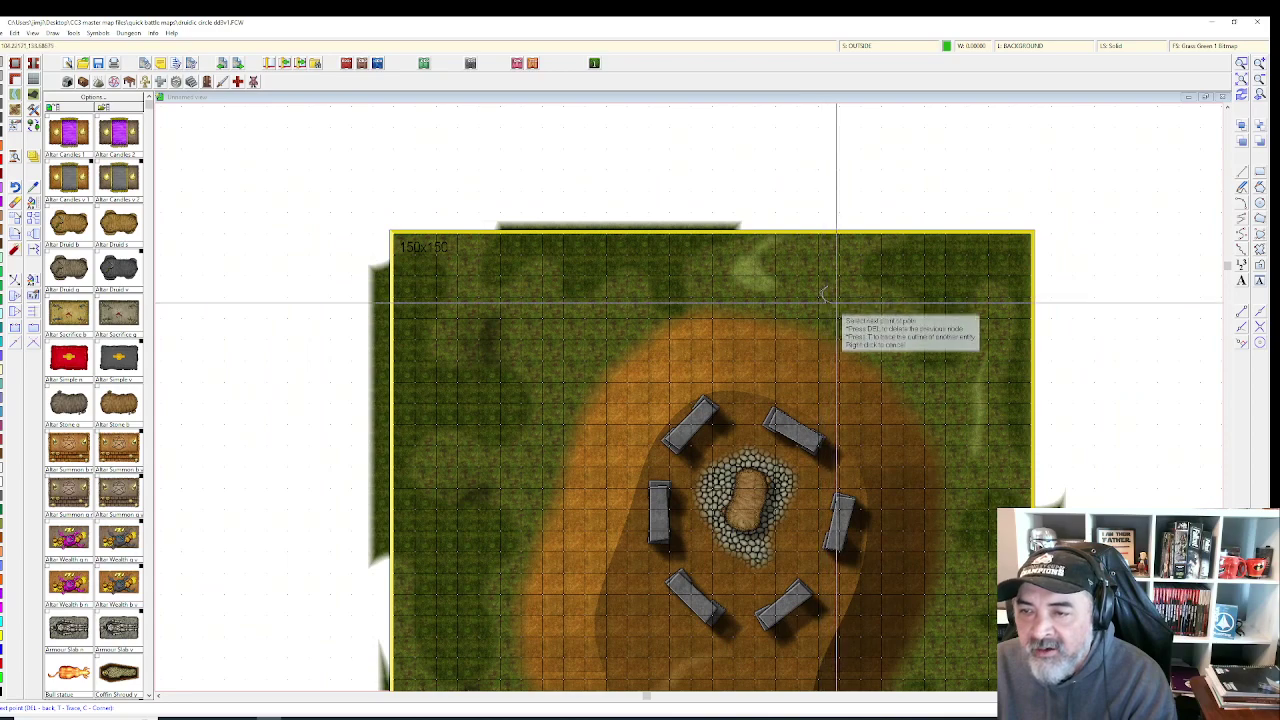
click(837, 303)
click(849, 310)
click(863, 316)
click(876, 323)
click(878, 334)
click(880, 346)
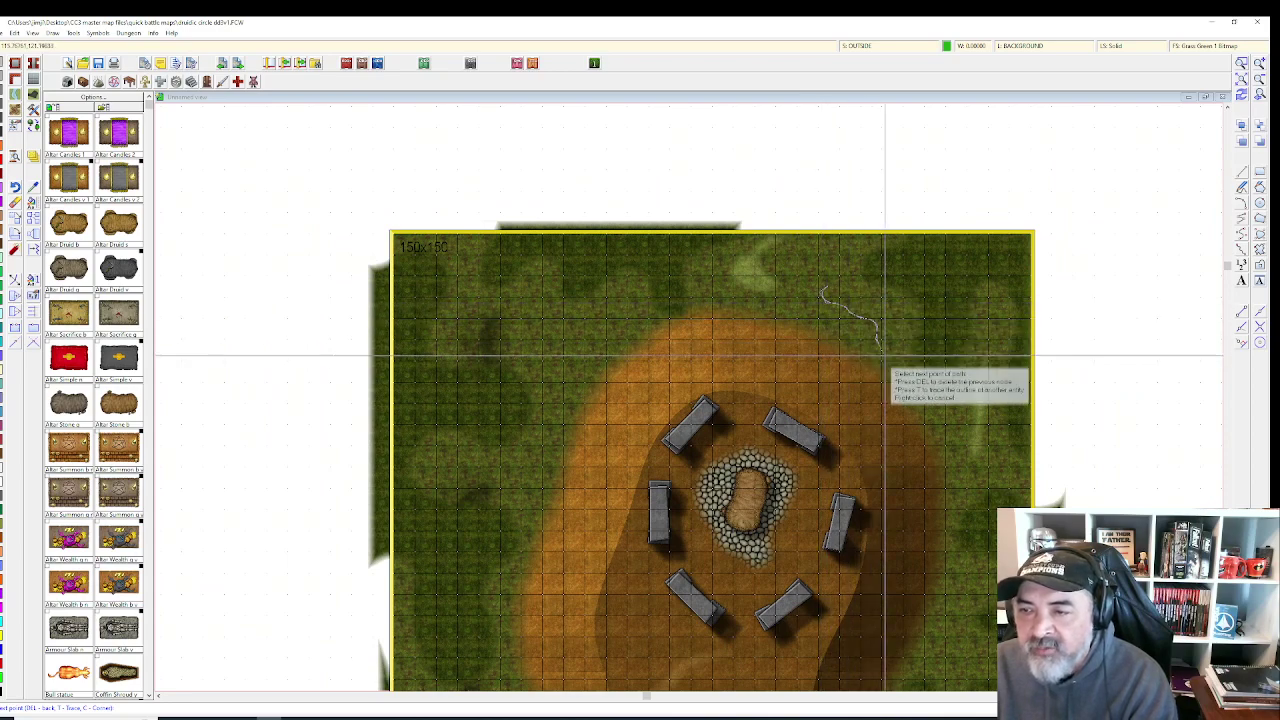
click(890, 356)
click(905, 347)
click(891, 326)
click(888, 298)
click(871, 296)
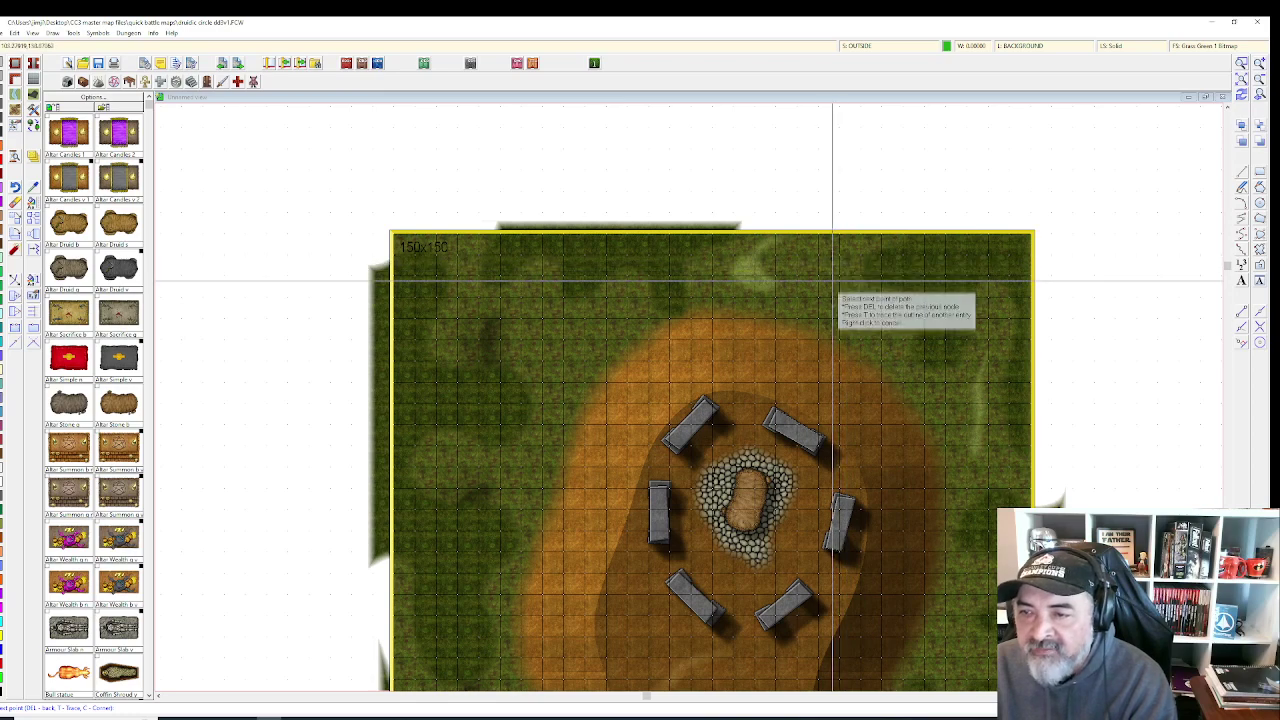
right_click(829, 284)
scroll(800, 311, up, 1)
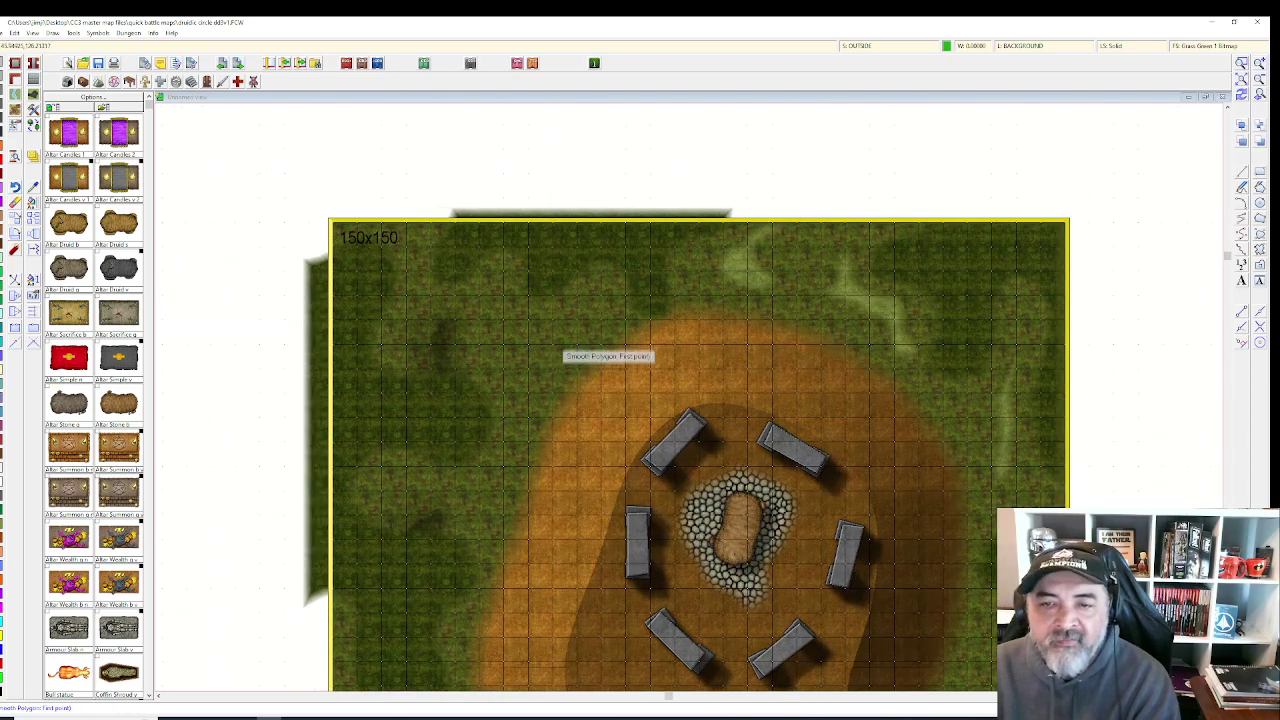
- Draw an irregular, curved Grass Green 1 Bitmap patch on the grass northwest of the hill
click(489, 300)
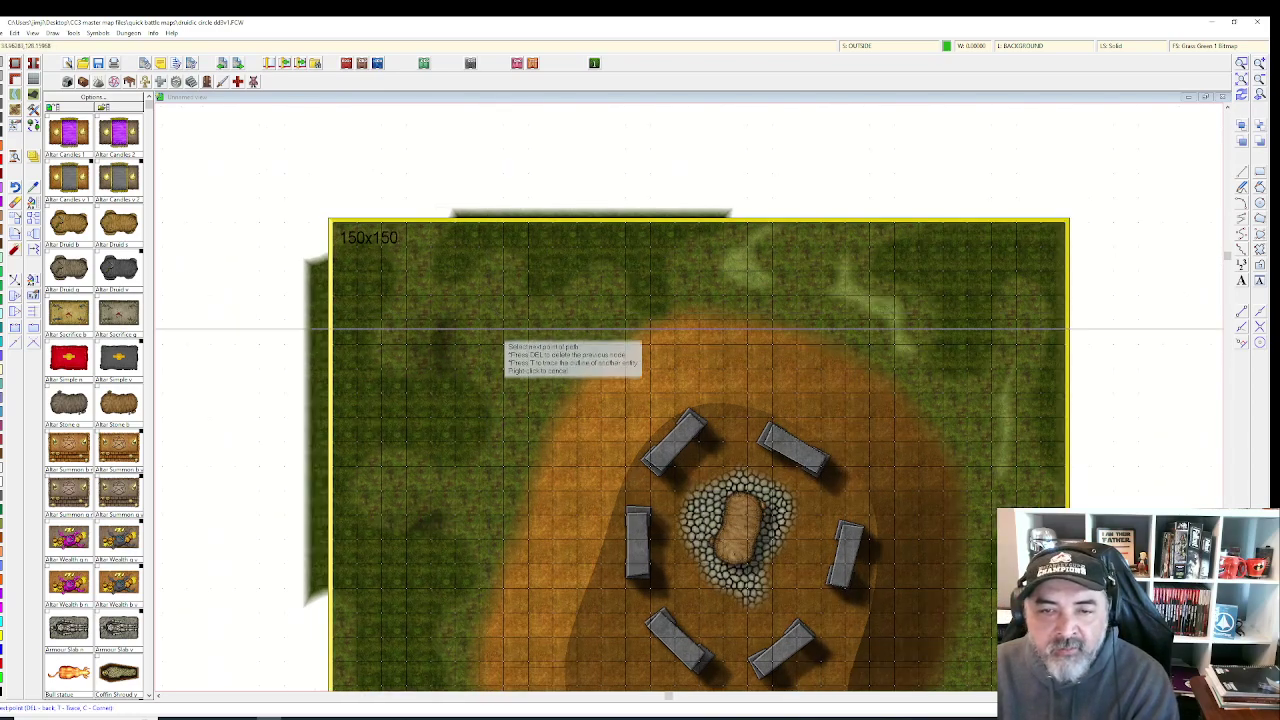
click(574, 327)
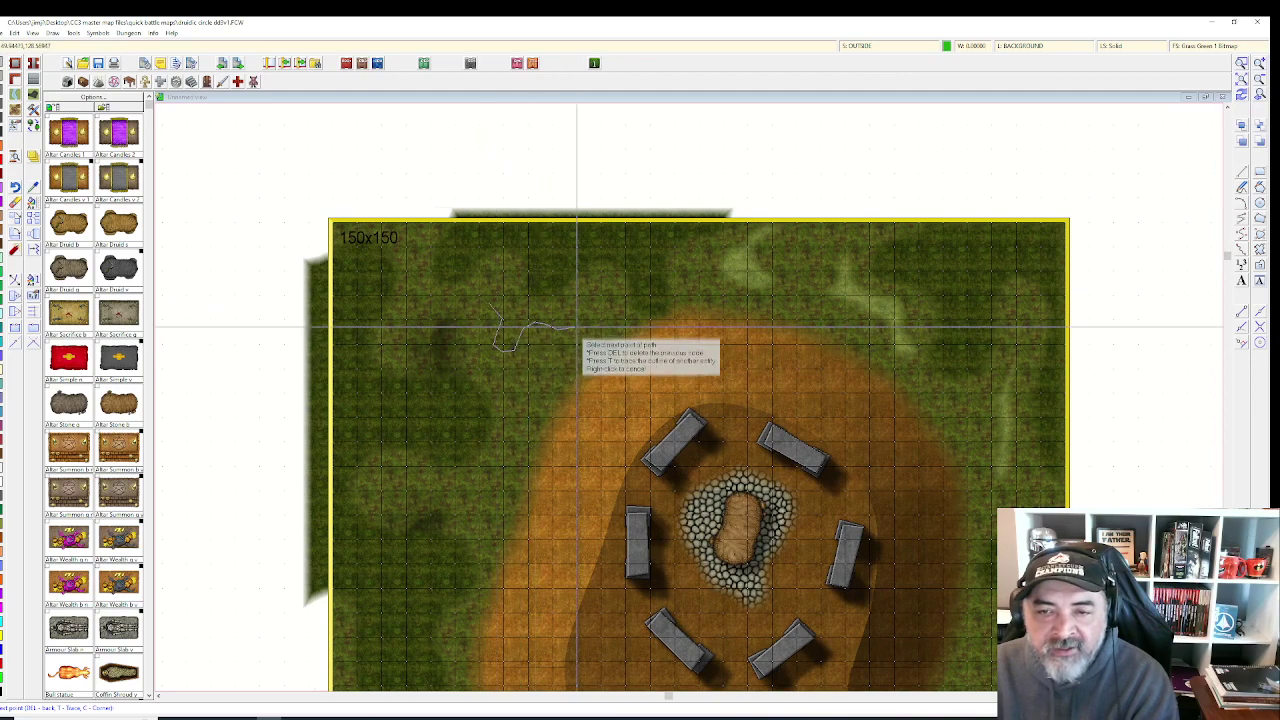
click(603, 309)
click(598, 281)
click(548, 312)
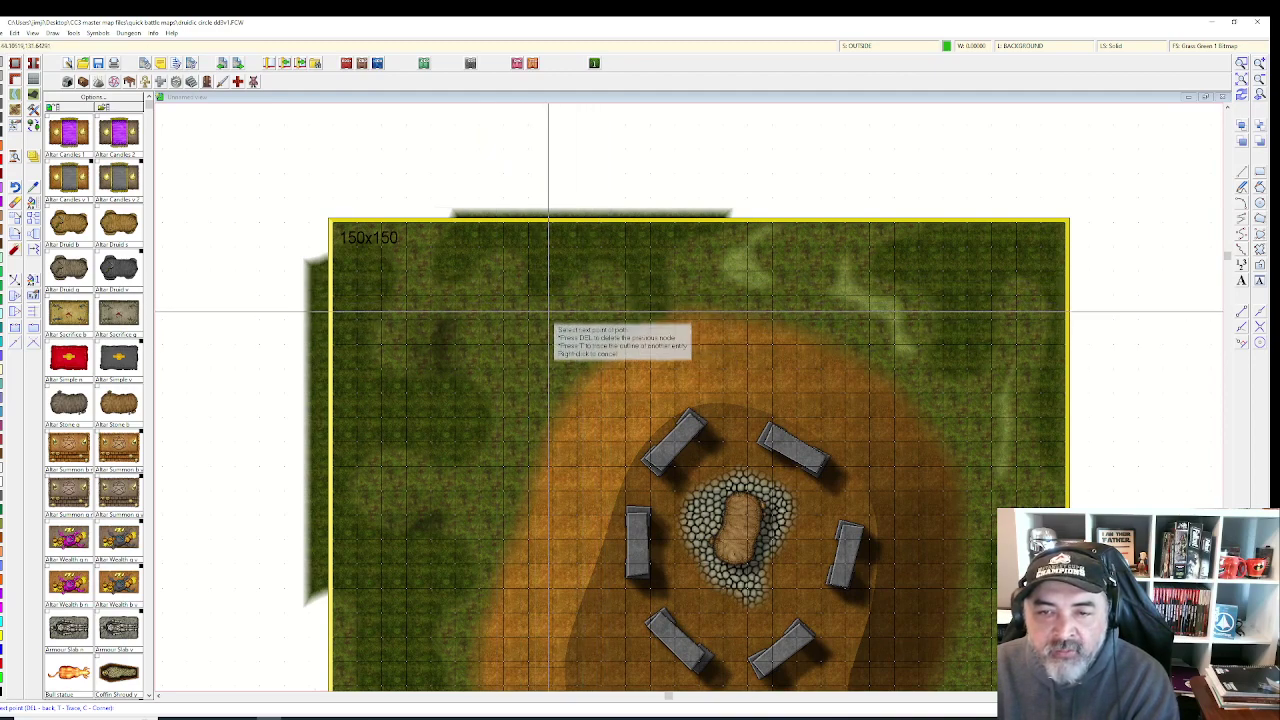
click(509, 286)
drag(494, 297, 490, 303)
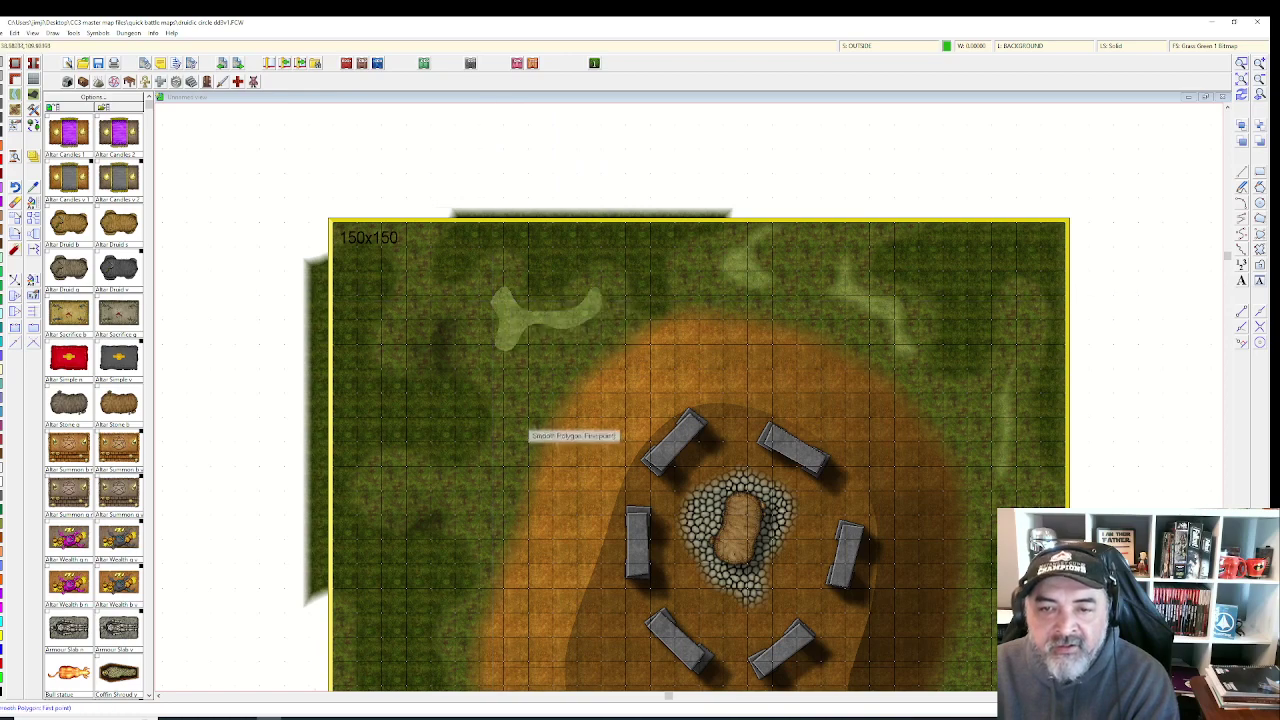
- Draw an elongated Grass Green 1 Bitmap patch running west to east on the grass west of the hill
scroll(517, 435, up, 1)
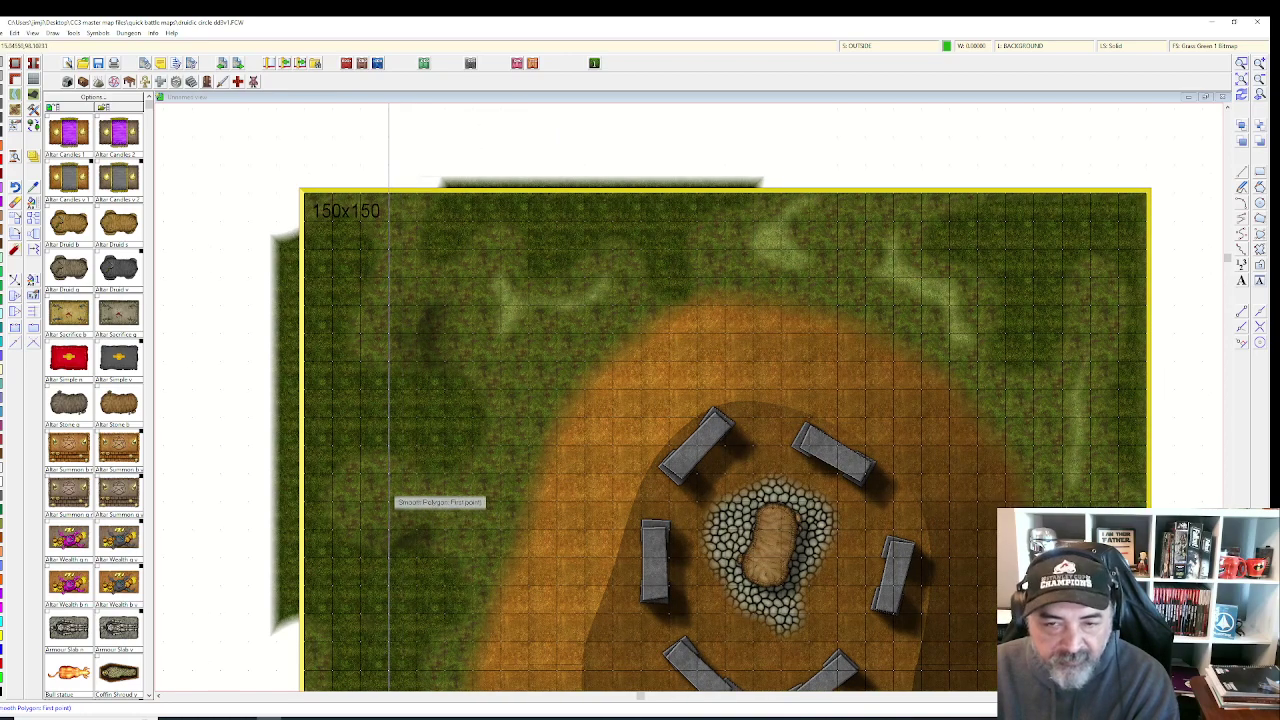
click(361, 491)
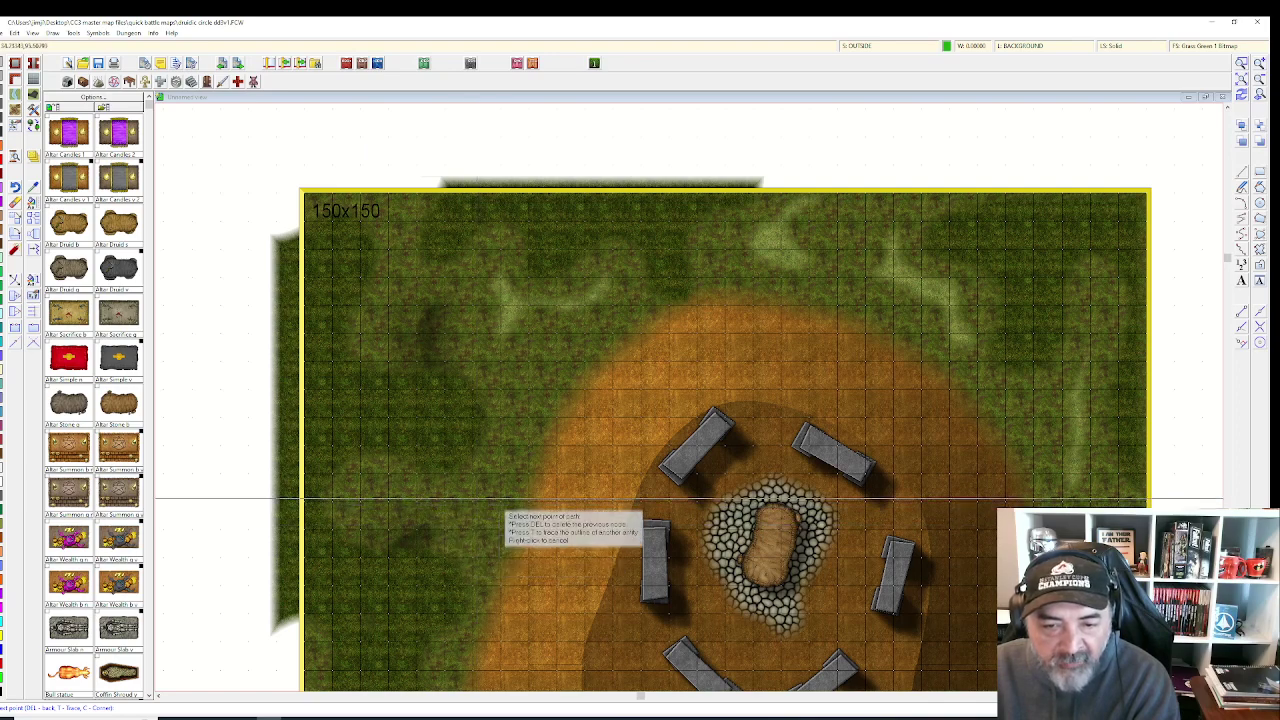
click(490, 490)
click(440, 515)
right_click(400, 491)
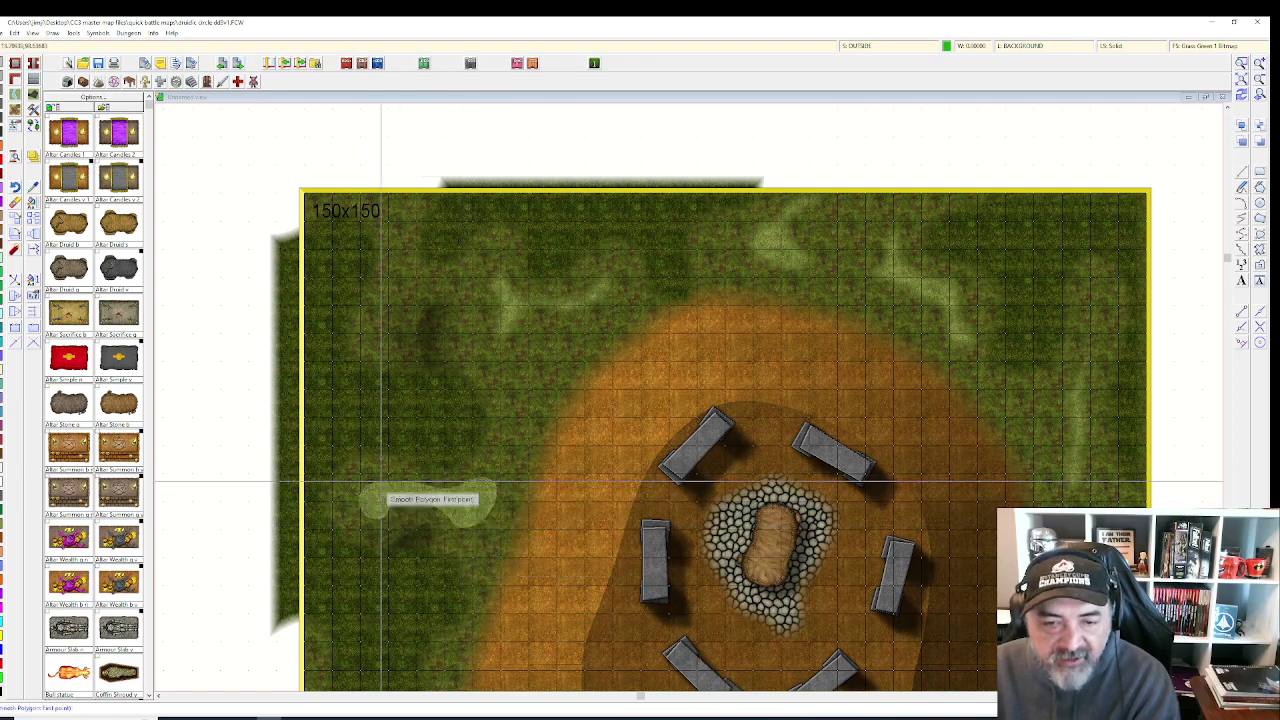
- Draw a very small Grass Green 1 Bitmap patch on the grass just east of the hill, near the map border
scroll(400, 491, down, 1)
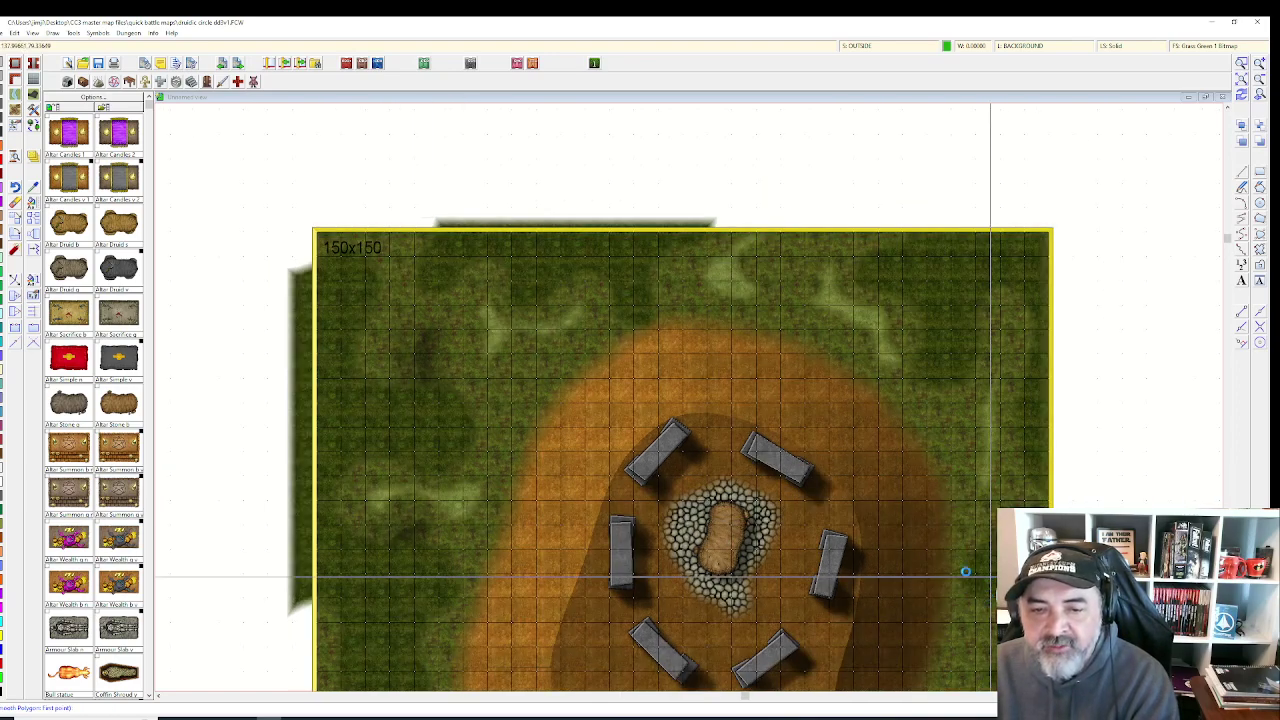
scroll(961, 499, down, 1)
scroll(944, 587, down, 2)
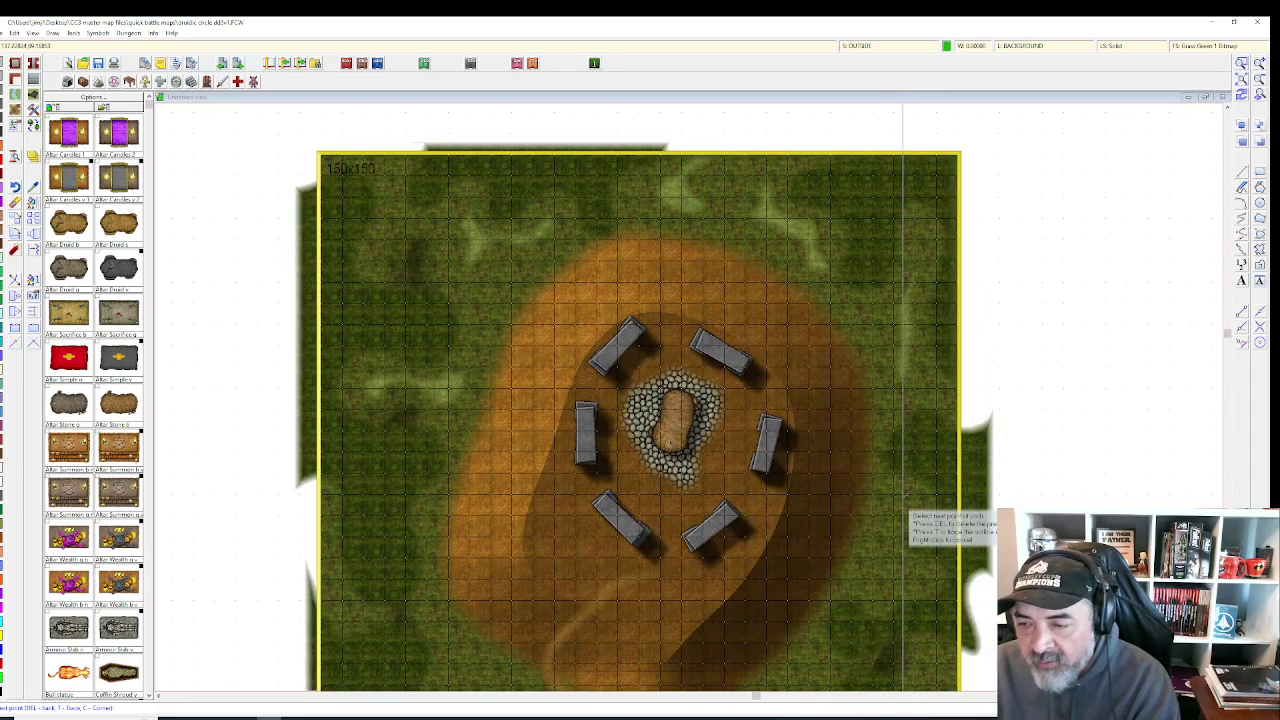
click(893, 510)
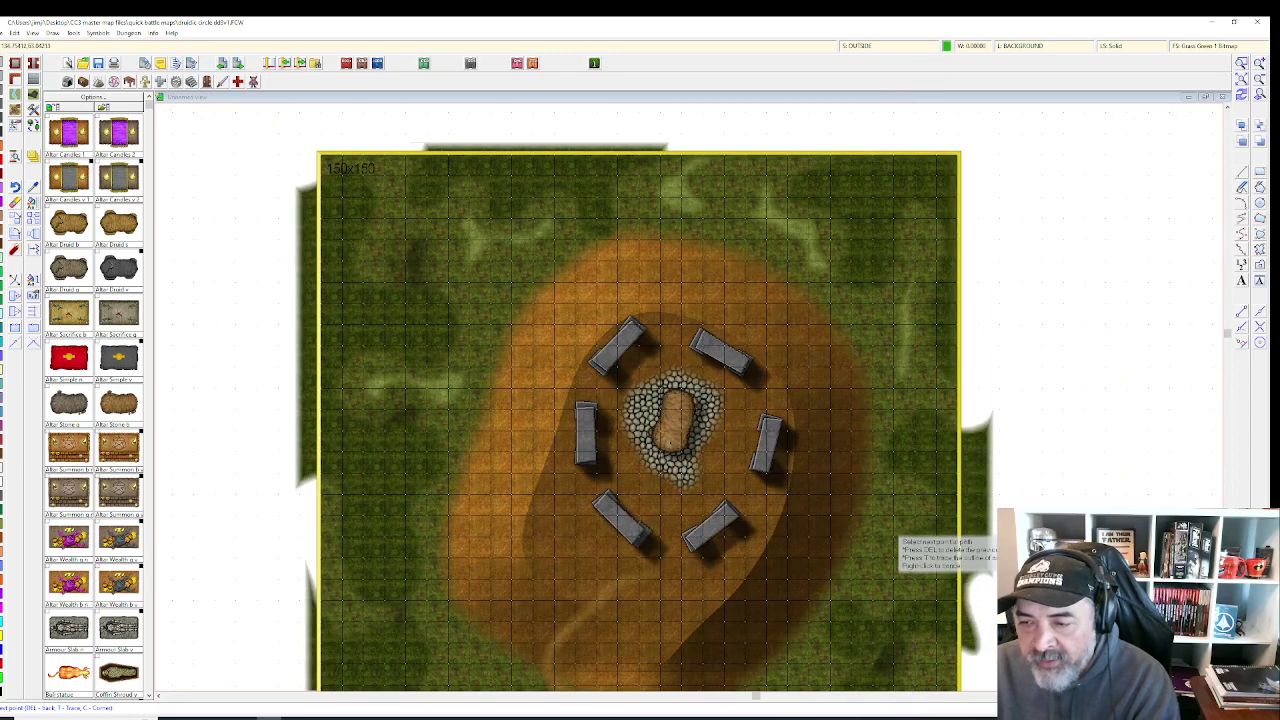
right_click(907, 495)
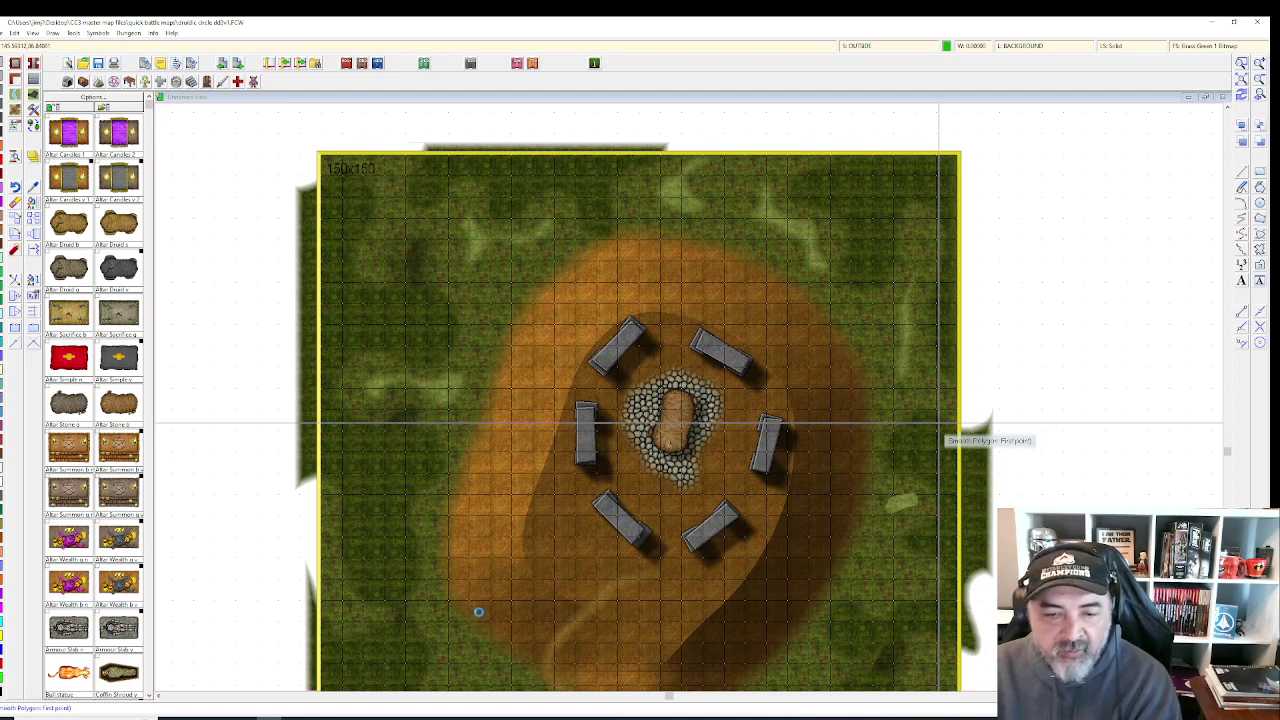
- Draw two small, irregular Grass Green 1 Bitmap patches, one southwest and one southeast of the hill
scroll(470, 612, down, 3)
click(512, 530)
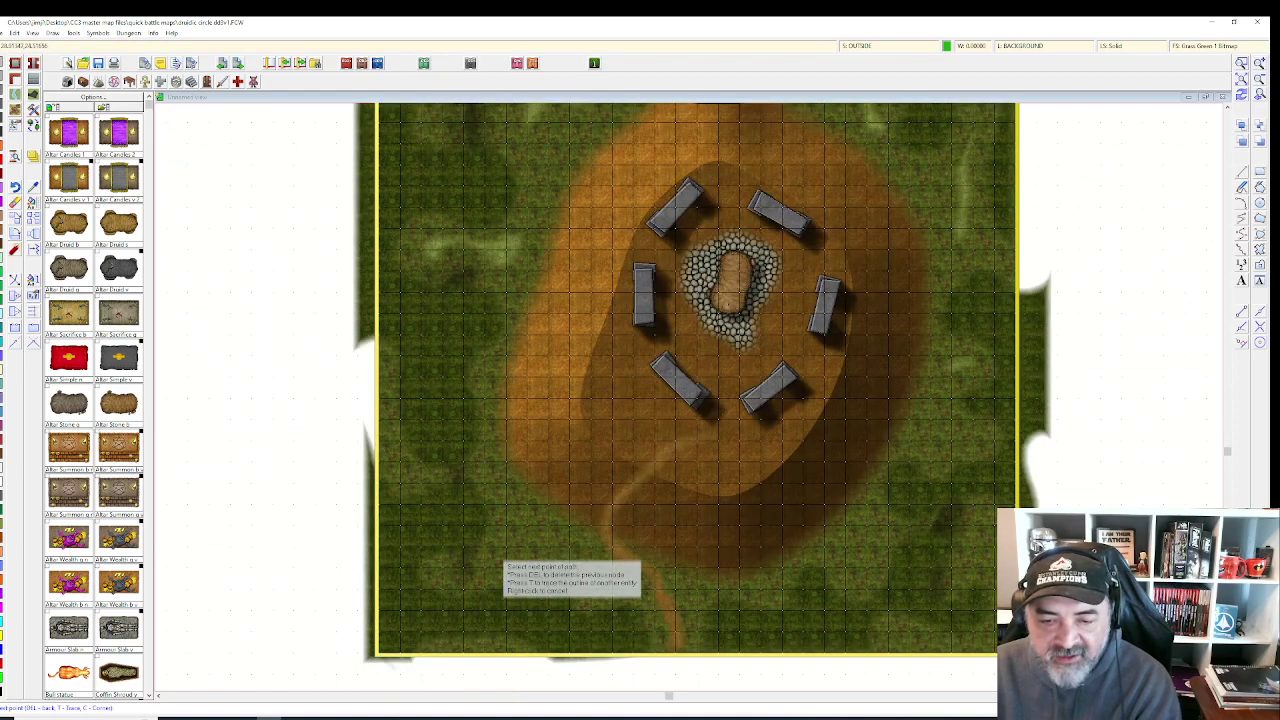
click(501, 557)
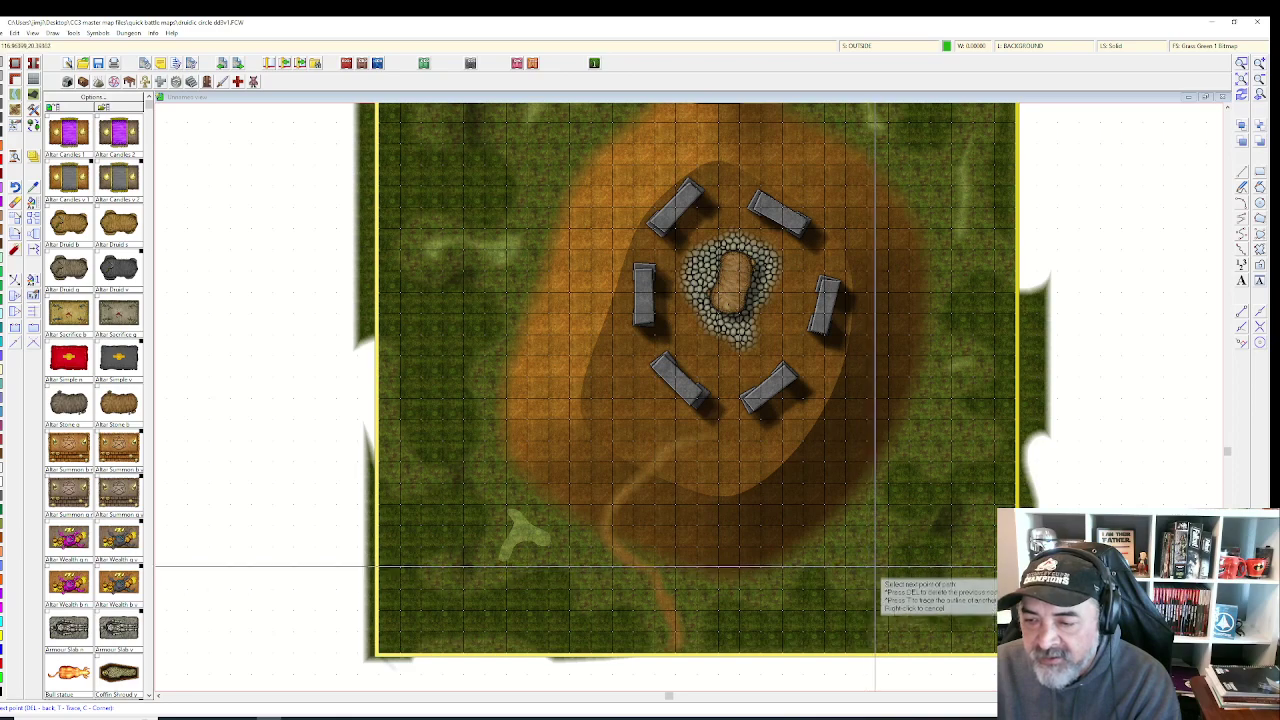
right_click(878, 525)
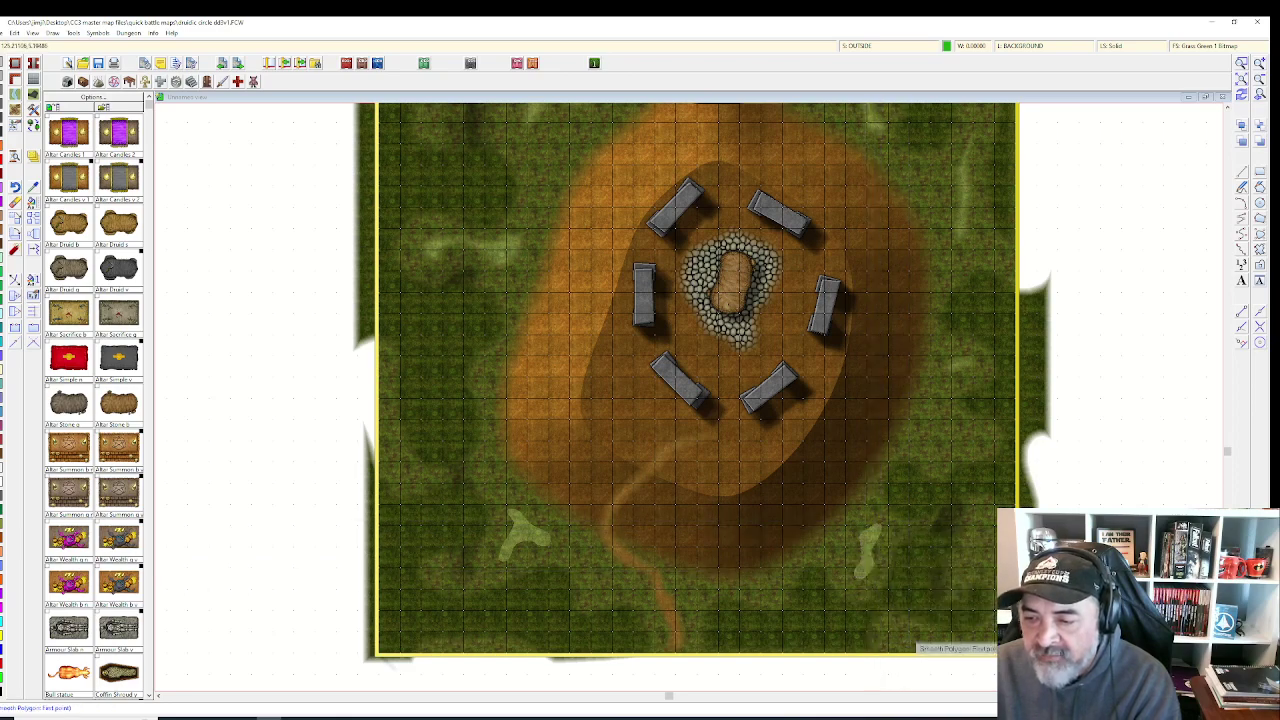
- End the grass patch drawing and save the map file
scroll(910, 632, up, 1)
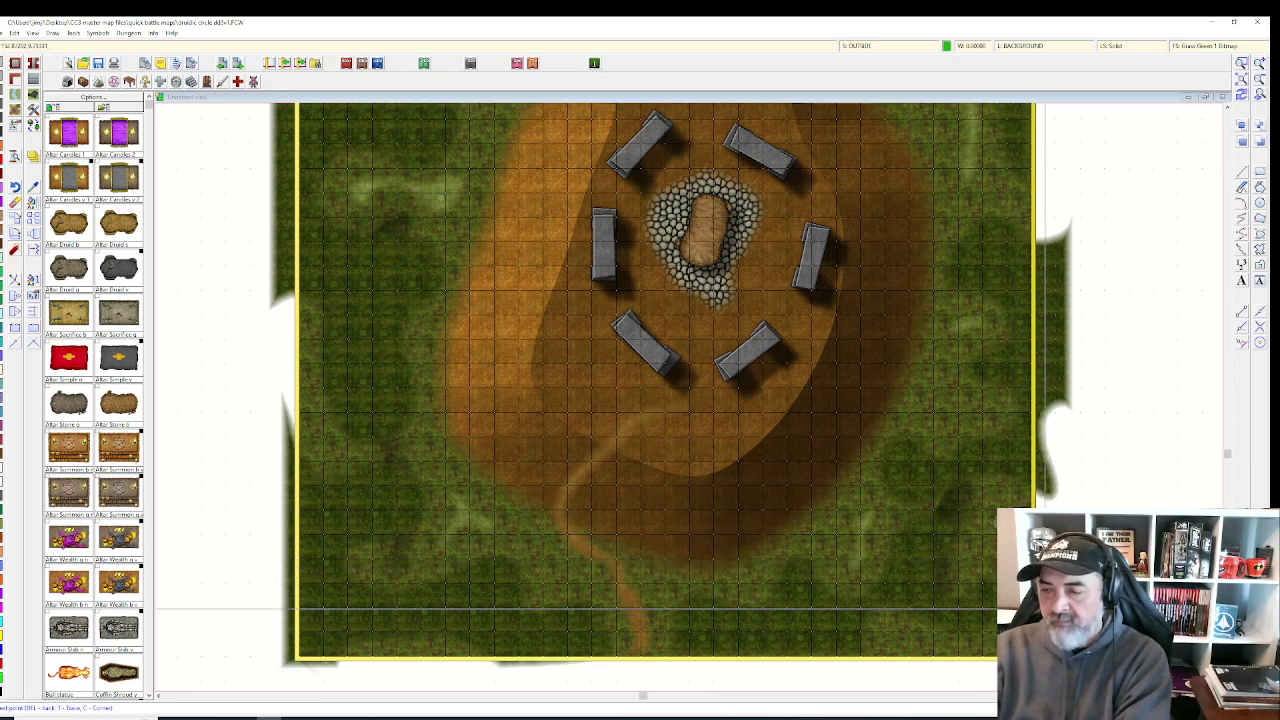
scroll(1140, 468, down, 1)
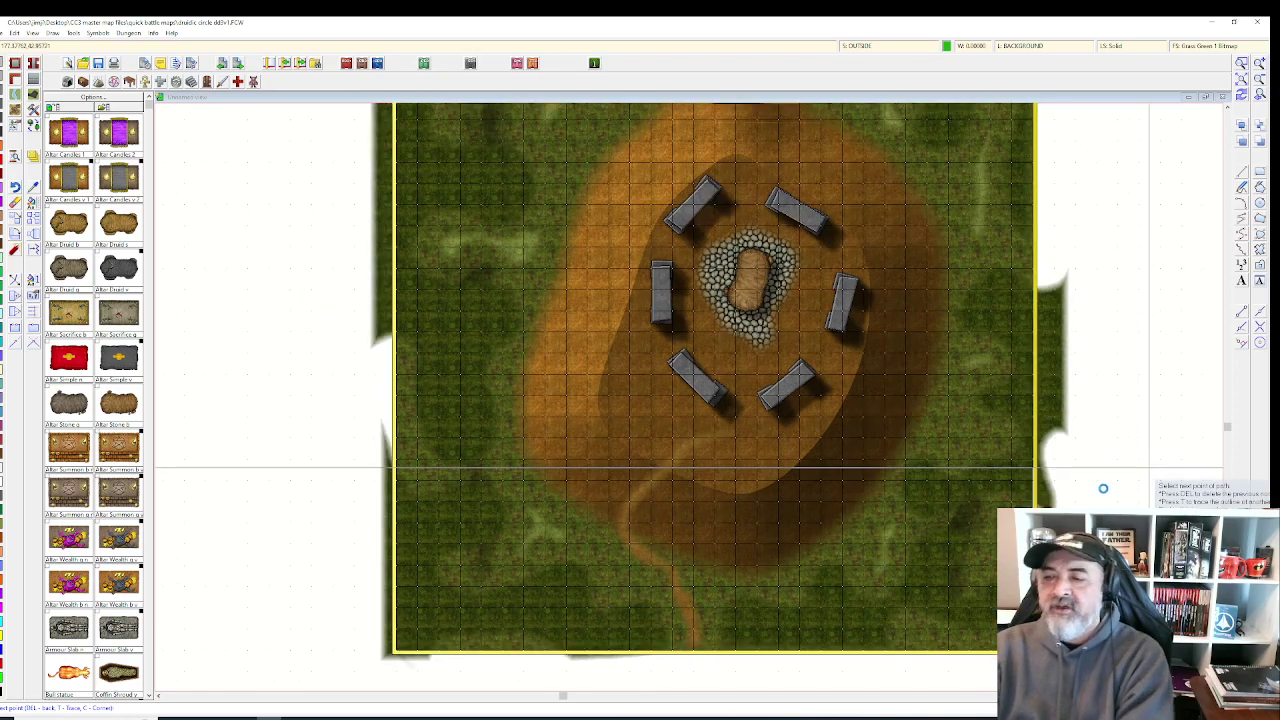
scroll(1103, 488, down, 1)
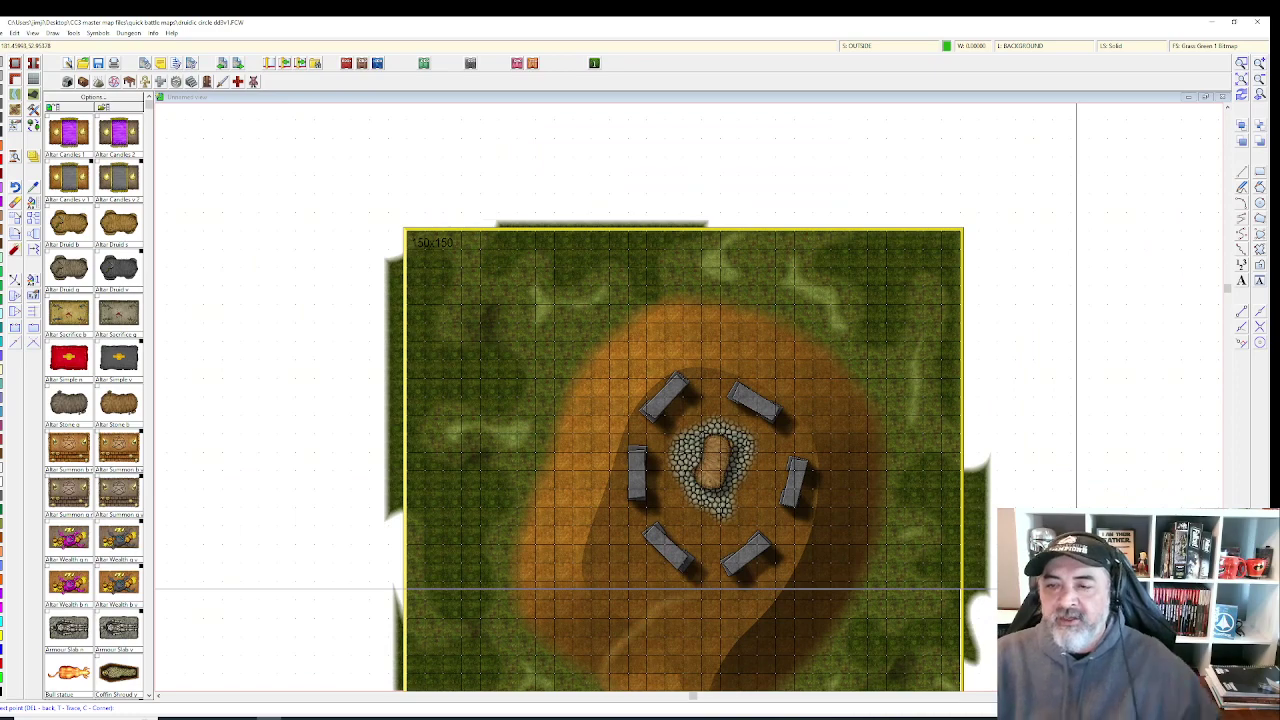
key(Escape)
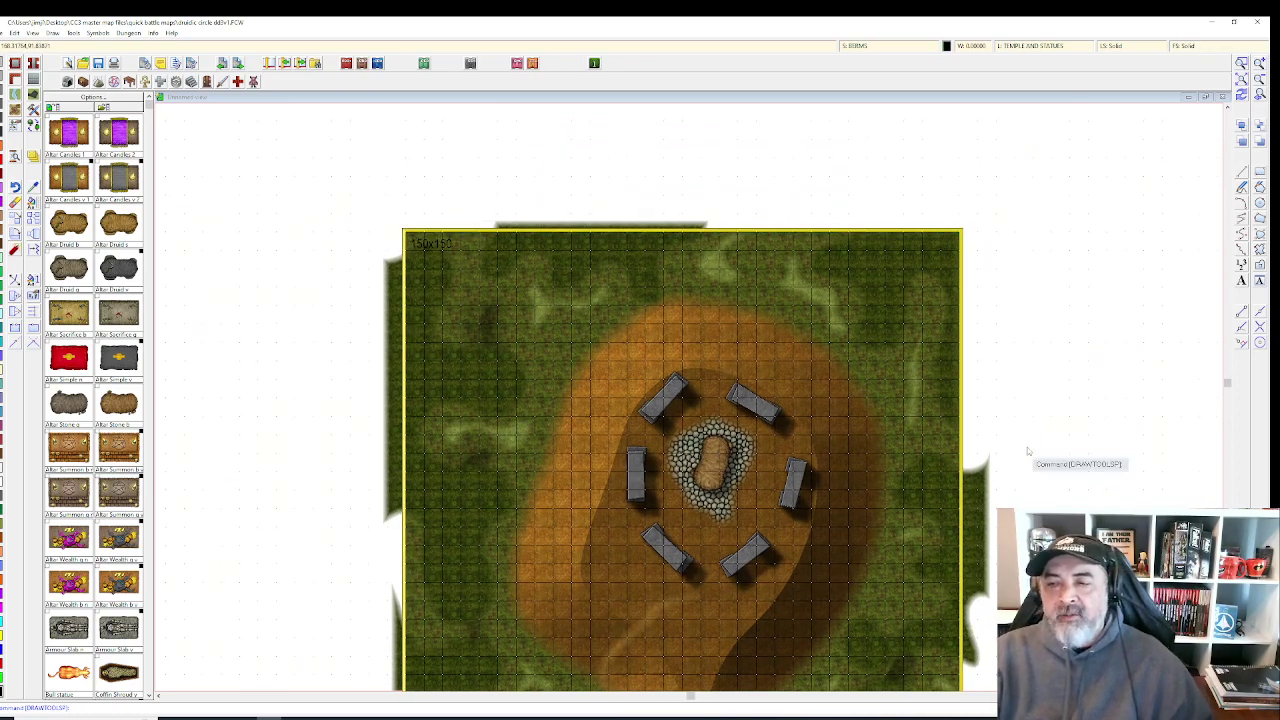
scroll(1026, 451, down, 2)
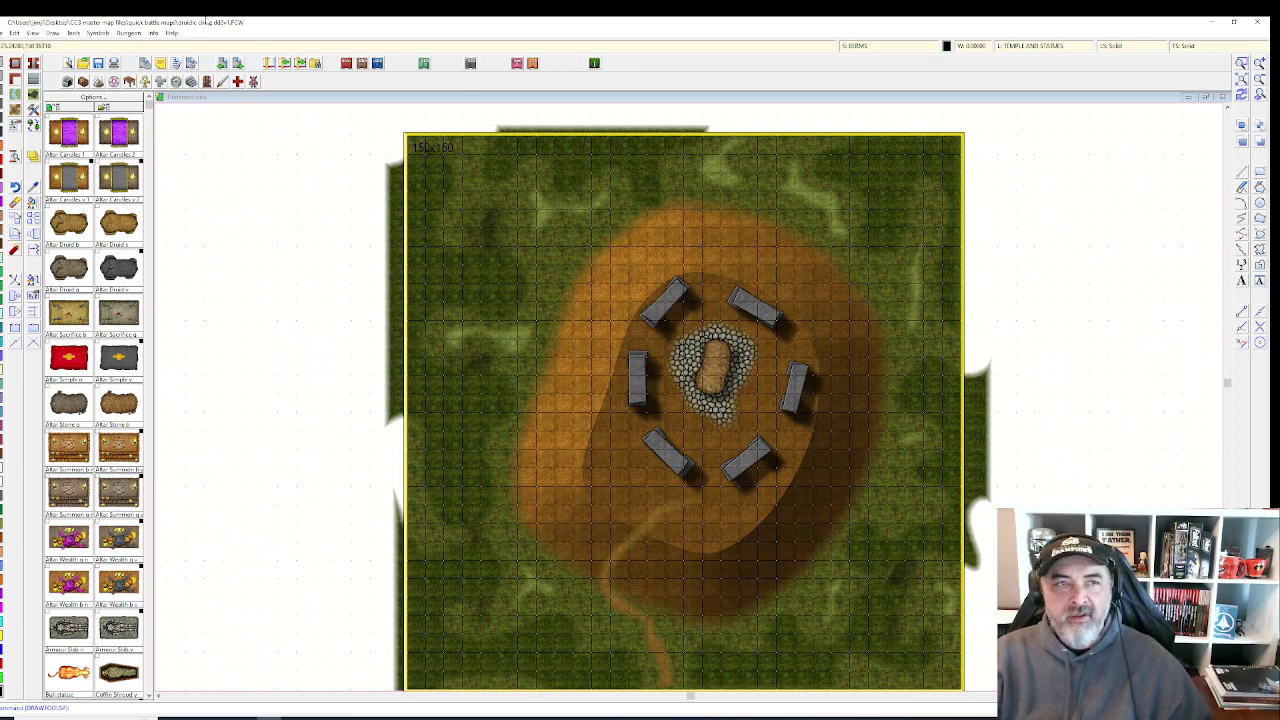
click(3, 33)
click(30, 81)
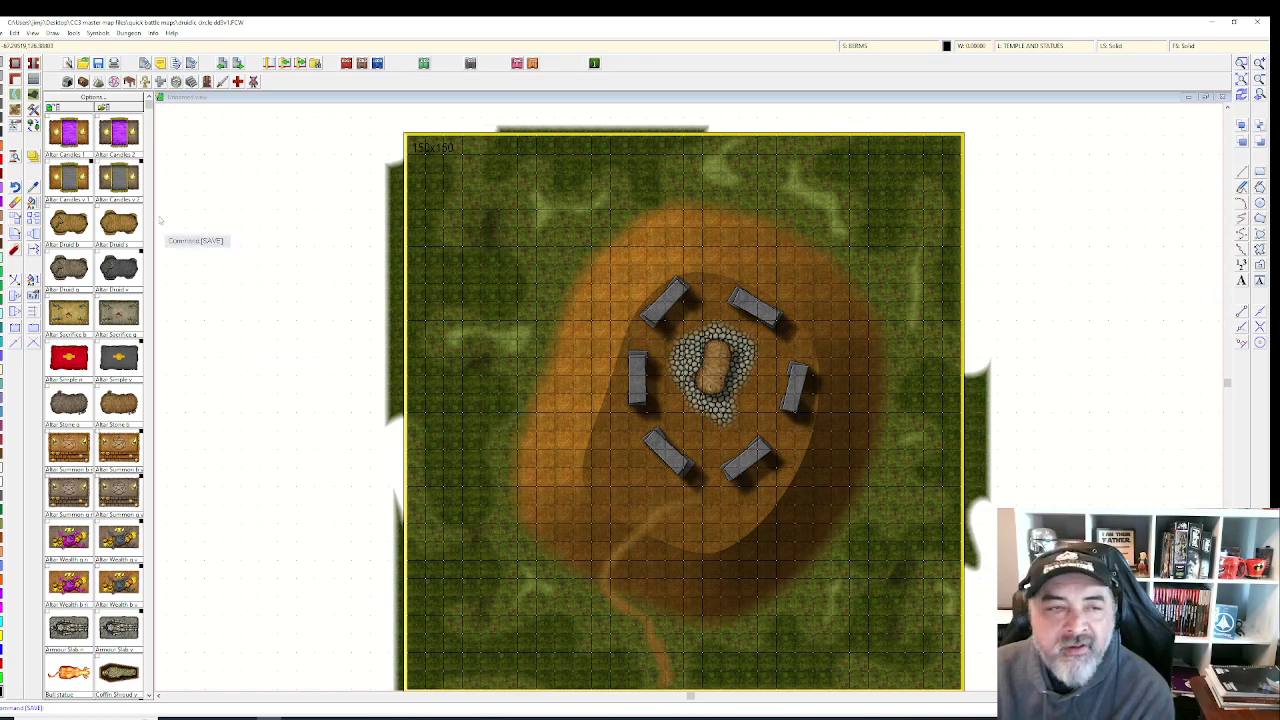
- Draw a thin, winding Dirt Brown 2 Bitmap path from the existing trail up the hill's west slope to the north side of the stone circle
click(13, 112)
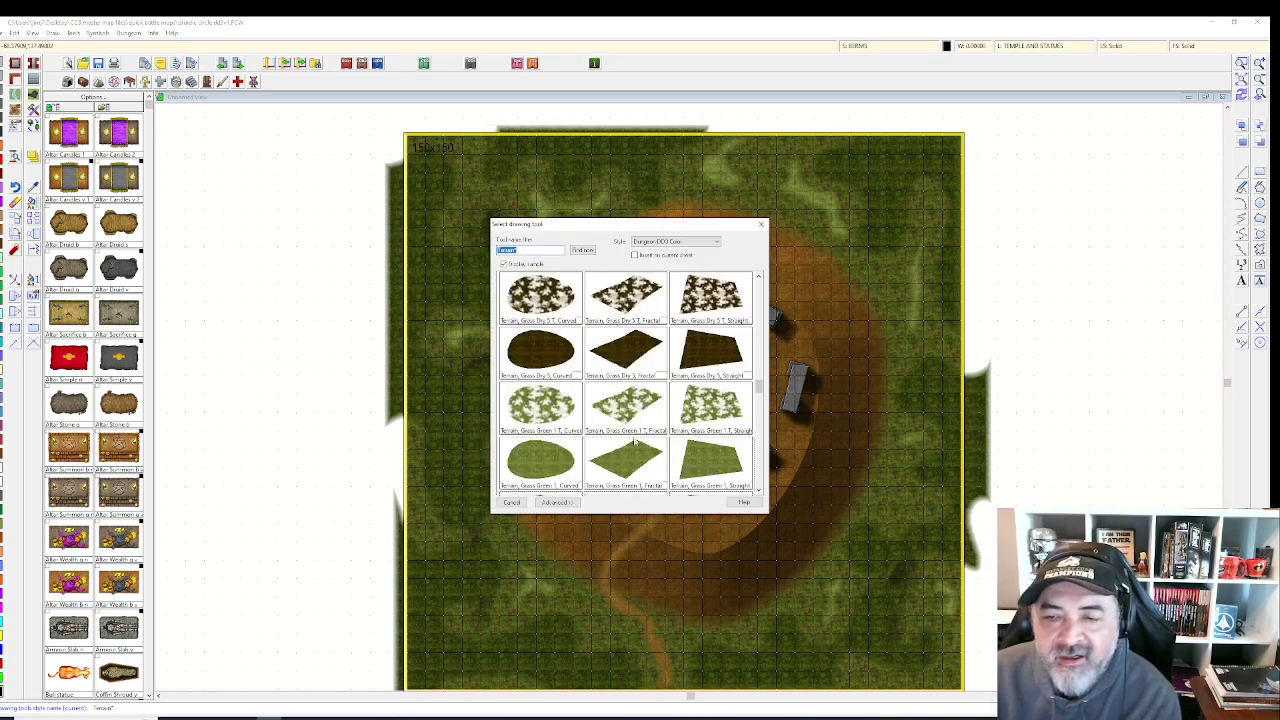
scroll(650, 420, down, 3)
scroll(649, 418, down, 10)
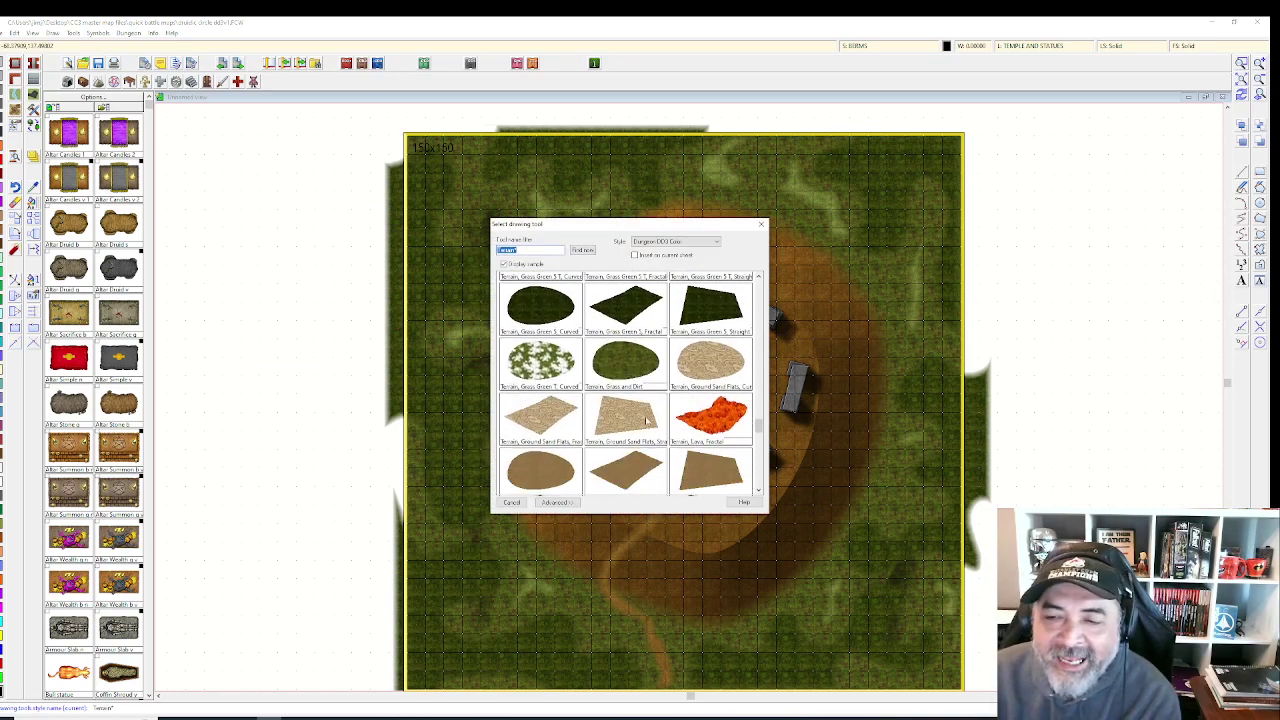
scroll(646, 405, up, 15)
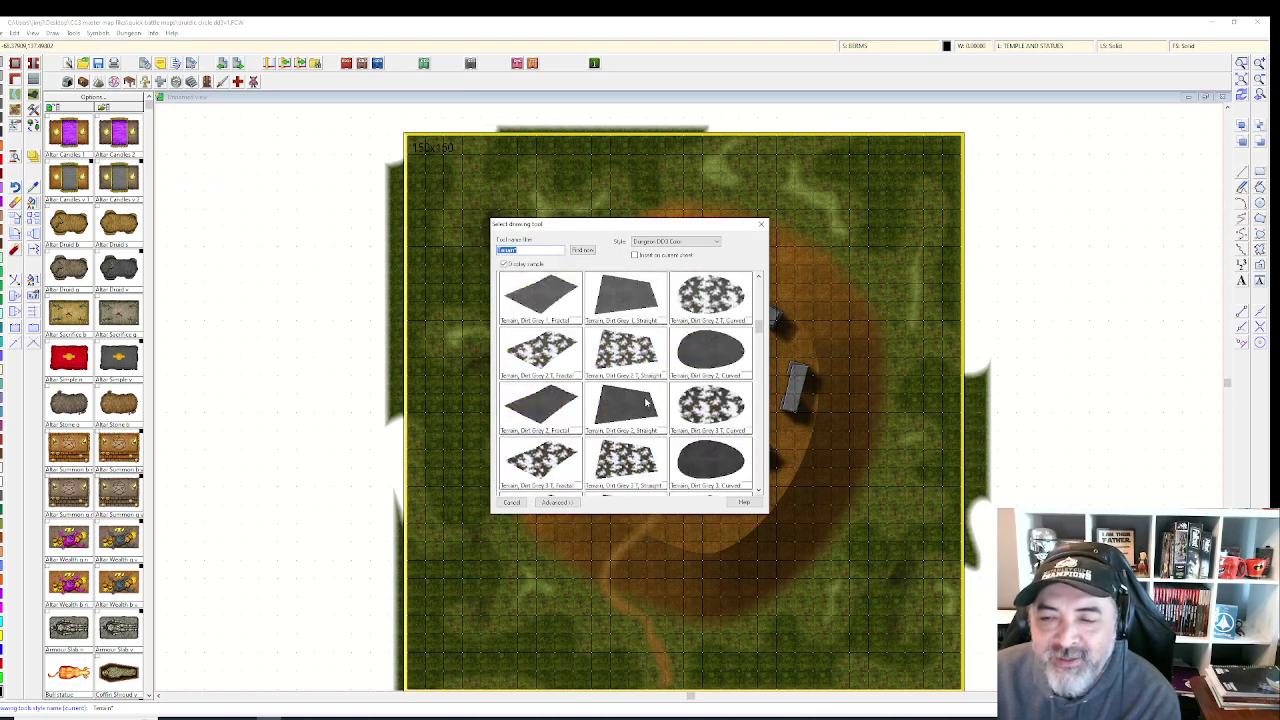
double_click(705, 460)
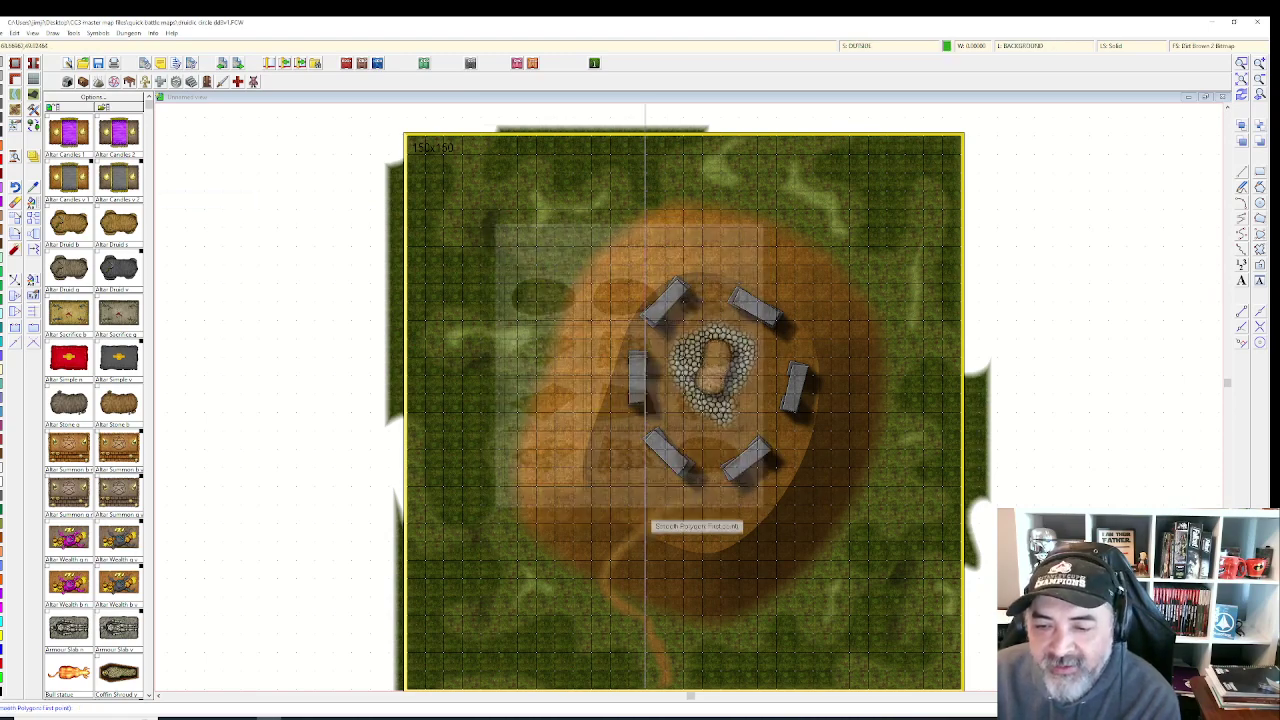
click(612, 551)
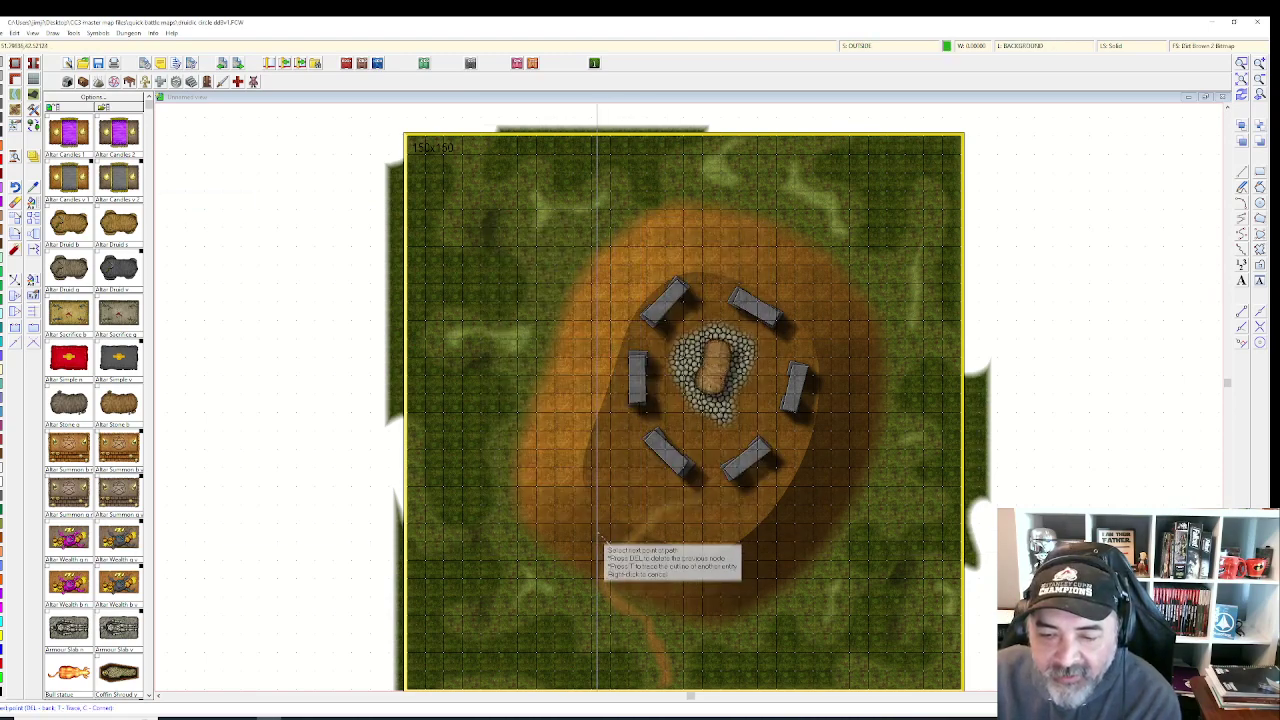
click(563, 523)
click(546, 446)
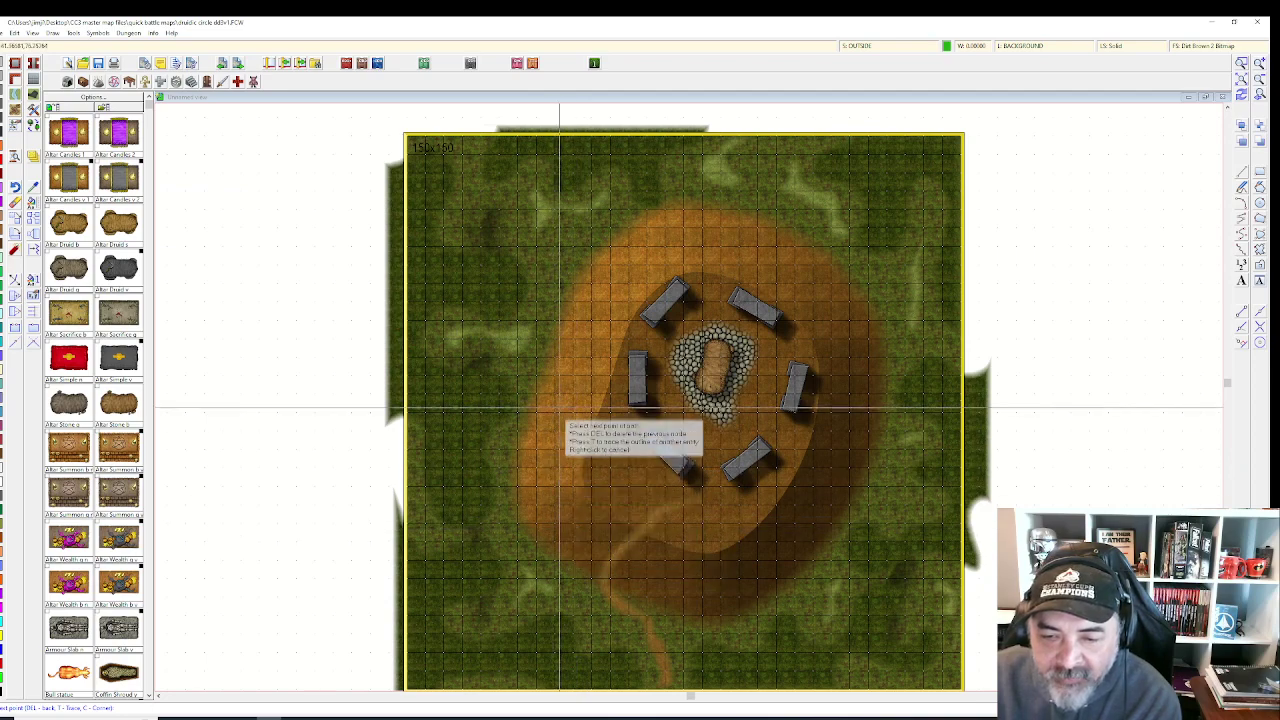
click(579, 384)
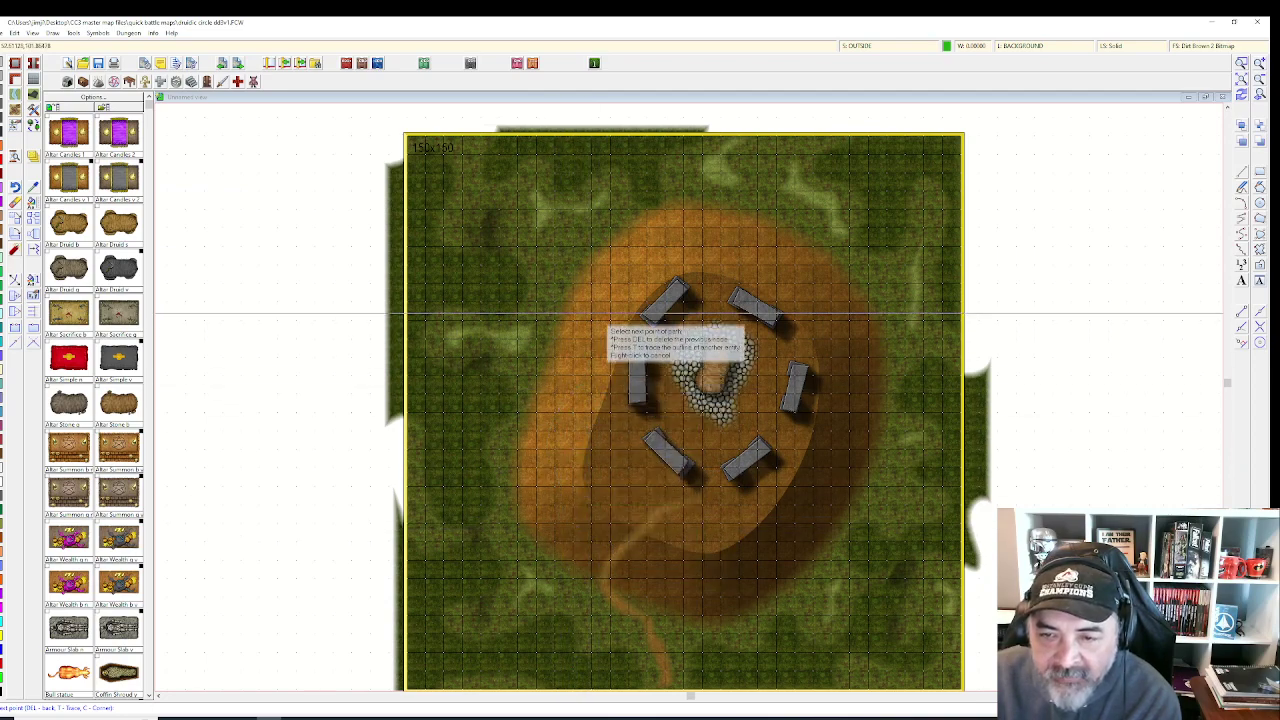
click(607, 299)
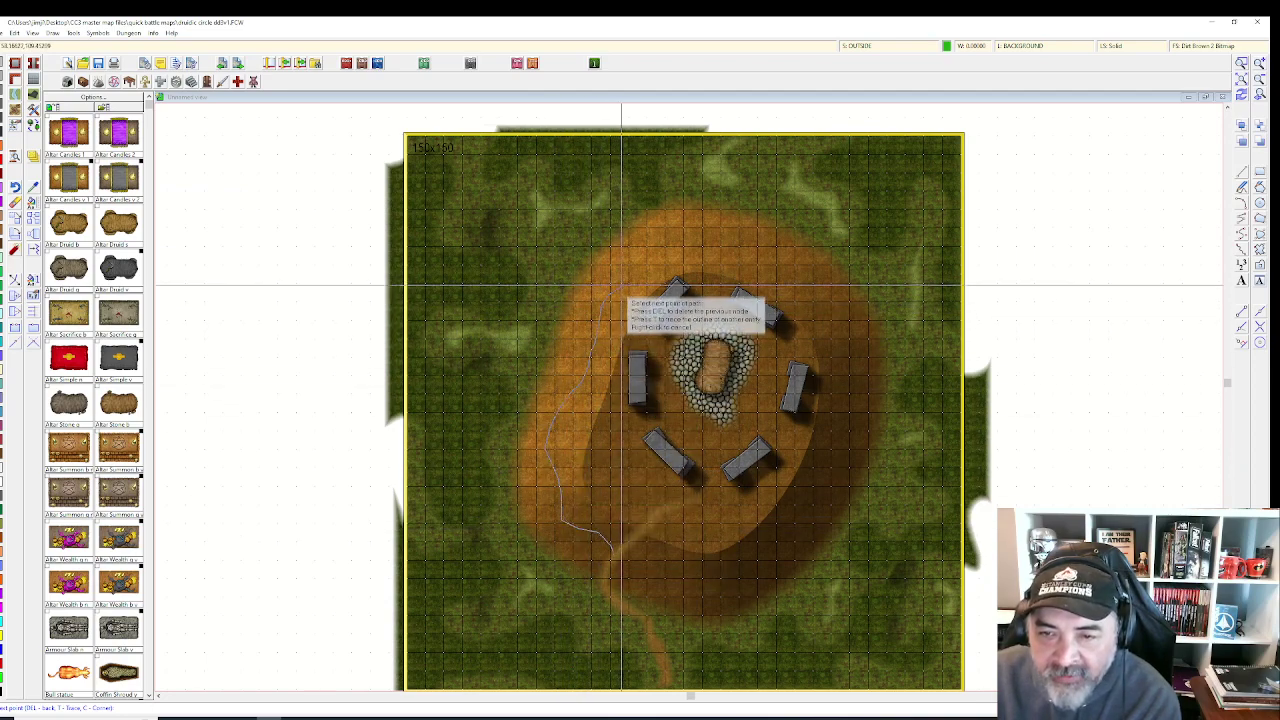
click(685, 243)
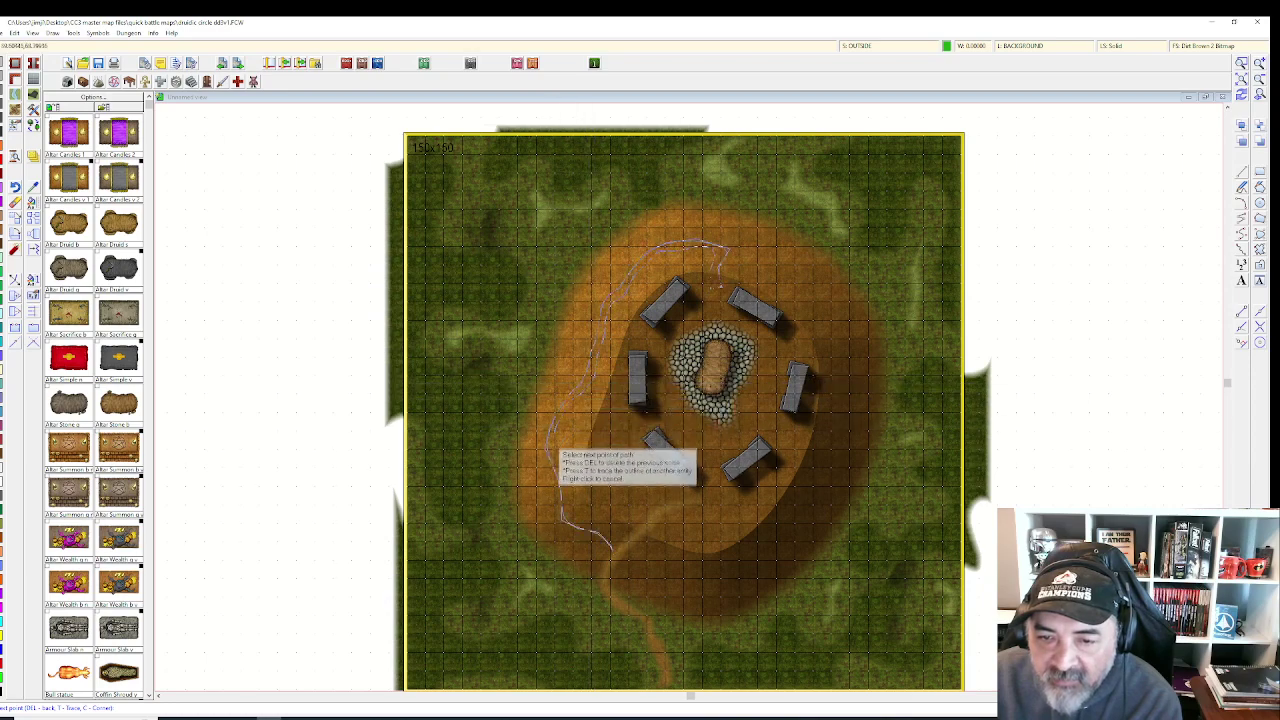
click(567, 518)
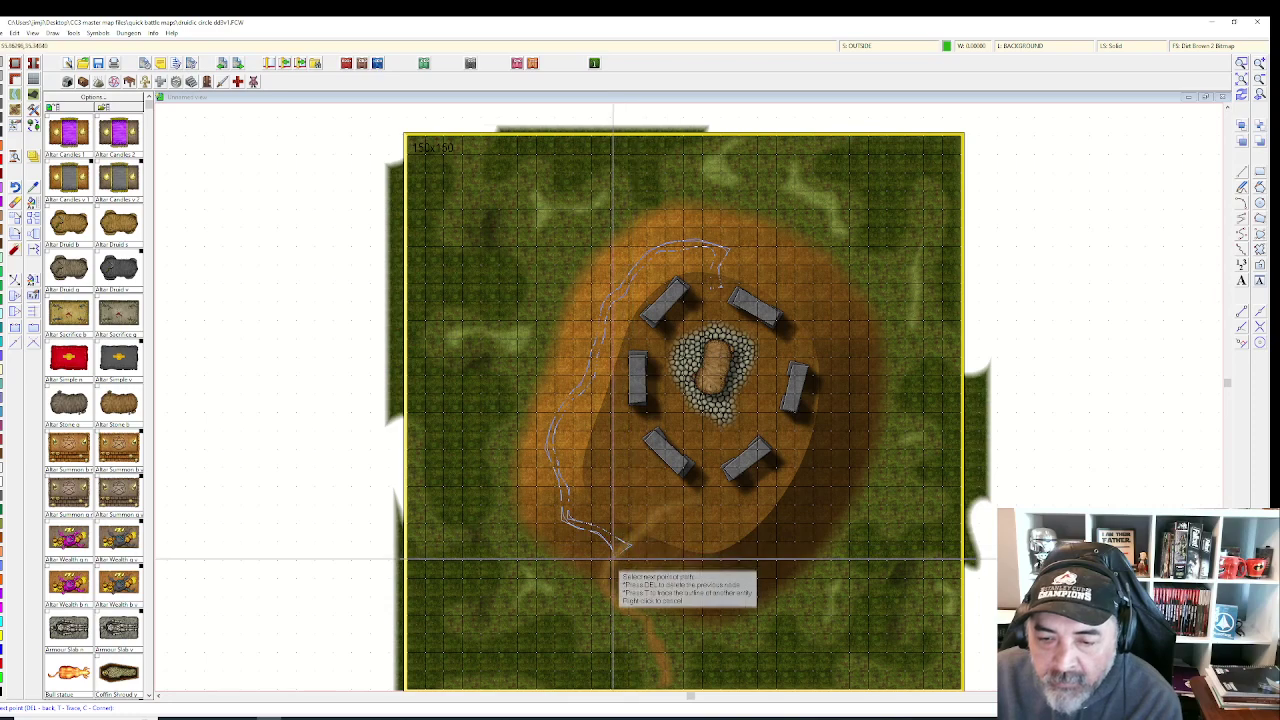
right_click(637, 540)
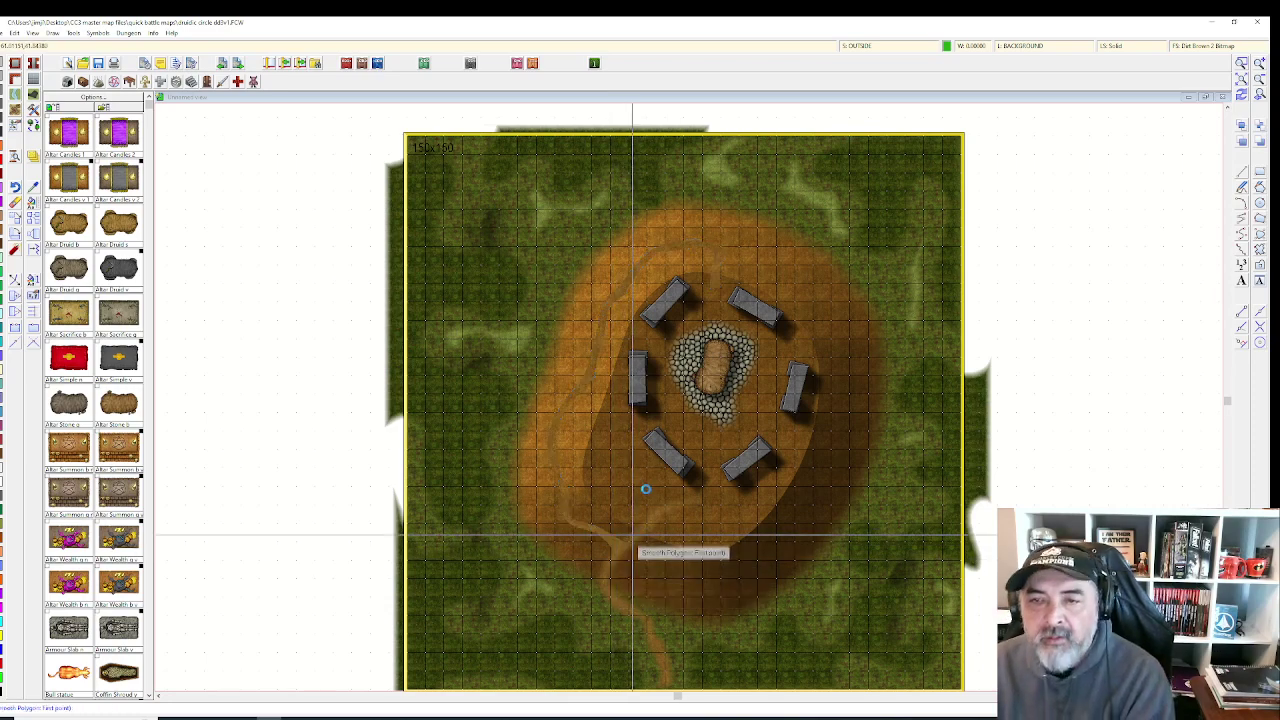
- End the dirt path drawing and deactivate the map's sheet effects
scroll(632, 537, up, 1)
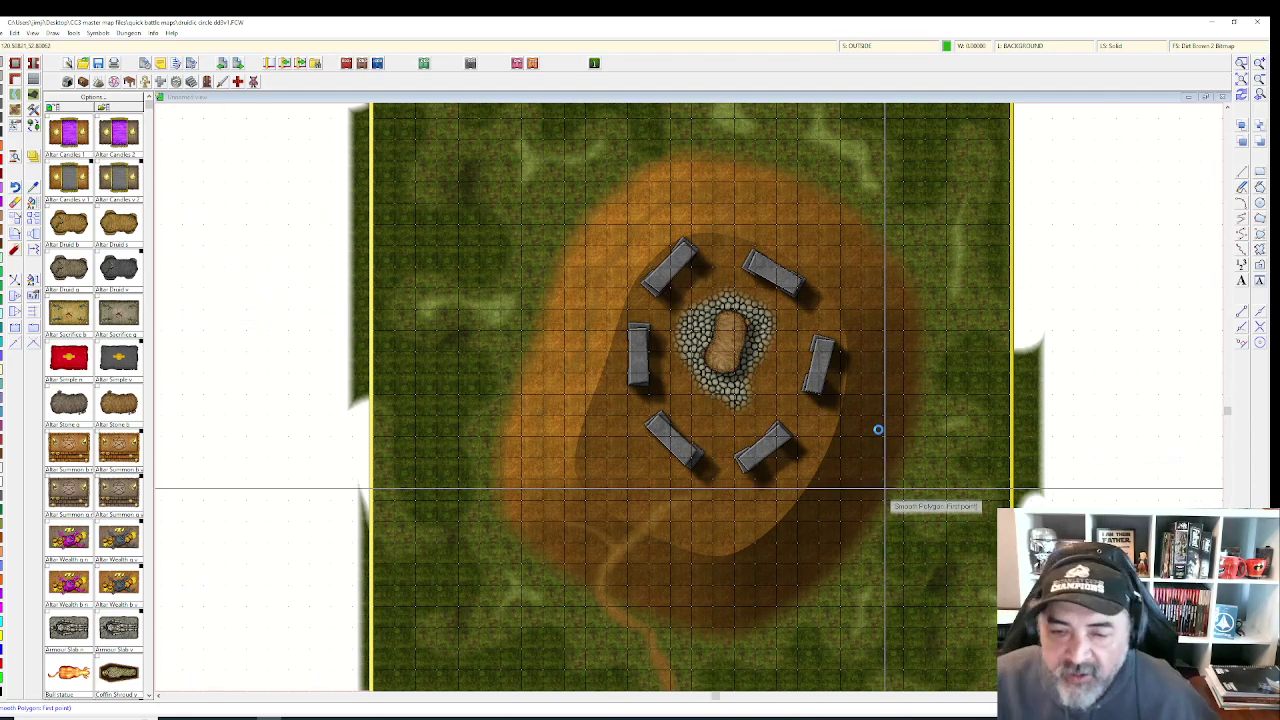
scroll(878, 430, up, 1)
scroll(893, 406, up, 1)
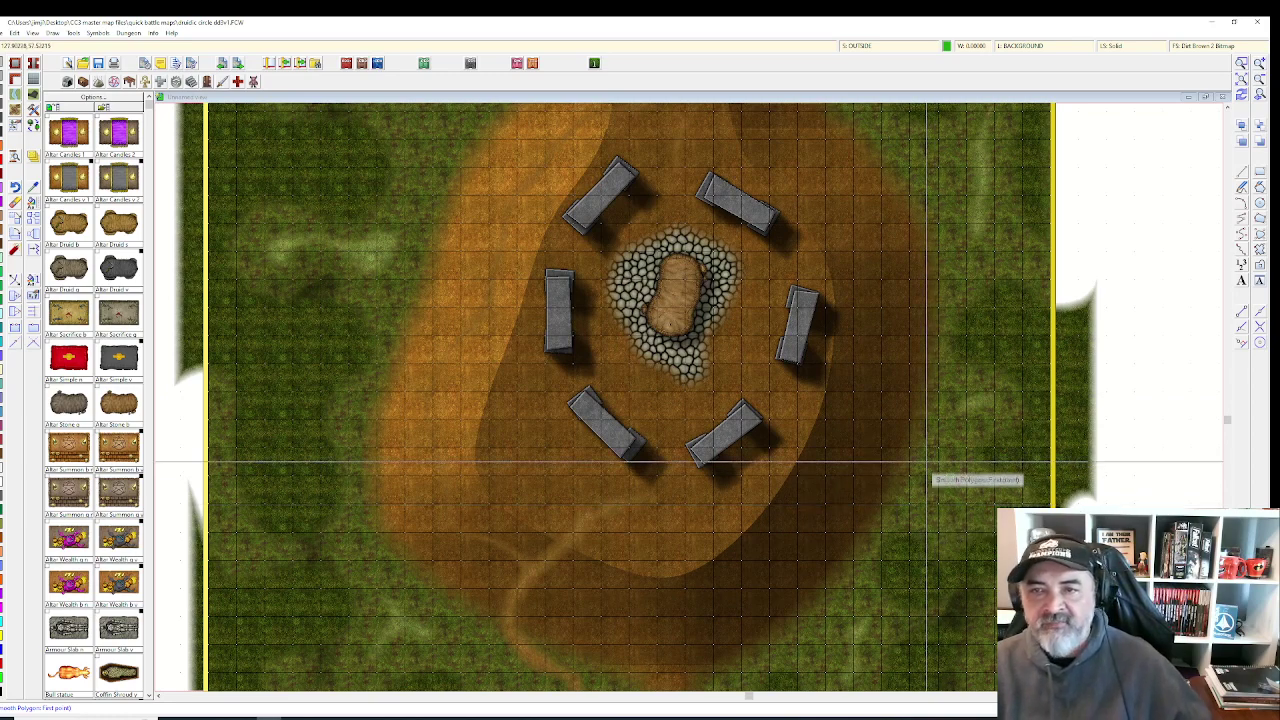
key(Escape)
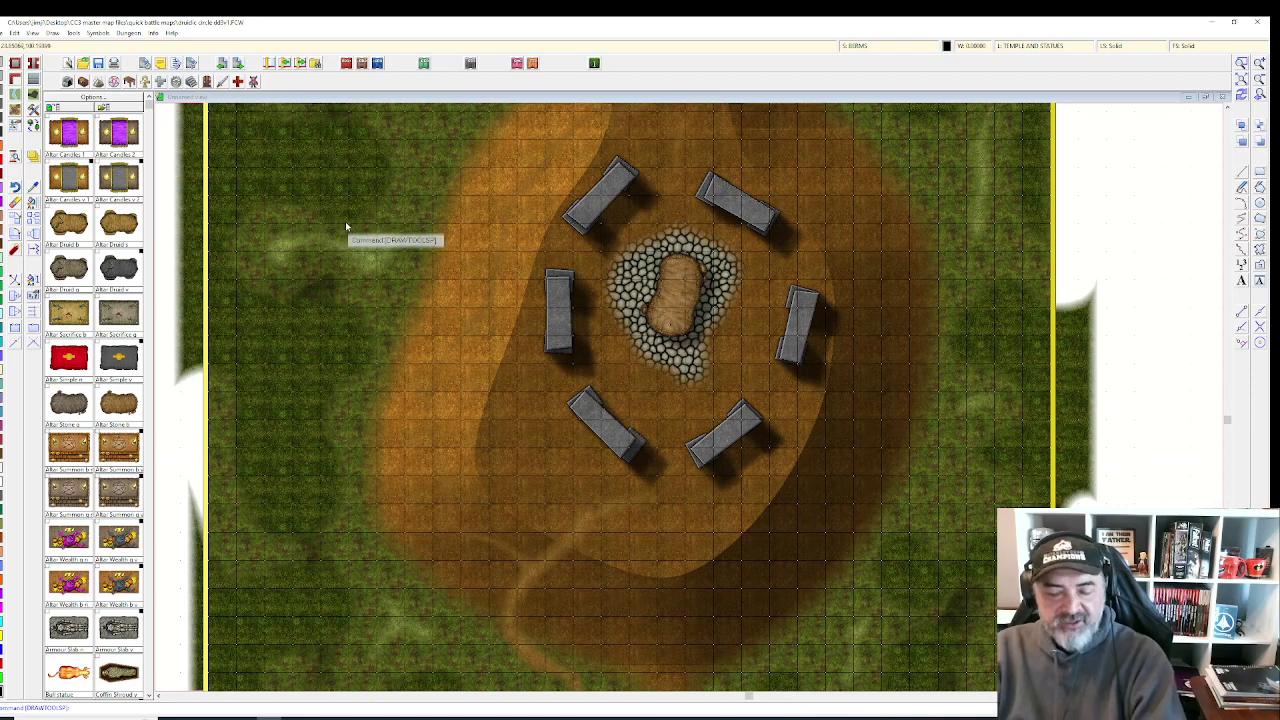
click(884, 47)
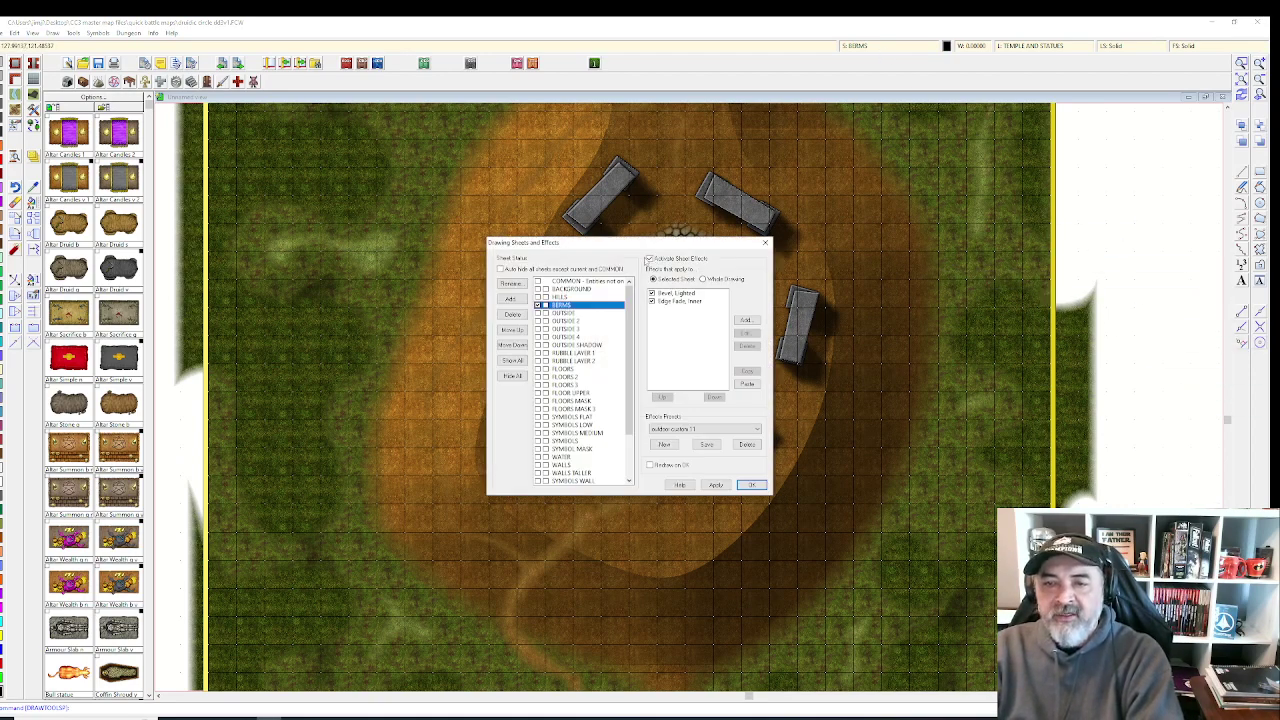
click(715, 485)
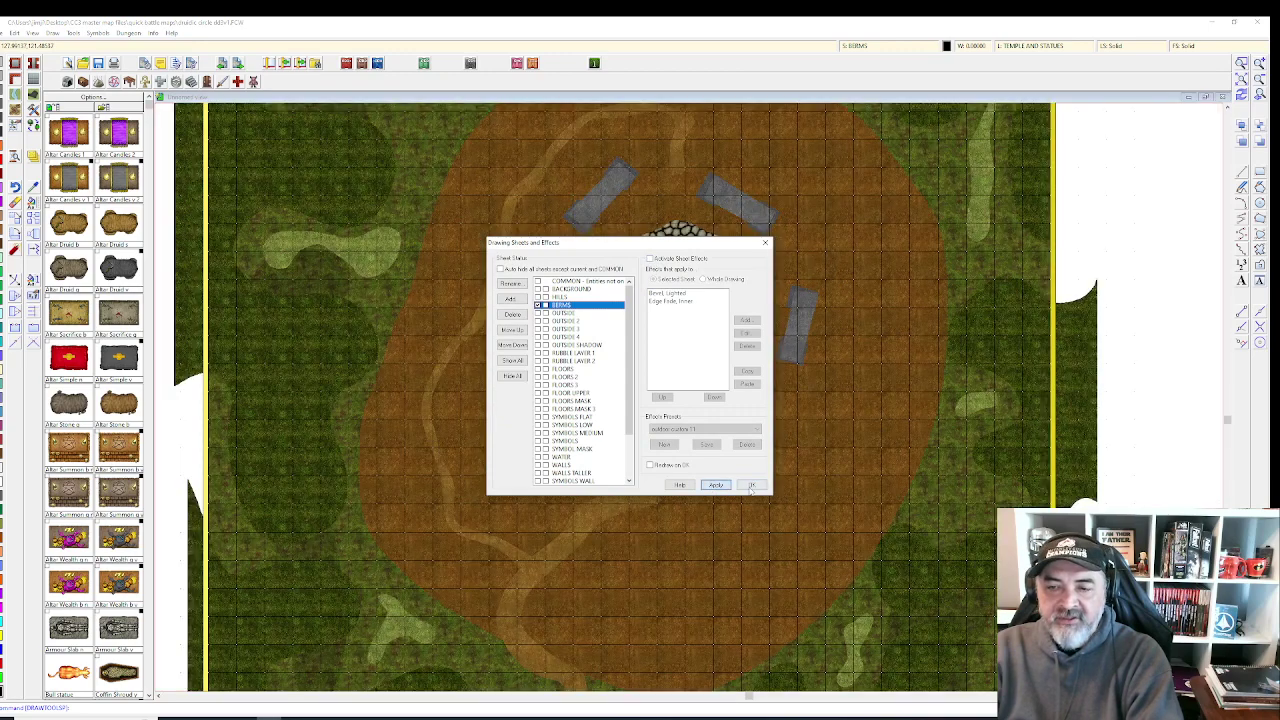
click(751, 485)
- Load the DD3 Color vegetation symbol catalog with its bushes, shrubs and trees
click(255, 82)
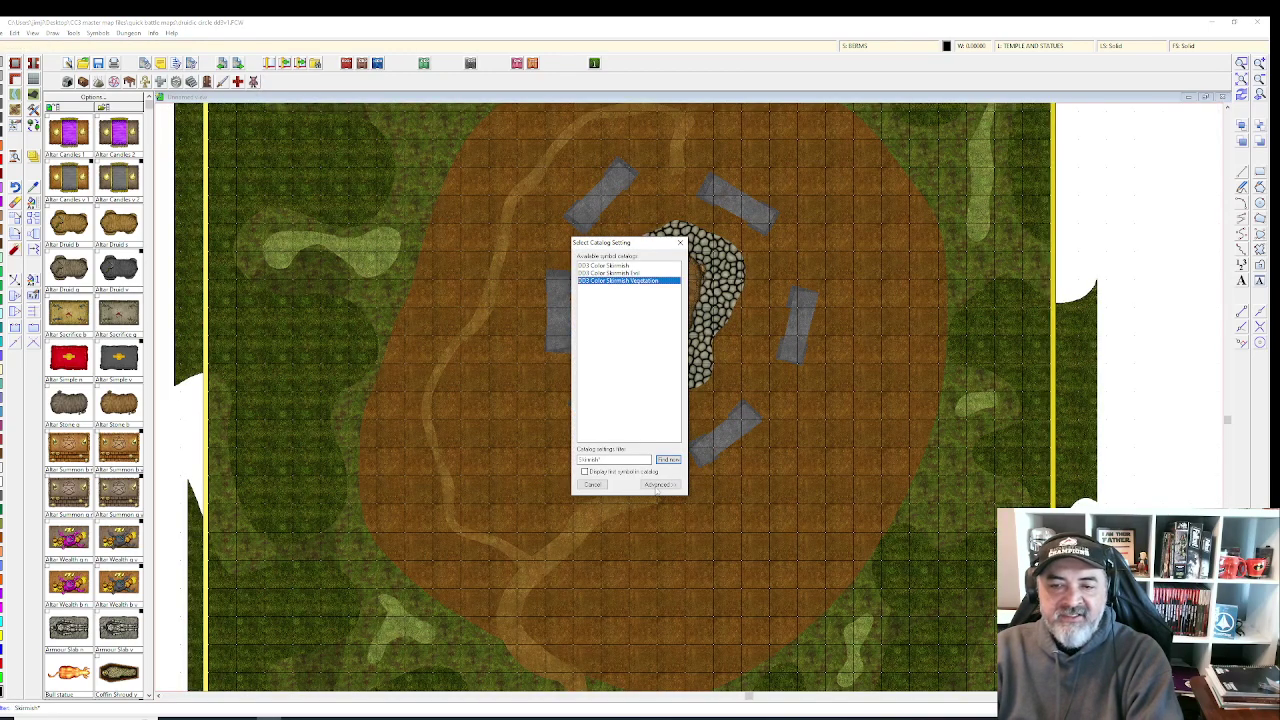
double_click(645, 281)
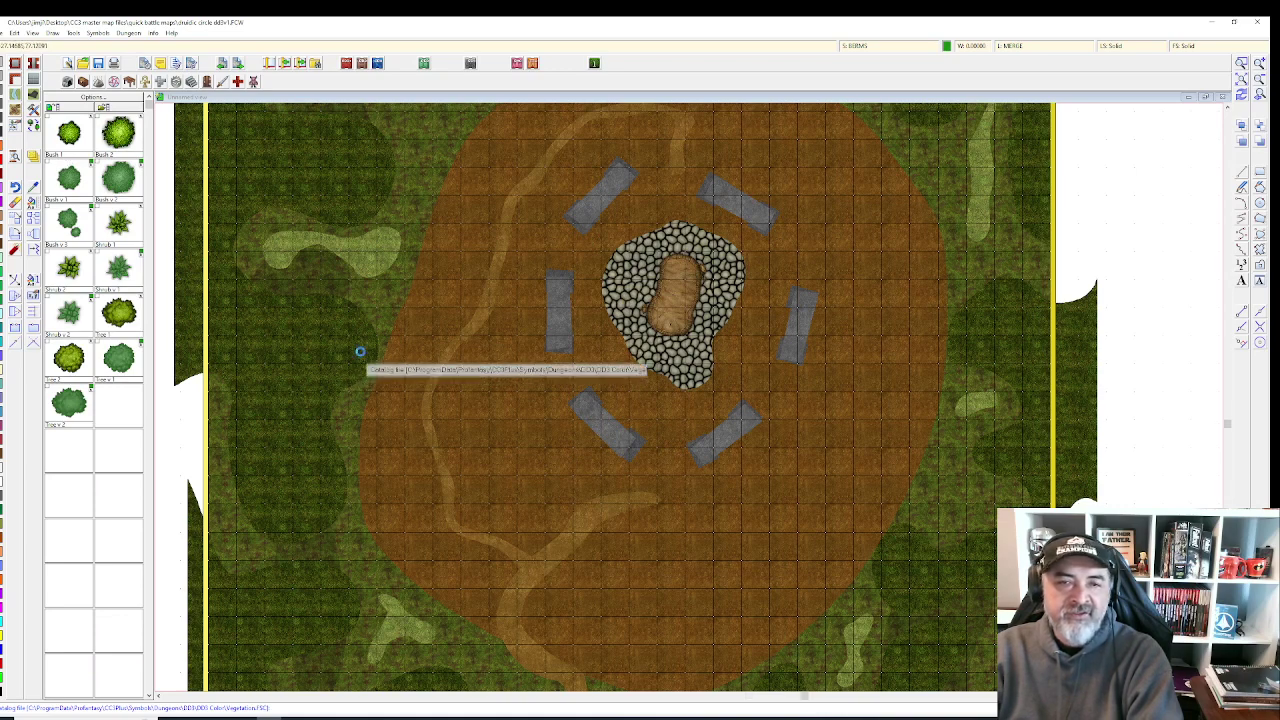
scroll(360, 354, down, 4)
scroll(443, 338, down, 1)
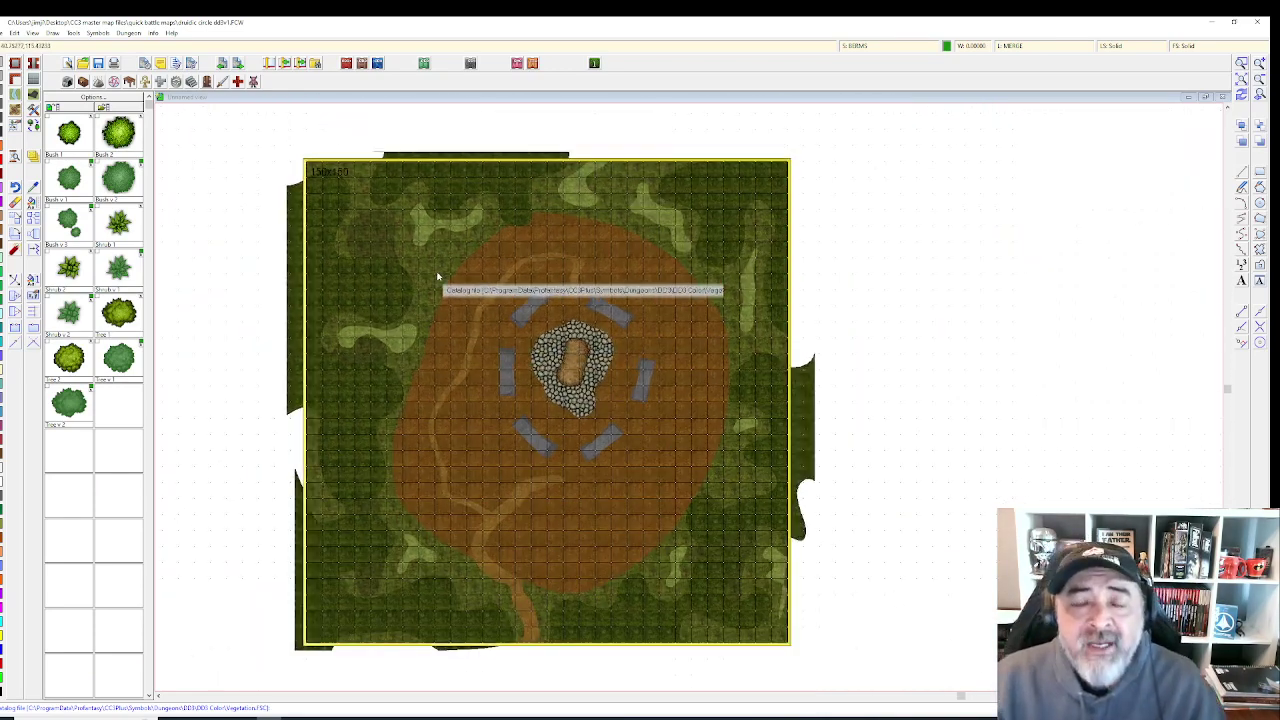
scroll(430, 275, up, 2)
scroll(431, 271, up, 2)
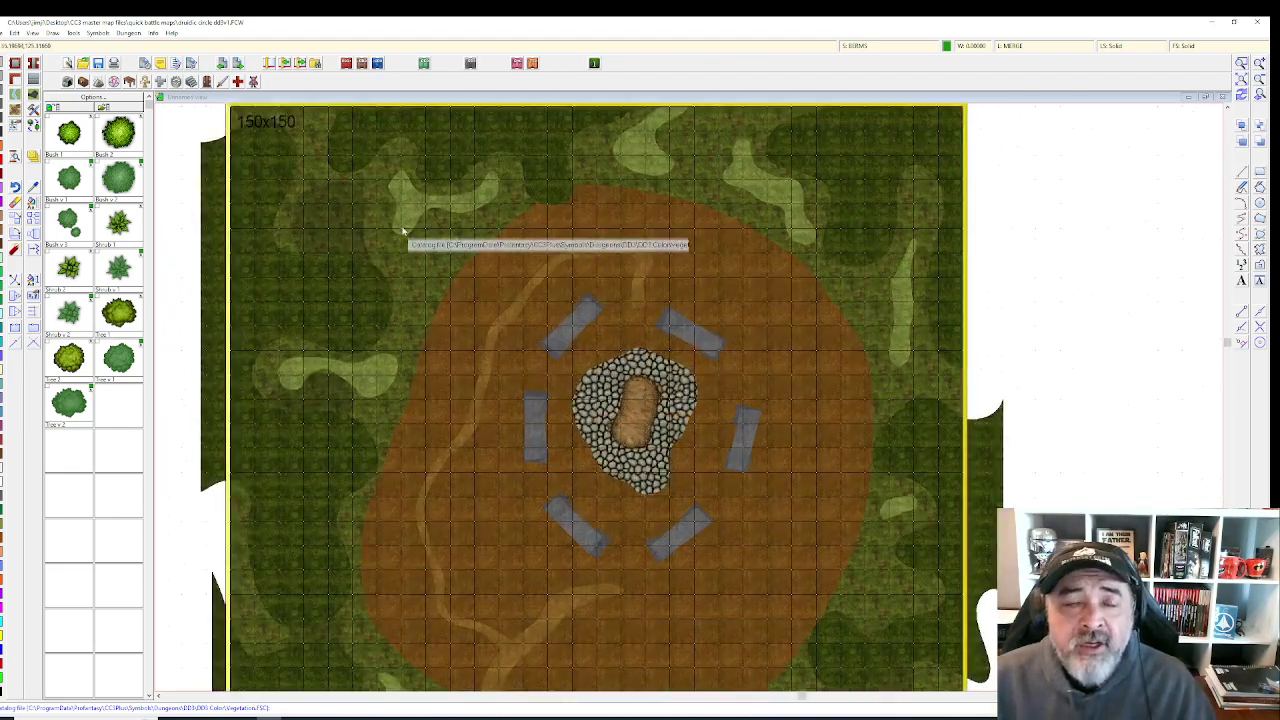
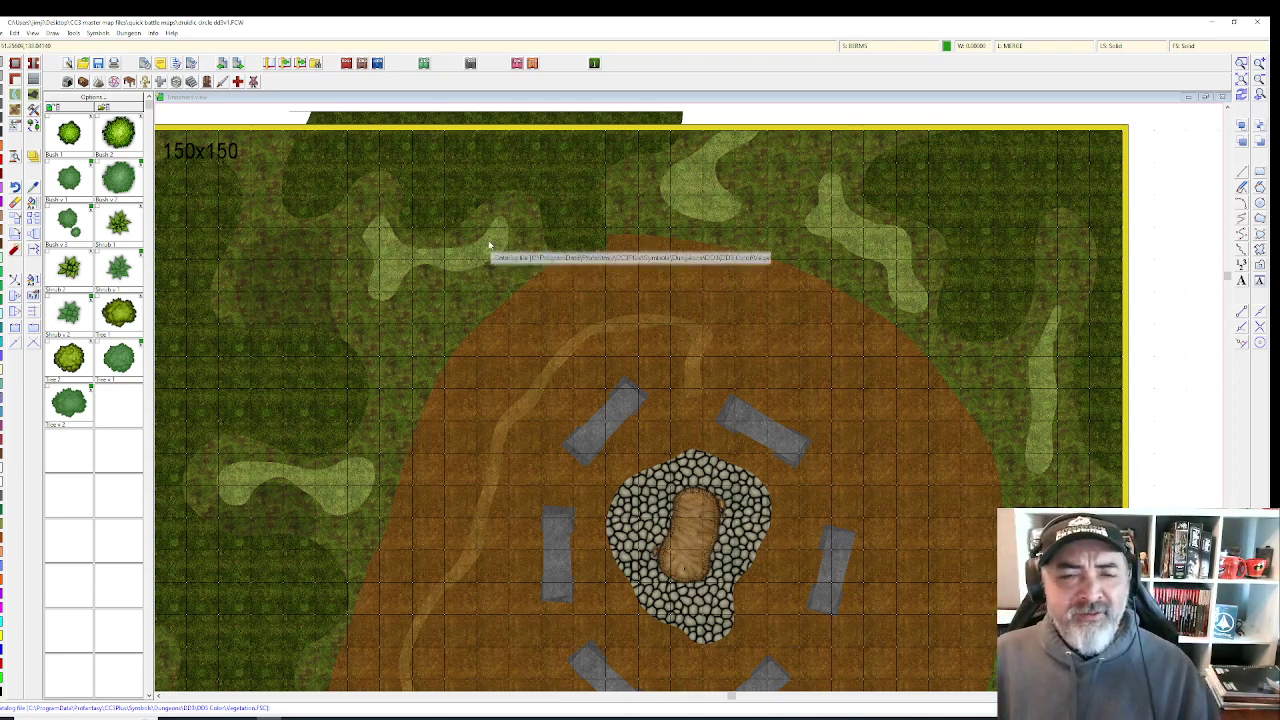
scroll(420, 270, down, 1)
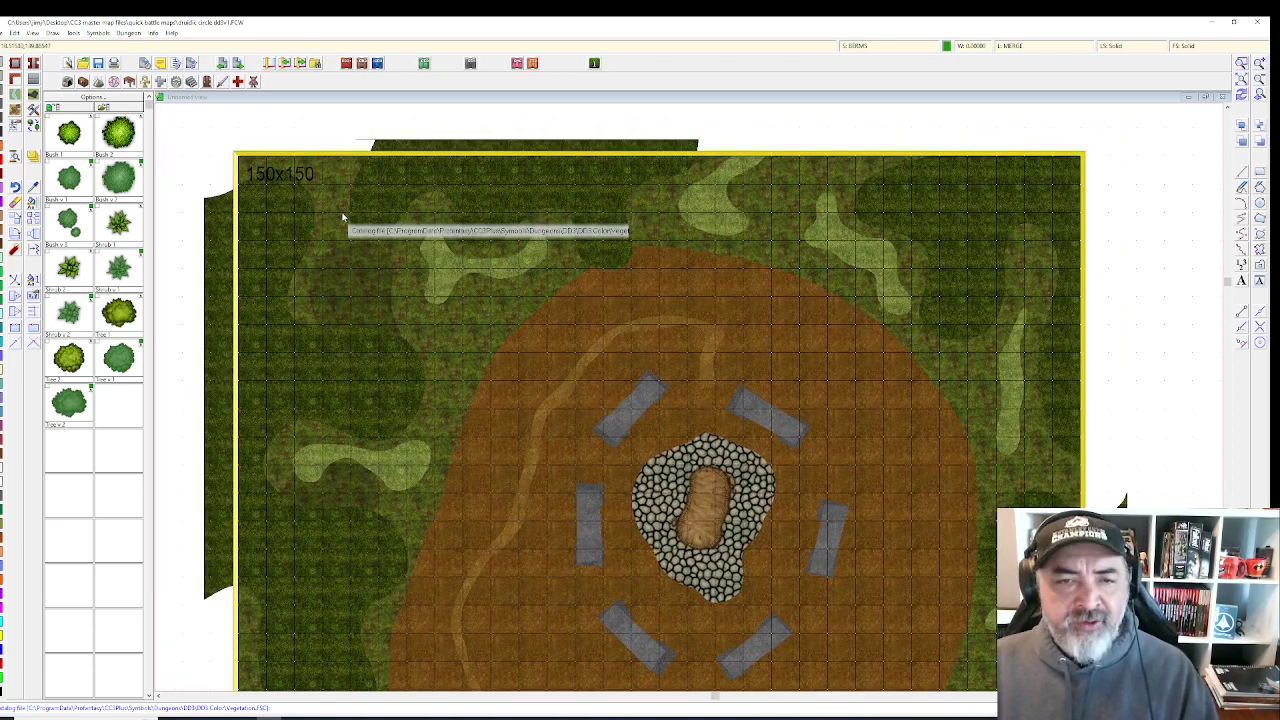
scroll(353, 203, up, 1)
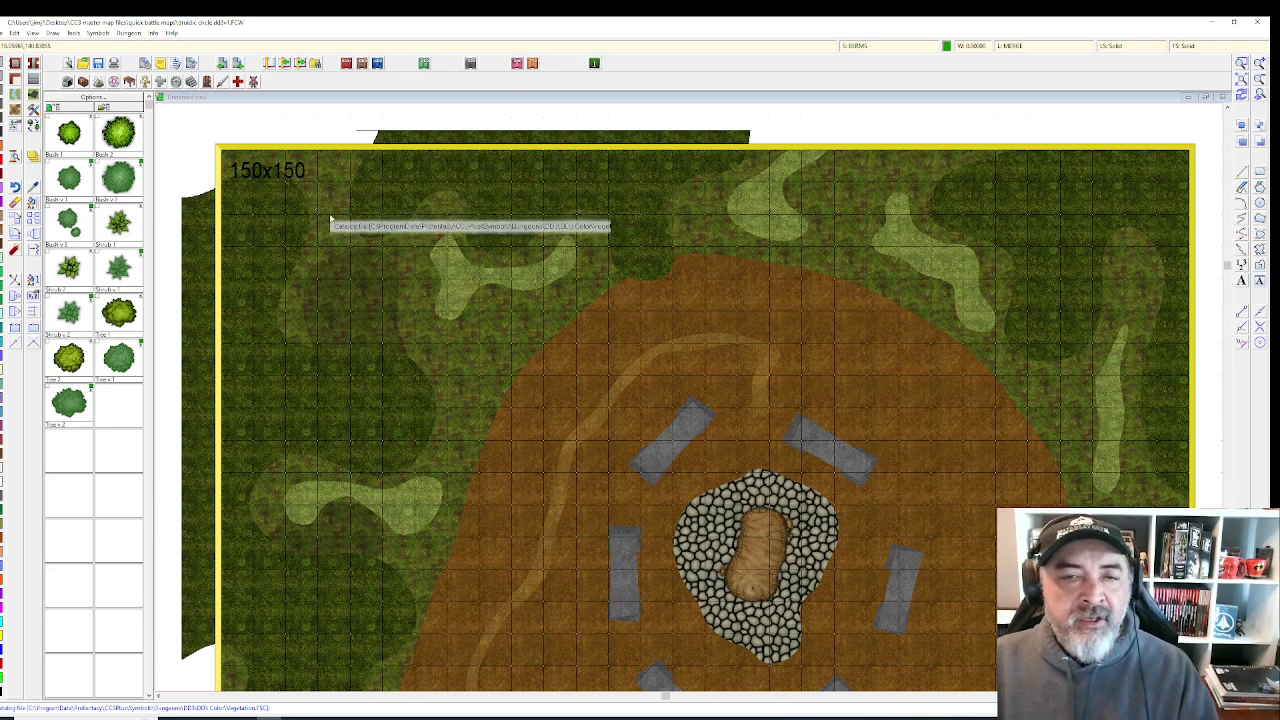
scroll(338, 225, up, 1)
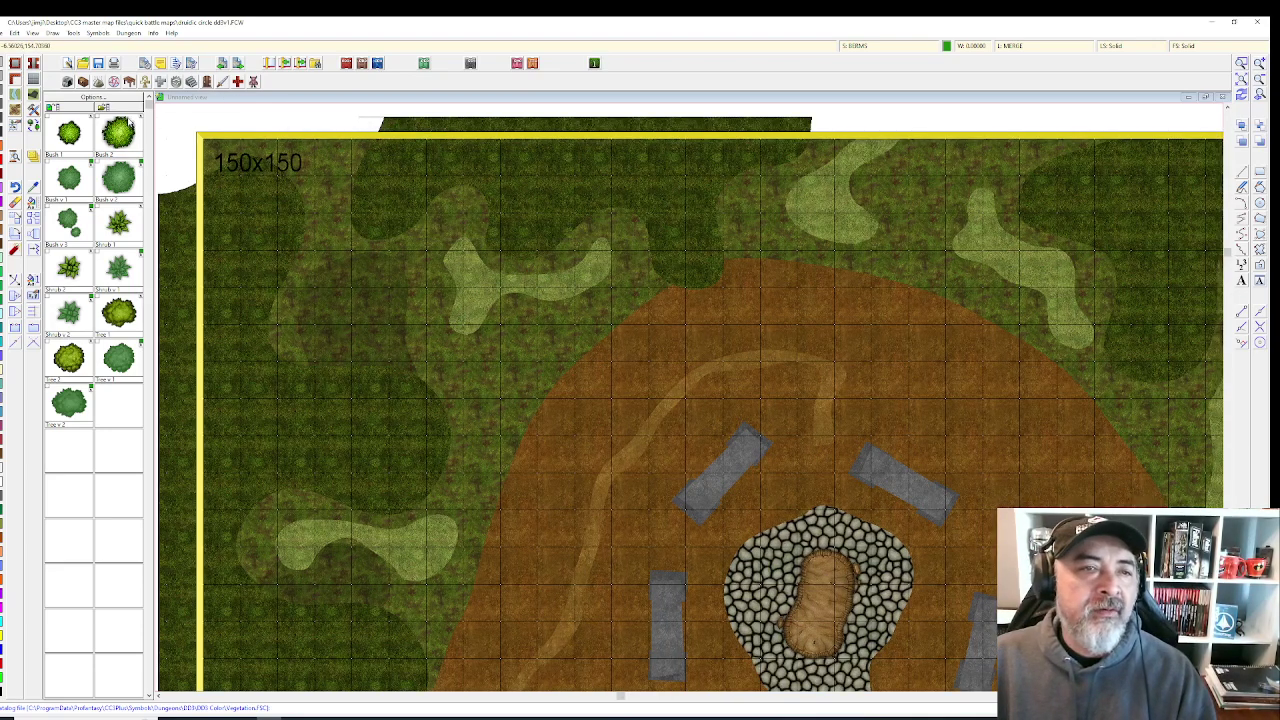
click(130, 108)
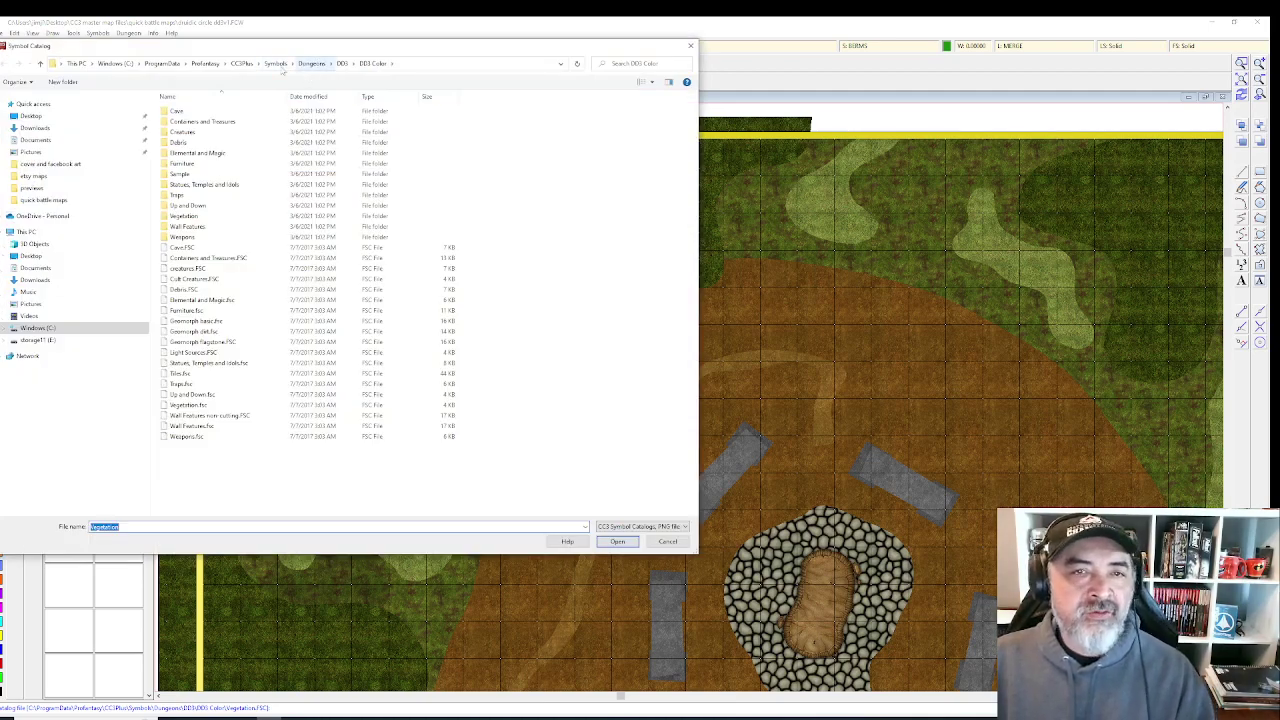
click(275, 63)
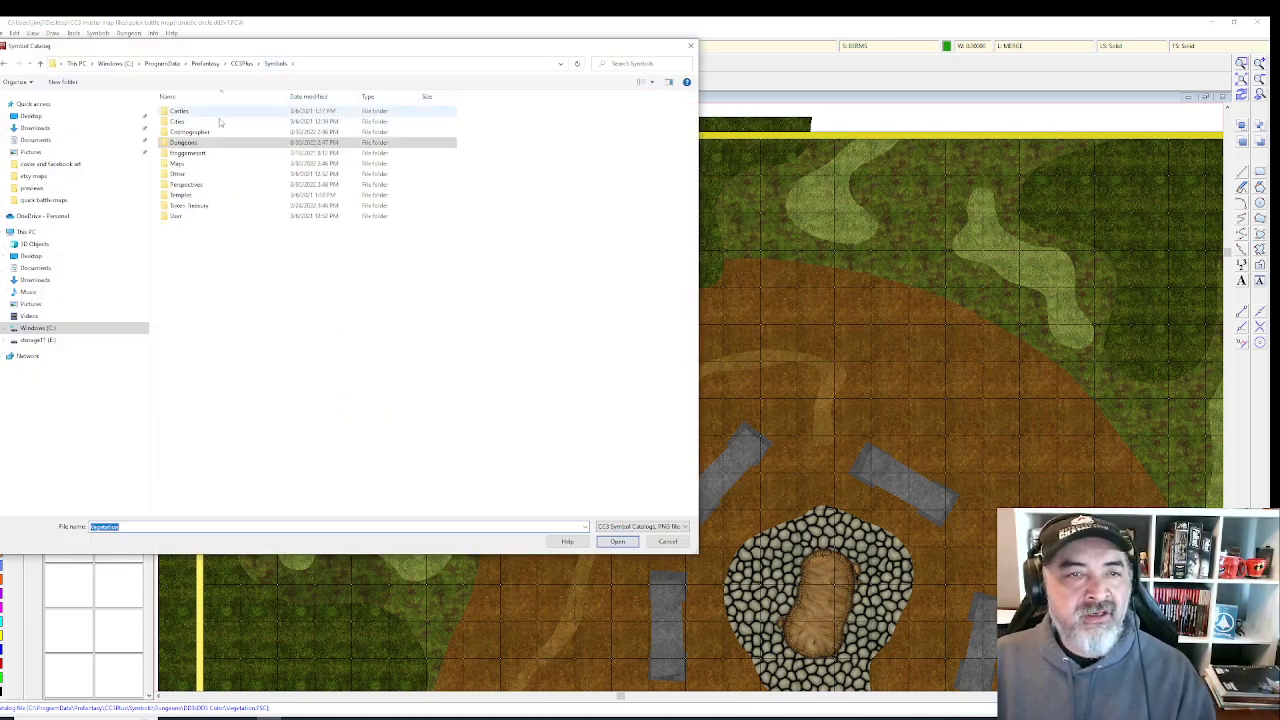
double_click(200, 142)
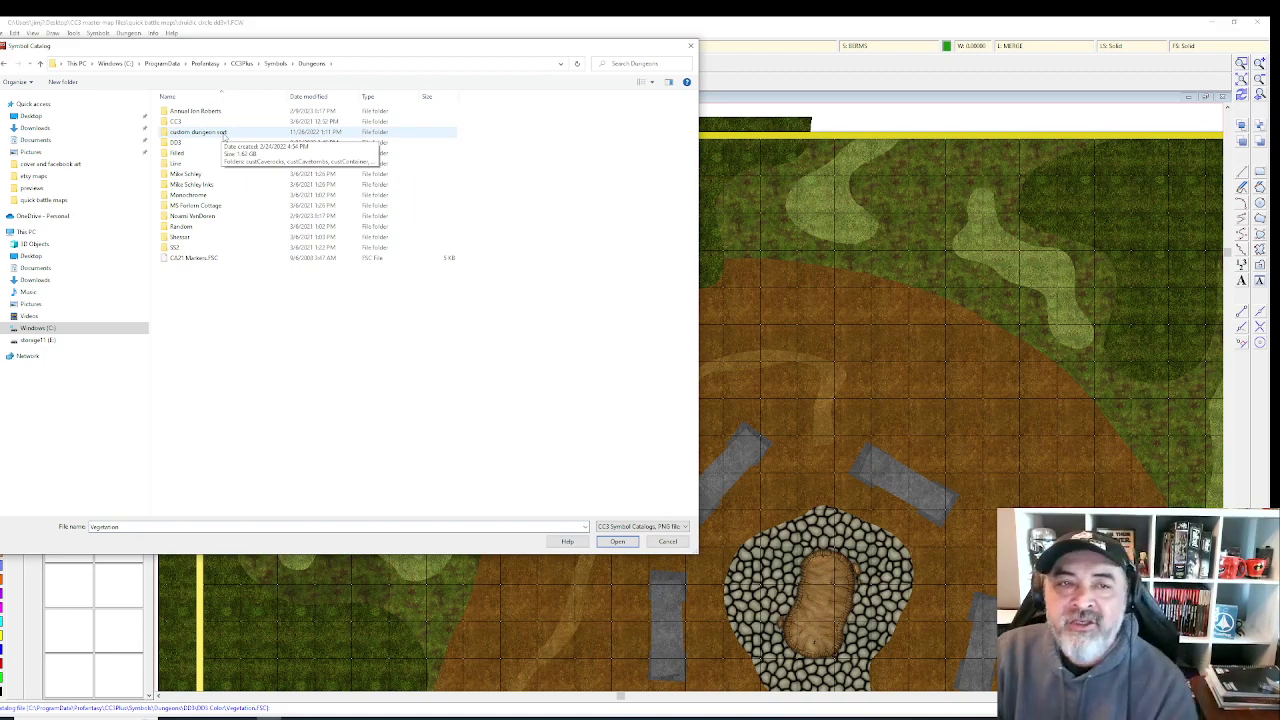
double_click(224, 135)
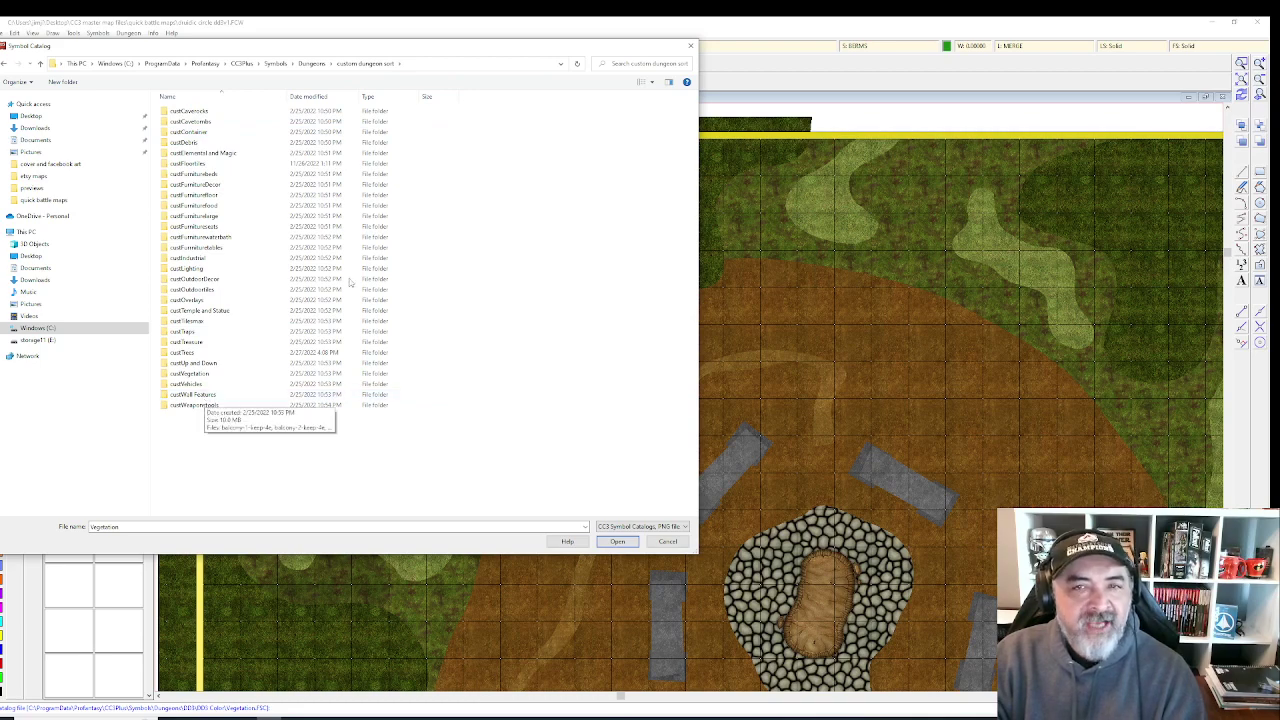
click(667, 541)
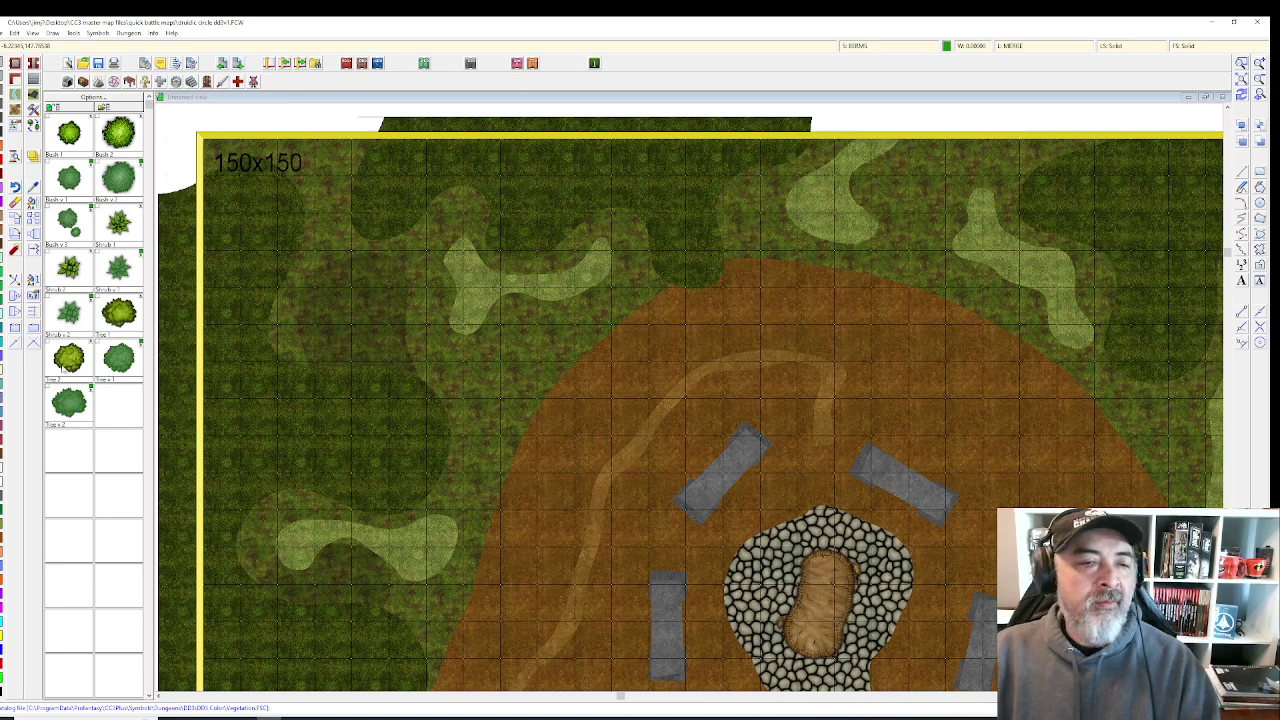
- Place one large Tree 2 symbol northwest of the hill and three smaller Tree 1 symbols spread around it
click(62, 367)
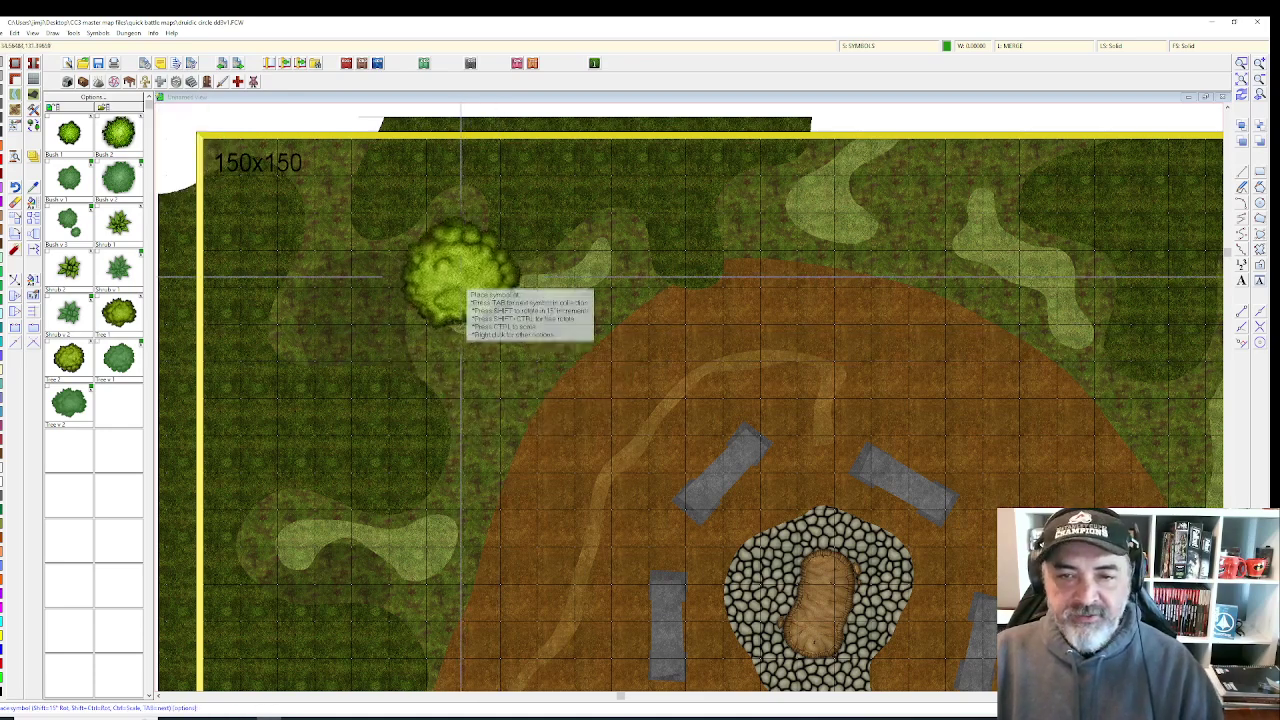
click(405, 258)
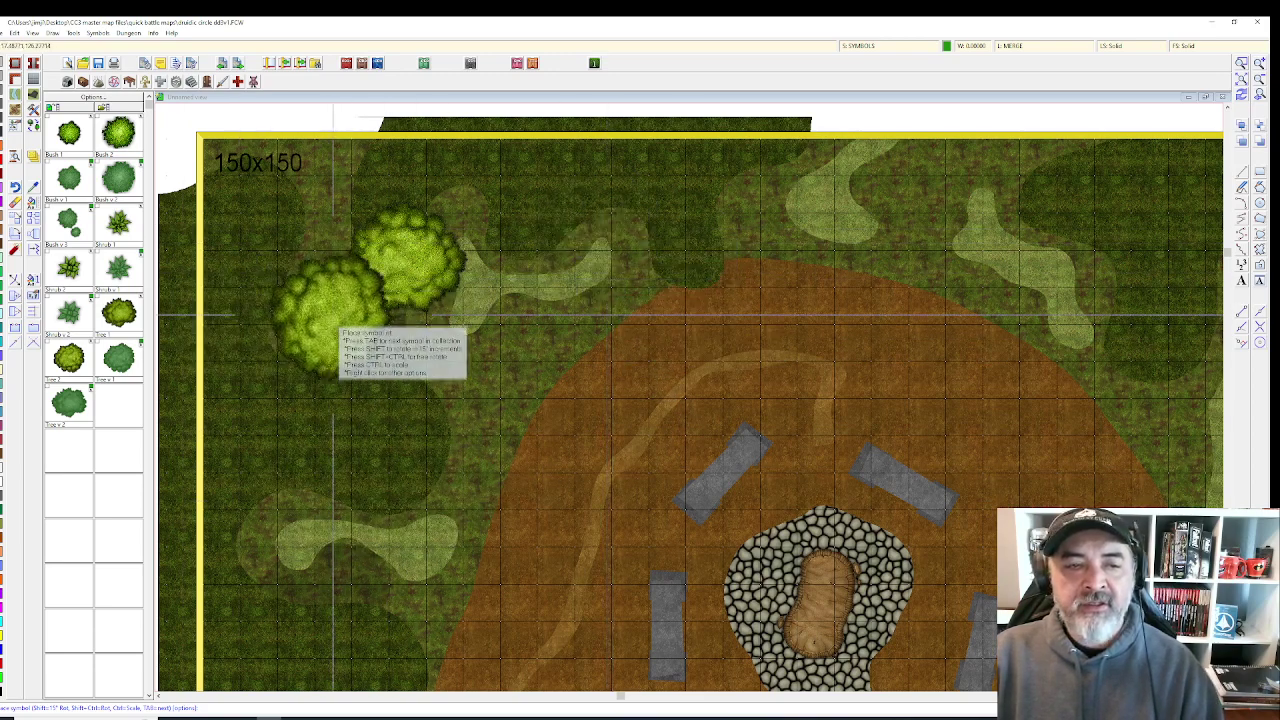
click(128, 312)
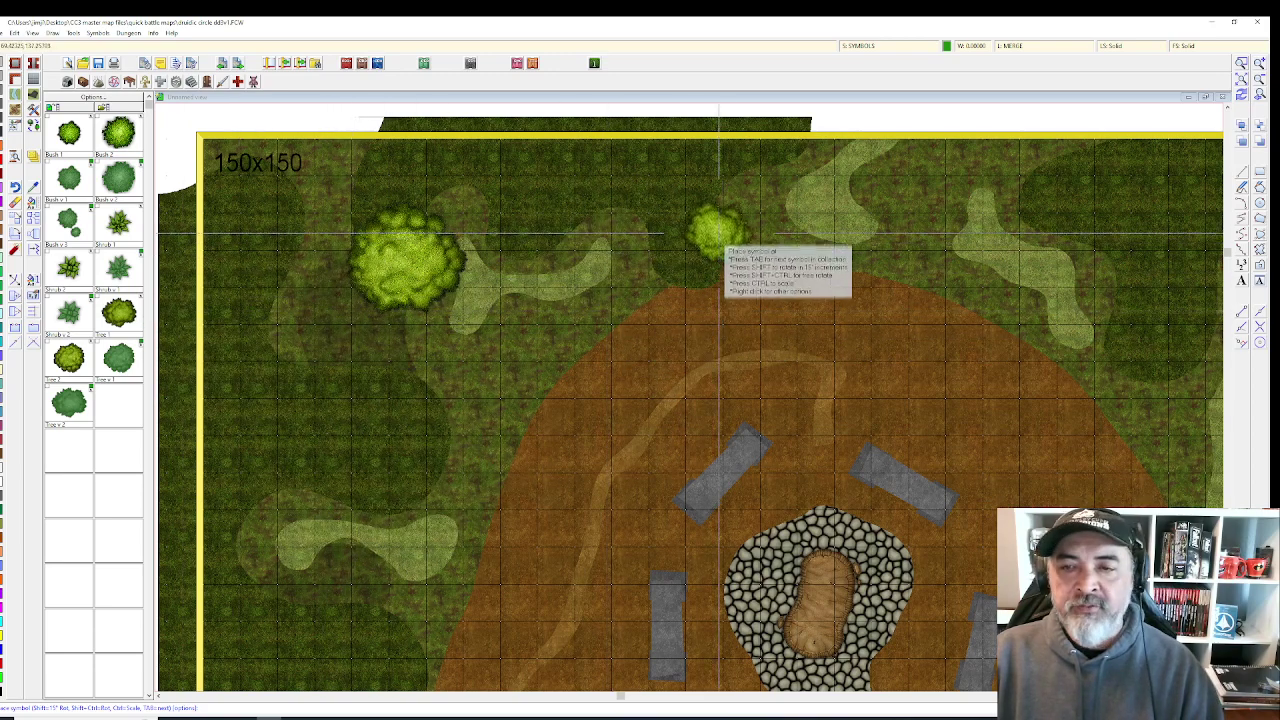
click(570, 207)
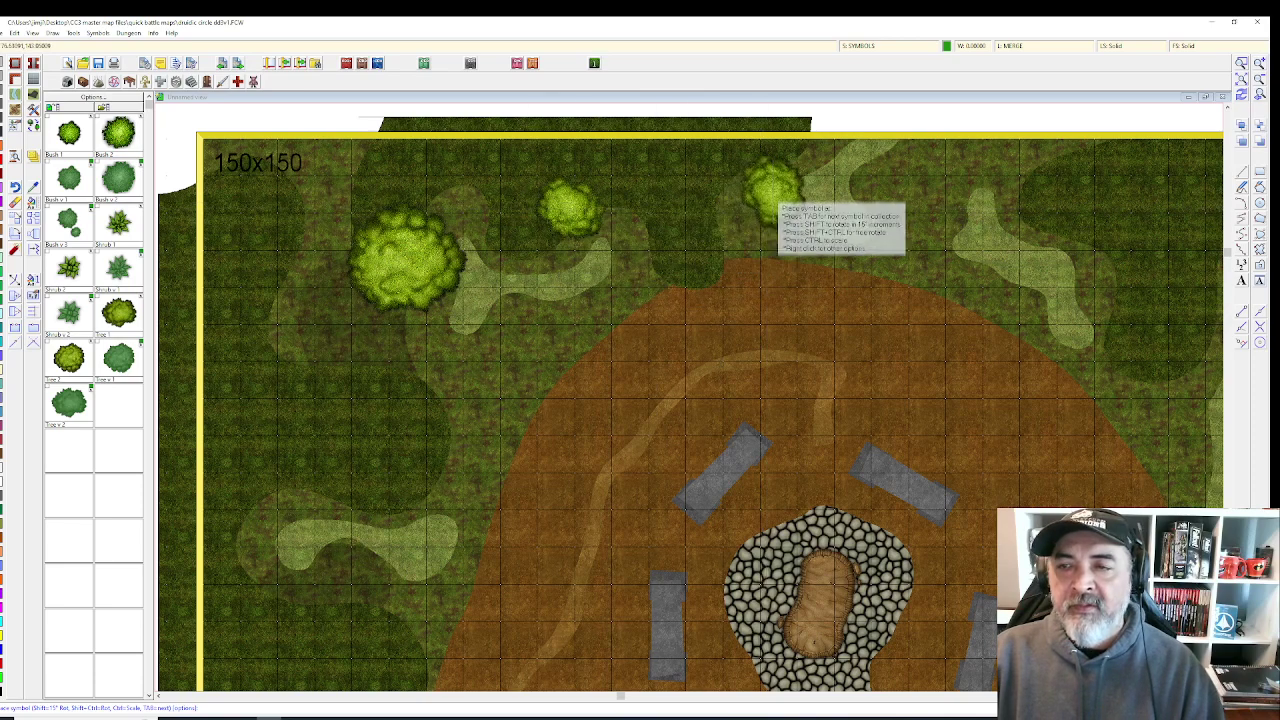
click(583, 362)
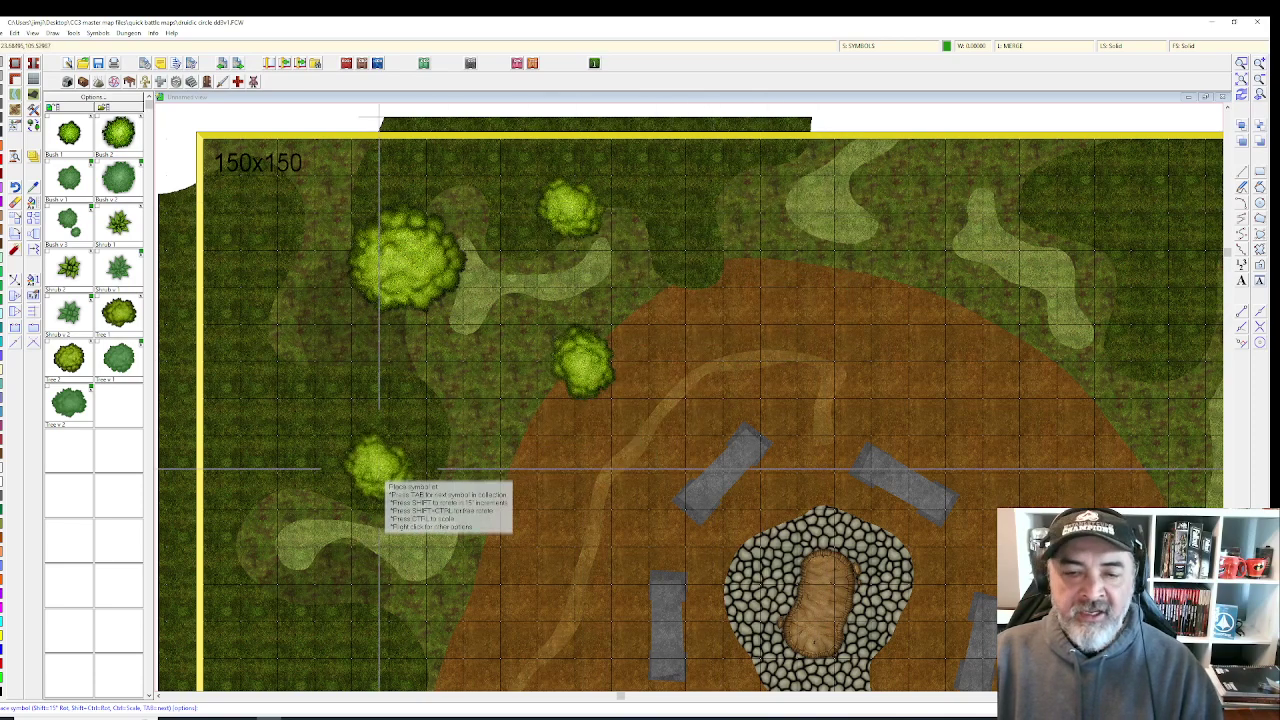
click(297, 455)
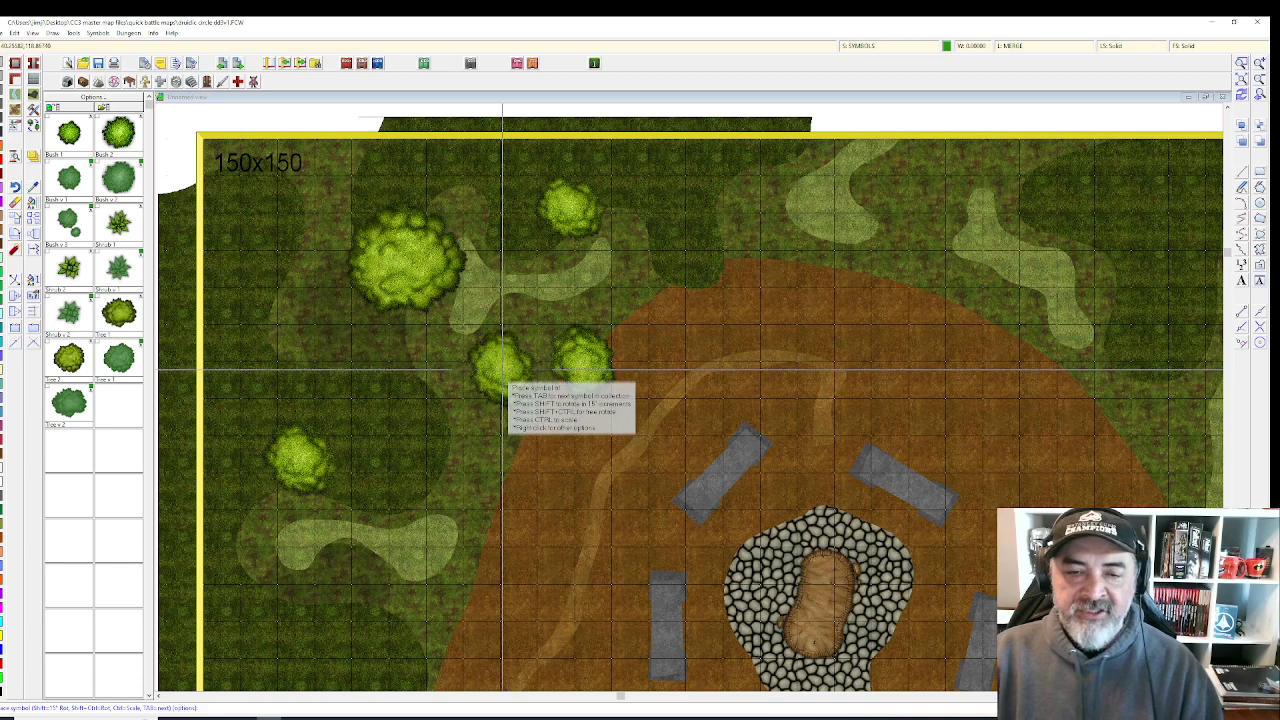
- Place three large Tree 2 symbols in a loose cluster on the grass northeast of the hill
click(65, 362)
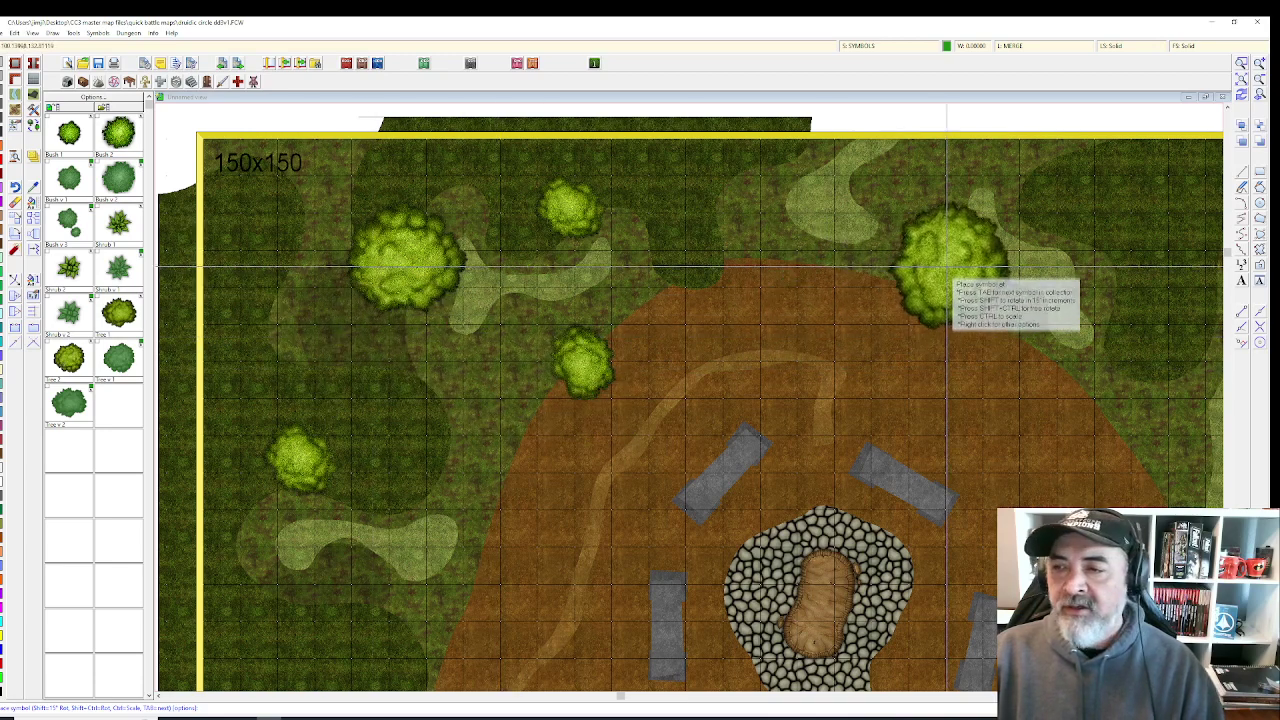
click(1068, 228)
drag(1154, 400, 983, 332)
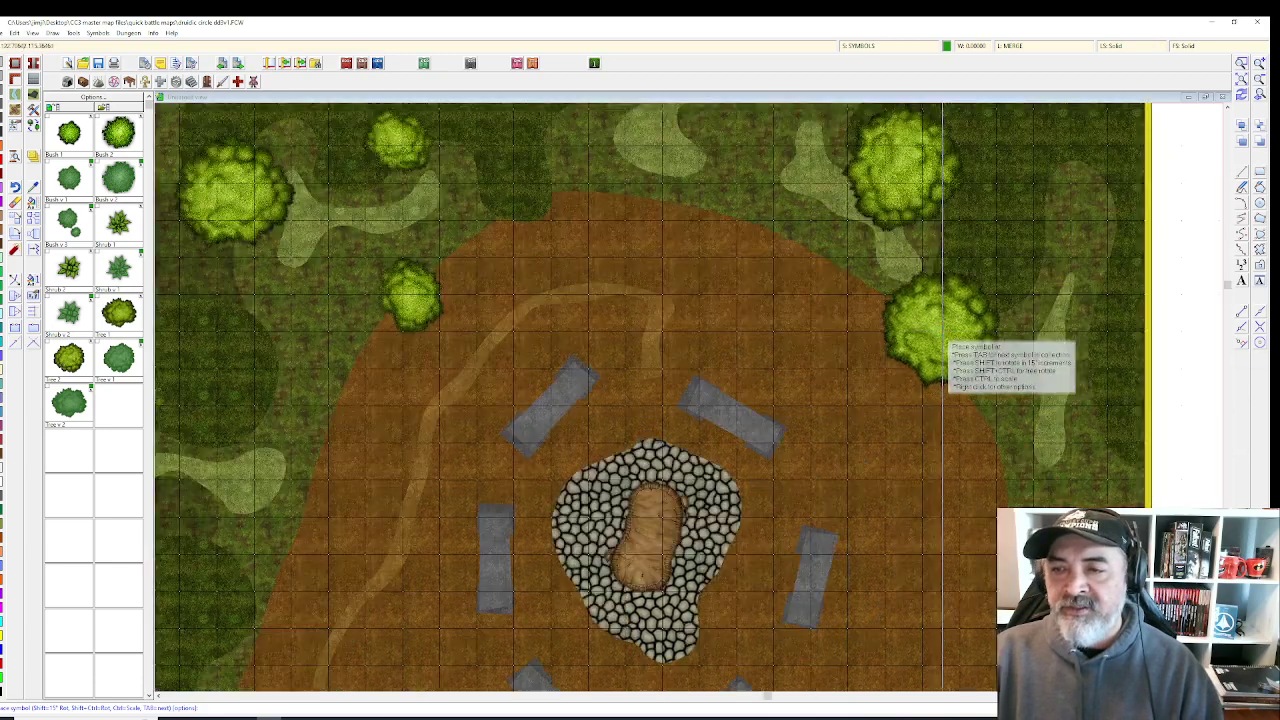
click(1050, 326)
click(1060, 196)
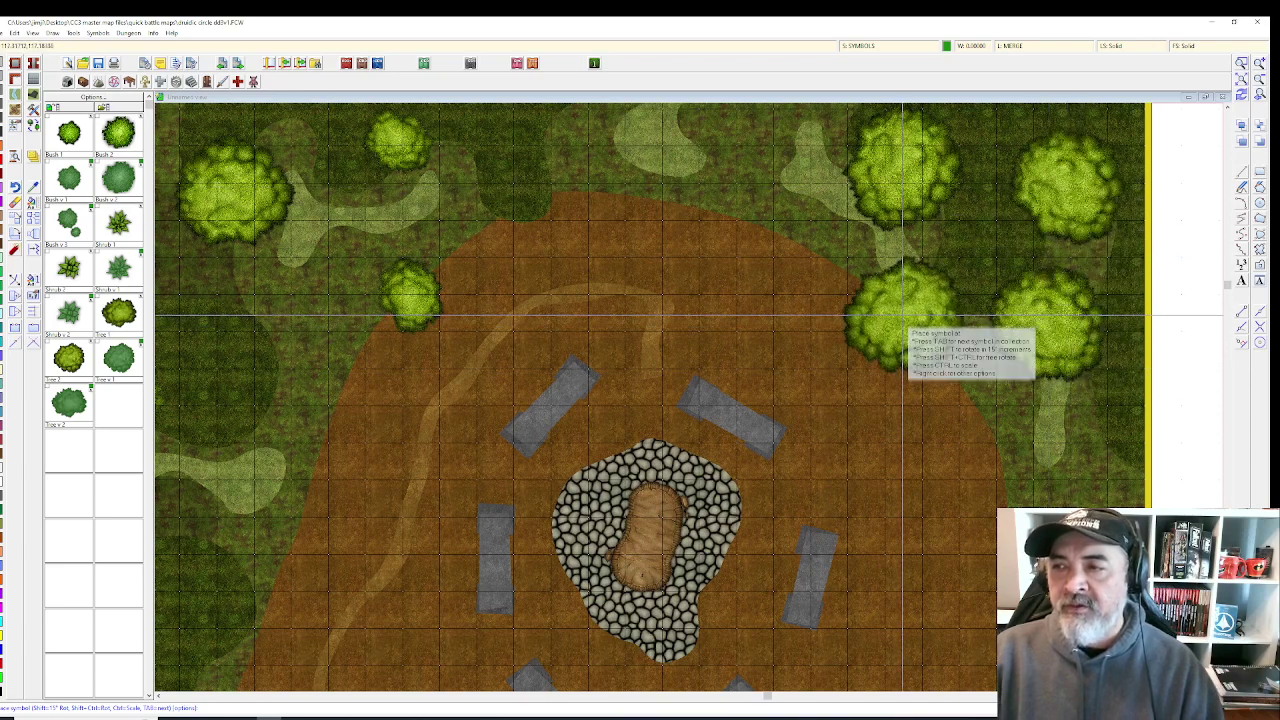
- End the tree placement and reactivate the map's sheet effects
scroll(910, 315, down, 1)
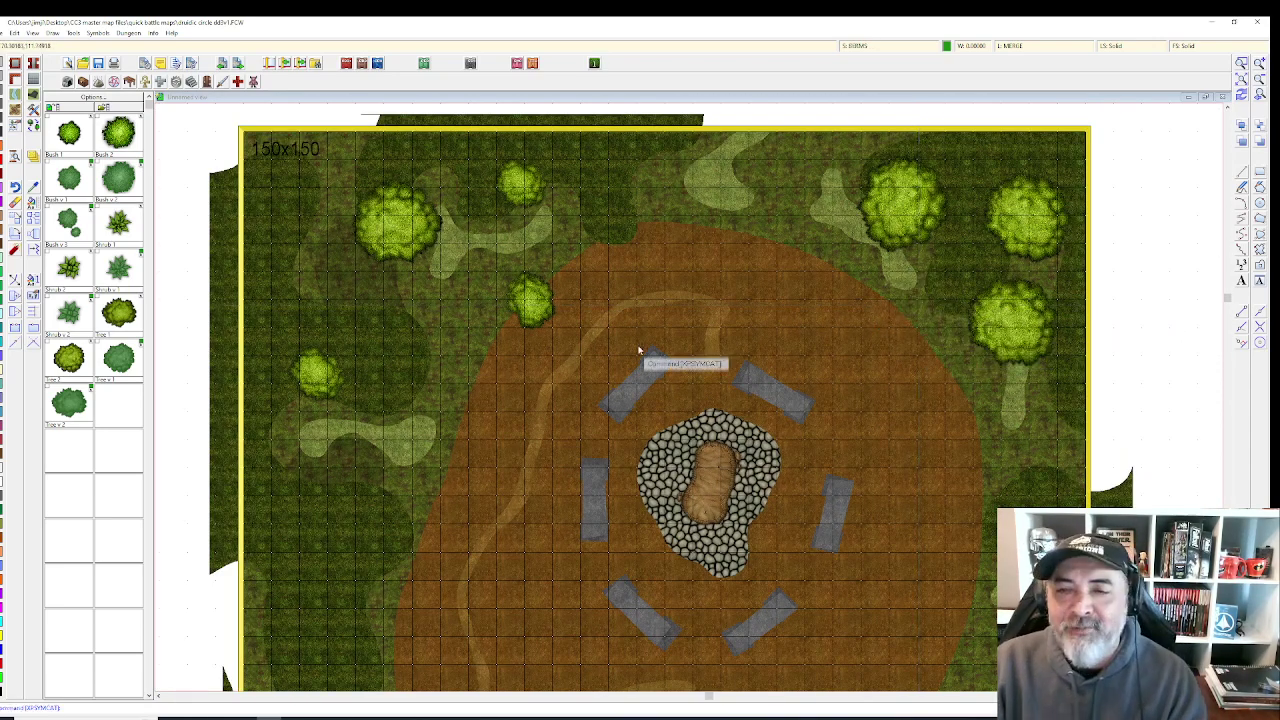
scroll(720, 345, up, 1)
click(881, 46)
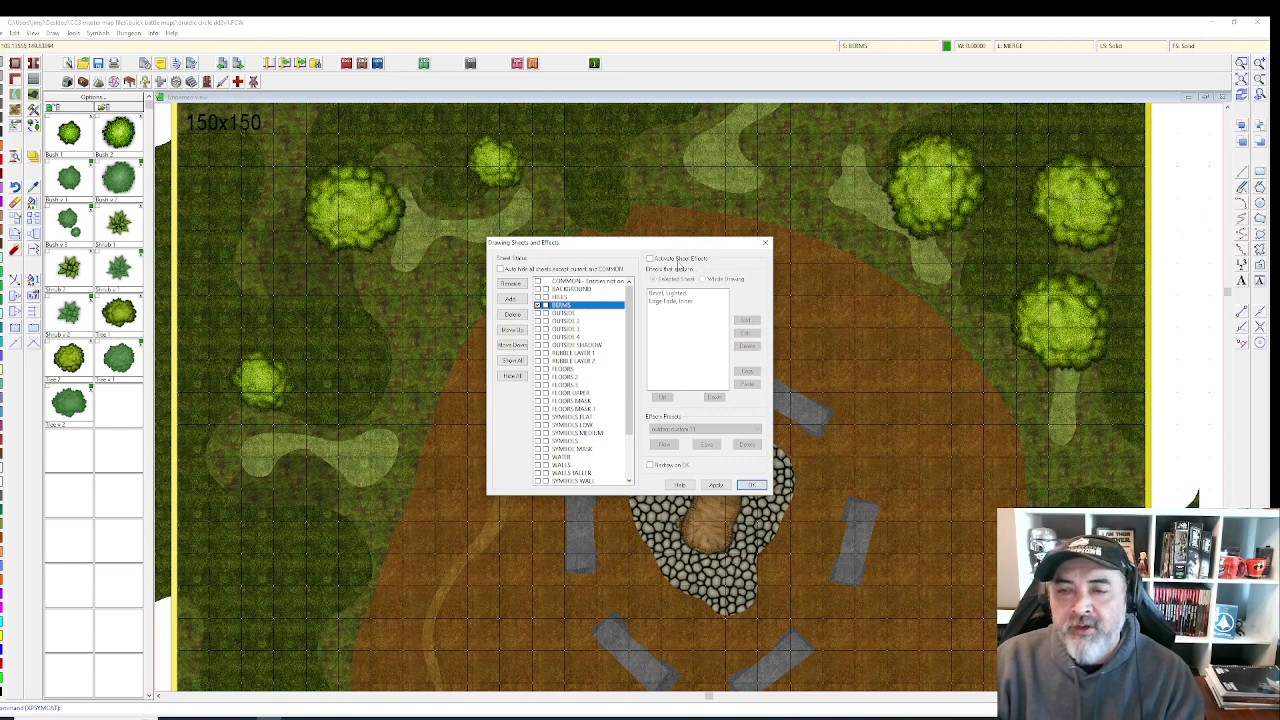
click(714, 485)
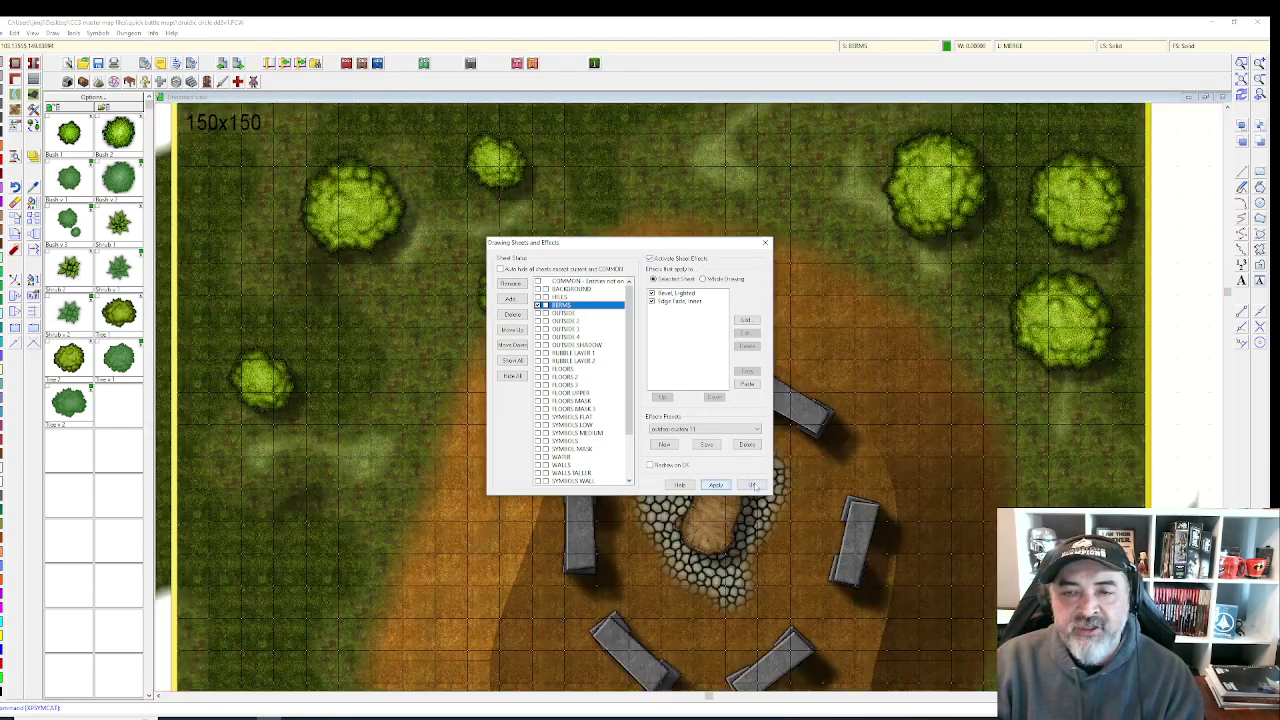
click(753, 484)
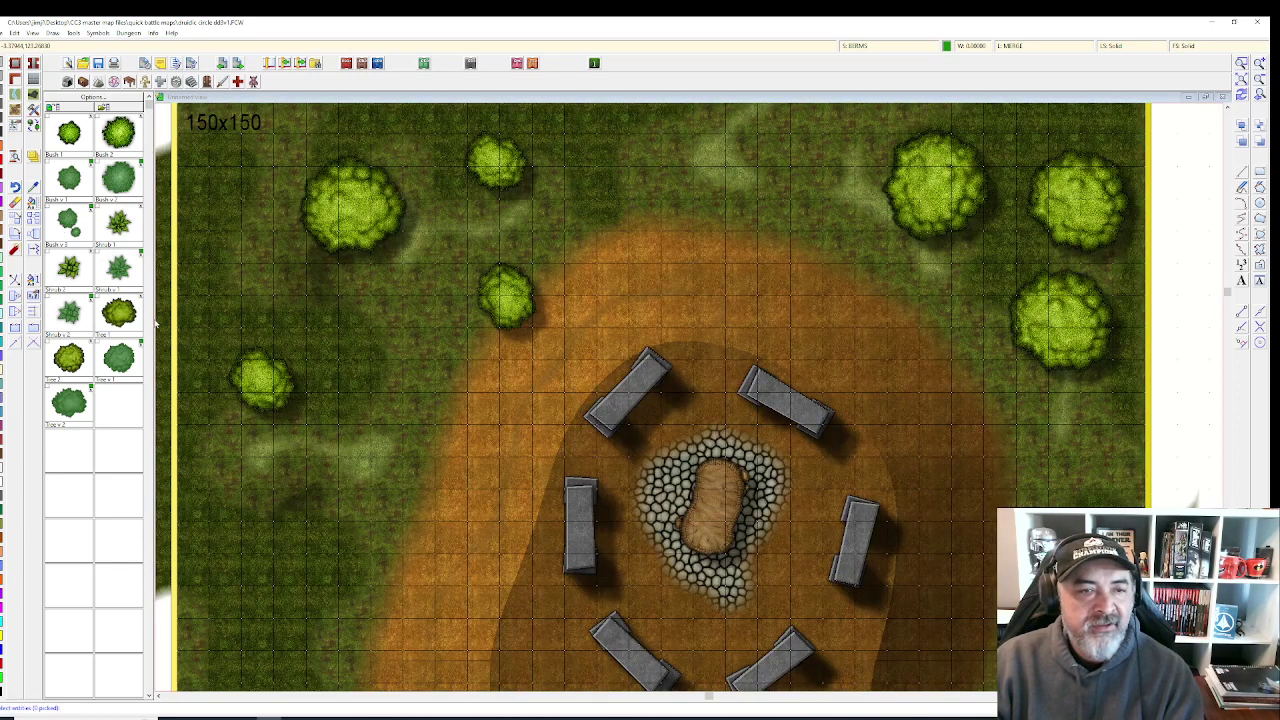
- Change the sheet of all seven trees northwest and northeast of the hill to WALLS
click(258, 372)
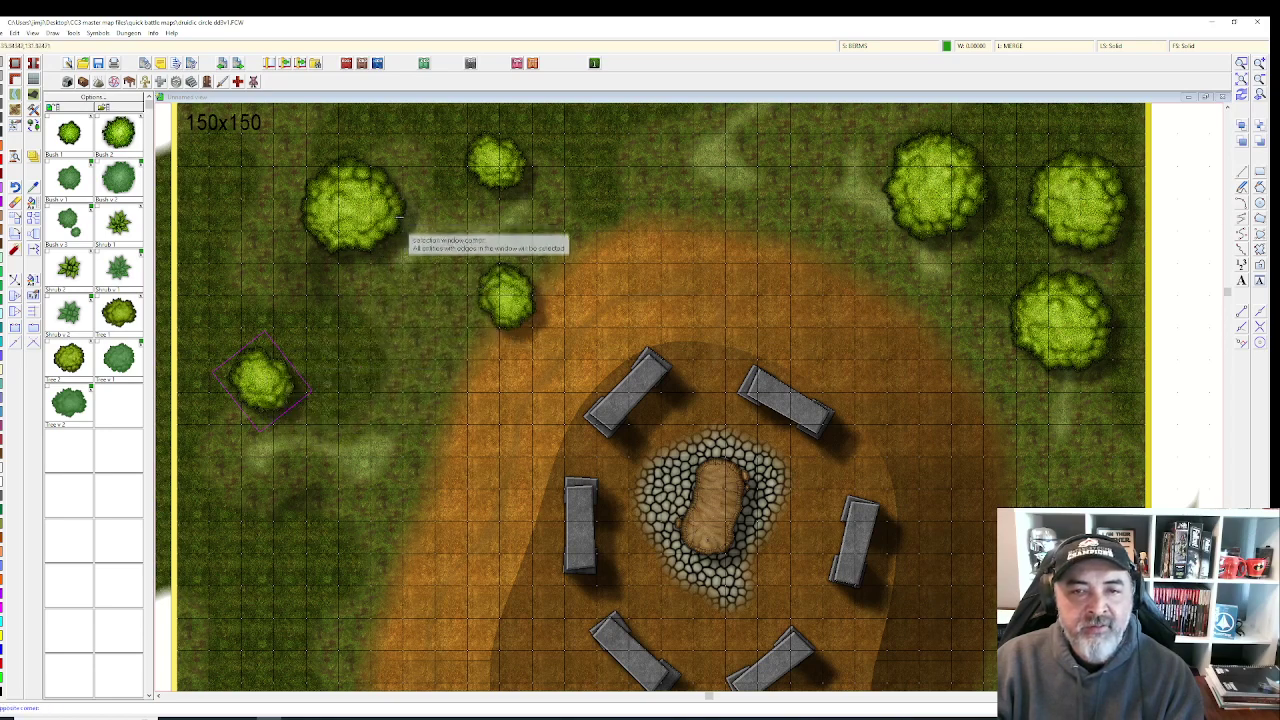
click(494, 149)
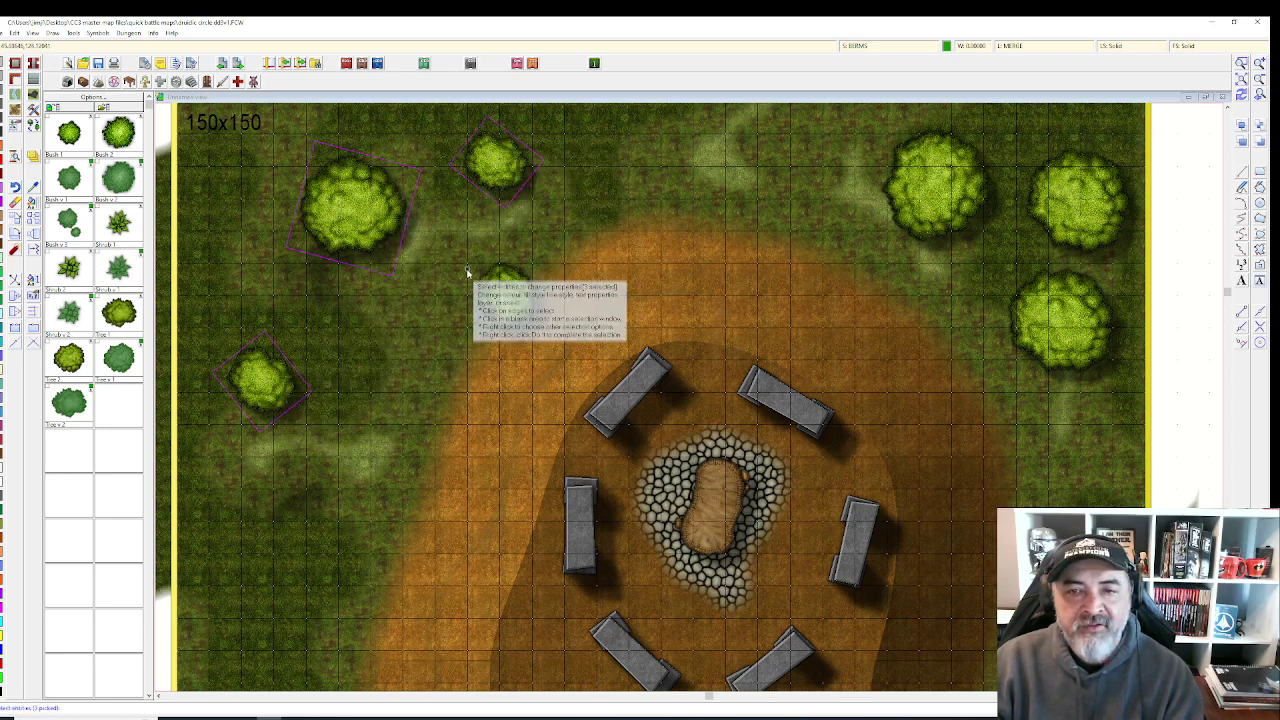
click(485, 295)
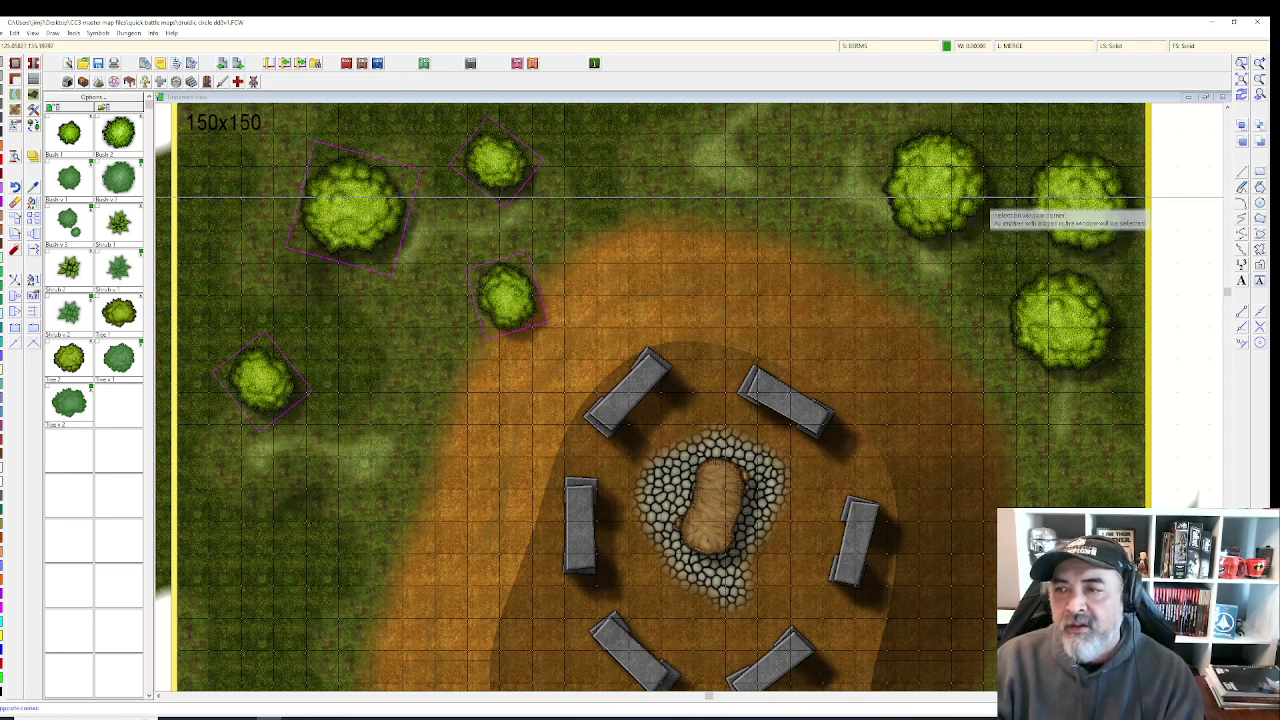
click(983, 200)
click(1064, 204)
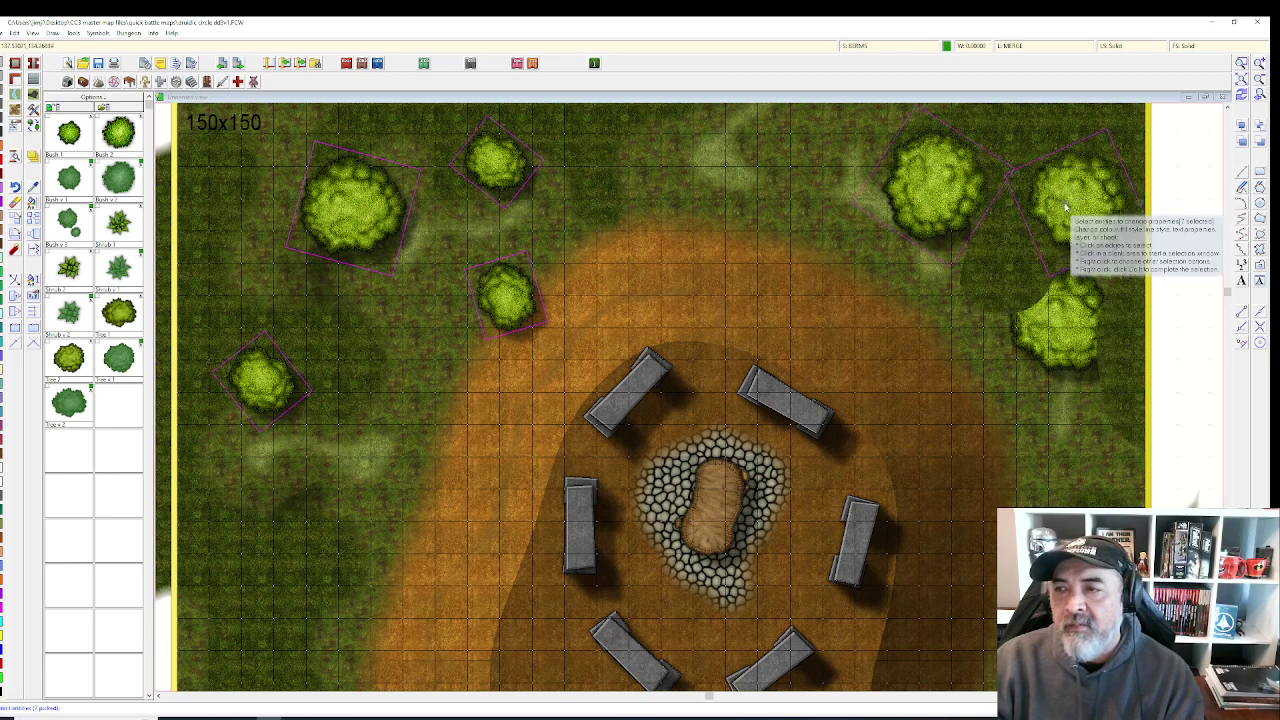
click(959, 282)
click(1015, 350)
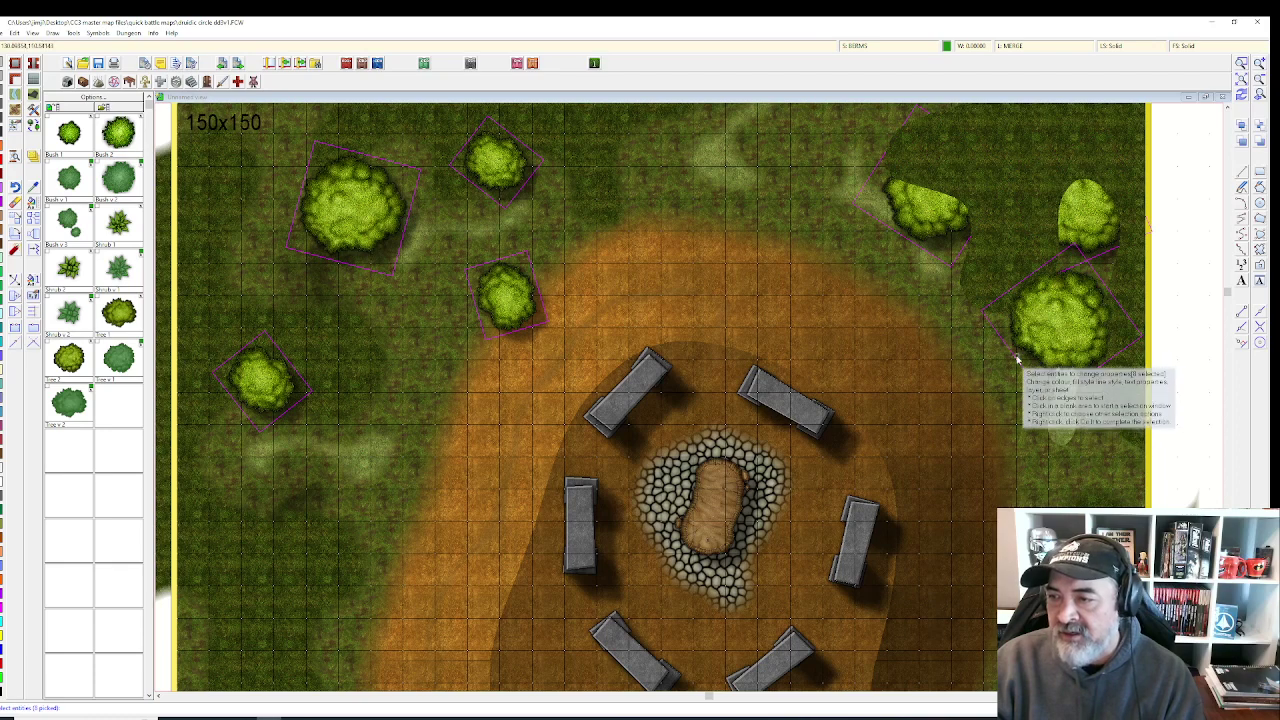
click(1048, 429)
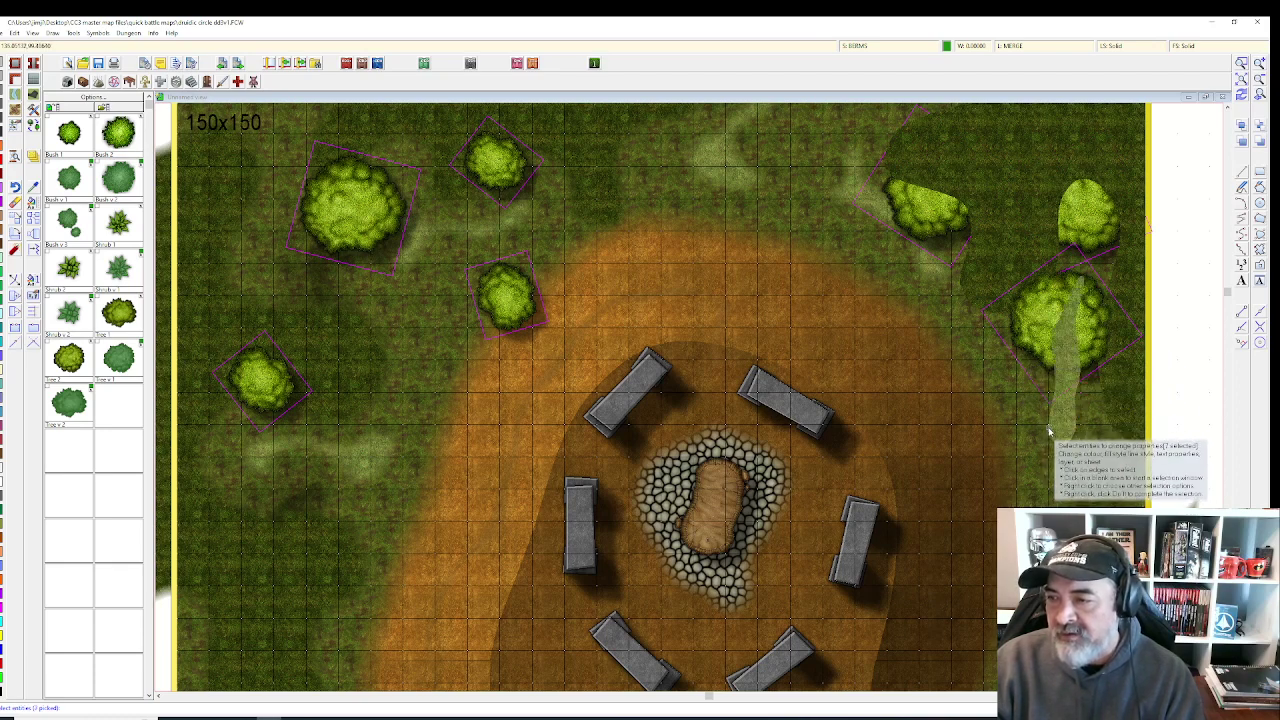
right_click(1048, 432)
click(1052, 438)
click(668, 393)
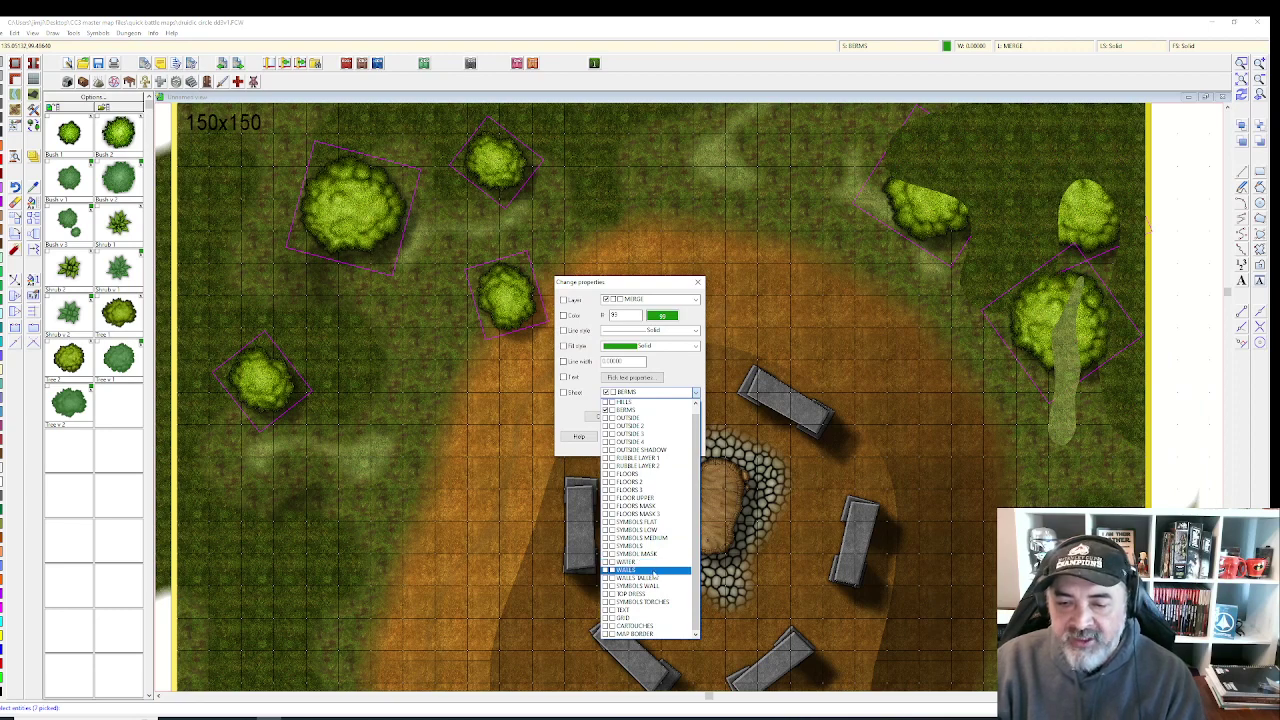
click(654, 571)
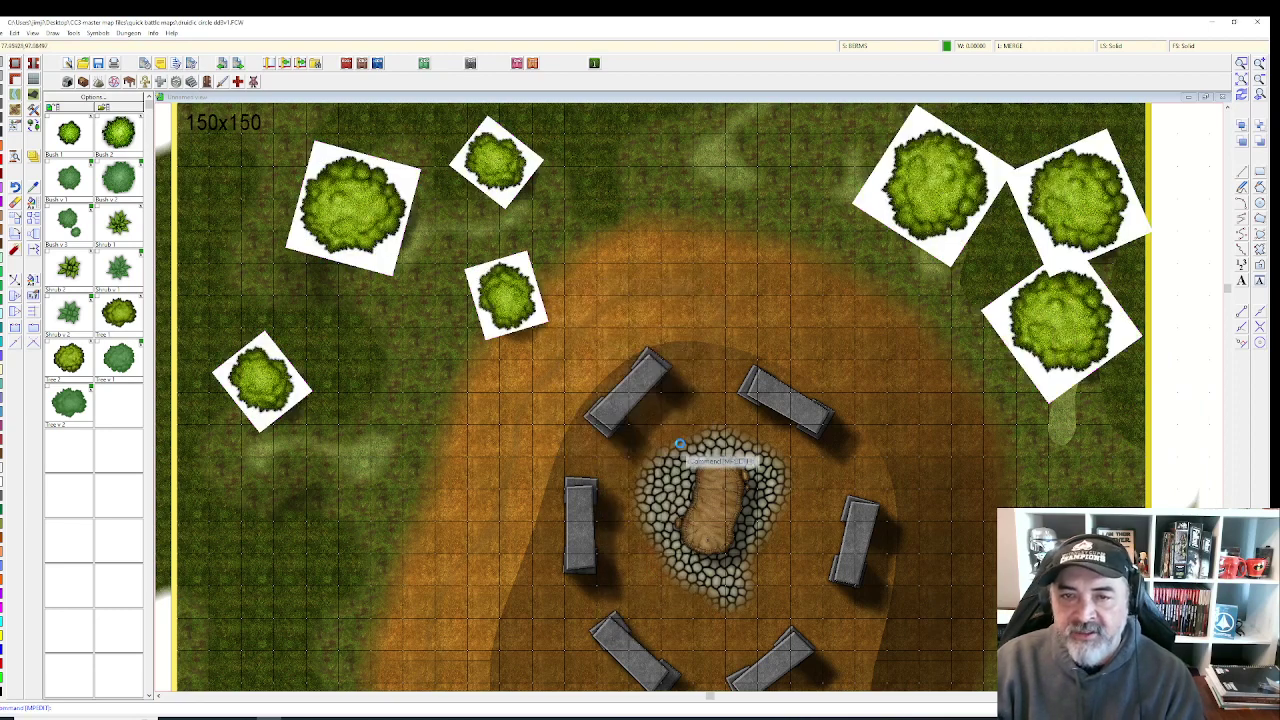
scroll(677, 447, down, 1)
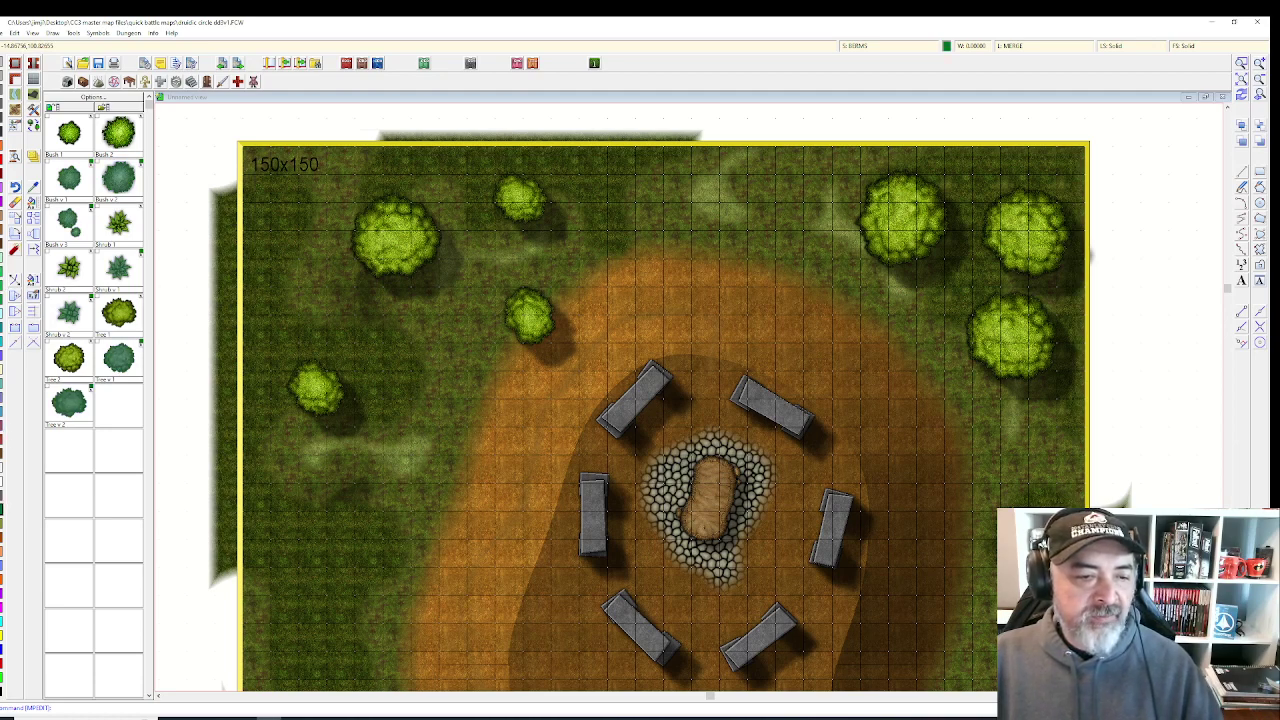
- Check the symbols already used in the map and open the symbol catalog browser at the DD3 Color folder
click(90, 395)
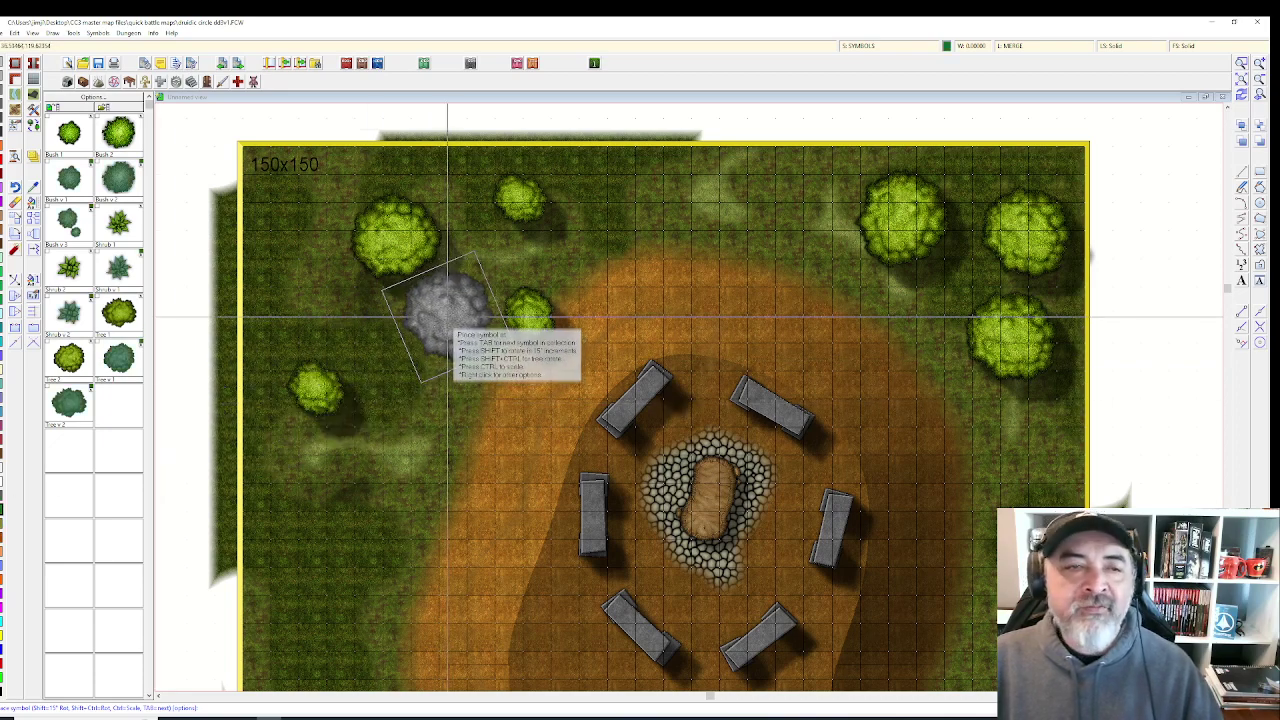
key(Escape)
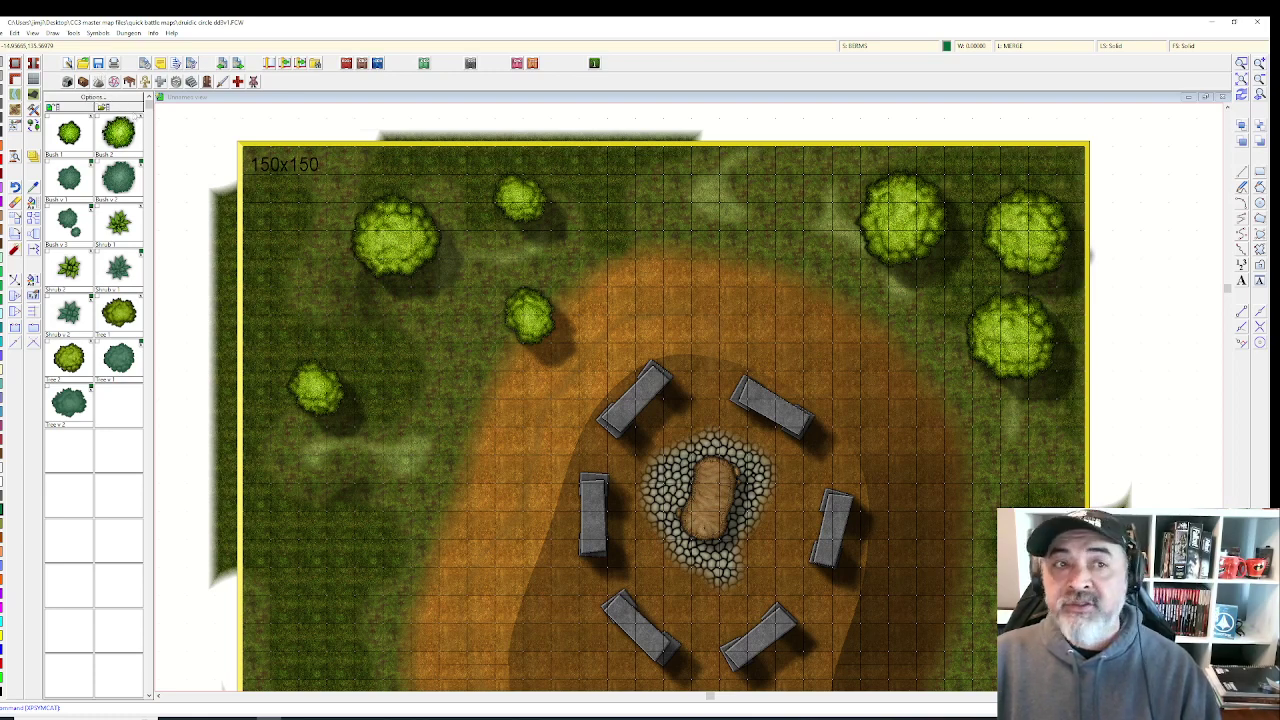
click(65, 110)
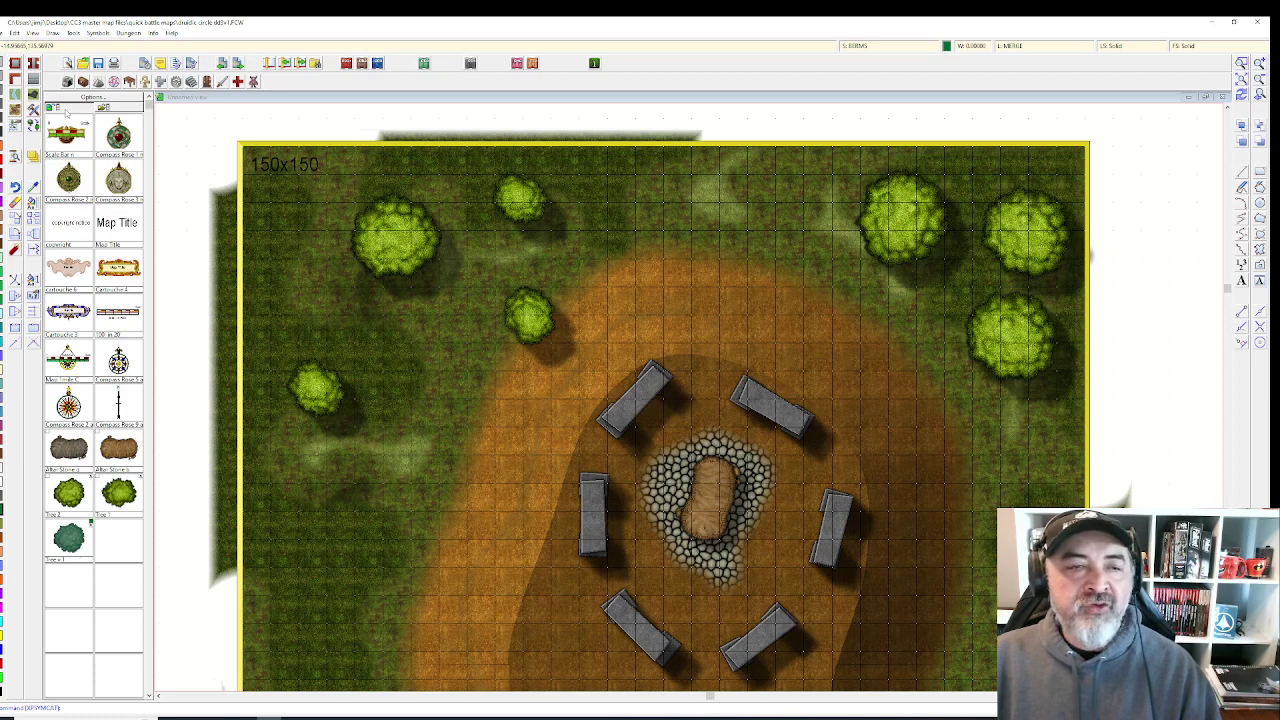
click(66, 113)
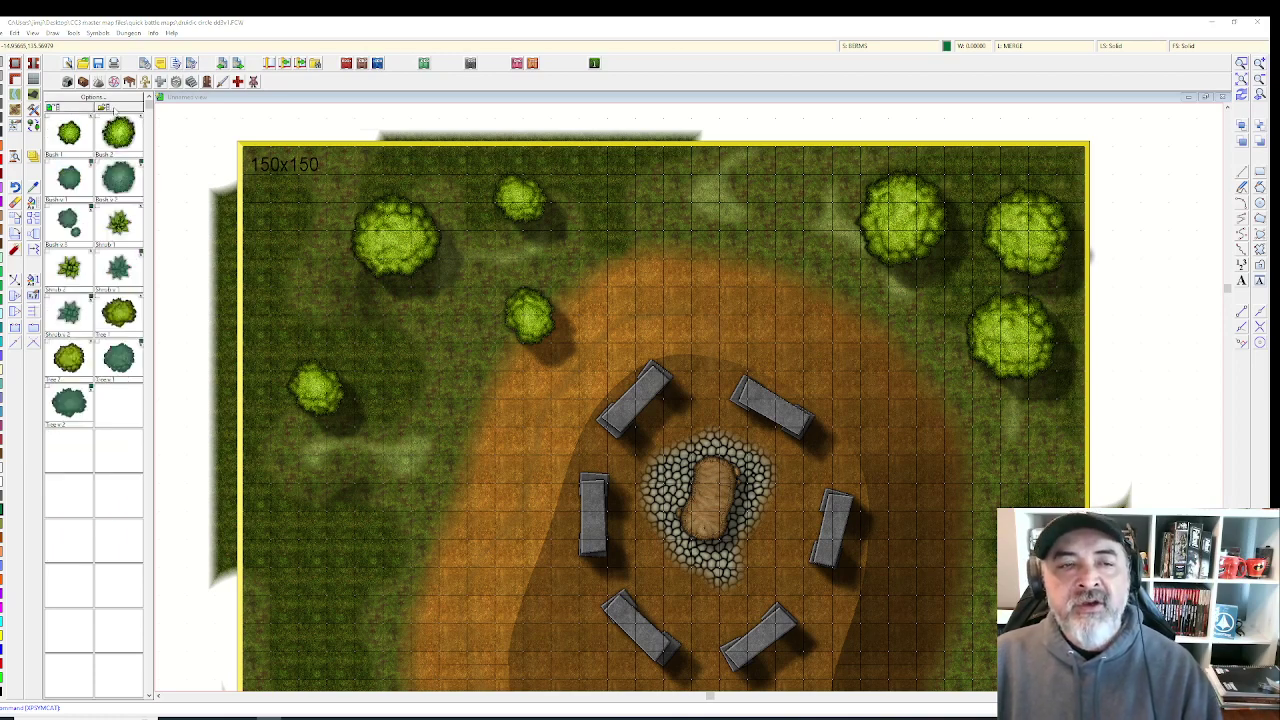
click(112, 108)
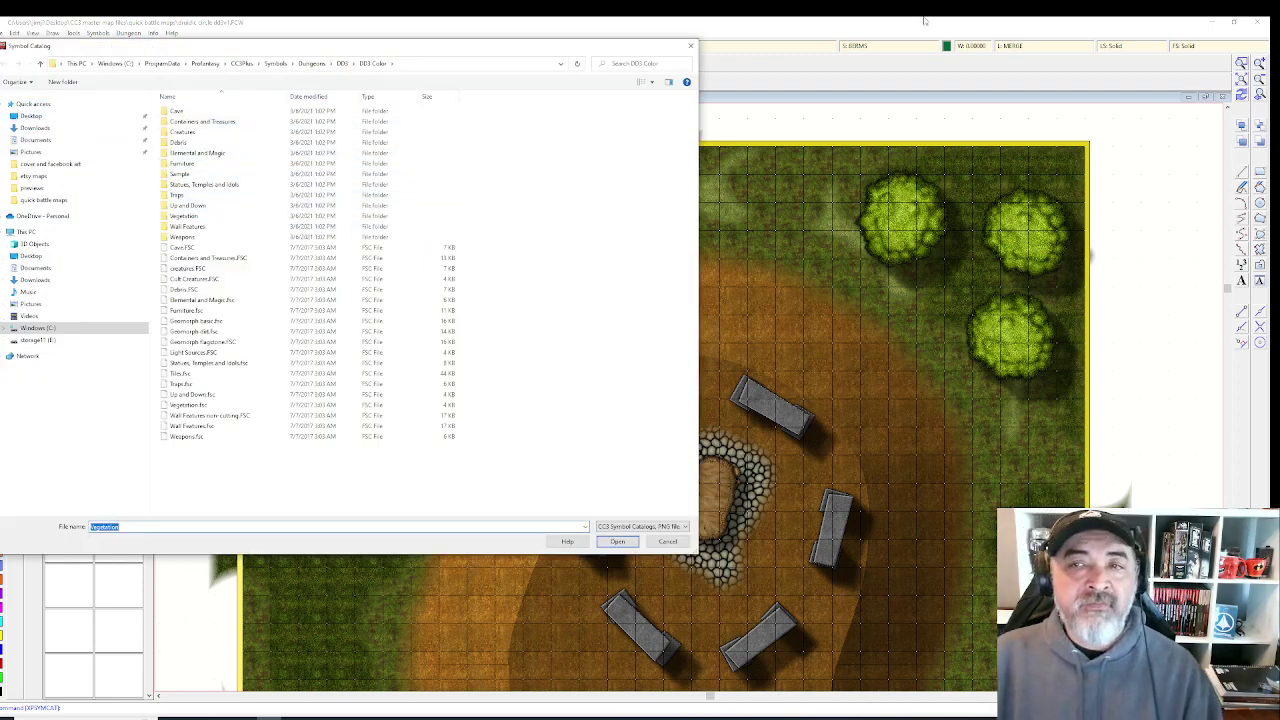
- Reopen the symbol catalog browser and go up to the main Symbols folder, checking the User folder
click(690, 45)
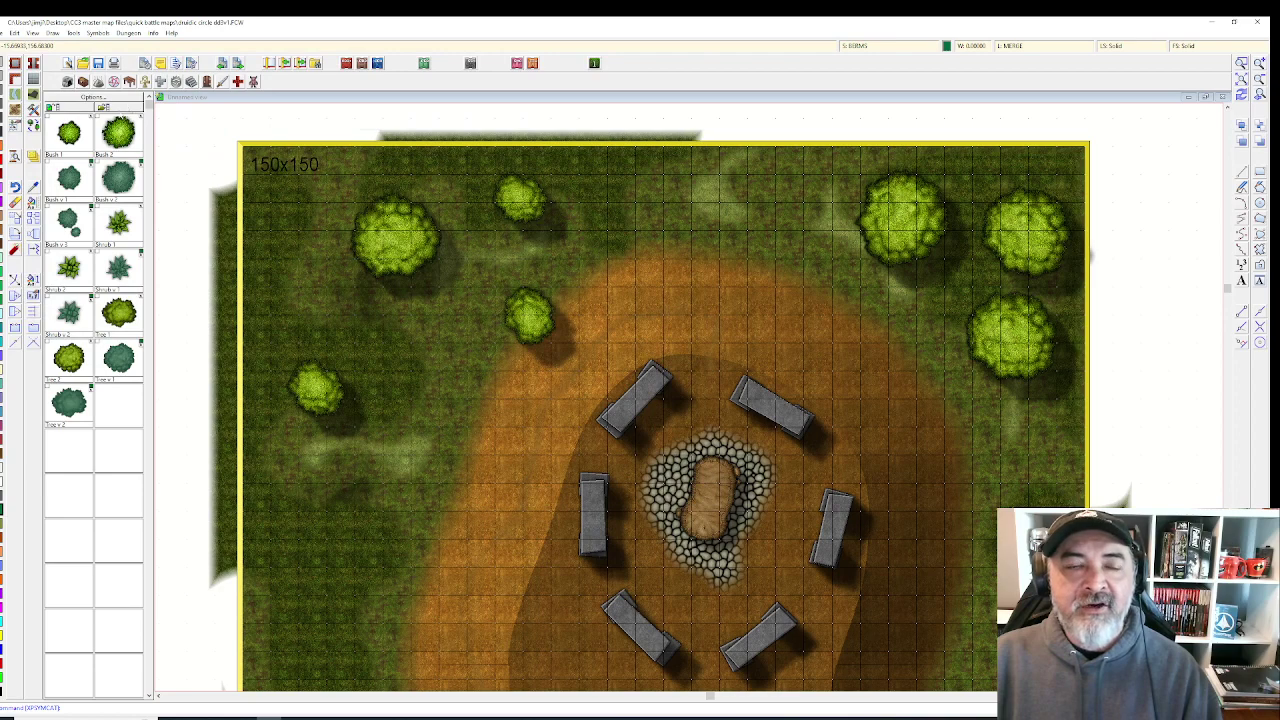
click(122, 107)
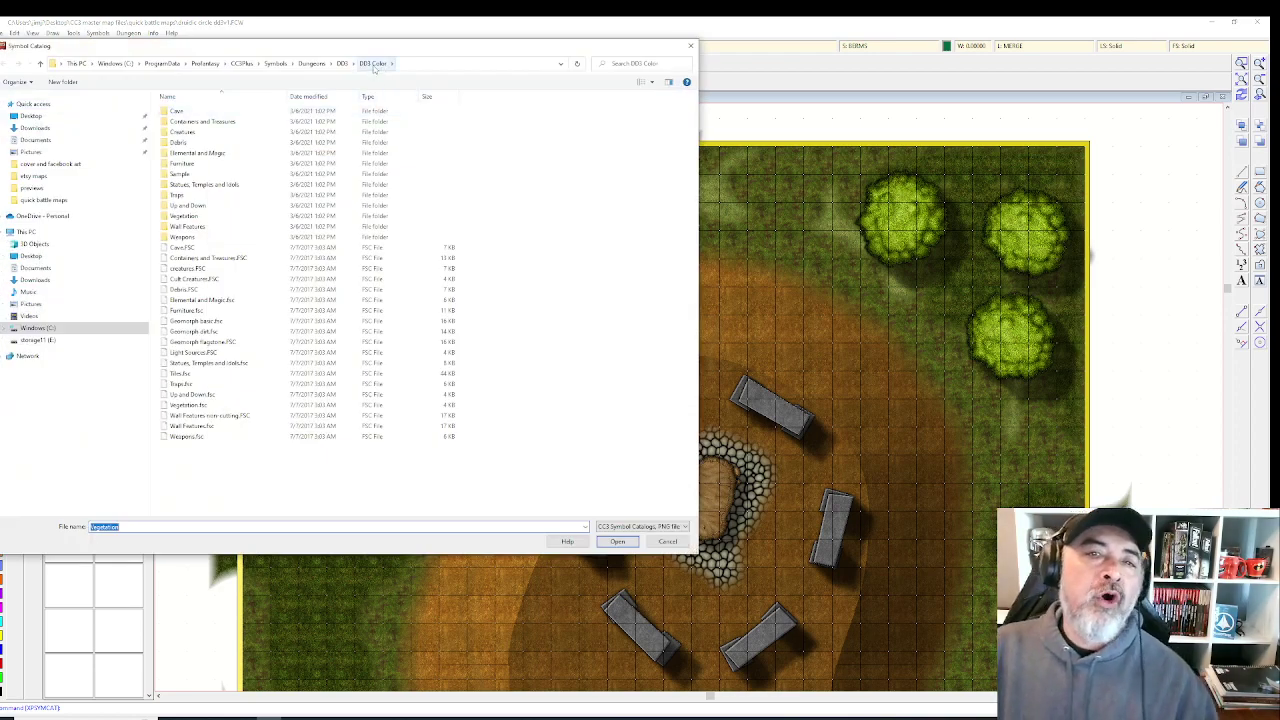
click(275, 63)
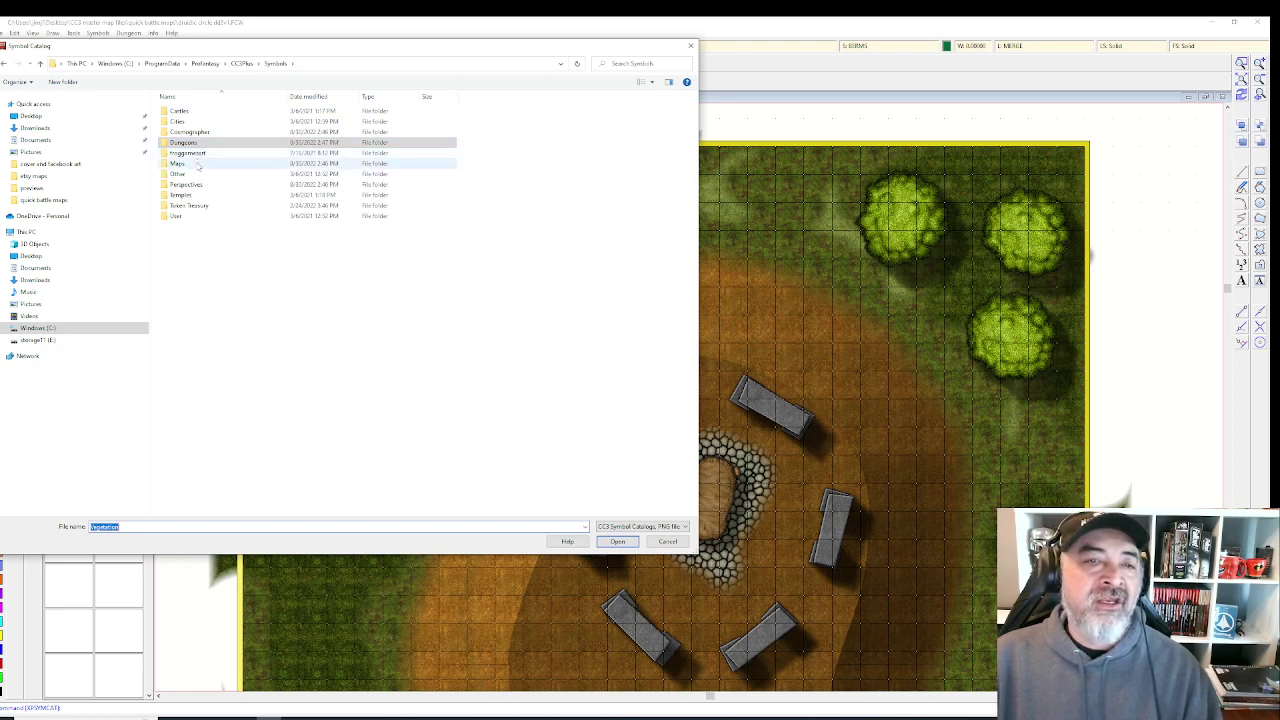
double_click(195, 216)
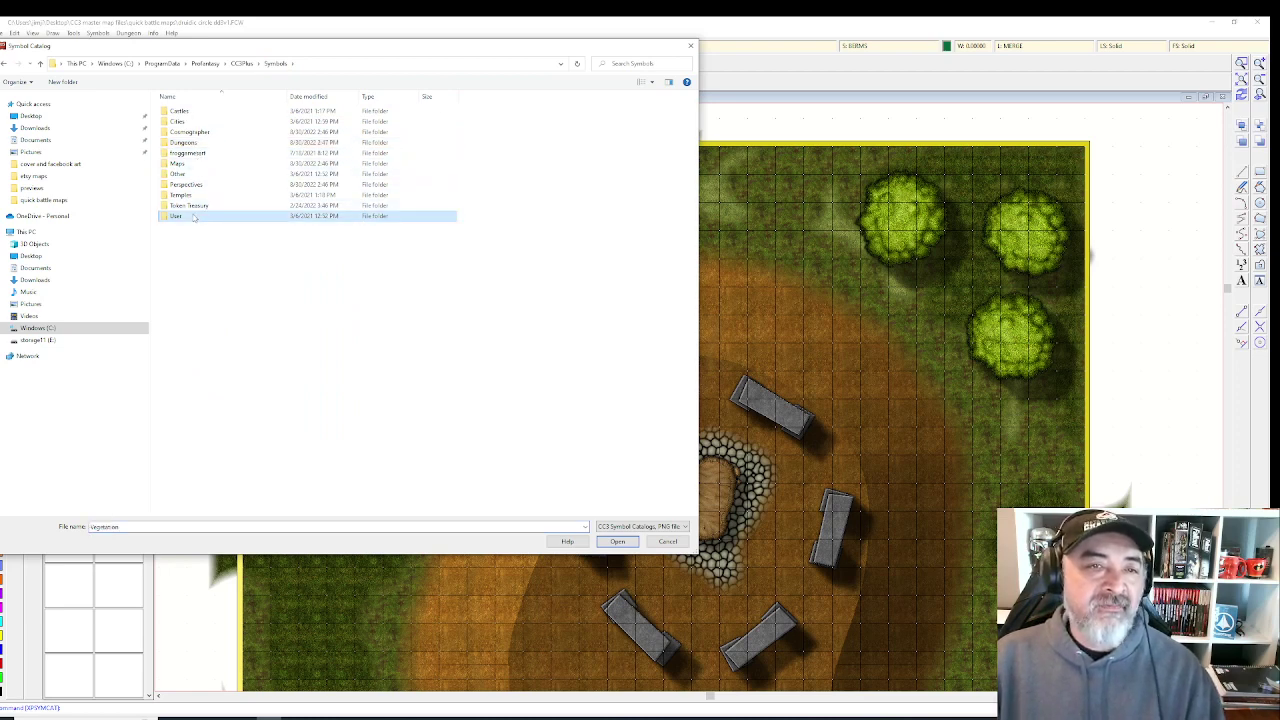
click(277, 65)
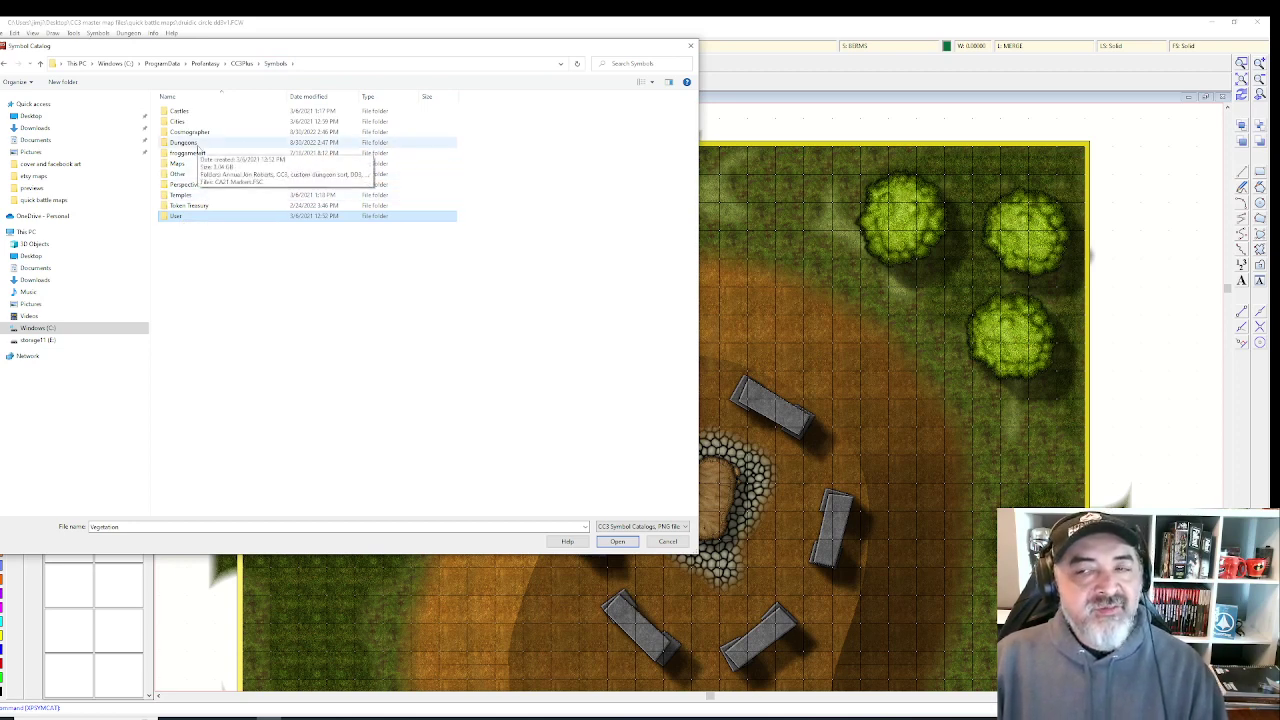
- Load the All-Other tree symbols from Dungeons > custom dungeon sort > custTrees > Trees as the current catalog
double_click(197, 146)
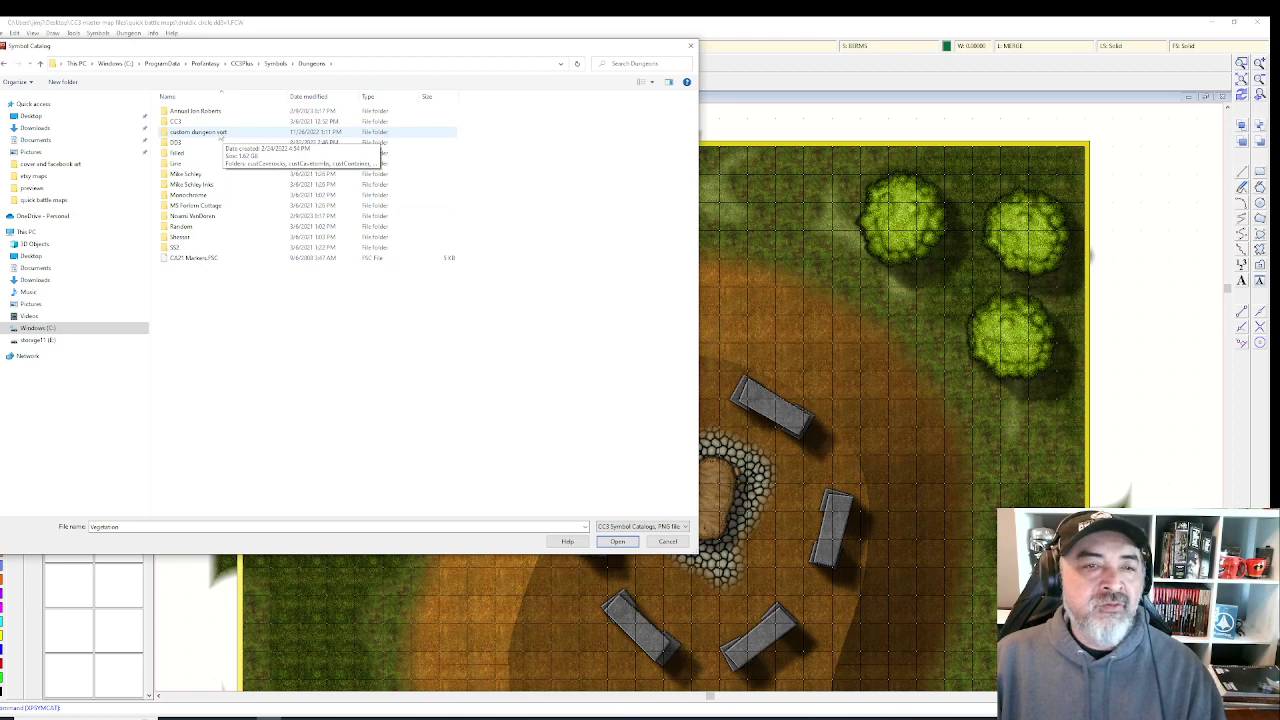
double_click(200, 132)
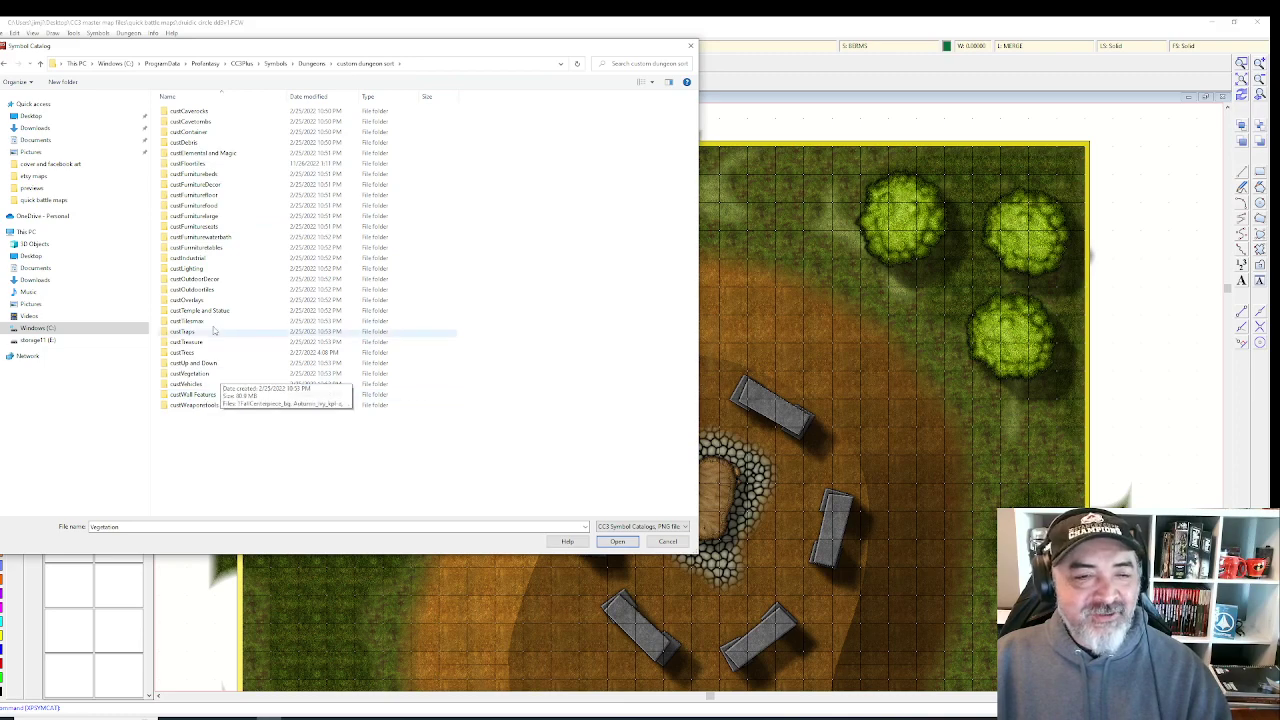
double_click(190, 373)
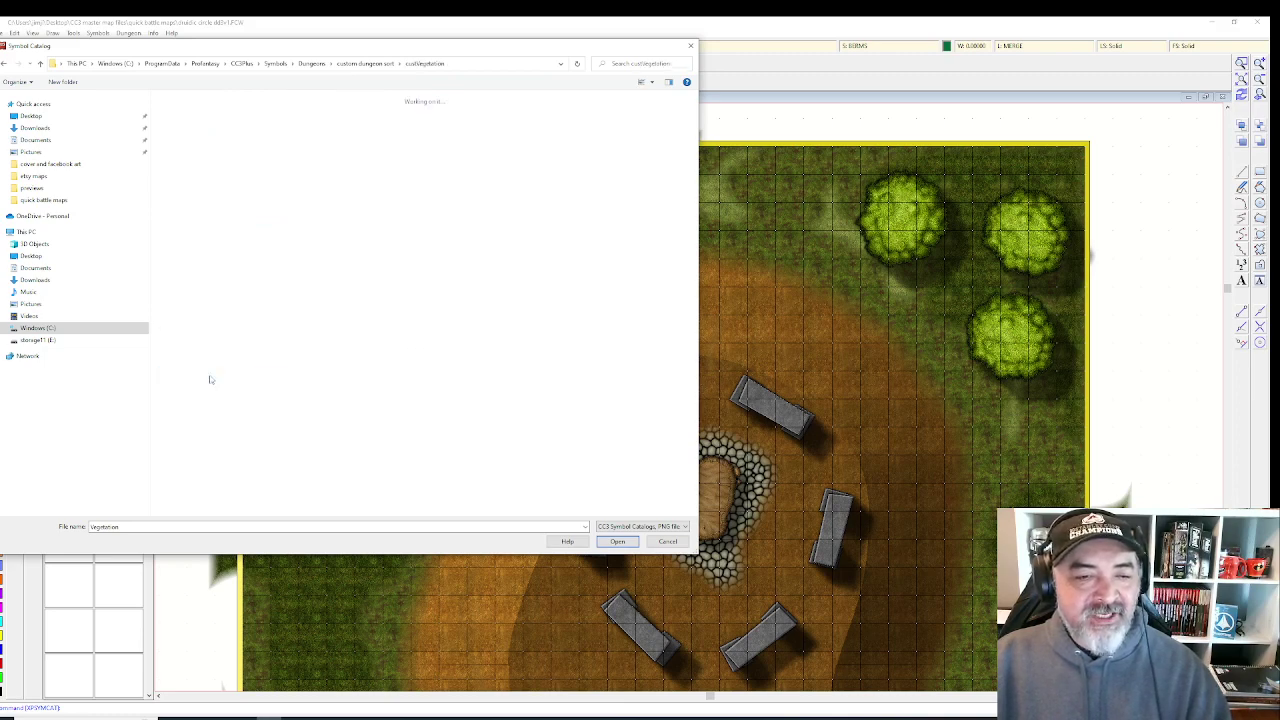
click(376, 65)
double_click(200, 352)
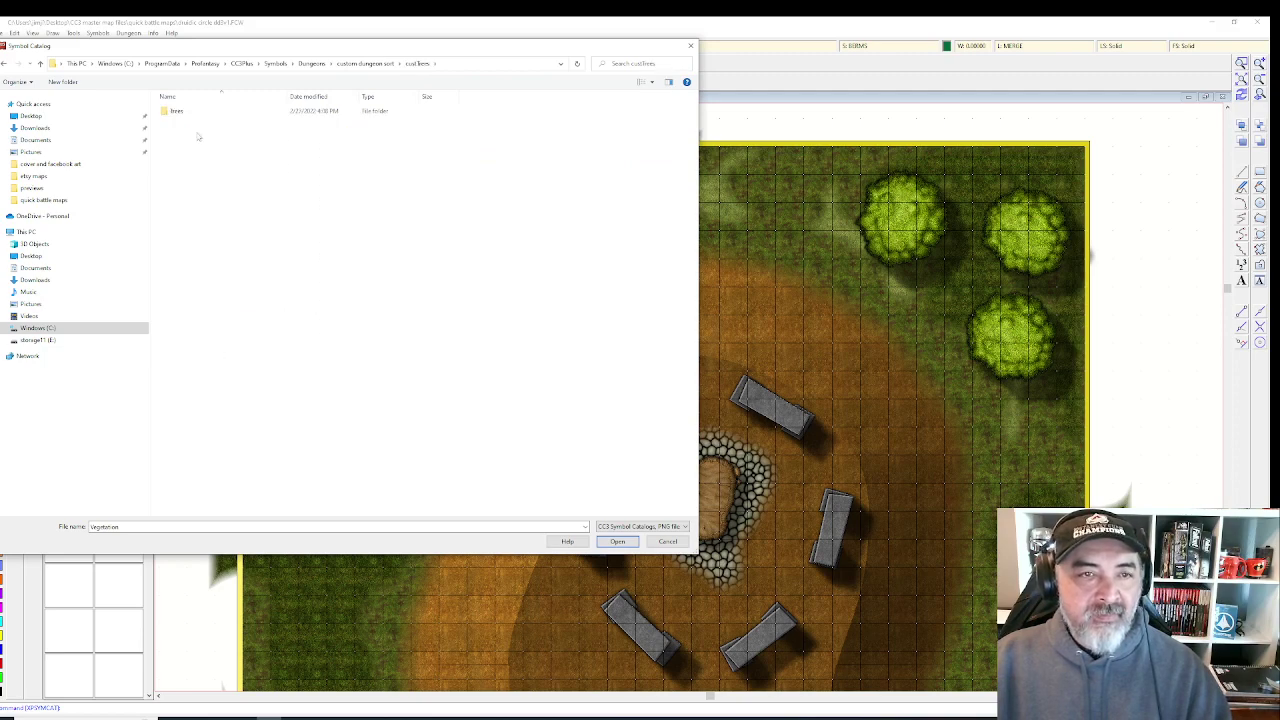
double_click(178, 110)
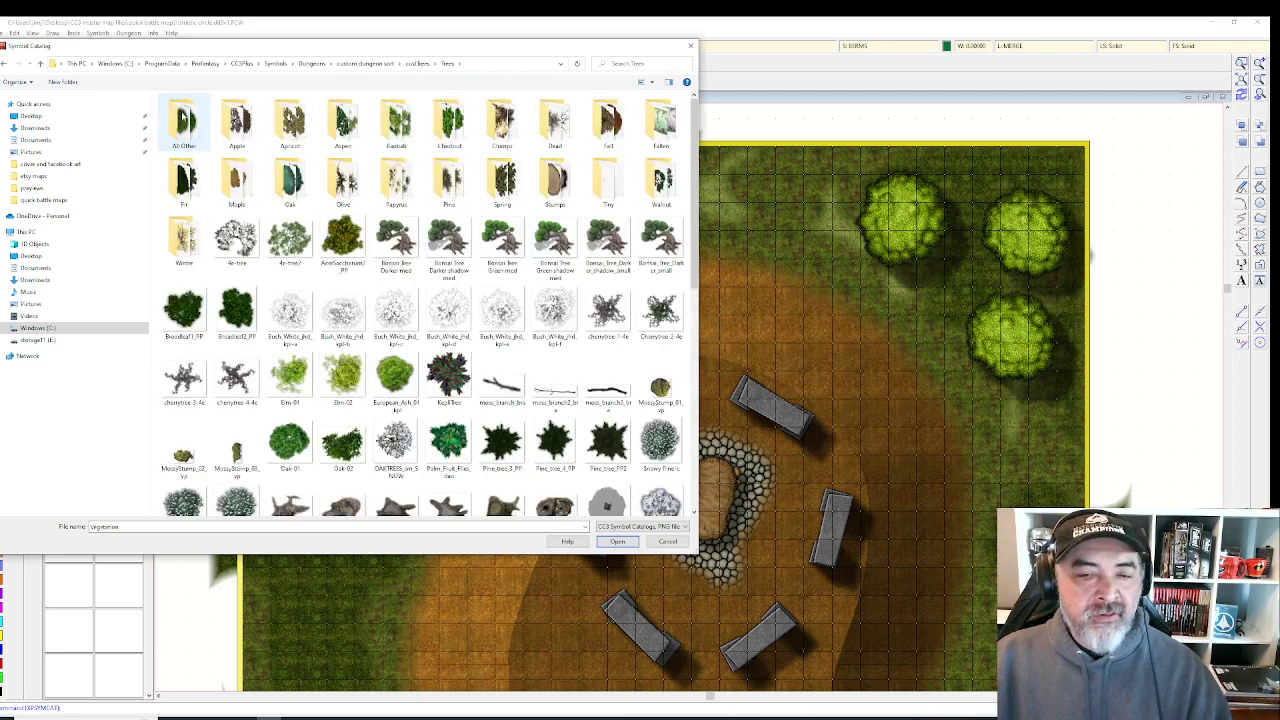
double_click(183, 120)
double_click(183, 120)
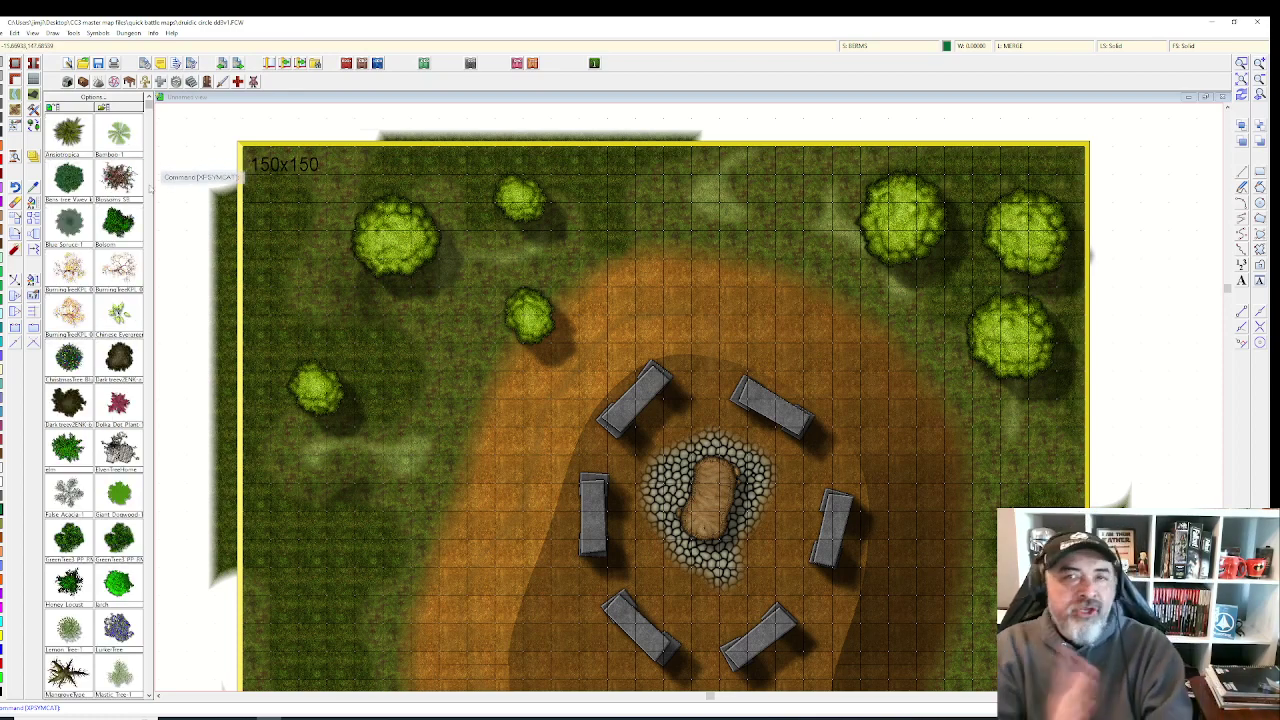
- Look through the loaded tree symbols and preview one of the green trees on the map
scroll(95, 400, down, 10)
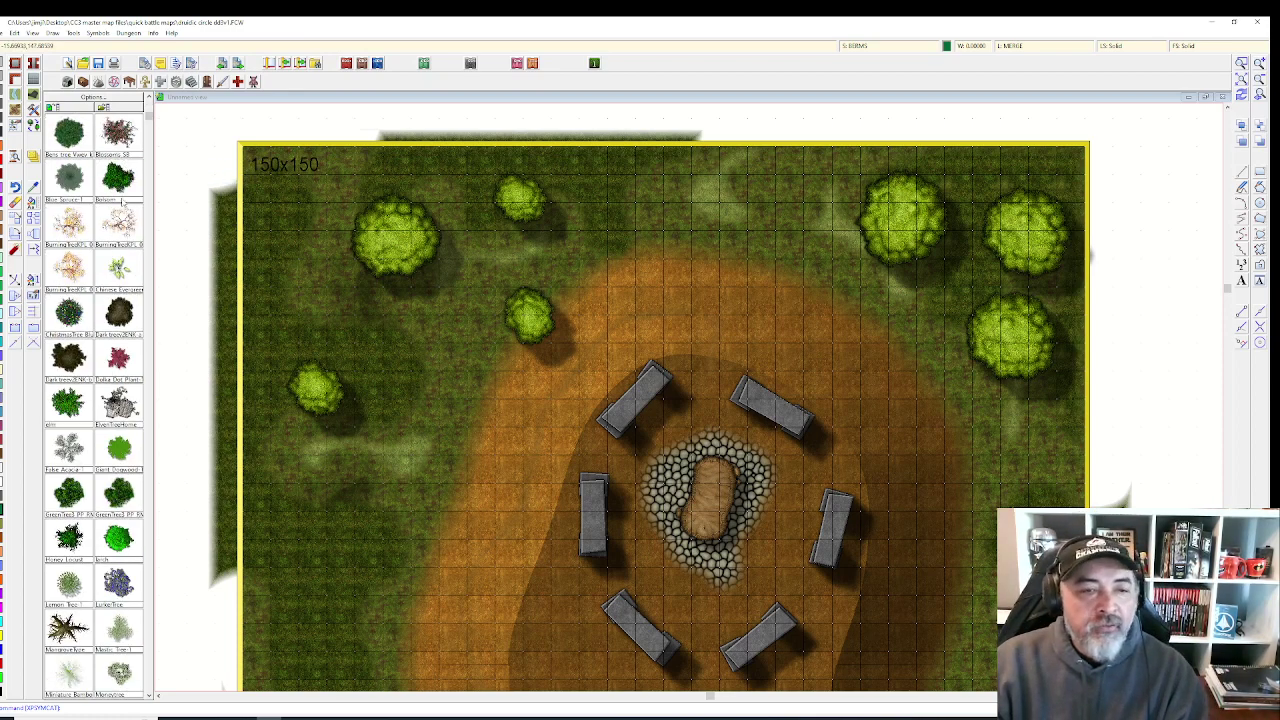
scroll(100, 230, down, 10)
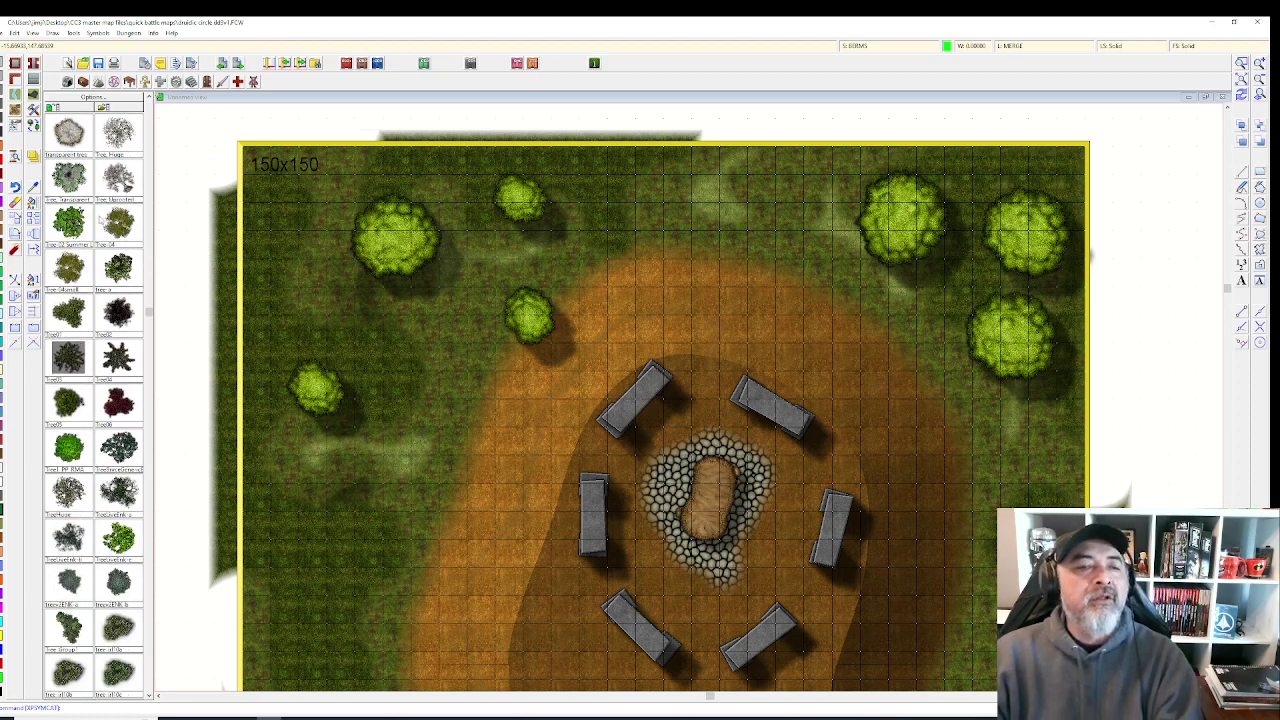
scroll(98, 226, down, 5)
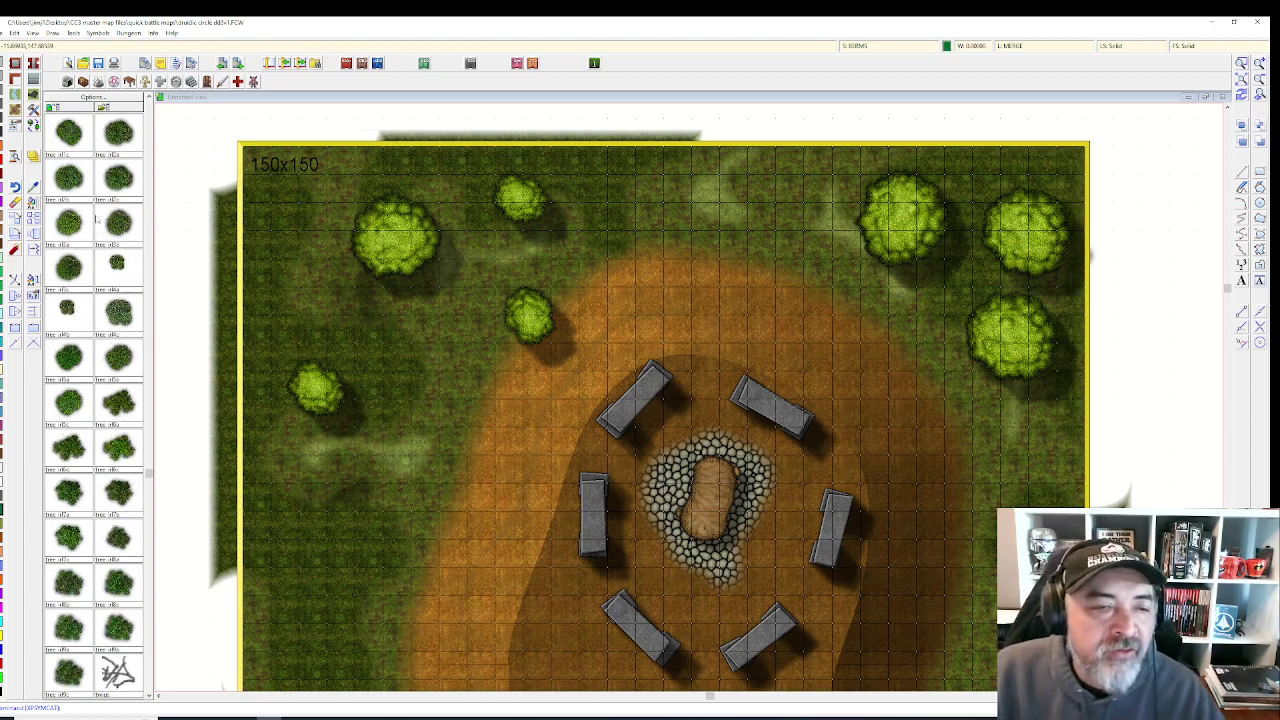
scroll(80, 262, down, 2)
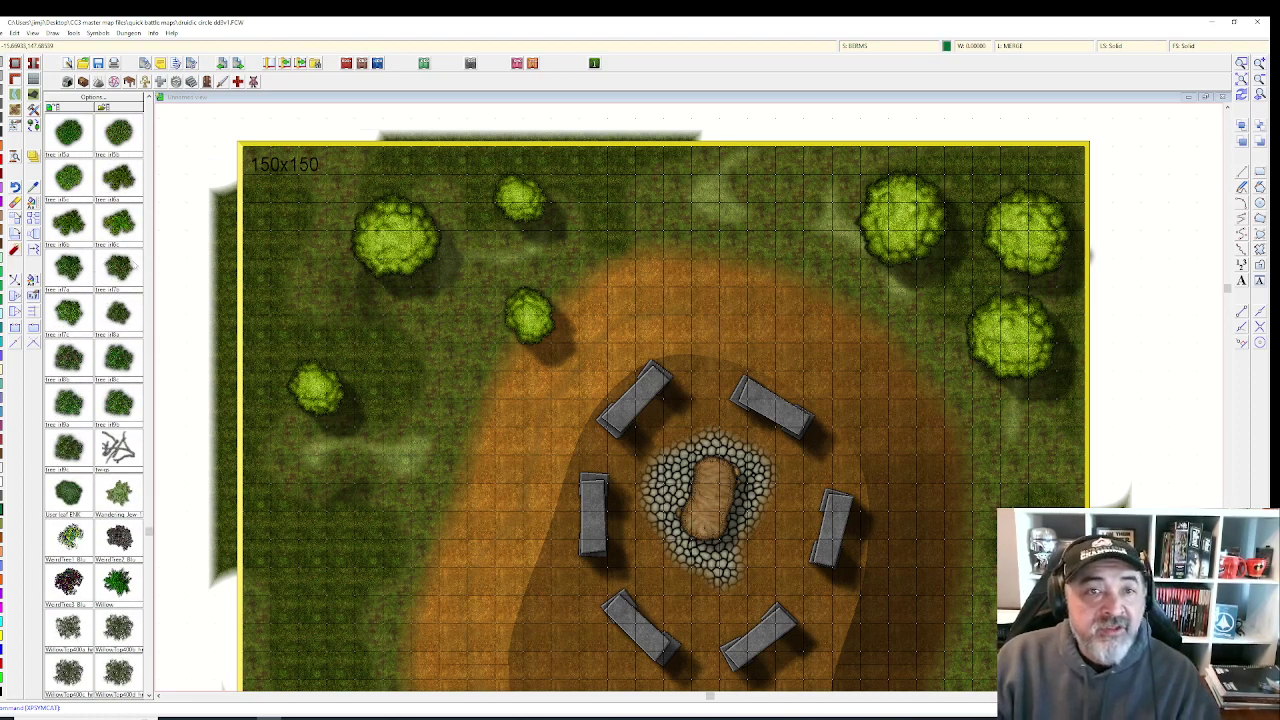
scroll(130, 256, down, 2)
click(110, 265)
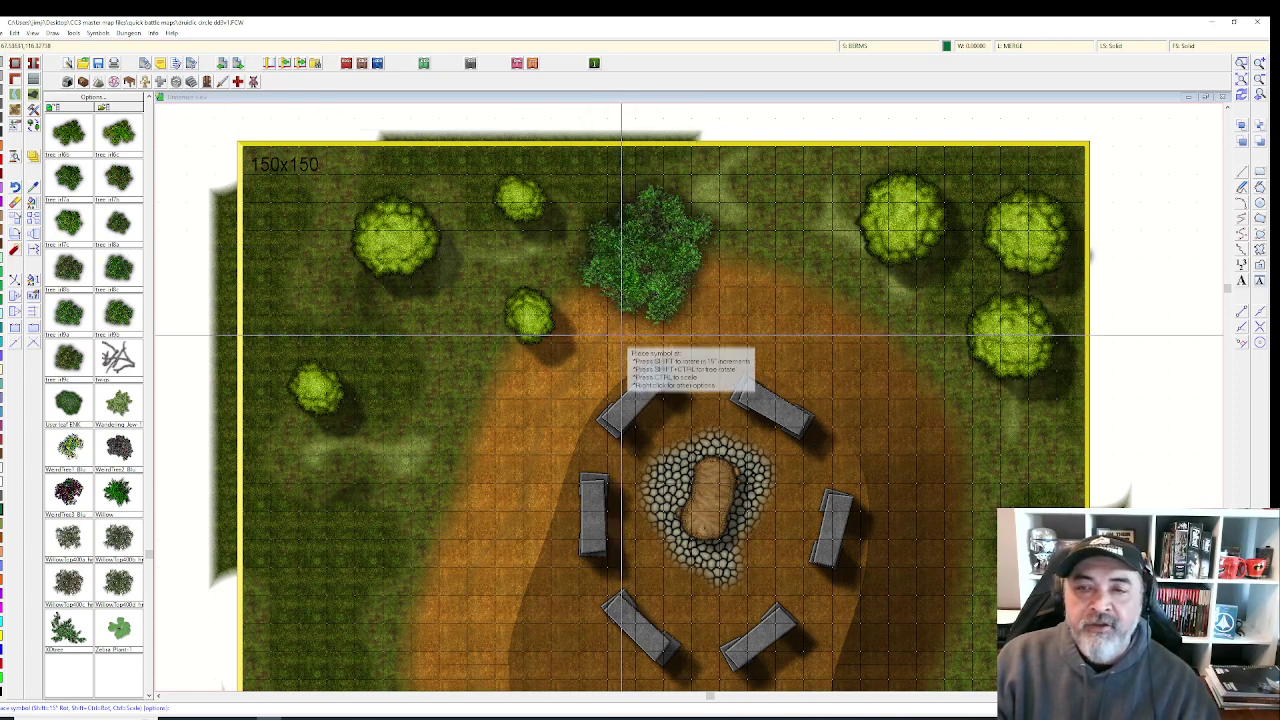
key(Escape)
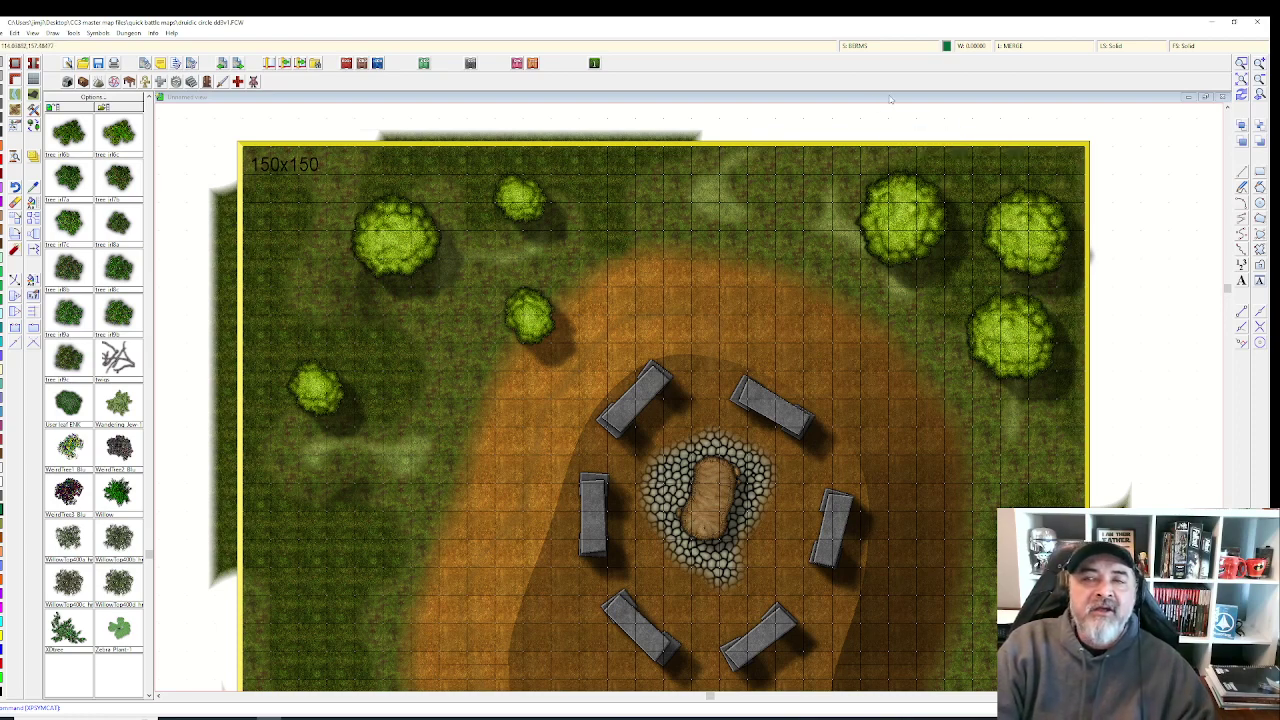
- Make WALLS the active drawing sheet
click(890, 48)
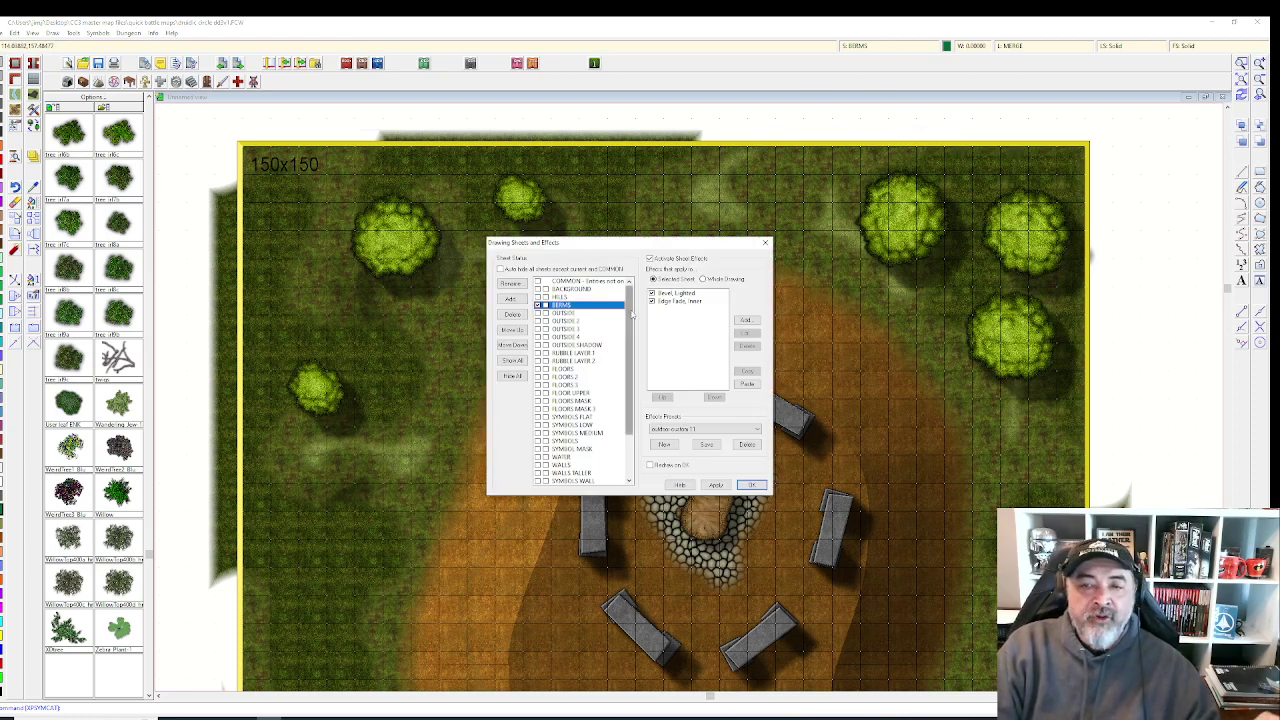
drag(626, 316, 630, 362)
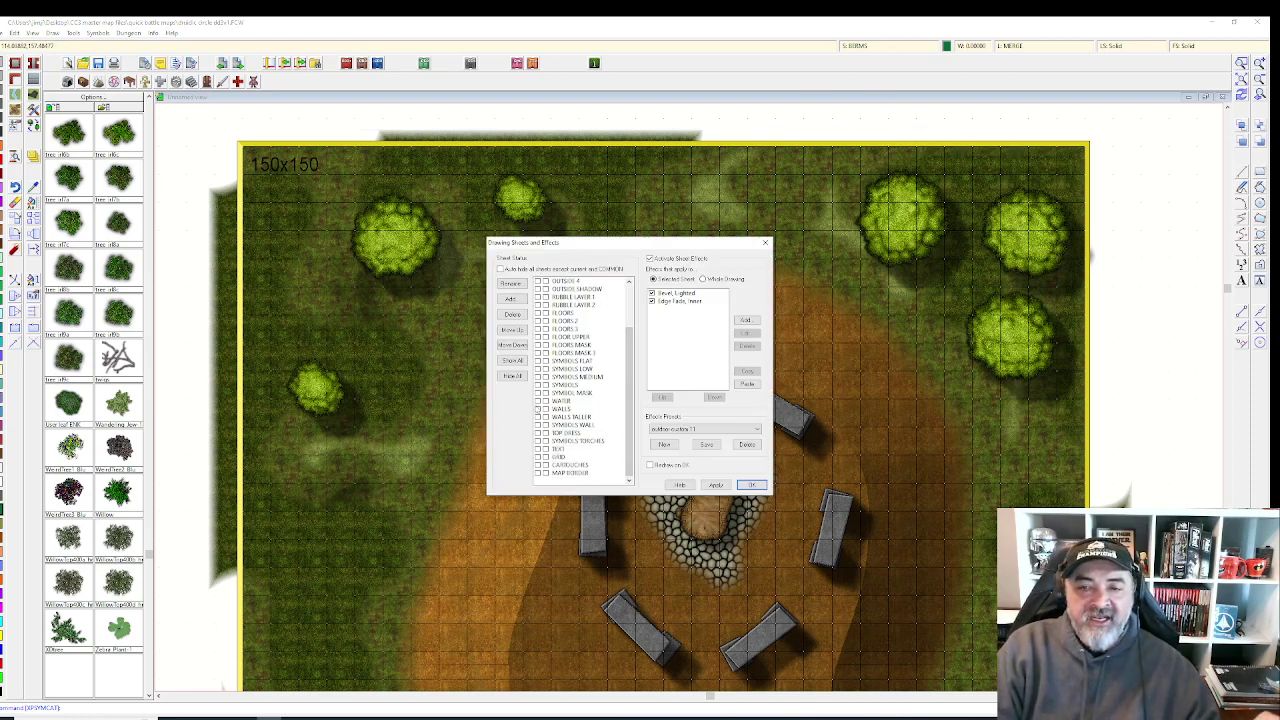
click(537, 409)
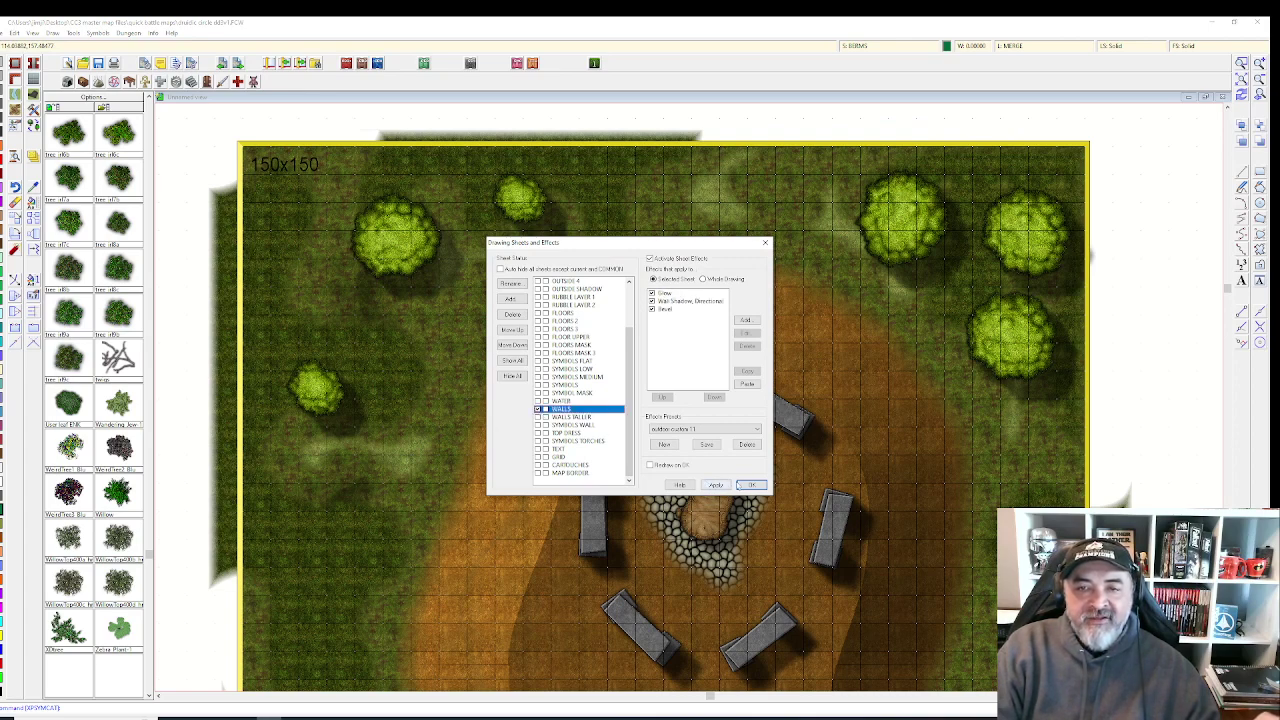
click(752, 485)
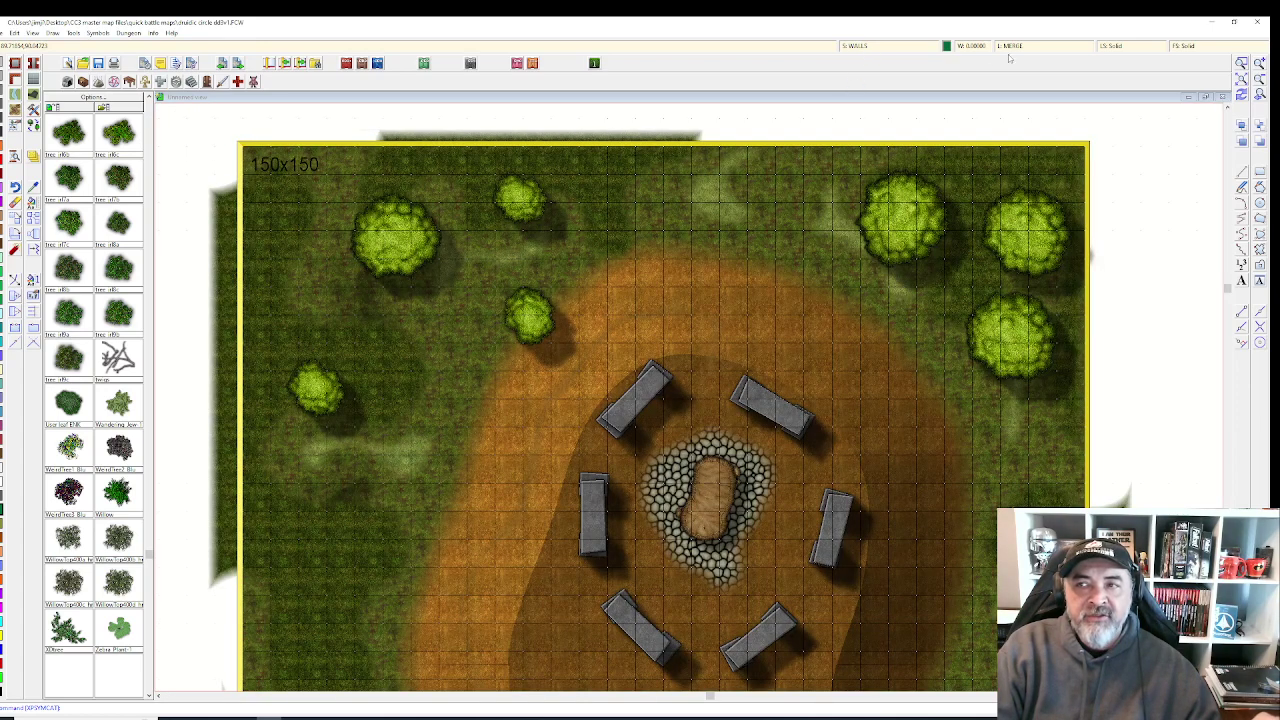
- Make ELEMENTAL AND MAGIC the active layer
click(1010, 46)
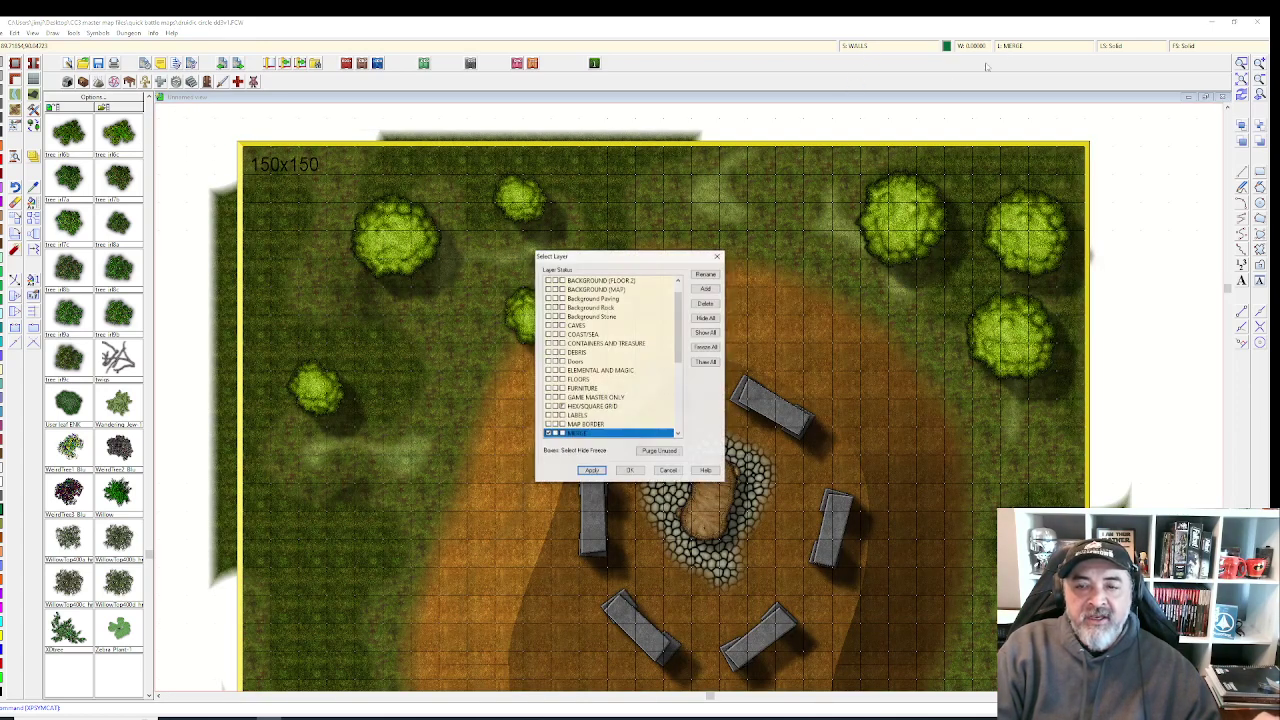
scroll(599, 427, down, 2)
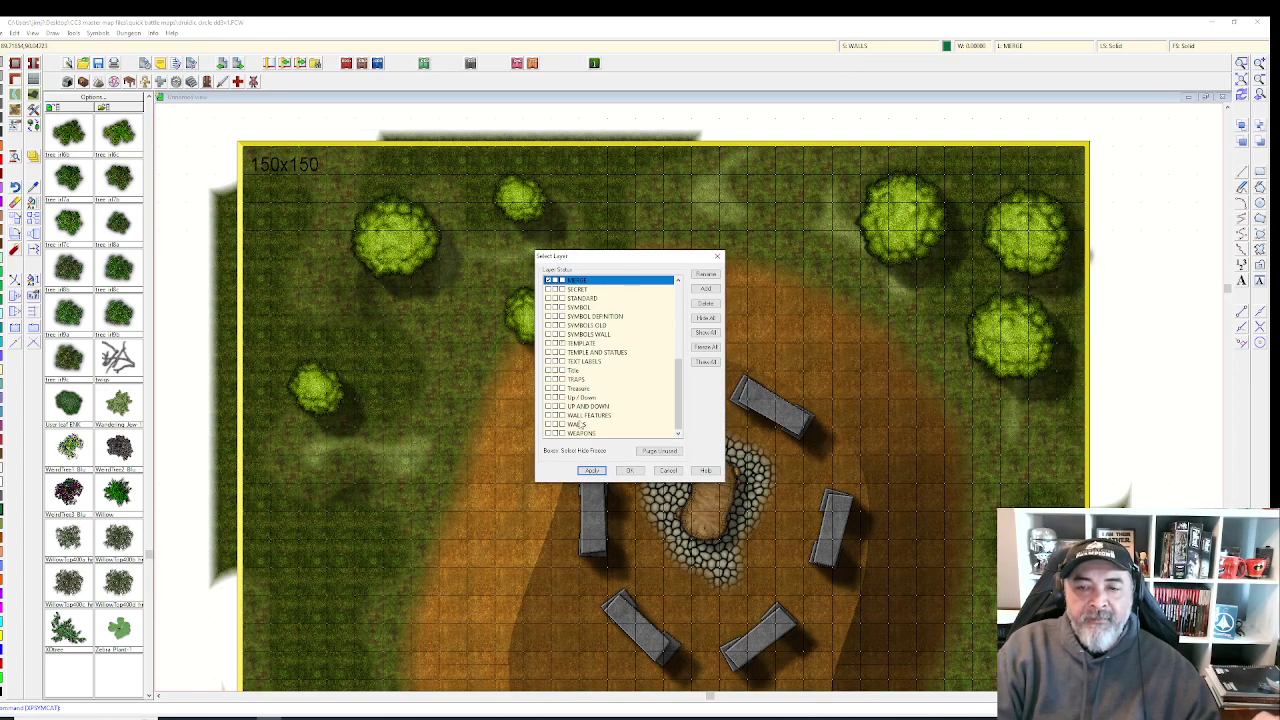
scroll(594, 400, up, 3)
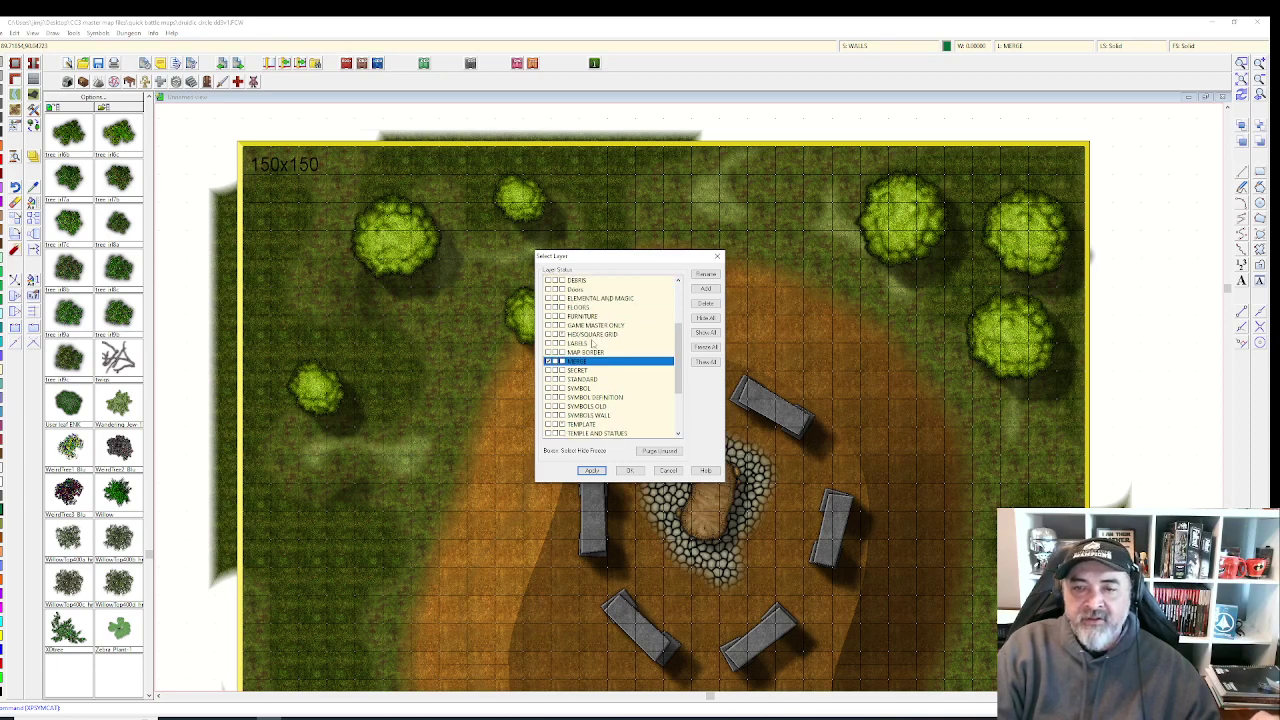
scroll(613, 368, up, 1)
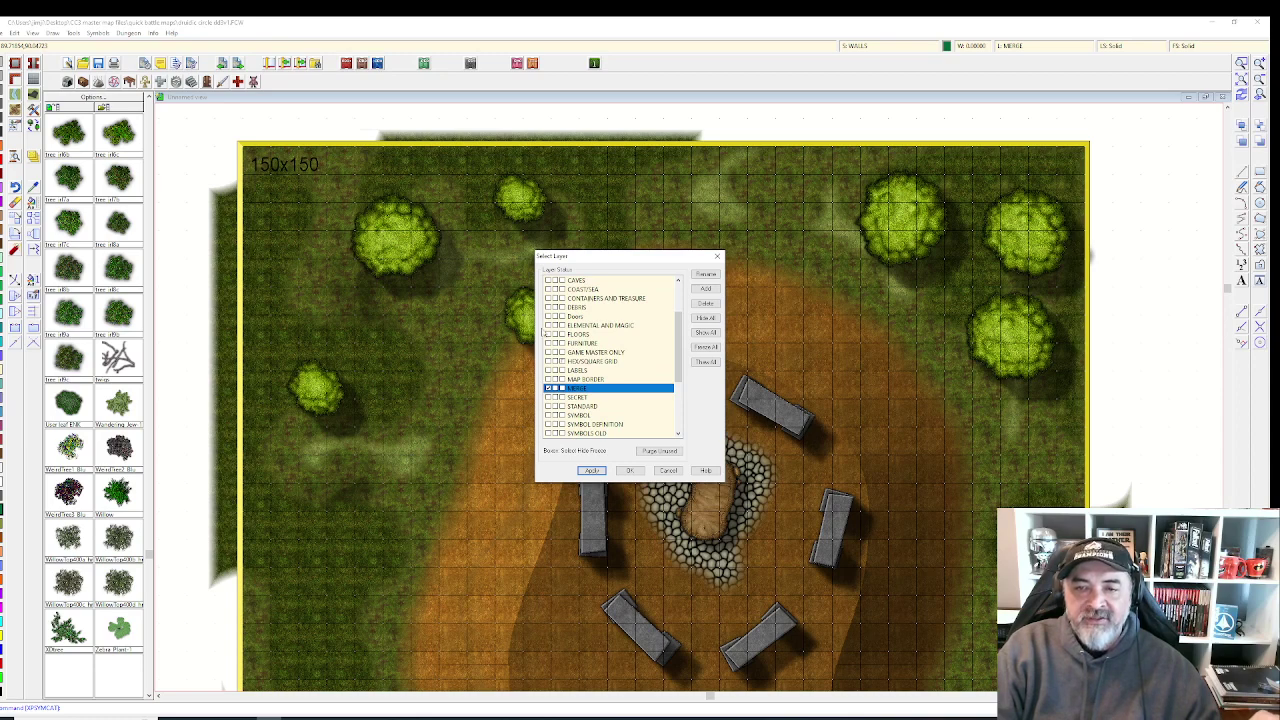
click(549, 326)
click(628, 470)
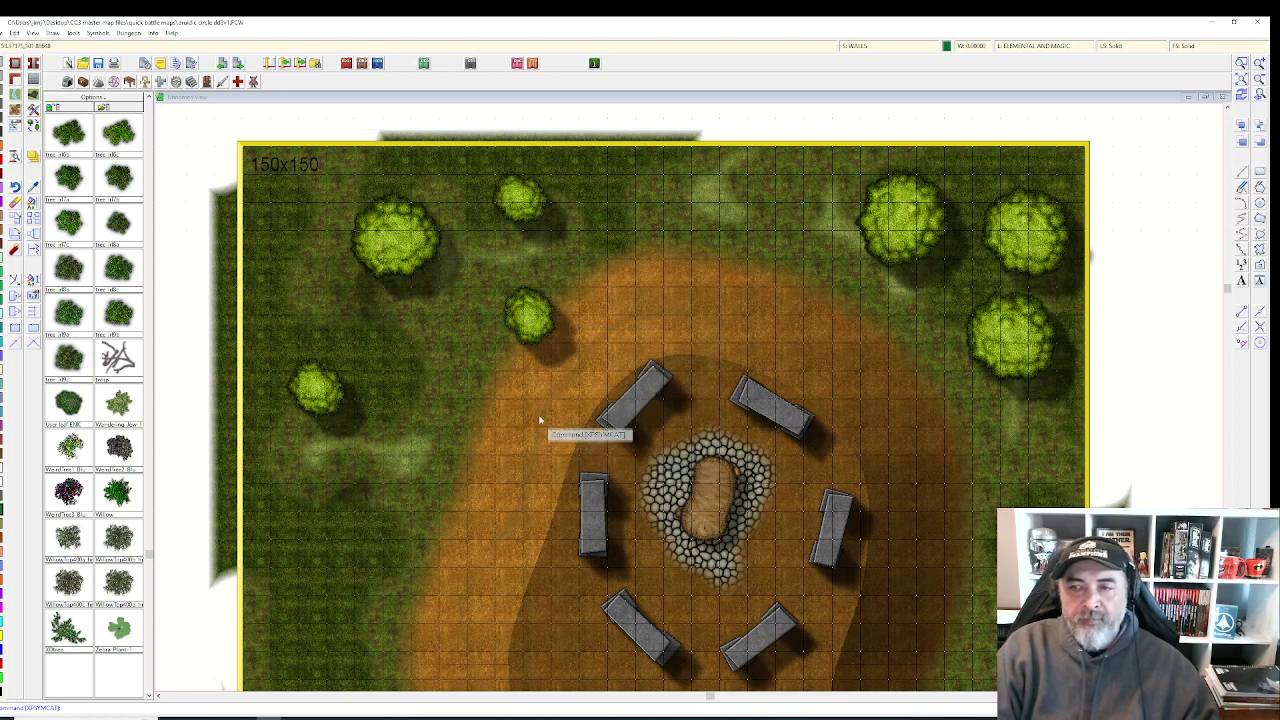
- Place two dark green trees on the grass west of the clearing, one among the existing bushes and one farther south
click(68, 267)
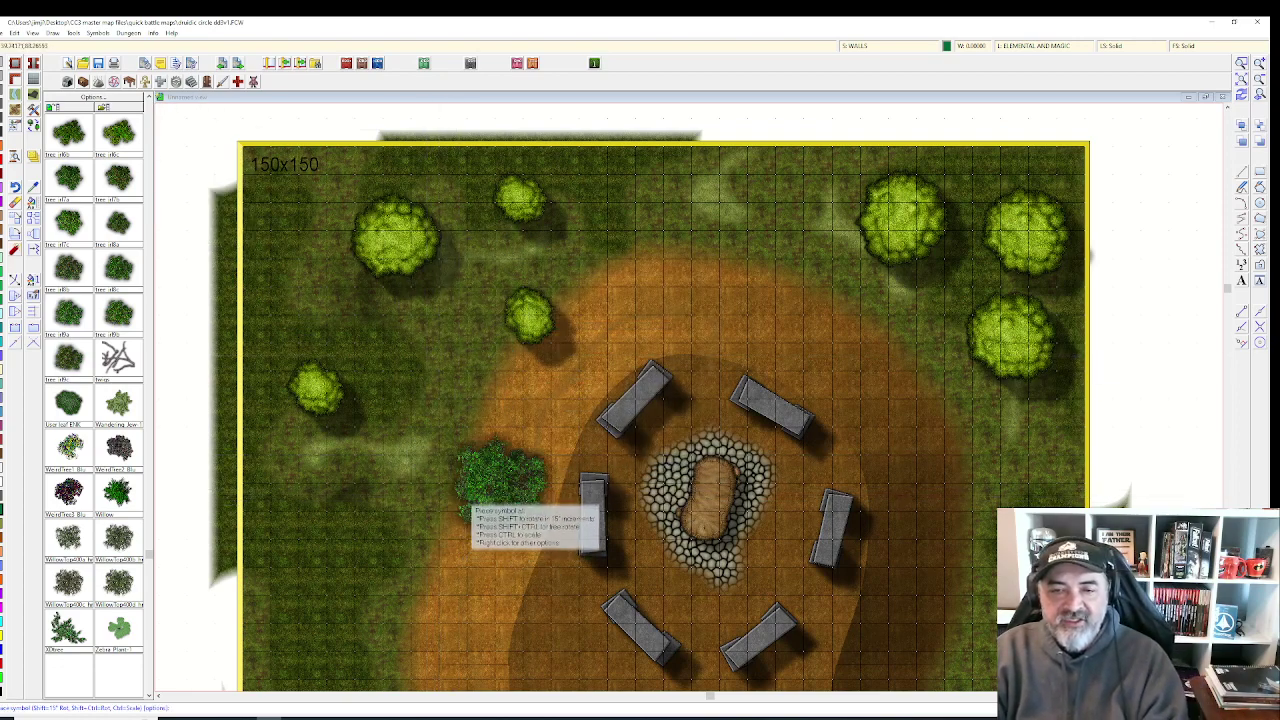
click(398, 386)
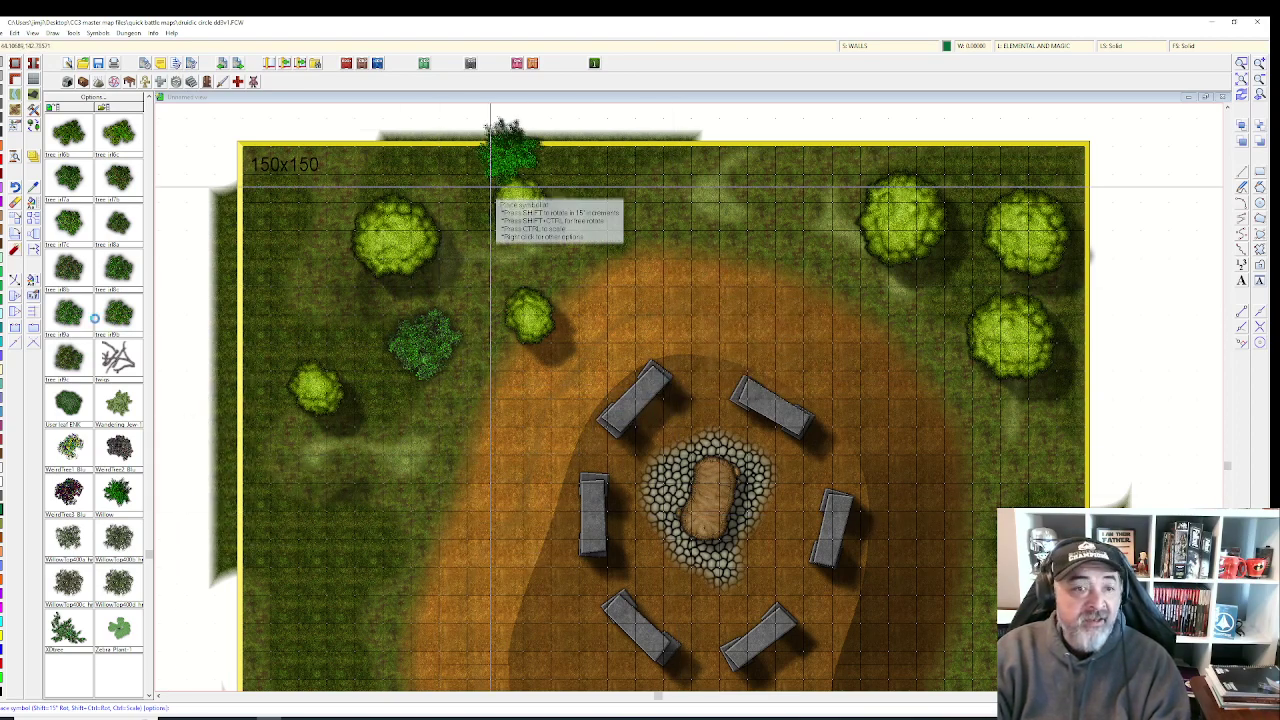
scroll(95, 330, down, 5)
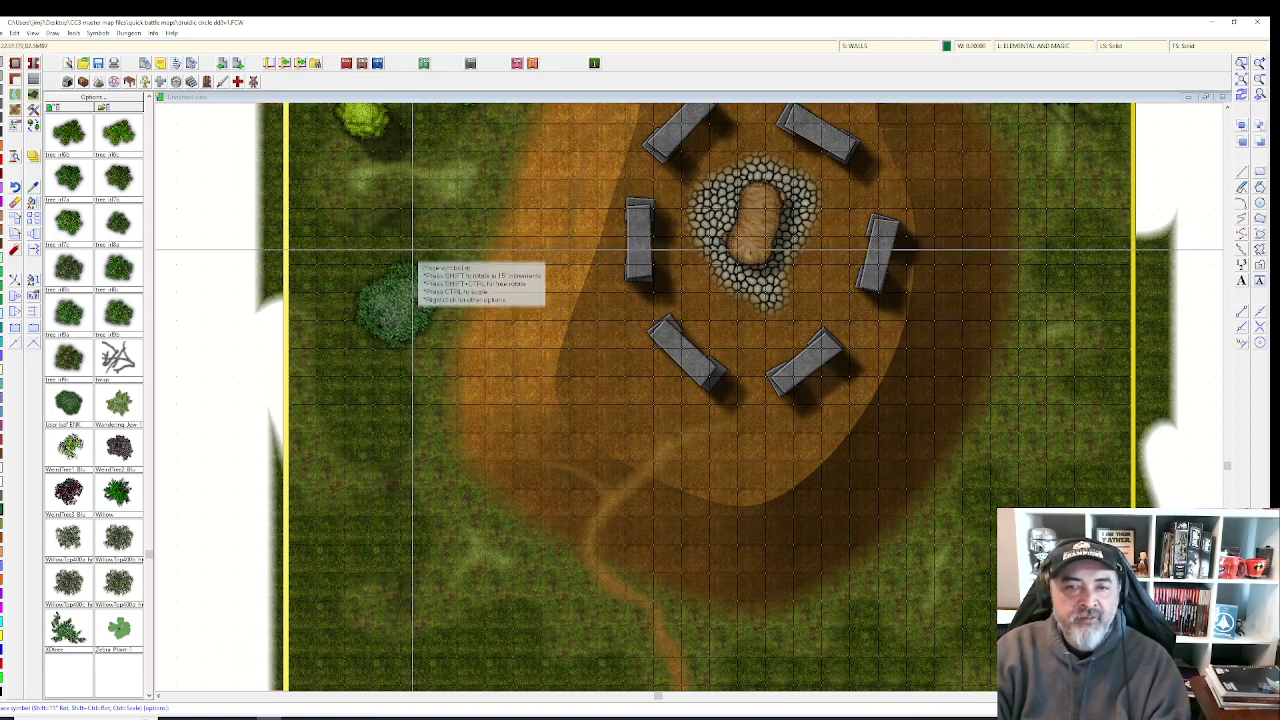
click(392, 336)
- Place a scaled-down bright green leafy tree on the grass north of the dirt clearing
scroll(127, 216, up, 5)
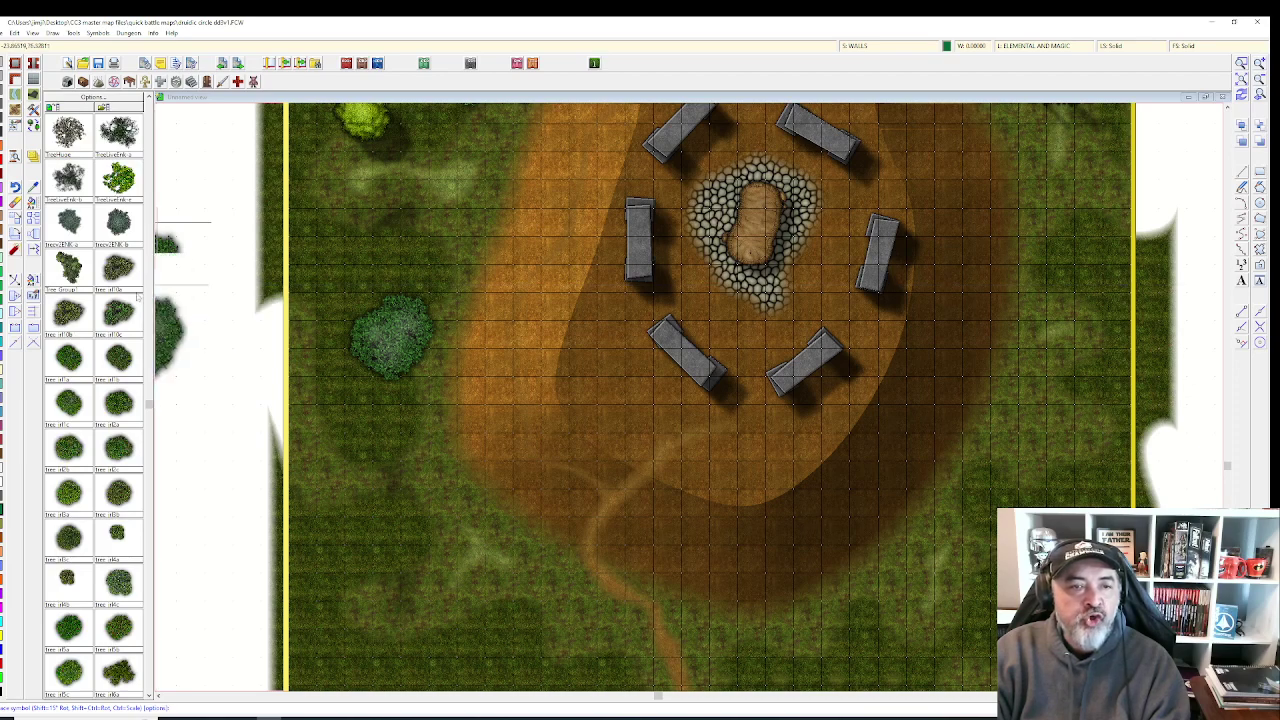
drag(1028, 322, 986, 509)
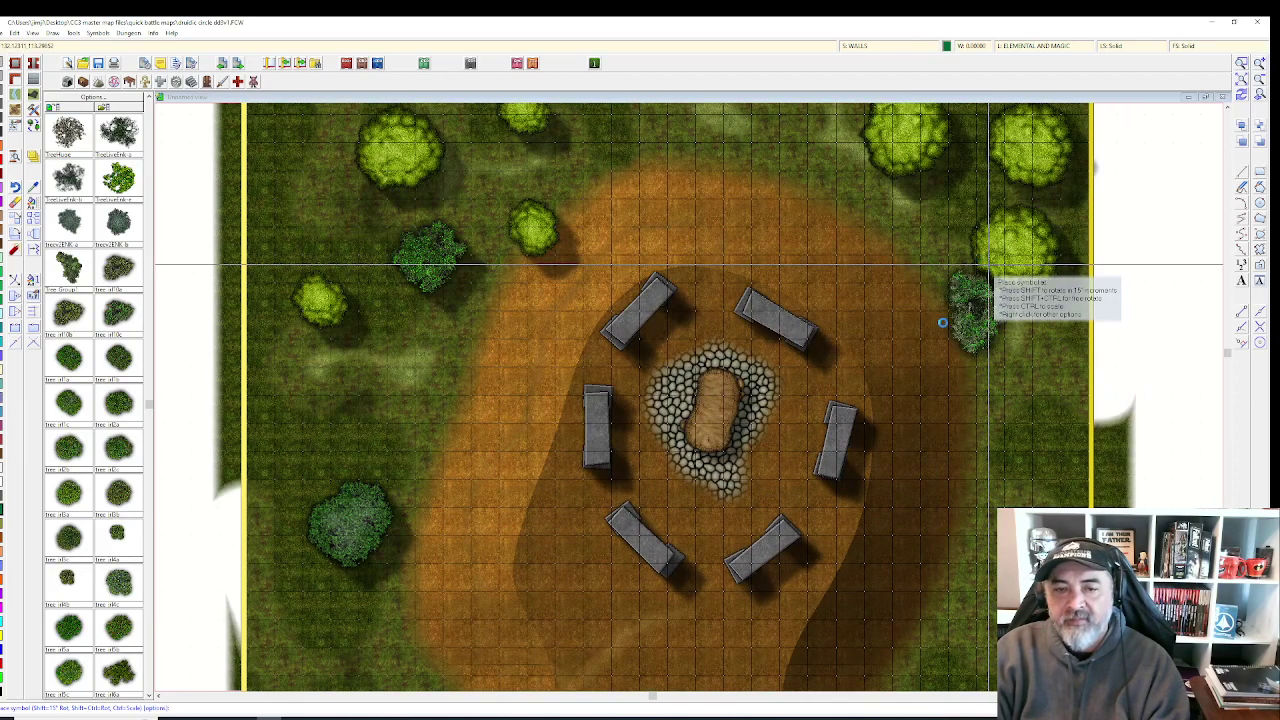
scroll(850, 270, down, 1)
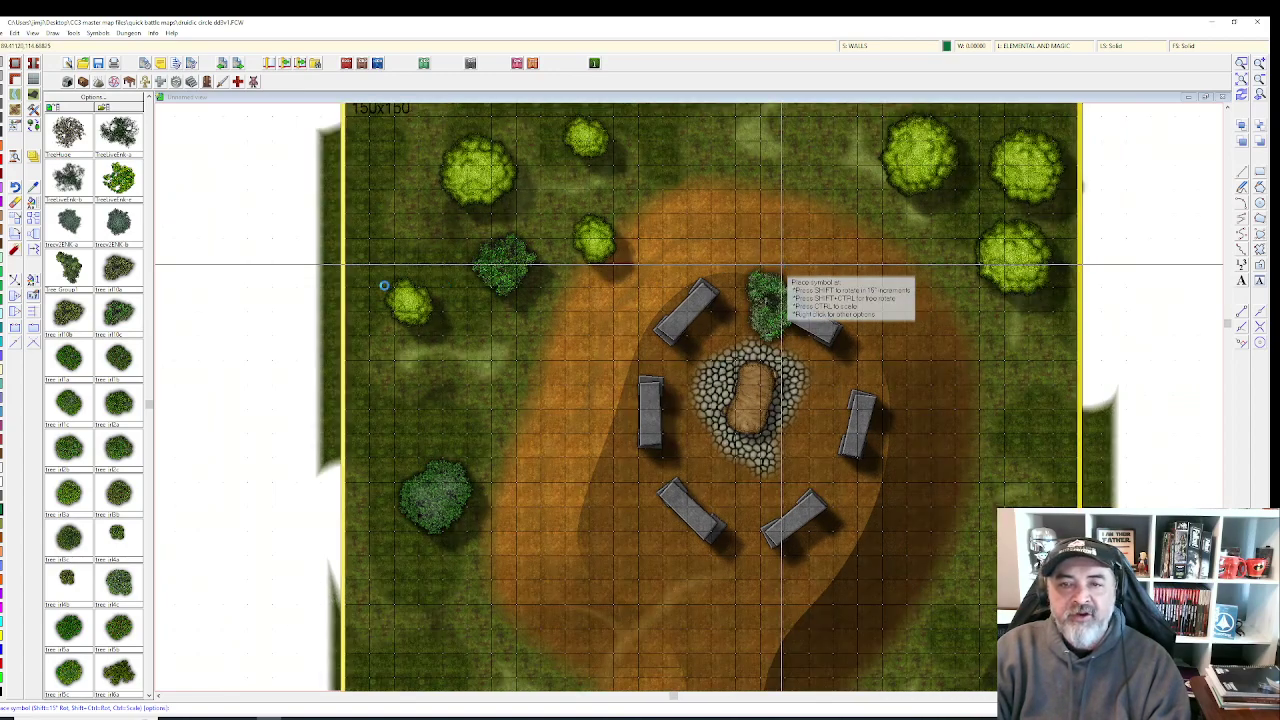
scroll(700, 290, up, 1)
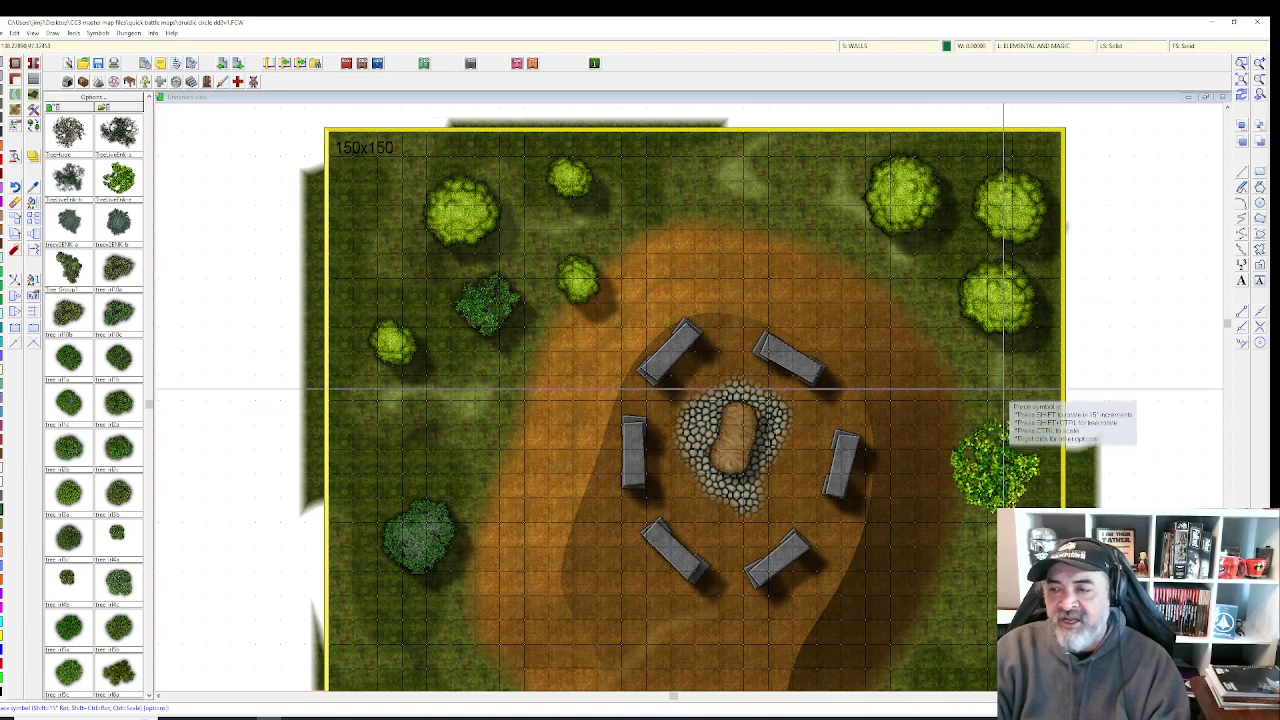
key(ctrl)
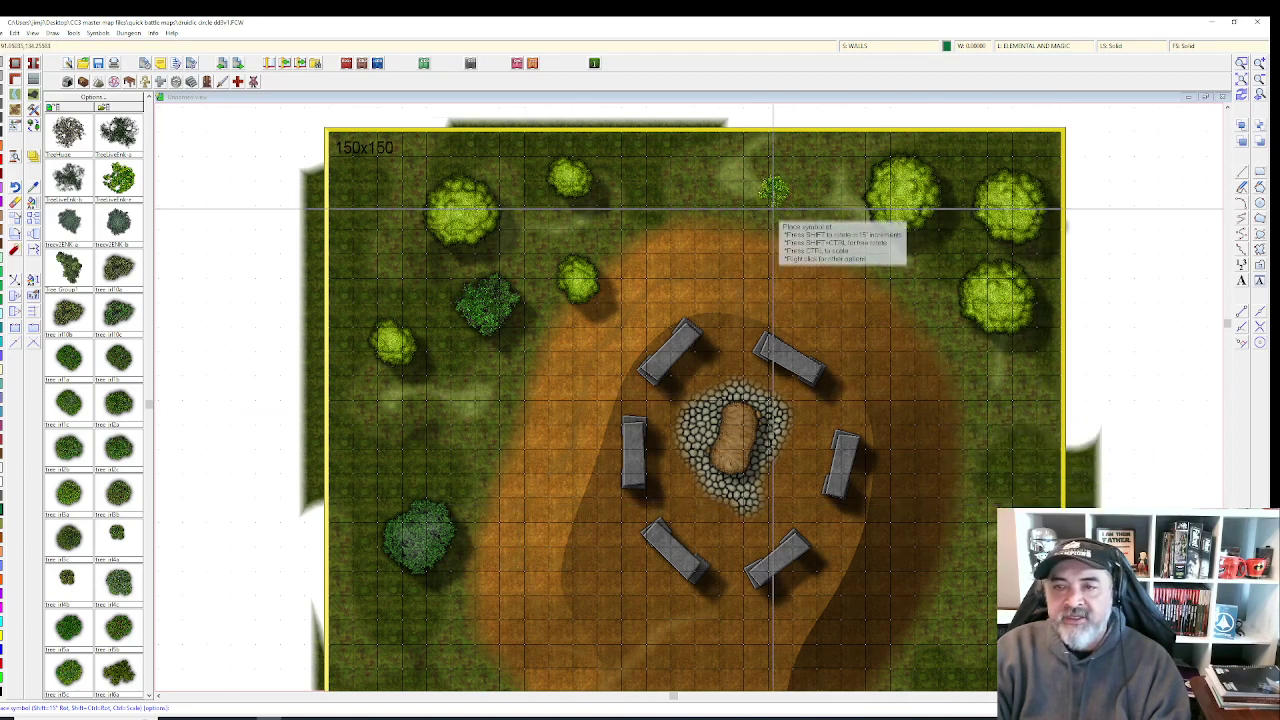
click(773, 198)
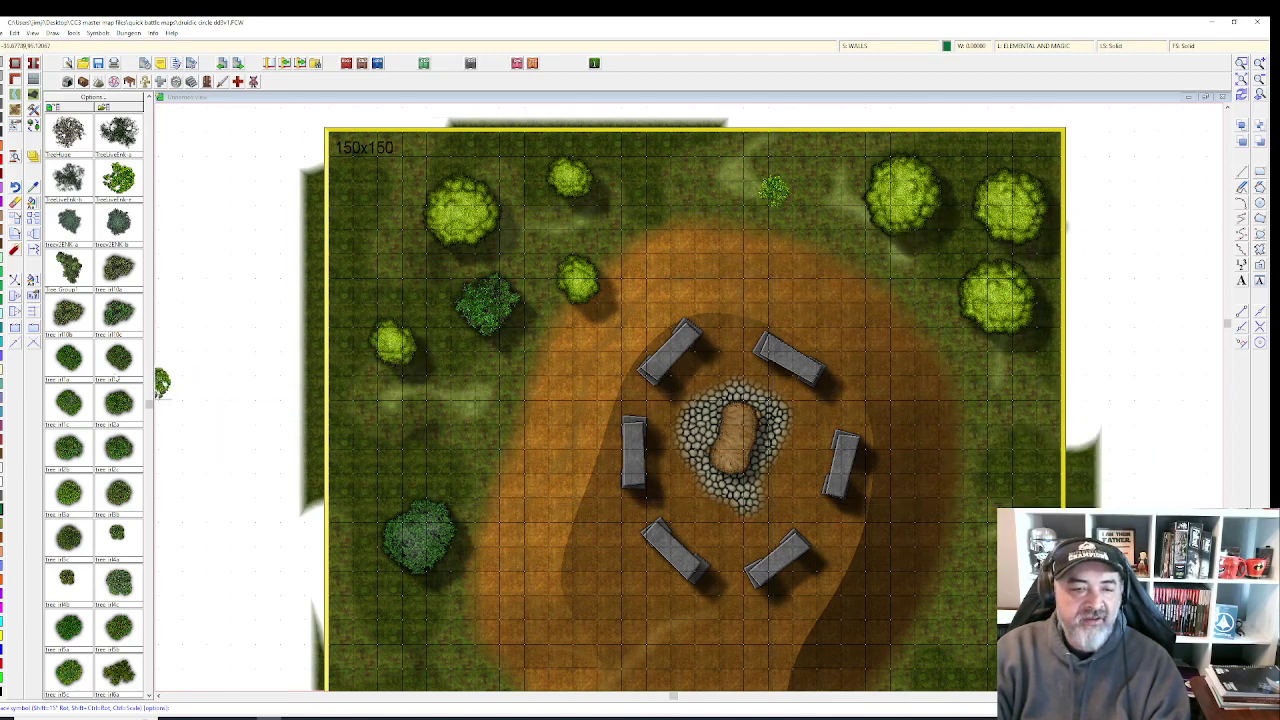
- Place three small dark green trees on the grass, one each east, southwest and southeast of the dirt clearing
scroll(113, 420, down, 1)
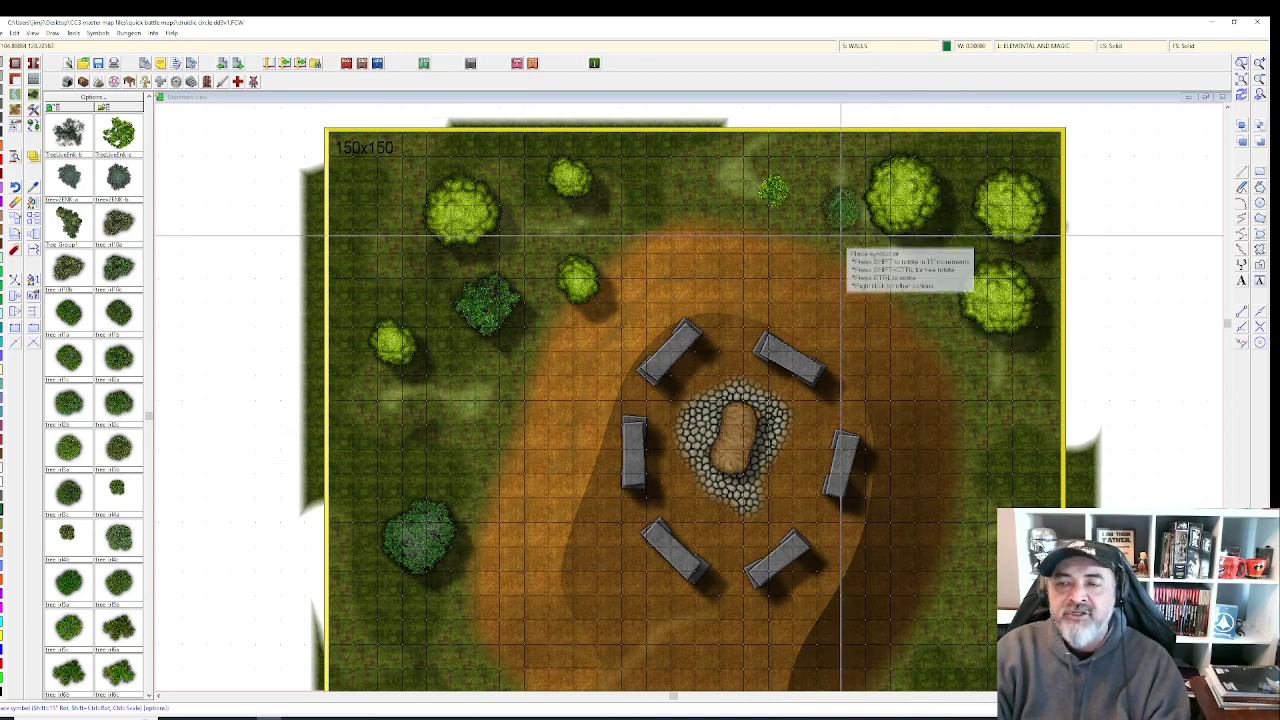
scroll(985, 481, down, 1)
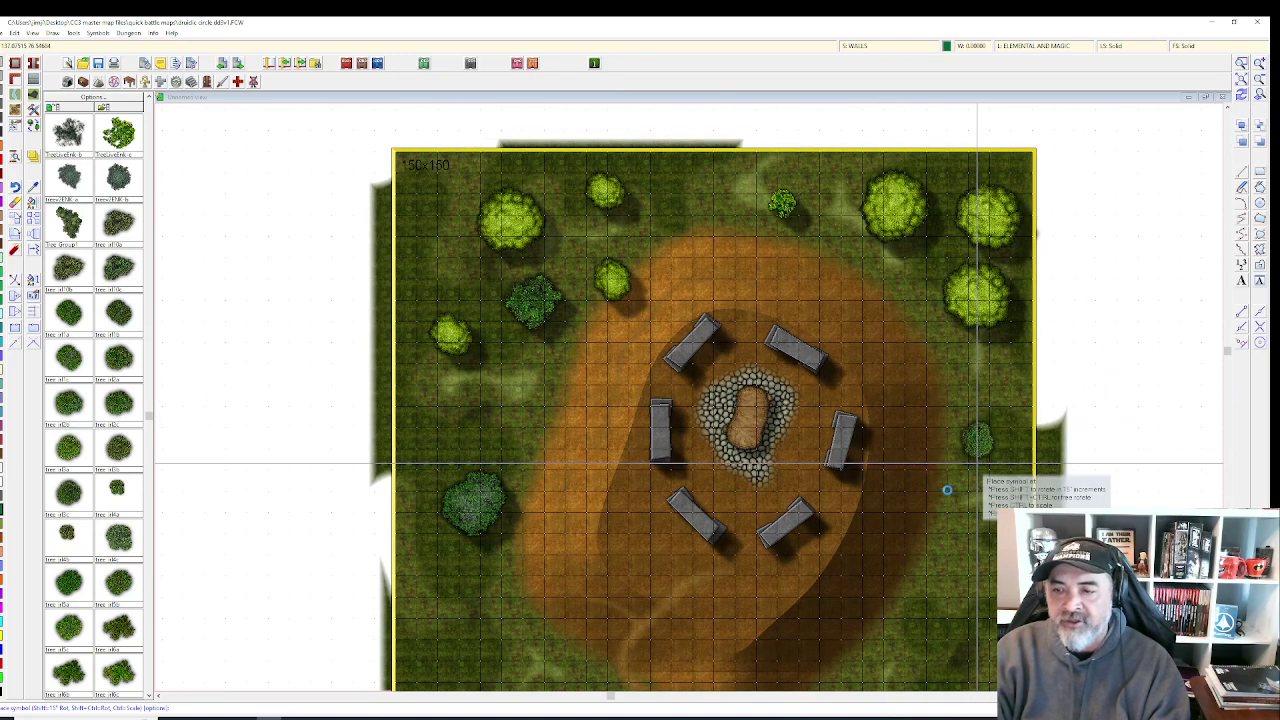
scroll(977, 465, down, 1)
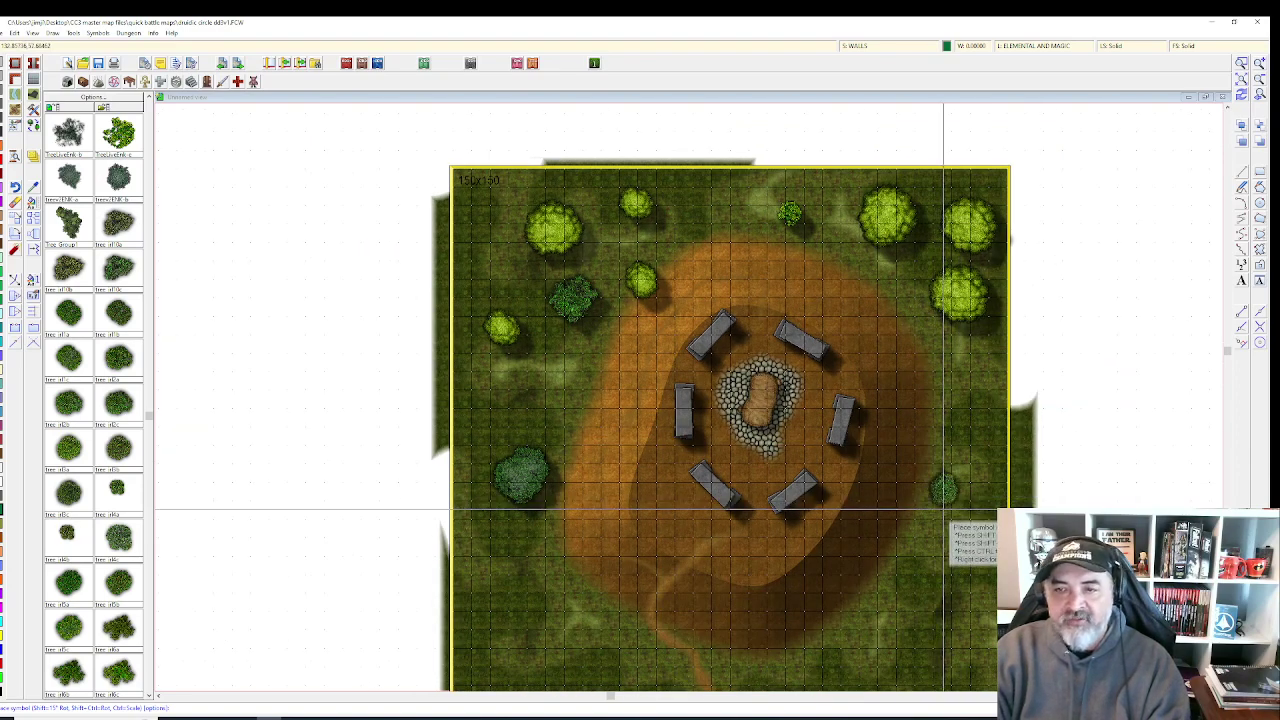
scroll(95, 560, down, 2)
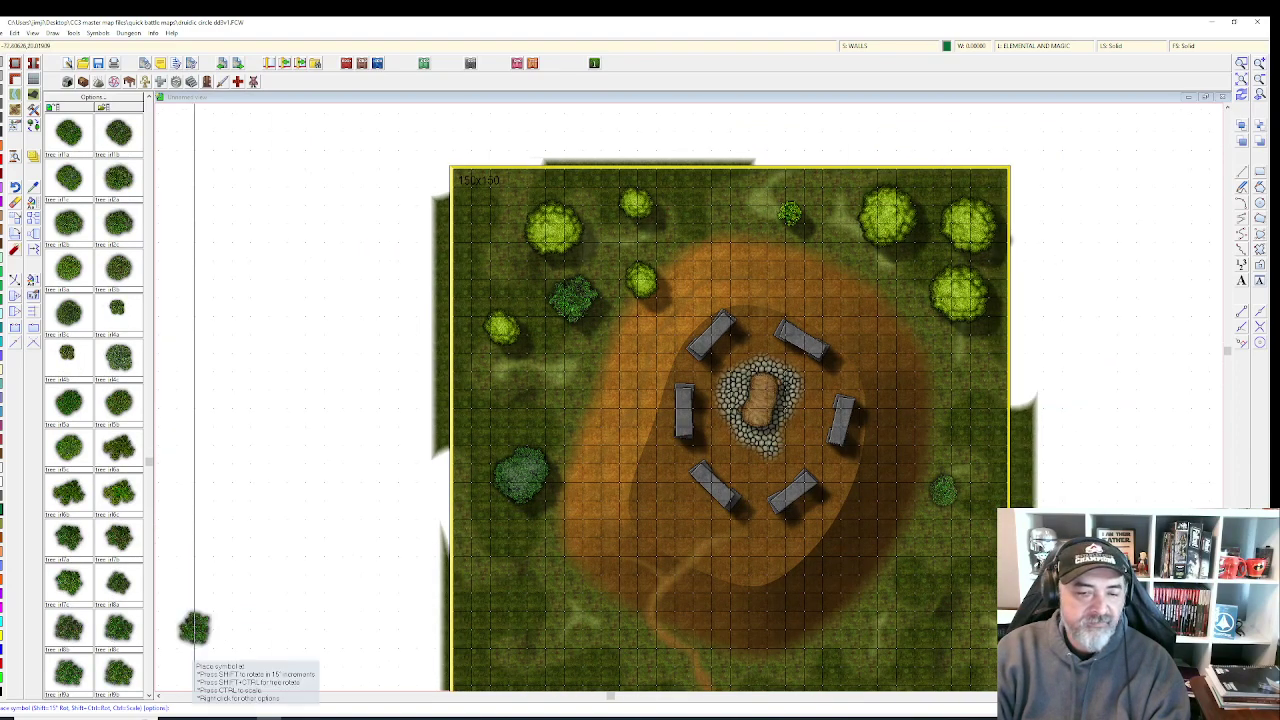
click(537, 632)
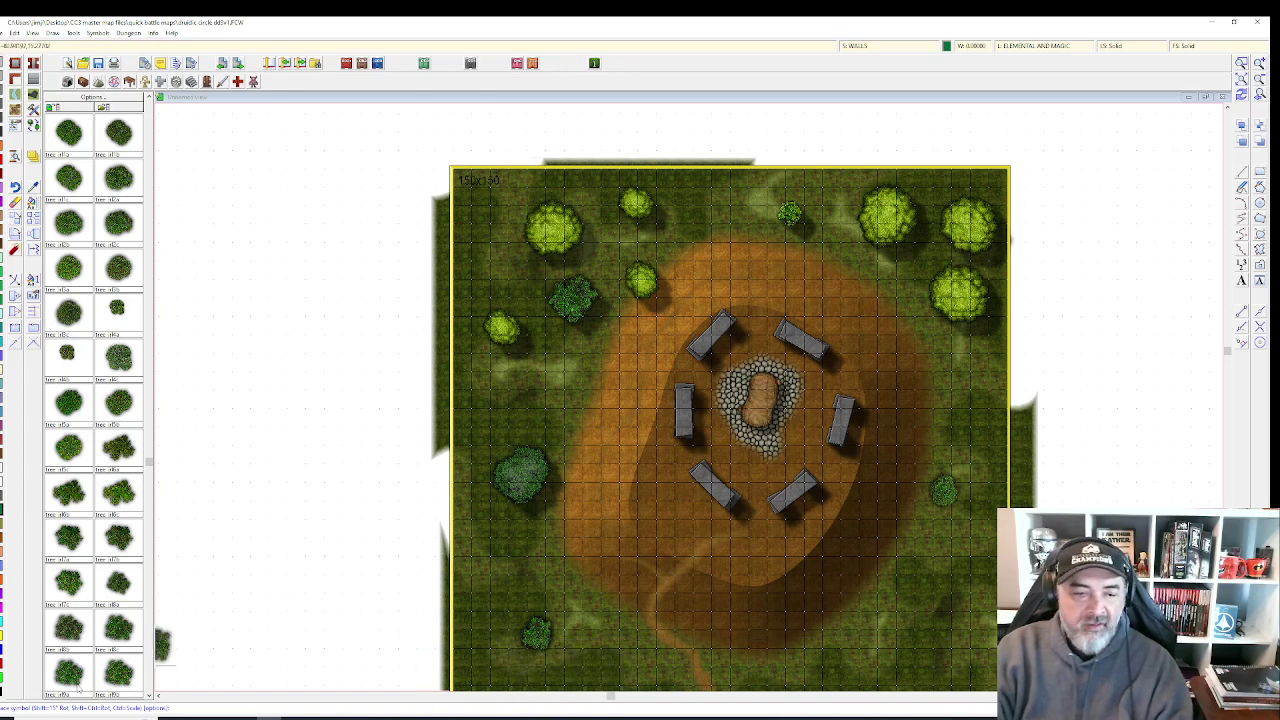
click(911, 654)
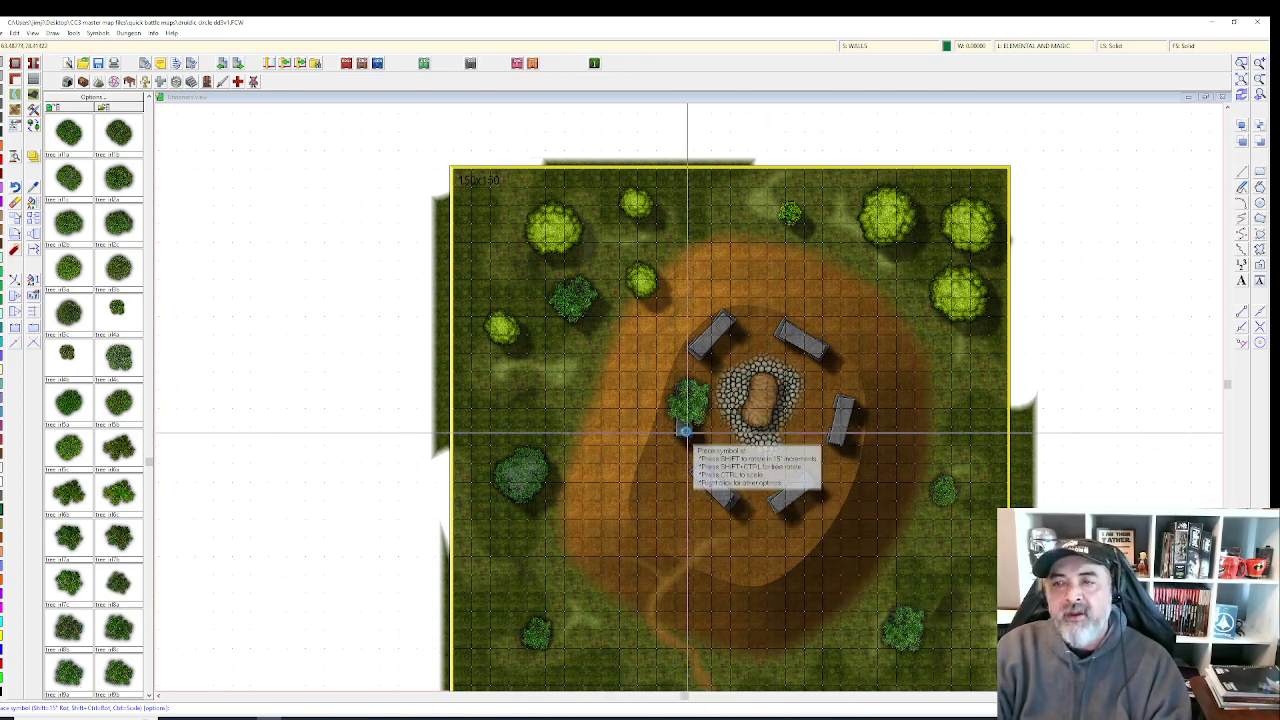
- Place a small bright green tree on the grass near the map's south edge and save the drawing
middle_click(732, 433)
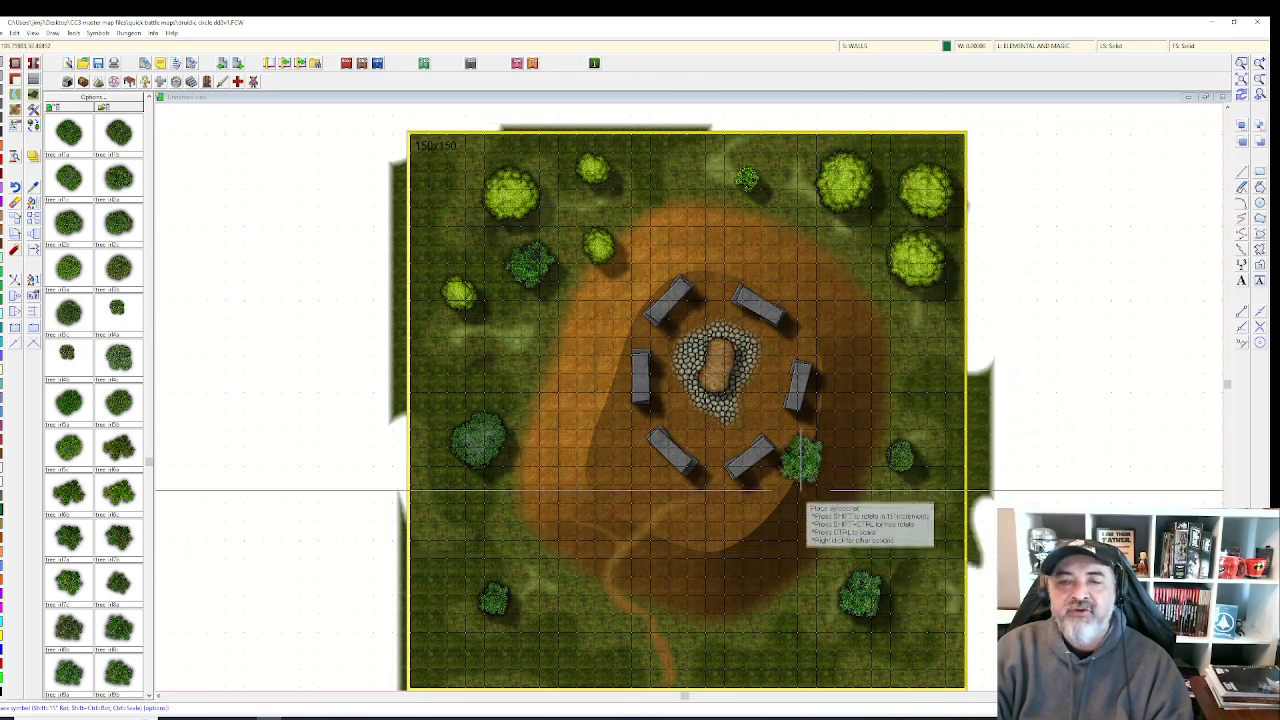
click(548, 313)
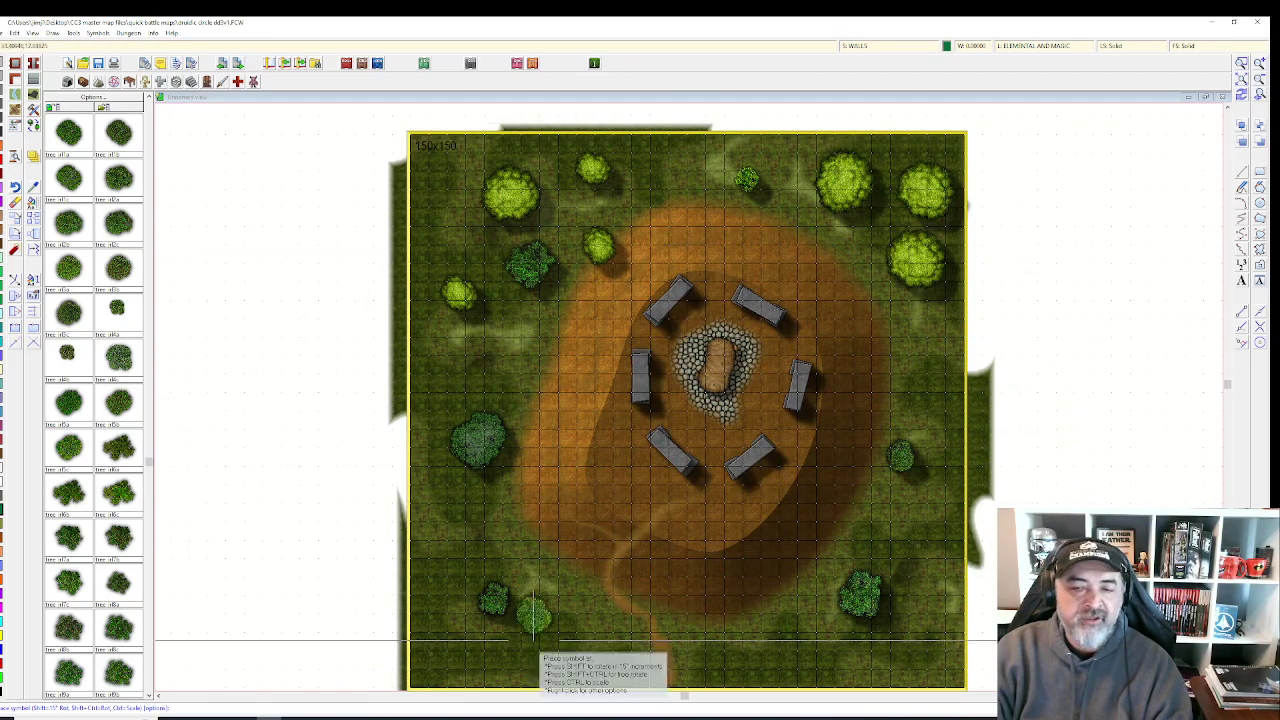
click(741, 644)
click(789, 690)
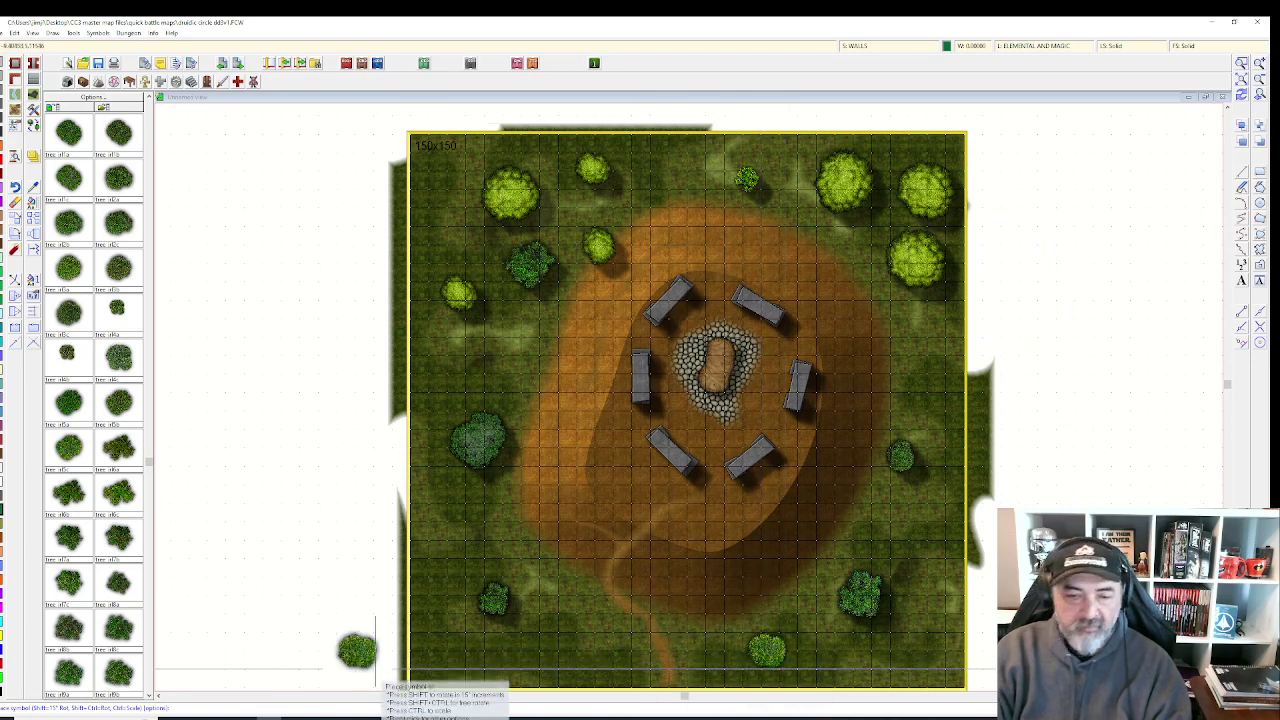
scroll(95, 550, down, 5)
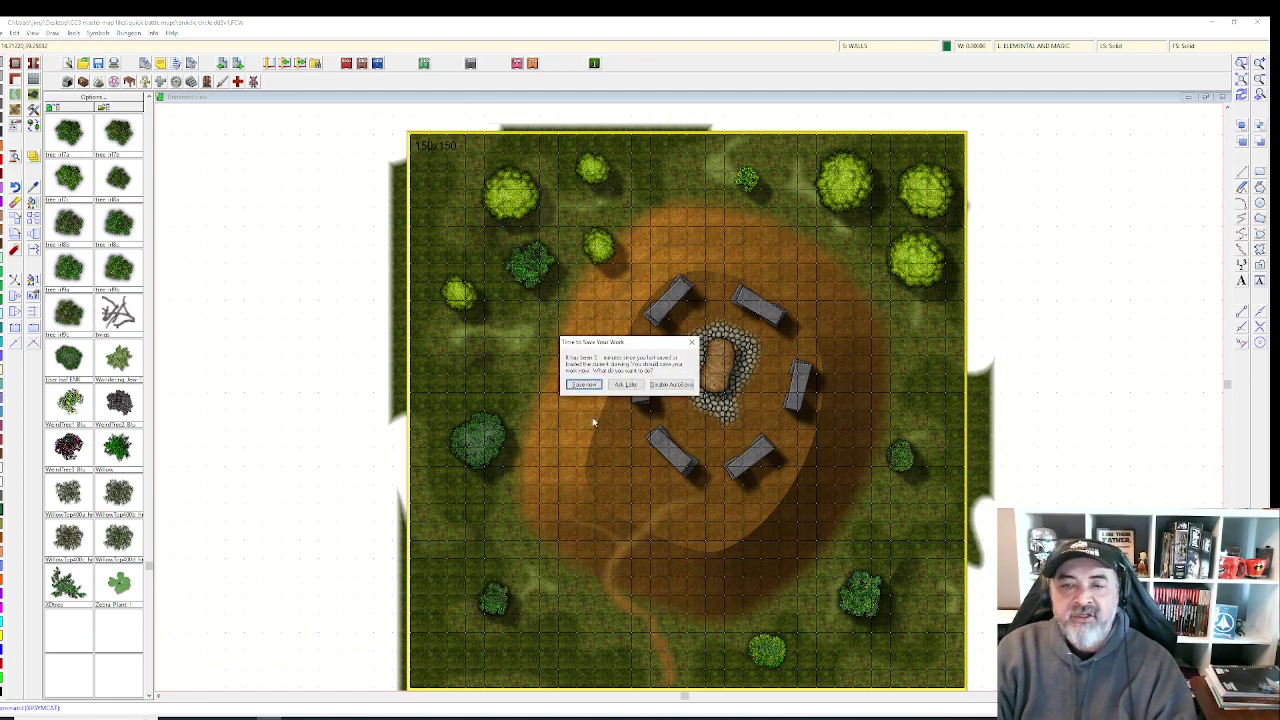
click(585, 386)
- Load the vegetation symbols from the Mike Schley folder of the Dungeons symbol catalogs
click(122, 106)
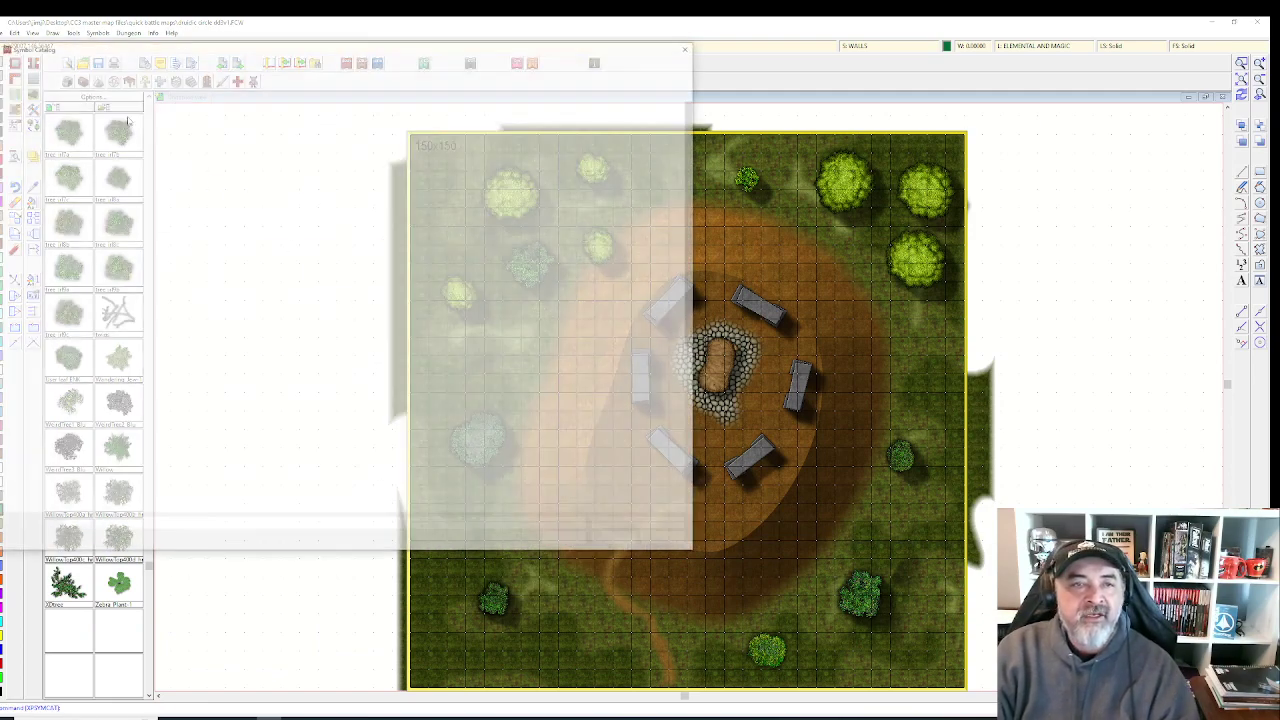
click(275, 63)
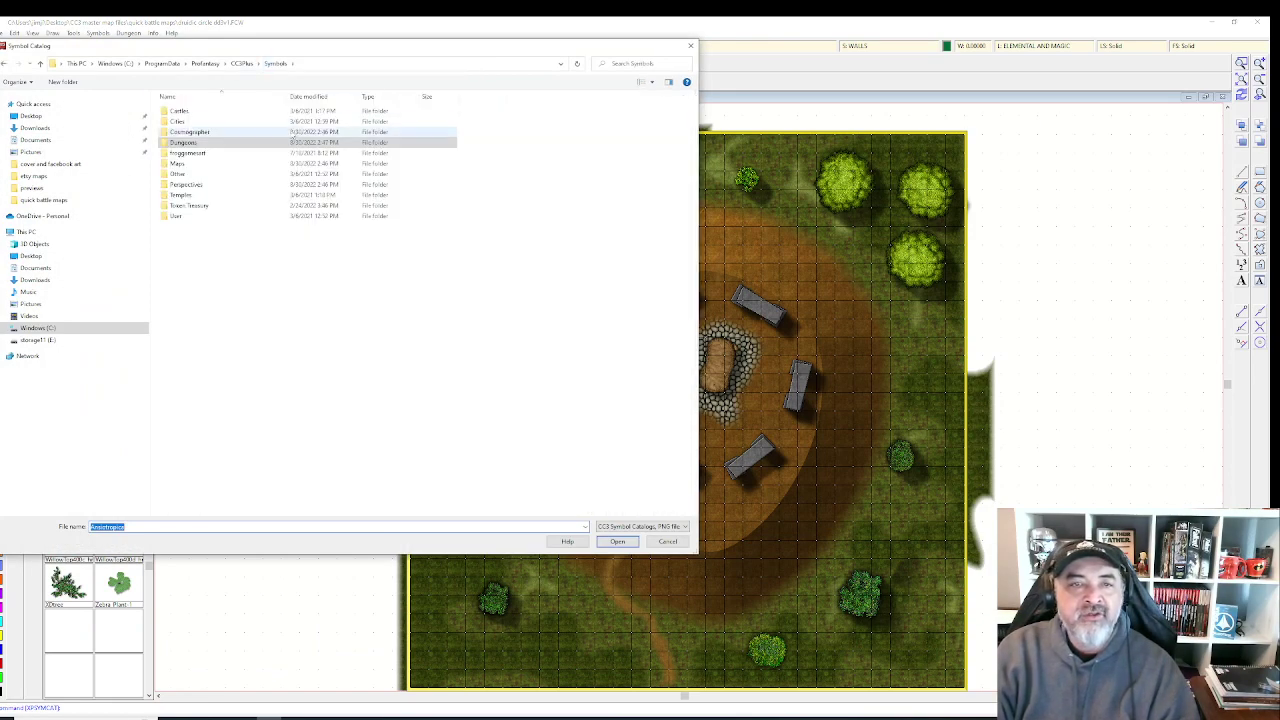
double_click(222, 143)
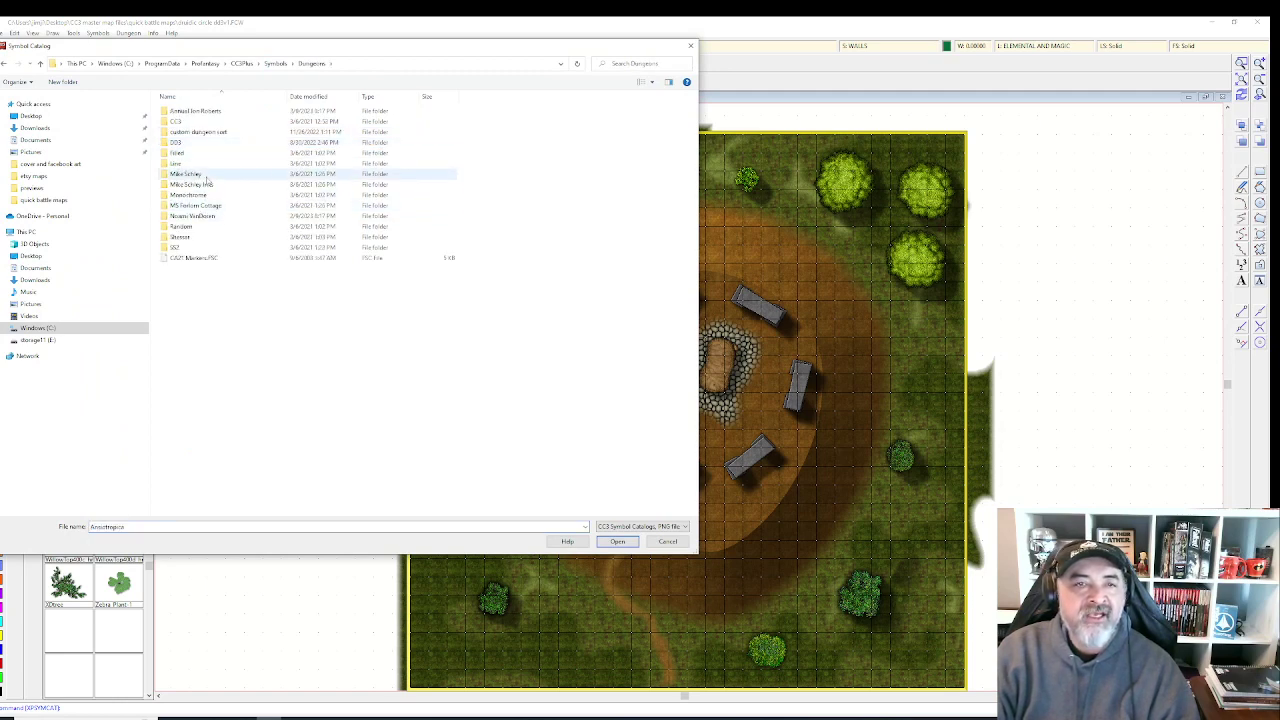
double_click(207, 175)
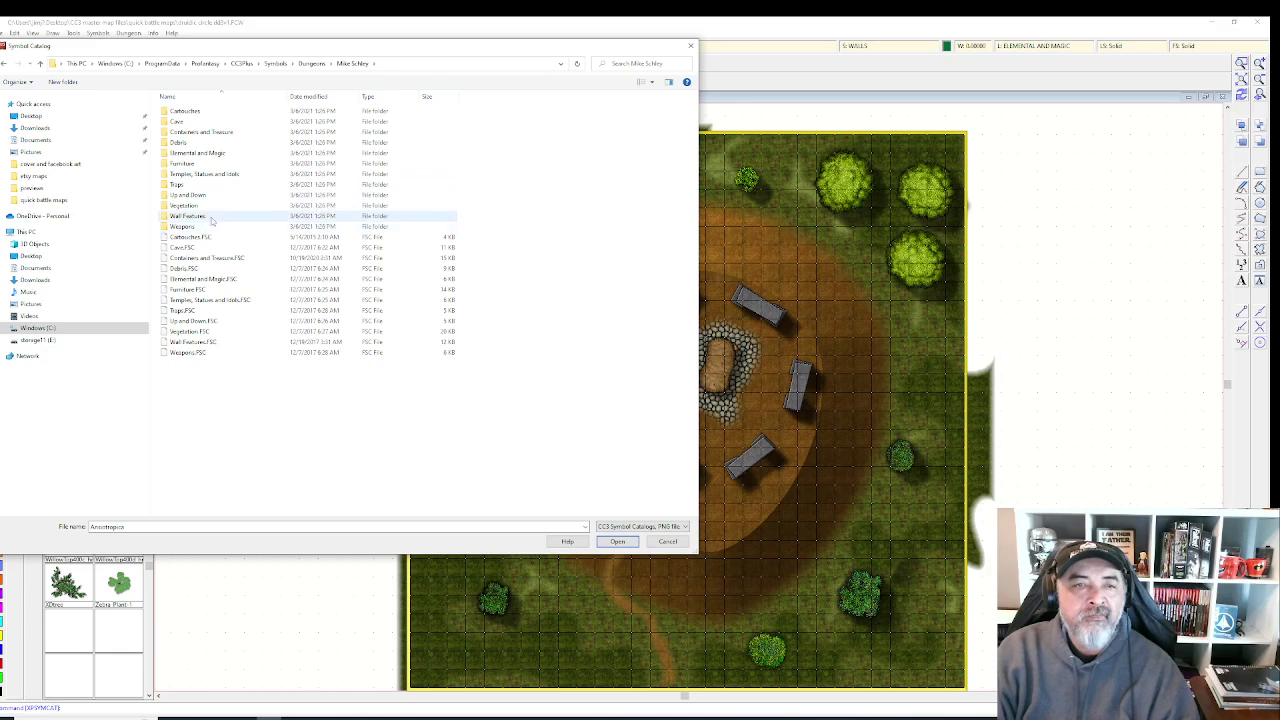
double_click(190, 205)
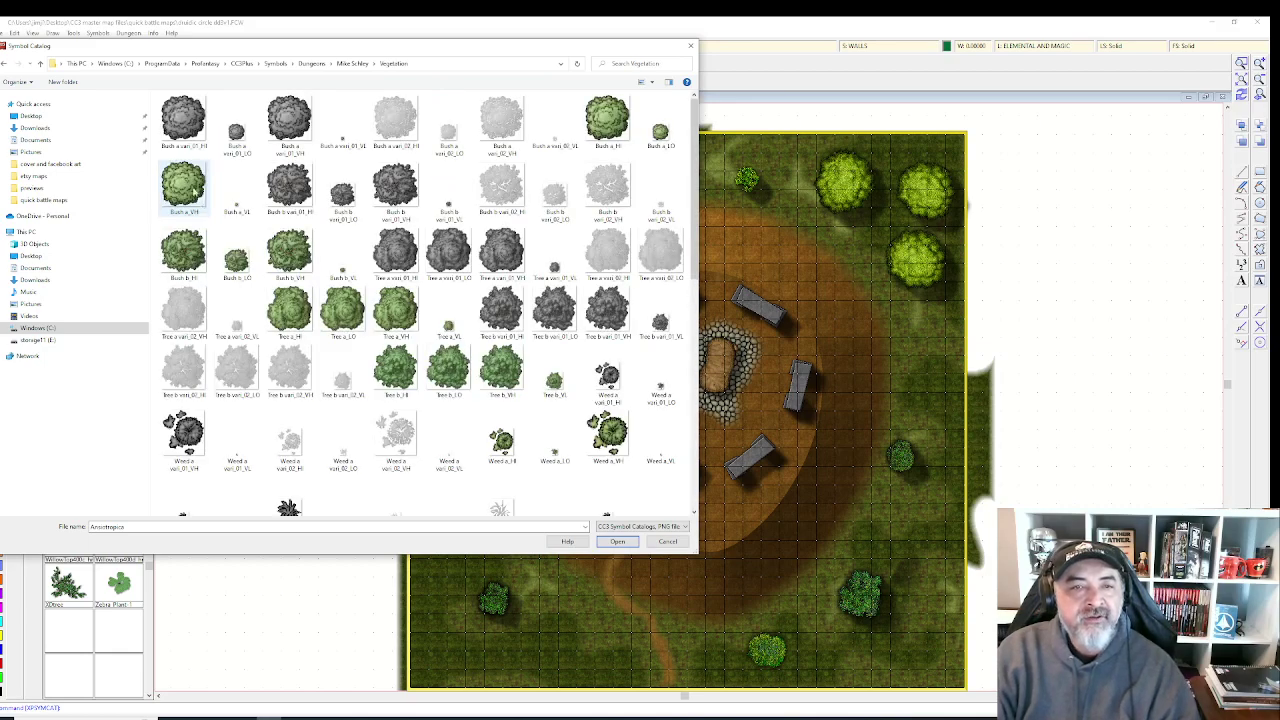
double_click(183, 182)
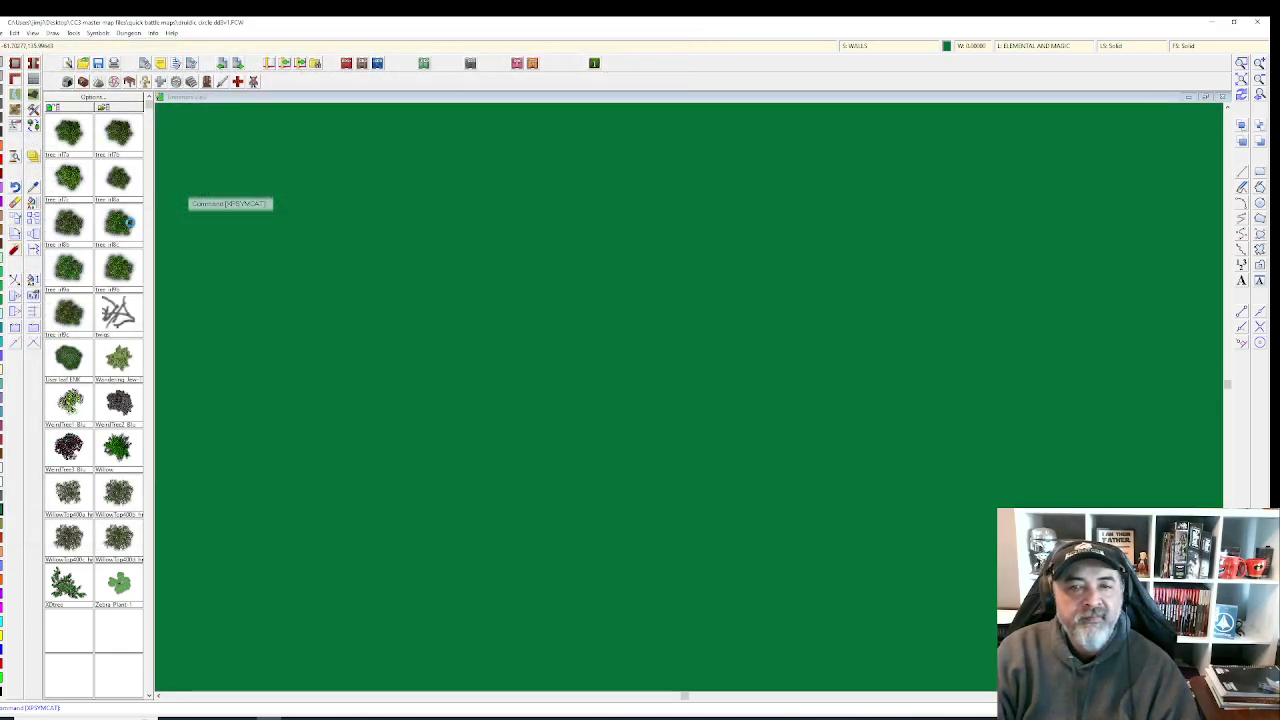
- Look through the catalog's grass and dirt terrain tools, starting and cancelling the brown dirt drawing tool
scroll(135, 315, down, 2)
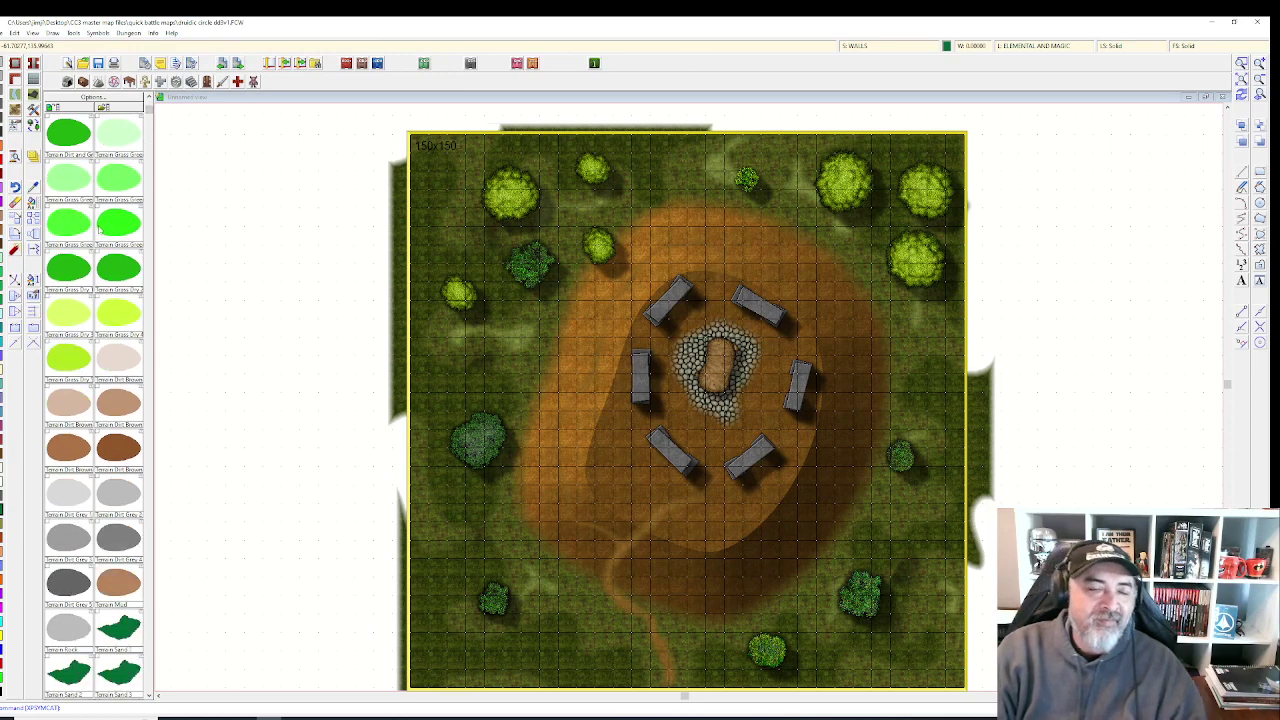
scroll(99, 228, up, 2)
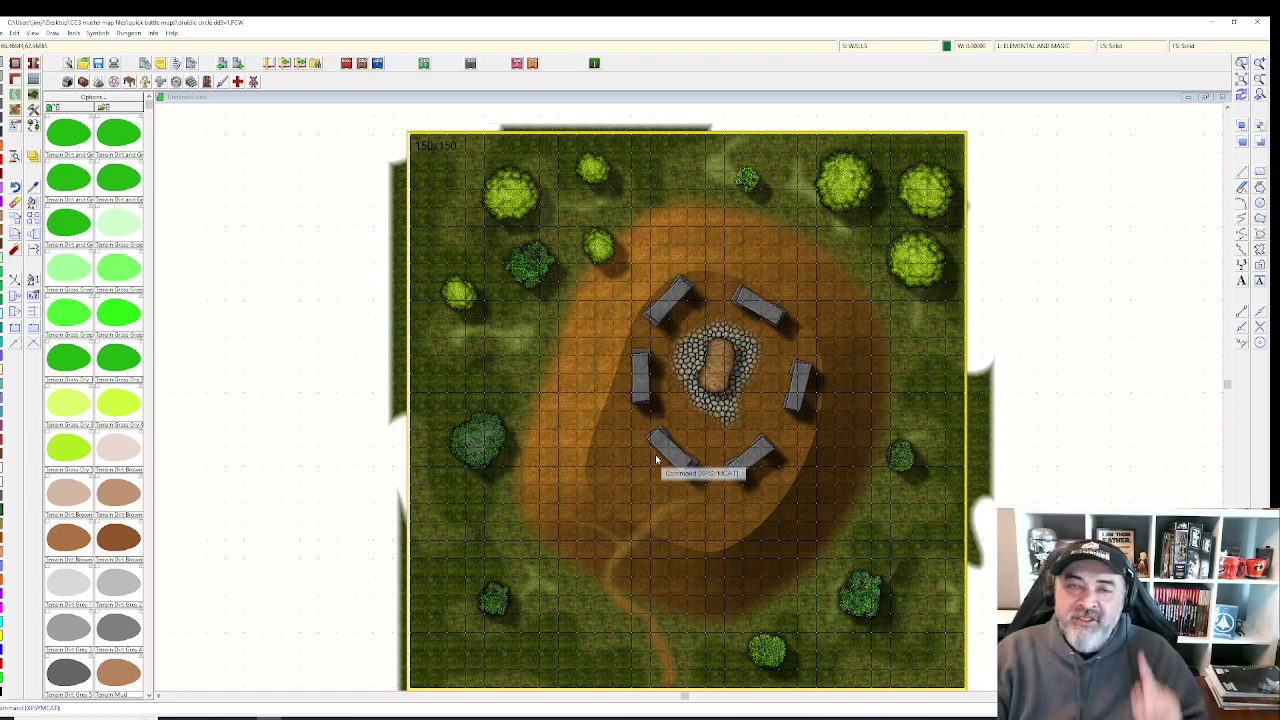
scroll(120, 227, down, 8)
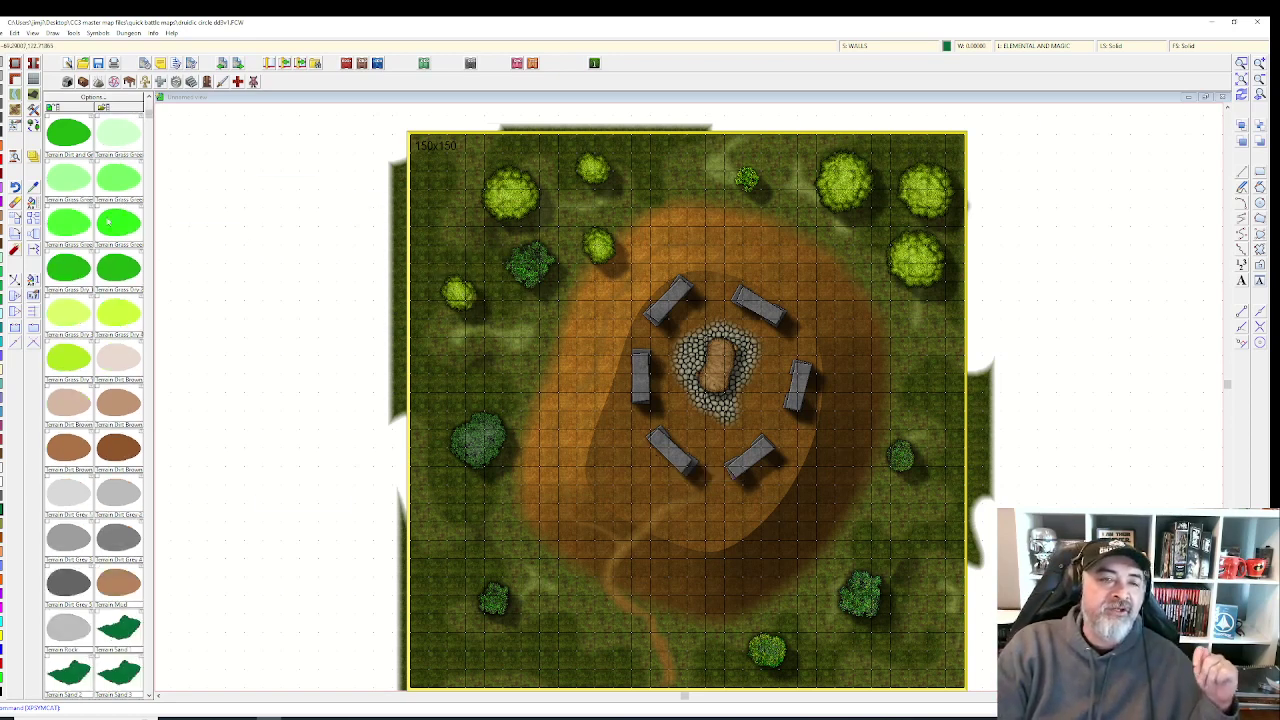
scroll(120, 227, up, 5)
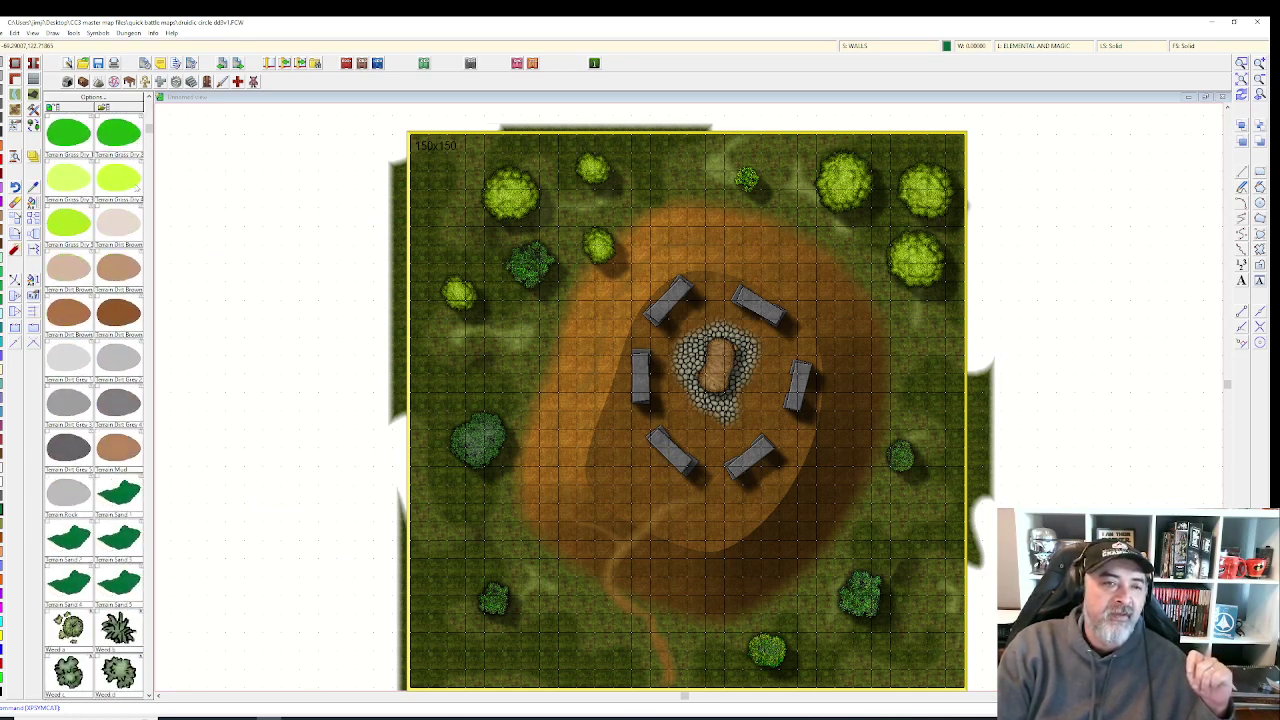
scroll(94, 400, down, 1)
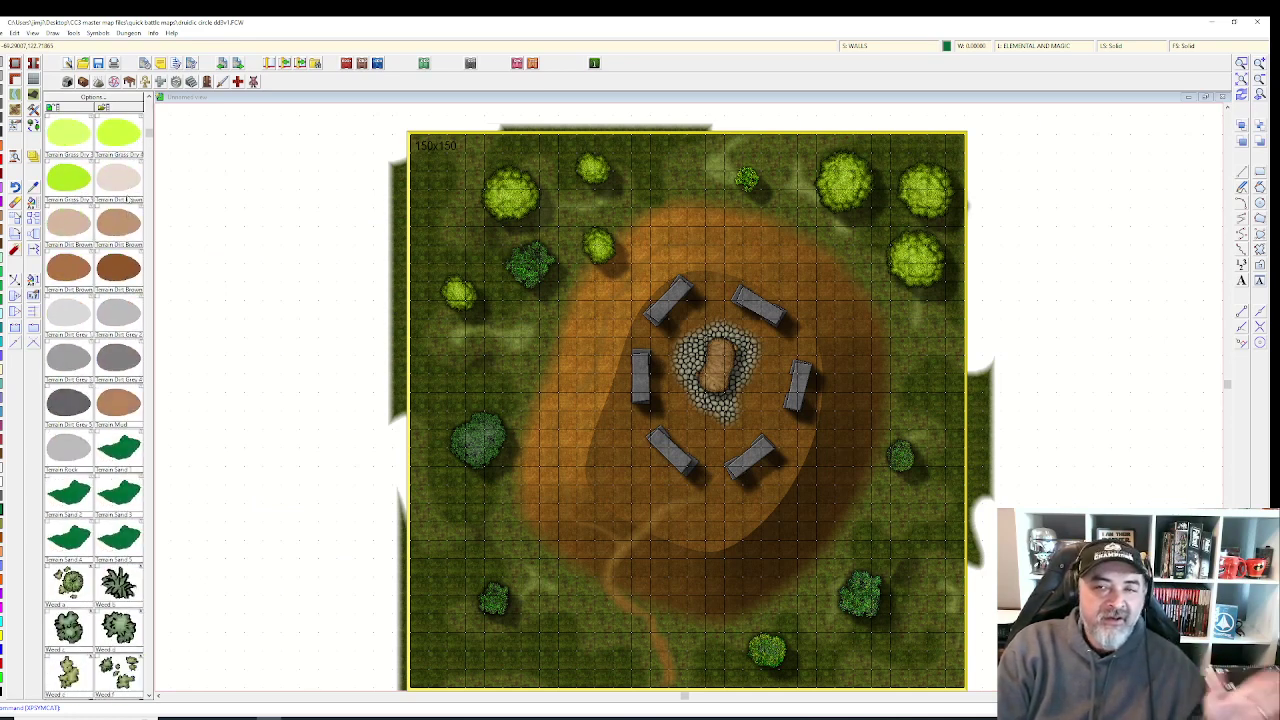
click(135, 175)
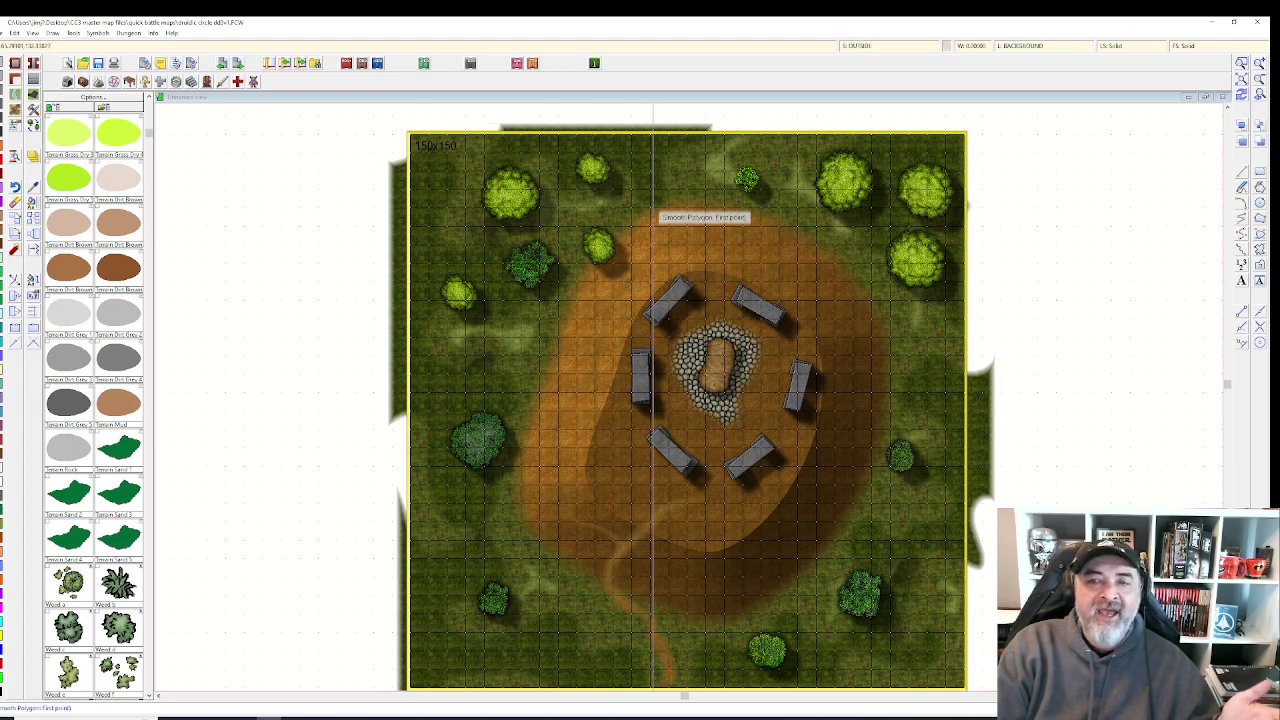
key(Escape)
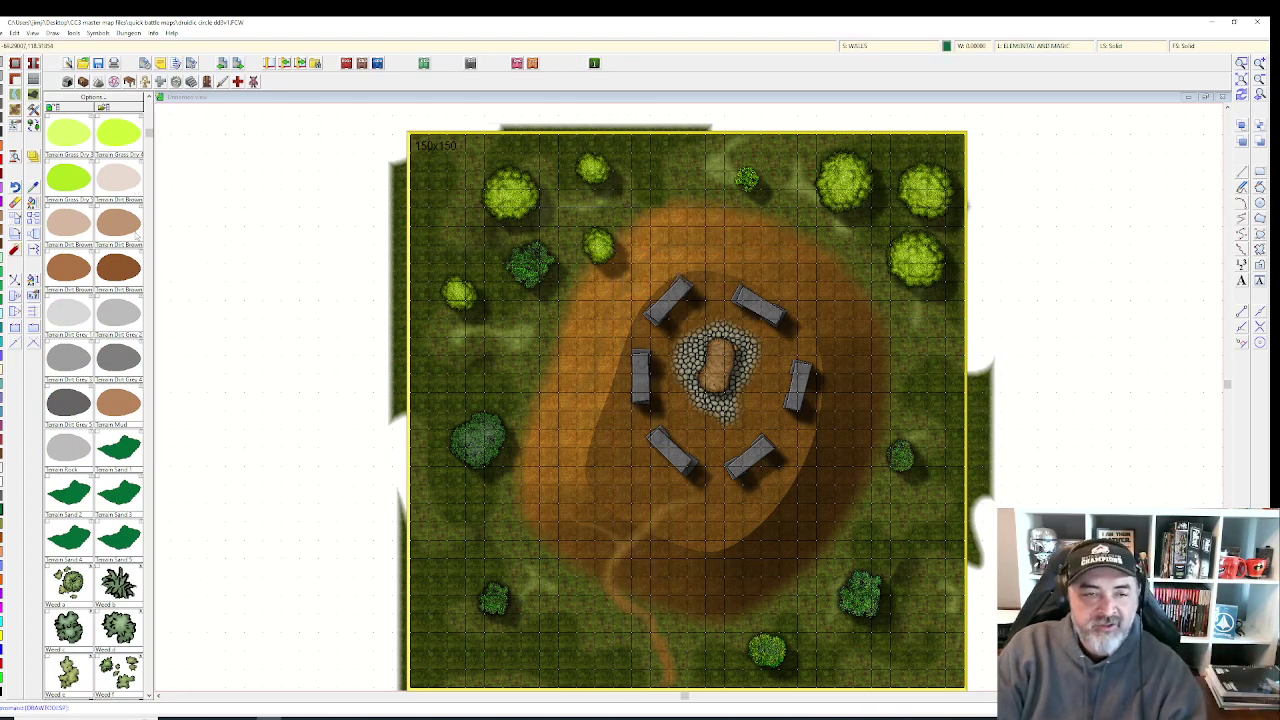
- Place two pale green bush symbols, one on the grass west of the clearing and one at its southeast edge
scroll(120, 230, down, 3)
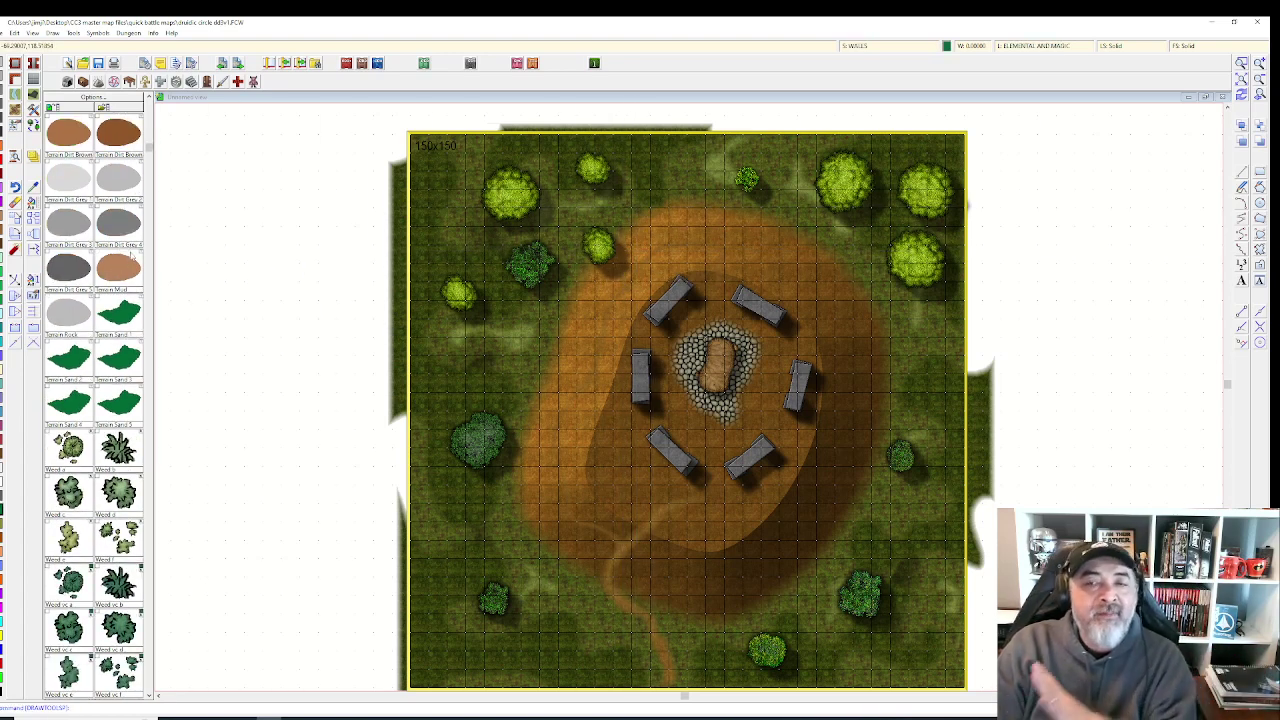
scroll(133, 447, down, 4)
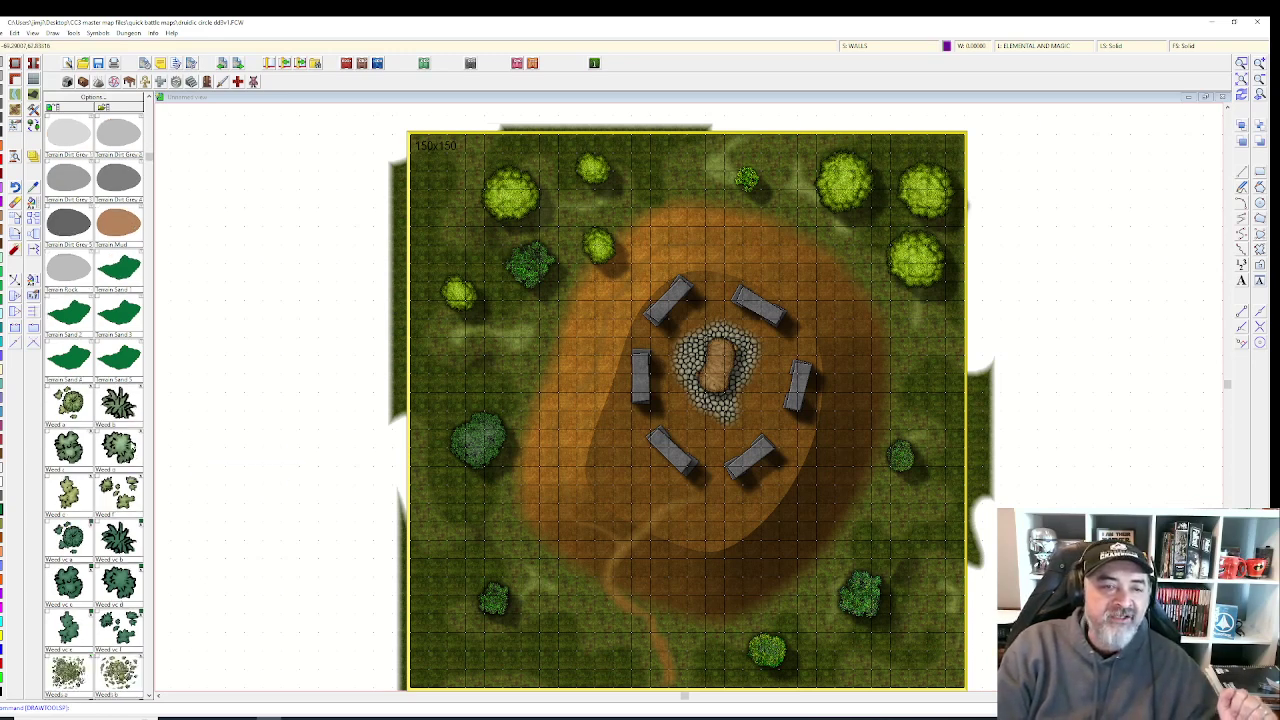
scroll(95, 400, down, 5)
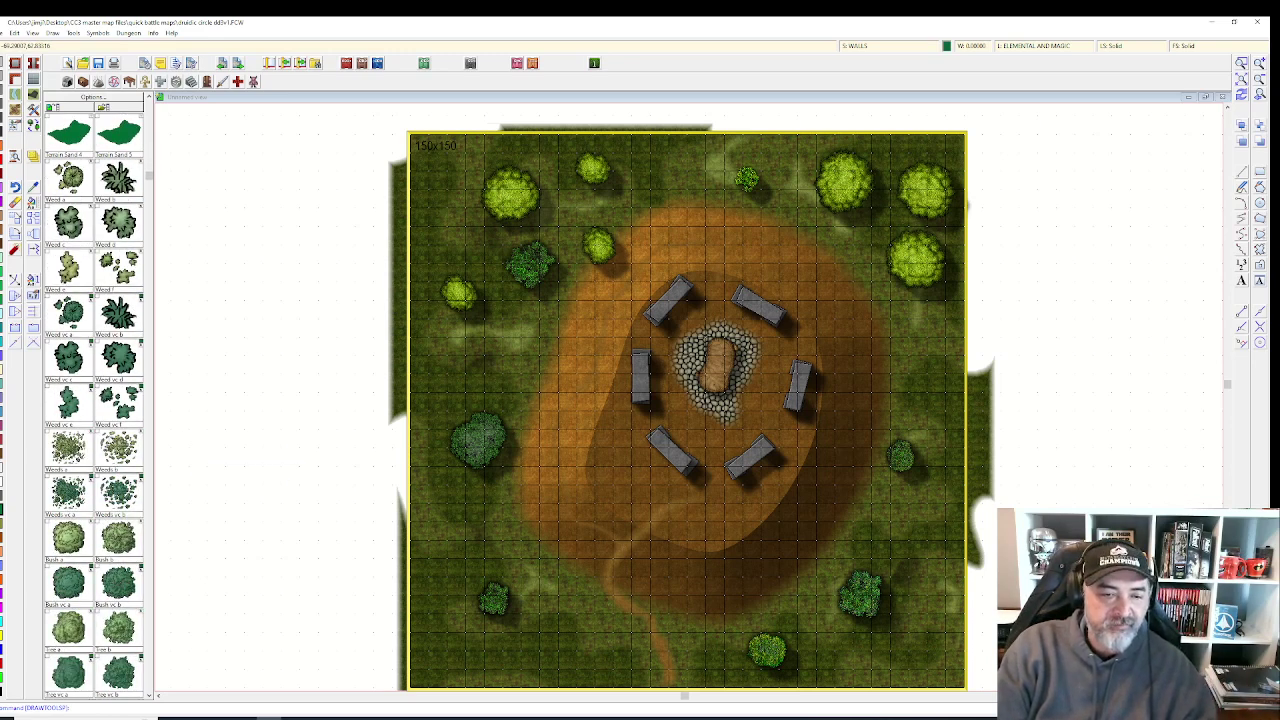
click(69, 403)
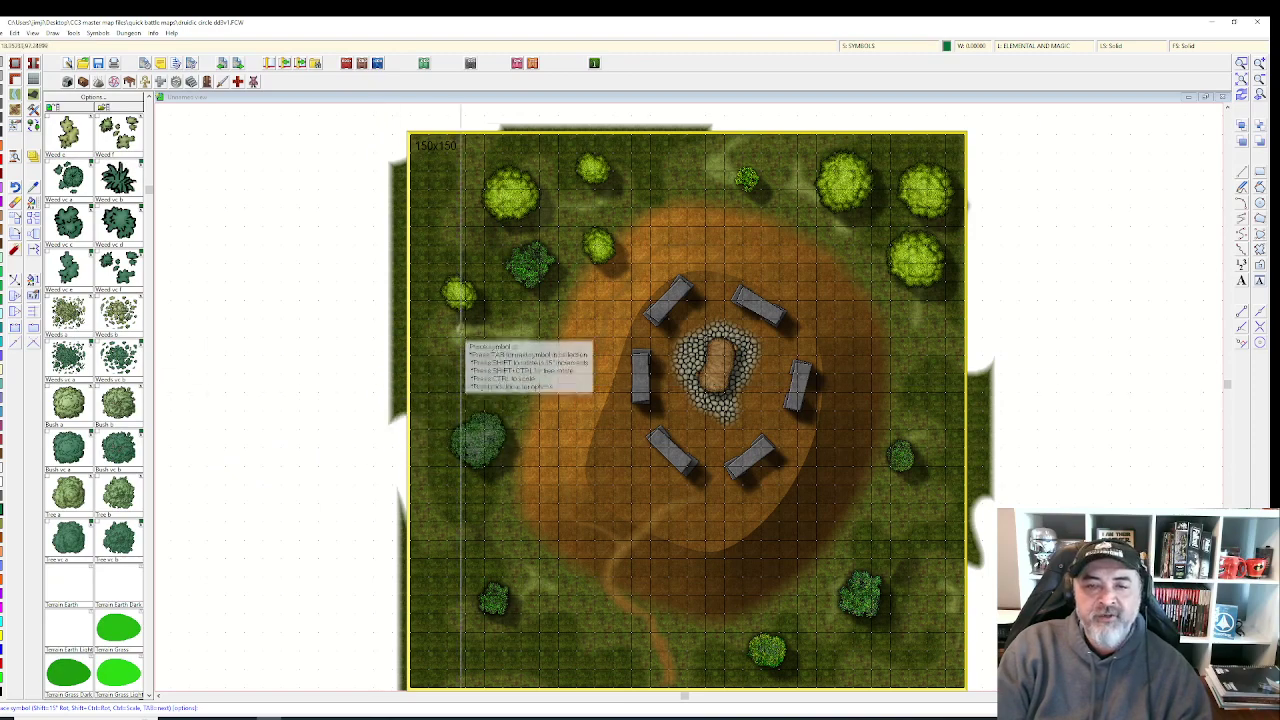
click(512, 190)
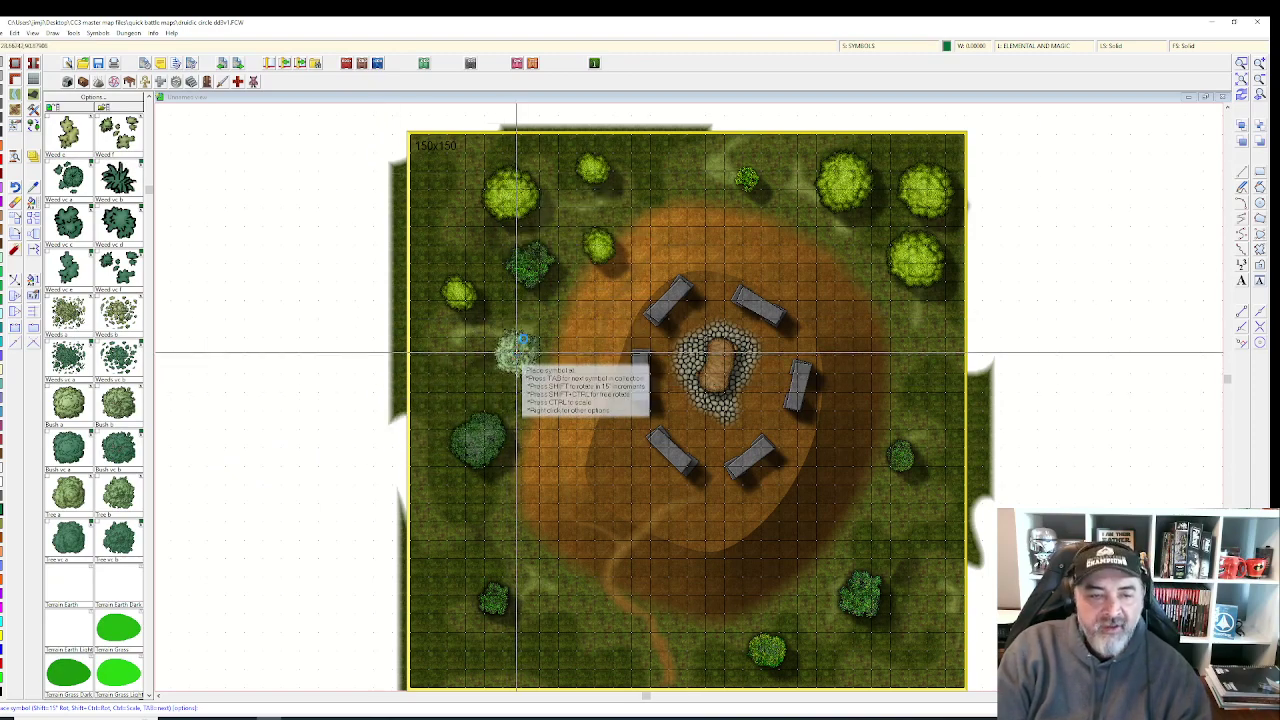
scroll(516, 352, up, 1)
scroll(528, 301, up, 1)
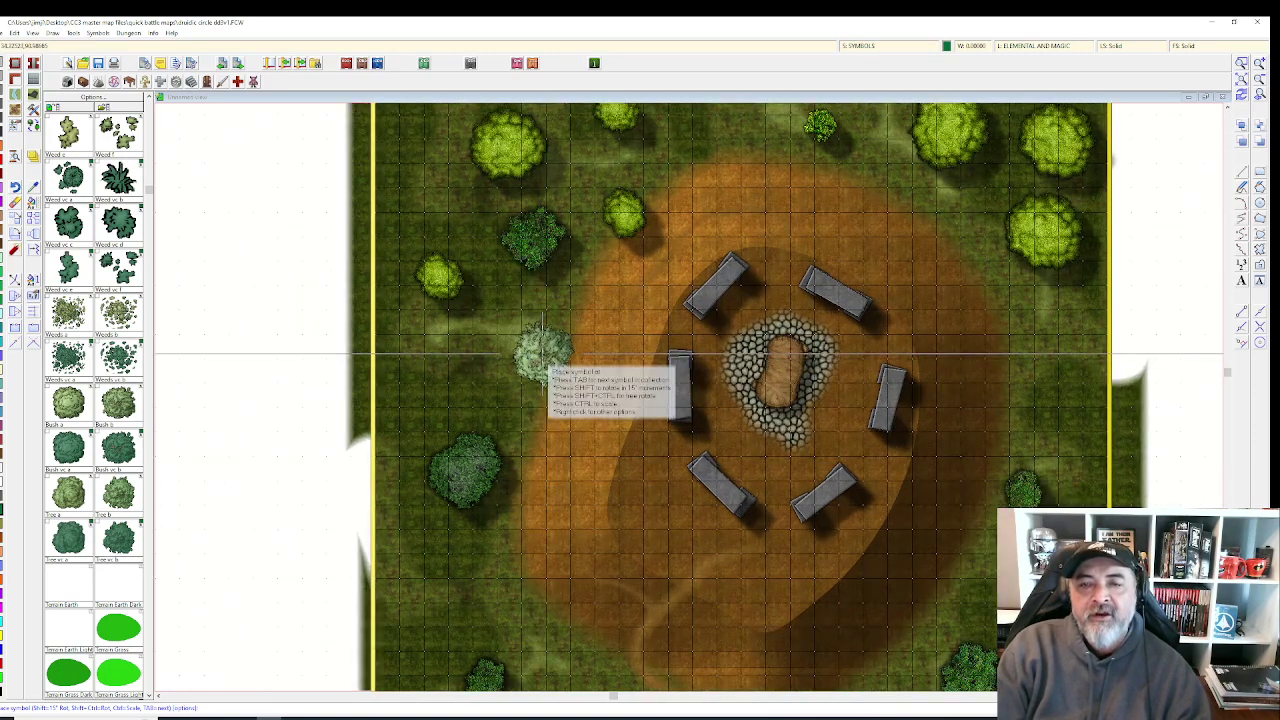
click(553, 313)
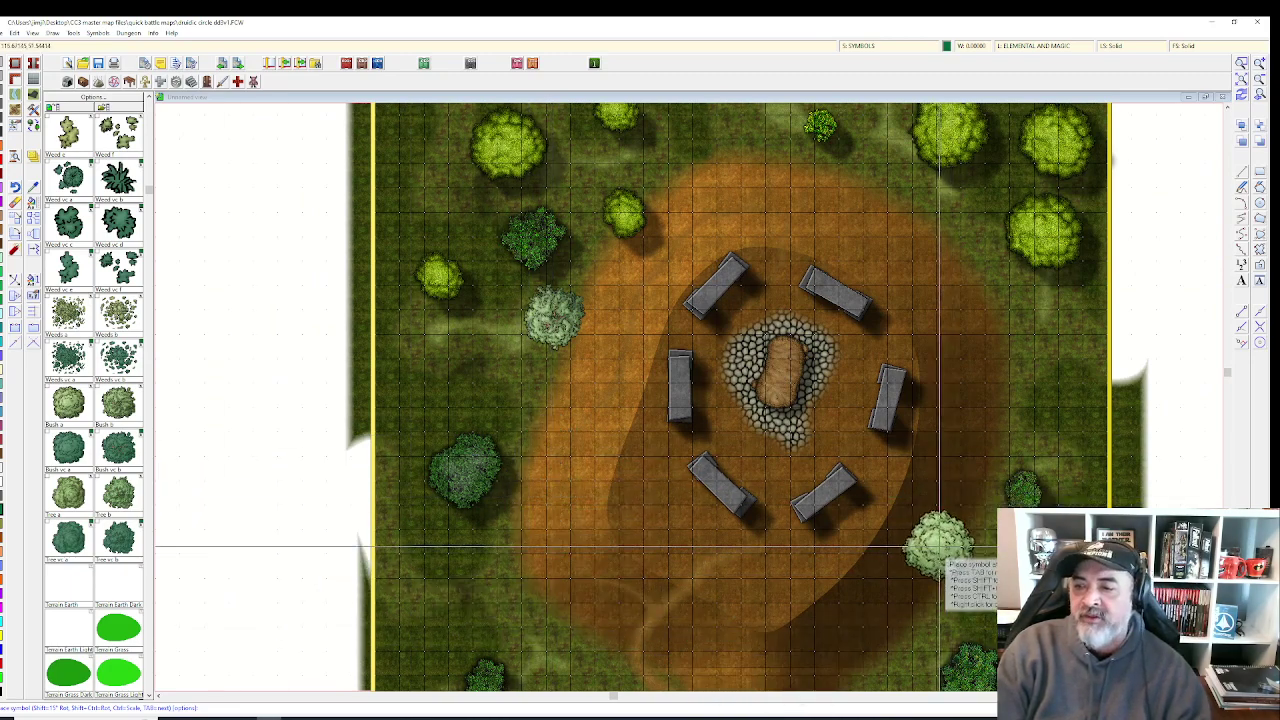
click(942, 548)
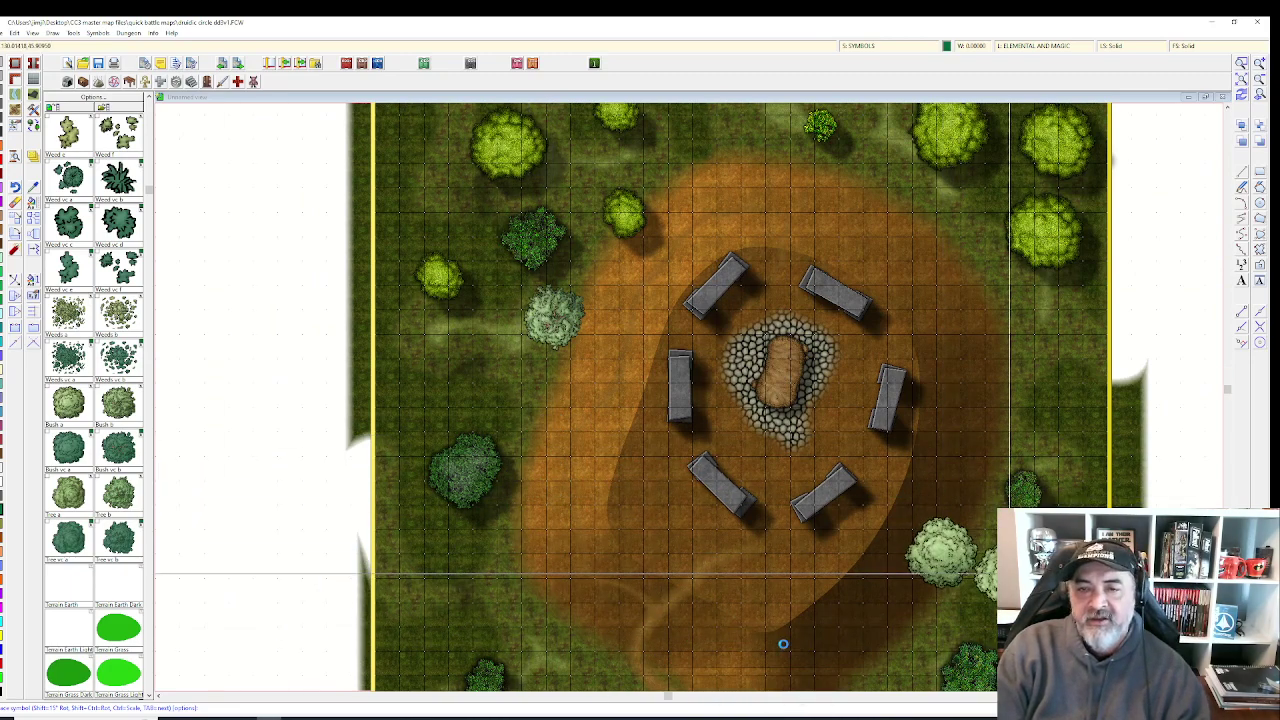
- Place one large teal varicolor tree on the dirt near the clearing's south end, beside the path, and end symbol placement
scroll(780, 646, up, 1)
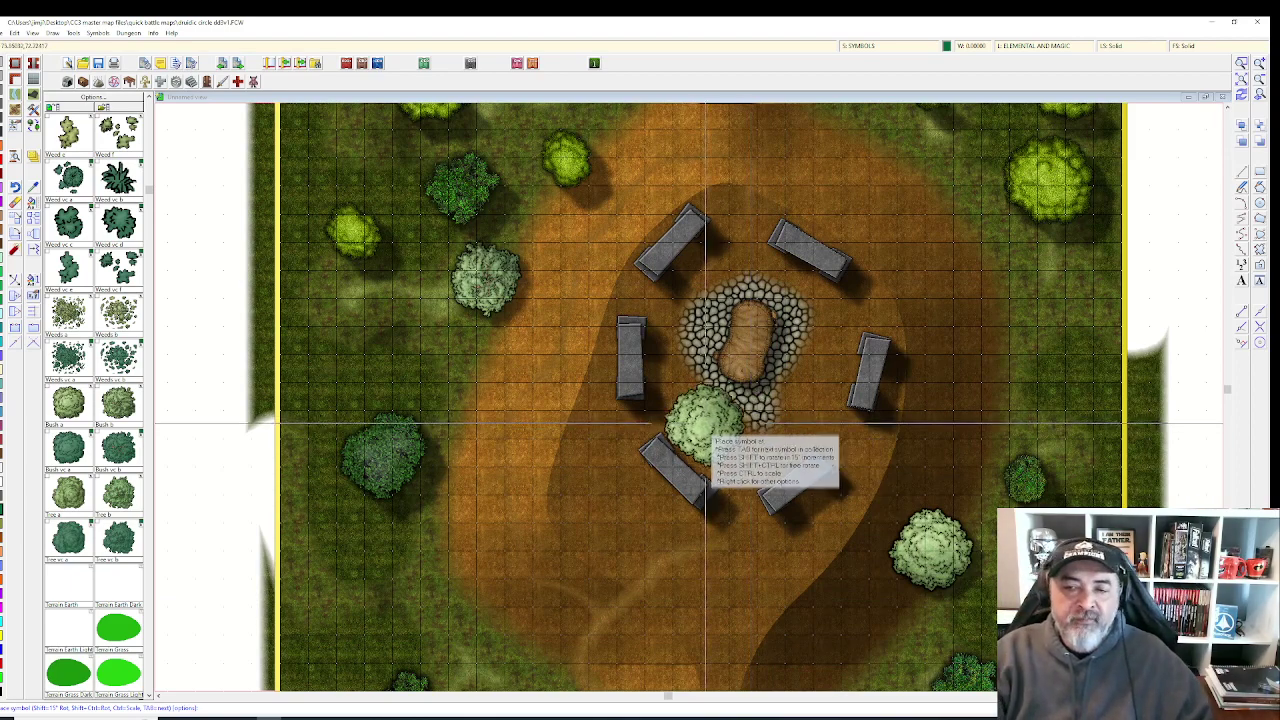
click(101, 543)
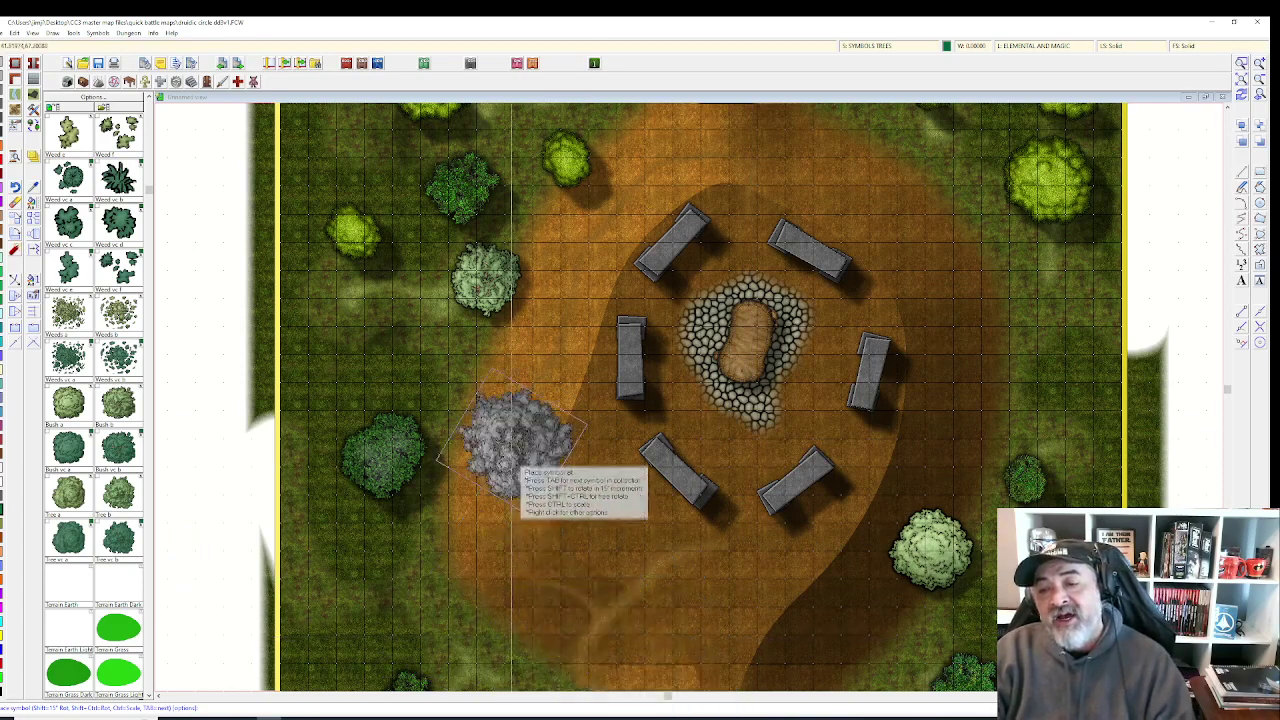
scroll(631, 516, up, 1)
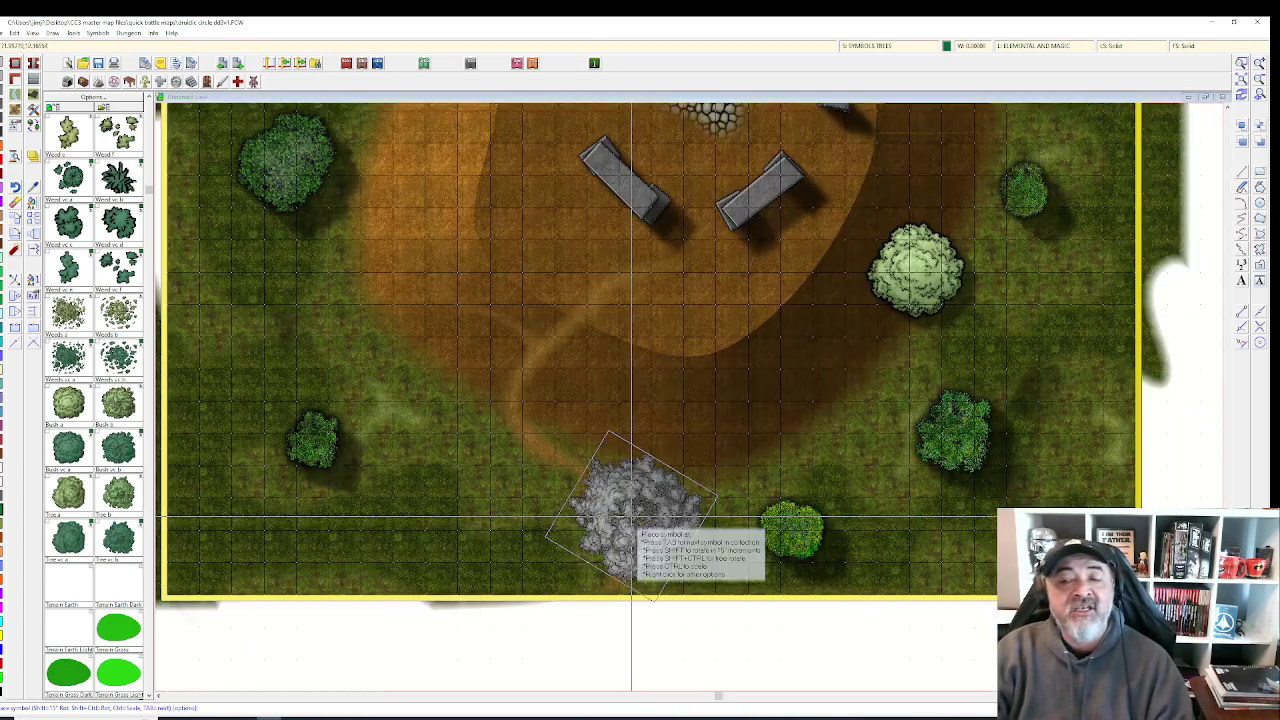
click(692, 375)
key(Escape)
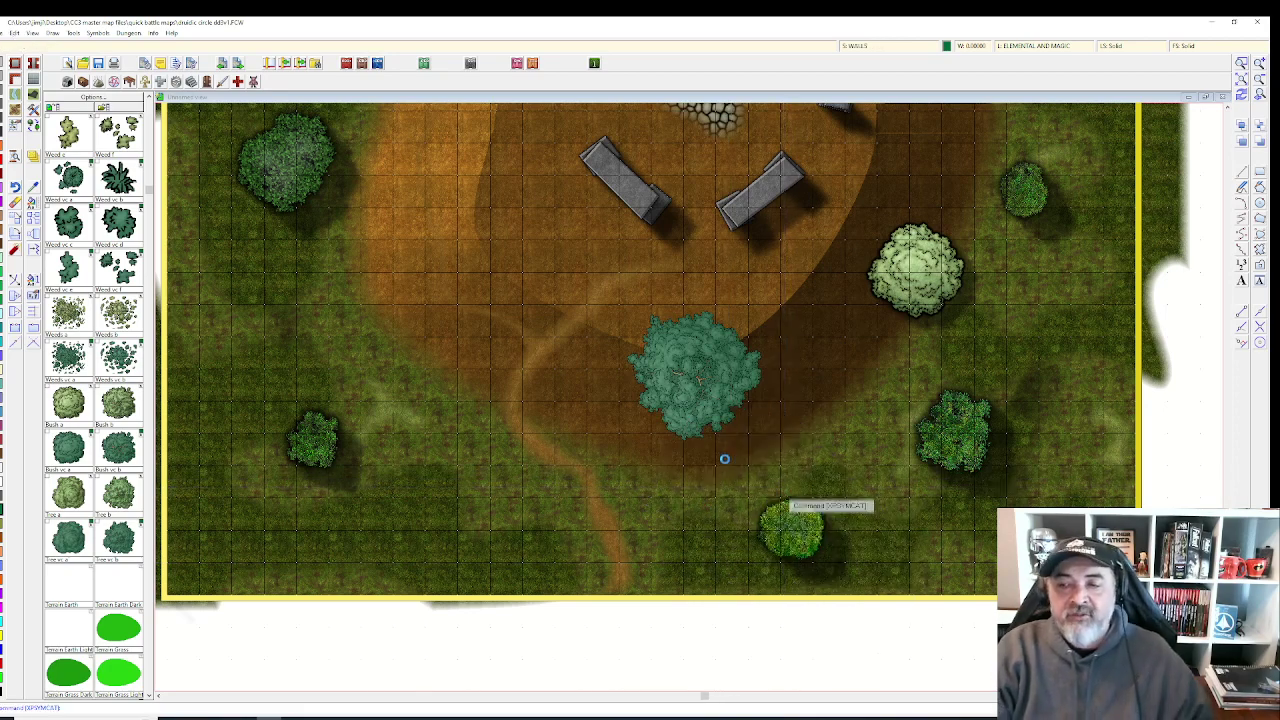
- Move the large teal tree at the clearing's south end onto the WALLS sheet by changing its properties
scroll(730, 480, up, 1)
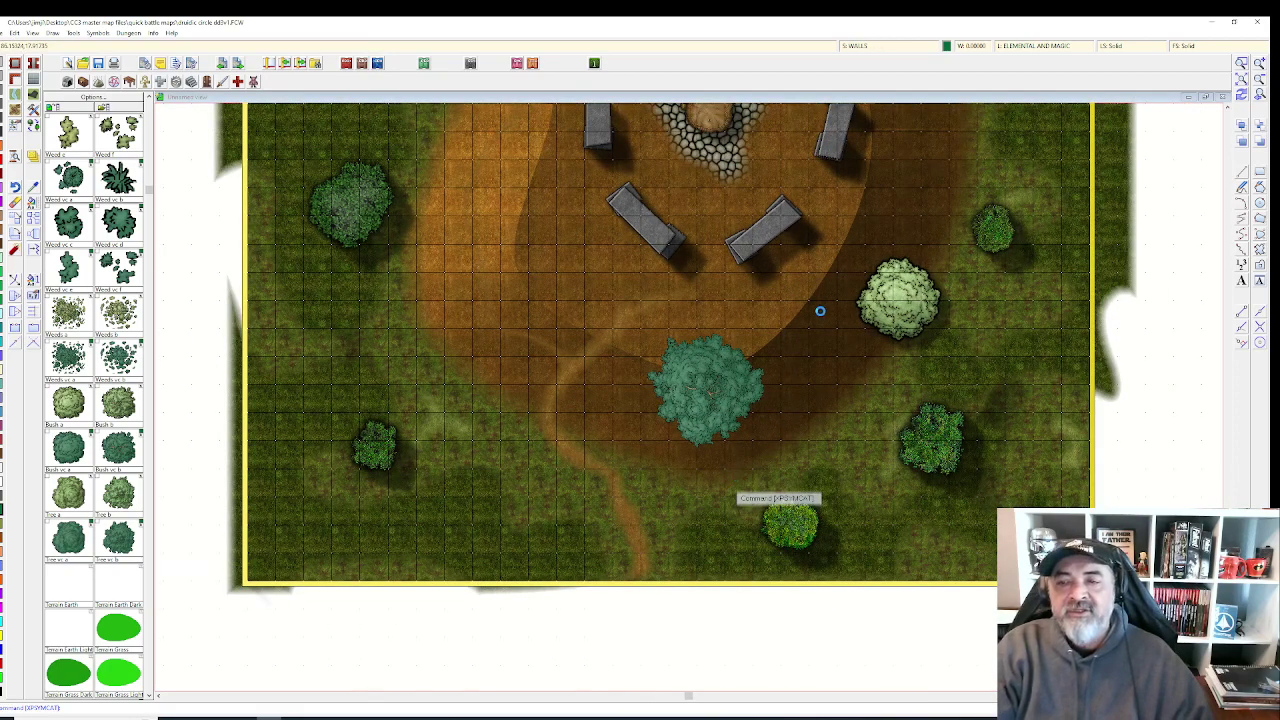
scroll(820, 311, up, 1)
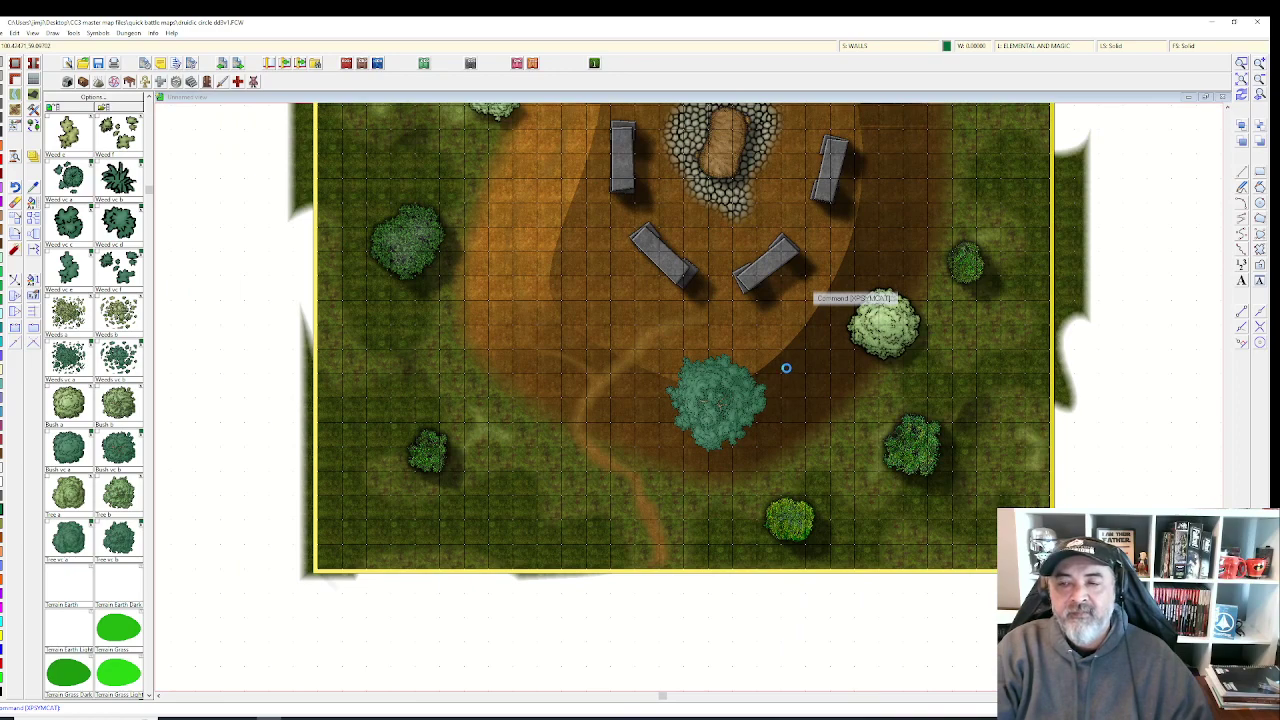
scroll(751, 380, up, 1)
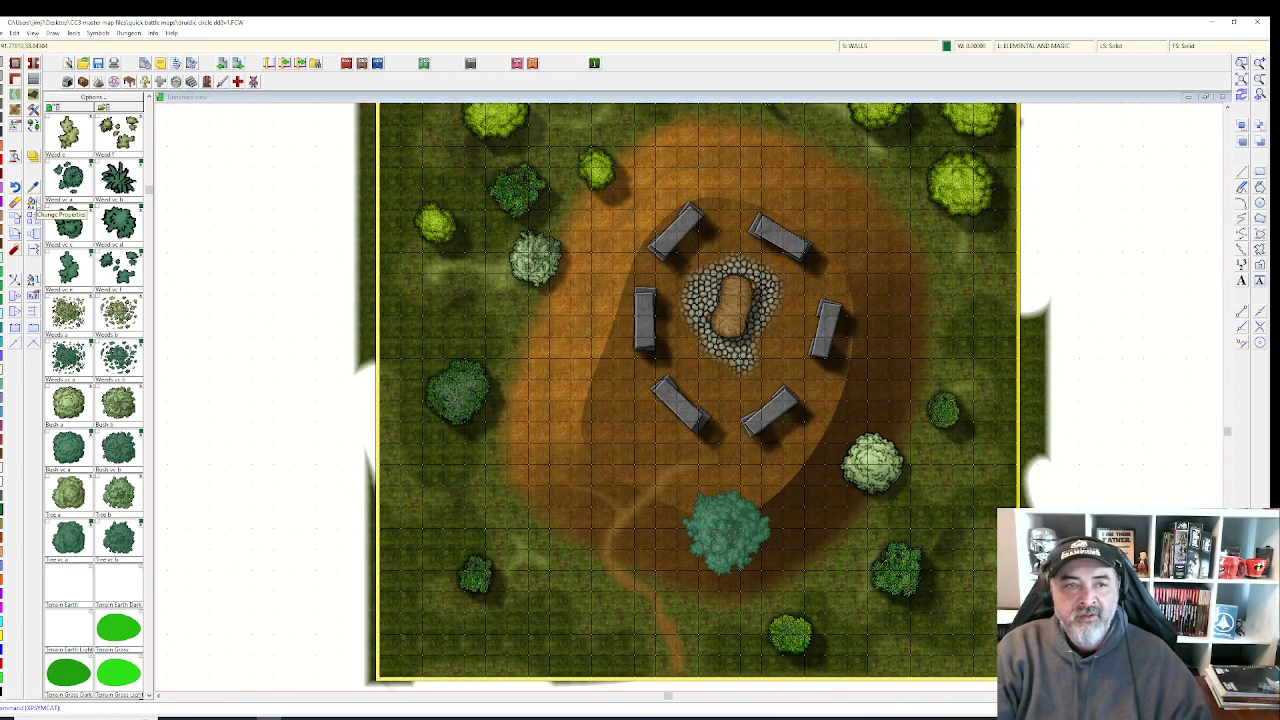
click(32, 203)
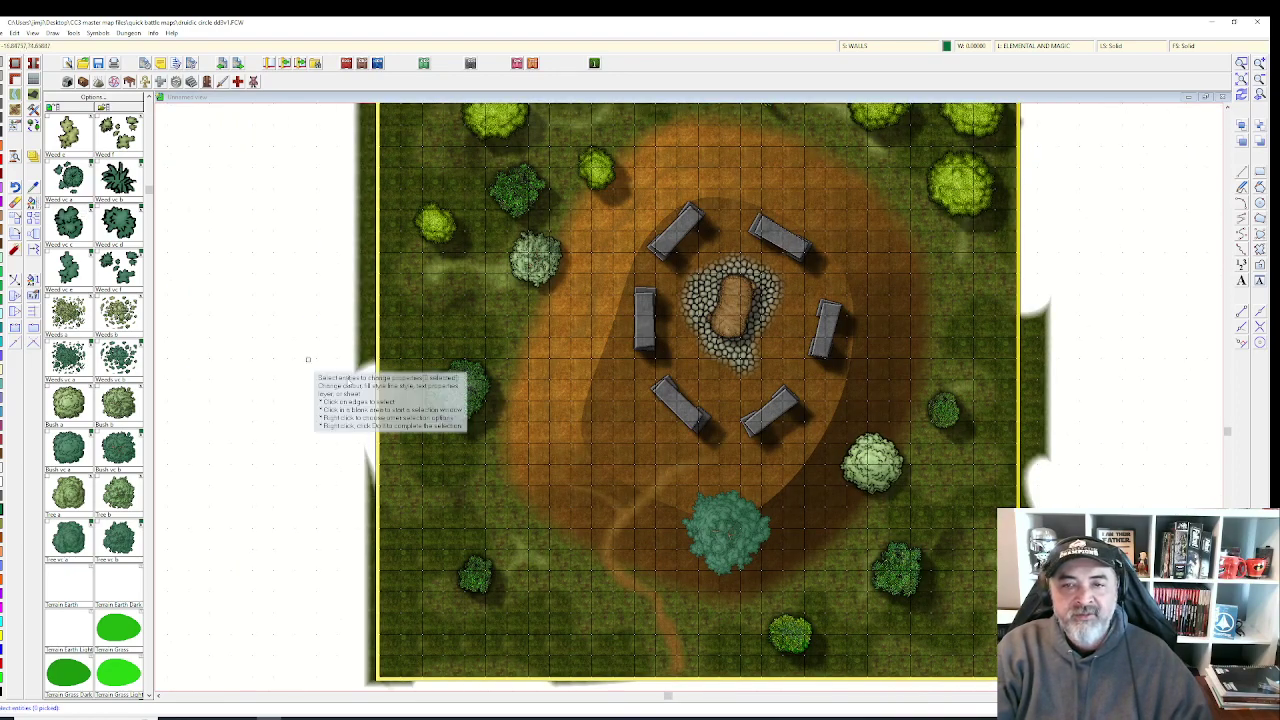
click(762, 562)
right_click(766, 565)
click(766, 565)
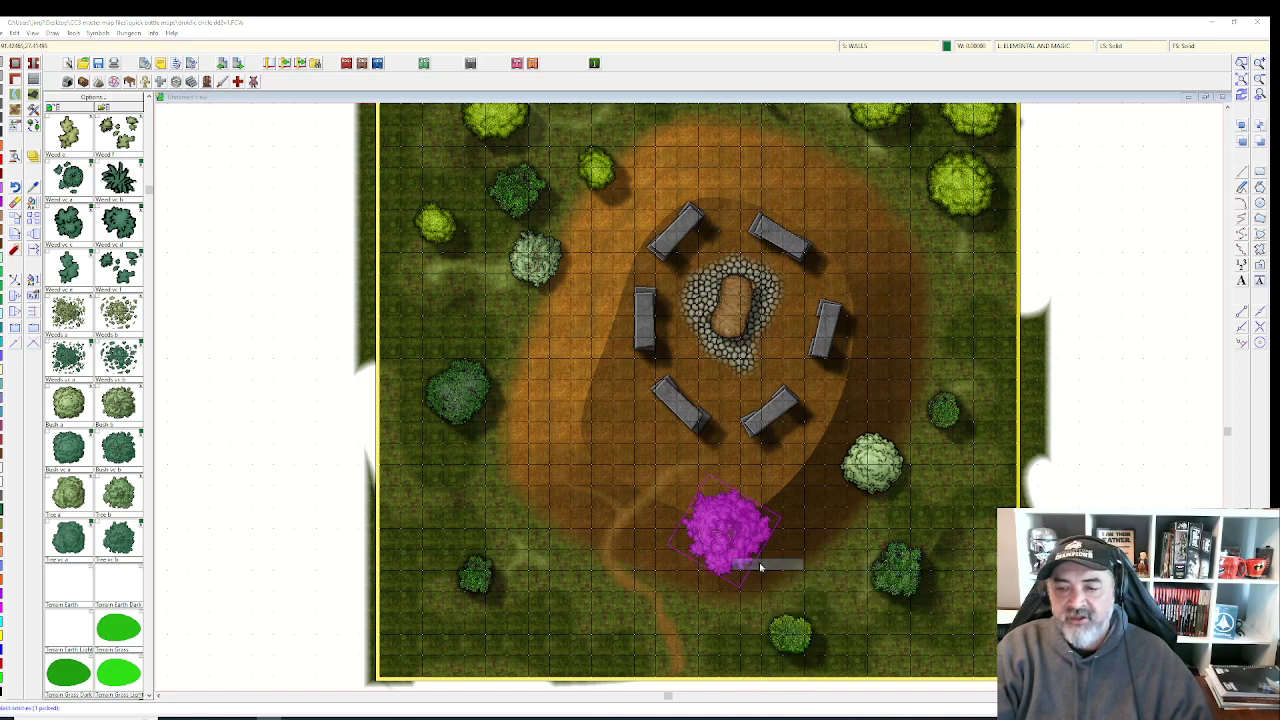
click(693, 395)
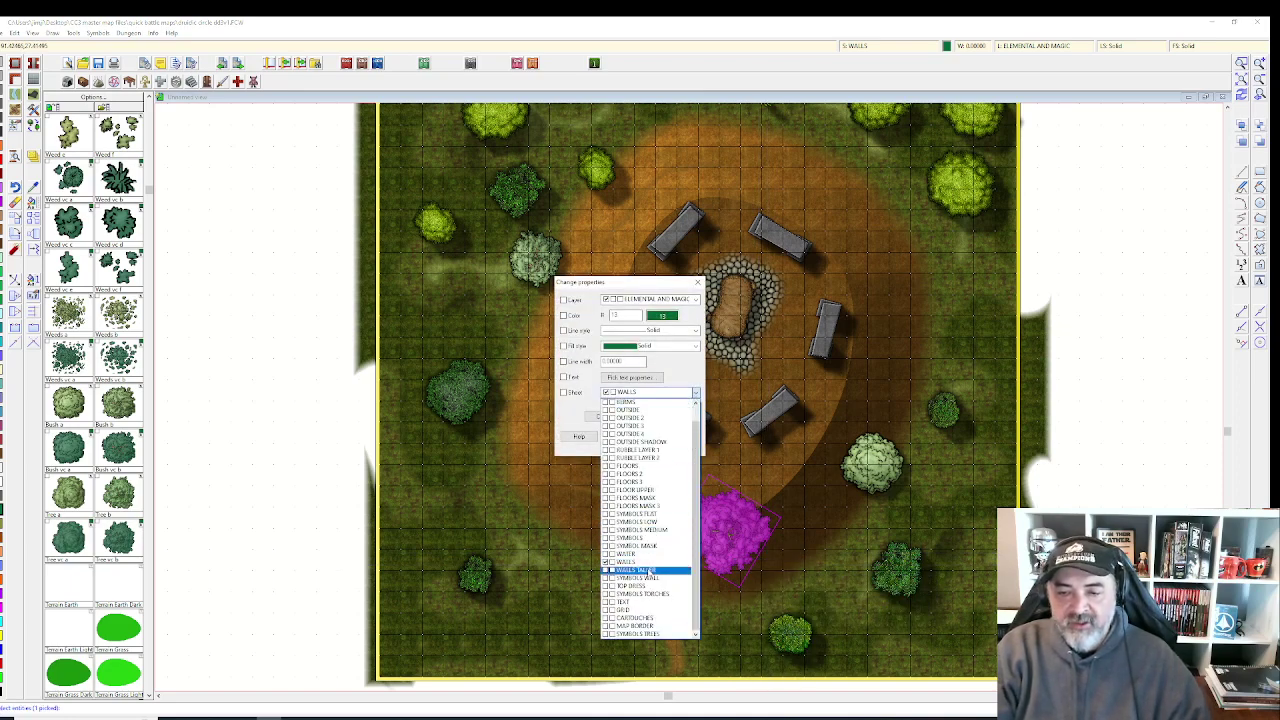
click(650, 561)
click(684, 438)
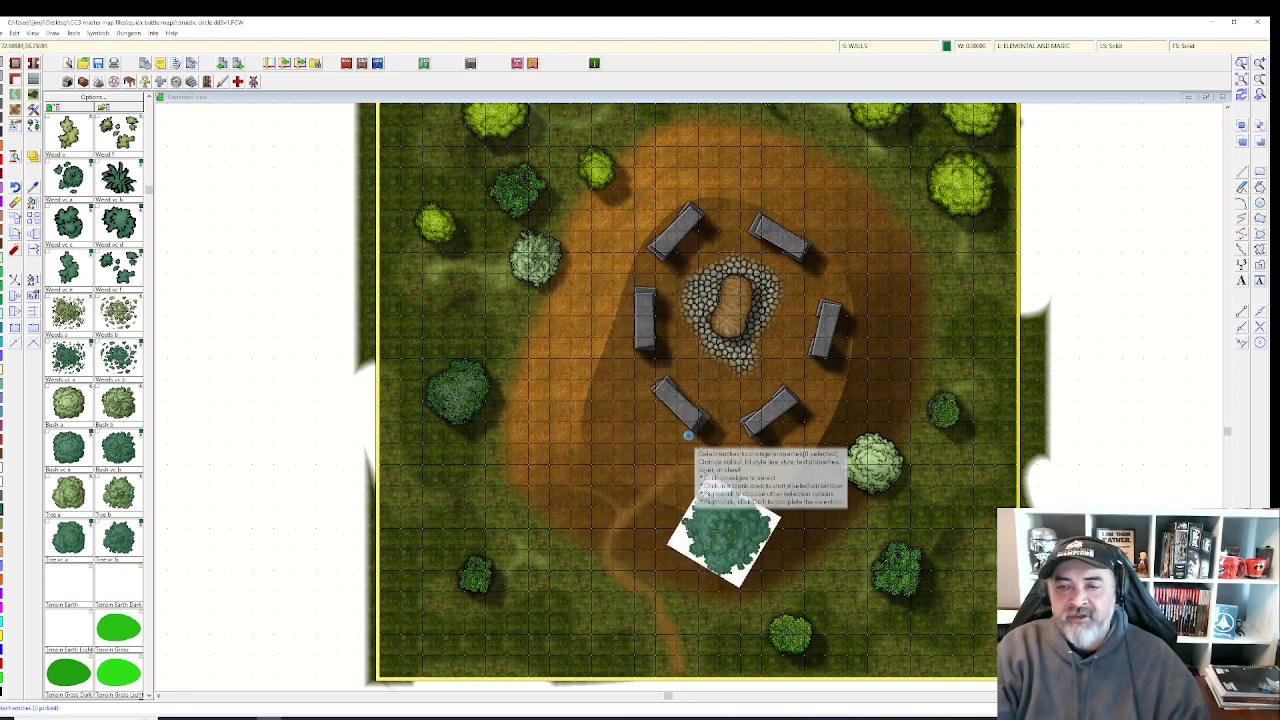
- Look over the whole battle map, examining the teal tree's shadow and the vegetation placed around the clearing
scroll(779, 258, down, 1)
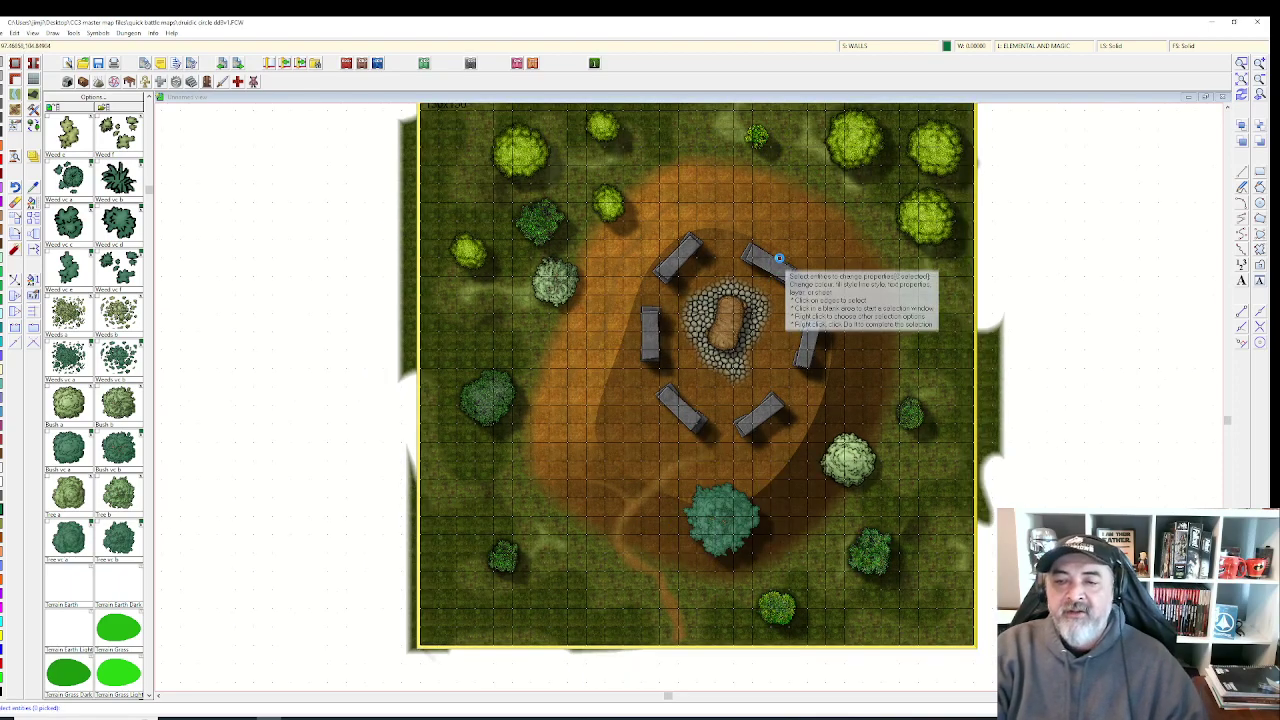
scroll(686, 312, down, 1)
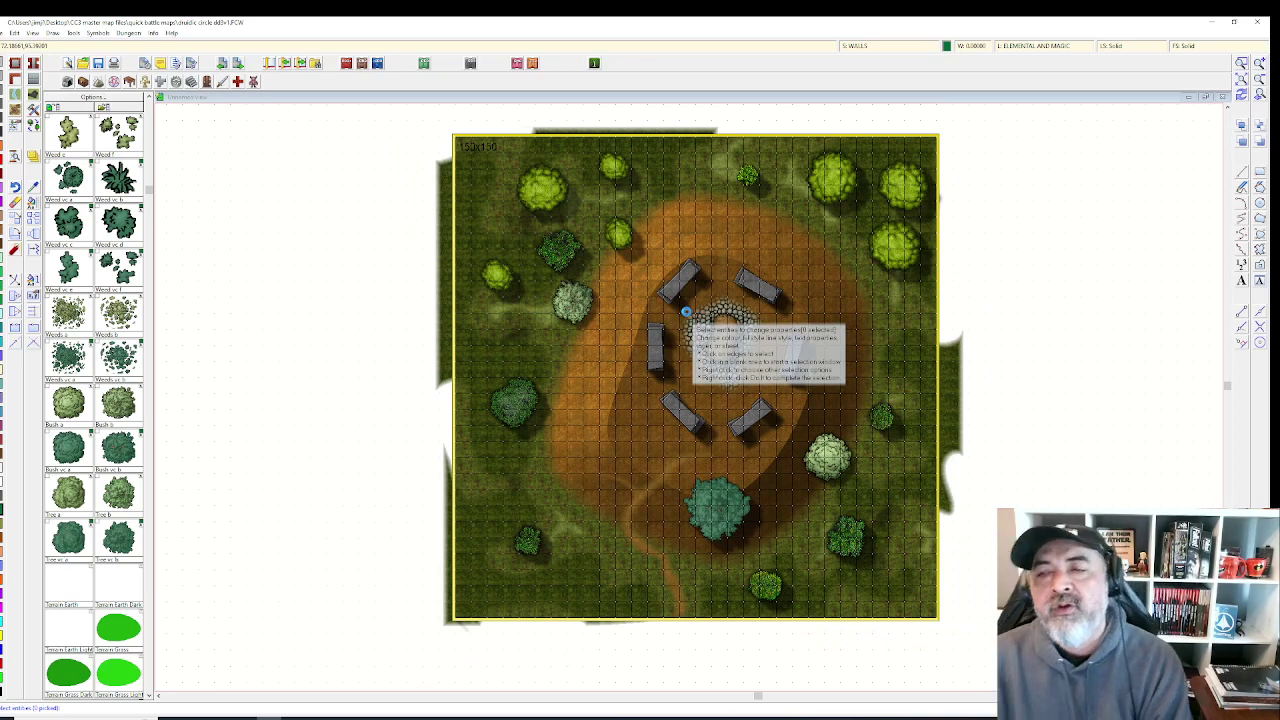
scroll(552, 310, up, 1)
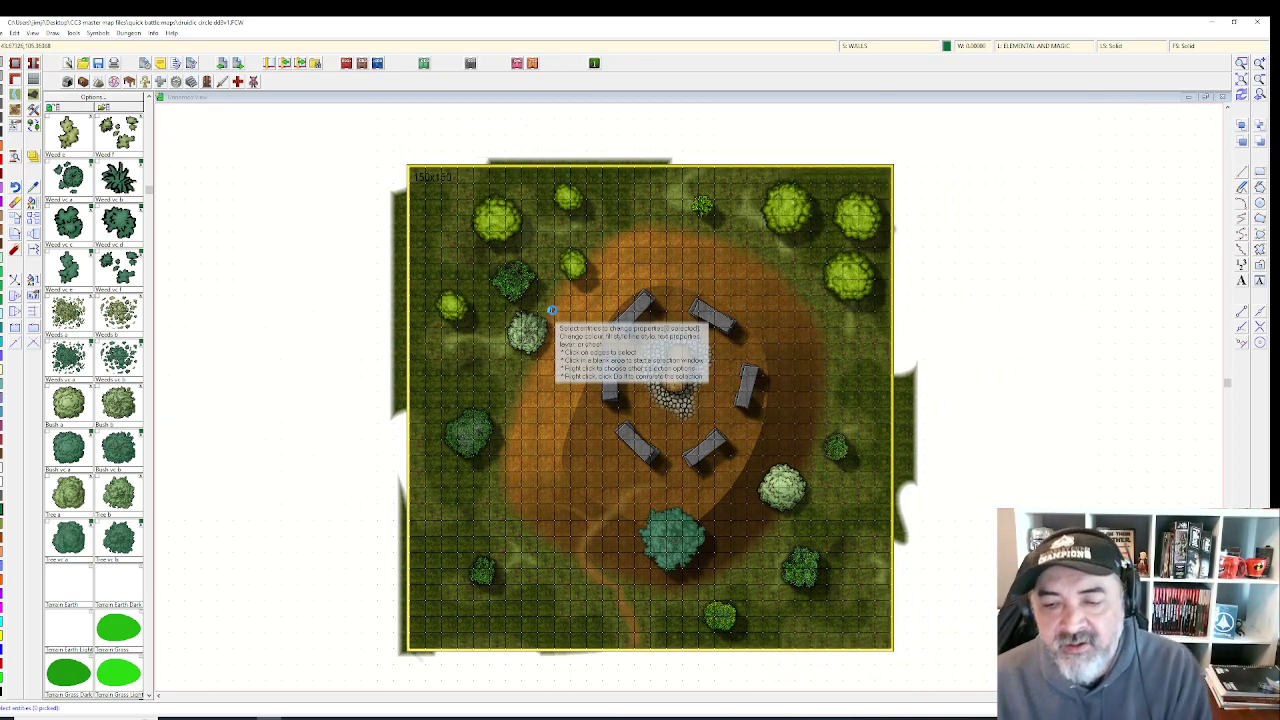
scroll(552, 310, right, 2)
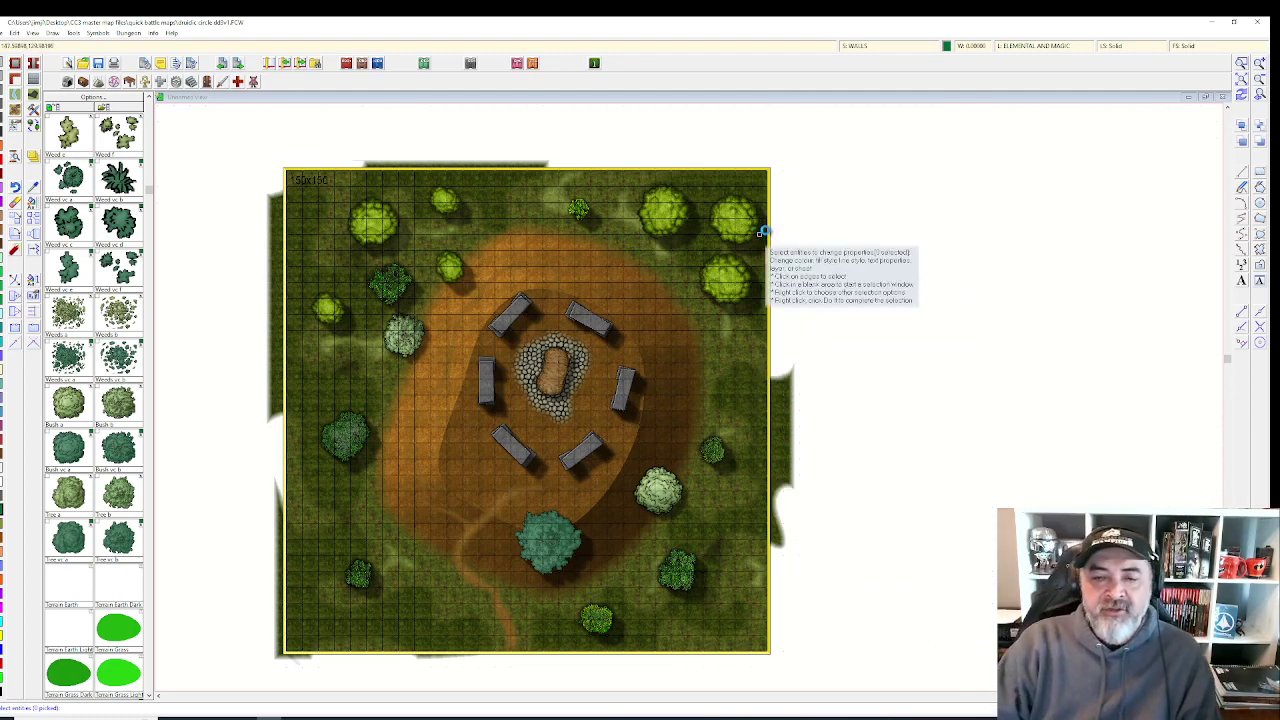
scroll(762, 232, up, 1)
scroll(765, 231, up, 1)
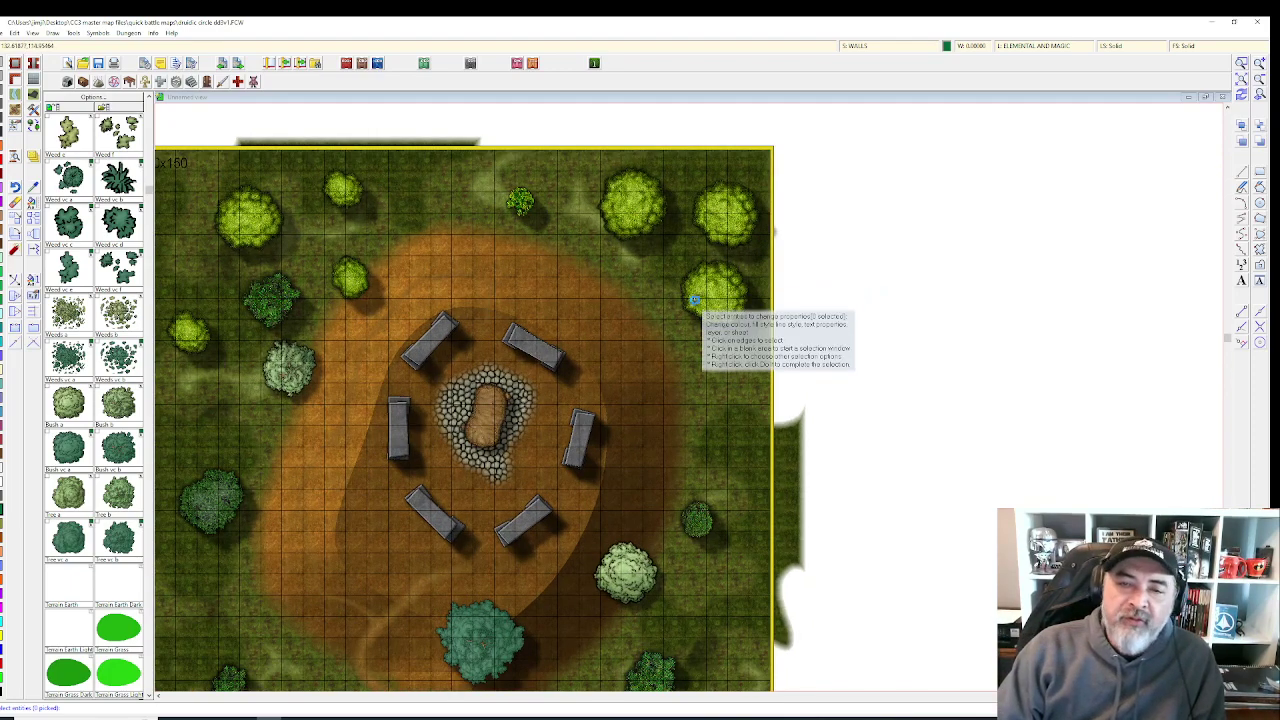
scroll(741, 345, down, 1)
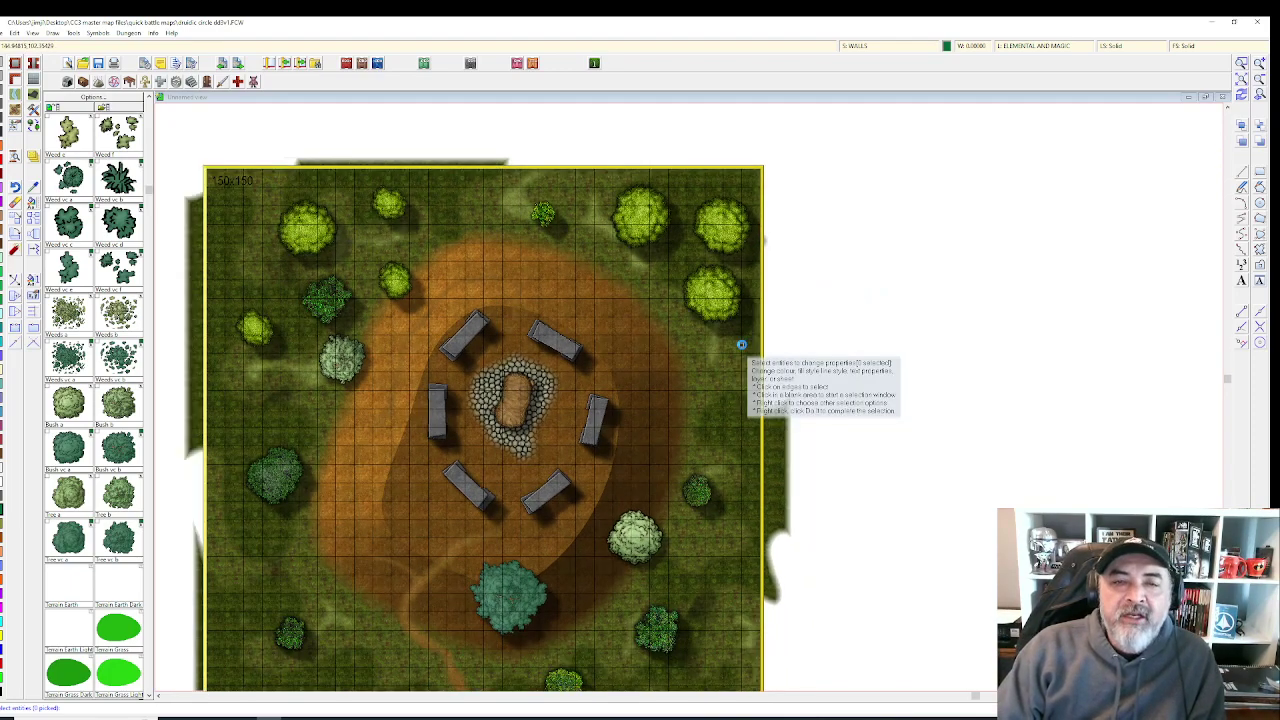
scroll(741, 345, down, 1)
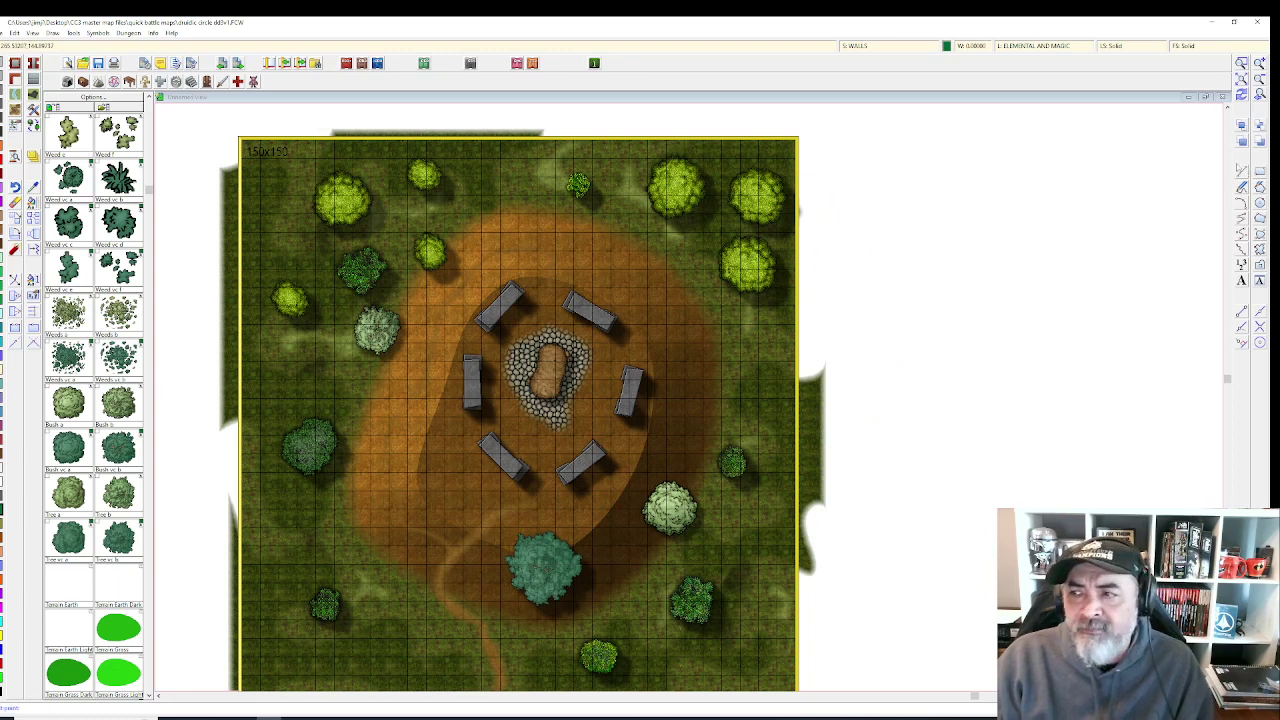
- Set the line width for new entities to 1 and the drawing color to orange
click(981, 48)
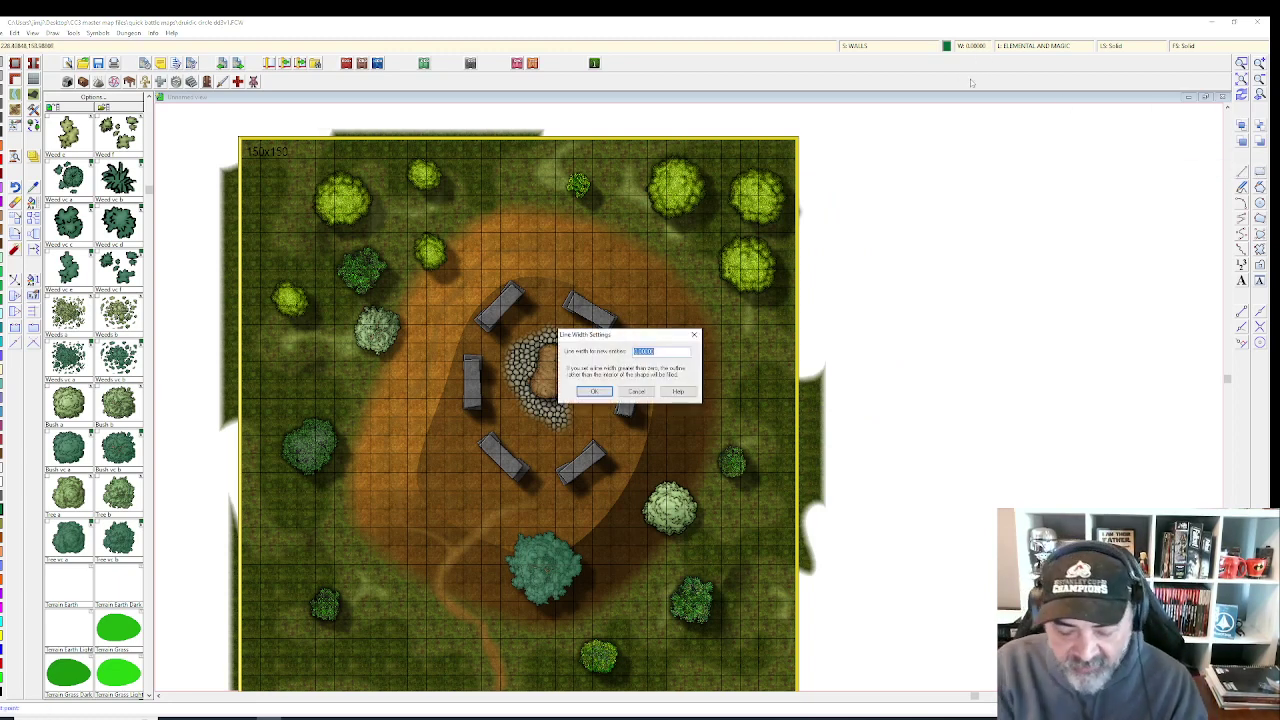
text(5)
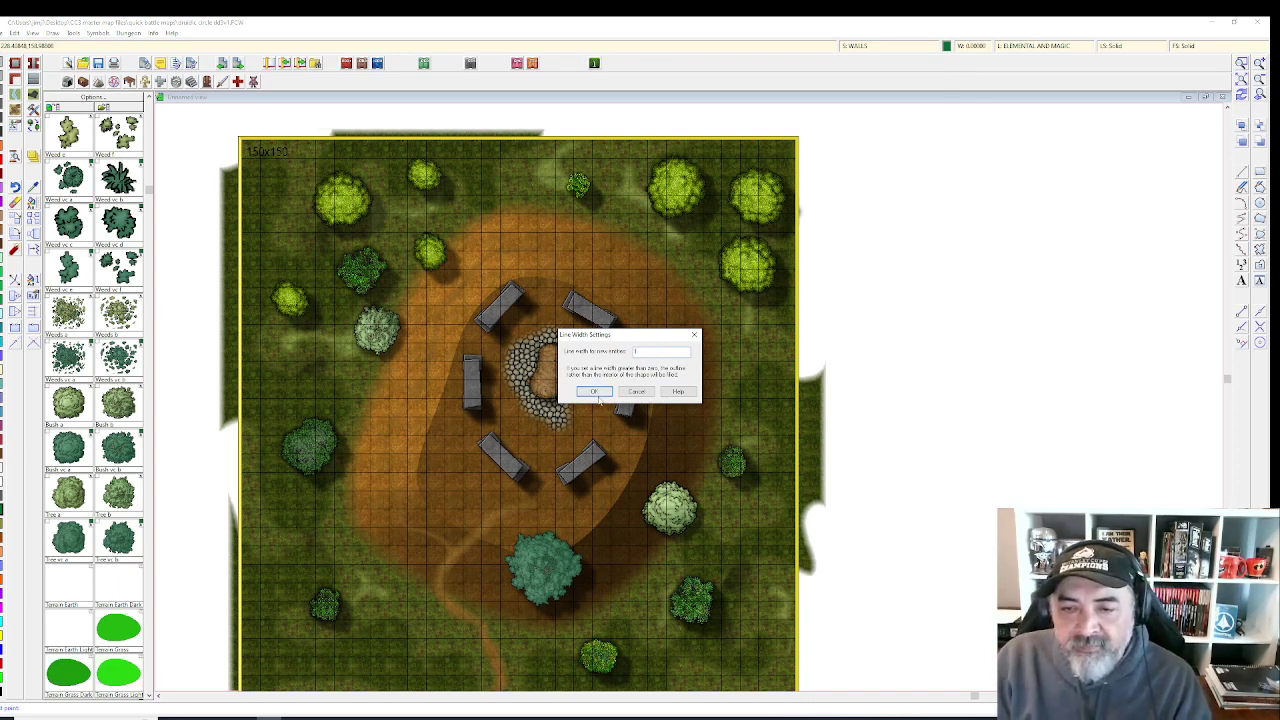
click(594, 391)
click(946, 46)
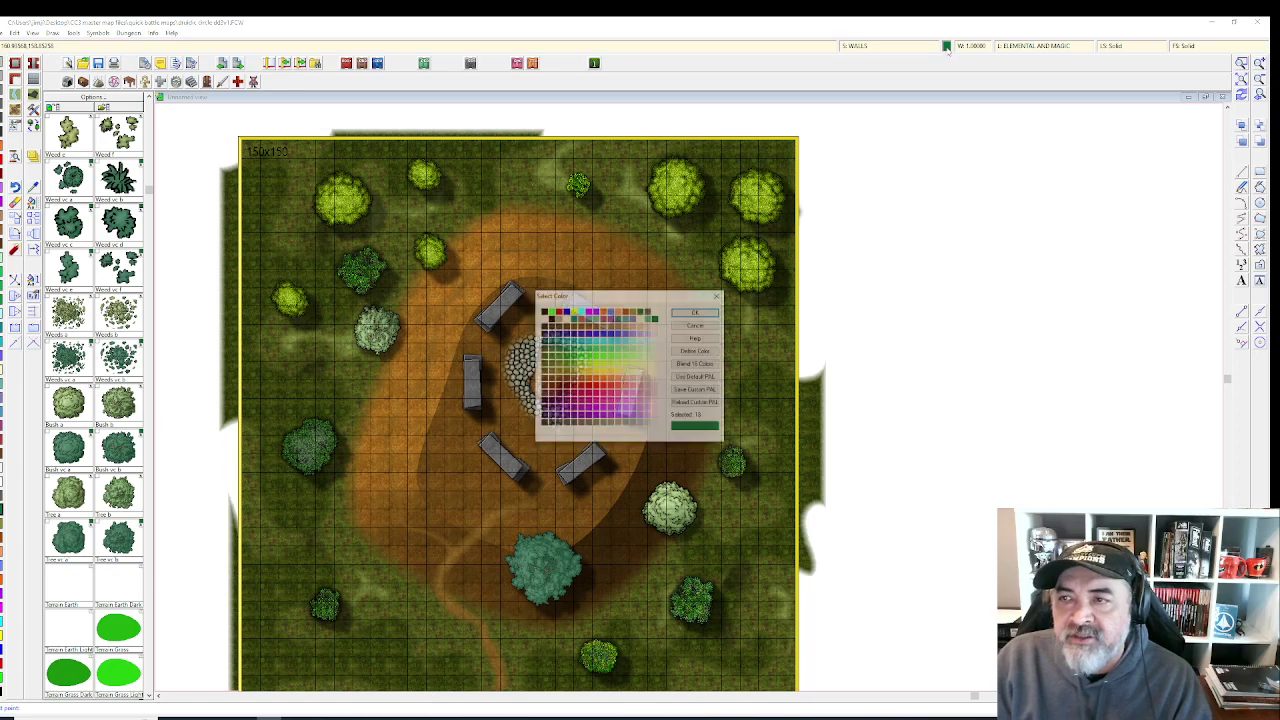
click(604, 311)
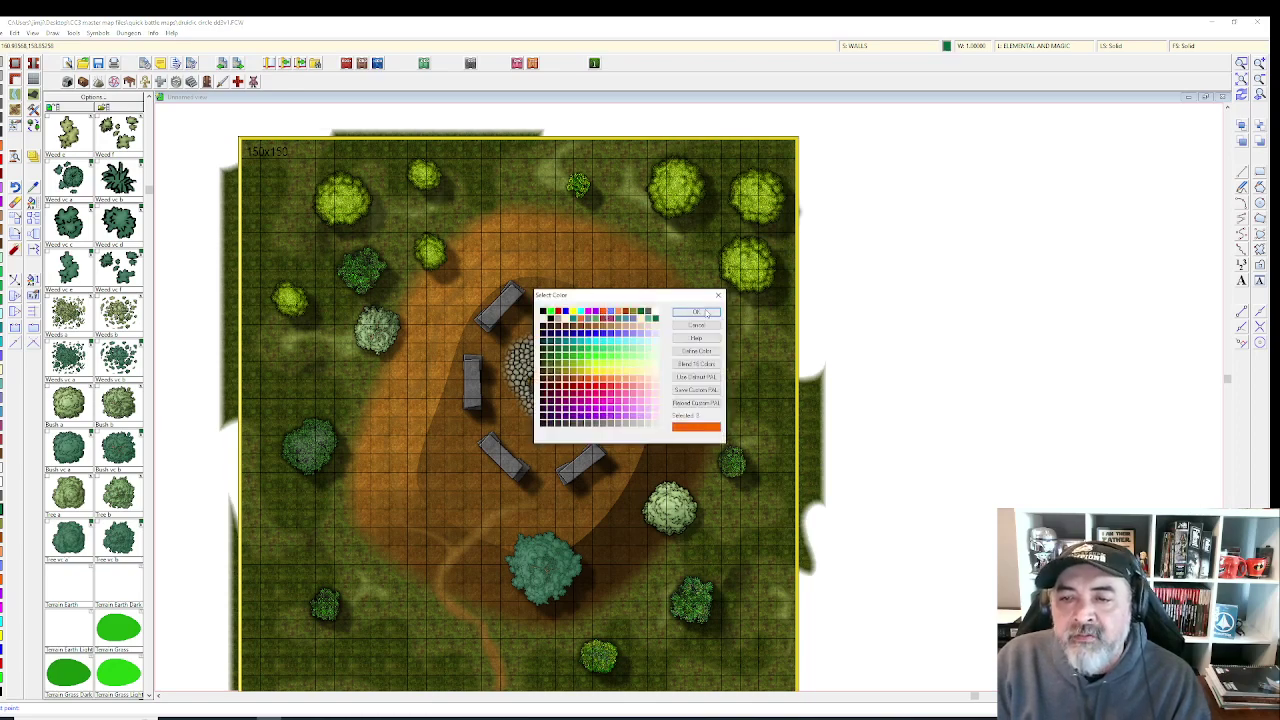
click(696, 312)
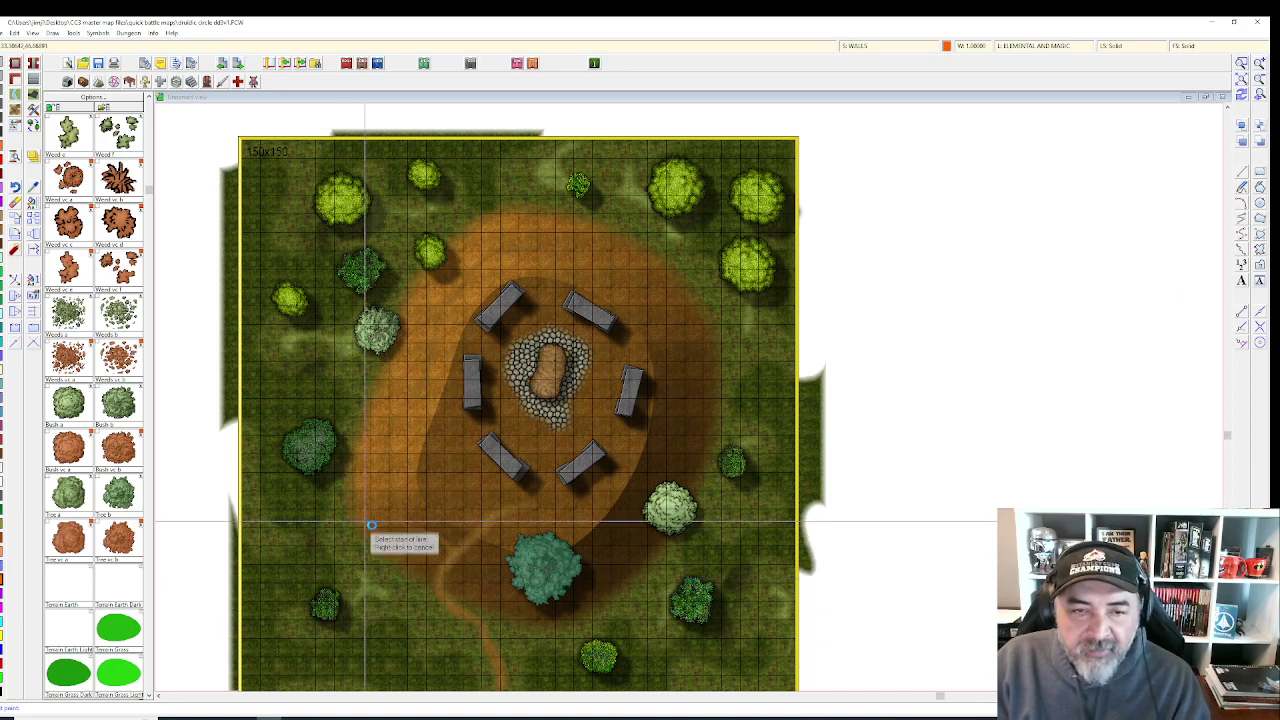
scroll(354, 568, down, 1)
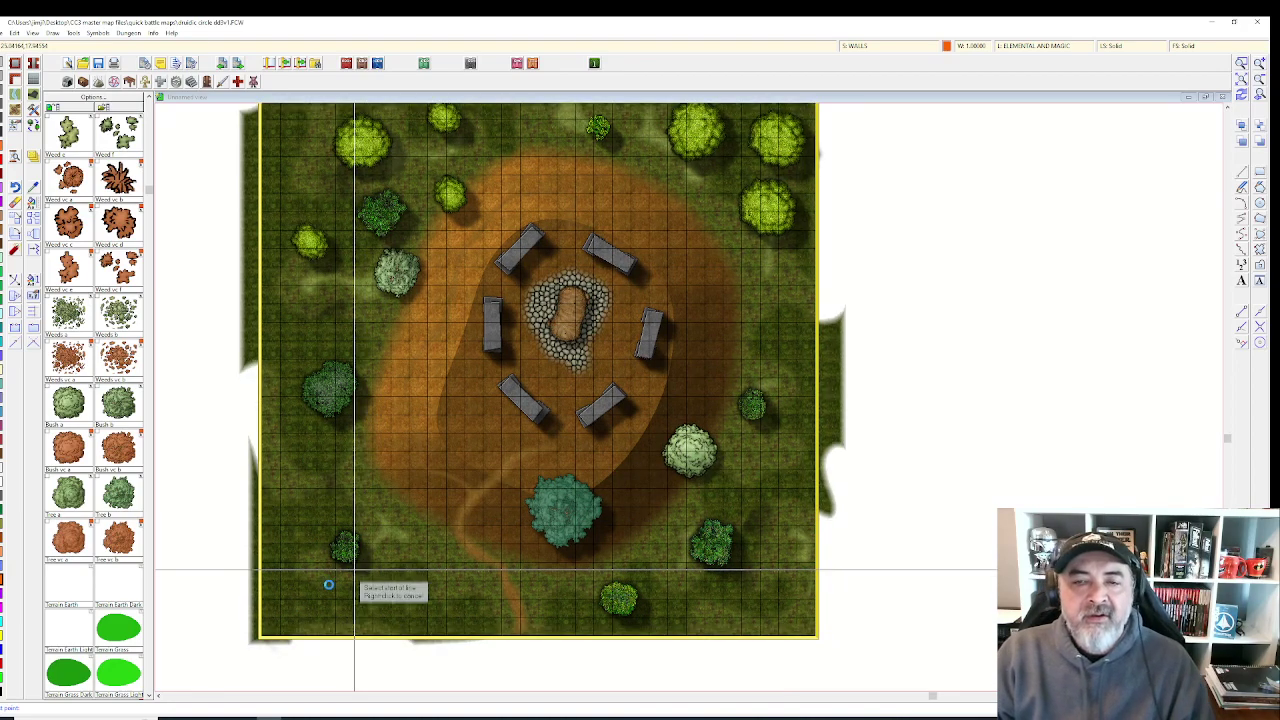
scroll(385, 505, down, 1)
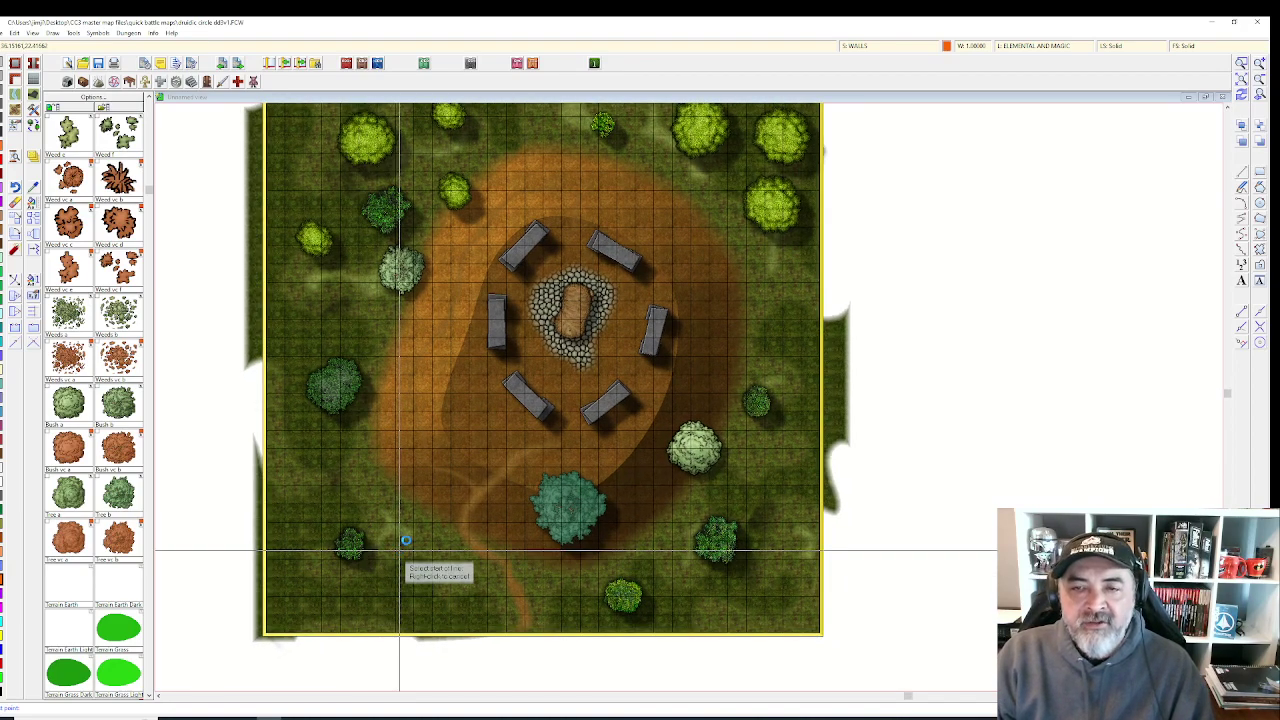
scroll(405, 545, up, 2)
right_click(848, 291)
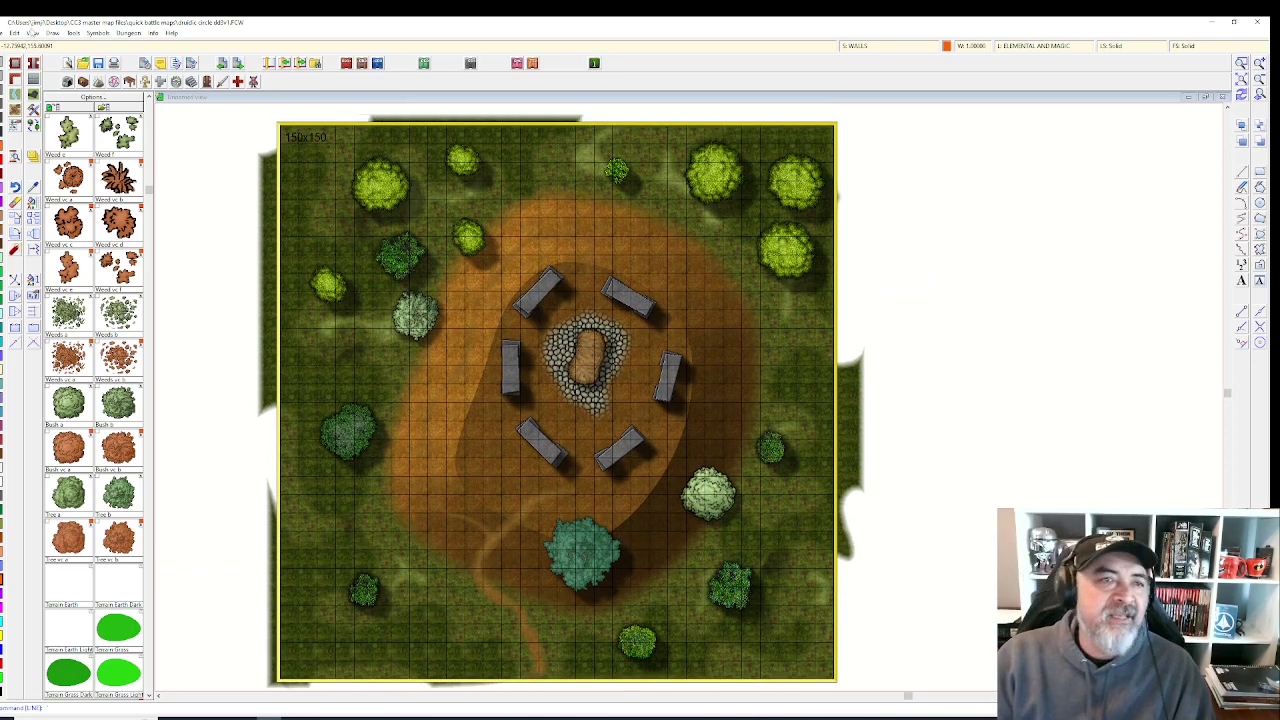
- Save the map as a Rectangular section PNG in the image folder inside CC3 master map files, keeping its file name and the existing bitmap options
click(4, 33)
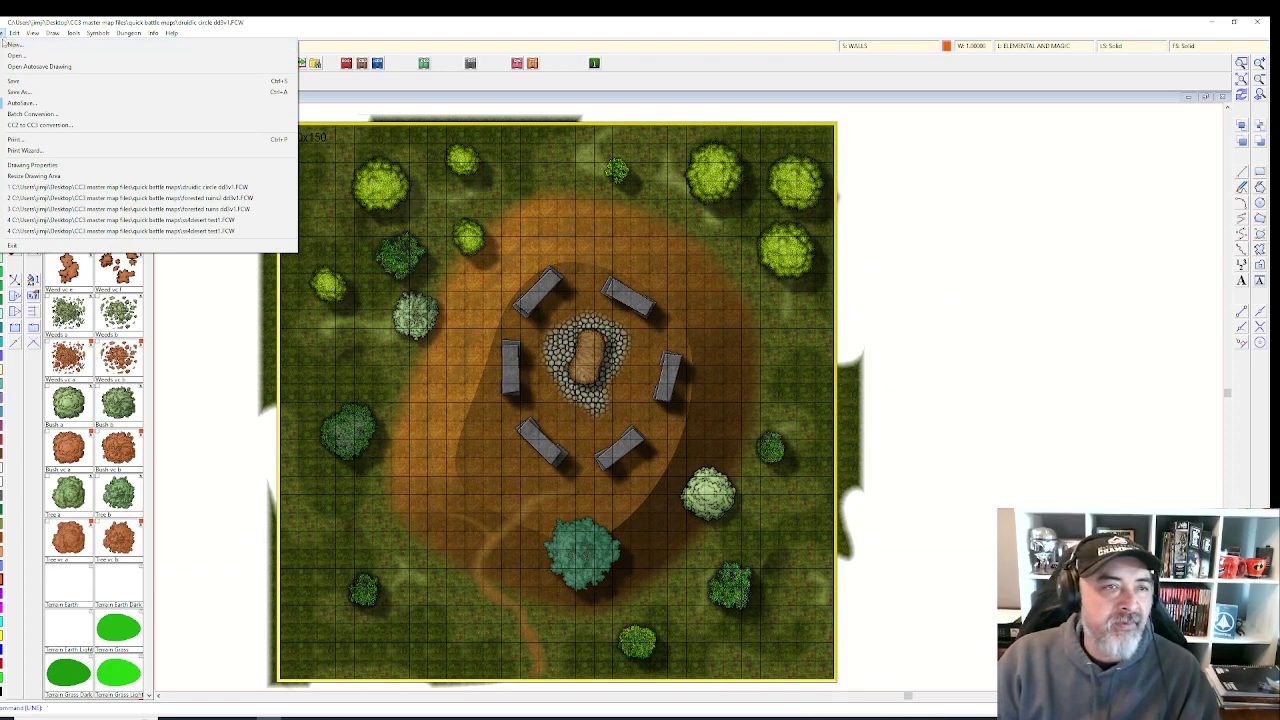
click(20, 91)
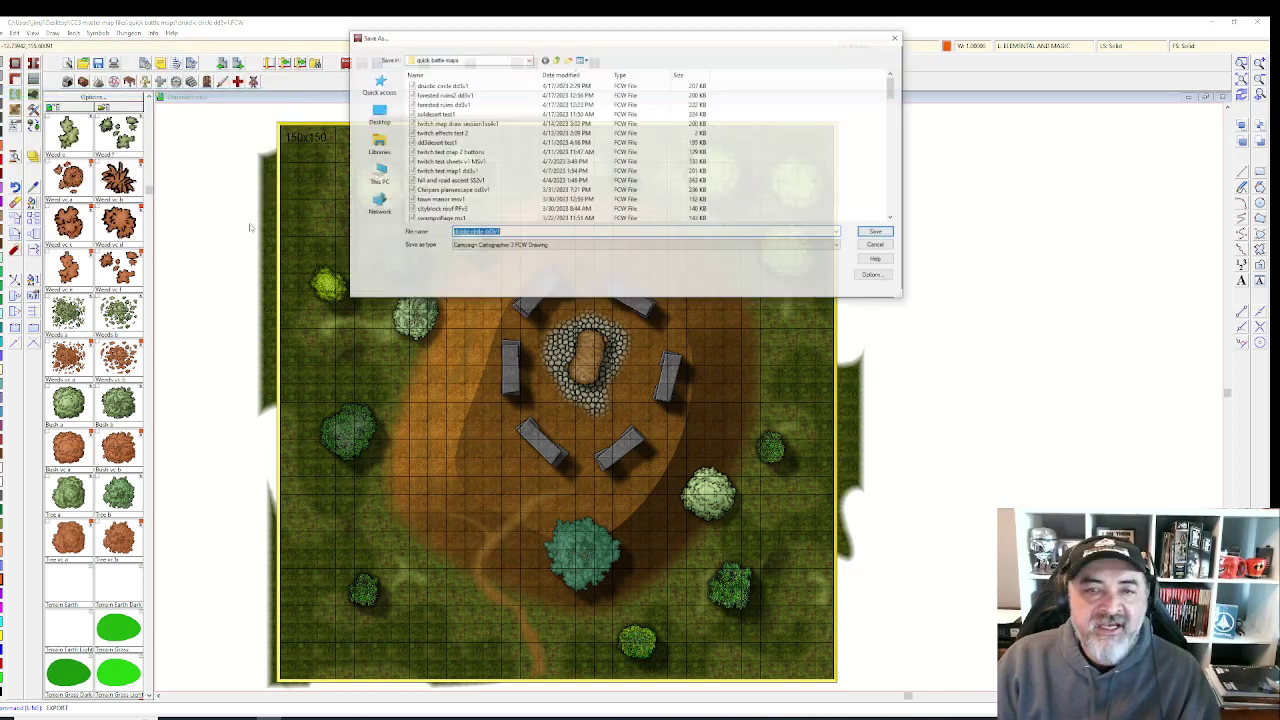
click(556, 60)
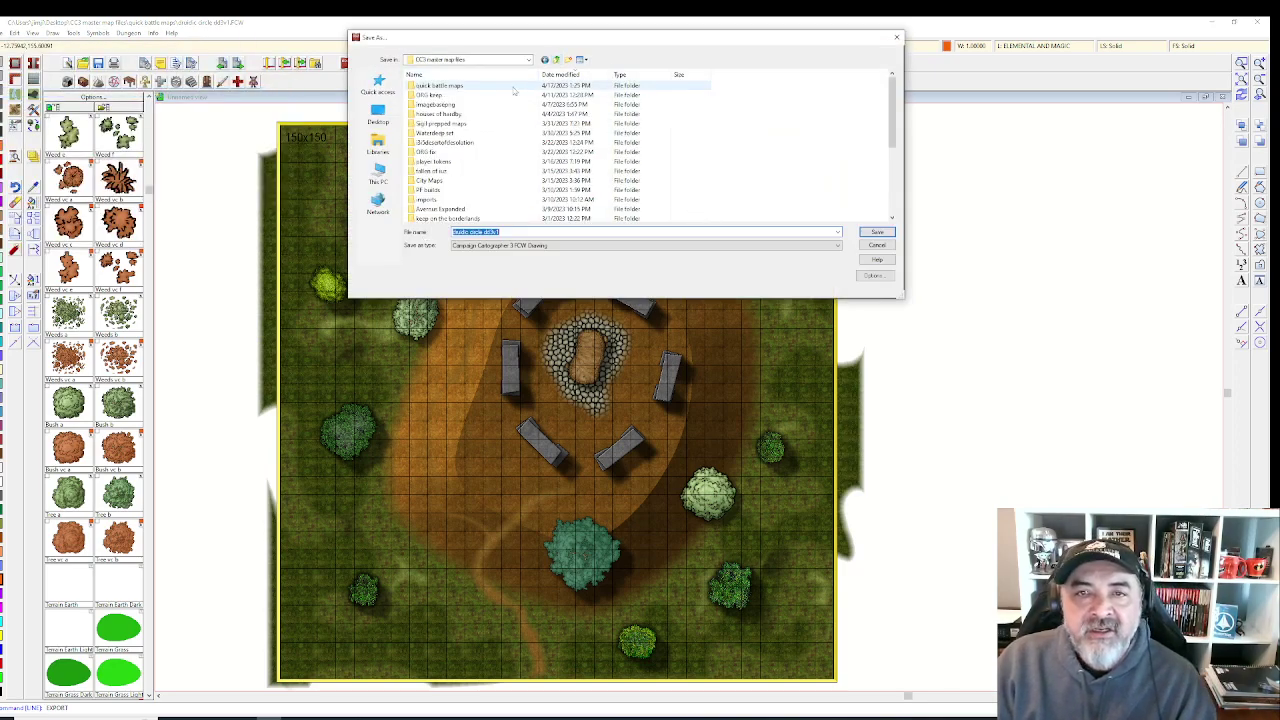
double_click(440, 104)
click(590, 247)
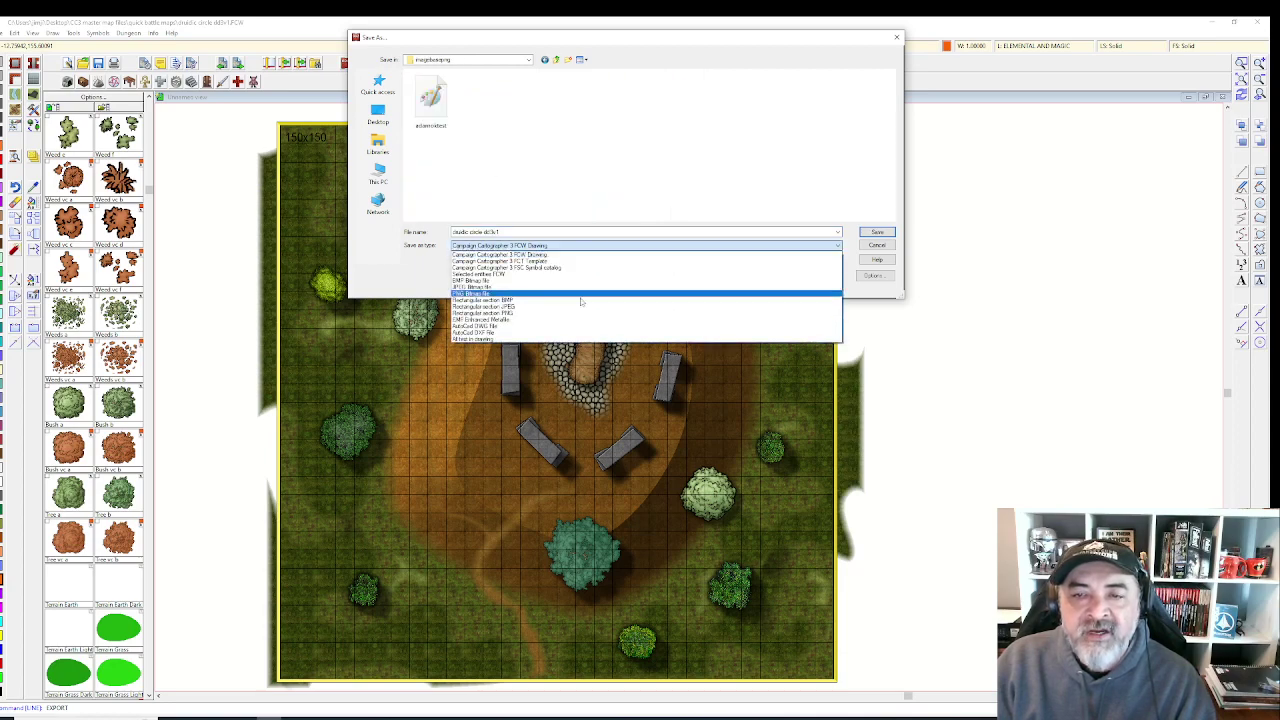
click(545, 314)
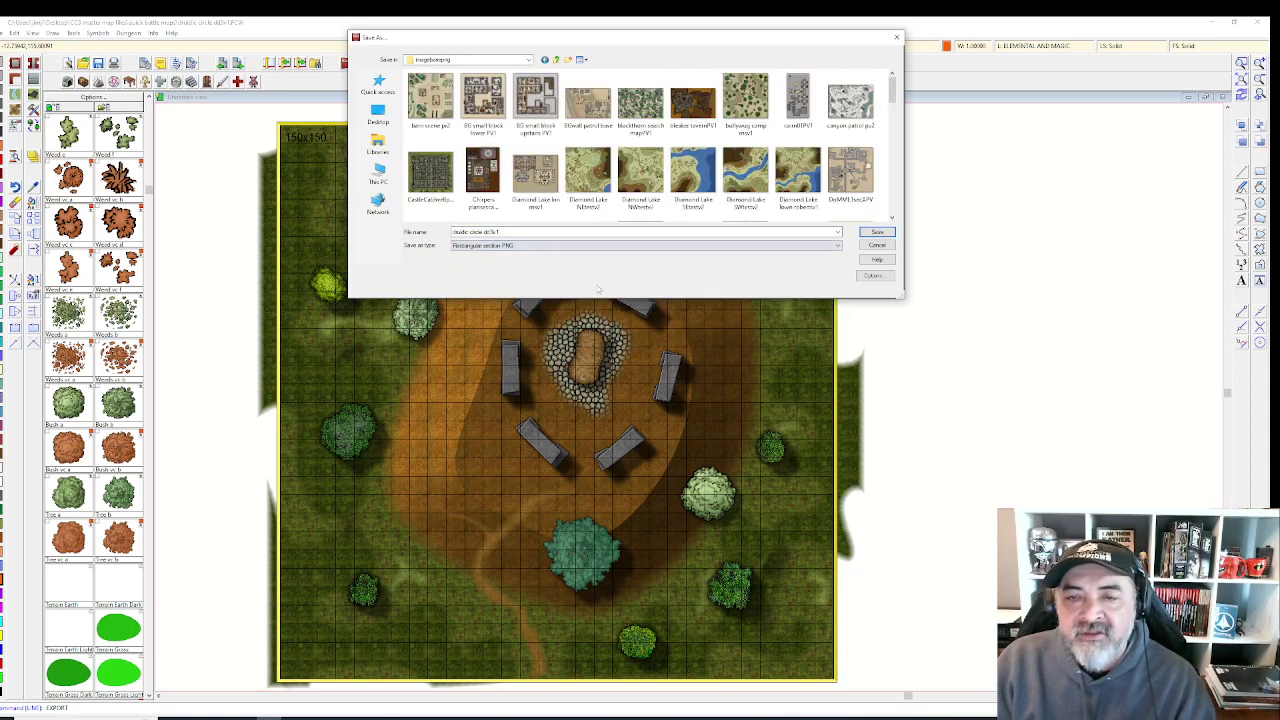
click(877, 232)
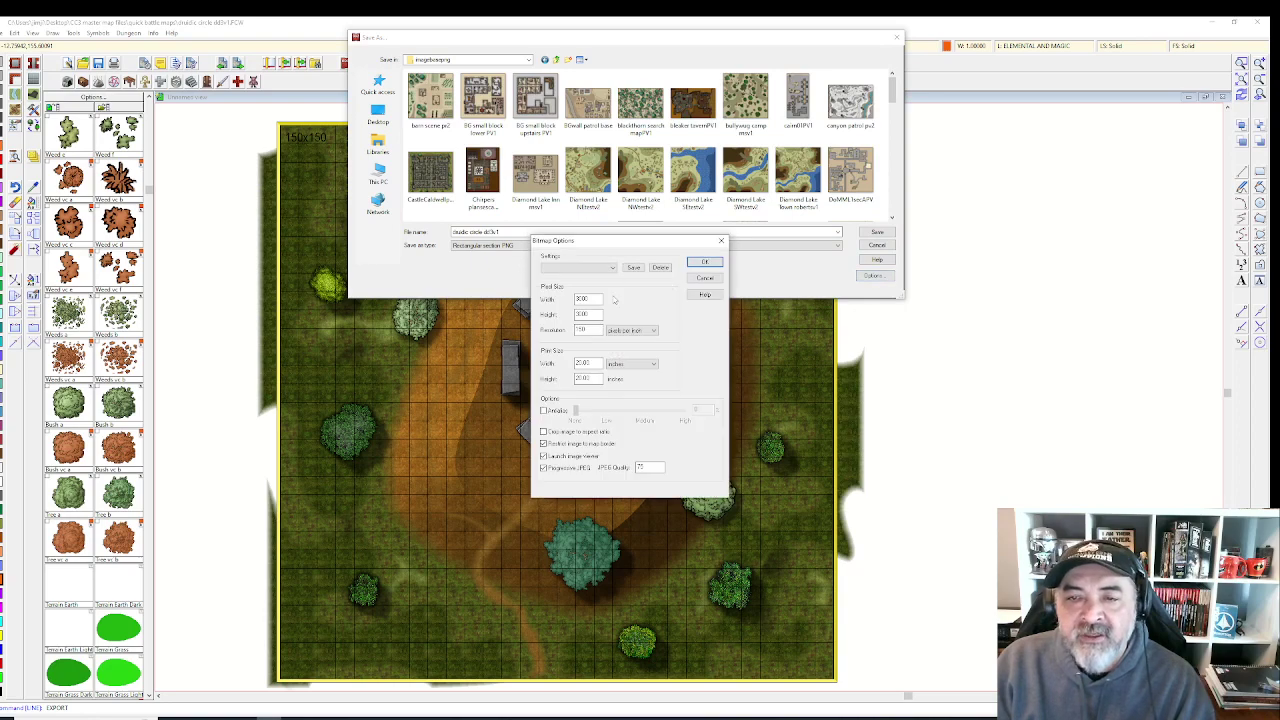
click(706, 262)
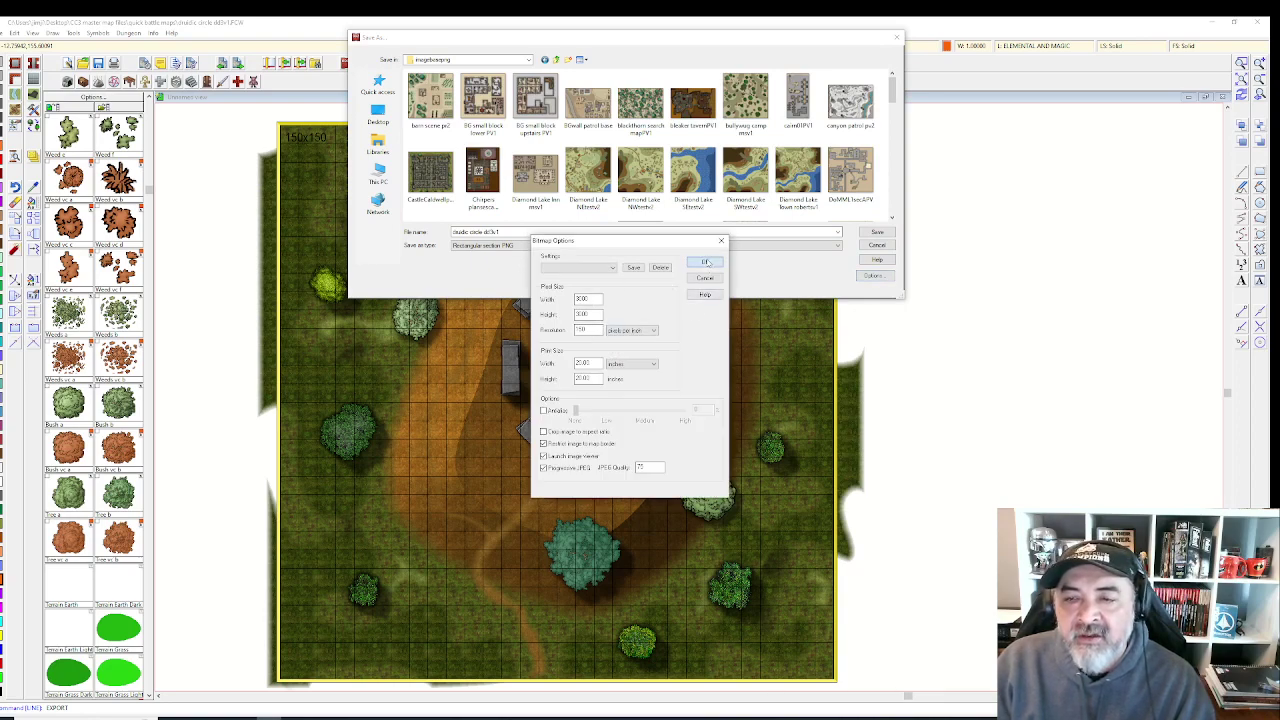
click(879, 233)
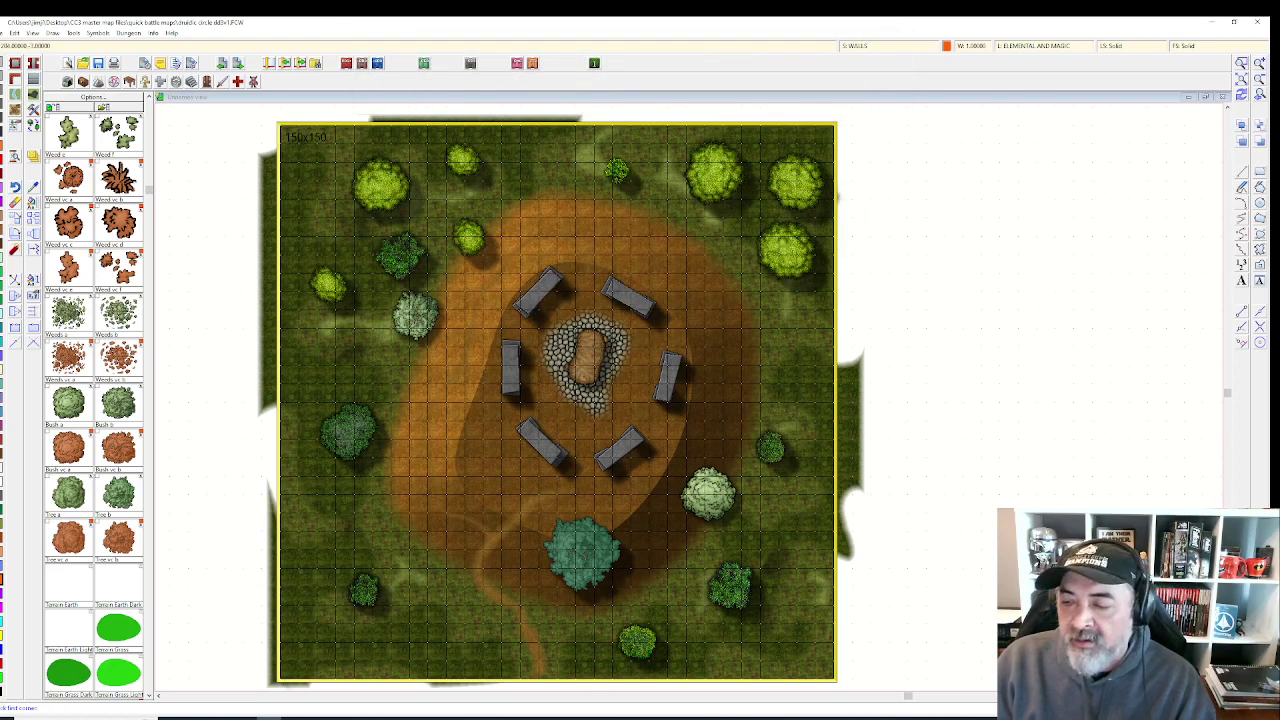
- Confirm the snap grid settings, mark the full map from corner to corner as the export area, and inspect the exported PNG
right_click(1100, 708)
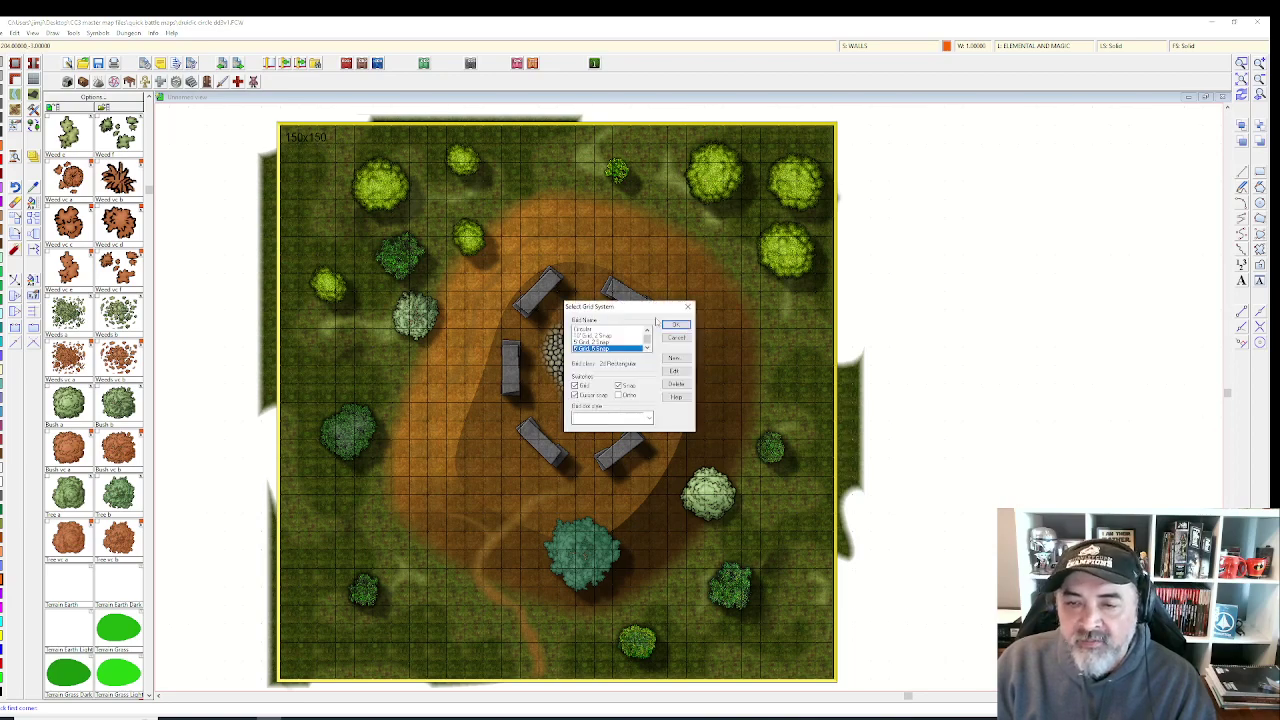
click(675, 324)
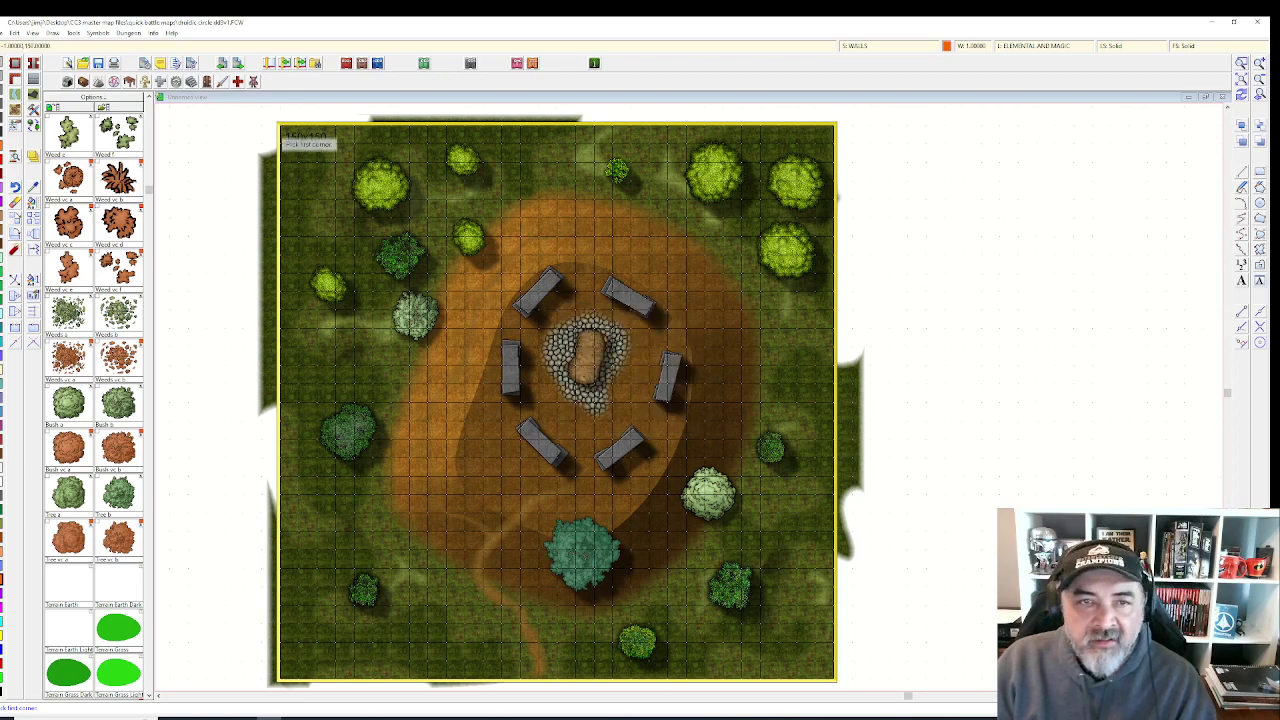
click(281, 127)
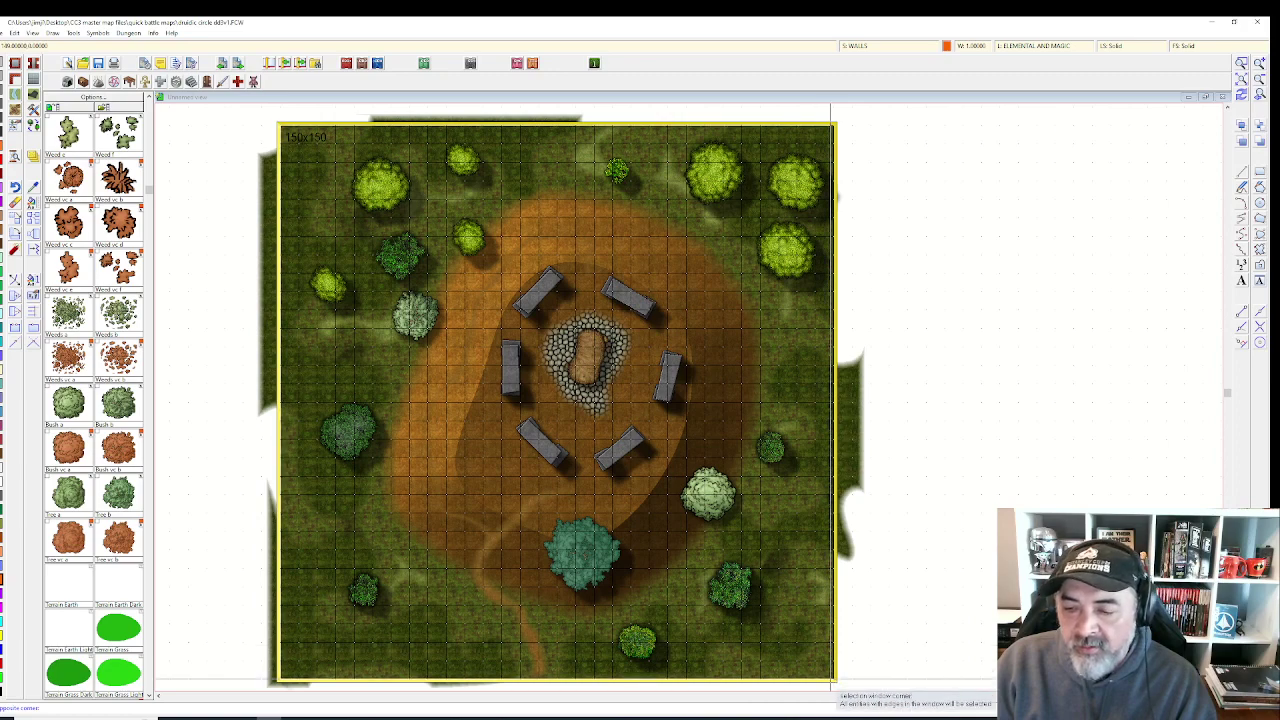
click(836, 681)
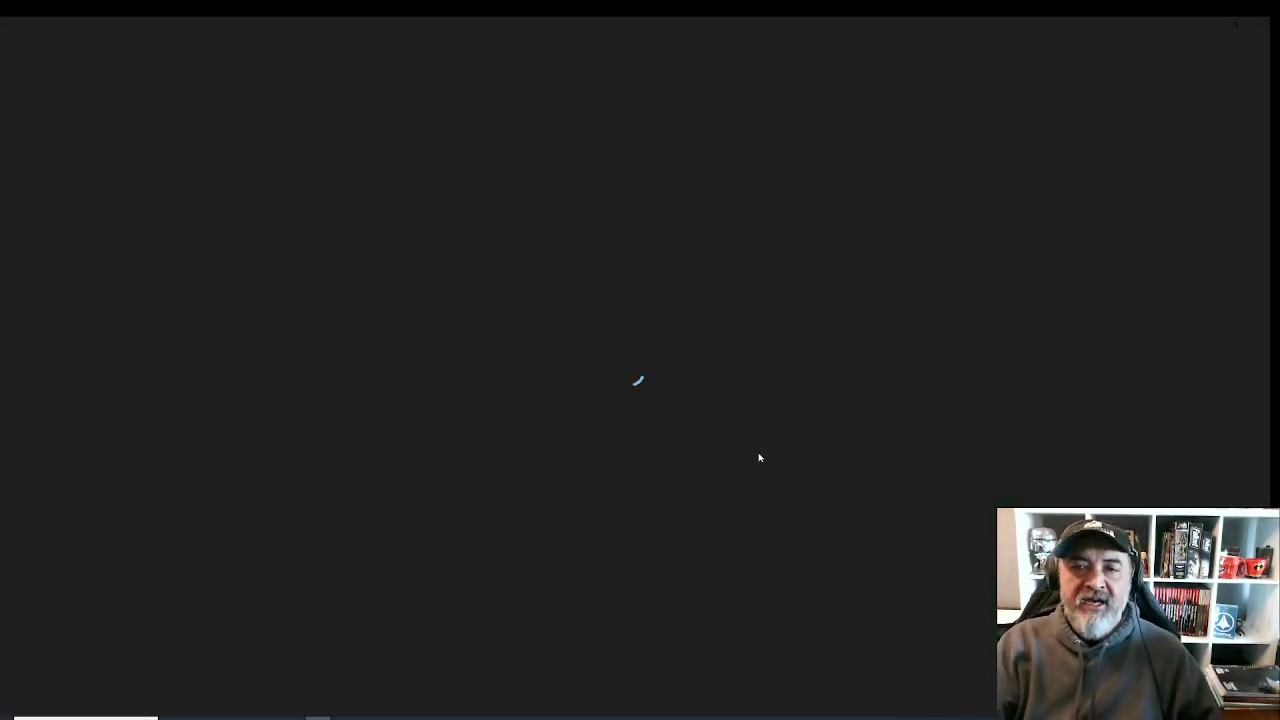
scroll(694, 343, up, 3)
scroll(760, 382, down, 4)
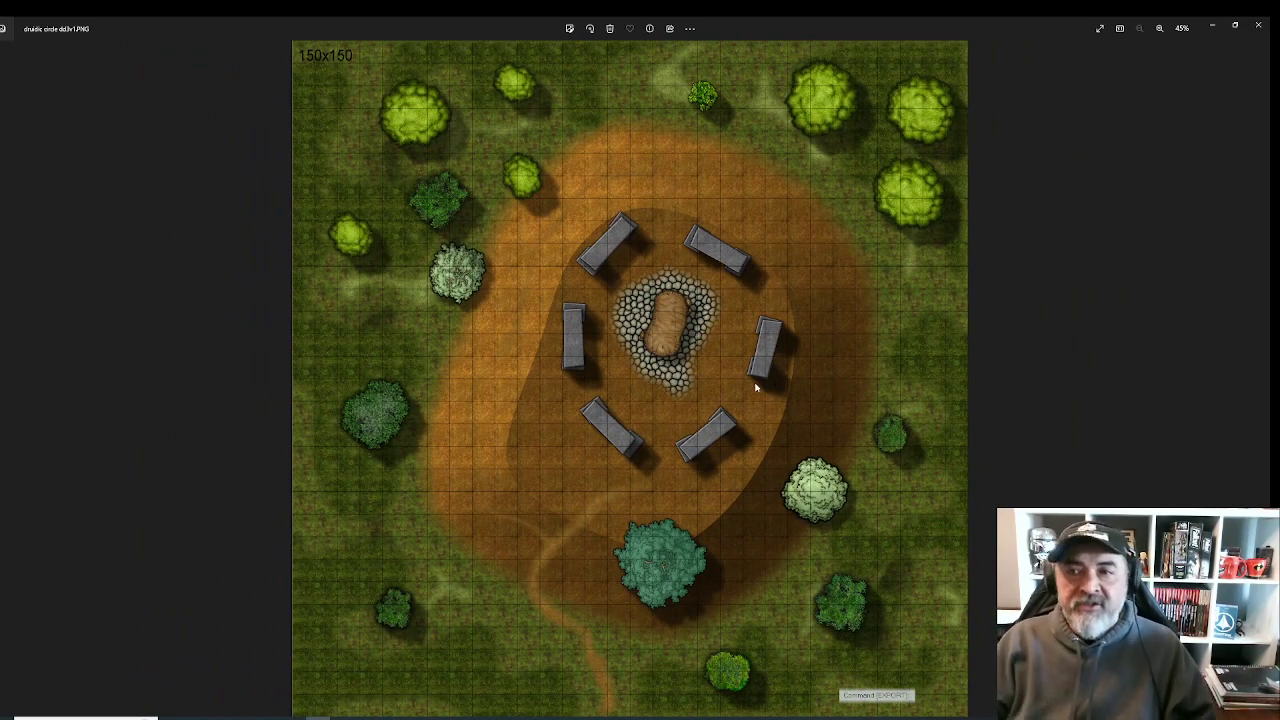
- Close the exported image and deactivate the sheet effects for the battle map
click(1258, 27)
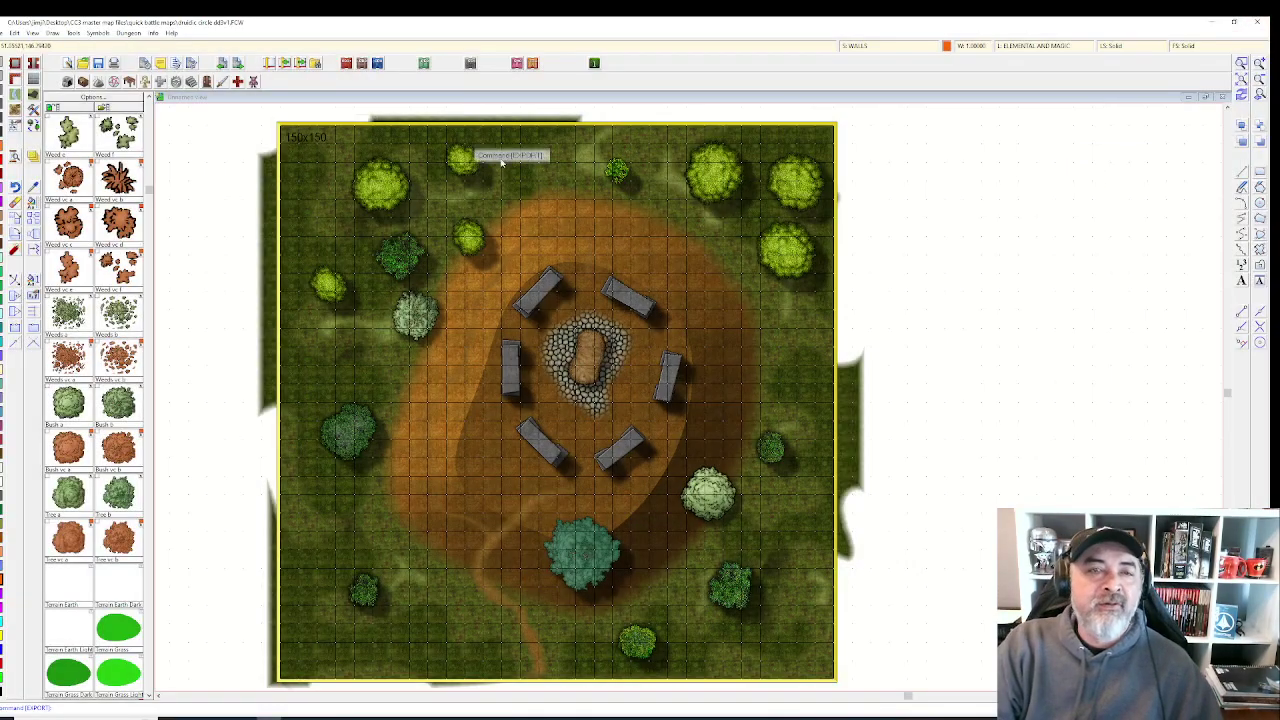
click(880, 45)
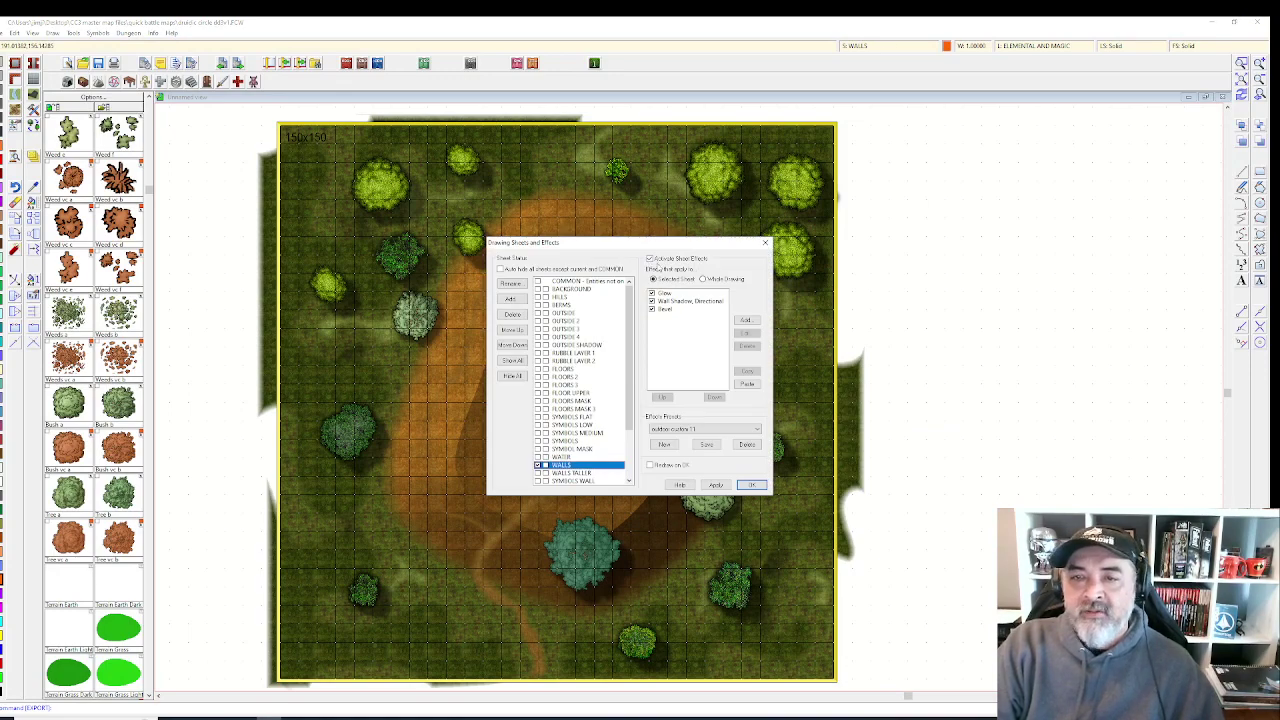
click(649, 258)
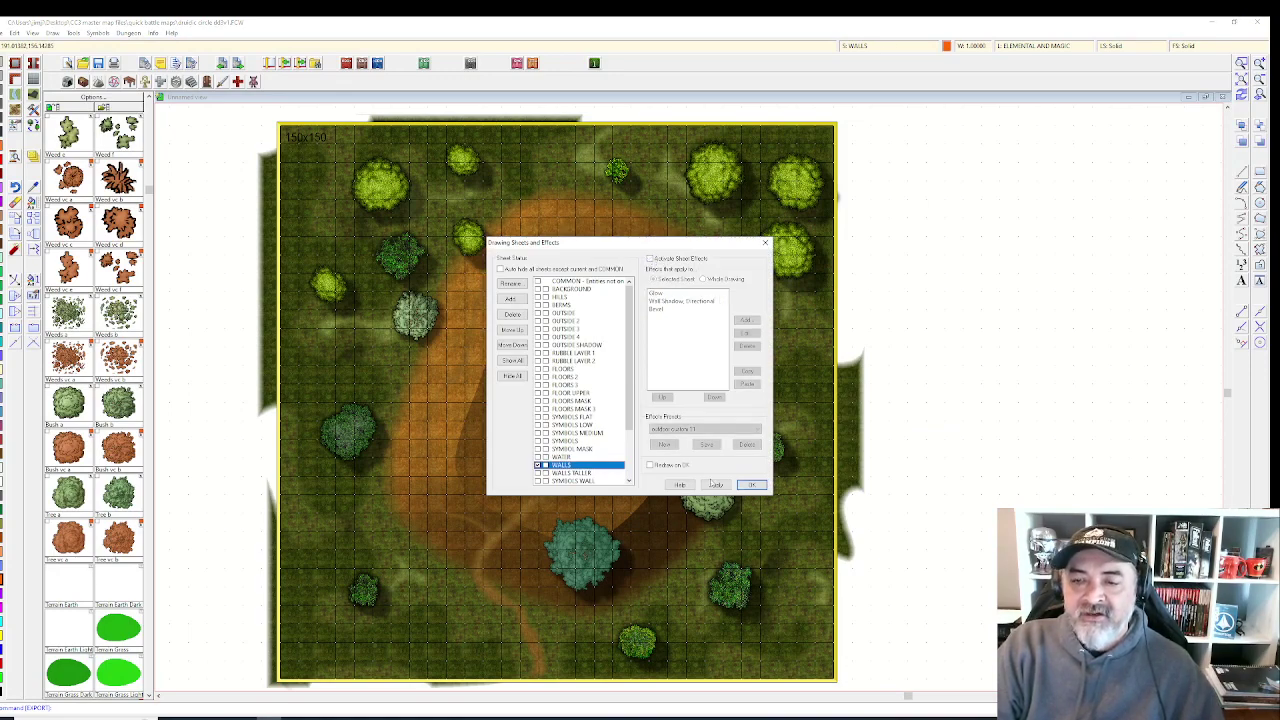
click(714, 484)
click(750, 484)
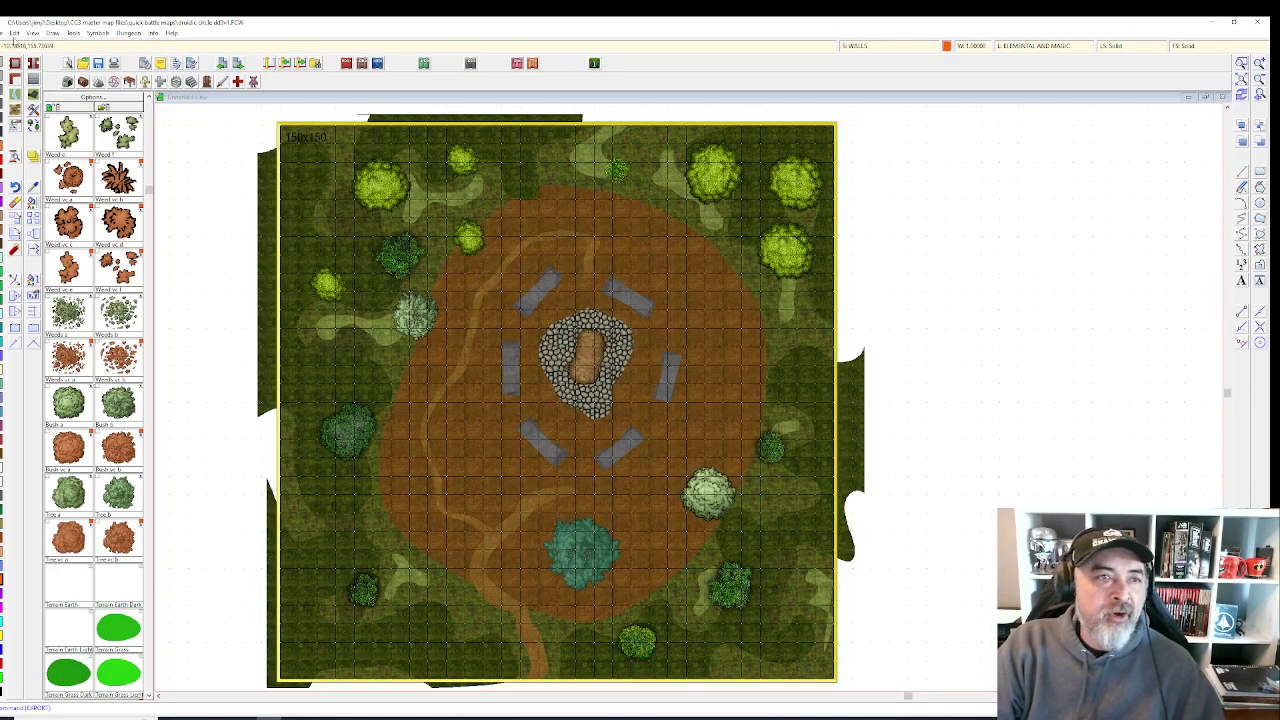
- Start opening a drawing file and browse to the multiuse prepped maps folder inside CC3 master map files, with the newest folders listed first
click(14, 34)
click(30, 62)
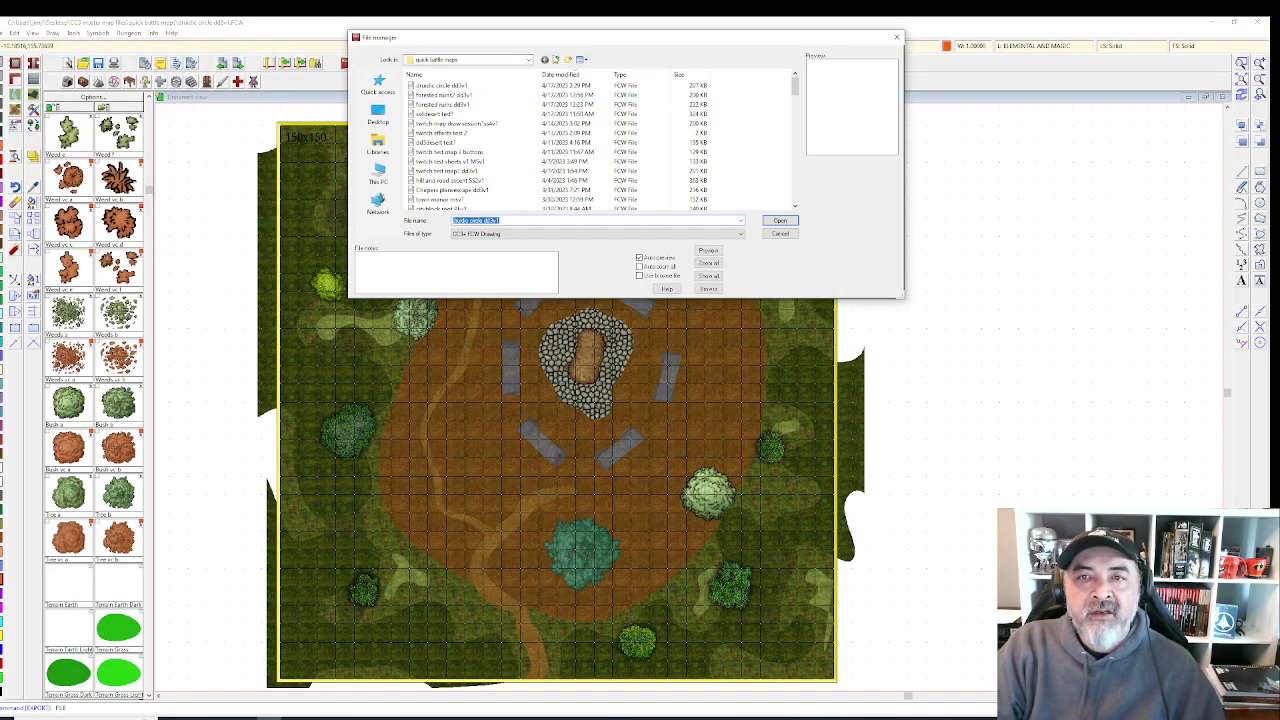
click(556, 60)
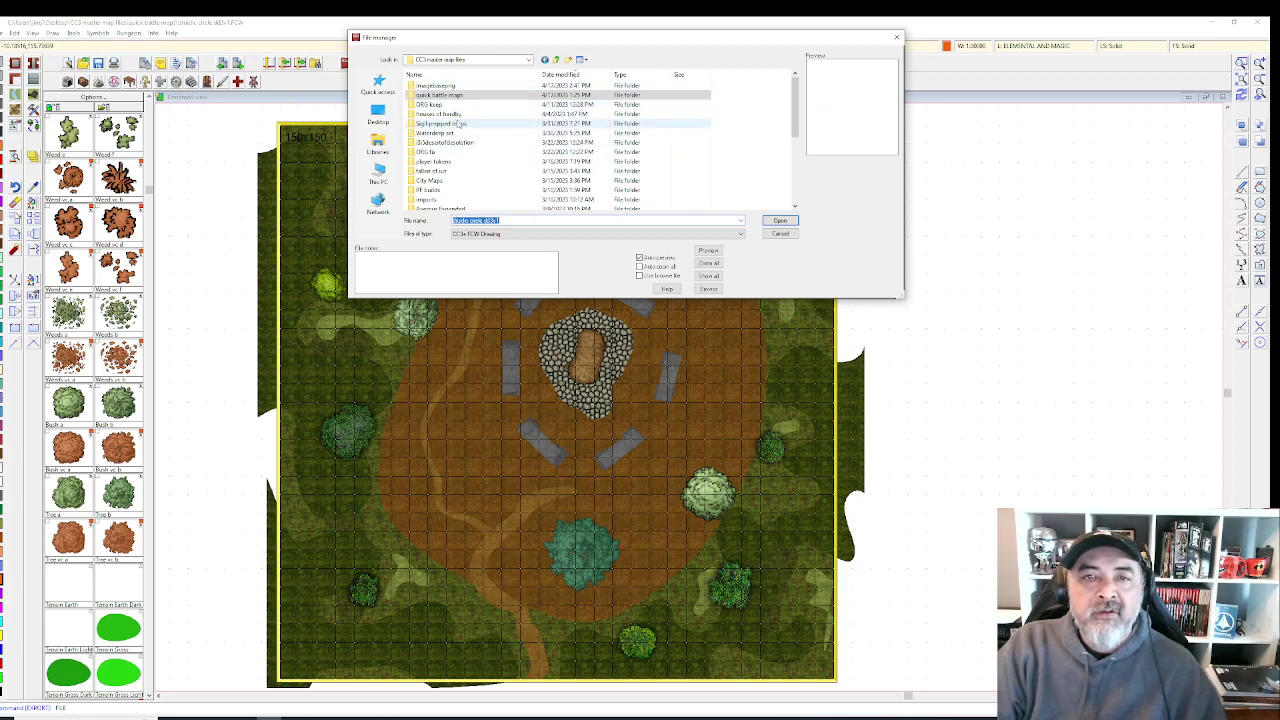
click(561, 75)
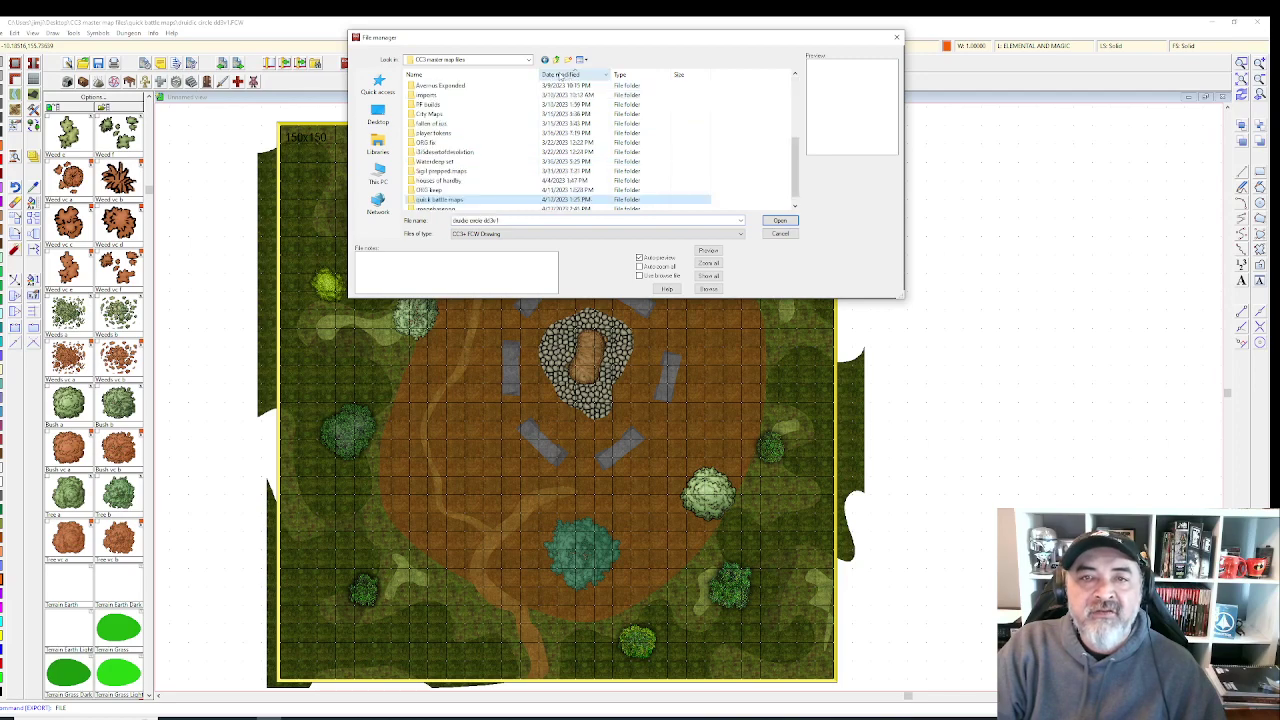
click(561, 75)
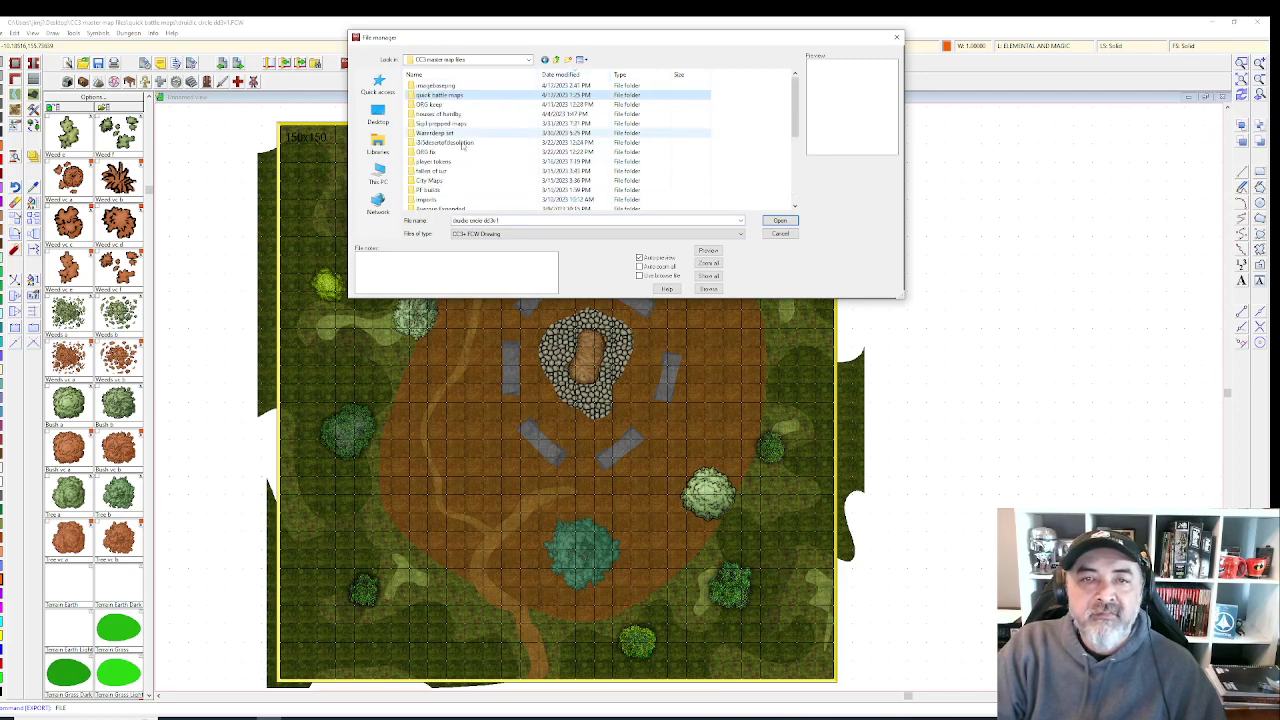
double_click(490, 139)
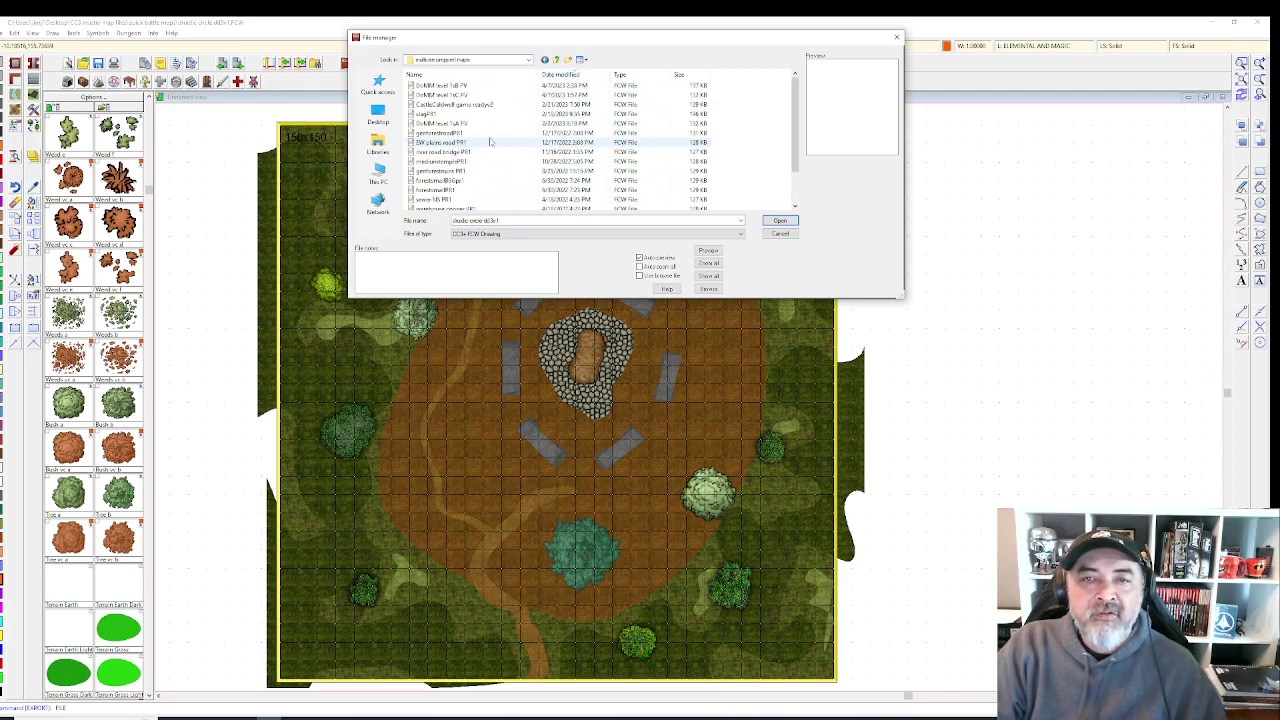
- Create a drawing file named druid circle PR1 in this folder and save the changes to the current battle map
click(527, 219)
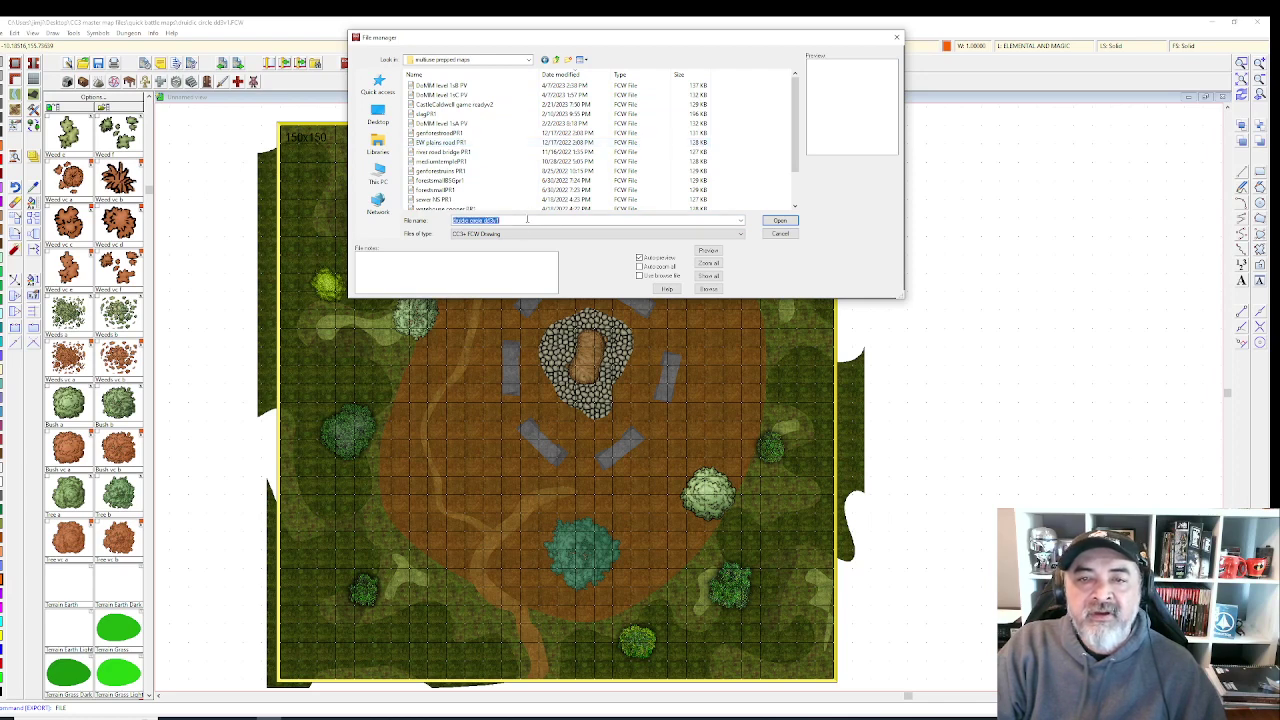
text(druid c)
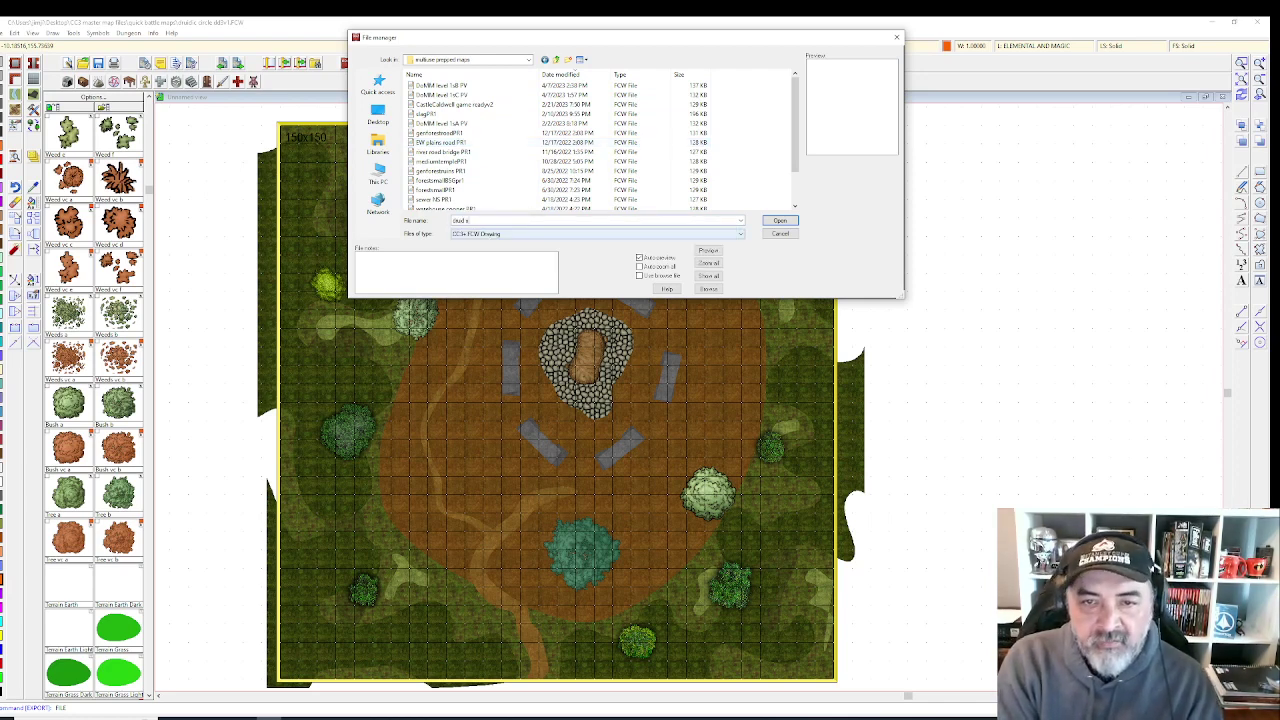
text(ircle PR1)
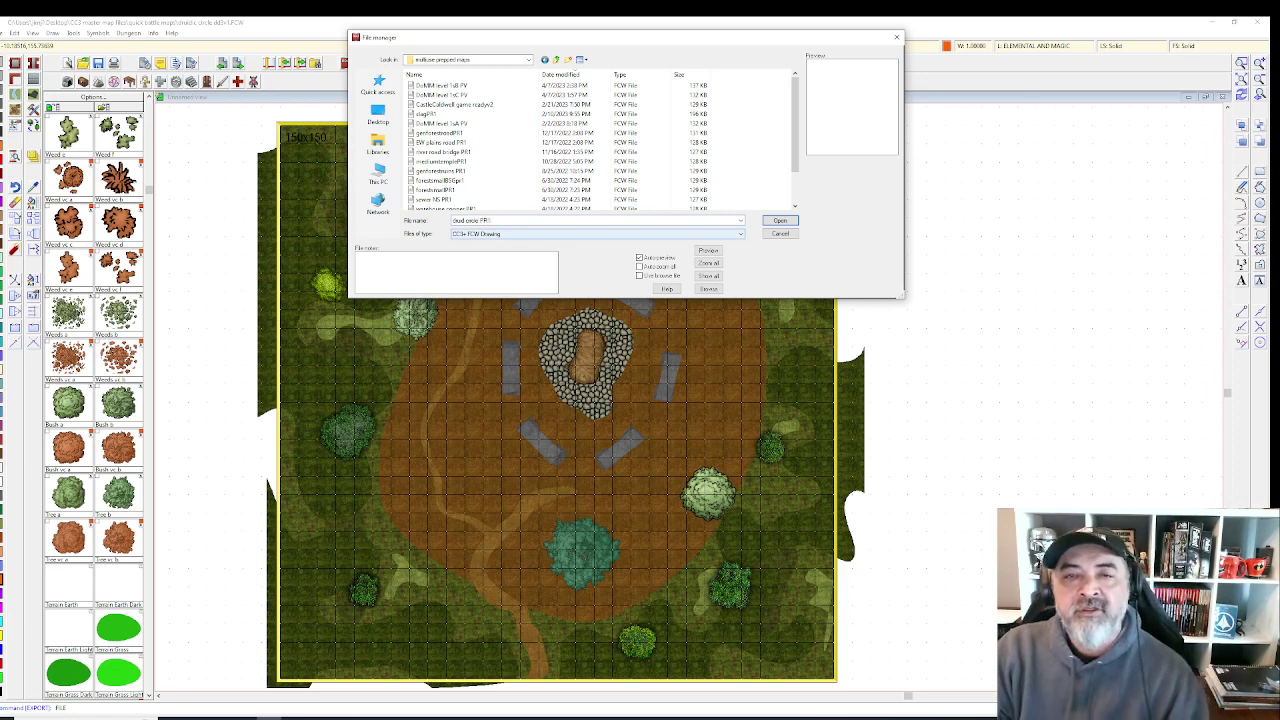
click(783, 221)
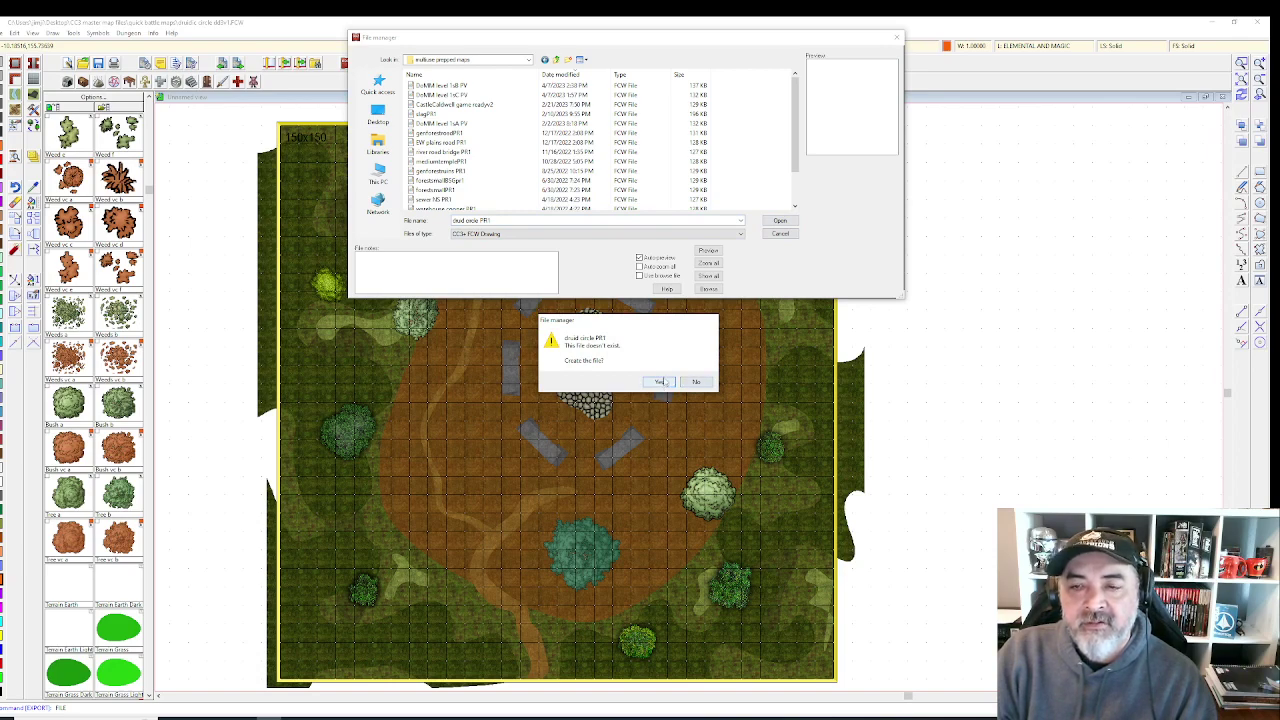
click(660, 382)
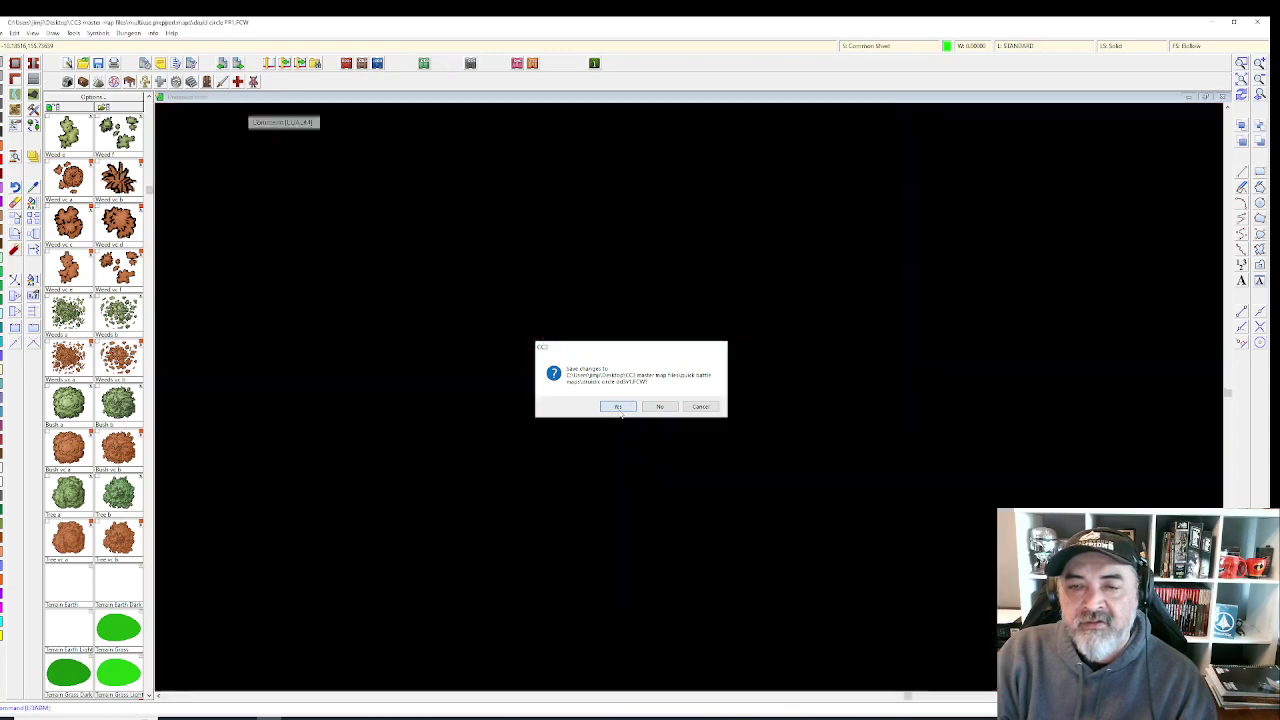
click(618, 407)
- Start a new Dungeons map with self-chosen settings and keep the preselected map style
click(14, 33)
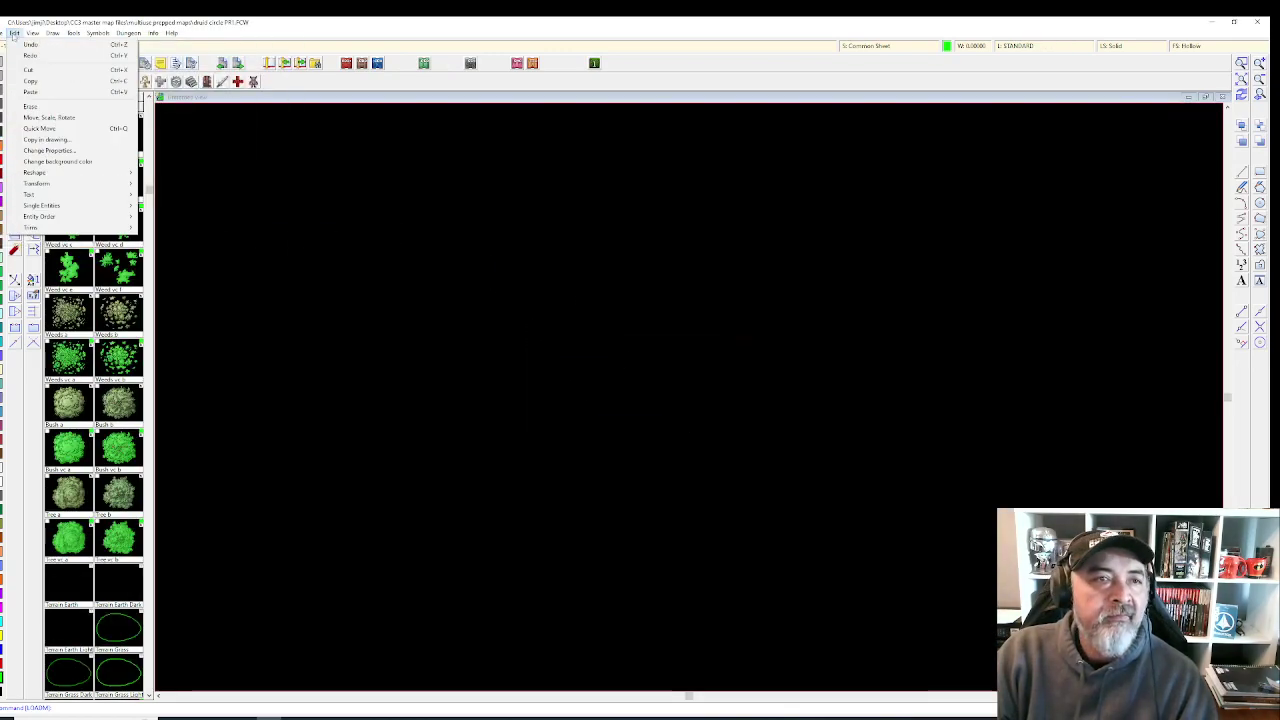
click(14, 33)
click(5, 33)
click(12, 44)
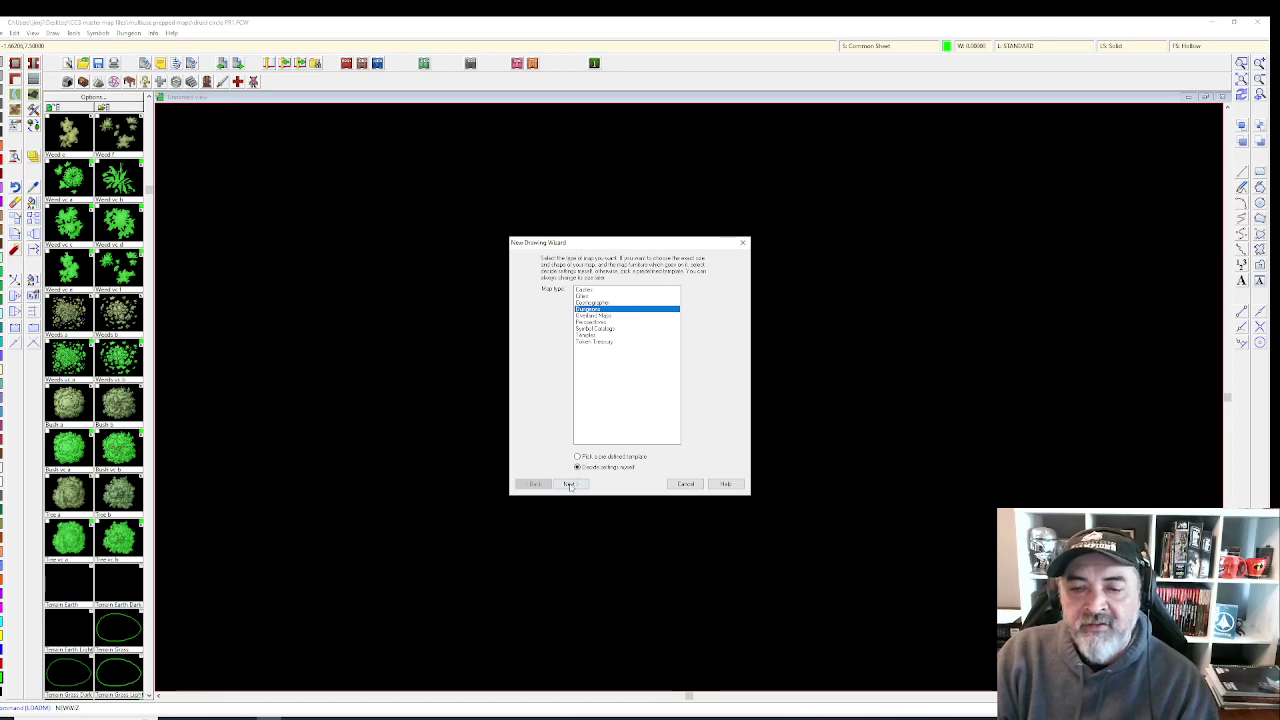
click(570, 485)
click(567, 483)
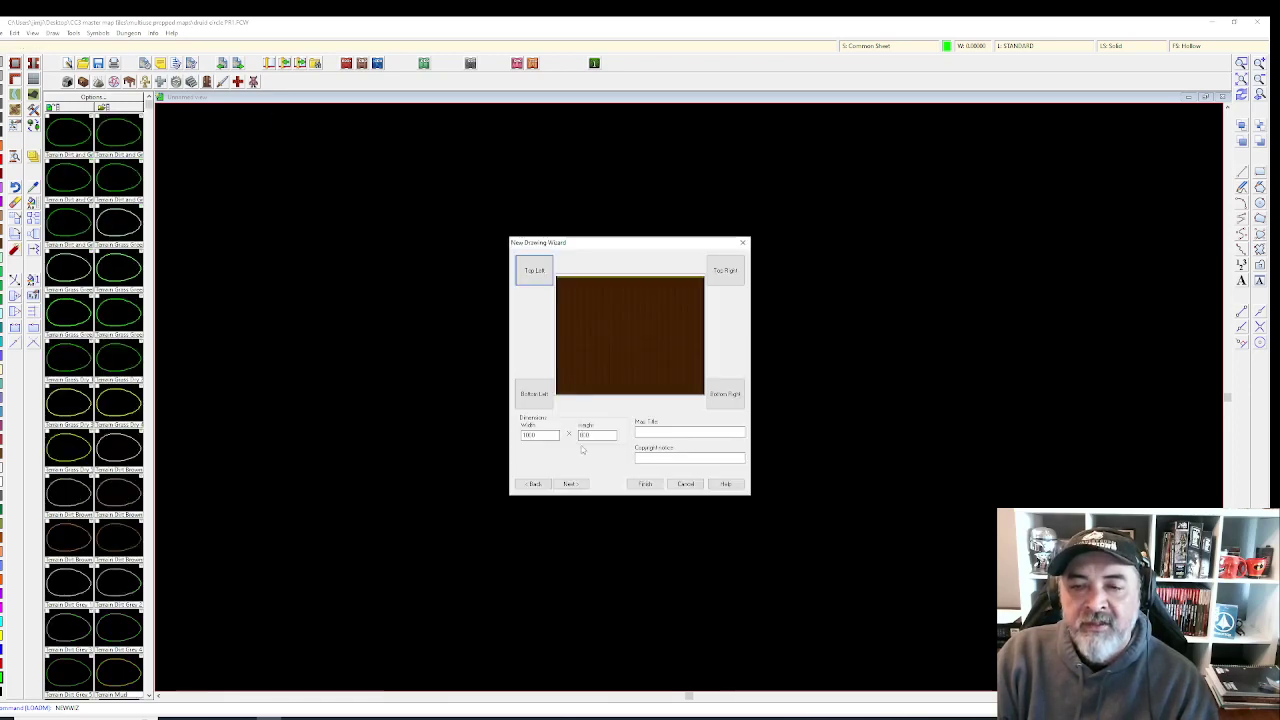
- Set the new map's dimensions to a width of 150 and a height of 150
double_click(547, 436)
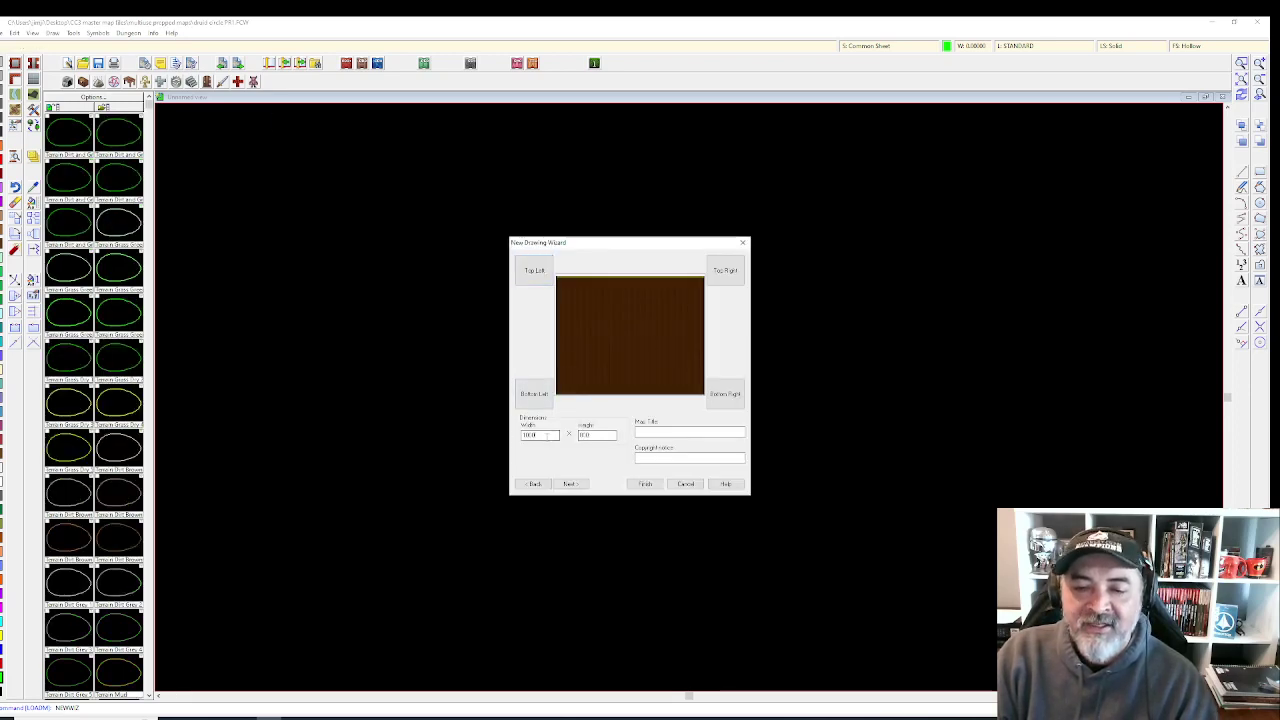
drag(547, 436, 489, 426)
text(150)
key(Tab)
text(15)
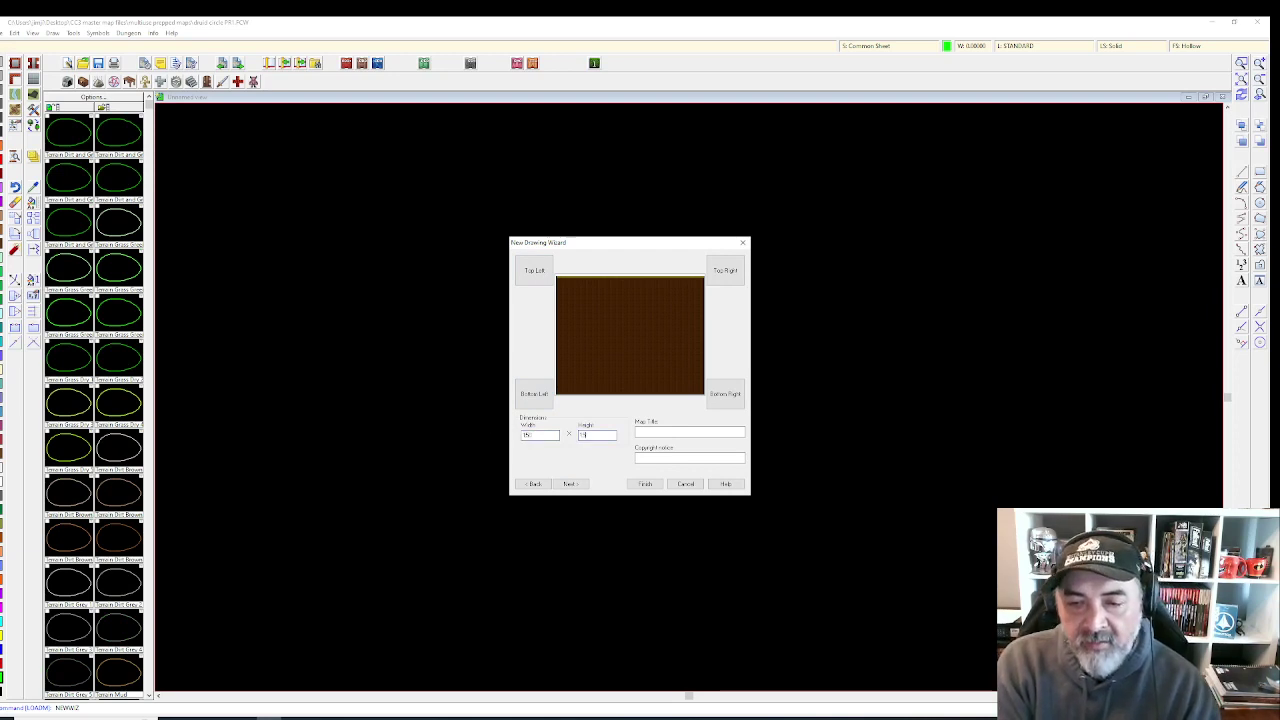
text(150)
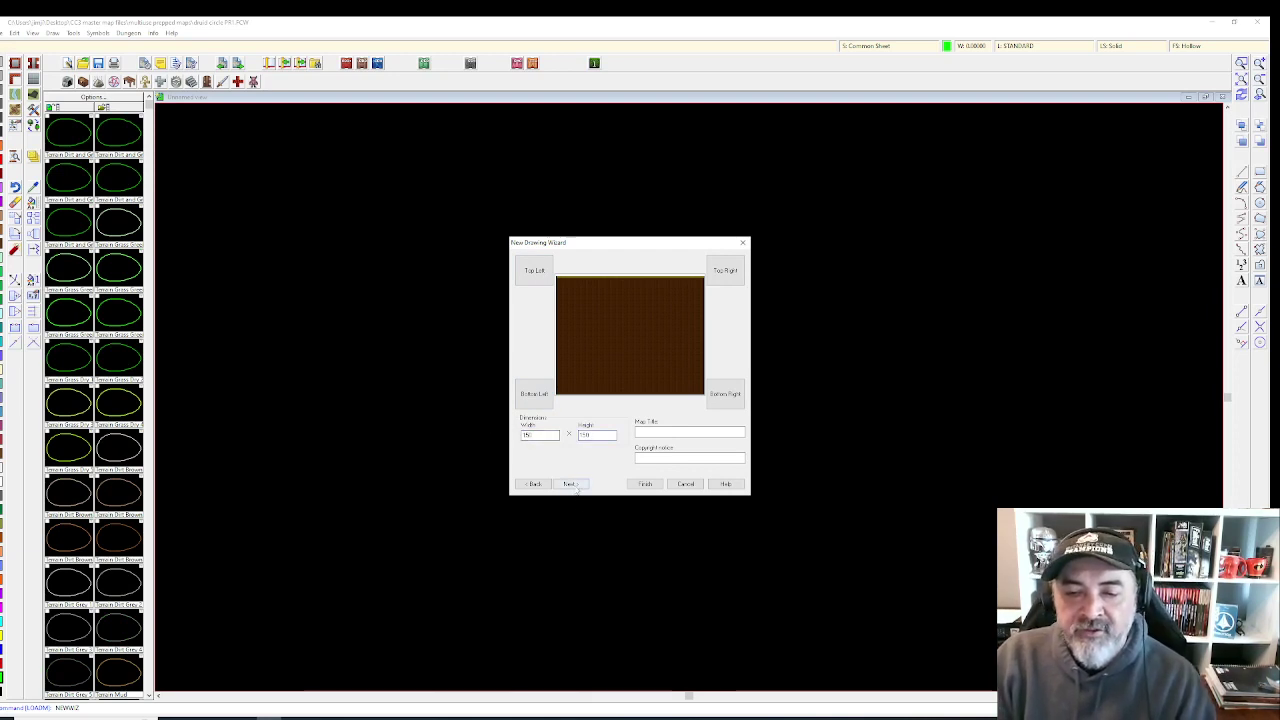
click(571, 484)
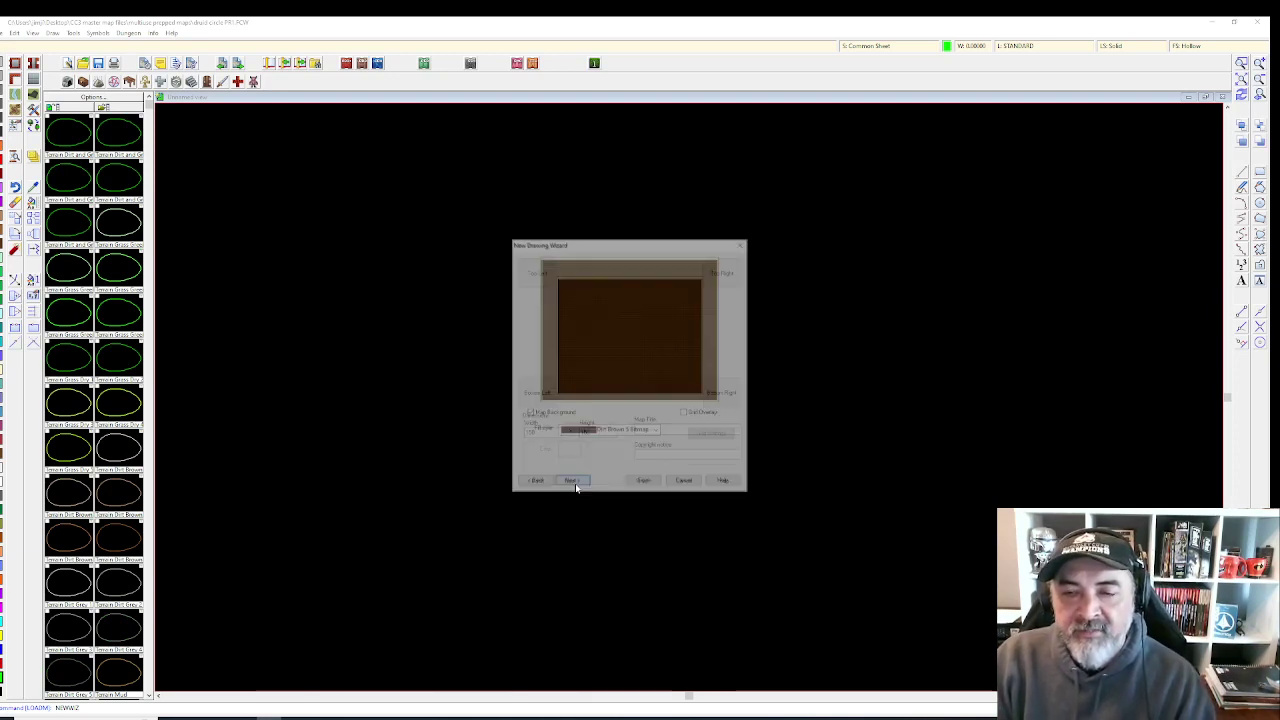
- Give the map background the solid 10 Bitmap fill style and finish the wizard without multiple levels
click(657, 431)
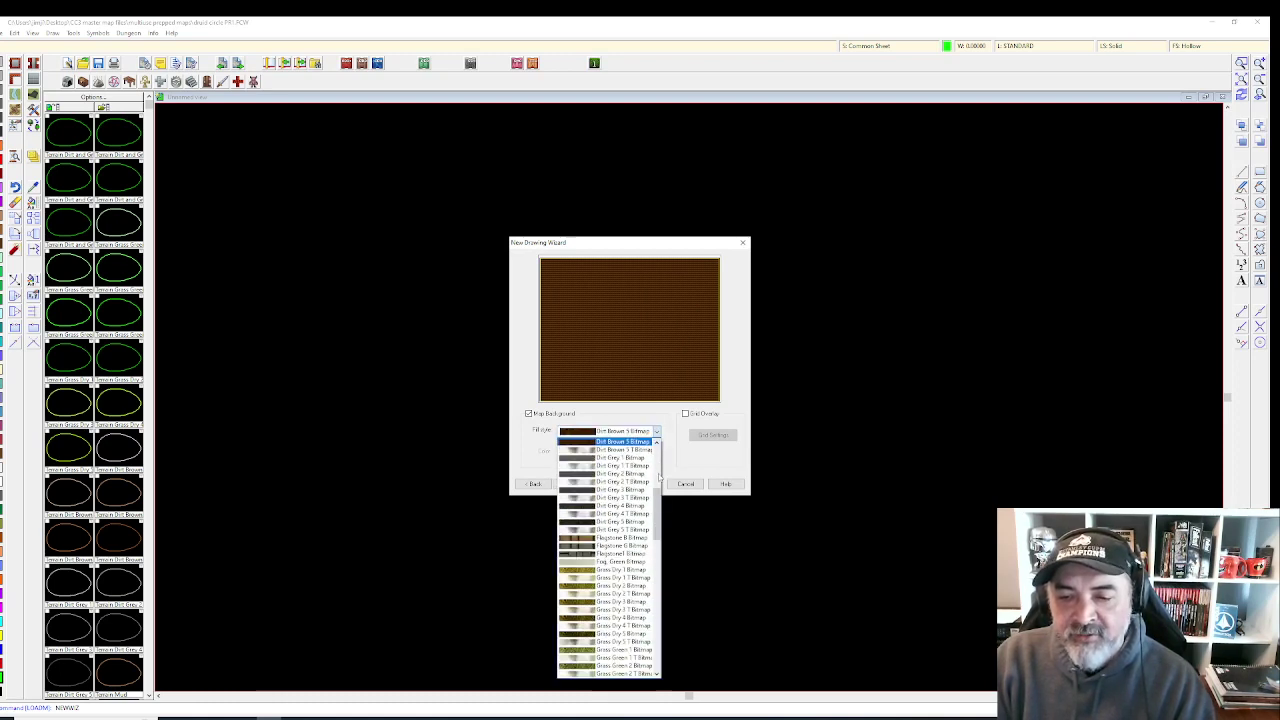
drag(660, 497, 660, 547)
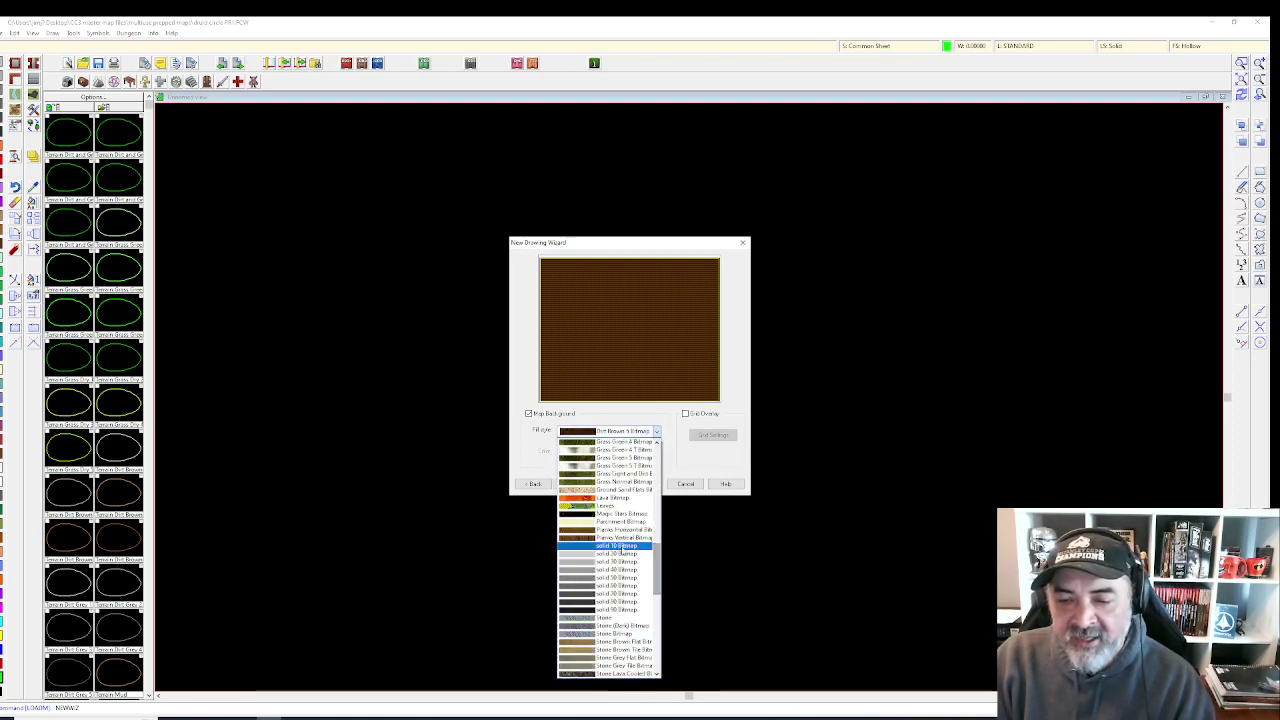
click(612, 546)
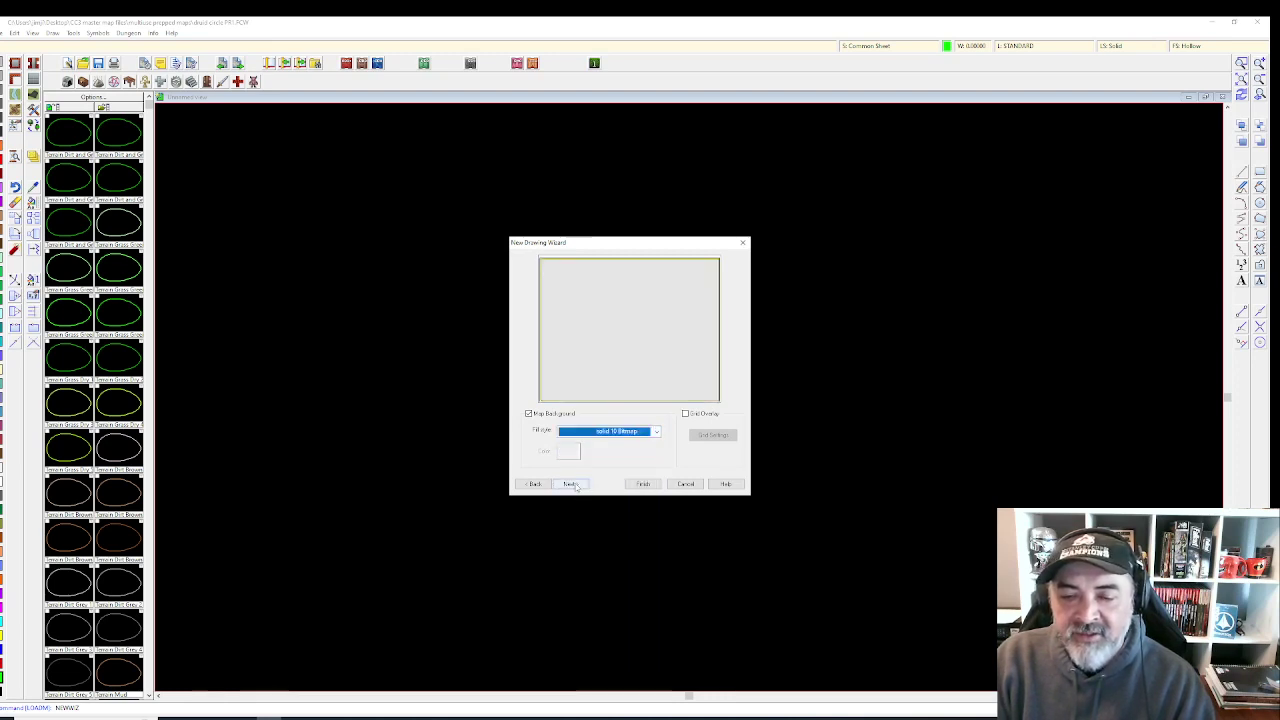
click(572, 484)
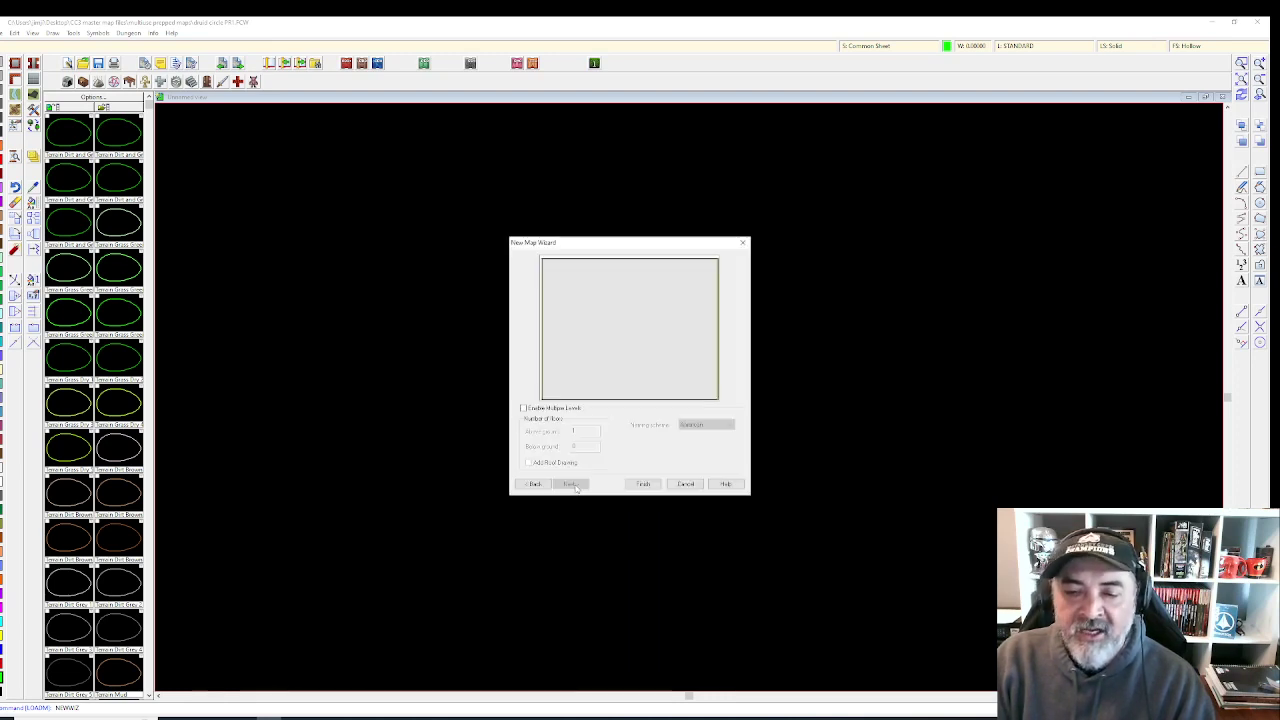
click(643, 484)
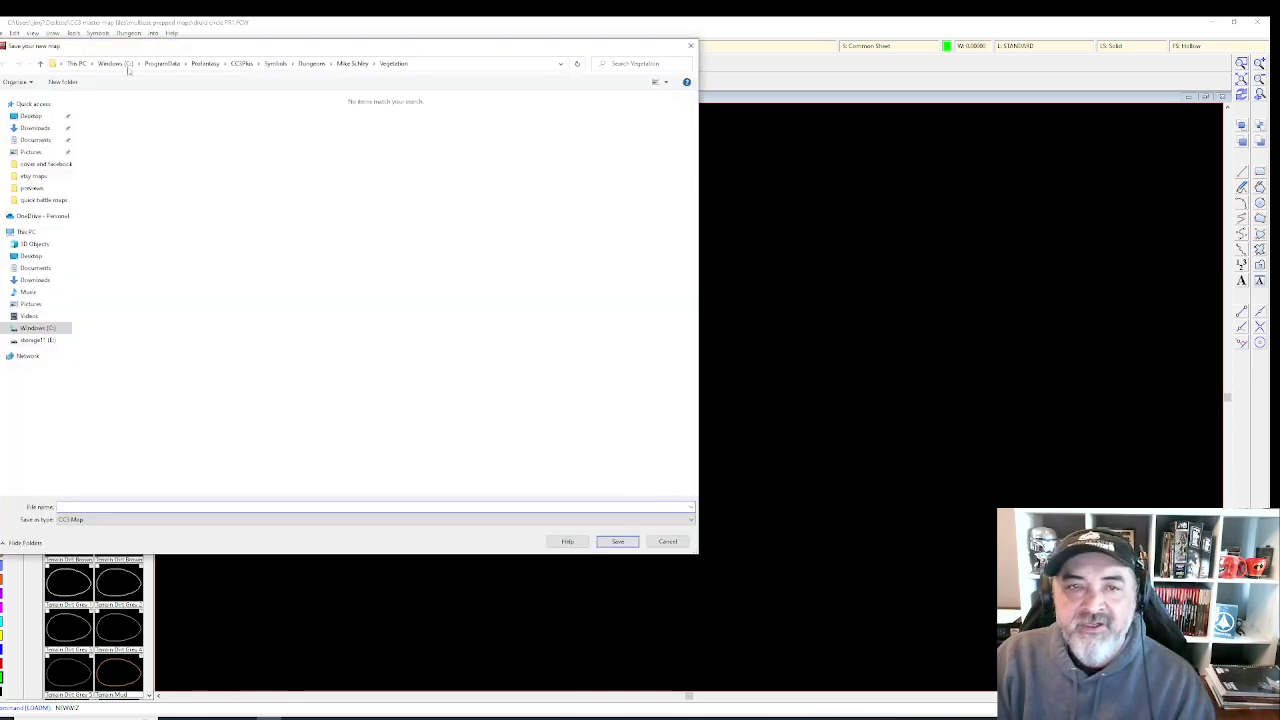
- Save the new map over druidic circle dd3v1 in the quick battle maps folder inside CC3 master map files on the Desktop
click(30, 116)
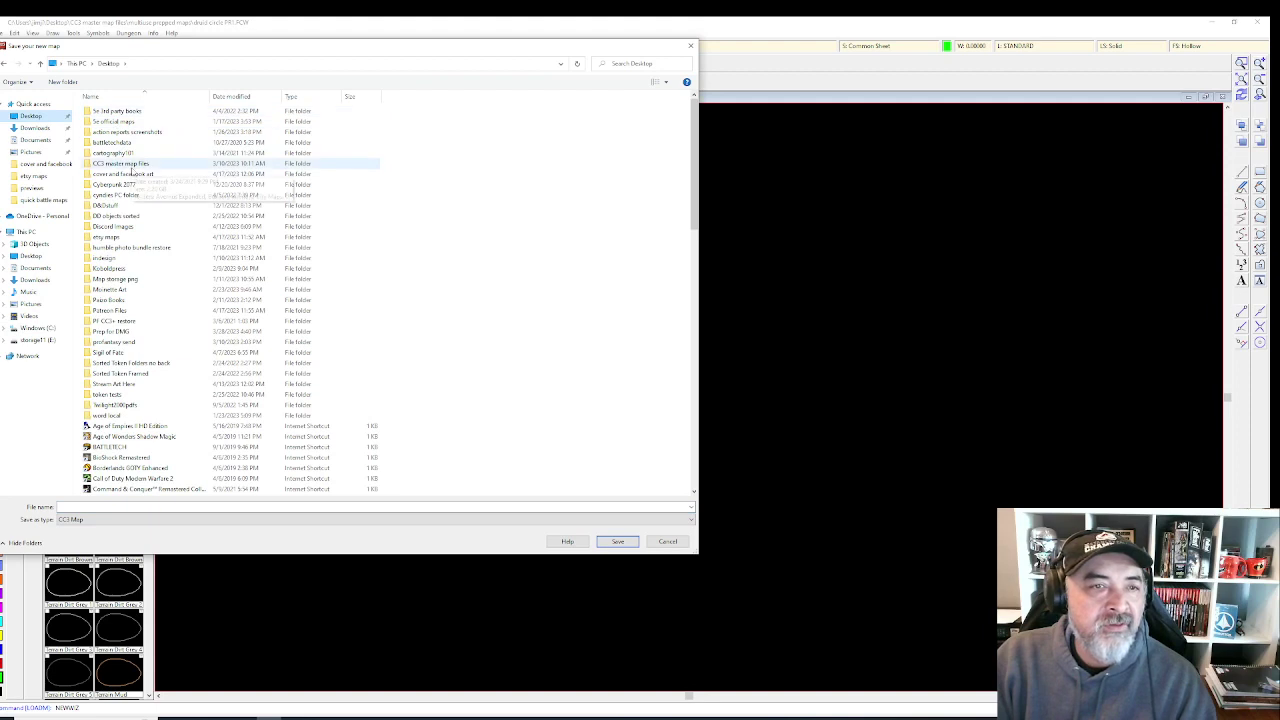
double_click(150, 164)
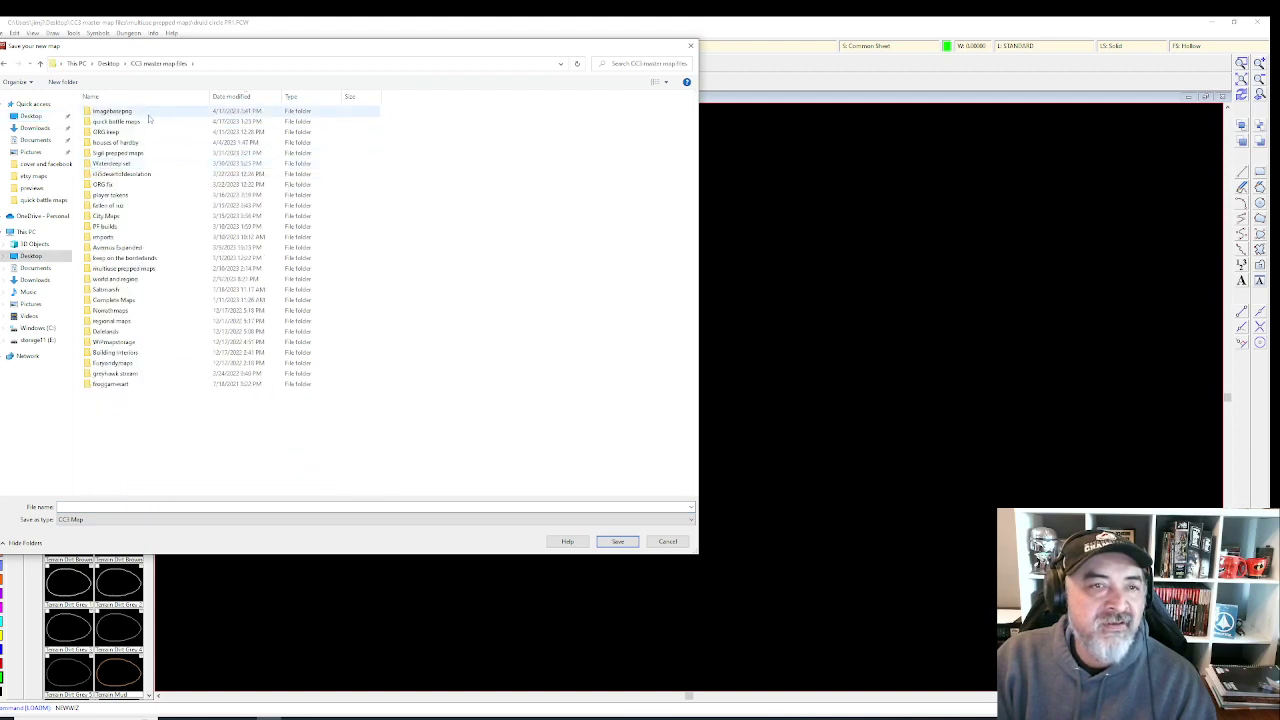
double_click(148, 121)
double_click(160, 111)
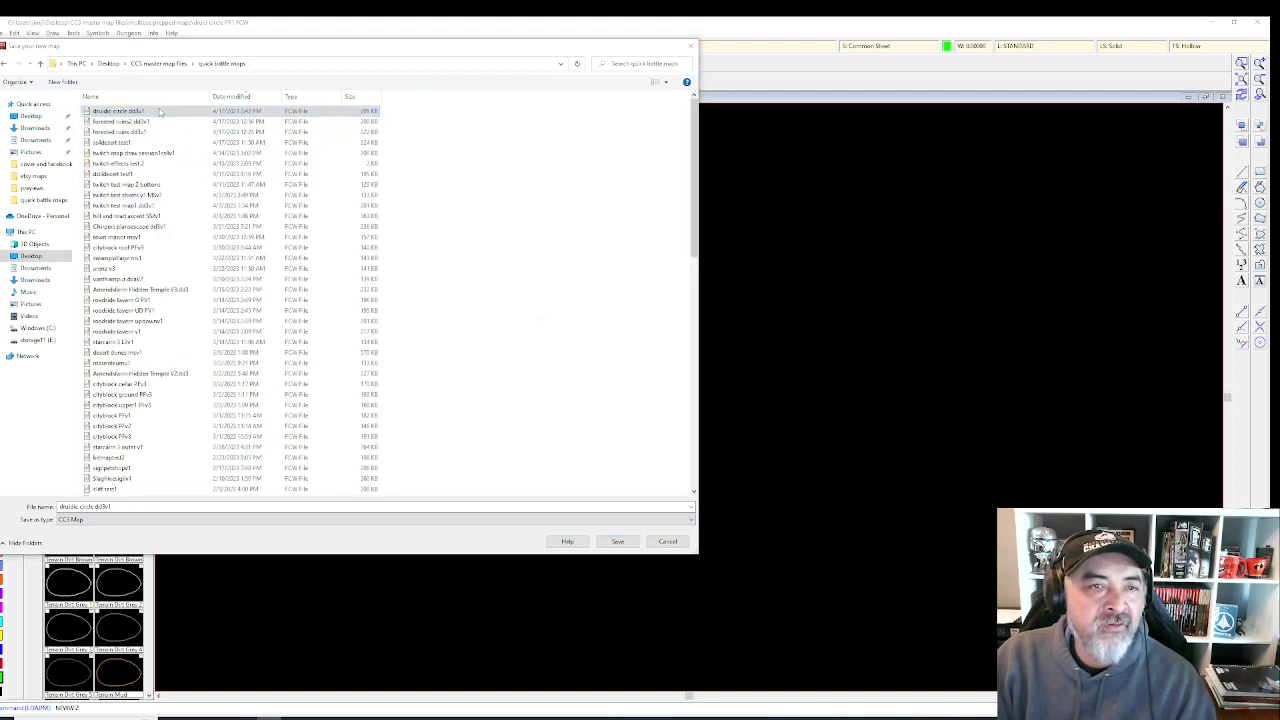
click(659, 375)
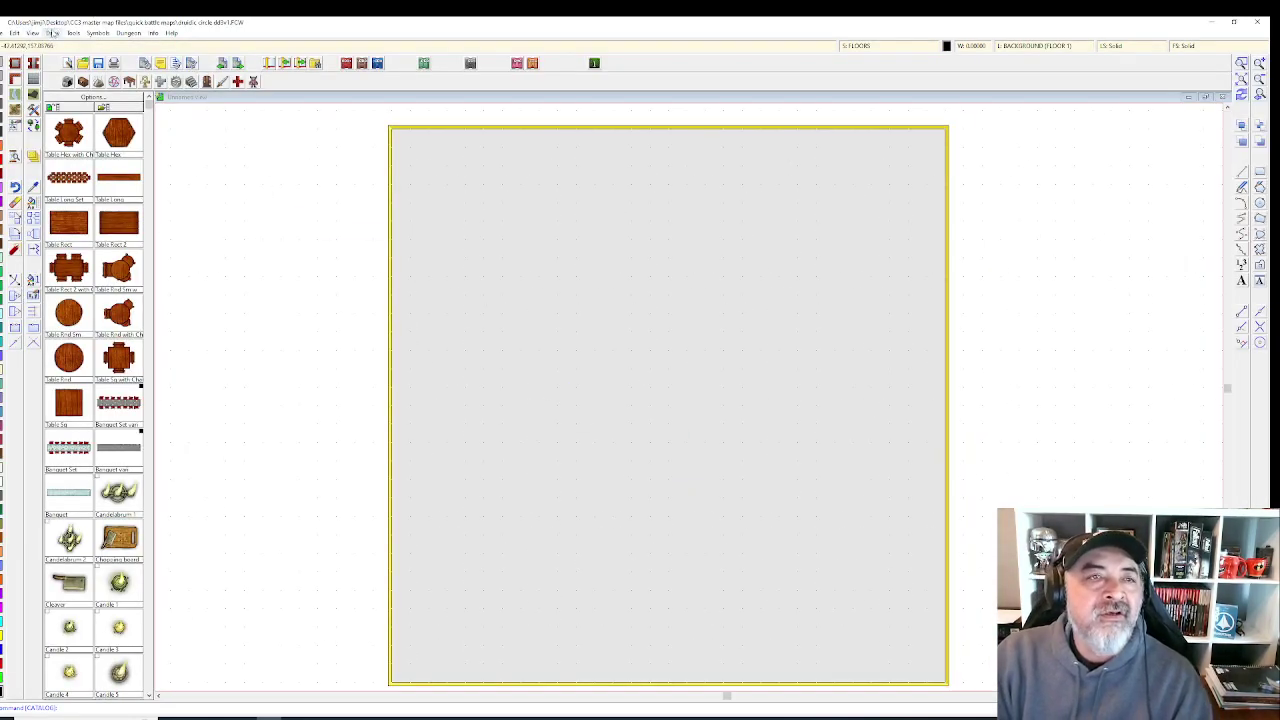
- Choose the druidic circle dd3v1 image from the PNG images folder as the insert file, using its absolute path
click(54, 33)
click(72, 80)
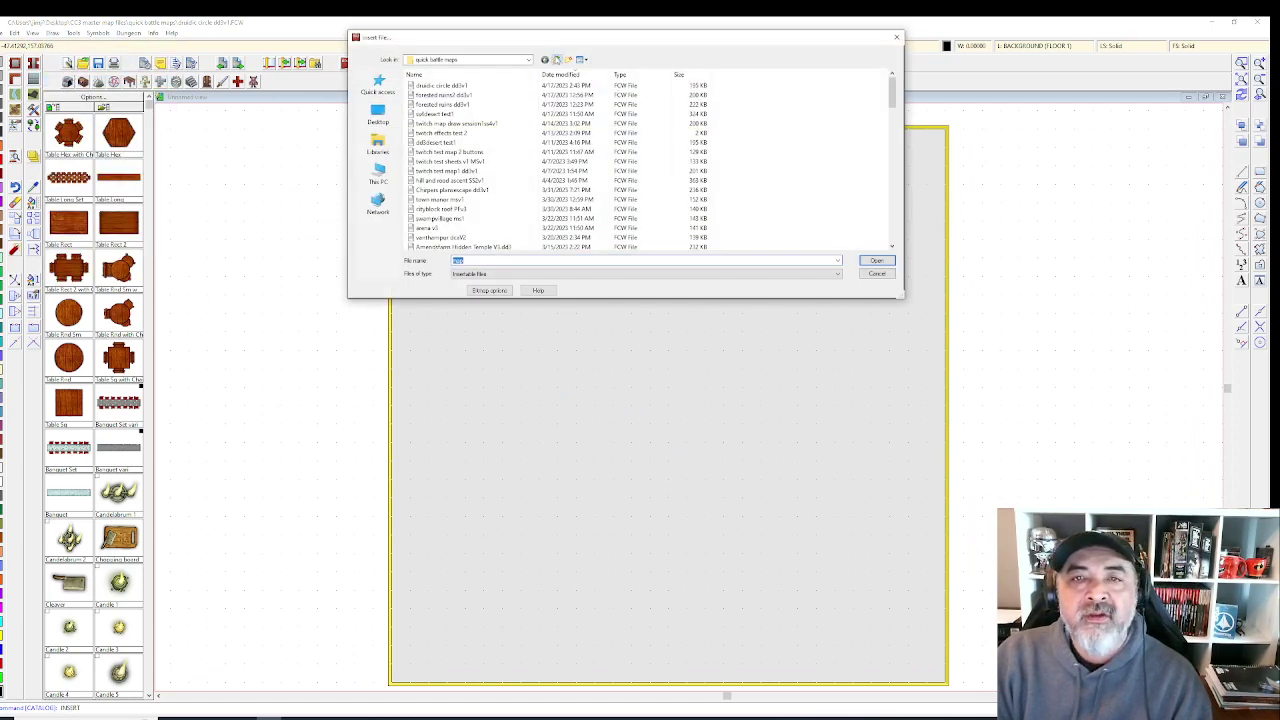
click(557, 59)
double_click(436, 85)
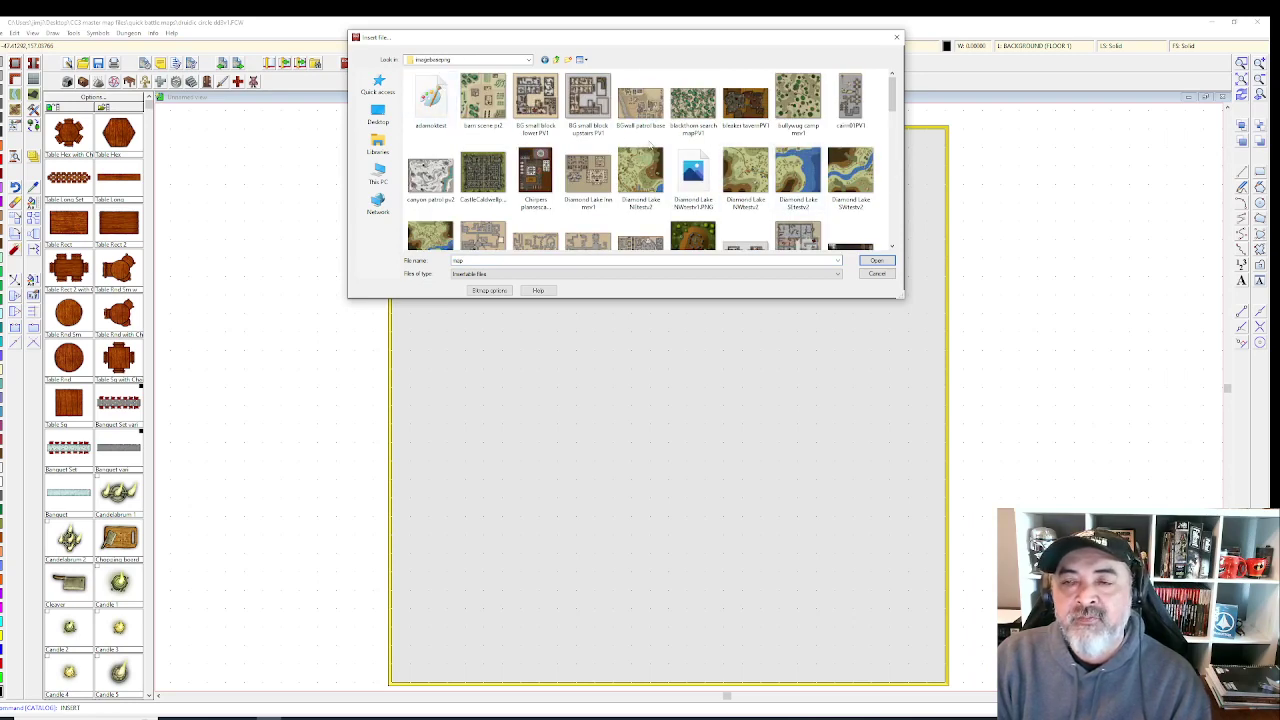
scroll(649, 143, down, 1)
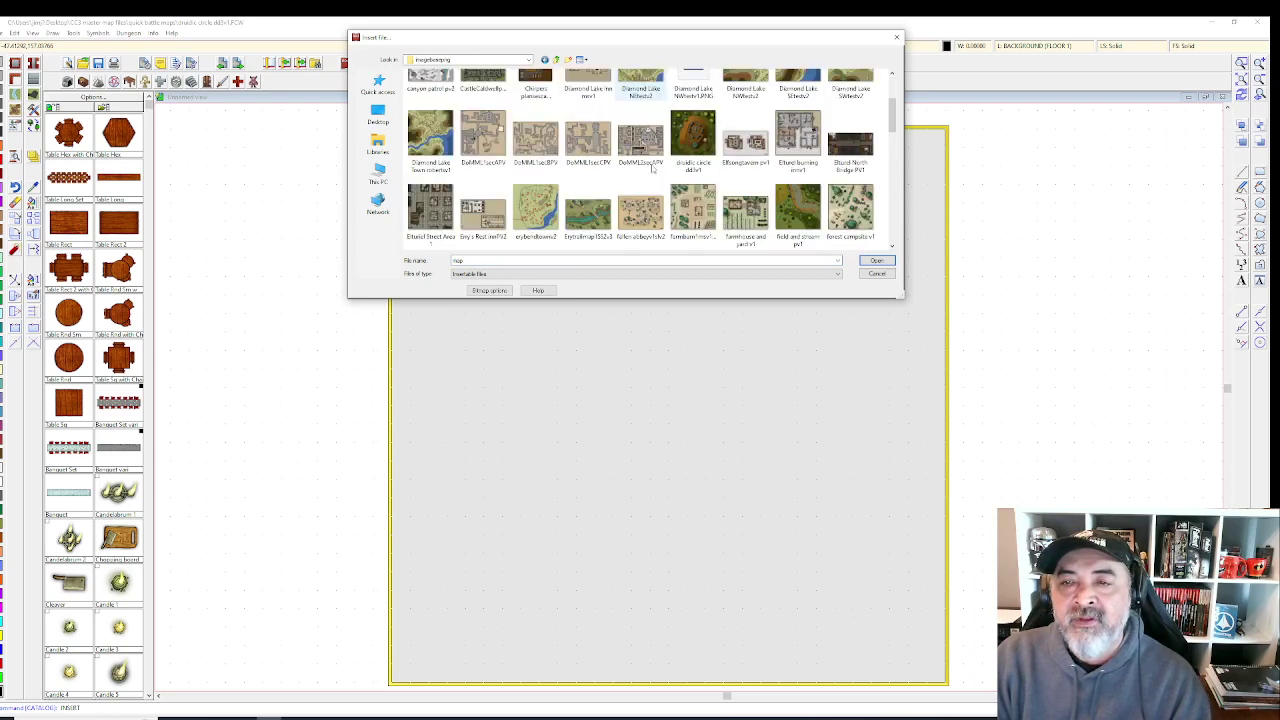
double_click(705, 147)
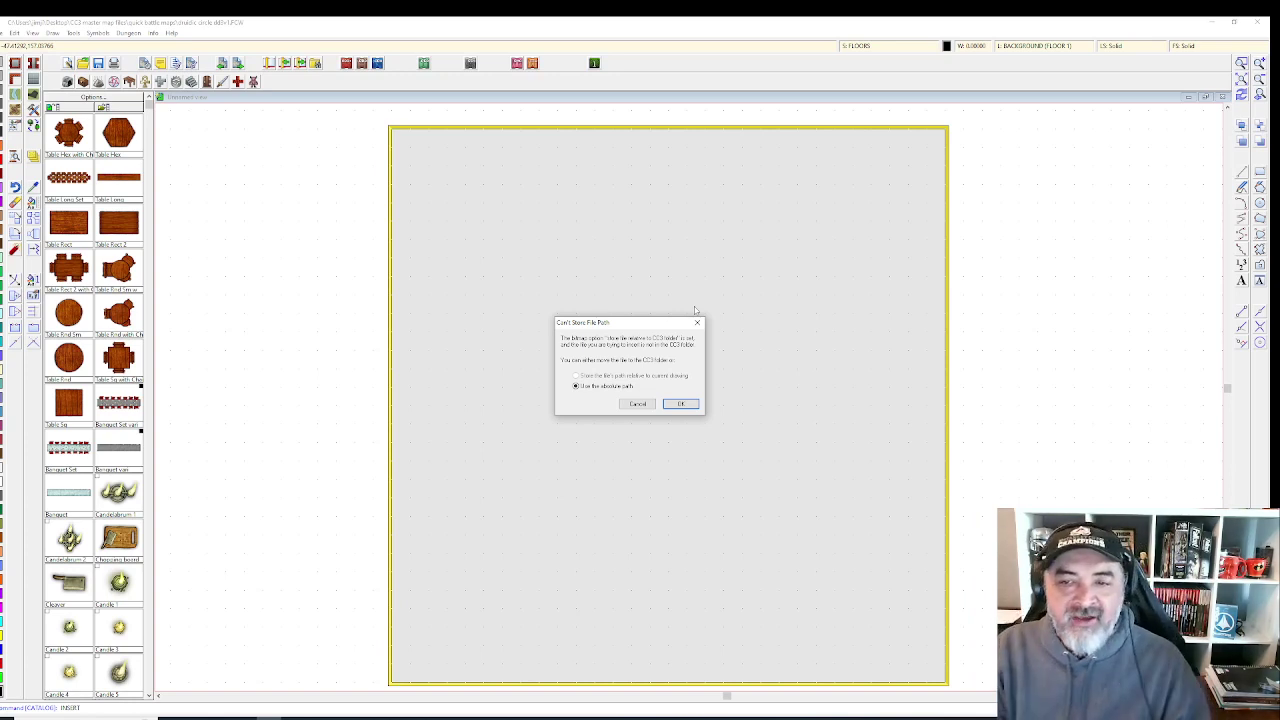
click(681, 404)
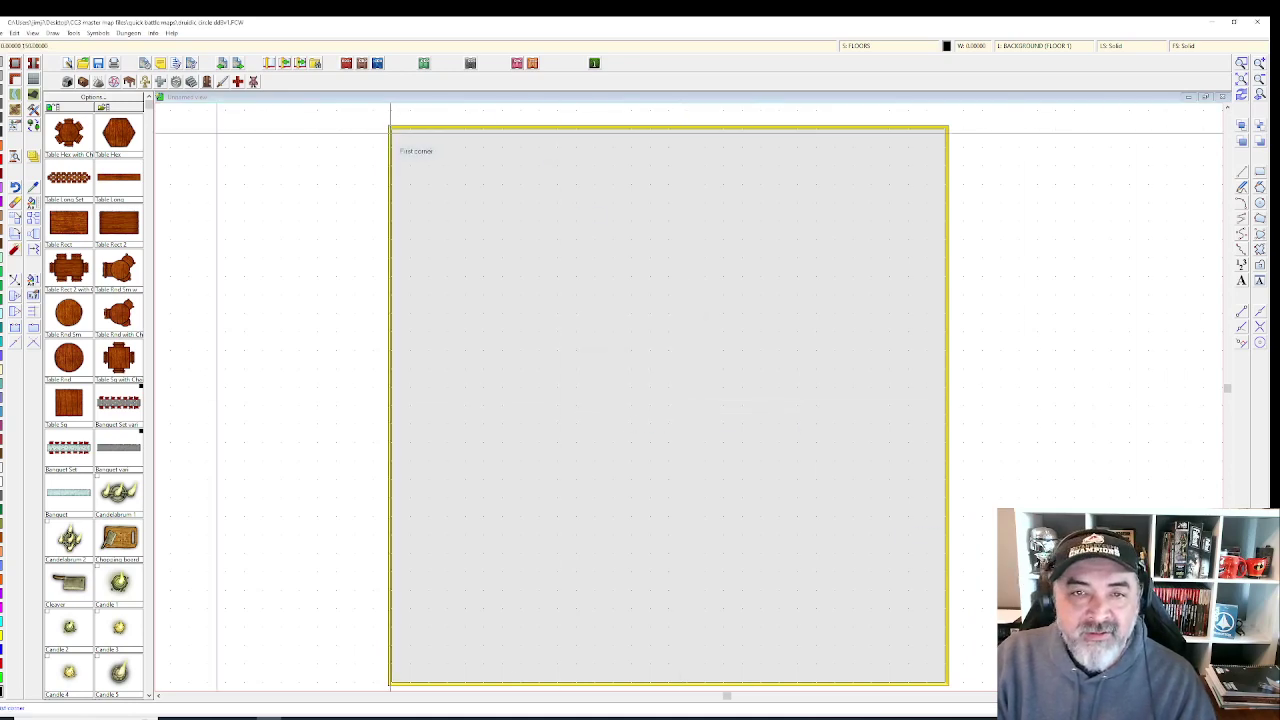
- Accept the grid system settings, try placing the image from the map's upper-left corner, and undo the placement
right_click(1160, 708)
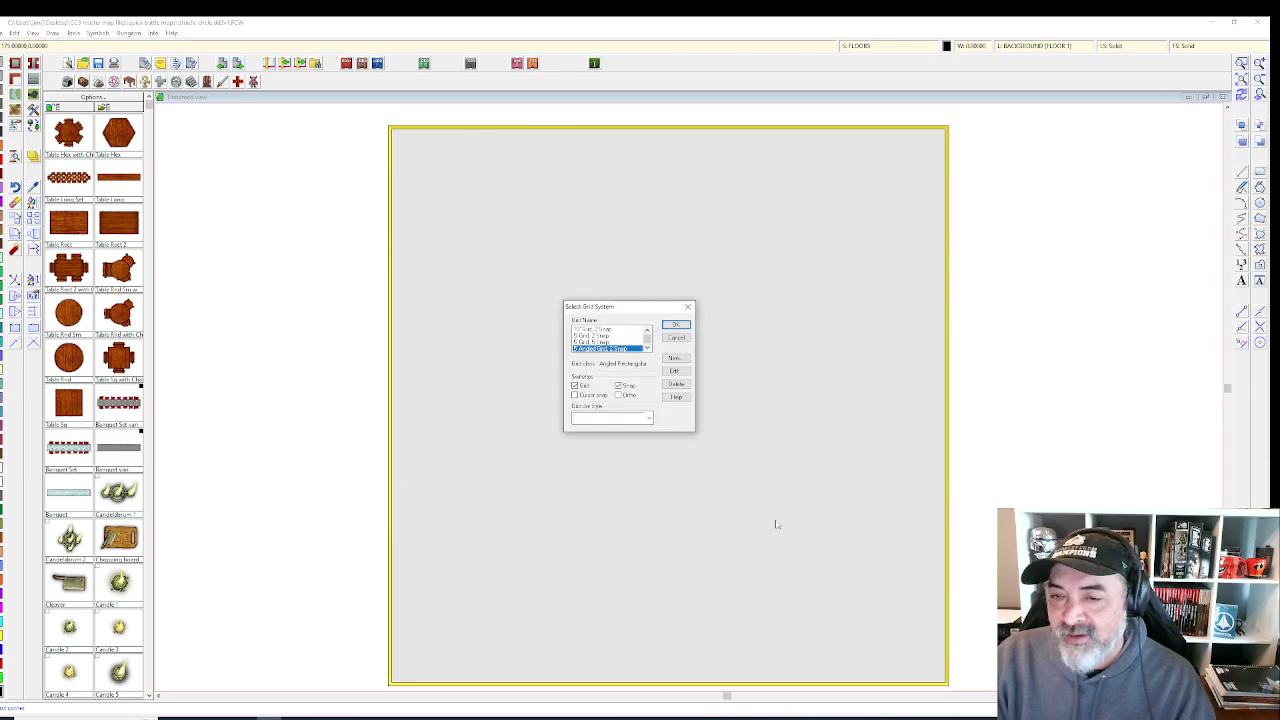
click(675, 324)
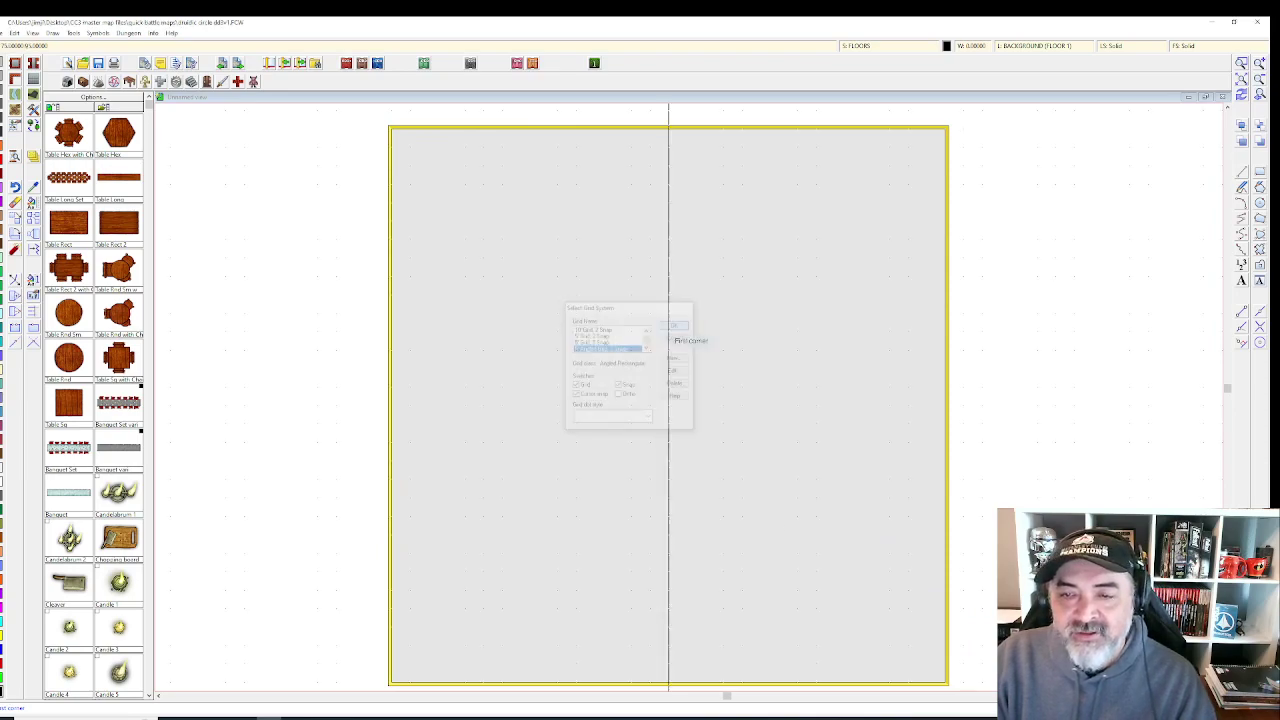
click(391, 129)
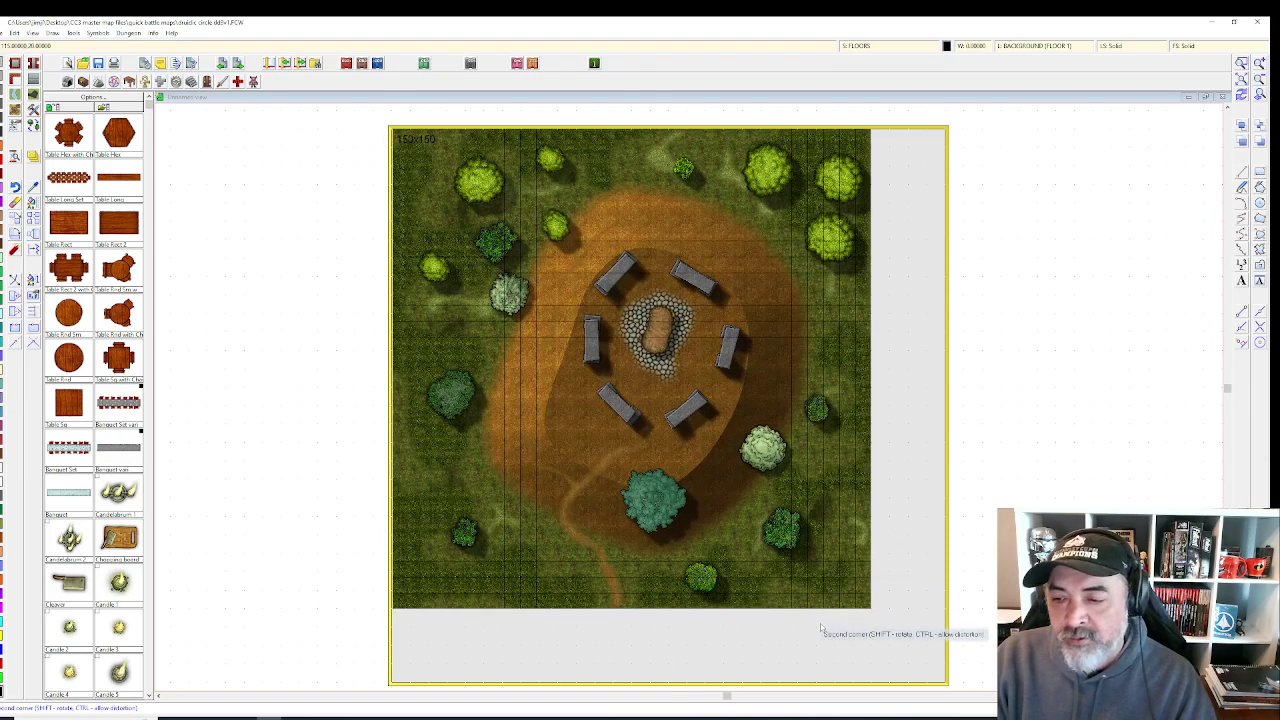
click(798, 660)
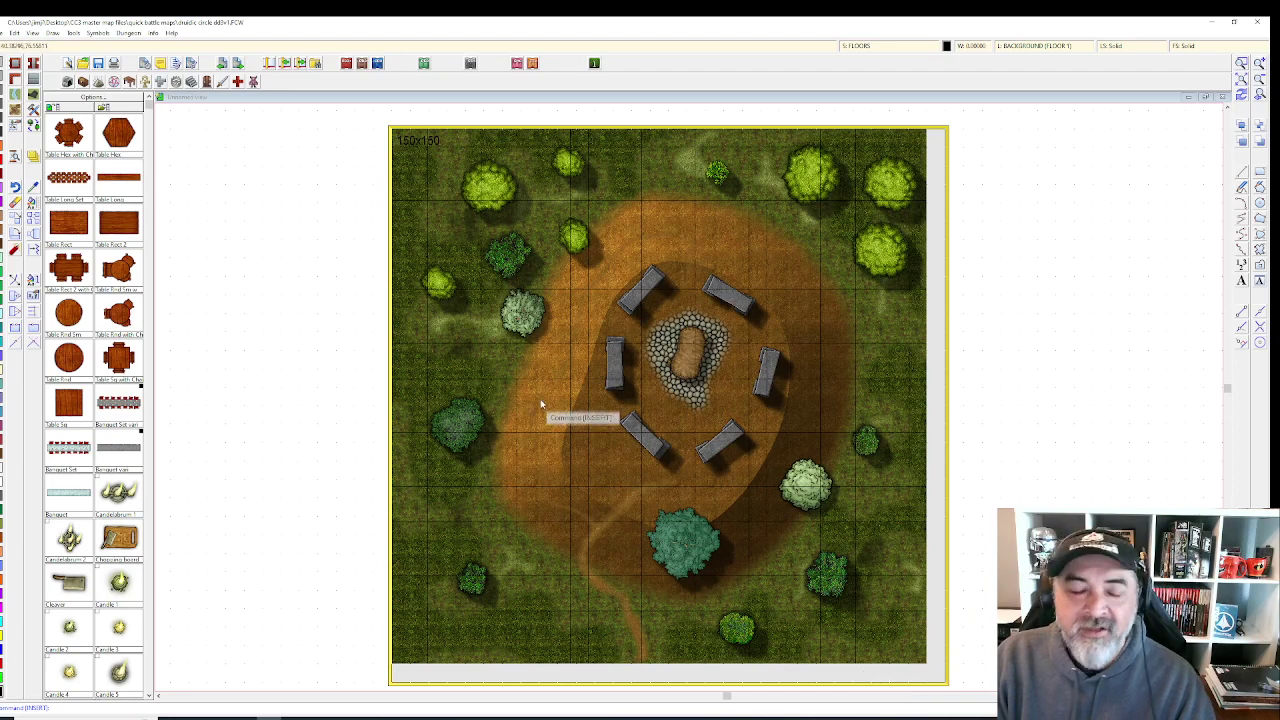
click(15, 187)
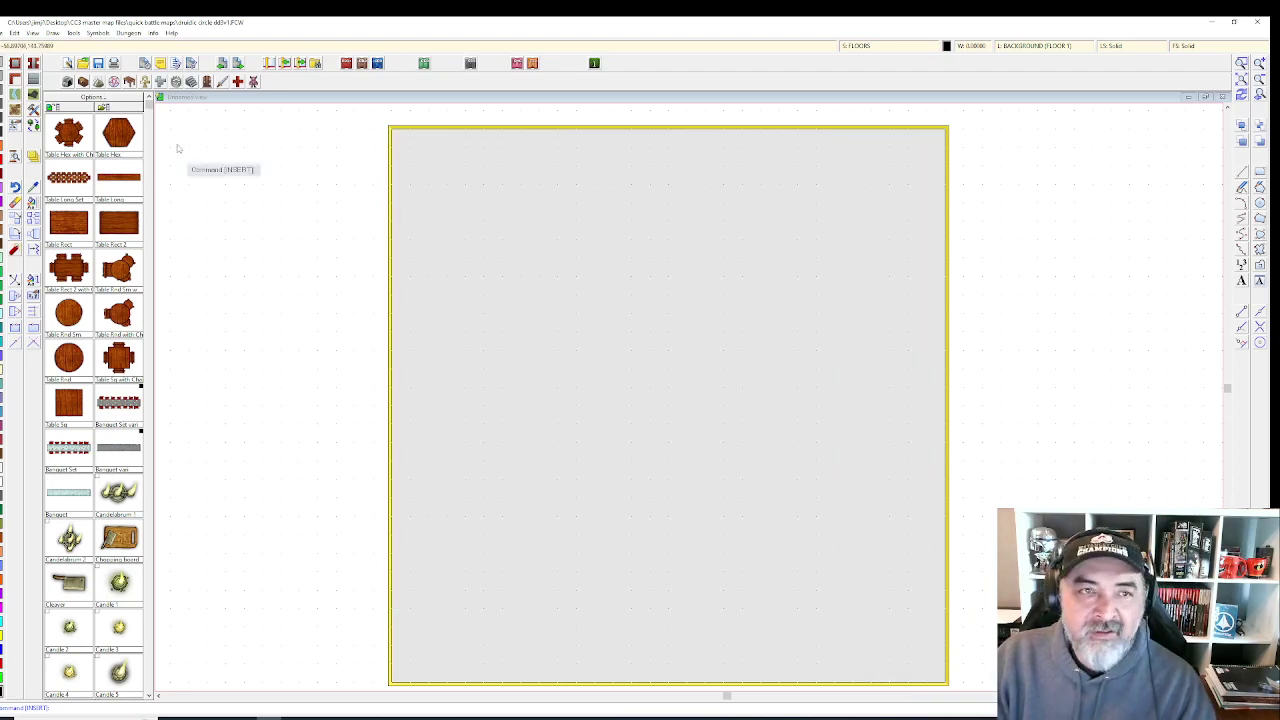
- Start inserting the druidic circle dd3v1 image again, using the absolute file path
click(53, 33)
mouse_move(98, 33)
mouse_move(52, 33)
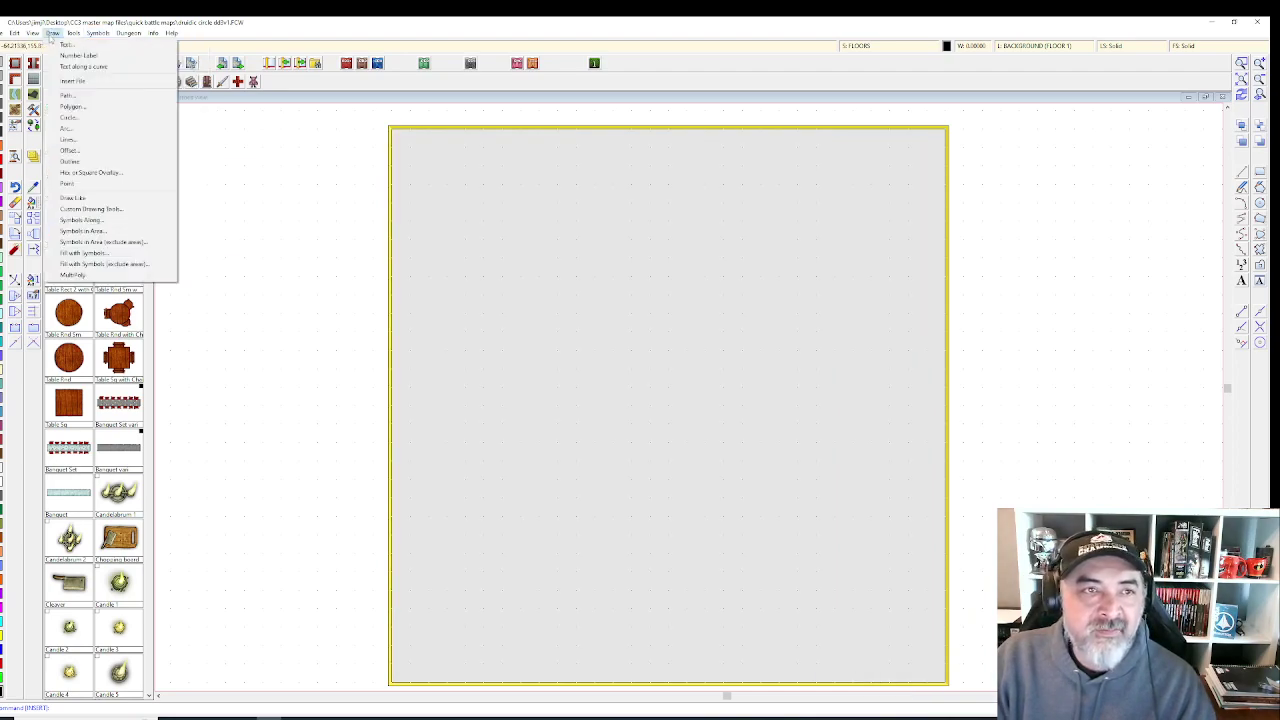
click(72, 81)
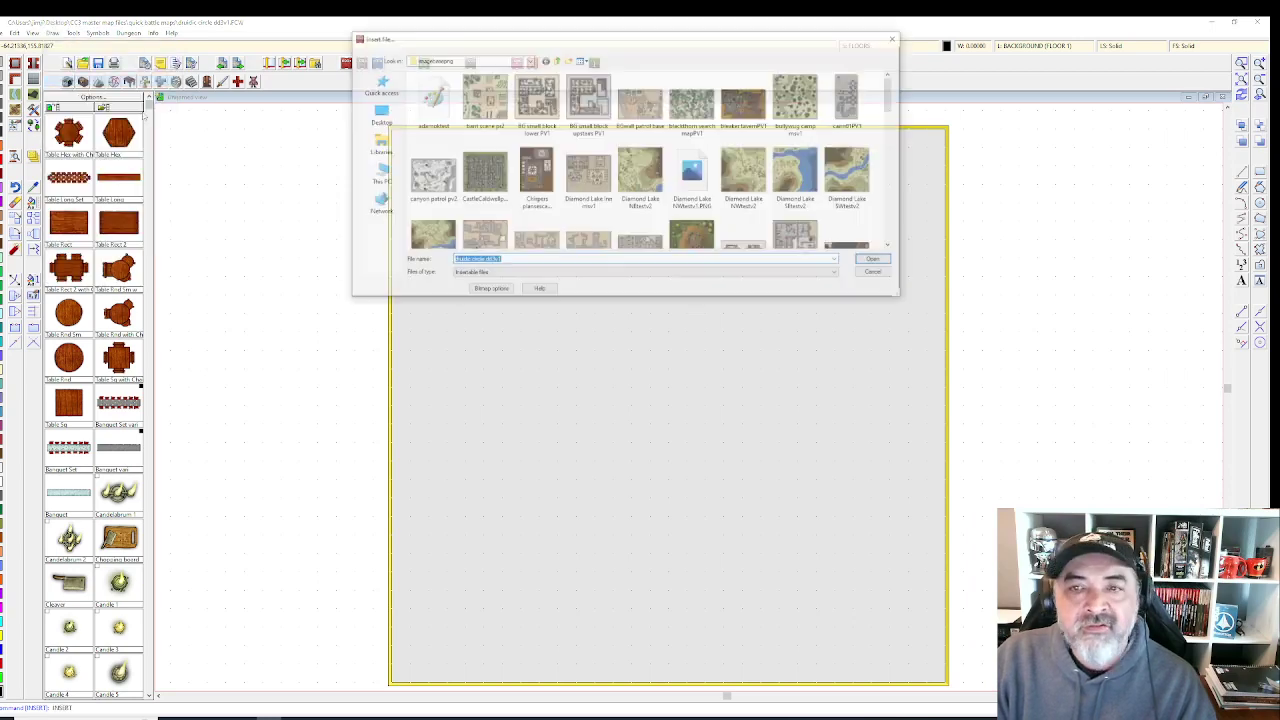
double_click(679, 244)
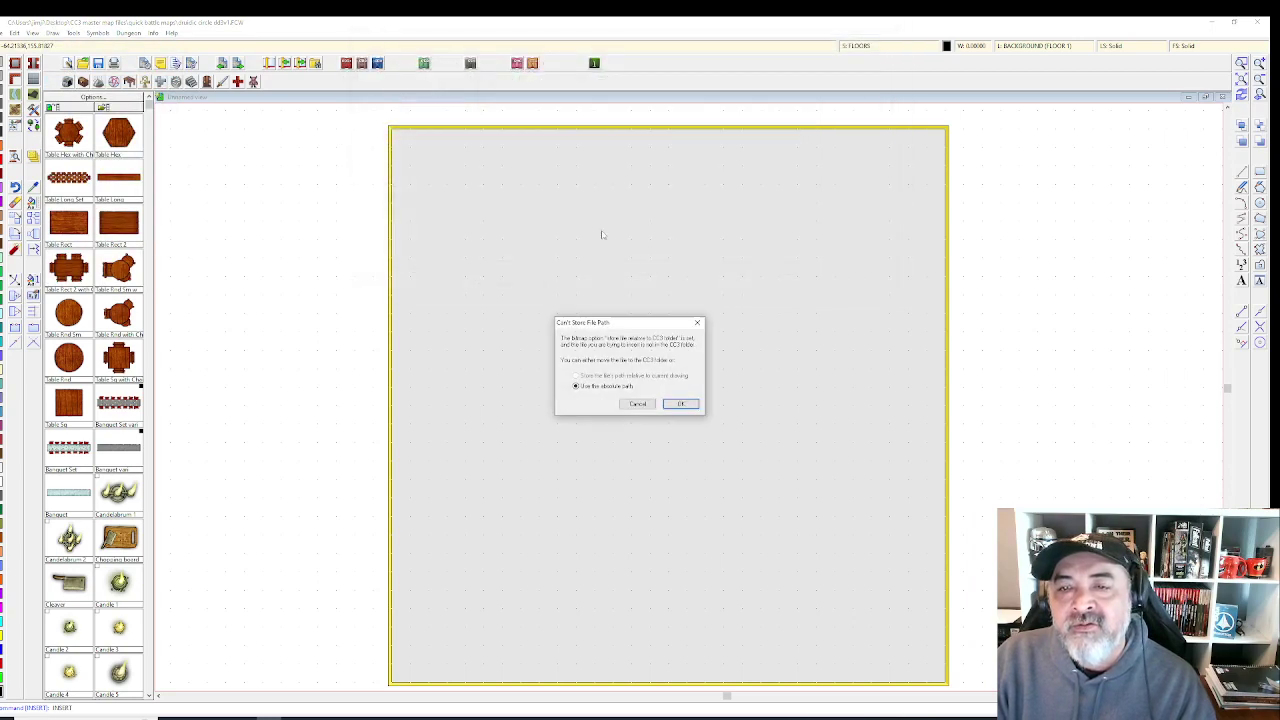
click(681, 404)
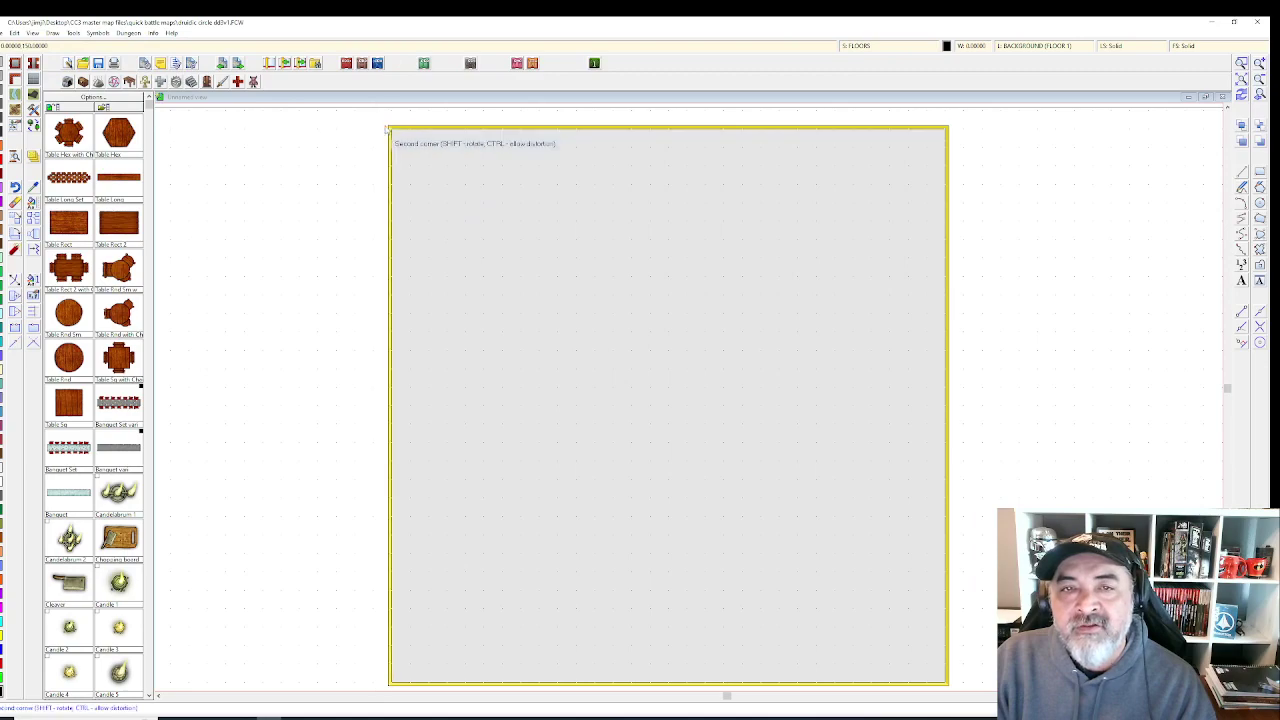
- Place the image from the map's upper-left to lower-right corner so it covers the whole map, and save the drawing
click(391, 130)
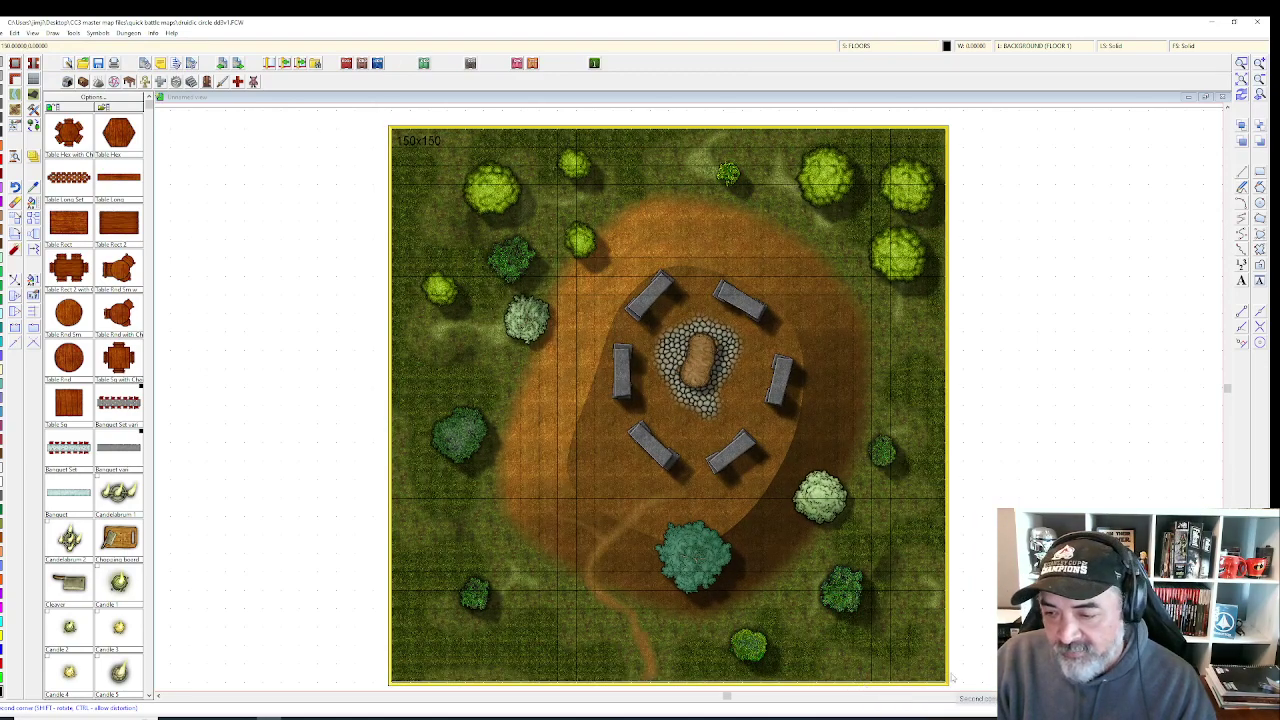
scroll(948, 684, up, 1)
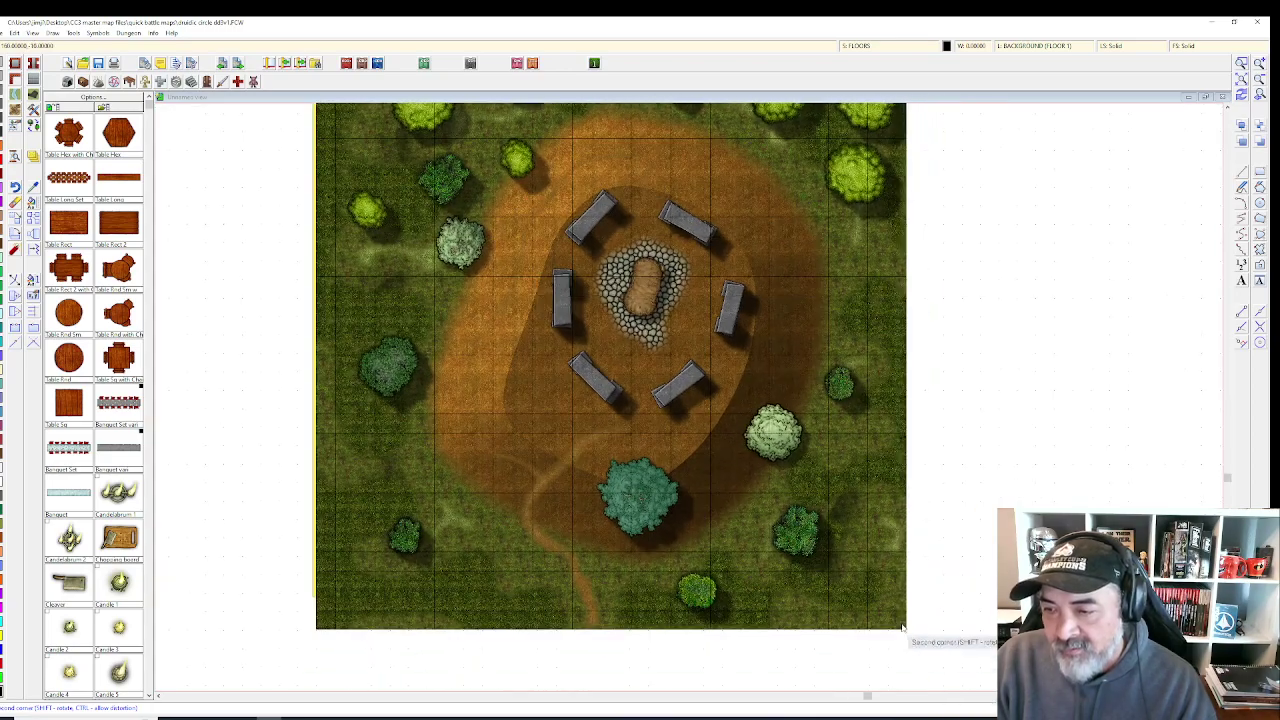
click(871, 594)
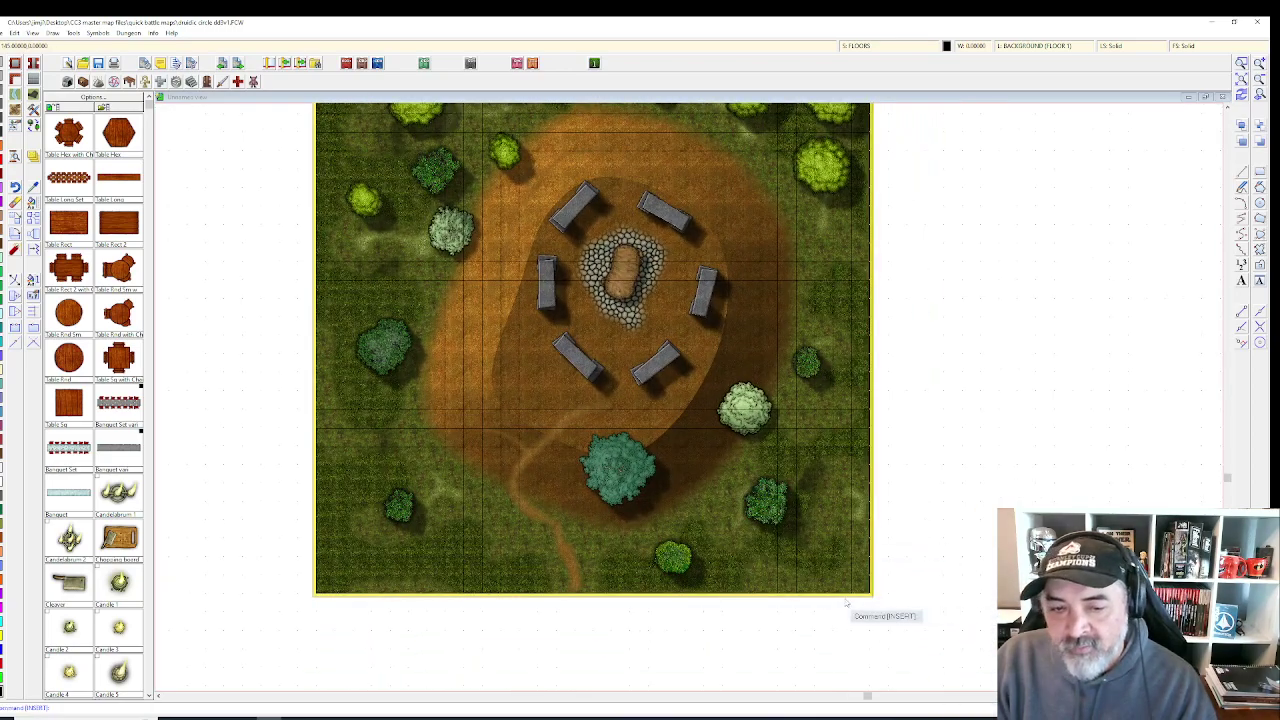
scroll(846, 601, down, 1)
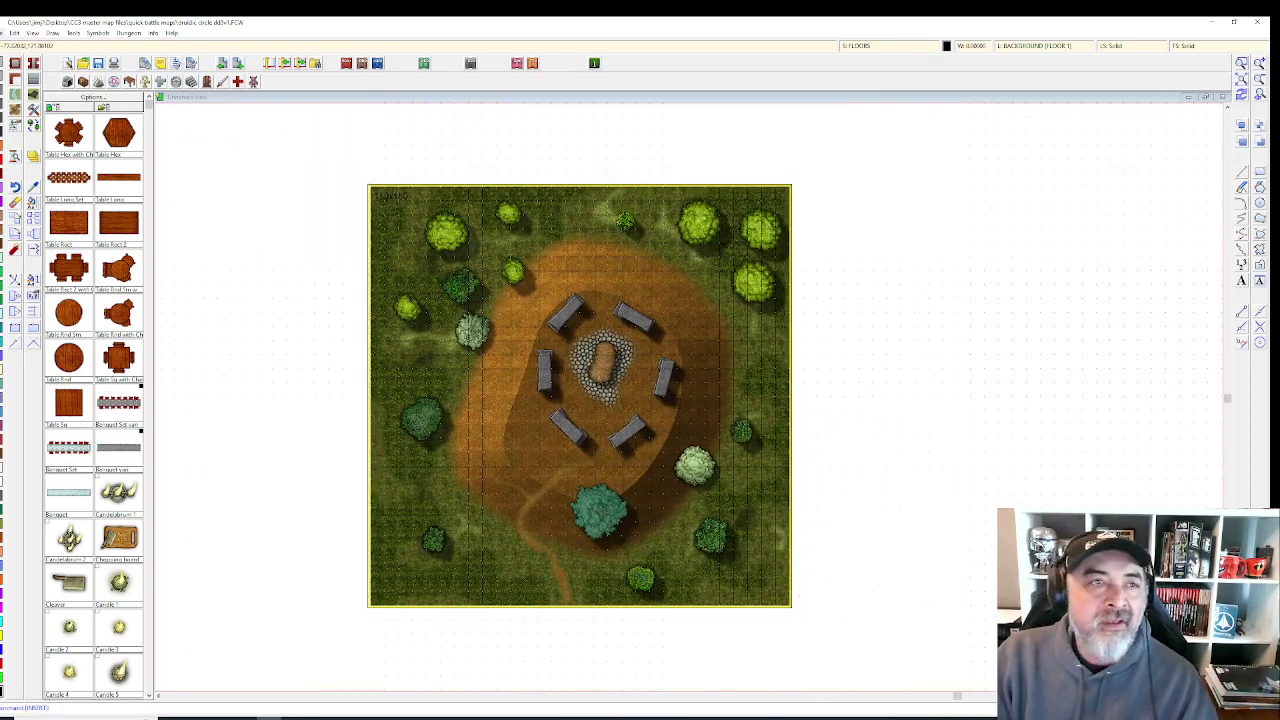
click(4, 33)
click(14, 82)
- Examine the inserted map image up close, including the stone circle, the trees and the lower-right edges
scroll(612, 449, up, 1)
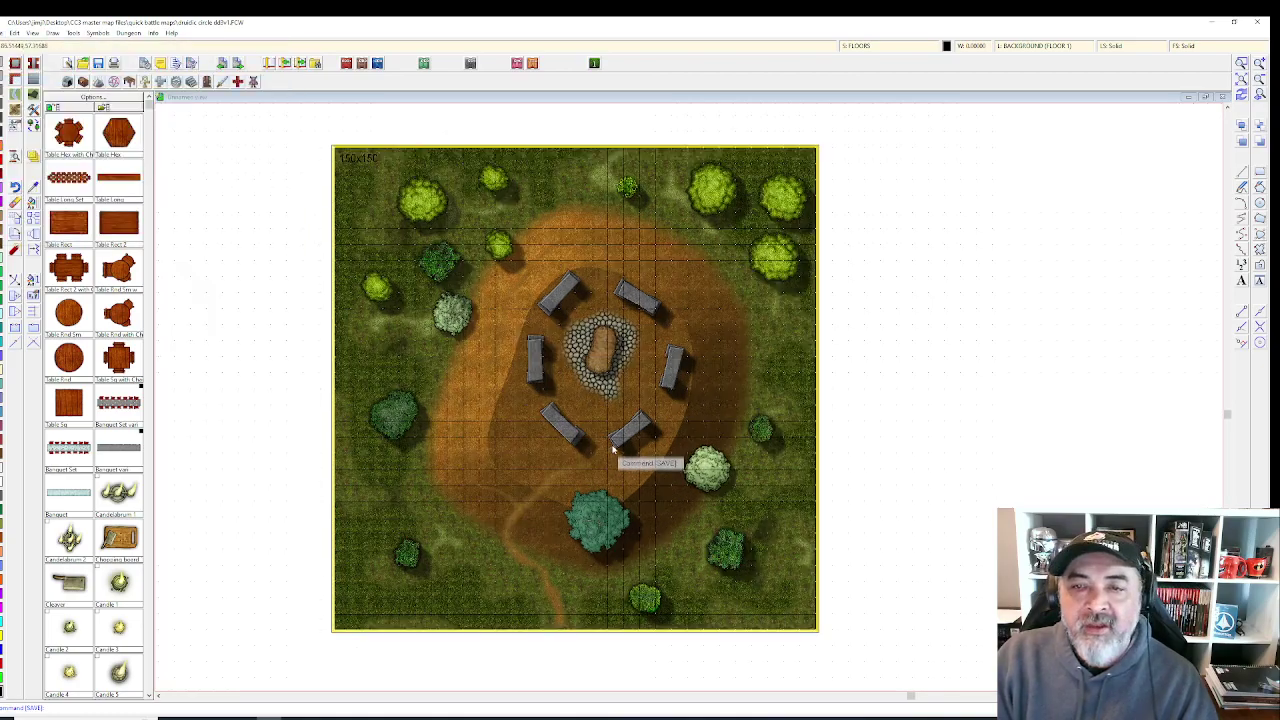
scroll(613, 450, up, 2)
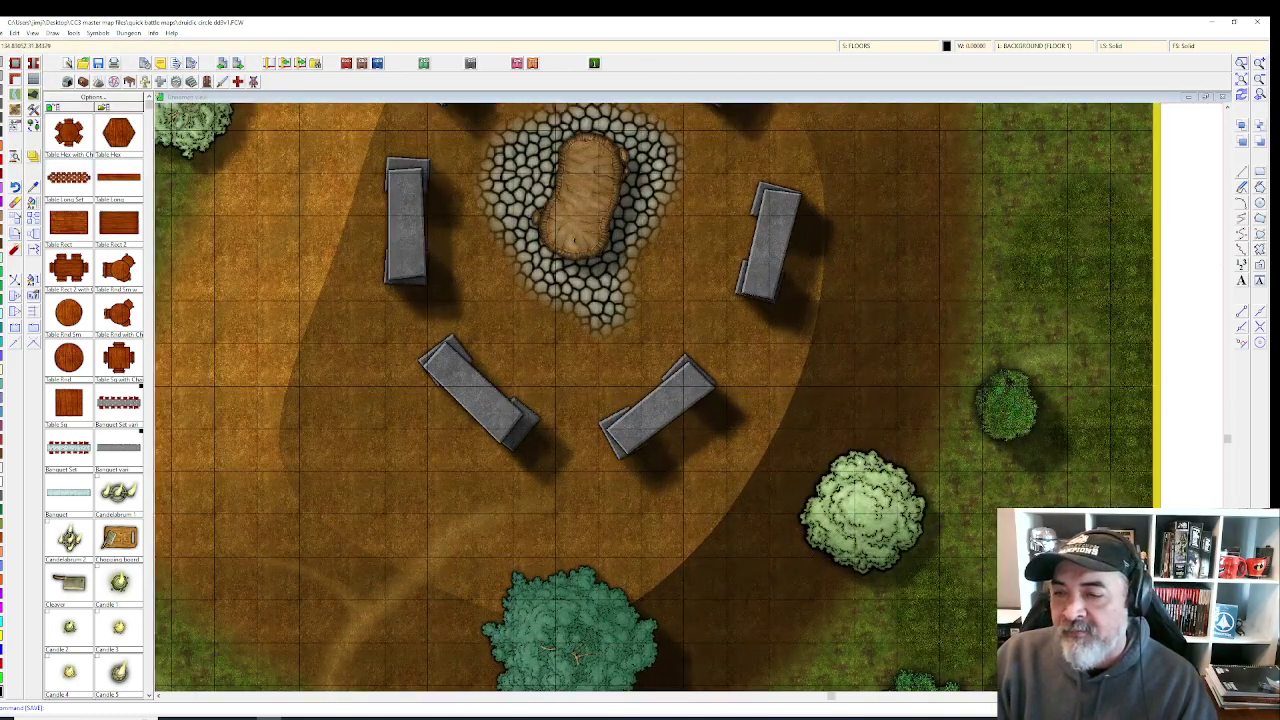
scroll(808, 530, down, 3)
scroll(552, 261, up, 1)
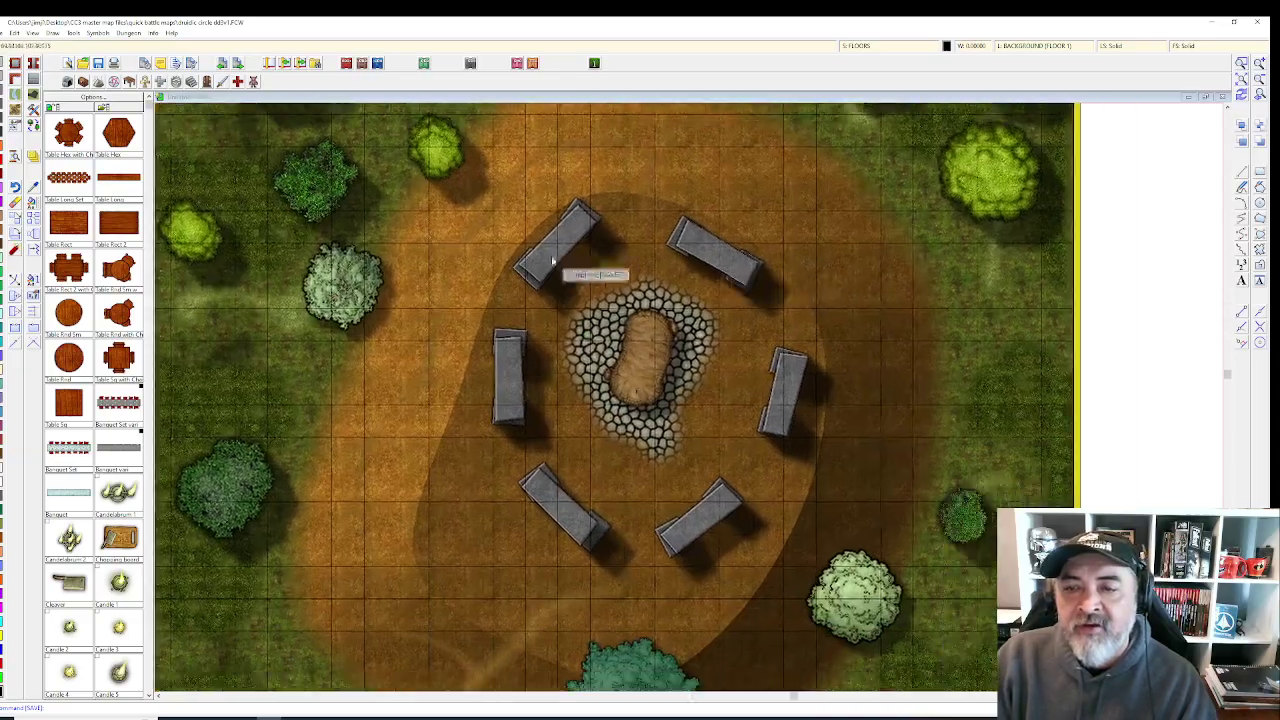
drag(922, 223, 640, 380)
drag(515, 685, 888, 408)
drag(950, 491, 563, 294)
scroll(576, 356, up, 1)
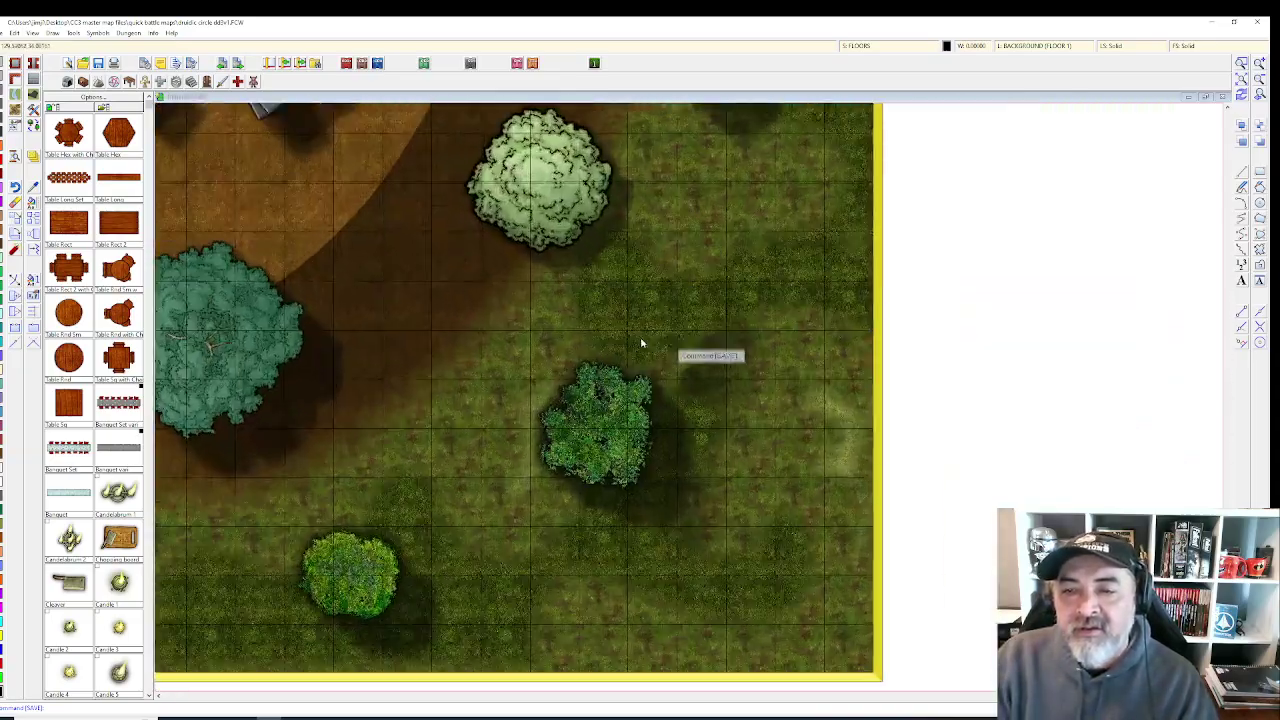
scroll(642, 343, down, 3)
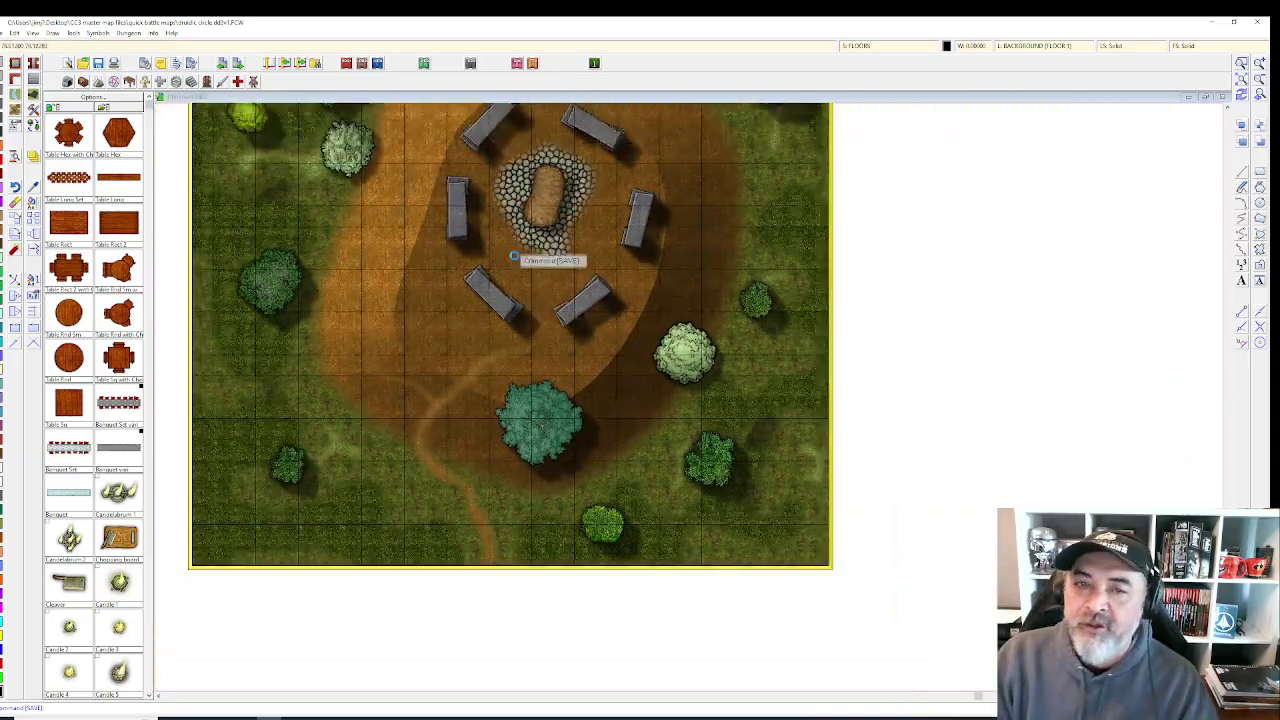
drag(514, 256, 564, 389)
mouse_move(568, 306)
mouse_down()
mouse_move(586, 355)
mouse_move(571, 330)
mouse_up()
scroll(585, 355, down, 1)
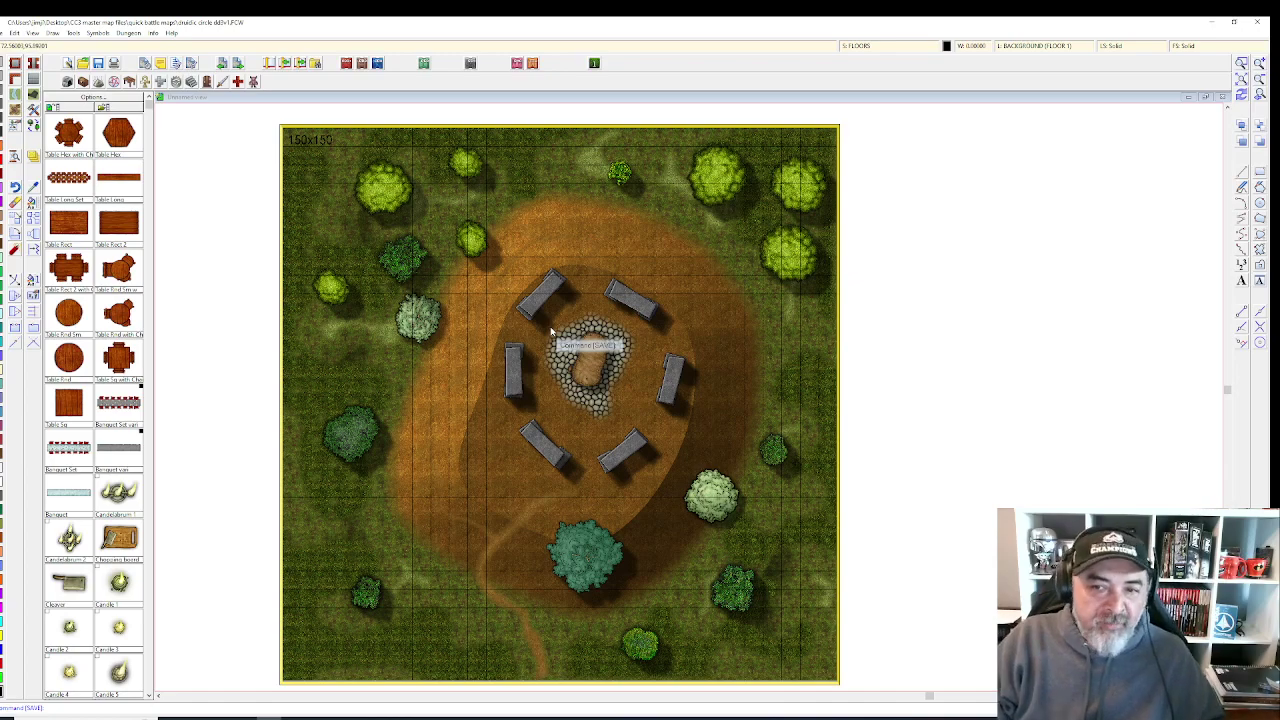
scroll(561, 183, up, 2)
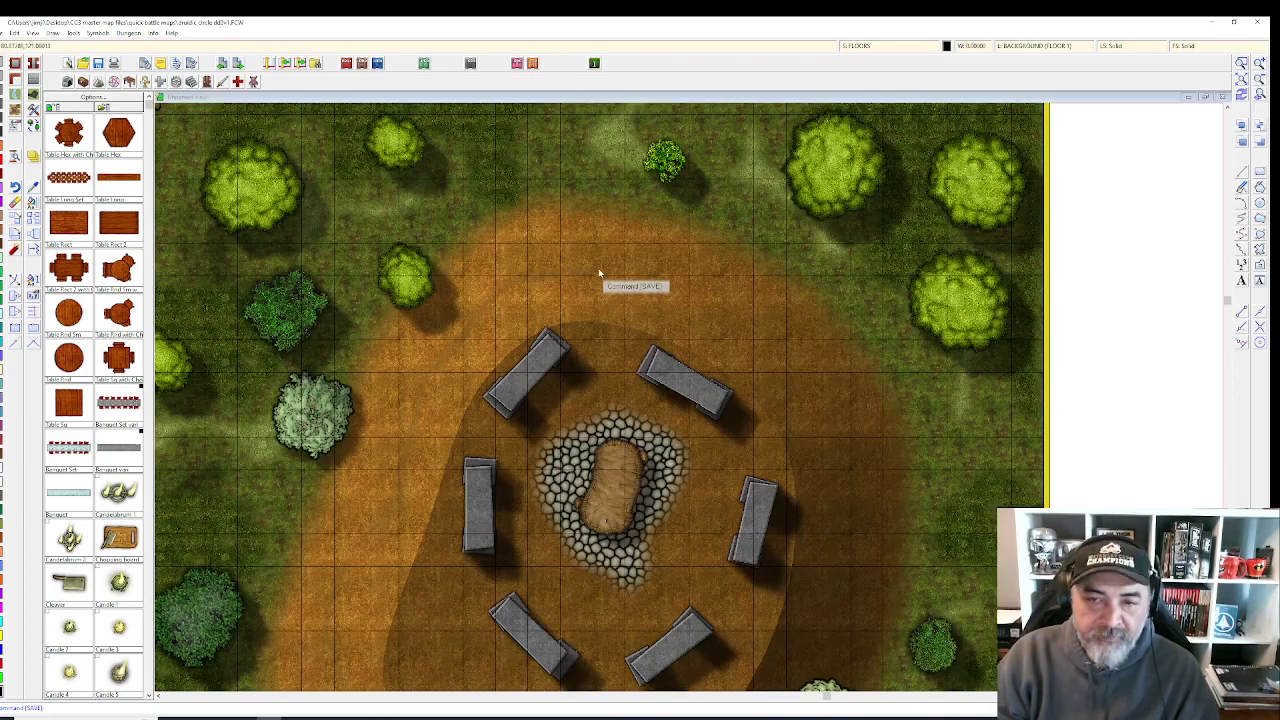
scroll(598, 272, down, 1)
scroll(599, 312, up, 2)
scroll(697, 318, down, 1)
scroll(699, 296, down, 1)
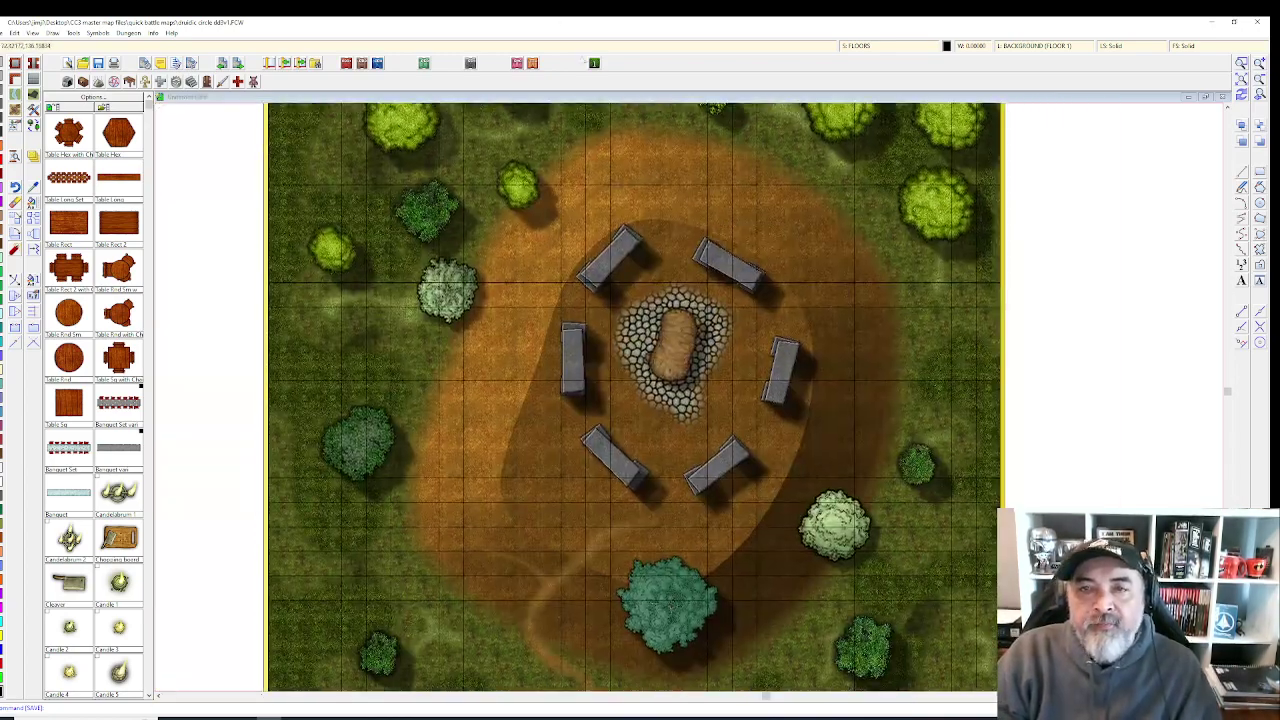
- Try to switch to the token tools and load the token symbol catalog, dismissing the errors, and repeat the attempt
click(98, 82)
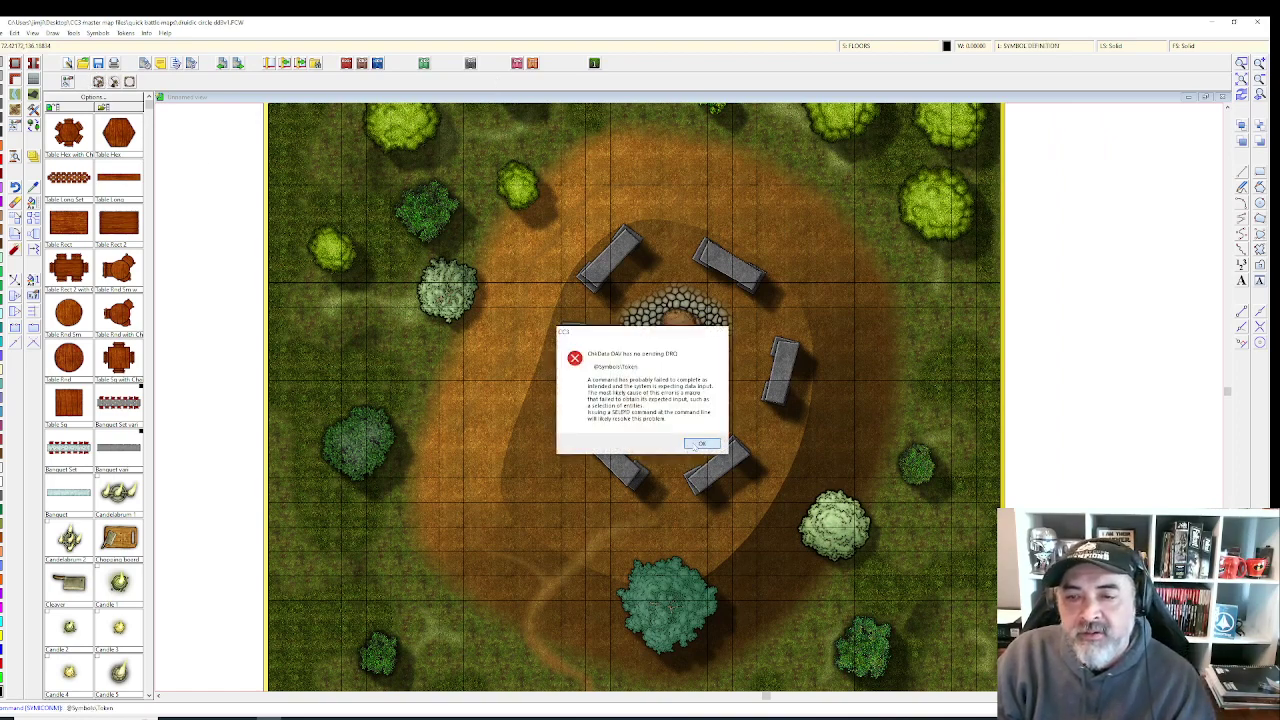
click(687, 447)
click(700, 420)
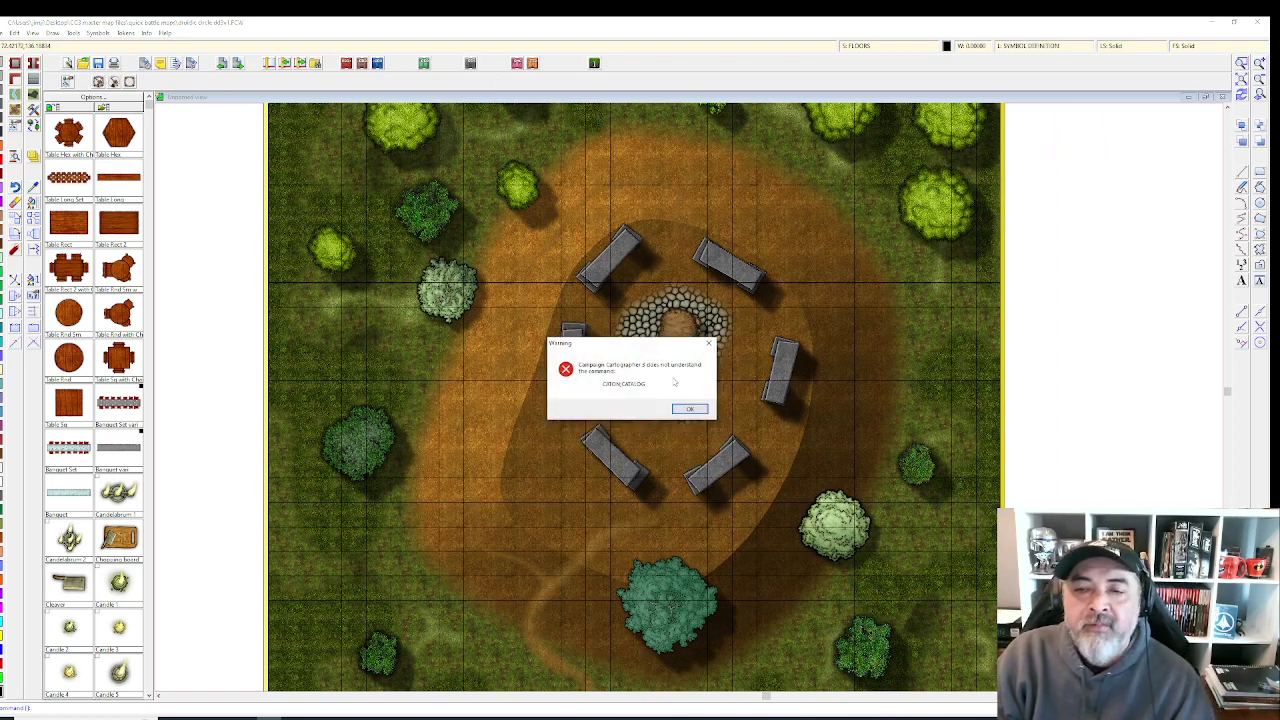
click(689, 409)
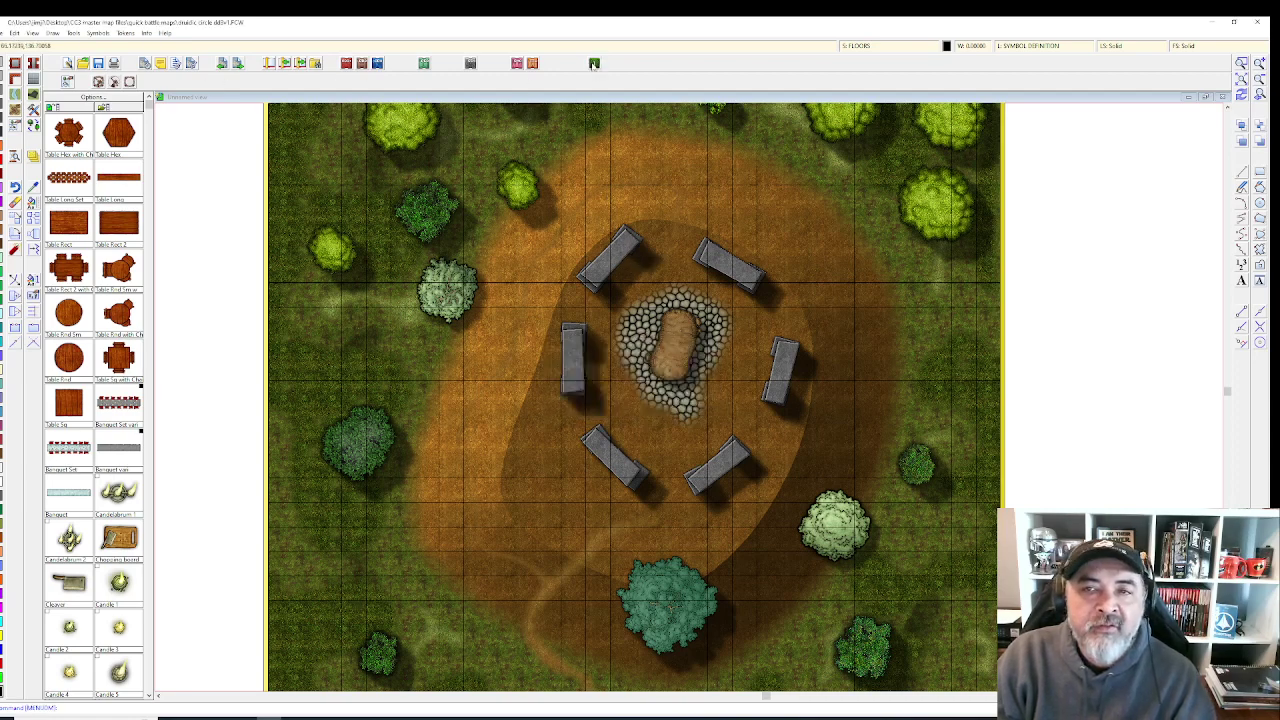
click(98, 82)
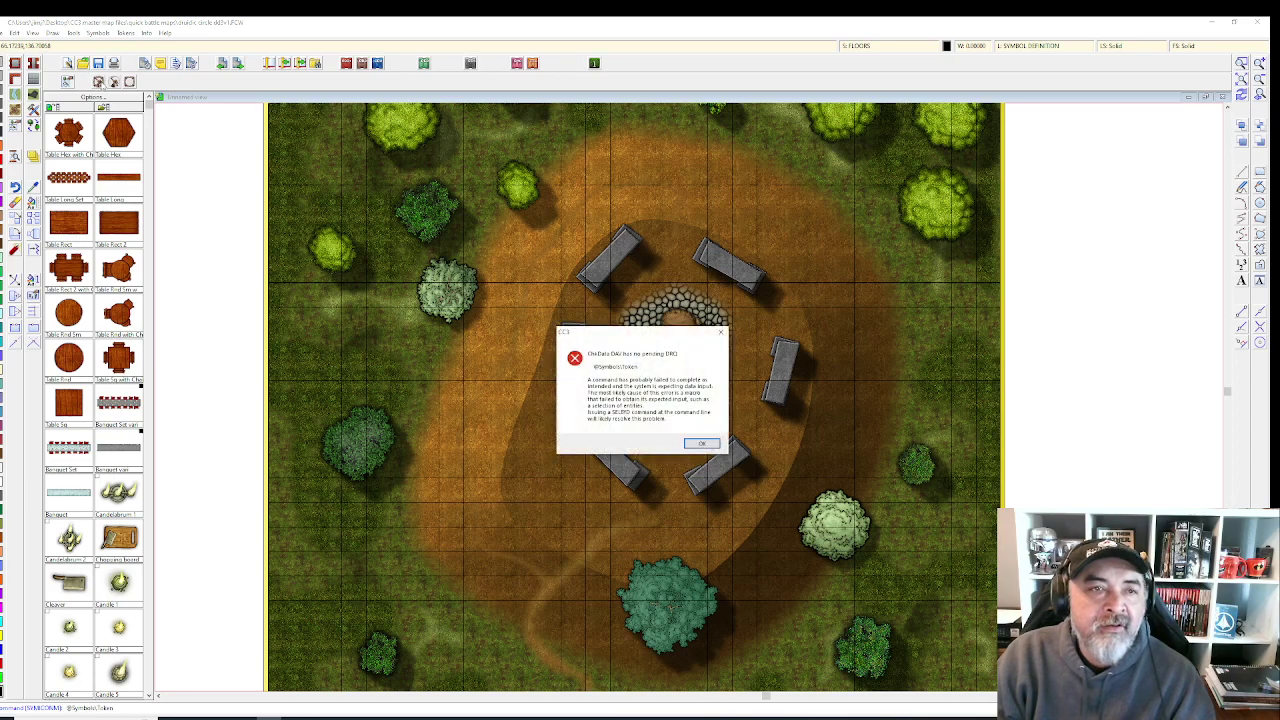
click(701, 444)
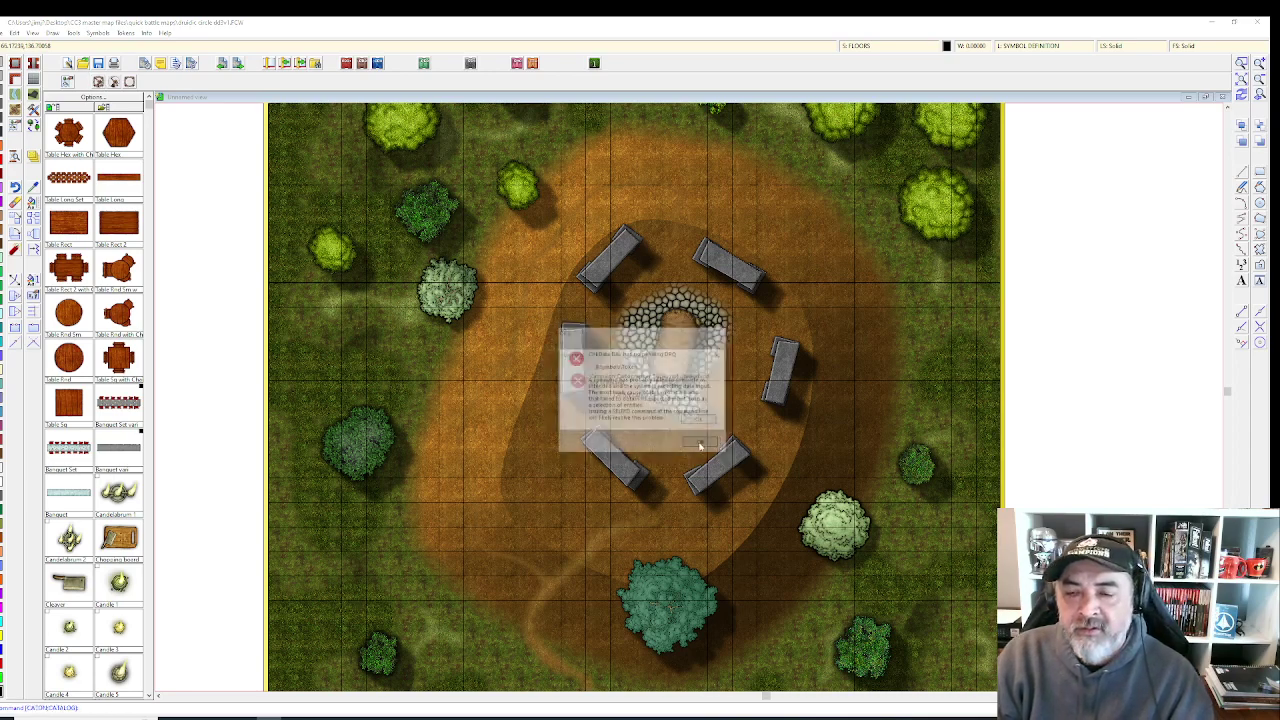
click(700, 421)
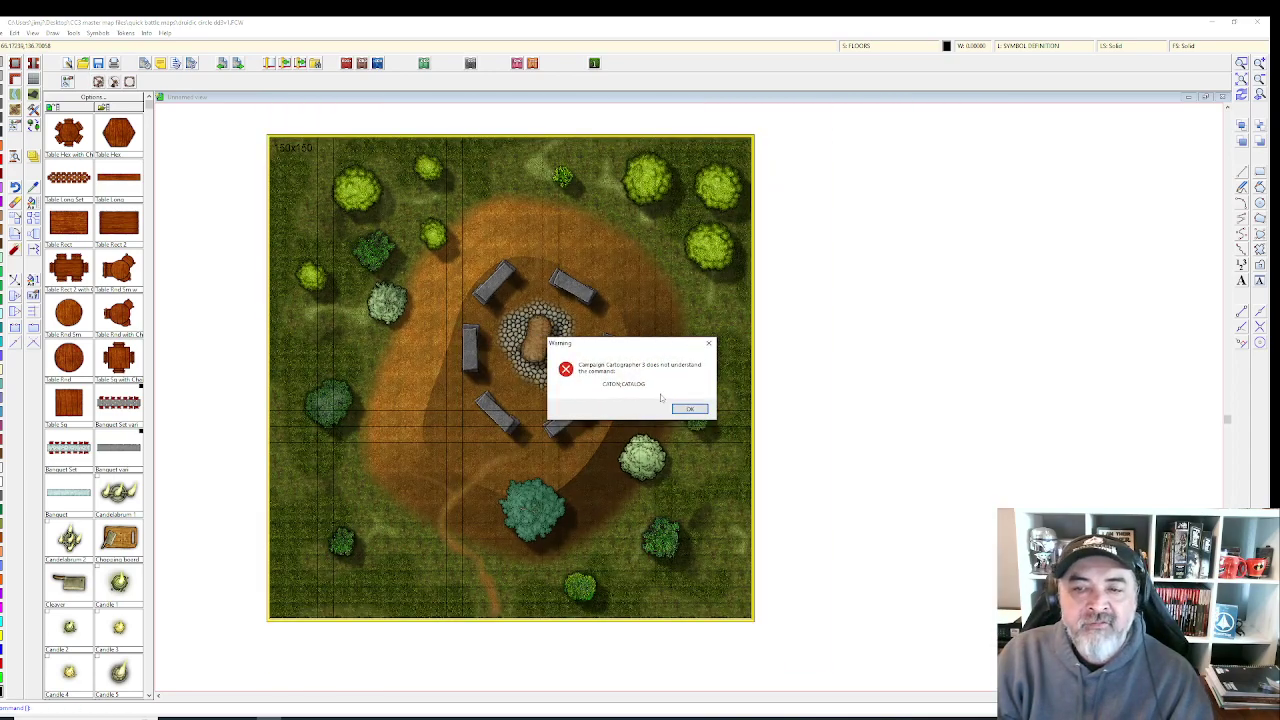
click(680, 409)
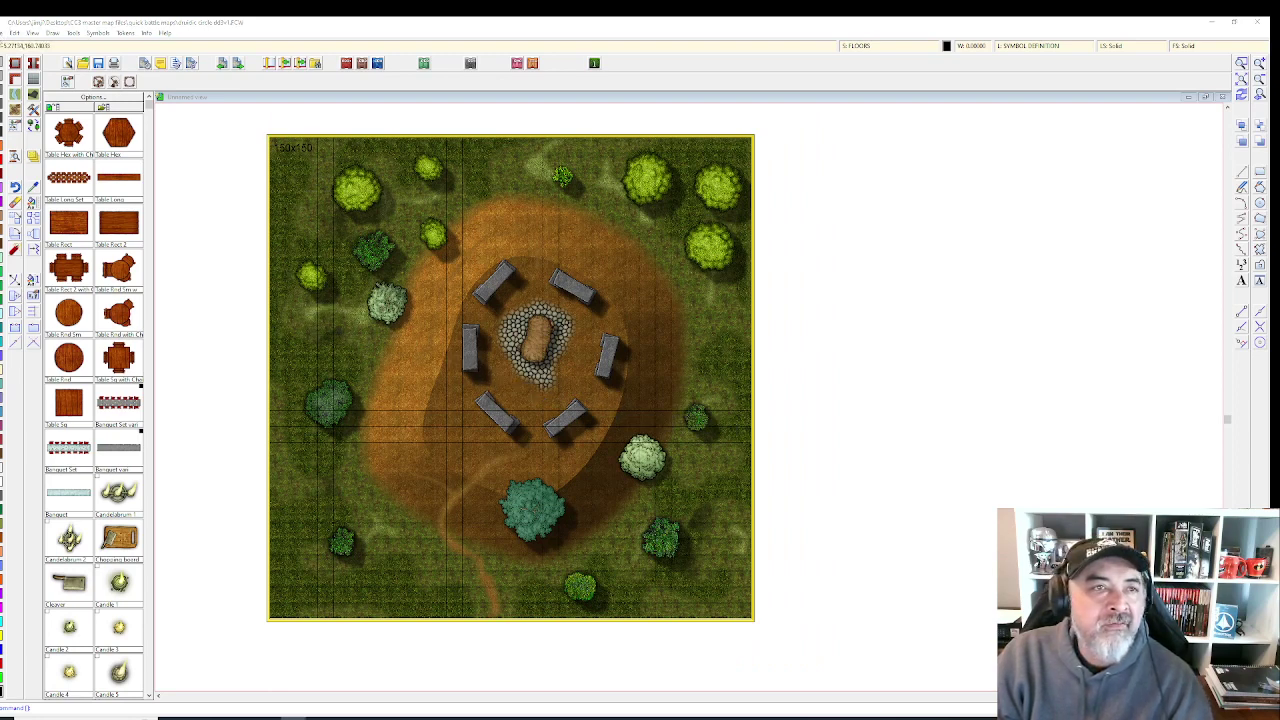
- Try once more to switch to the token tools and load the token symbol catalog, dismissing both error messages
click(3, 33)
click(10, 82)
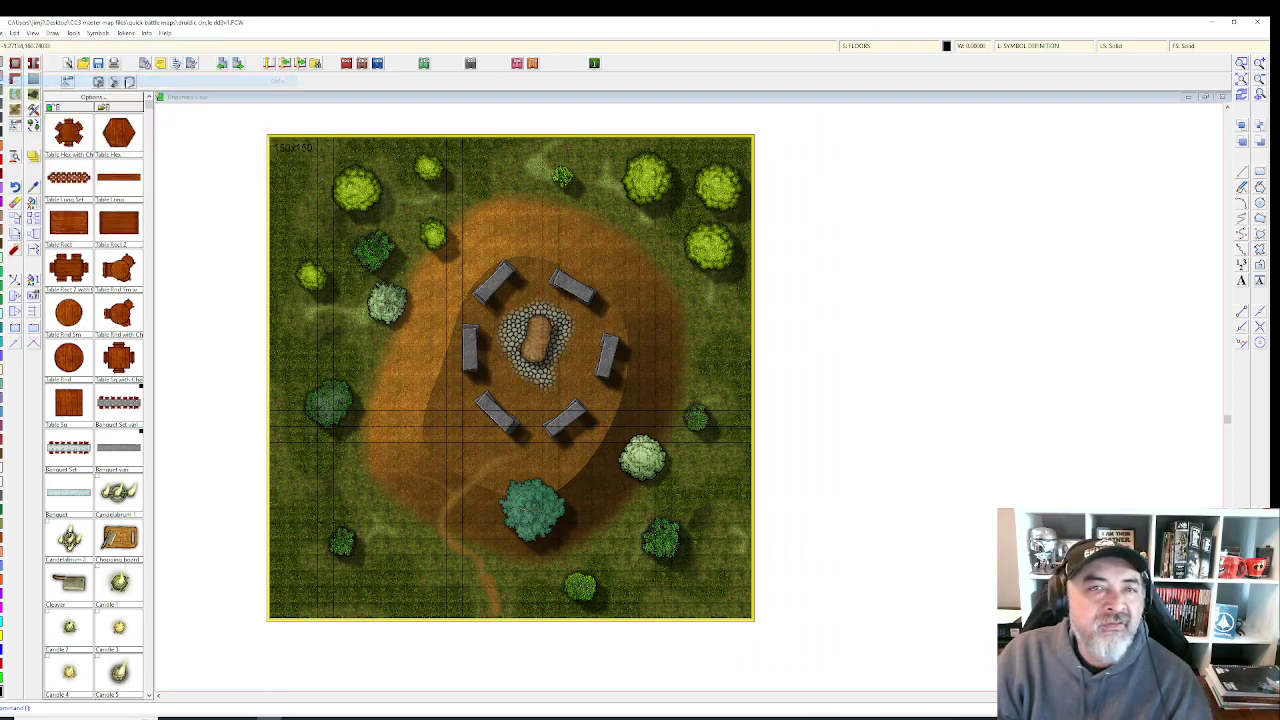
click(594, 63)
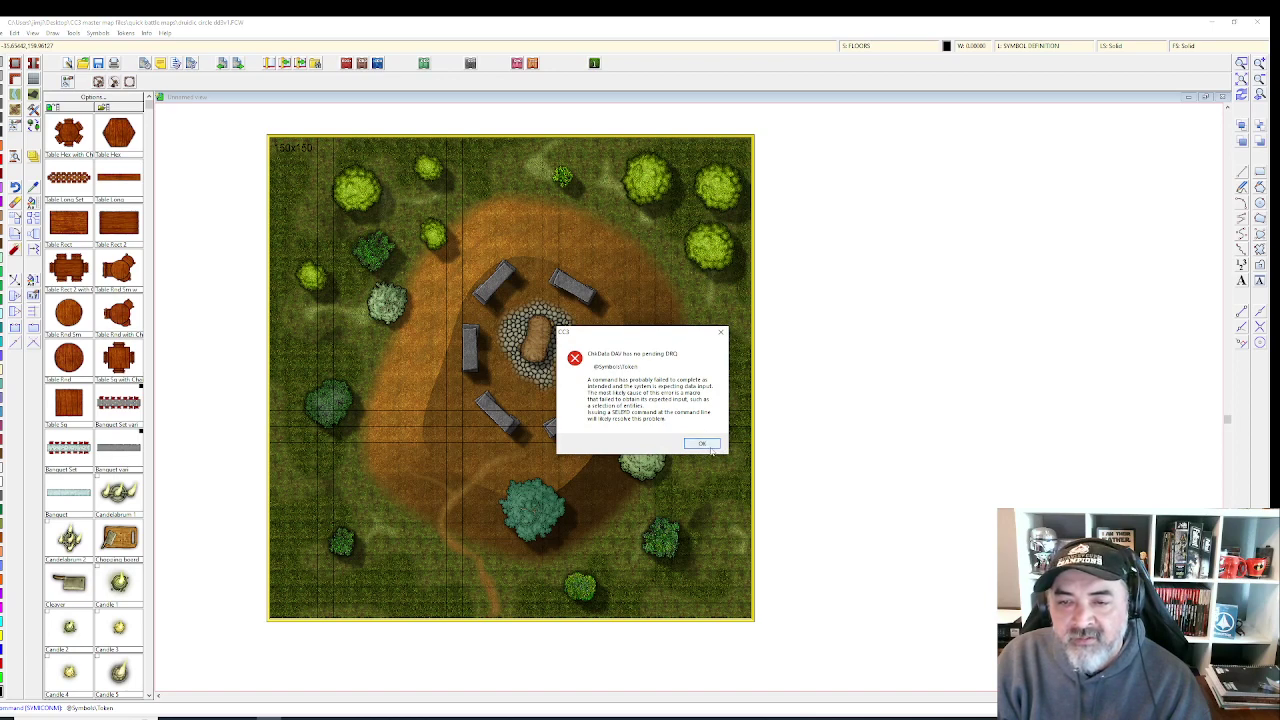
click(702, 444)
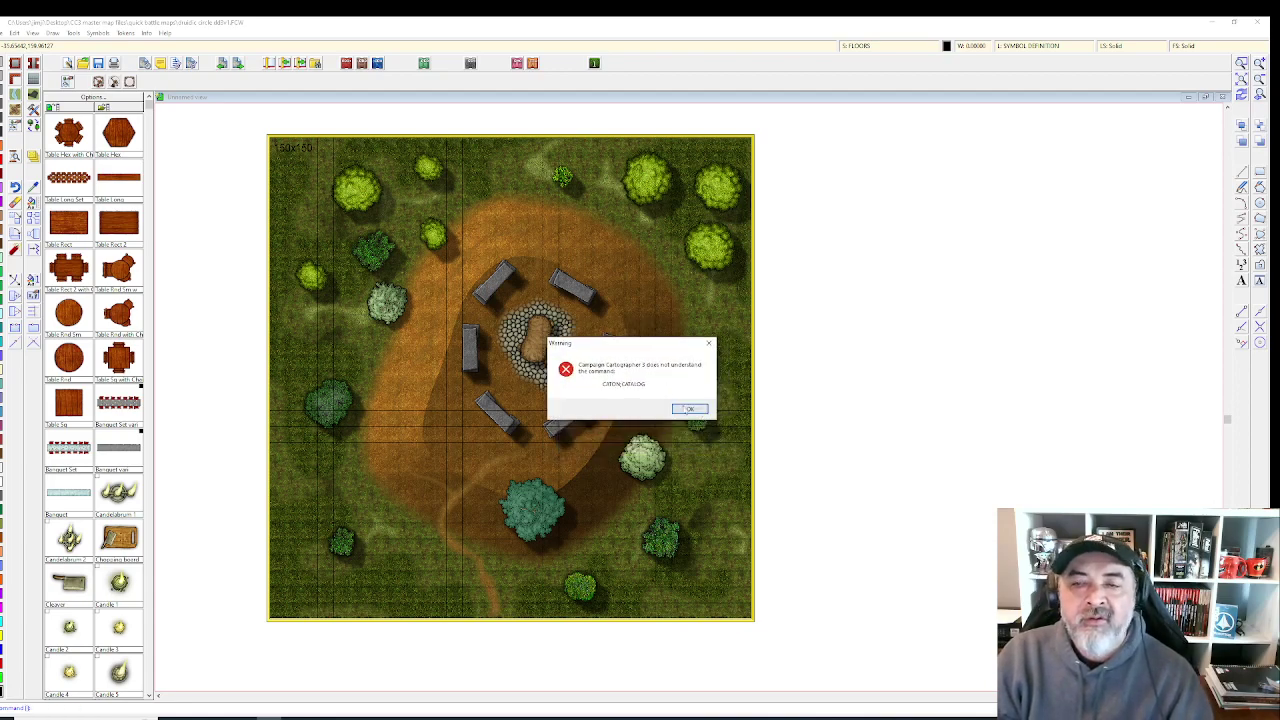
click(686, 408)
- Load the character tokens as symbols from the AAinusetokens folder in Symbols > Token Treasury > Sorted Token custom CC3
click(103, 106)
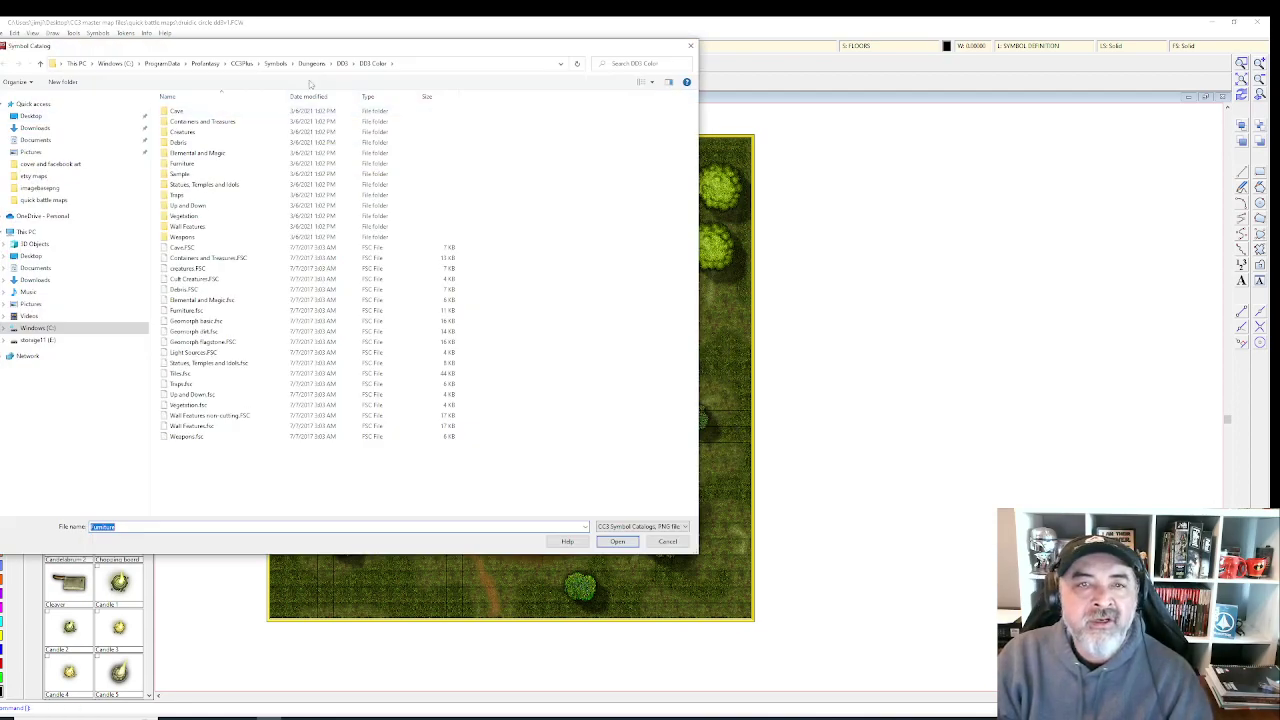
click(273, 64)
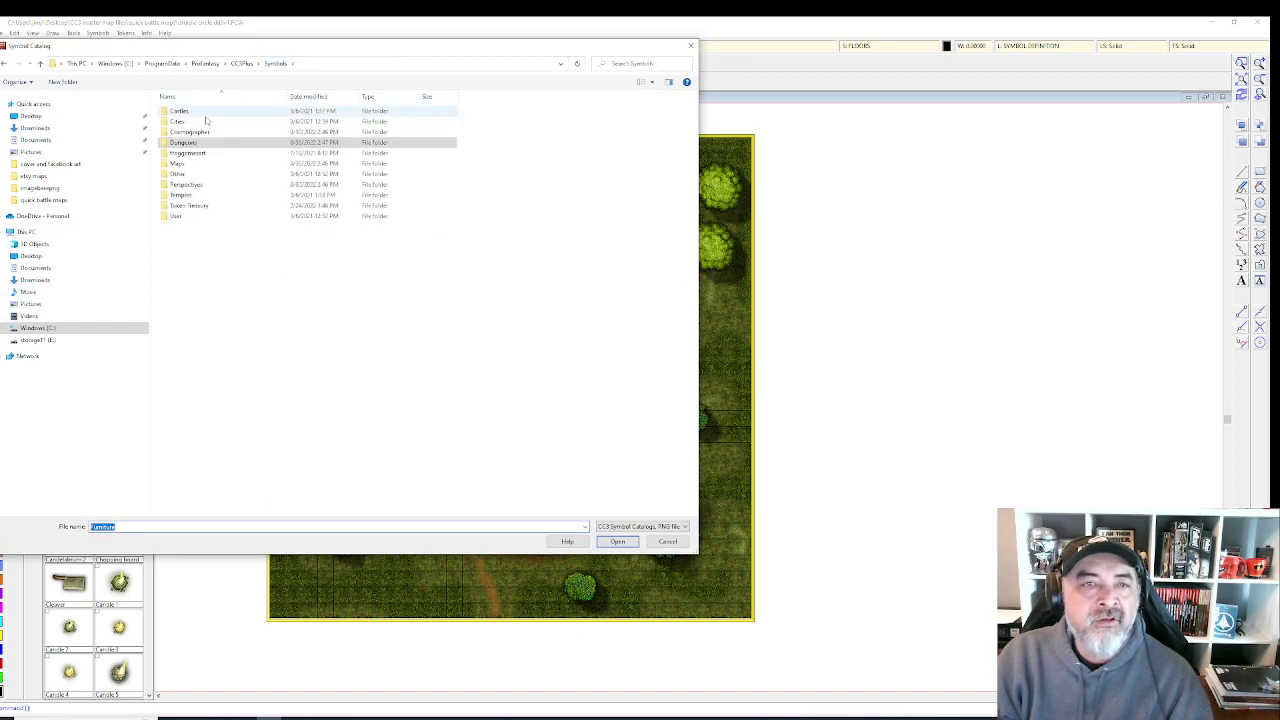
click(208, 208)
double_click(208, 208)
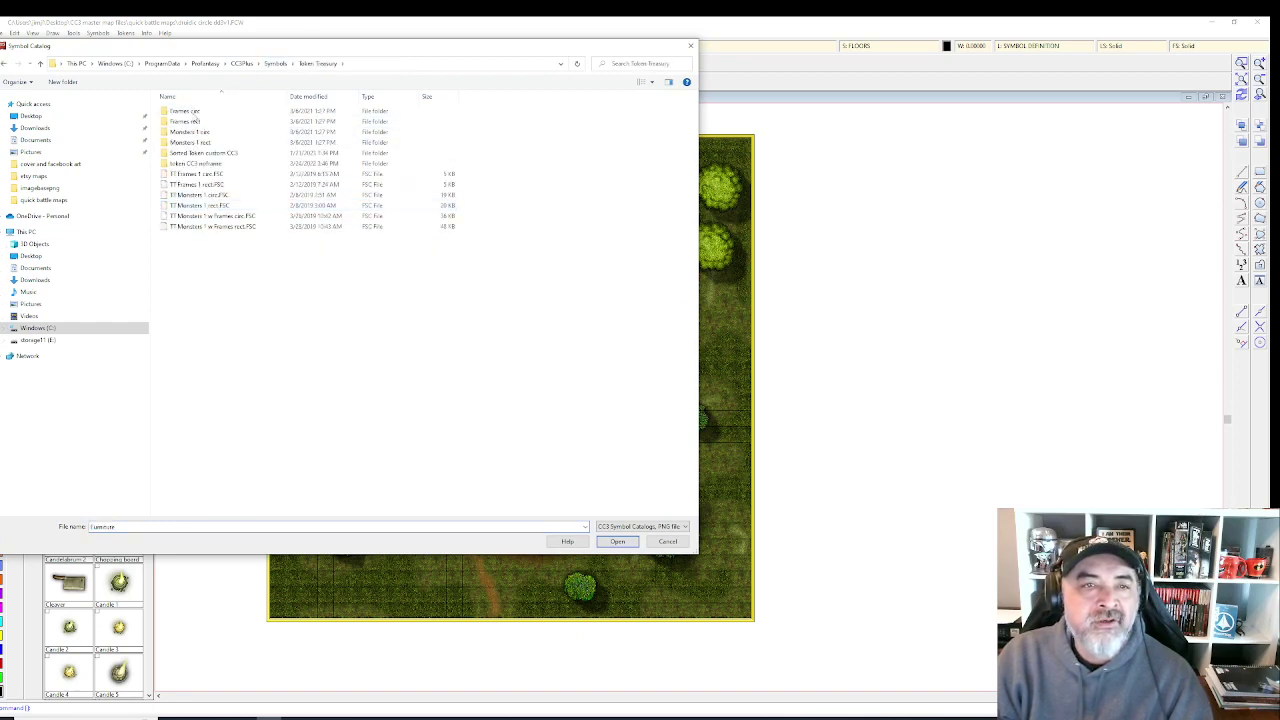
double_click(200, 152)
double_click(190, 111)
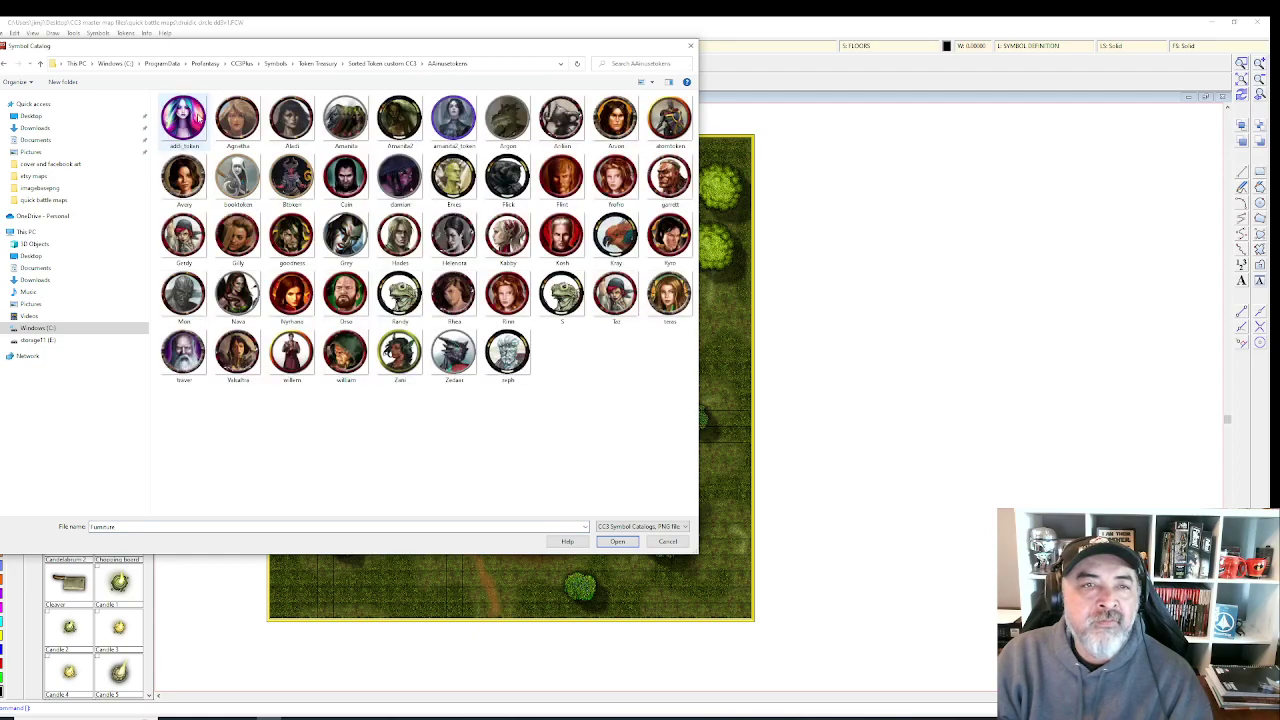
double_click(197, 122)
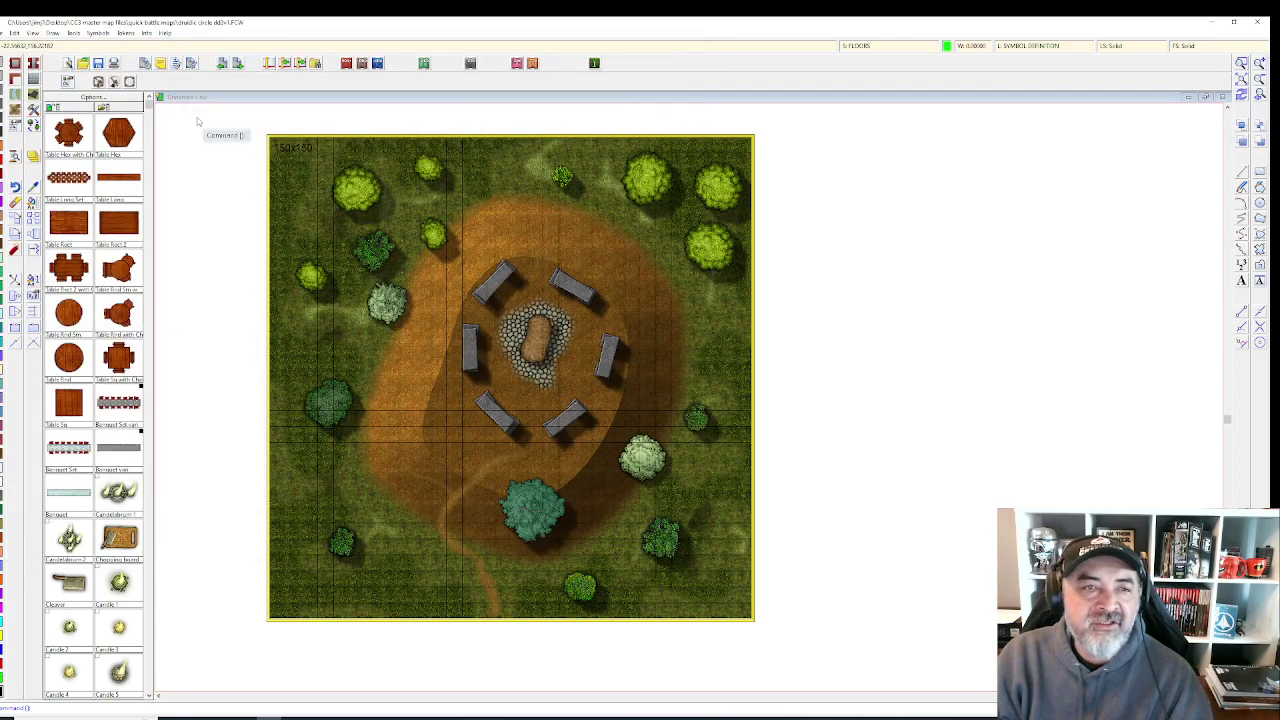
click(68, 132)
scroll(492, 327, up, 2)
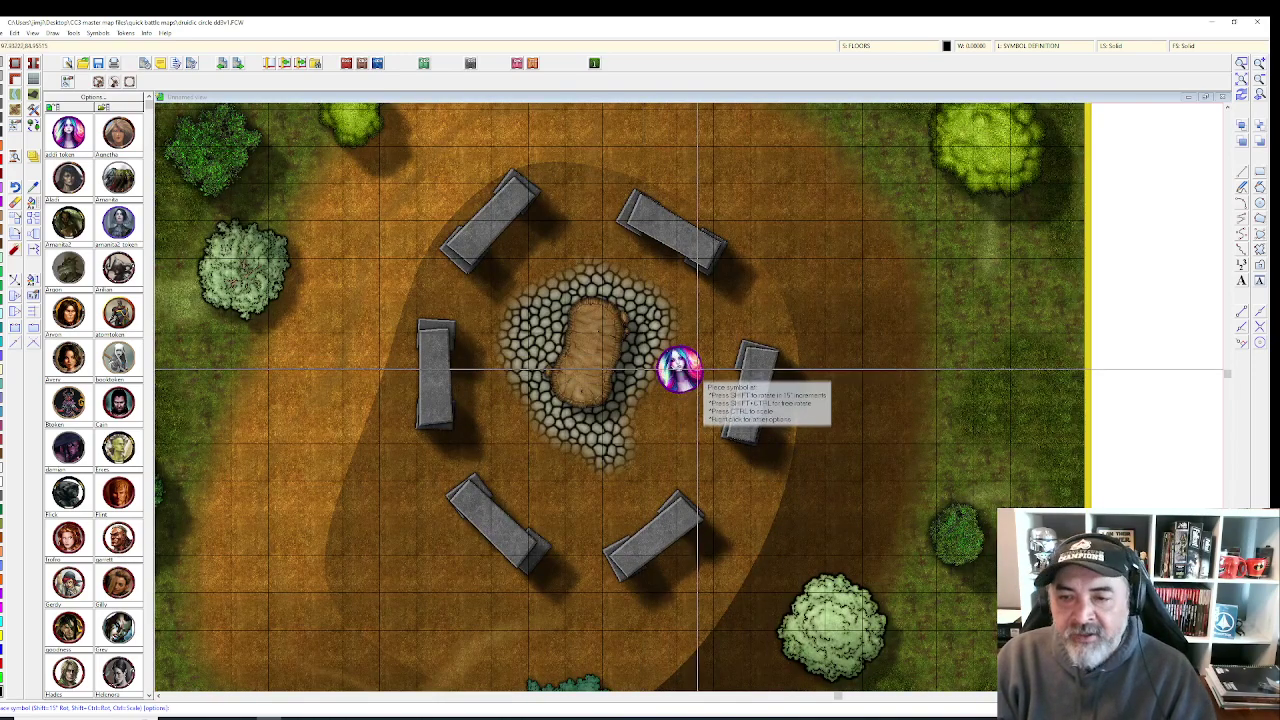
scroll(714, 371, up, 2)
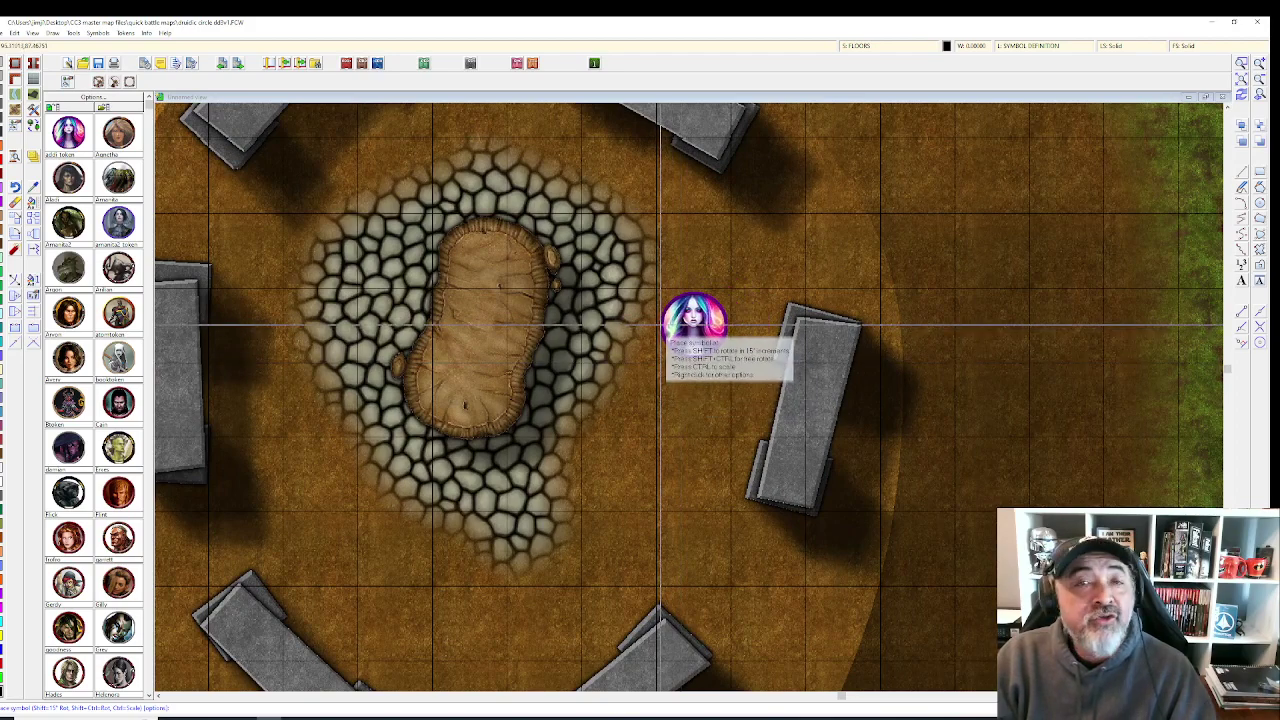
scroll(659, 325, down, 4)
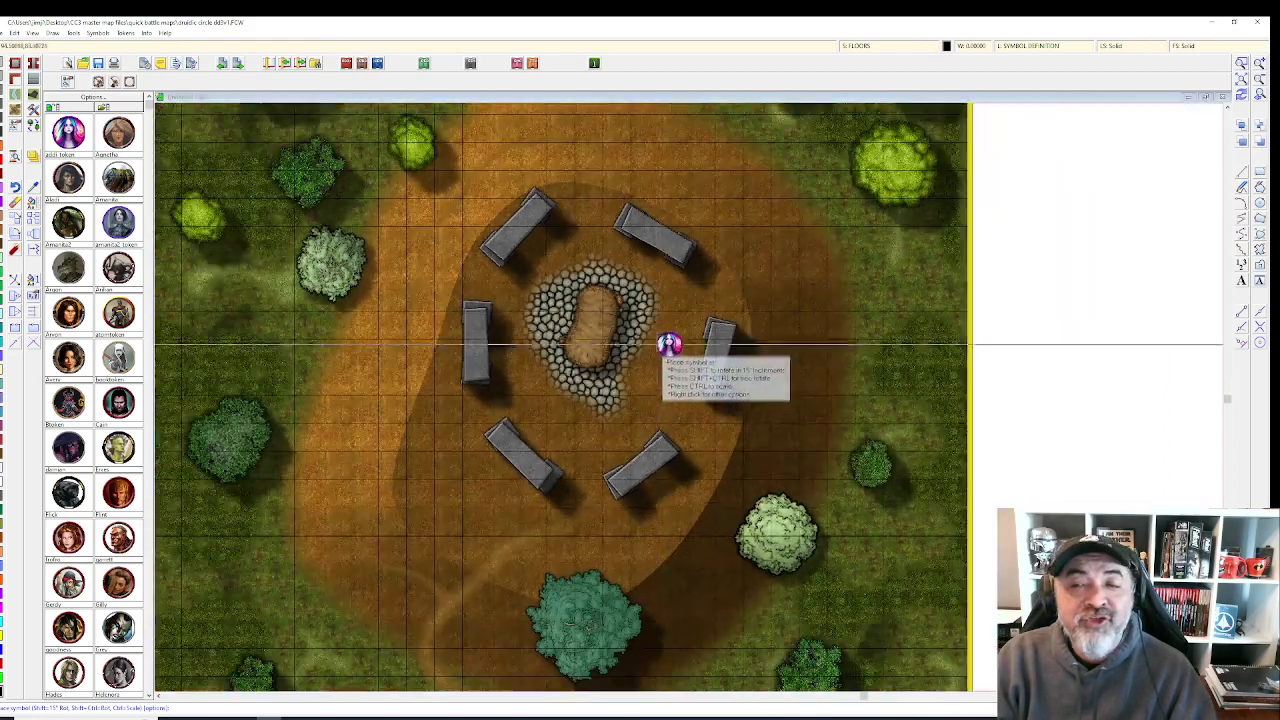
scroll(684, 296, down, 3)
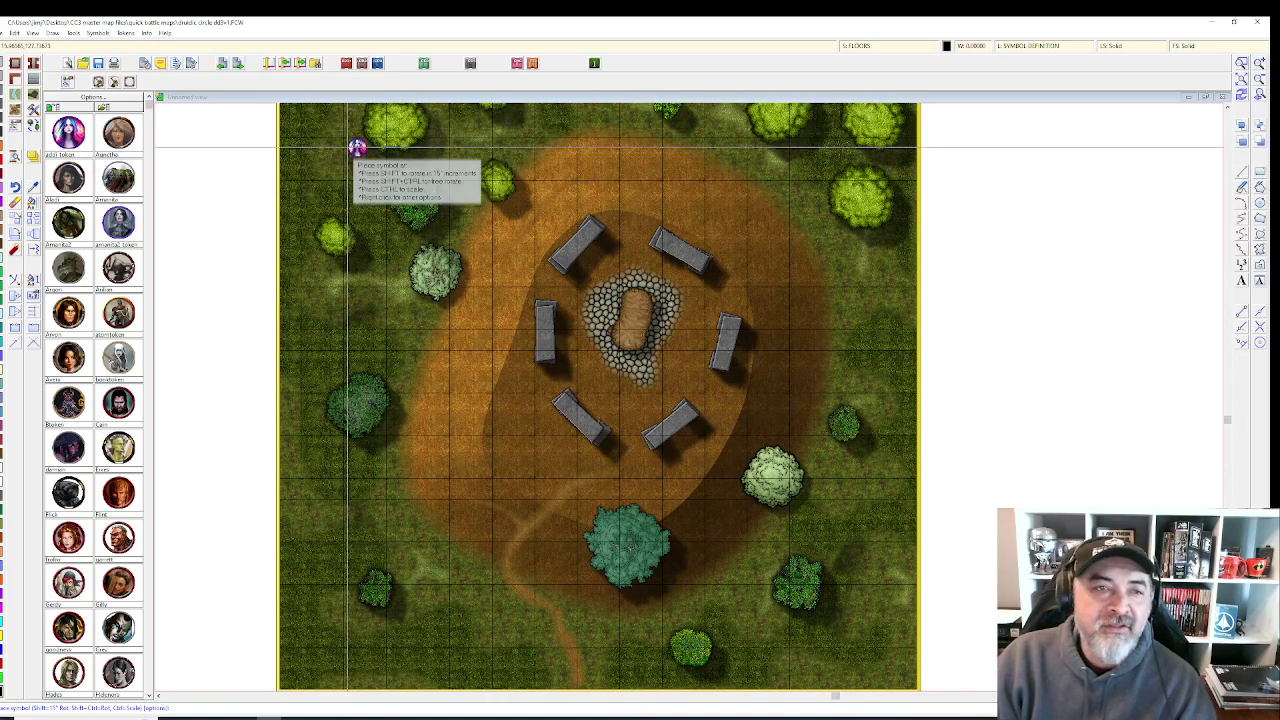
key(Escape)
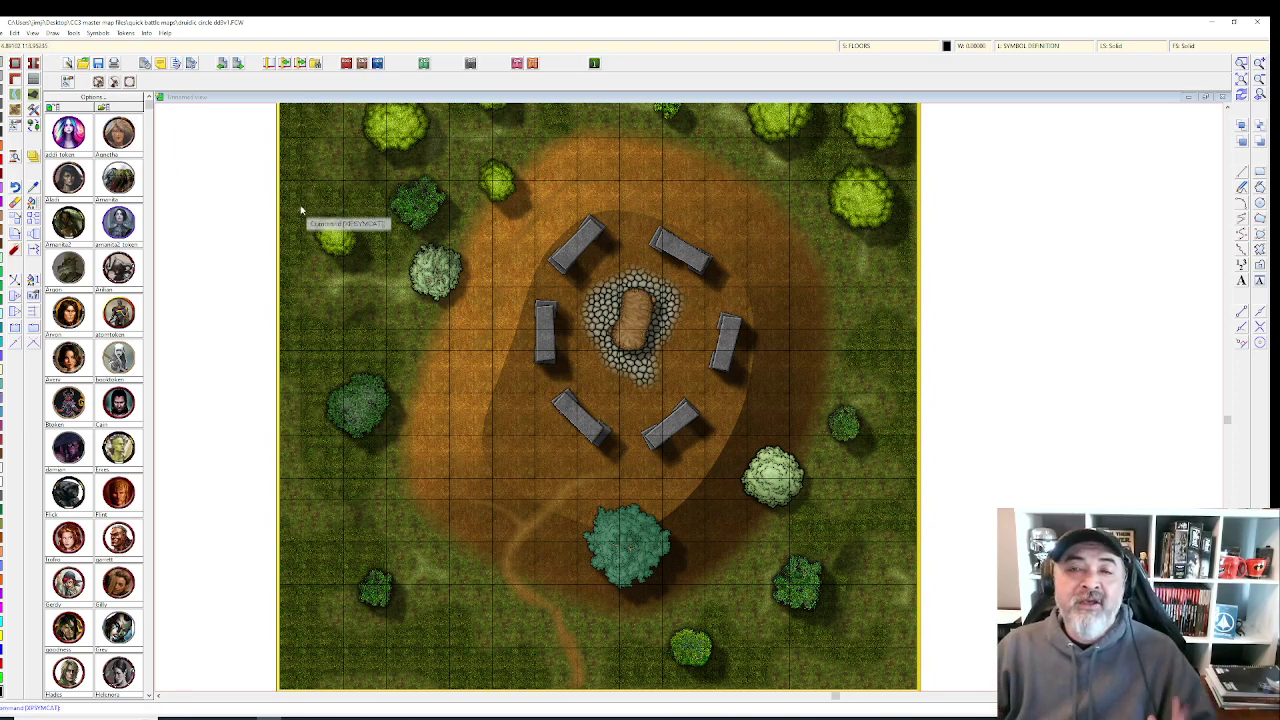
- Place the red-ringed, dark-haired man's token twice: on the dirt clearing's southwest part and just north of the large teal tree
click(64, 372)
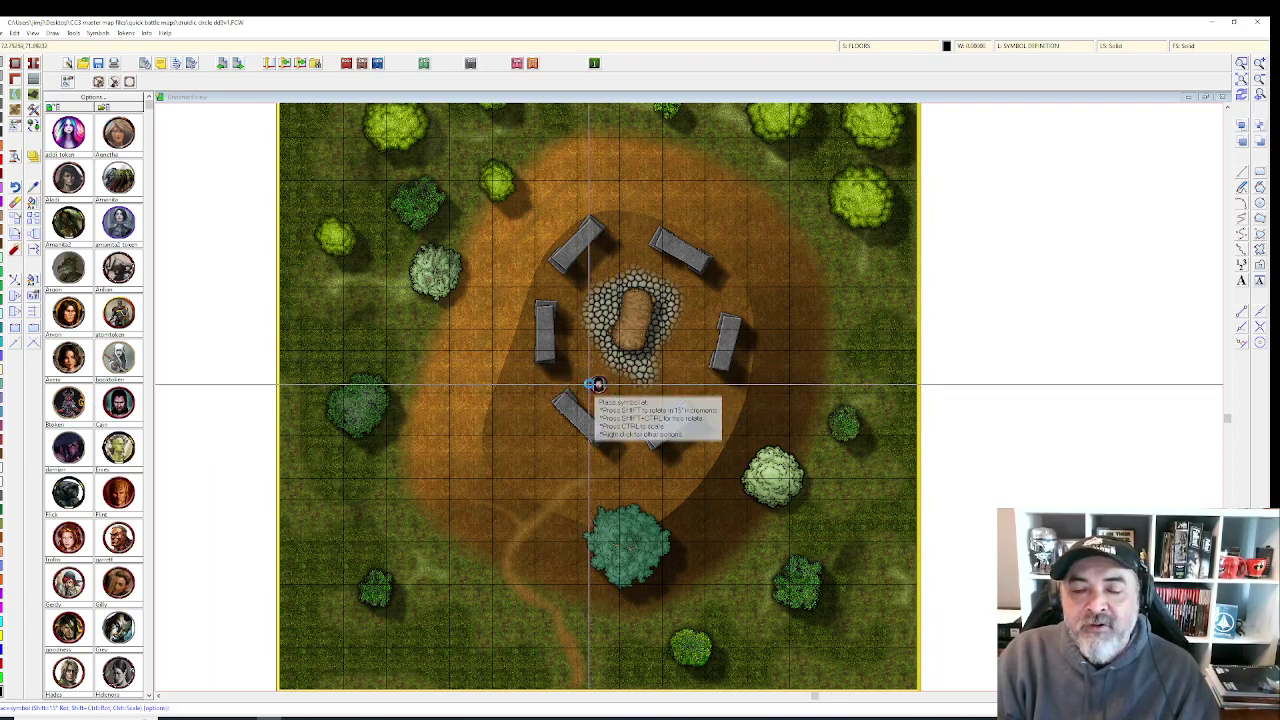
scroll(609, 385, up, 5)
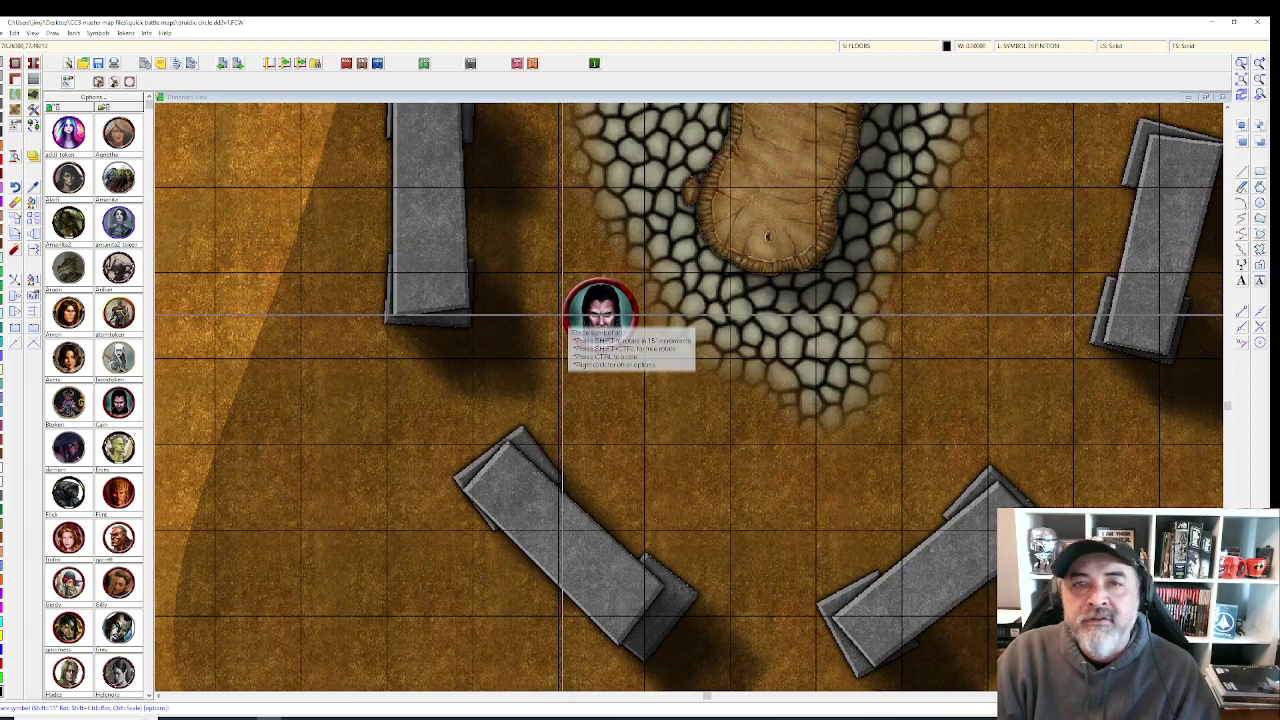
scroll(564, 318, down, 5)
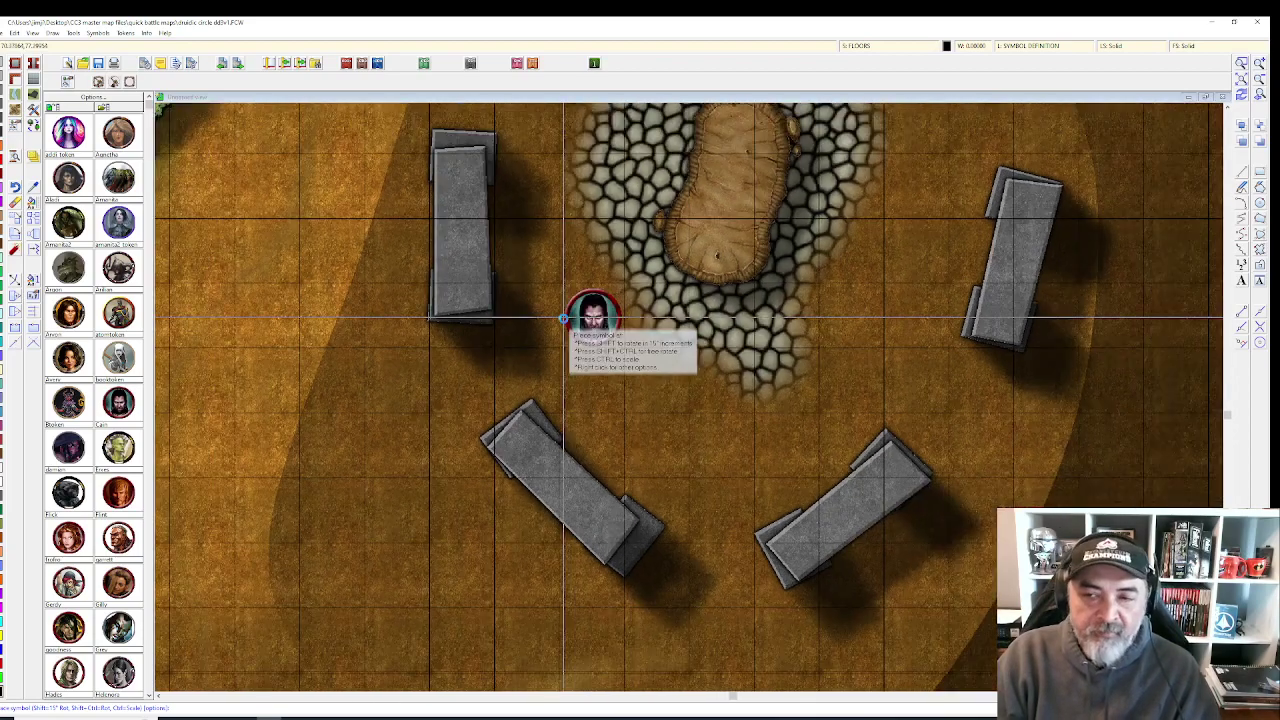
scroll(609, 388, down, 4)
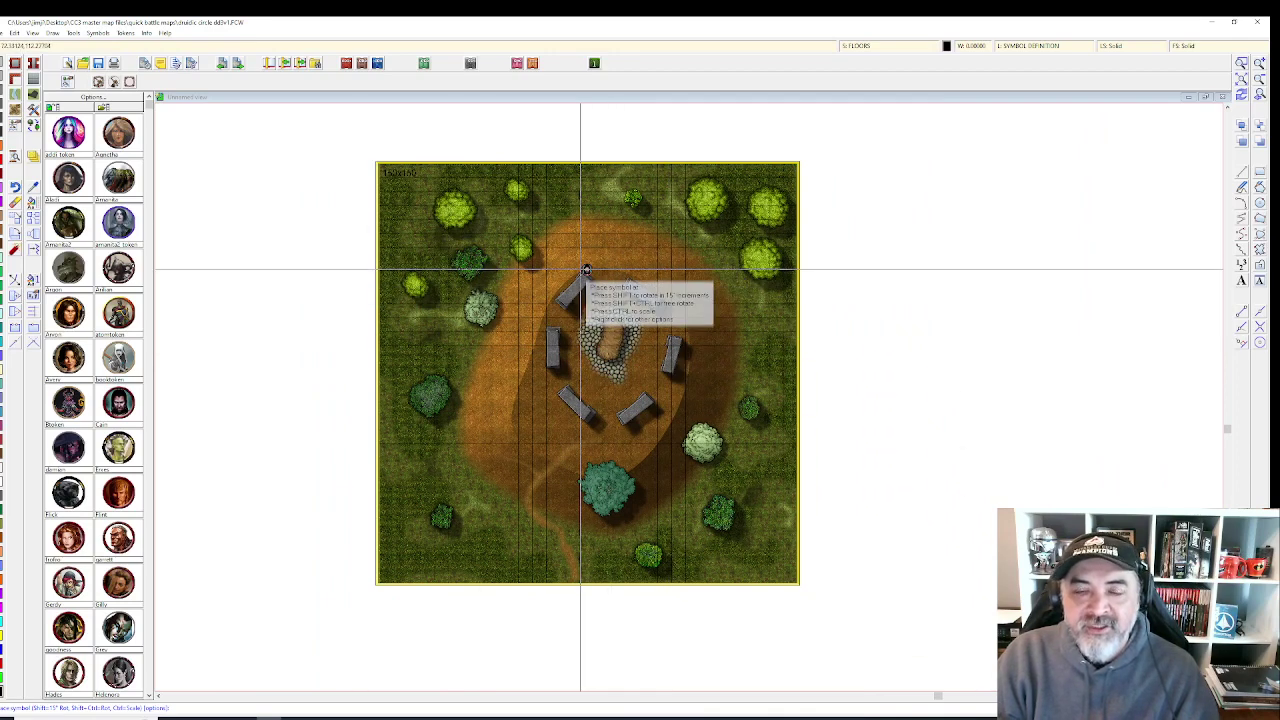
click(489, 457)
click(583, 447)
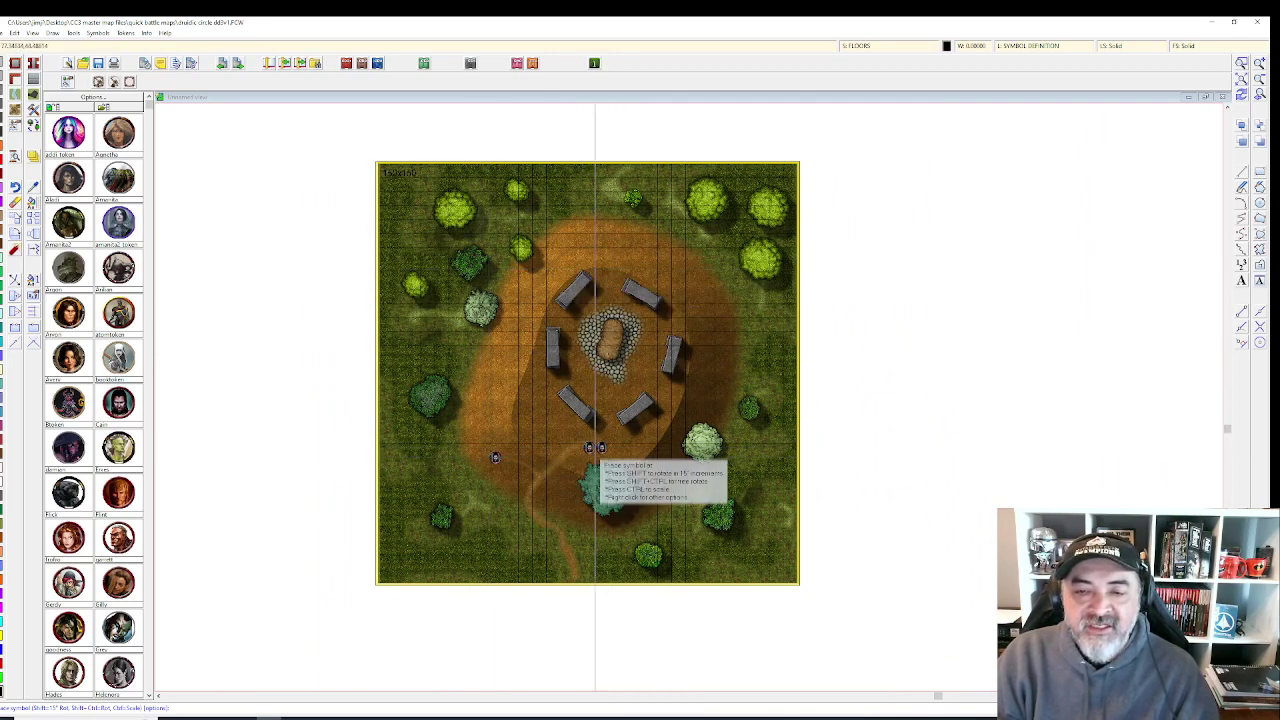
click(595, 447)
- Add the orange-backed warrior token southeast of the southwestern red-ringed token and the purple-ringed woman's token north of it
scroll(506, 458, up, 4)
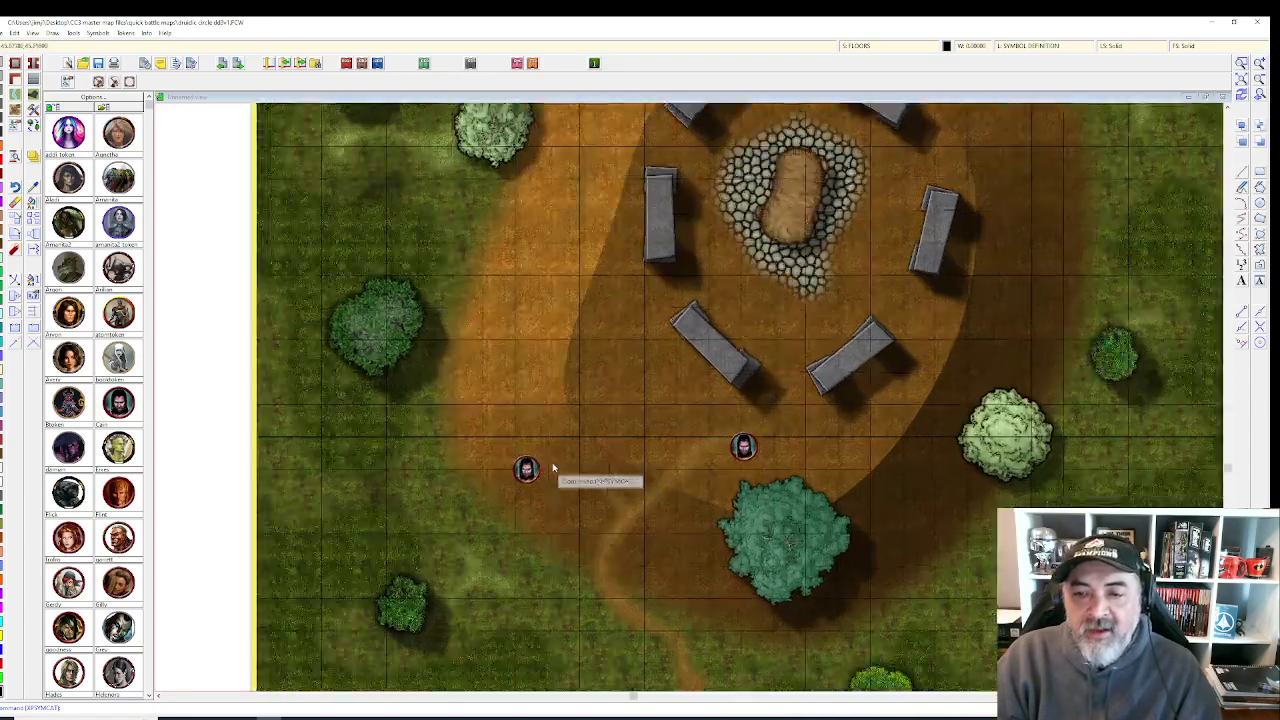
scroll(552, 467, up, 4)
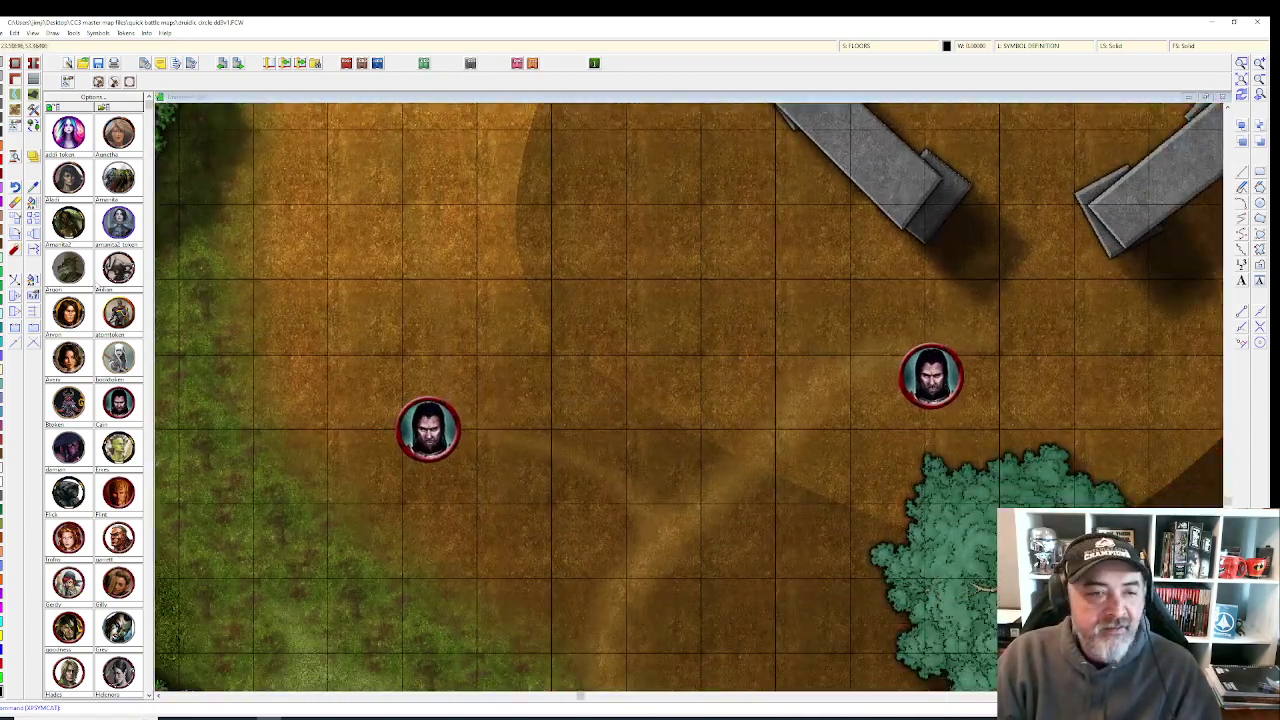
click(515, 470)
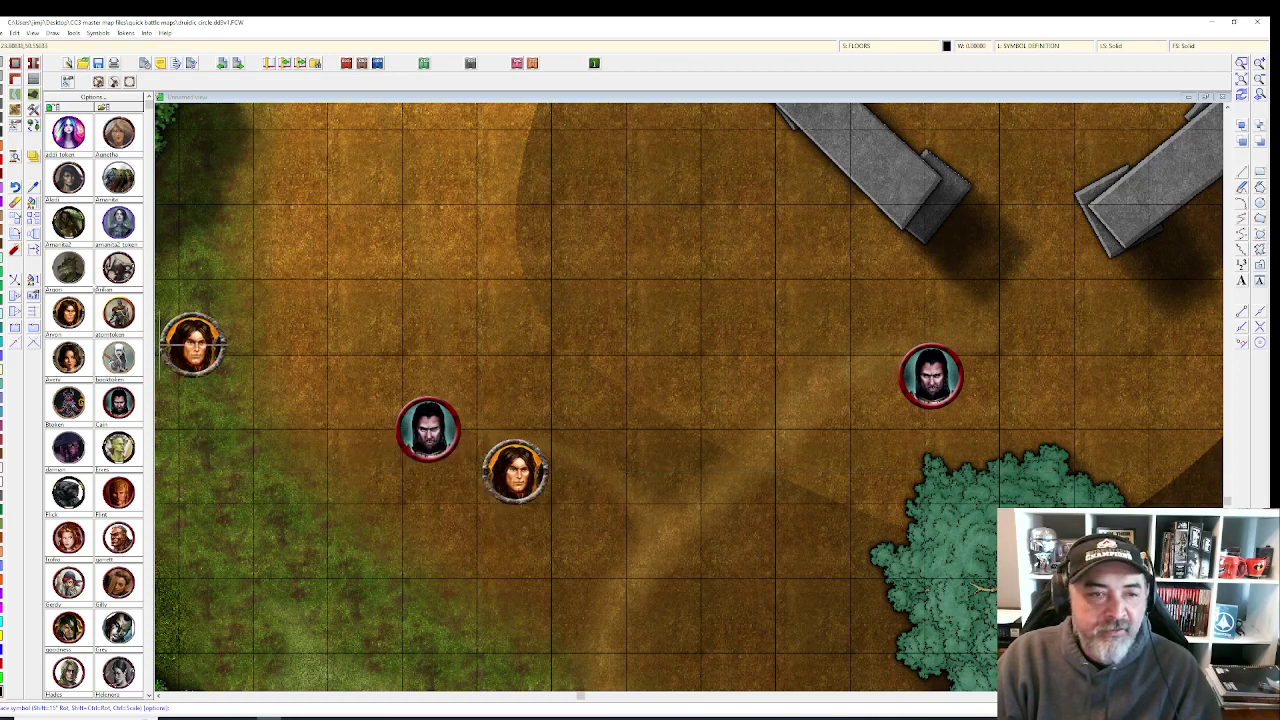
click(118, 222)
click(444, 317)
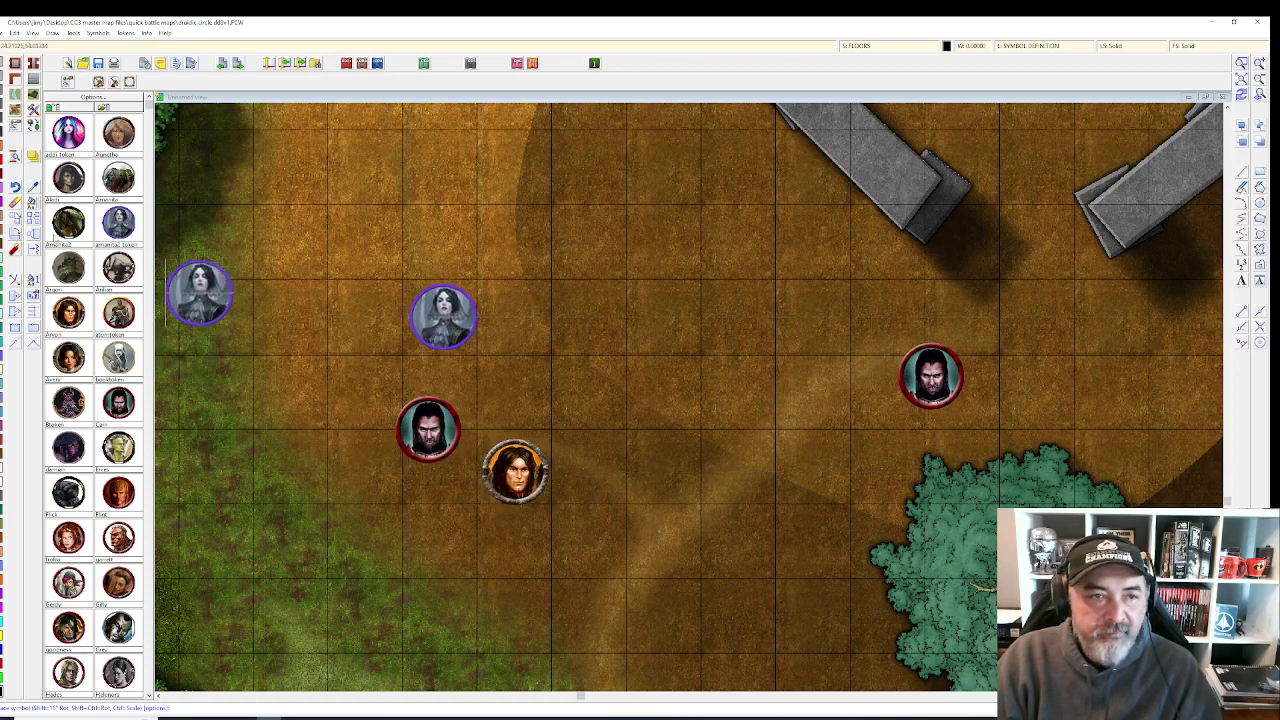
- Erase the duplicate red-ringed token north of the large teal tree
click(15, 202)
click(922, 398)
right_click(920, 398)
click(918, 399)
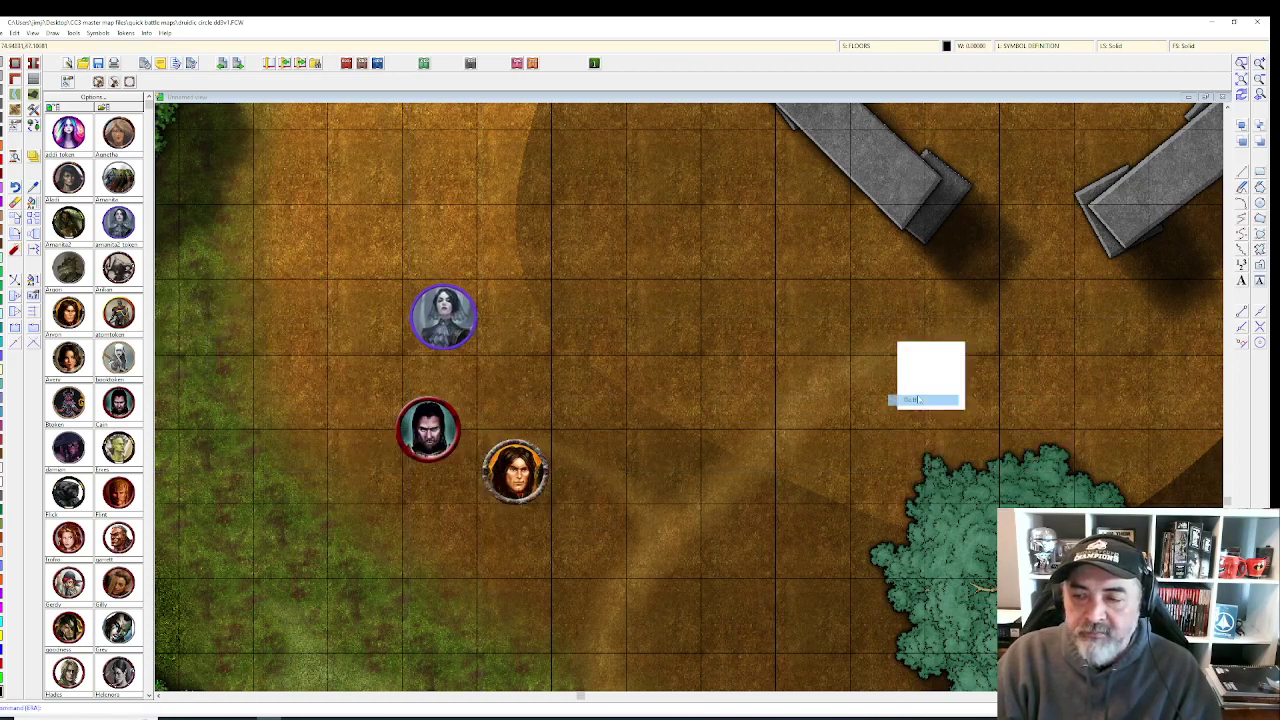
- Move the remaining red-ringed token slightly up and right so it sits directly below the purple-ringed woman's token
click(18, 233)
click(466, 437)
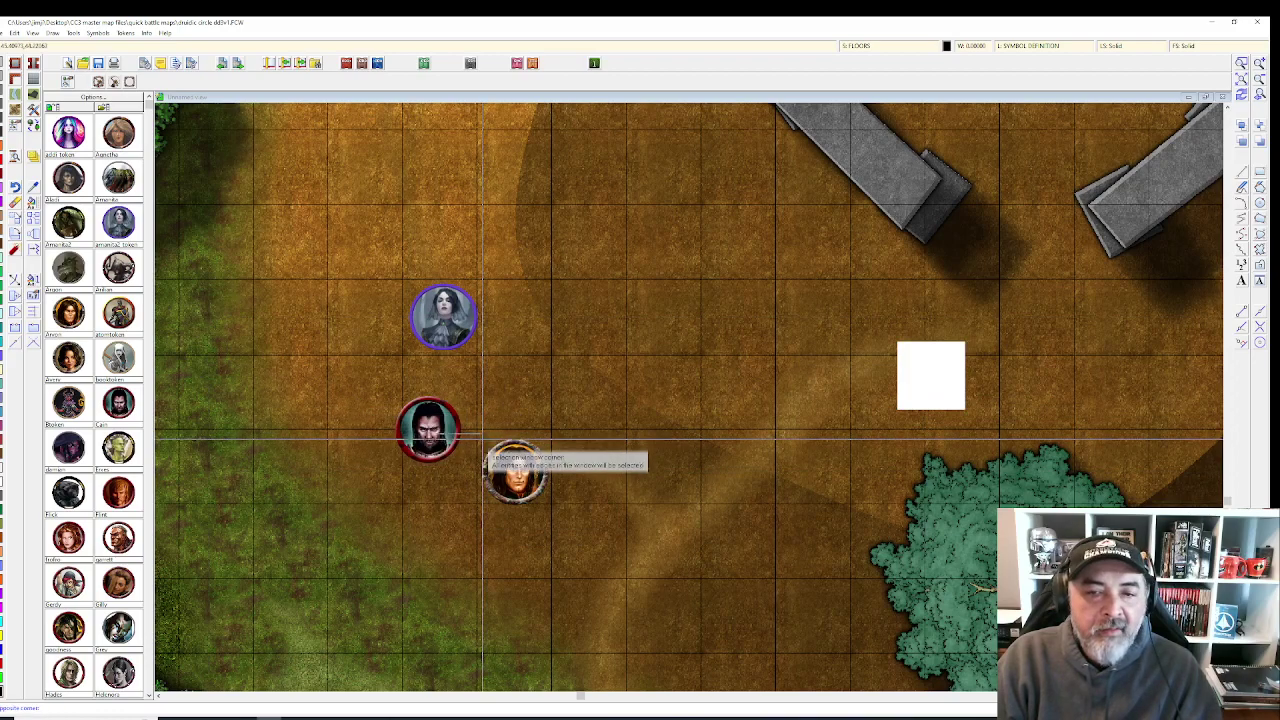
right_click(475, 420)
click(475, 420)
click(475, 414)
click(485, 378)
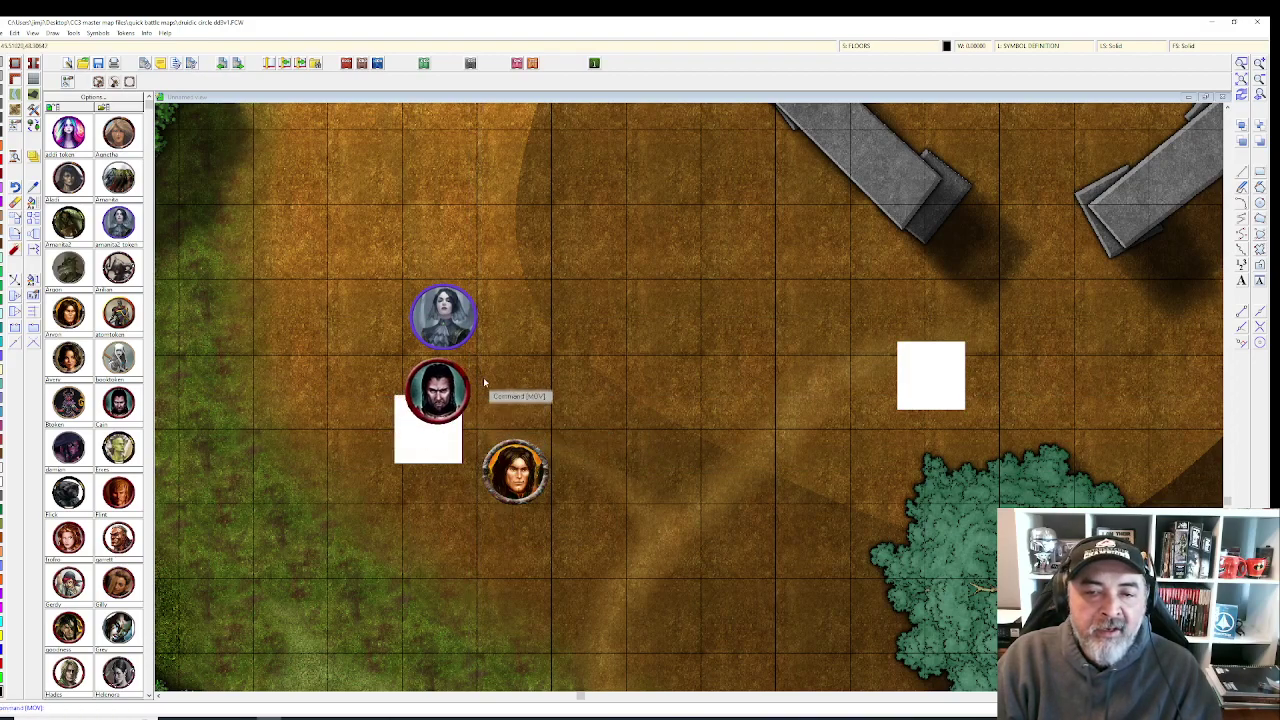
scroll(1029, 239, down, 3)
drag(969, 251, 745, 405)
scroll(745, 407, down, 2)
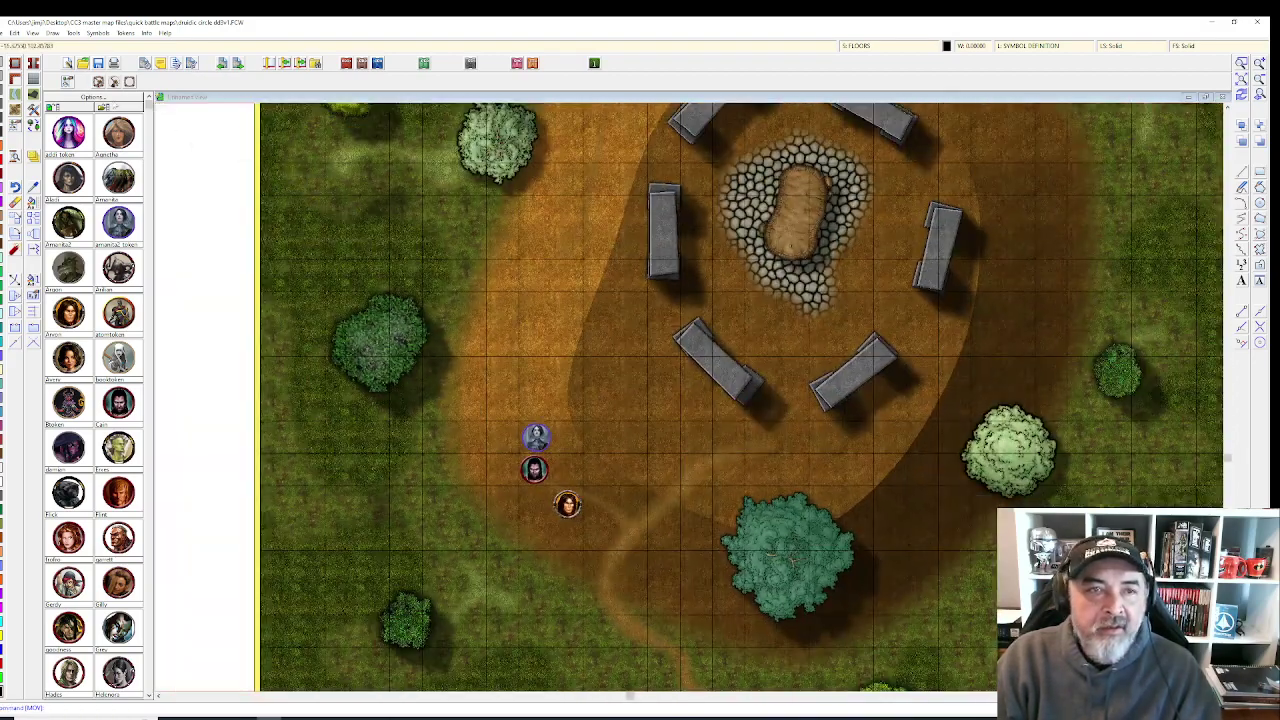
- Load the fey creature tokens from the feyfp folder in Sorted Token custom CC3
click(113, 107)
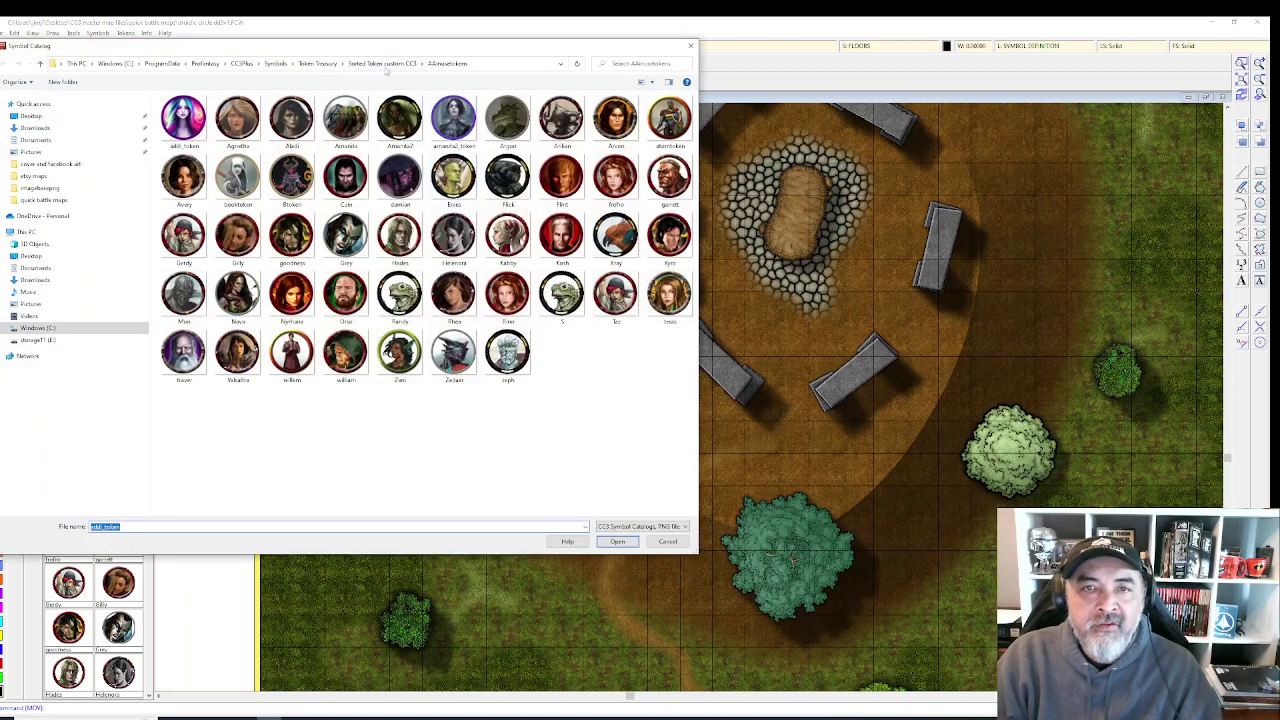
click(383, 64)
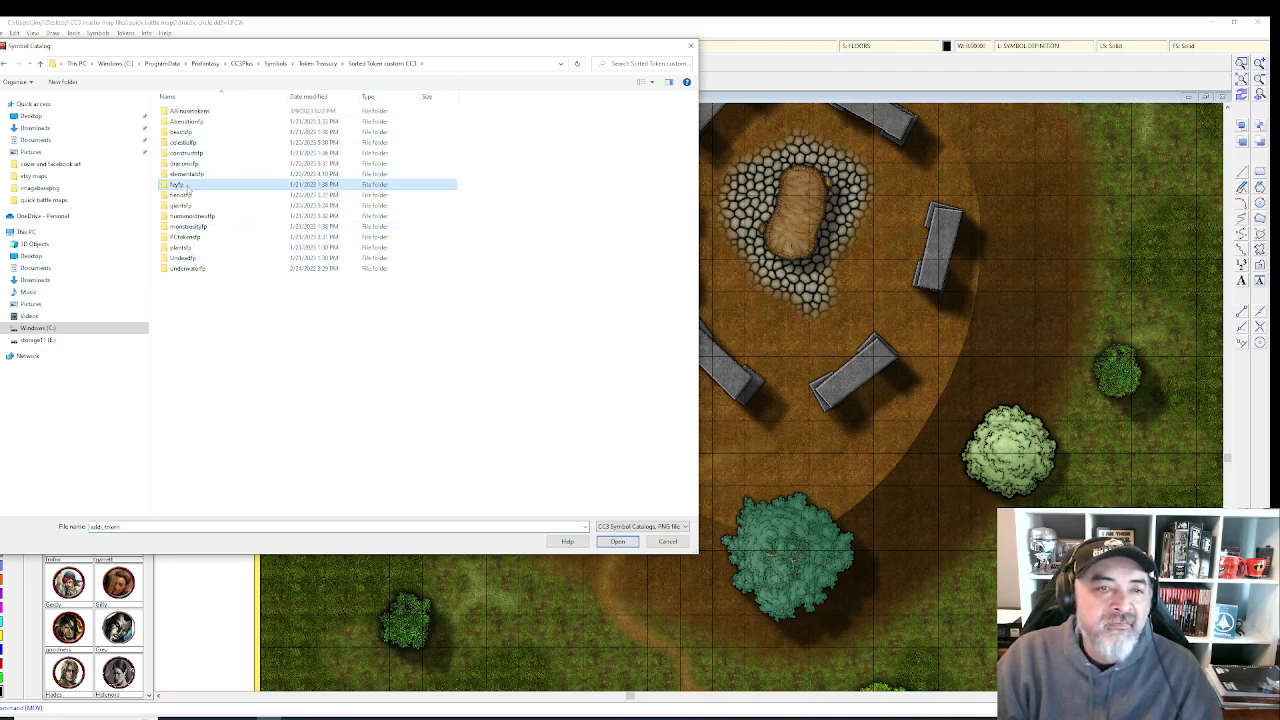
double_click(200, 184)
double_click(237, 120)
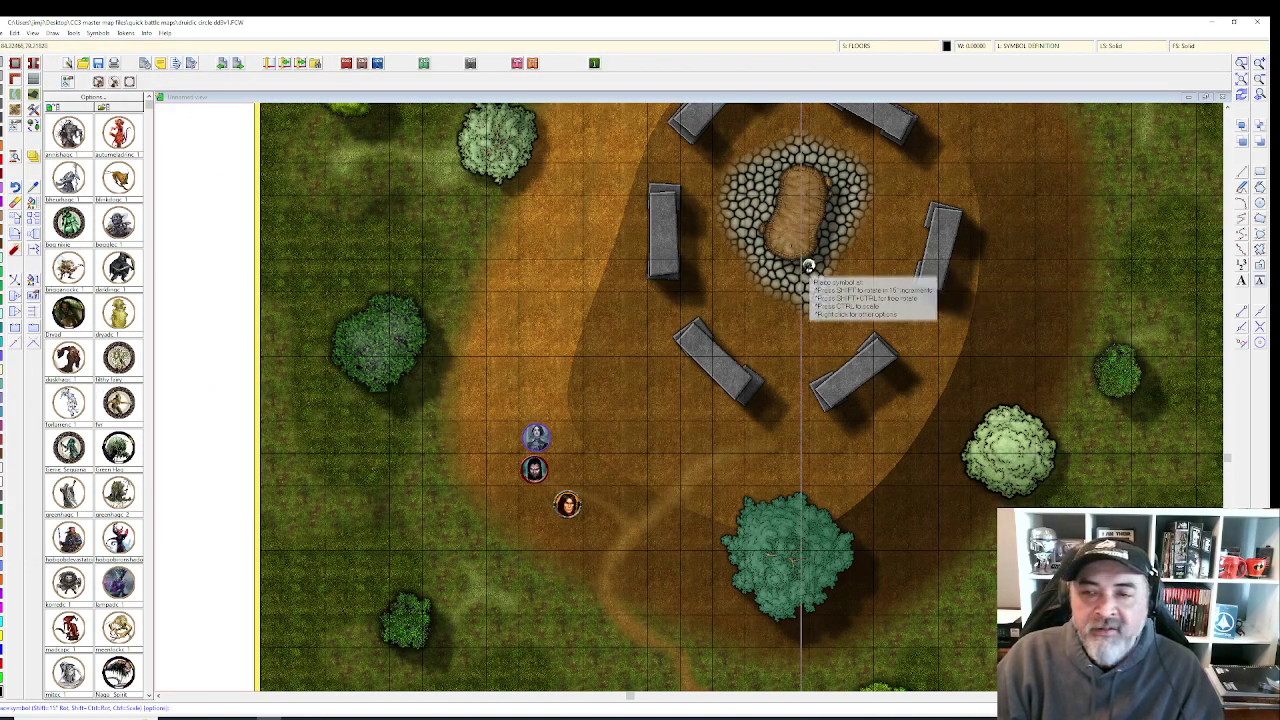
- Place the Green Hag token on the cobbles west of the altar and the grey robed figure's token just east of the cobbles
scroll(770, 250, up, 5)
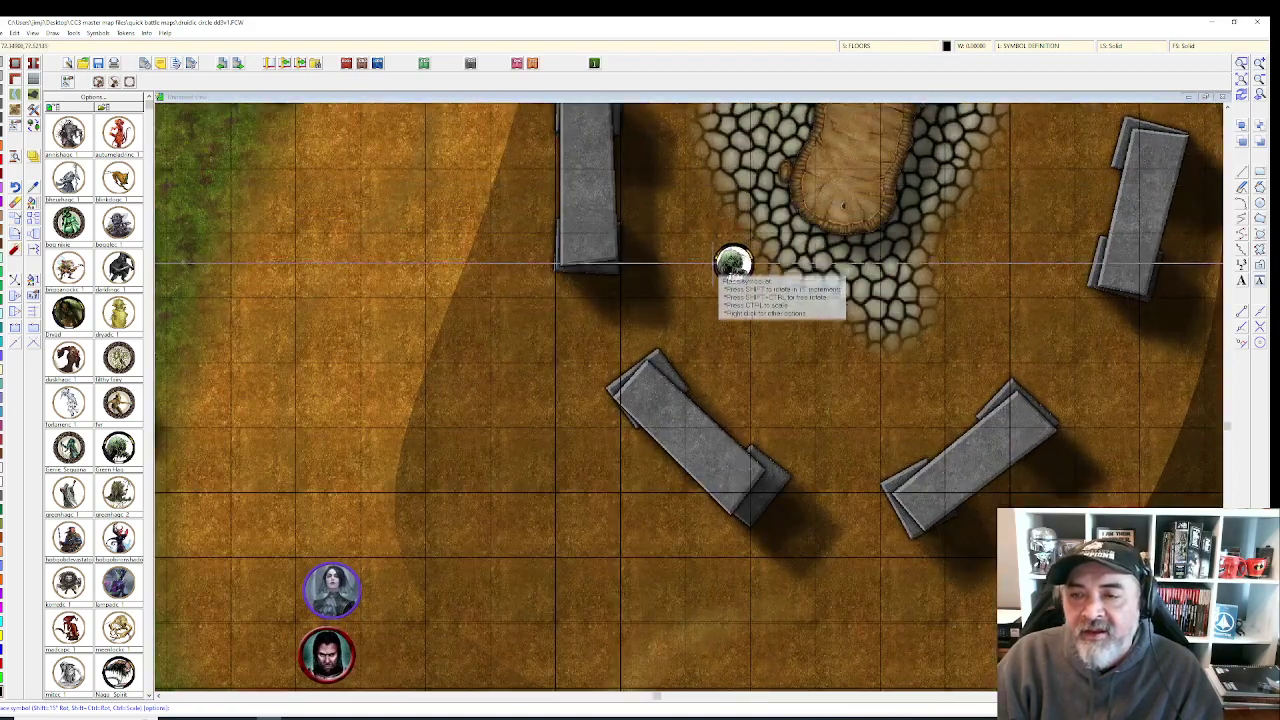
click(780, 128)
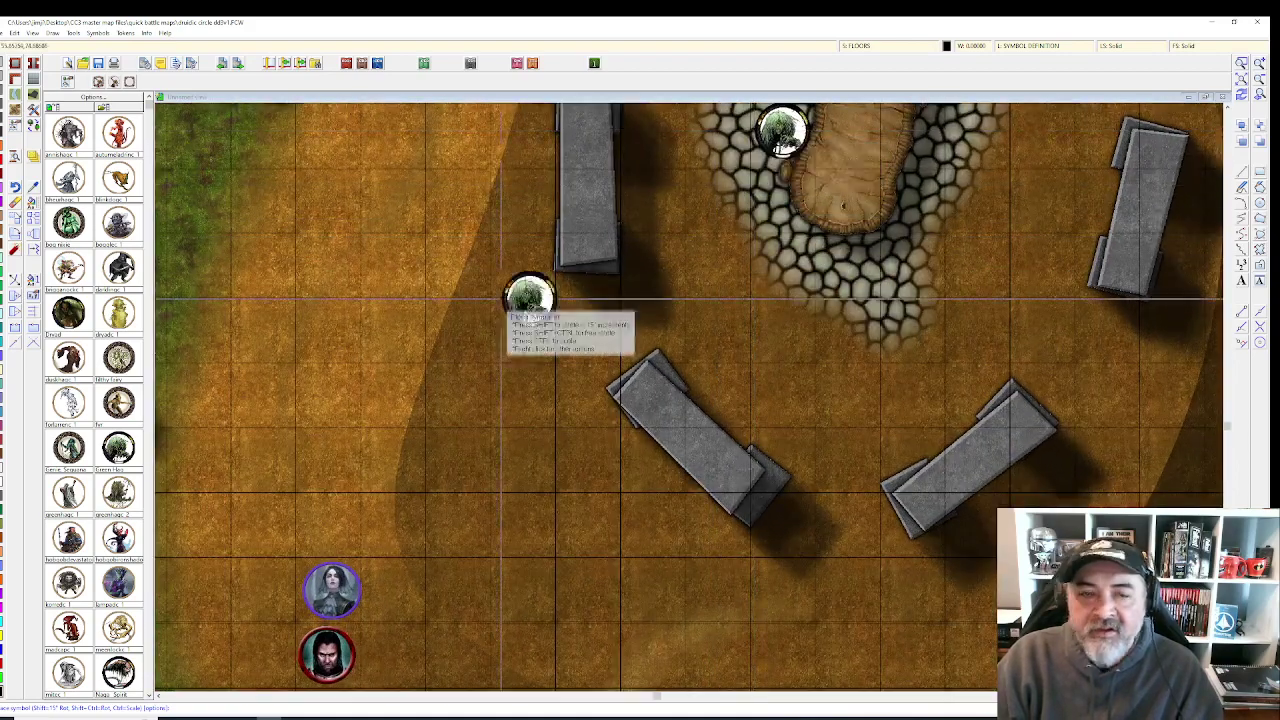
click(68, 493)
key(ctrl)
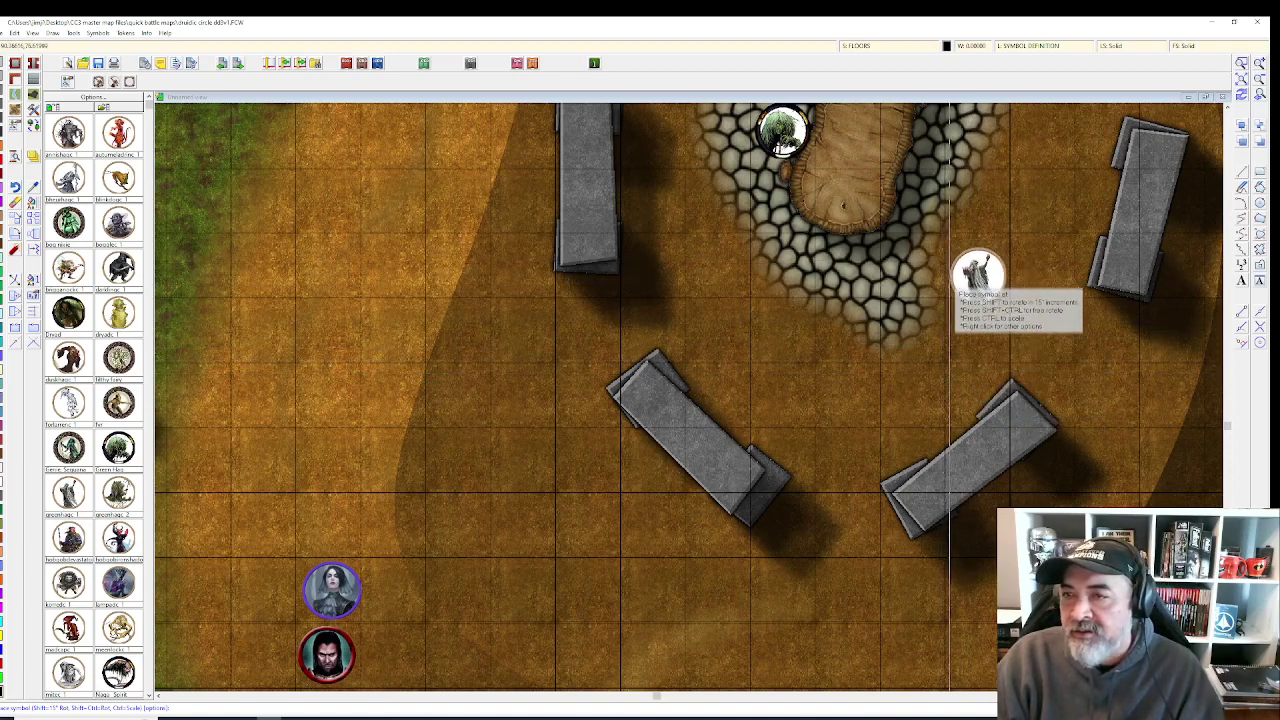
click(975, 200)
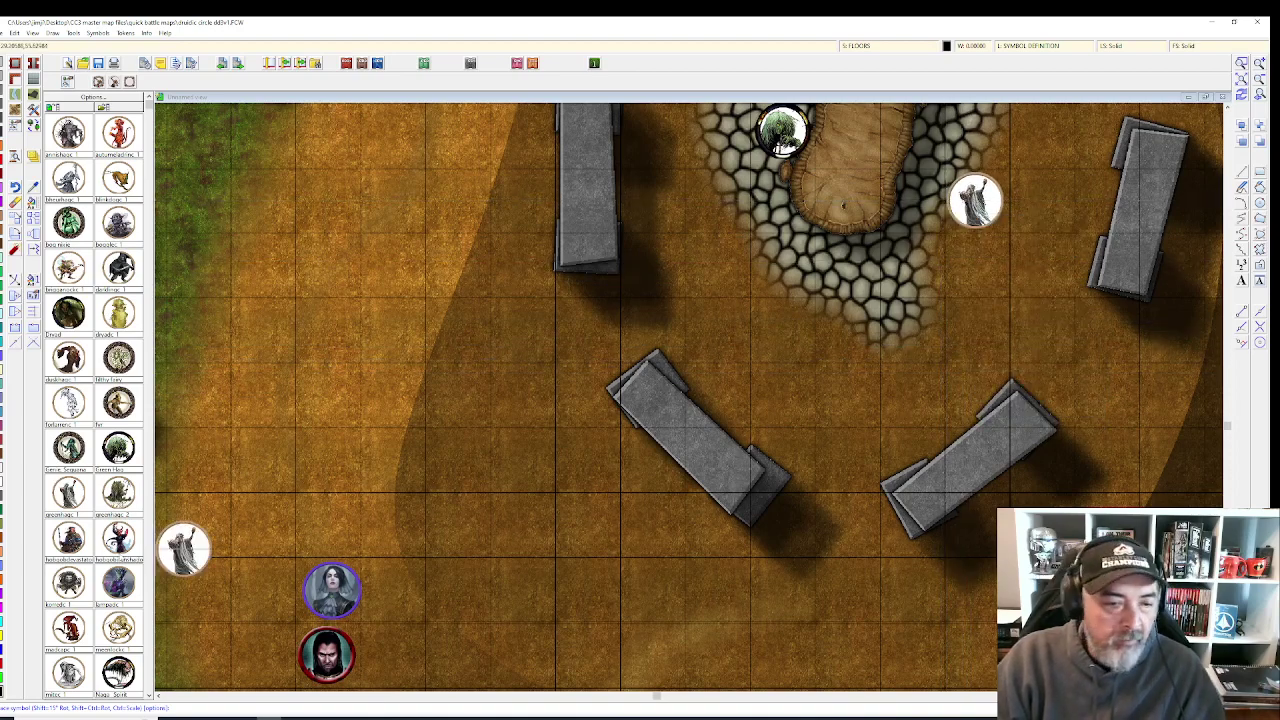
- Place one nilbog token just southwest of the western standing stone and another just southeast of the eastern standing stone
scroll(93, 400, down, 1)
scroll(93, 400, down, 5)
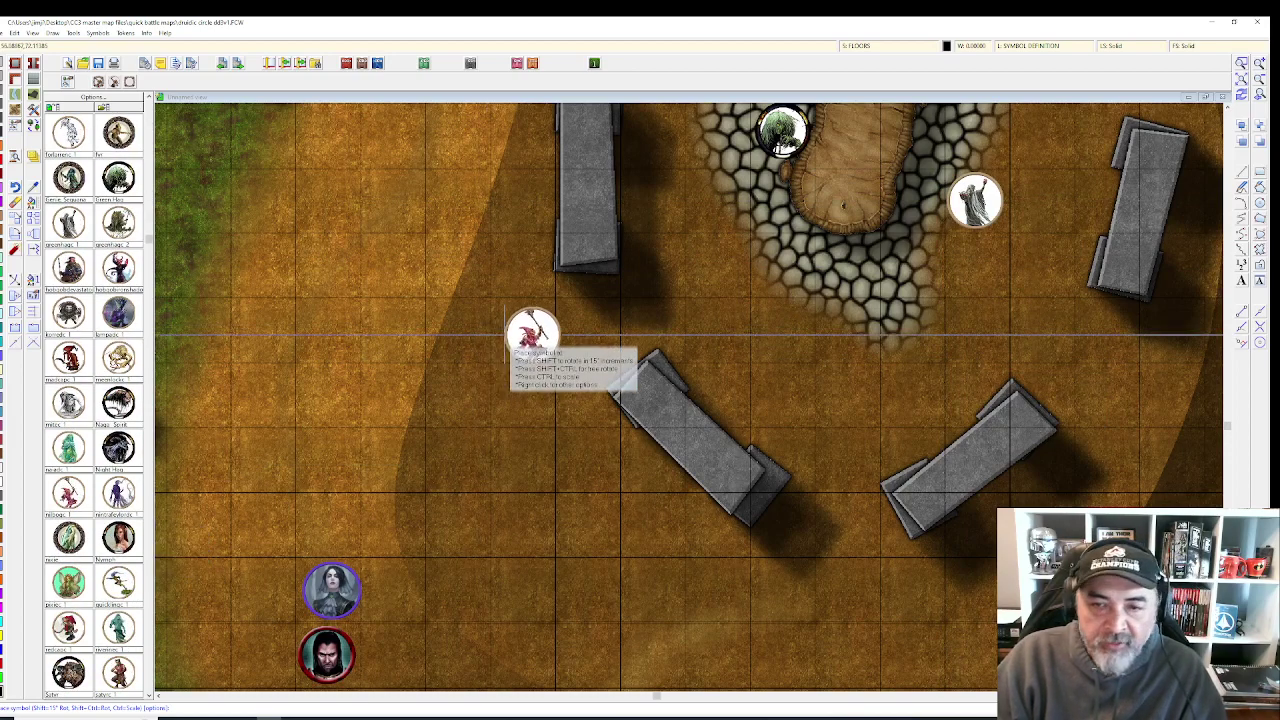
click(522, 271)
scroll(953, 380, right, 5)
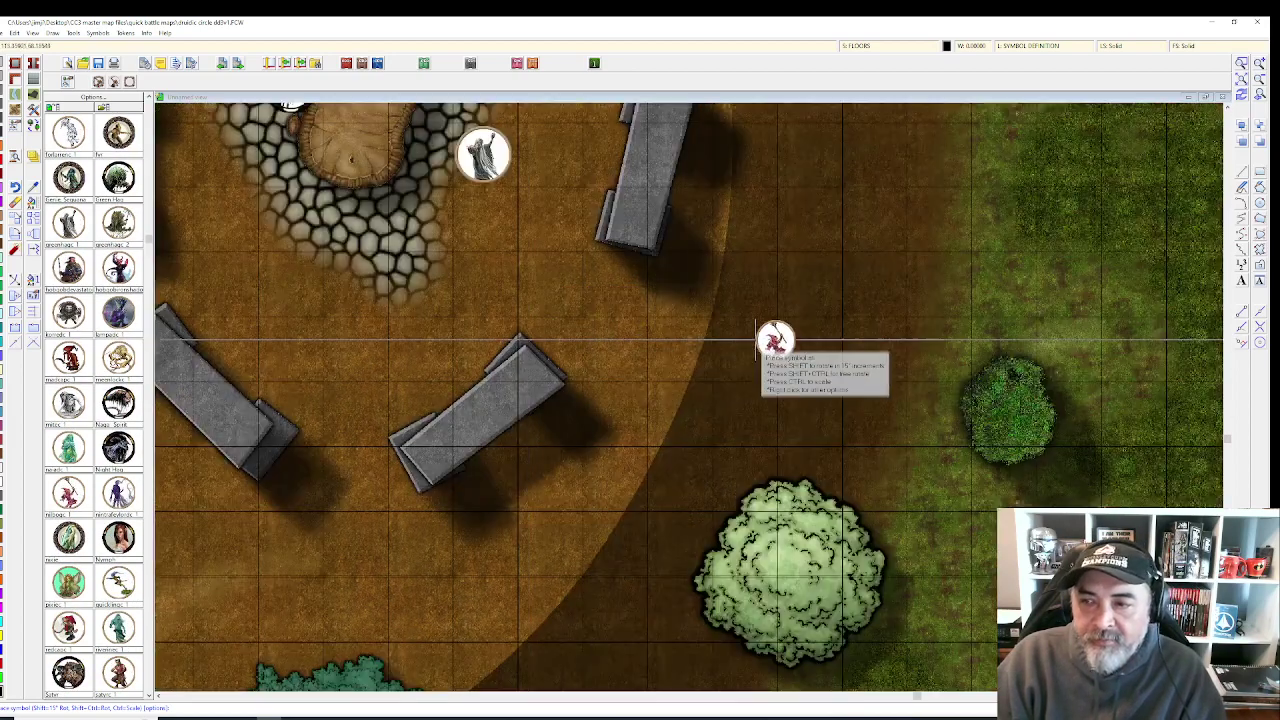
click(675, 290)
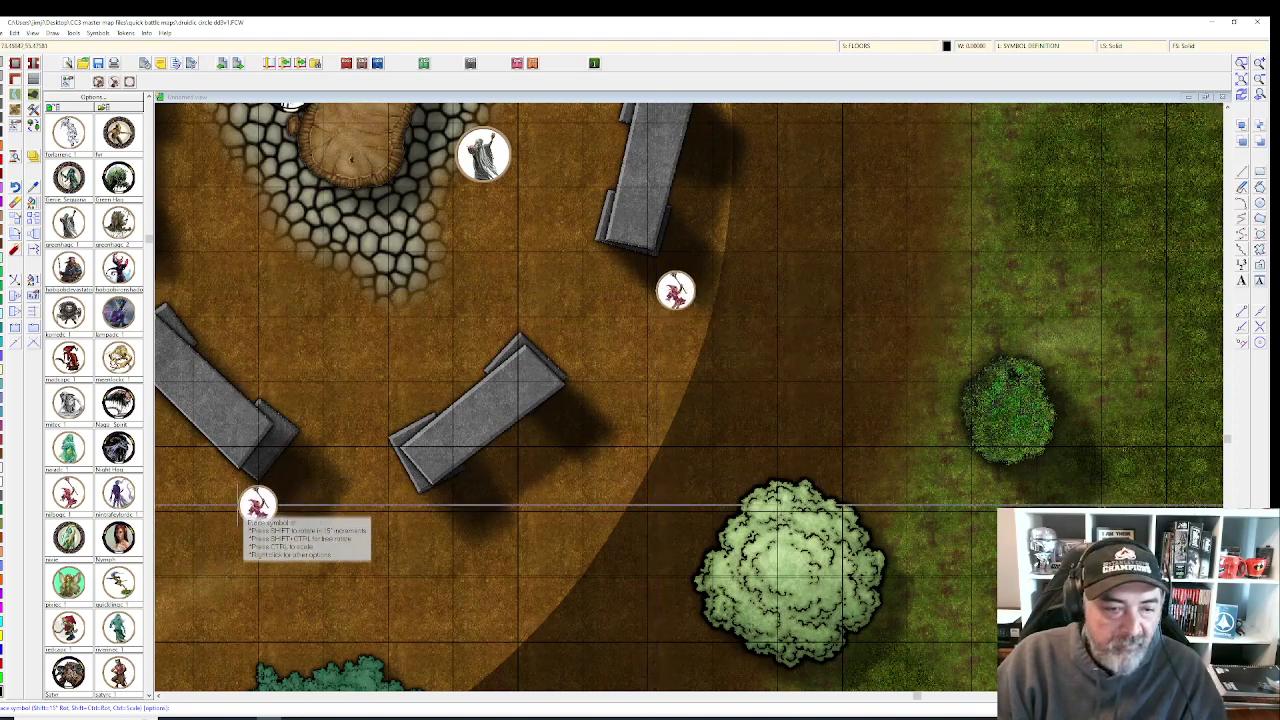
- Place one satyr token at the northwest edge of the large teal tree and another on the dirt further northwest
scroll(93, 400, down, 3)
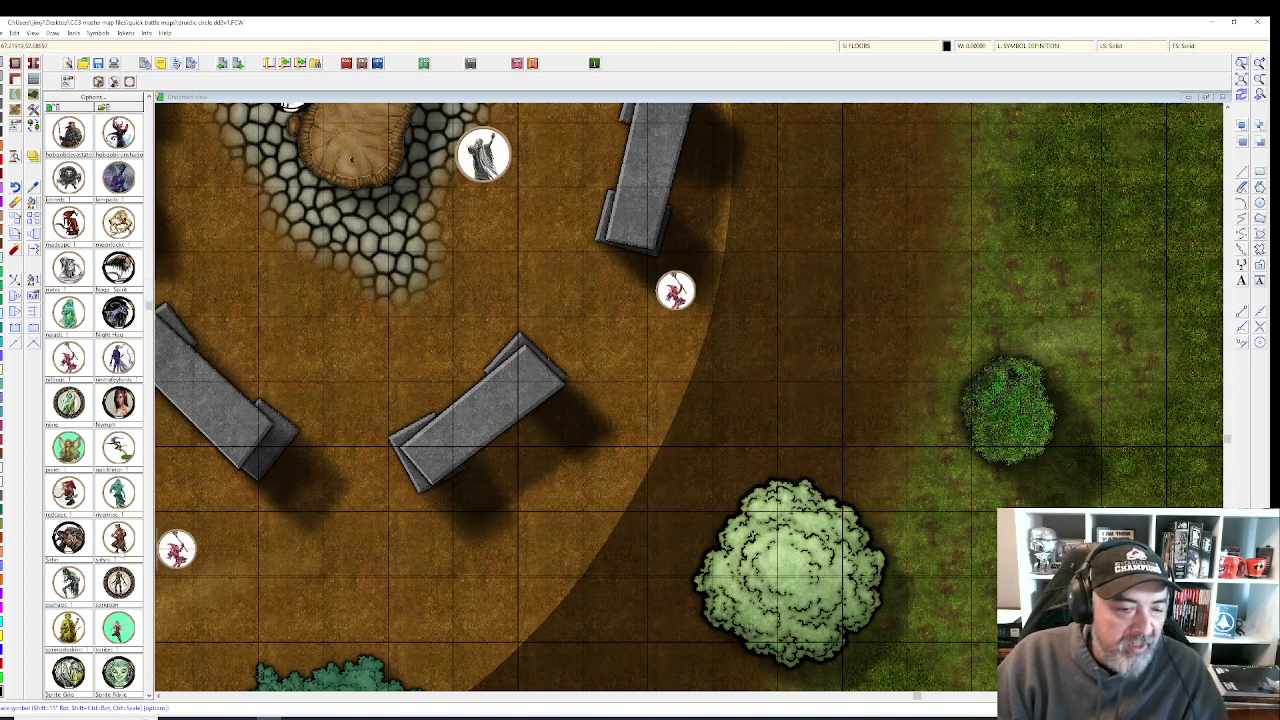
click(119, 537)
drag(285, 600, 551, 454)
drag(480, 583, 523, 426)
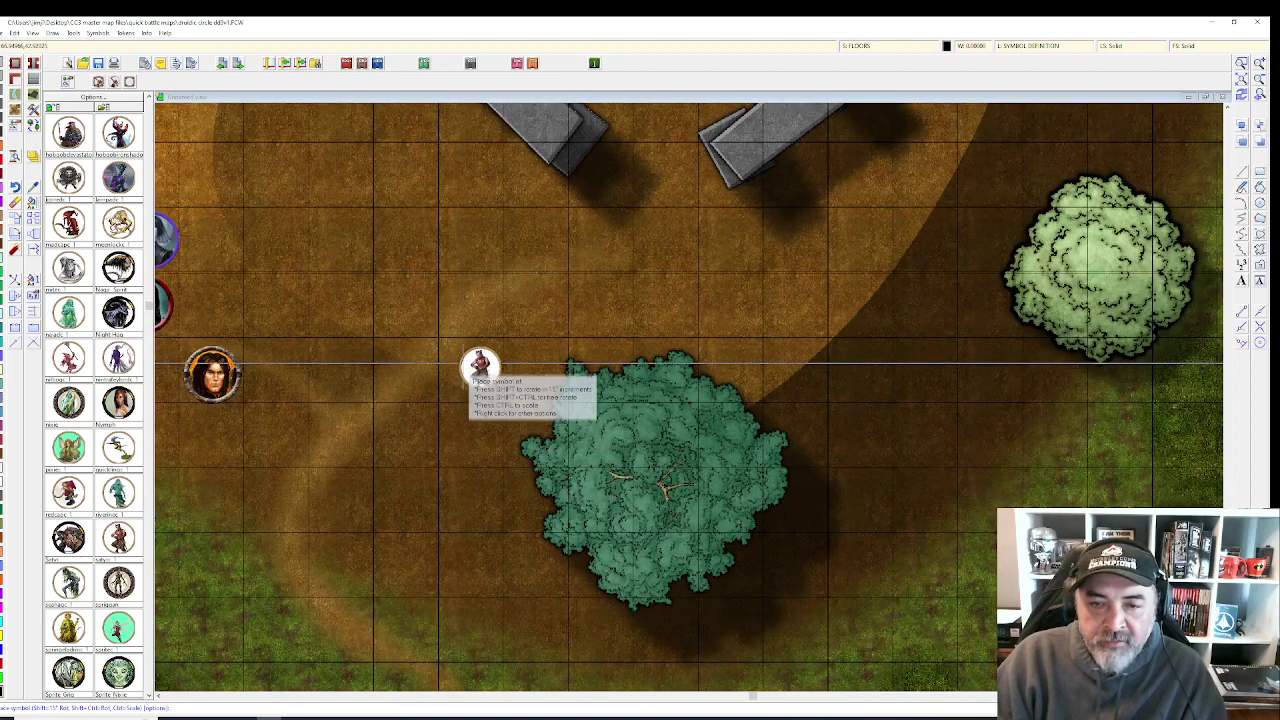
click(509, 372)
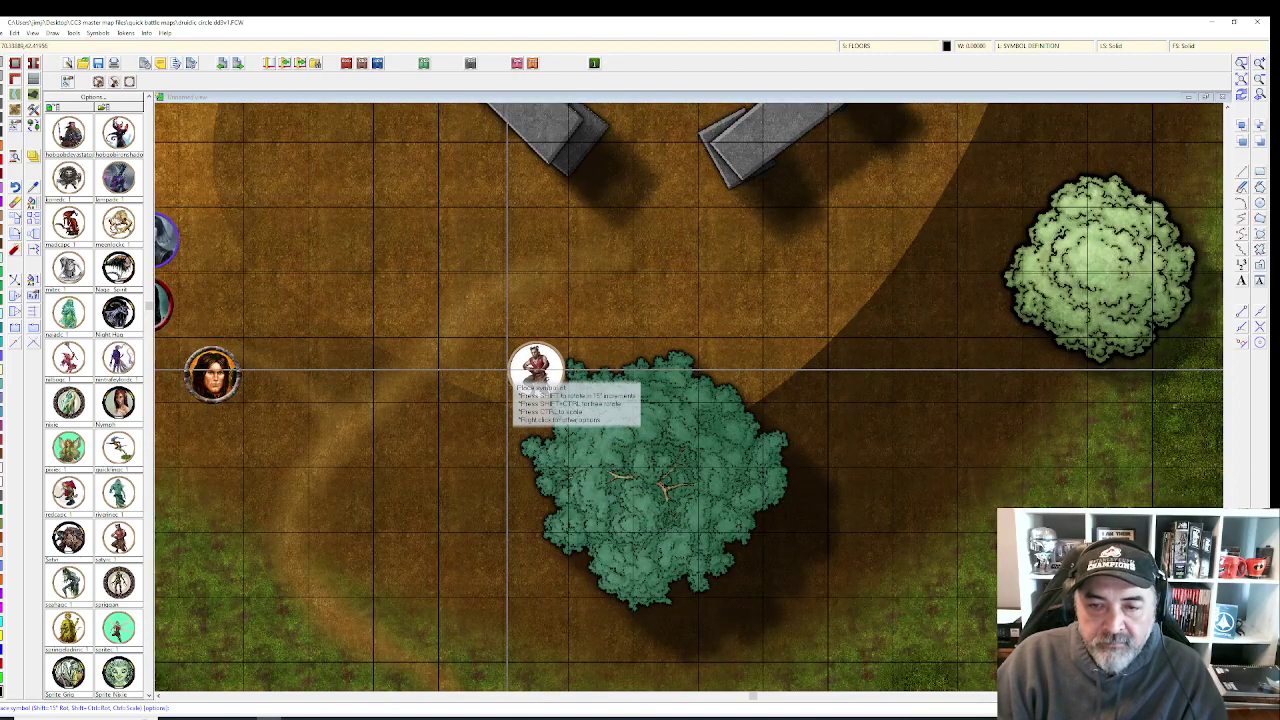
click(376, 243)
scroll(430, 300, down, 4)
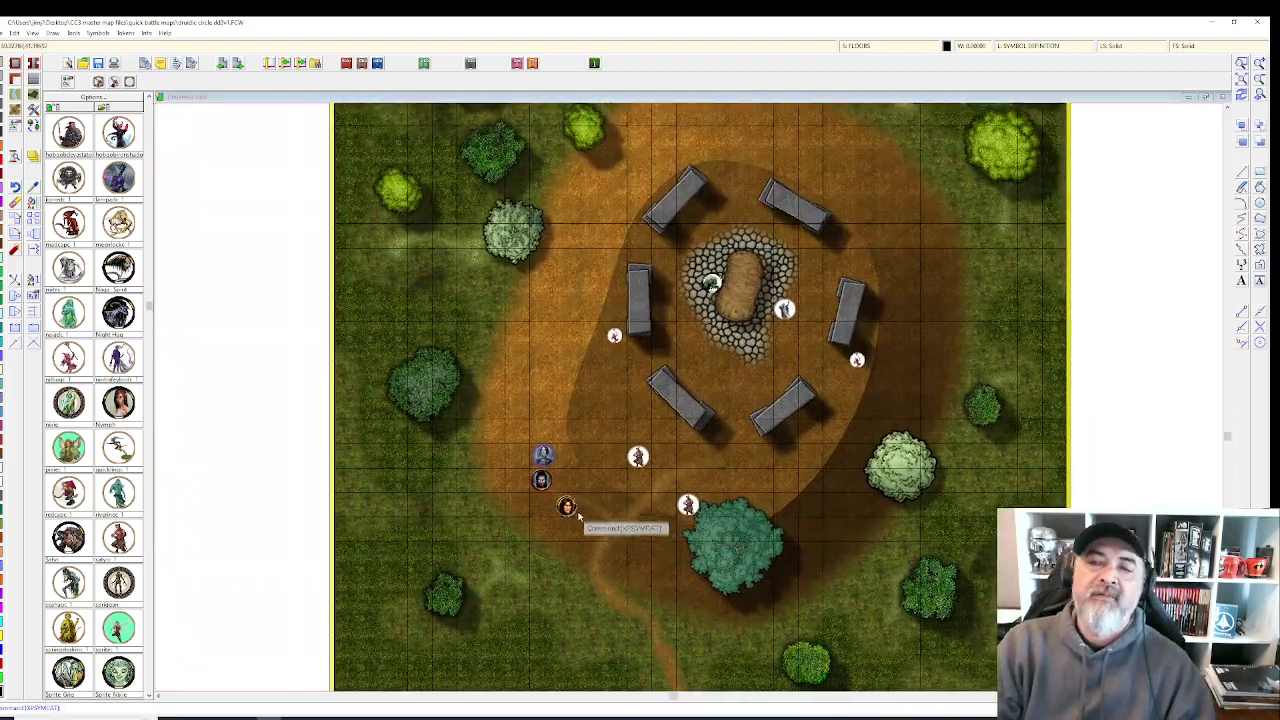
- Move the three ringed character tokens together down to the map's southern edge, west of the dirt path
drag(694, 424, 653, 426)
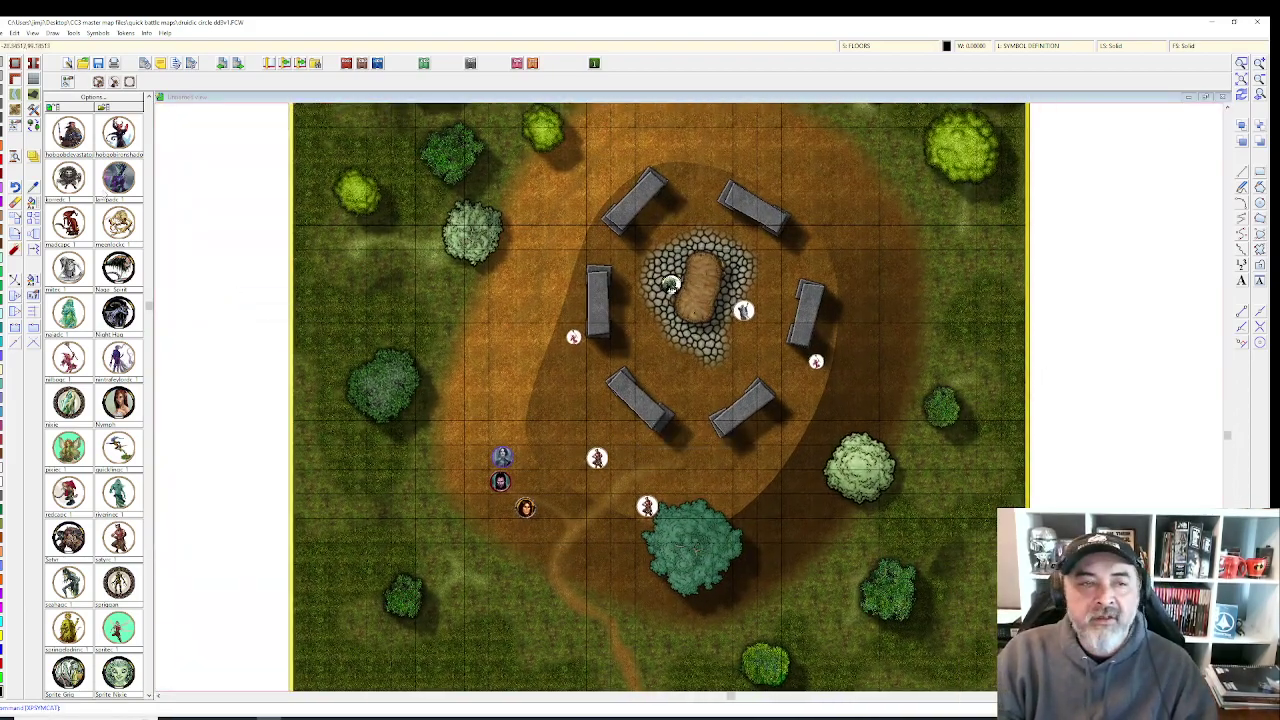
click(14, 233)
click(474, 426)
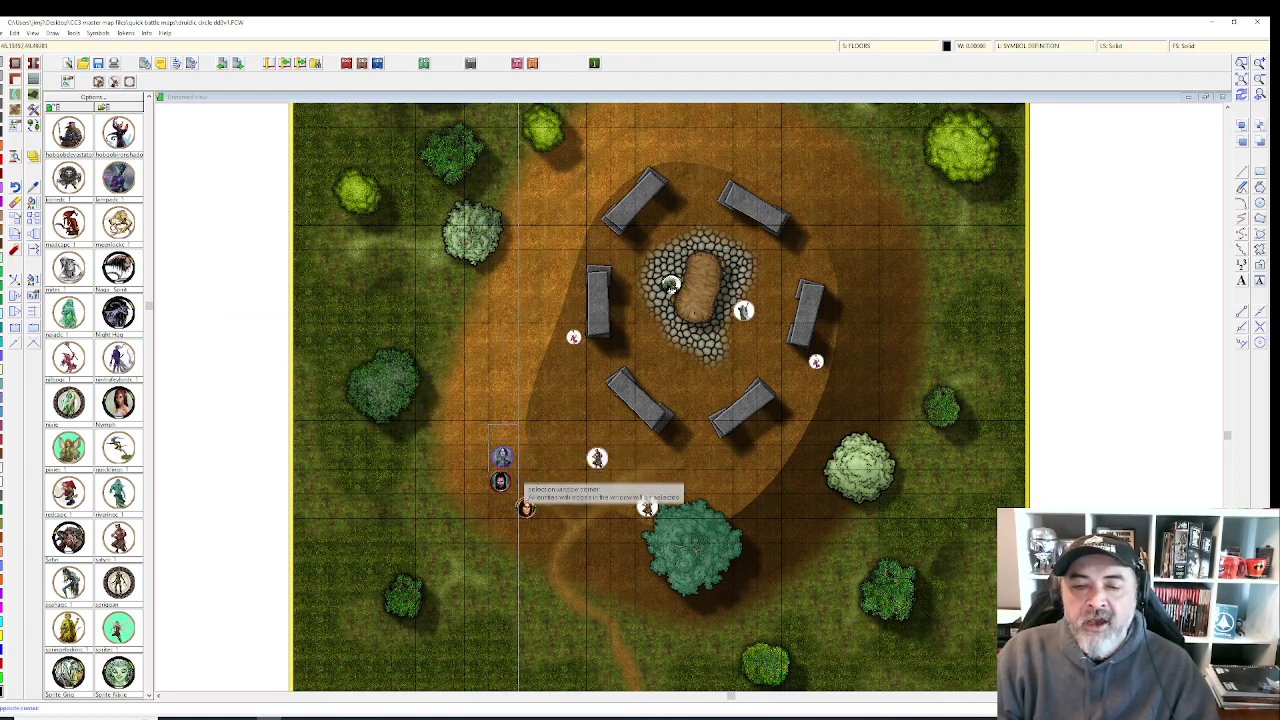
click(537, 525)
click(535, 526)
drag(535, 676, 525, 587)
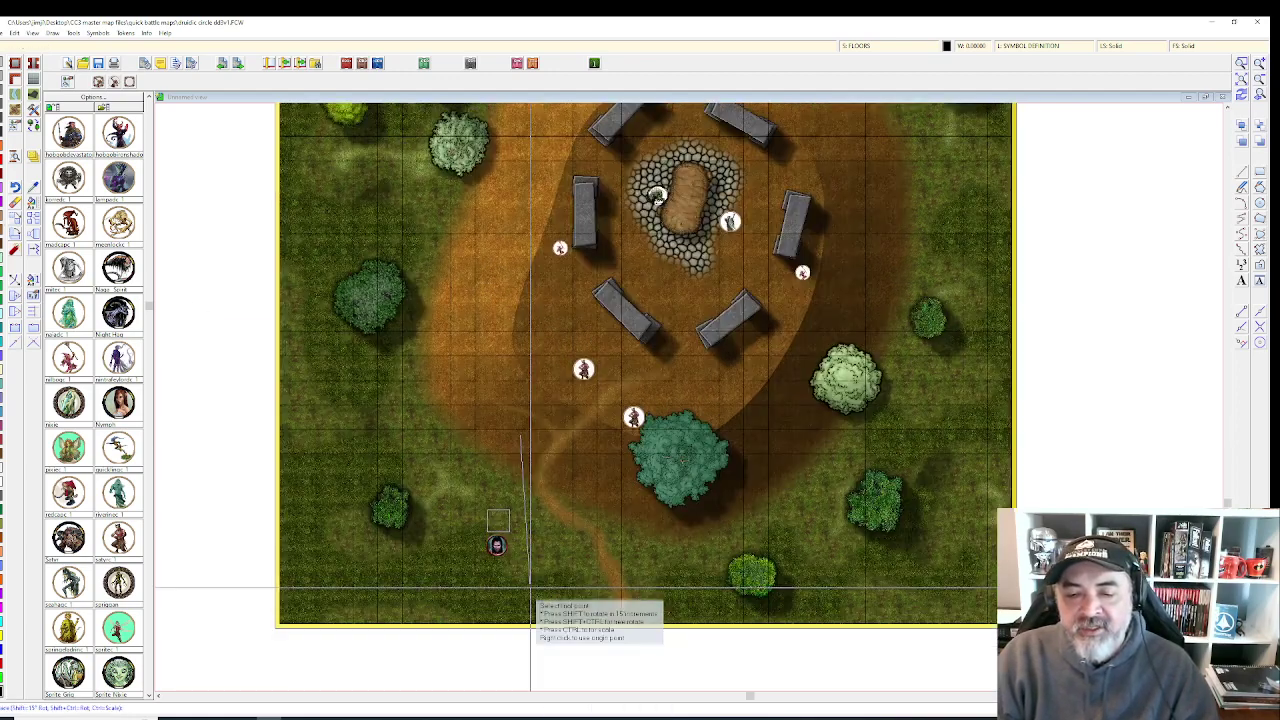
scroll(522, 622, up, 3)
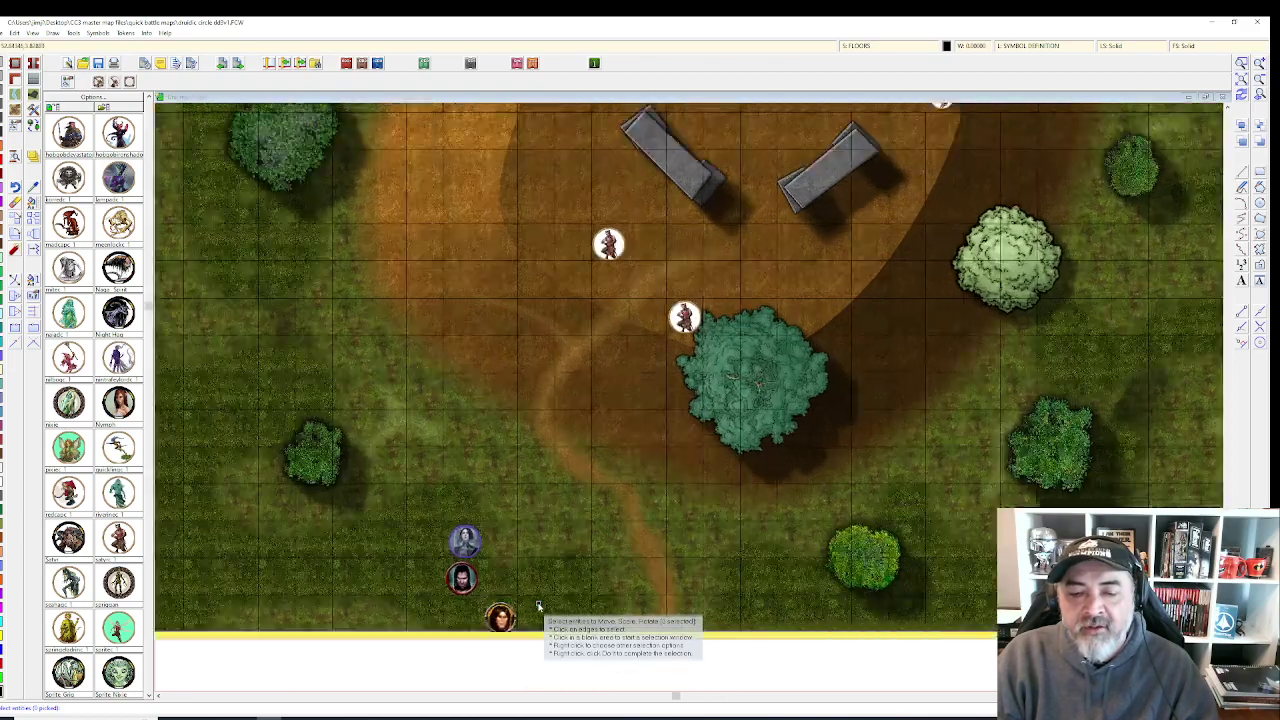
- Examine the whole map and the positions of the character and fey tokens around the stone circle
scroll(583, 523, down, 3)
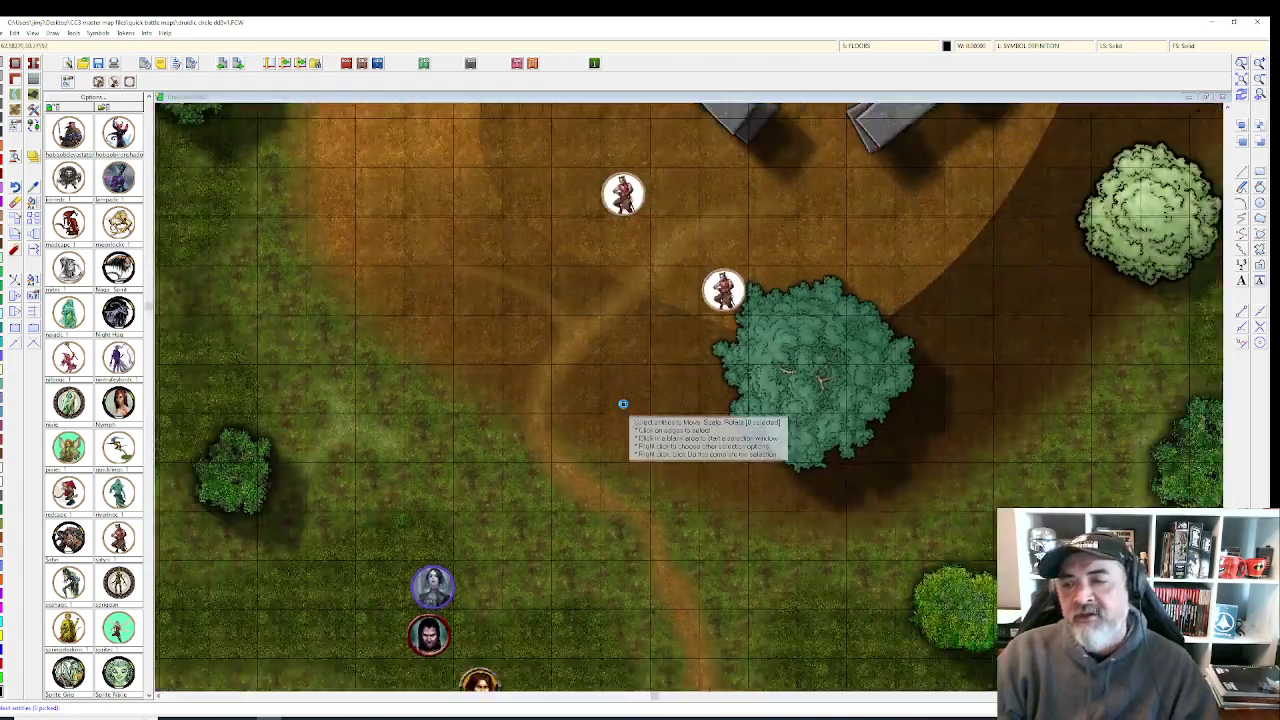
scroll(550, 393, down, 3)
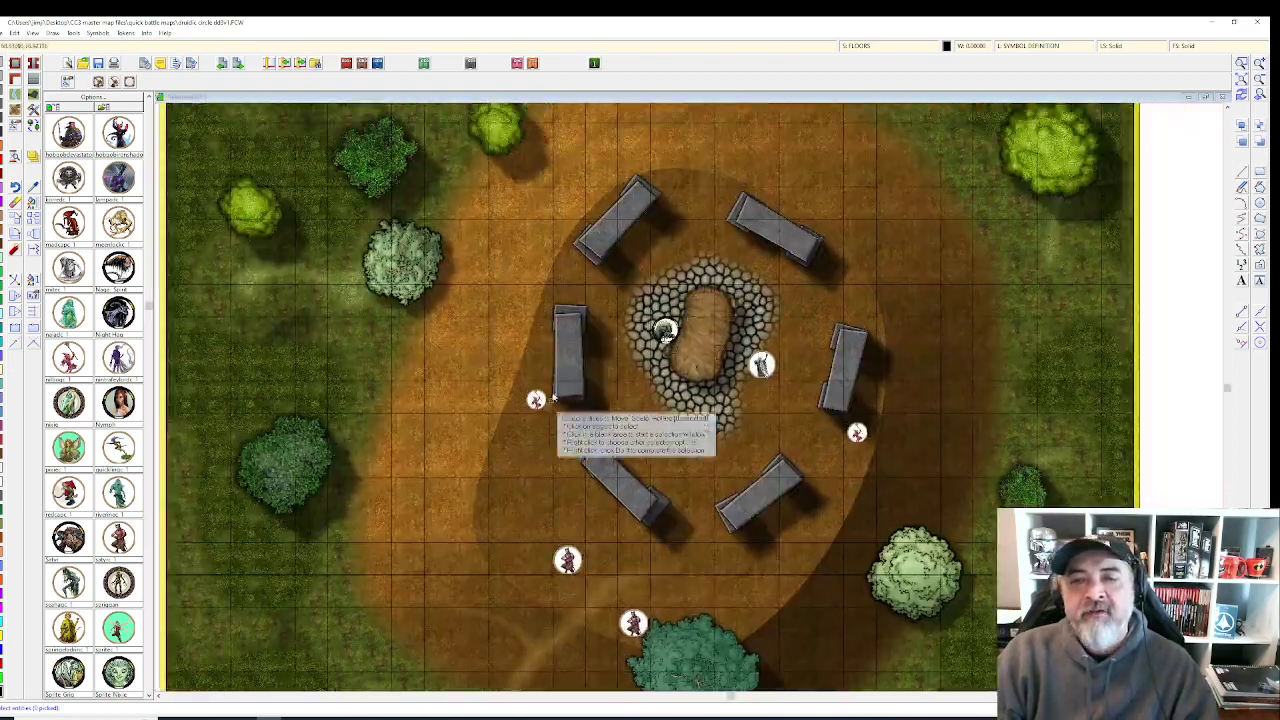
scroll(563, 377, down, 4)
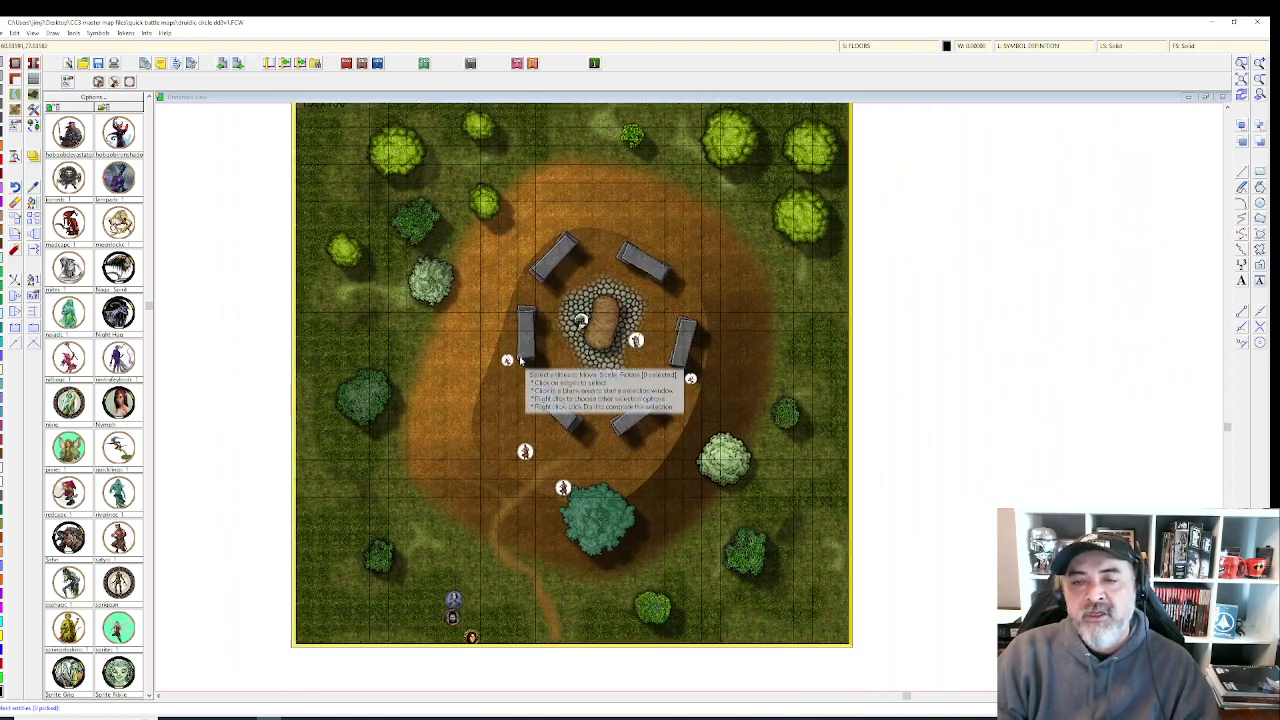
scroll(521, 377, up, 1)
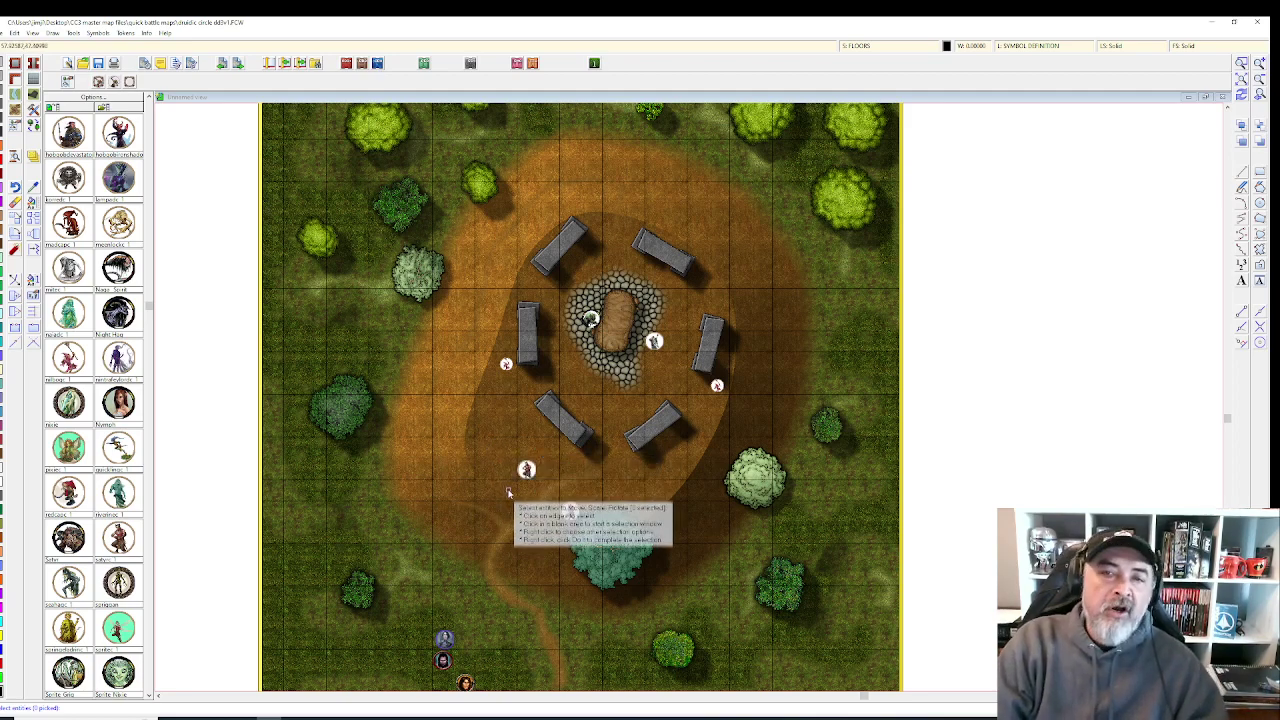
scroll(514, 493, up, 1)
scroll(514, 493, down, 2)
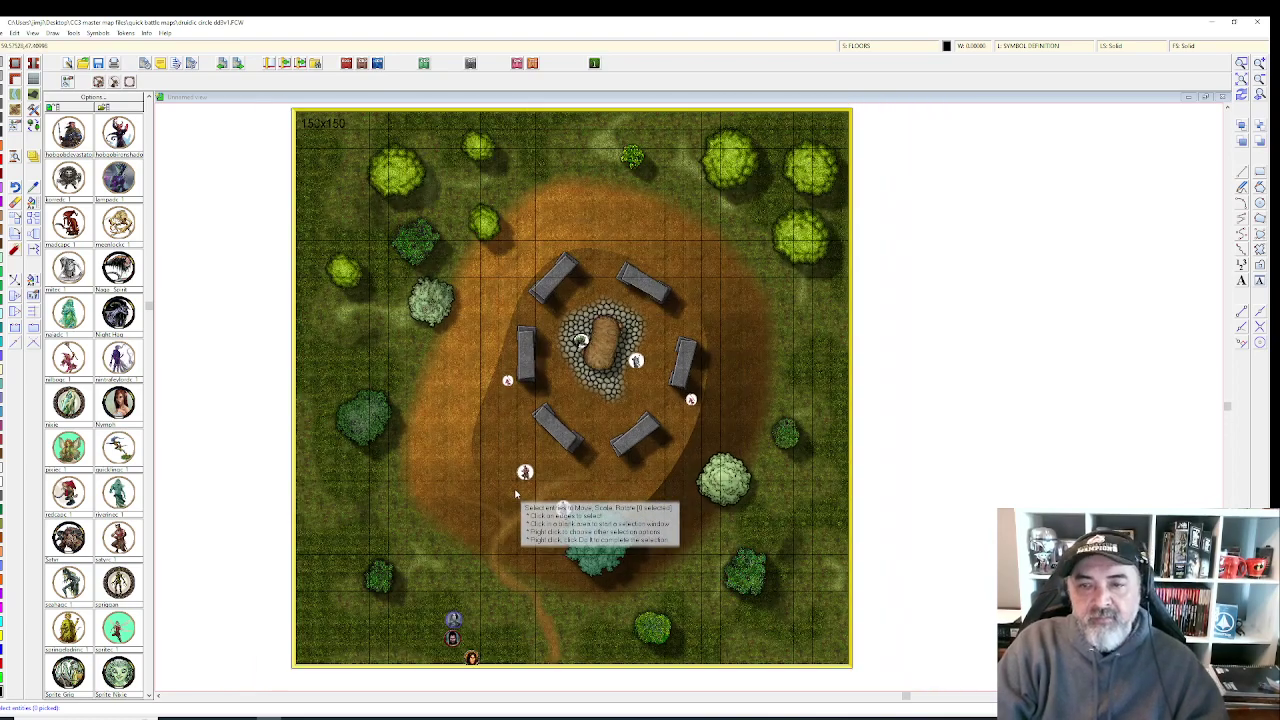
drag(514, 493, 521, 520)
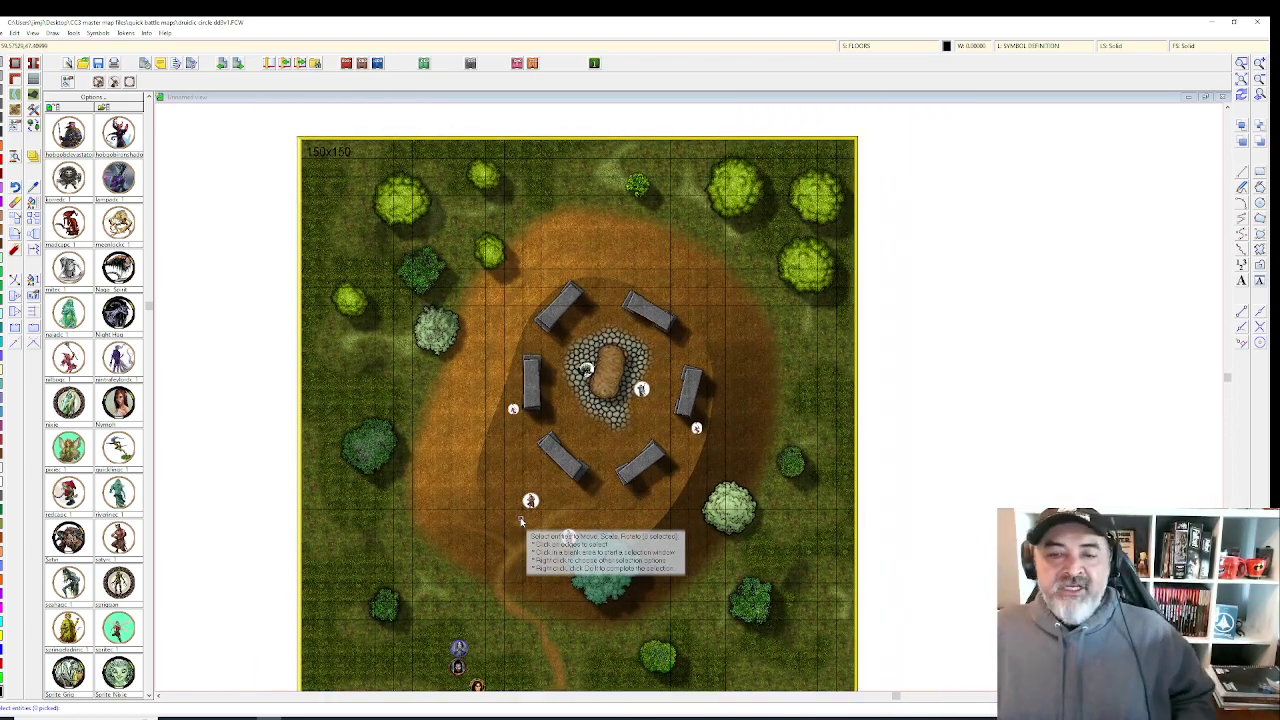
scroll(516, 519, up, 1)
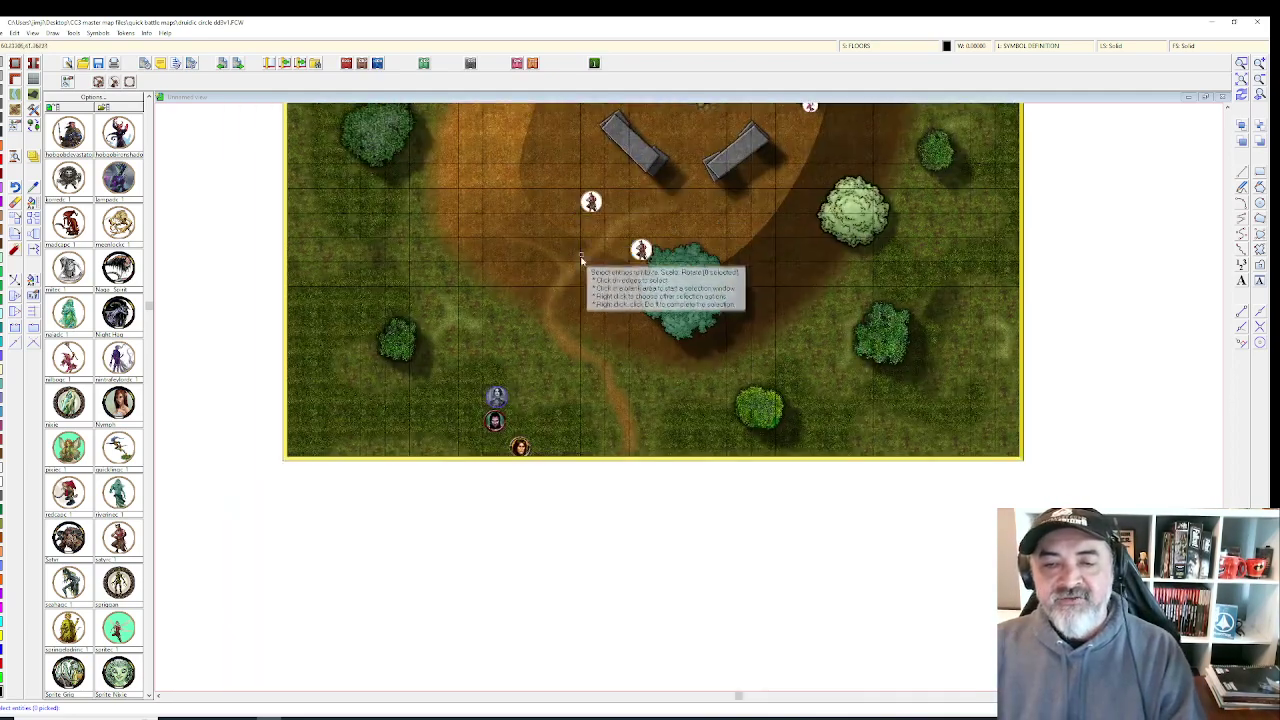
drag(610, 368, 614, 412)
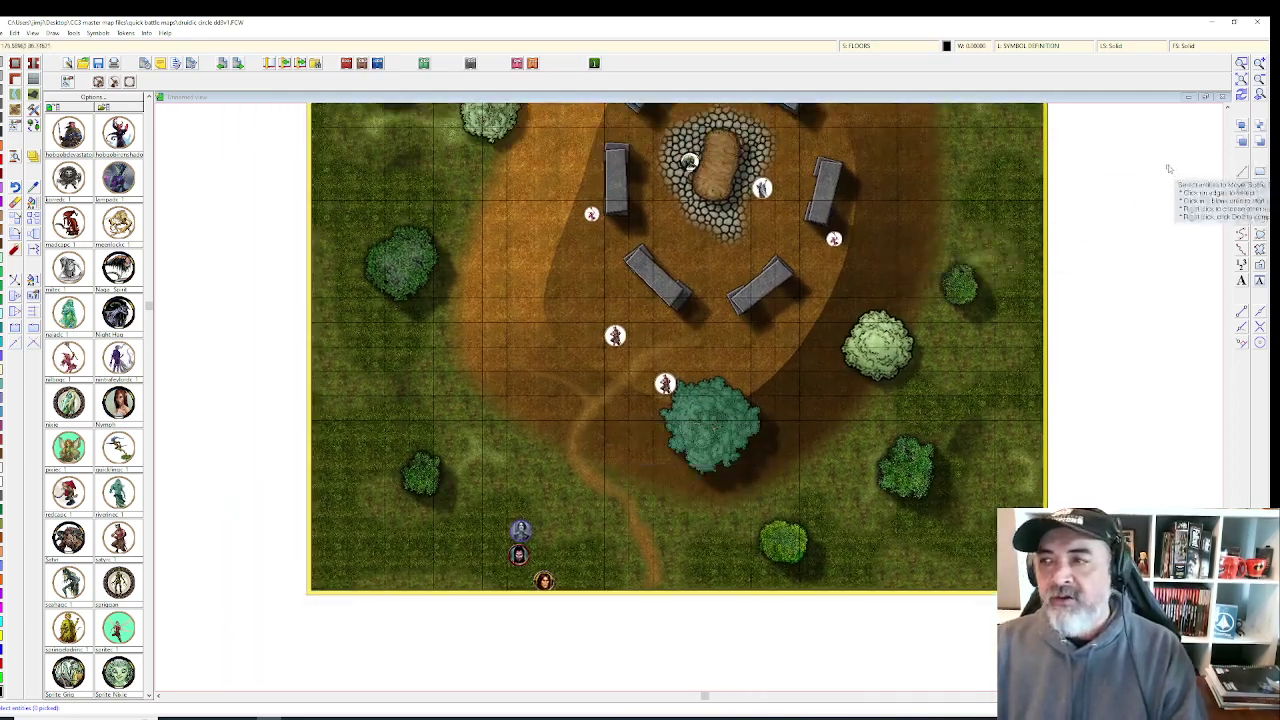
- Set the line width for new entities to 5 and the current colour to orange
click(970, 47)
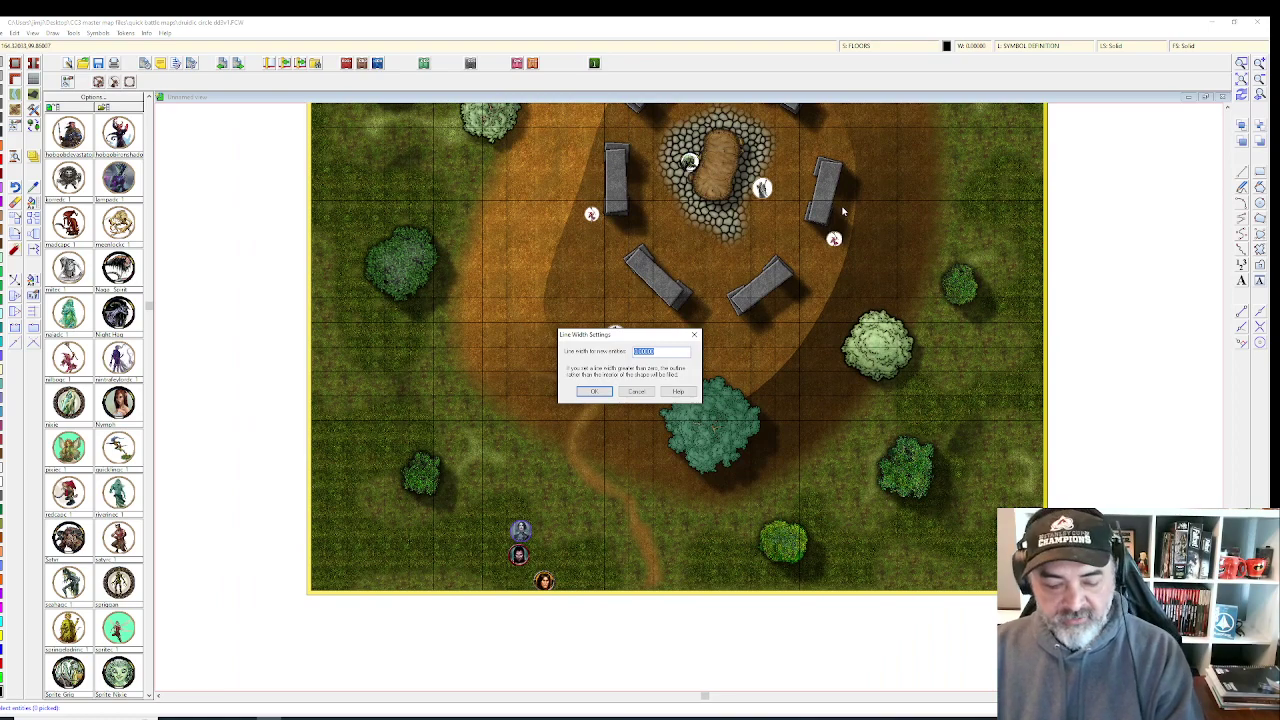
click(594, 392)
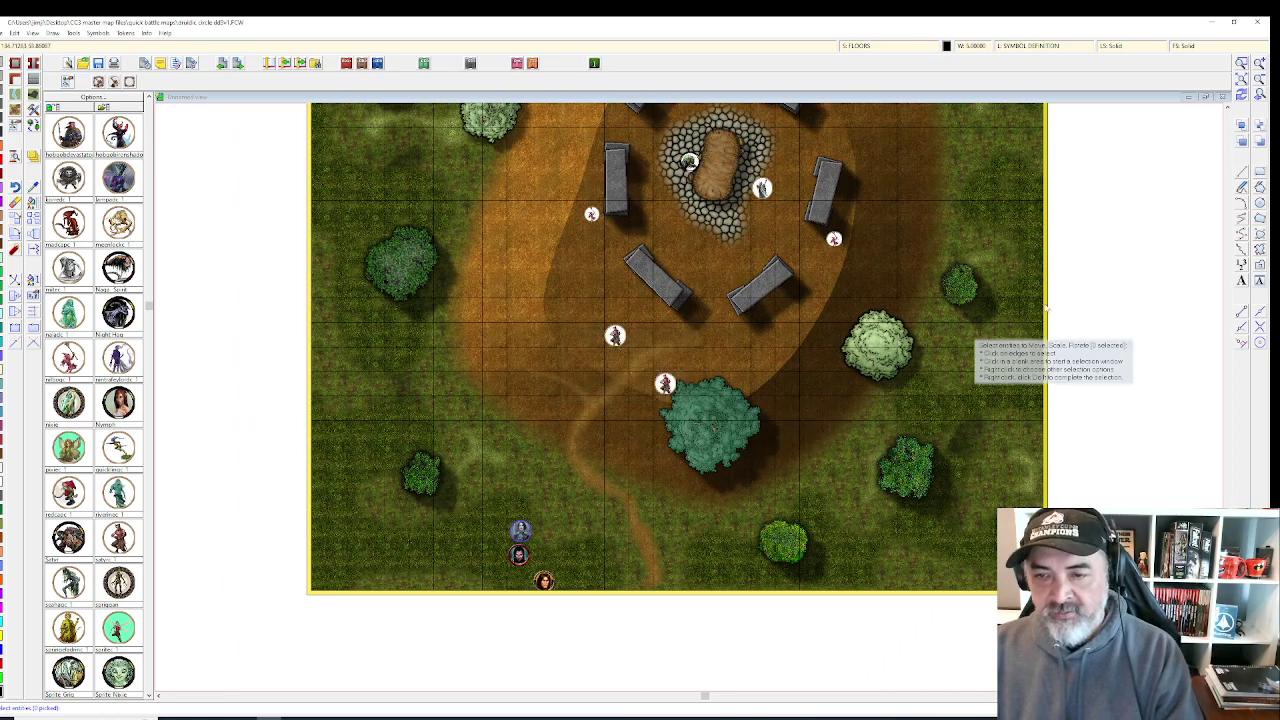
click(946, 46)
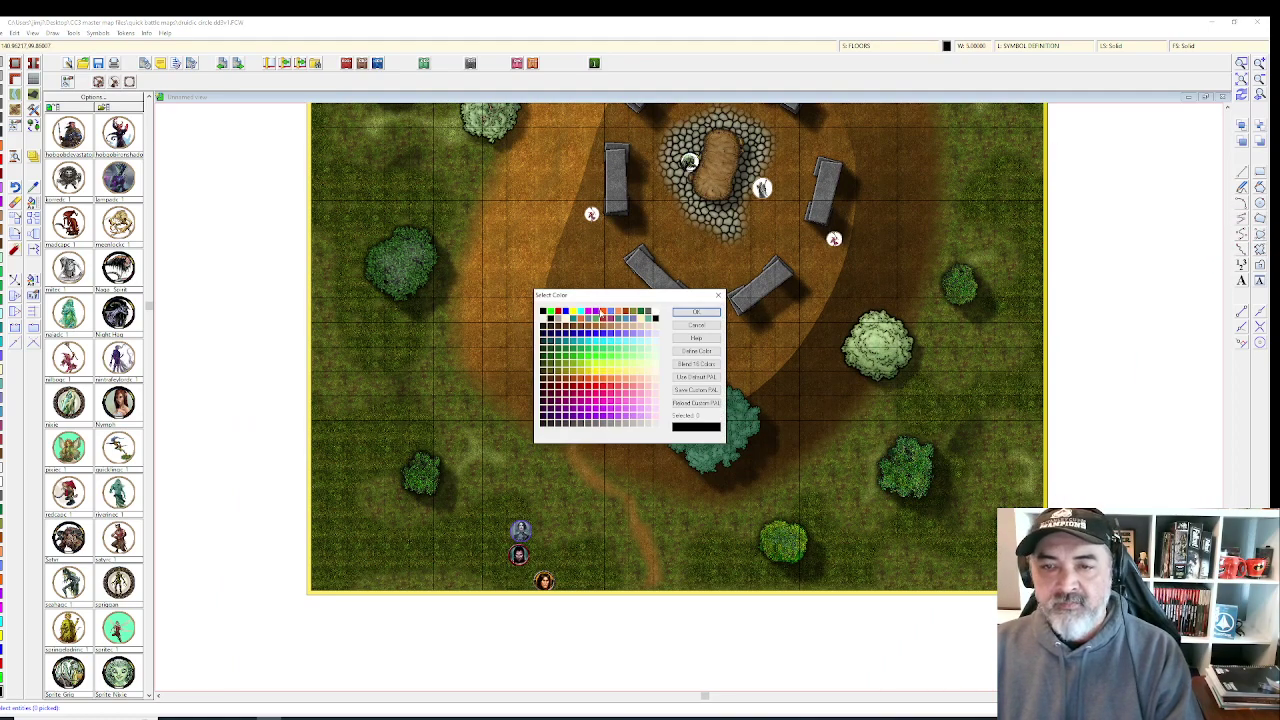
click(706, 312)
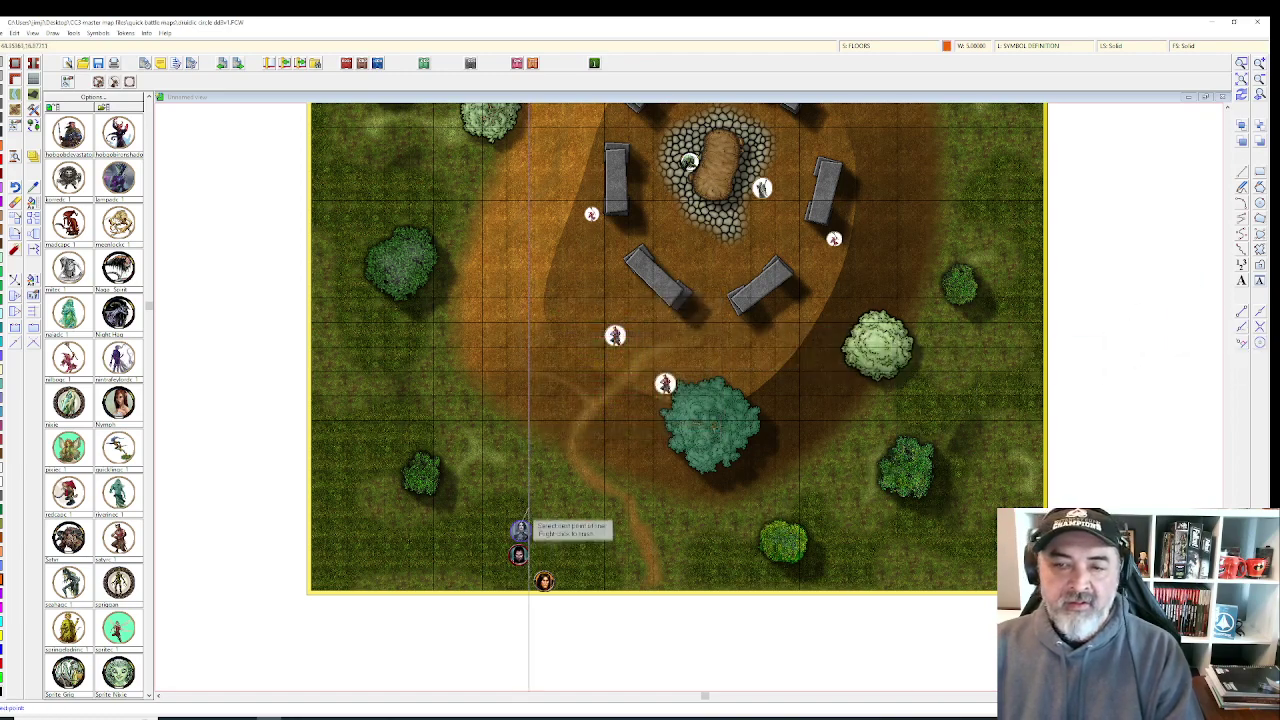
drag(698, 220, 663, 295)
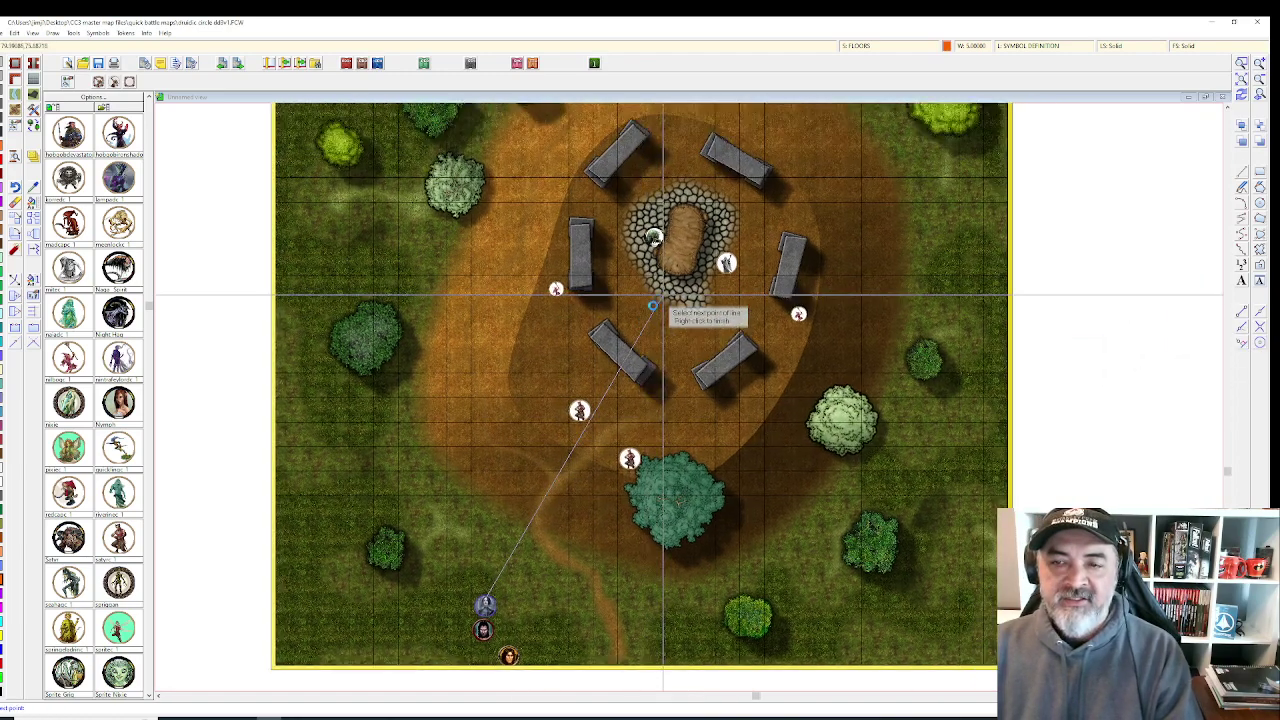
scroll(654, 302, down, 4)
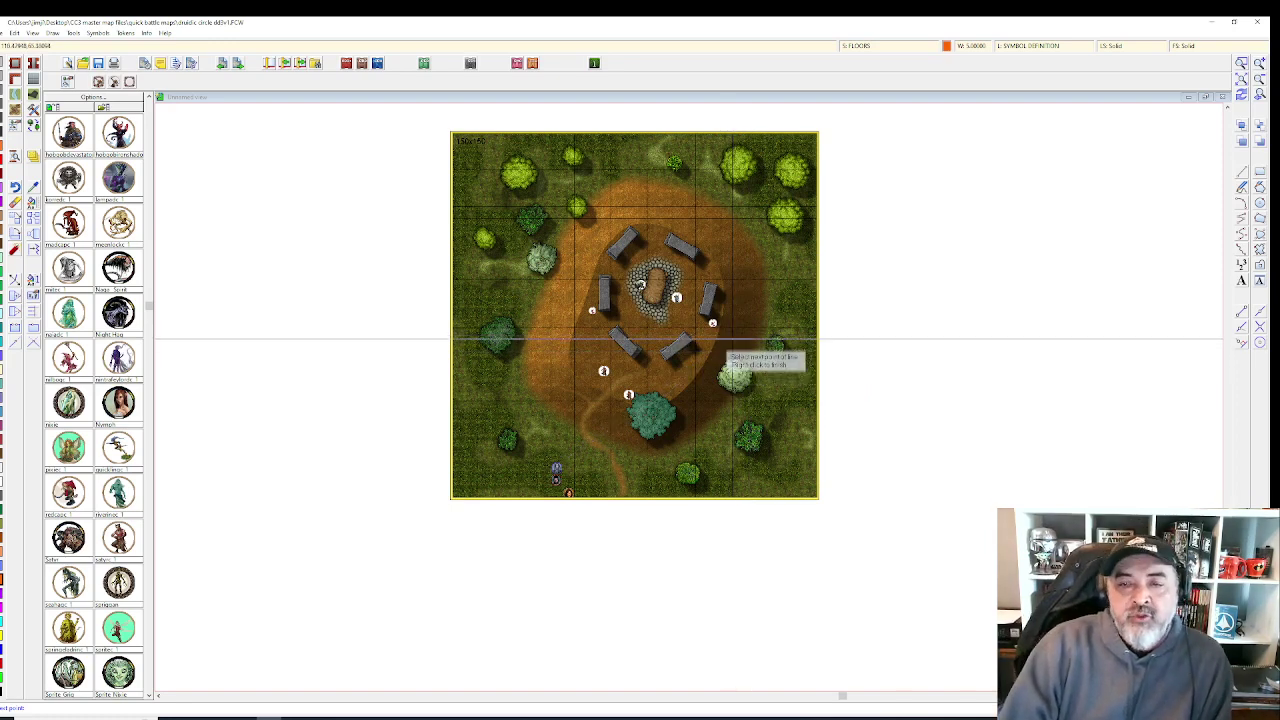
scroll(651, 373, up, 1)
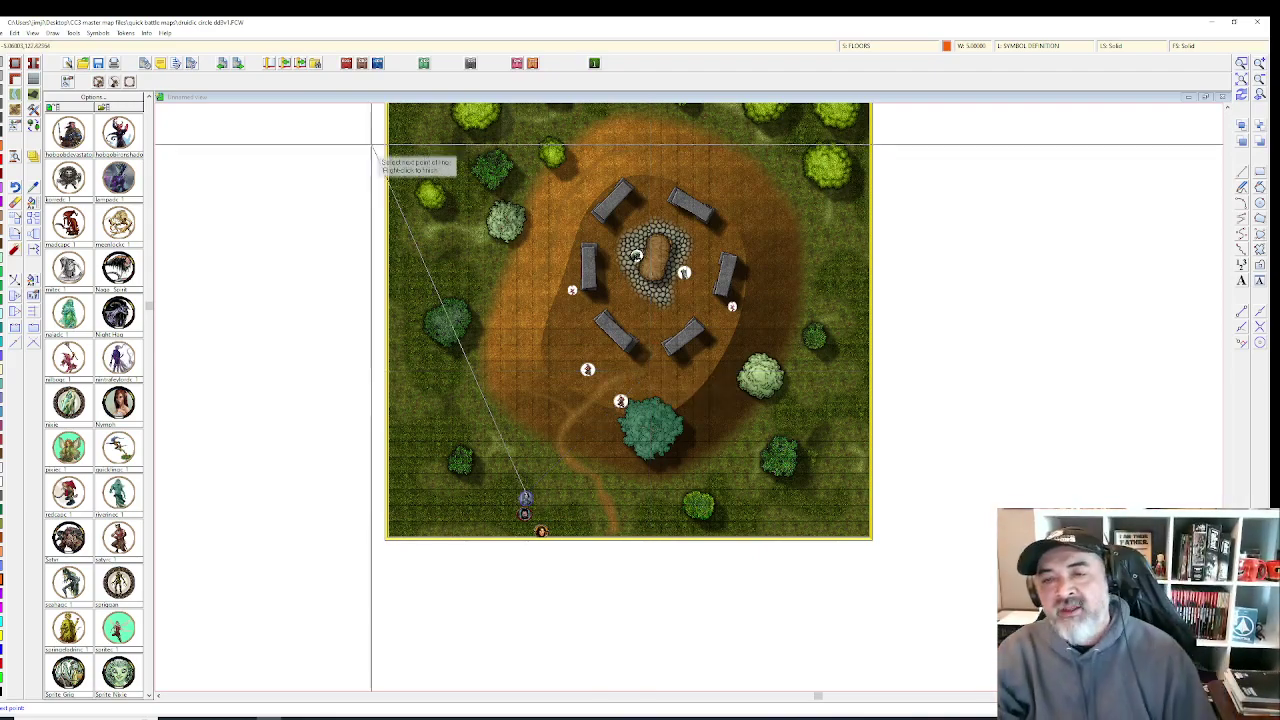
scroll(650, 400, up, 3)
scroll(645, 465, down, 3)
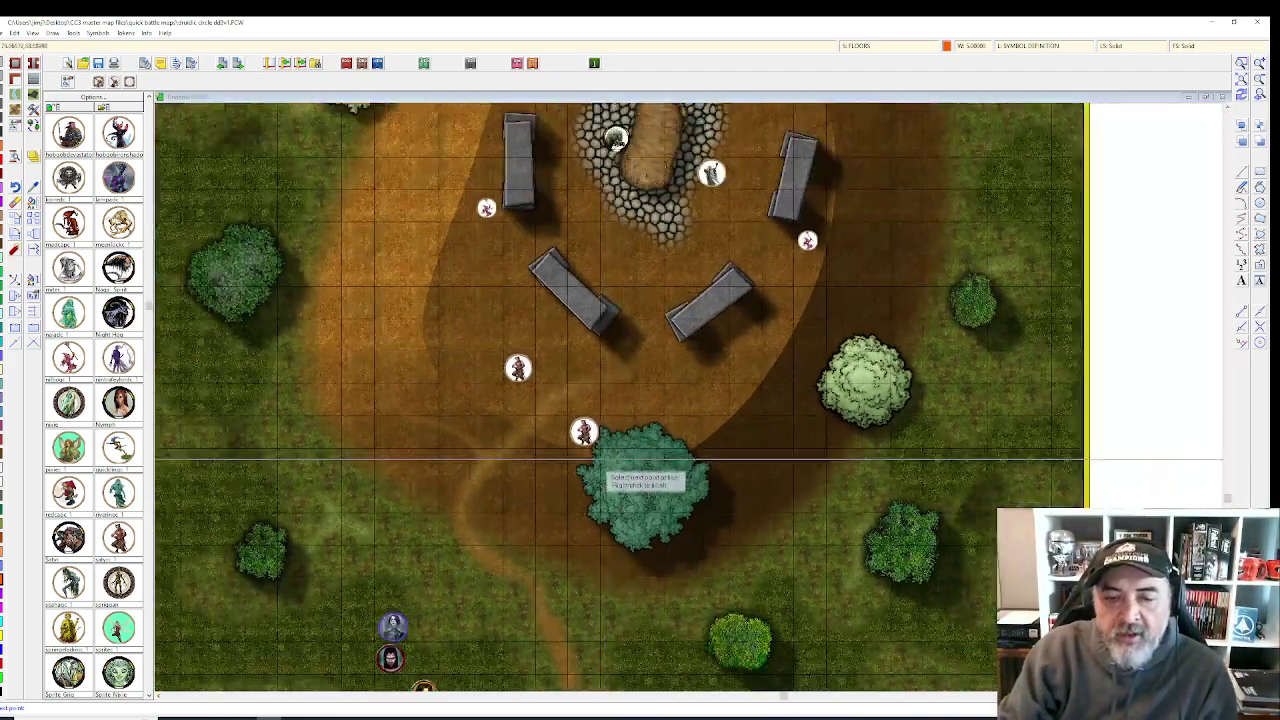
scroll(520, 510, up, 4)
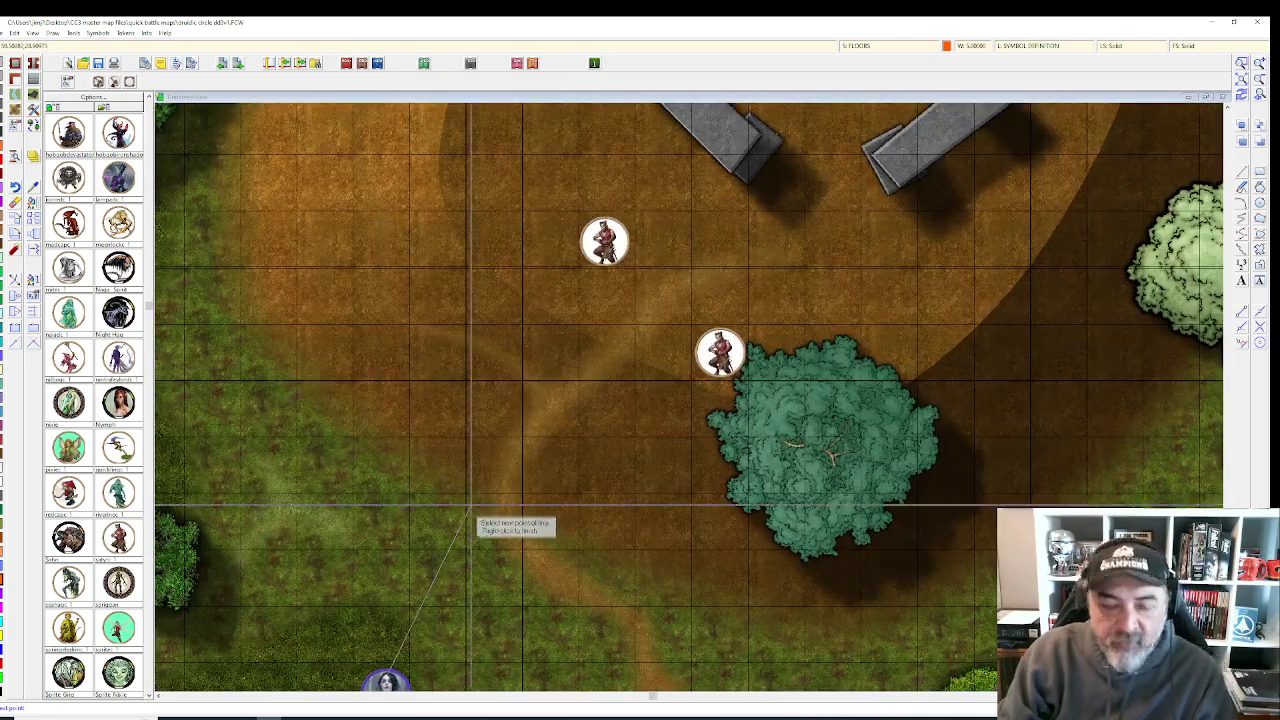
scroll(471, 517, down, 3)
scroll(506, 531, up, 4)
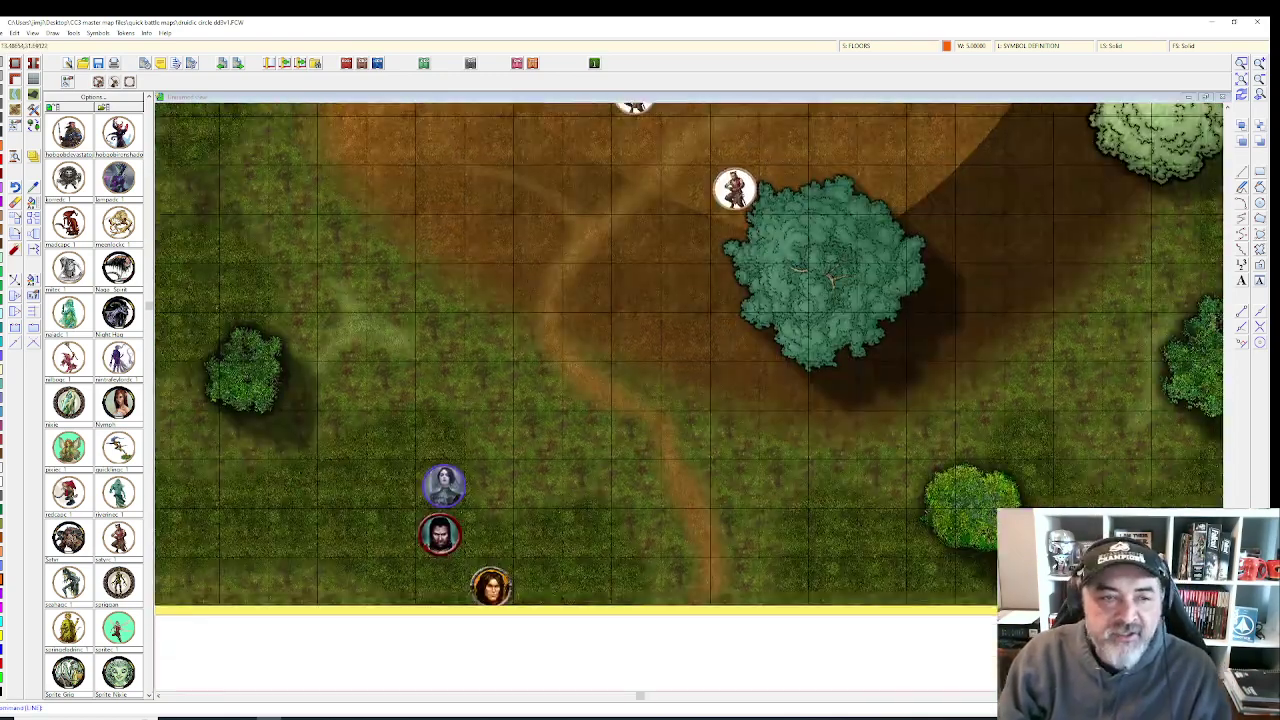
- Move the three ringed character tokens together up onto the dirt clearing so they stand beside the two satyr tokens
click(446, 496)
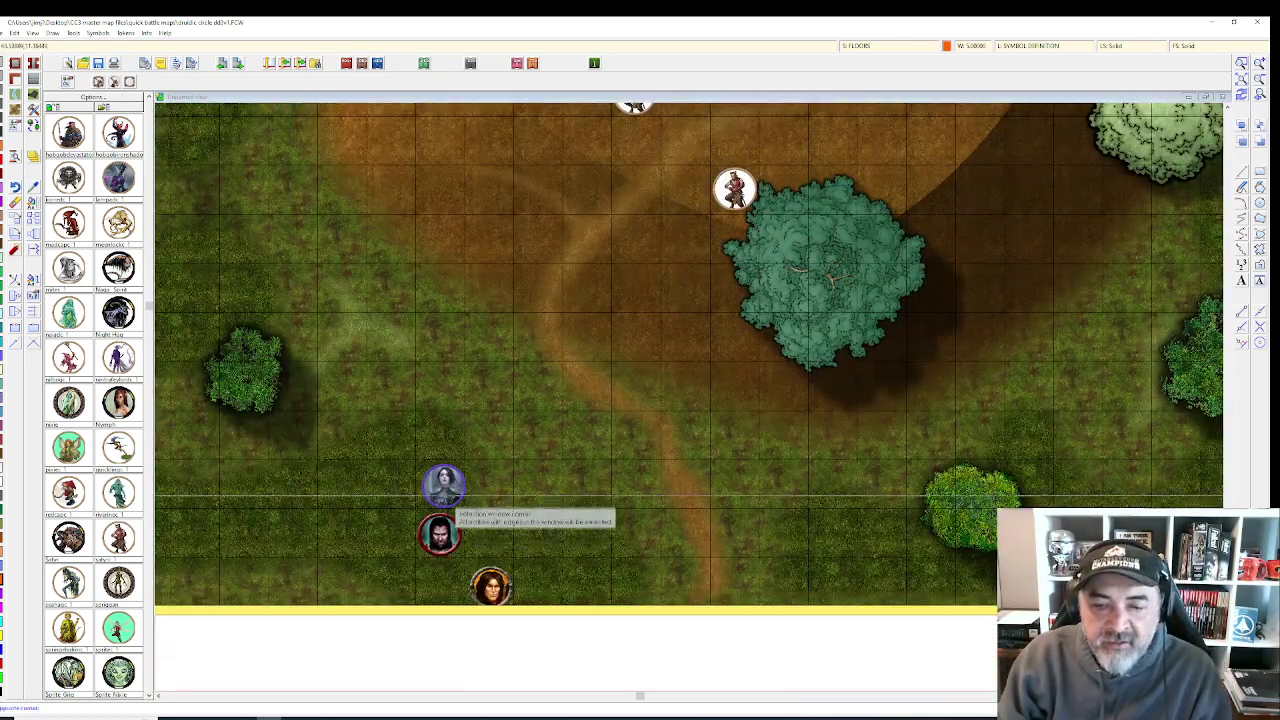
click(500, 568)
right_click(501, 571)
click(499, 577)
click(501, 574)
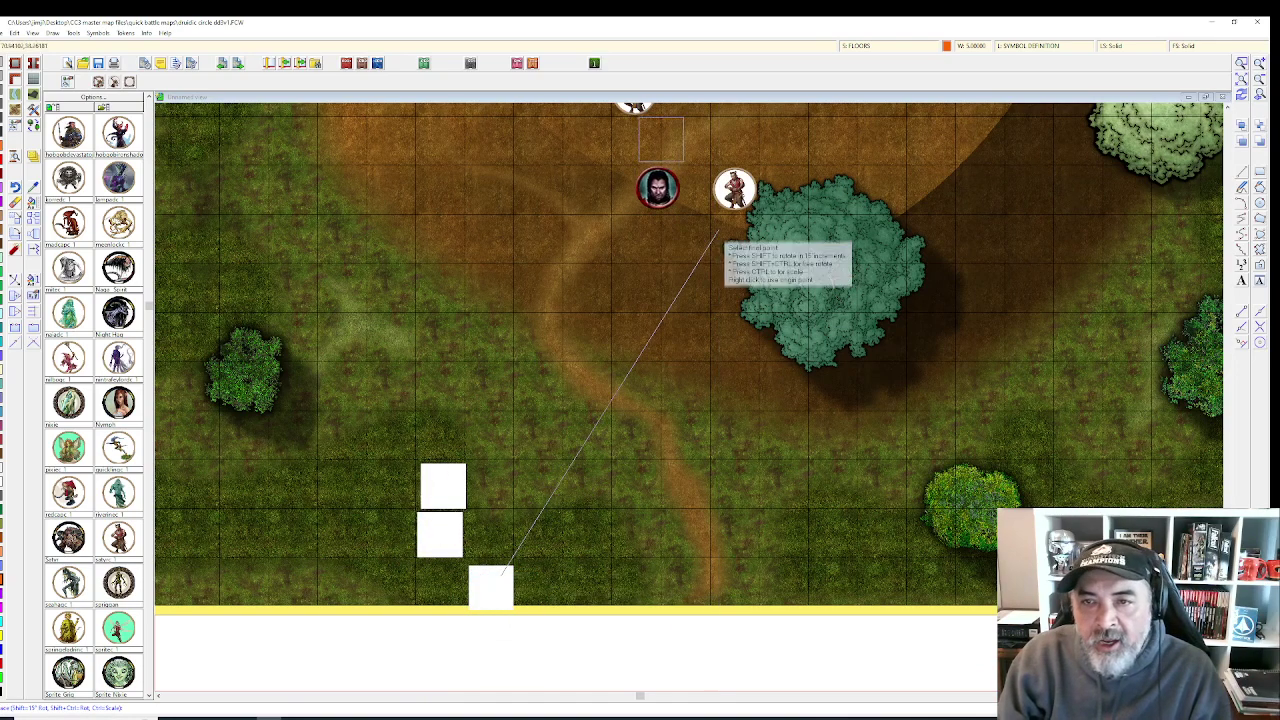
drag(717, 230, 600, 387)
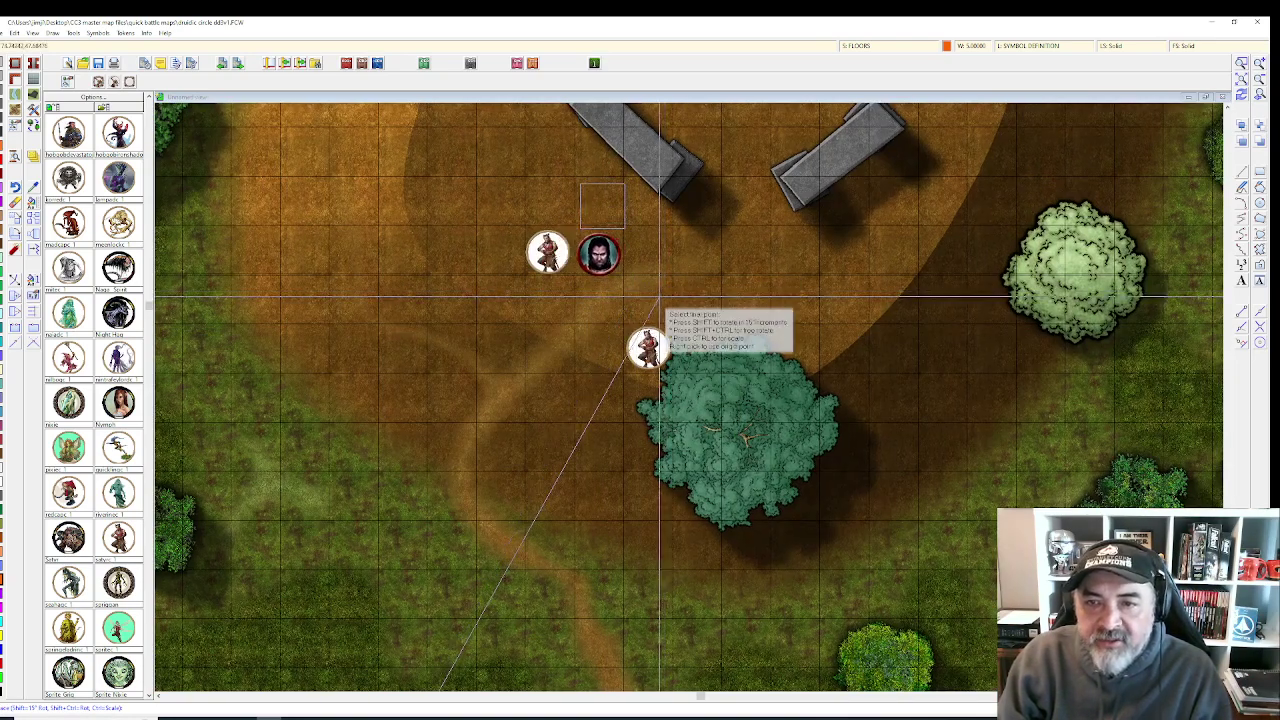
click(665, 277)
scroll(680, 310, down, 2)
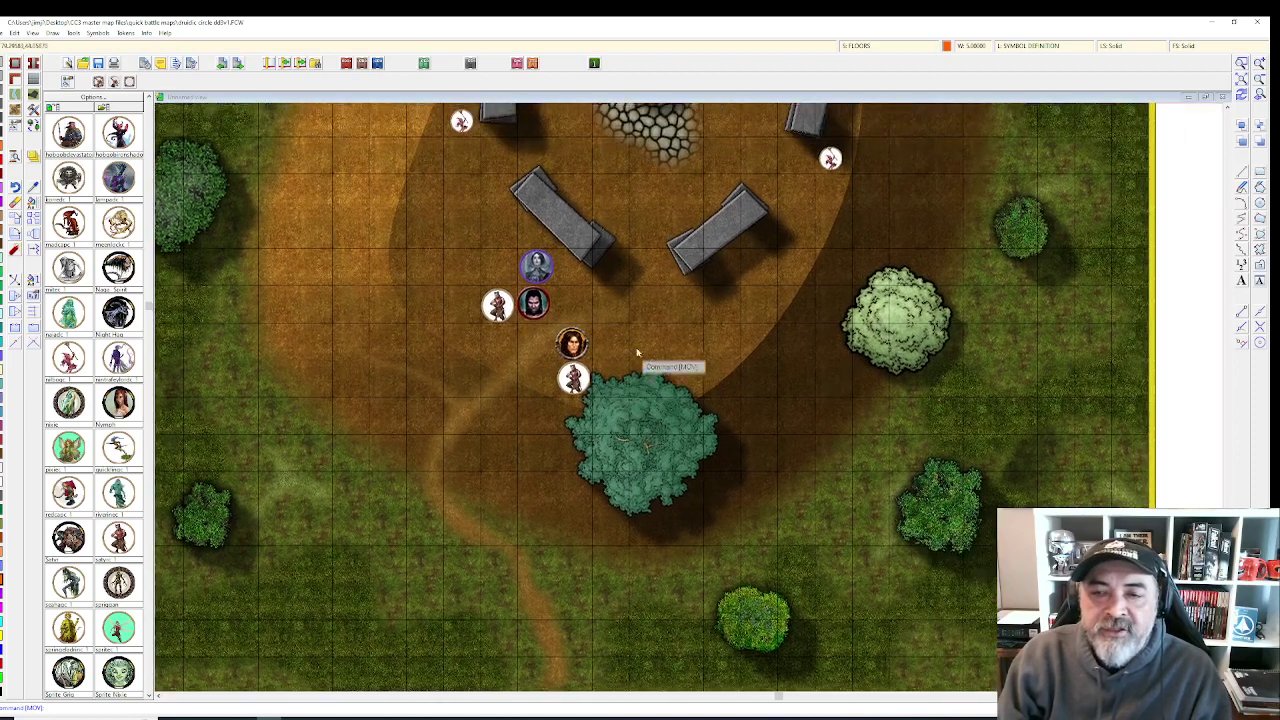
scroll(557, 288, up, 2)
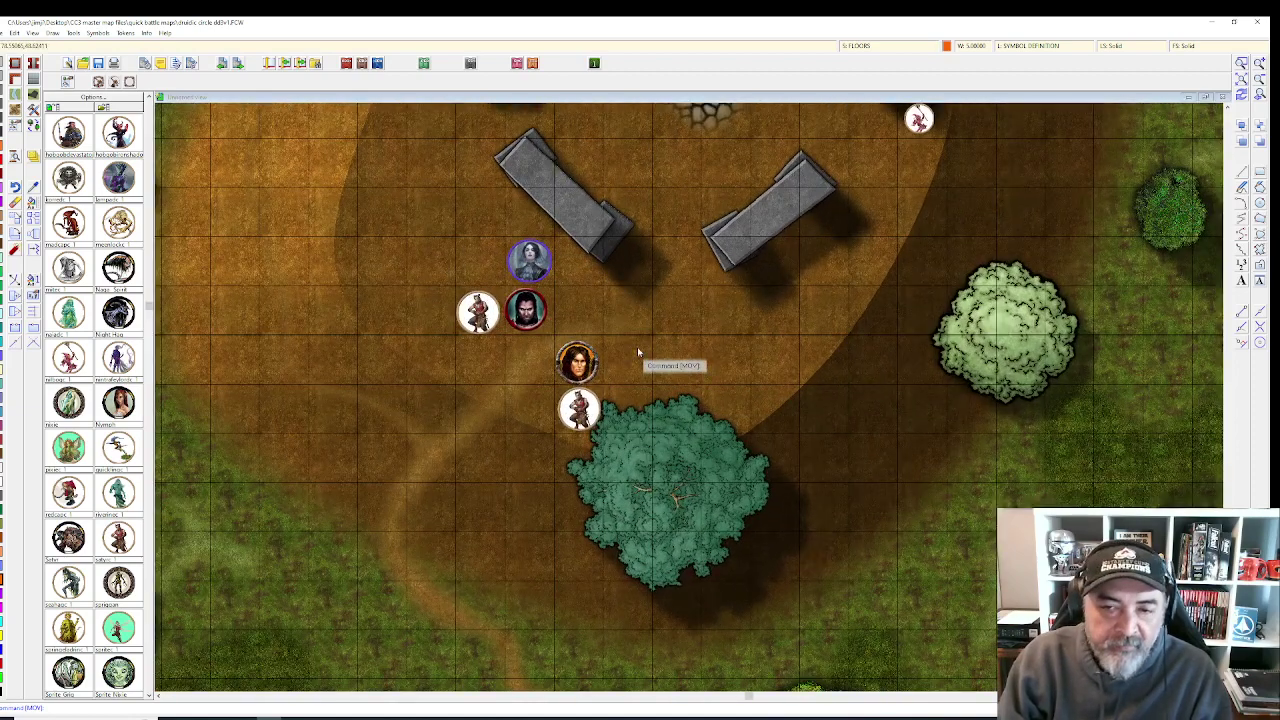
scroll(679, 364, up, 3)
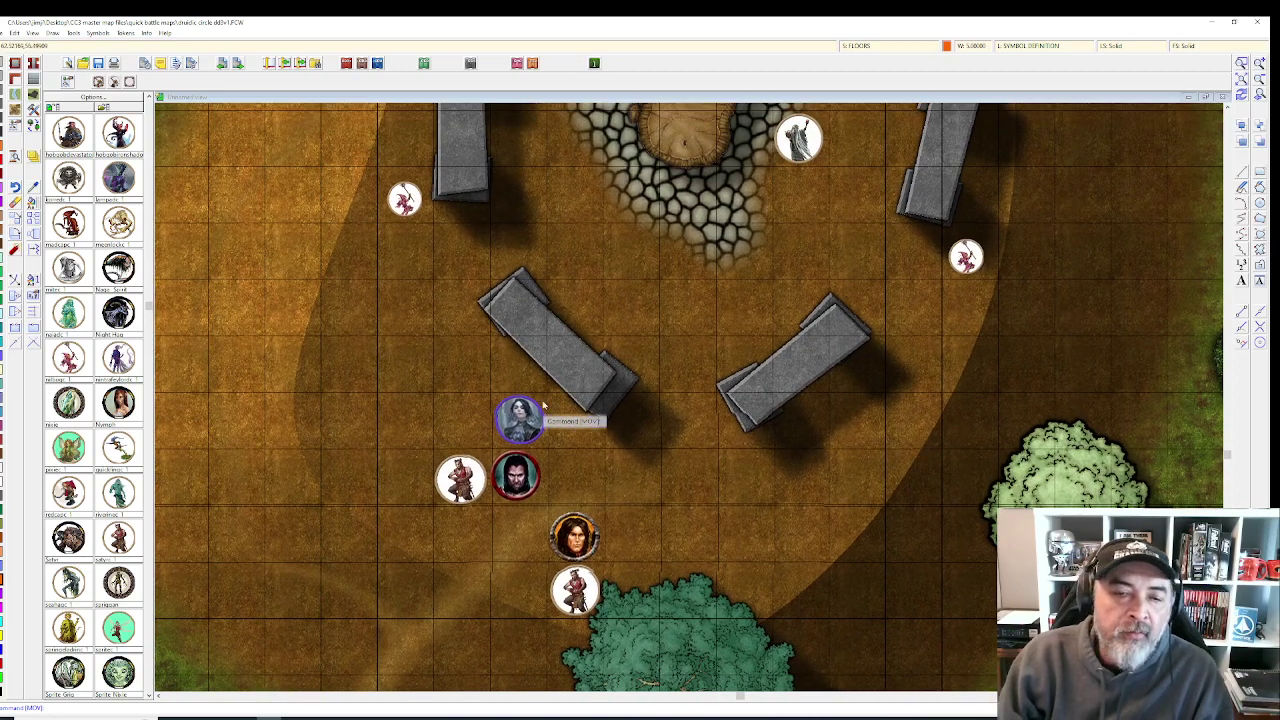
- Move the small red fey token west of the stone circle onto the western standing stone
drag(414, 499, 556, 429)
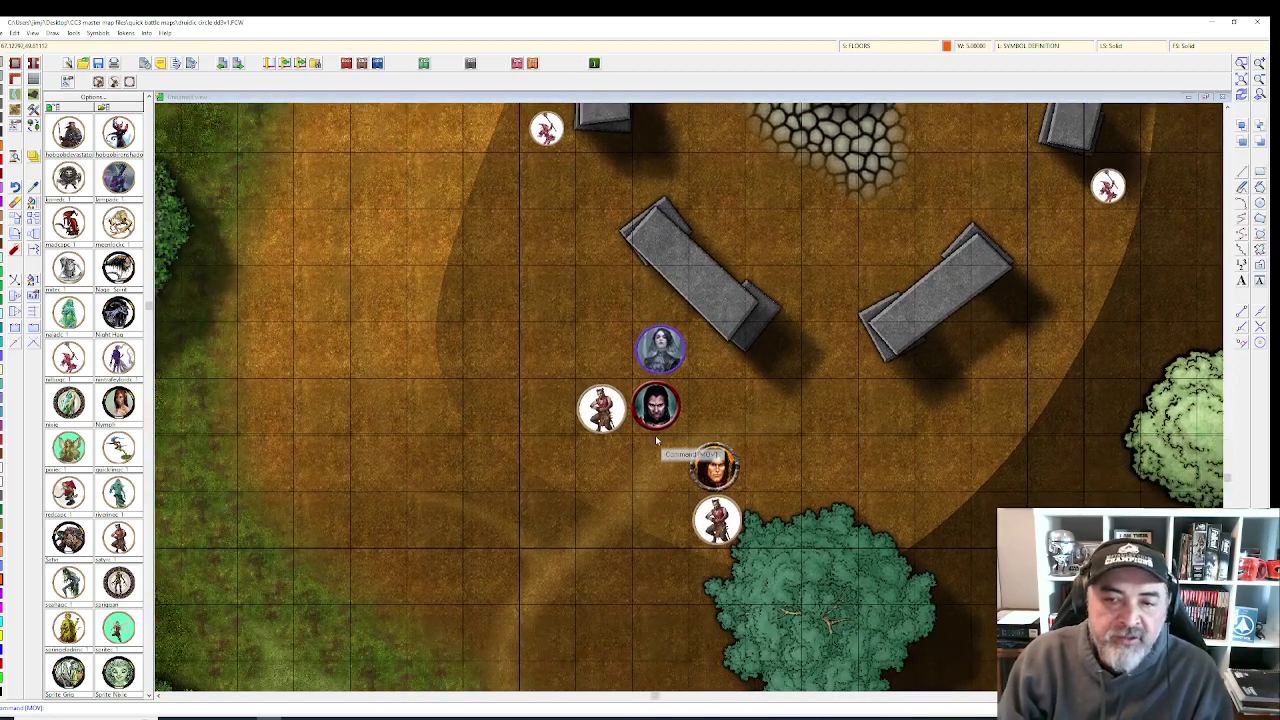
scroll(657, 441, down, 1)
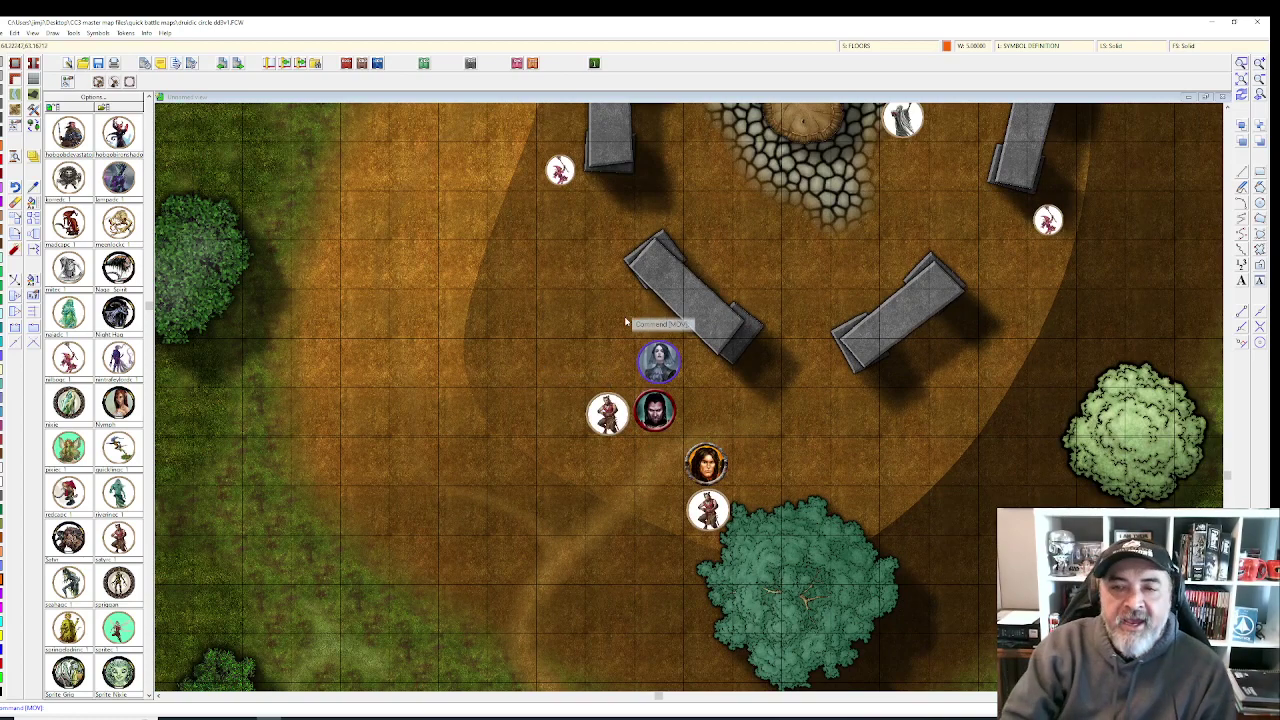
scroll(626, 322, down, 2)
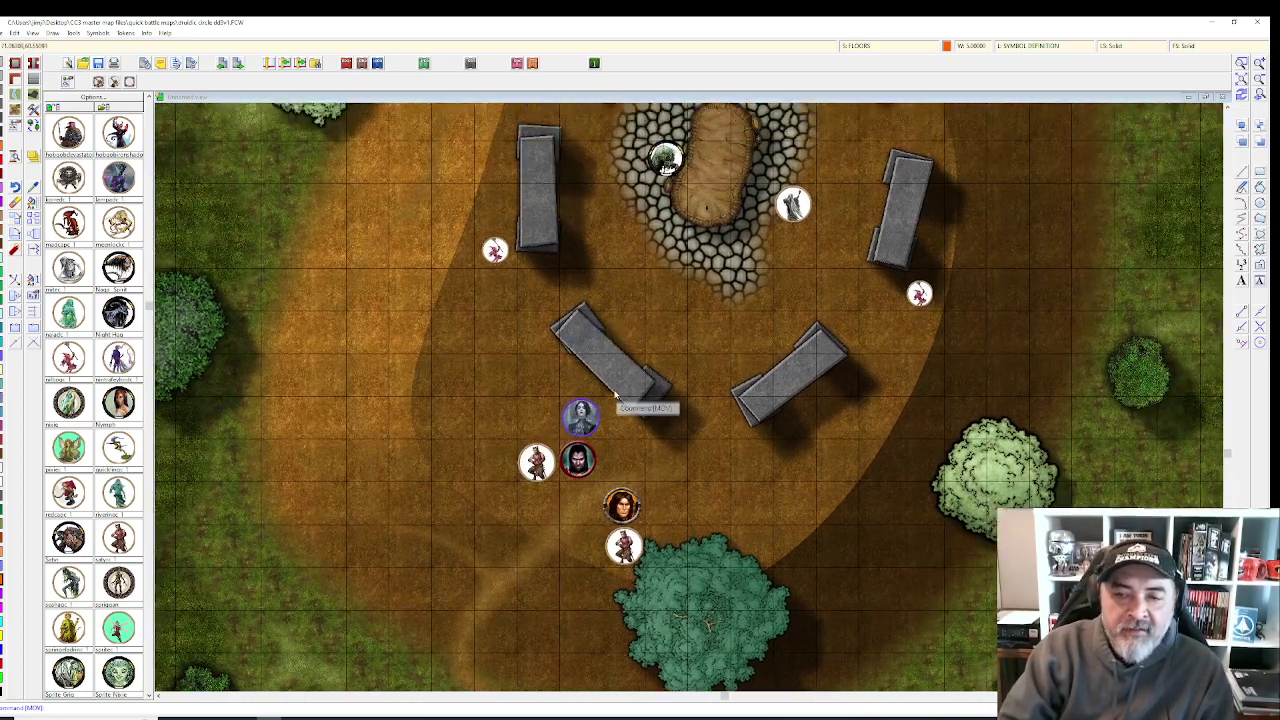
scroll(553, 232, down, 1)
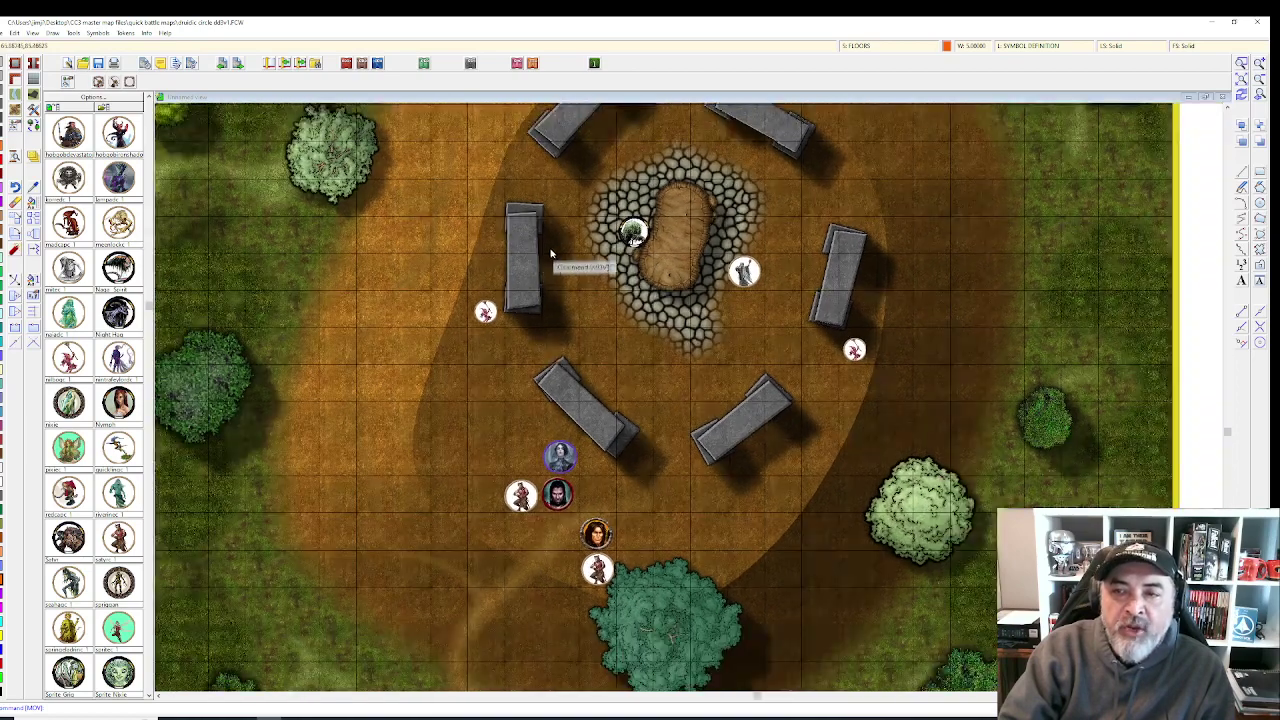
scroll(660, 200, down, 2)
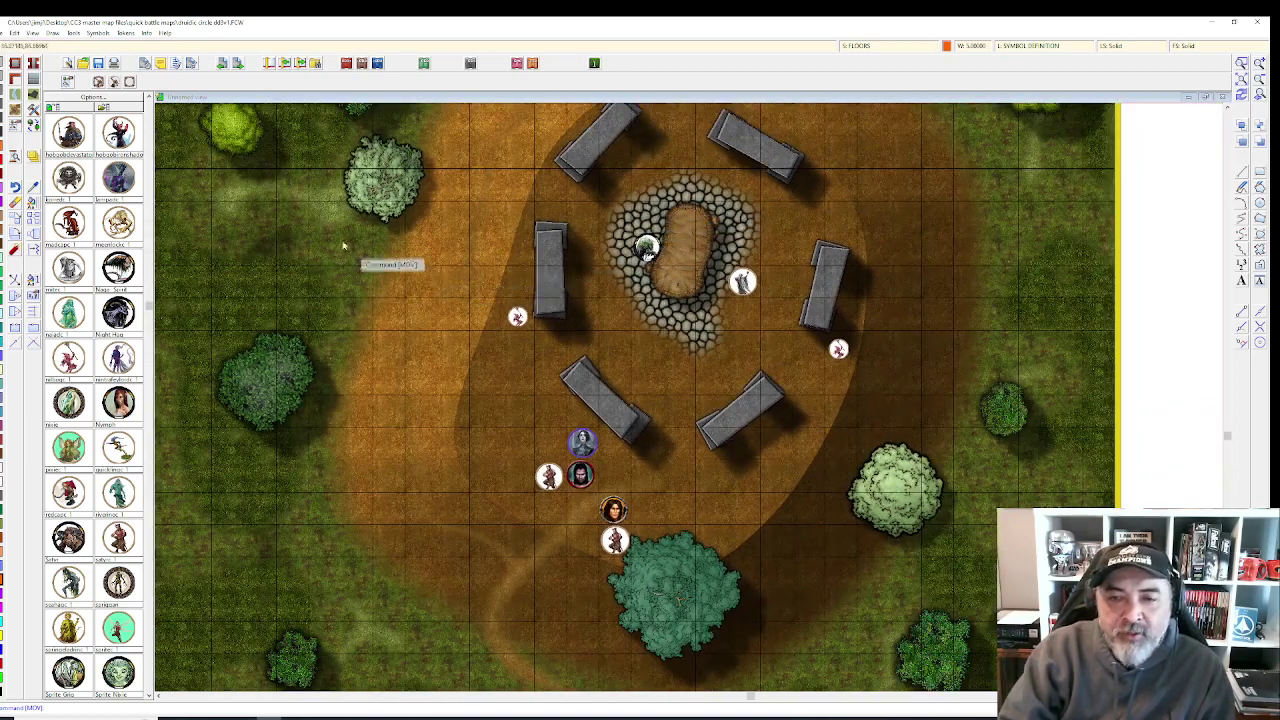
right_click(470, 327)
click(520, 318)
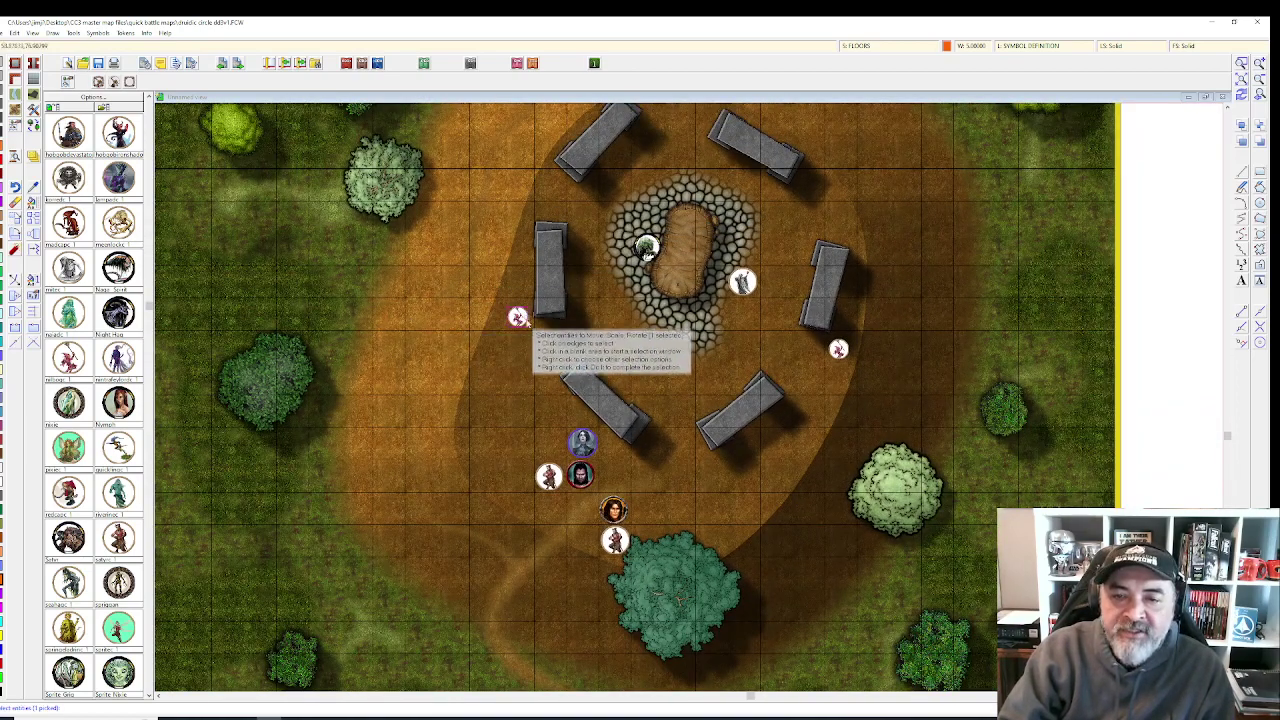
right_click(521, 320)
click(520, 321)
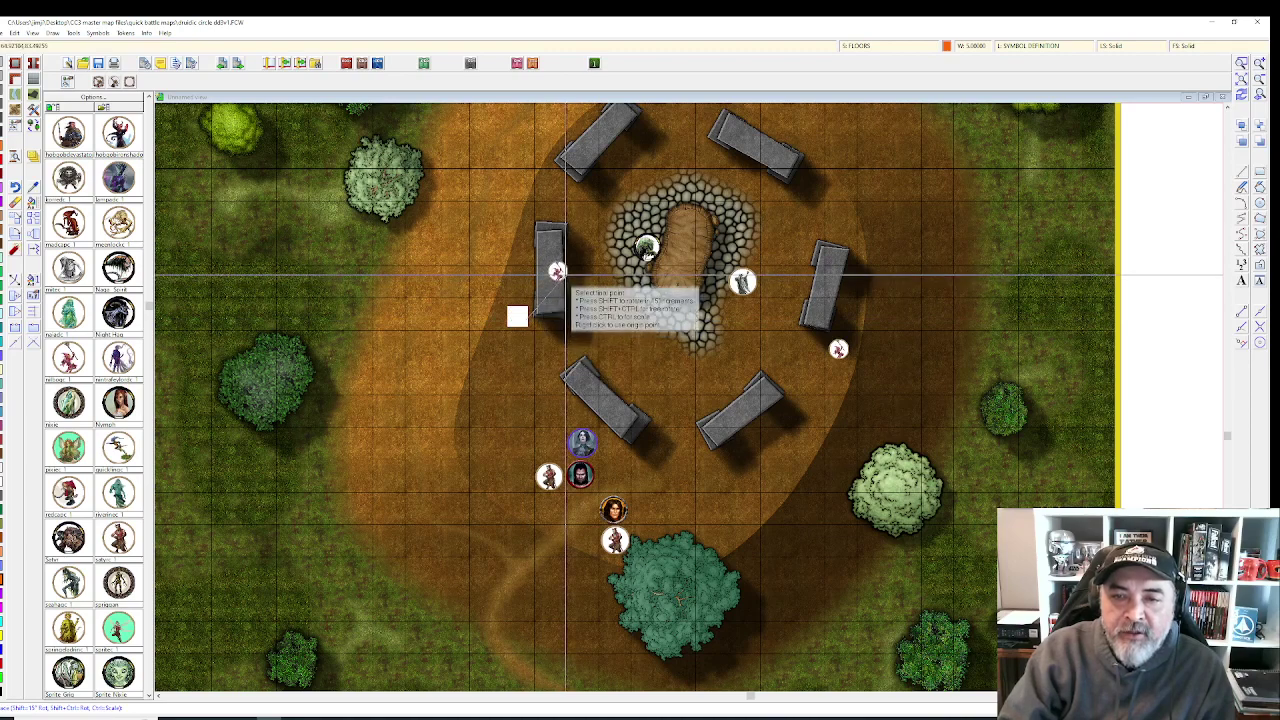
- Move the satyr token beside the southern tree up to the southeastern standing stone
scroll(645, 340, up, 2)
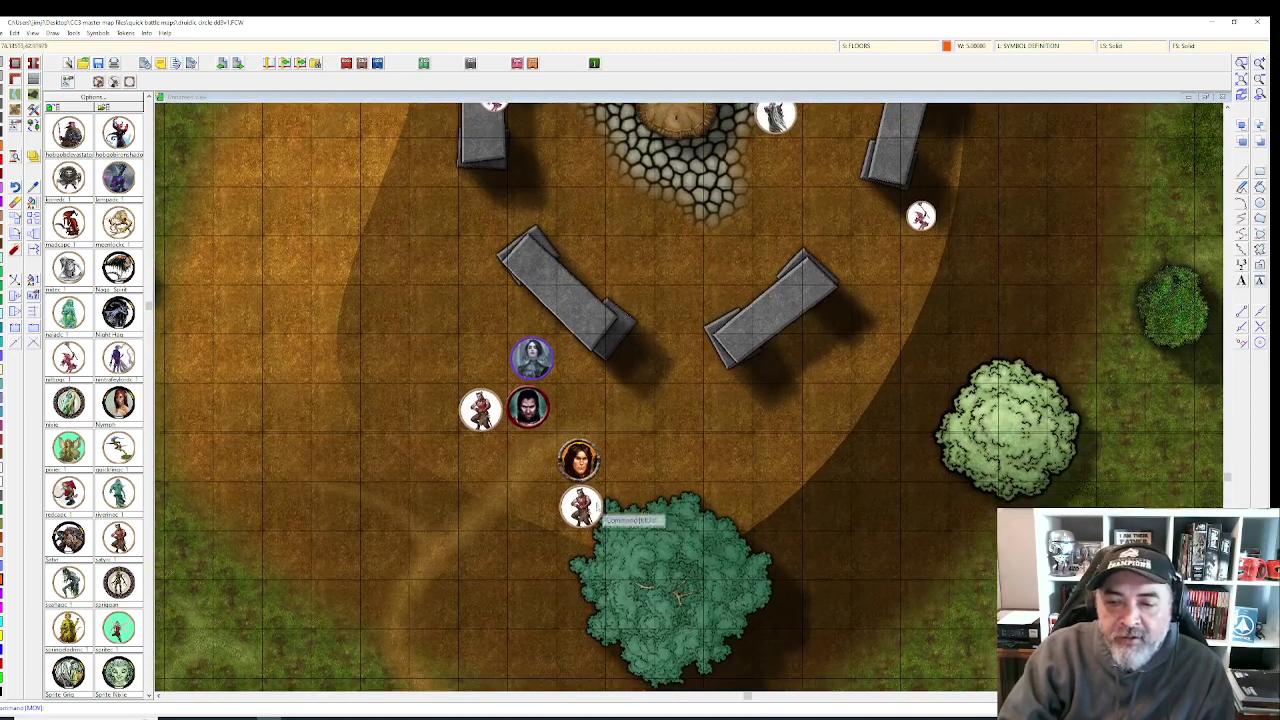
right_click(597, 506)
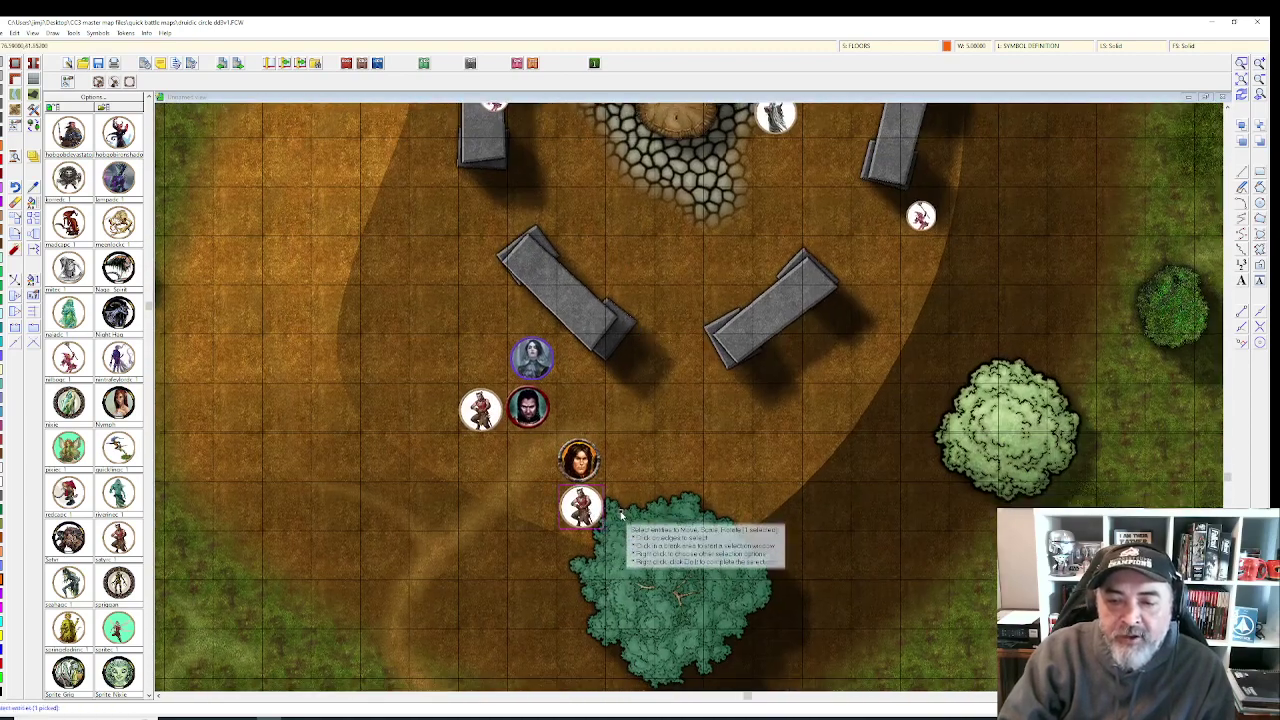
click(608, 511)
right_click(613, 511)
click(607, 514)
click(606, 511)
click(808, 373)
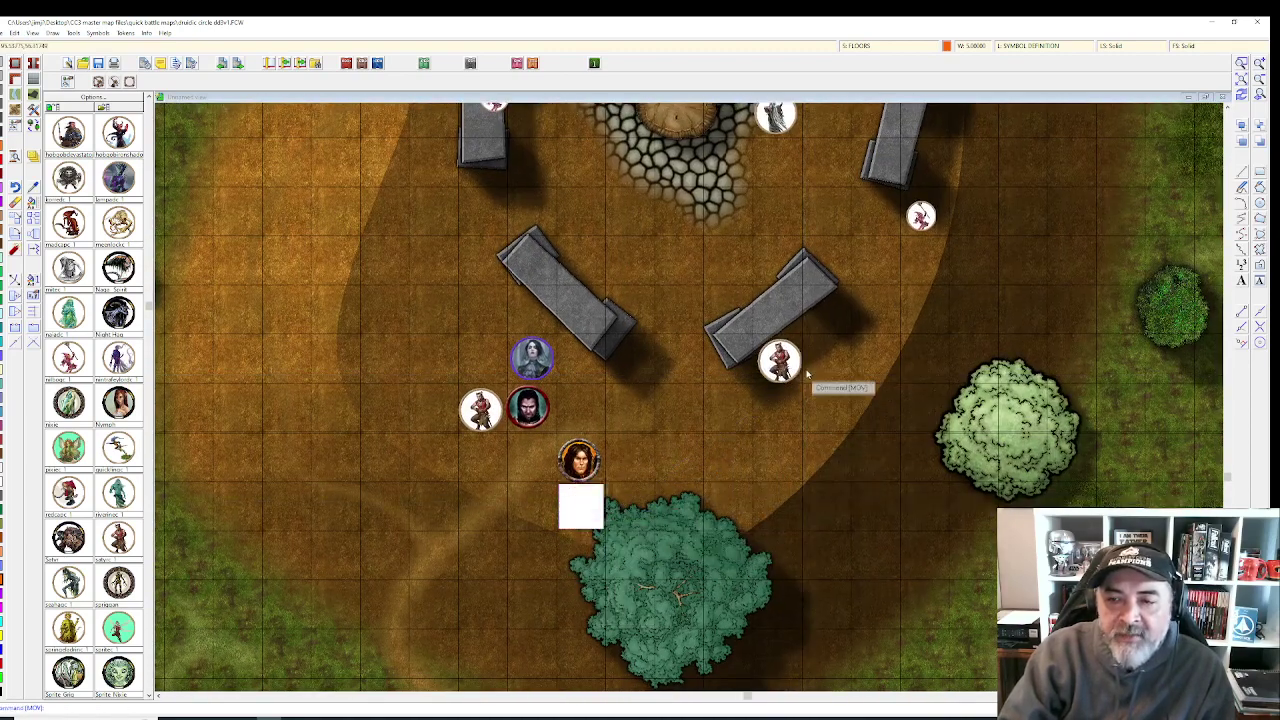
- Move the orange-ringed character token up beside the purple-ringed character, next to the southwestern standing stone
scroll(836, 294, up, 1)
scroll(857, 288, down, 2)
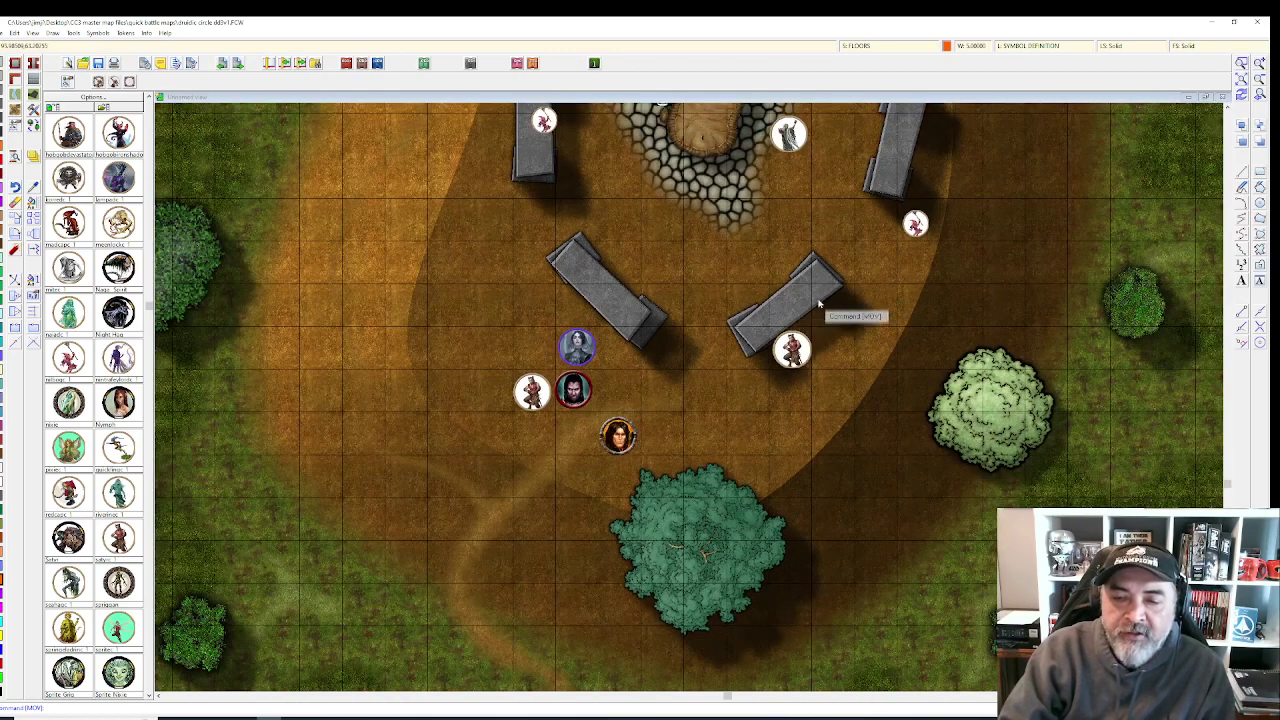
right_click(635, 433)
click(638, 433)
click(623, 437)
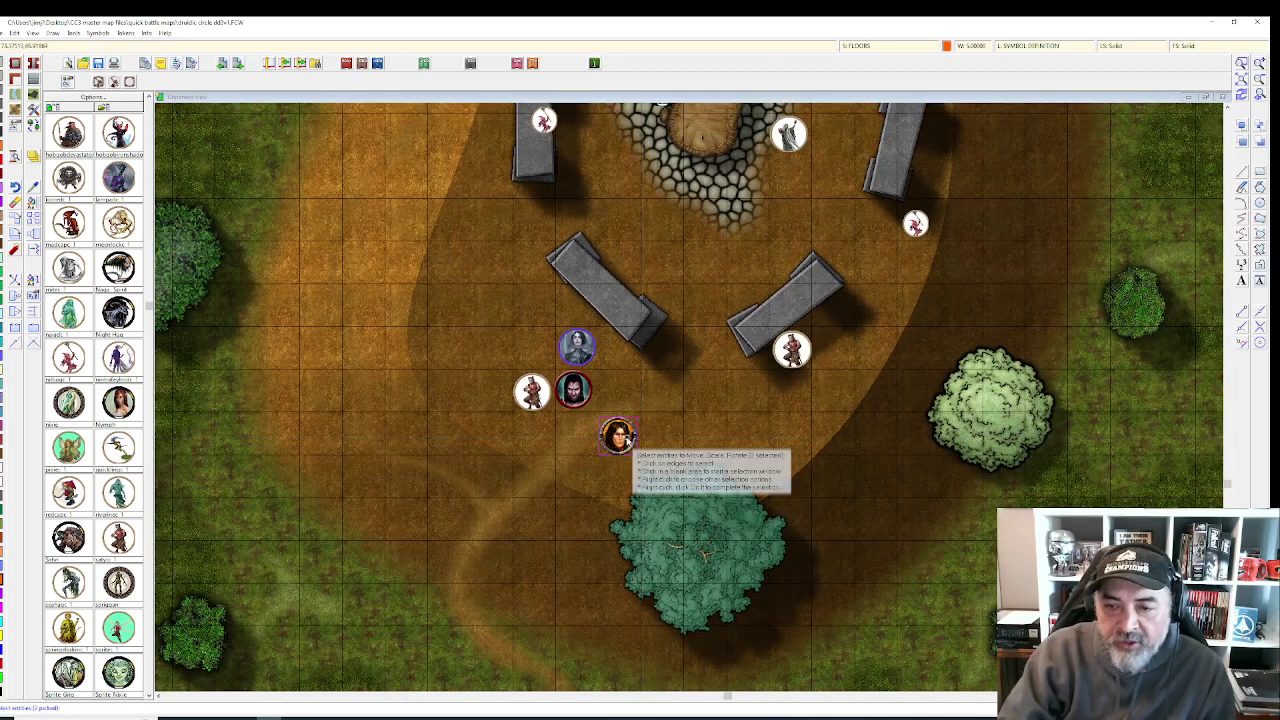
right_click(628, 434)
click(629, 434)
click(627, 434)
click(627, 350)
scroll(630, 354, down, 2)
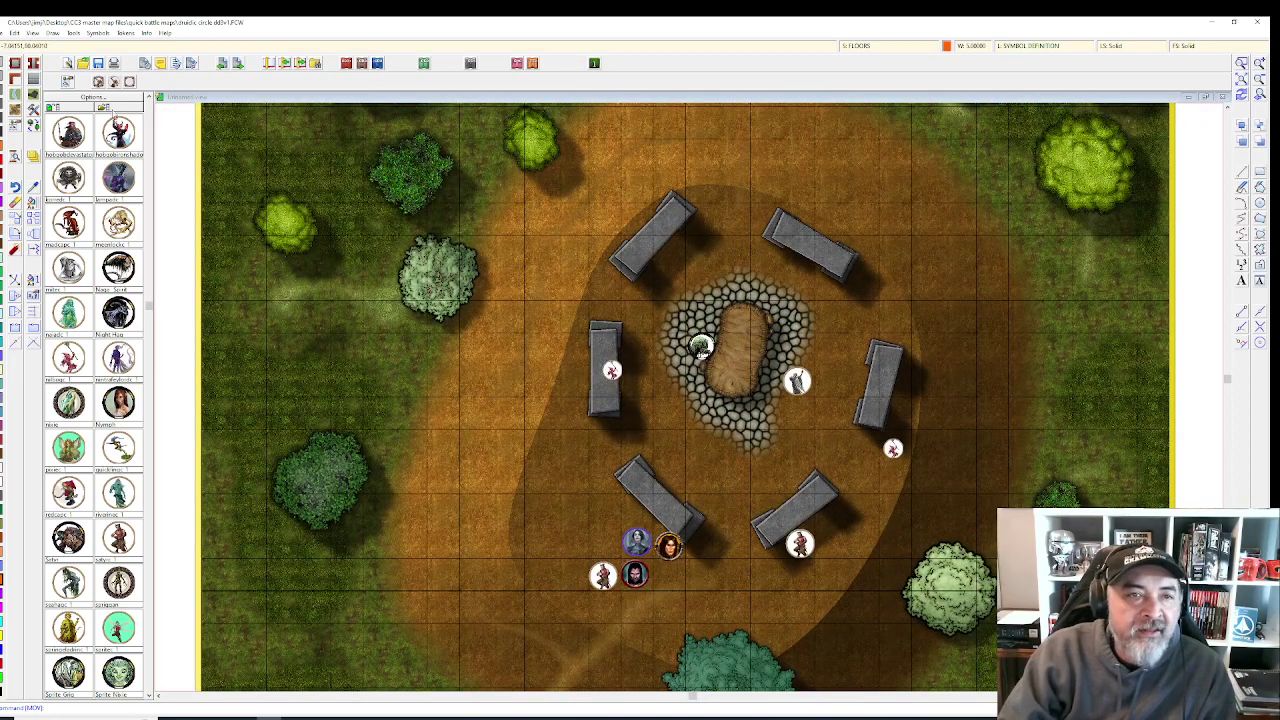
- Load the player character portrait tokens from the custom token collection into the symbol catalog
click(111, 108)
click(374, 66)
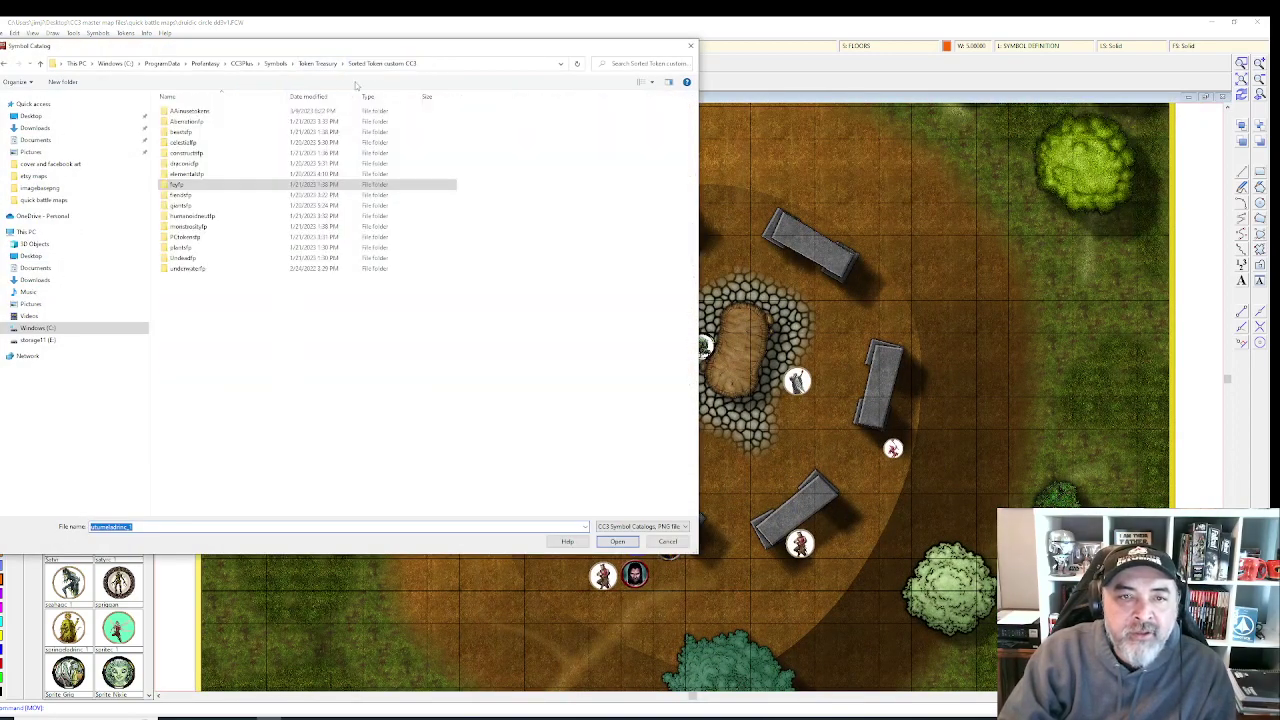
double_click(230, 116)
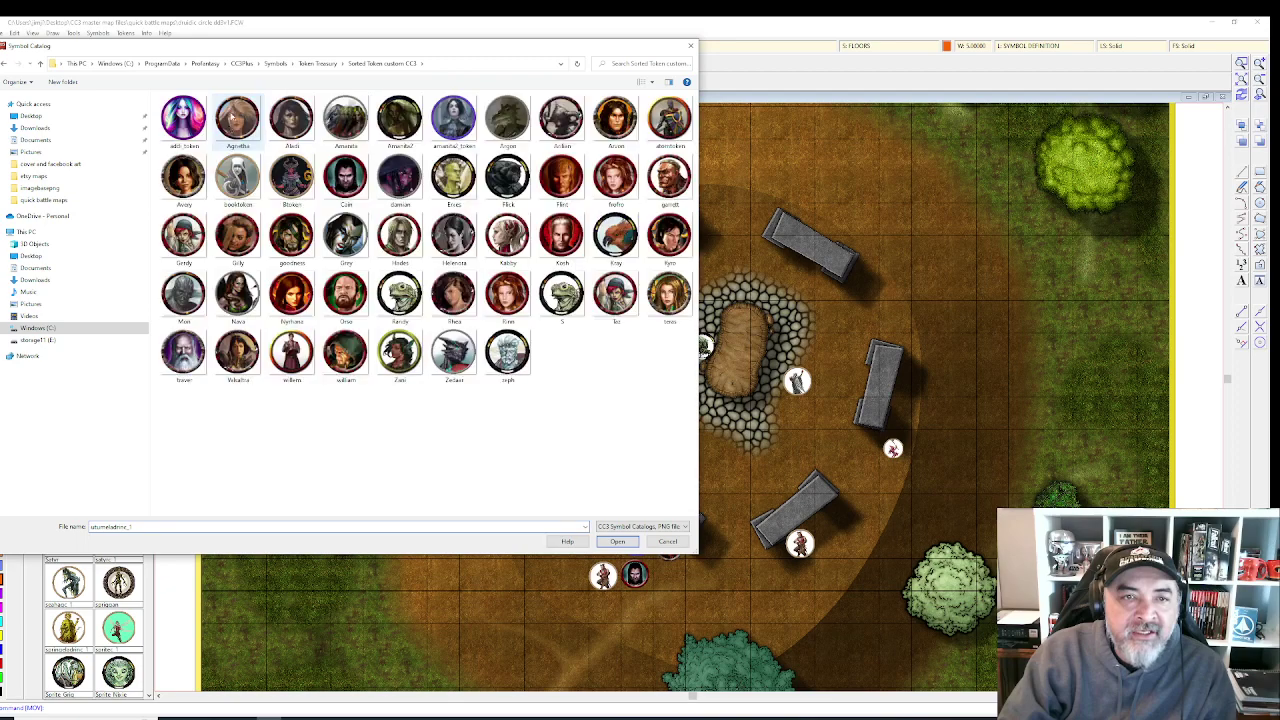
double_click(303, 236)
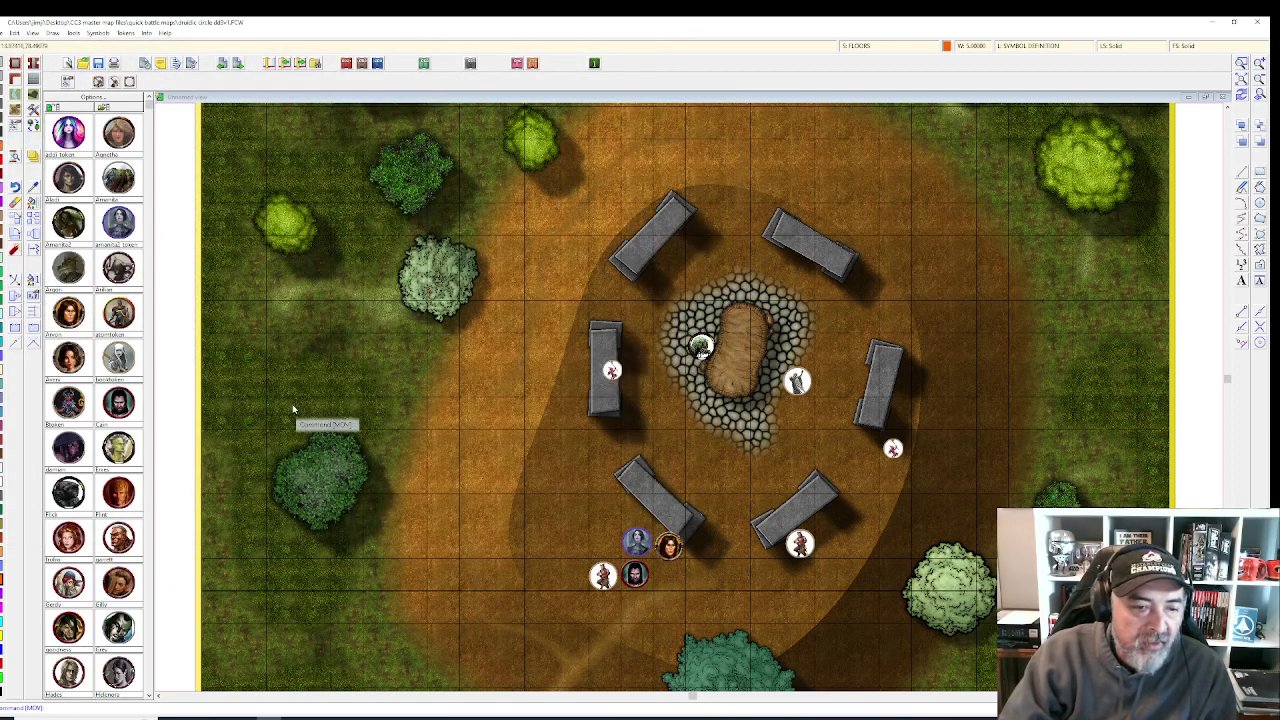
- Place a red-ringed character token beside the dark green tree on the map's western side
scroll(294, 410, down, 1)
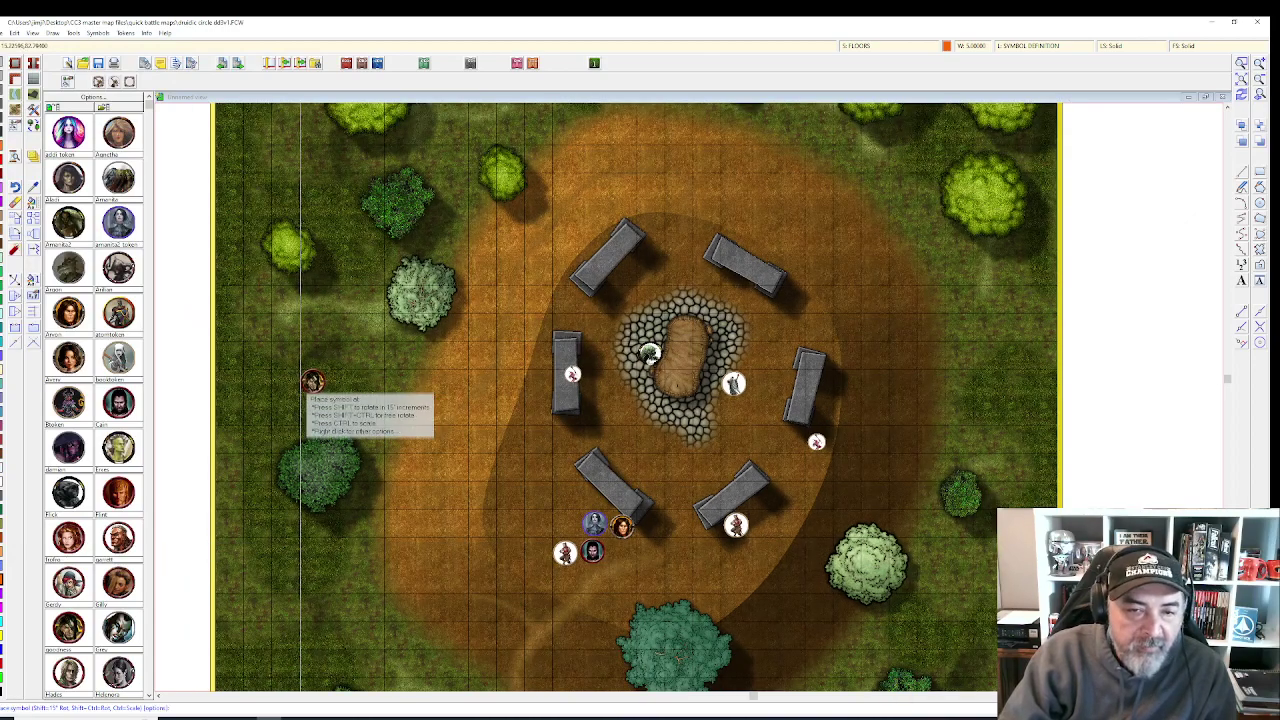
scroll(270, 420, up, 2)
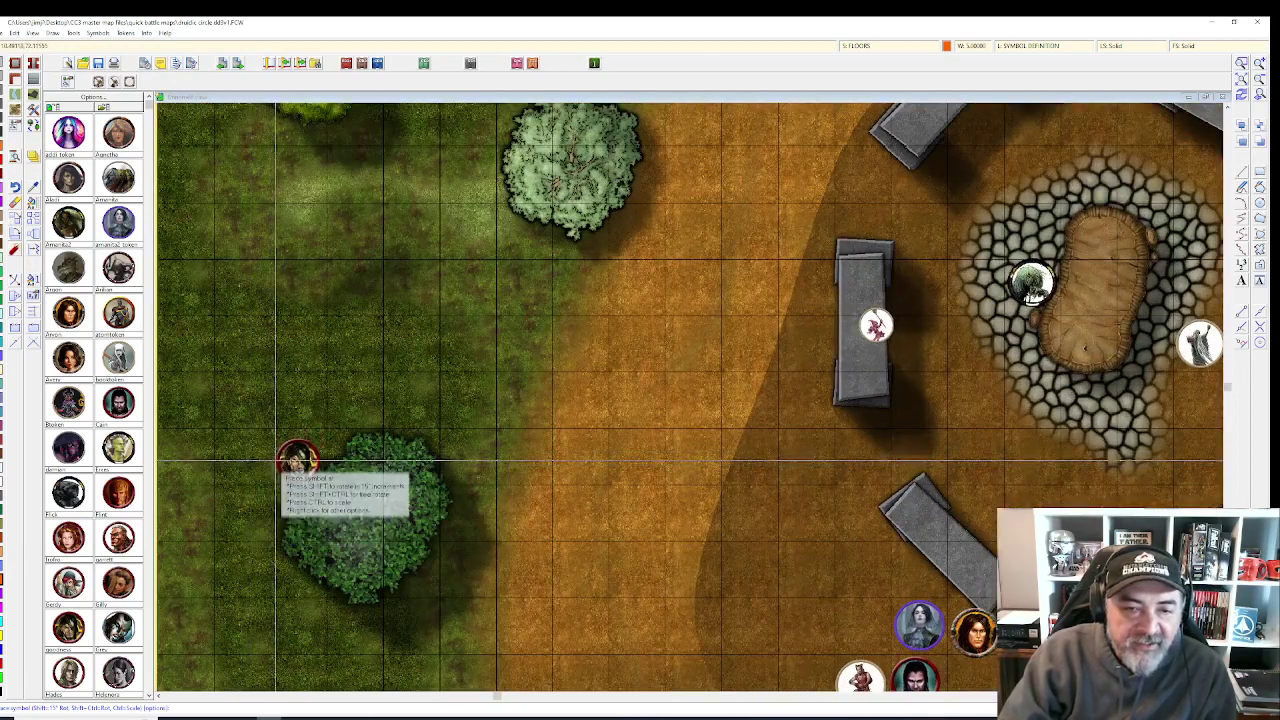
click(271, 452)
scroll(410, 396, down, 1)
scroll(385, 436, down, 1)
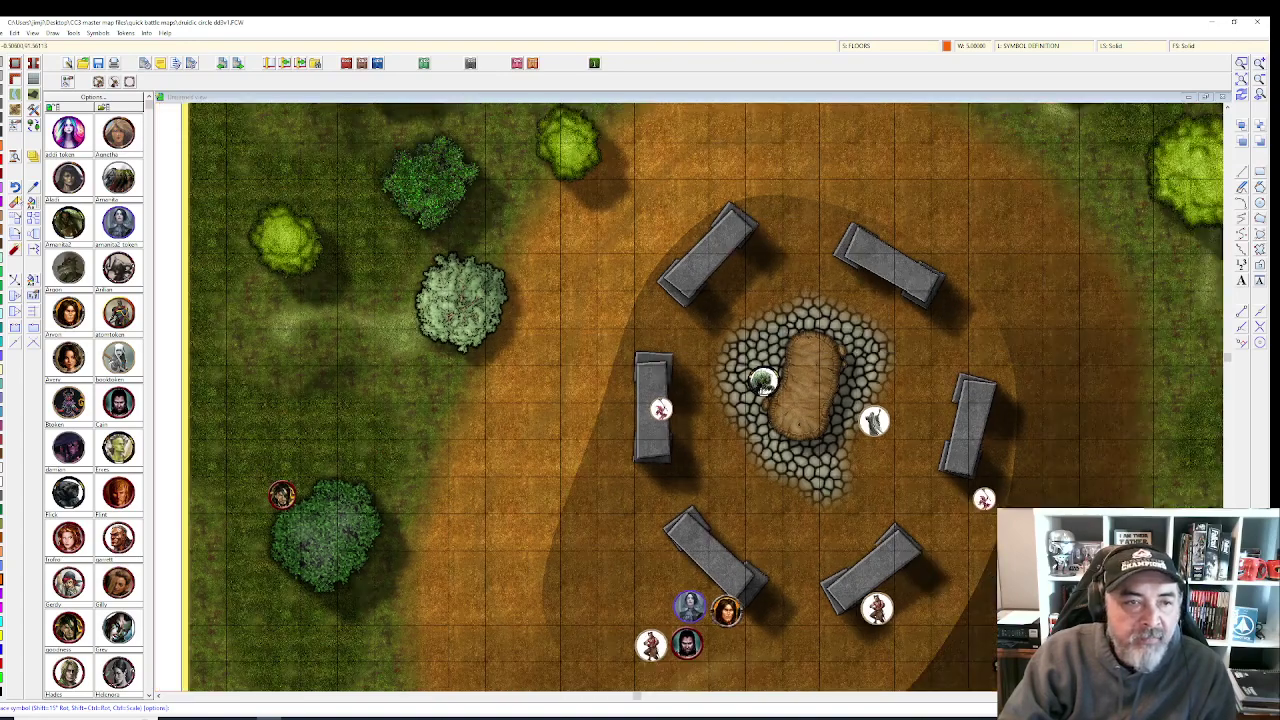
- Nudge the newly placed red-ringed character token slightly northeast beside the western tree
click(15, 233)
click(293, 496)
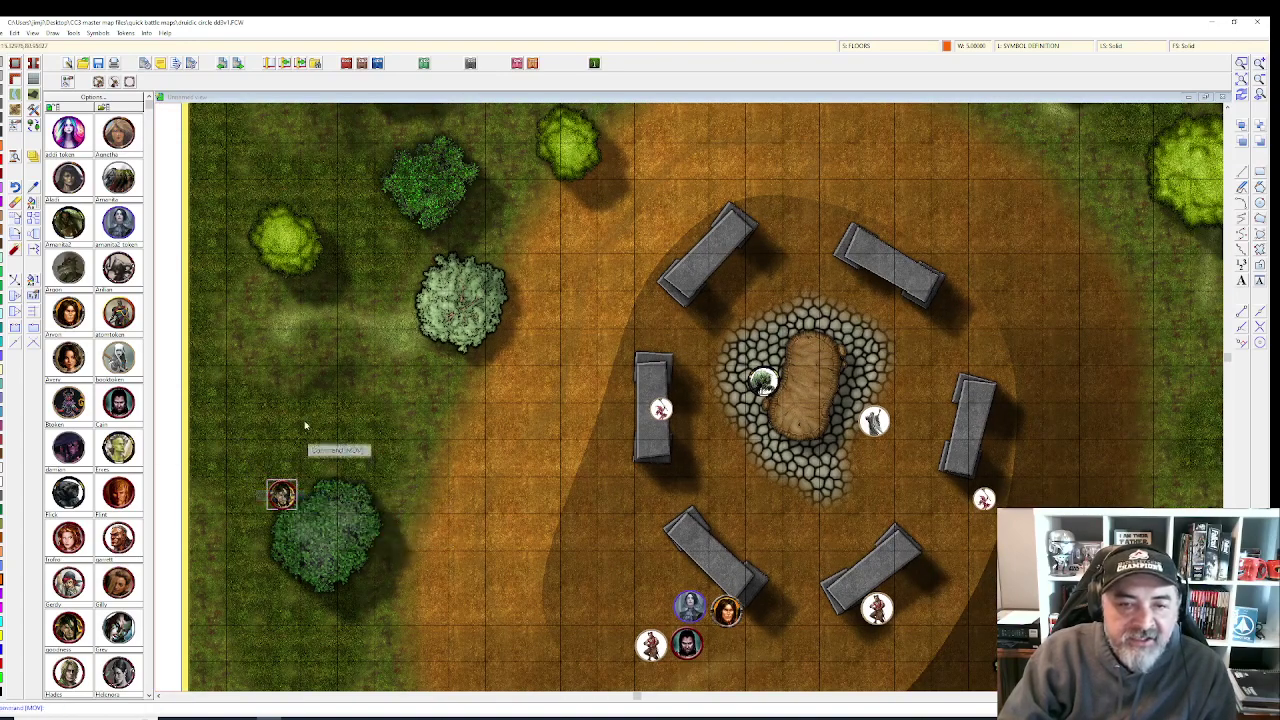
key(d)
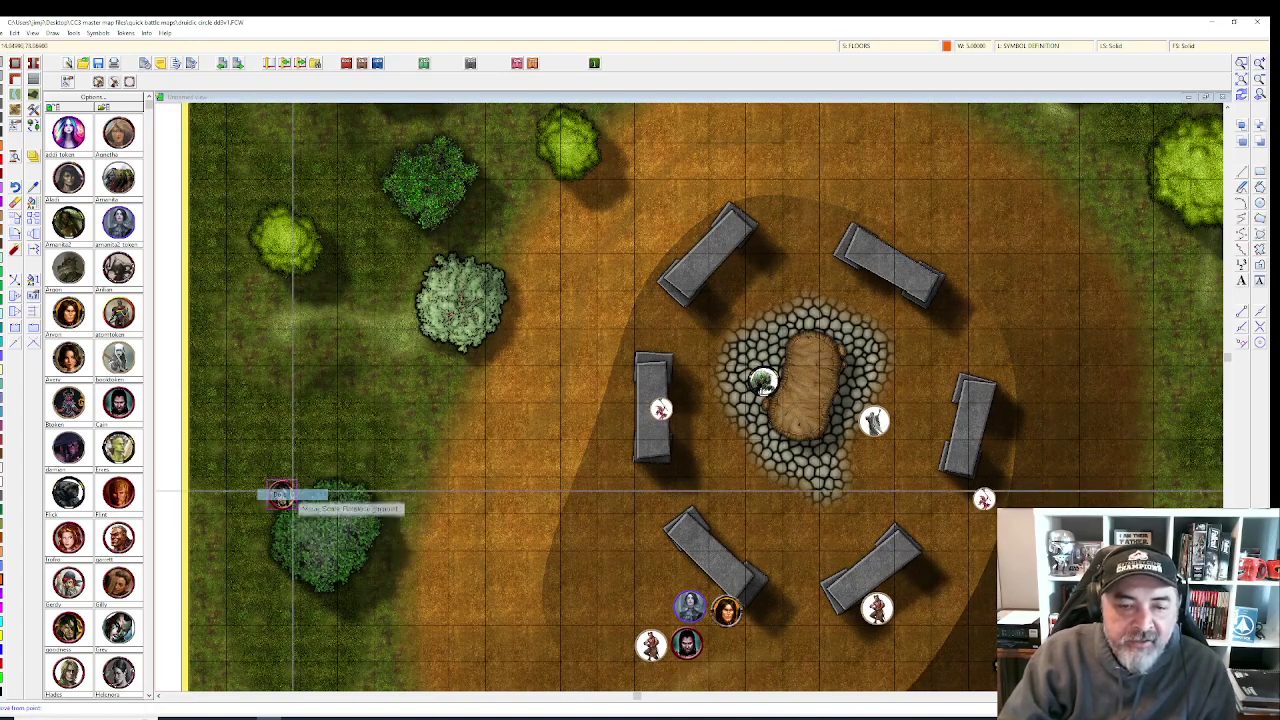
click(287, 494)
click(290, 488)
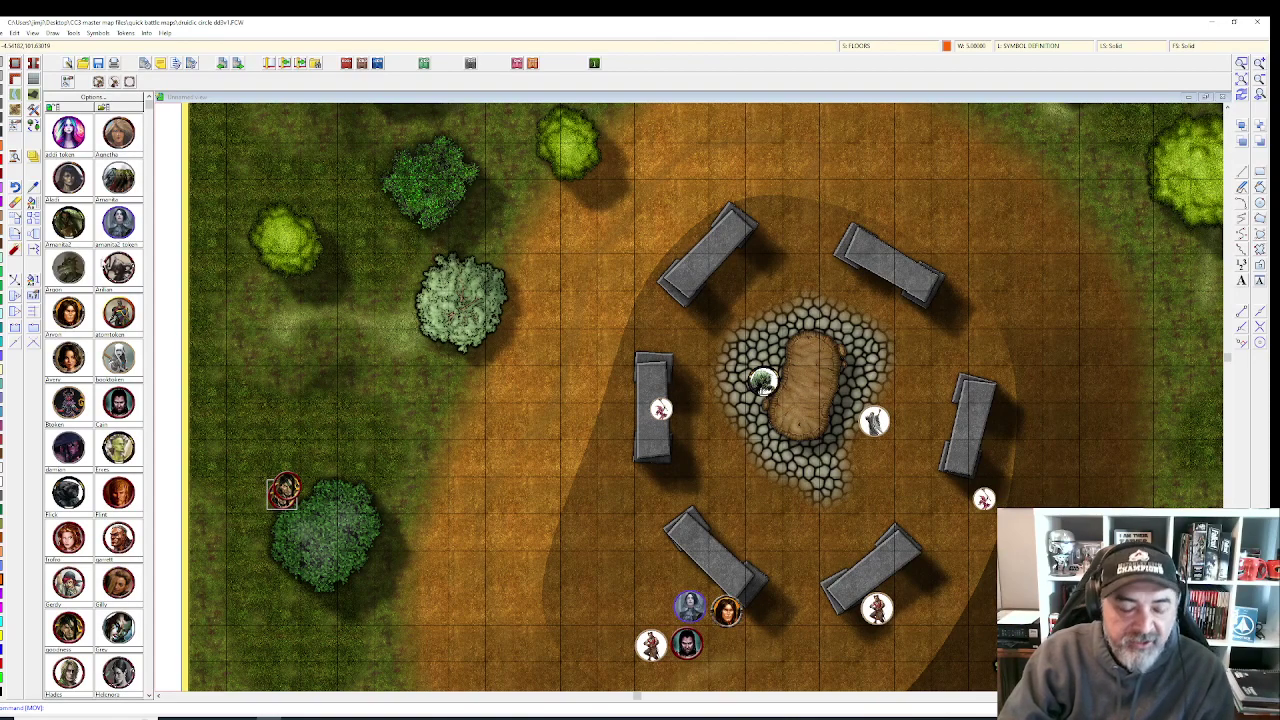
- Move the red-ringed character token from the western tree to the grass among the northwestern trees
click(17, 221)
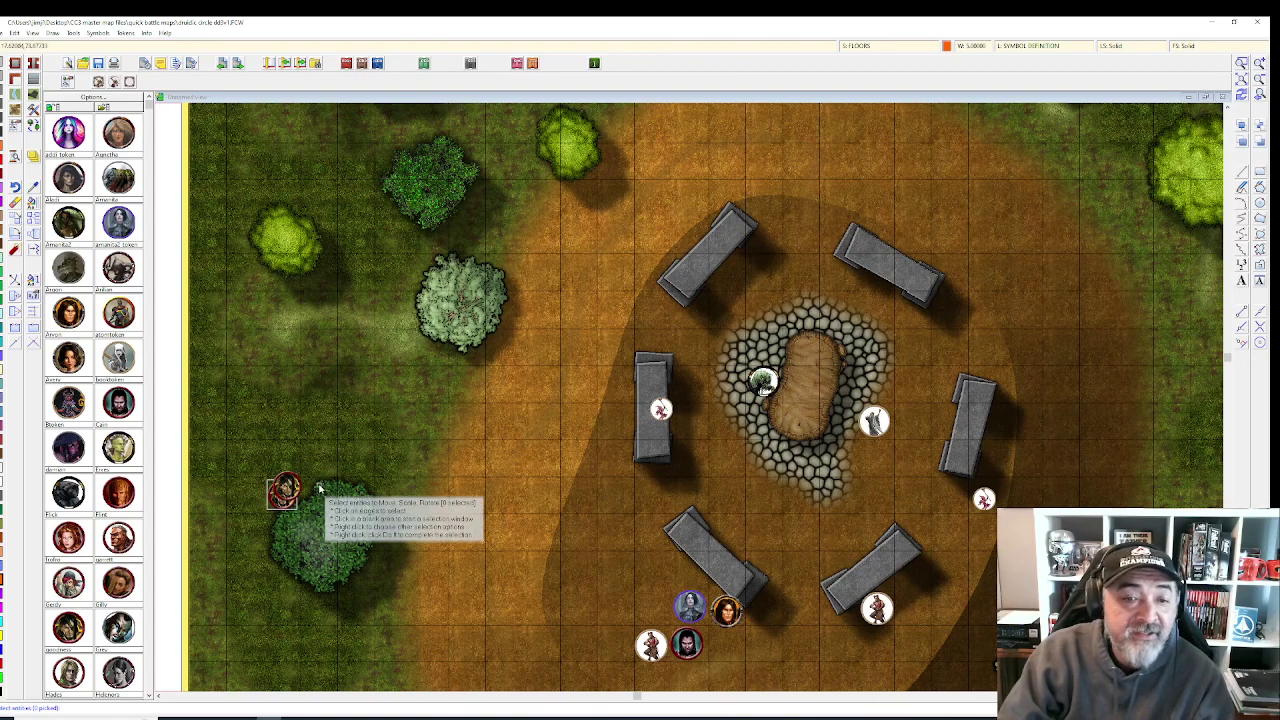
click(287, 486)
right_click(290, 481)
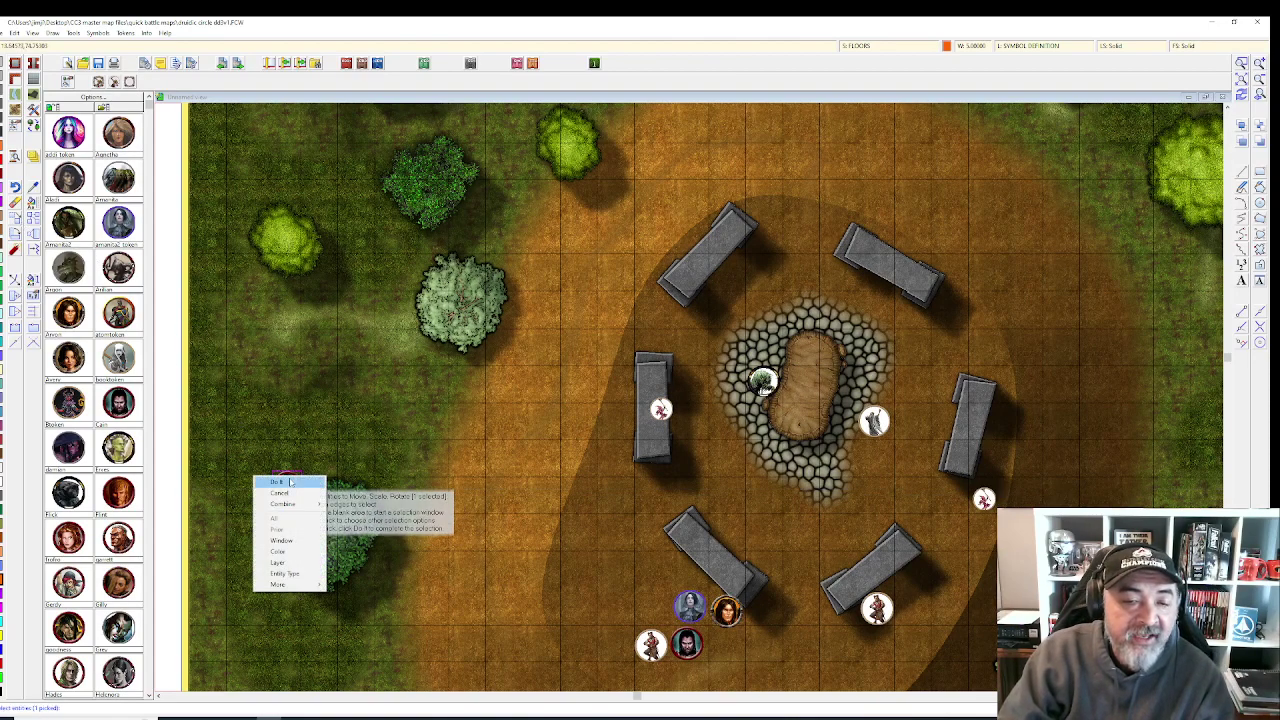
click(288, 482)
click(289, 479)
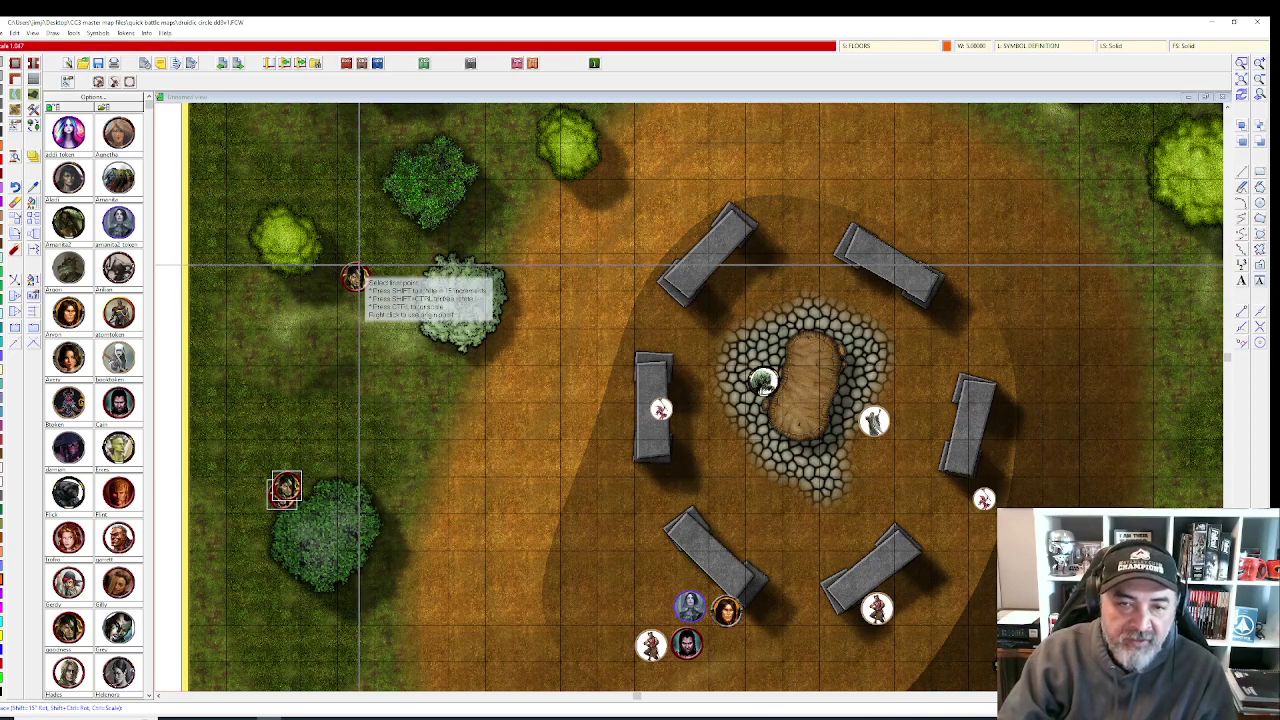
drag(391, 238, 370, 295)
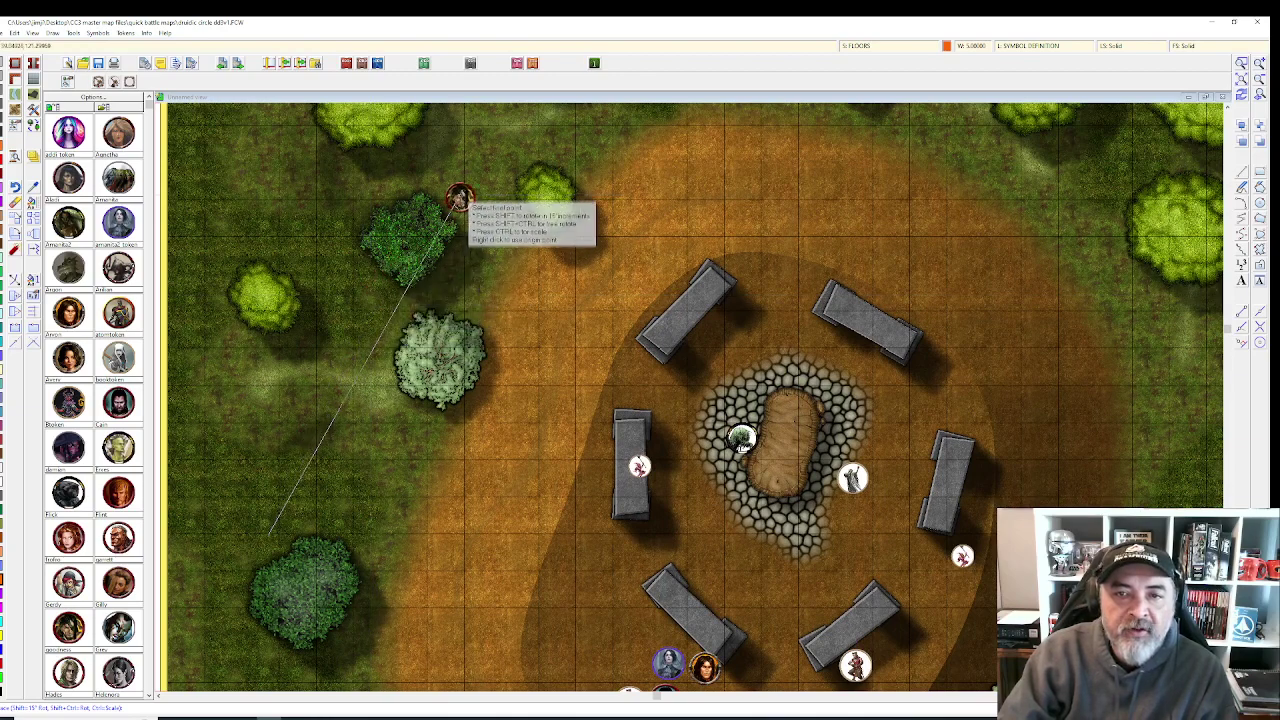
scroll(517, 155, up, 1)
click(521, 135)
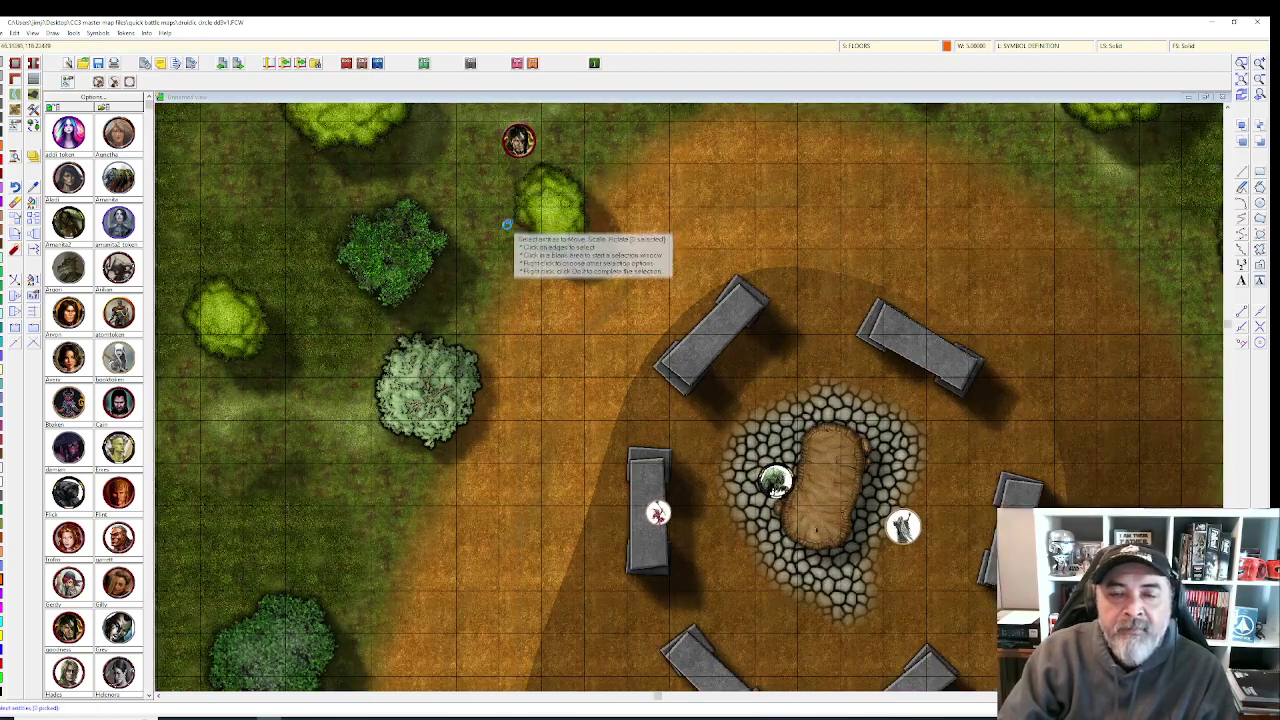
- Save the map drawing with the repositioned tokens
scroll(490, 250, down, 2)
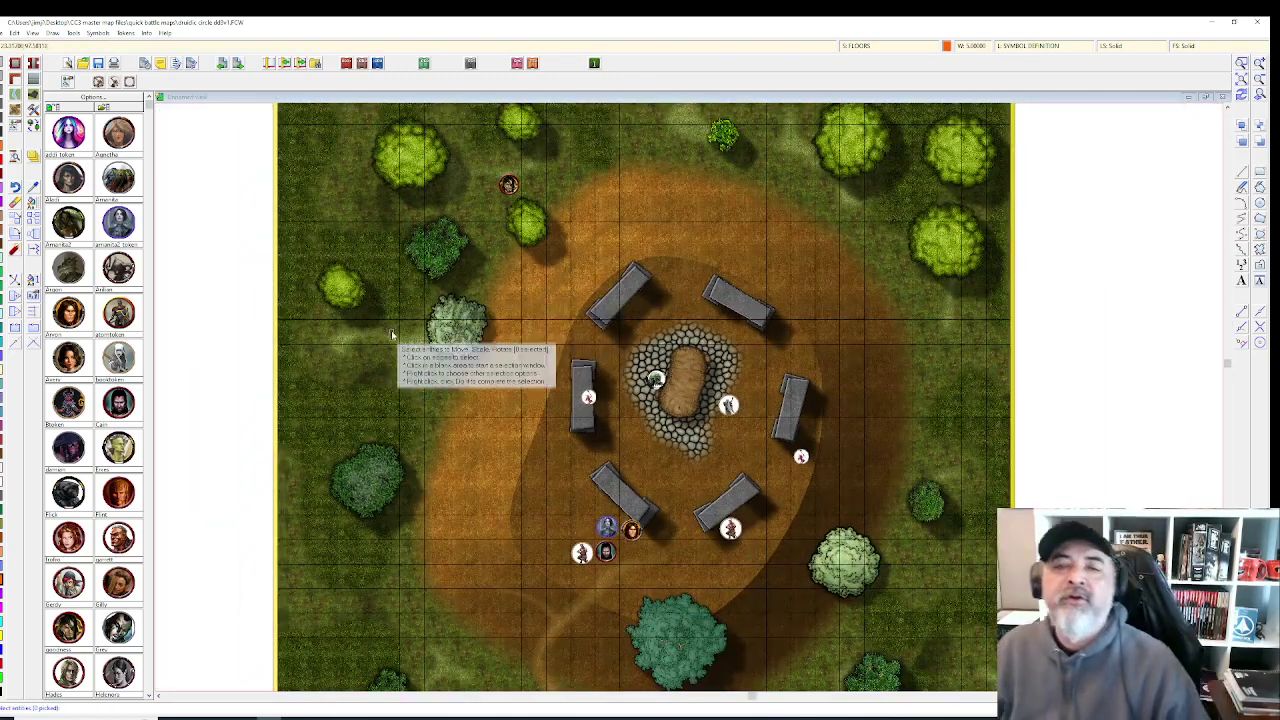
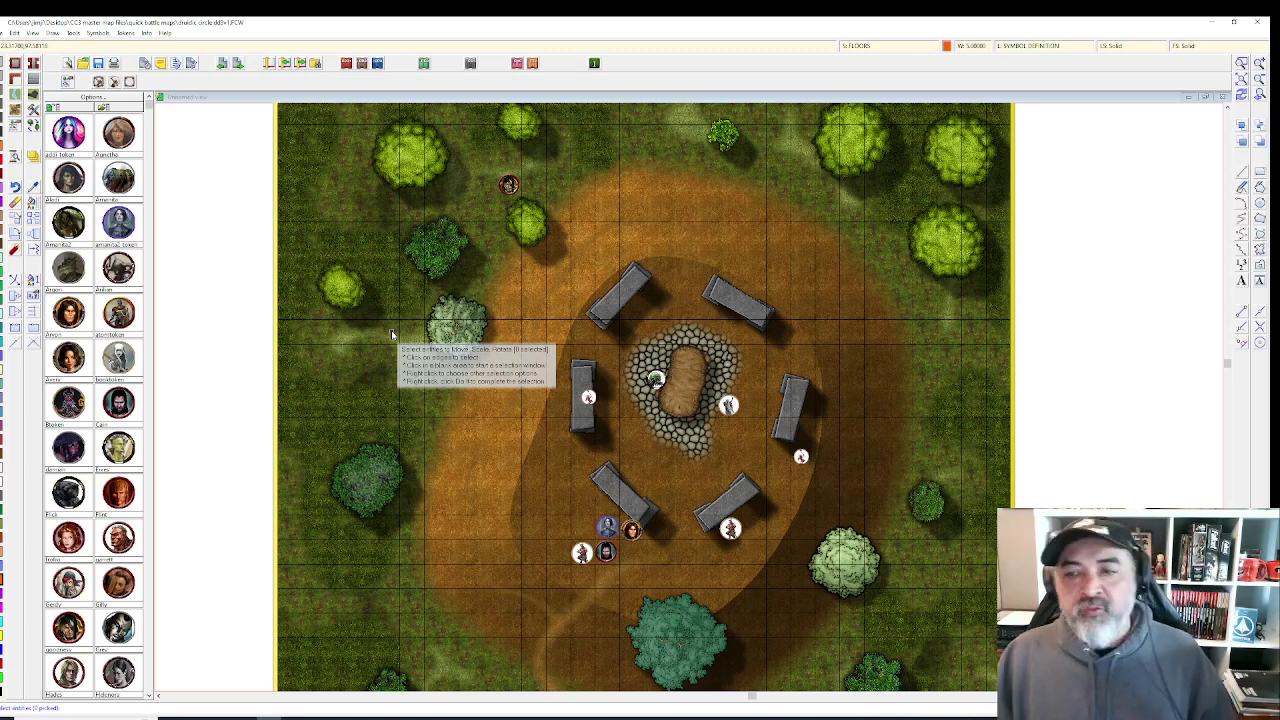
scroll(491, 334, up, 1)
drag(537, 334, 521, 404)
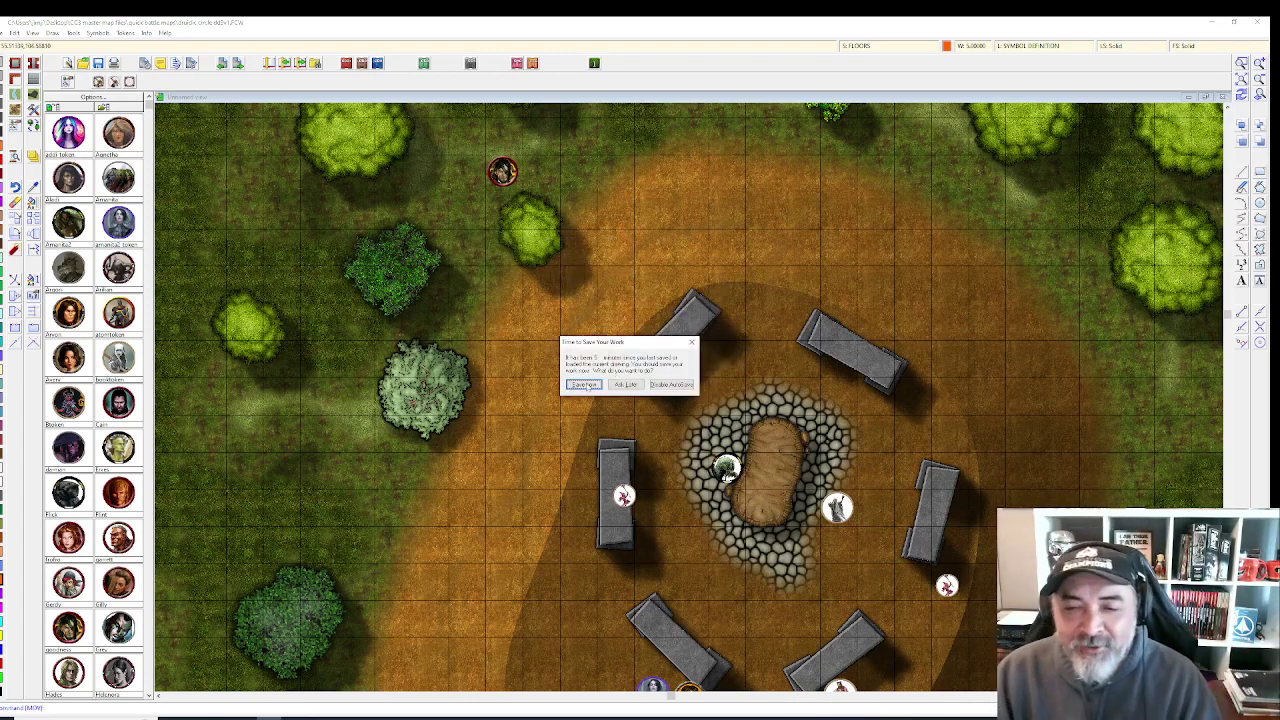
click(584, 384)
scroll(620, 450, down, 3)
scroll(643, 518, up, 3)
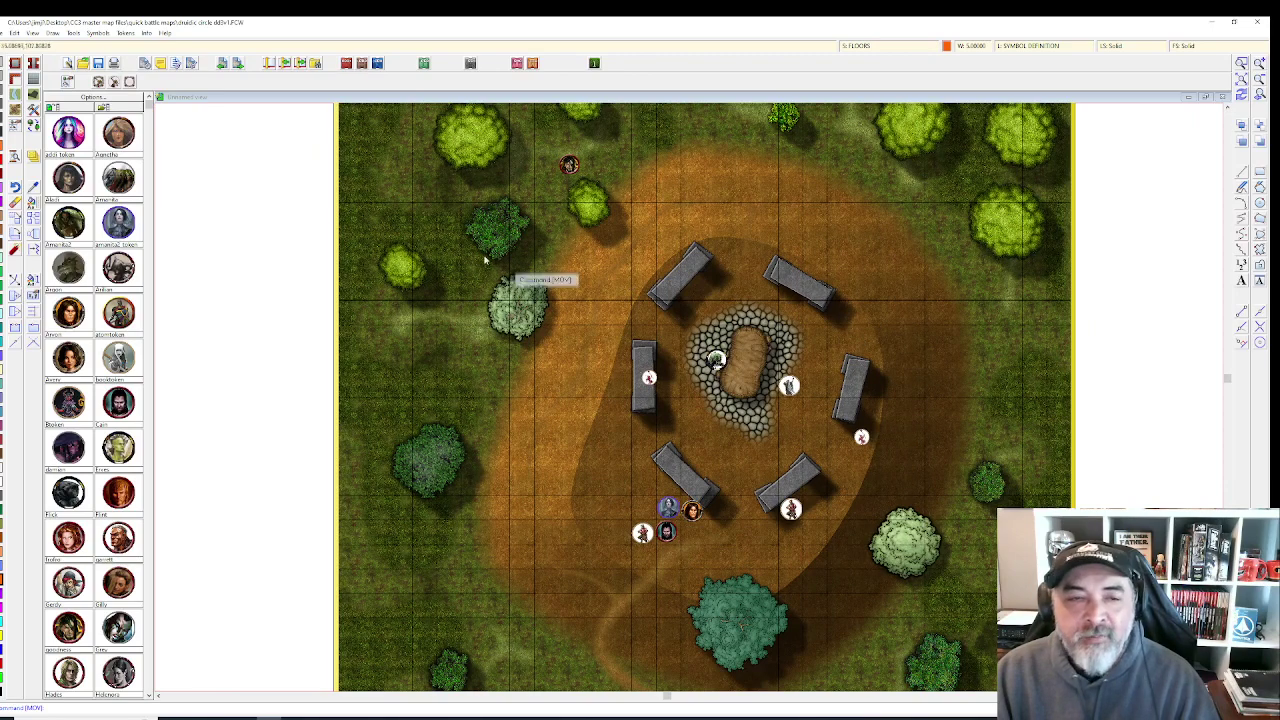
- Load the monstrosity tokens from the custom token collection's monstrosityfp folder into the symbol catalog
click(116, 106)
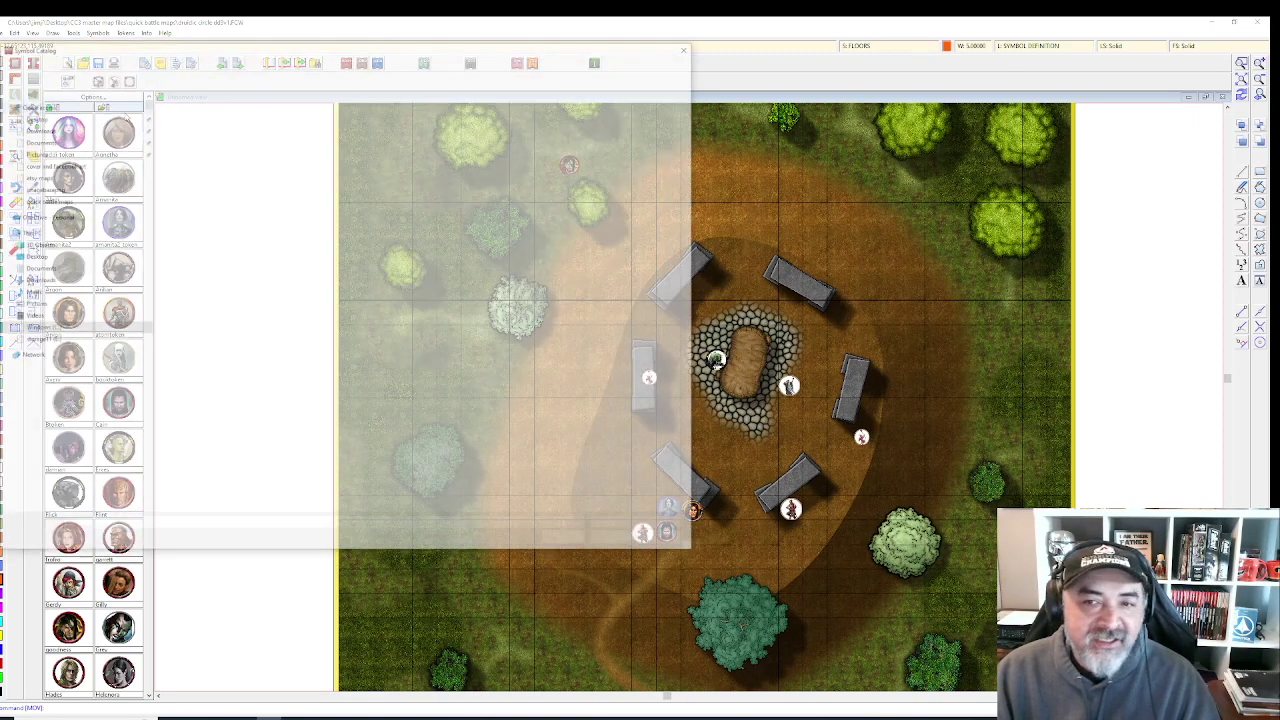
click(368, 65)
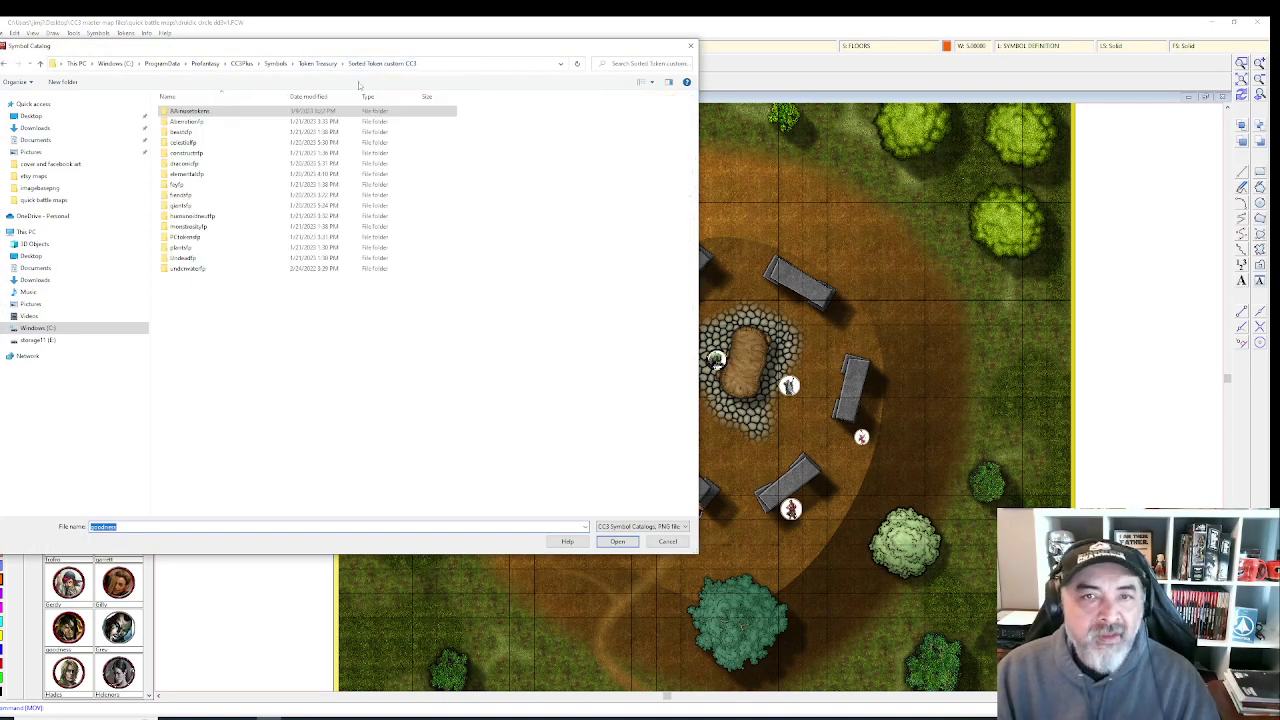
double_click(245, 227)
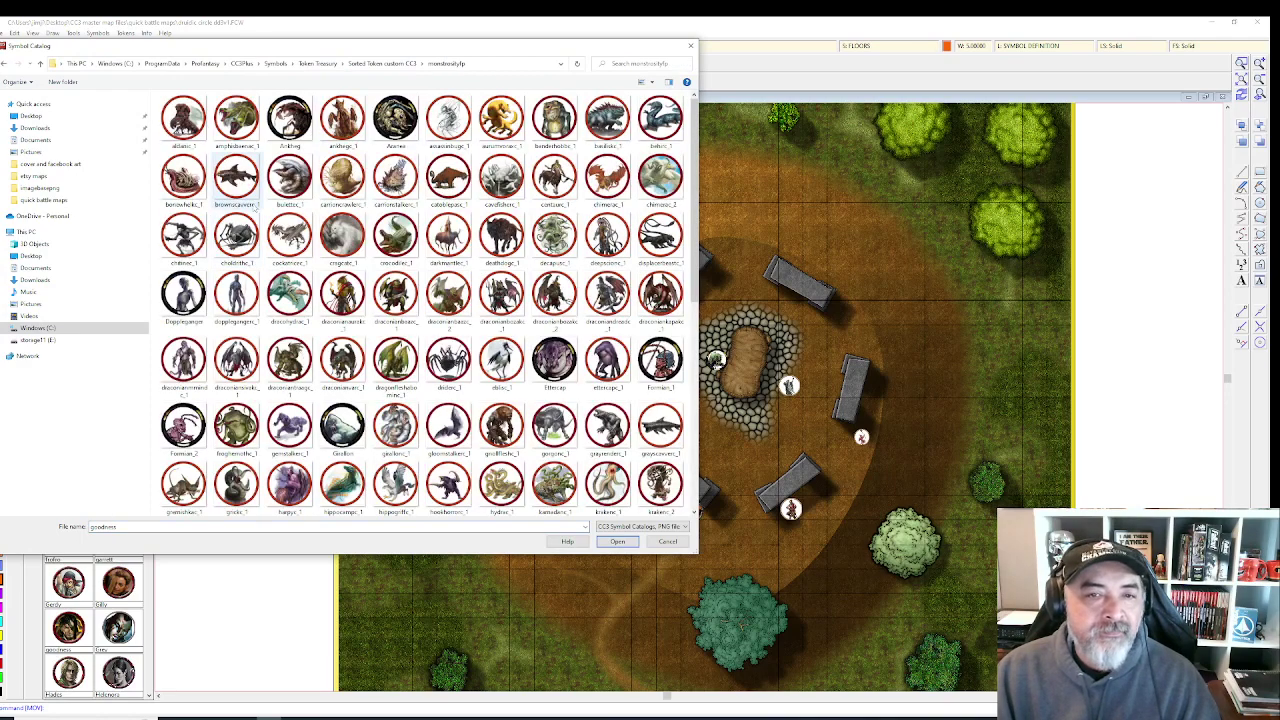
double_click(254, 206)
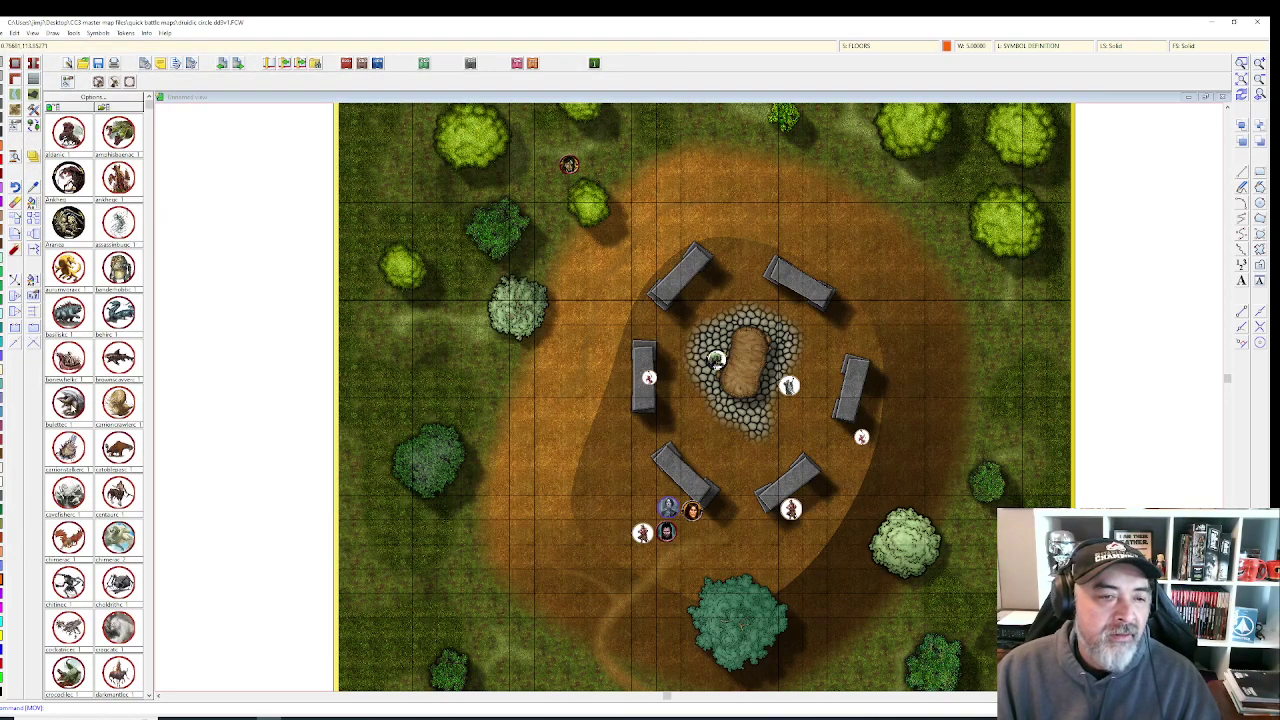
scroll(100, 492, down, 2)
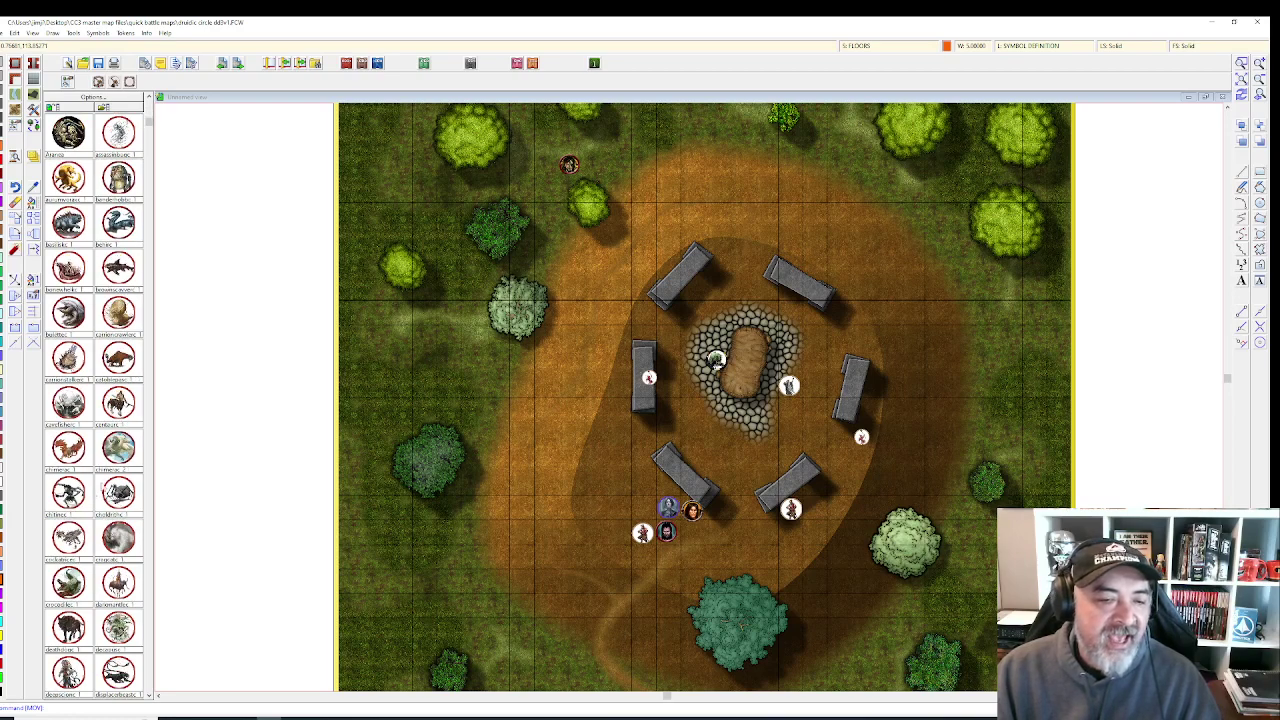
scroll(820, 205, up, 3)
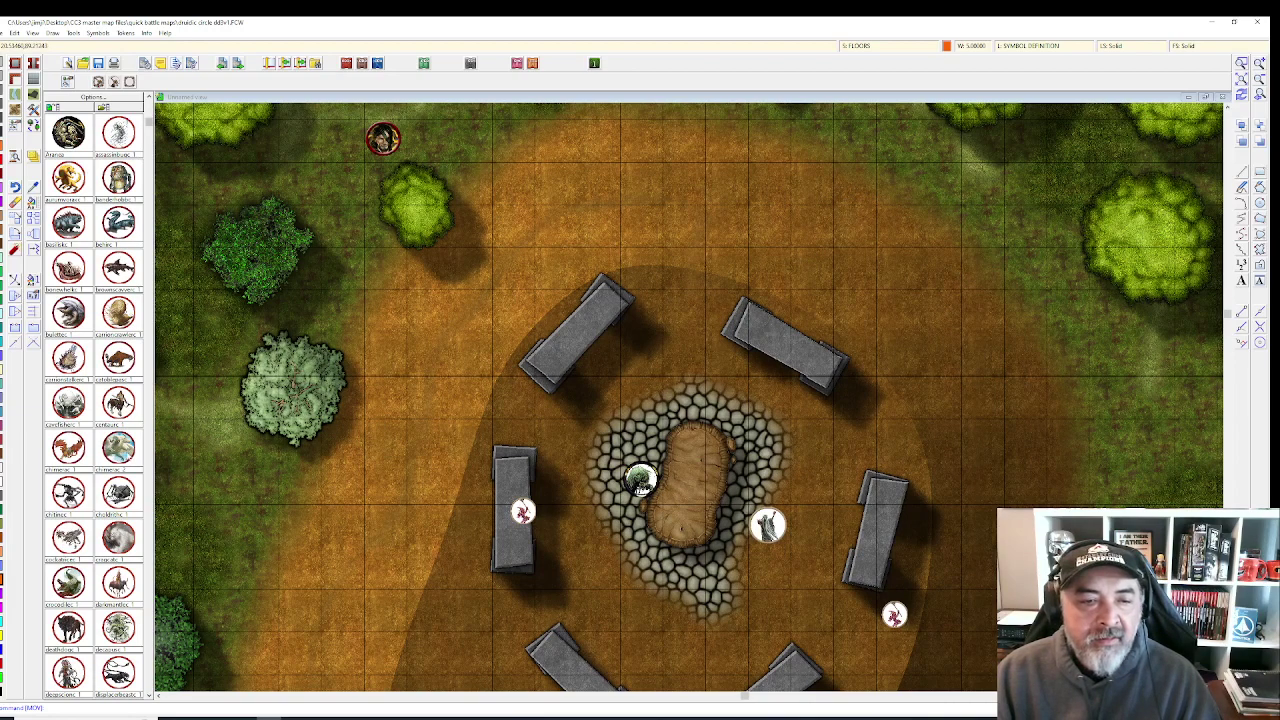
scroll(368, 392, down, 1)
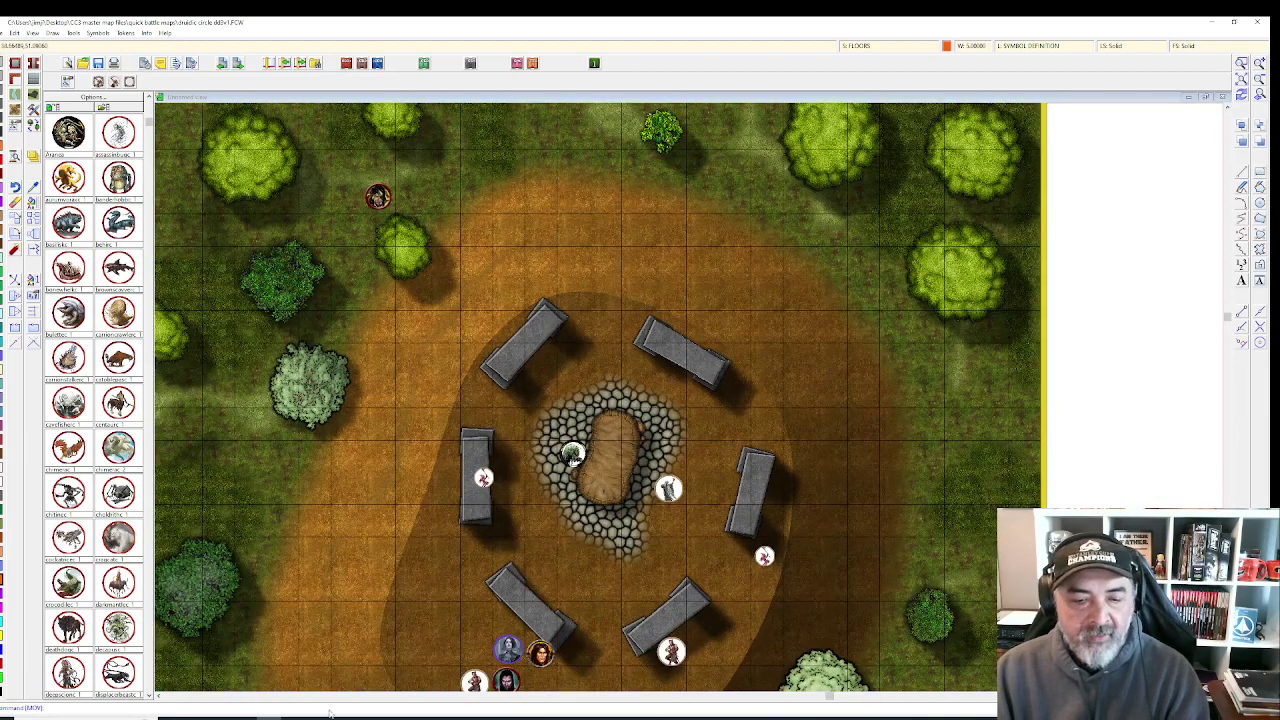
right_click(345, 562)
click(390, 208)
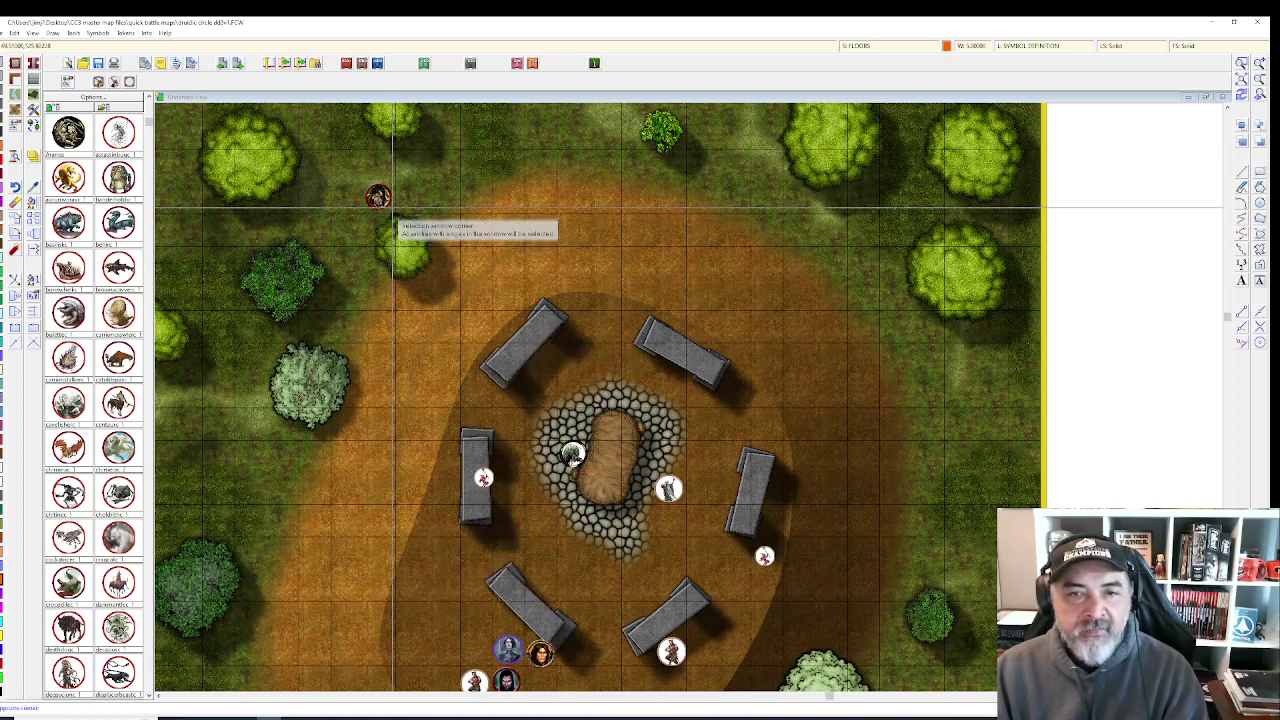
click(379, 200)
key(Escape)
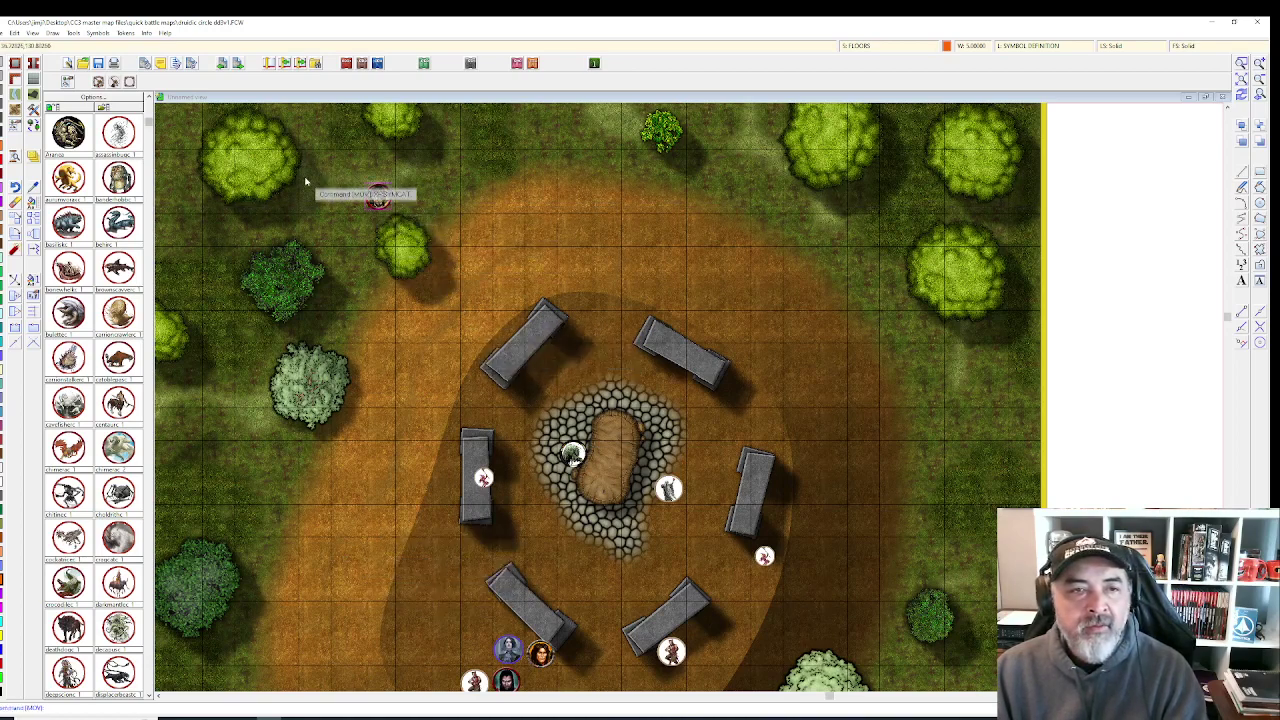
- Reload the symbol catalog with the monstrosity tokens from the monstrosityfp folder
click(119, 107)
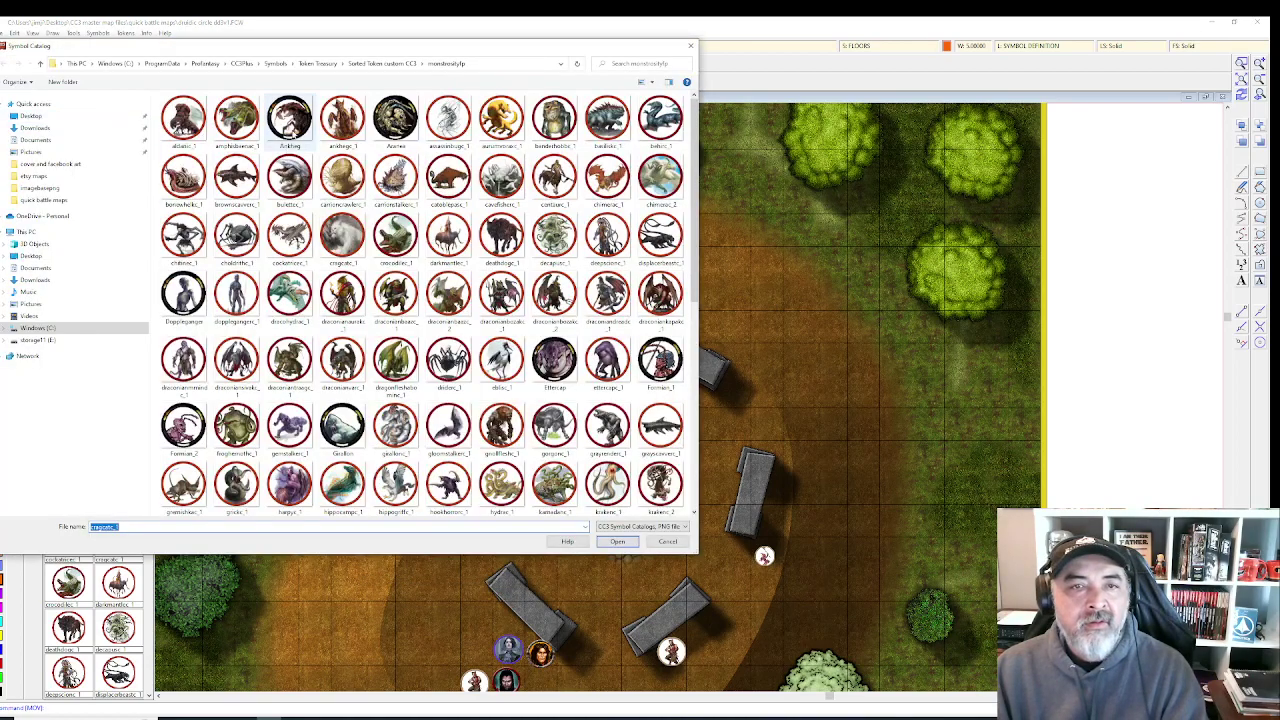
double_click(291, 137)
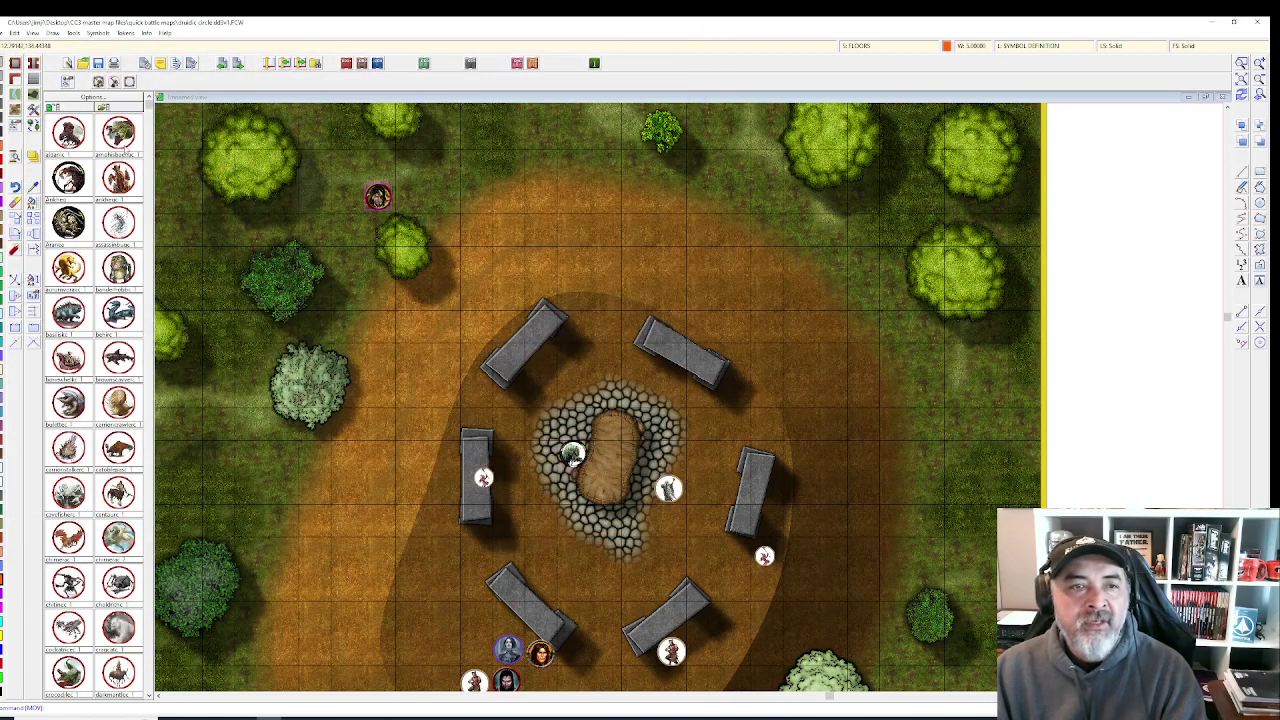
scroll(423, 217, down, 1)
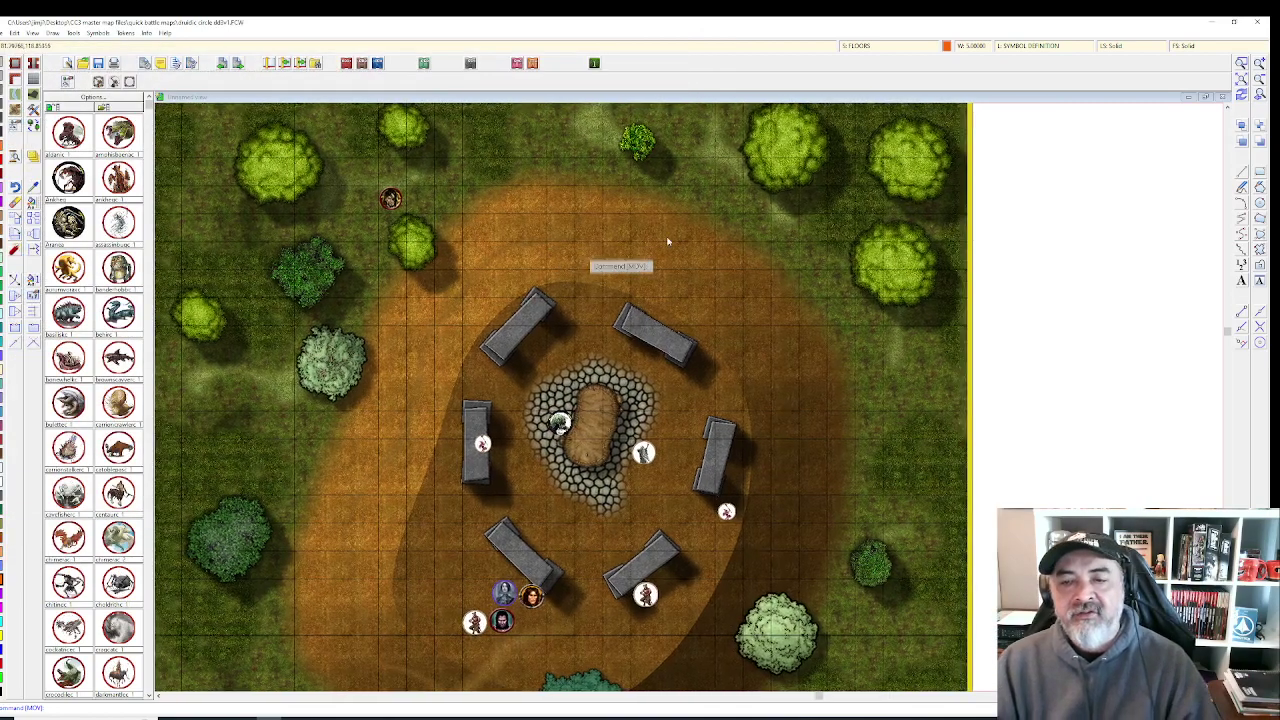
drag(667, 241, 608, 278)
scroll(697, 238, down, 1)
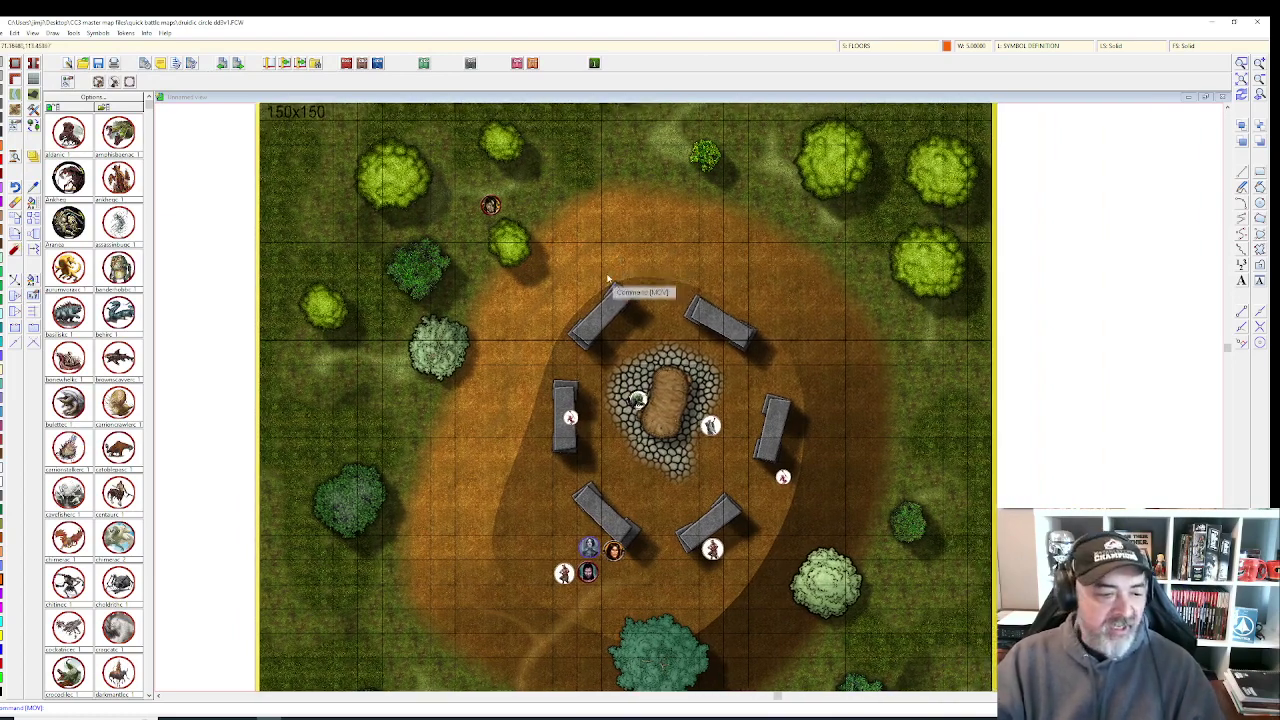
scroll(605, 275, down, 2)
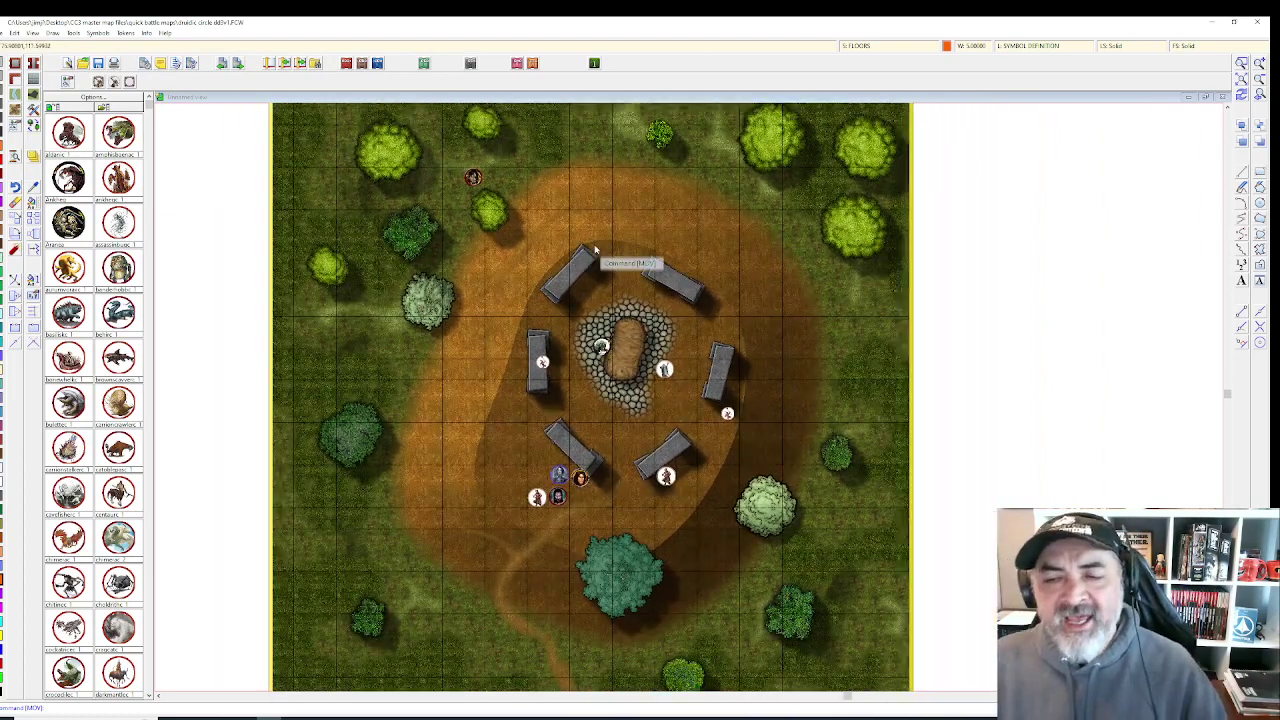